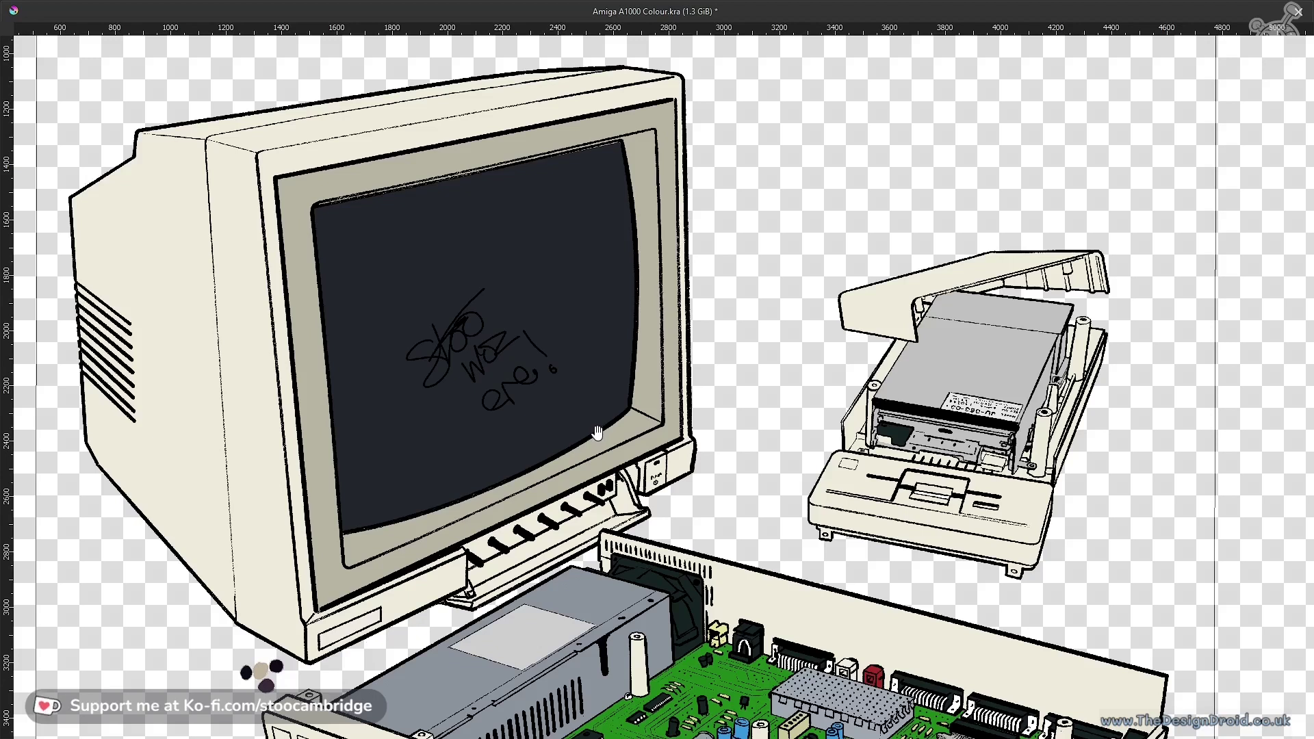
Look over the flat-coloured monitor, external disk drive and exposed circuit board in the illustration
scroll(604, 409, "up", 3)
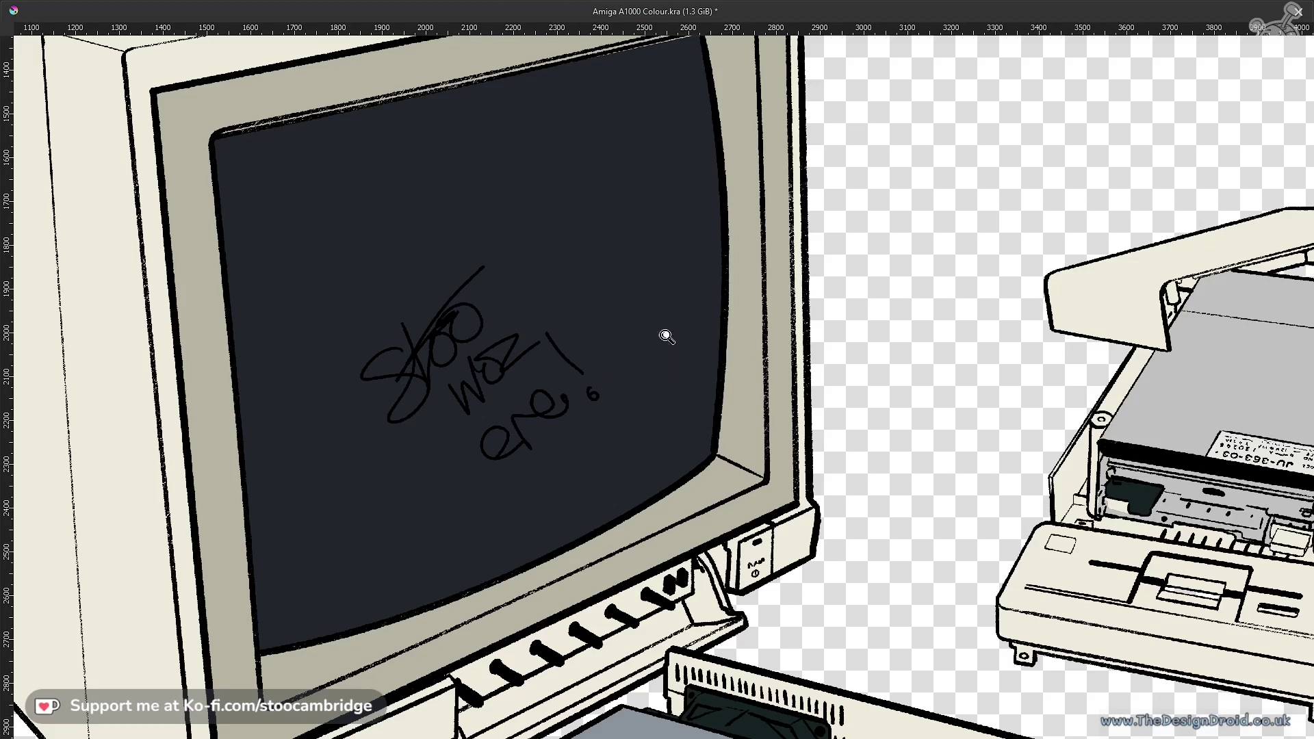
scroll(663, 334, "down", 3)
left_click_drag(743, 394, 719, 353)
left_click_drag(657, 392, 745, 401)
left_click_drag(676, 453, 778, 310)
left_click_drag(901, 372, 731, 350)
left_click_drag(722, 409, 644, 363)
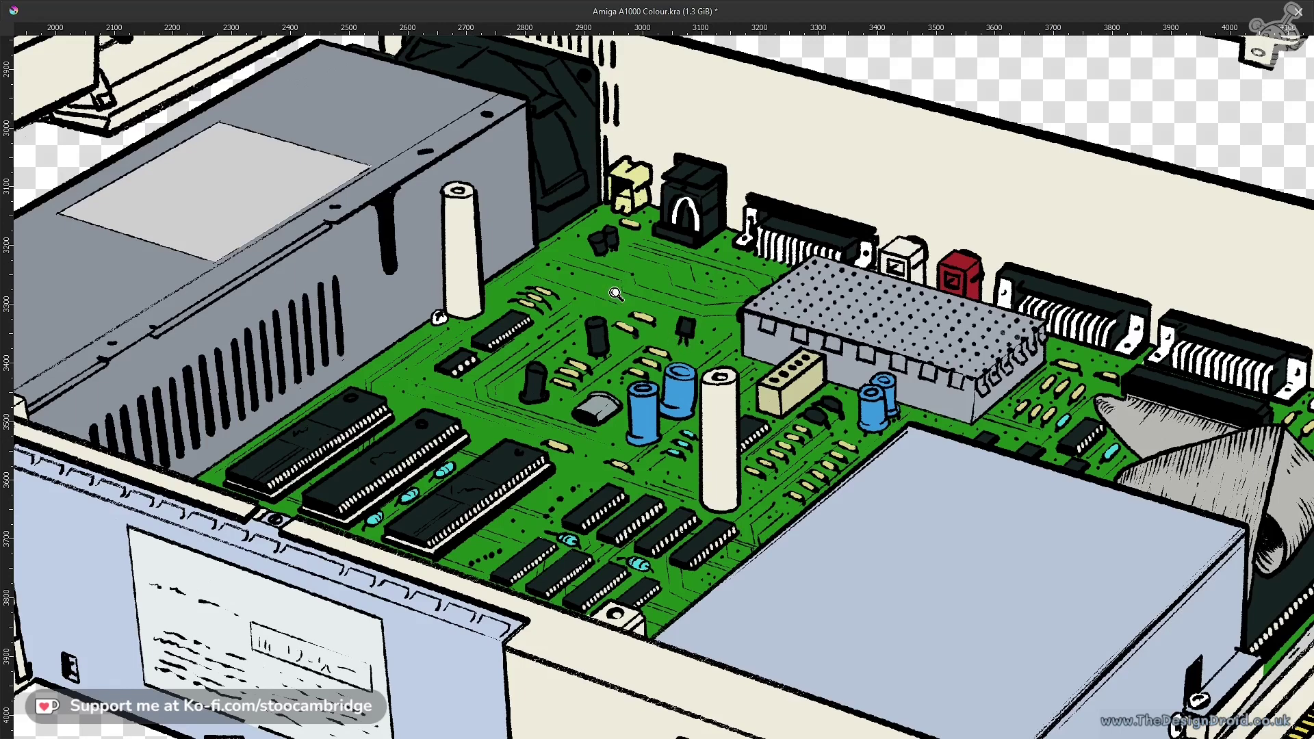
scroll(677, 345, "down", 5)
Examine the four shading colour swatches beside the monitor, and the unshaded power supply casing near them
left_click_drag(631, 377, 669, 495)
left_click_drag(445, 557, 841, 457)
left_click_drag(576, 518, 588, 459)
left_click_drag(491, 459, 503, 401)
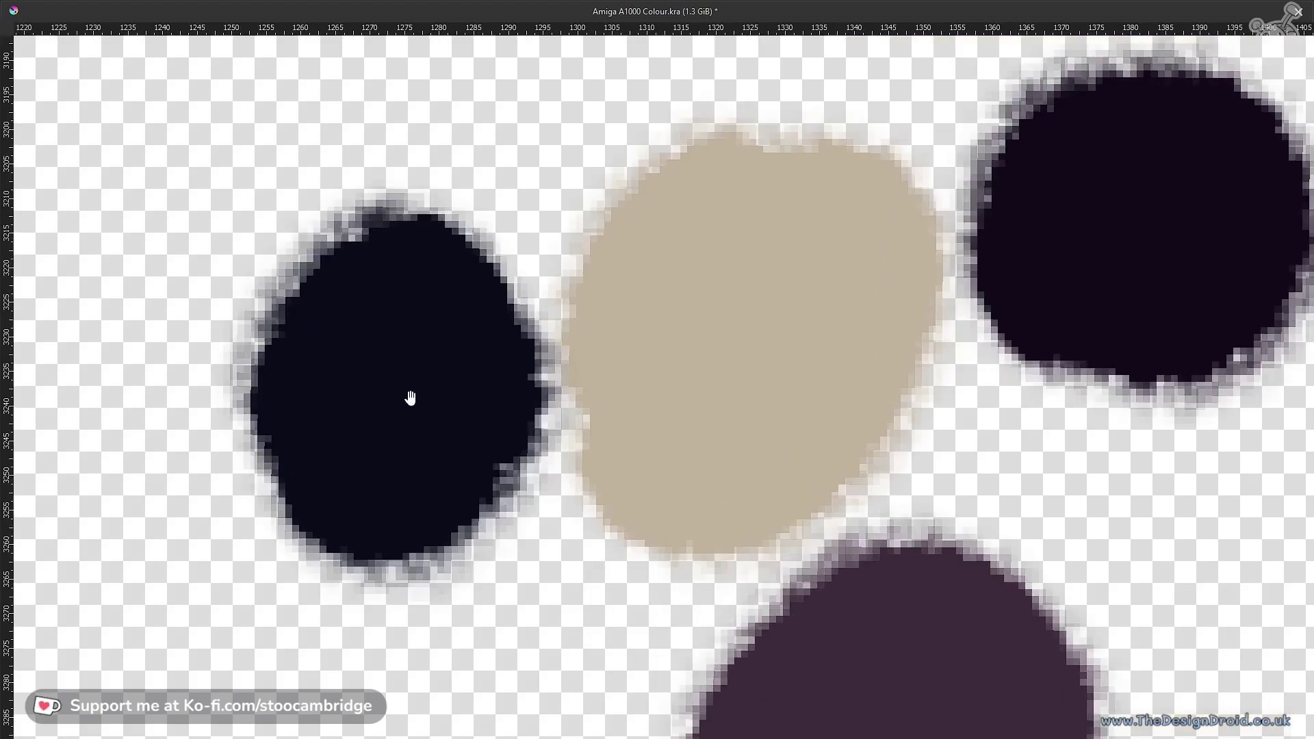
left_click_drag(766, 368, 328, 451)
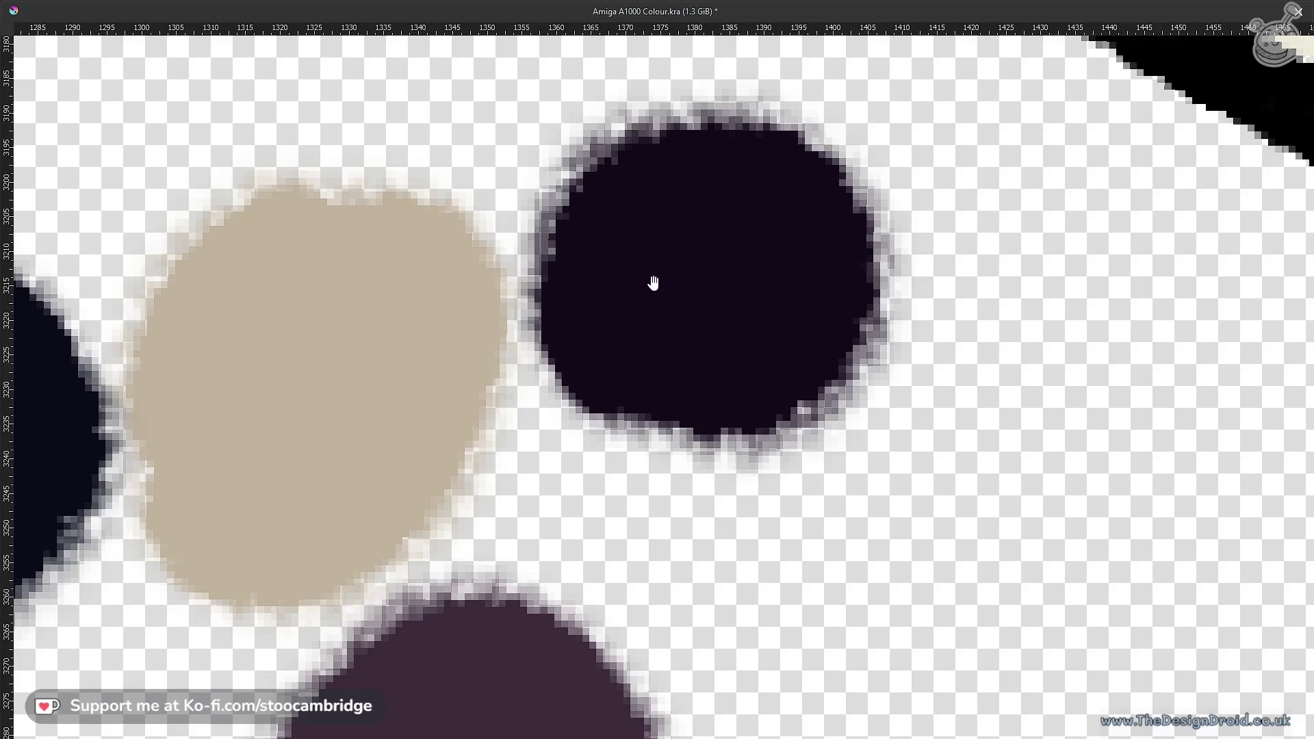
scroll(673, 321, "down", 5)
scroll(755, 356, "down", 4)
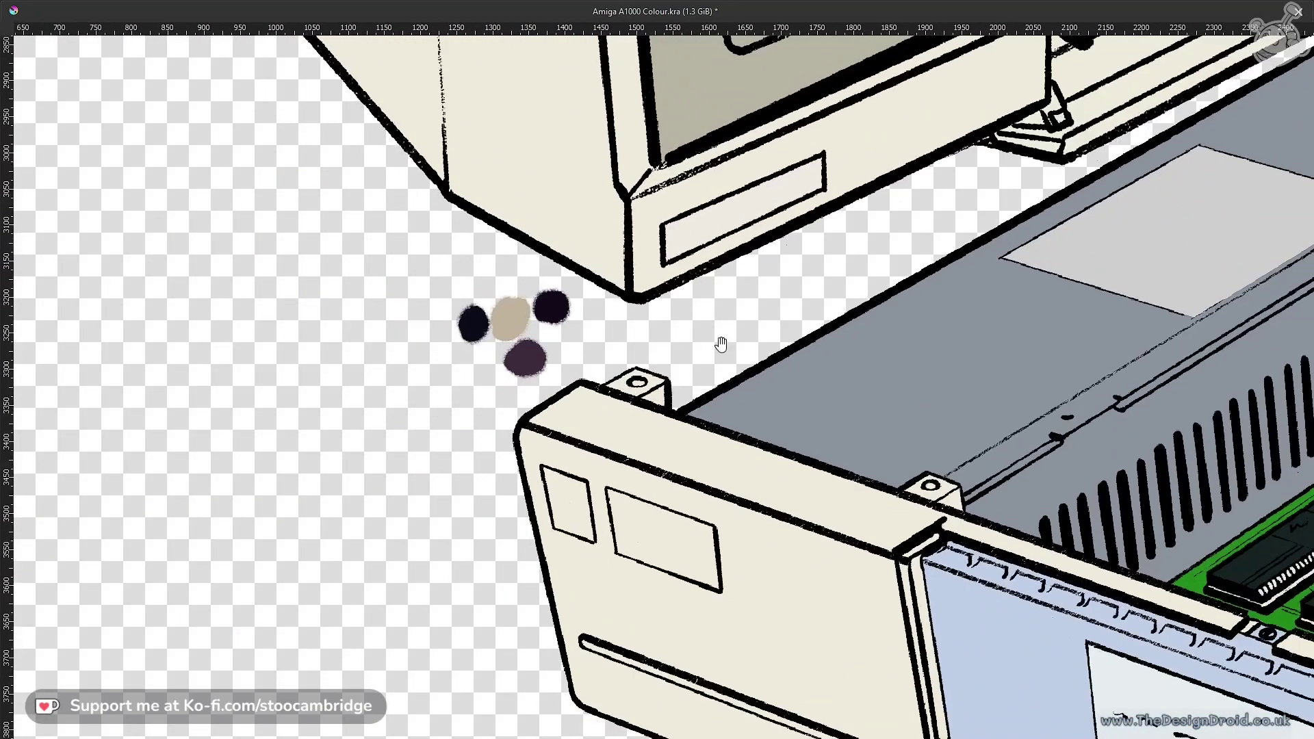
left_click_drag(721, 344, 469, 378)
left_click_drag(554, 357, 530, 357)
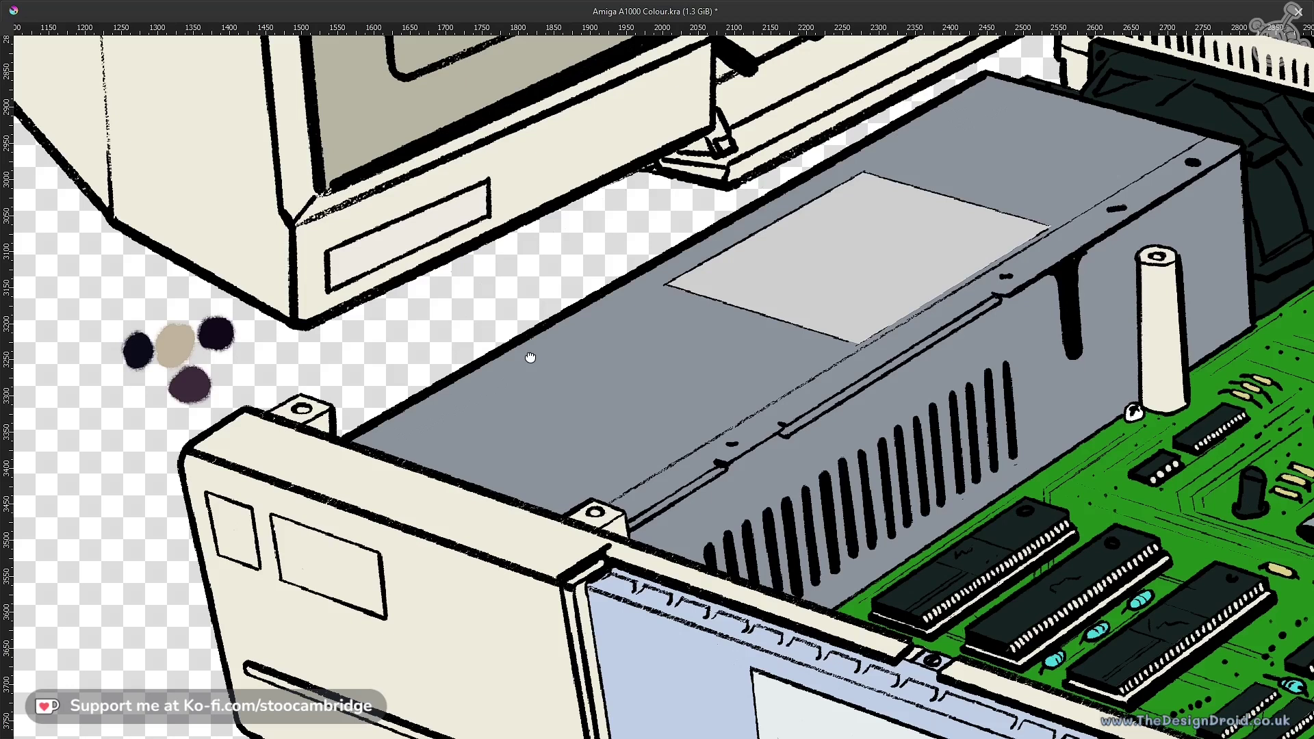
left_click_drag(530, 357, 523, 361)
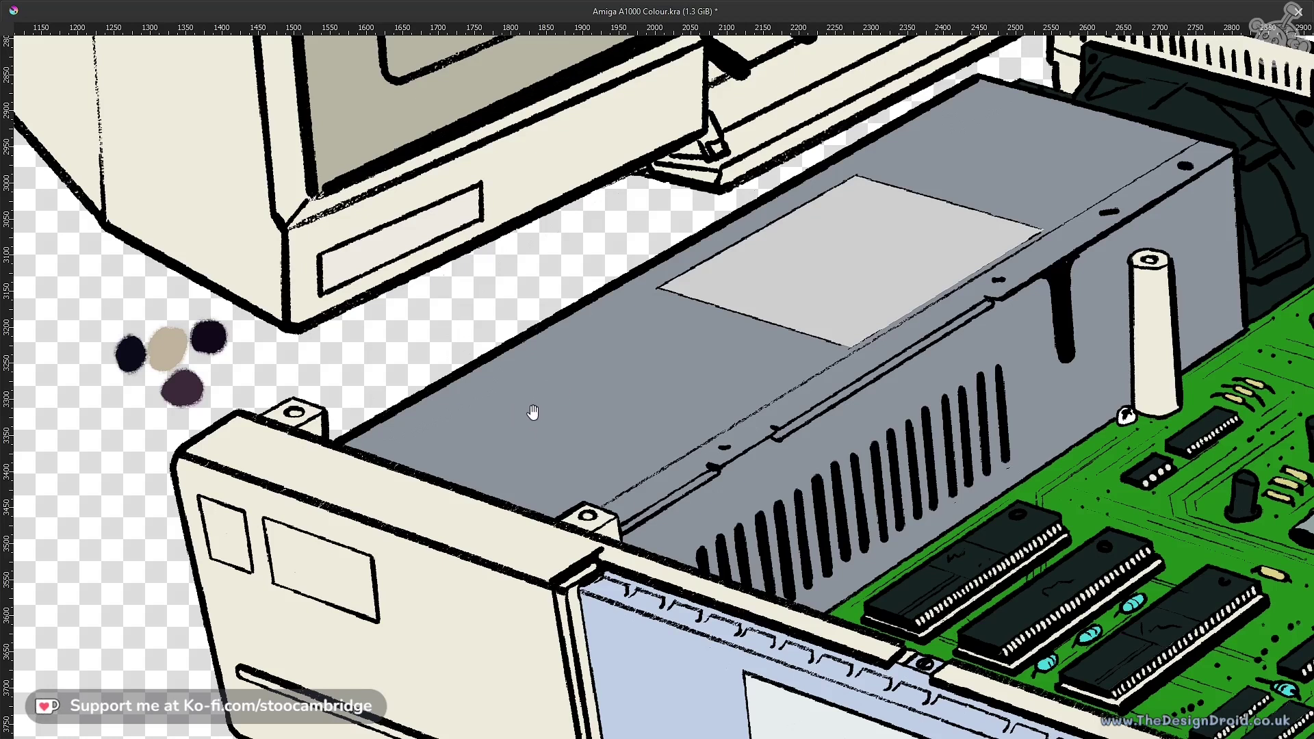
left_click_drag(673, 340, 639, 395)
left_click_drag(881, 370, 535, 378)
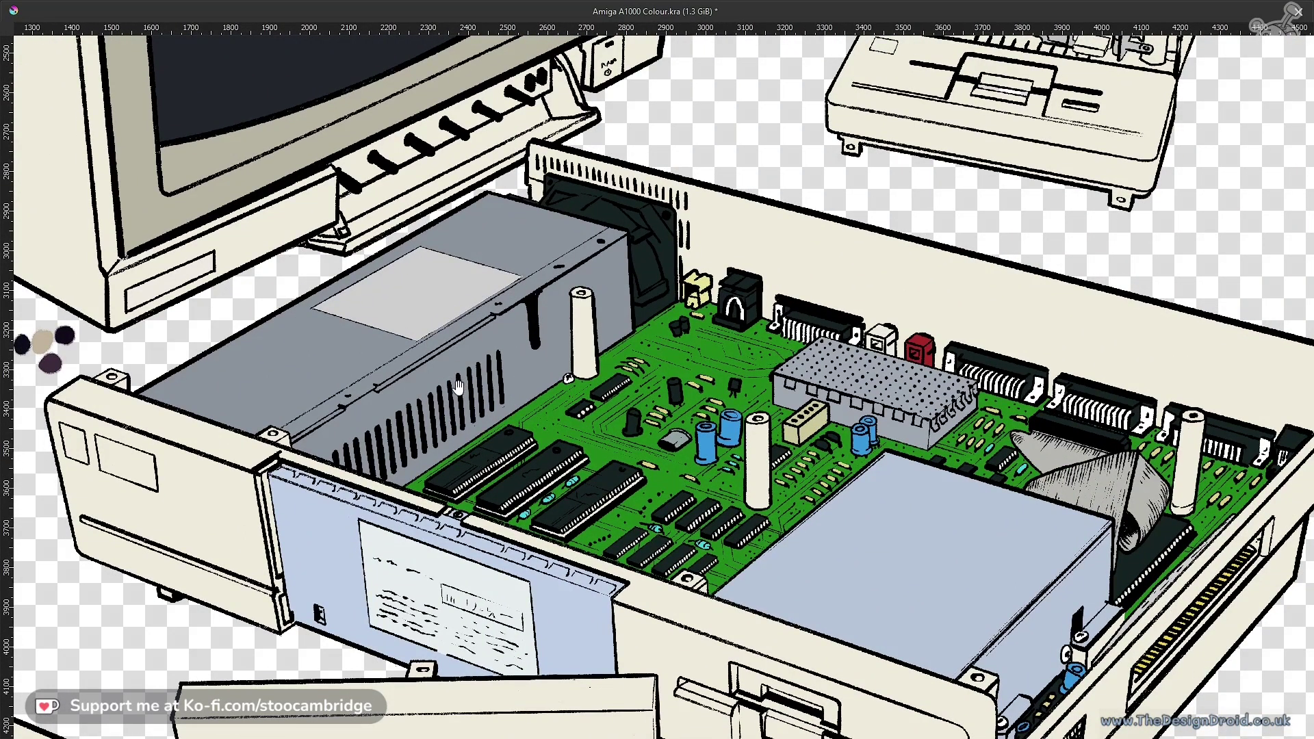
Show the interface panels and start a polygonal selection down the rear edge of the power supply's side face to the standoff
key("Tab")
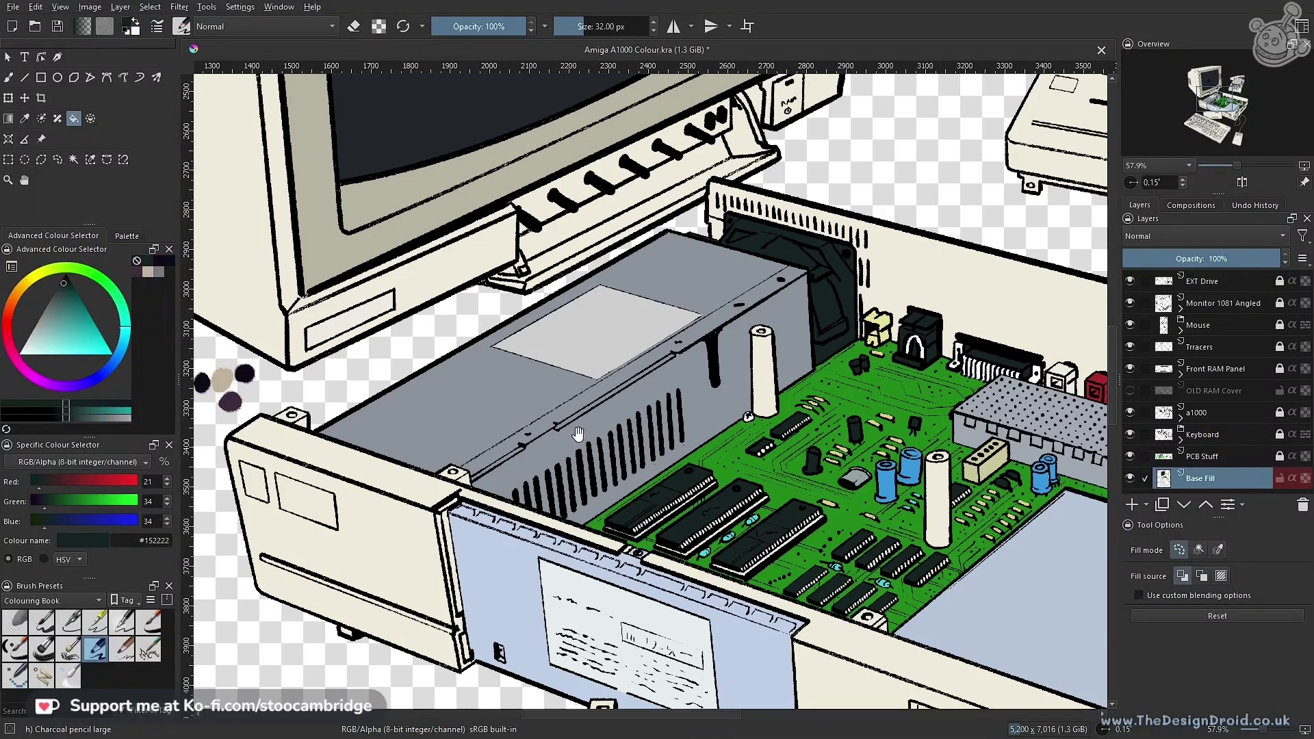
left_click_drag(447, 462, 662, 401)
left_click_drag(474, 436, 539, 420)
key("l")
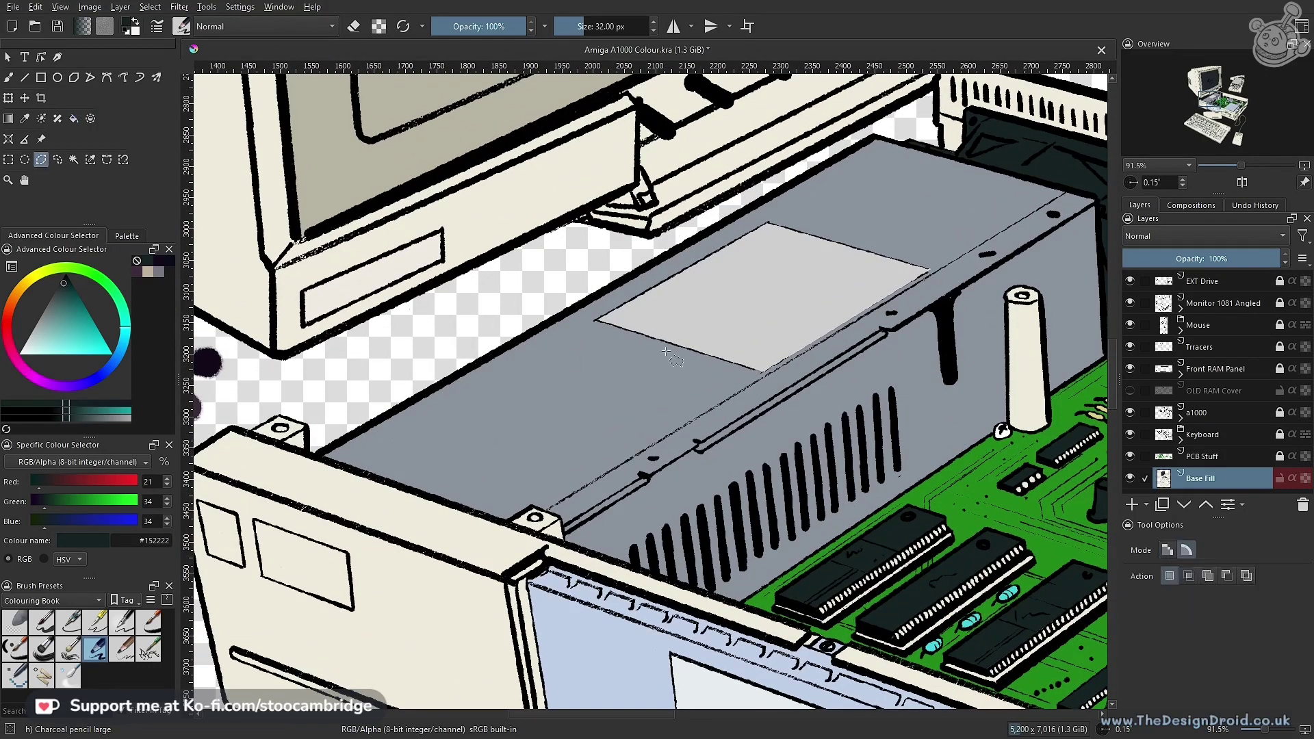
left_click_drag(891, 340, 668, 316)
left_click_drag(736, 353, 731, 326)
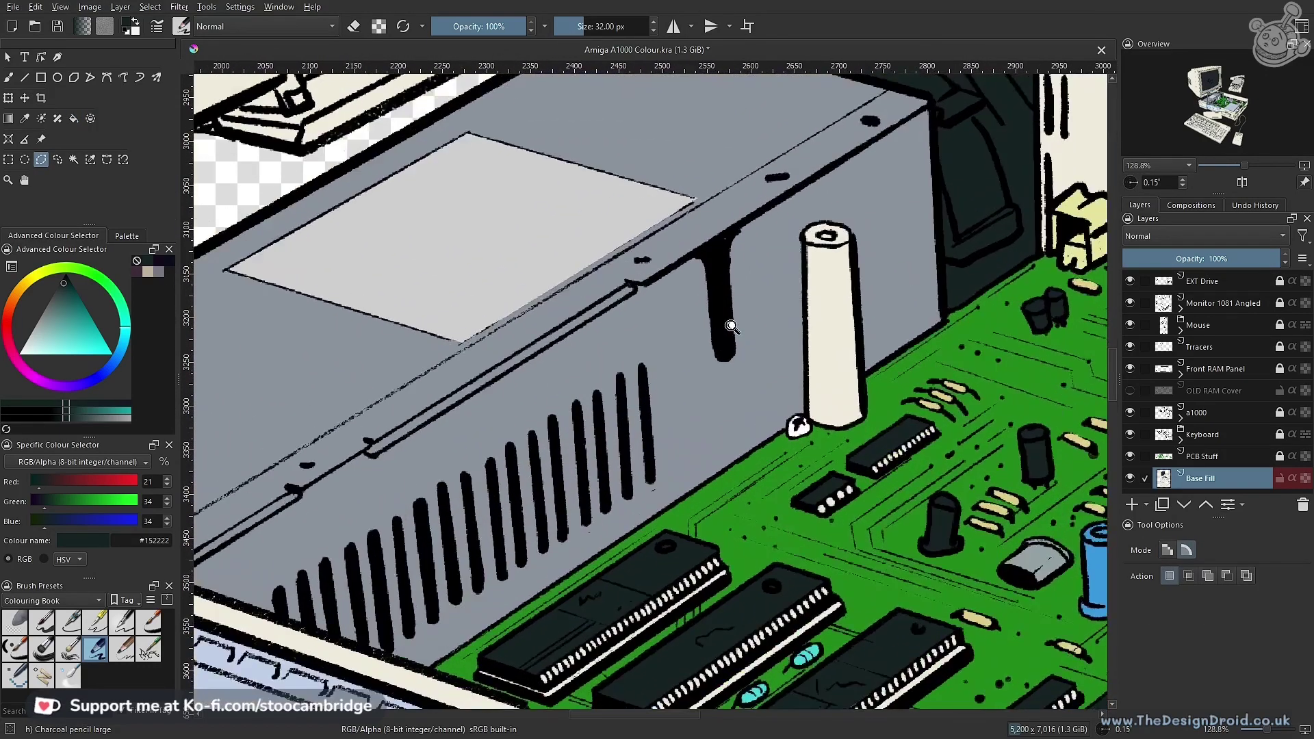
left_click(929, 104)
left_click(942, 325)
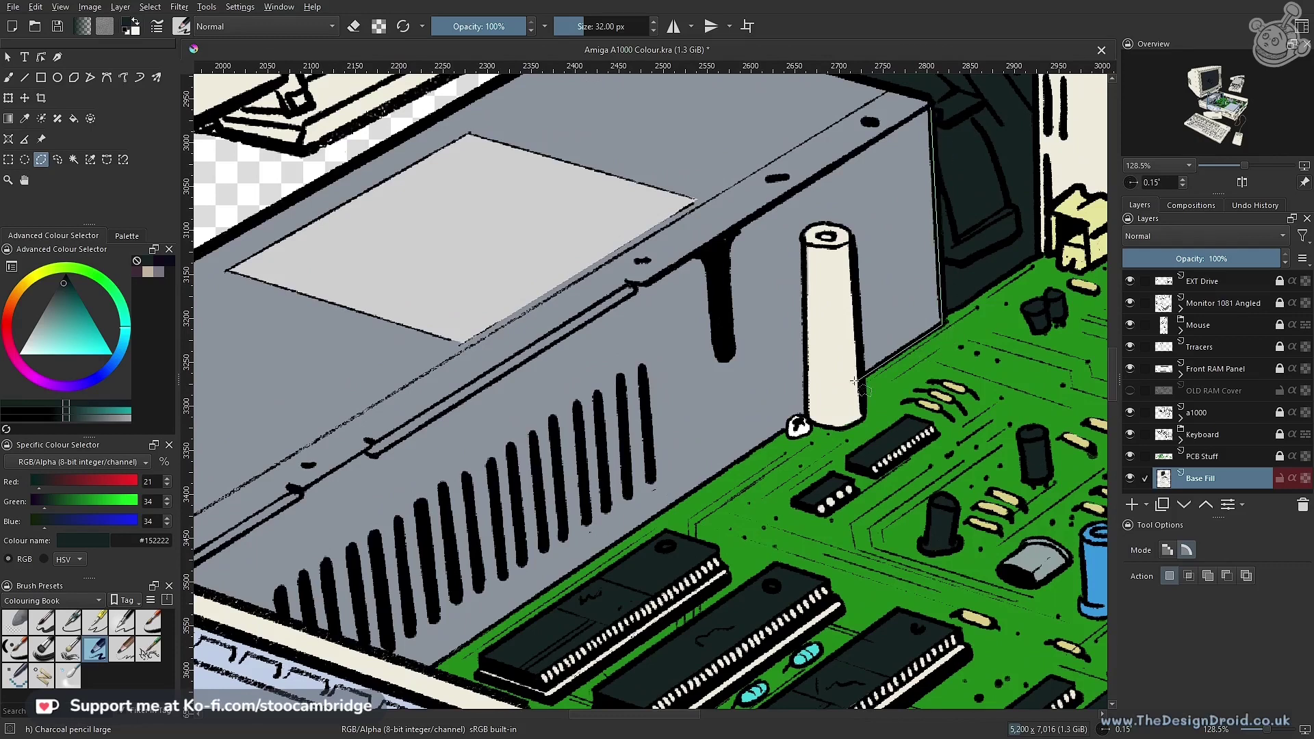
left_click(859, 376)
Continue the selection outline around the cream standoff and the small white screw beside it
scroll(854, 236, "up", 2)
left_click(841, 220)
left_click(825, 210)
left_click(801, 208)
left_click(776, 214)
left_click(770, 242)
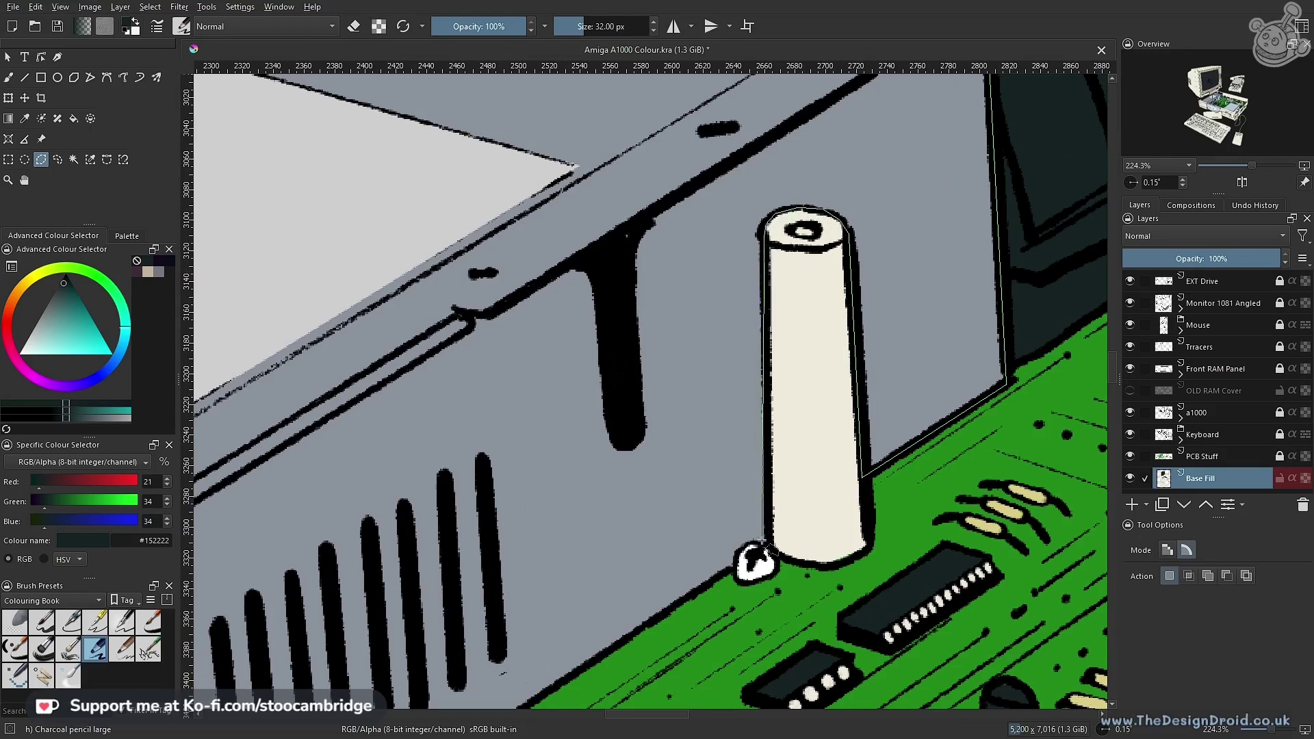
left_click(738, 550)
left_click(735, 568)
Extend the selection outline along the circuit board edge and the case's front lip, up to the casing's folded seam
left_click_drag(672, 589, 1032, 262)
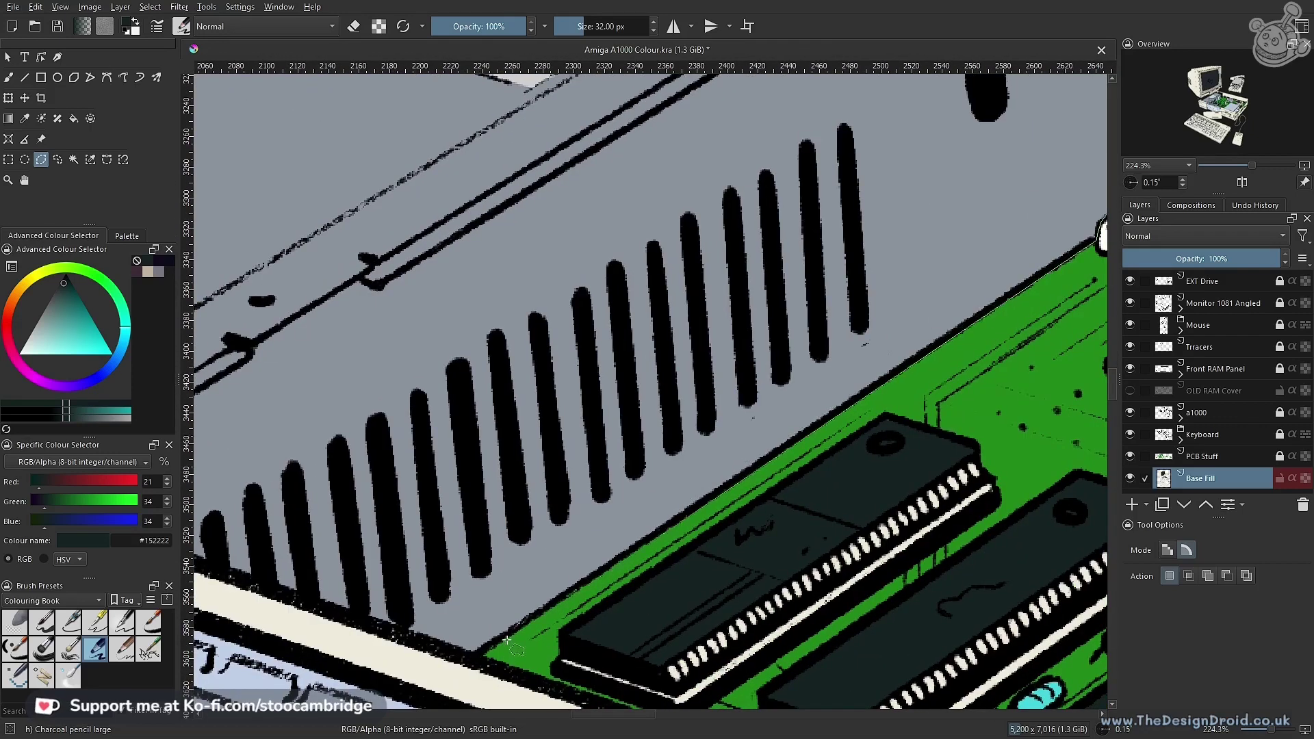
left_click(469, 662)
left_click_drag(358, 617, 778, 562)
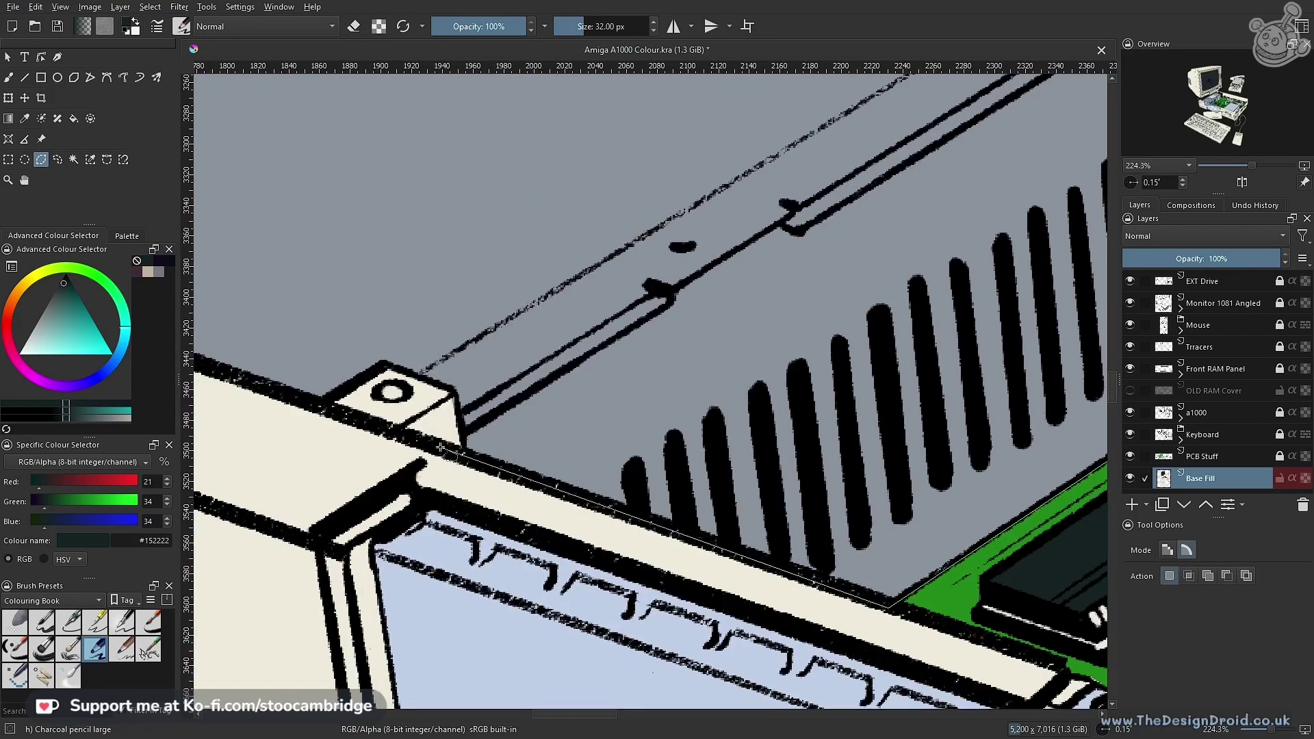
left_click(468, 431)
left_click(670, 296)
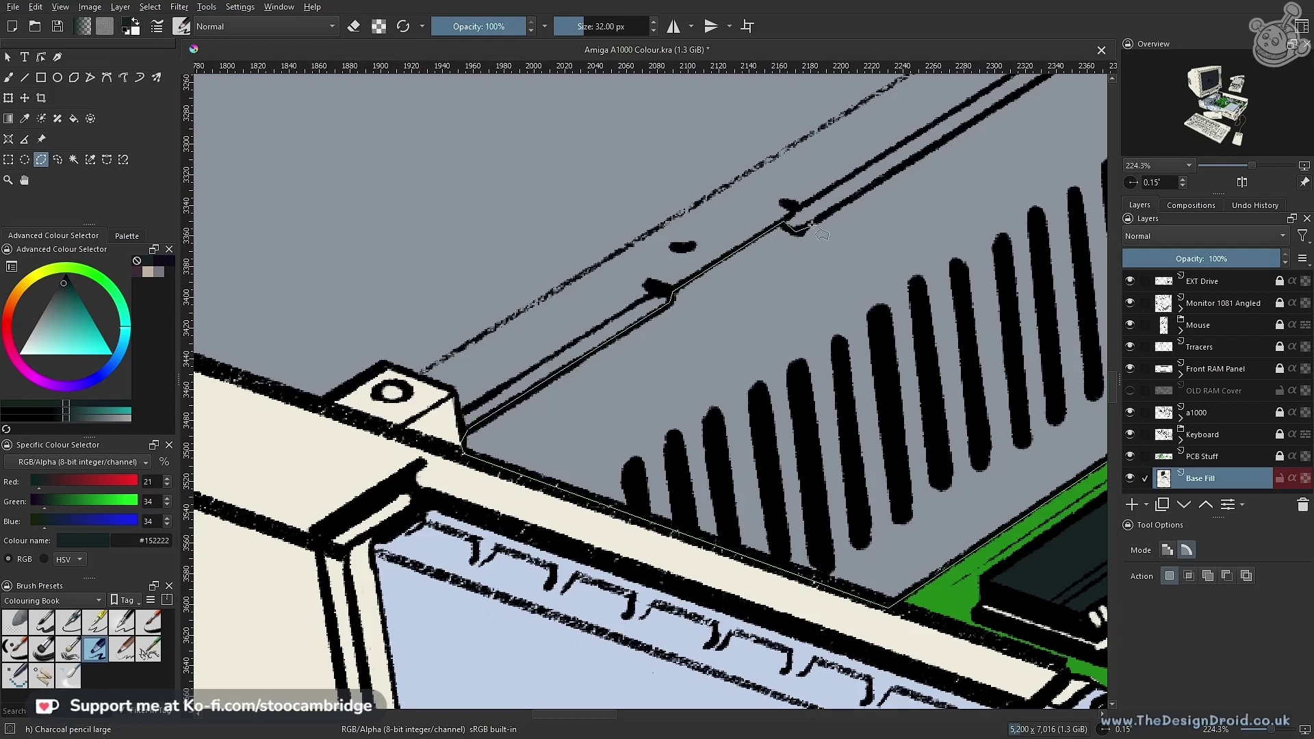
Trace the upper seam of the power supply's side face to its rear corner and close the selection
left_click_drag(968, 146, 431, 553)
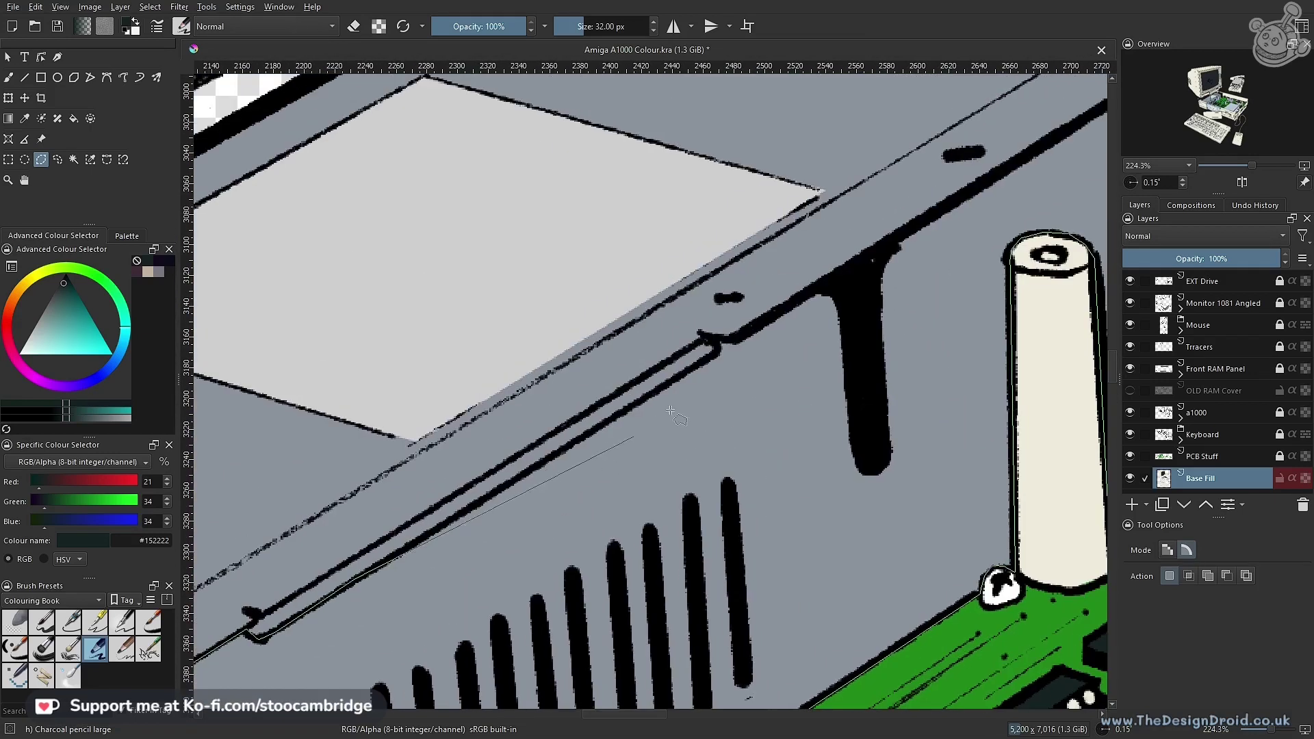
left_click(718, 352)
left_click(716, 340)
left_click(735, 337)
left_click(834, 274)
left_click(942, 204)
left_click_drag(984, 176, 635, 422)
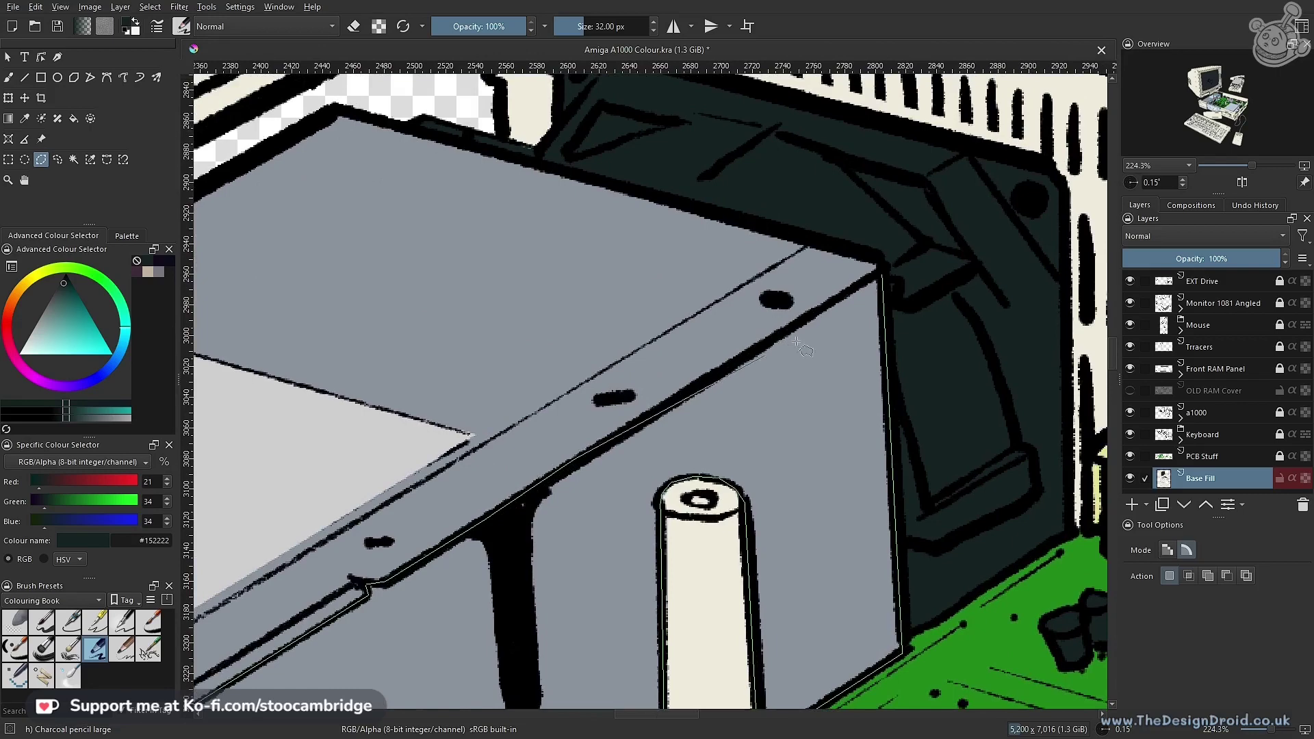
double_click(886, 262)
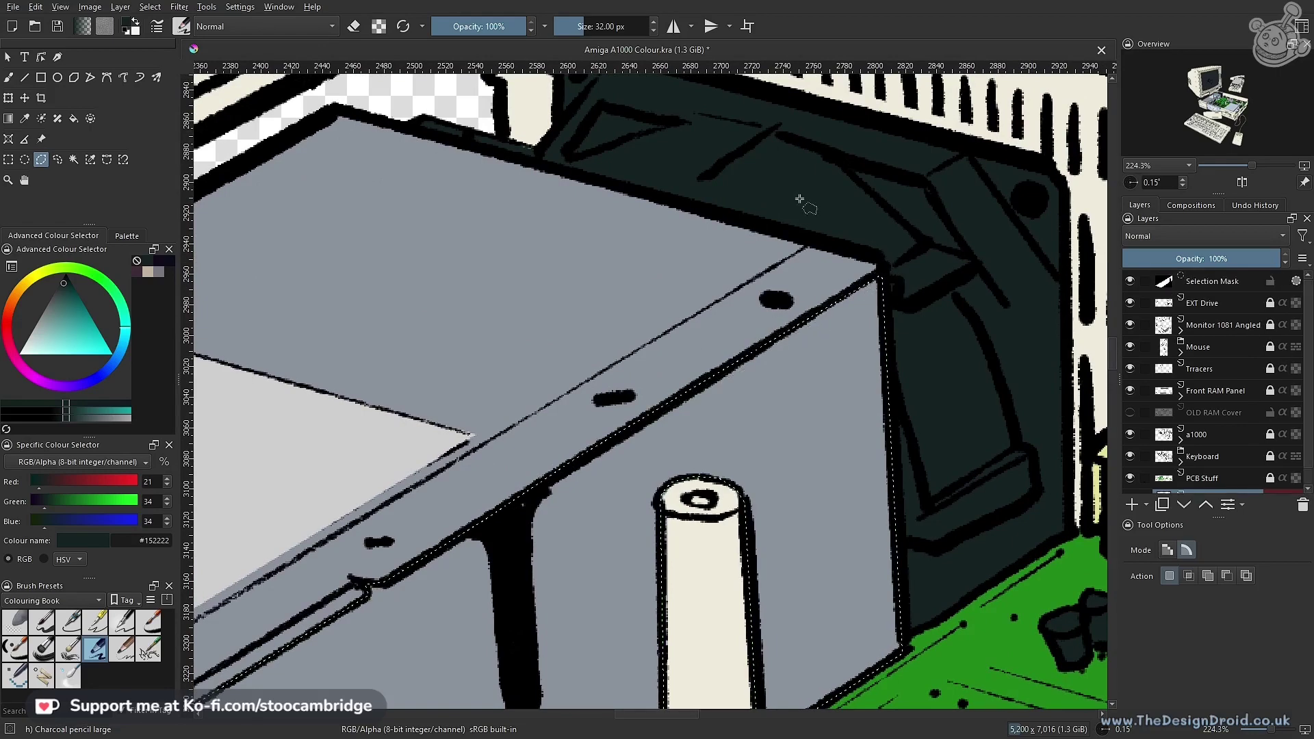
Try test strokes with the Charcoal pencil large brush above the power supply's vents
scroll(667, 465, "down", 5)
left_click_drag(667, 465, 656, 527)
left_click_drag(650, 445, 752, 350)
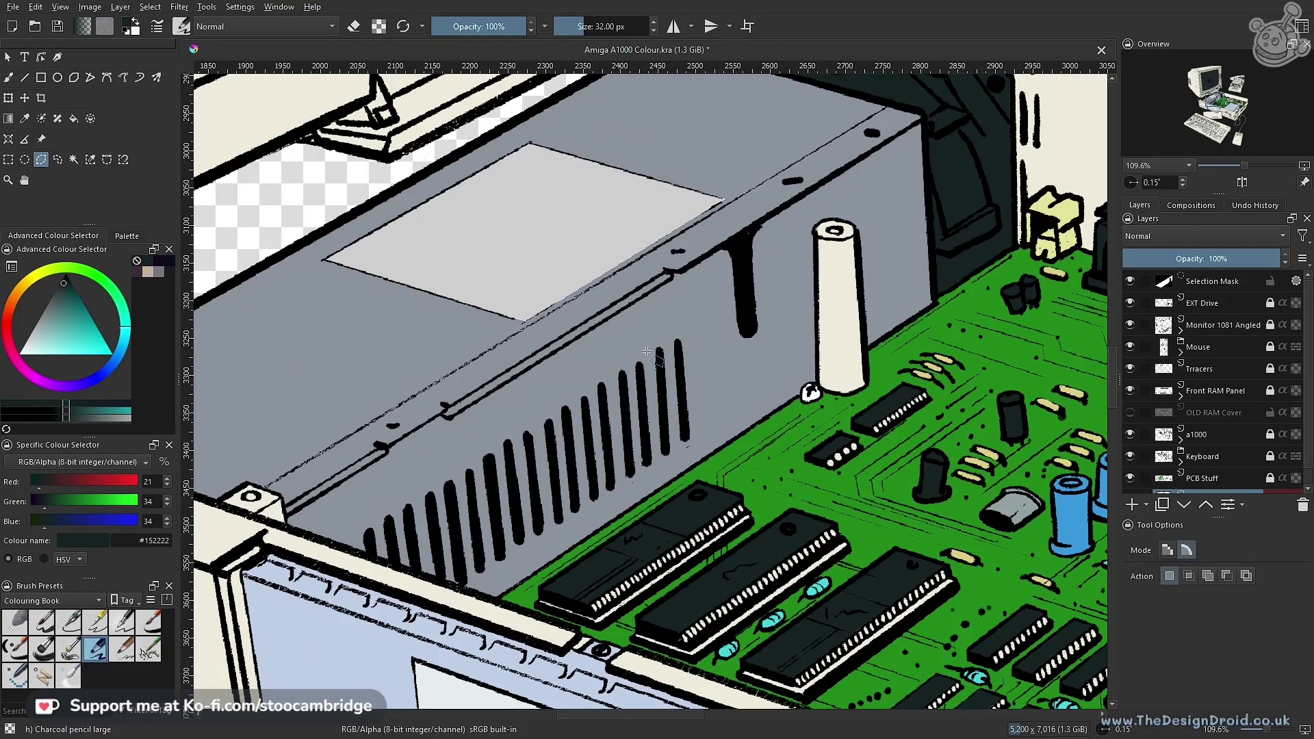
key("b")
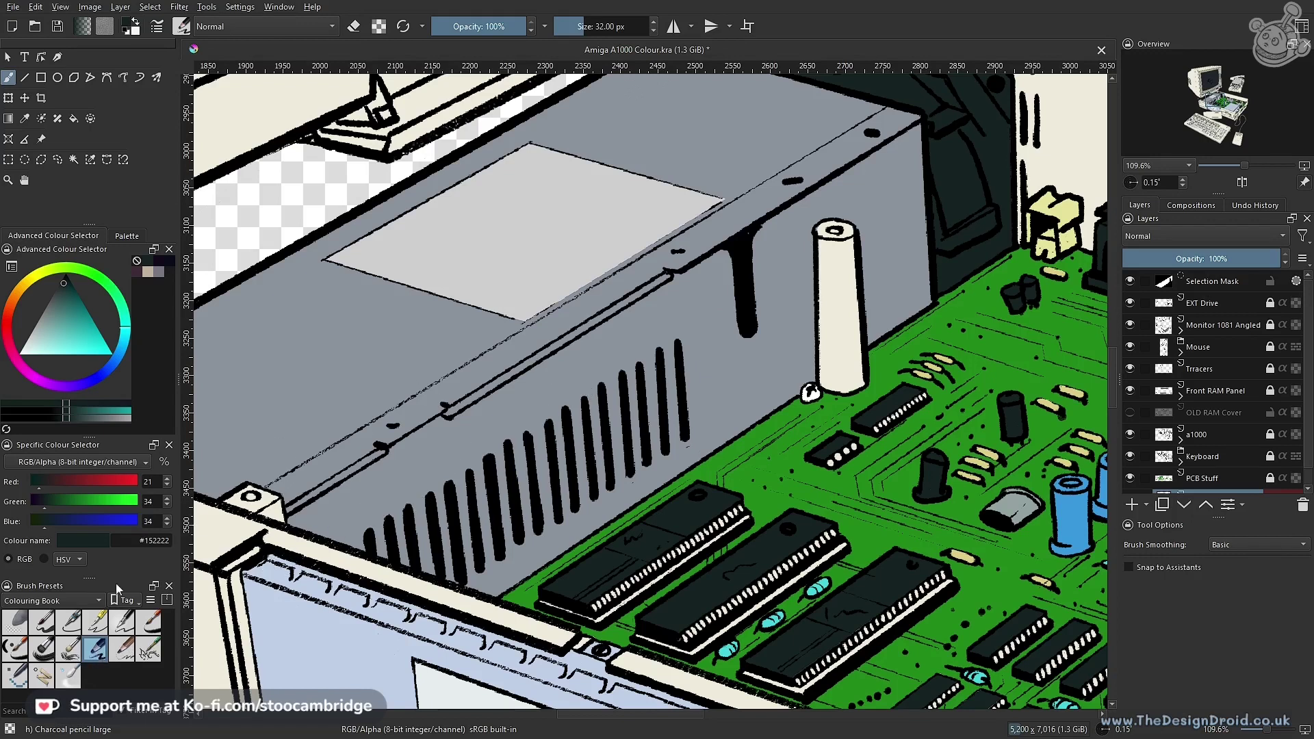
left_click_drag(438, 475, 514, 328)
mouse_move(540, 367)
left_mouse_down()
mouse_move(469, 414)
mouse_move(506, 442)
mouse_move(568, 389)
left_mouse_up()
left_click_drag(614, 340, 592, 341)
key("ctrl+z")
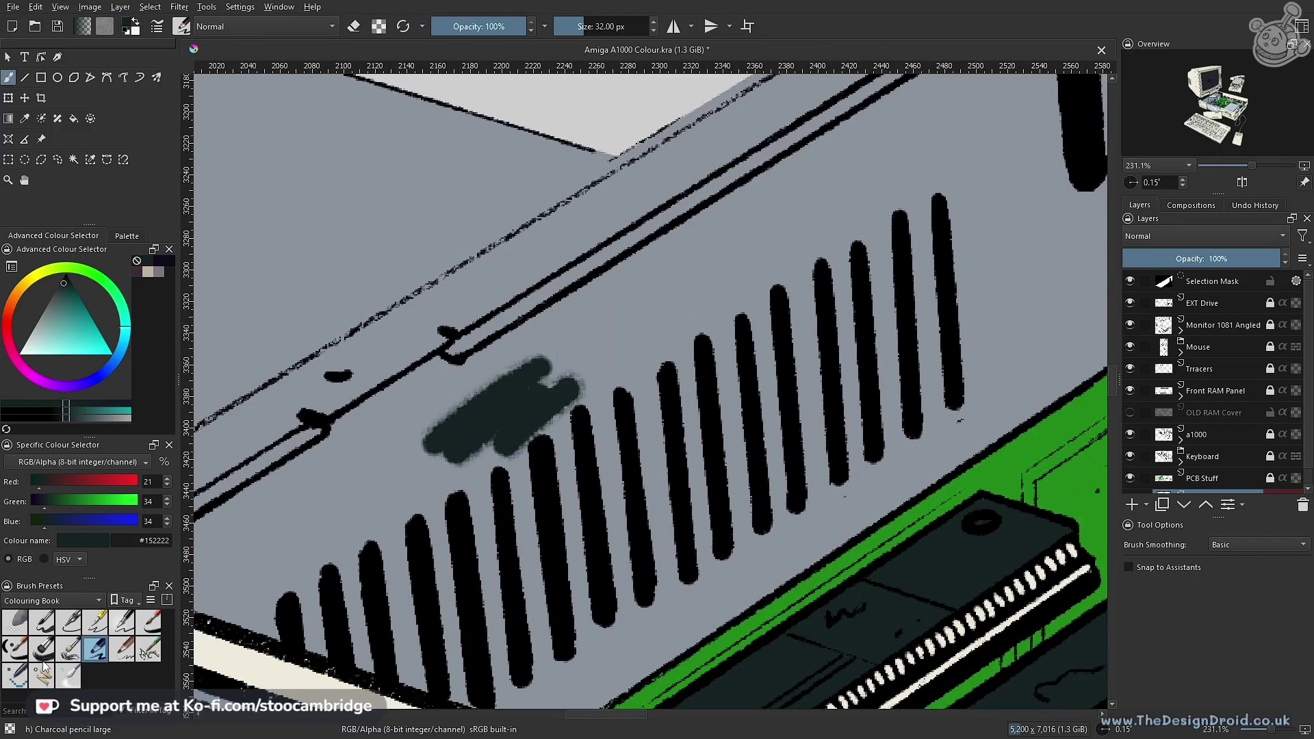
Try the Bristles-3 Large Smooth brush over the vents, return to Charcoal pencil large and undo the test strokes
left_click(42, 650)
left_click_drag(732, 225, 715, 308)
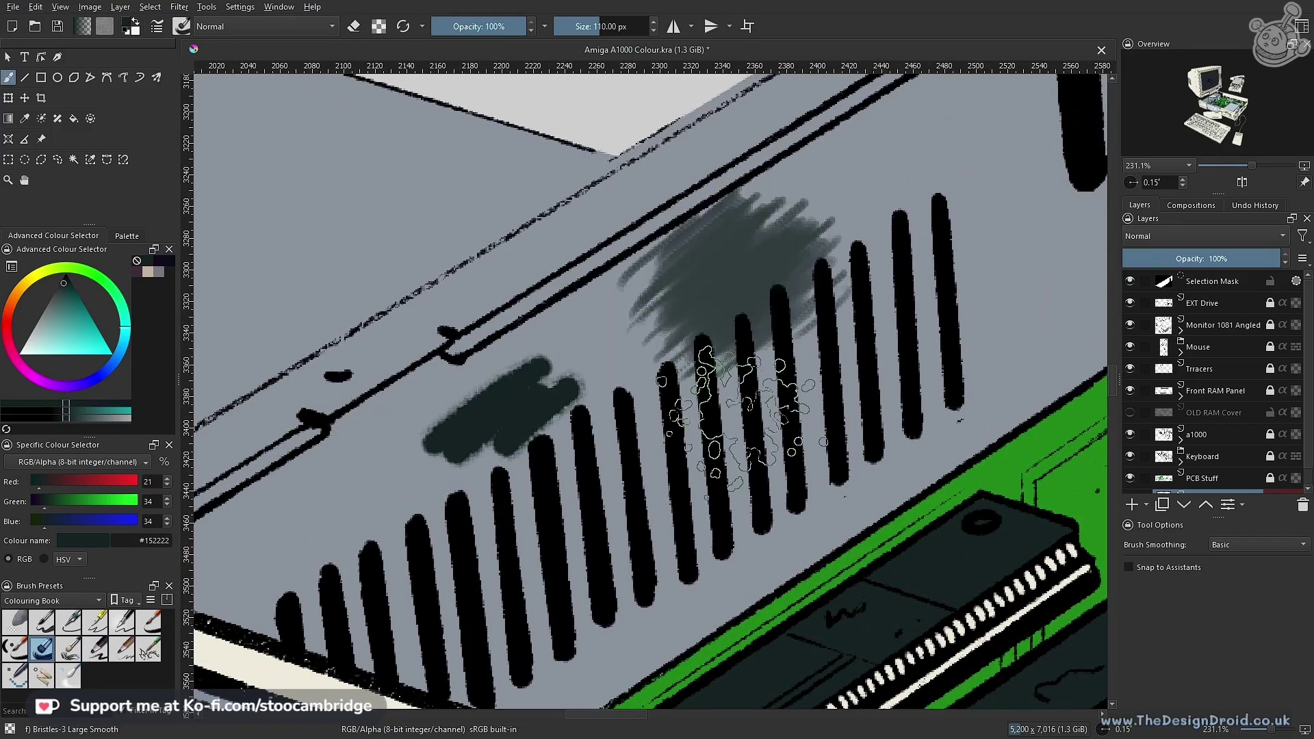
key("ctrl+z")
left_click(96, 648)
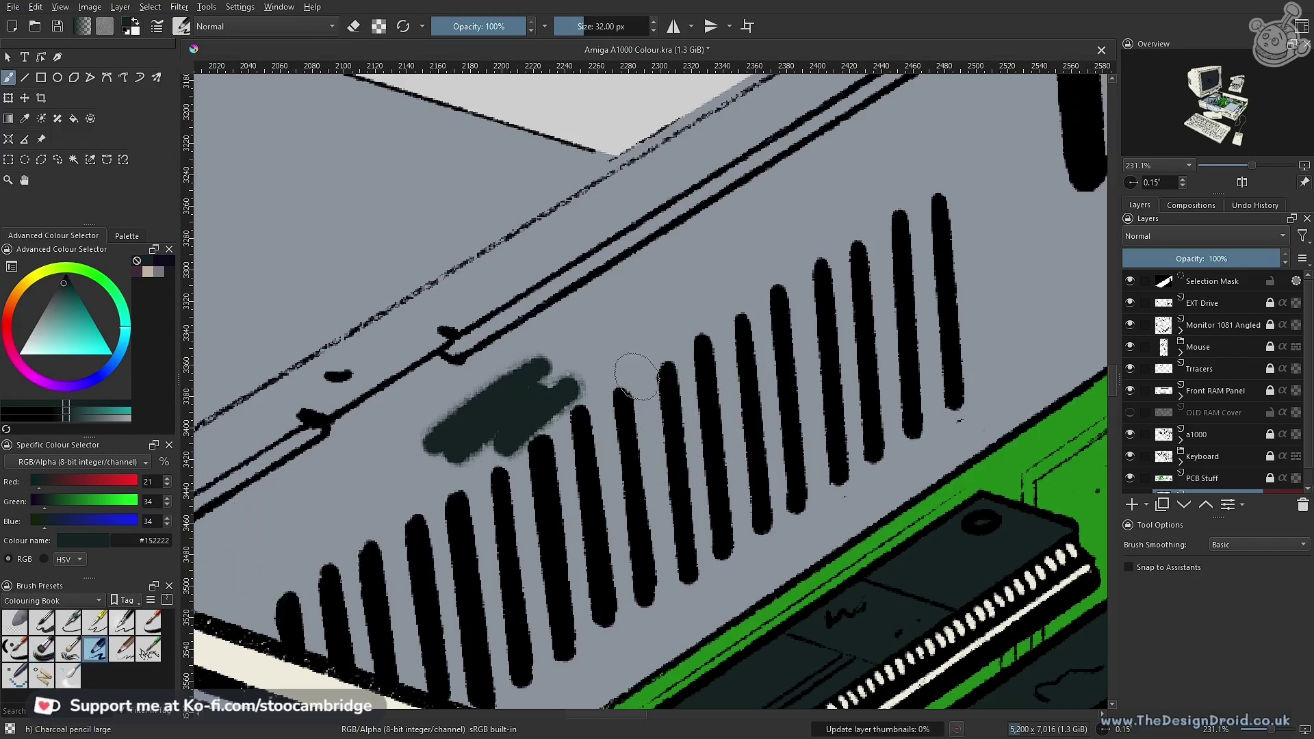
key("ctrl+z")
Sample the dark blue swatch #0a0c1a beside the monitor as the brush colour
scroll(626, 382, "down", 5)
scroll(607, 433, "up", 1)
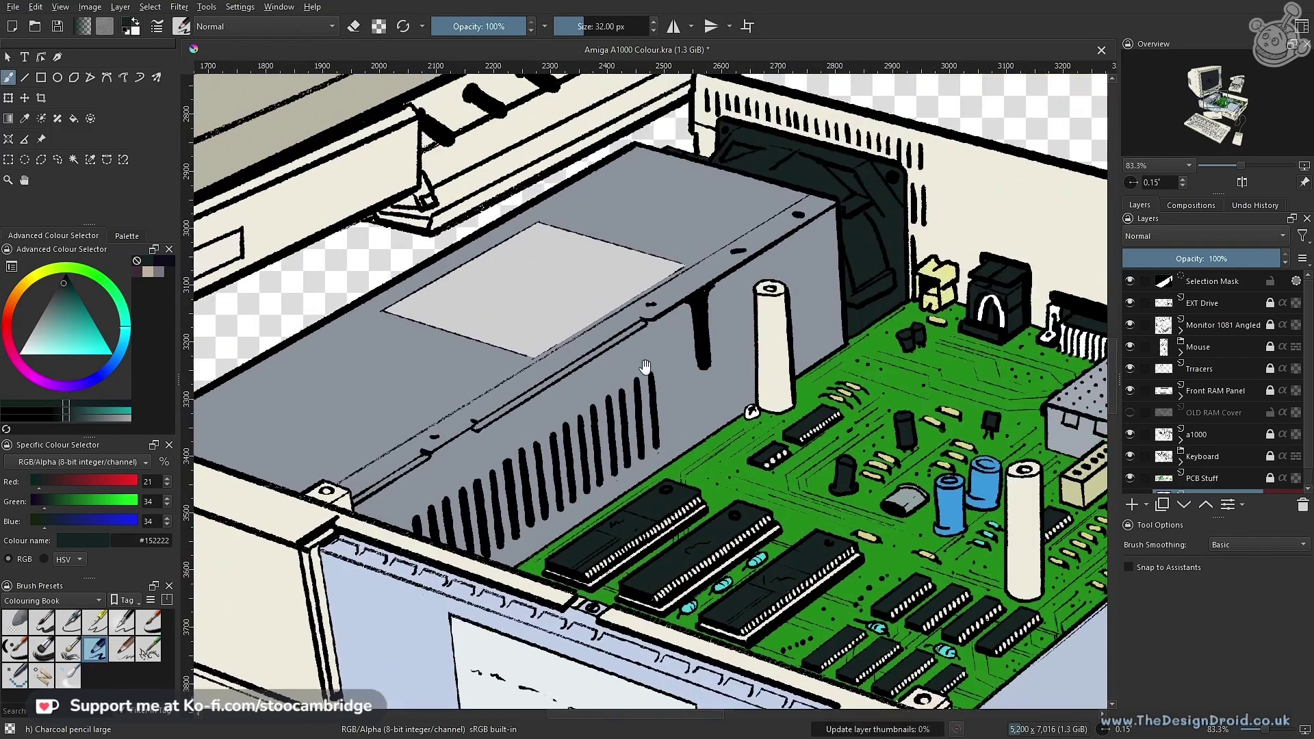
left_click_drag(309, 370, 789, 364)
left_click(485, 385, "ctrl")
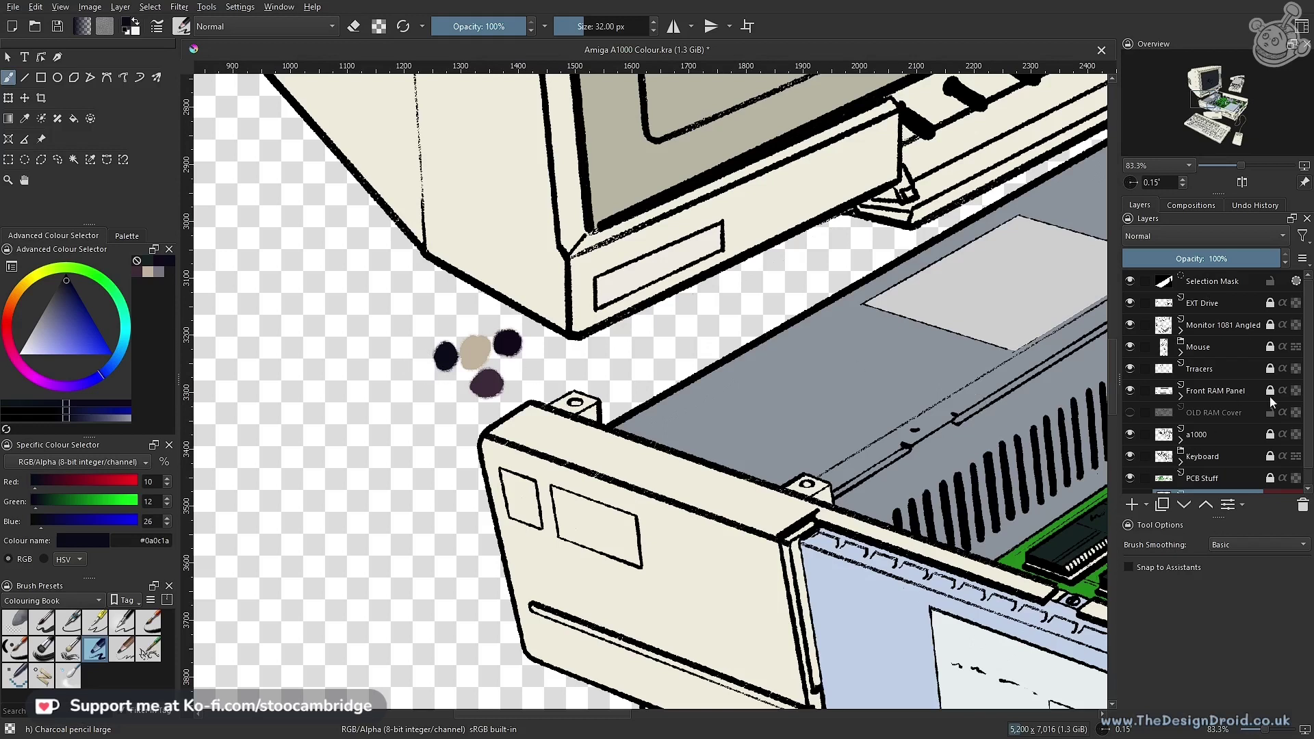
Check the contents of the Base Fill layer by hiding and showing it
scroll(1289, 460, "down", 1)
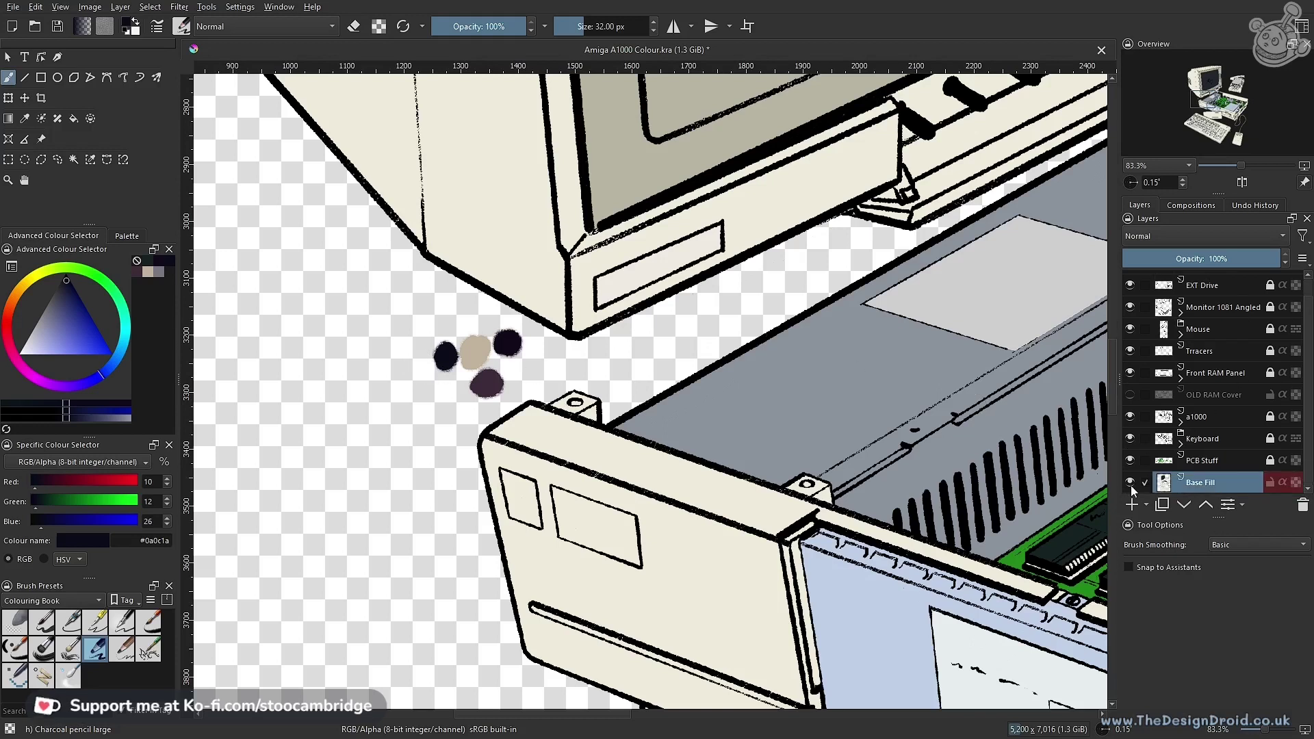
left_click(1130, 482)
left_click(1129, 482)
Enlarge the charcoal brush to 656 px for shading the power supply's side face
left_click_drag(882, 319, 607, 353)
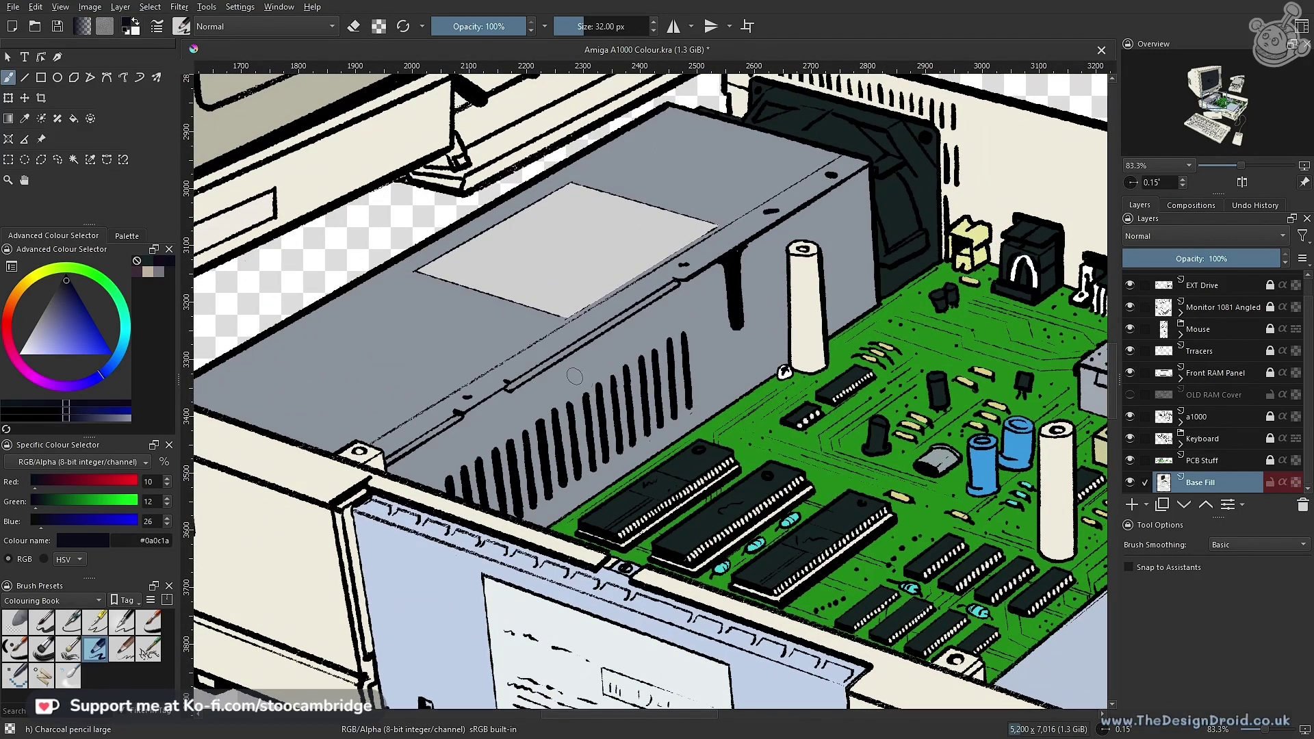
left_click_drag(578, 376, 923, 377, "shift")
left_click_drag(684, 373, 705, 374)
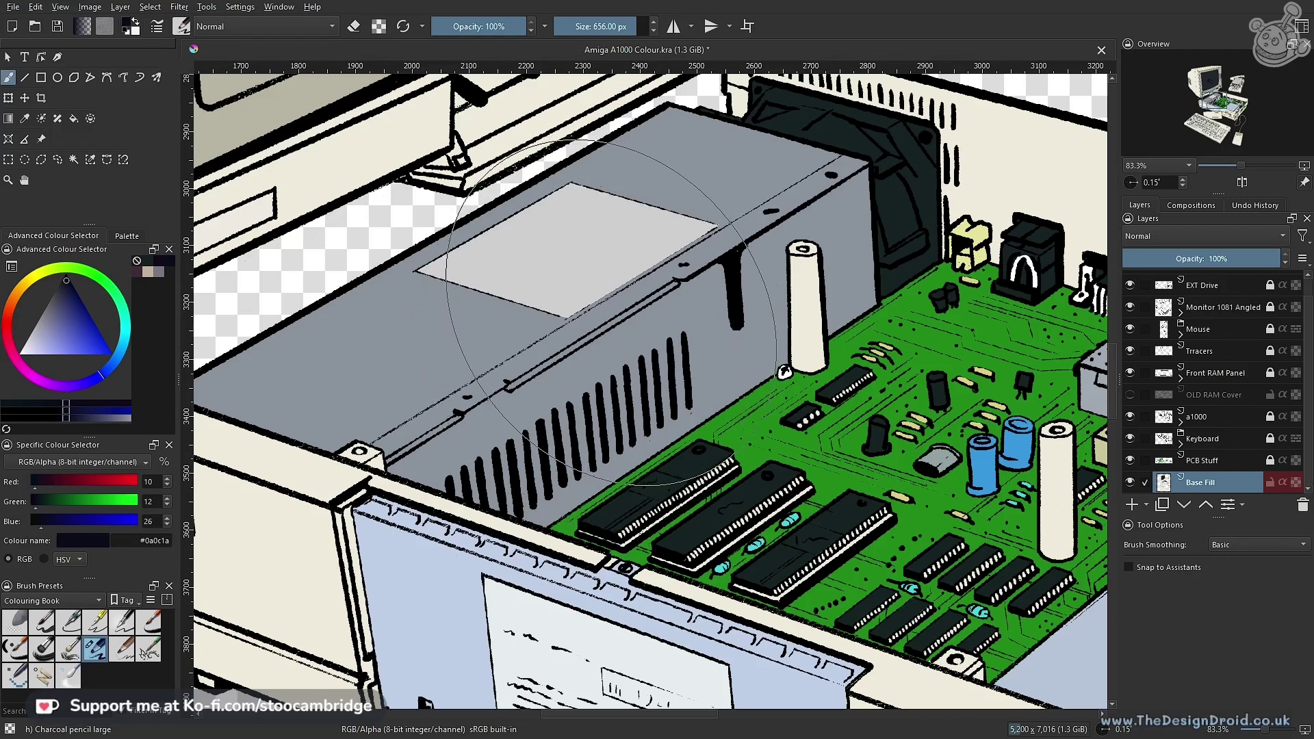
Try dark blue shading at 100% opacity across the power supply's side face, and undo the strokes
mouse_move(677, 308)
left_mouse_down()
mouse_move(592, 329)
mouse_move(587, 288)
mouse_move(587, 314)
mouse_move(543, 358)
mouse_move(548, 382)
mouse_move(479, 417)
mouse_move(520, 342)
mouse_move(616, 288)
mouse_move(696, 274)
left_mouse_up()
mouse_move(720, 405)
left_mouse_down()
mouse_move(839, 241)
mouse_move(674, 285)
mouse_move(601, 425)
left_mouse_up()
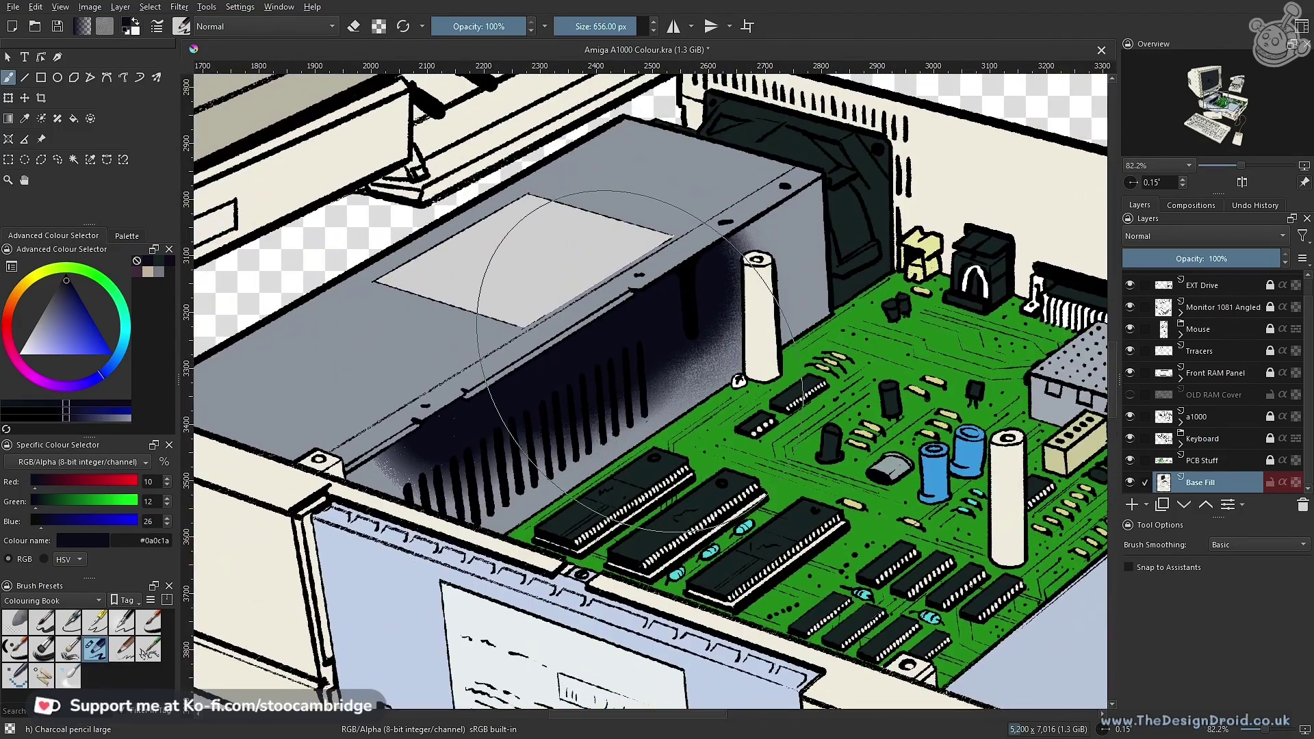
key("ctrl+z")
key("ctrl+z")
key("ctrl+z")
key("ctrl+z")
key("ctrl+z")
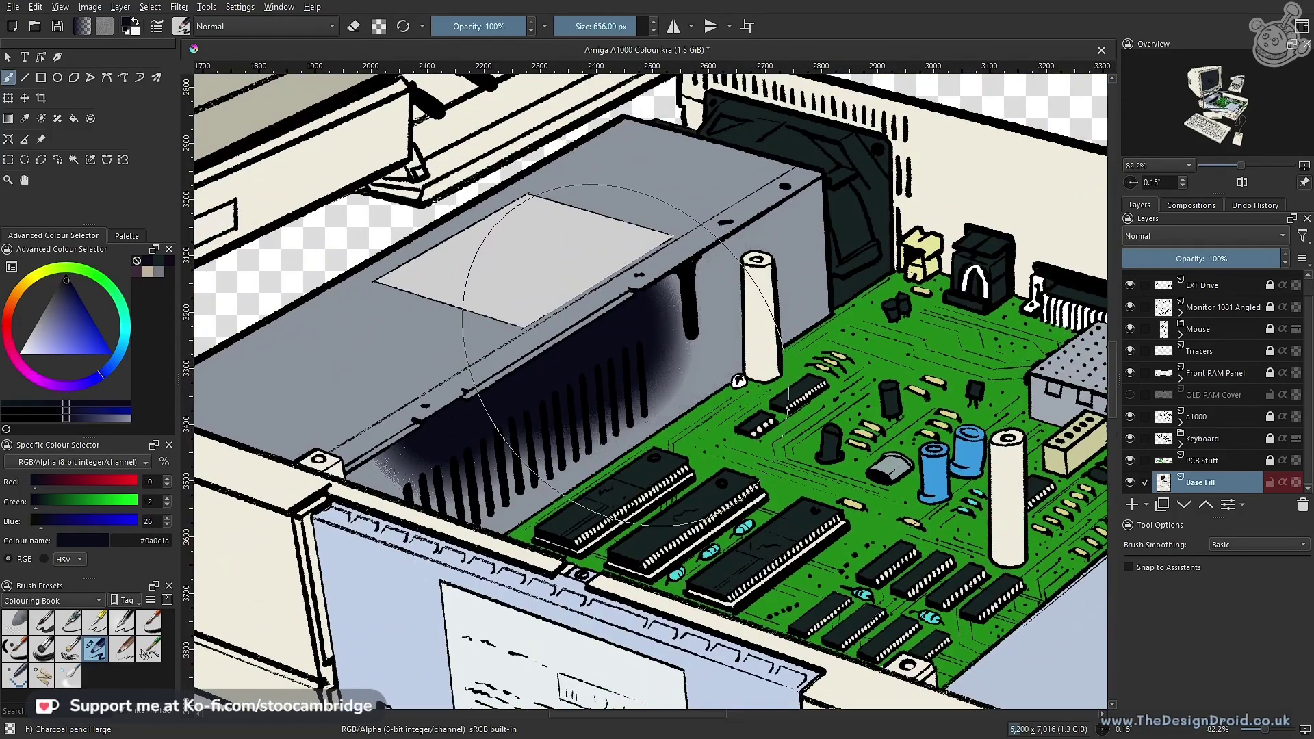
key("ctrl+z")
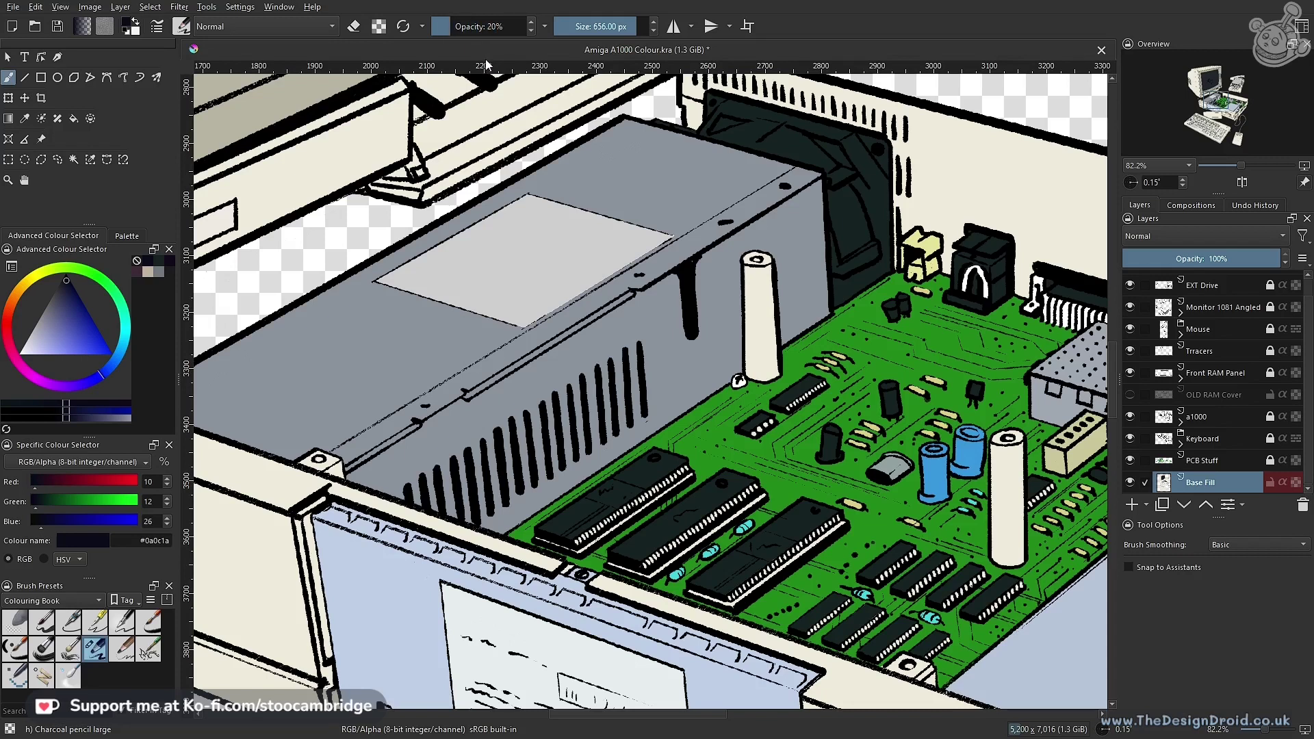
Lower the brush opacity to 5% and brush a faint shadow over the rear of the power supply's side face
left_click(531, 32)
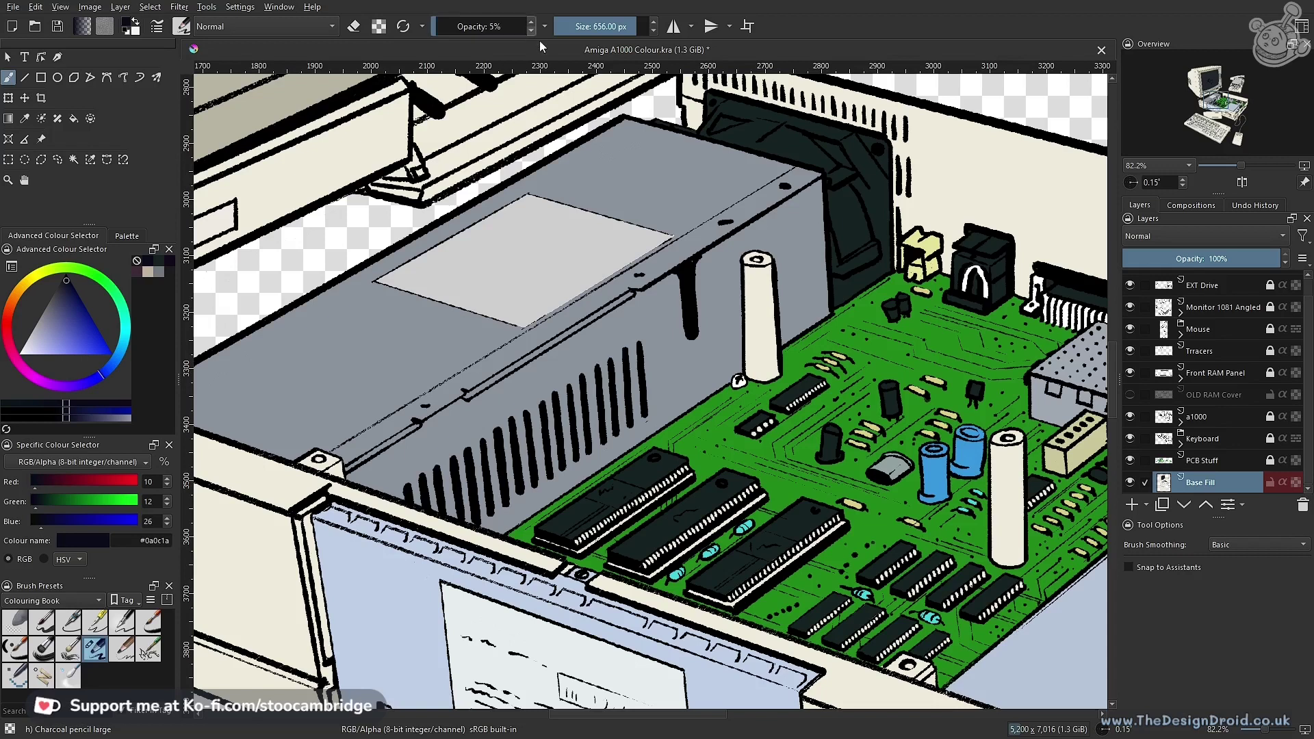
key("o")
key("i")
key("i")
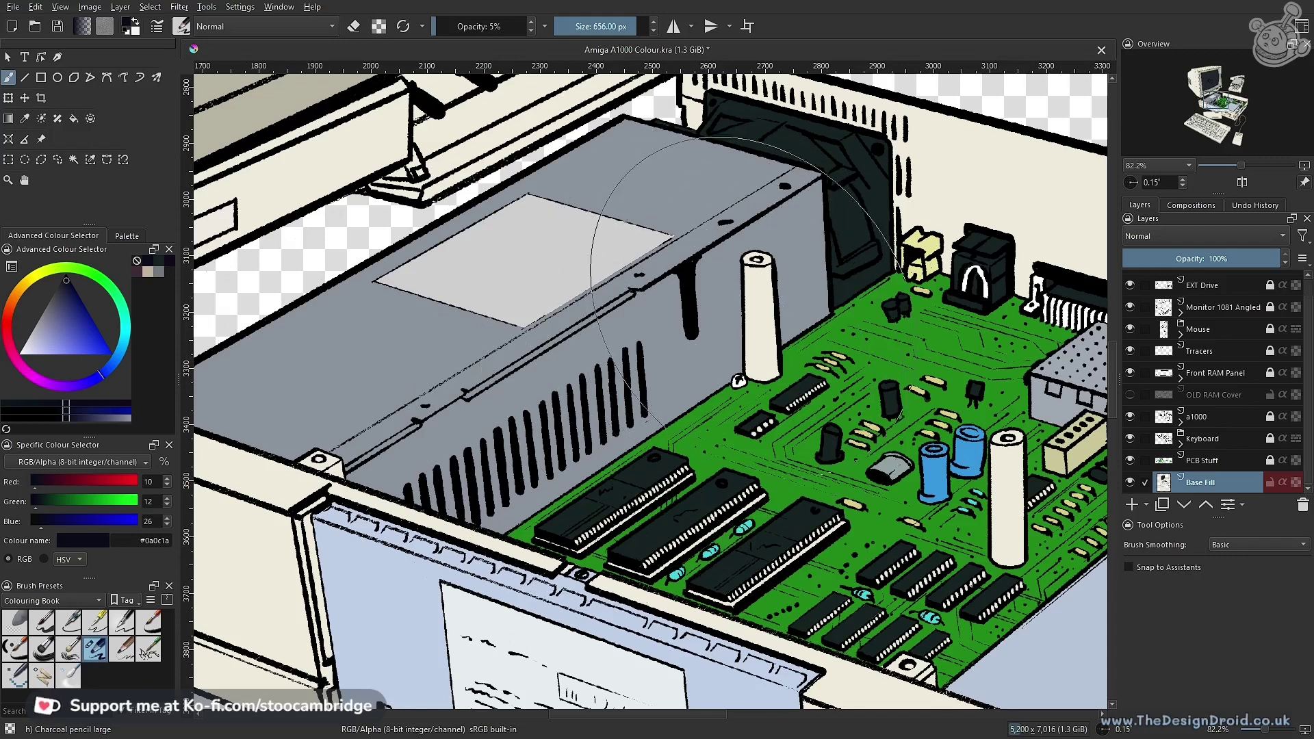
mouse_move(794, 312)
left_mouse_down()
mouse_move(825, 330)
mouse_move(729, 367)
left_mouse_up()
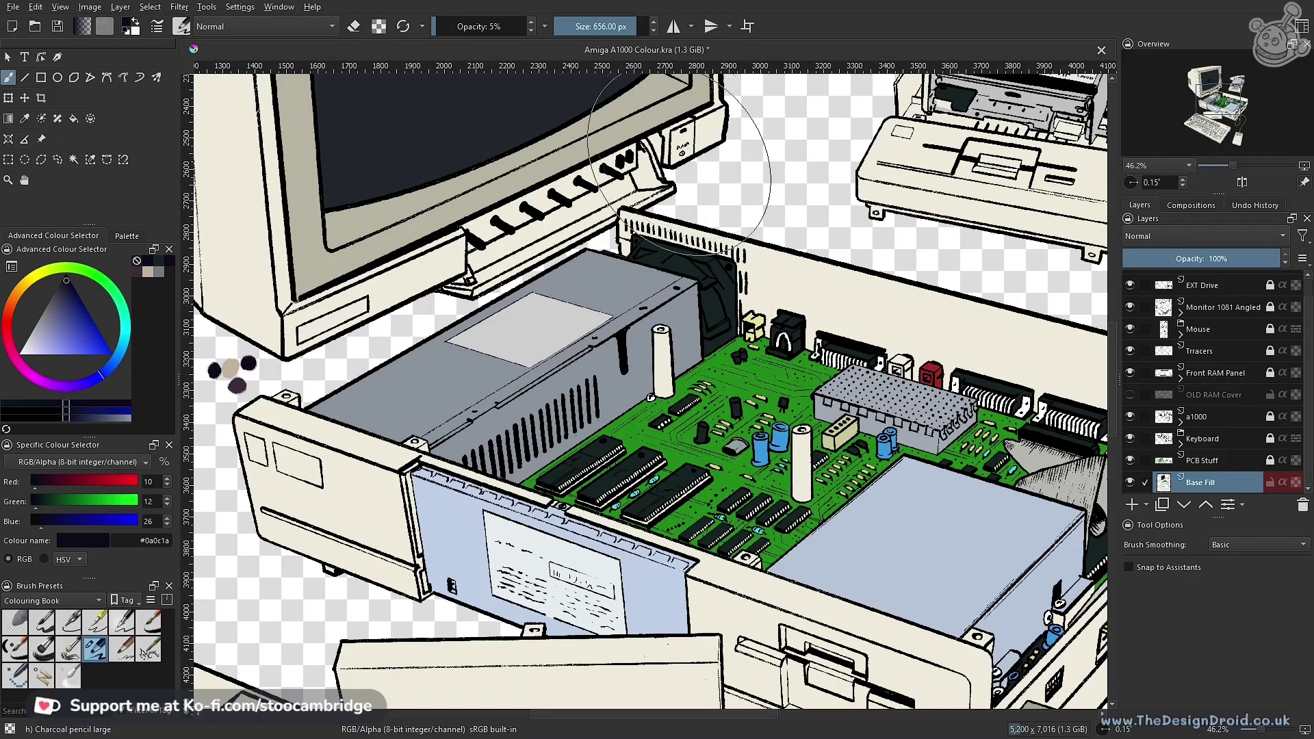
Brush more faint shadow over the power supply's side face with the 656 px charcoal brush at 5% opacity
mouse_move(695, 180)
left_mouse_down()
mouse_move(707, 223)
mouse_move(668, 374)
left_mouse_up()
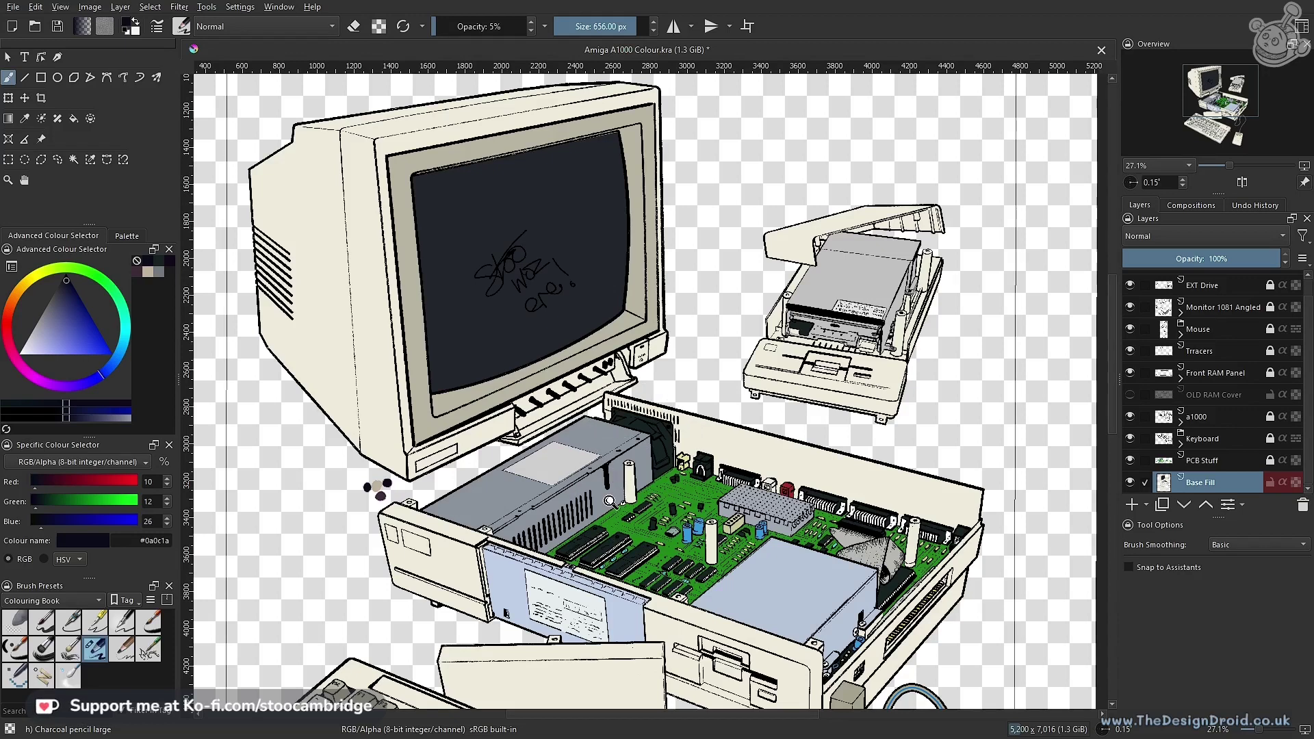
scroll(609, 500, "up", 2)
scroll(626, 484, "up", 3)
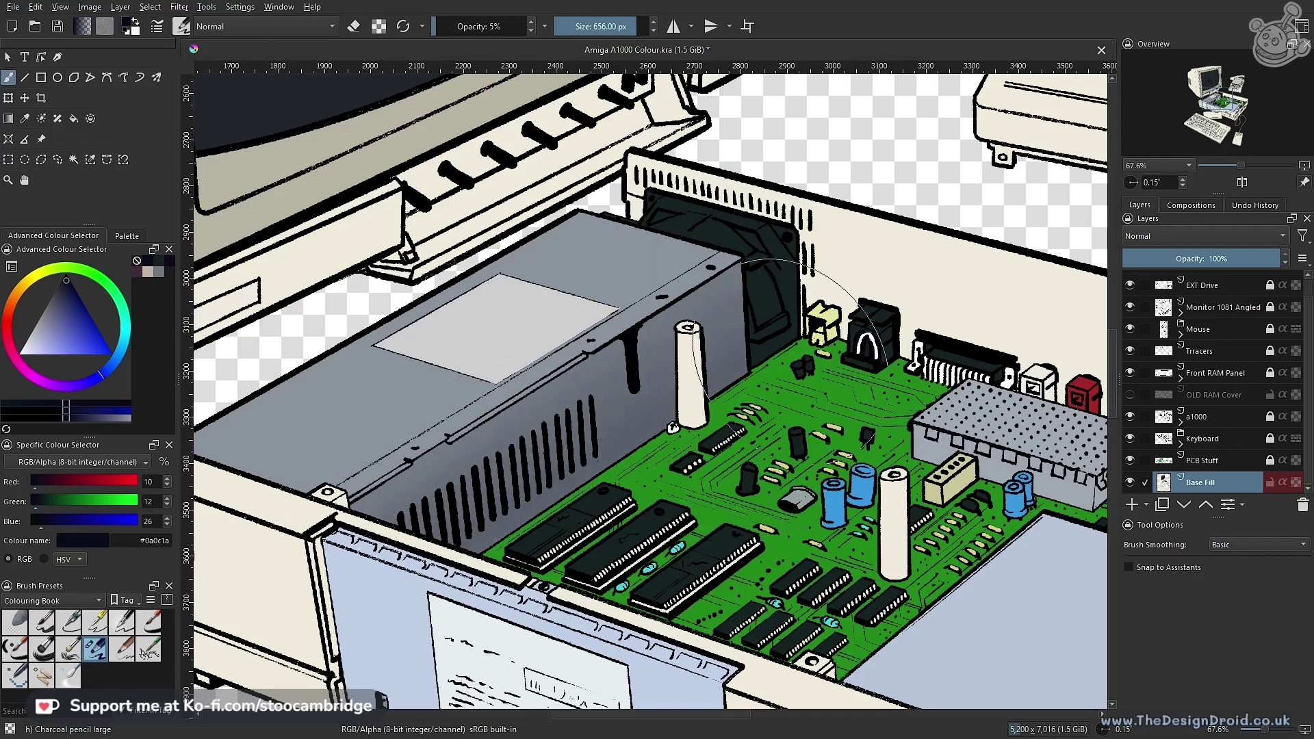
left_click_drag(722, 435, 628, 569)
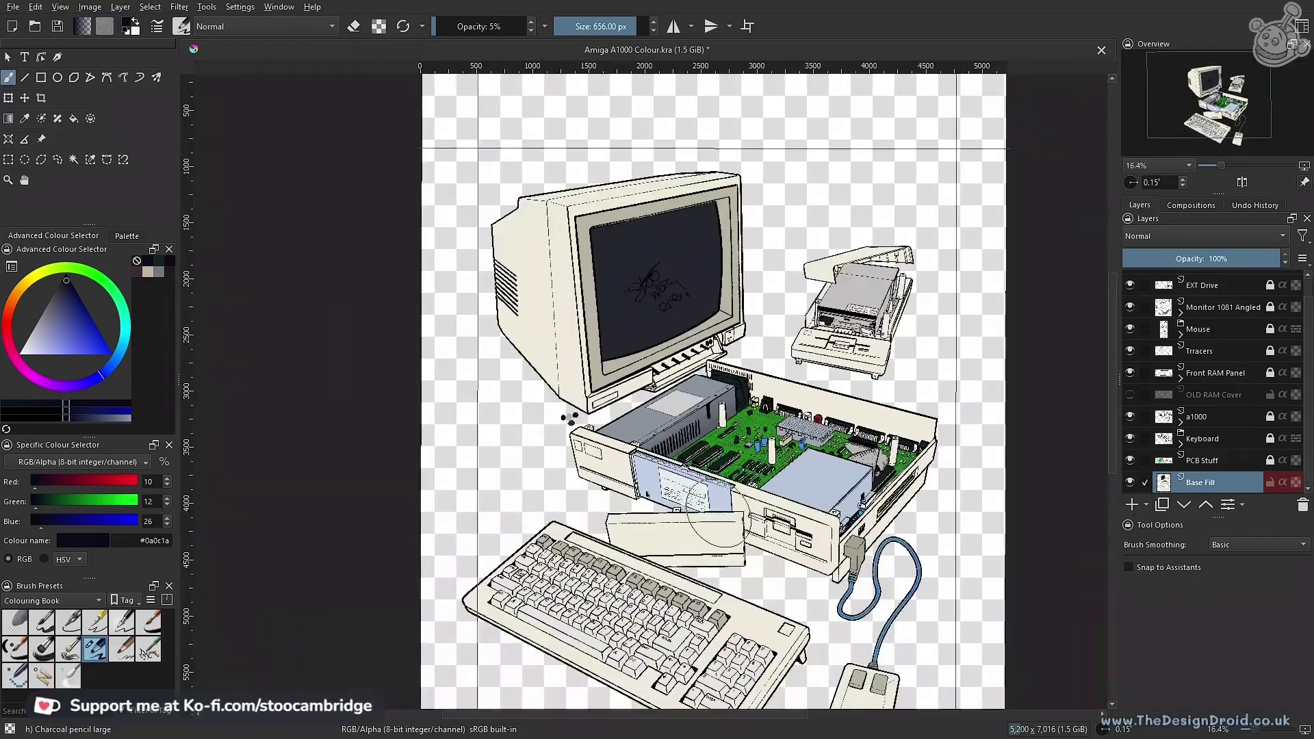
Examine the power supply's shading against the whole illustration and up close around the vent slots
left_click_drag(733, 532, 813, 247)
scroll(752, 460, "down", 3)
scroll(813, 248, "down", 5)
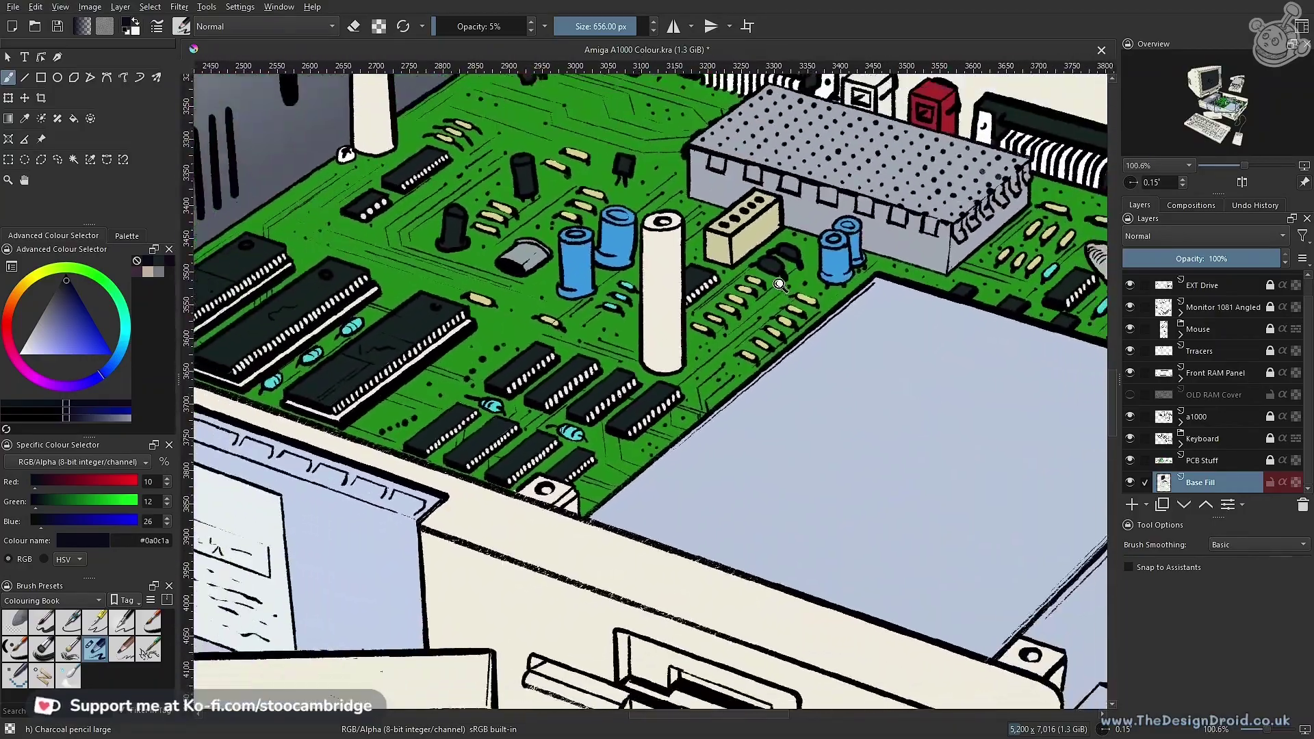
scroll(744, 317, "down", 1)
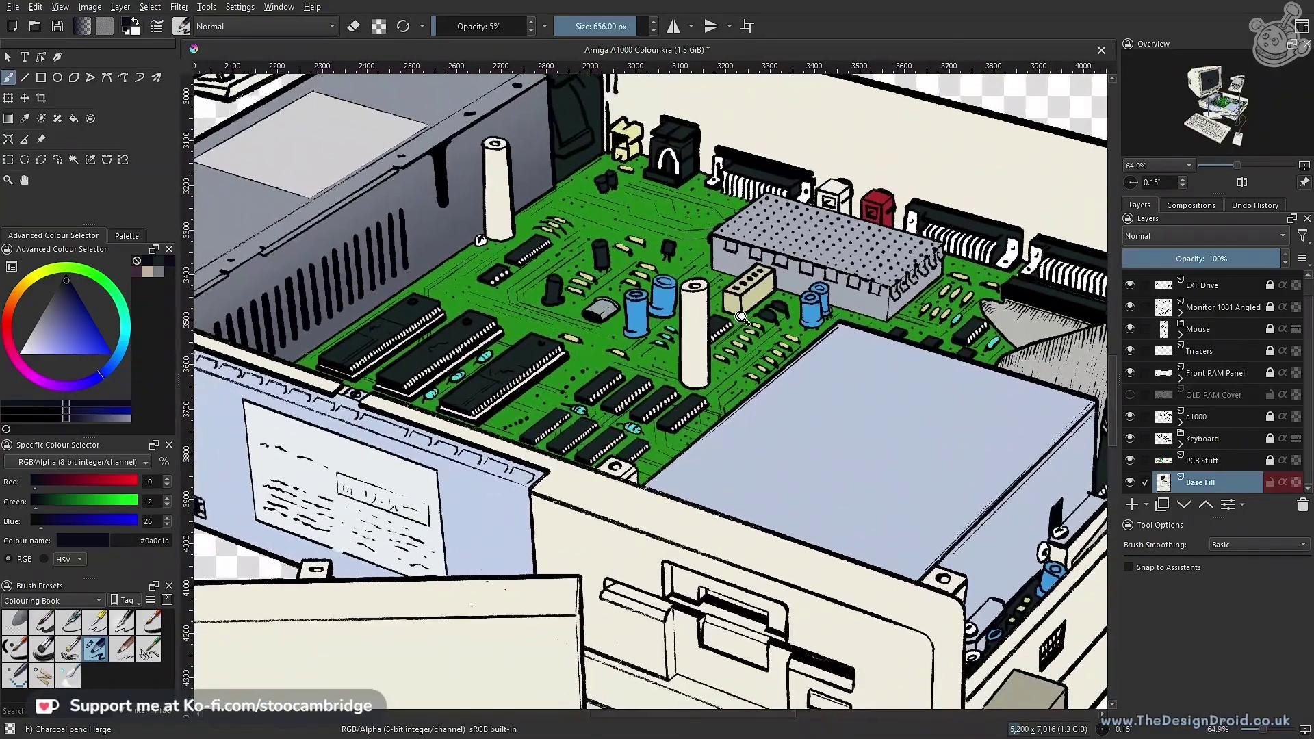
scroll(741, 315, "down", 7)
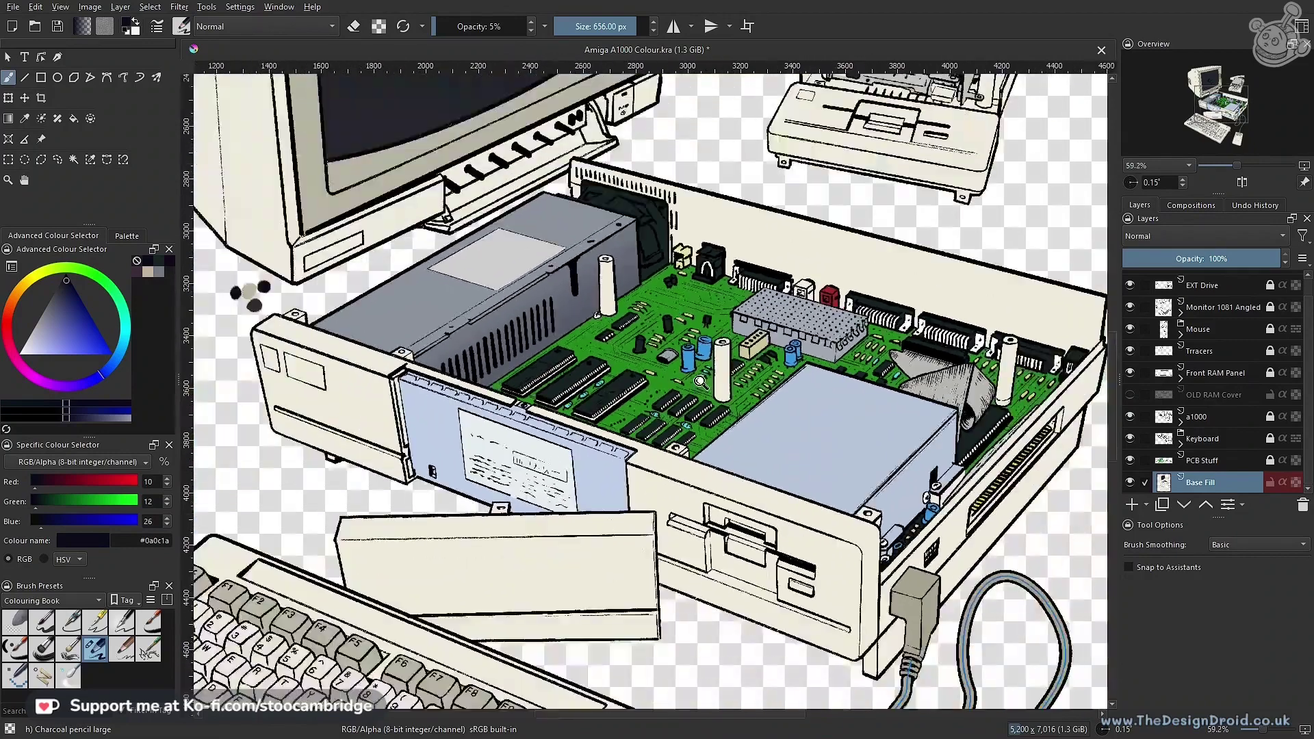
left_click_drag(779, 380, 729, 332)
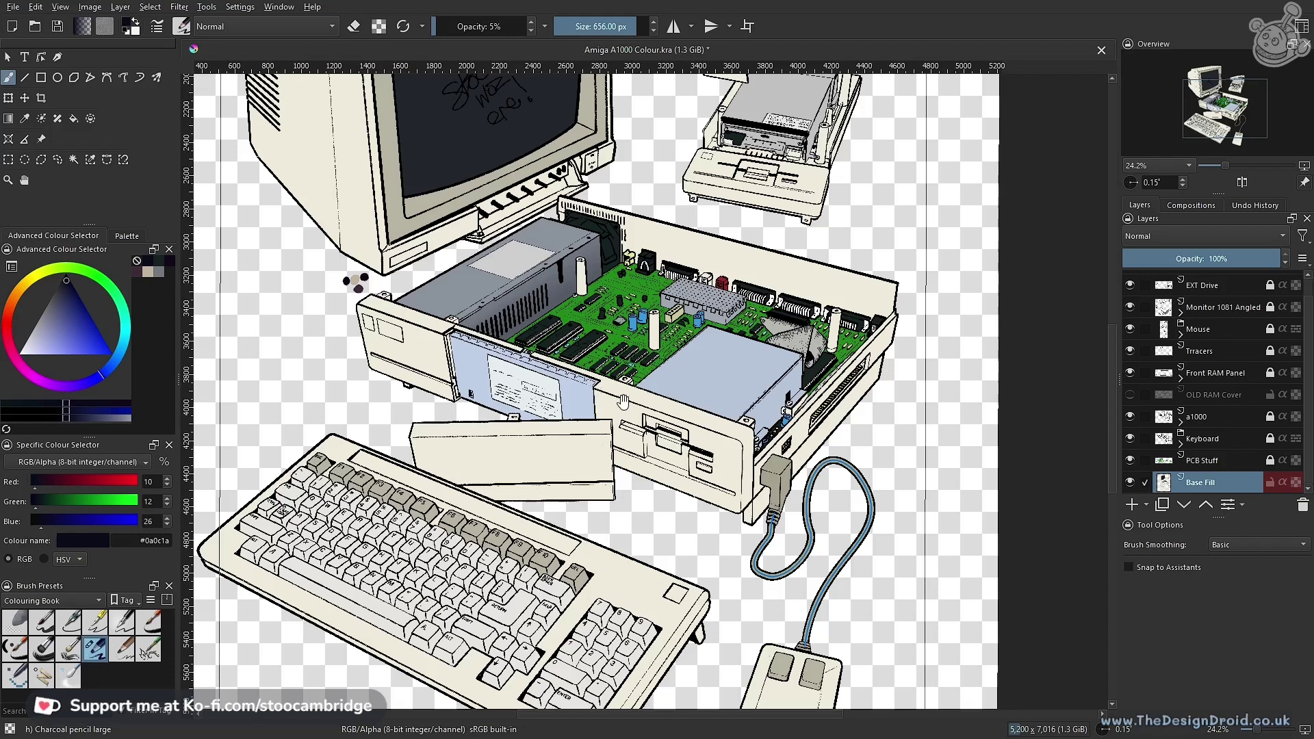
left_click_drag(501, 374, 751, 132)
scroll(697, 258, "down", 8)
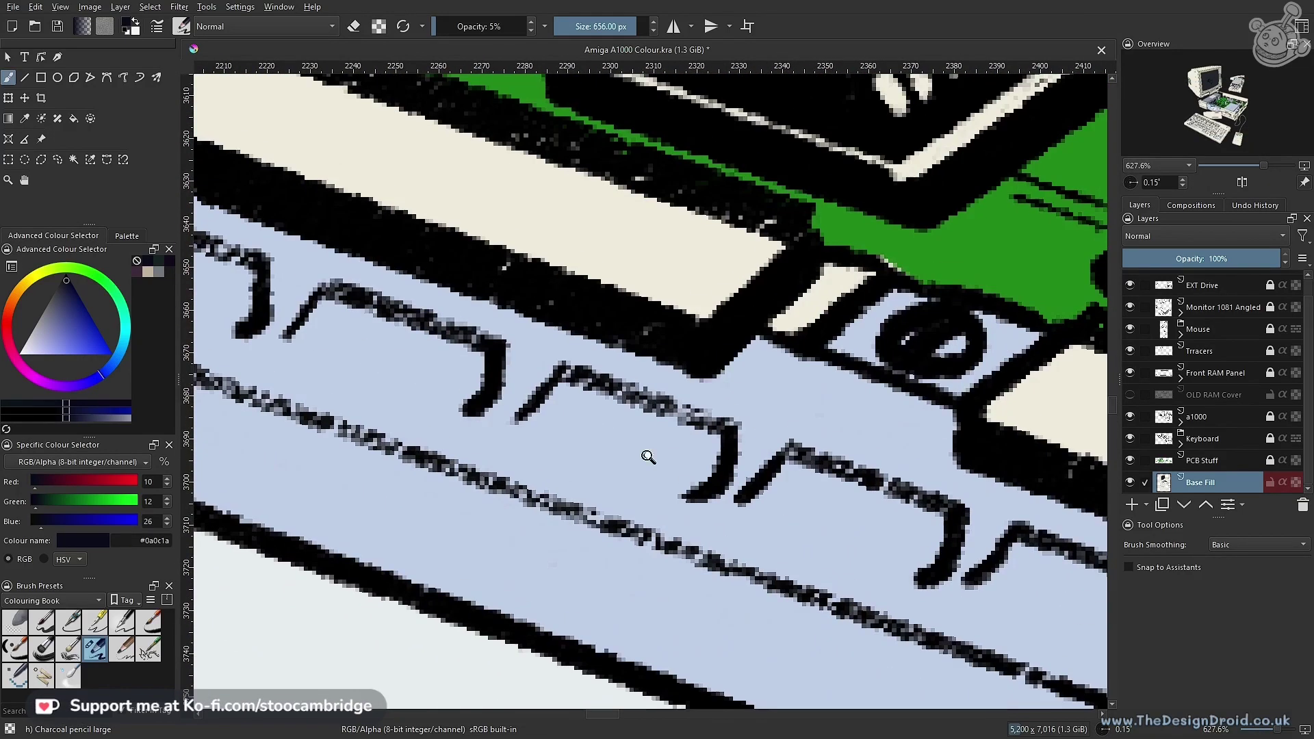
scroll(666, 388, "up", 6)
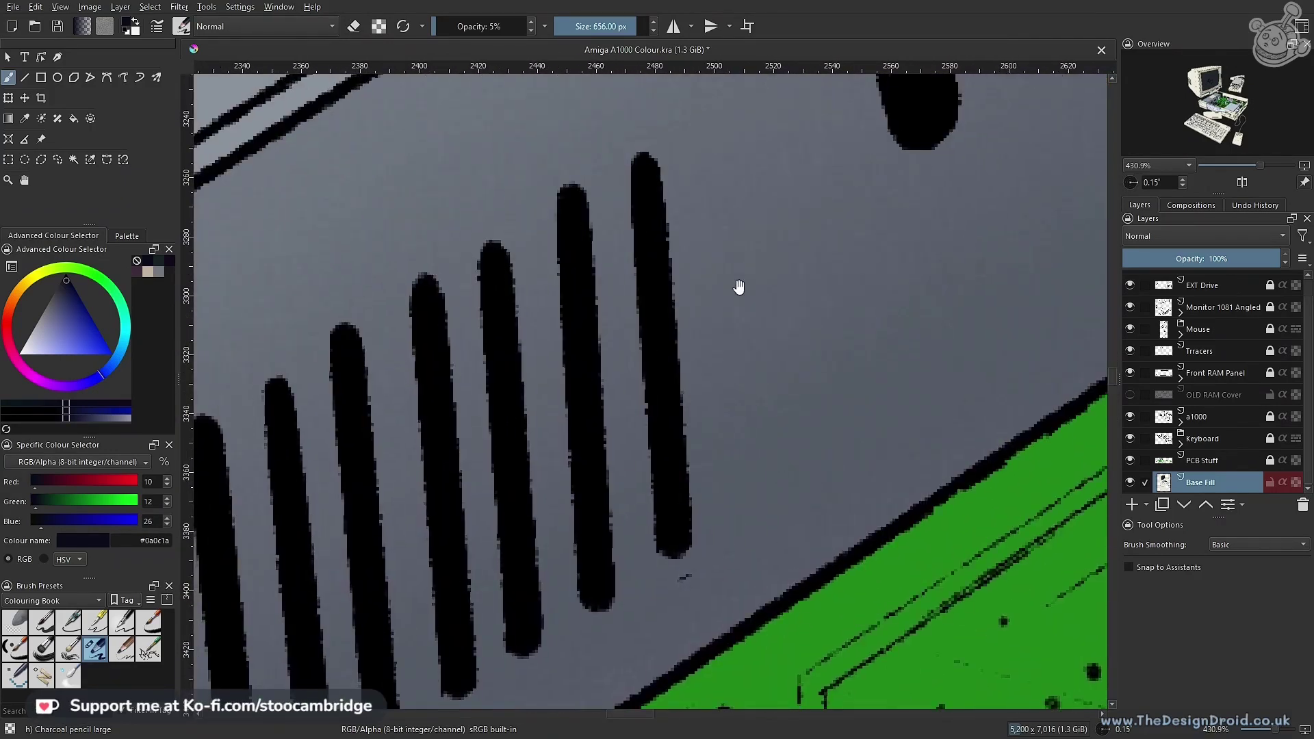
scroll(870, 345, "down", 8)
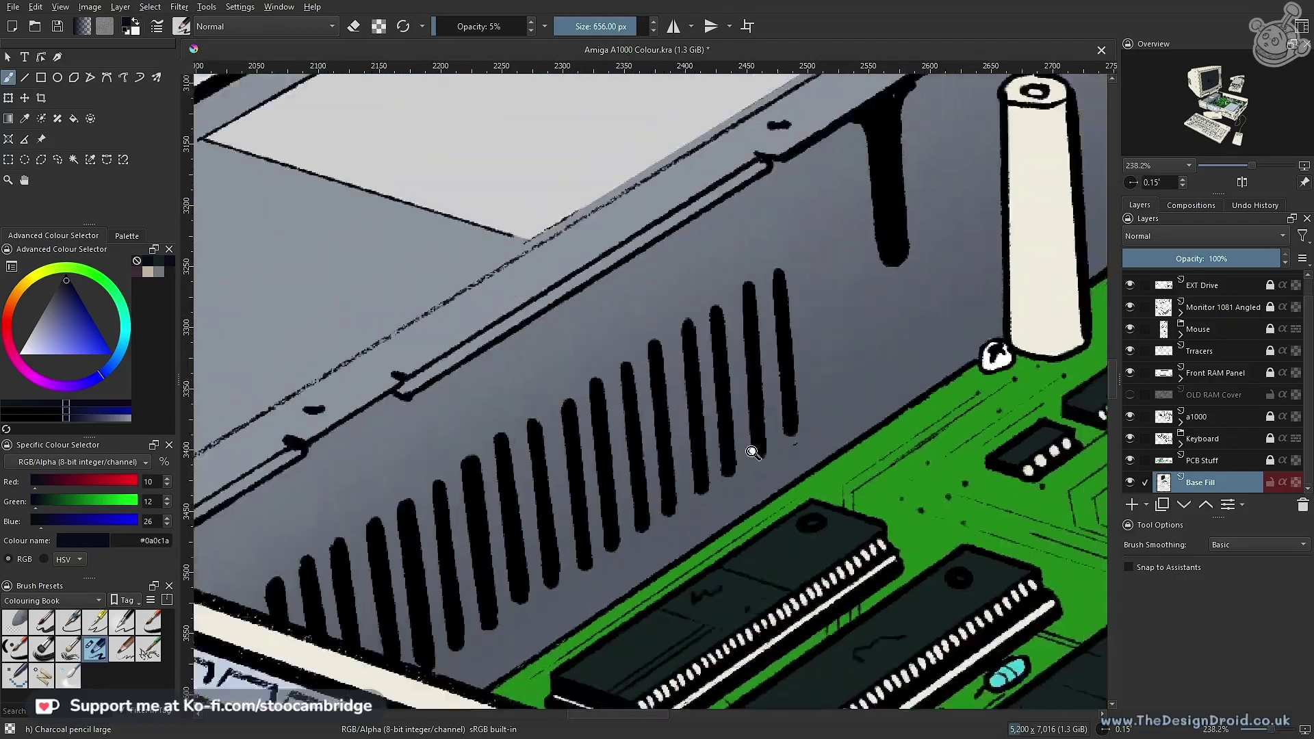
scroll(628, 438, "up", 4)
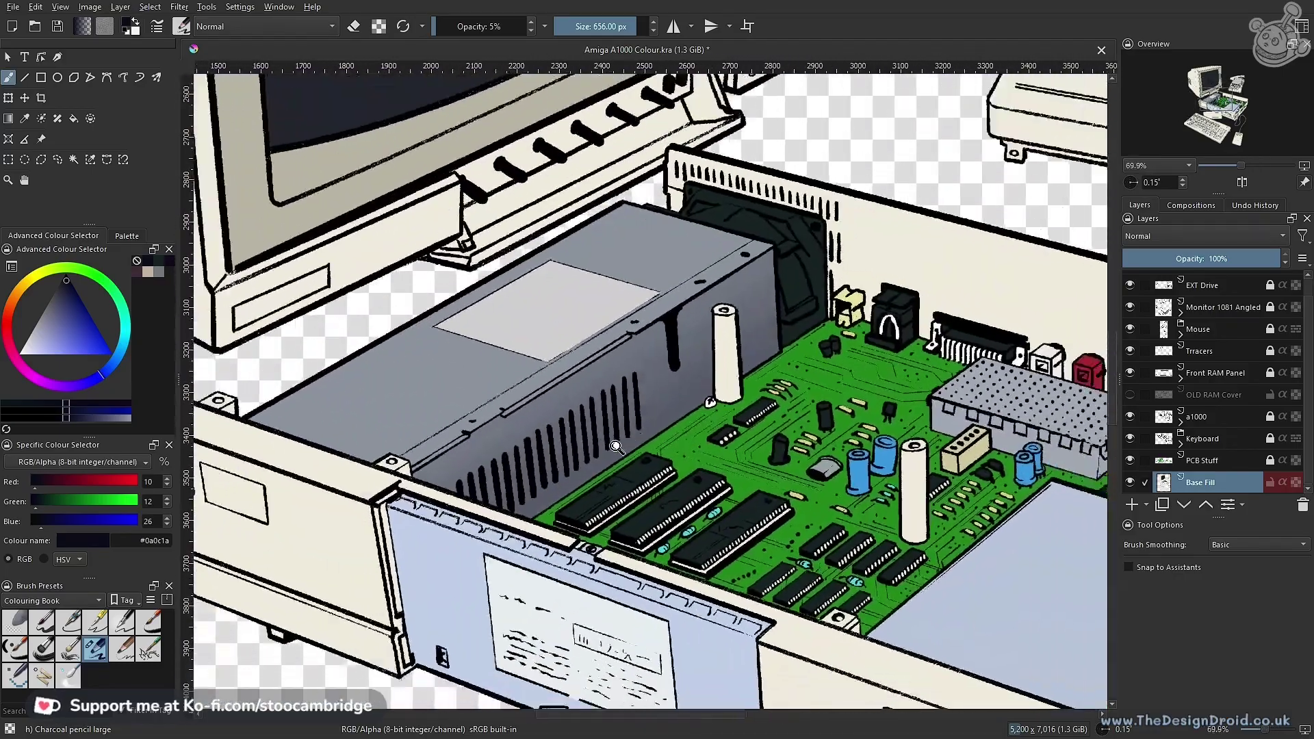
scroll(647, 414, "up", 2)
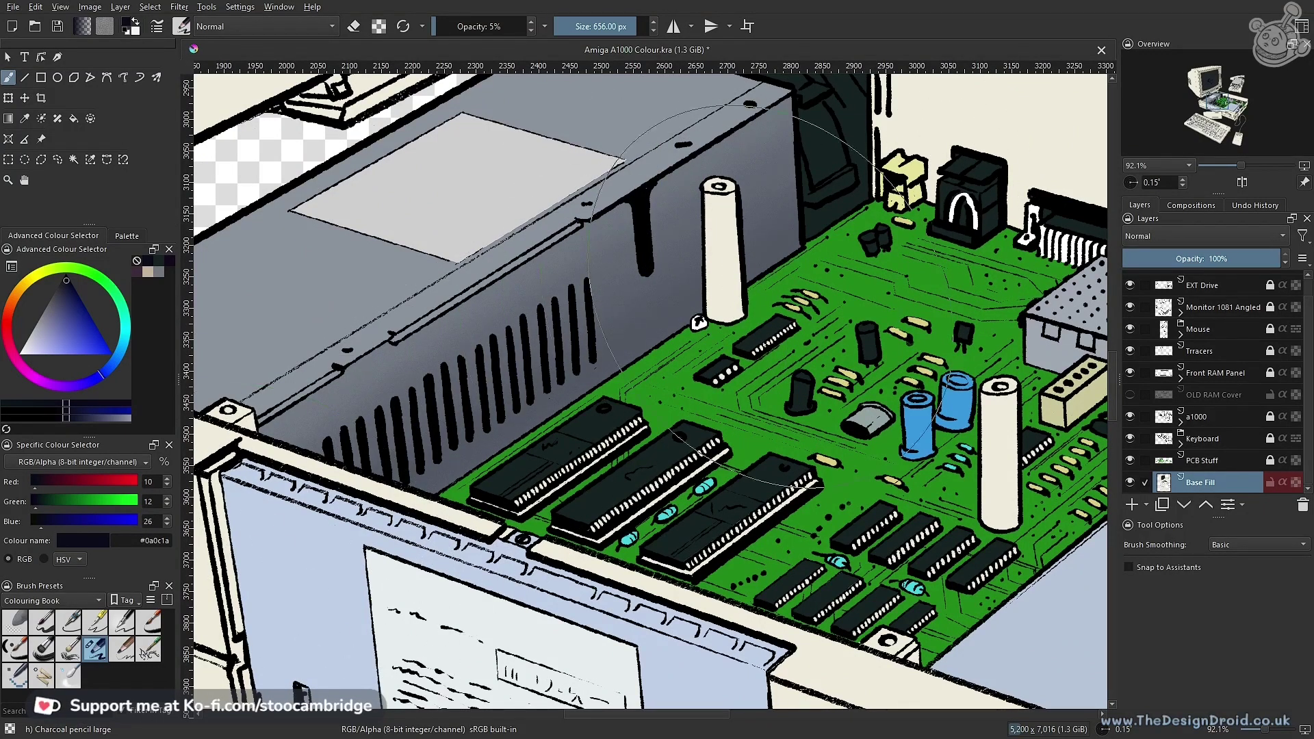
Switch to the medium charcoal pencil, try 13 px strokes at 100% opacity along the power supply's base, and undo them
left_click(123, 650)
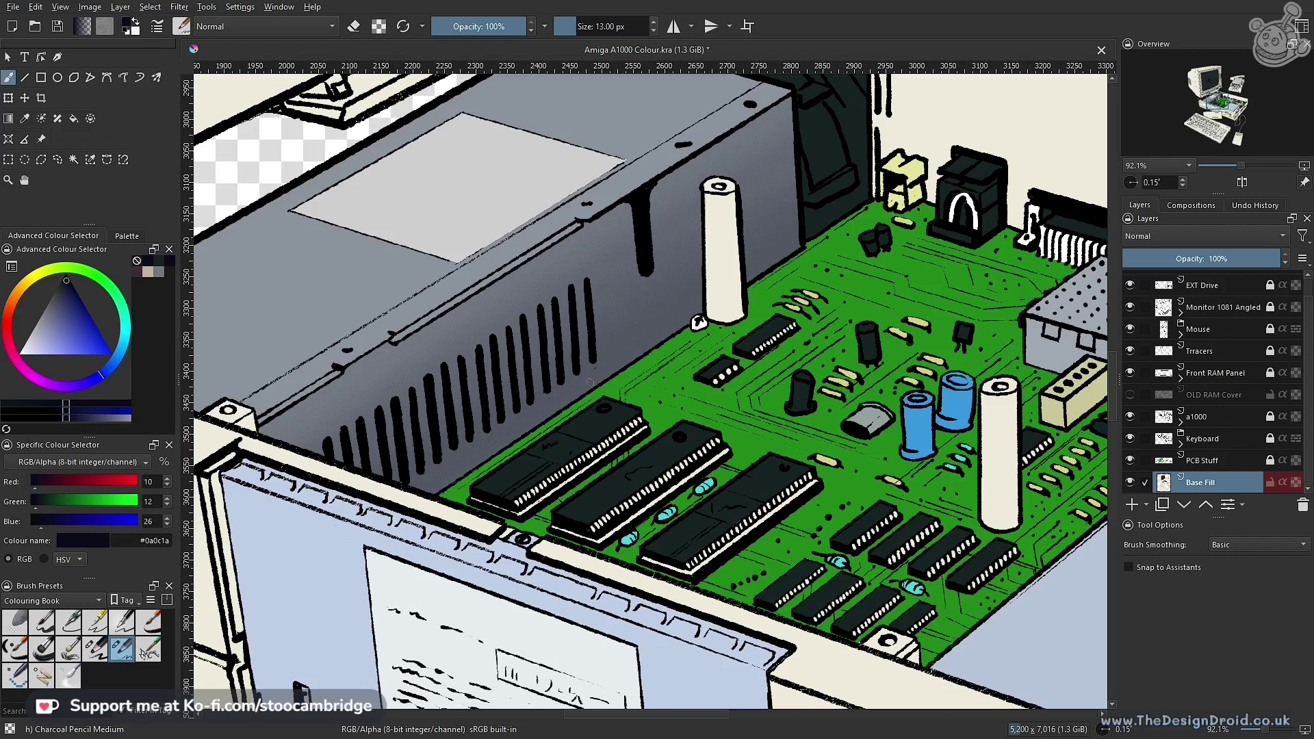
left_click_drag(591, 381, 606, 381)
mouse_move(687, 302)
left_mouse_down()
mouse_move(558, 410)
mouse_move(583, 395)
left_mouse_up()
key("ctrl+z")
Set the medium charcoal pencil to 96 px and lower its opacity to 5%
key("i")
key("i")
key("i")
key("i")
key("i")
key("i")
key("i")
key("i")
key("i")
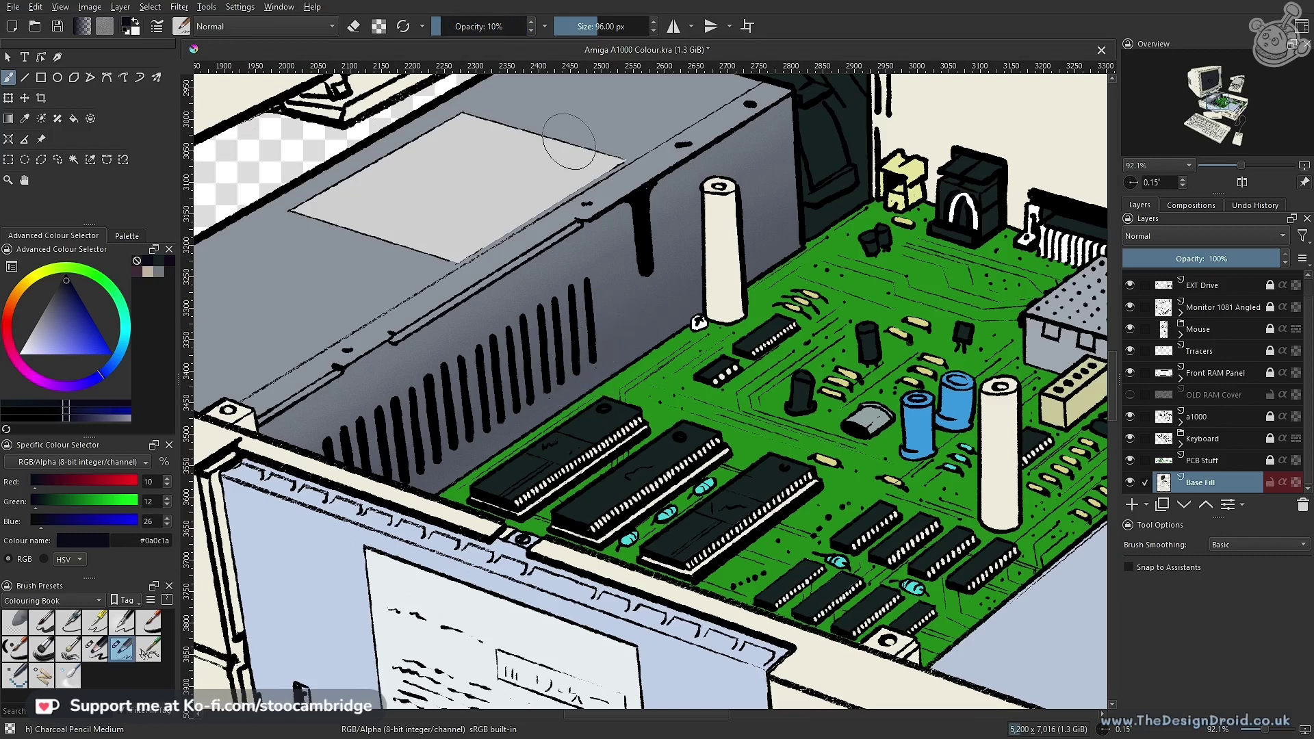
left_click(531, 31)
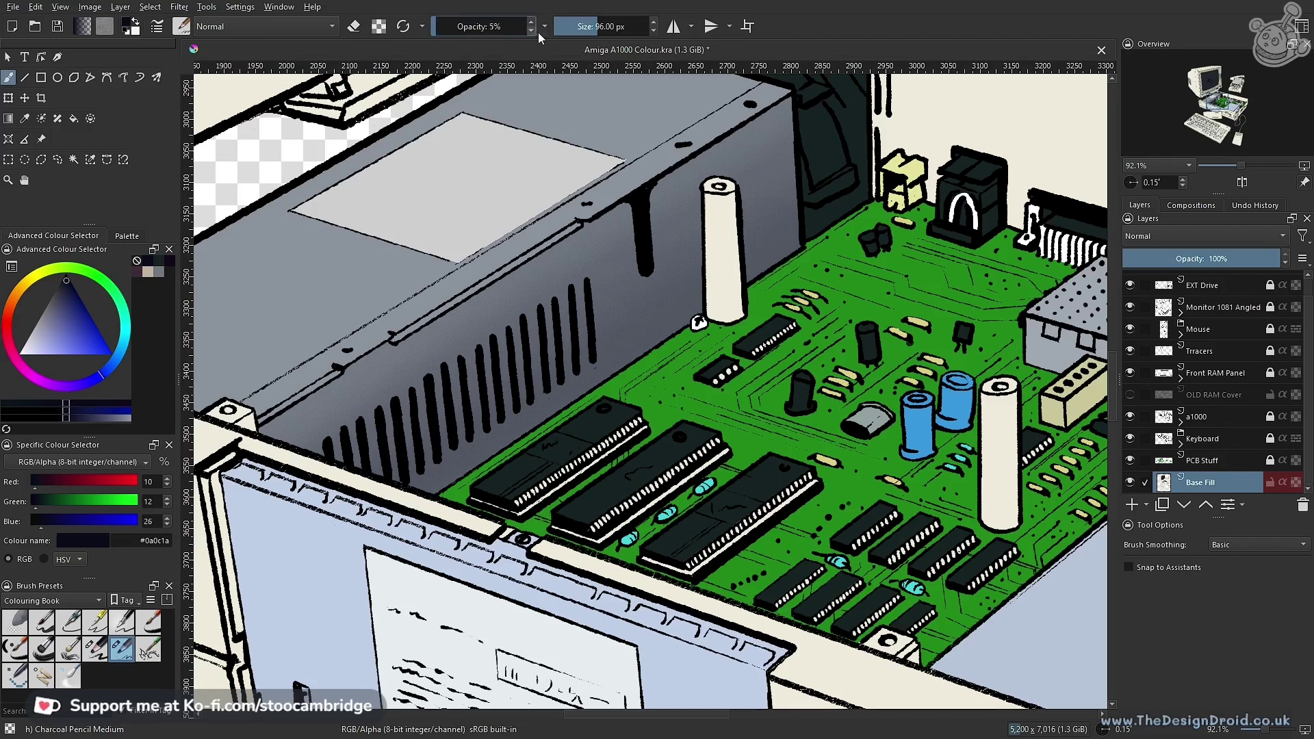
Set the opacity to 10% and brush a shadow along the power supply's lower edge where it meets the circuit board
left_click_drag(784, 292, 797, 198)
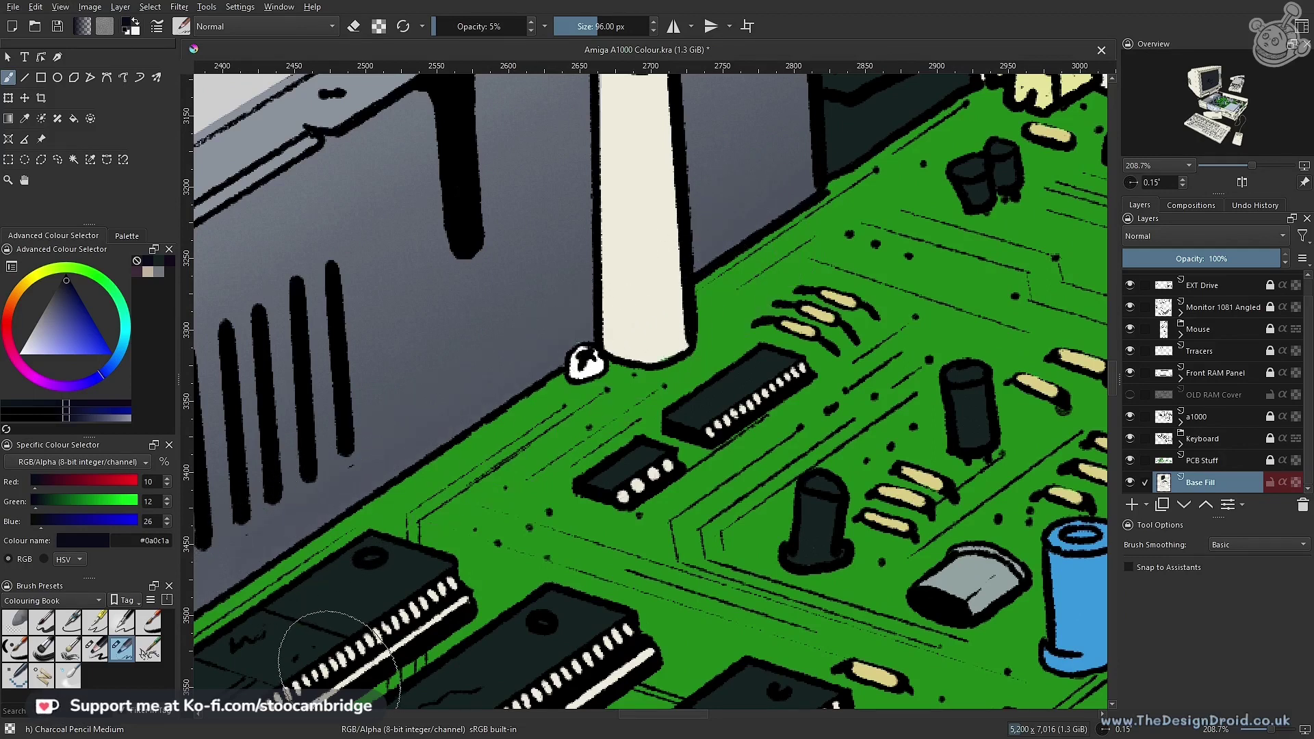
key("o")
key("i")
mouse_move(609, 421)
left_mouse_down()
mouse_move(591, 456)
mouse_move(742, 354)
left_mouse_up()
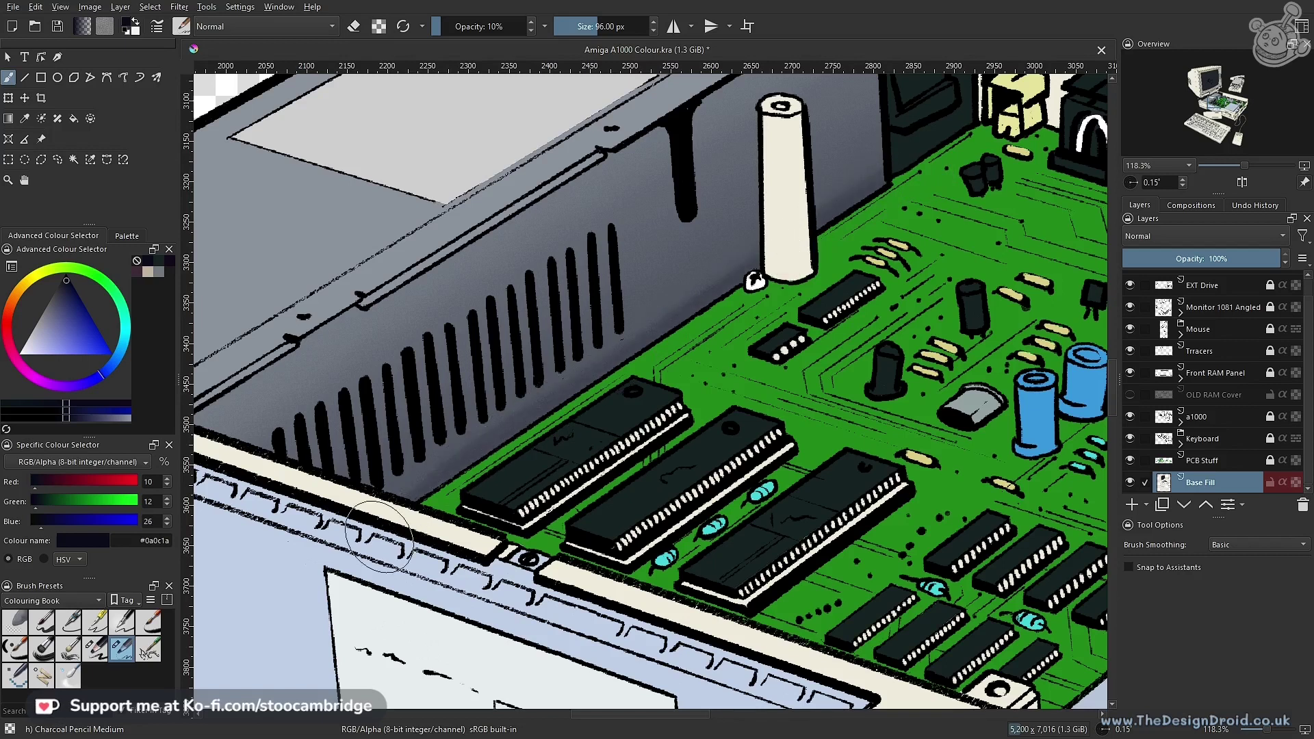
left_click_drag(827, 300, 712, 453)
scroll(821, 305, "up", 6)
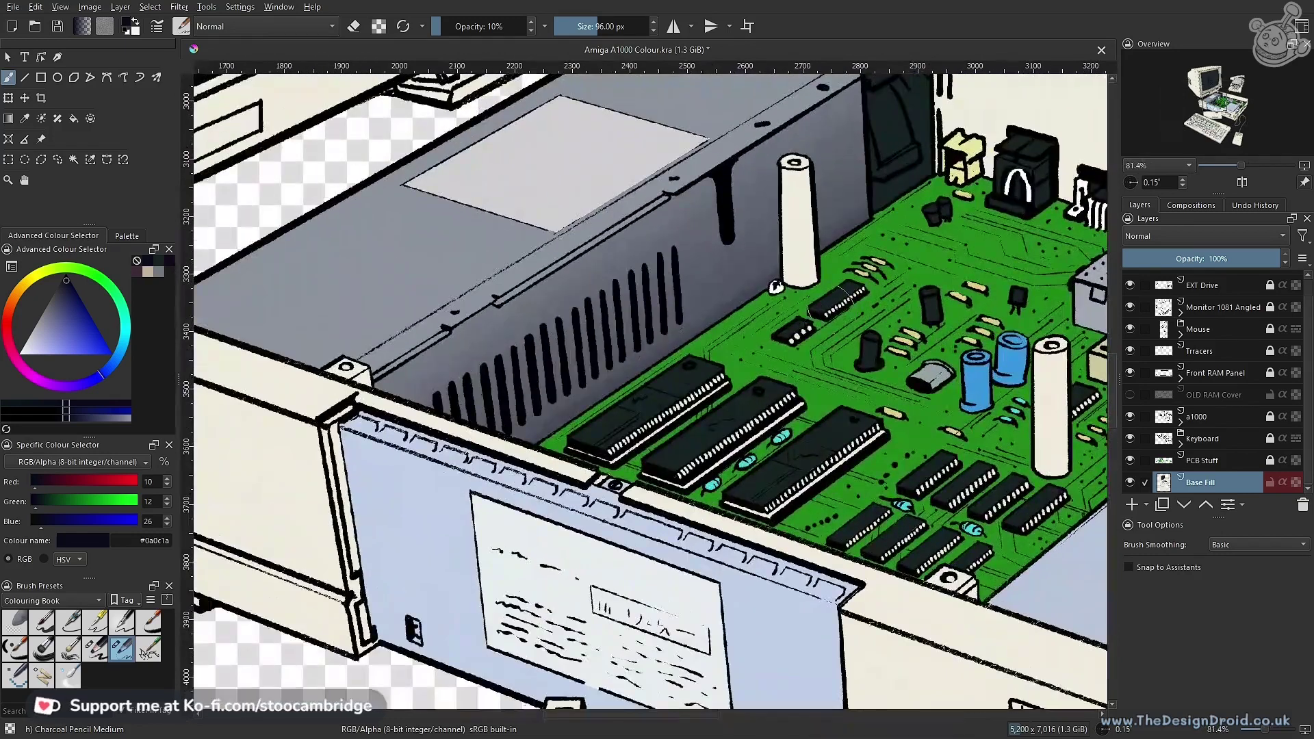
Build up the contact shadow along the full length of the power supply's lower edge with 96 px strokes at 5% opacity
scroll(531, 34, "down", 5)
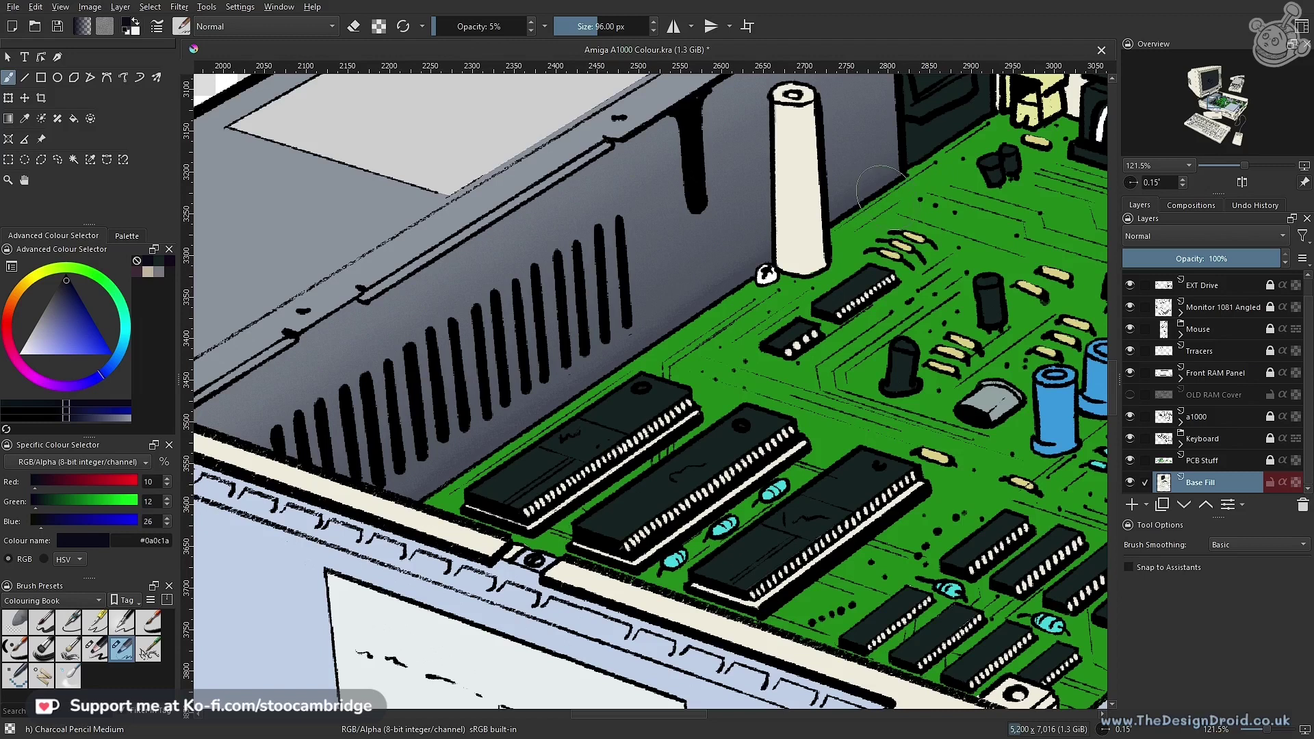
left_click_drag(927, 168, 744, 285)
left_click_drag(646, 351, 398, 534)
left_click_drag(869, 194, 780, 255)
mouse_move(669, 319)
left_mouse_down()
mouse_move(480, 465)
mouse_move(359, 530)
left_mouse_up()
left_click_drag(833, 324, 748, 404)
left_click_drag(874, 319, 557, 441)
scroll(559, 442, "up", 3)
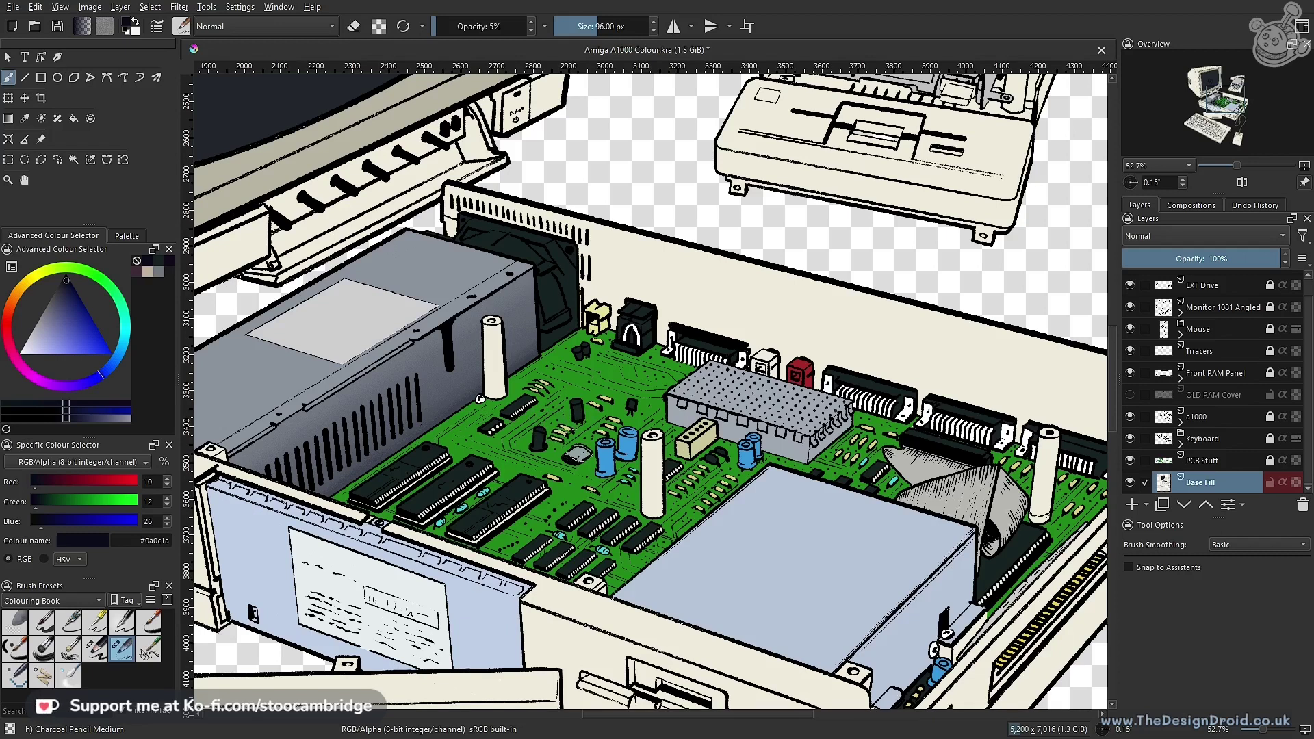
Switch back to the large charcoal pencil at 656 px and 5% opacity, and save the illustration
left_click_drag(586, 388, 628, 392)
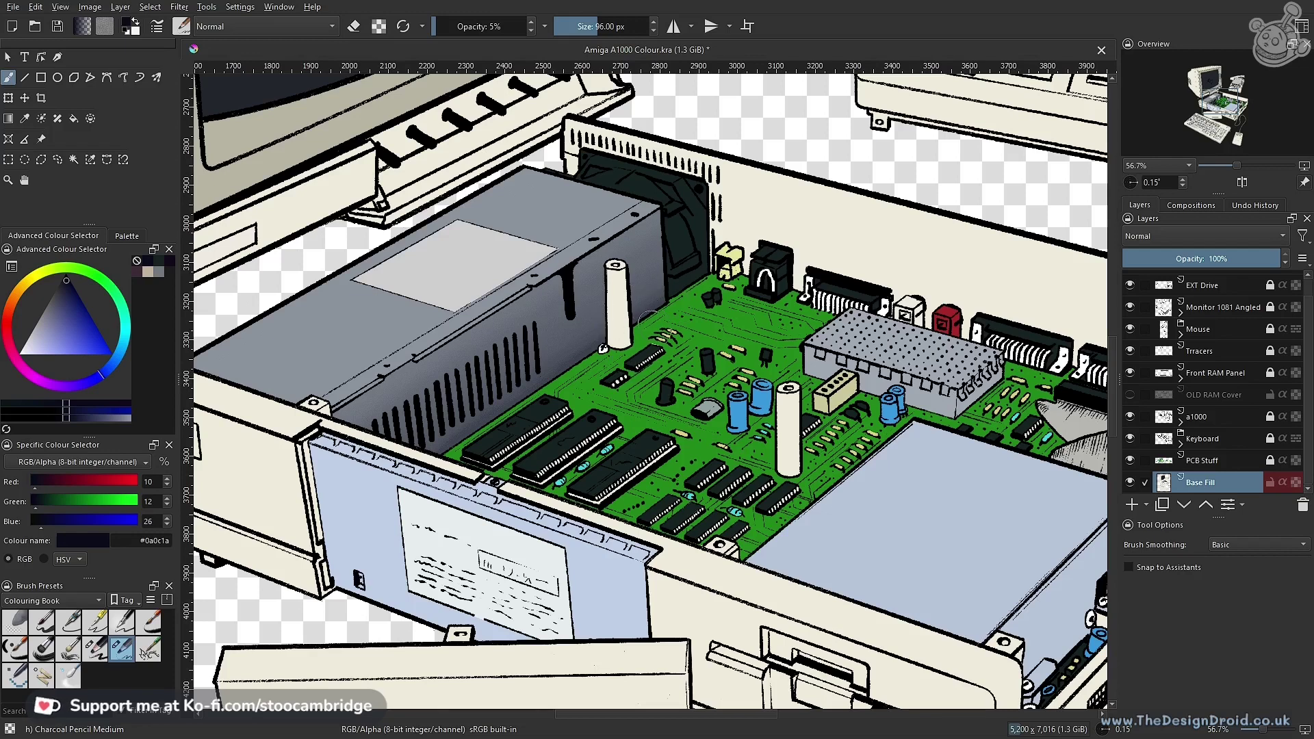
left_click_drag(697, 302, 654, 439)
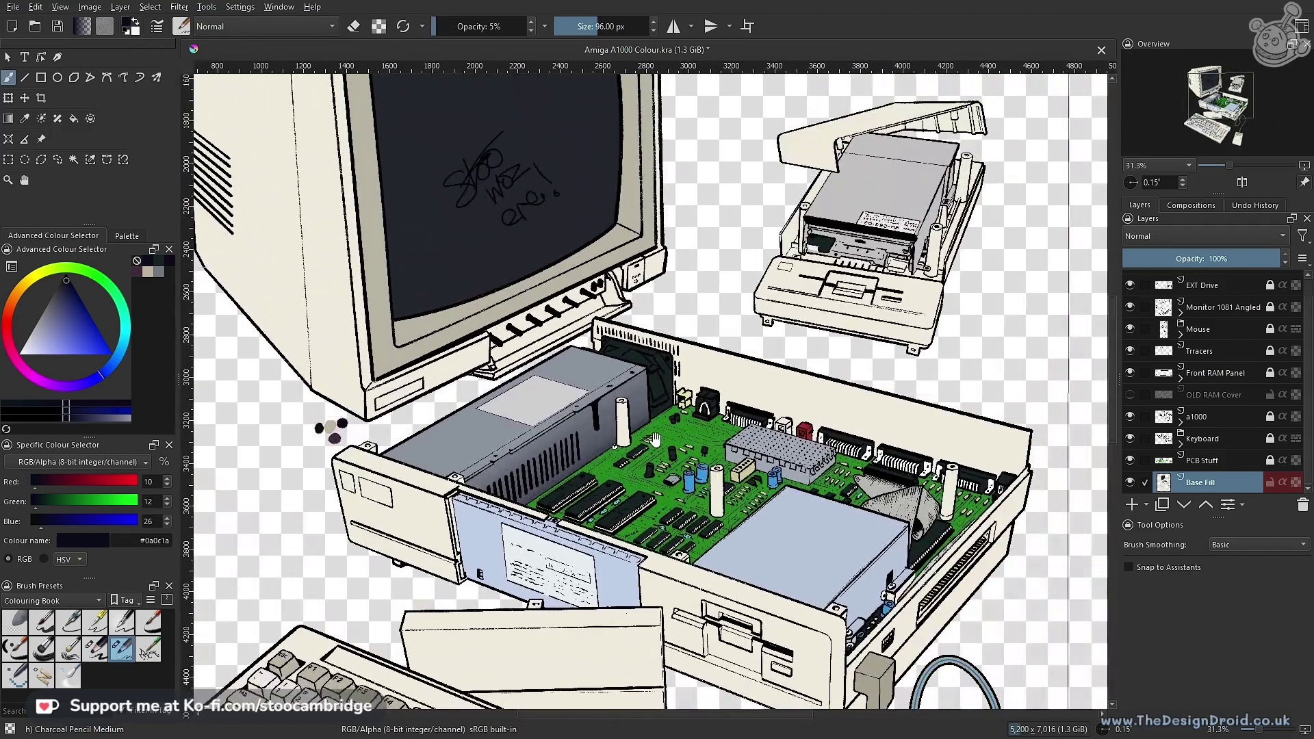
scroll(650, 372, "up", 4)
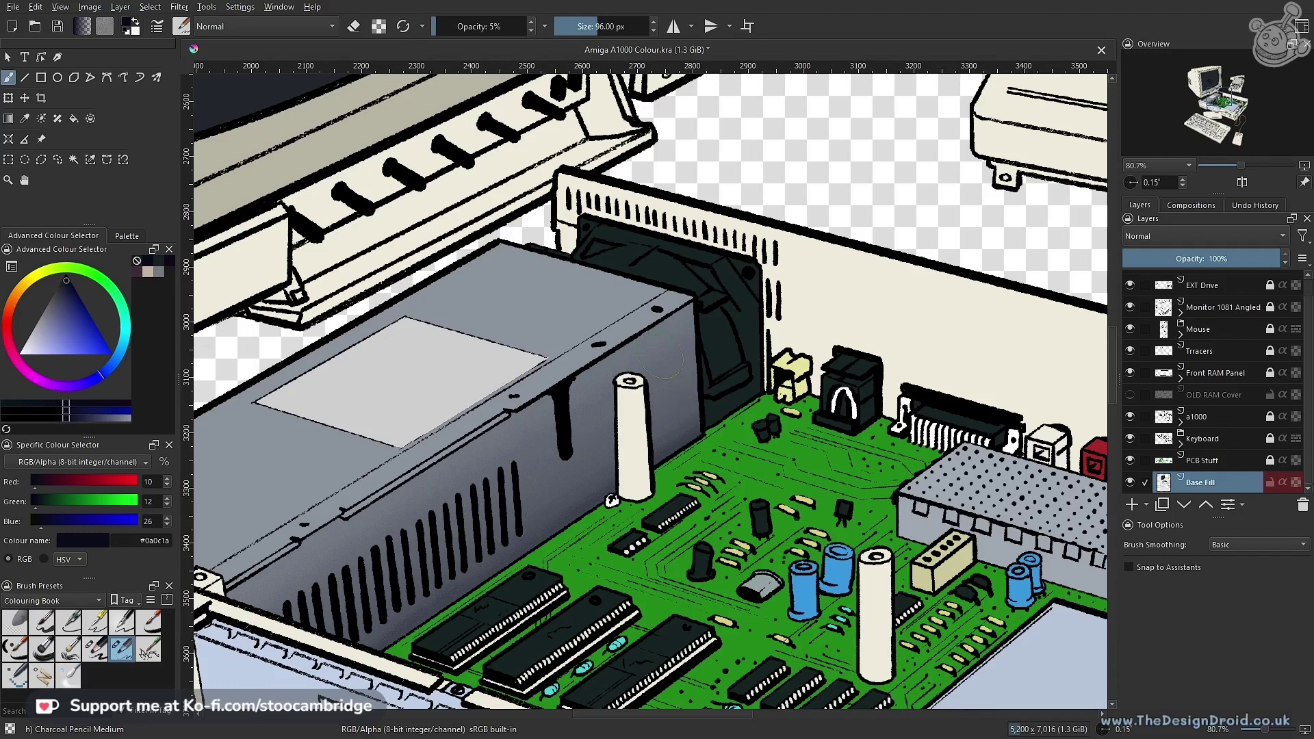
scroll(698, 357, "down", 4)
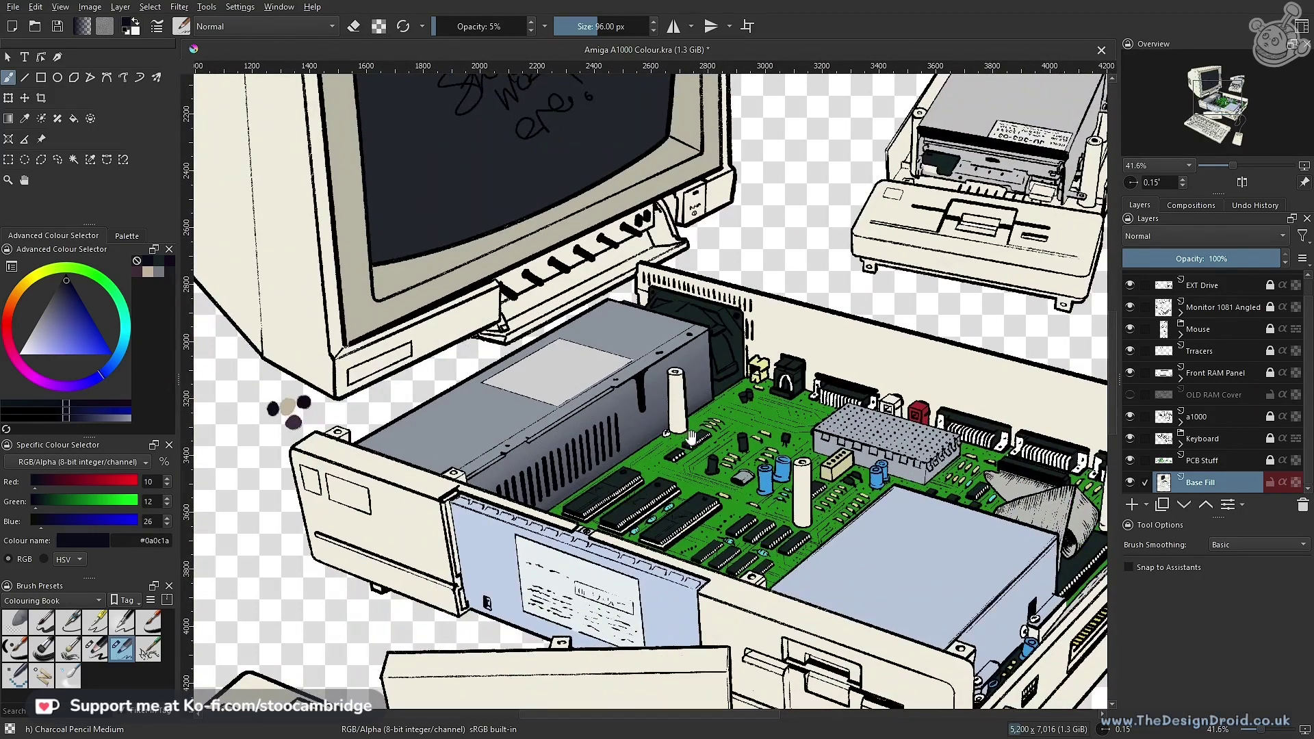
scroll(706, 349, "up", 3)
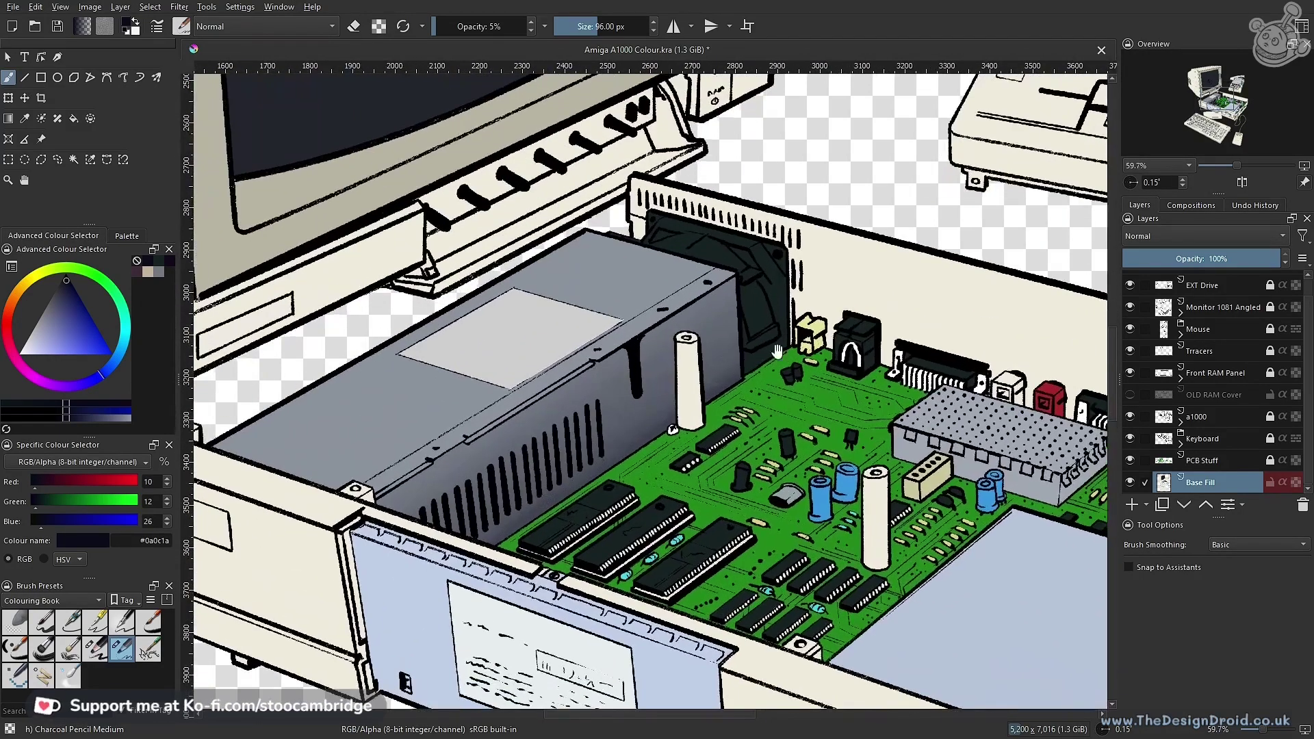
left_click(100, 653)
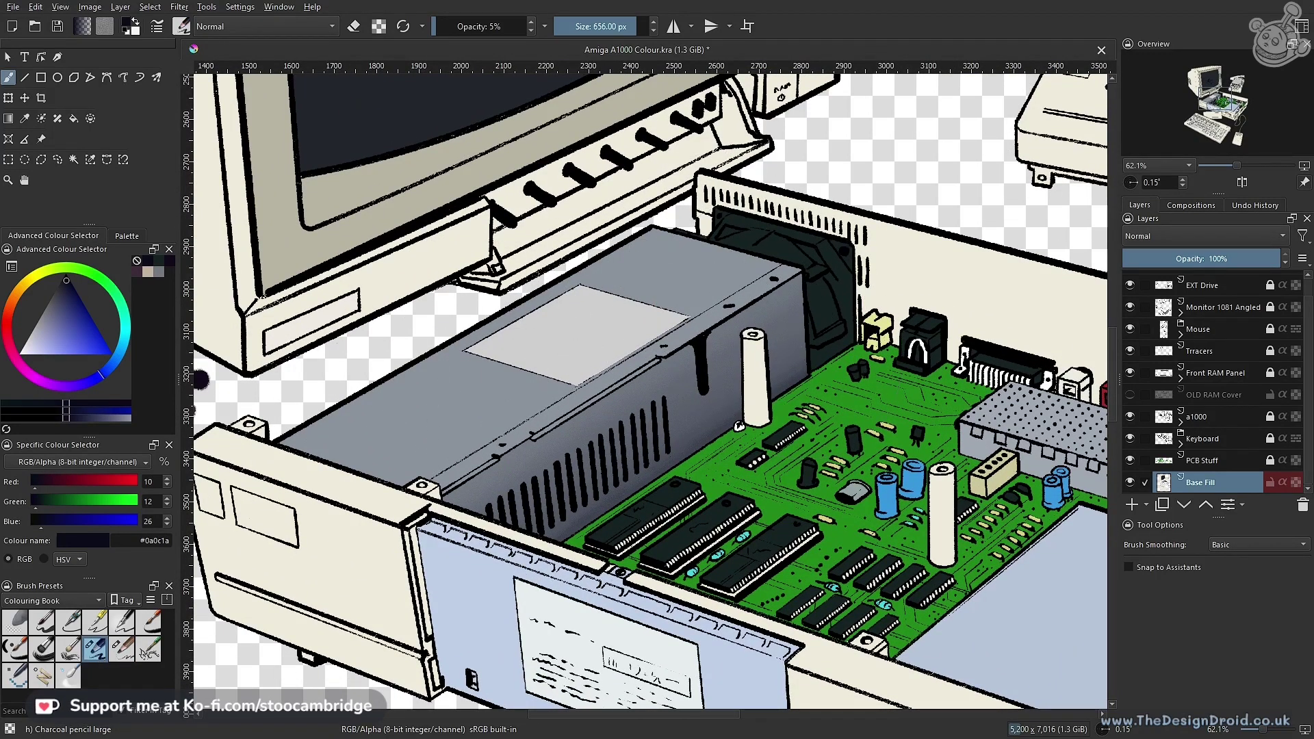
key("ctrl+s")
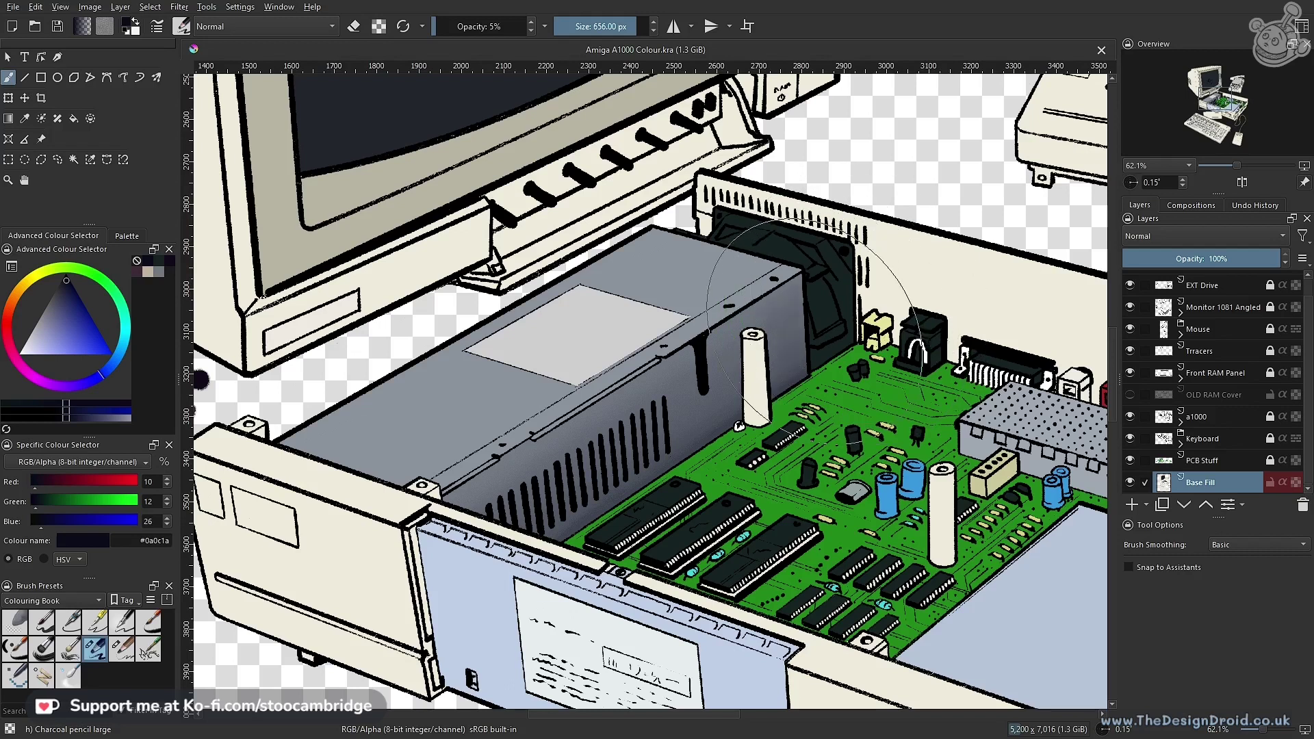
Brush broad faint strokes along the power supply's side face, darkening its lower front end around the vent slots
left_click_drag(620, 452, 405, 576)
left_click_drag(864, 309, 556, 494)
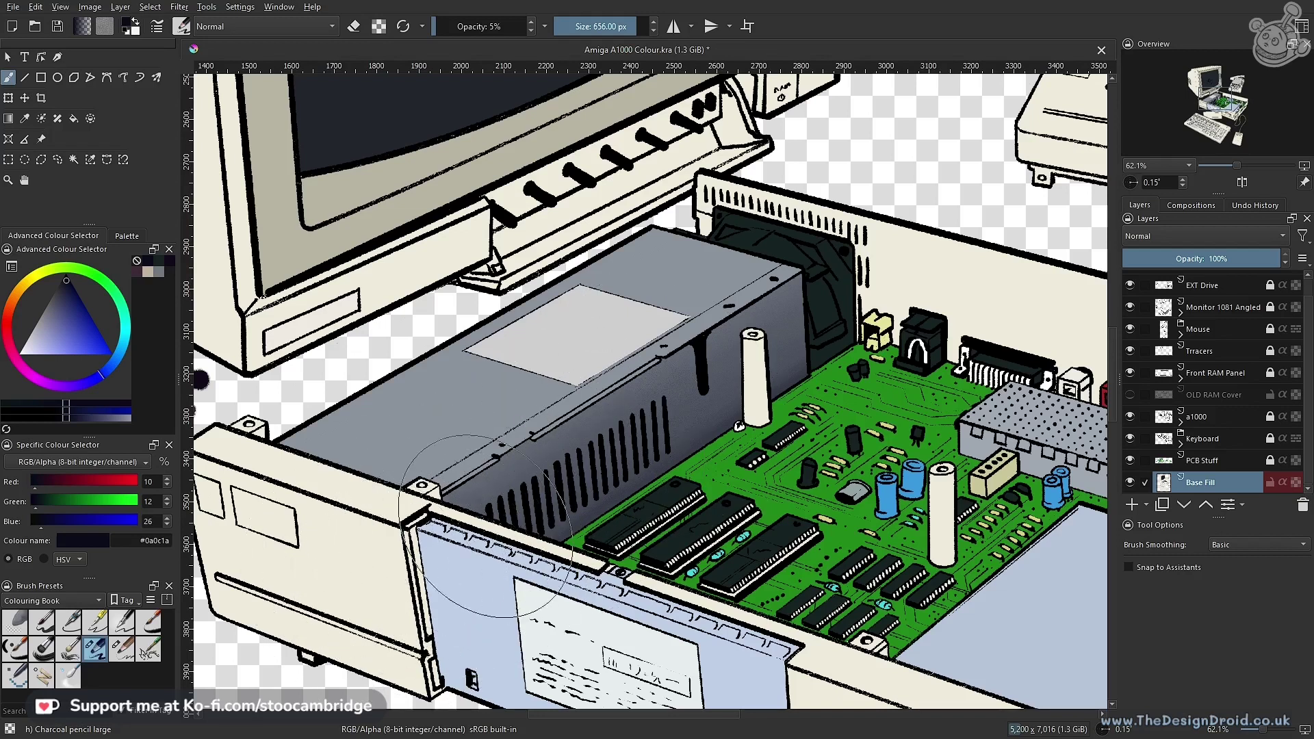
left_click_drag(499, 528, 517, 526)
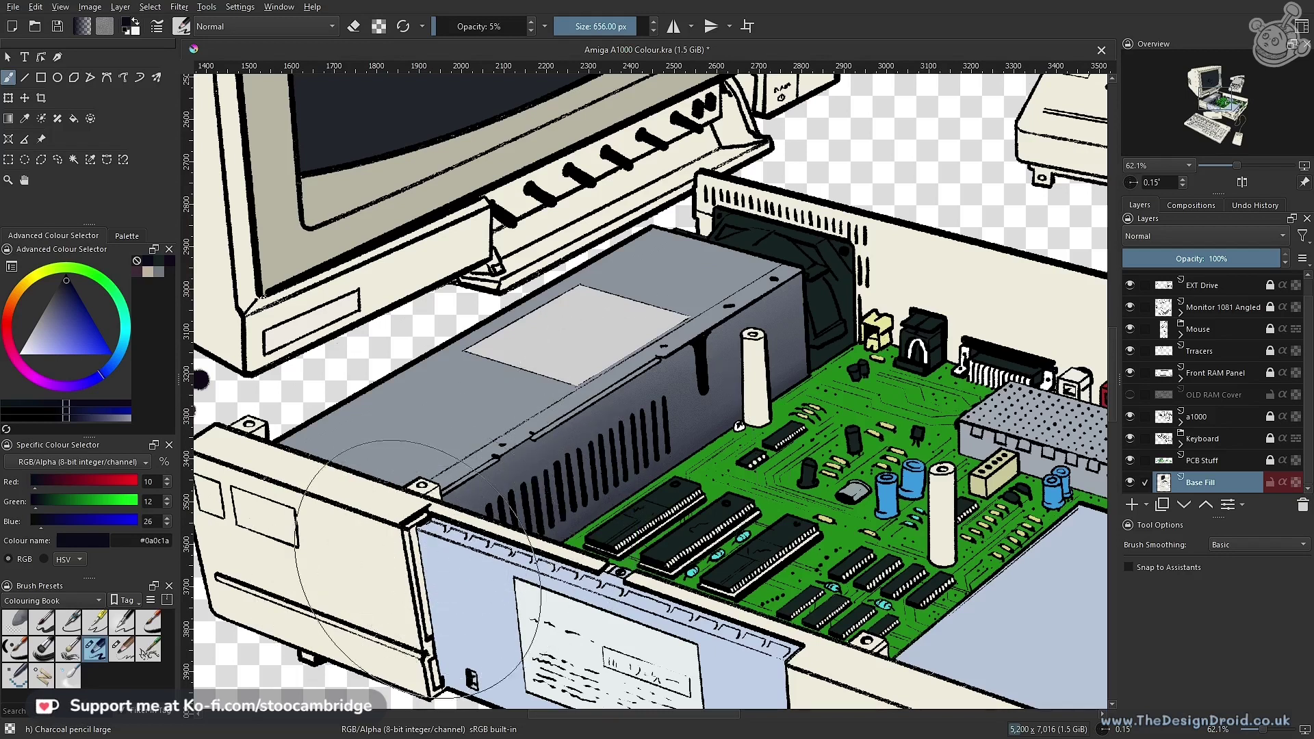
Review how the shaded power supply reads beside the flat-coloured monitor, case and keyboard
left_click_drag(961, 347, 836, 351)
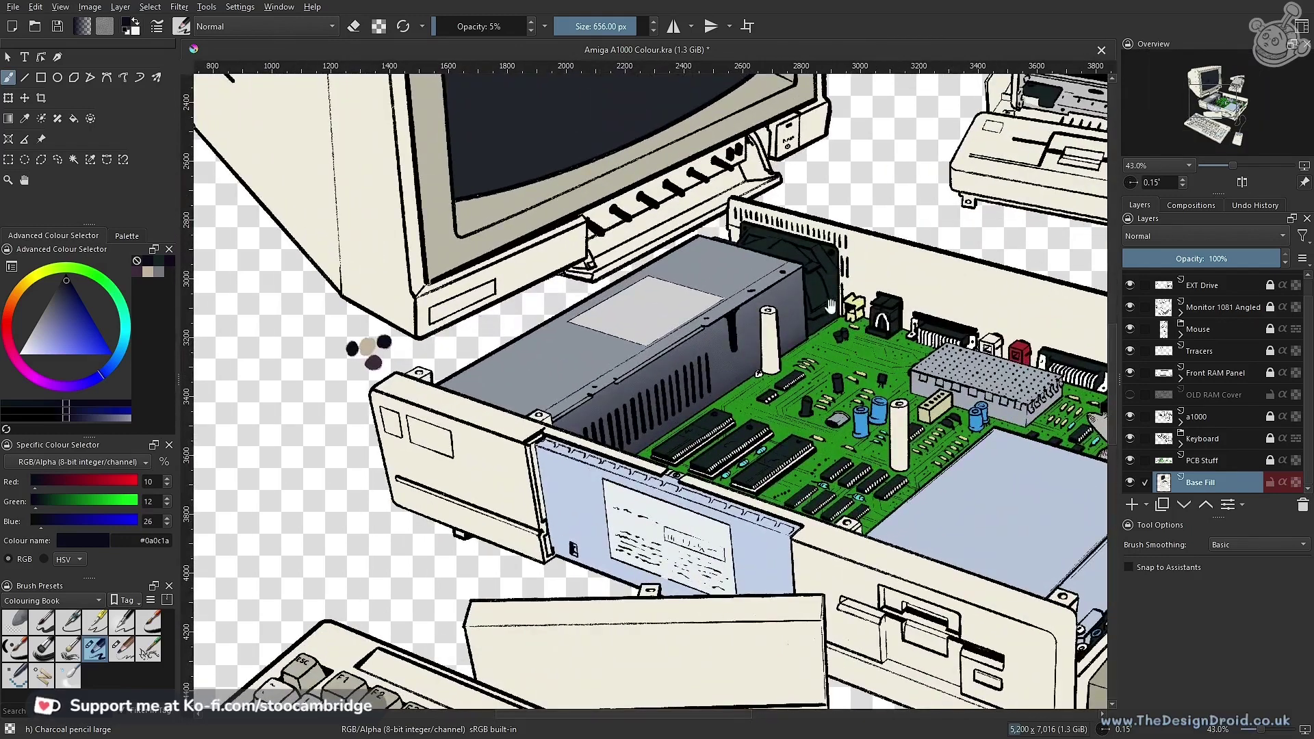
left_click_drag(742, 409, 766, 496)
left_click_drag(811, 378, 600, 417)
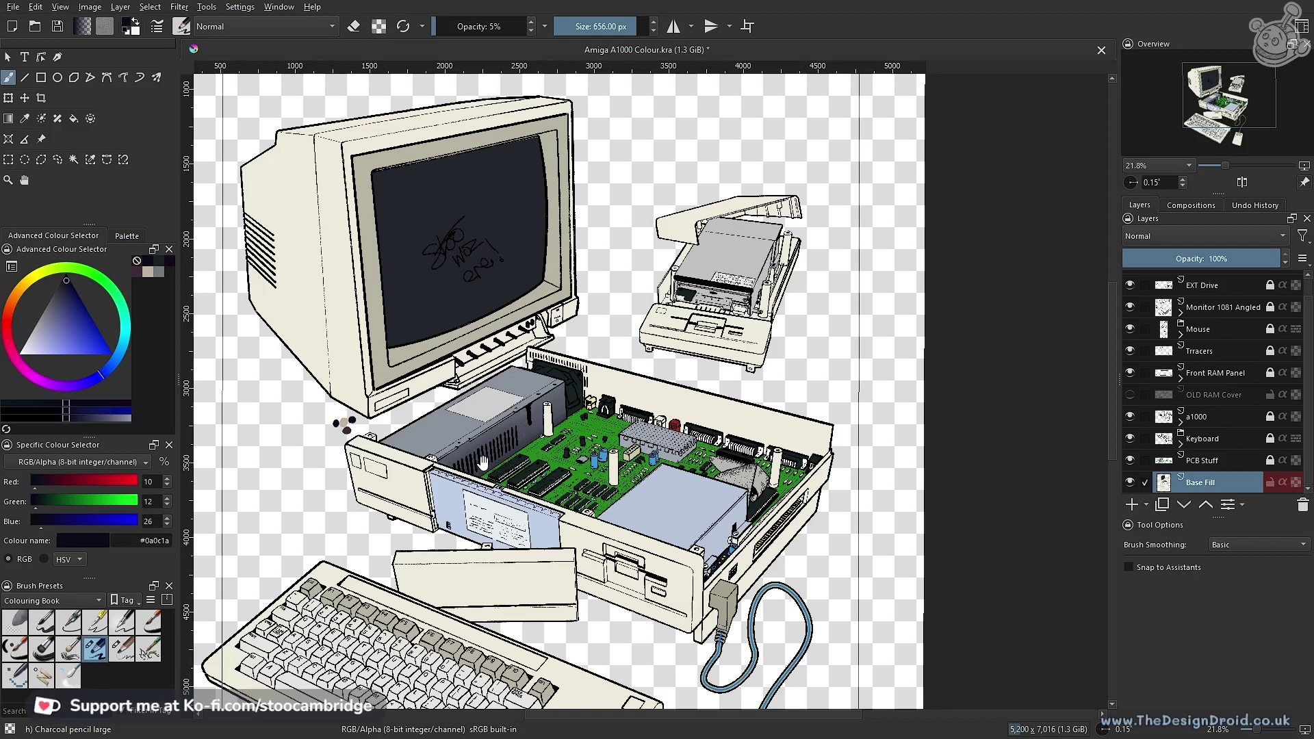
left_click_drag(489, 461, 655, 310)
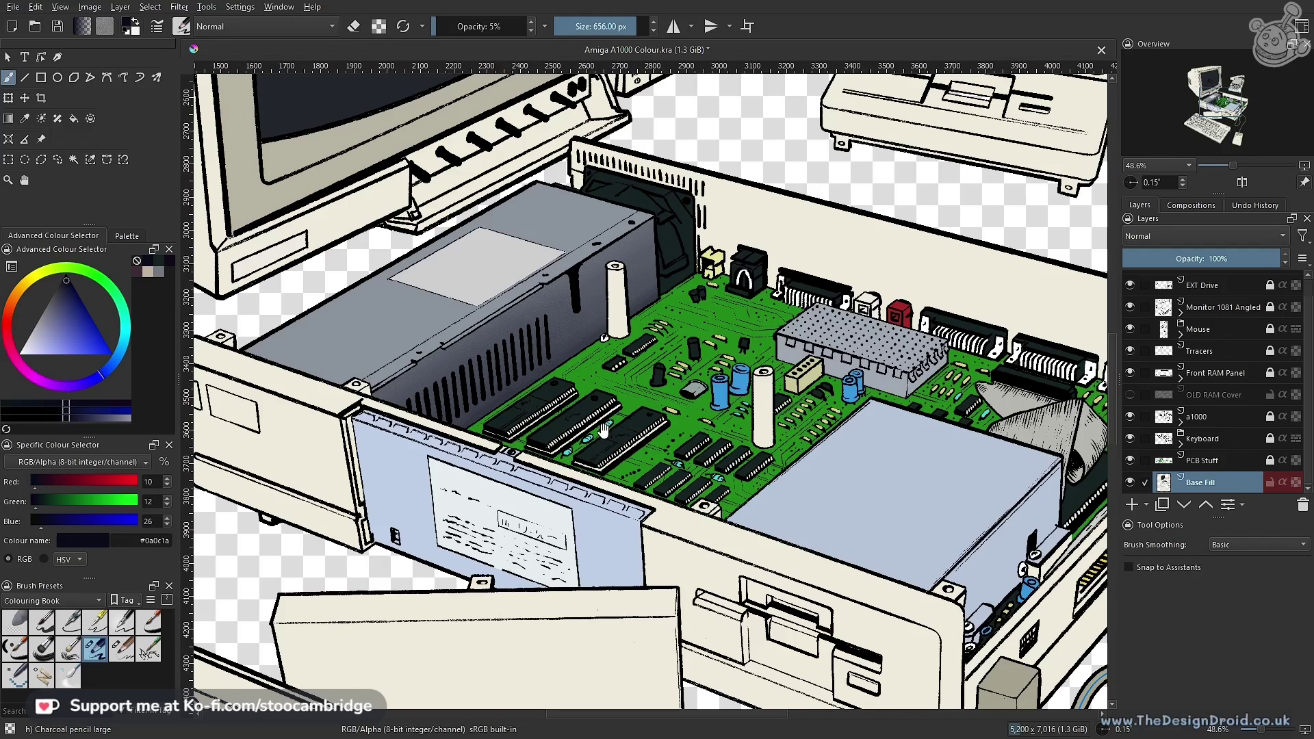
left_click_drag(604, 252, 746, 383)
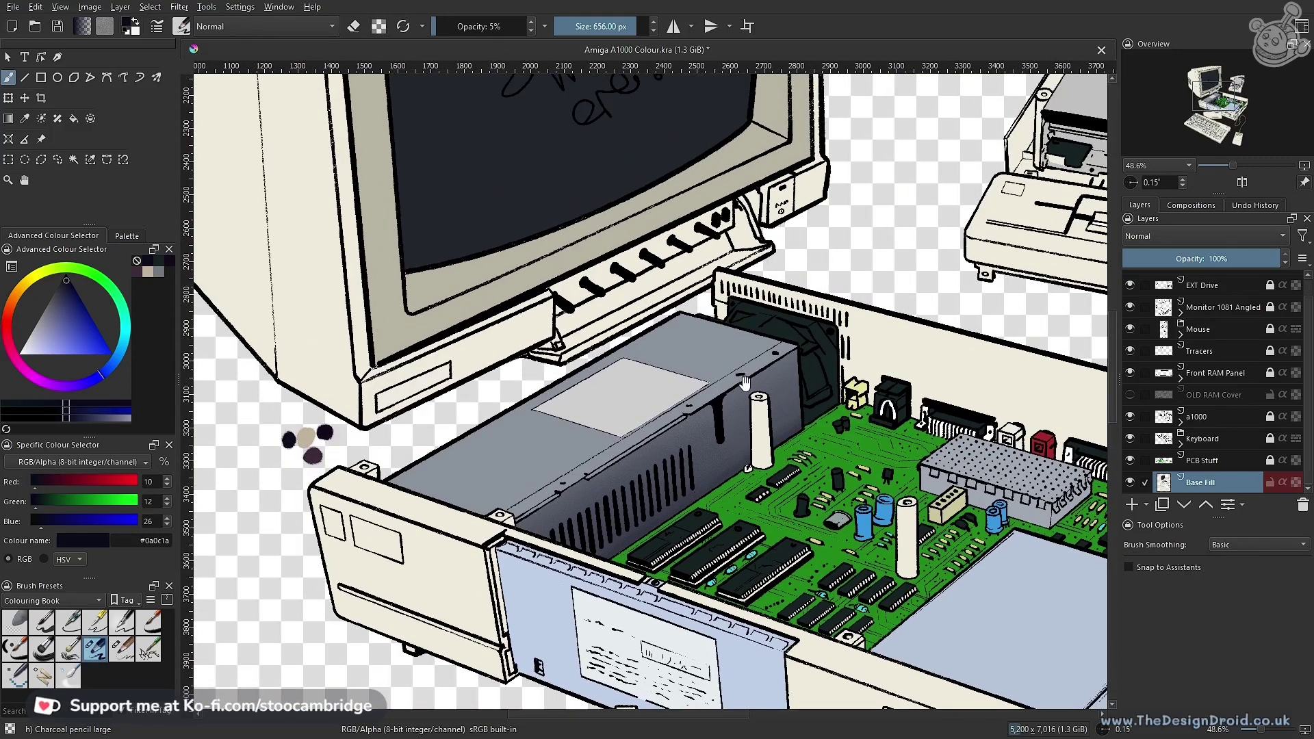
scroll(797, 321, "down", 3)
left_click_drag(824, 298, 726, 387)
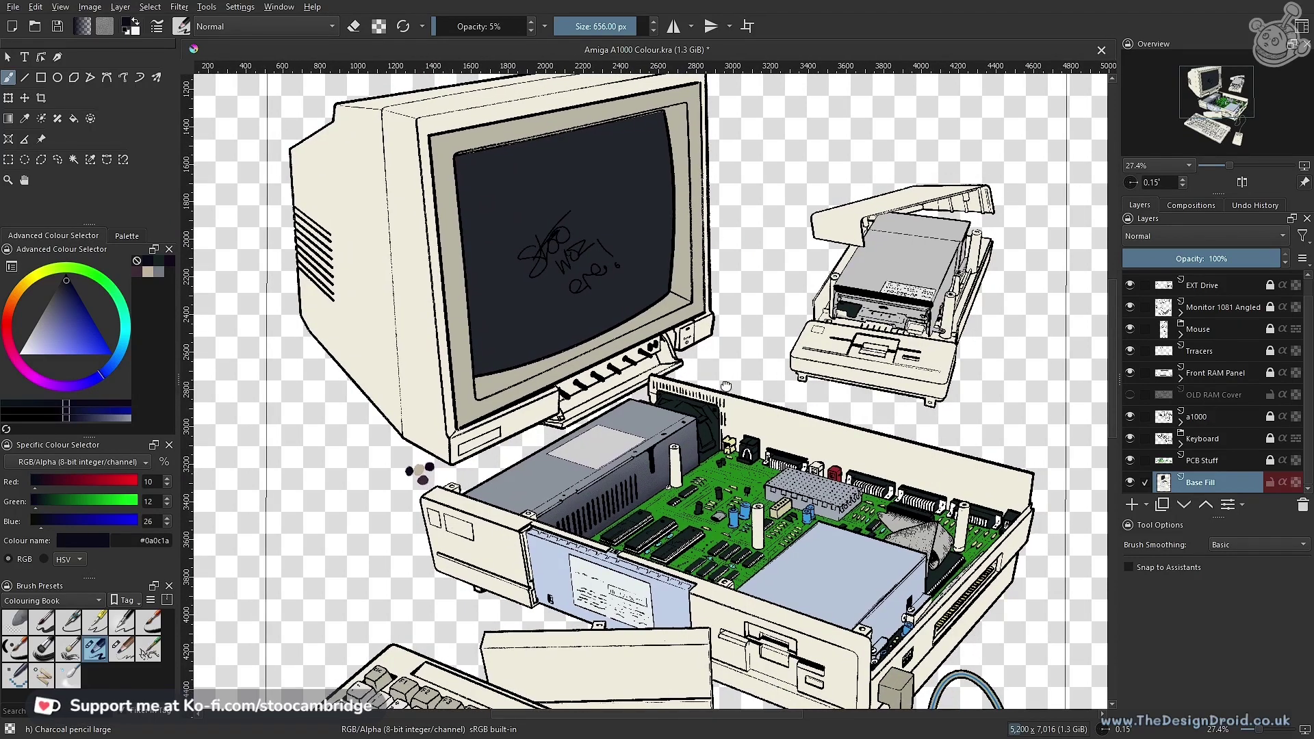
scroll(726, 386, "up", 4)
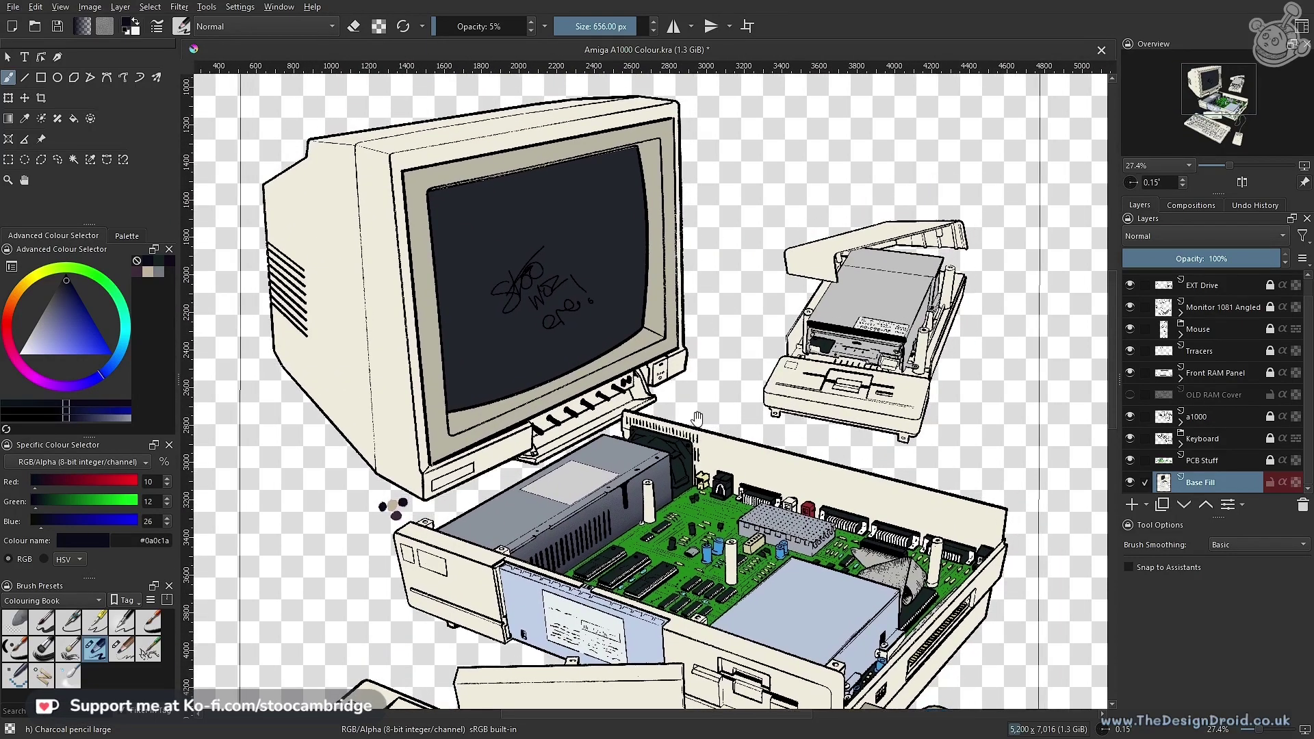
Reduce the large charcoal pencil to 55 px for finer shading around the white post beside the power supply
scroll(752, 331, "up", 4)
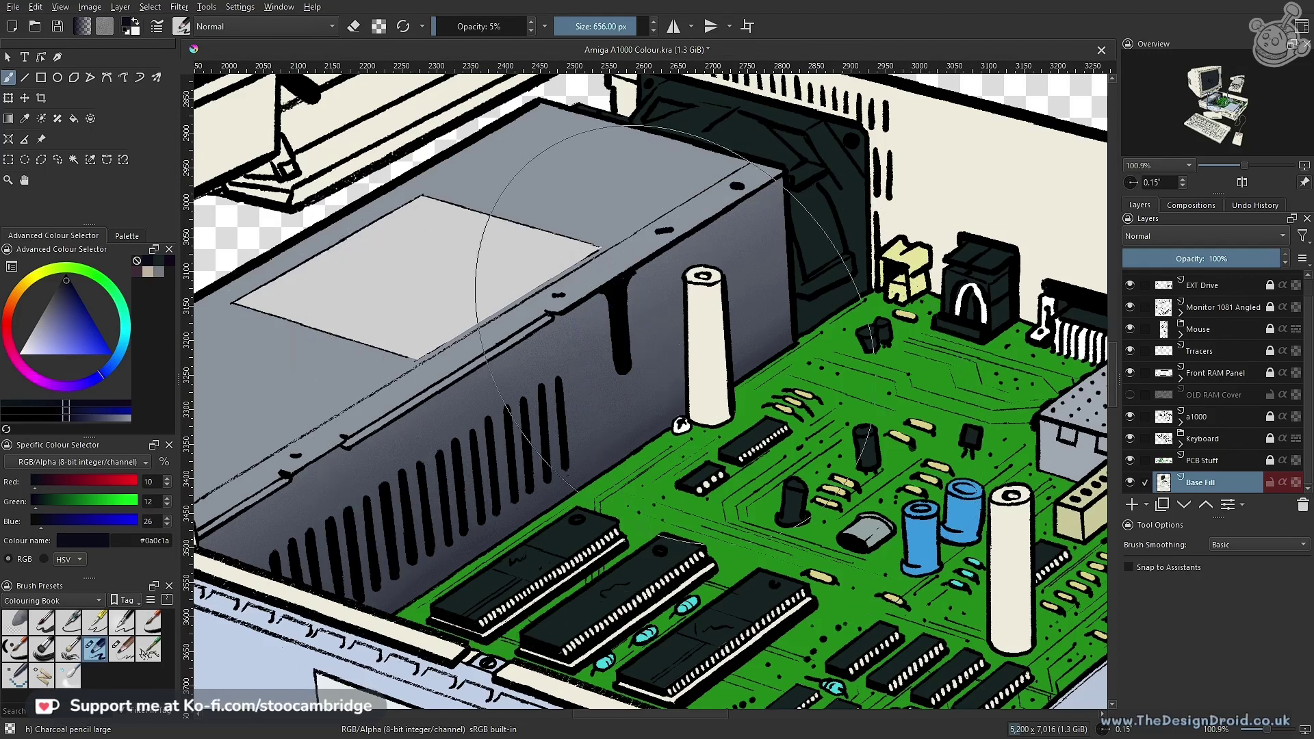
key("bracketleft")
key("bracketleft")
key("bracketleft")
key("bracketleft")
key("bracketleft")
key("bracketleft")
key("bracketleft")
key("bracketleft")
key("bracketleft")
key("bracketleft")
key("bracketleft")
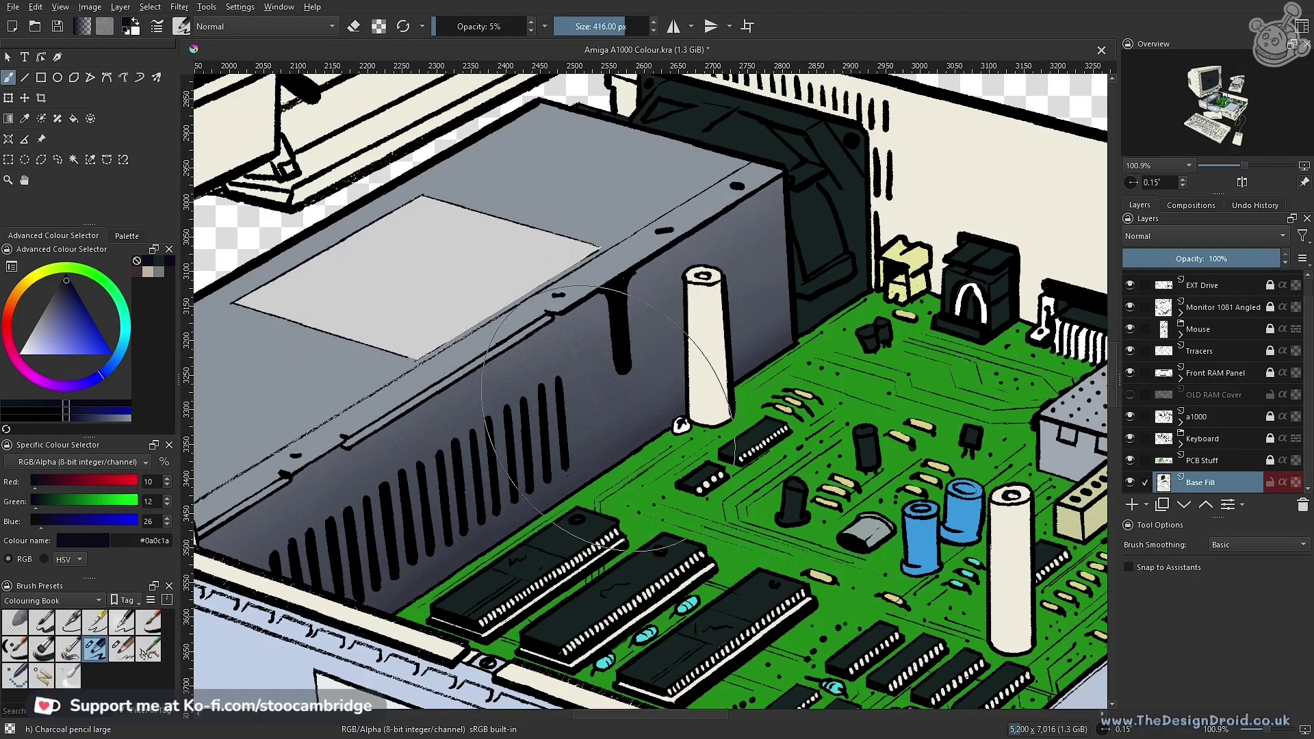
key("bracketleft")
key("bracketleft")
key("bracketleft")
key("bracketleft")
key("bracketleft")
key("bracketleft")
key("bracketleft")
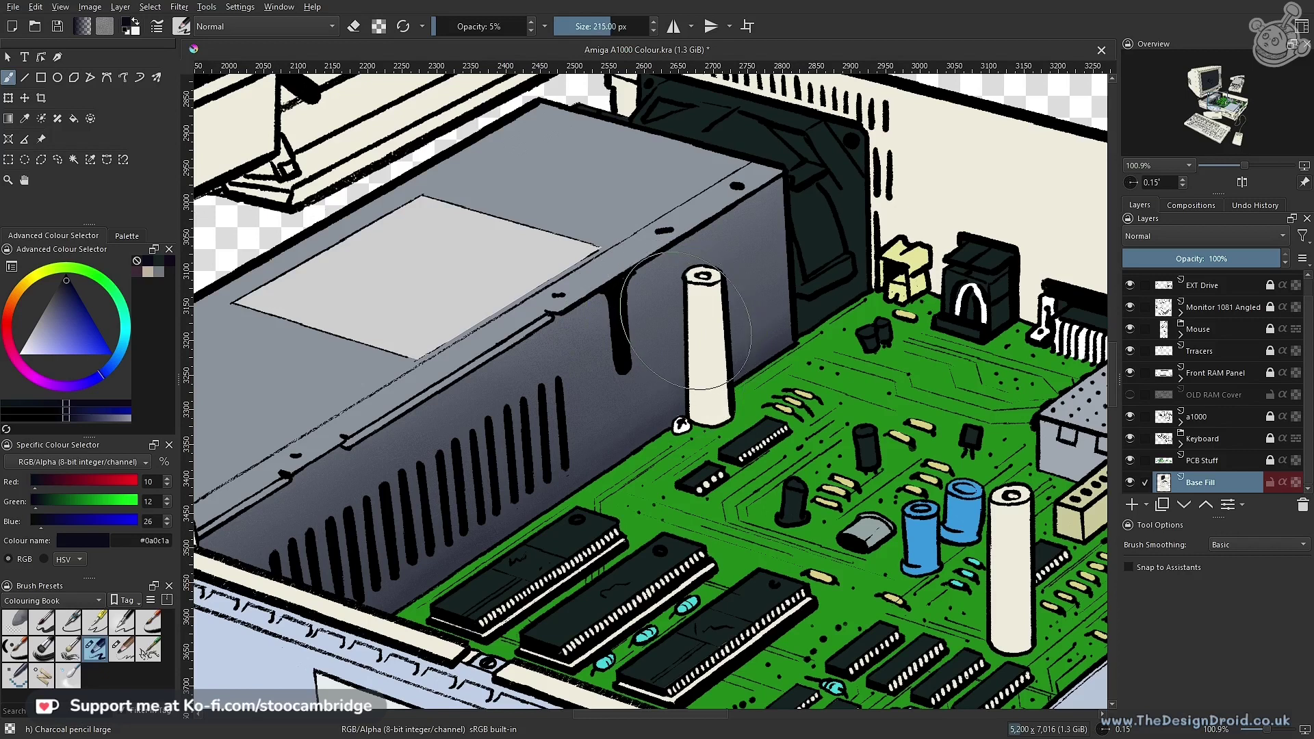
key("bracketleft")
key("bracketleft")
key("bracketleft")
key("bracketleft")
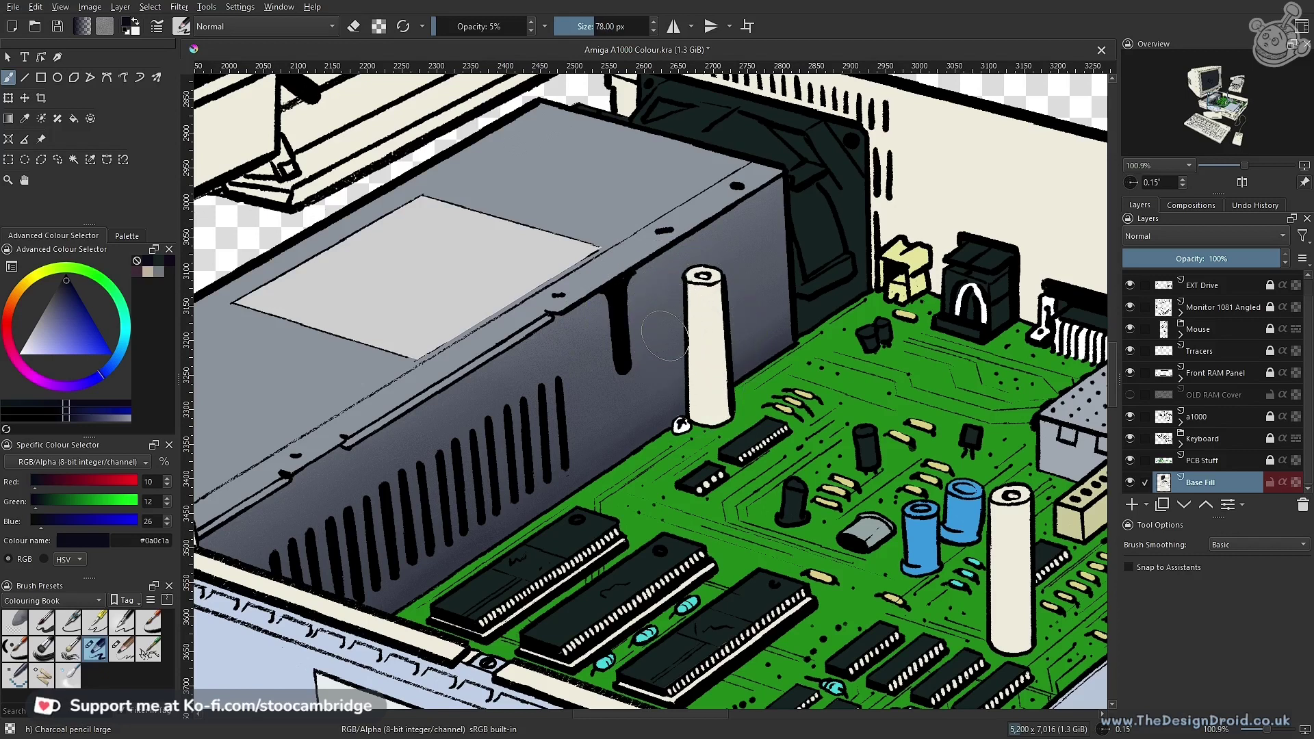
key("bracketleft")
key("bracketleft")
Brush faint 55 px strokes at 5% opacity on the power supply's side face around the white post
scroll(696, 357, "up", 3)
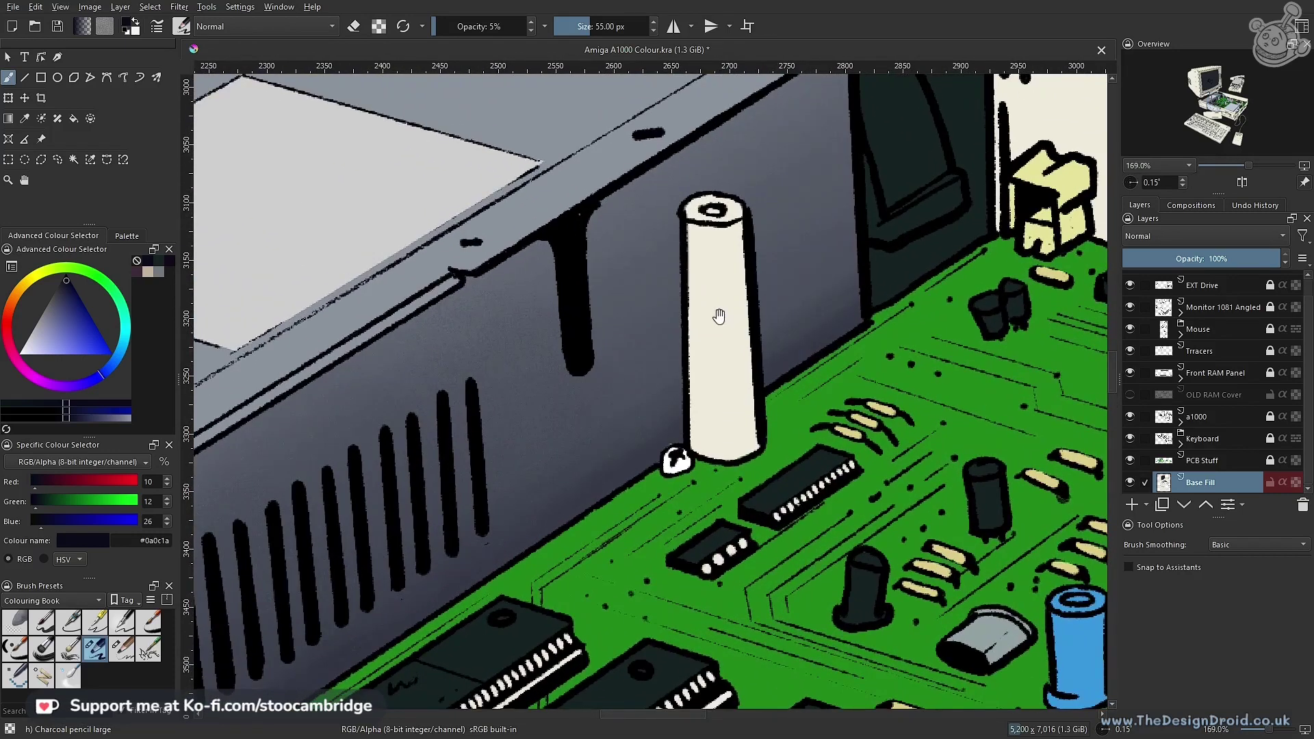
left_click_drag(646, 378, 783, 326)
left_click_drag(682, 421, 816, 344)
left_click_drag(604, 423, 645, 369)
left_click_drag(646, 423, 616, 554)
left_click_drag(722, 345, 741, 396)
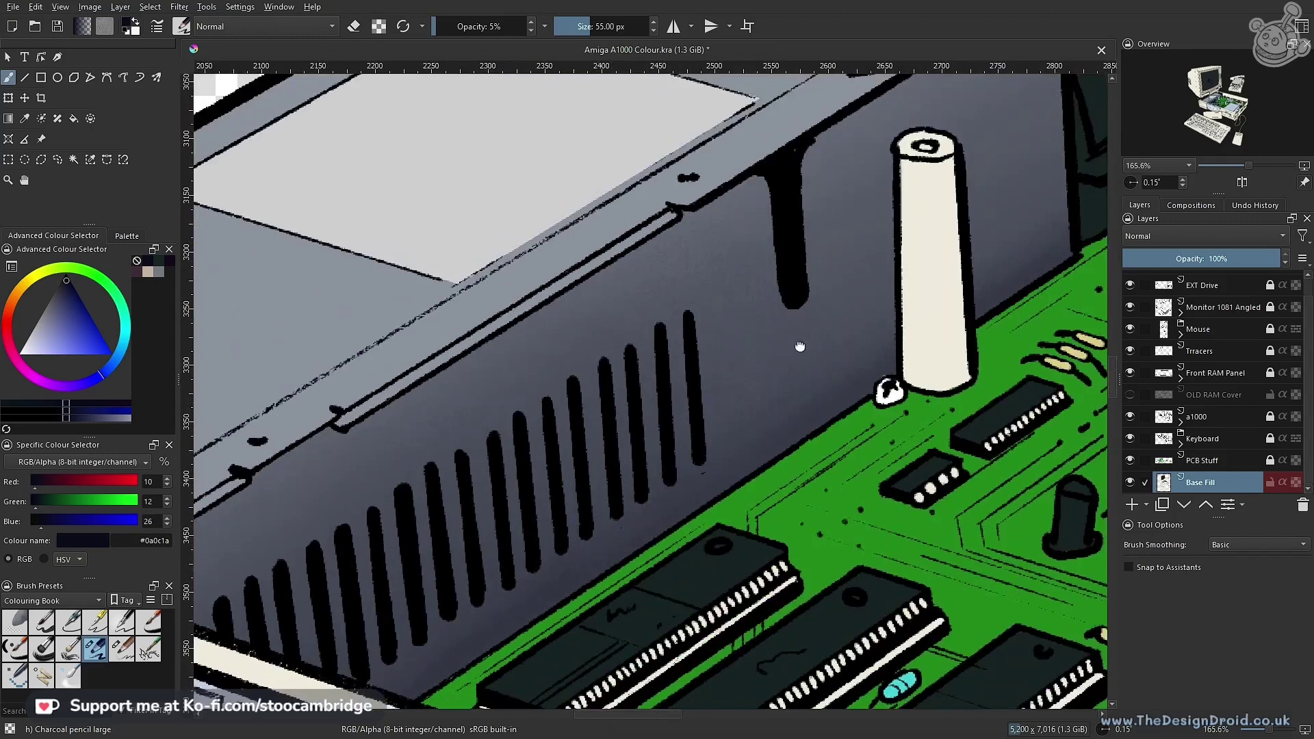
left_click_drag(839, 288, 682, 432)
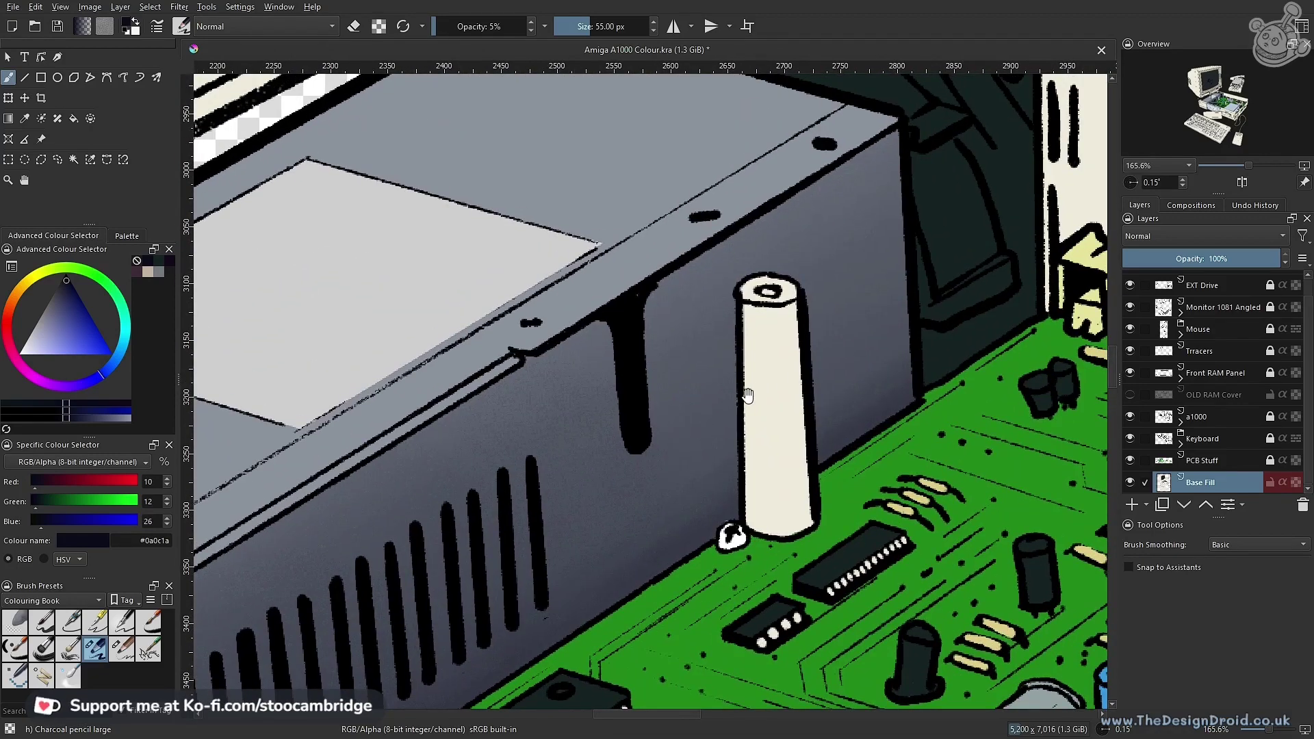
Inspect the shading around the white post, both close up and against the whole power supply
scroll(722, 351, "down", 4)
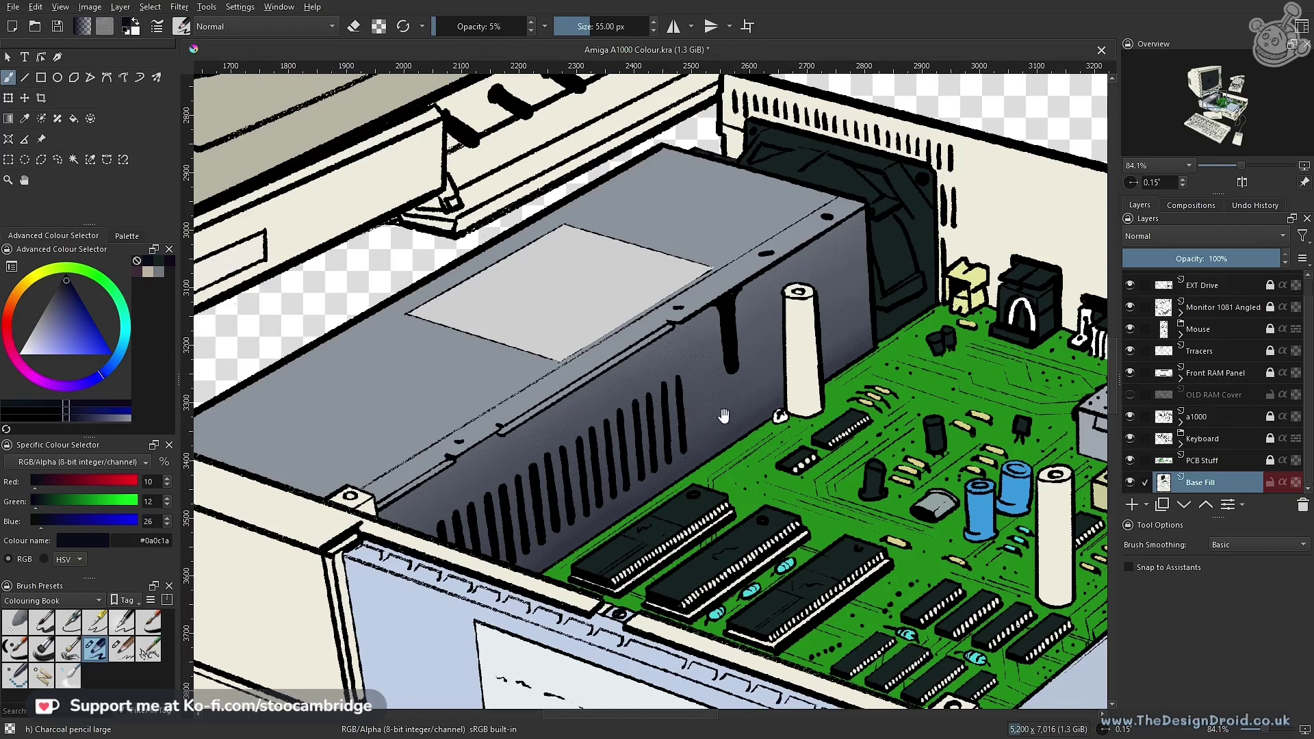
scroll(720, 362, "down", 3)
scroll(720, 363, "up", 4)
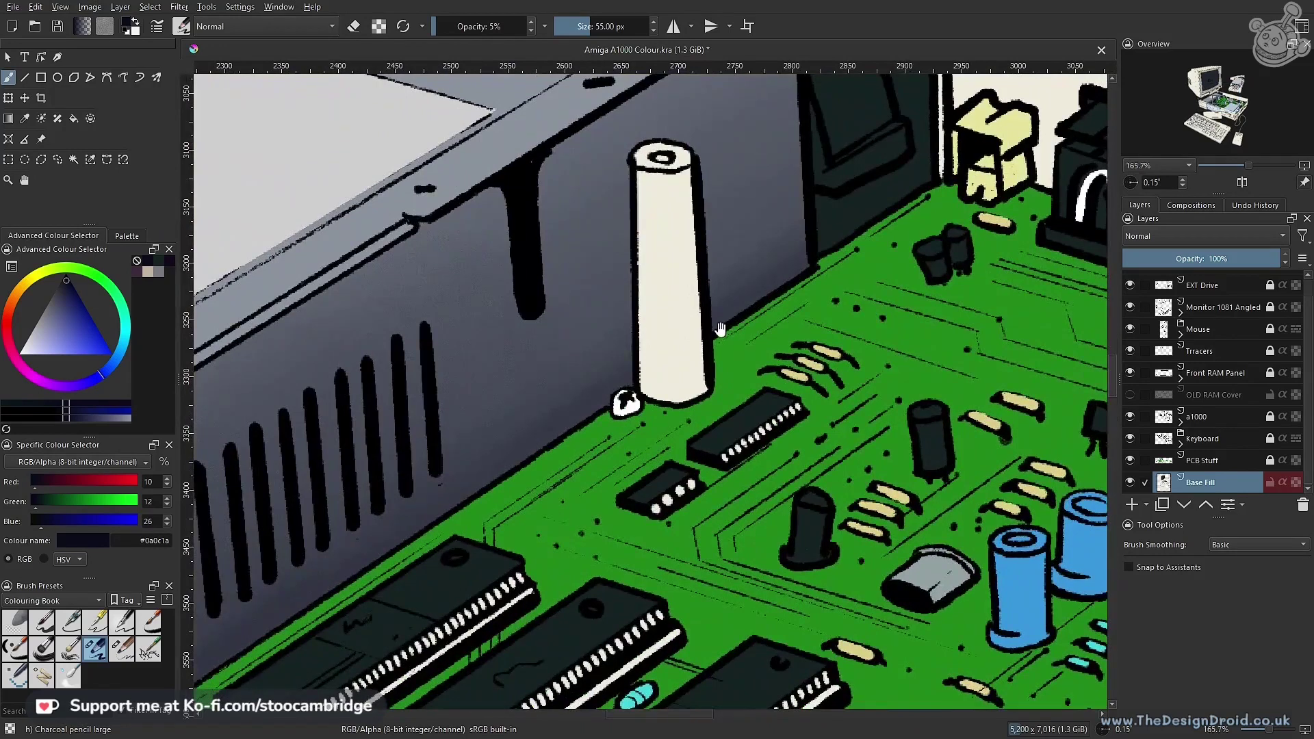
left_click_drag(684, 425, 719, 319)
left_click_drag(644, 350, 709, 378)
scroll(708, 376, "down", 5)
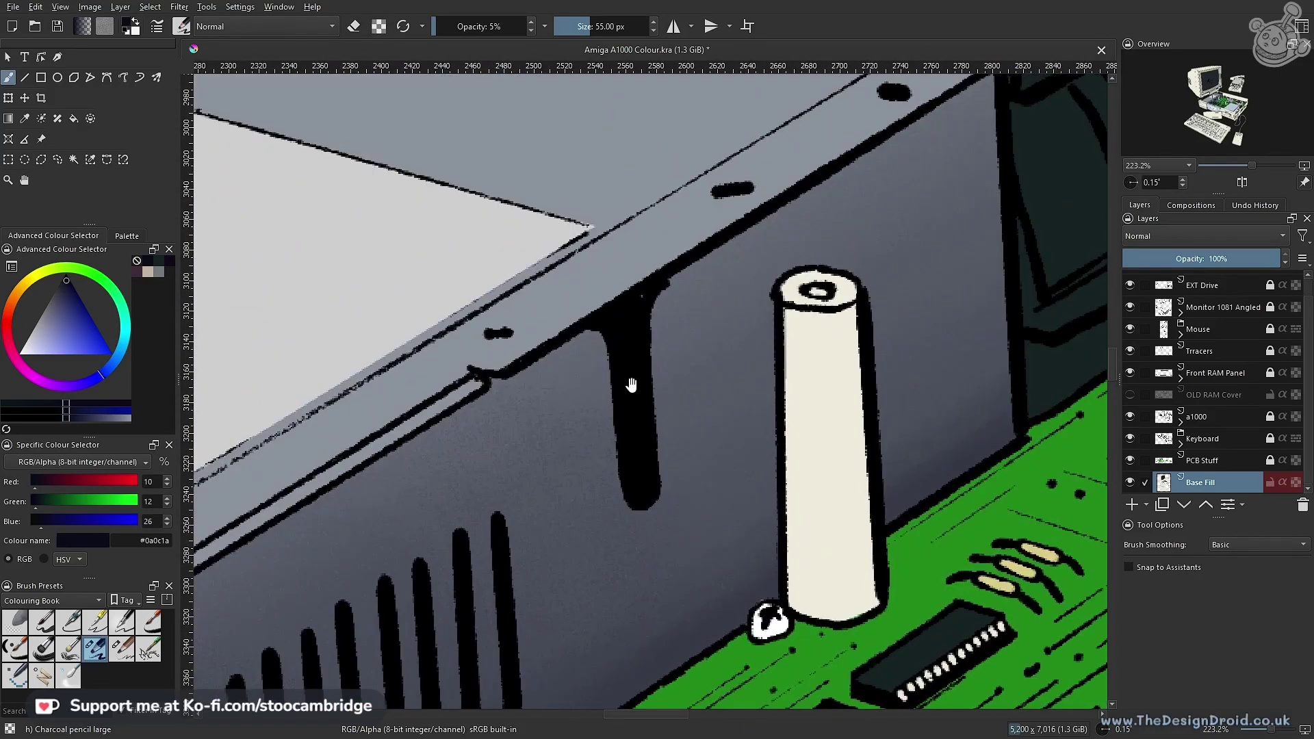
scroll(603, 451, "down", 4)
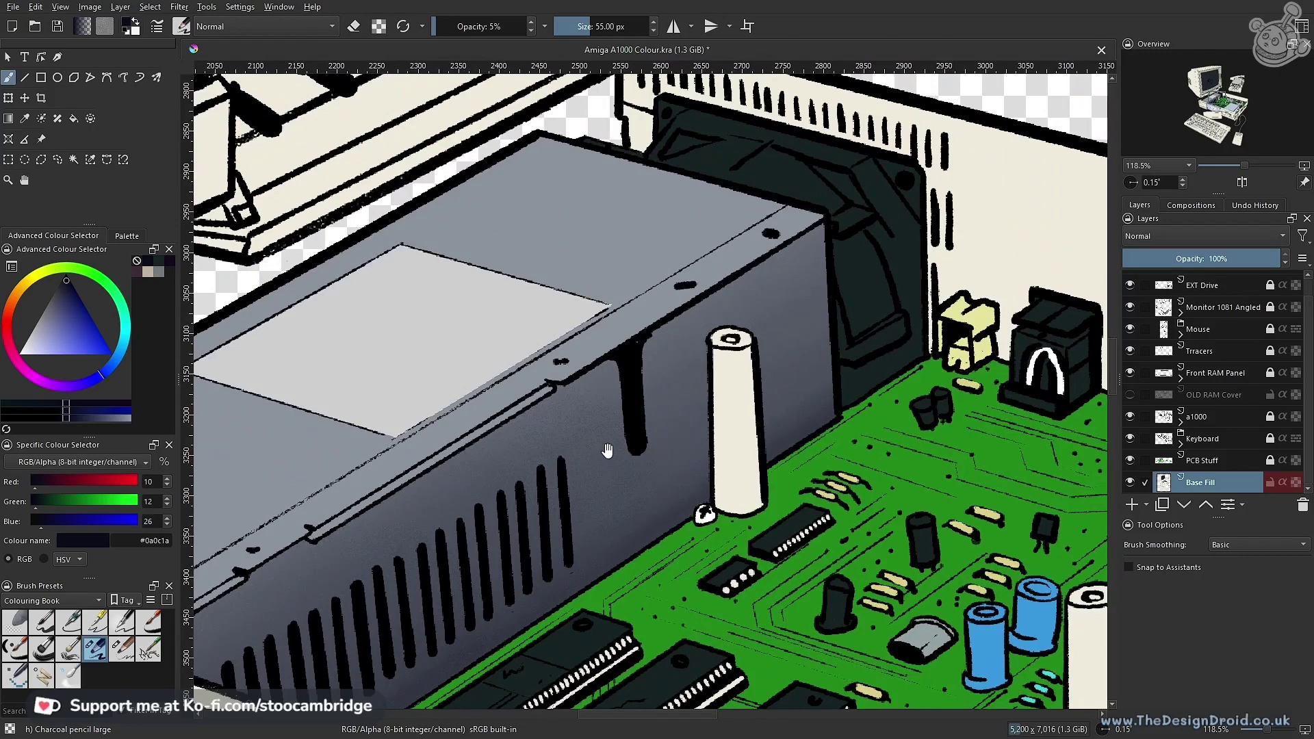
scroll(650, 366, "down", 5)
Review the case front, detached front cover and monitor alongside the shaded power supply
left_click_drag(709, 494, 651, 361)
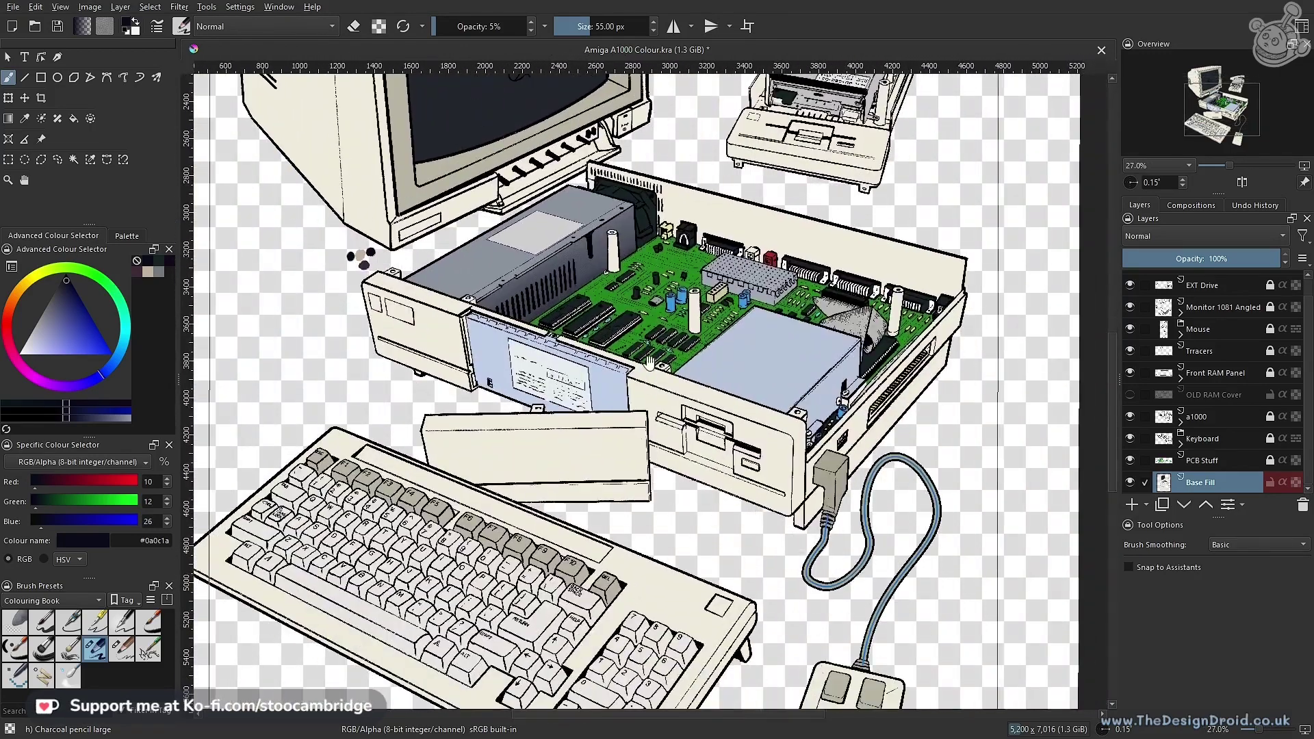
left_click_drag(587, 441, 626, 318)
left_click_drag(349, 431, 540, 422)
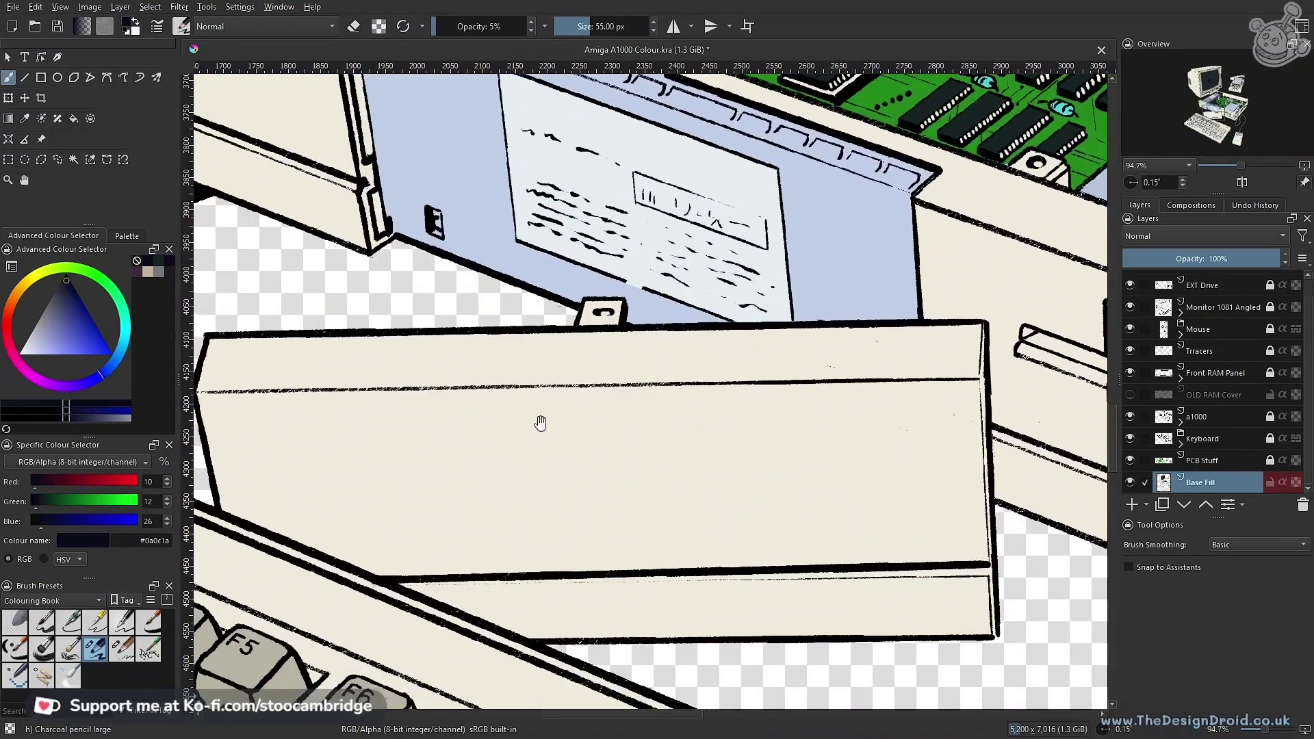
left_click_drag(629, 343, 602, 396)
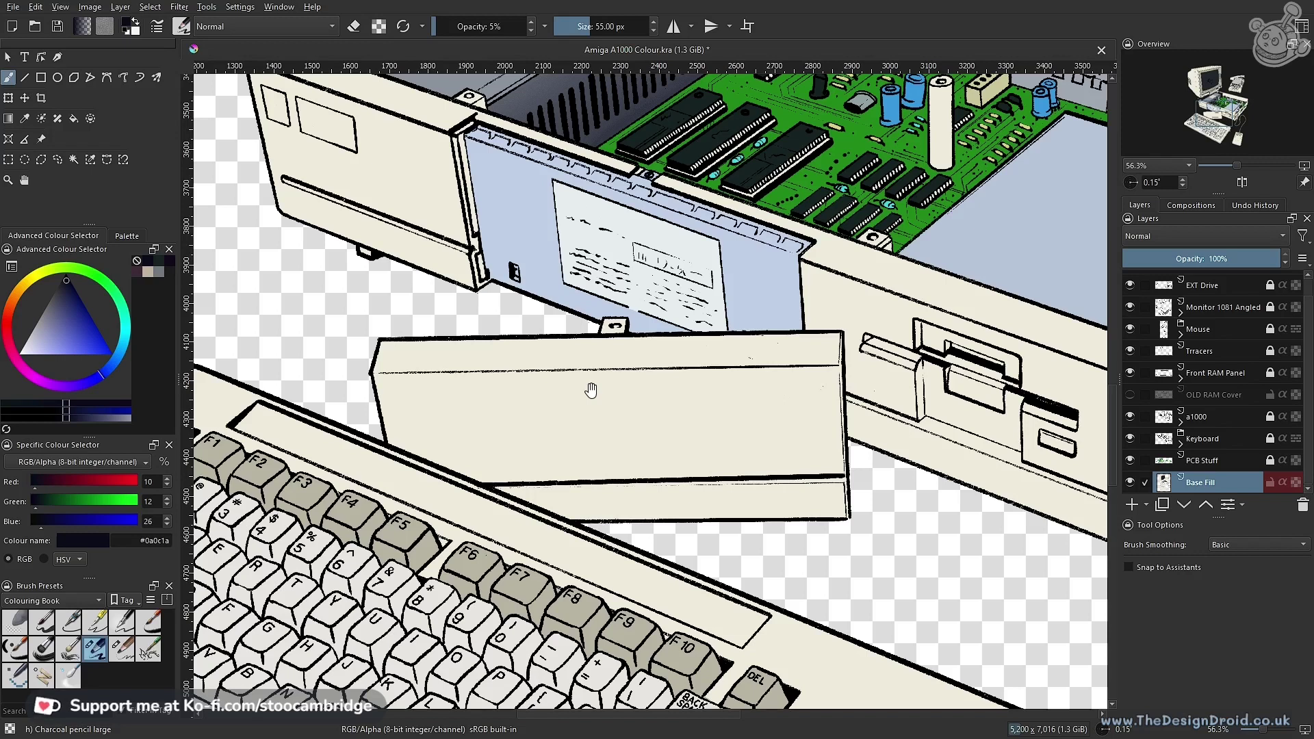
left_click_drag(587, 296, 591, 477)
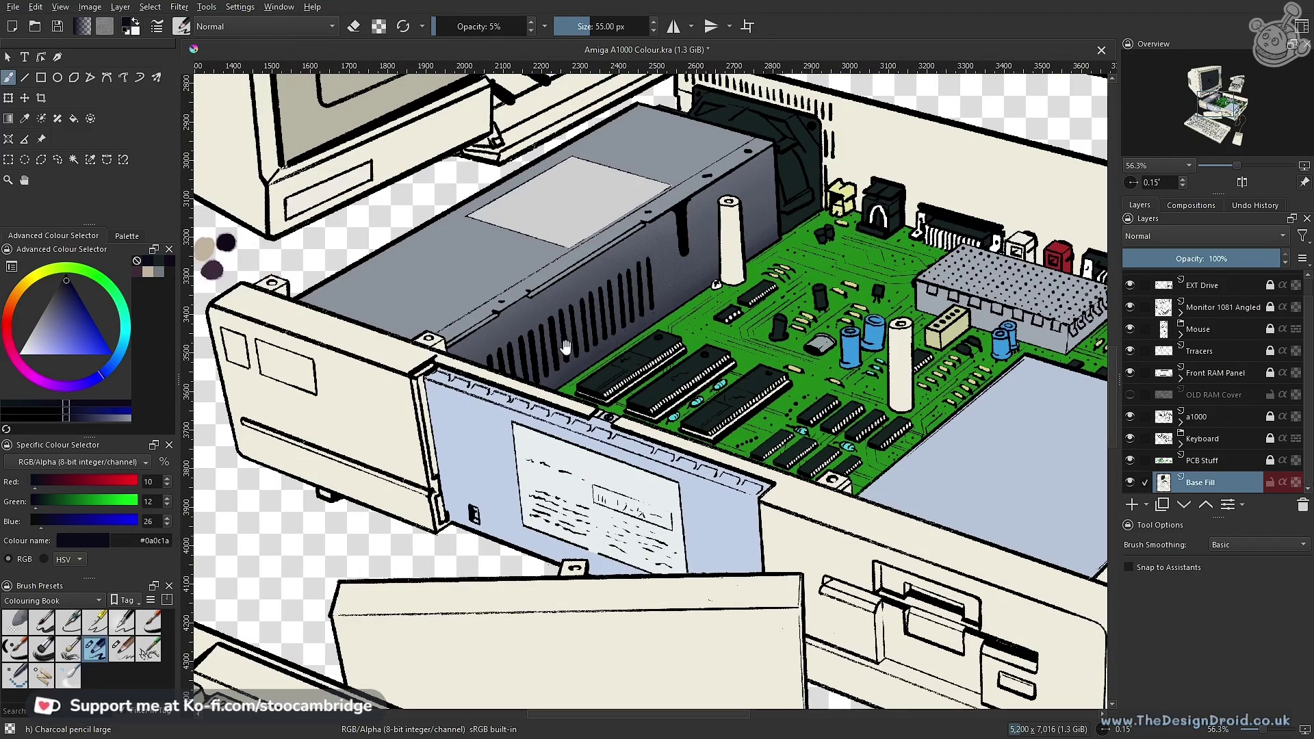
left_click_drag(595, 303, 627, 454)
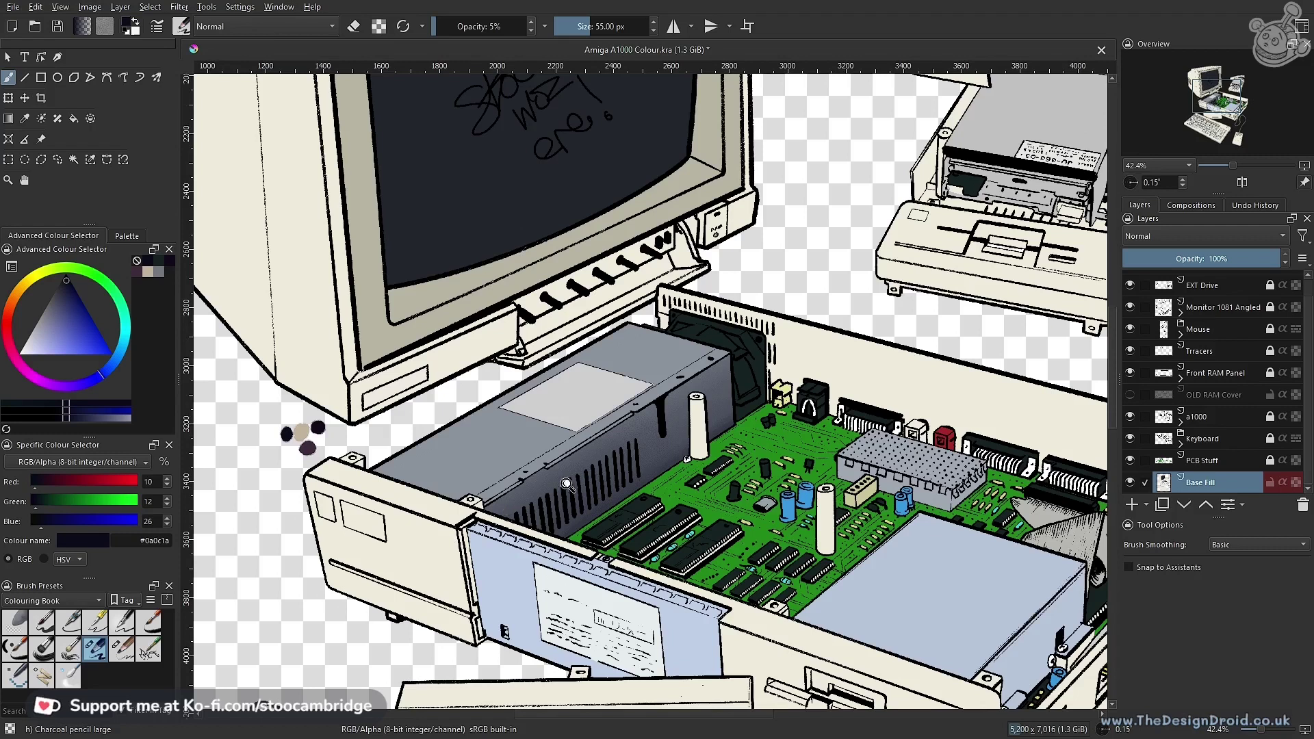
left_click_drag(566, 484, 625, 383)
left_click_drag(446, 475, 530, 388)
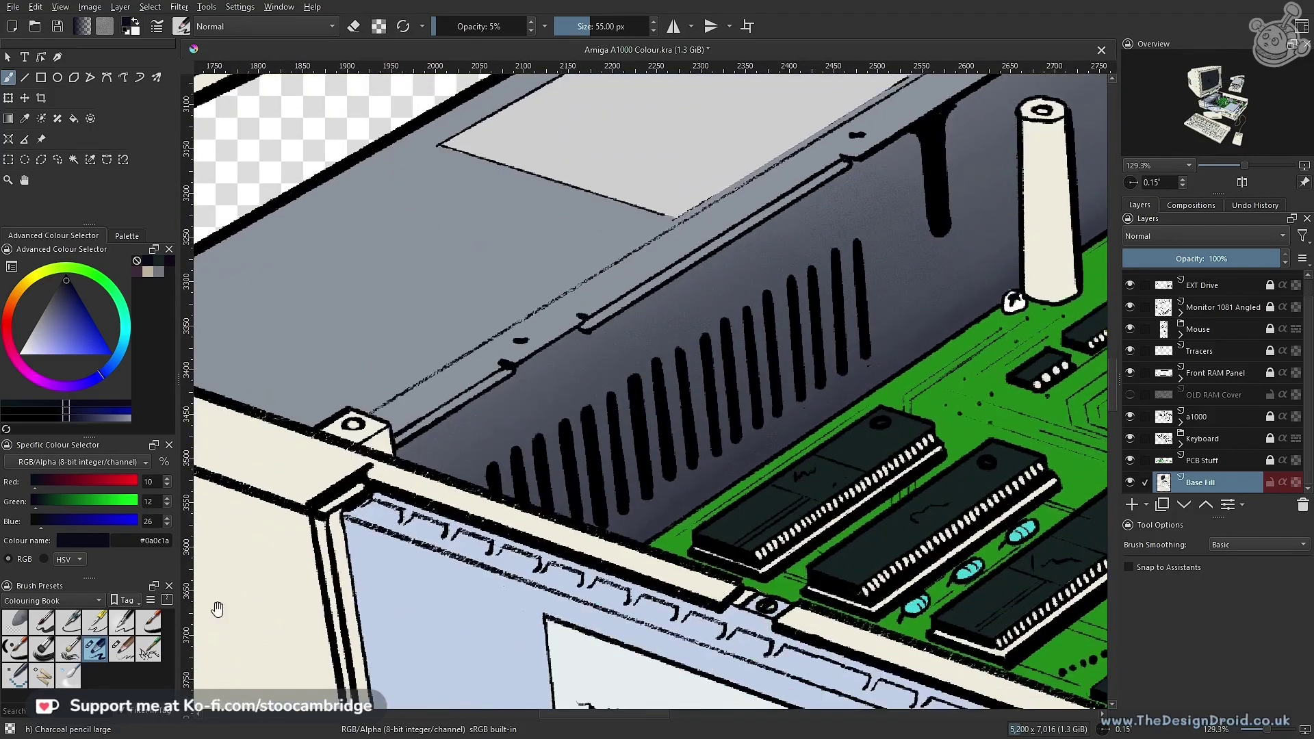
left_click(14, 650)
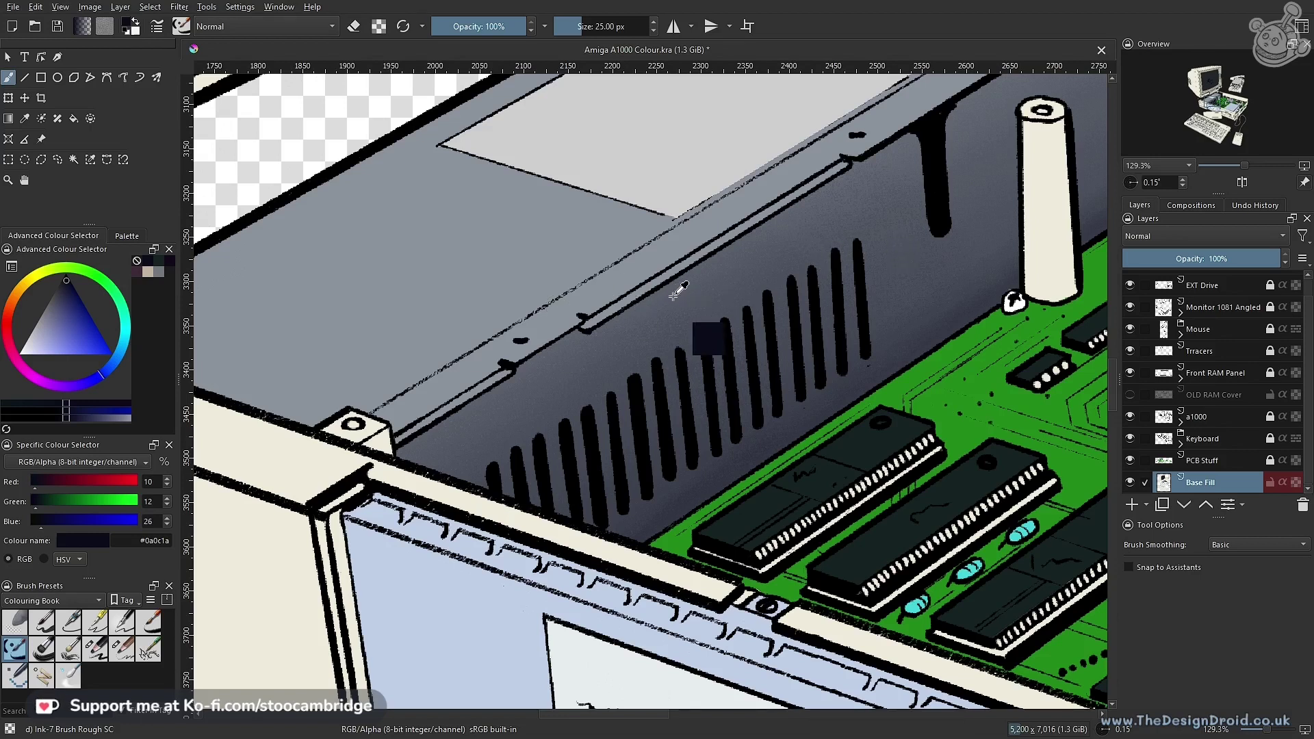
mouse_move(883, 279)
left_mouse_down()
mouse_move(889, 244)
mouse_move(916, 219)
left_mouse_up()
left_click_drag(916, 219, 749, 329)
left_click_drag(762, 344, 777, 412)
left_click_drag(780, 459, 788, 344)
mouse_move(739, 386)
left_mouse_down()
mouse_move(619, 472)
mouse_move(741, 446)
mouse_move(871, 387)
mouse_move(967, 331)
mouse_move(997, 293)
mouse_move(774, 402)
mouse_move(774, 419)
left_mouse_up()
key("ctrl+z")
key("ctrl+z")
key("ctrl+z")
left_click_drag(930, 256, 669, 437)
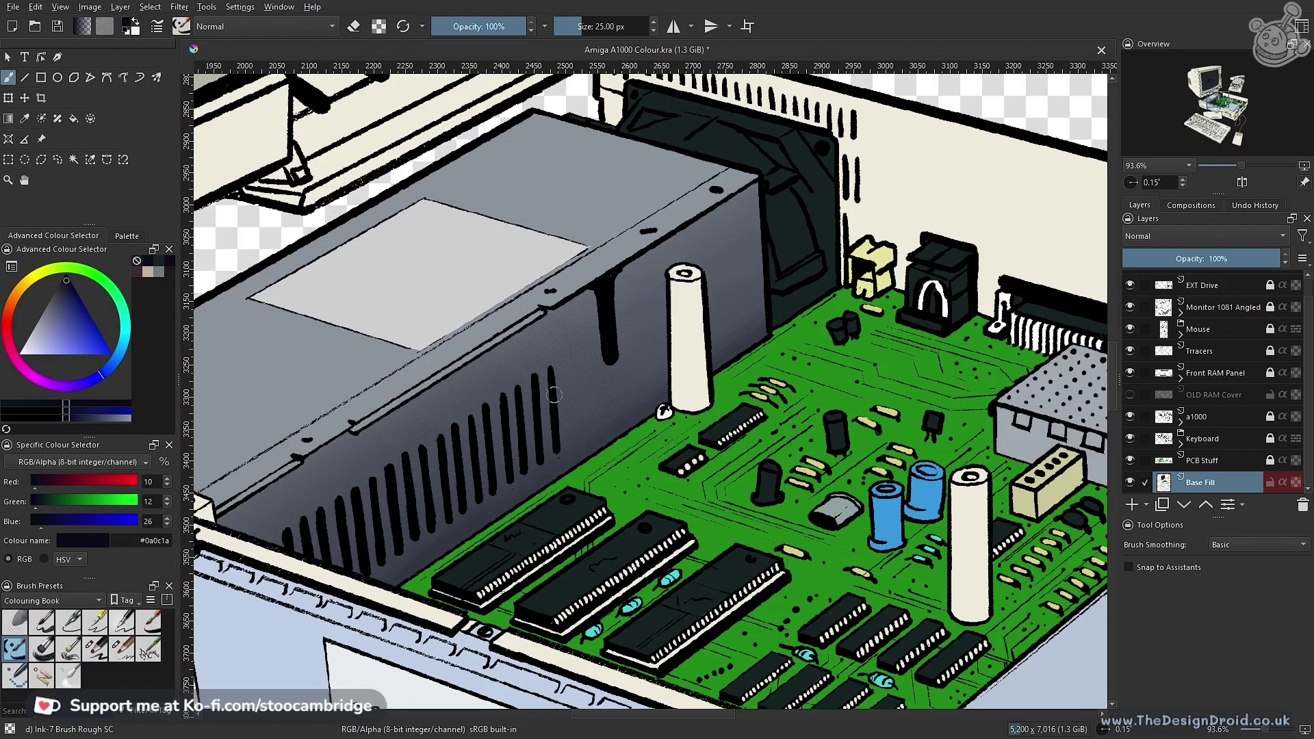
Switch to the medium charcoal pencil at 96 px and 5% opacity, and brush a soft shadow on the side face along the white post
left_click(123, 654)
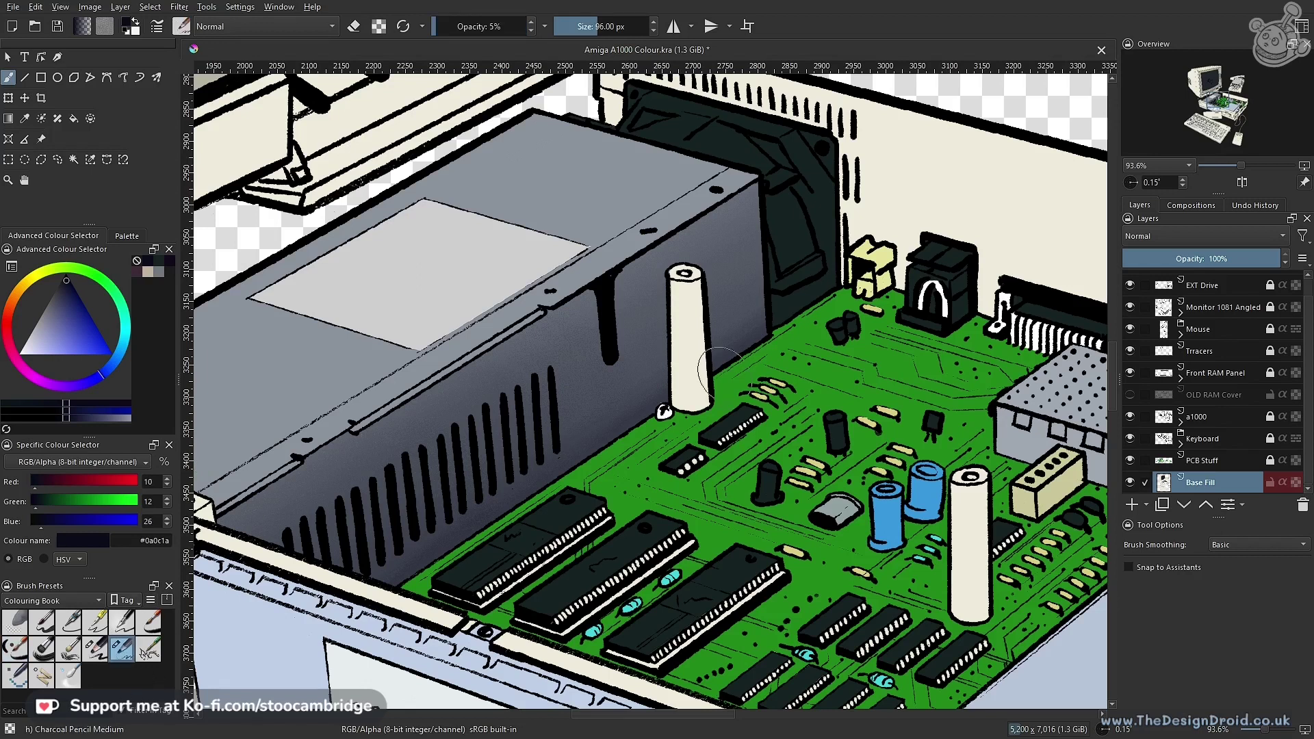
scroll(719, 373, "up", 5)
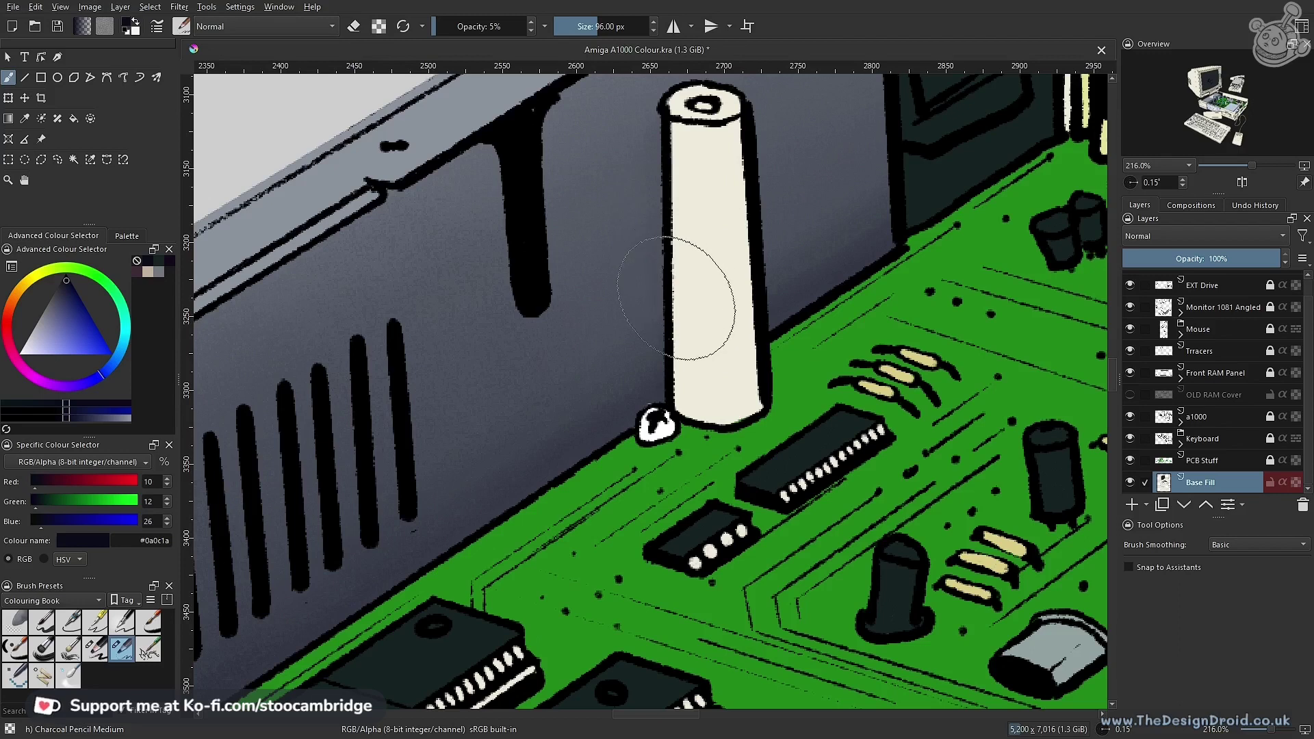
scroll(674, 355, "up", 3)
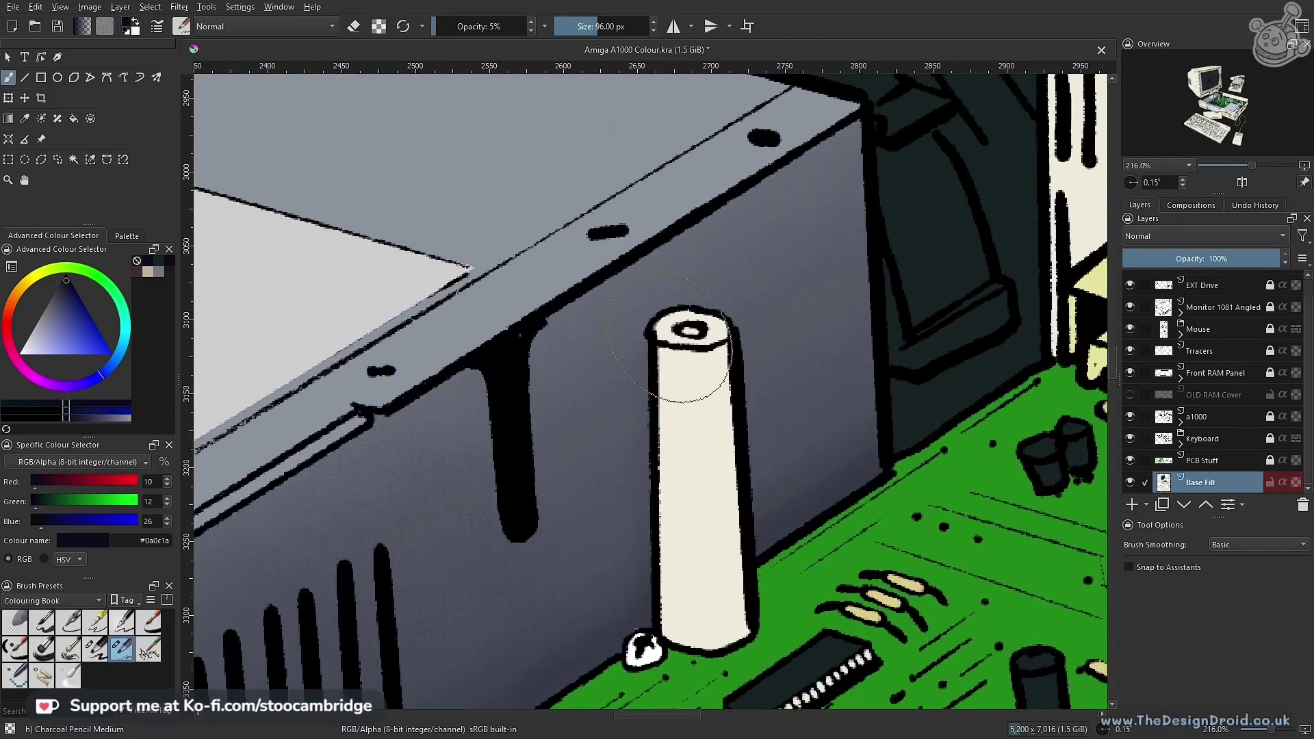
mouse_move(689, 347)
left_mouse_down()
mouse_move(672, 640)
mouse_move(689, 346)
mouse_move(692, 365)
mouse_move(670, 339)
mouse_move(672, 662)
mouse_move(677, 394)
mouse_move(694, 375)
mouse_move(693, 346)
mouse_move(667, 344)
mouse_move(661, 377)
mouse_move(669, 657)
mouse_move(687, 345)
mouse_move(696, 351)
mouse_move(671, 352)
mouse_move(677, 642)
mouse_move(689, 390)
mouse_move(675, 362)
mouse_move(661, 375)
mouse_move(670, 600)
mouse_move(616, 667)
left_mouse_up()
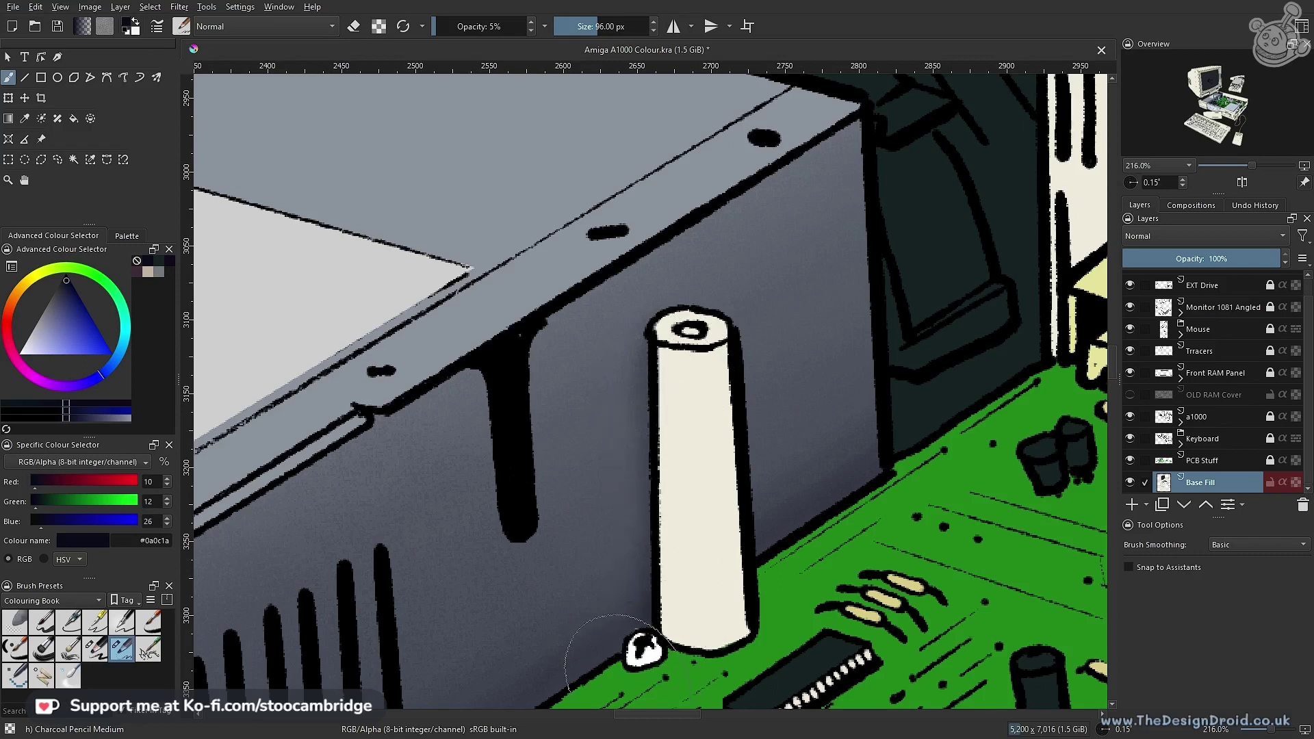
mouse_move(695, 408)
left_mouse_down()
mouse_move(684, 608)
mouse_move(625, 668)
mouse_move(688, 470)
mouse_move(657, 609)
mouse_move(622, 616)
mouse_move(684, 525)
mouse_move(660, 640)
mouse_move(686, 534)
mouse_move(674, 628)
mouse_move(657, 655)
left_mouse_up()
mouse_move(687, 467)
left_mouse_down()
mouse_move(685, 497)
mouse_move(720, 511)
mouse_move(668, 365)
left_mouse_up()
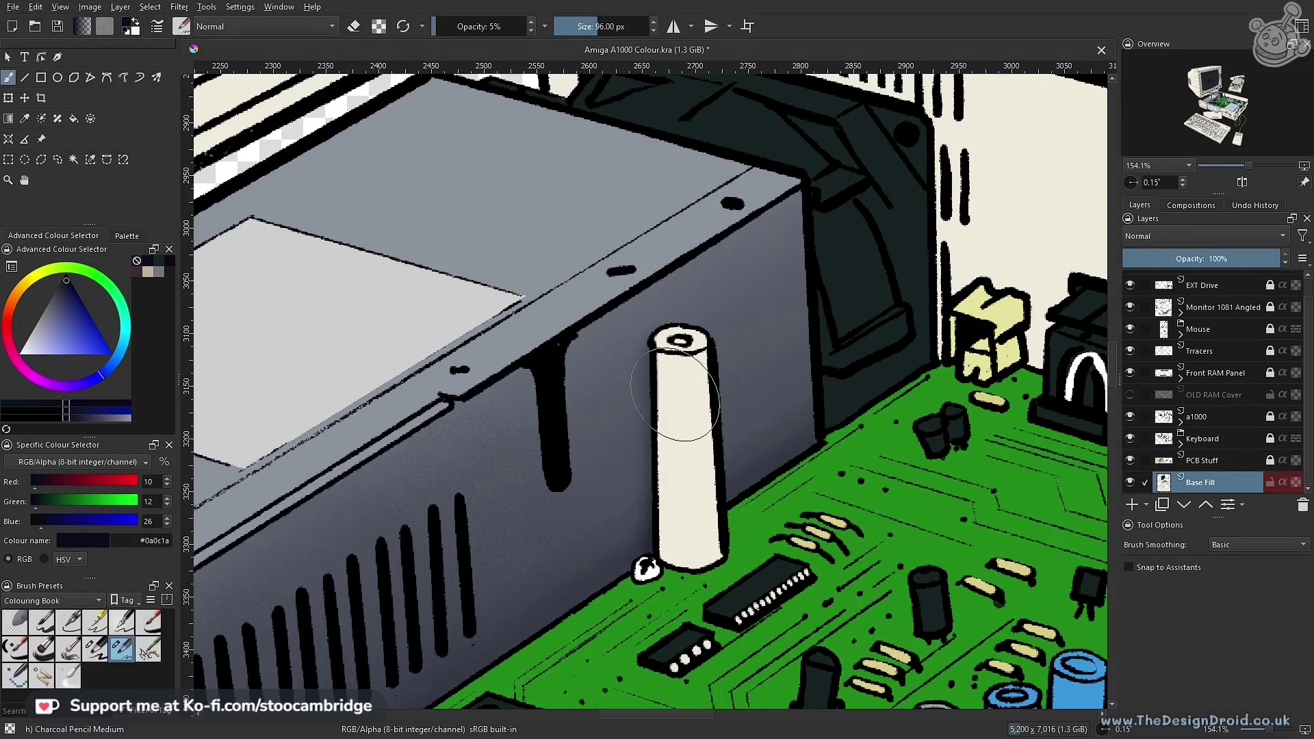
left_click_drag(681, 372, 679, 337)
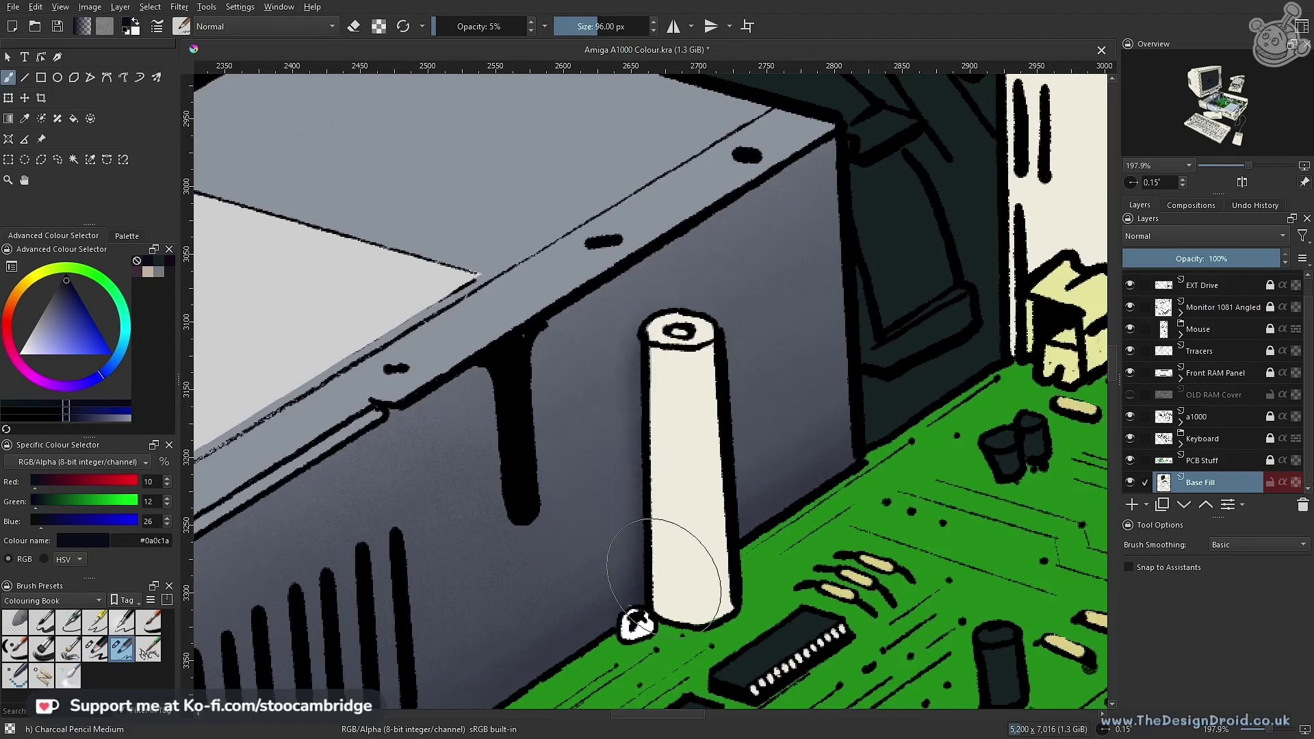
Deepen the shadow down the full height of the white post, undoing and redoing one stroke near its upper part
mouse_move(651, 406)
left_mouse_down()
mouse_move(663, 573)
mouse_move(645, 594)
left_mouse_up()
left_click_drag(638, 400, 635, 608)
left_click_drag(674, 502, 678, 379)
key("ctrl+z")
mouse_move(683, 387)
left_mouse_down()
mouse_move(680, 499)
mouse_move(683, 375)
mouse_move(688, 513)
mouse_move(652, 615)
mouse_move(674, 571)
mouse_move(655, 549)
mouse_move(664, 392)
left_mouse_up()
scroll(664, 392, "down", 5)
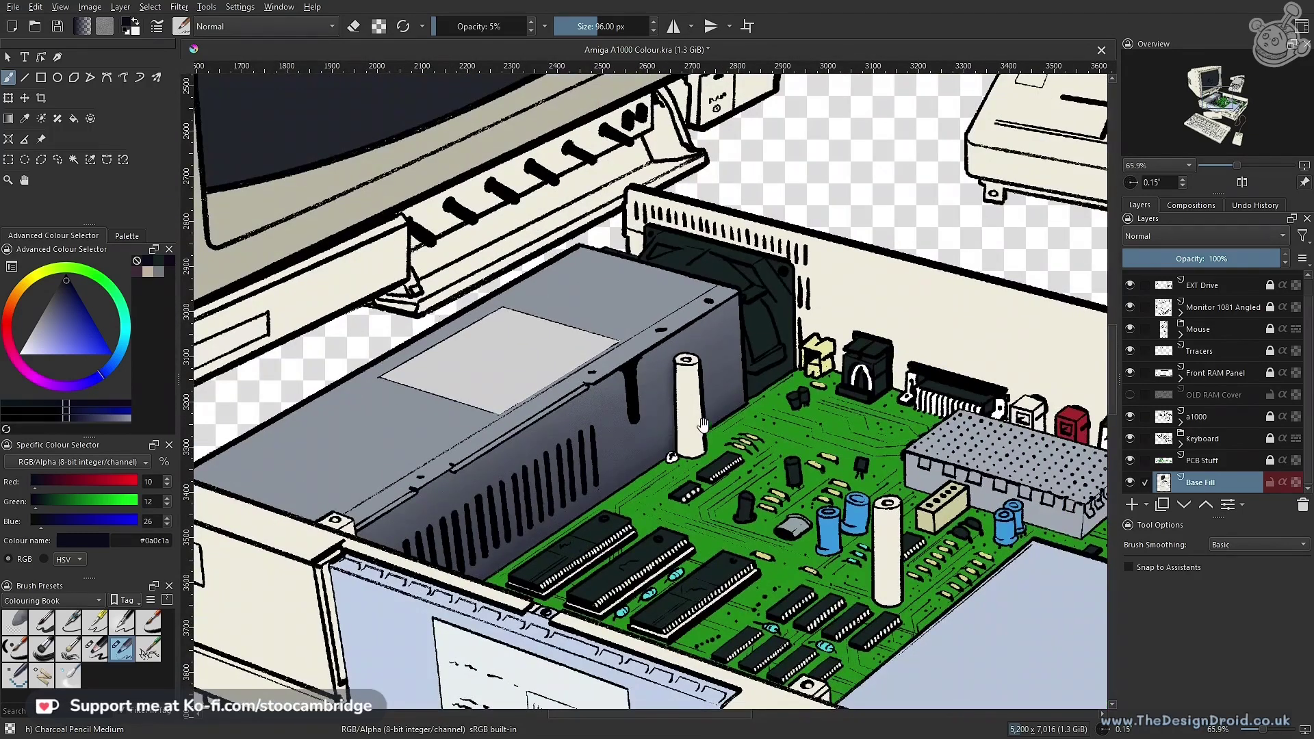
Layer more faint 96 px strokes along the white post, down to the small white fitting at its base
scroll(683, 435, "up", 5)
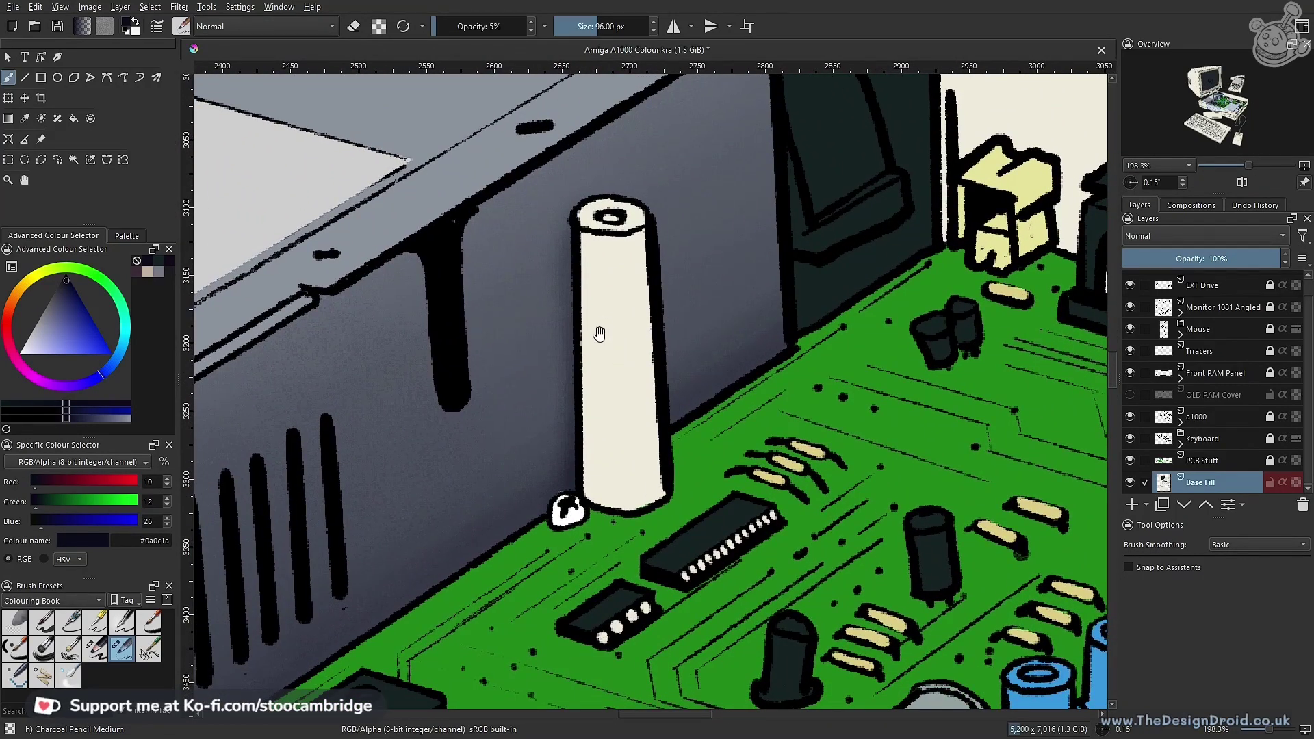
mouse_move(581, 236)
left_mouse_down()
mouse_move(573, 284)
mouse_move(596, 464)
left_mouse_up()
mouse_move(608, 276)
left_mouse_down()
mouse_move(607, 464)
mouse_move(561, 547)
left_mouse_up()
left_click_drag(627, 253, 571, 400)
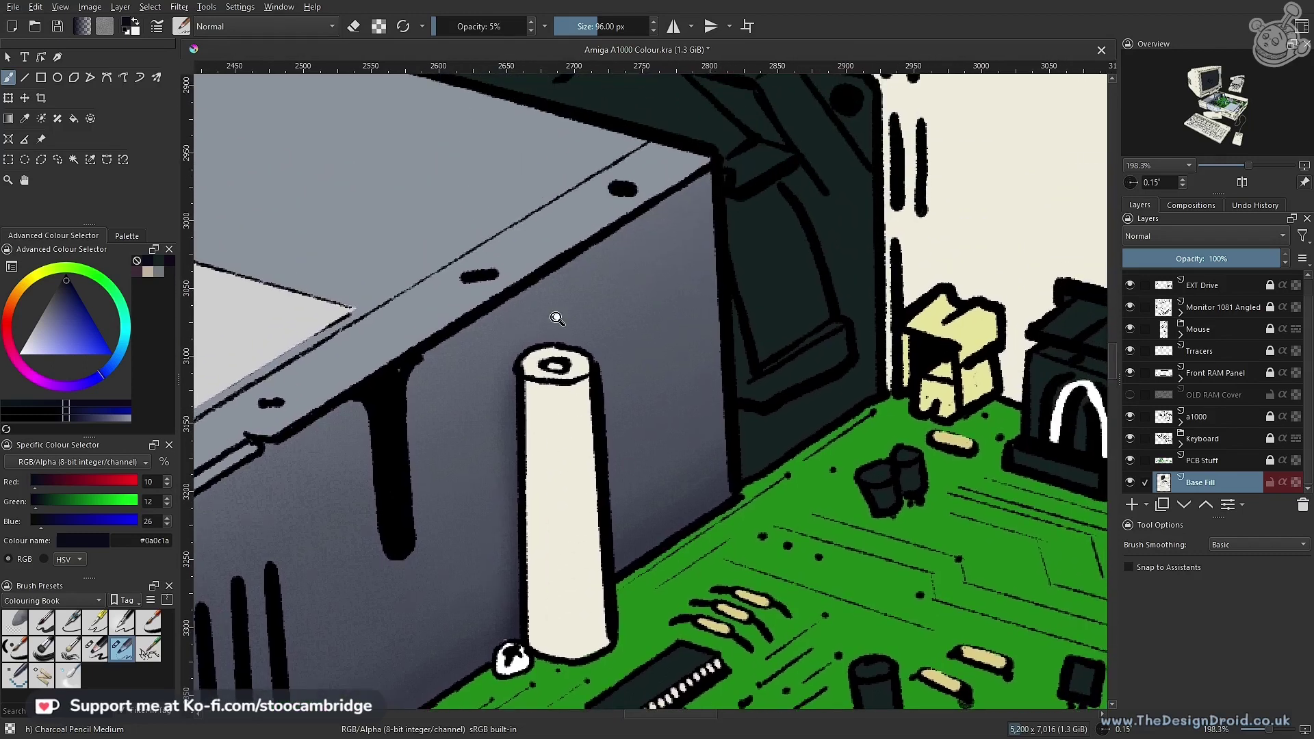
Blend the post's shadow into the side face around its top and lower end with light 5% opacity strokes
left_click_drag(594, 420, 593, 381)
left_click_drag(587, 409, 585, 354)
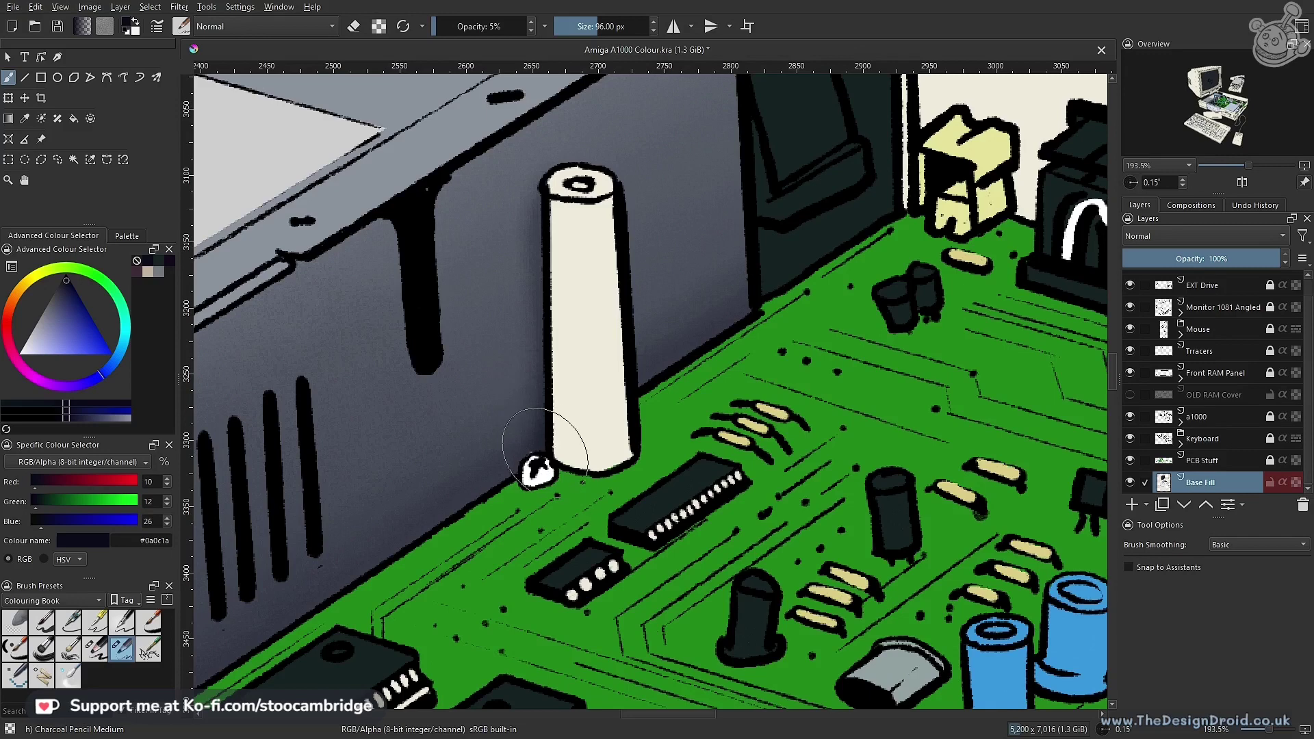
mouse_move(593, 356)
left_mouse_down()
mouse_move(583, 470)
mouse_move(563, 345)
left_mouse_up()
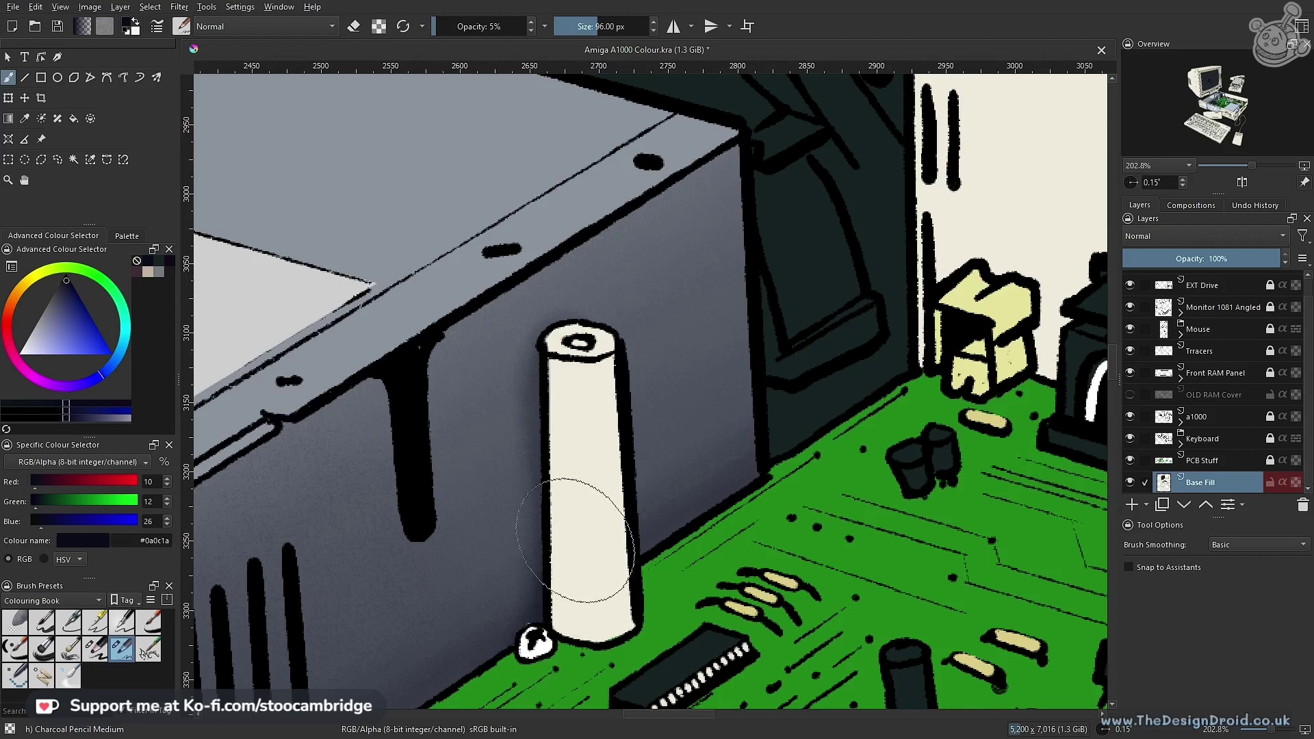
left_click_drag(577, 514, 574, 581)
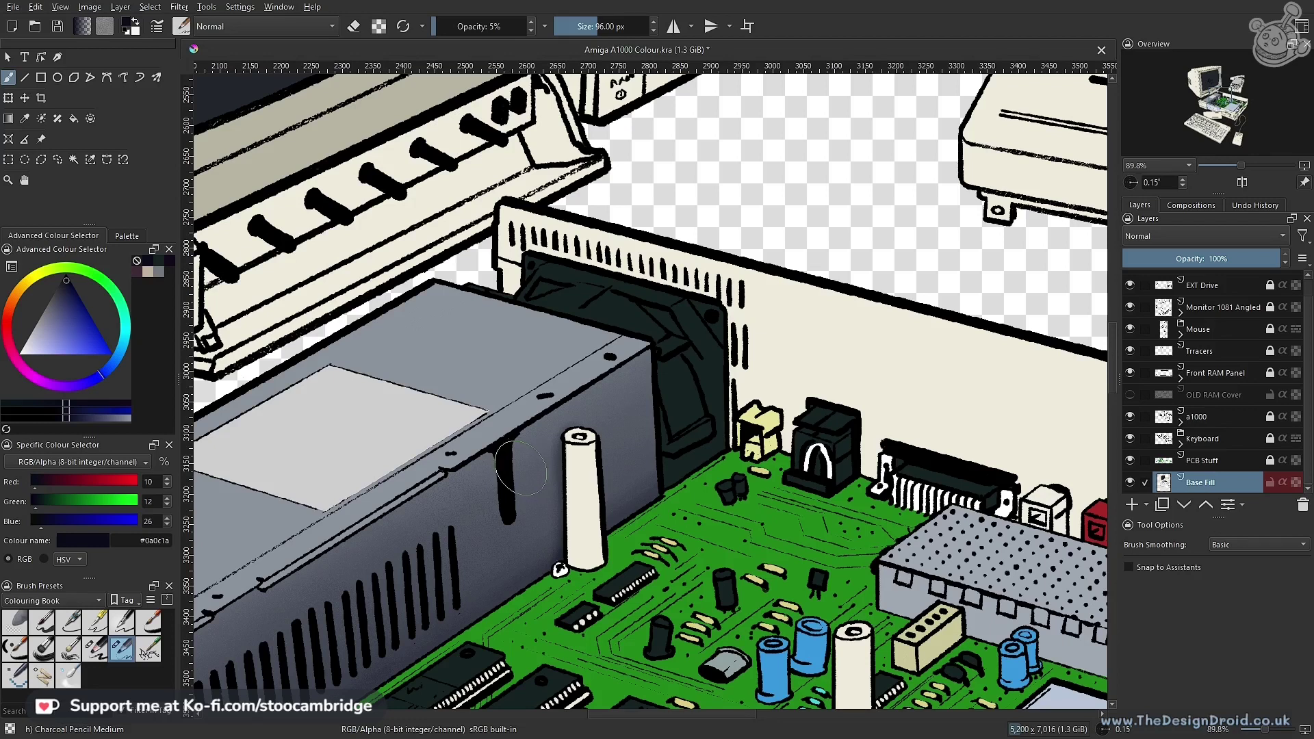
Lightly erase over the white post with the 96 px charcoal pencil at 5% opacity, and return the brush to painting
mouse_move(520, 466)
left_mouse_down()
mouse_move(540, 438)
mouse_move(533, 363)
left_mouse_up()
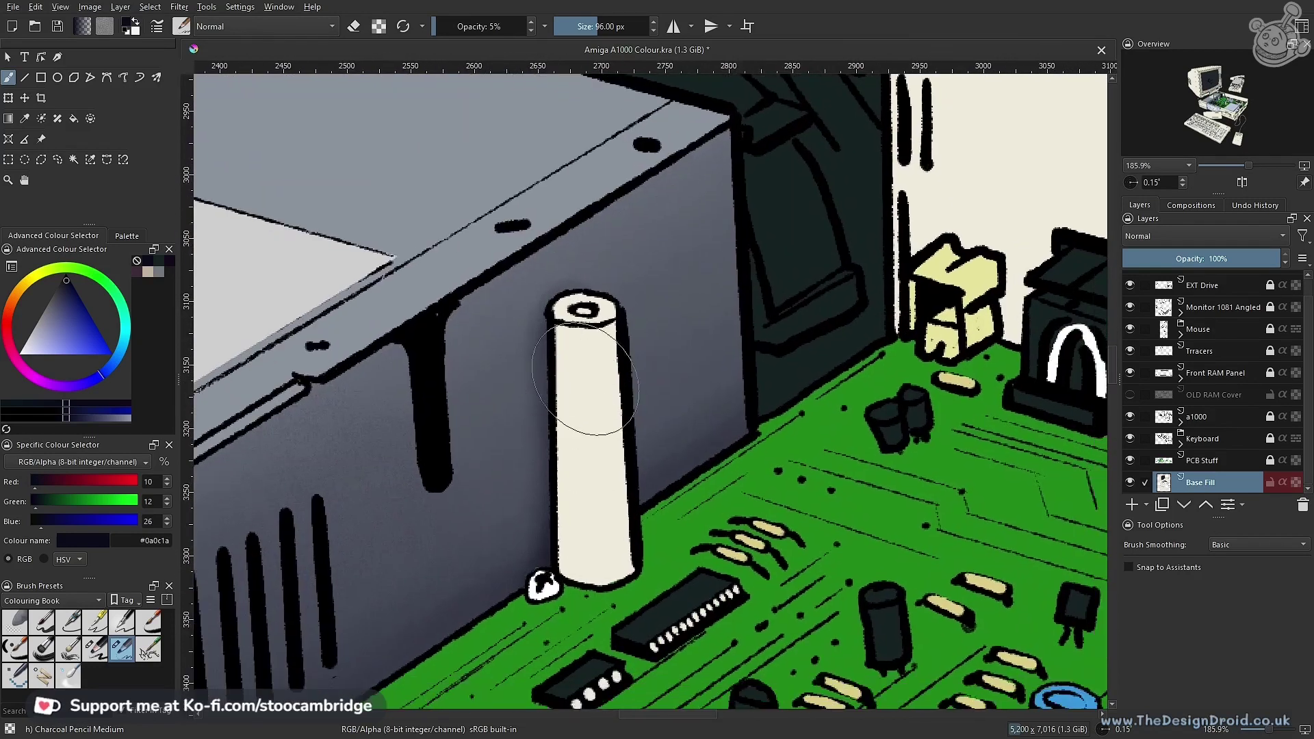
key("e")
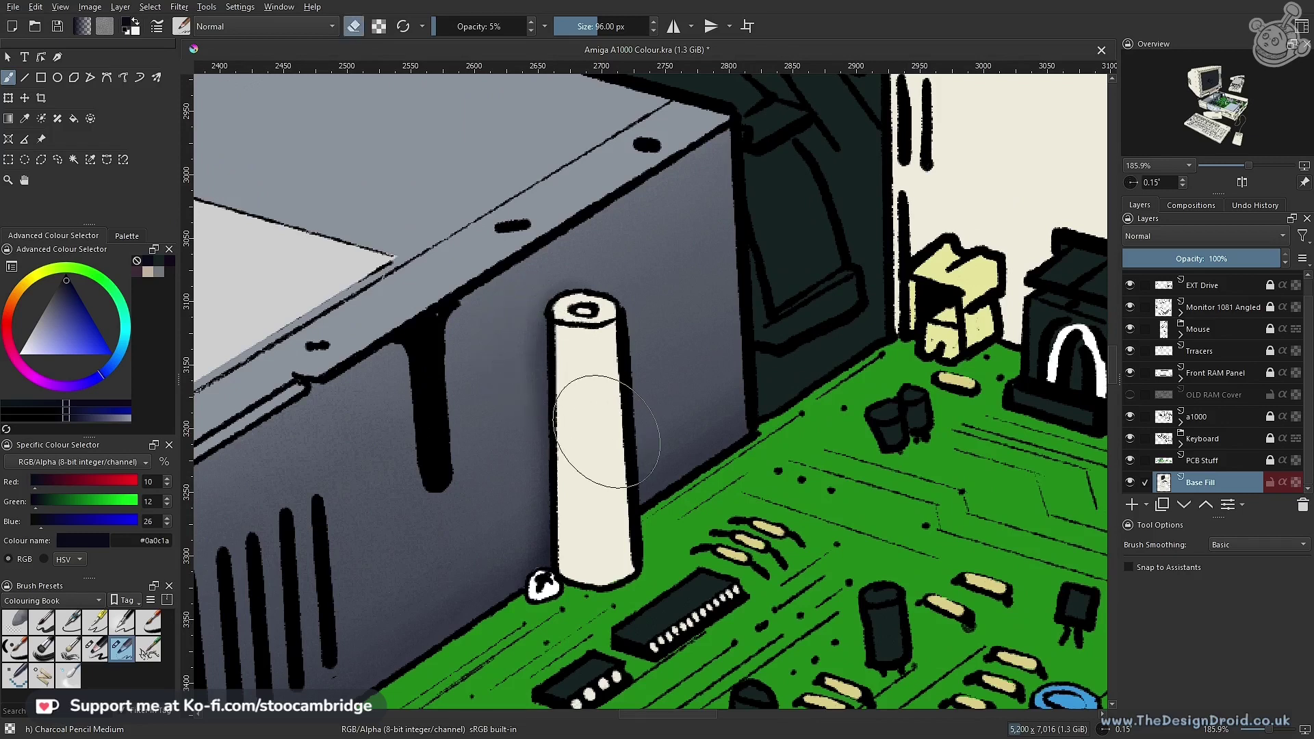
left_click_drag(618, 441, 597, 385)
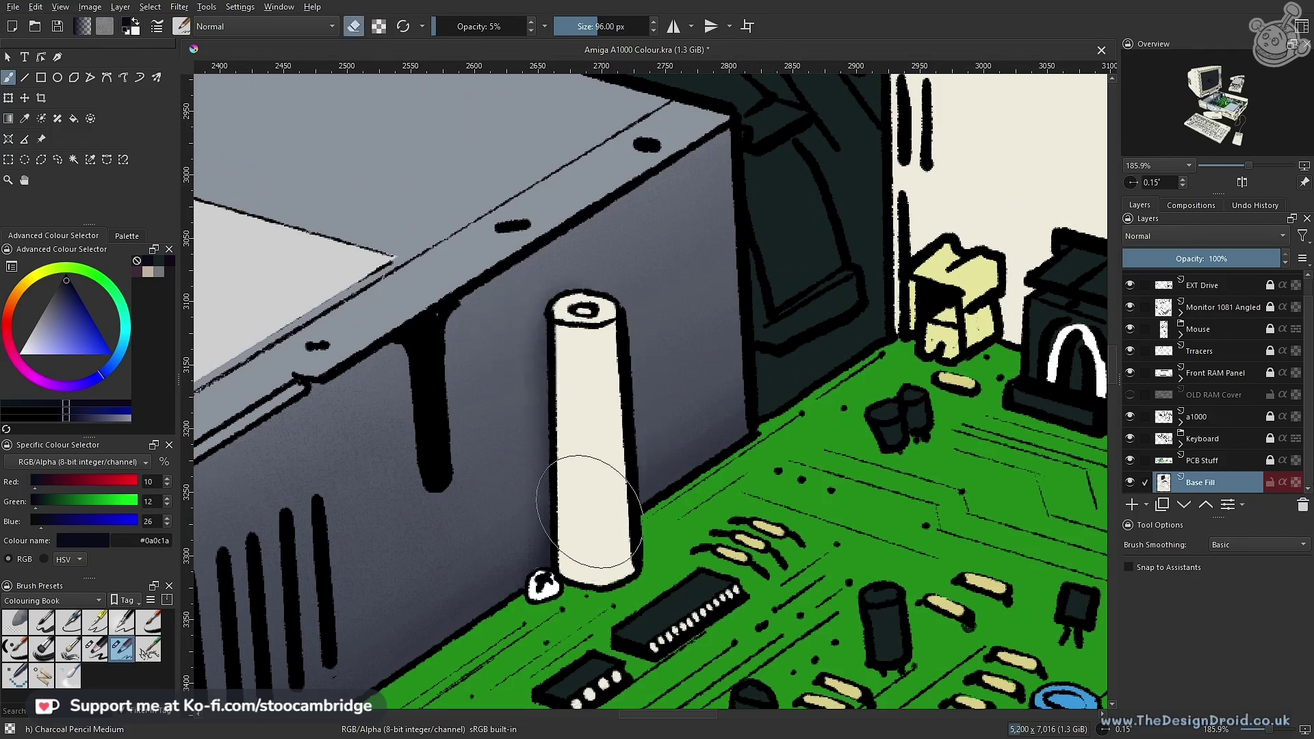
key("e")
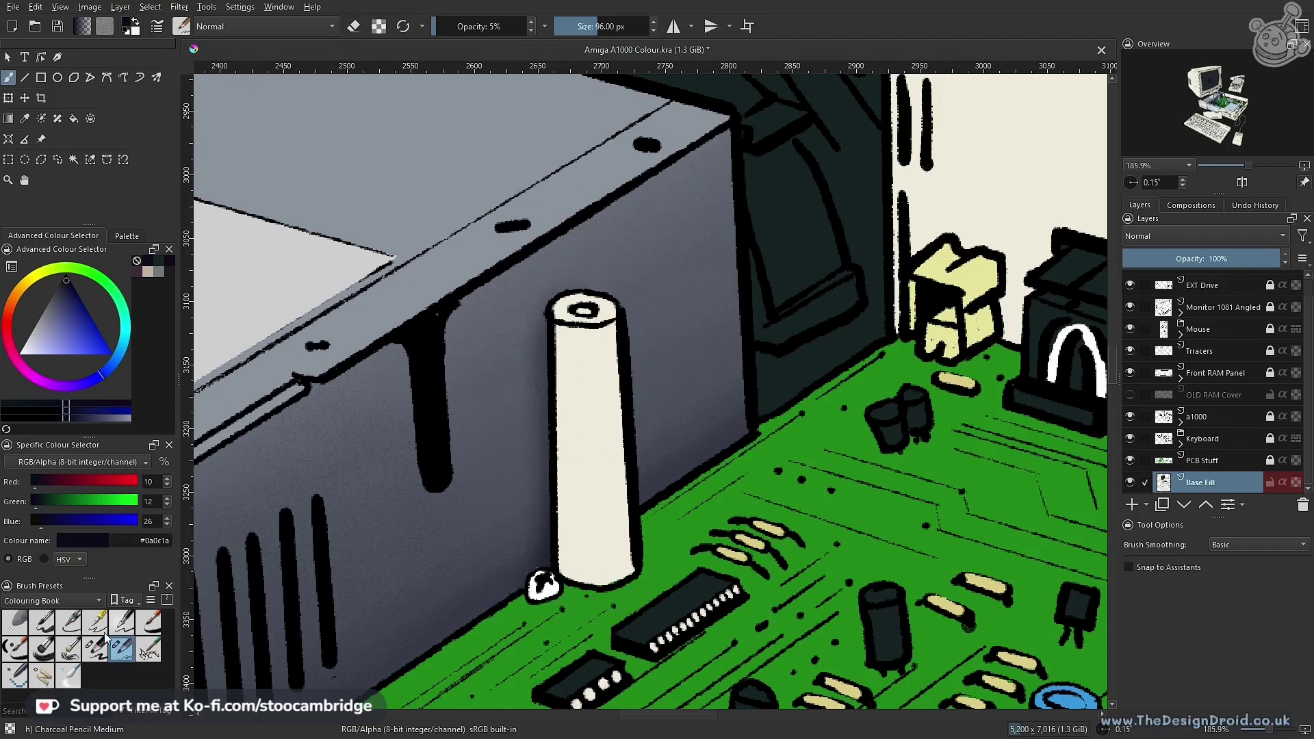
Reduce the charcoal pencil to 14.83 px and shade along the shadowed edge of the white post at 5% opacity
scroll(584, 475, "up", 2)
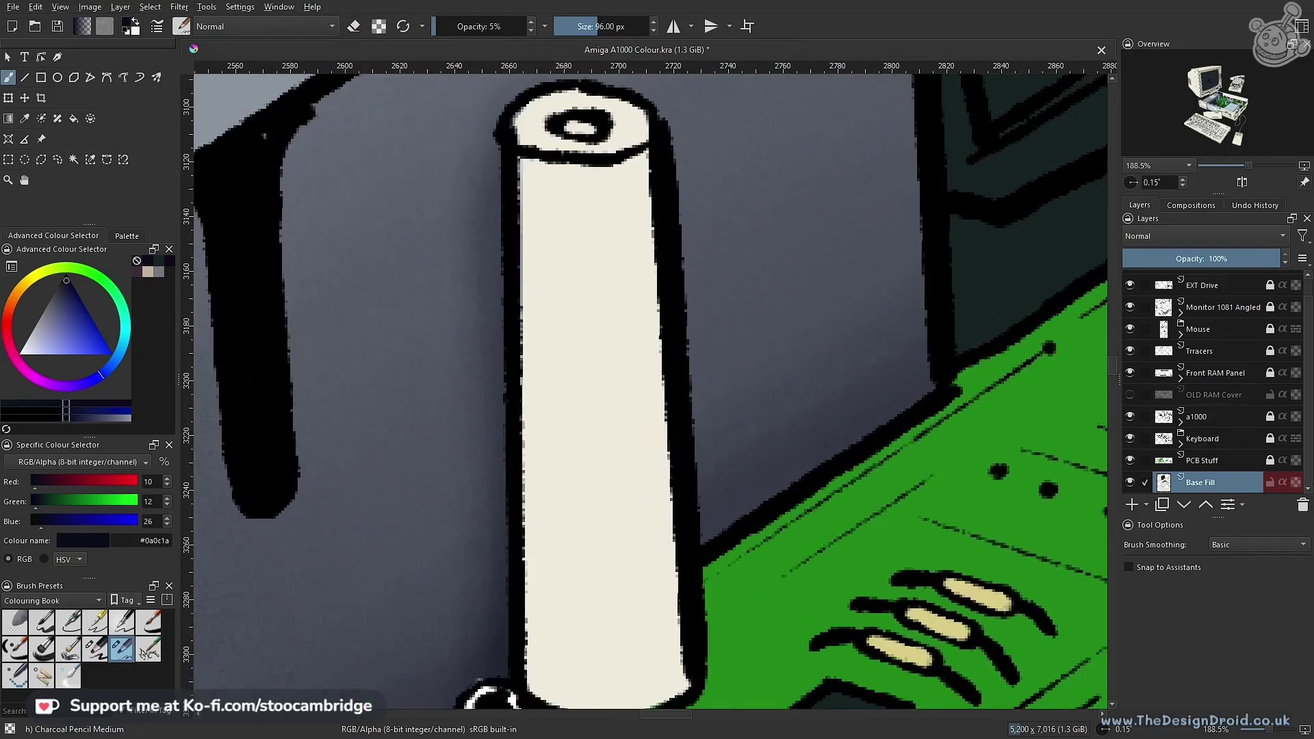
key("bracketleft")
key("bracketleft")
key("bracketleft")
key("bracketleft")
key("bracketleft")
key("bracketleft")
key("bracketleft")
key("bracketleft")
key("bracketleft")
key("bracketleft")
key("bracketleft")
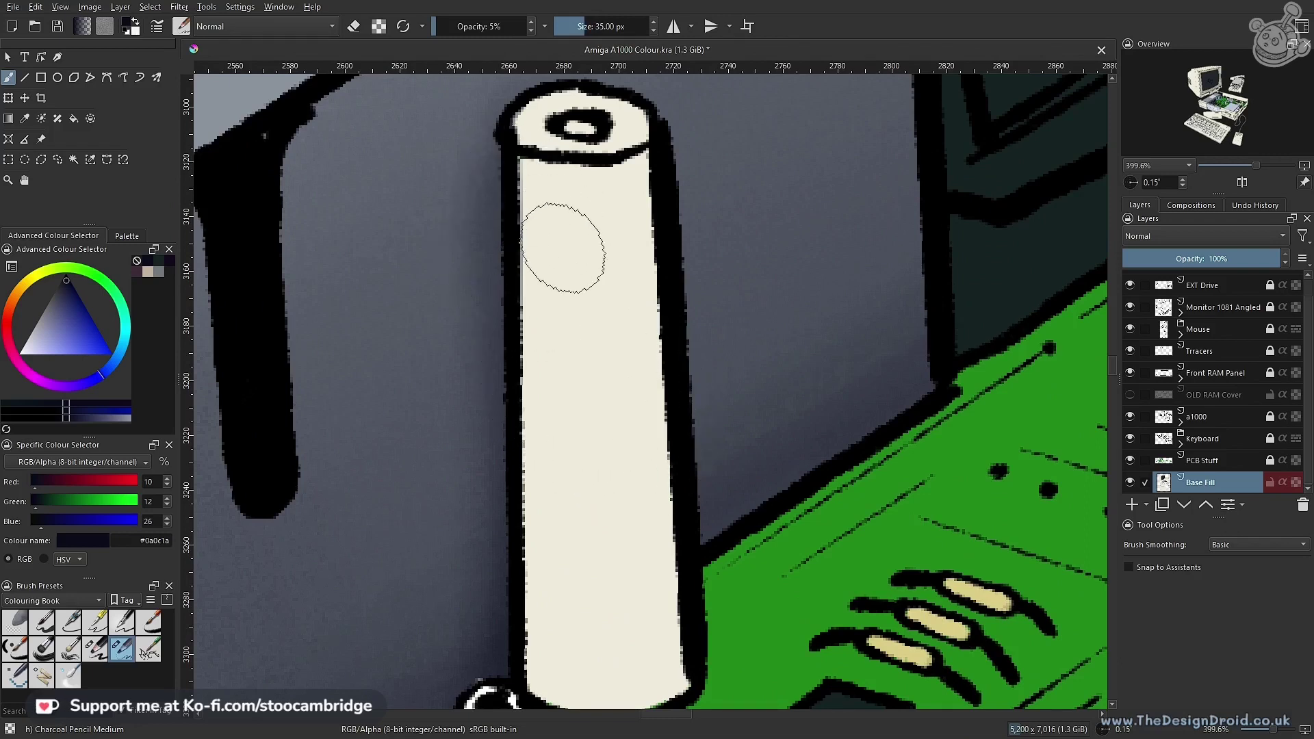
key("bracketleft")
key("bracketleft")
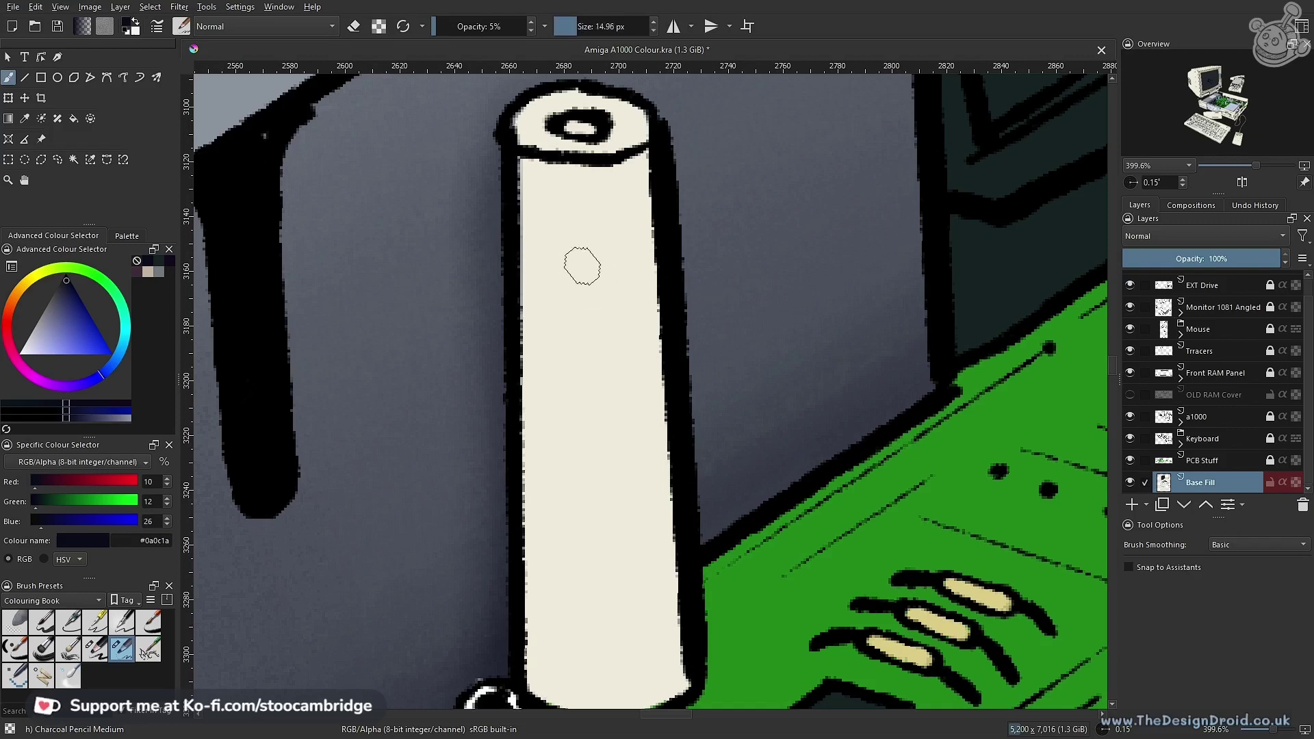
key("bracketleft")
left_click_drag(526, 236, 504, 275)
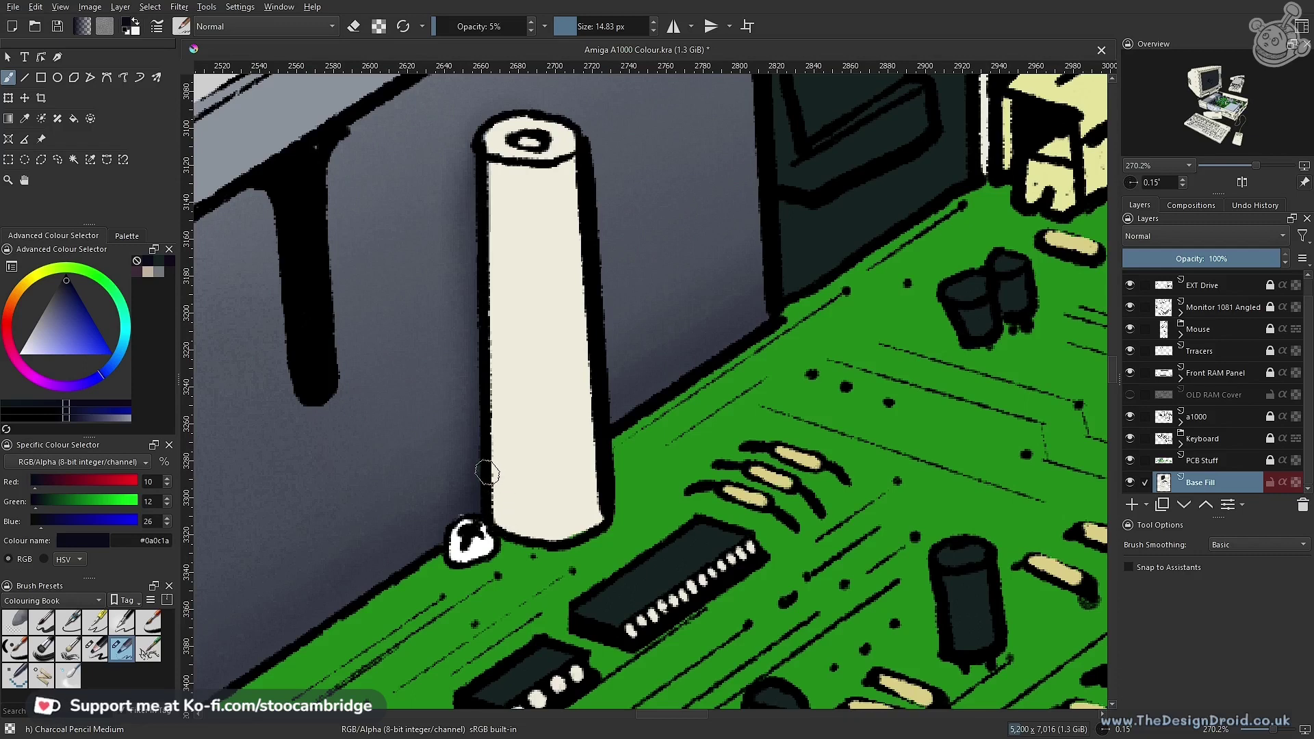
left_click_drag(484, 371, 502, 430)
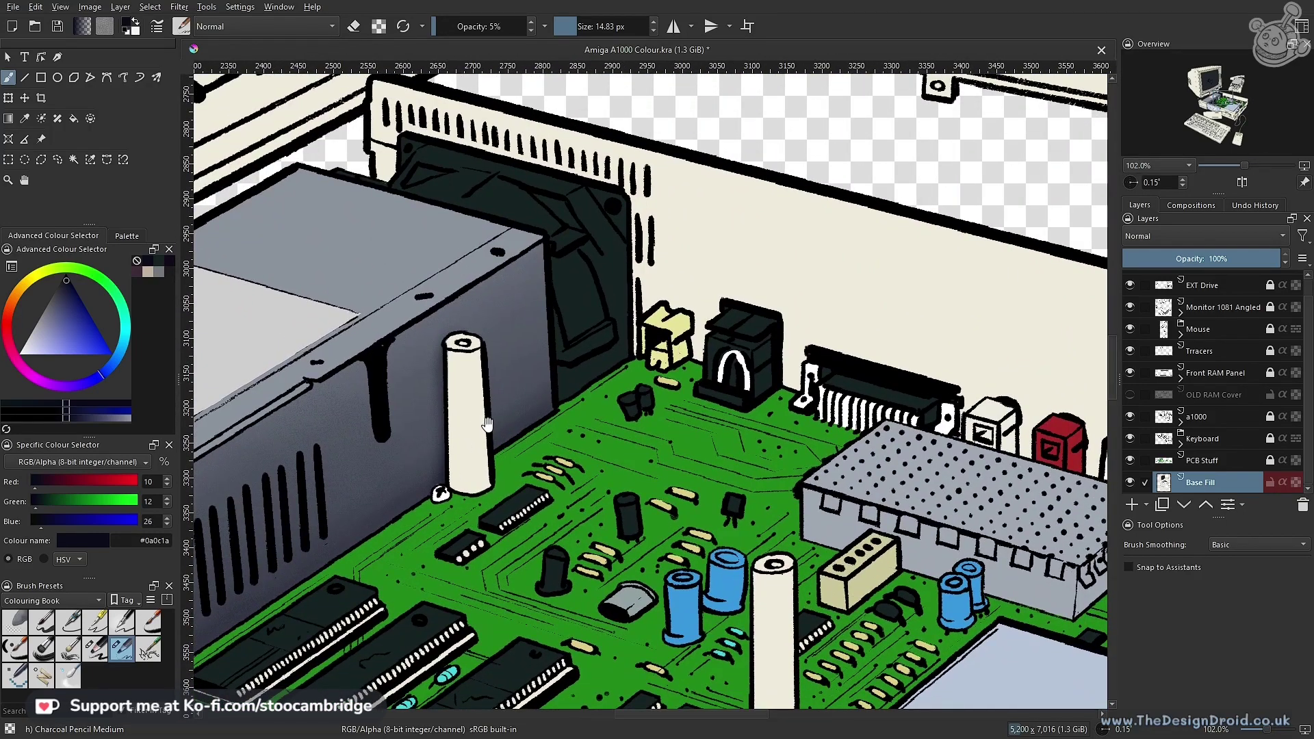
Examine the shading along the white post and its base, both up close and against the surrounding circuit board and power supply
scroll(477, 435, "up", 3)
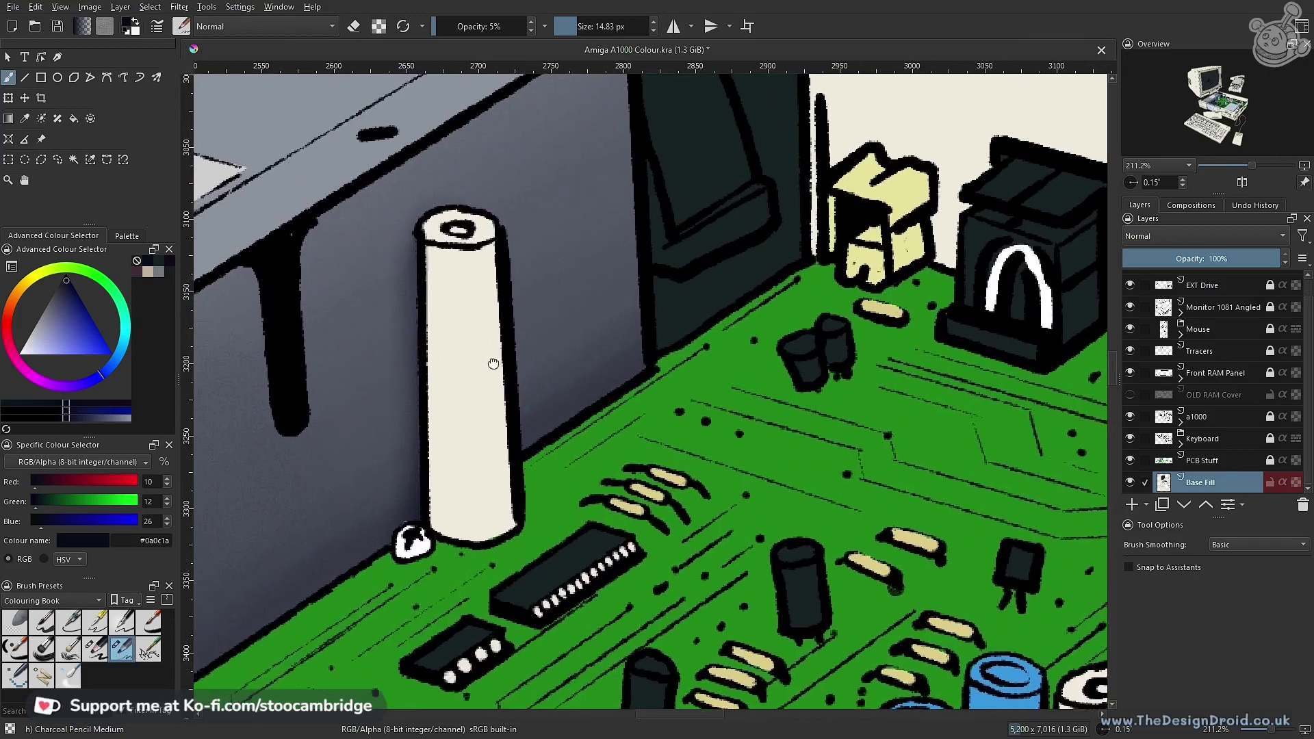
left_click_drag(479, 361, 545, 373)
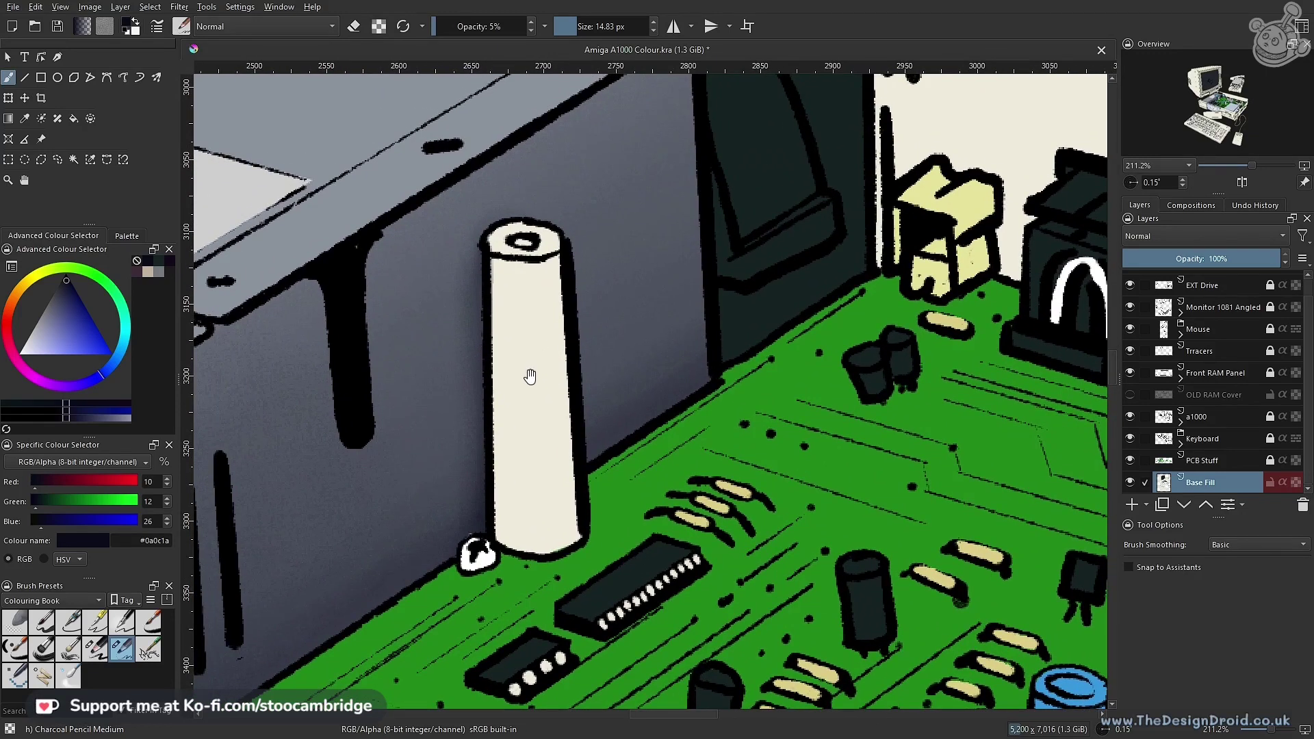
left_click_drag(511, 379, 536, 357)
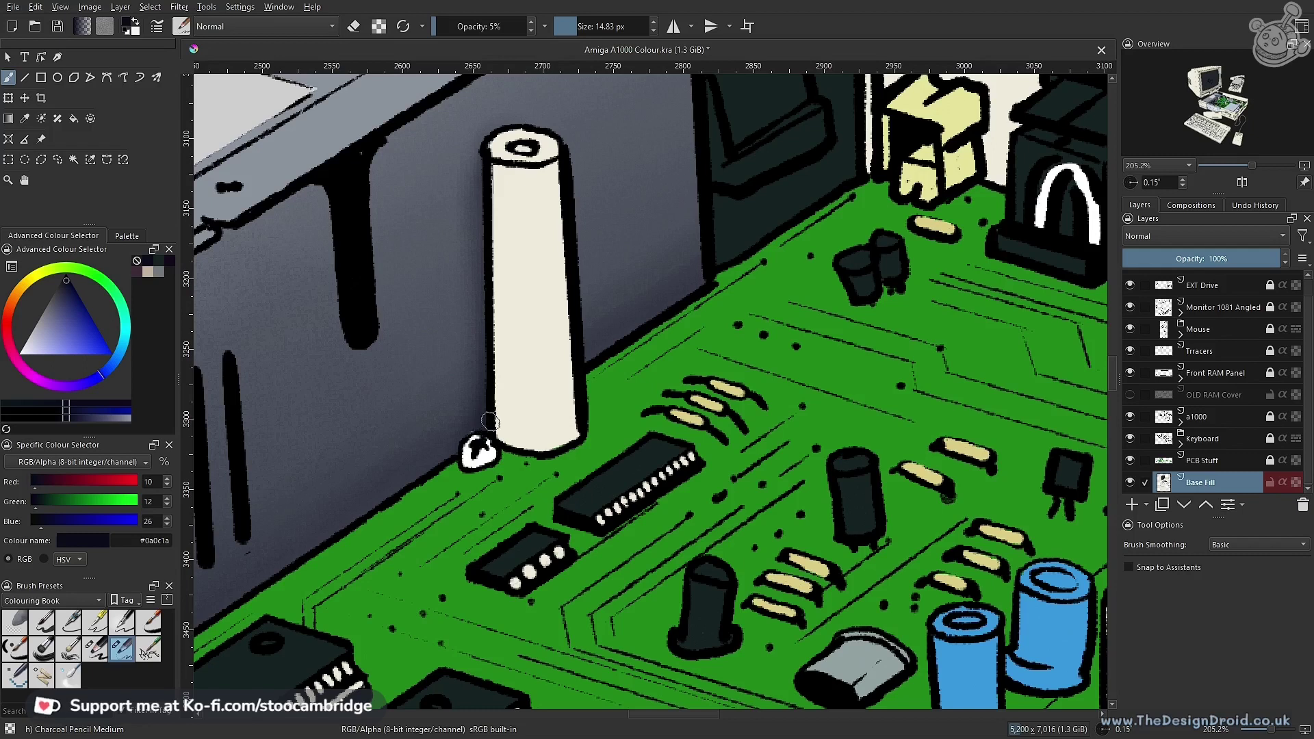
scroll(497, 366, "down", 5)
left_click_drag(530, 335, 548, 414)
scroll(547, 414, "up", 6)
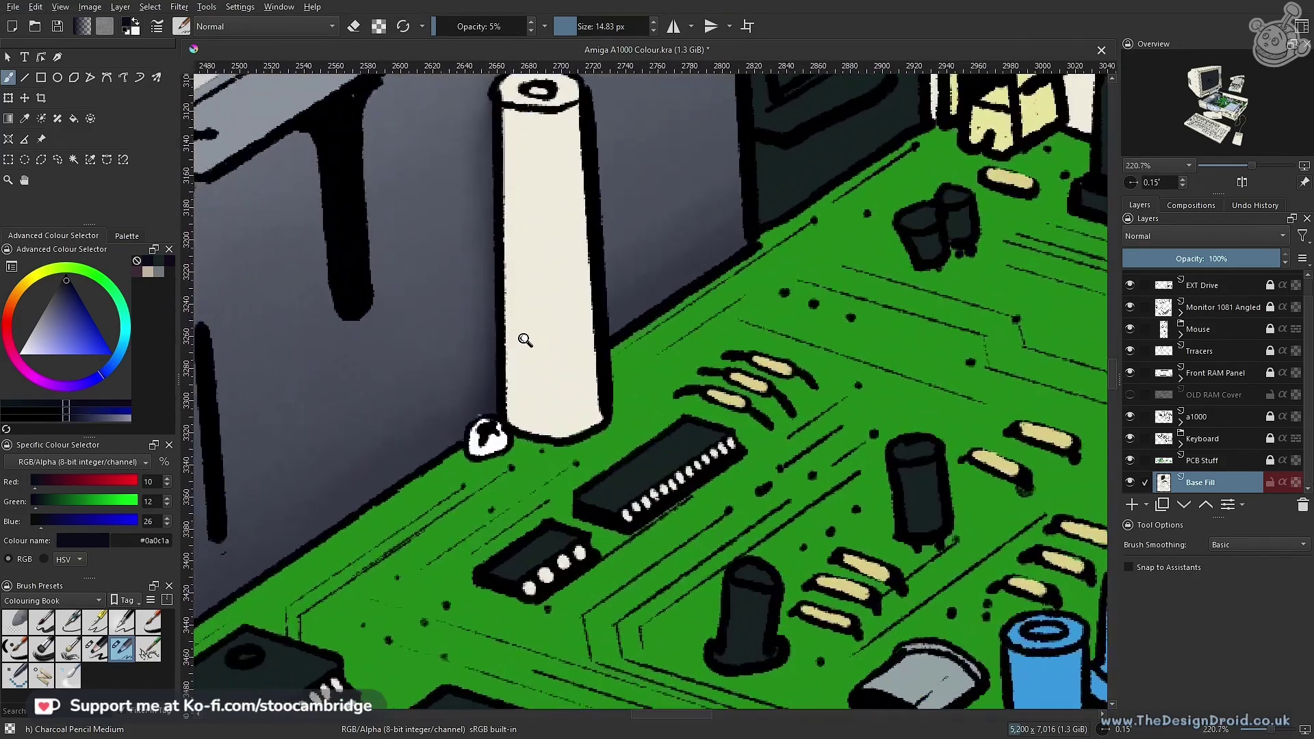
left_click_drag(530, 329, 567, 469)
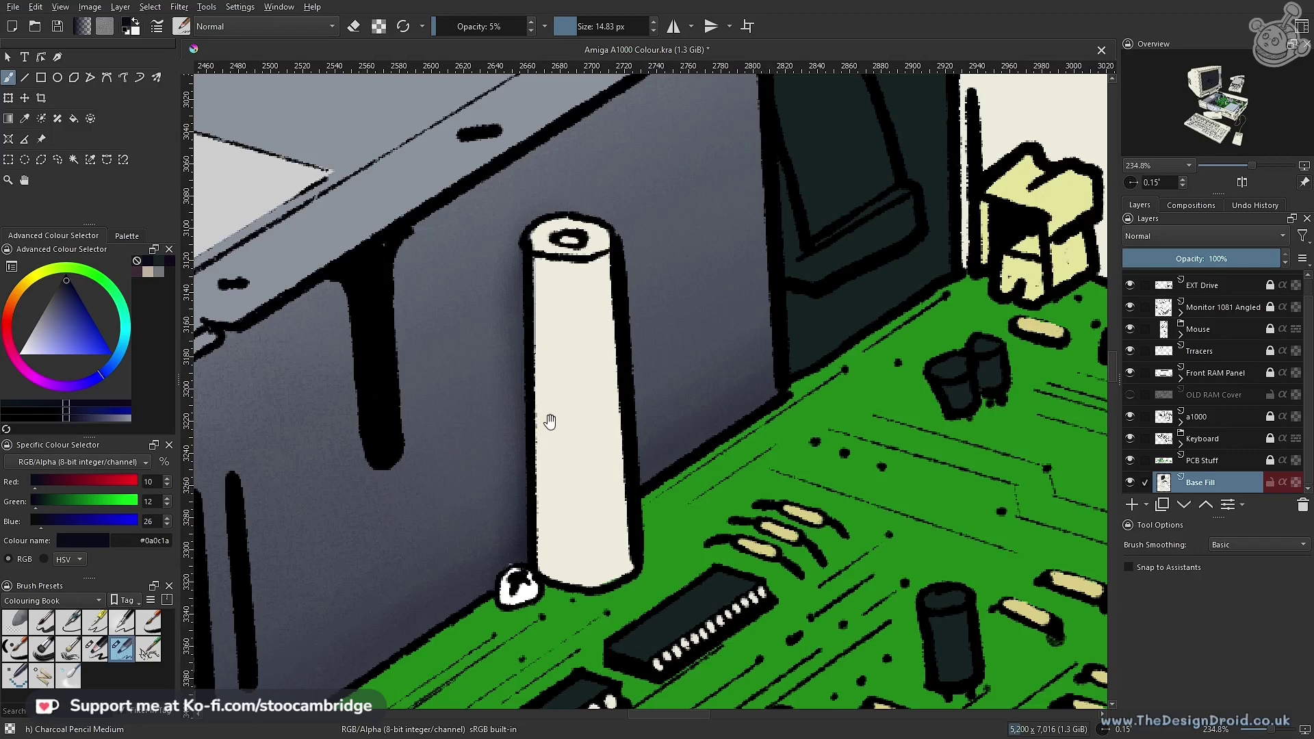
scroll(558, 424, "down", 2)
left_click_drag(564, 357, 584, 427)
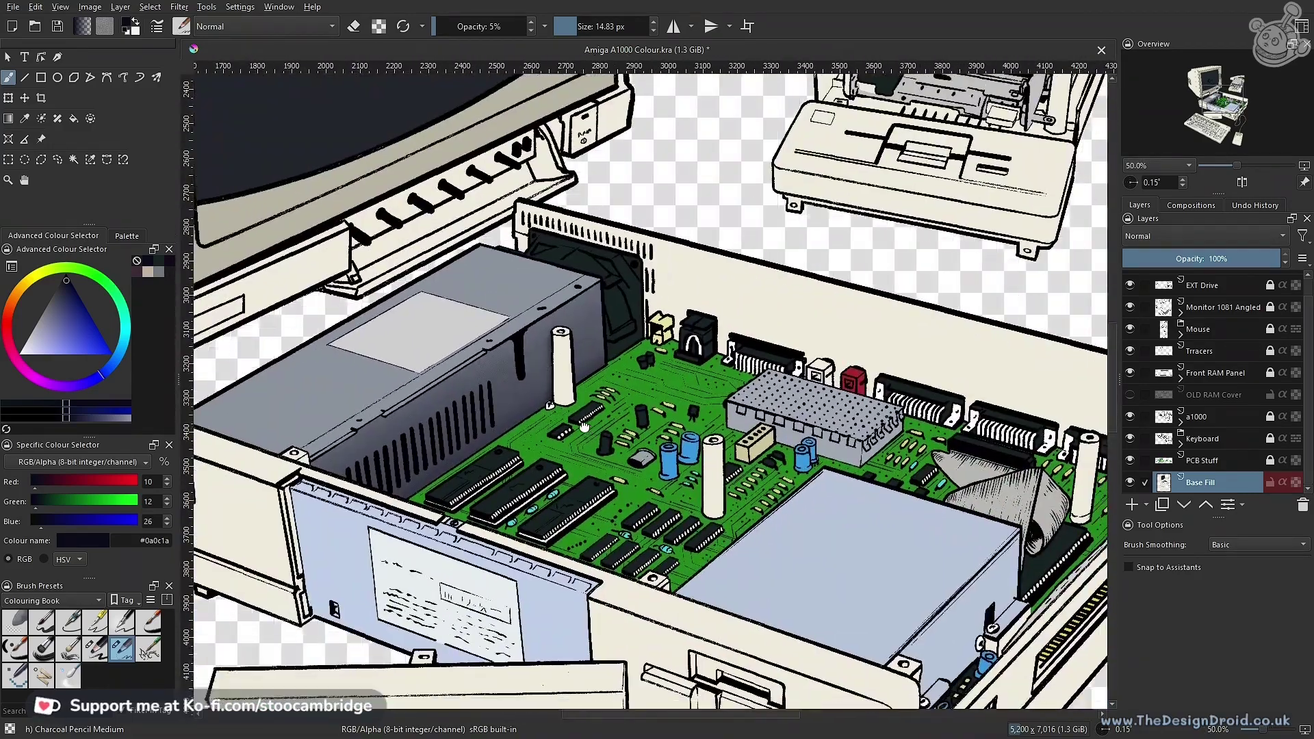
scroll(567, 368, "up", 2)
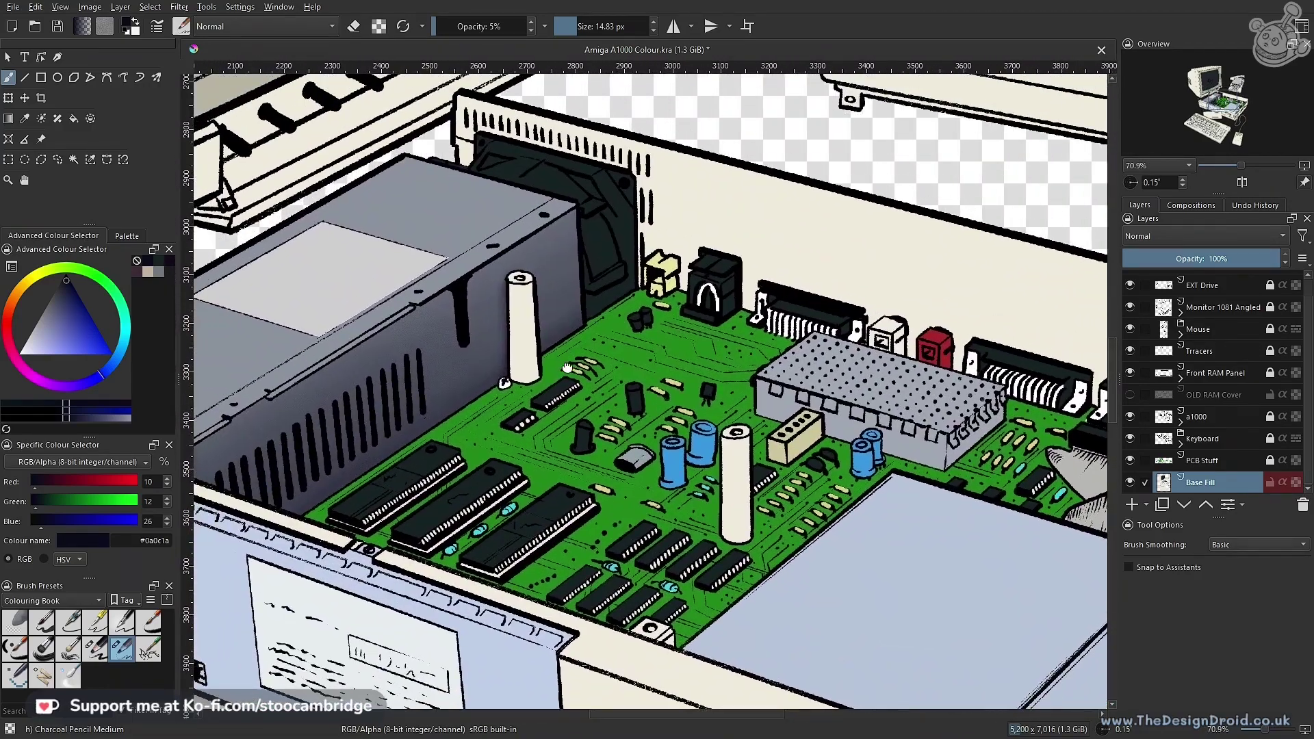
scroll(501, 416, "up", 1)
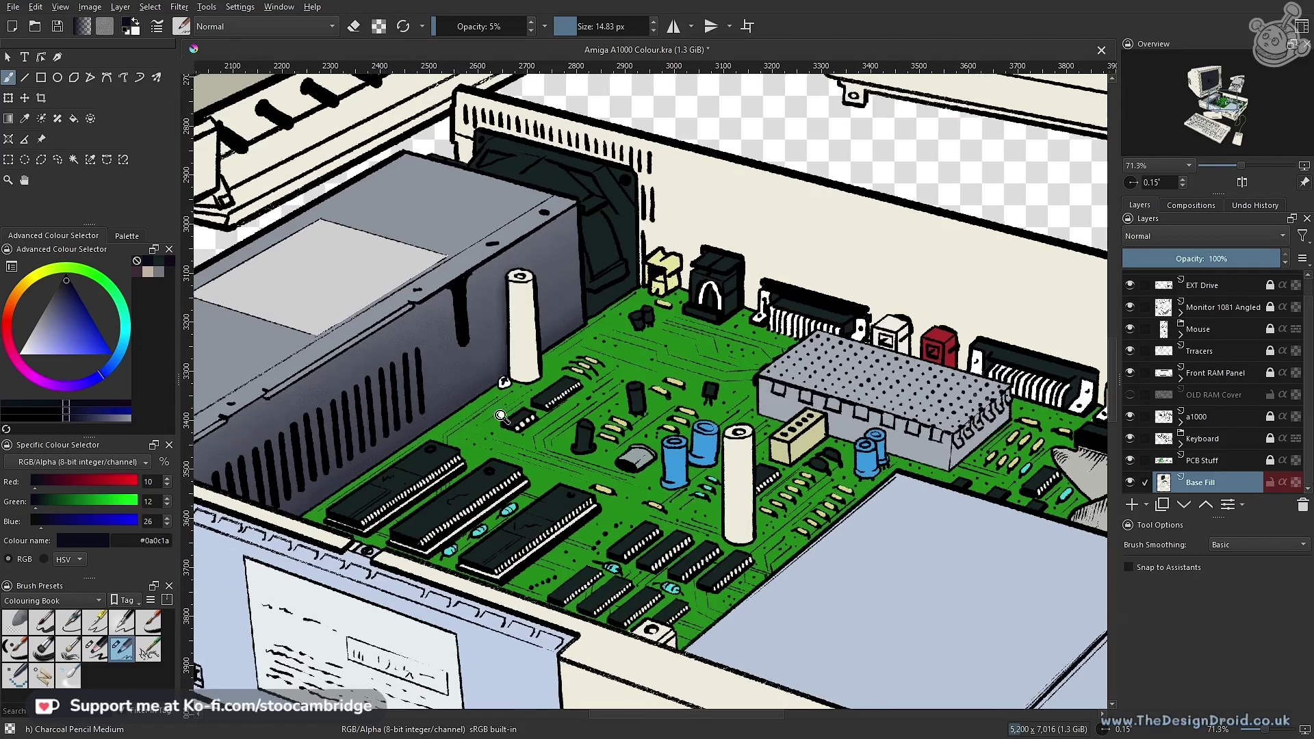
Add a faint 14.83 px charcoal stroke at the edge of the small white fitting beside the post's base
scroll(501, 416, "up", 6)
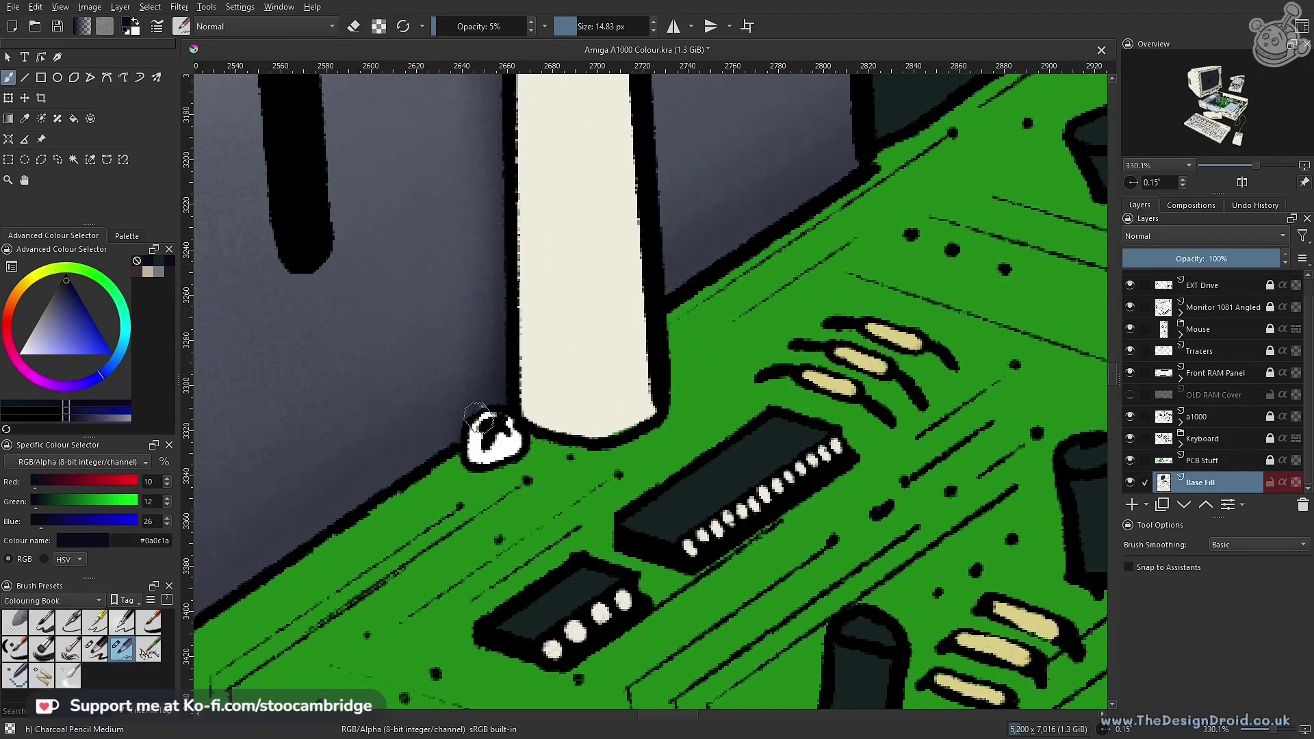
left_click_drag(477, 412, 483, 420)
mouse_move(552, 317)
left_mouse_down()
mouse_move(542, 457)
mouse_move(583, 326)
left_mouse_up()
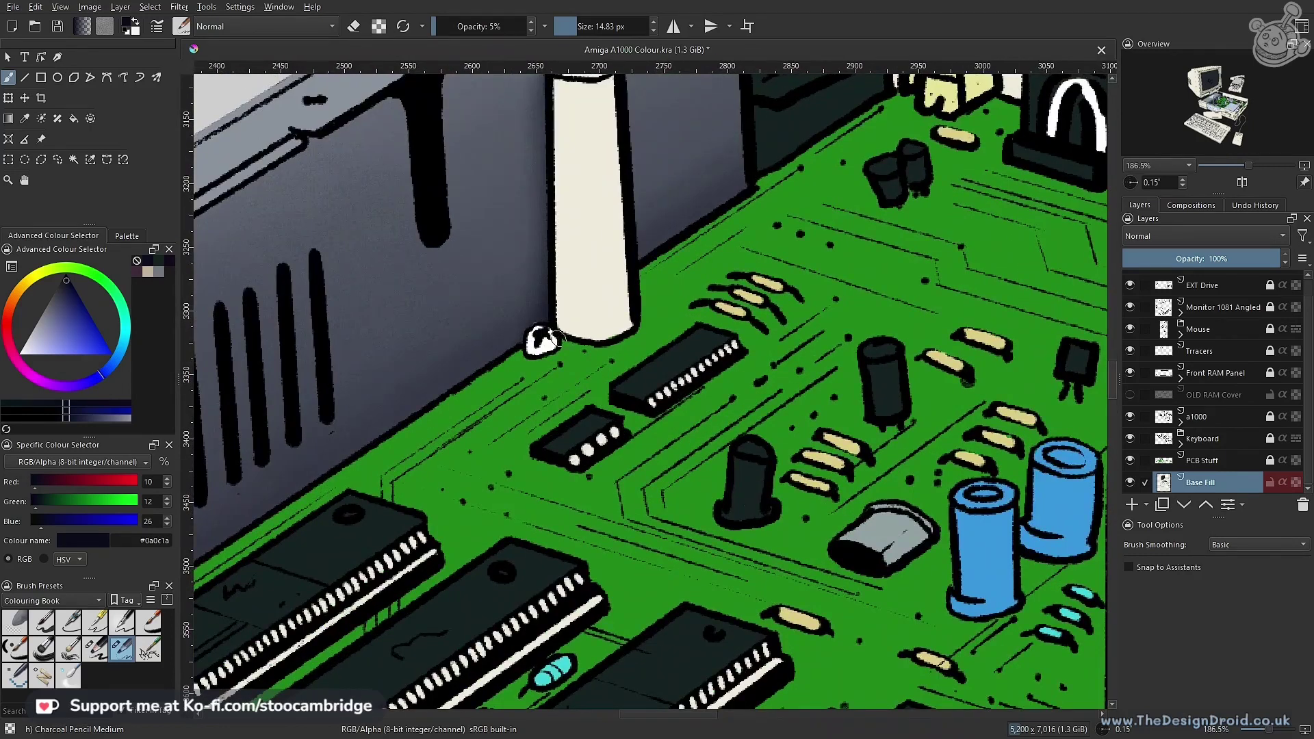
left_click_drag(560, 295, 555, 402)
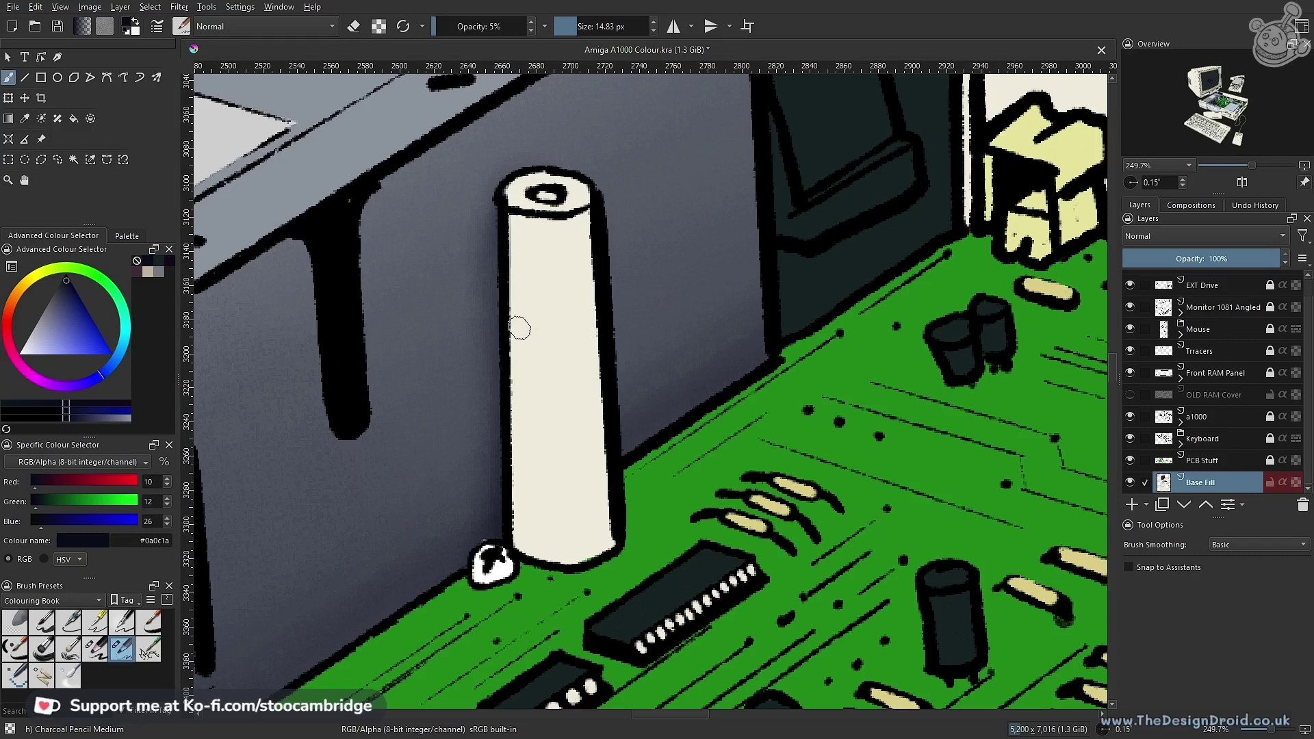
Review the shaded power supply and white post within the whole computer case
left_click_drag(548, 291, 532, 387)
left_click_drag(536, 342, 625, 404)
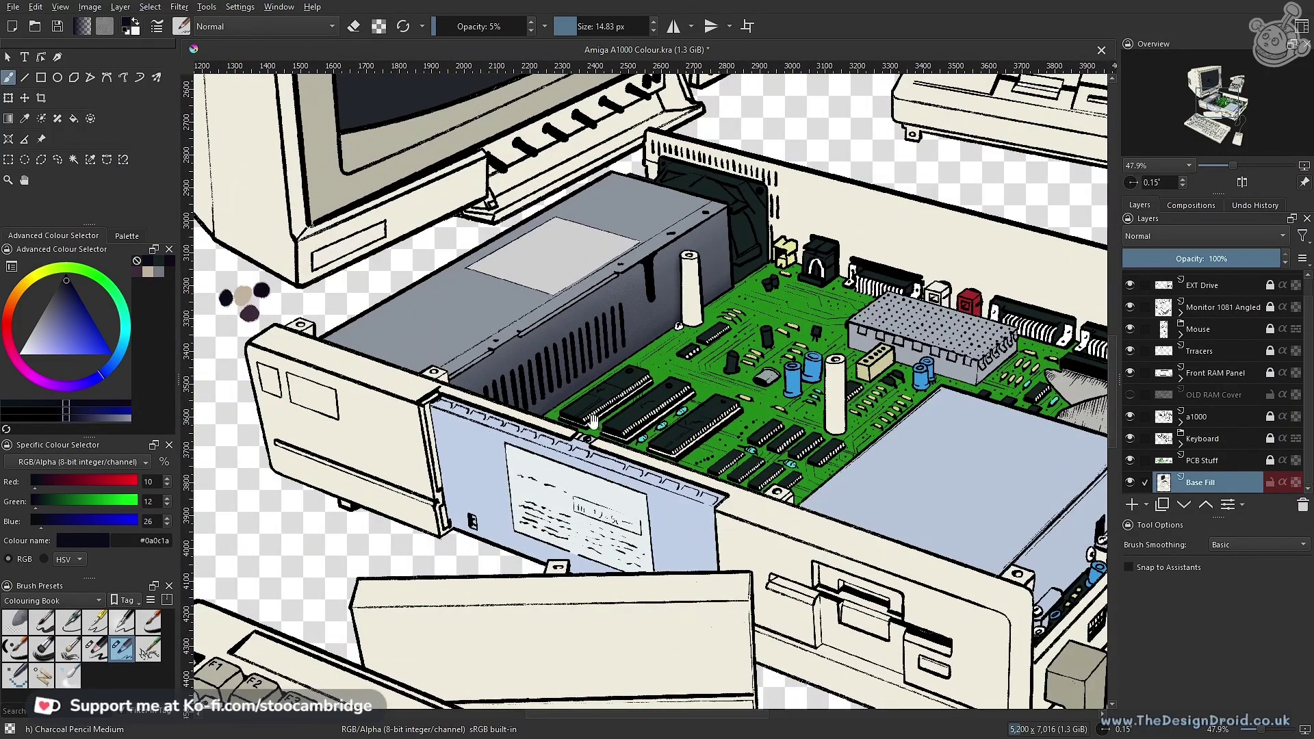
left_click_drag(669, 350, 499, 475)
left_click_drag(457, 453, 686, 394)
left_click_drag(726, 342, 549, 414)
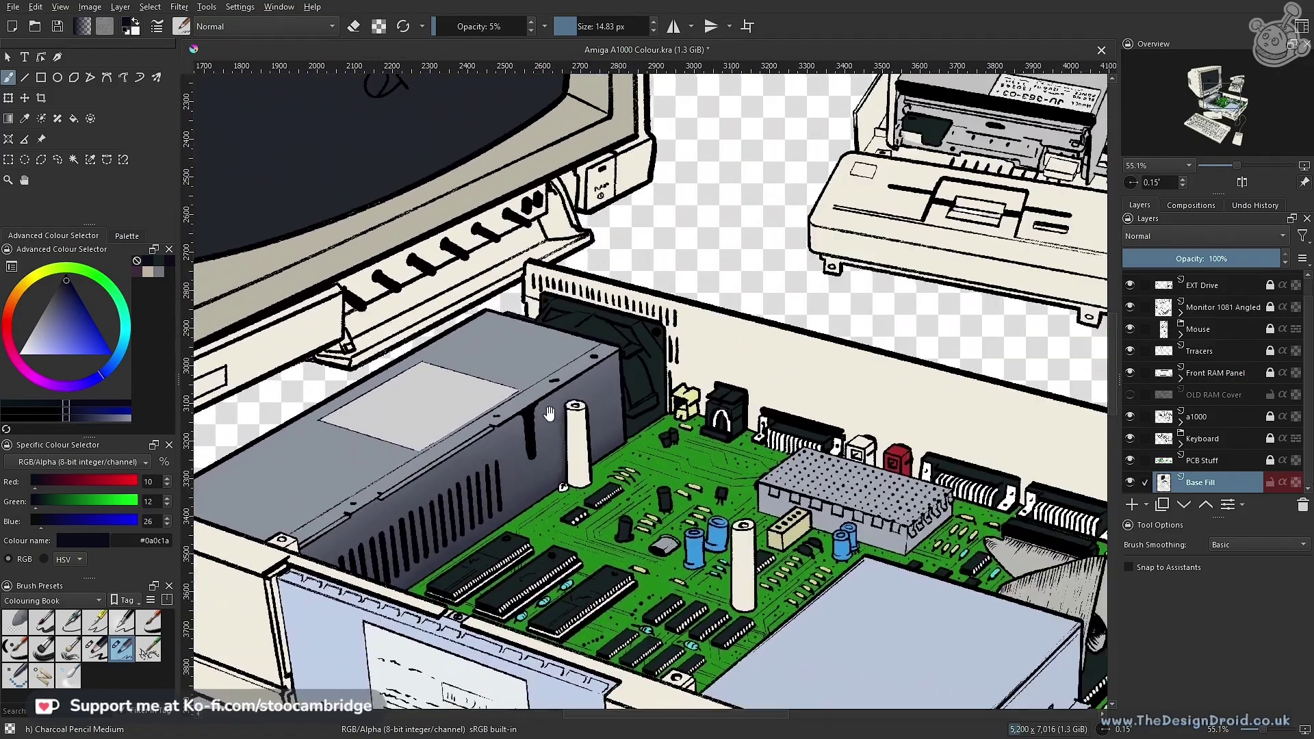
left_click_drag(432, 397, 604, 377)
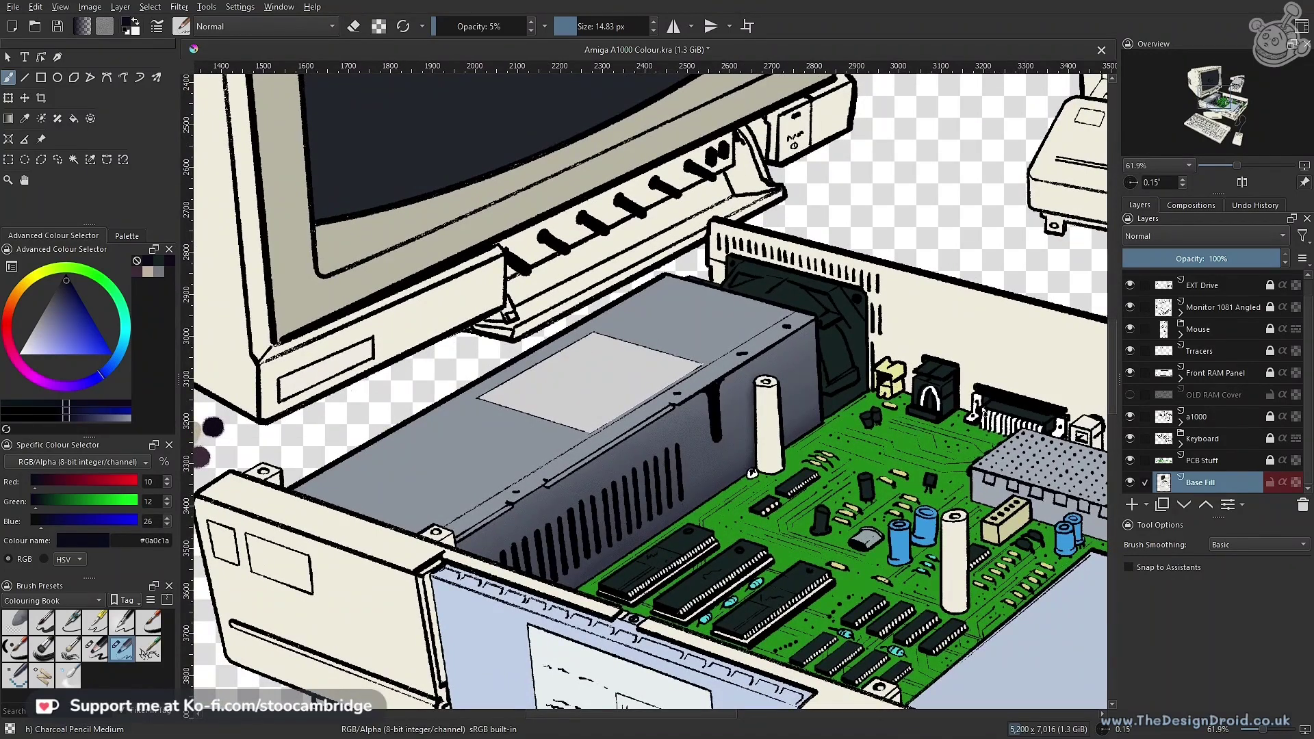
Add a new paint layer directly above Base Fill and name it Shade
left_click(1131, 483)
left_click(1131, 484)
left_click(1131, 504)
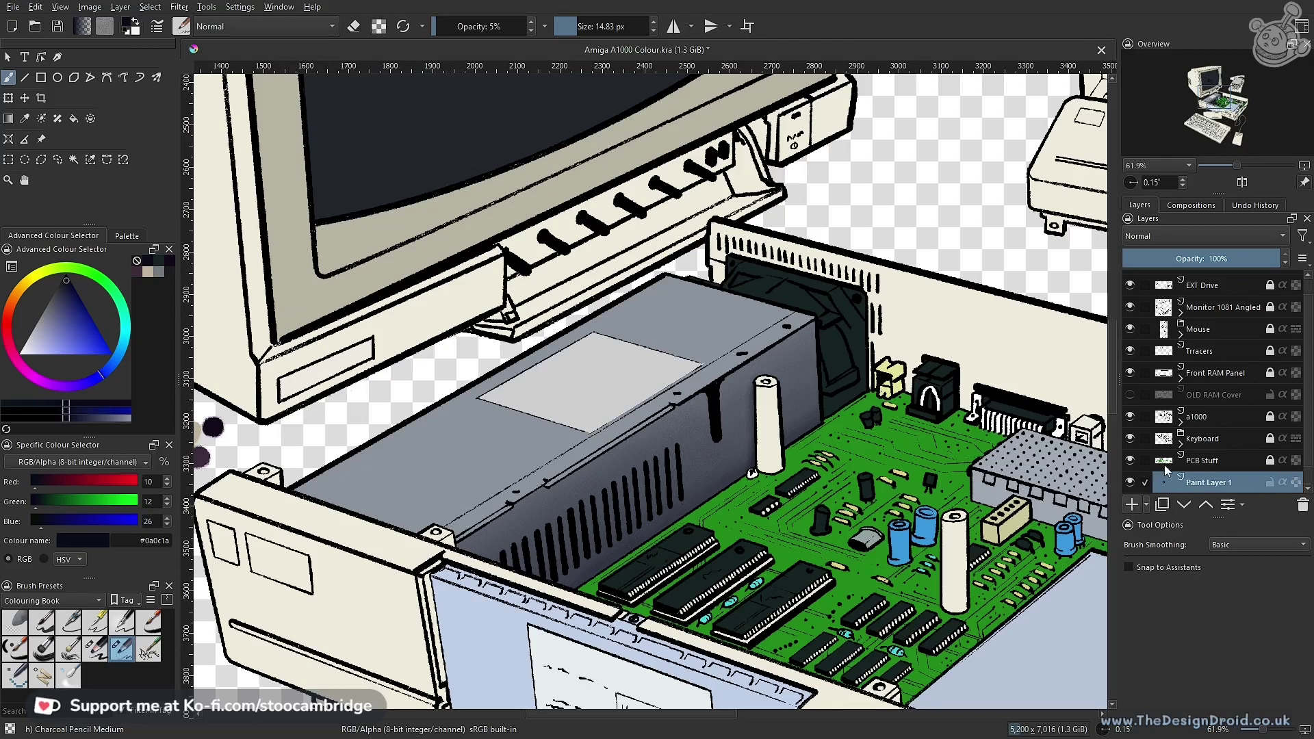
double_click(1201, 483)
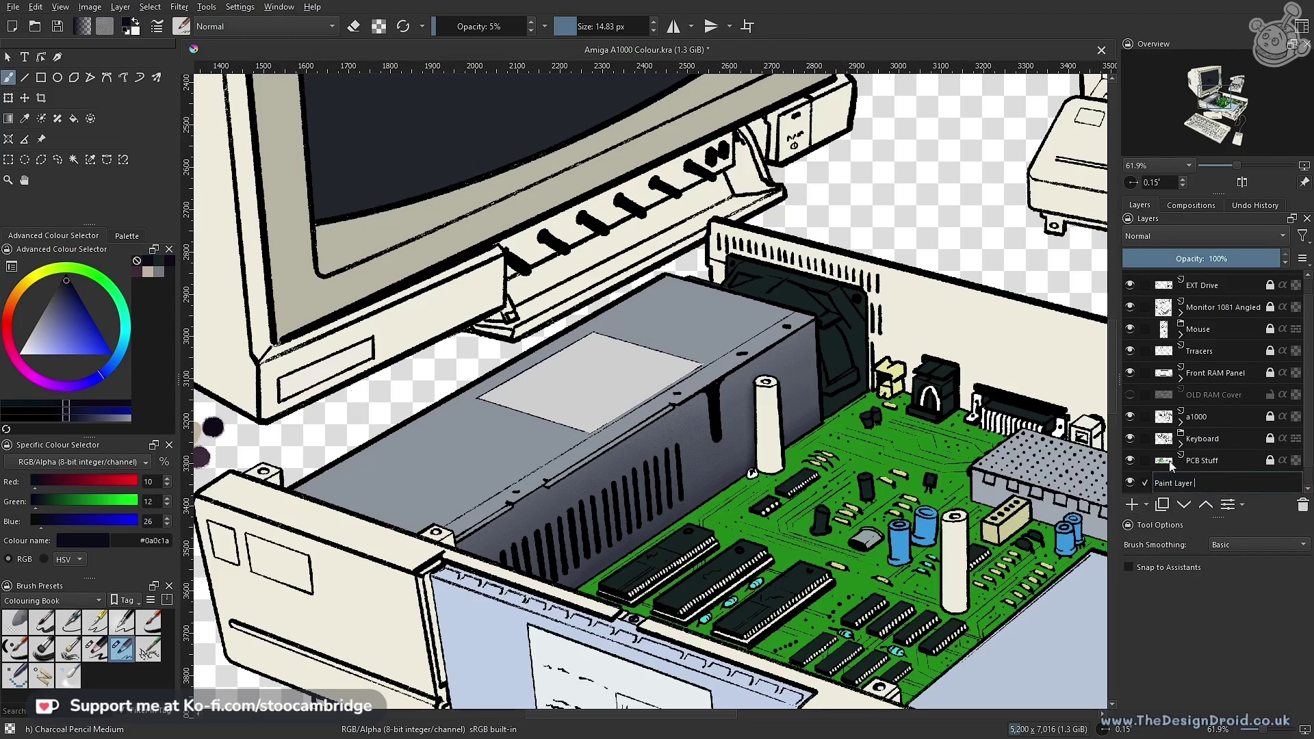
type("Shga")
key("BackSpace")
key("BackSpace")
key("Return")
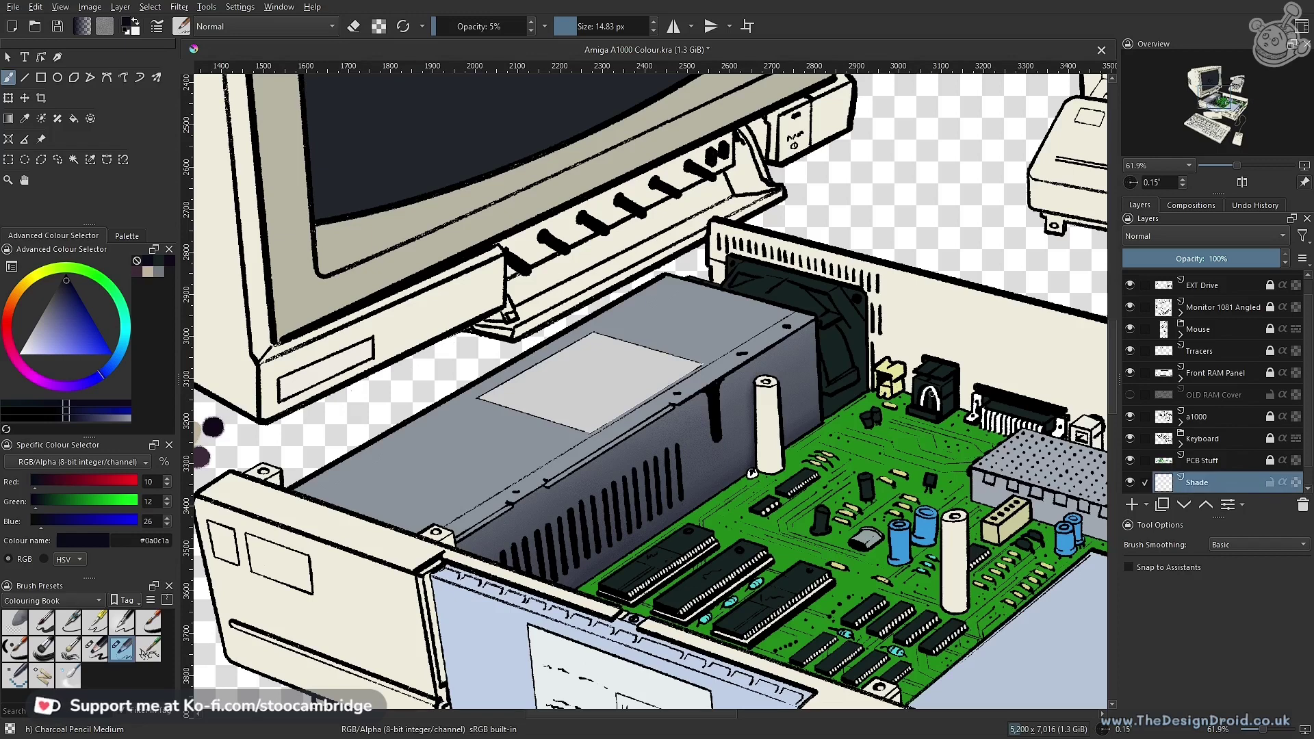
Check the Shade layer's place above Base Fill in the layer stack, toggling its visibility off and on
scroll(611, 414, "down", 2)
scroll(687, 438, "up", 2)
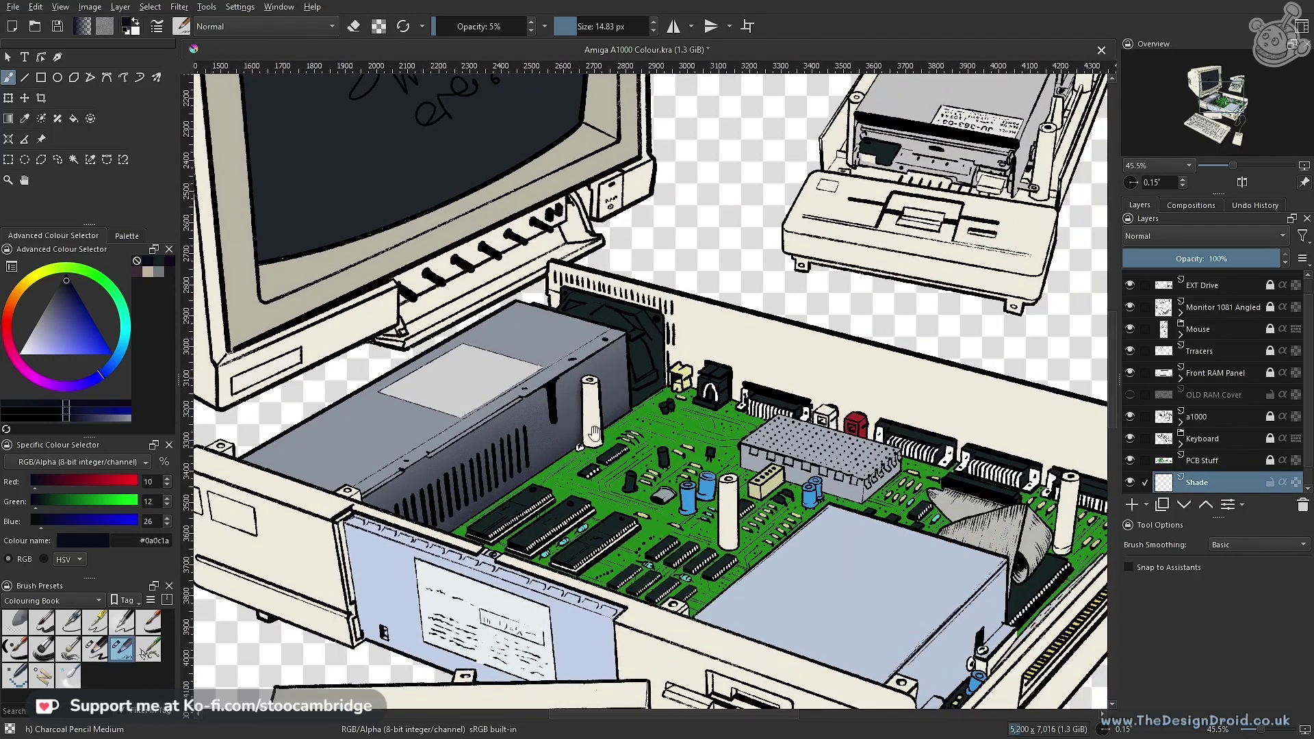
scroll(578, 451, "up", 2)
left_click_drag(614, 369, 675, 337)
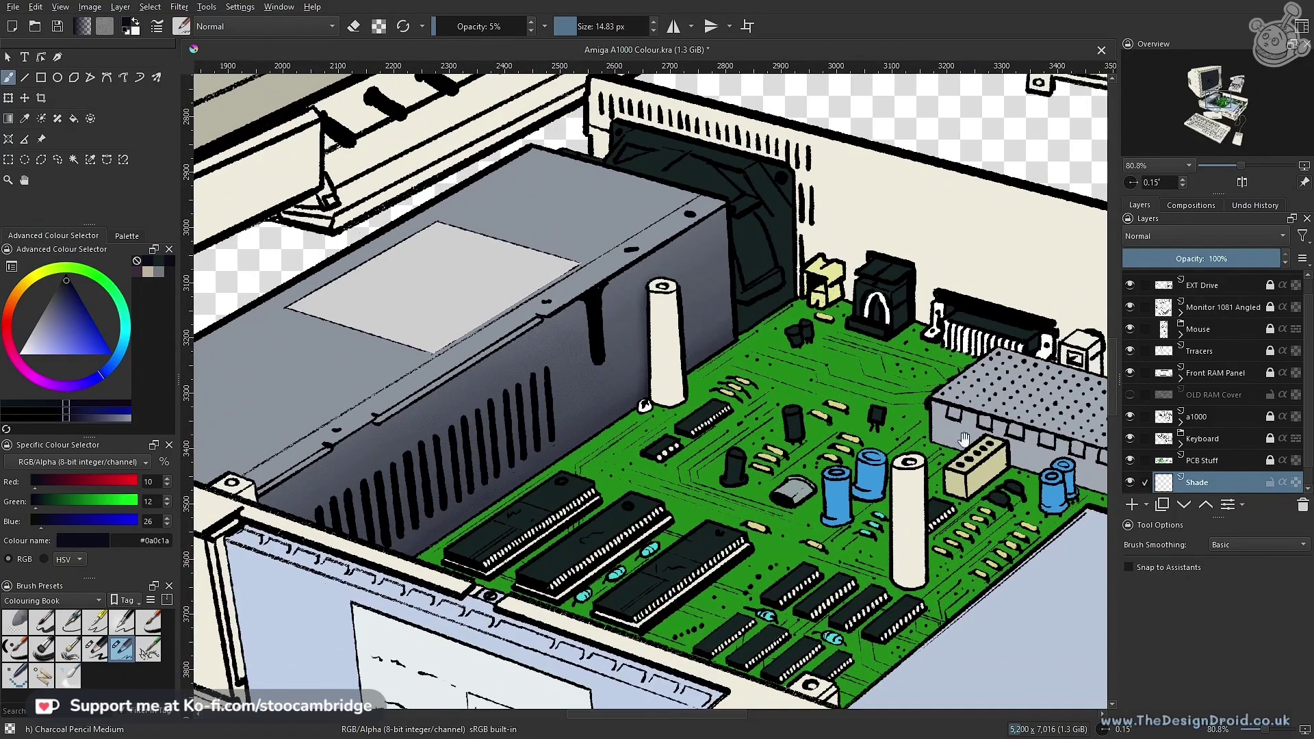
scroll(1203, 472, "down", 1)
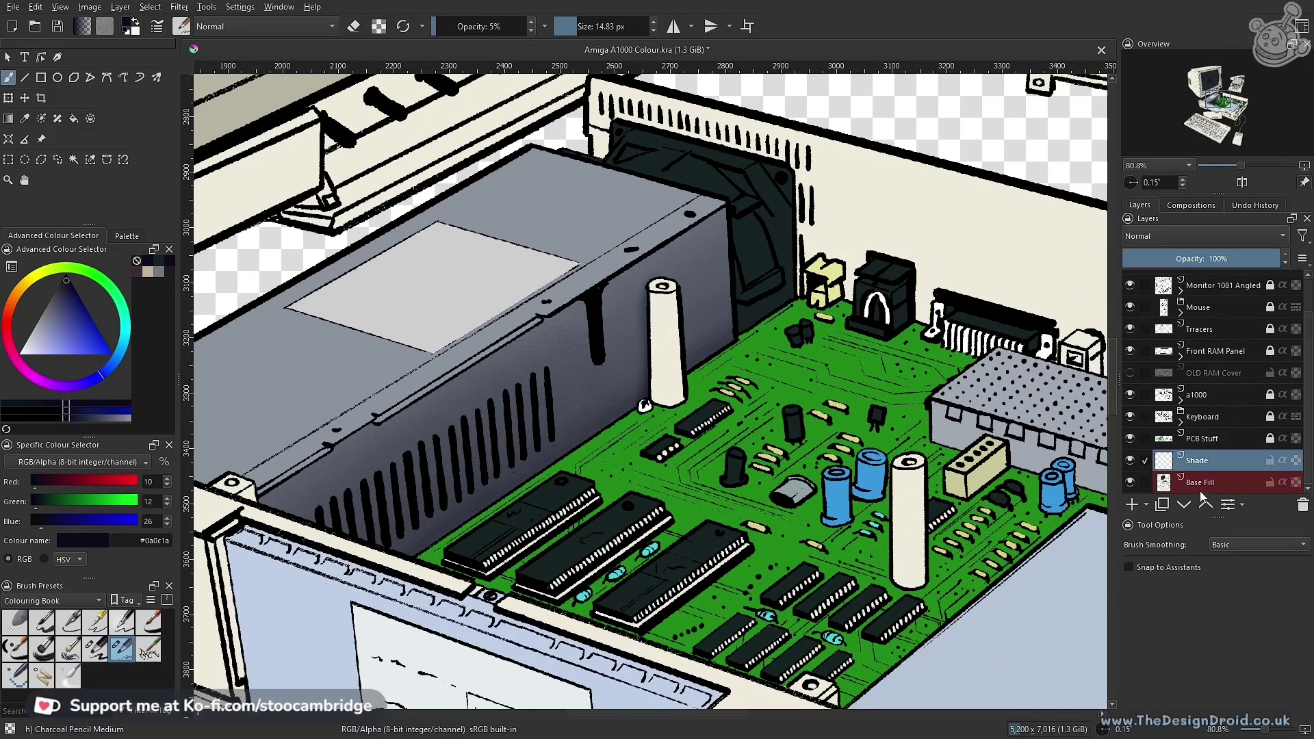
left_click(1133, 462)
left_click(1130, 462)
Examine the power supply's side face, vent slots and white post at several magnifications to judge the shading
scroll(643, 406, "up", 3)
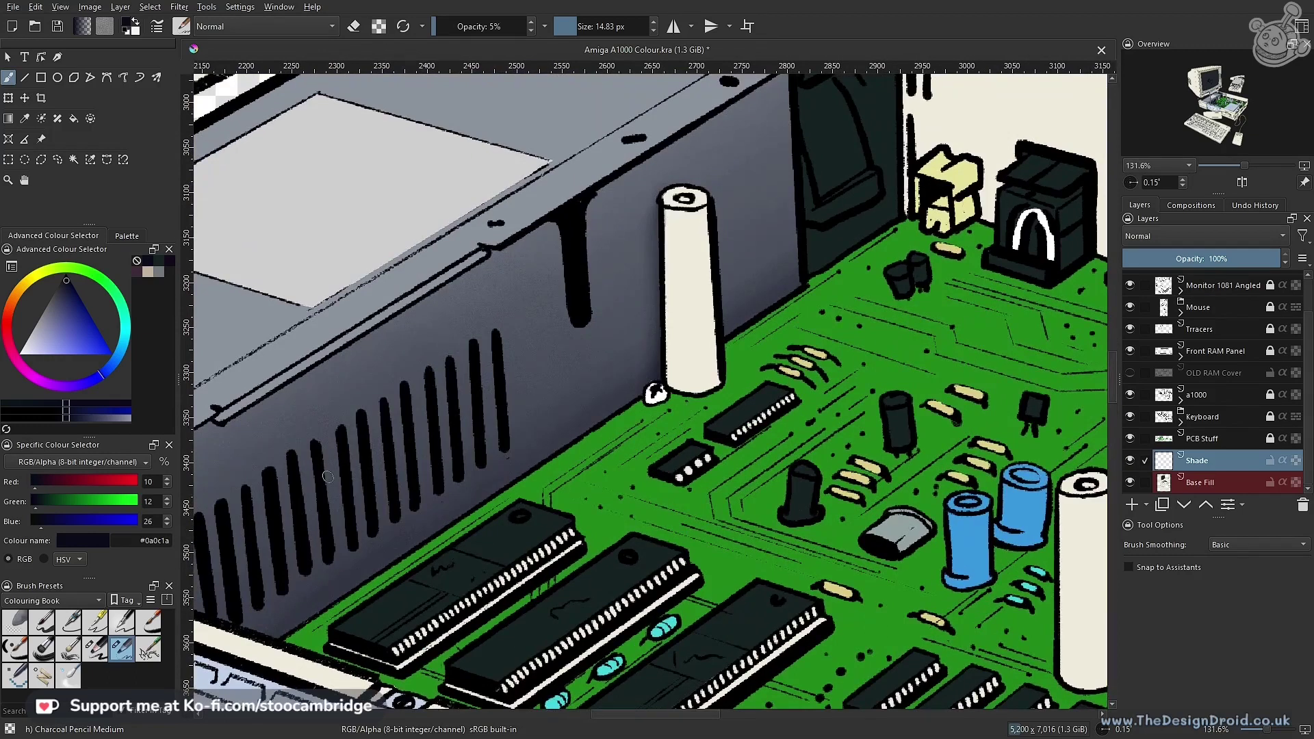
scroll(707, 344, "up", 4)
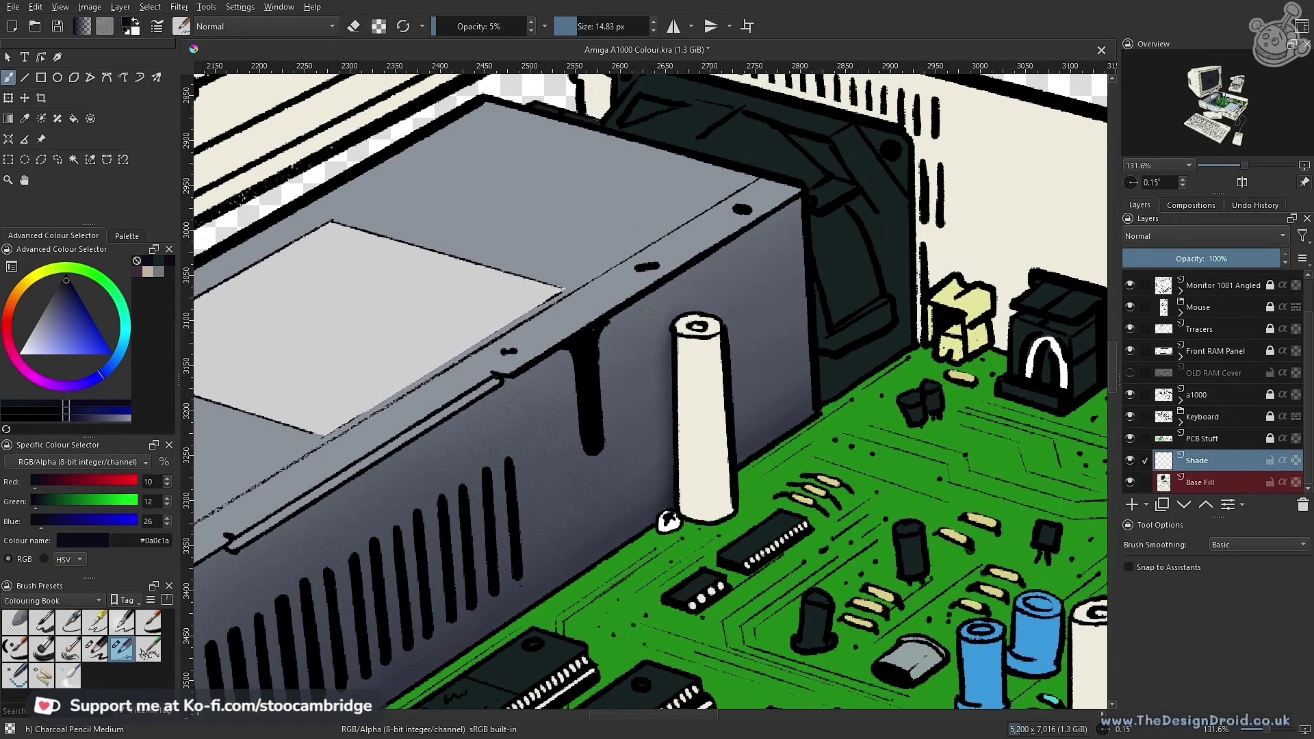
scroll(565, 383, "down", 1)
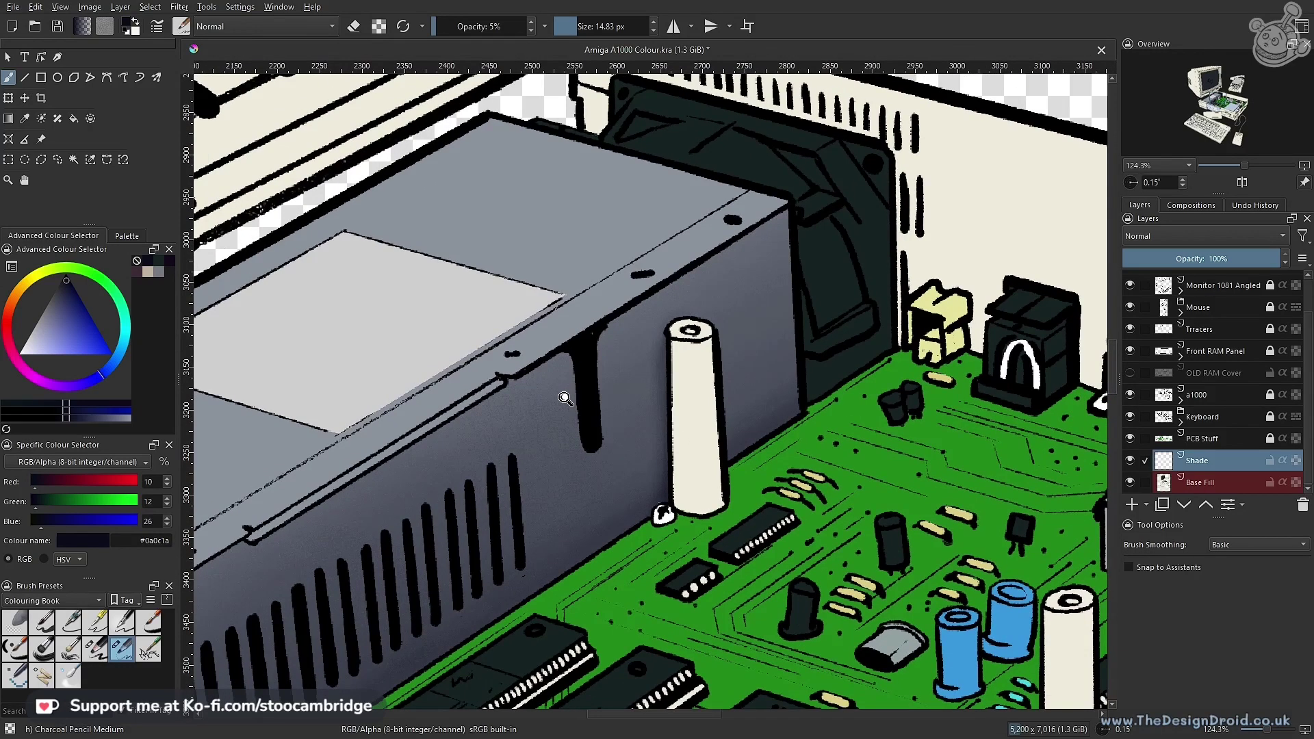
left_click_drag(557, 414, 711, 354)
left_click_drag(803, 372, 819, 349)
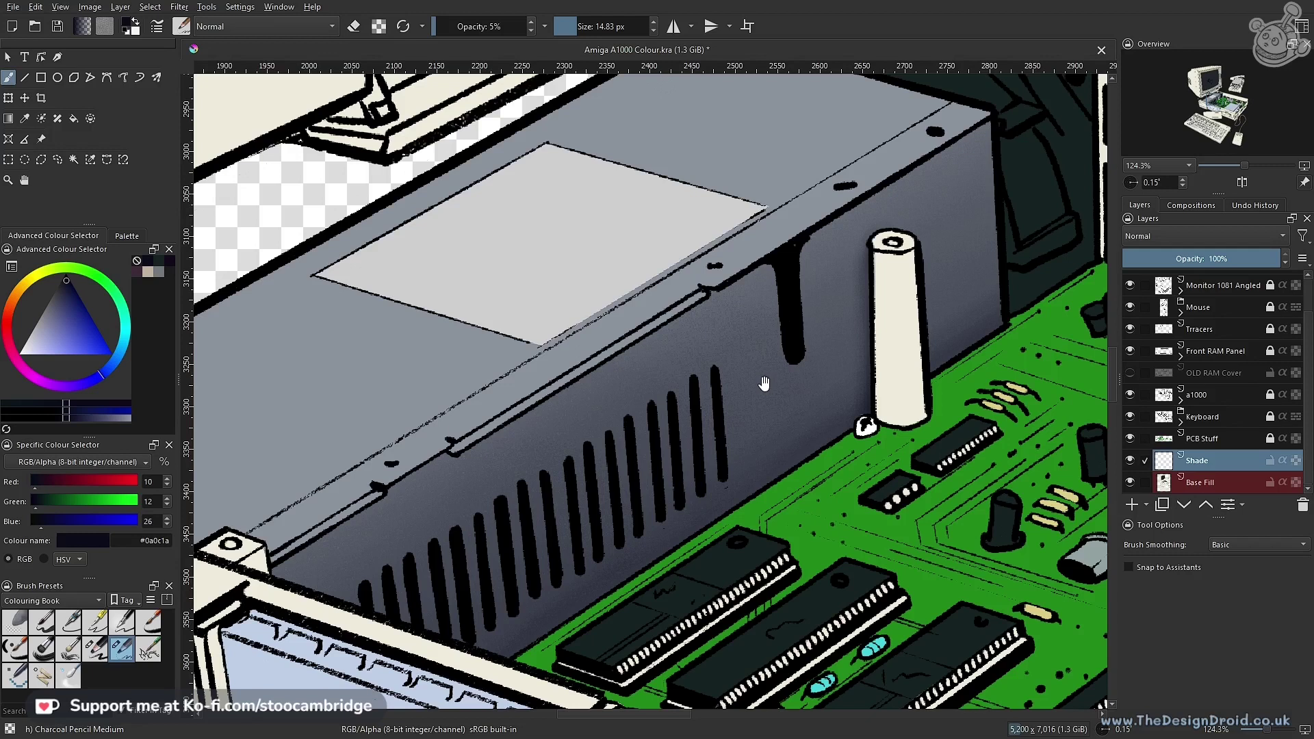
mouse_move(700, 420)
left_mouse_down()
mouse_move(712, 411)
mouse_move(728, 427)
left_mouse_up()
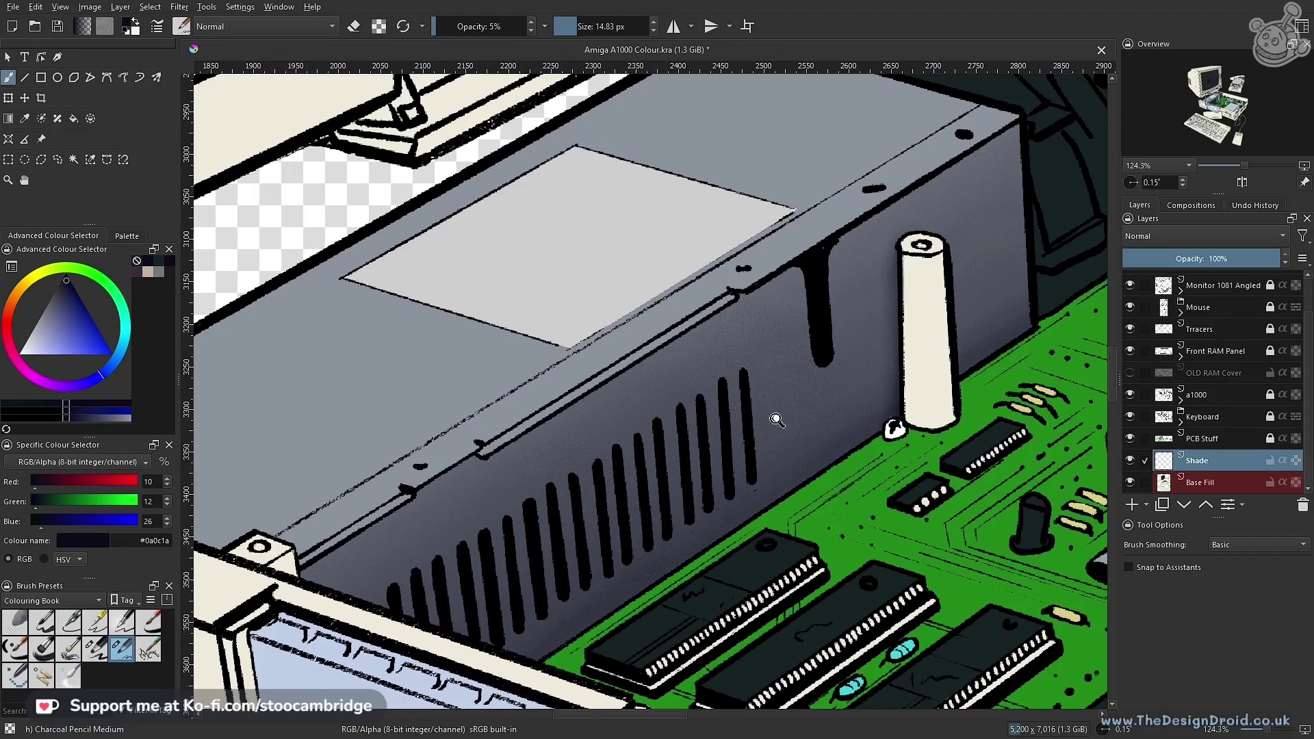
scroll(777, 419, "down", 2)
scroll(786, 396, "up", 2)
left_click_drag(786, 397, 784, 394)
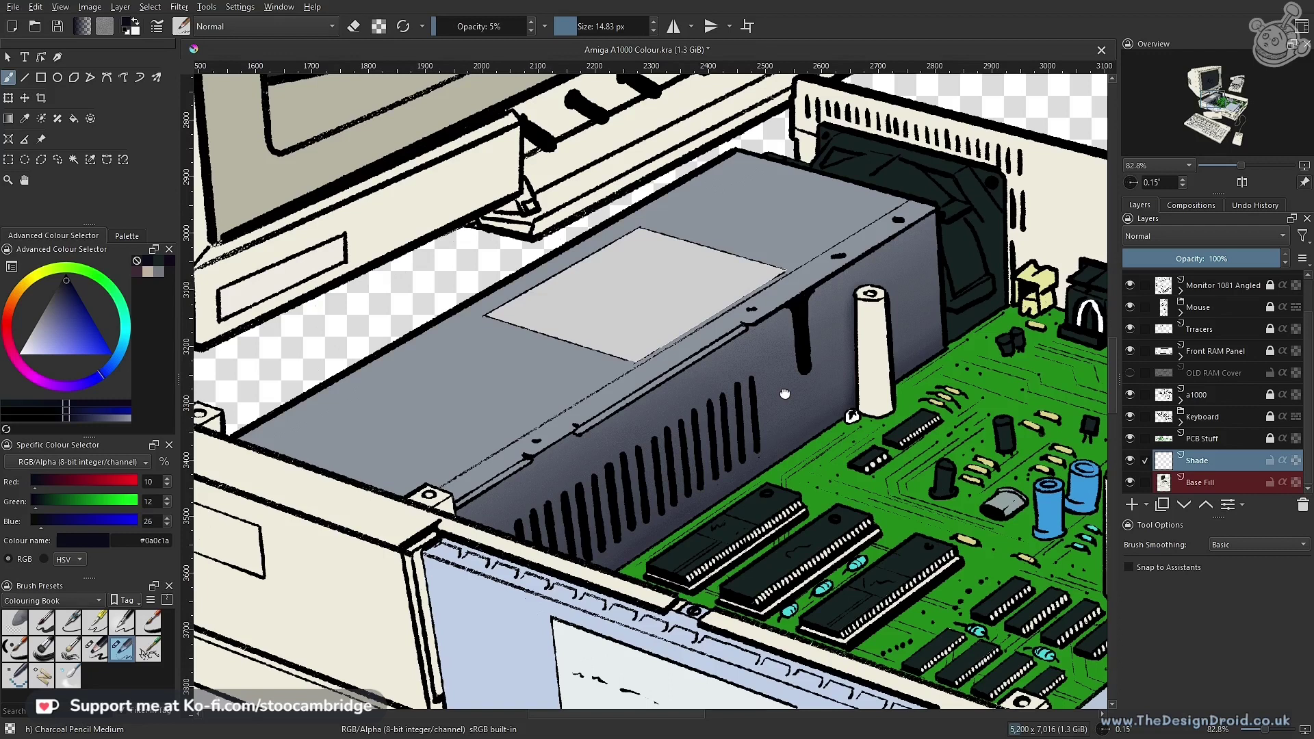
mouse_move(785, 394)
left_mouse_down()
mouse_move(814, 373)
mouse_move(840, 383)
mouse_move(790, 409)
mouse_move(804, 406)
left_mouse_up()
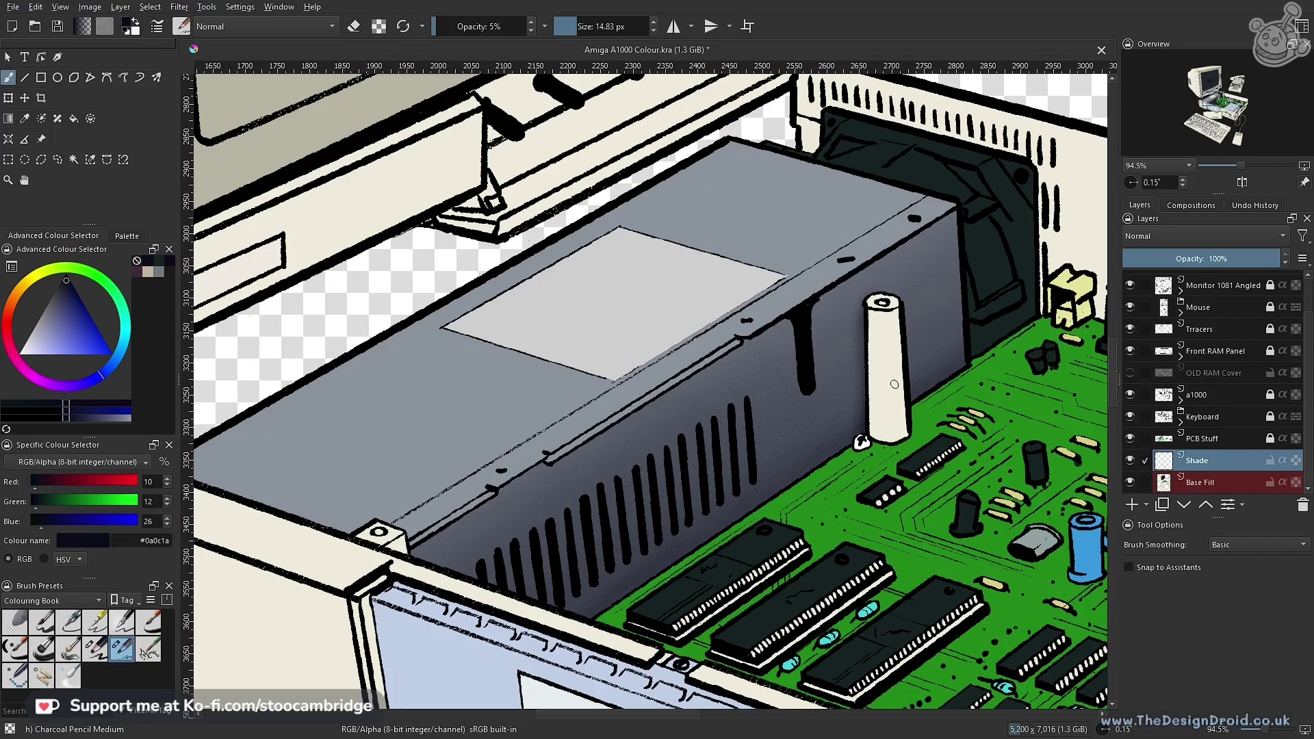
scroll(785, 458, "up", 2)
left_click_drag(854, 420, 863, 386)
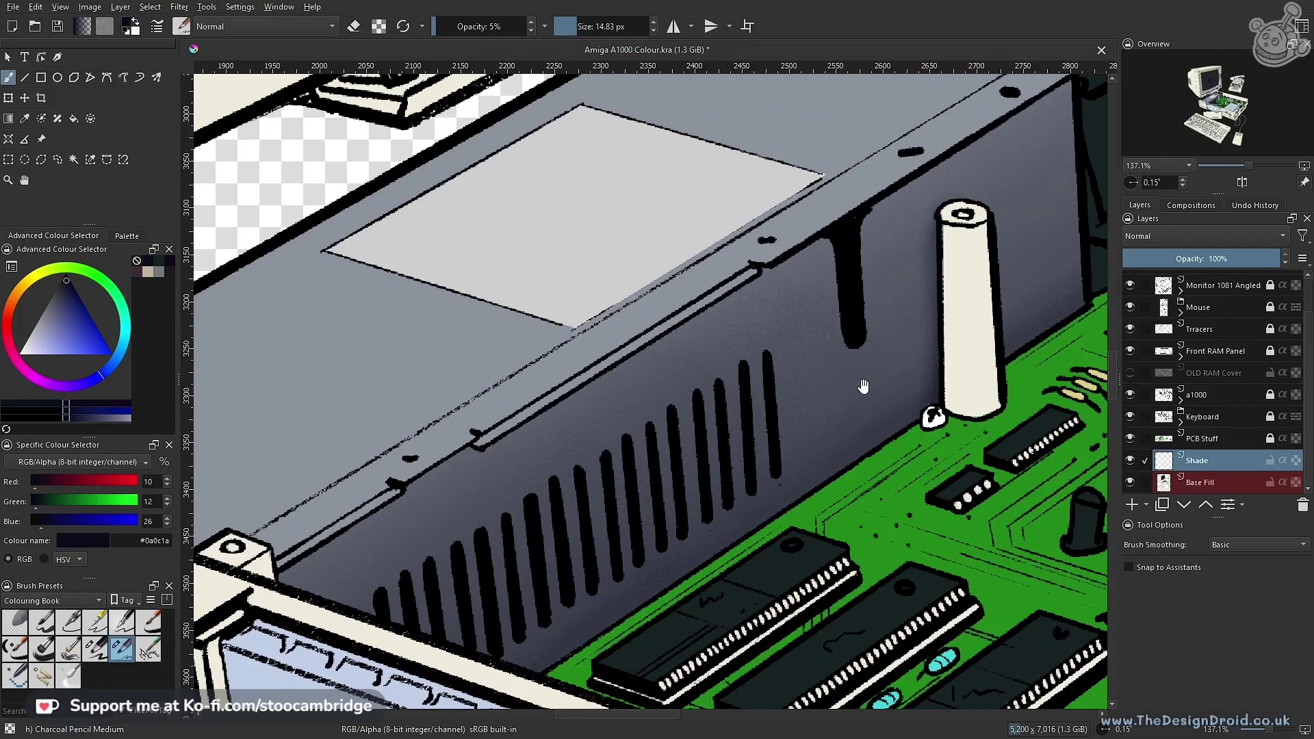
left_click_drag(809, 365, 775, 412)
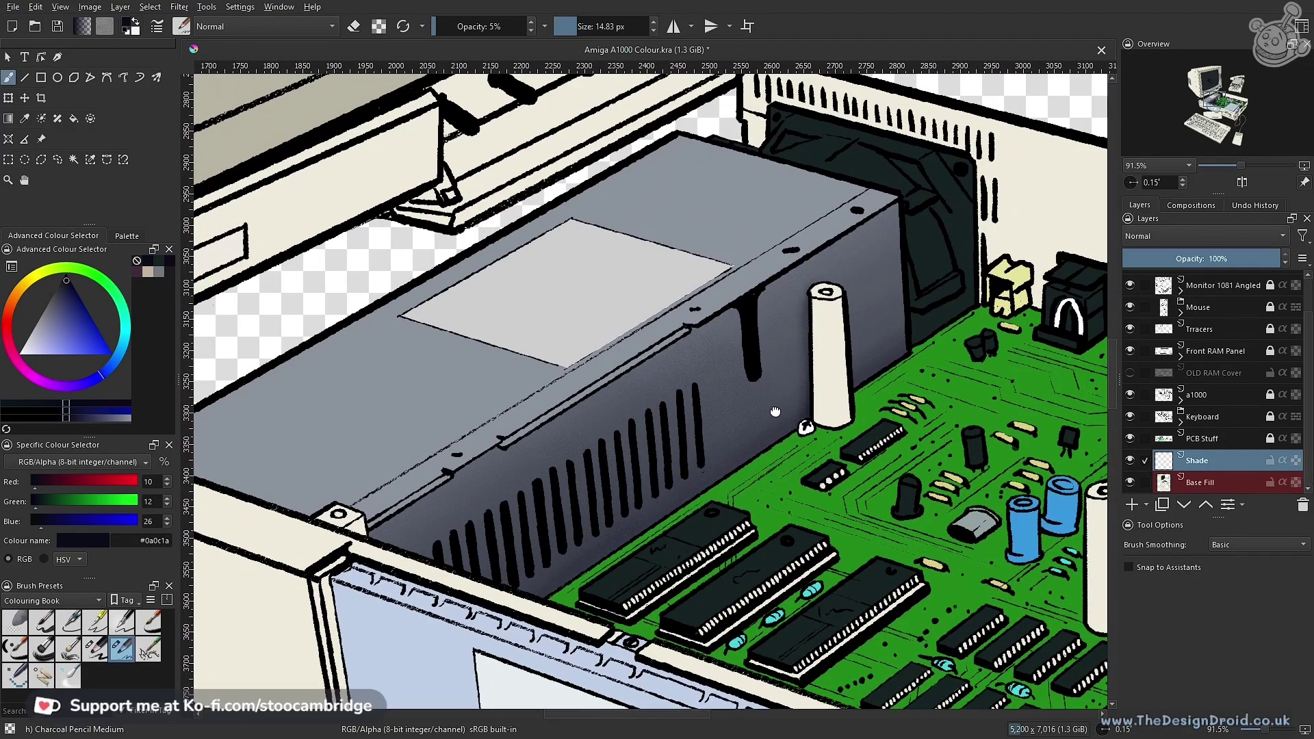
left_click_drag(775, 411, 800, 411)
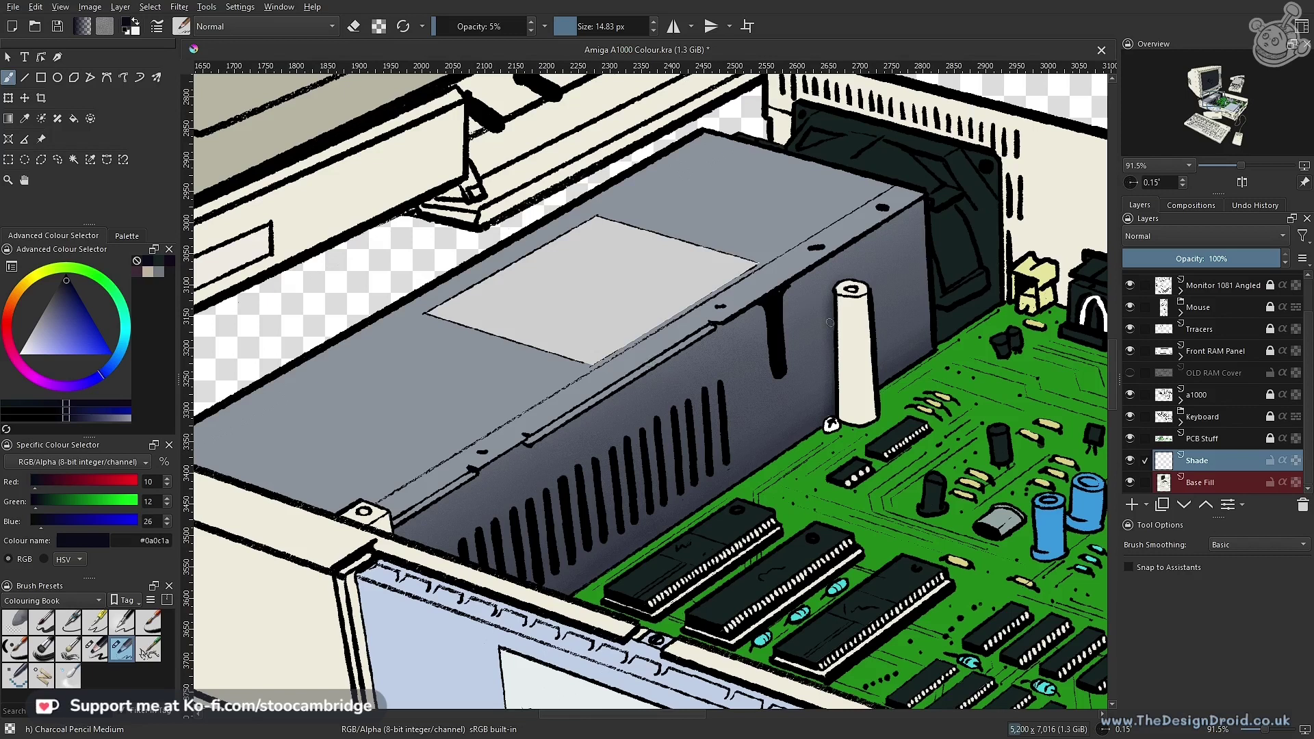
Examine the white post and the power supply's side face around it at several magnifications
left_click_drag(800, 394, 823, 332)
left_click_drag(837, 342, 758, 391)
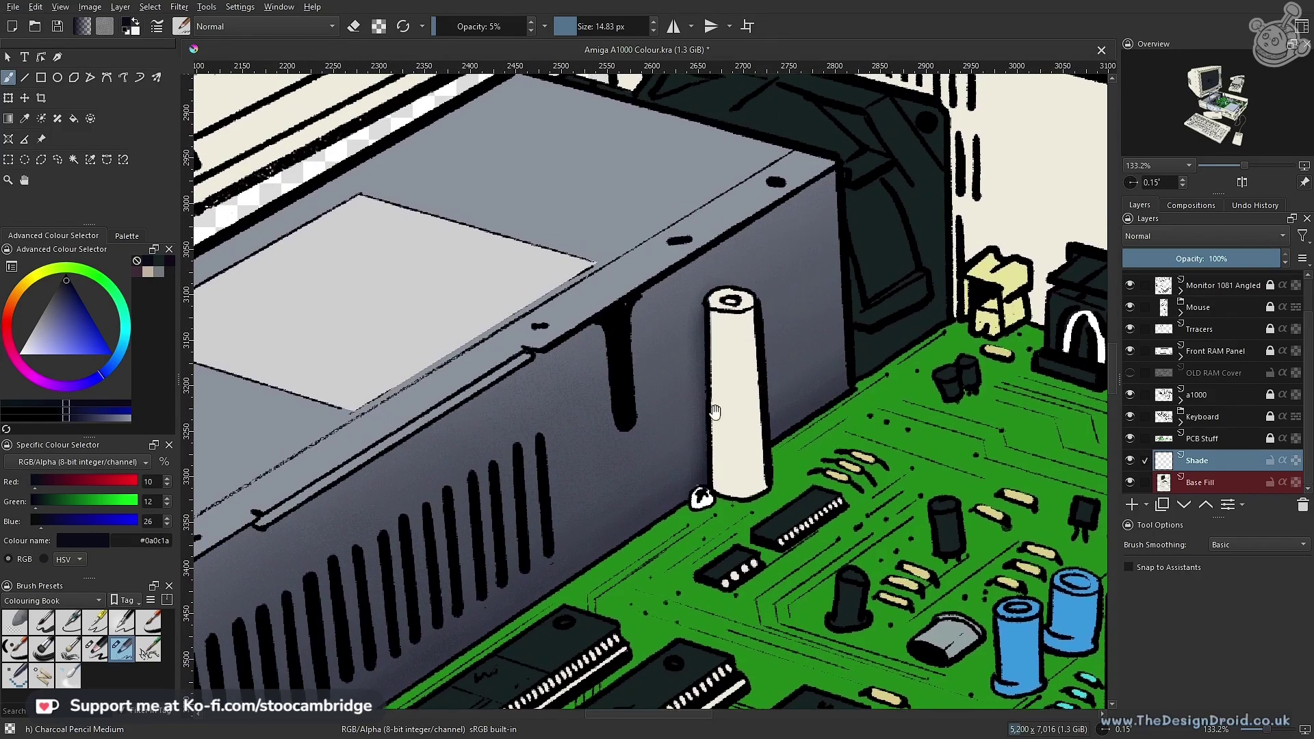
scroll(712, 404, "down", 3)
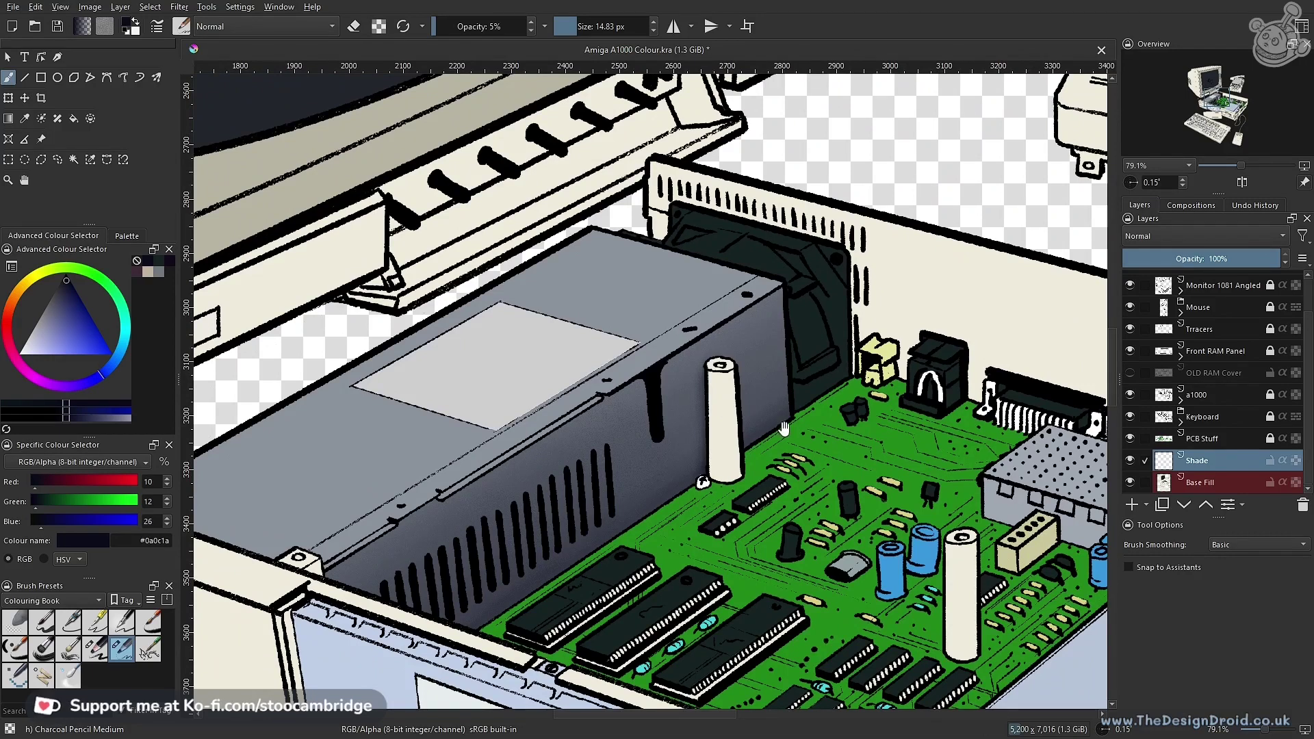
left_click_drag(743, 438, 725, 353)
mouse_move(727, 402)
left_mouse_down()
mouse_move(730, 376)
mouse_move(731, 416)
left_mouse_up()
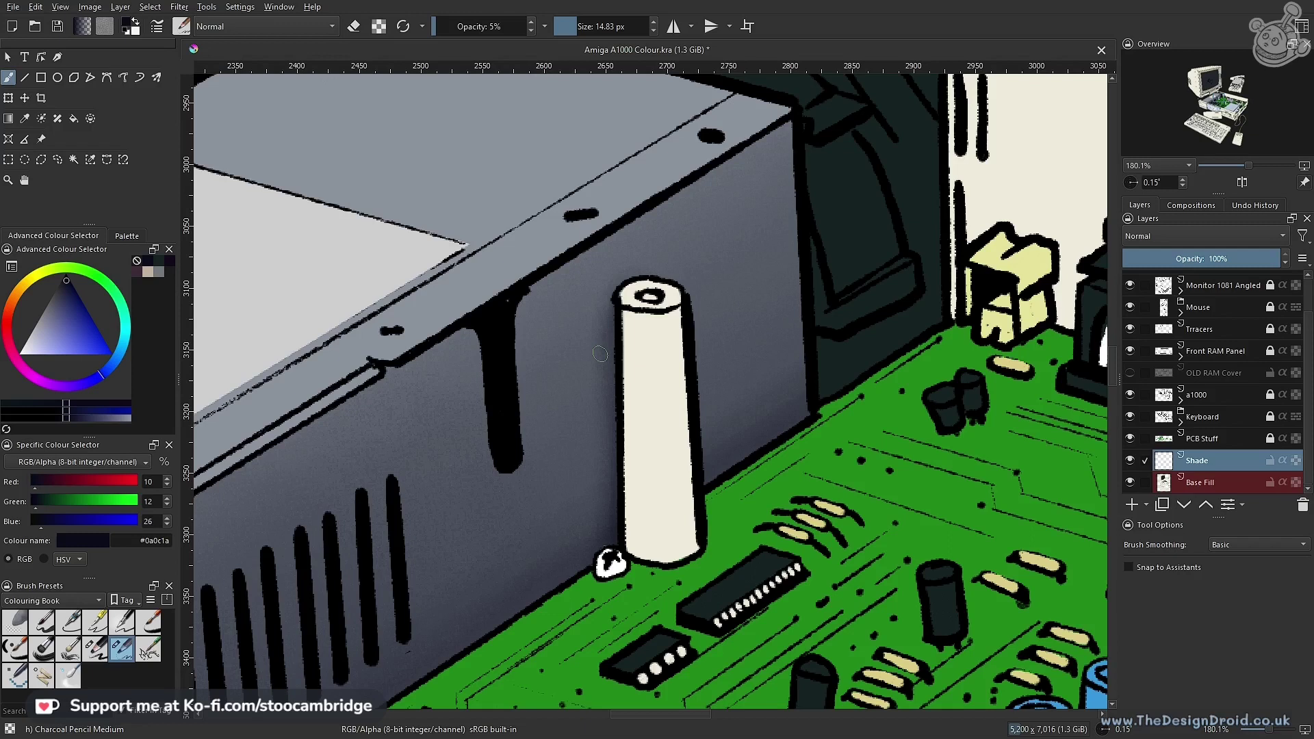
left_click_drag(624, 422, 652, 427)
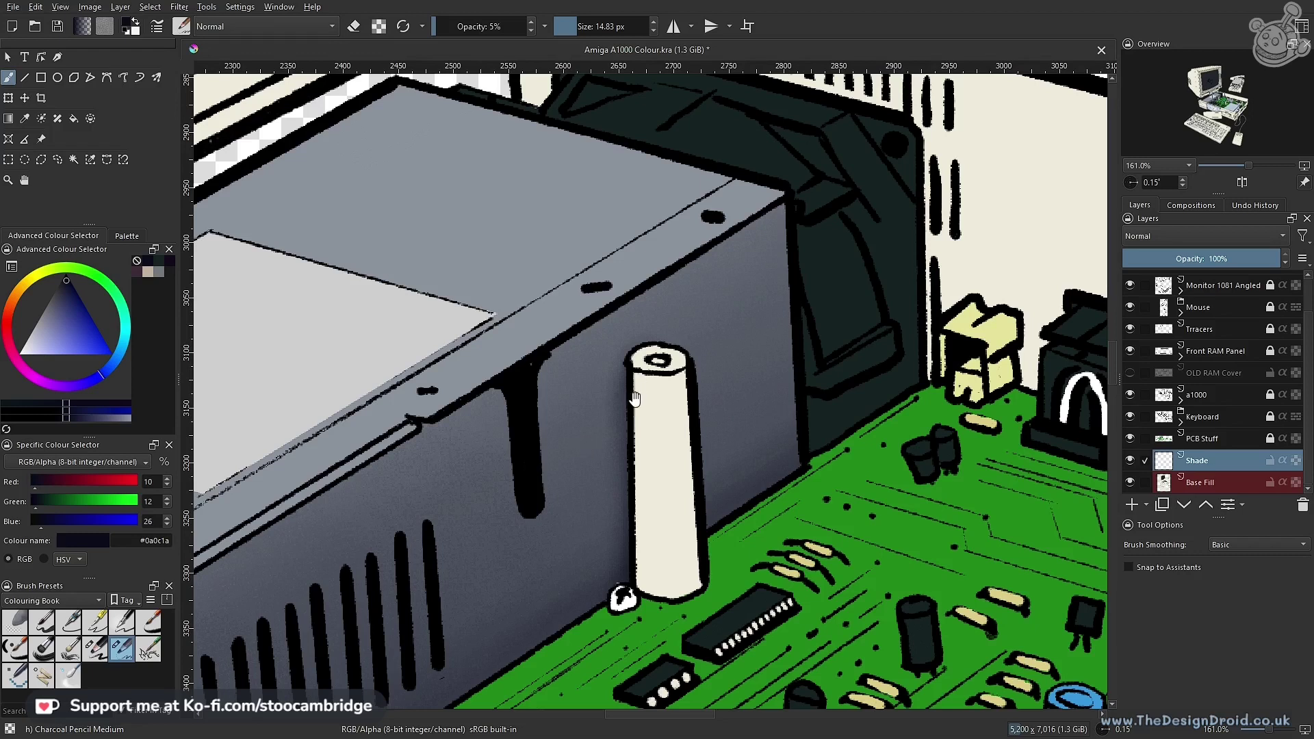
scroll(633, 399, "up", 2)
scroll(665, 378, "down", 2)
left_click_drag(670, 380, 678, 399)
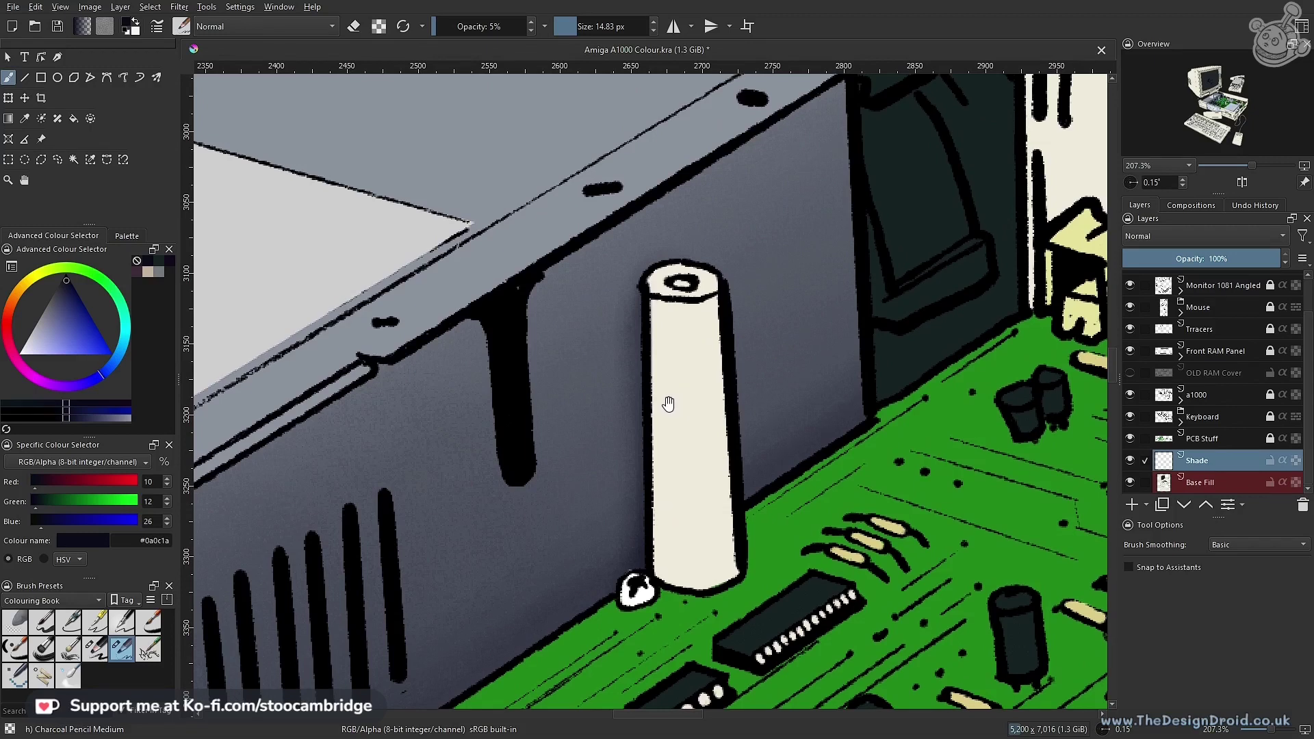
scroll(664, 408, "down", 2)
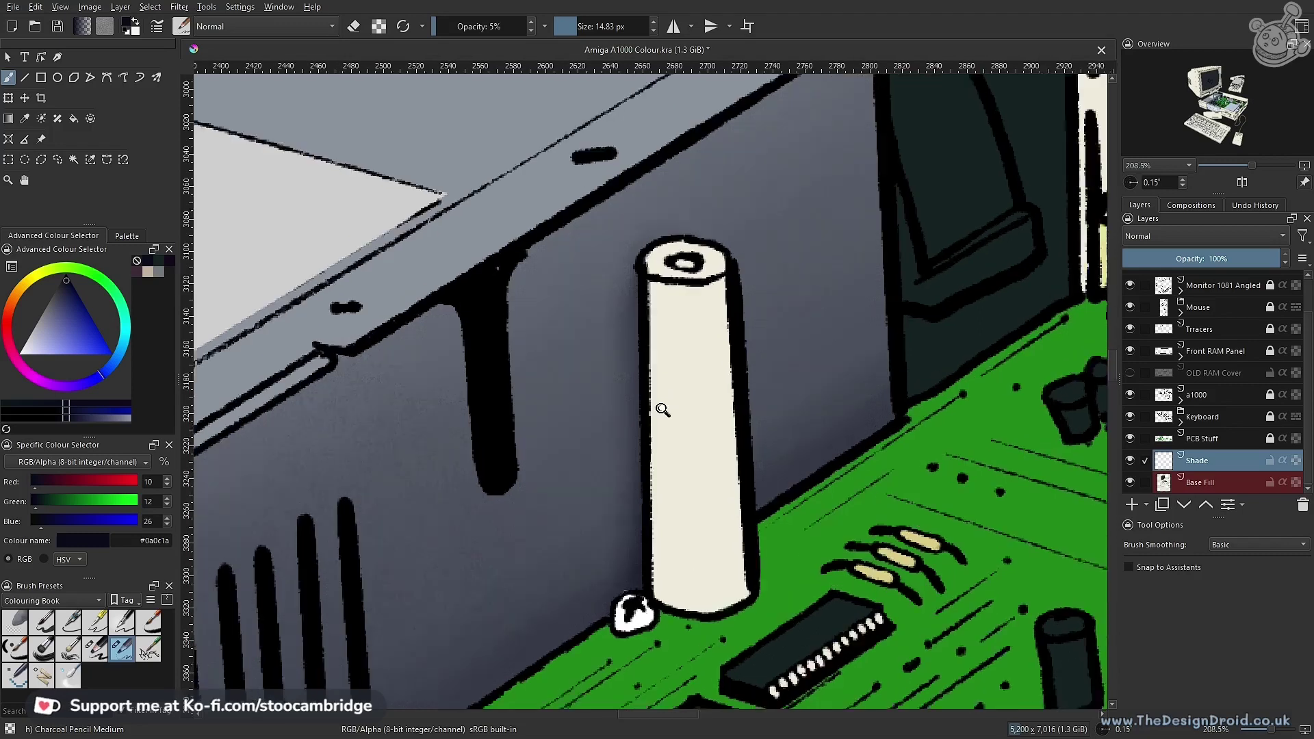
mouse_move(674, 406)
left_mouse_down()
mouse_move(676, 381)
mouse_move(659, 390)
mouse_move(667, 426)
left_mouse_up()
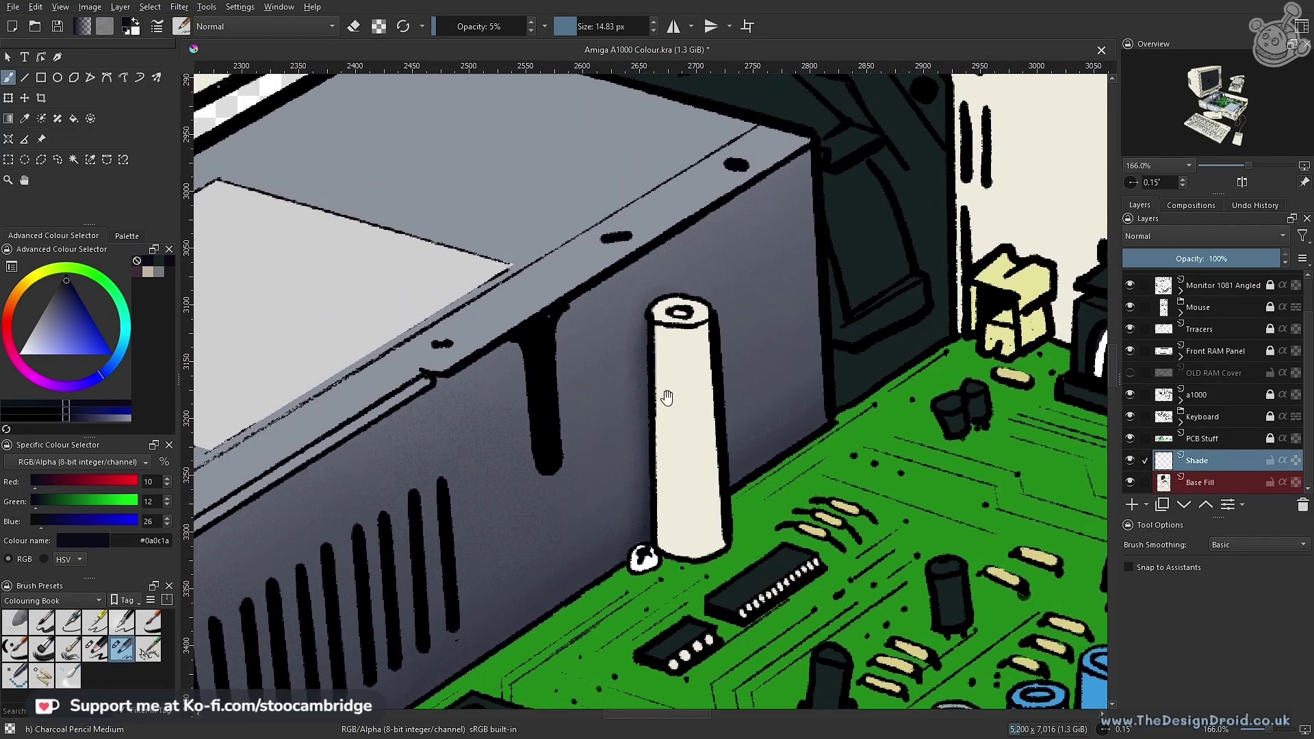
scroll(667, 393, "up", 1)
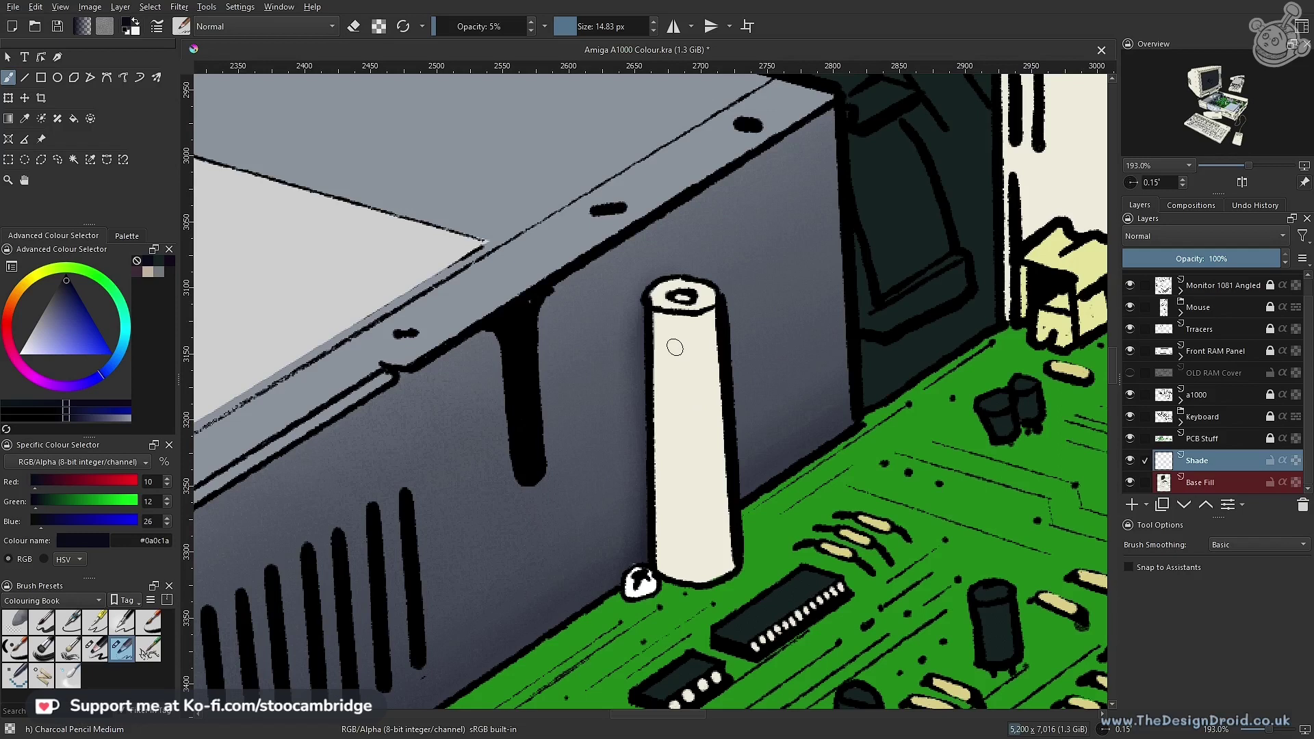
Outline the entire white post beside the power supply with a closed polygonal selection
key("l")
left_click(670, 294)
left_click(656, 280)
left_click(645, 294)
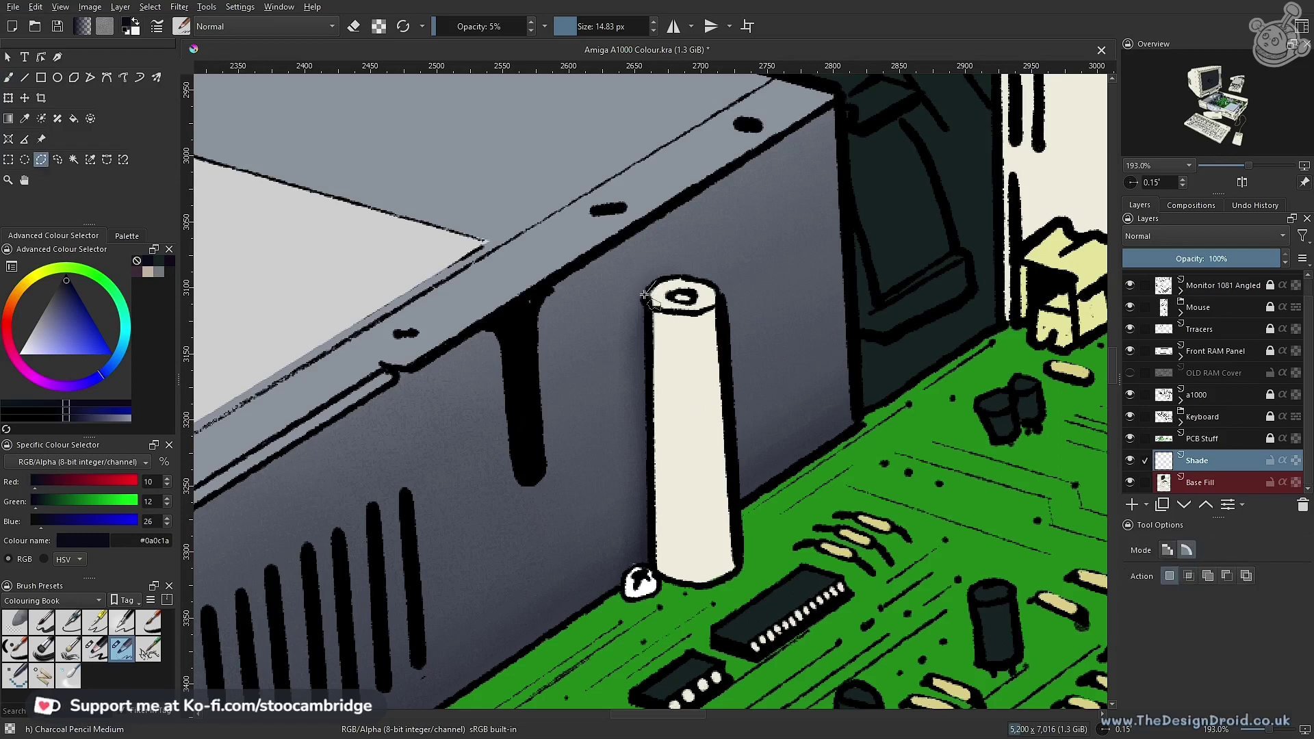
left_click(651, 568)
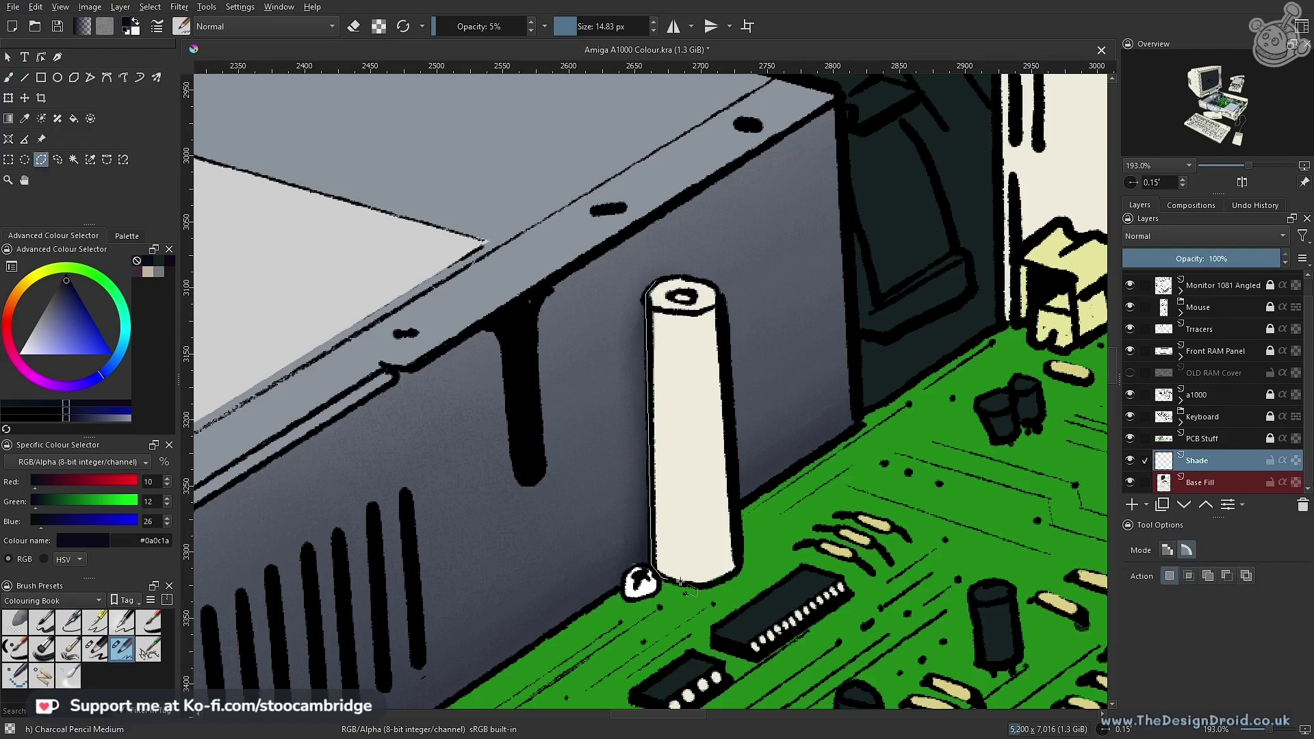
left_click(720, 582)
left_click(741, 567)
left_click(718, 286)
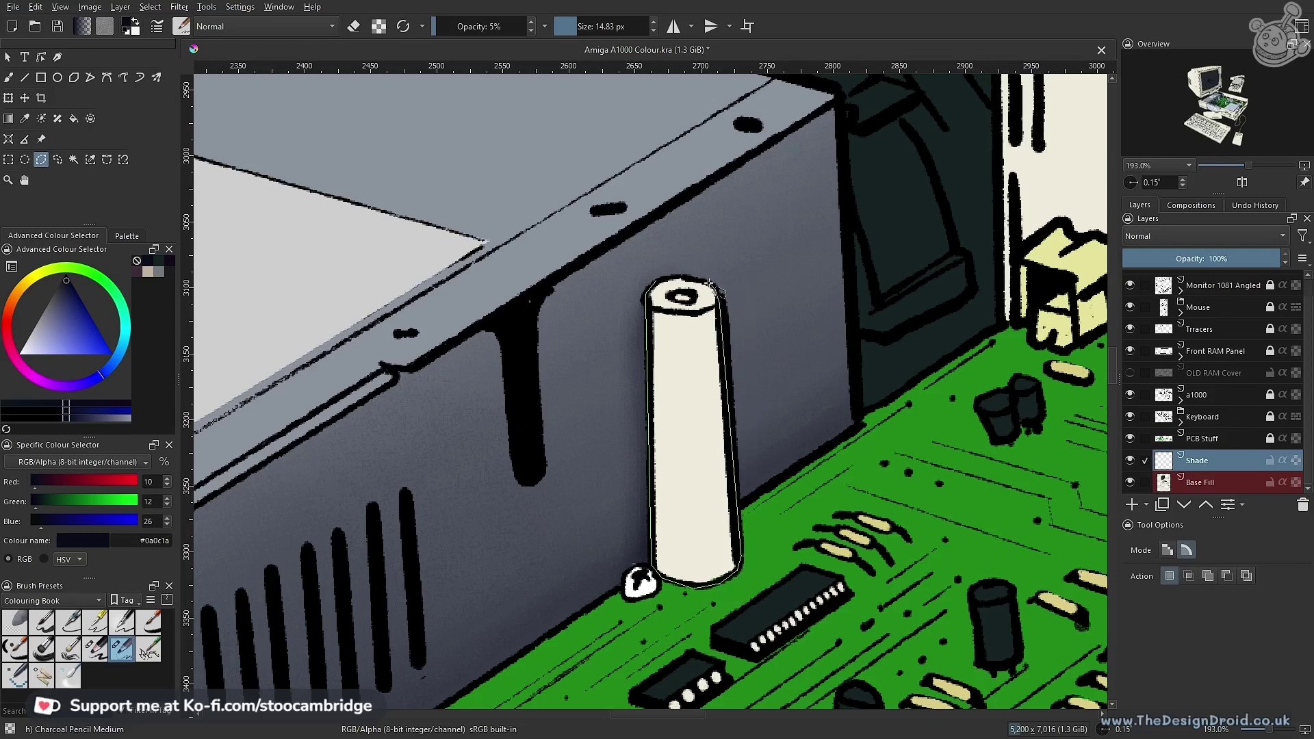
left_click(654, 286)
Sample the dark purple #130a1a from the painted colour swatches beside the computer as the shading colour
key("b")
mouse_move(396, 374)
left_mouse_down()
mouse_move(399, 419)
mouse_move(811, 379)
left_mouse_up()
mouse_move(486, 429)
left_mouse_down()
mouse_move(568, 425)
mouse_move(607, 460)
mouse_move(524, 466)
left_mouse_up()
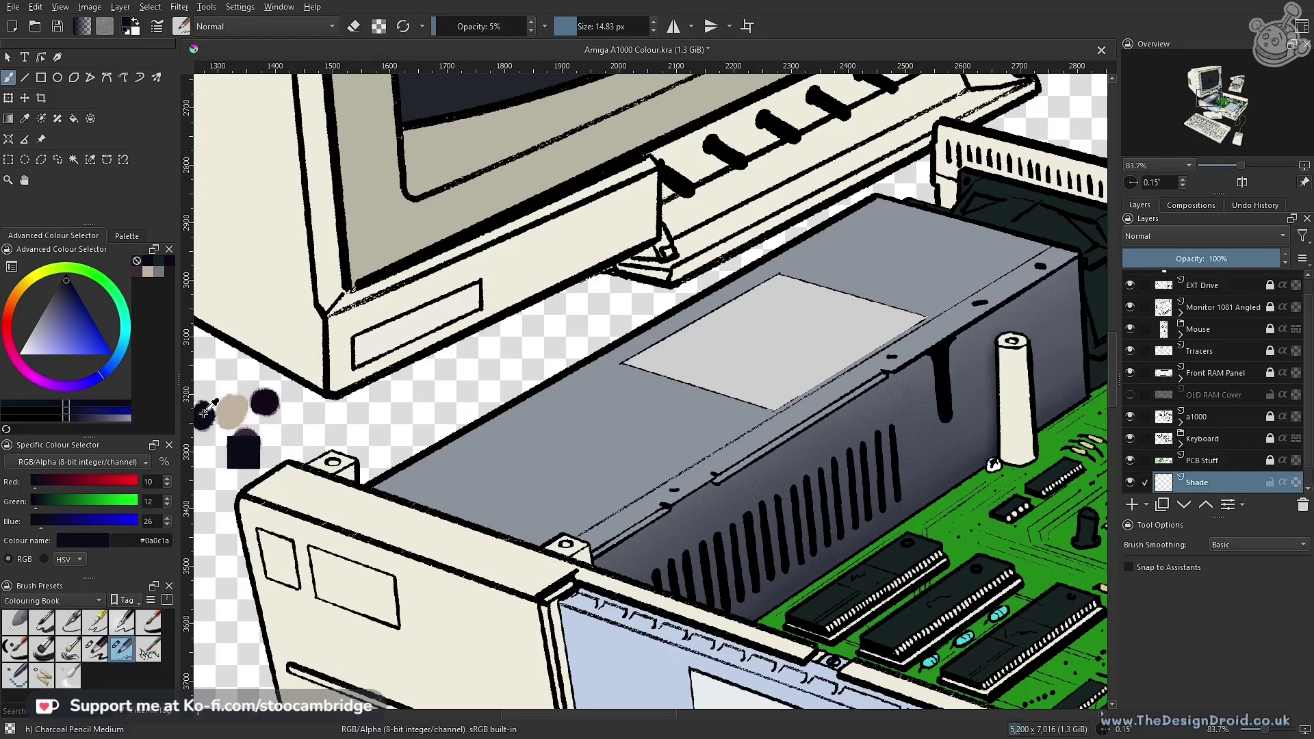
mouse_move(729, 439)
left_mouse_down()
mouse_move(526, 413)
mouse_move(581, 397)
mouse_move(833, 447)
mouse_move(357, 355)
left_mouse_up()
left_click(312, 394, "ctrl")
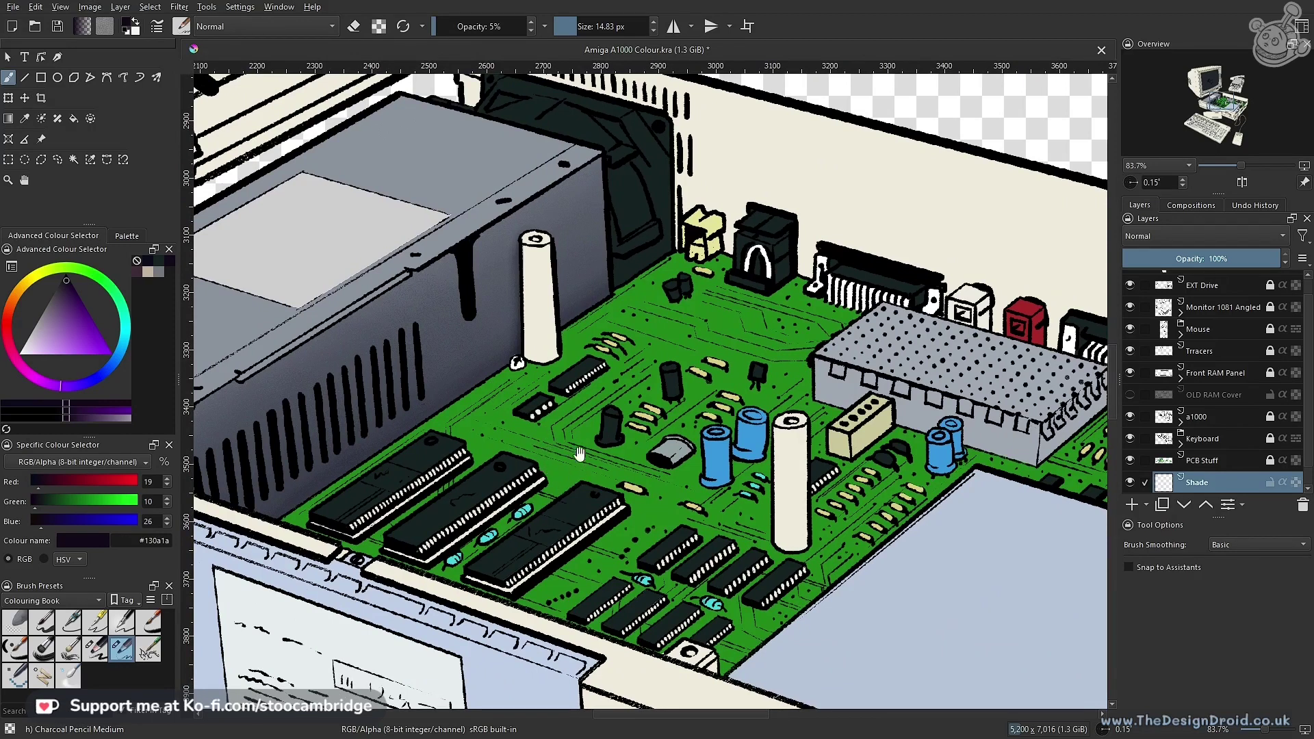
left_click_drag(570, 406, 611, 490)
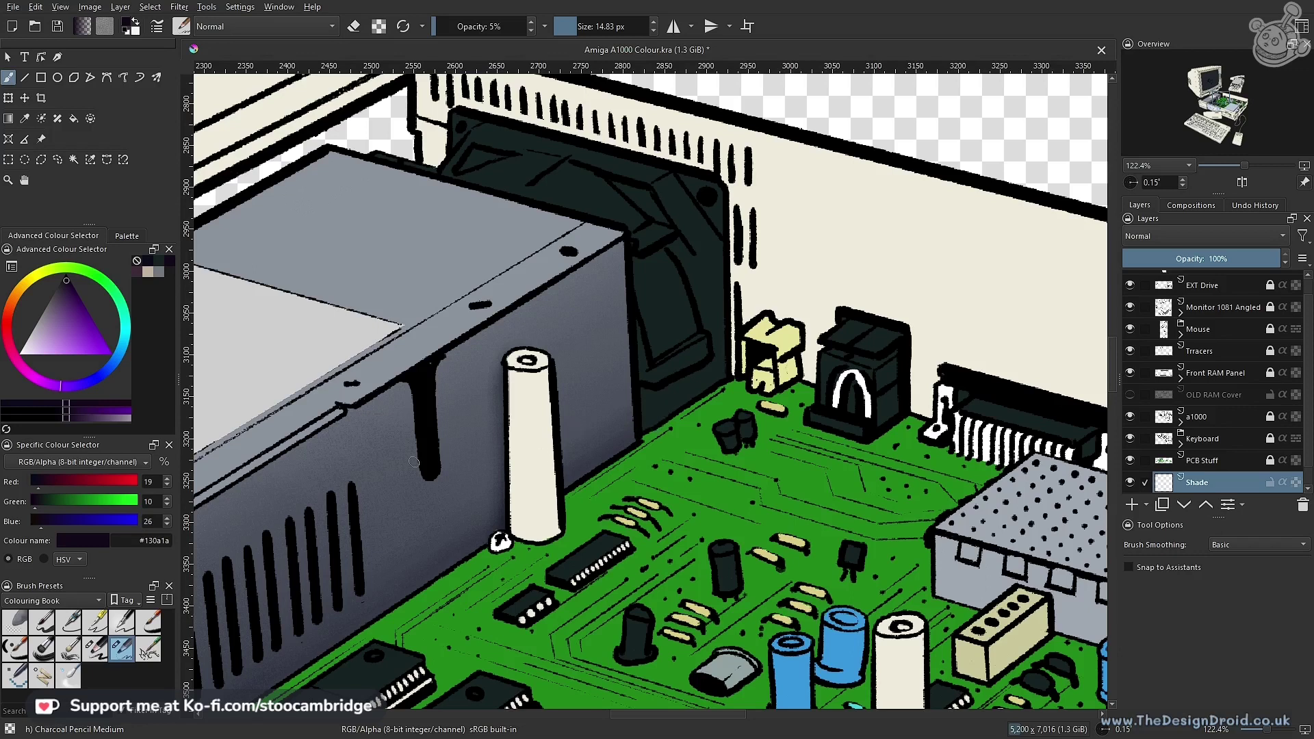
Switch to the Charcoal pencil large brush, try shading strokes down the white post, and undo them
left_click(95, 648)
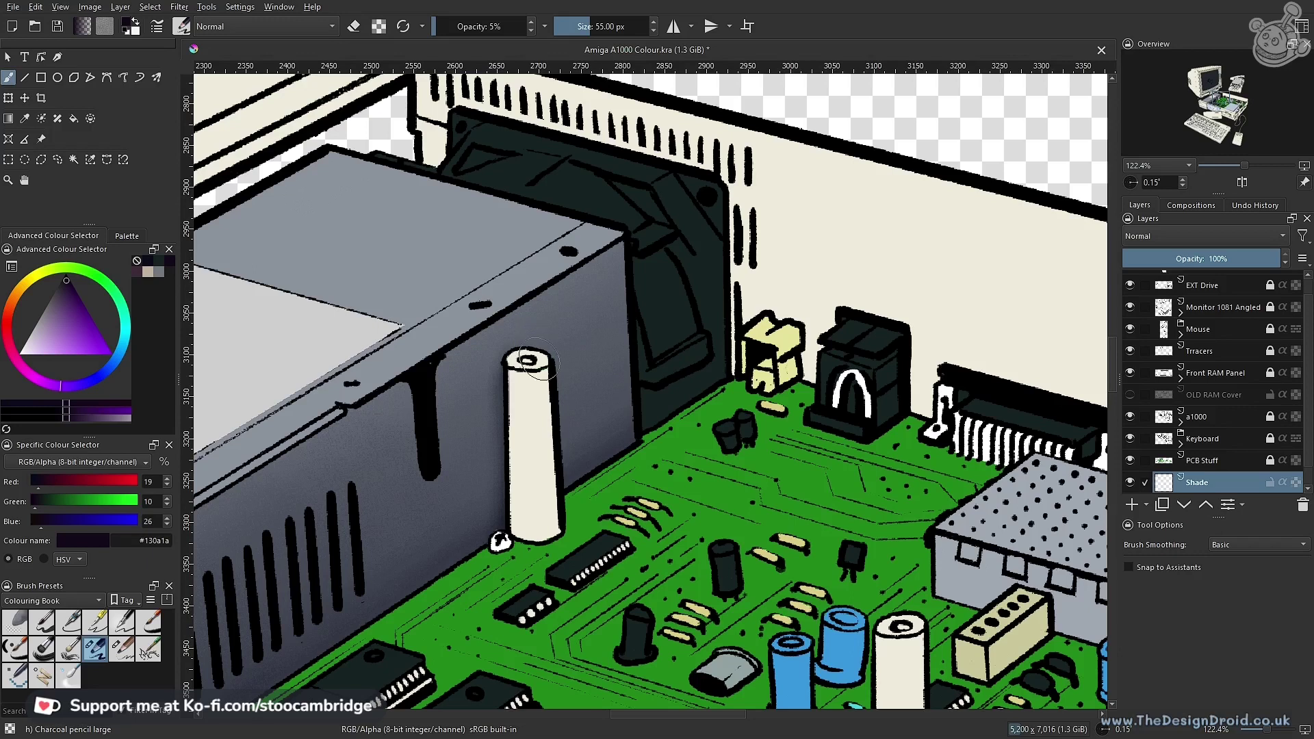
scroll(513, 472, "up", 3)
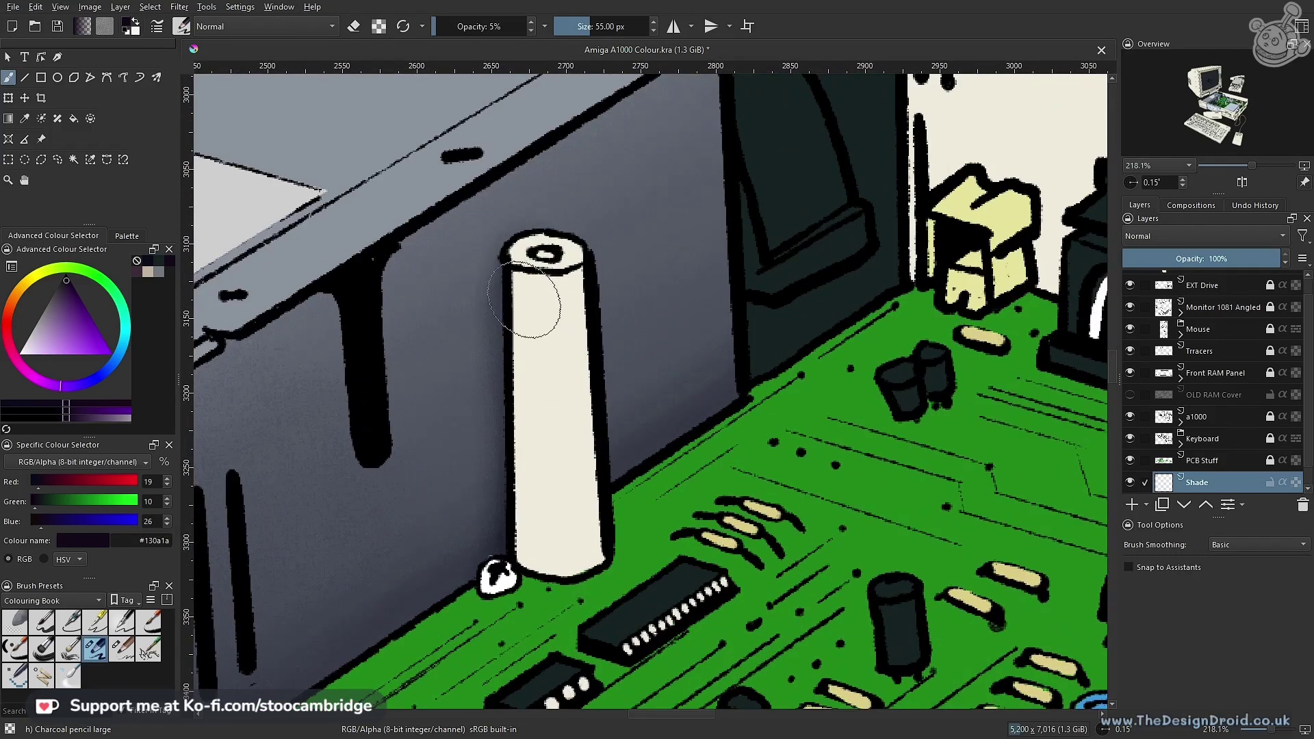
left_click_drag(523, 260, 518, 576)
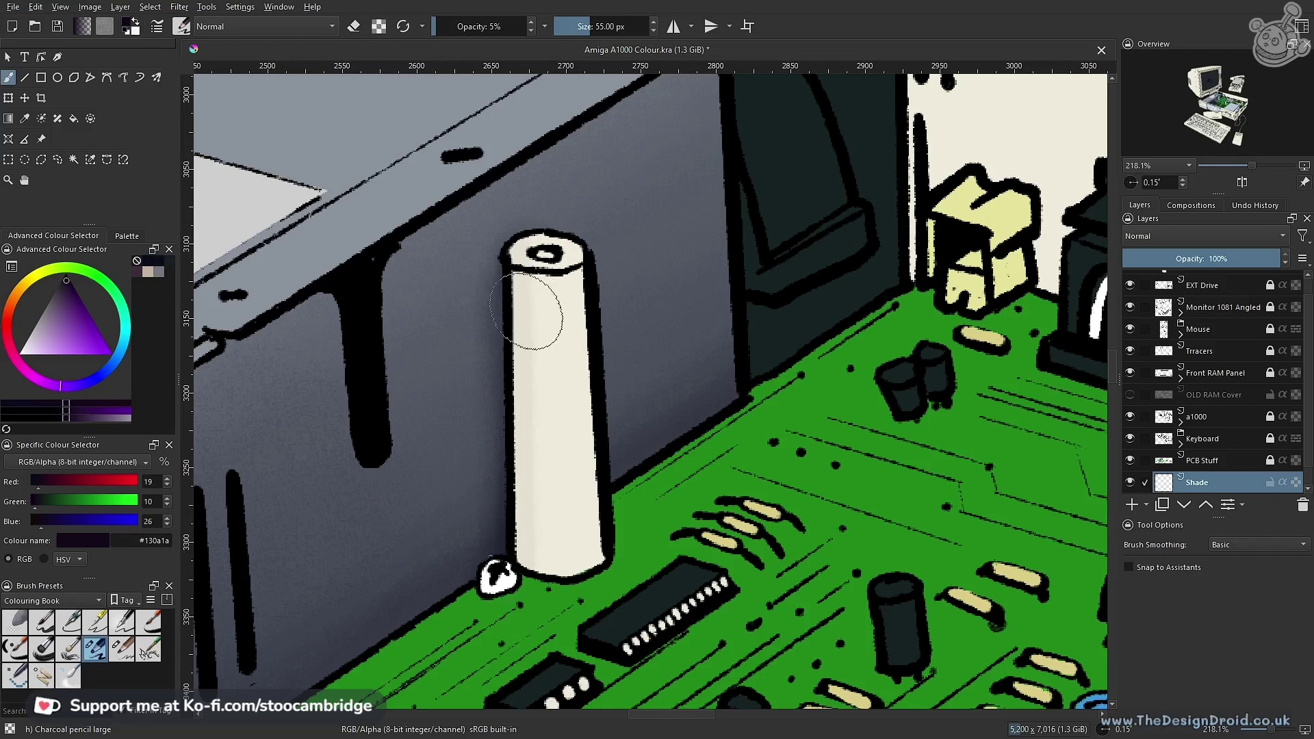
key("]")
key("]")
key("]")
key("]")
key("]")
mouse_move(522, 231)
left_mouse_down()
mouse_move(533, 332)
mouse_move(520, 561)
mouse_move(570, 514)
left_mouse_up()
key("ctrl+z")
Enlarge the brush to 110 px and lay first vertical shading strokes down the white post, undoing the last one
key("]")
key("bracketright")
key("bracketright")
key("bracketright")
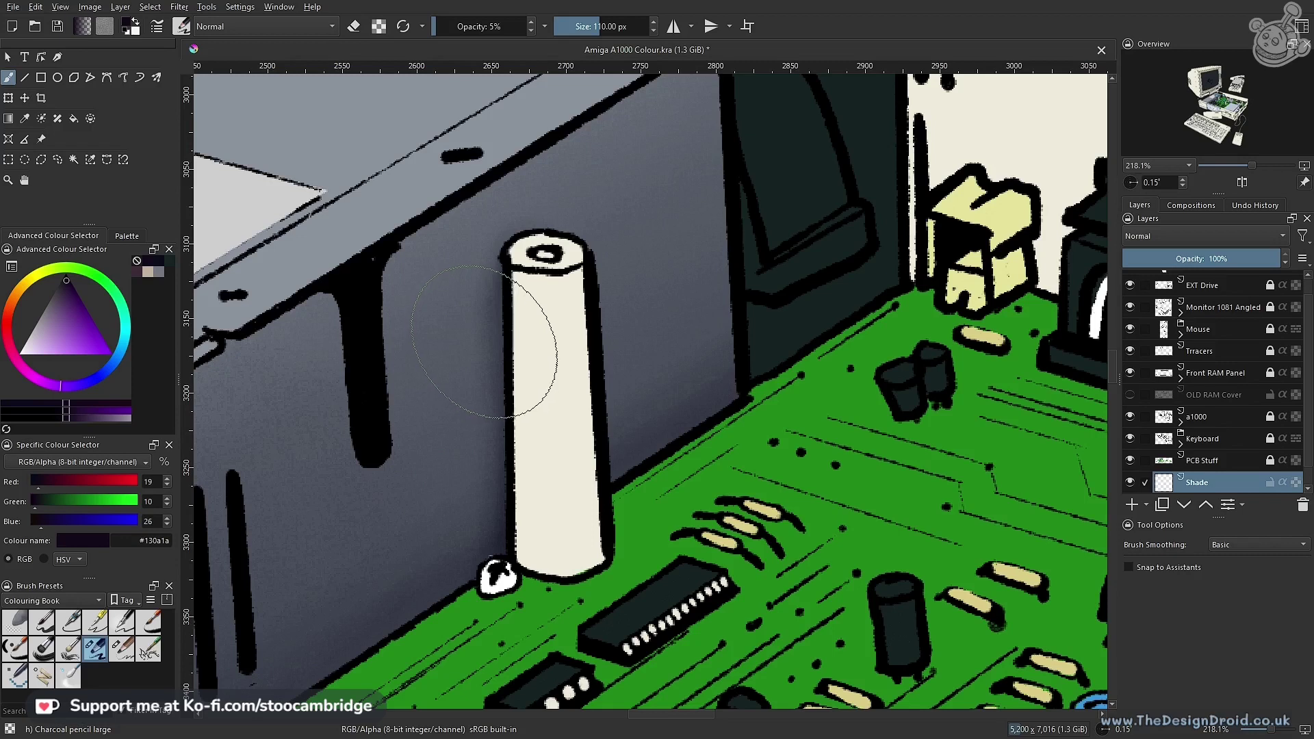
left_click_drag(484, 236, 487, 508)
left_click_drag(541, 274, 533, 547)
left_click_drag(481, 232, 490, 527)
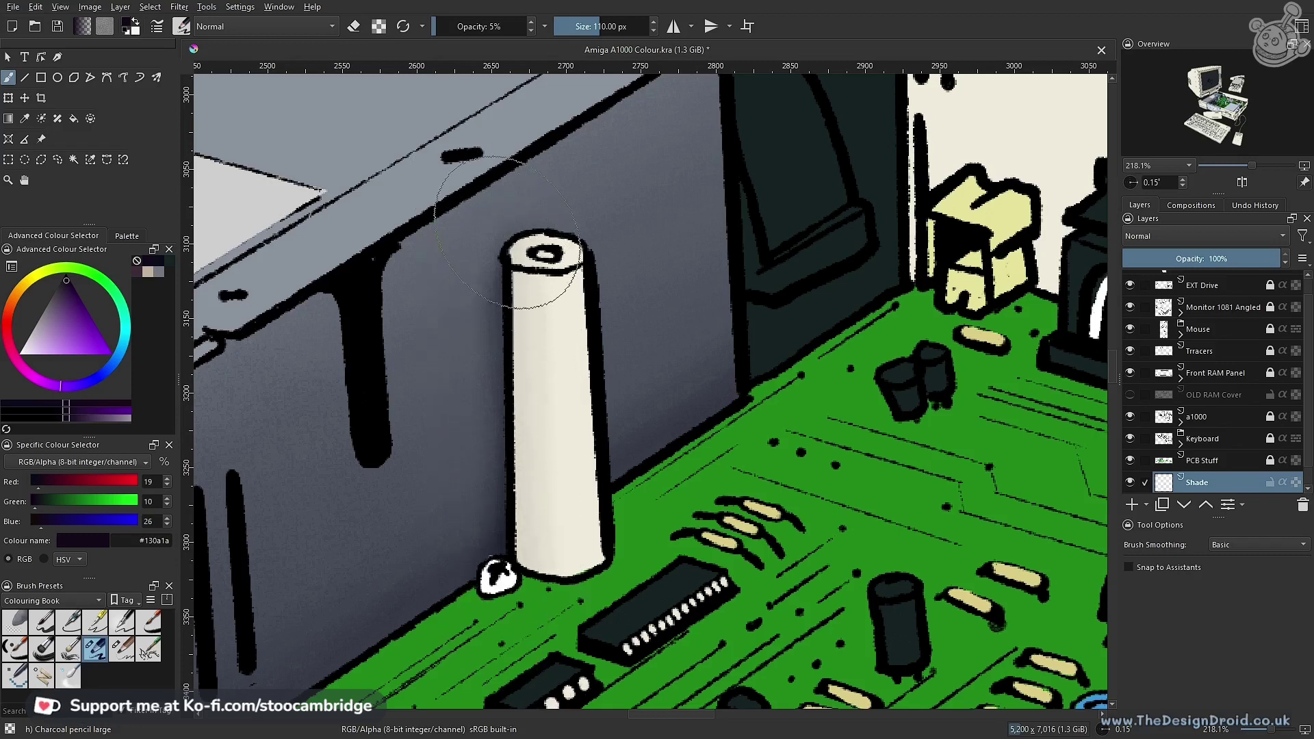
key("ctrl+z")
Build up soft shadow along the white post's left side with long overlapping strokes at 5% opacity
left_click_drag(505, 301, 528, 595)
mouse_move(505, 250)
left_mouse_down()
mouse_move(491, 404)
mouse_move(499, 624)
left_mouse_up()
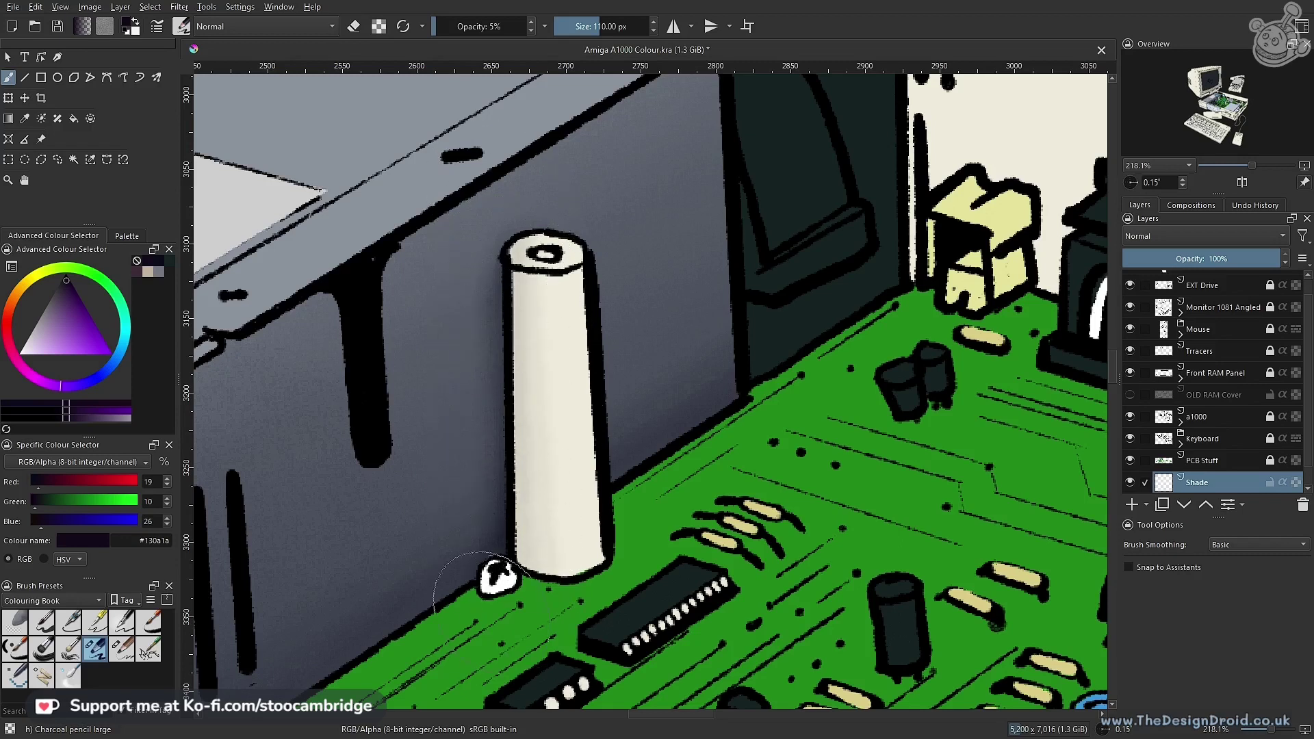
left_click_drag(479, 236, 491, 619)
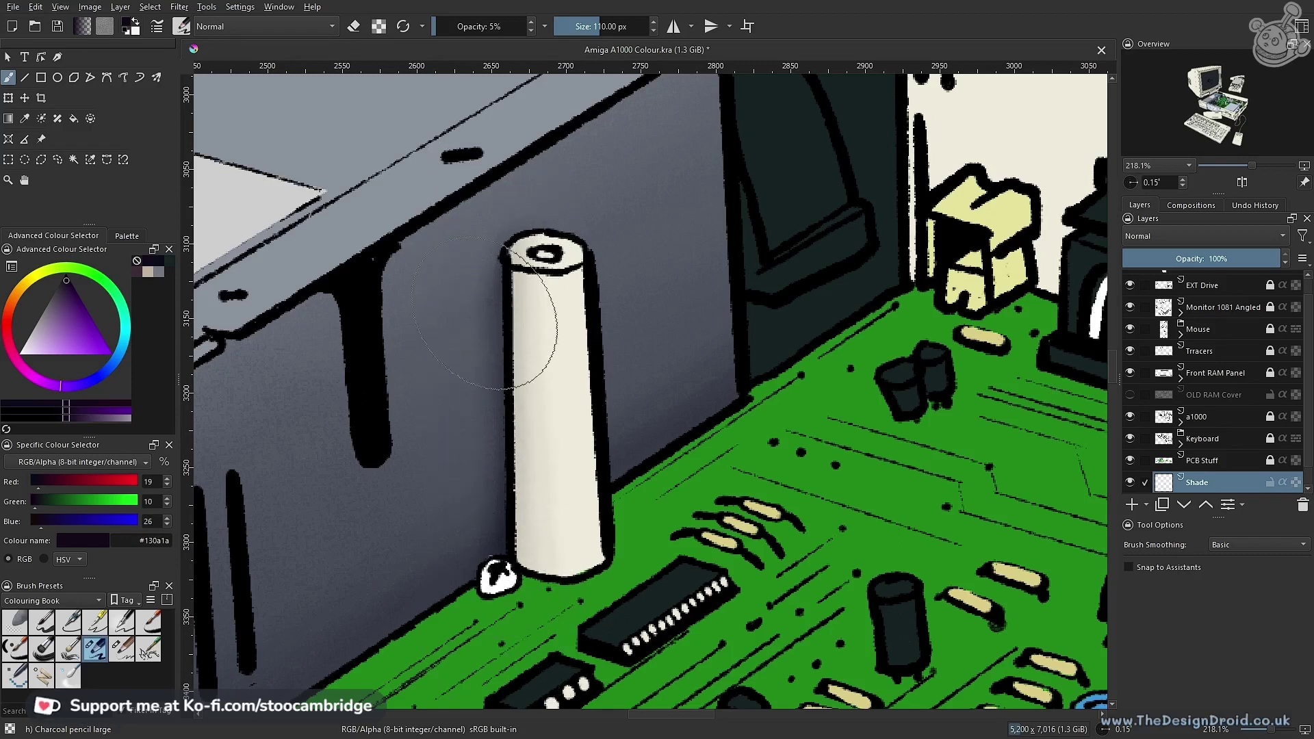
left_click_drag(497, 239, 492, 629)
mouse_move(542, 356)
left_mouse_down()
mouse_move(520, 232)
mouse_move(528, 528)
mouse_move(527, 346)
mouse_move(481, 268)
mouse_move(475, 537)
left_mouse_up()
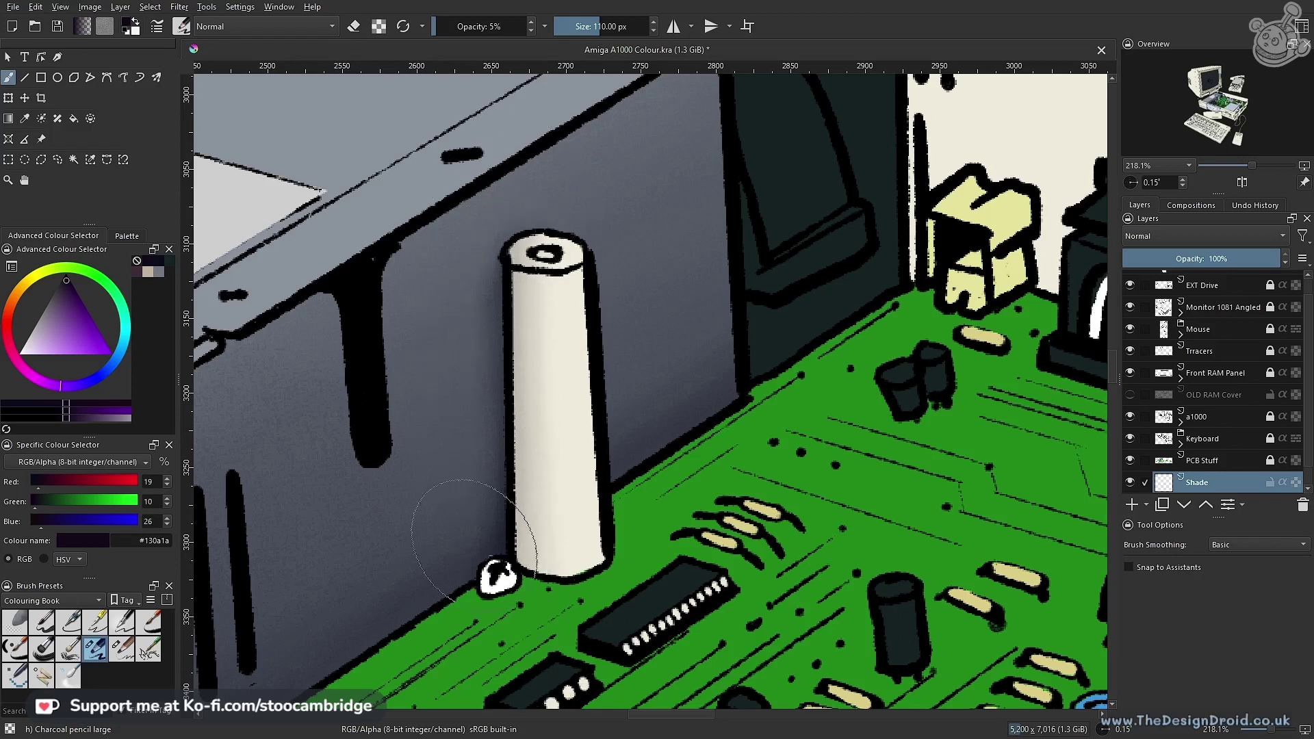
mouse_move(473, 270)
left_mouse_down()
mouse_move(470, 601)
mouse_move(528, 295)
mouse_move(527, 381)
mouse_move(479, 588)
mouse_move(490, 202)
mouse_move(528, 381)
mouse_move(513, 547)
mouse_move(523, 273)
mouse_move(496, 394)
mouse_move(513, 568)
mouse_move(526, 279)
mouse_move(507, 647)
mouse_move(492, 259)
mouse_move(490, 431)
mouse_move(516, 660)
left_mouse_up()
Deepen the shadow on the white post's left edge with further full-length strokes of the 110 px charcoal brush
mouse_move(537, 416)
left_mouse_down()
mouse_move(543, 574)
mouse_move(571, 369)
mouse_move(562, 315)
mouse_move(573, 471)
left_mouse_up()
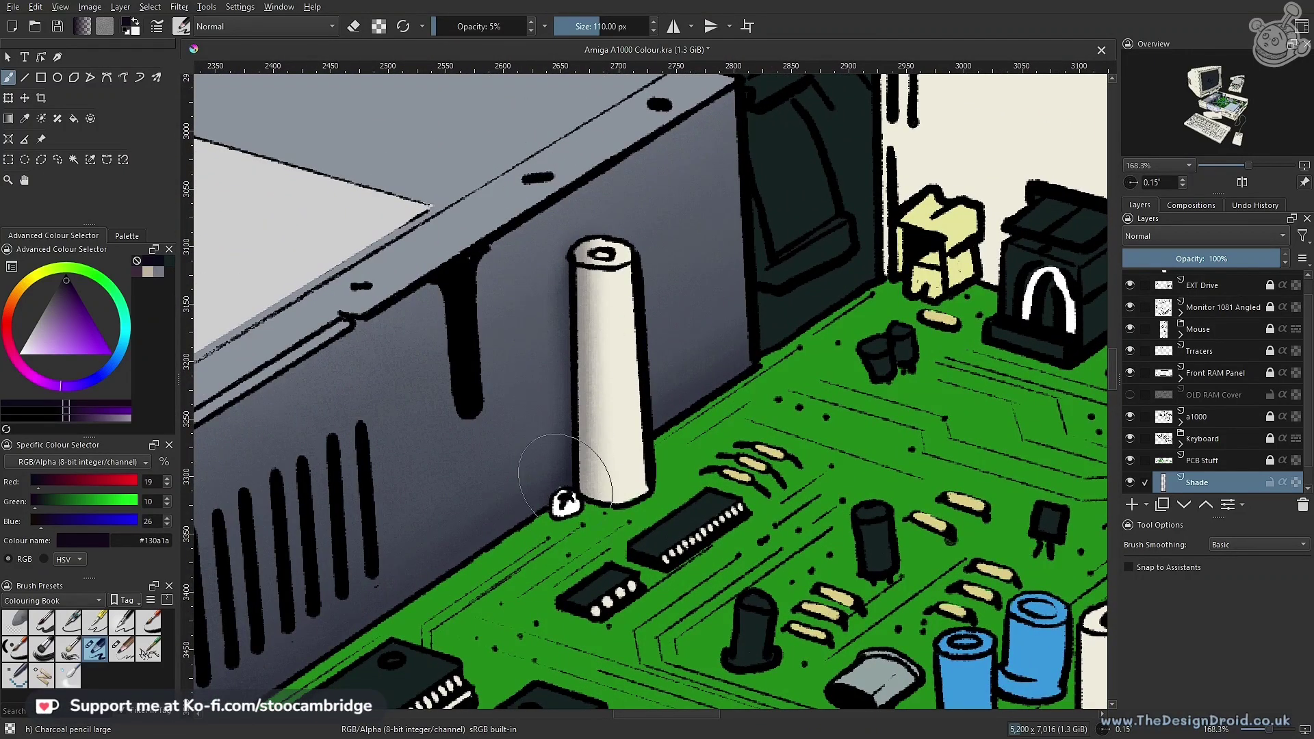
left_click_drag(564, 236, 579, 547)
left_click_drag(567, 255, 565, 581)
left_click_drag(574, 260, 576, 547)
mouse_move(589, 253)
left_mouse_down()
mouse_move(578, 376)
mouse_move(602, 278)
mouse_move(576, 462)
left_mouse_up()
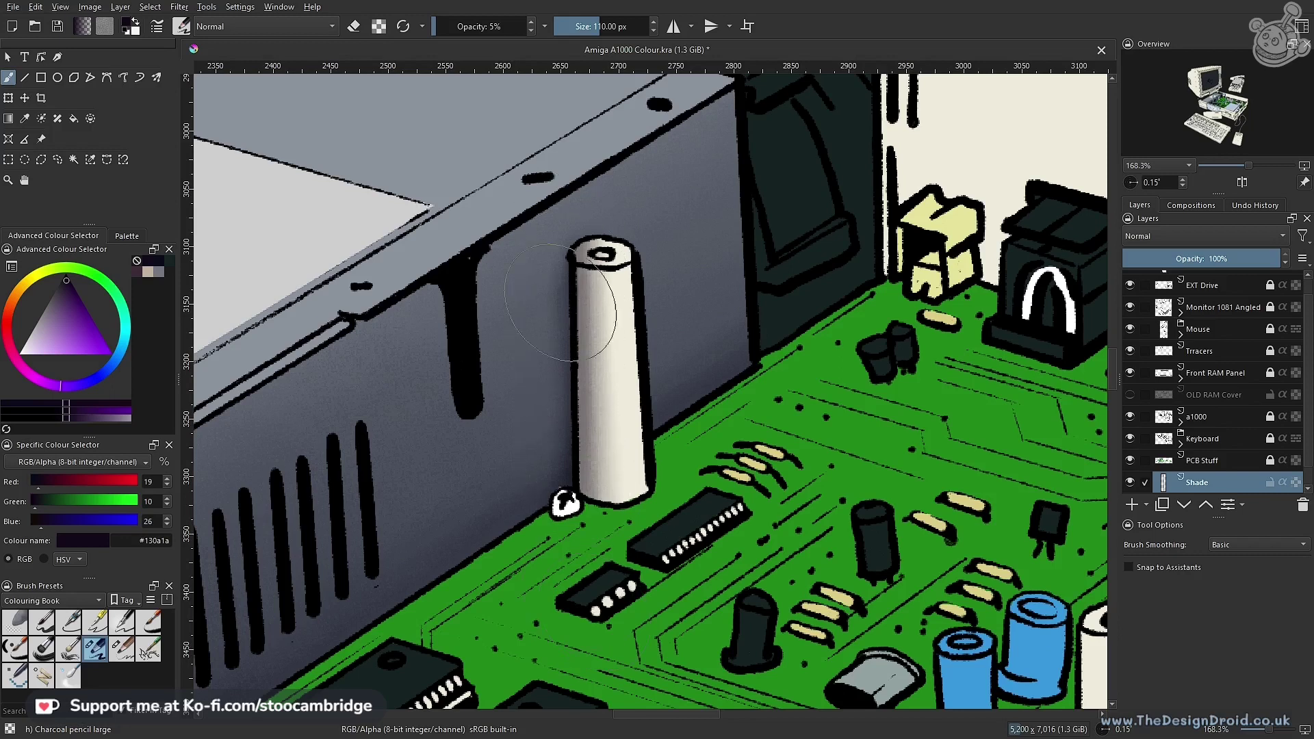
left_click_drag(552, 254, 561, 515)
Reduce the brush to 63 px and lightly erase shading down the post's right-hand part to brighten it
key("e")
key("bracketleft")
key("bracketleft")
key("bracketleft")
key("bracketleft")
key("bracketleft")
key("bracketleft")
key("bracketleft")
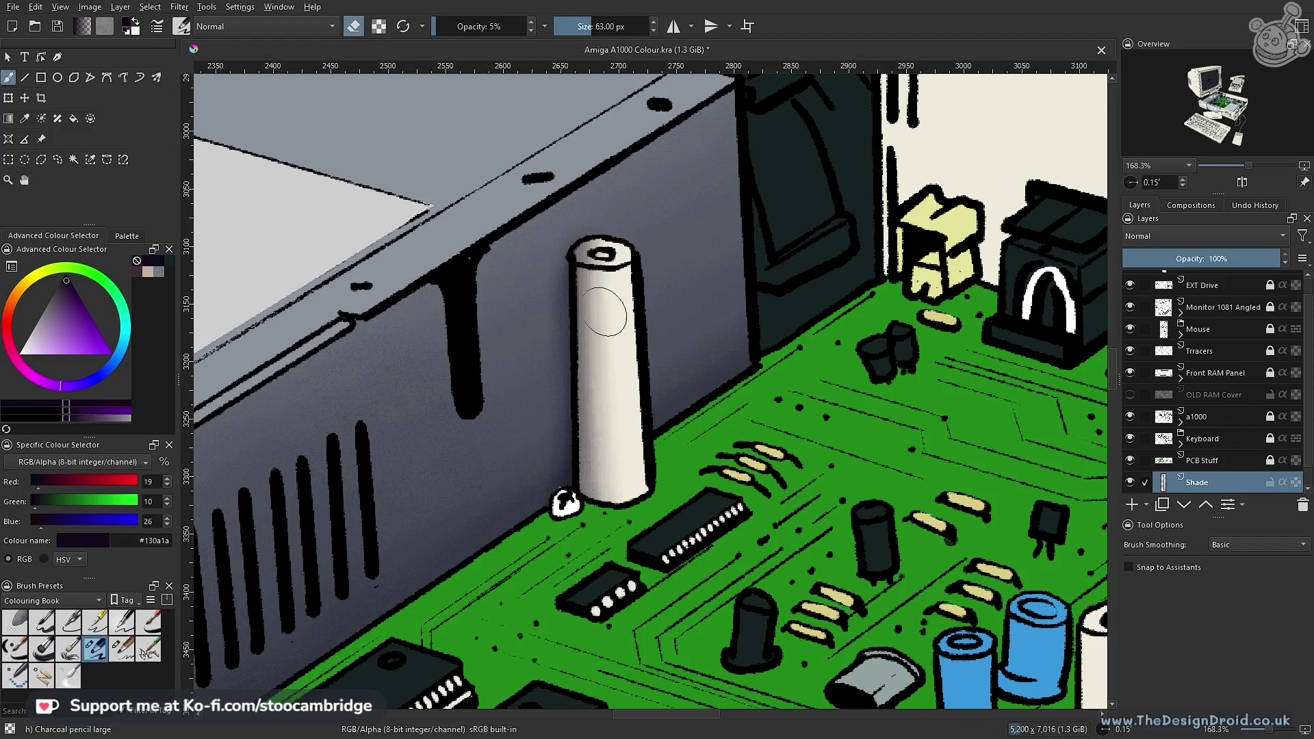
mouse_move(619, 339)
left_mouse_down()
mouse_move(653, 404)
mouse_move(637, 294)
mouse_move(617, 458)
left_mouse_up()
Return to painting and darken the post's left edge with narrow vertical strokes at 63 px
key("e")
left_click_drag(546, 323, 554, 518)
left_click_drag(546, 325, 547, 508)
left_click_drag(546, 296, 538, 510)
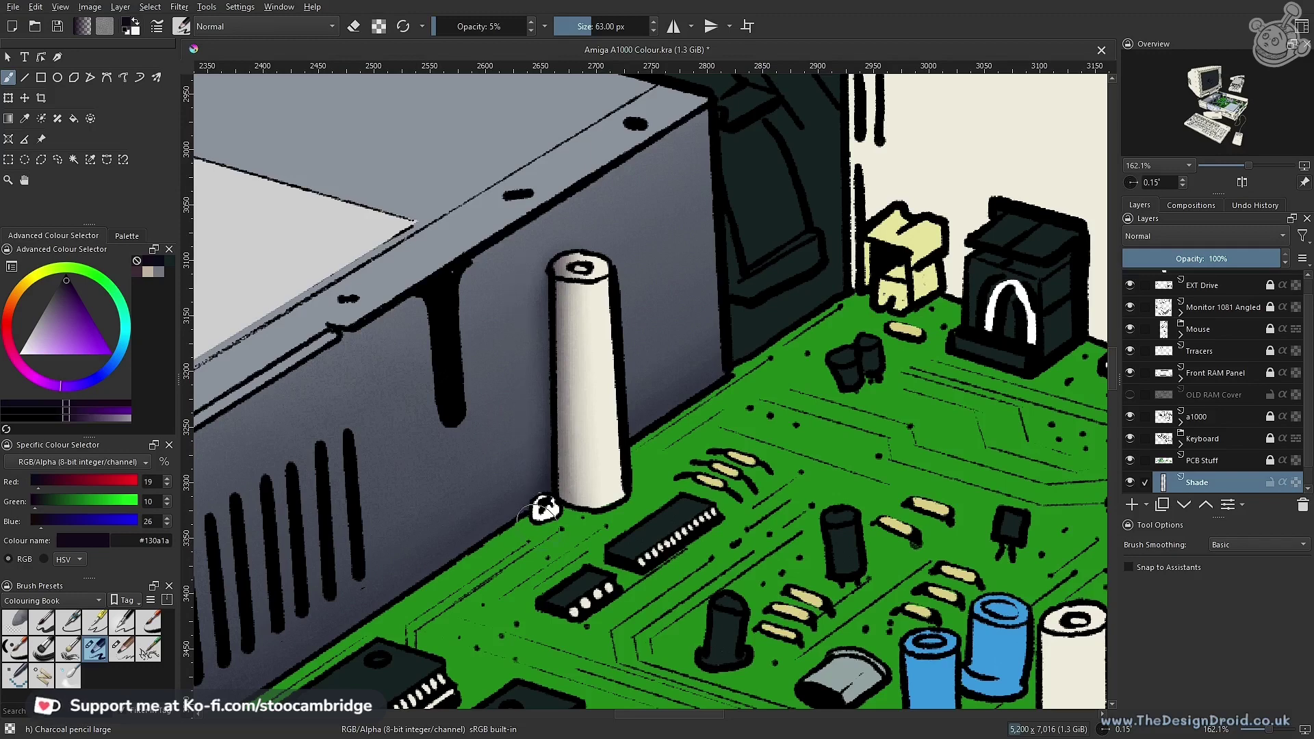
Add a faint vertical shadow along the post's right edge, undoing and repainting the stroke until it suits
scroll(633, 384, "down", 3)
mouse_move(698, 431)
left_mouse_down()
mouse_move(570, 528)
mouse_move(557, 493)
mouse_move(605, 469)
left_mouse_up()
mouse_move(605, 469)
left_mouse_down()
mouse_move(630, 240)
mouse_move(601, 302)
left_mouse_up()
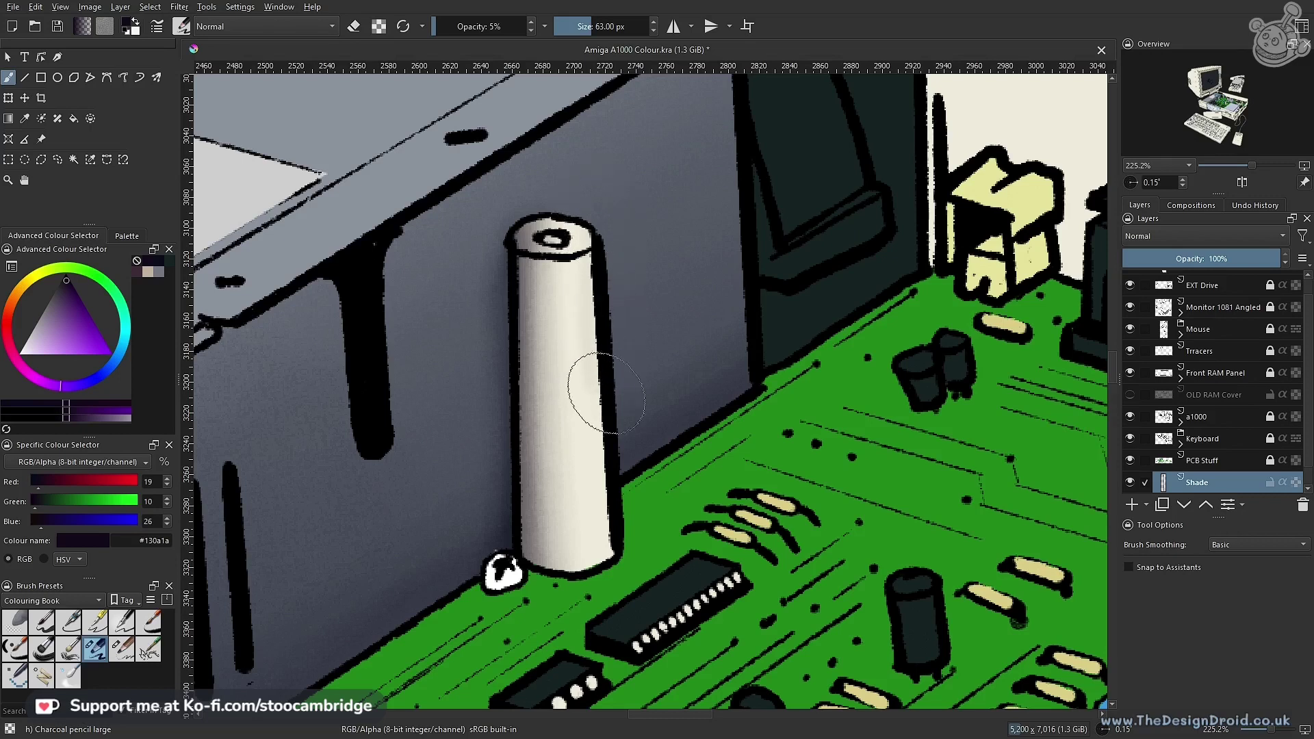
left_click_drag(603, 260, 620, 590)
key("ctrl+z")
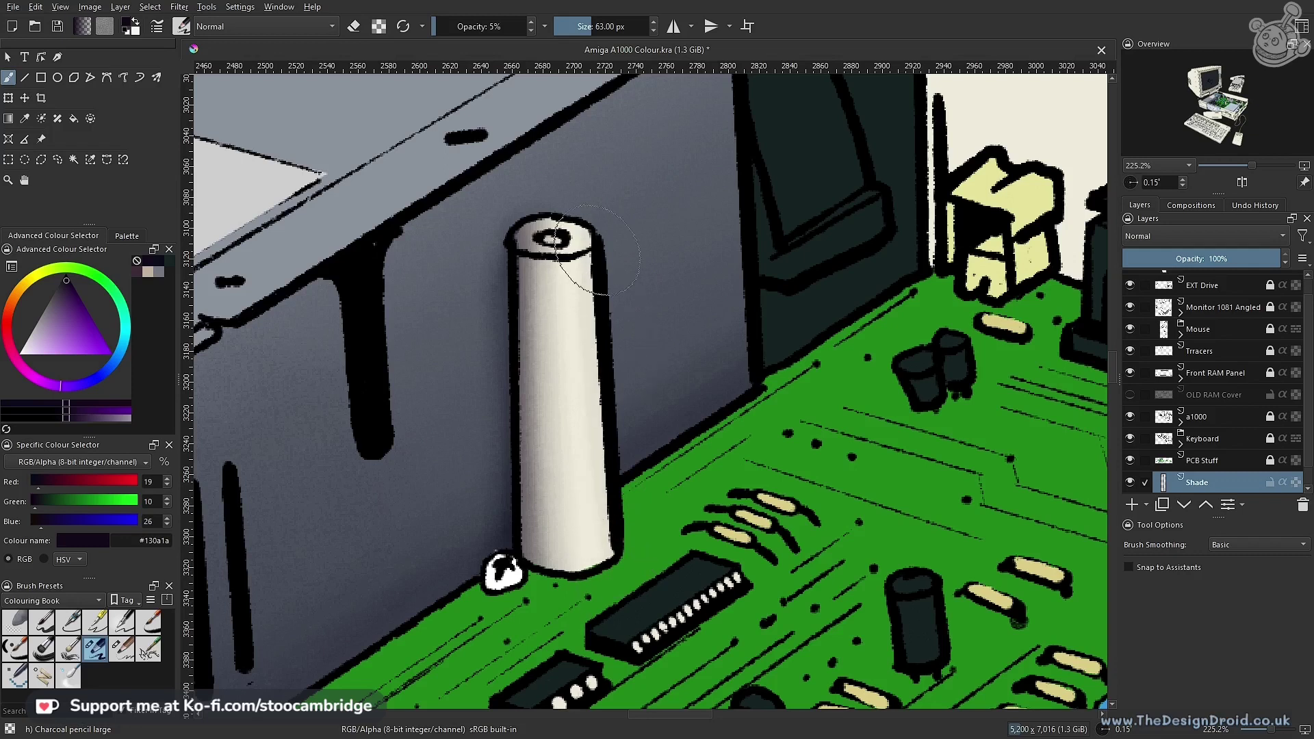
left_click_drag(592, 270, 598, 538)
key("ctrl+z")
mouse_move(596, 272)
left_mouse_down()
mouse_move(605, 315)
mouse_move(589, 460)
mouse_move(603, 548)
mouse_move(574, 331)
mouse_move(597, 399)
mouse_move(603, 587)
left_mouse_up()
left_click_drag(668, 420, 686, 564)
mouse_move(694, 496)
left_mouse_down()
mouse_move(639, 513)
mouse_move(650, 540)
mouse_move(618, 525)
mouse_move(621, 497)
mouse_move(615, 547)
mouse_move(617, 514)
left_mouse_up()
left_click_drag(615, 503, 603, 347)
Erase the shading from the post's top face with the Ink-7 Brush Rough SC at 100% opacity and 25 px
key("e")
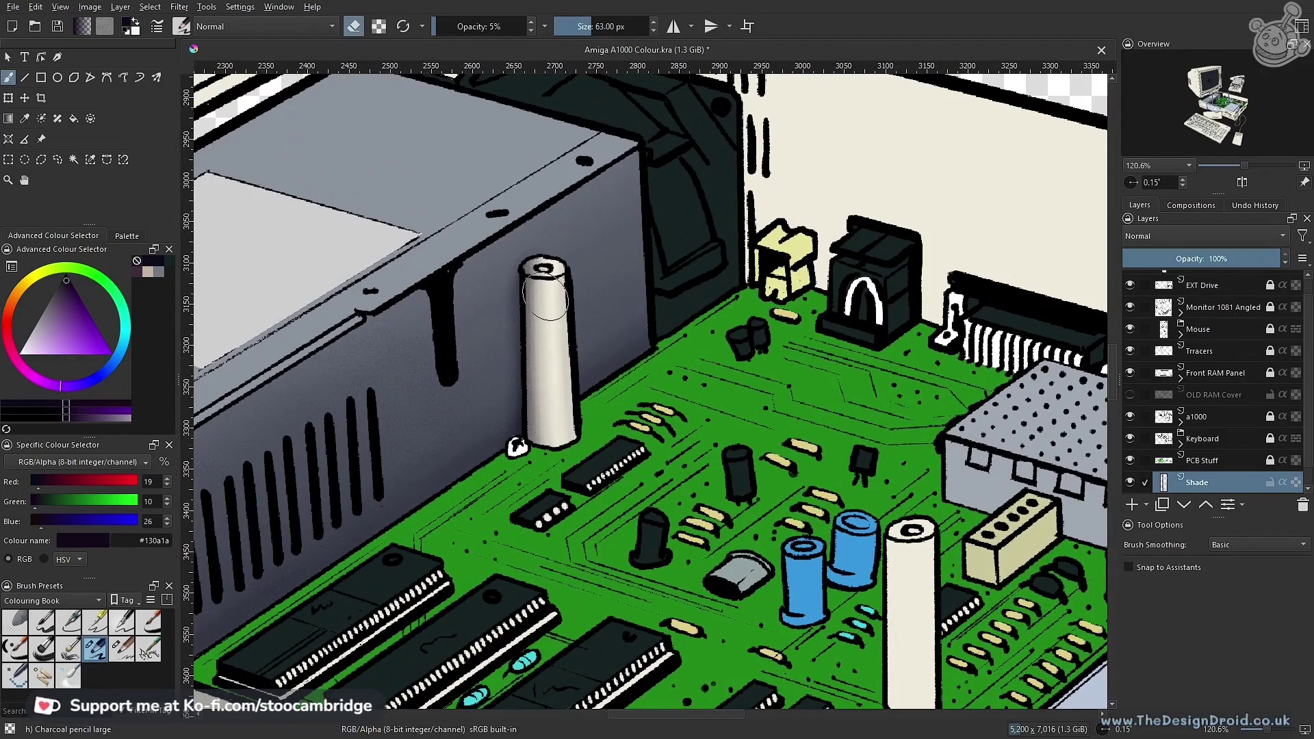
left_click_drag(641, 360, 571, 282)
left_click_drag(578, 295, 578, 387)
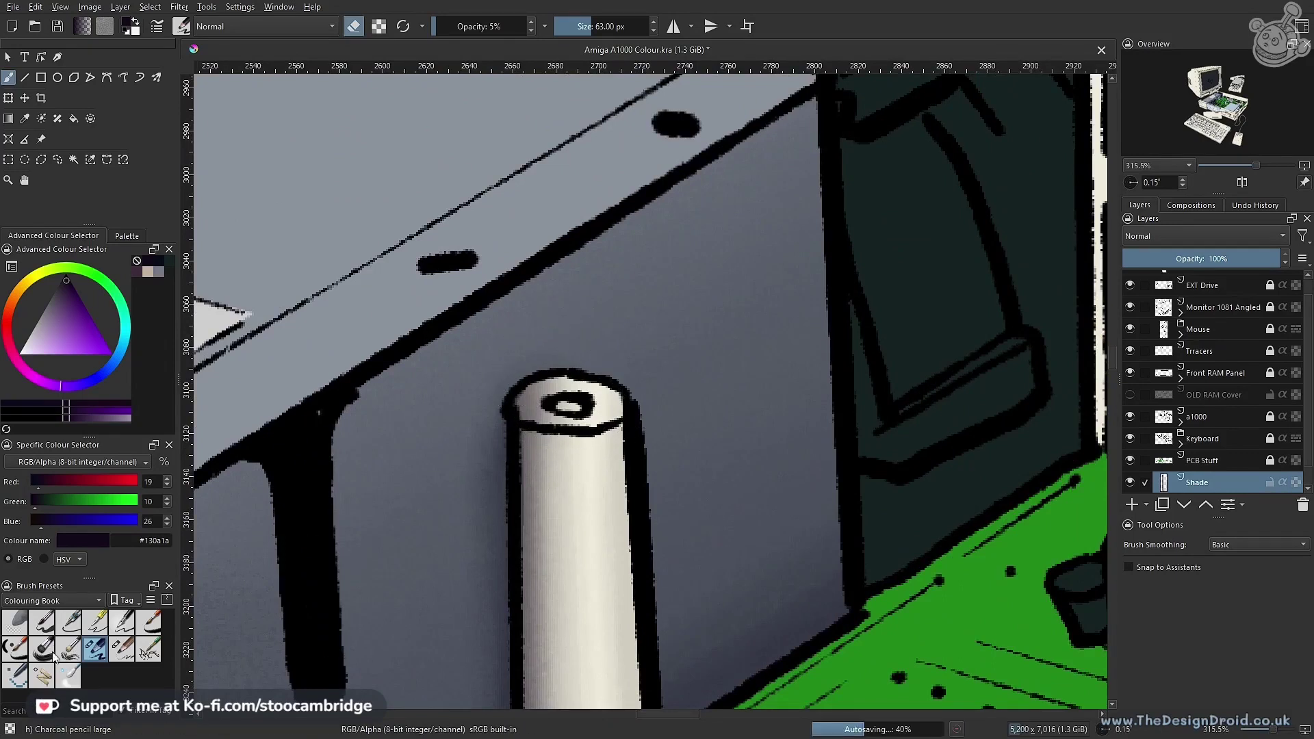
left_click(15, 648)
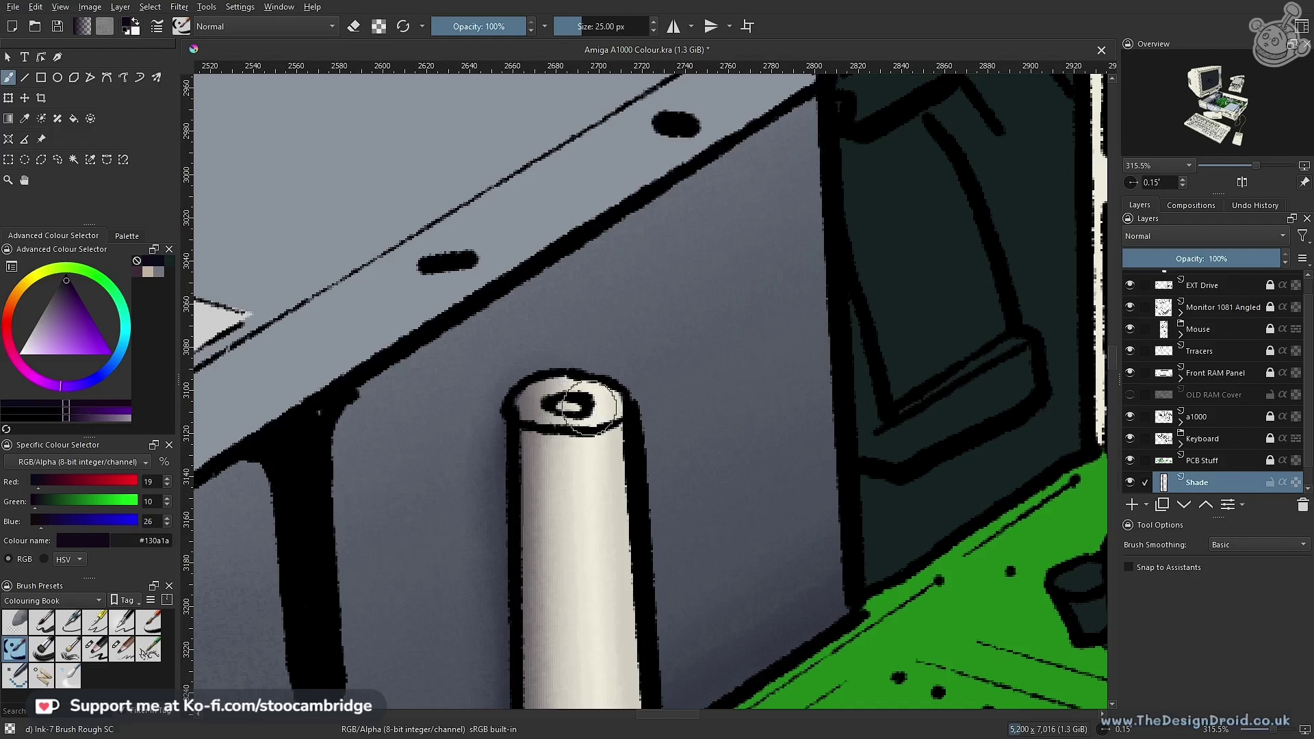
key("e")
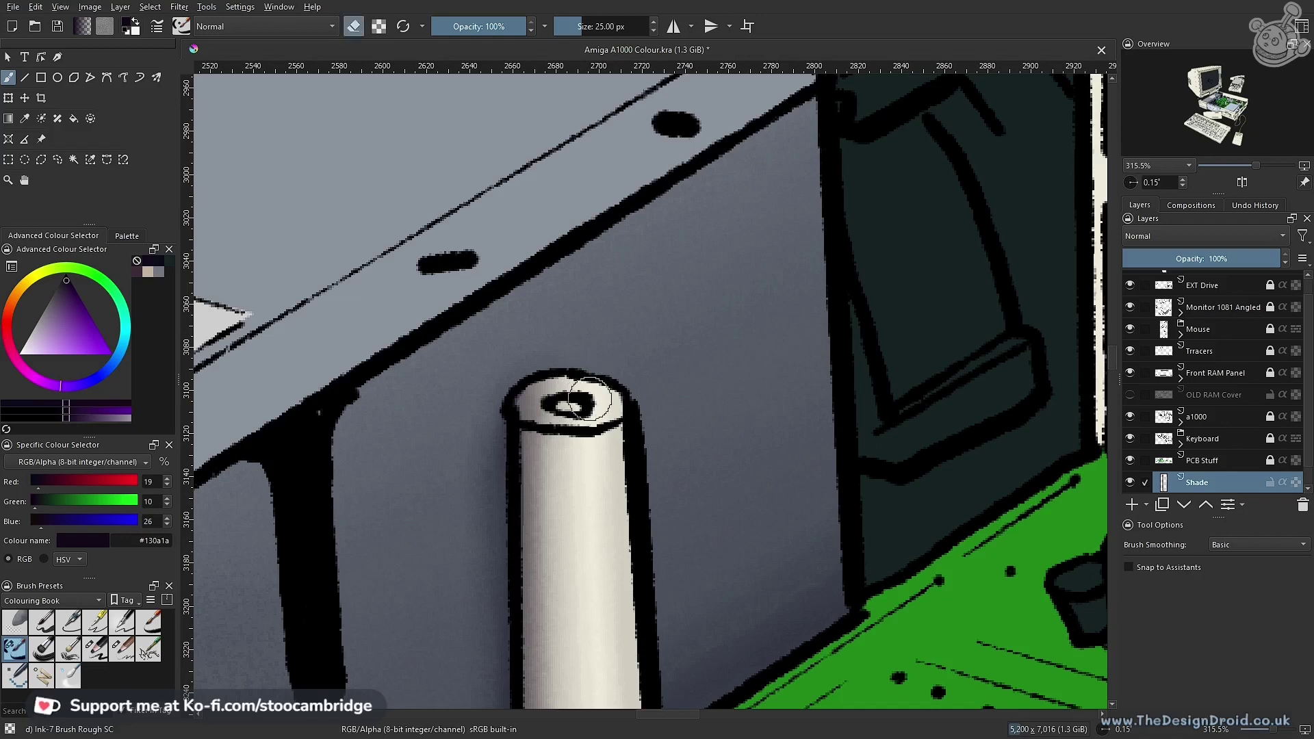
mouse_move(548, 396)
left_mouse_down()
mouse_move(585, 401)
mouse_move(570, 392)
left_mouse_up()
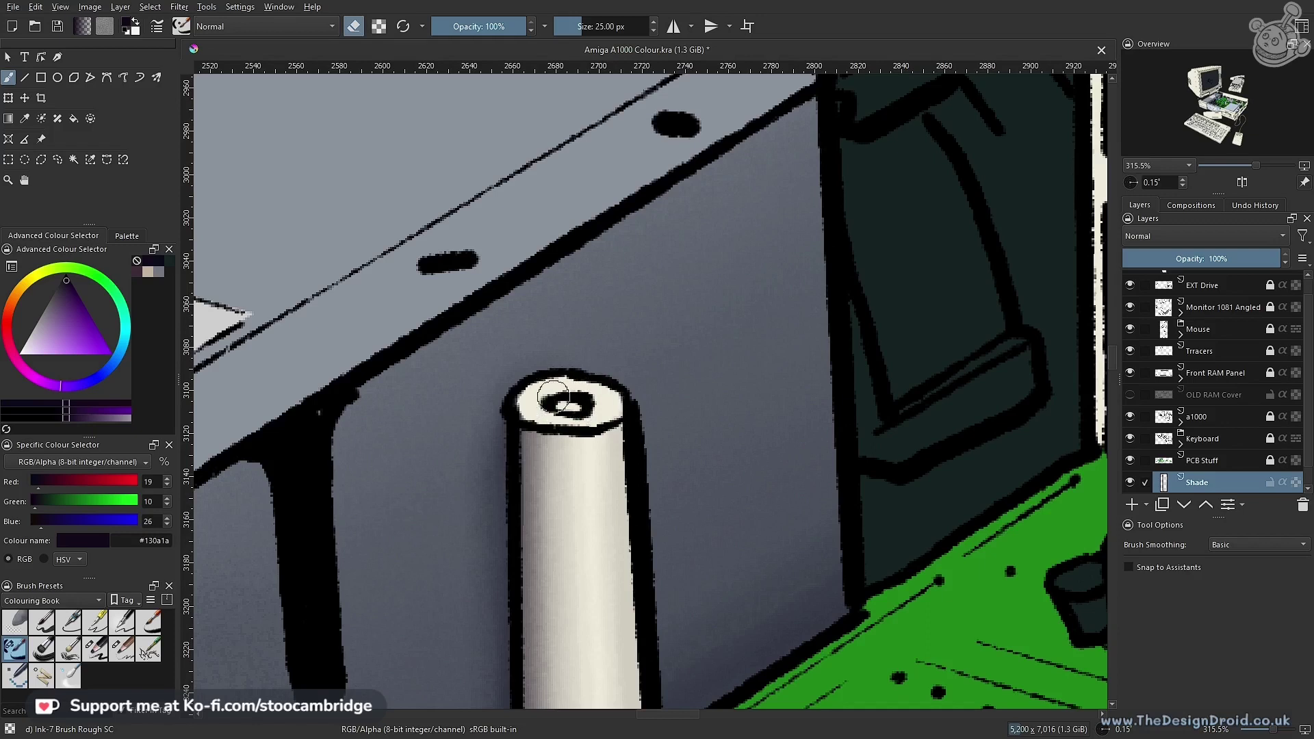
Shade the hole in the post's top face with the Charcoal Pencil Medium brush at 5% opacity
left_click(122, 648)
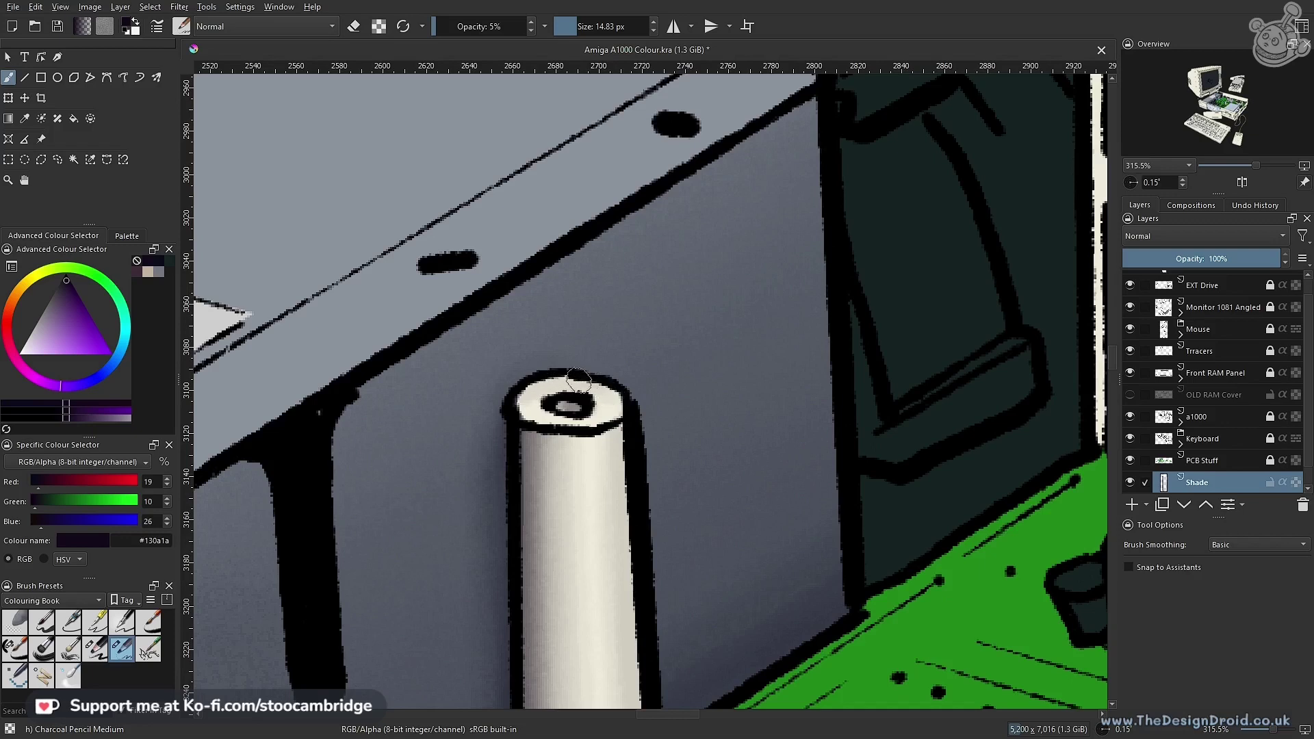
left_click_drag(578, 380, 588, 541)
left_click_drag(642, 371, 643, 437)
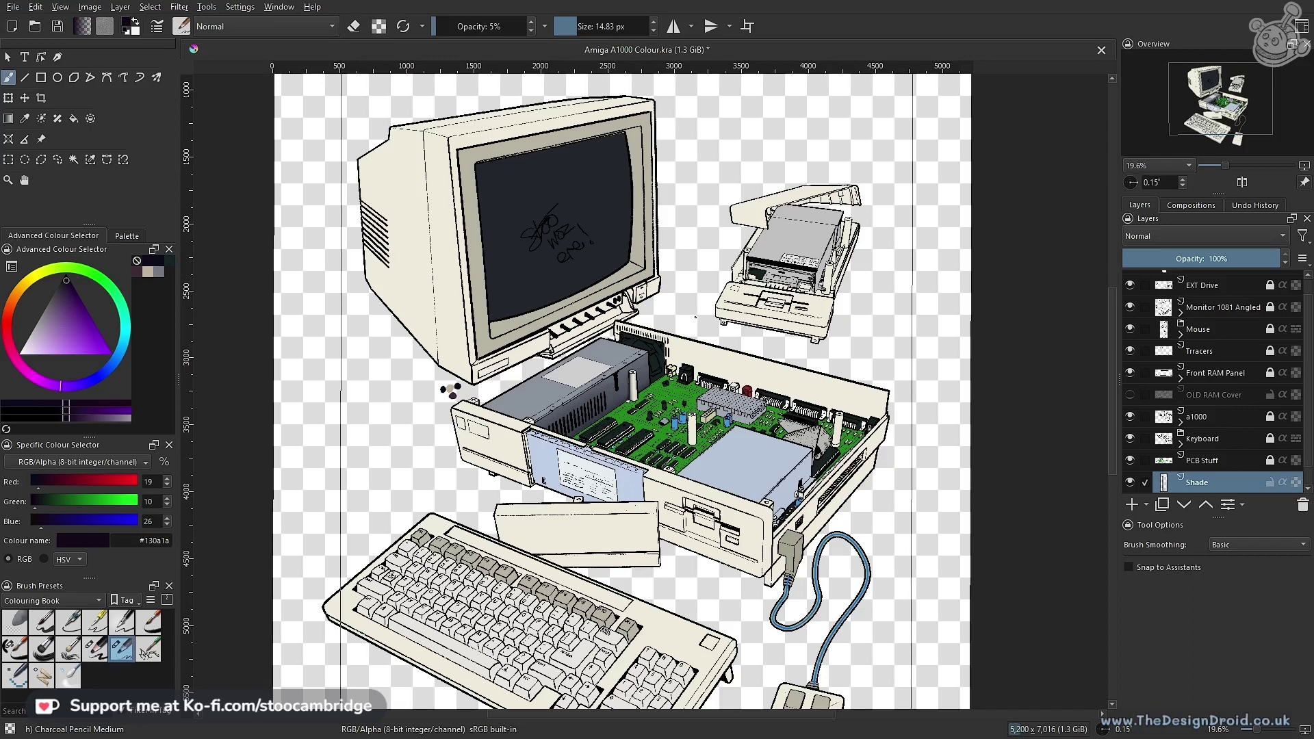
Examine the shaded power supply and its white post against the full illustration and the unshaded circuit board
scroll(704, 330, "down", 4)
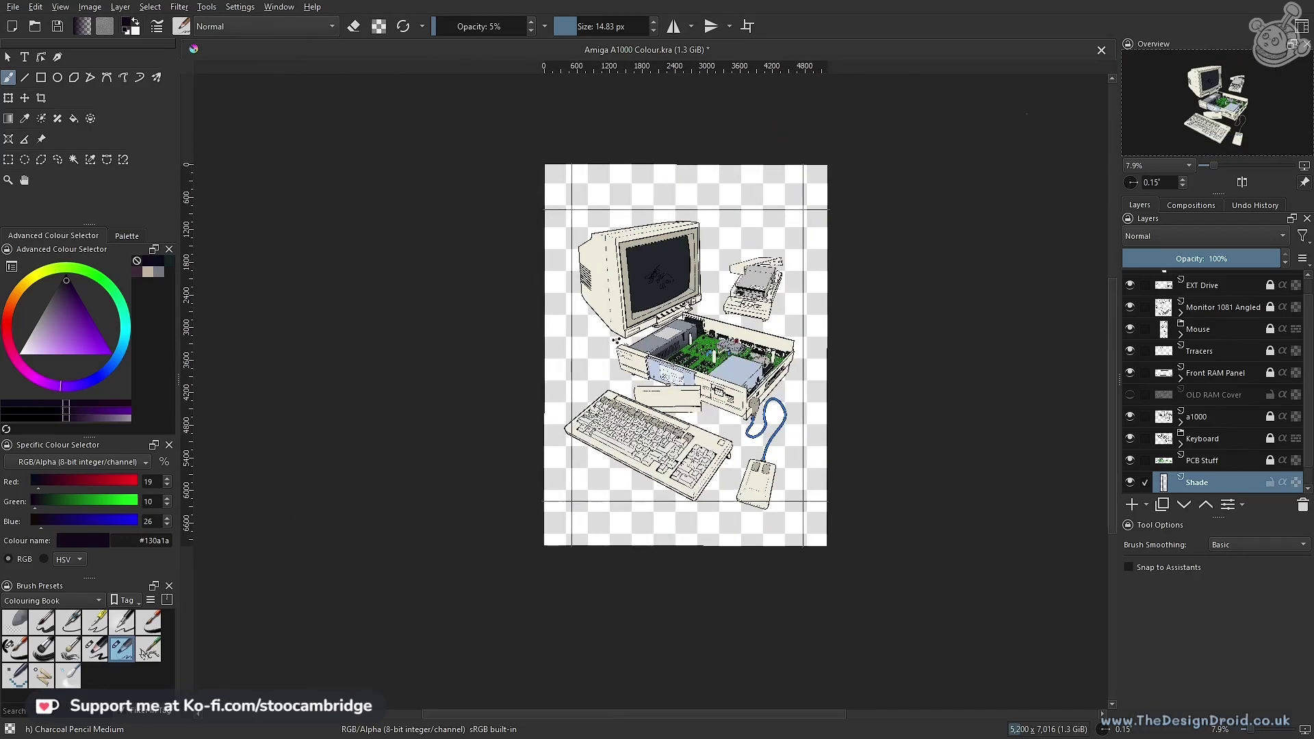
scroll(692, 369, "up", 3)
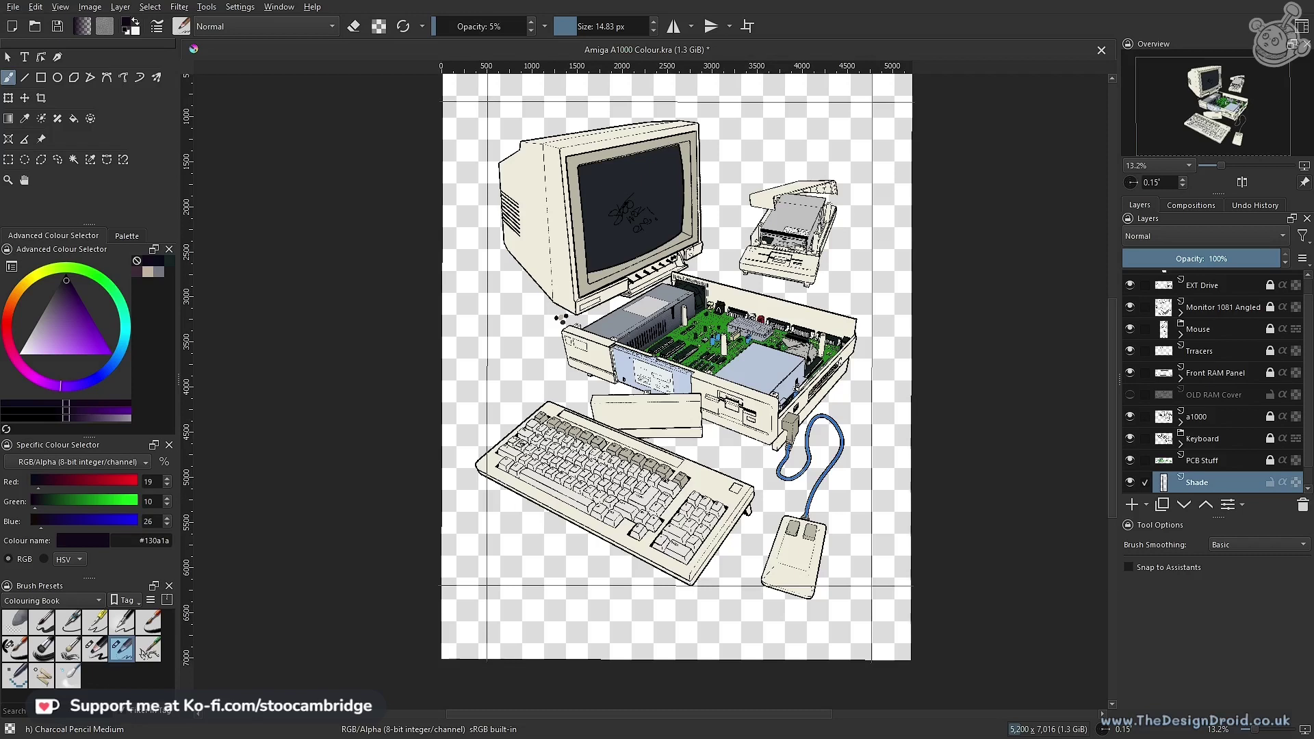
scroll(782, 55, "up", 3)
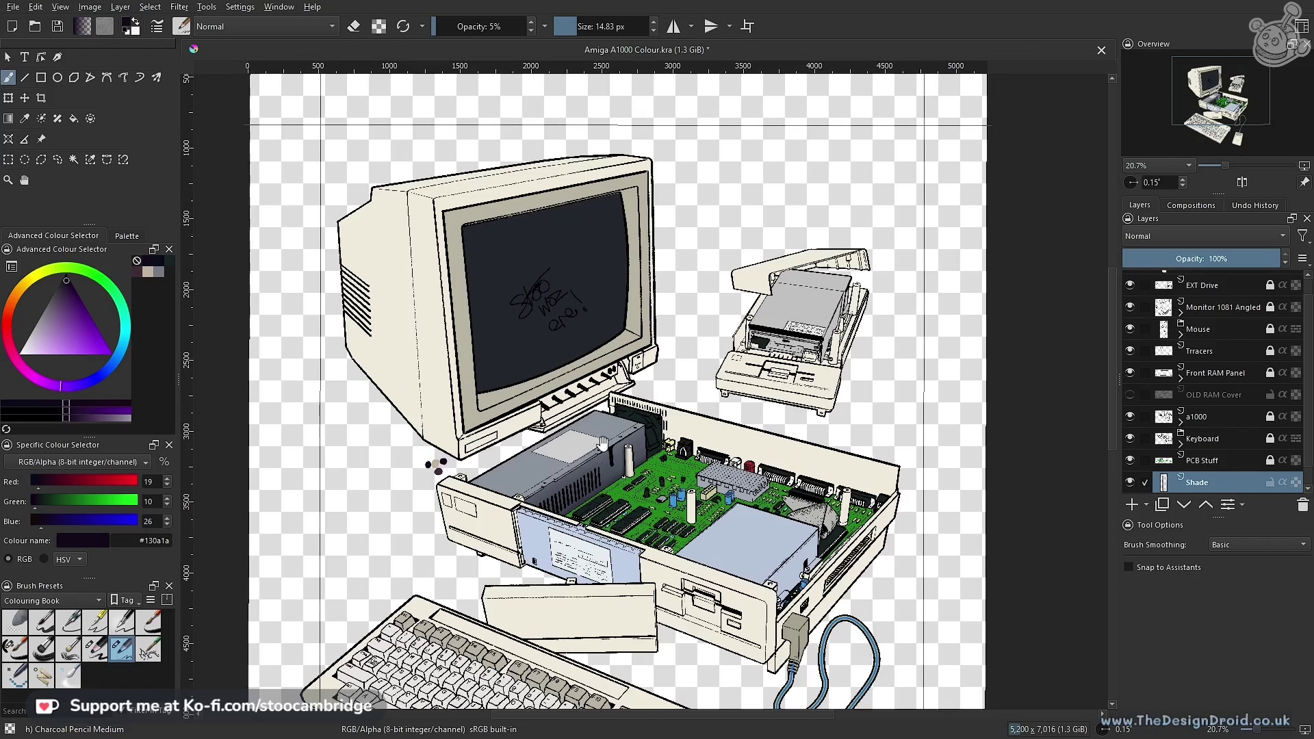
left_click_drag(651, 443, 628, 406)
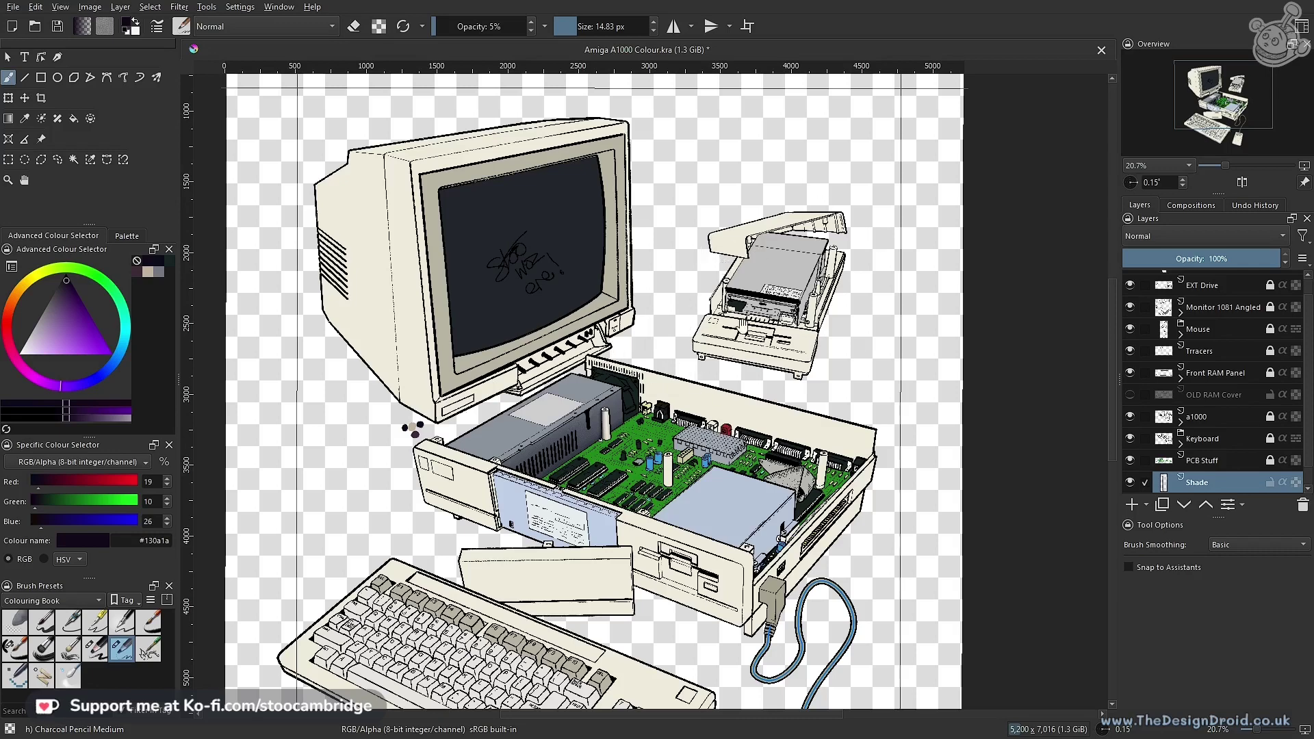
scroll(644, 457, "up", 8)
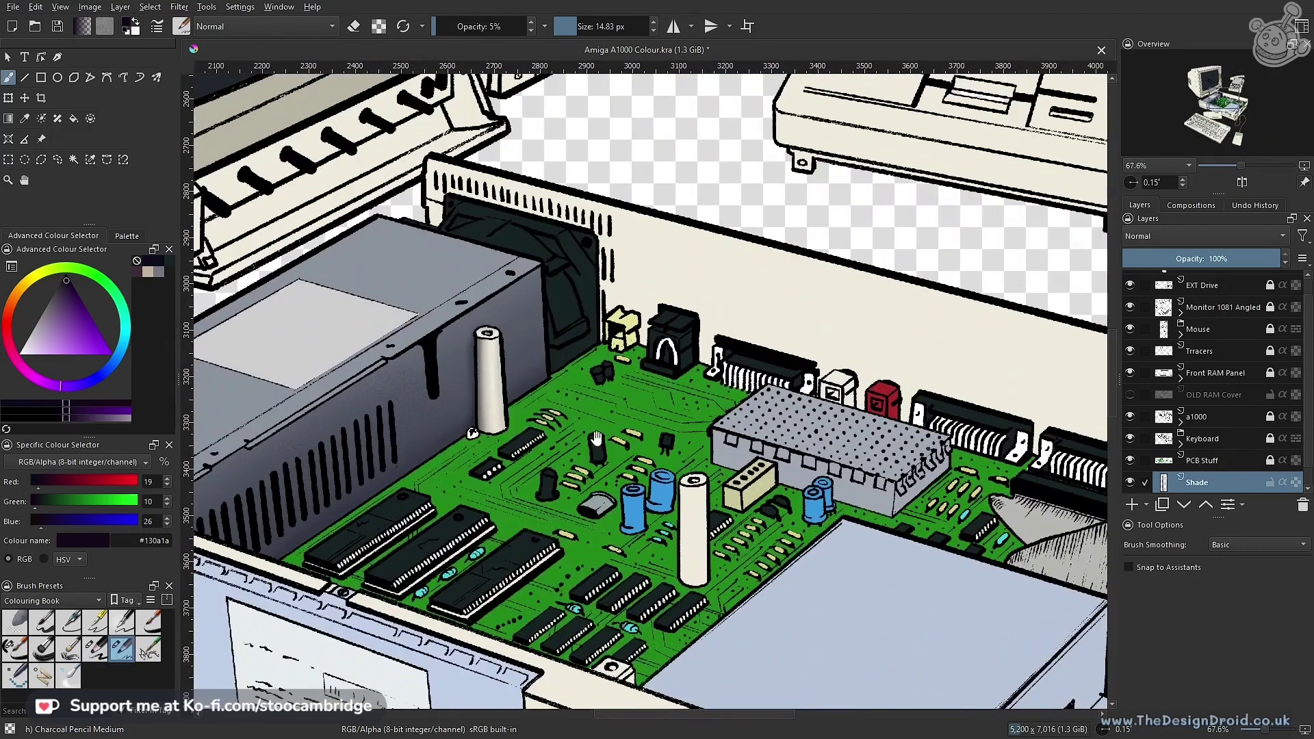
left_click_drag(651, 457, 636, 428)
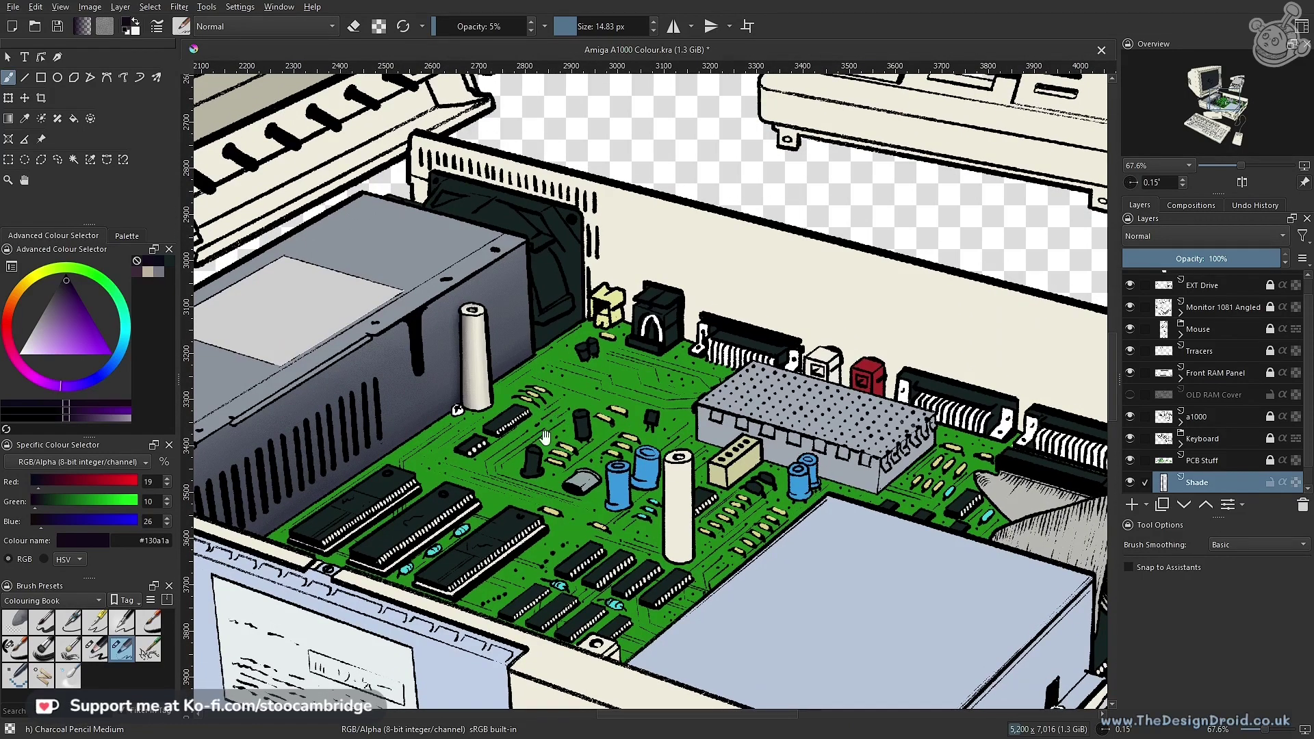
scroll(597, 420, "down", 4)
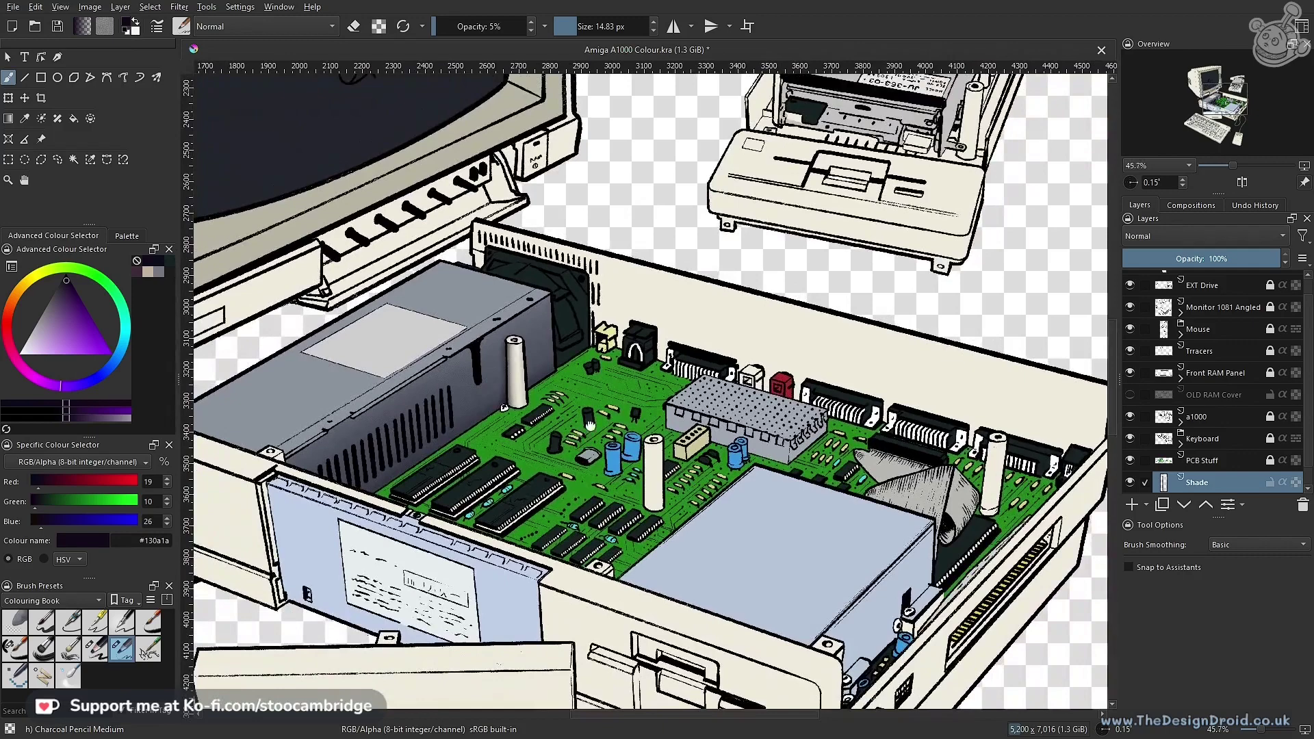
scroll(601, 402, "up", 4)
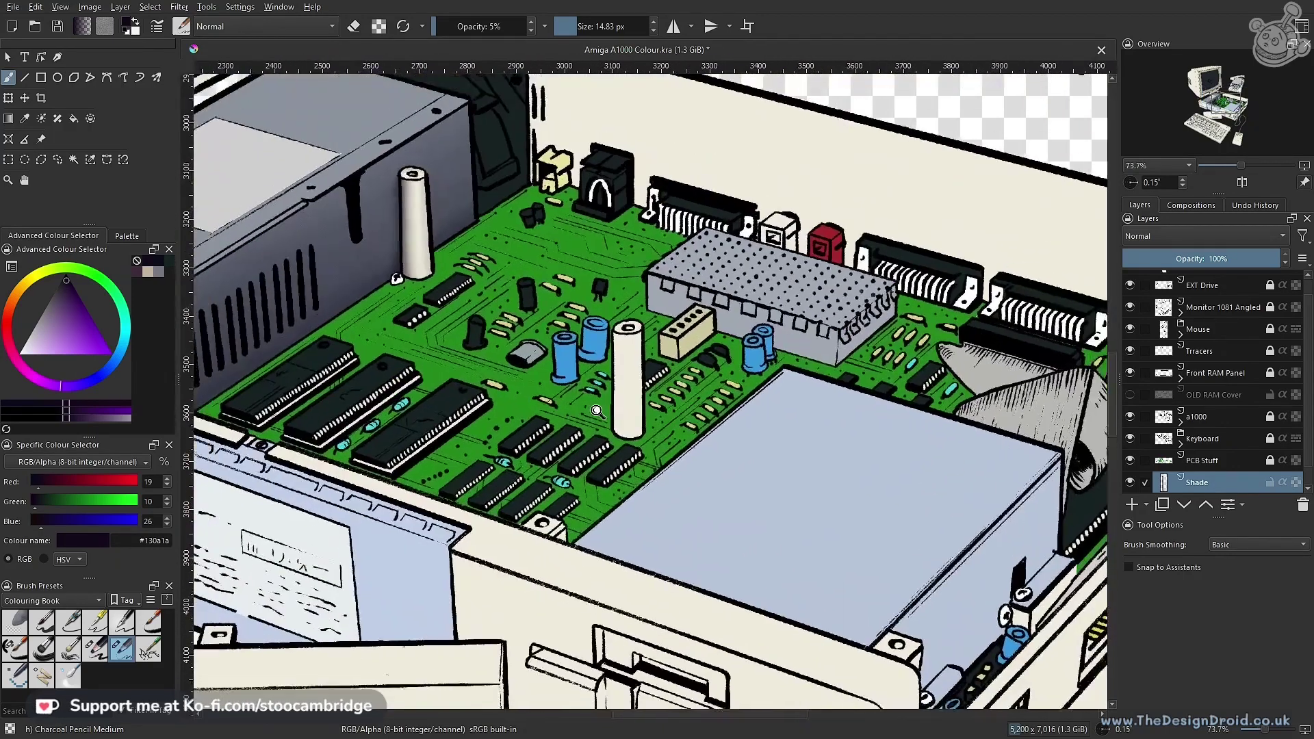
scroll(597, 411, "down", 4)
scroll(588, 427, "up", 2)
left_click_drag(608, 409, 552, 413)
left_click_drag(556, 463, 567, 427)
left_click_drag(674, 250, 636, 437)
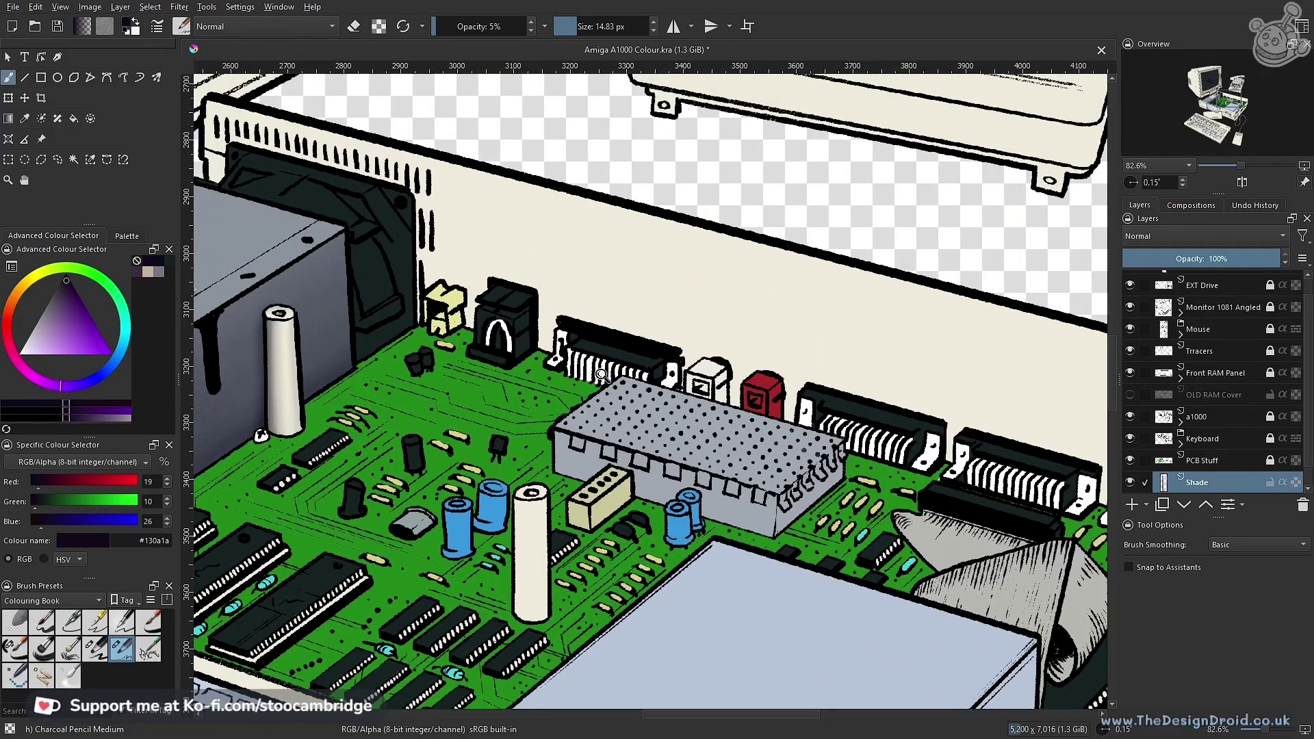
scroll(602, 374, "down", 3)
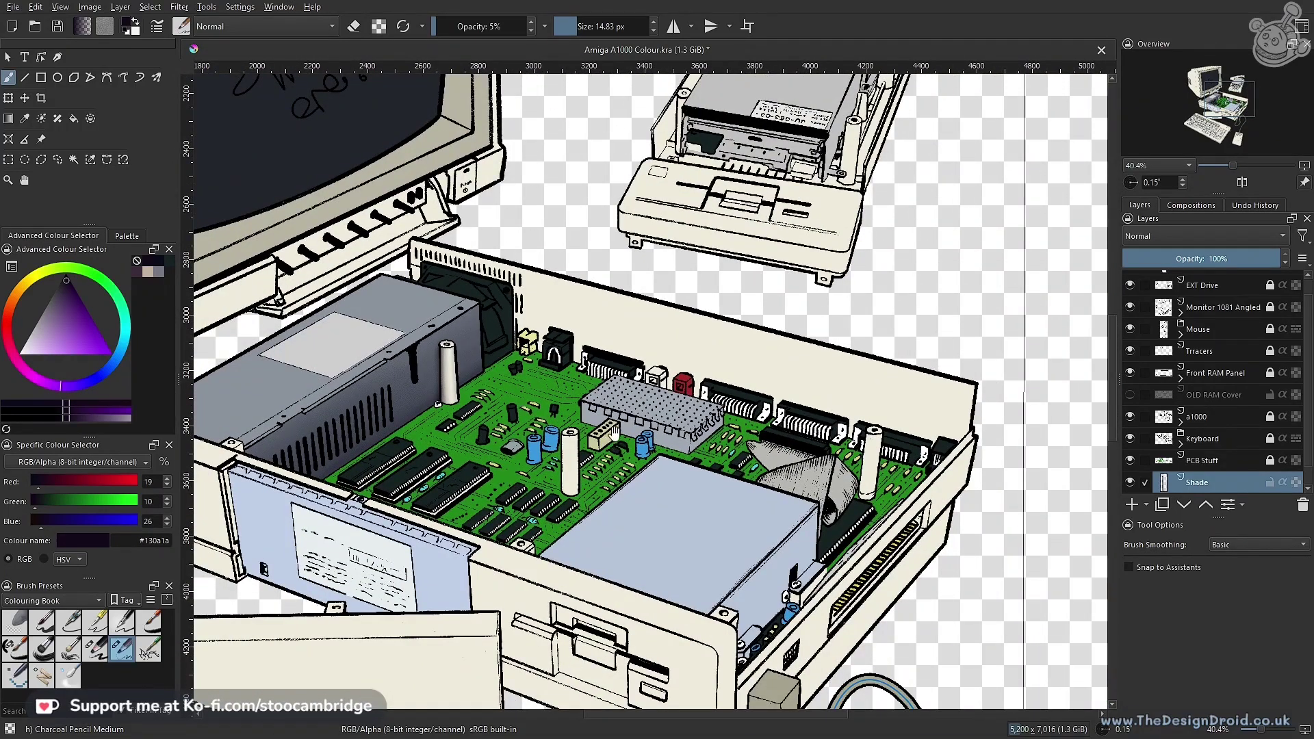
left_click_drag(615, 444, 606, 385)
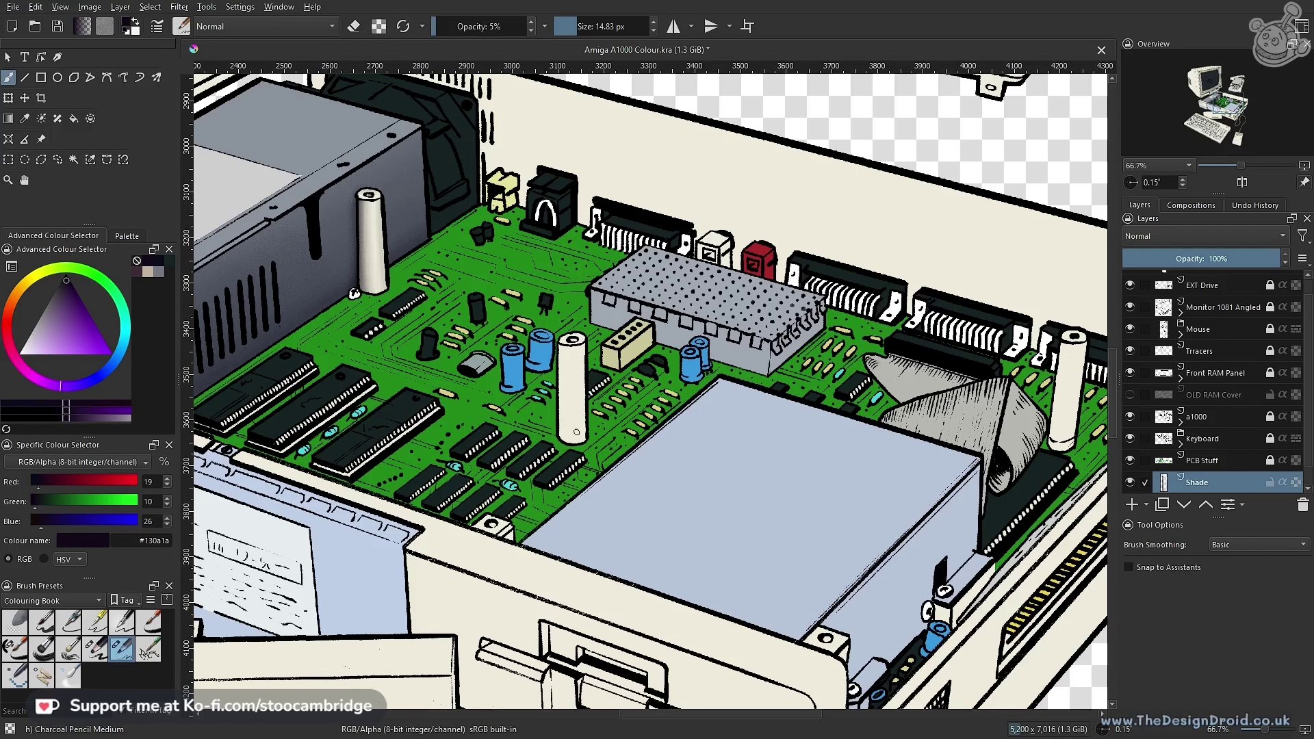
Outline the central white post on the circuit board with a polygonal selection and return to painting
left_click_drag(603, 430, 606, 392)
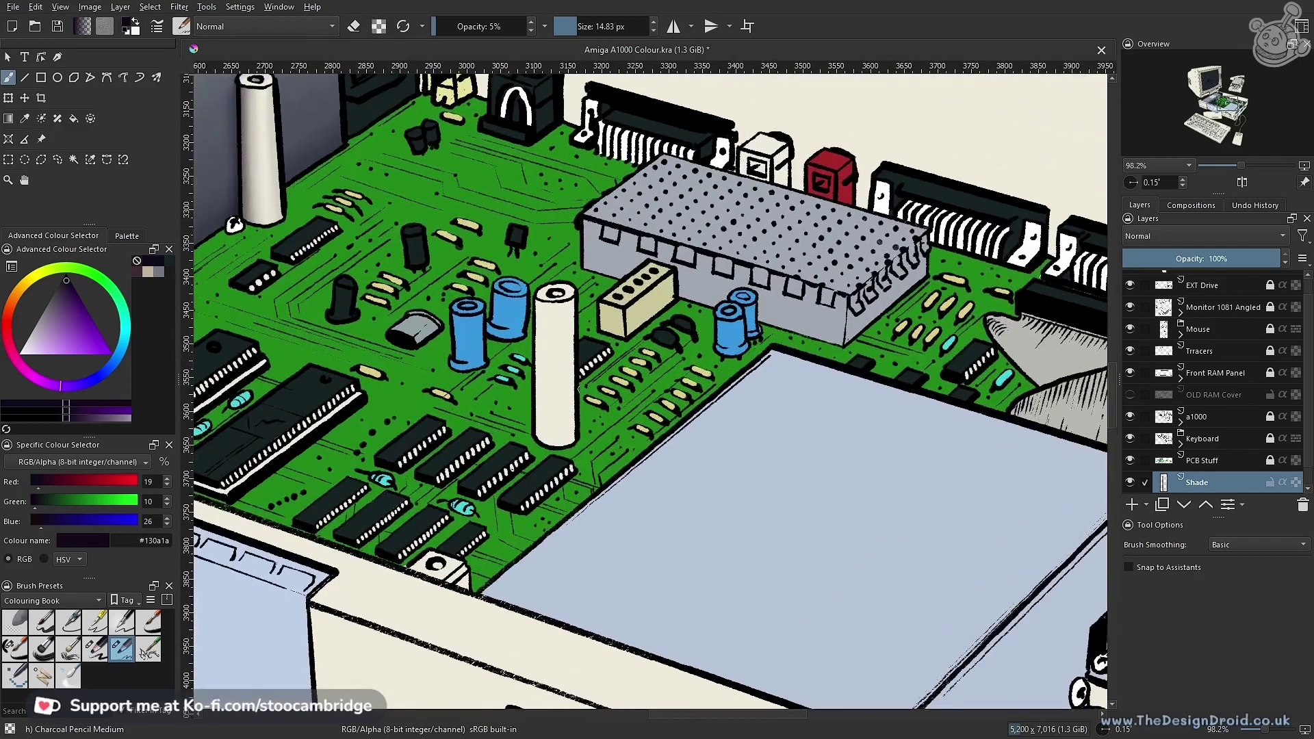
mouse_move(614, 281)
left_mouse_down()
mouse_move(697, 394)
mouse_move(578, 389)
mouse_move(726, 426)
mouse_move(568, 416)
mouse_move(549, 396)
mouse_move(662, 343)
mouse_move(680, 392)
mouse_move(637, 340)
left_mouse_up()
mouse_move(597, 453)
left_mouse_down()
mouse_move(616, 349)
mouse_move(649, 344)
left_mouse_up()
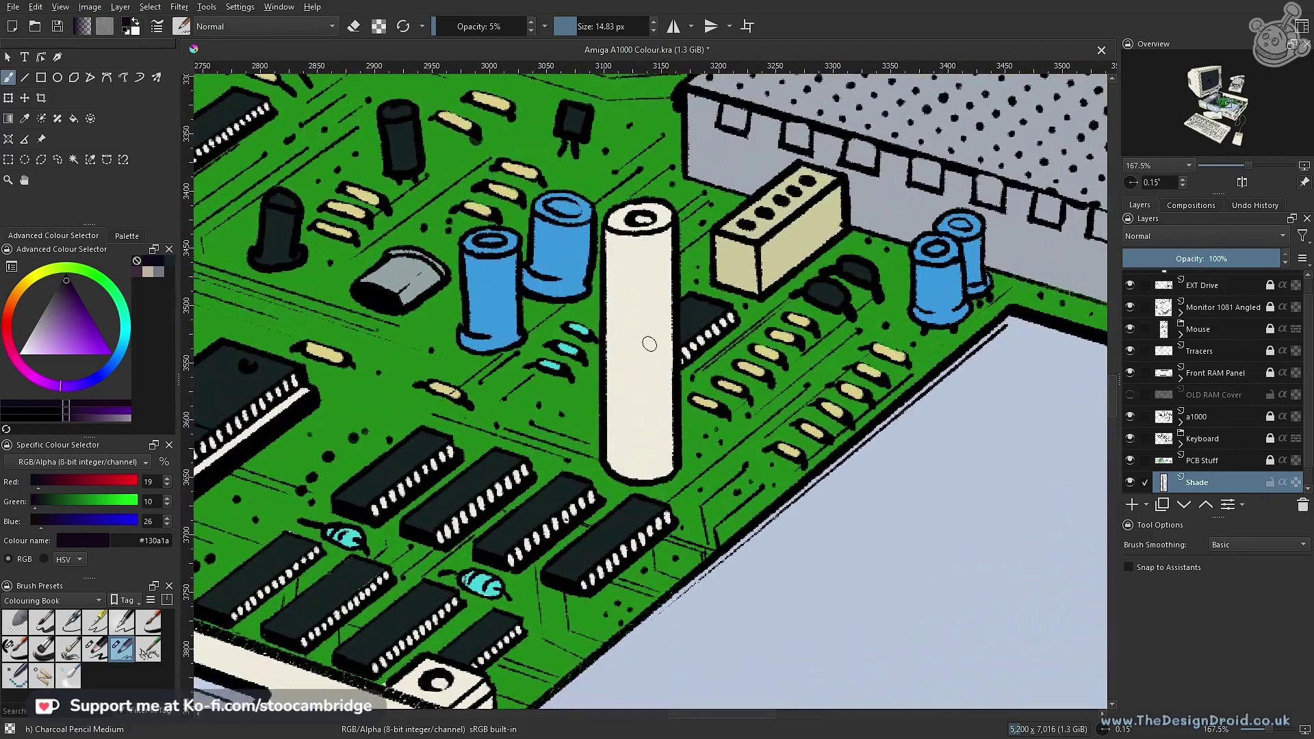
key("l")
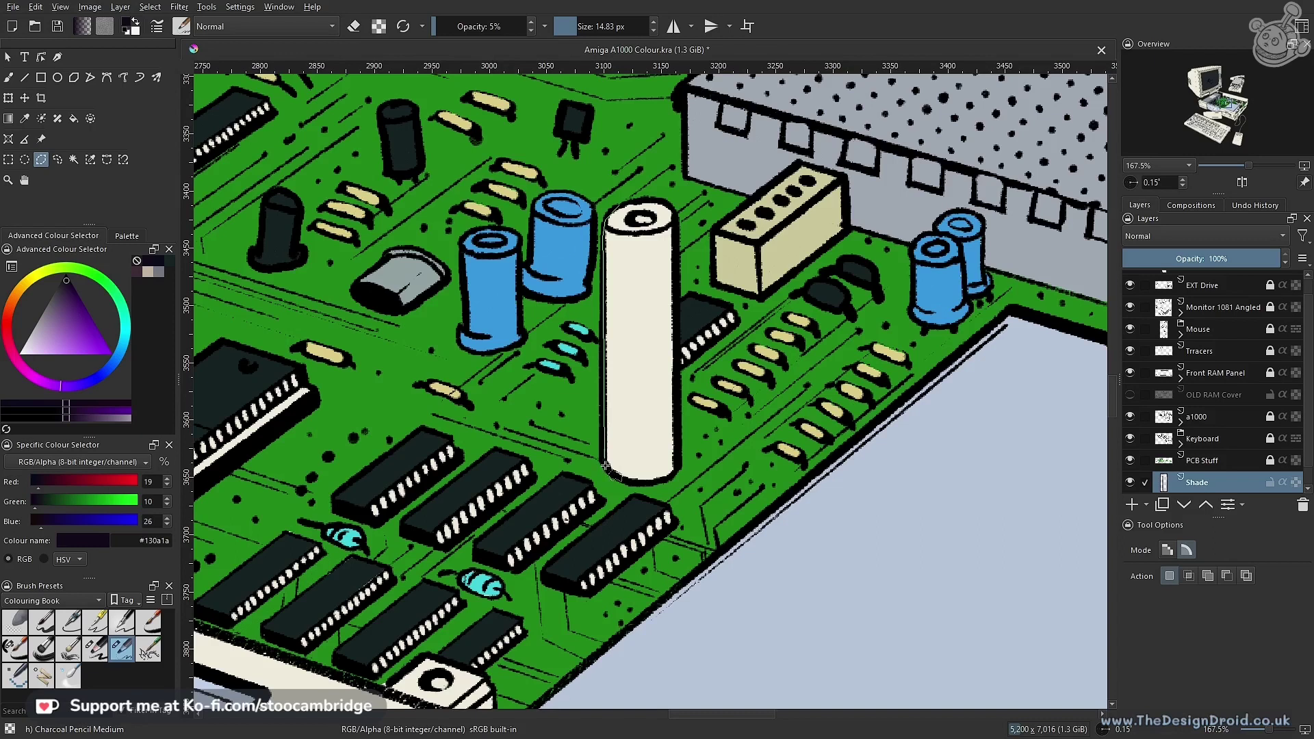
left_click(681, 460)
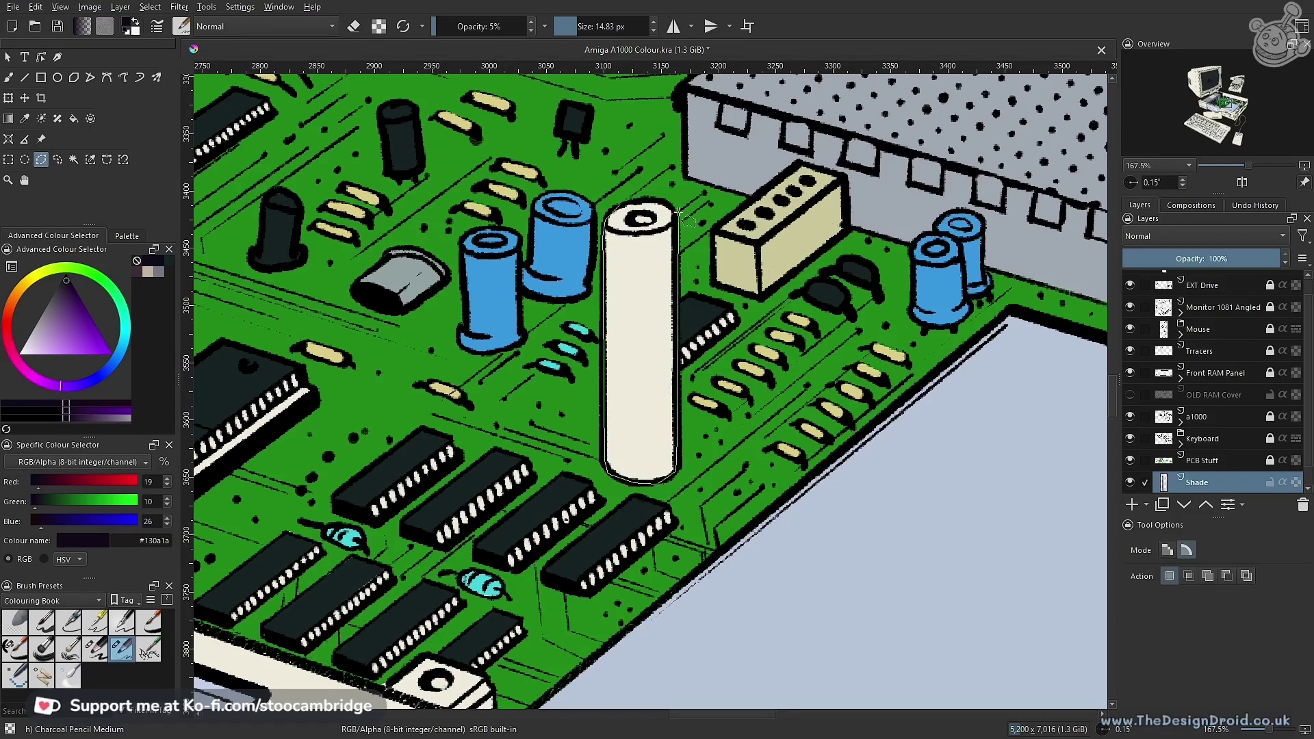
left_click(628, 202)
key("b")
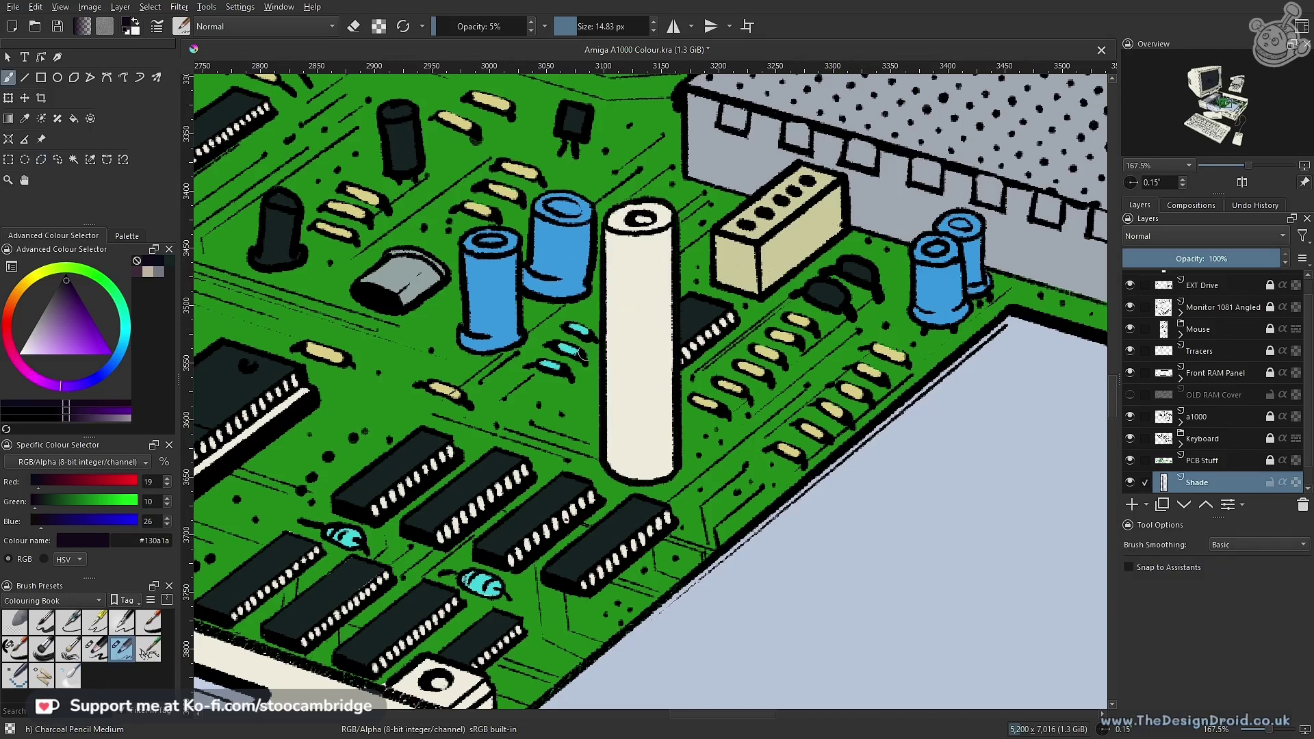
Choose the Charcoal pencil large brush at 5% opacity and 63 px, with erase mode off, for the central post
left_click(99, 655)
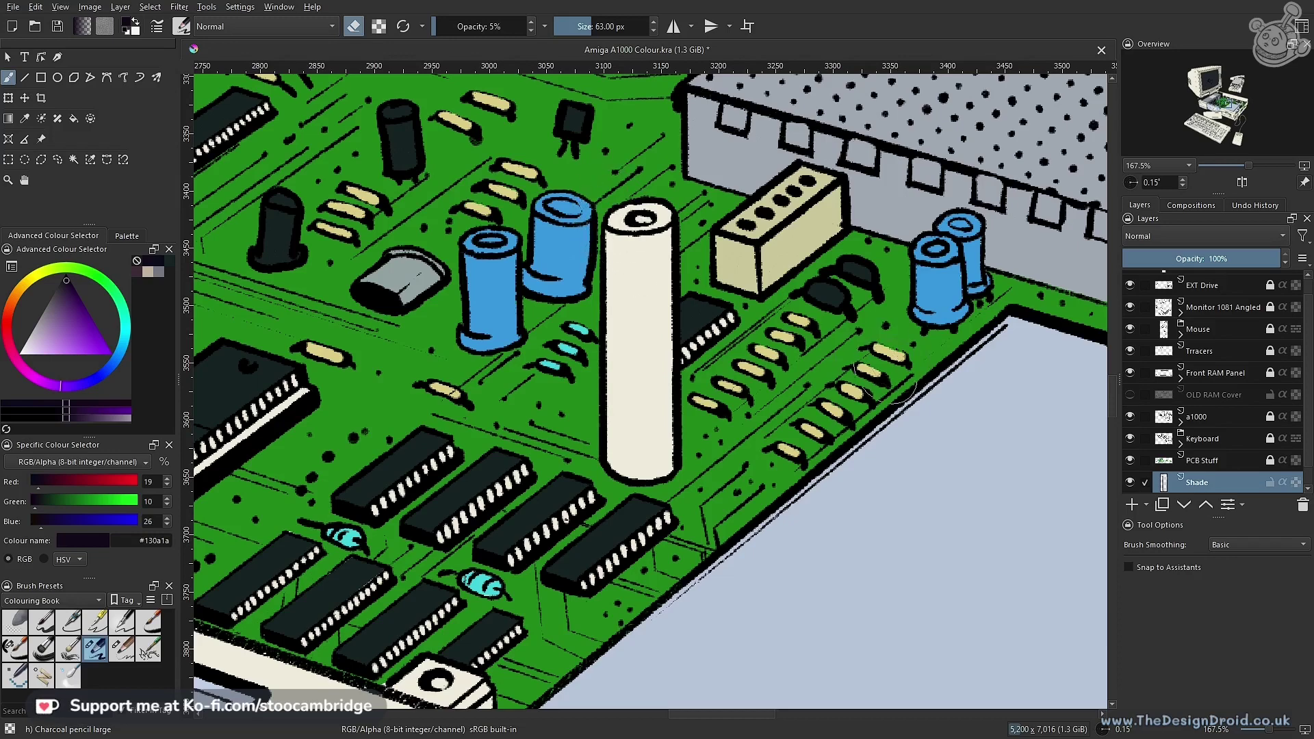
left_click_drag(576, 402, 549, 461)
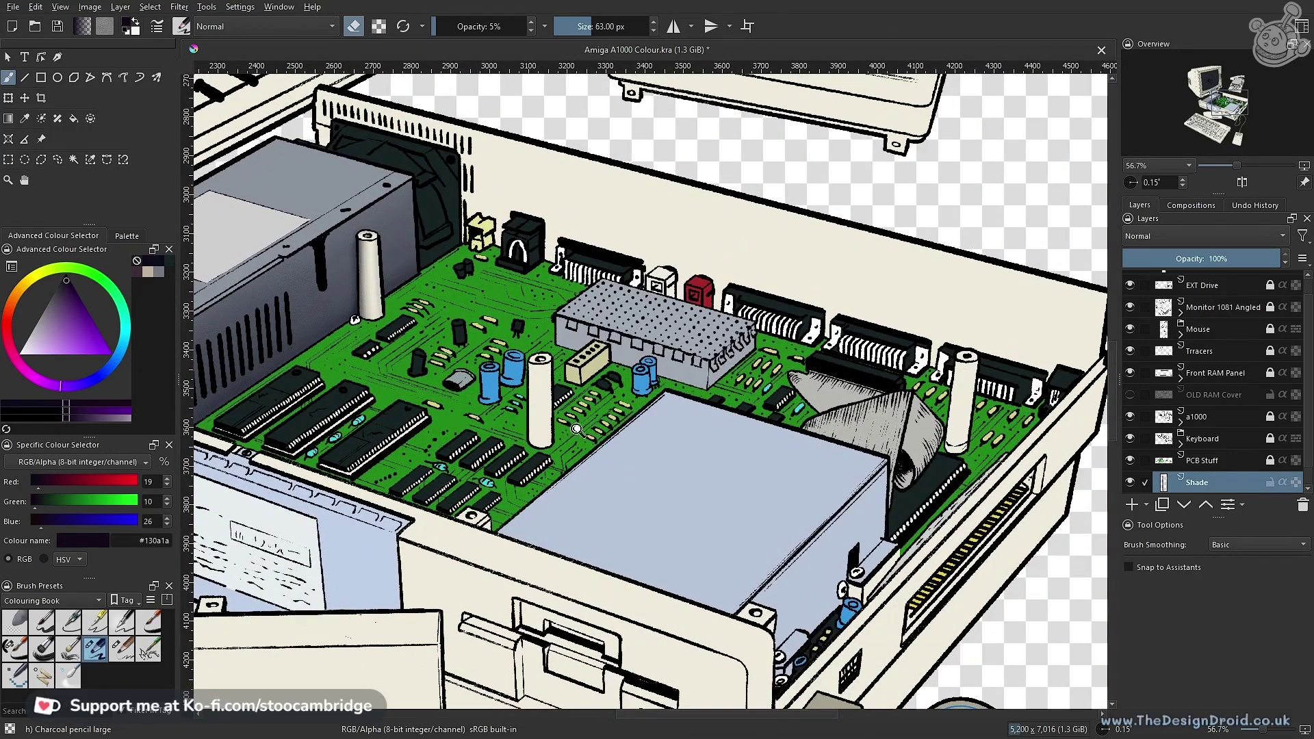
scroll(615, 418, "up", 4)
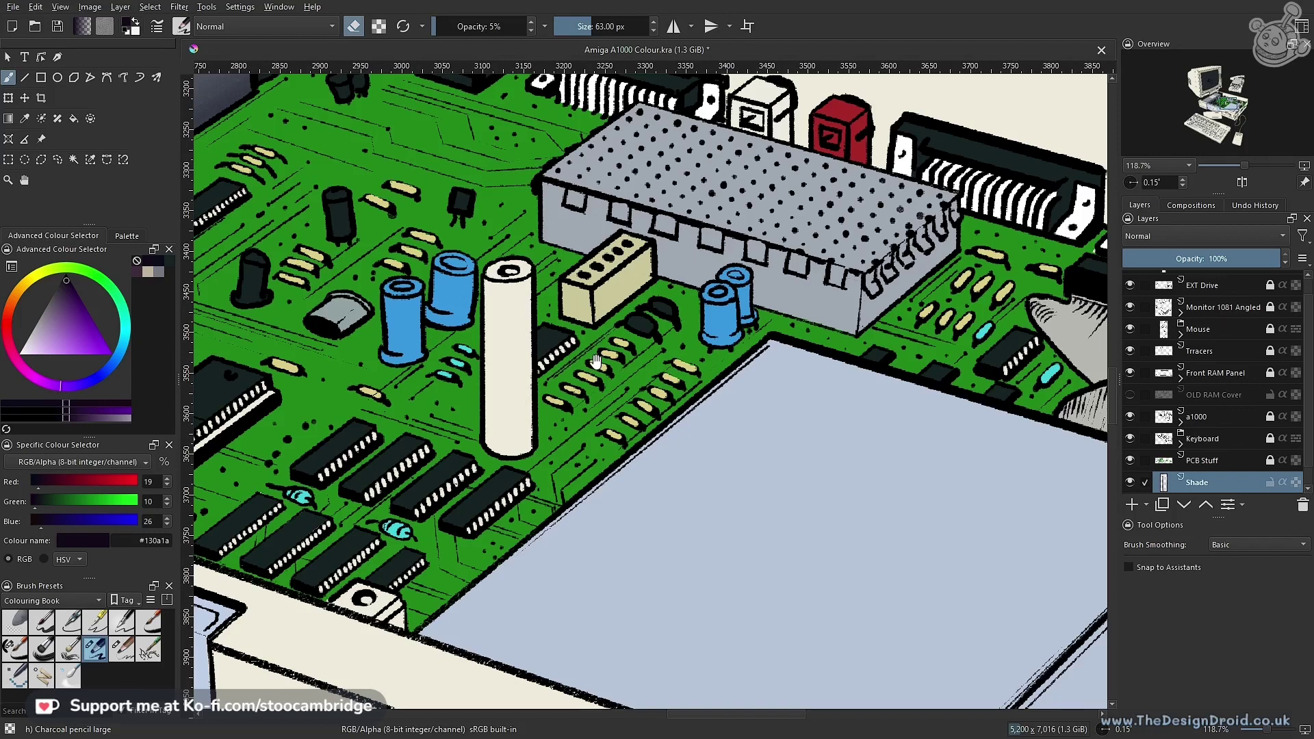
scroll(546, 398, "up", 1)
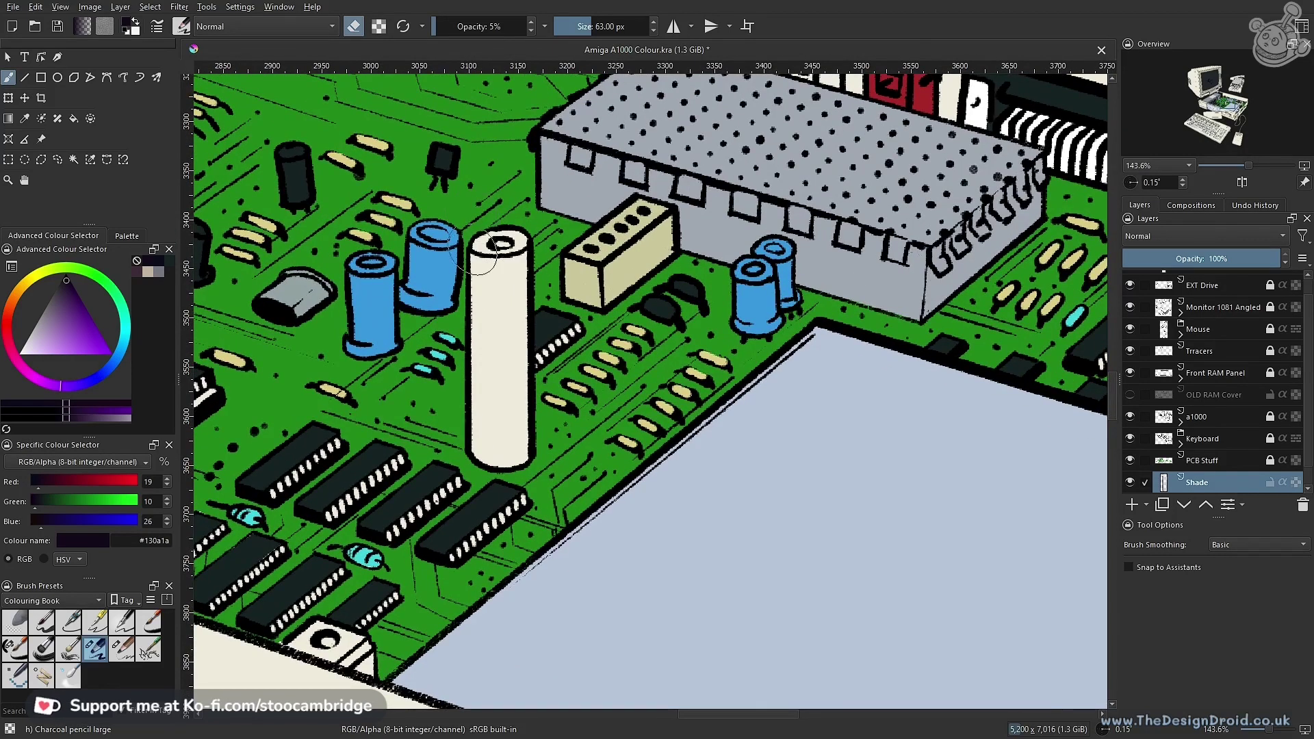
key("ctrl+z")
key("ctrl+shift+a")
left_click_drag(301, 373, 540, 527)
scroll(551, 453, "up", 6)
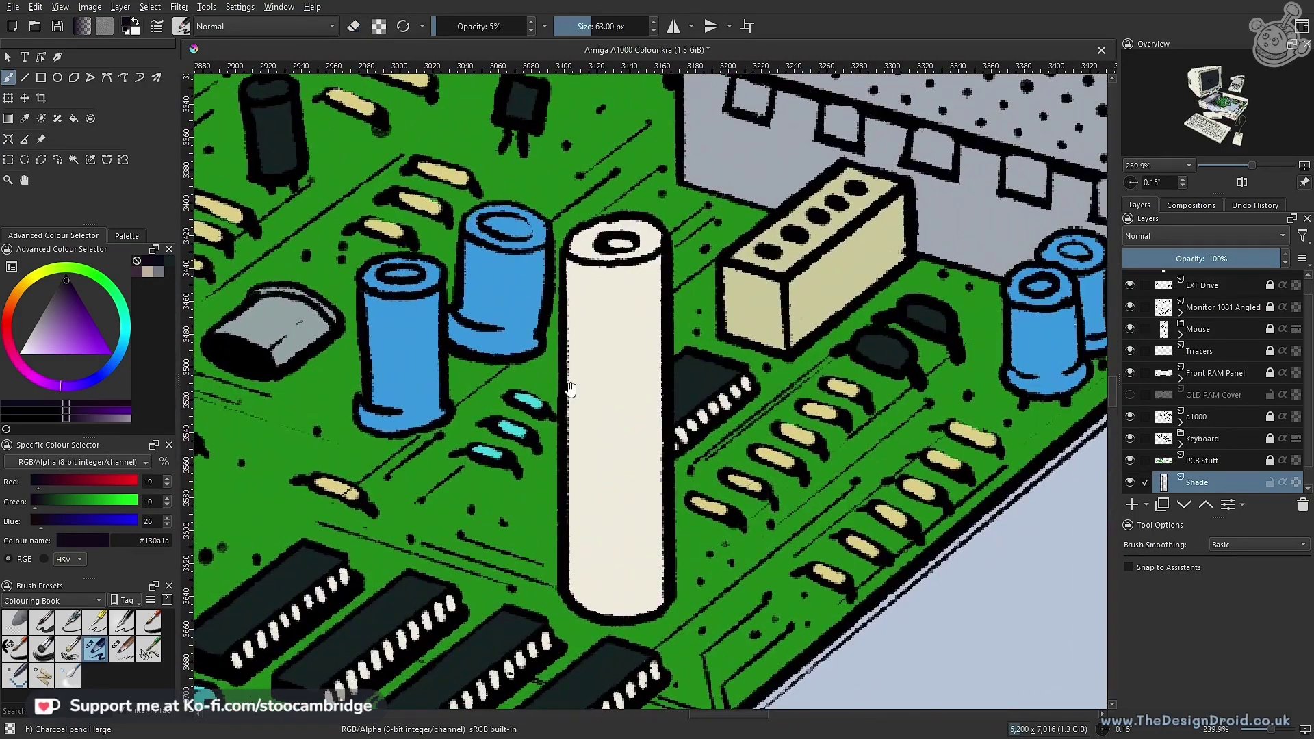
Try to shade the central post's left side with vertical charcoal strokes at 63 px
mouse_move(581, 261)
left_mouse_down()
mouse_move(573, 484)
mouse_move(587, 572)
left_mouse_up()
key("ctrl+z")
left_click_drag(585, 212, 587, 397)
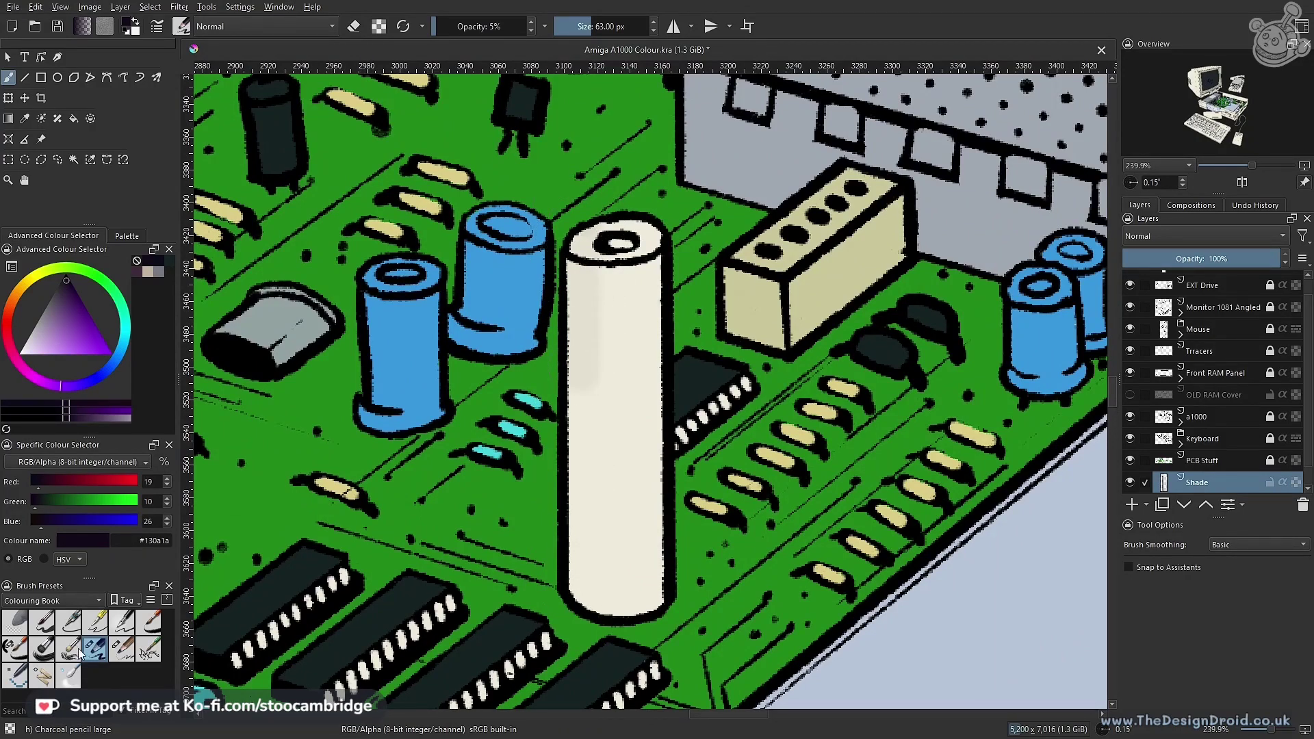
key("ctrl+z")
left_click_drag(583, 248, 572, 633)
key("ctrl+z")
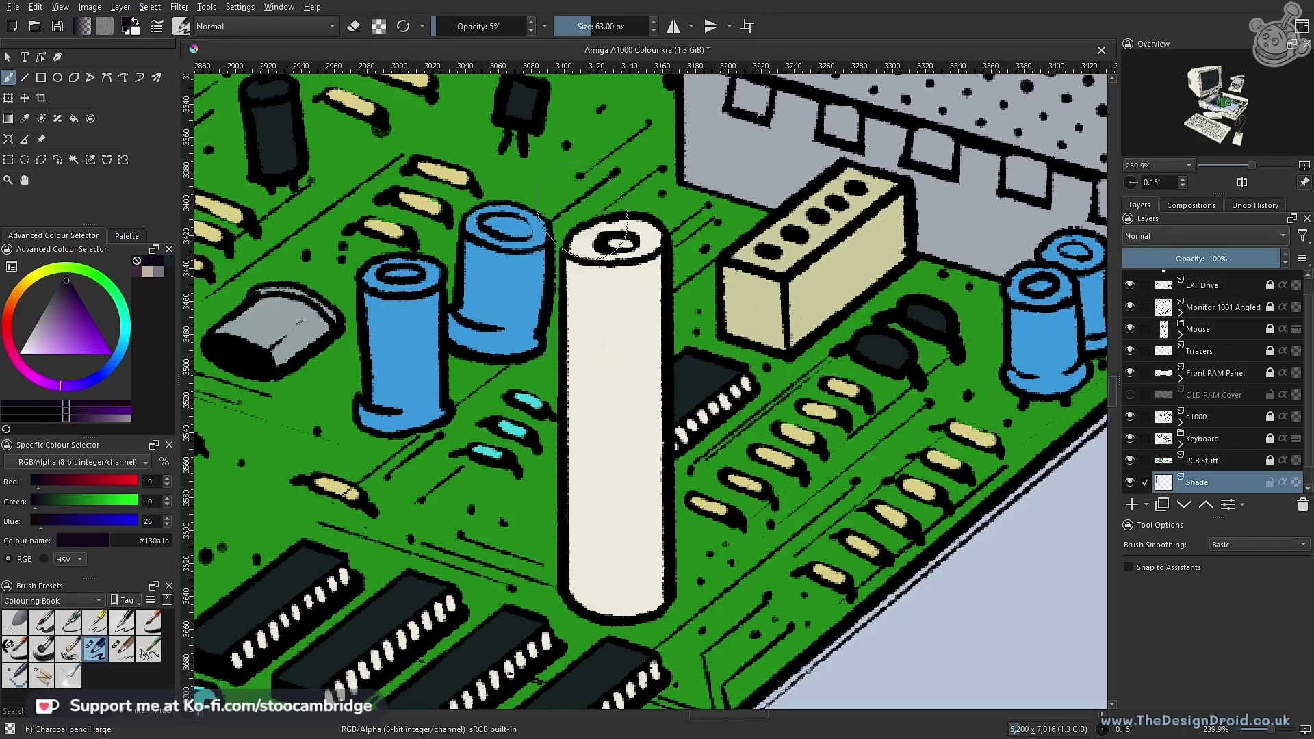
mouse_move(589, 260)
left_mouse_down()
mouse_move(586, 513)
mouse_move(562, 640)
left_mouse_up()
left_click_drag(603, 257, 583, 620)
key("ctrl+z")
Enlarge the charcoal brush to 215 px and undo the remaining trial stroke on the central post
key("bracketright")
key("bracketright")
key("bracketright")
key("bracketright")
key("bracketright")
key("bracketright")
key("bracketright")
key("bracketright")
key("bracketright")
key("bracketright")
key("bracketright")
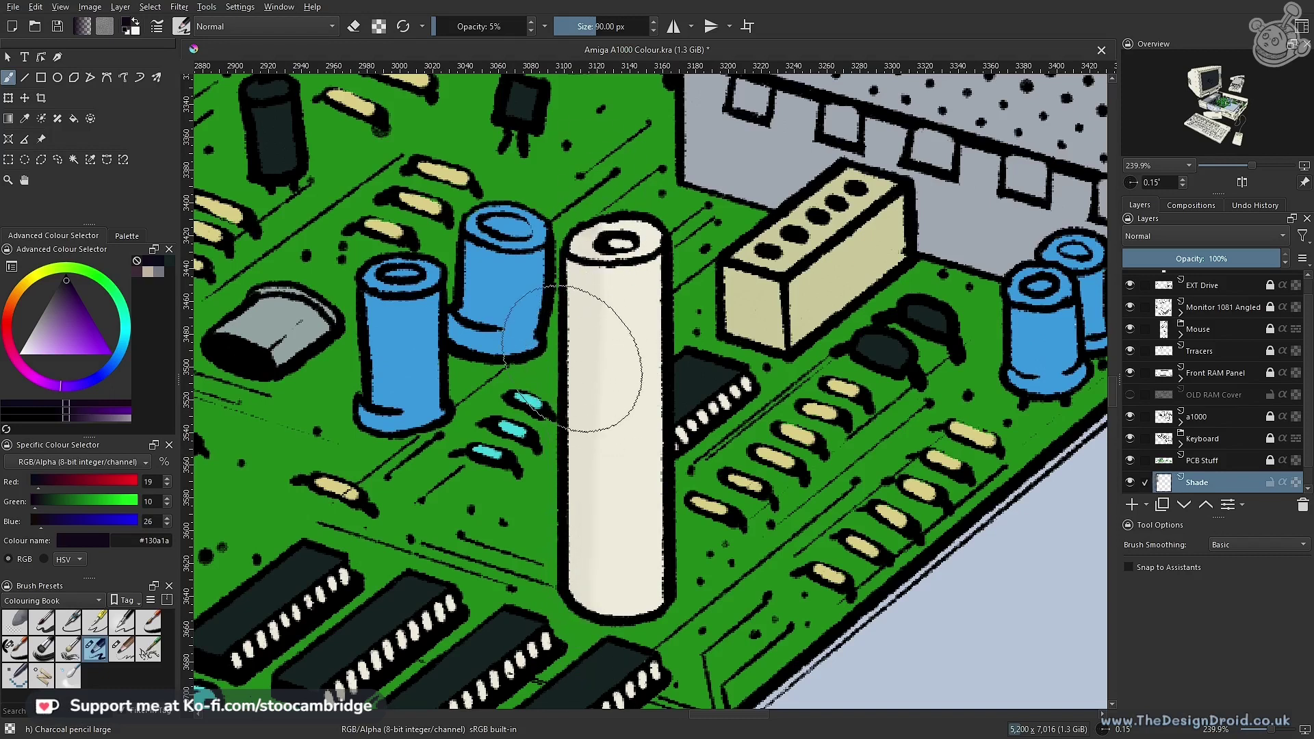
key("ctrl+z")
key("bracketright")
key("bracketright")
key("bracketright")
key("bracketright")
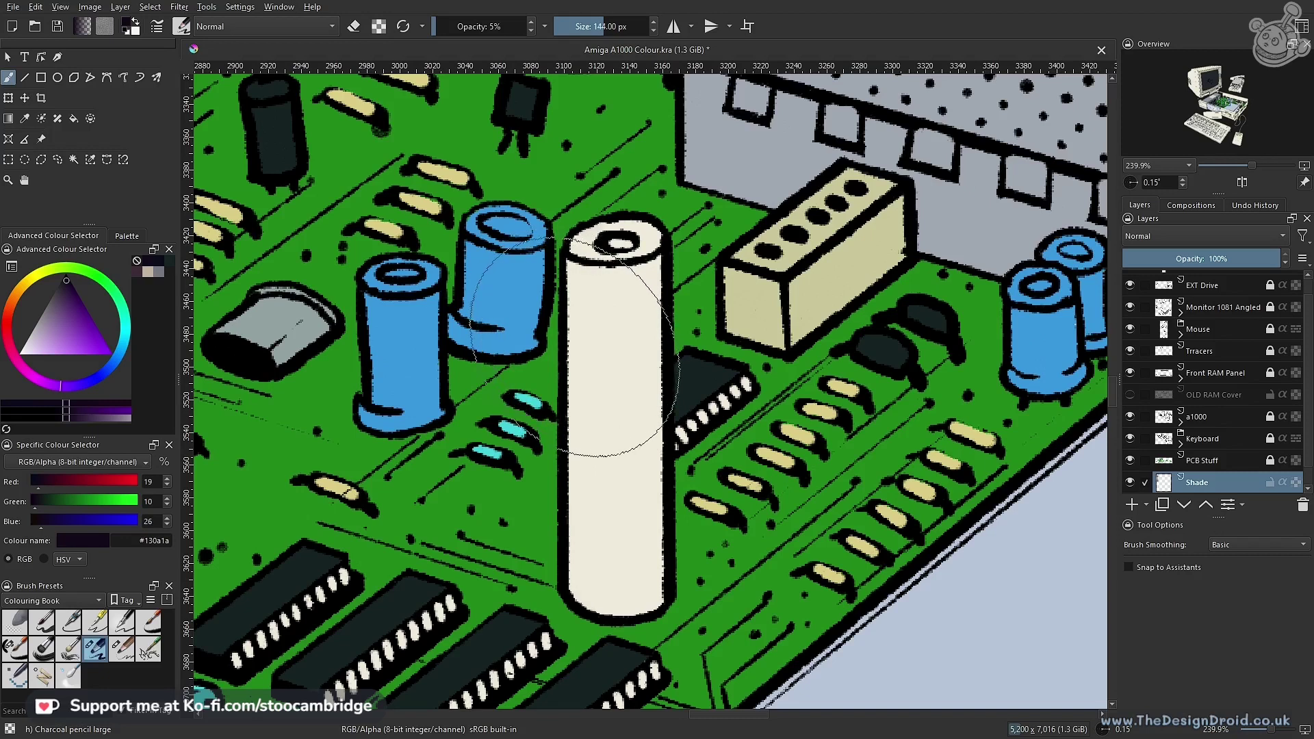
key("bracketright")
key("bracketright")
key("bracketright")
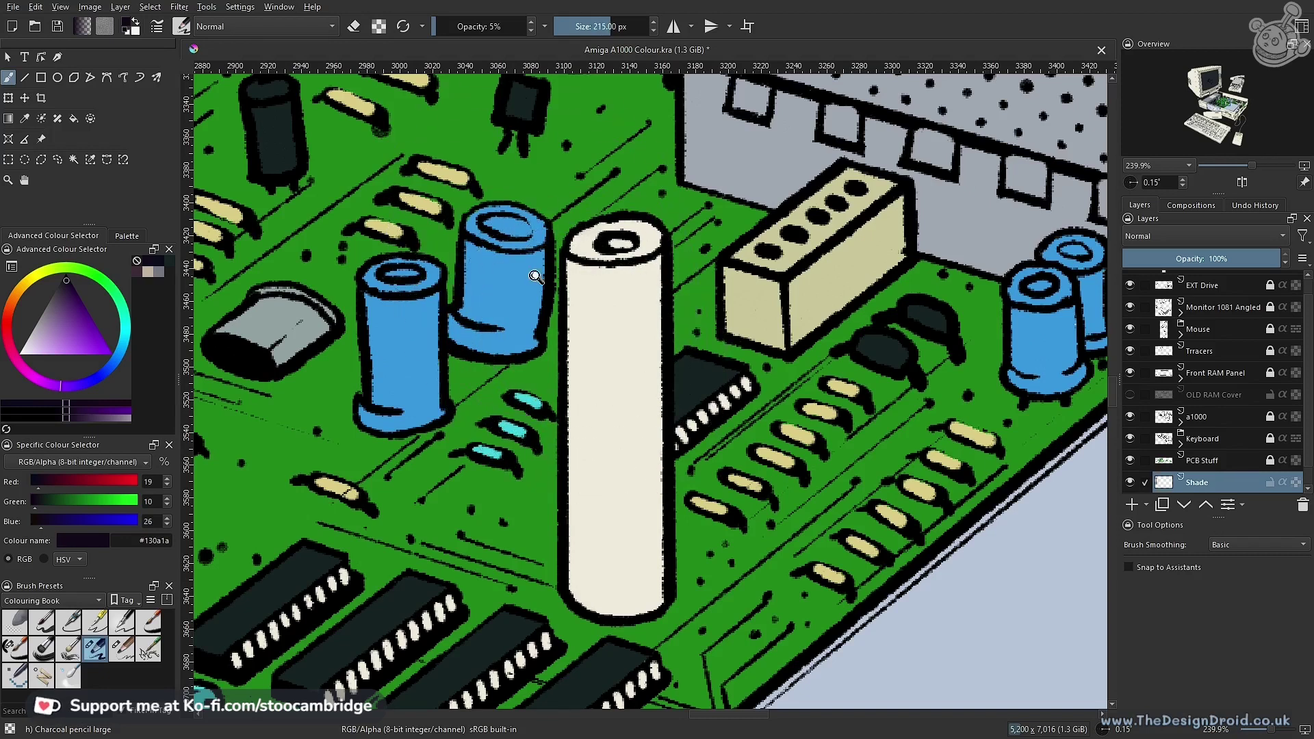
Shade the left side of the central post with broad, soft vertical strokes at 5% opacity and 215 px
scroll(537, 278, "down", 4)
scroll(537, 287, "down", 1)
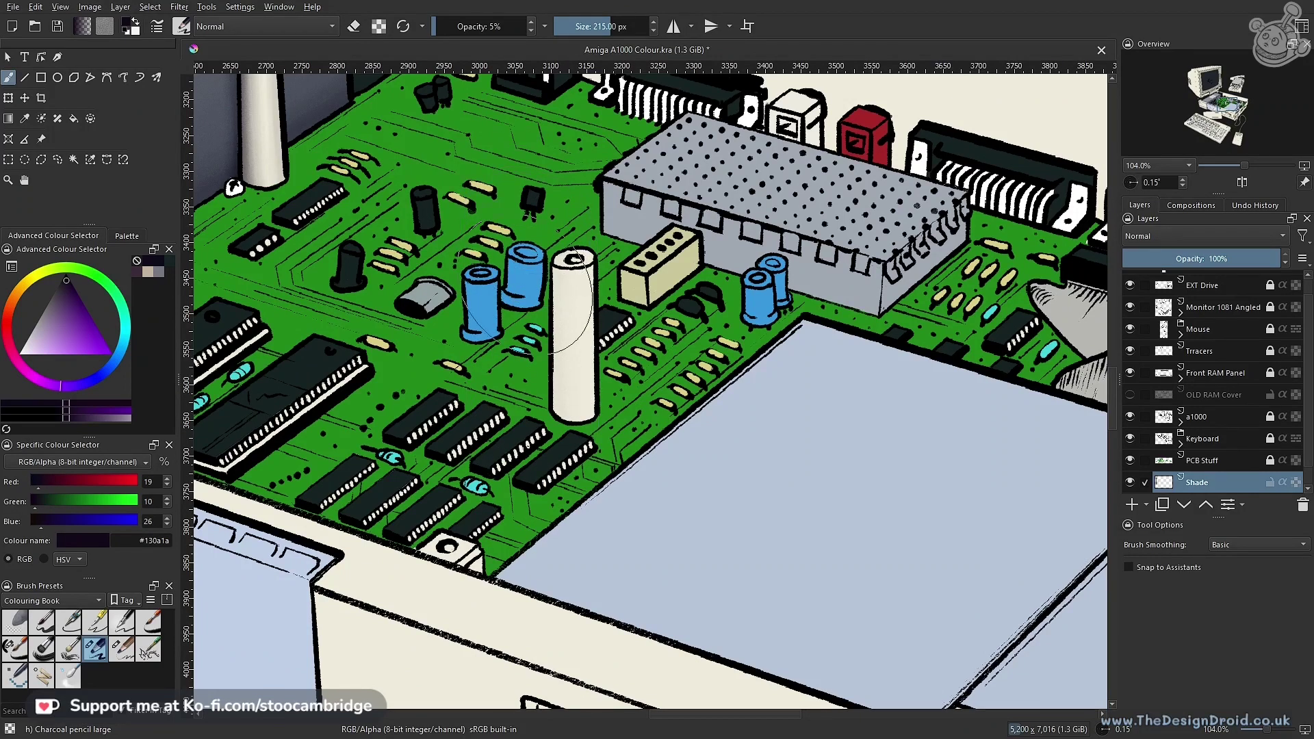
scroll(521, 299, "up", 3)
scroll(521, 299, "up", 1)
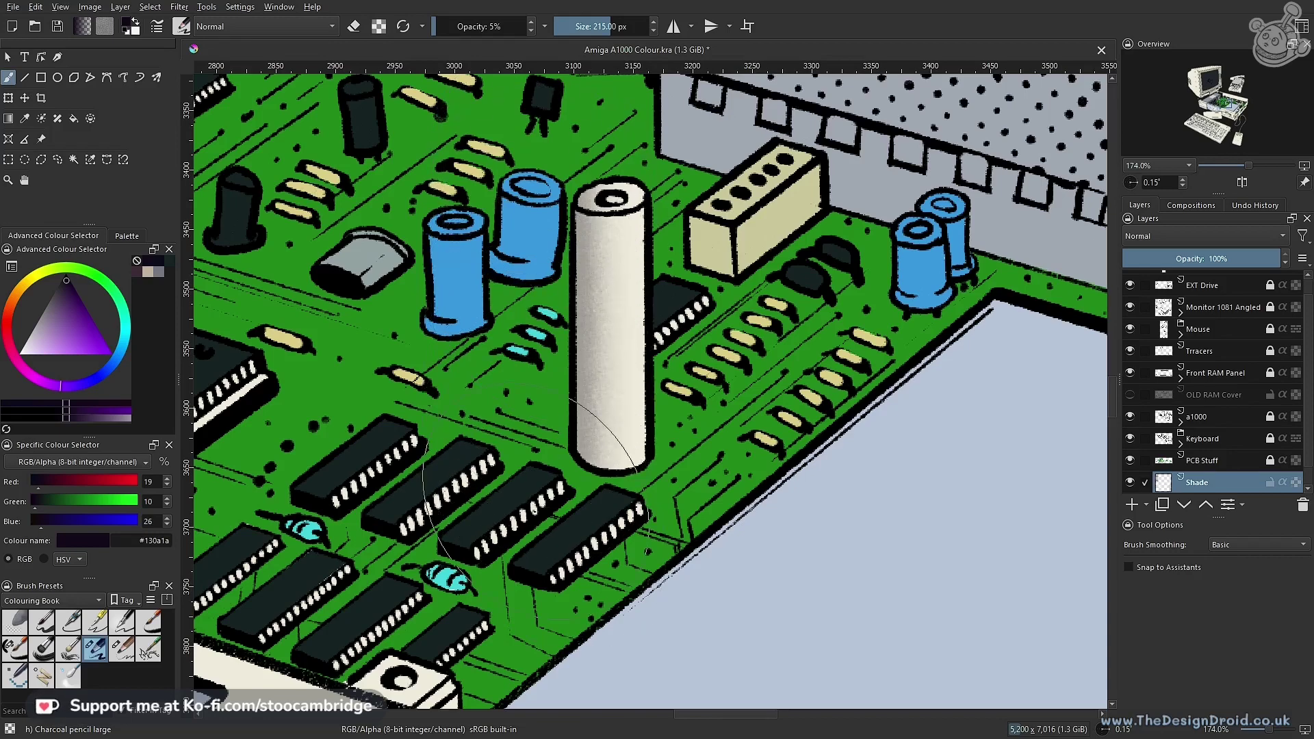
left_click_drag(541, 421, 533, 515)
left_click_drag(567, 463, 559, 383)
left_click_drag(541, 230, 556, 401)
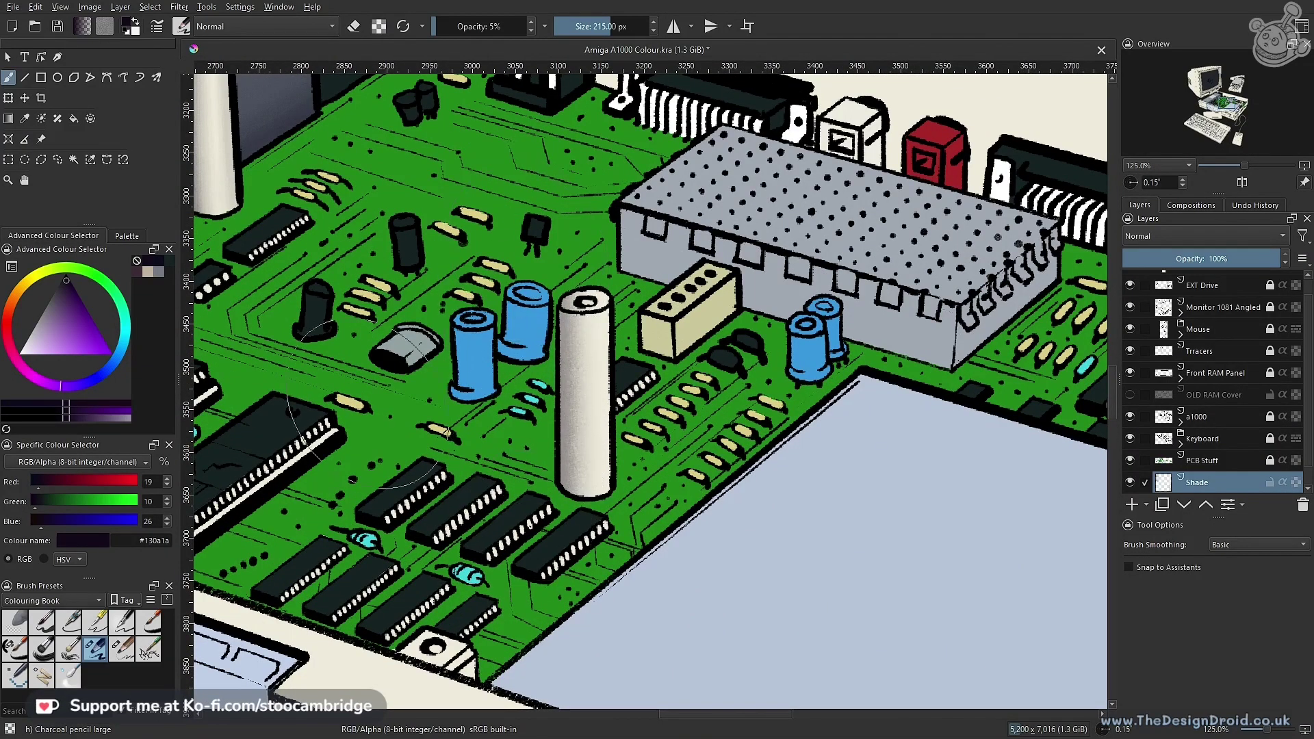
Pick the near-black blue #0a0c1a from the painted colour swatches beside the computer's front-left corner
left_click_drag(359, 359, 968, 379)
left_click_drag(256, 365, 779, 408)
mouse_move(524, 356)
left_mouse_down()
mouse_move(590, 440)
mouse_move(704, 480)
left_mouse_up()
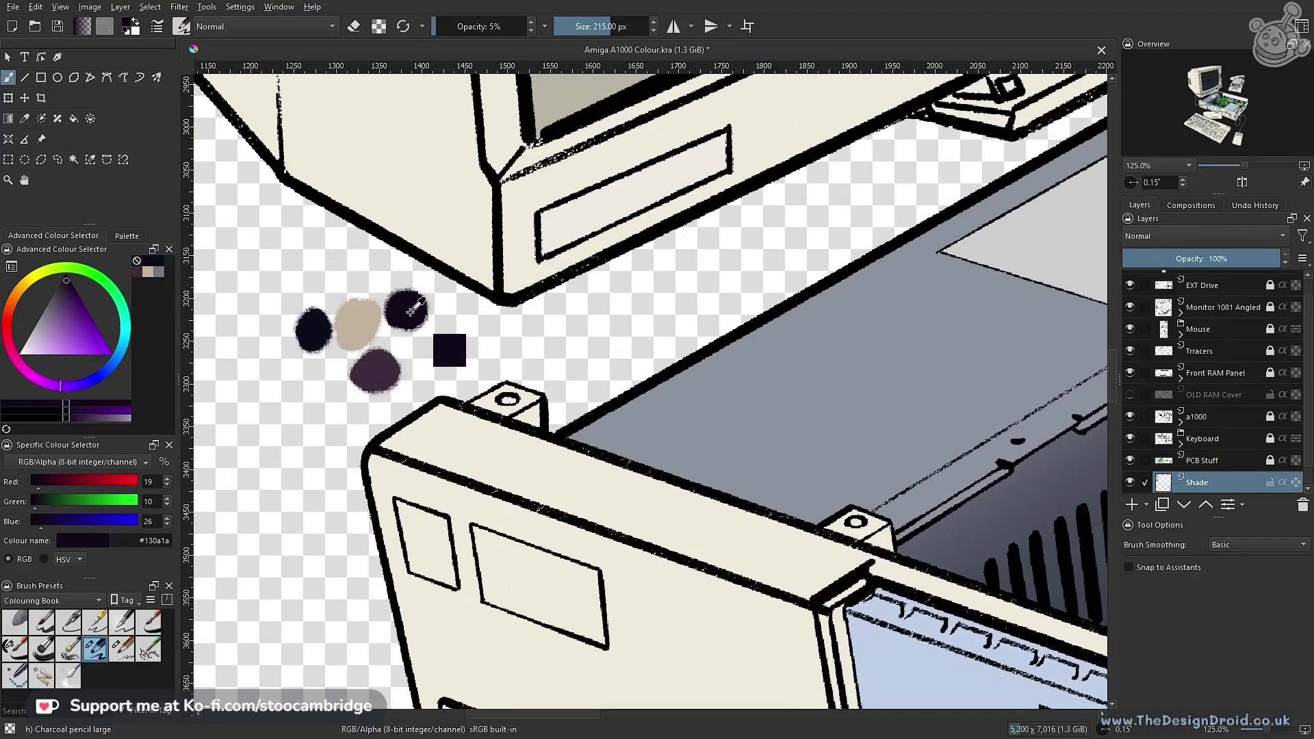
left_click(317, 332, "ctrl")
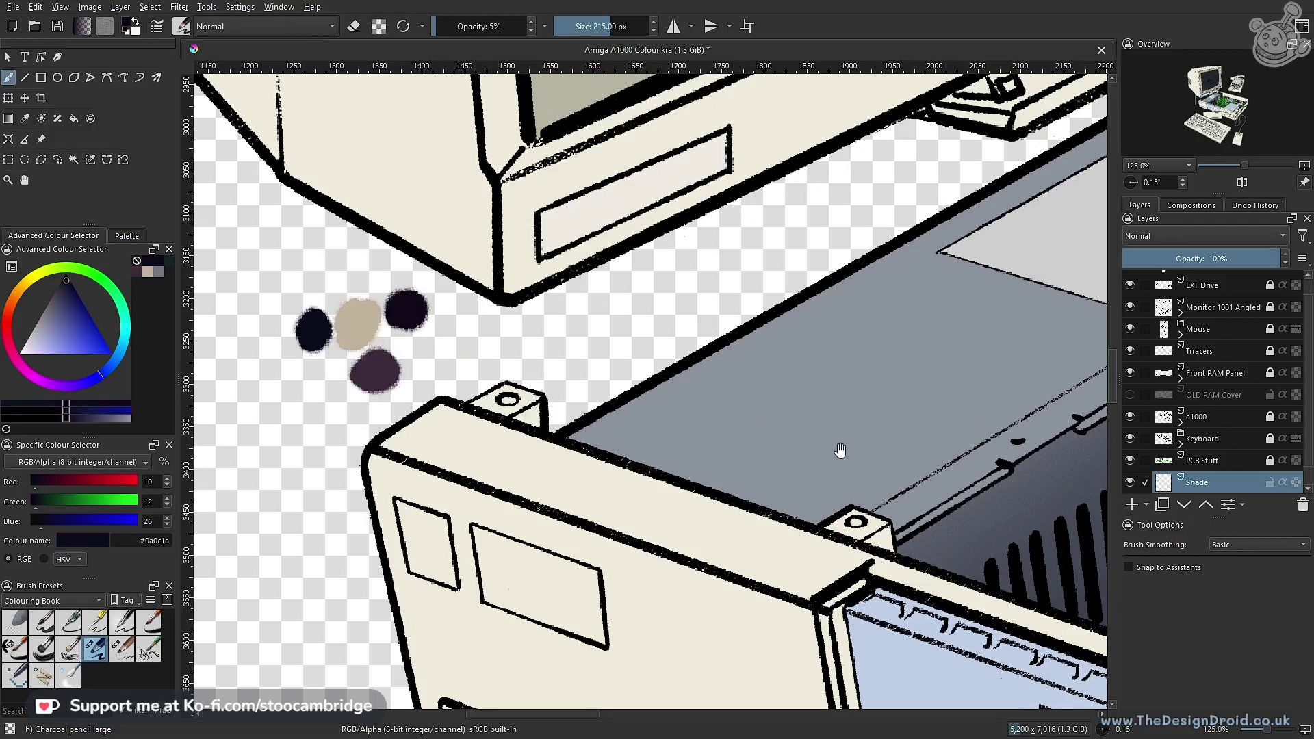
Deepen the shading along the central post's left side and base with the near-black blue at 215 px
left_click_drag(839, 452, 321, 379)
left_click_drag(698, 395, 701, 454)
left_click_drag(875, 439, 414, 385)
left_click_drag(541, 457, 563, 347)
left_click_drag(662, 322, 588, 319)
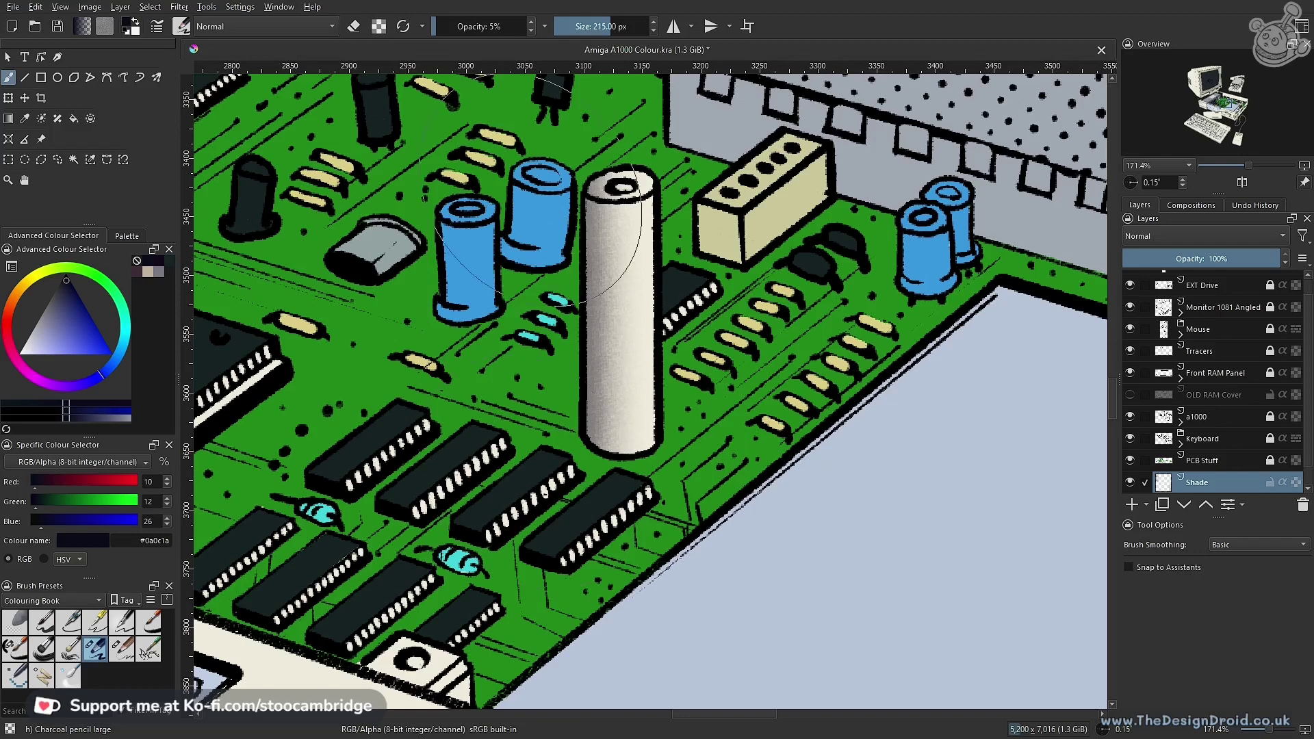
scroll(608, 489, "down", 5)
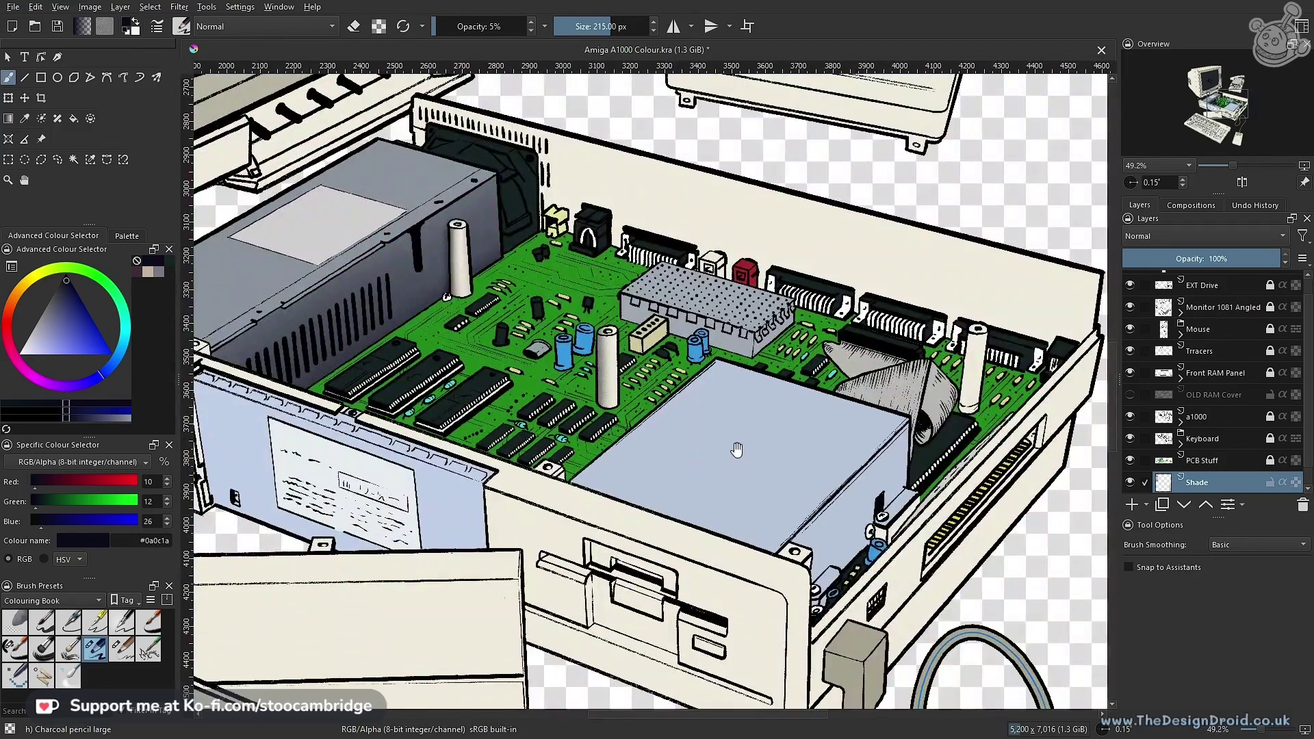
scroll(640, 448, "up", 3)
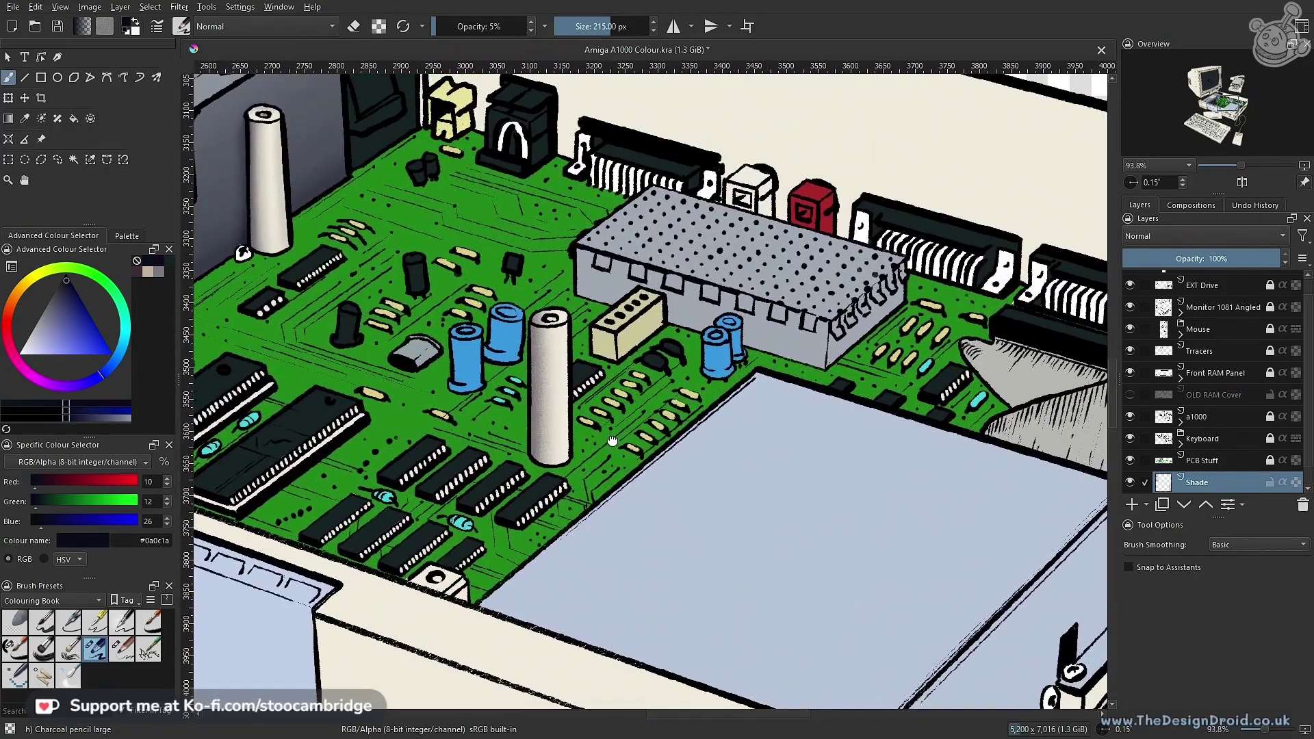
scroll(611, 440, "up", 2)
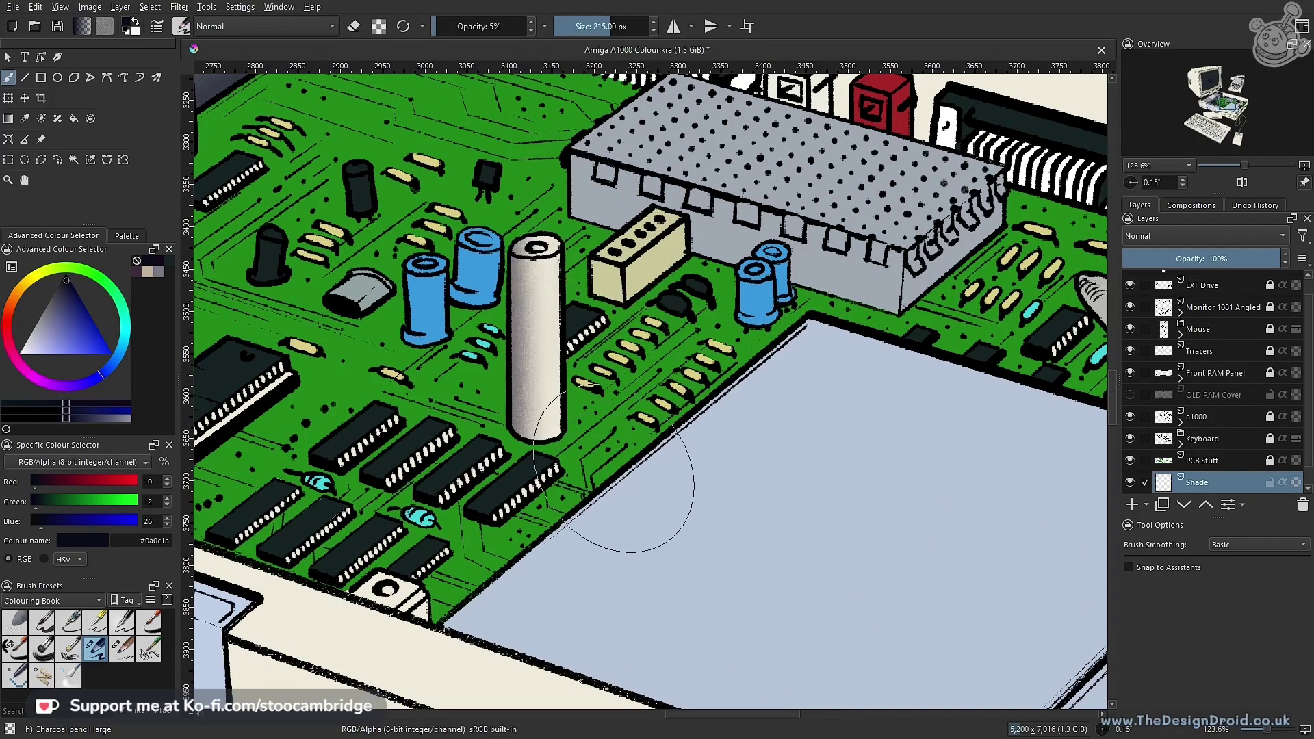
Shade the central post across its full width at 215 px, and soften it by erasing with Charcoal Pencil Medium at 5% opacity and 30 px
left_click_drag(580, 202, 597, 478)
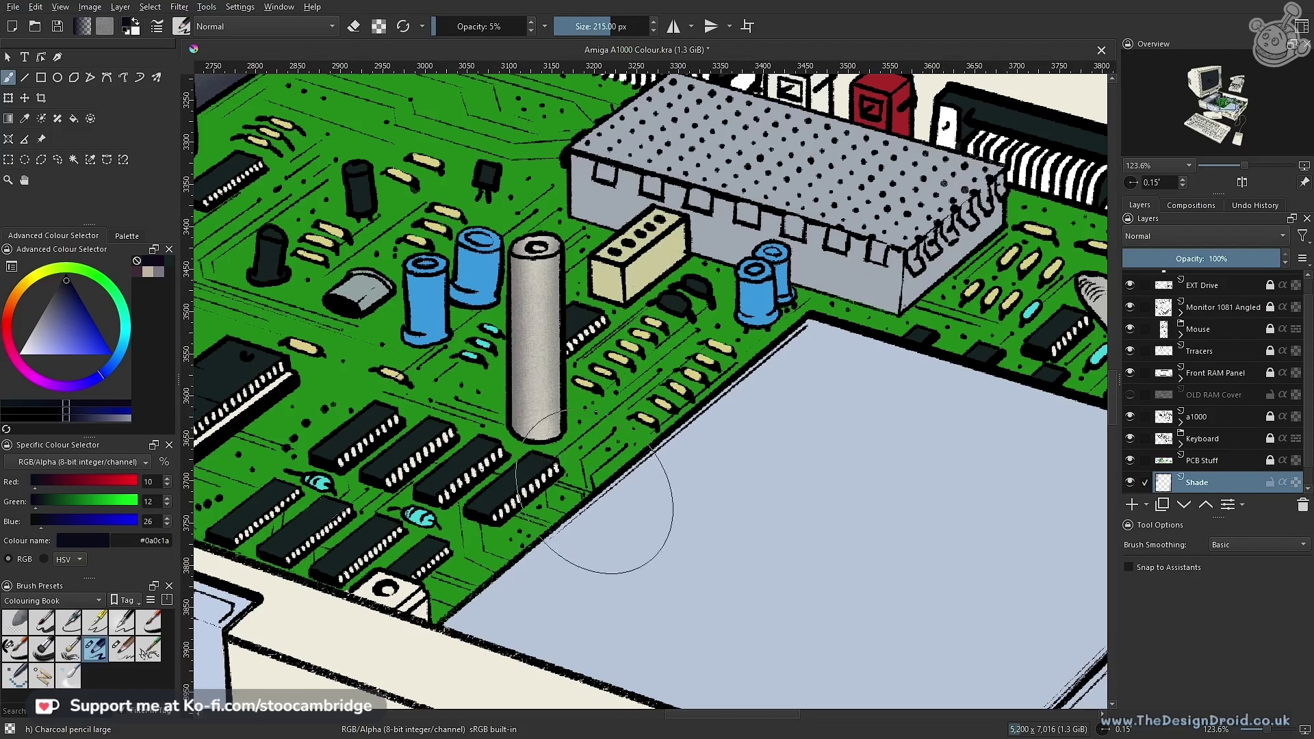
left_click(123, 626)
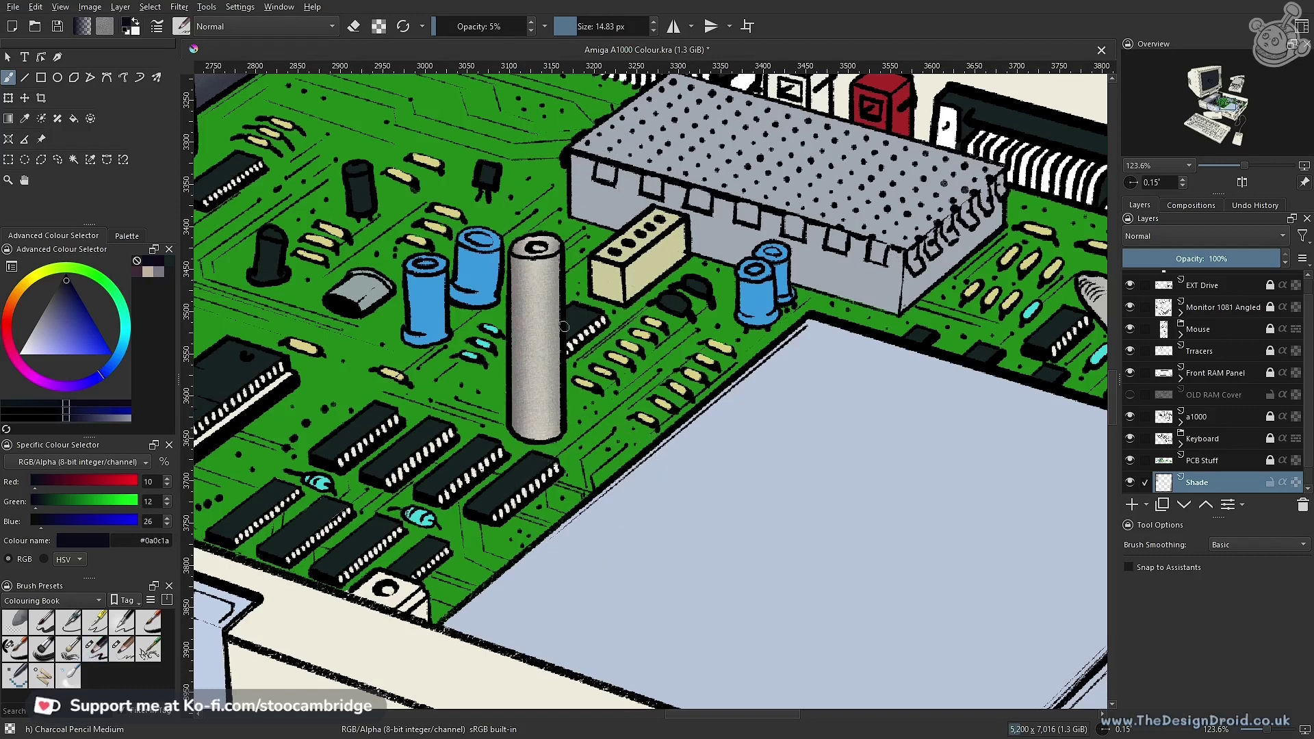
left_click_drag(533, 374, 576, 286)
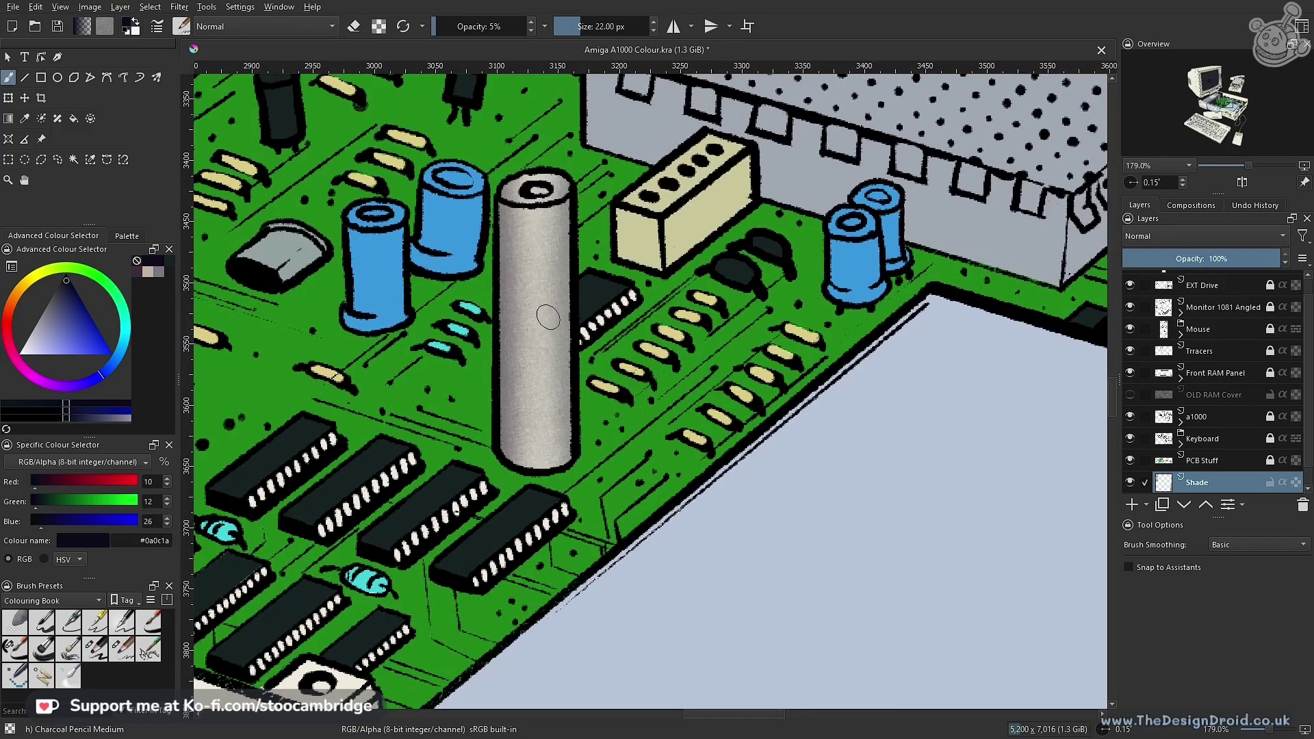
key("e")
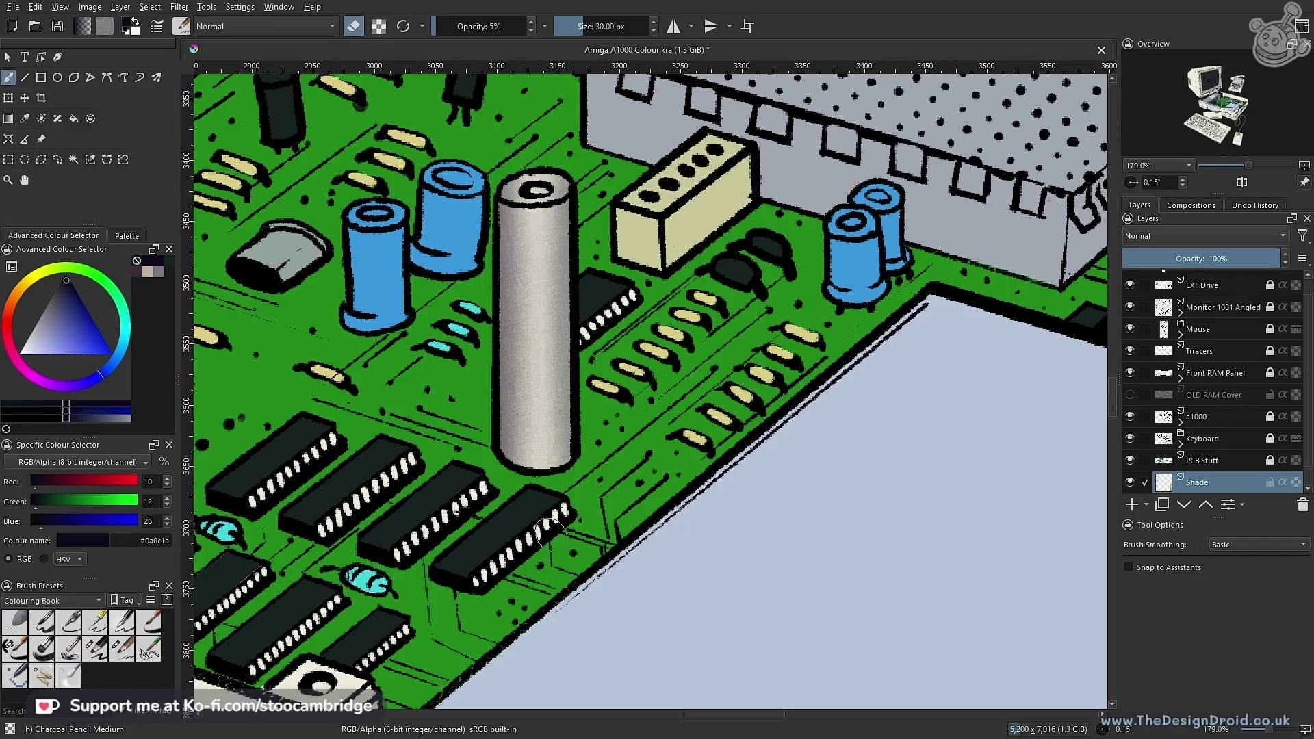
scroll(537, 529, "down", 5)
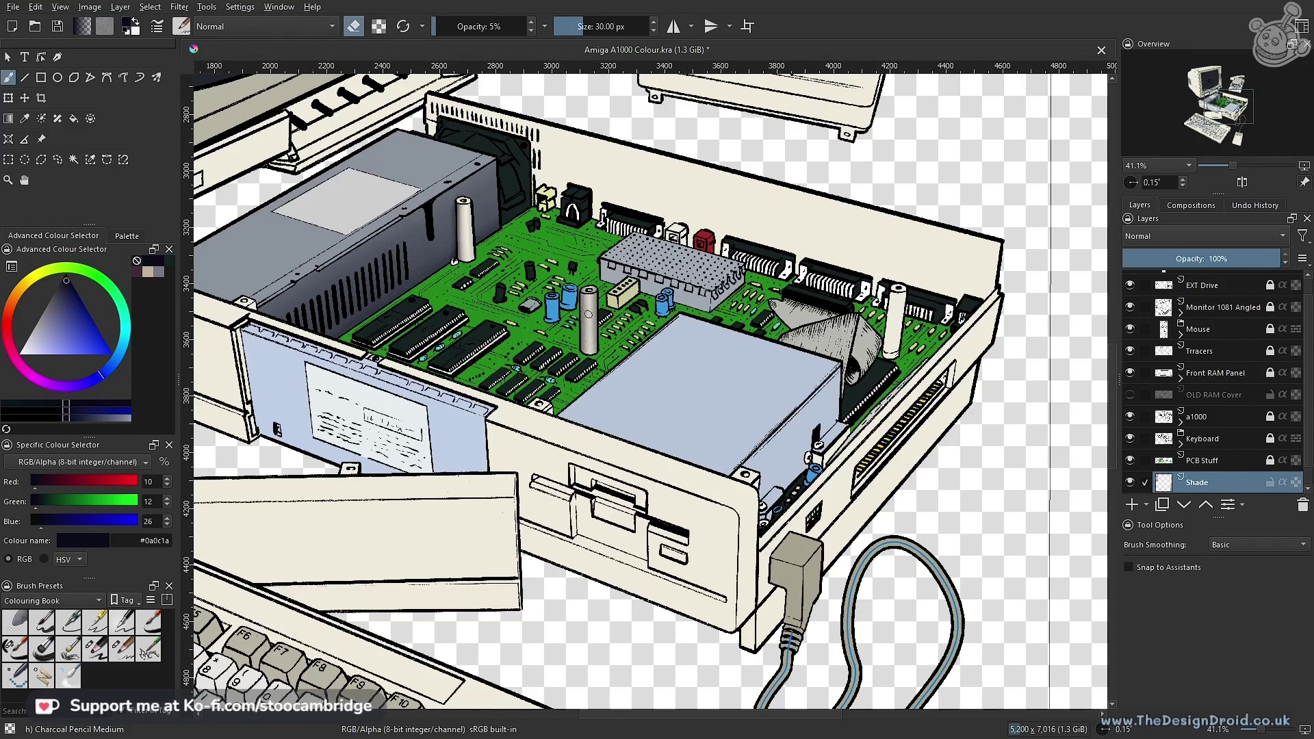
scroll(592, 371, "up", 5)
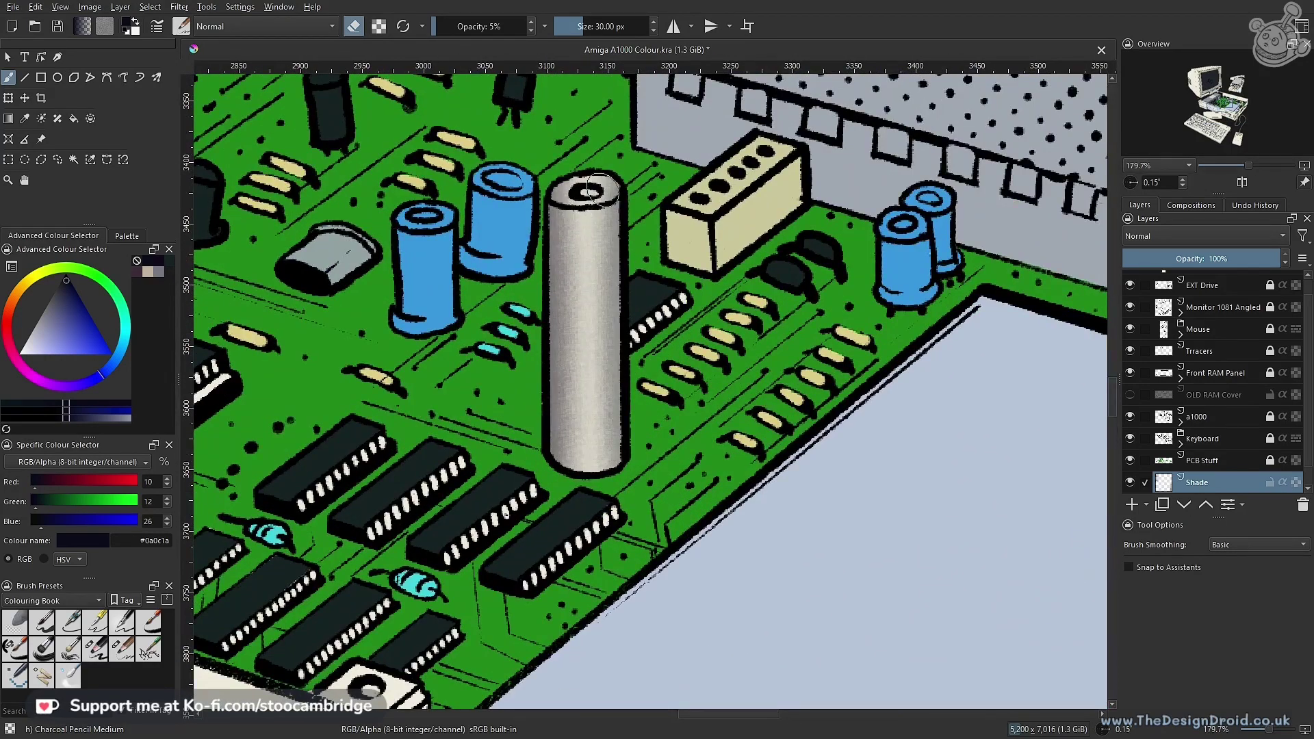
Lighten the middle of the central post by erasing with Charcoal pencil large at 5% opacity and 55 px
left_click(101, 654)
key("bracketleft")
key("bracketleft")
key("bracketleft")
key("bracketleft")
key("bracketleft")
key("bracketleft")
key("bracketleft")
key("bracketleft")
key("bracketleft")
key("bracketleft")
key("bracketleft")
key("bracketleft")
key("bracketleft")
key("bracketleft")
key("bracketleft")
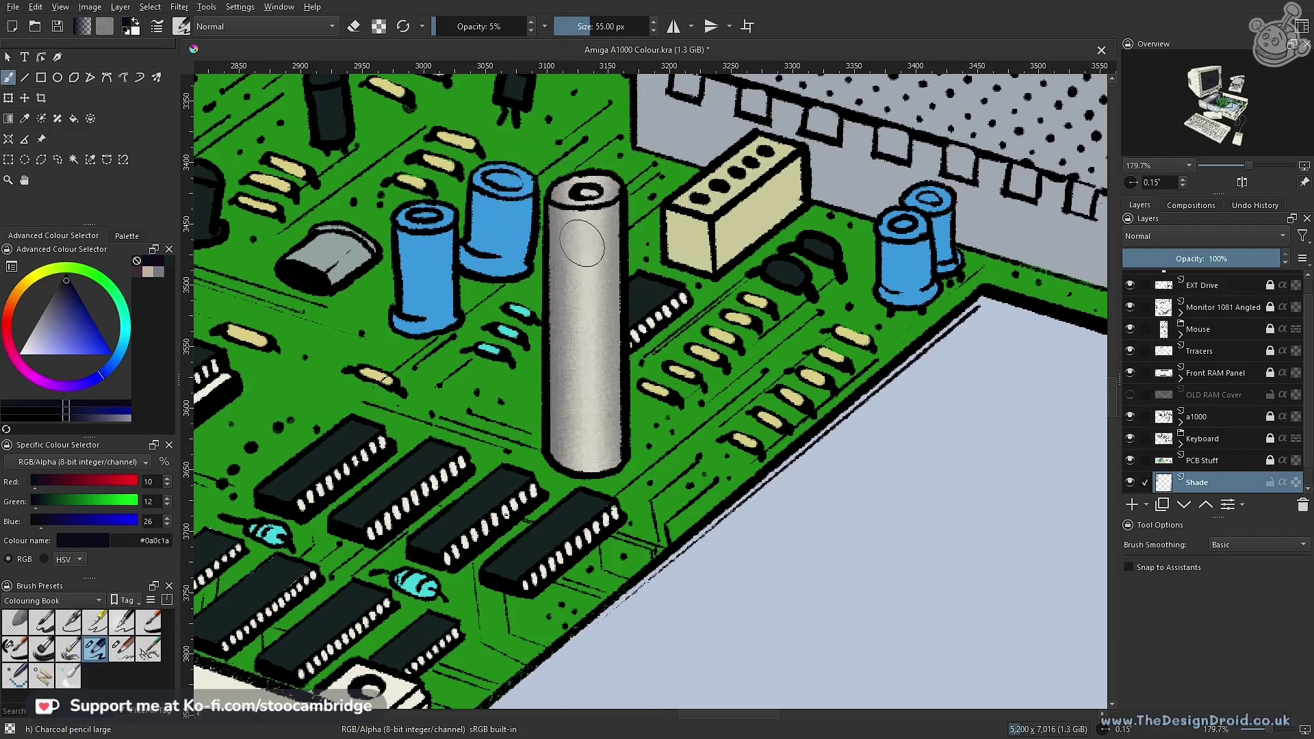
key("e")
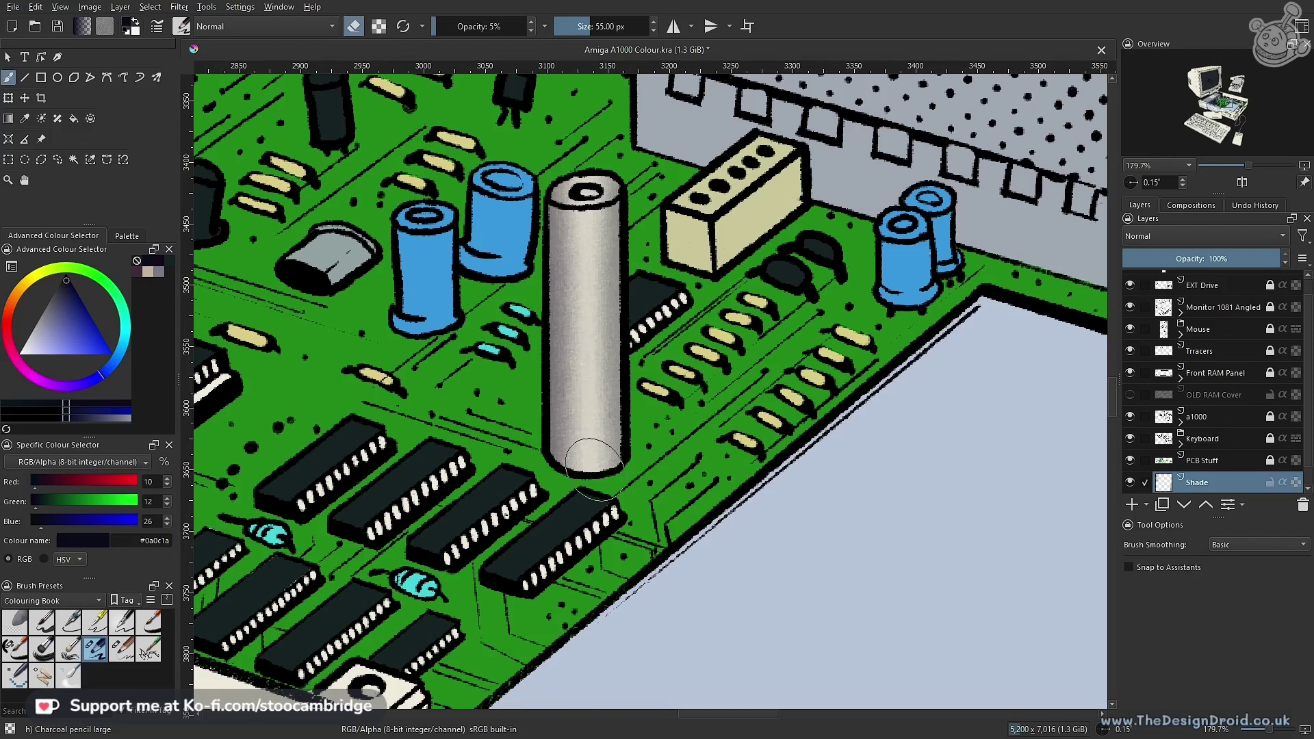
right_click(624, 277)
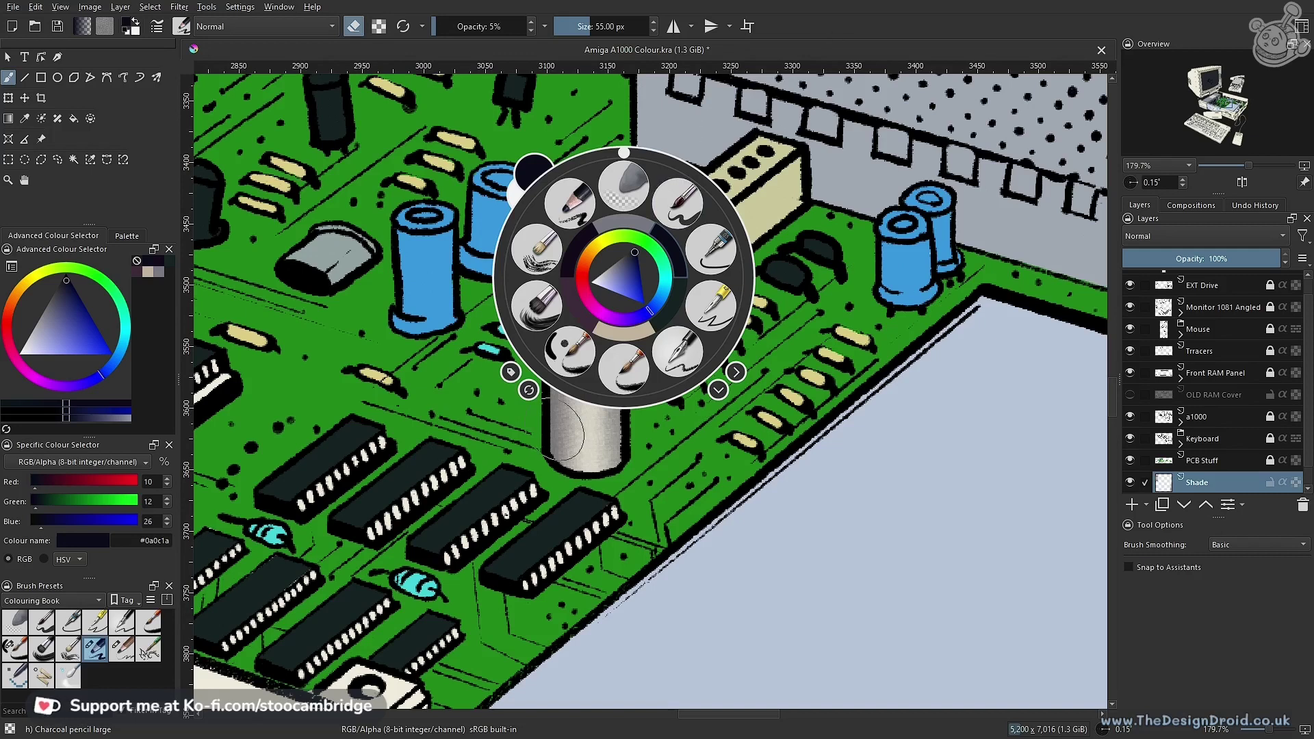
left_click(580, 474)
Strengthen the central post's highlight with long vertical erasing strokes from its top to its base
left_click_drag(591, 375, 593, 274)
mouse_move(585, 375)
left_mouse_down()
mouse_move(589, 472)
mouse_move(602, 168)
mouse_move(589, 198)
mouse_move(587, 479)
left_mouse_up()
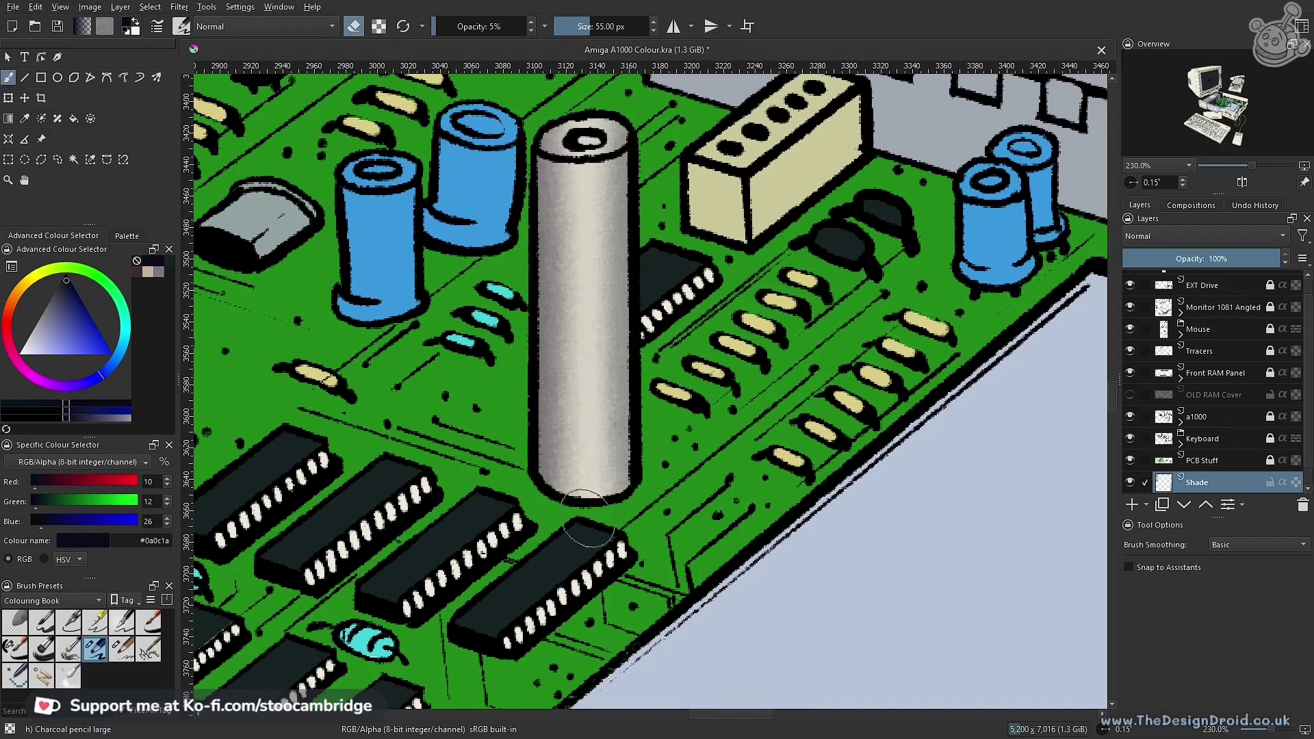
left_click_drag(576, 129, 582, 478)
left_click_drag(582, 171, 580, 493)
left_click_drag(585, 141, 580, 540)
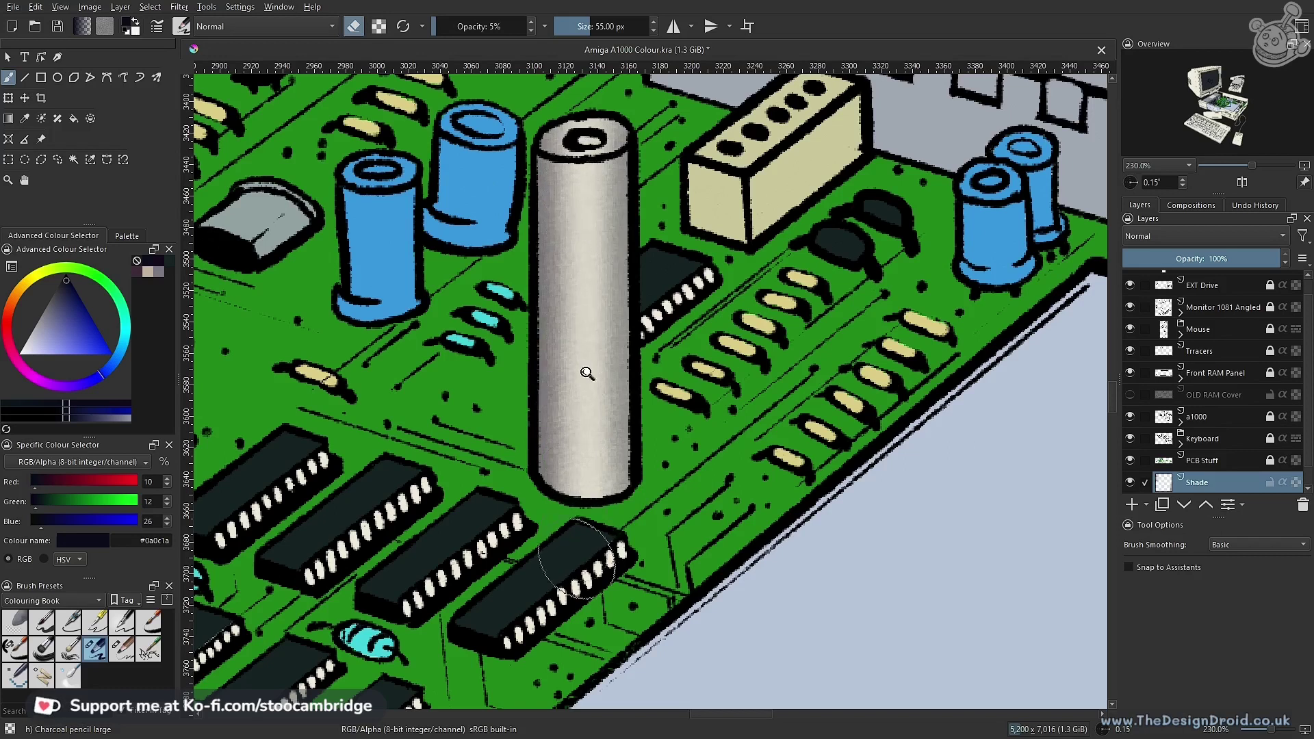
left_click_drag(585, 373, 570, 531)
scroll(637, 377, "up", 4)
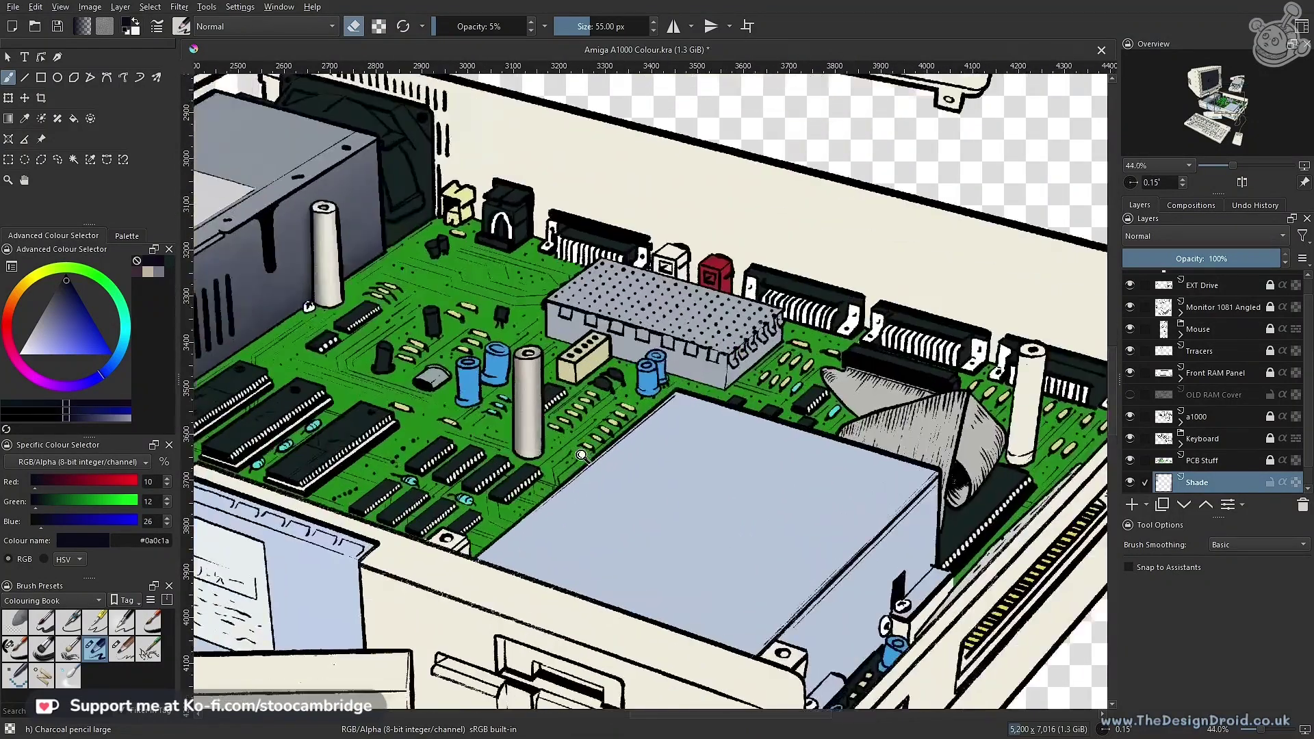
scroll(616, 459, "up", 8)
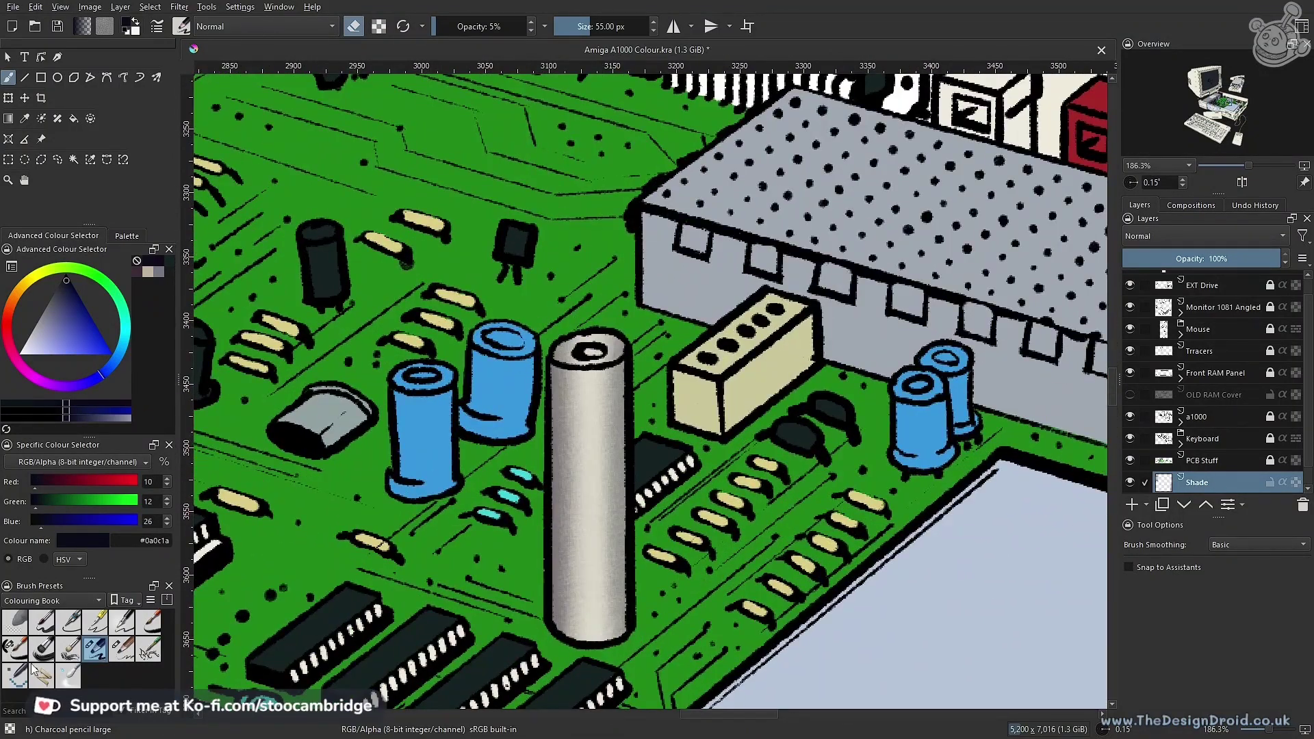
Erase the shading from the central post's top face with Ink-7 Brush Rough SC at 100% opacity and 25 px
left_click(14, 647)
scroll(554, 397, "up", 3)
mouse_move(628, 267)
left_mouse_down()
mouse_move(574, 290)
mouse_move(654, 285)
left_mouse_up()
left_click_drag(649, 435, 583, 594)
scroll(644, 431, "up", 5)
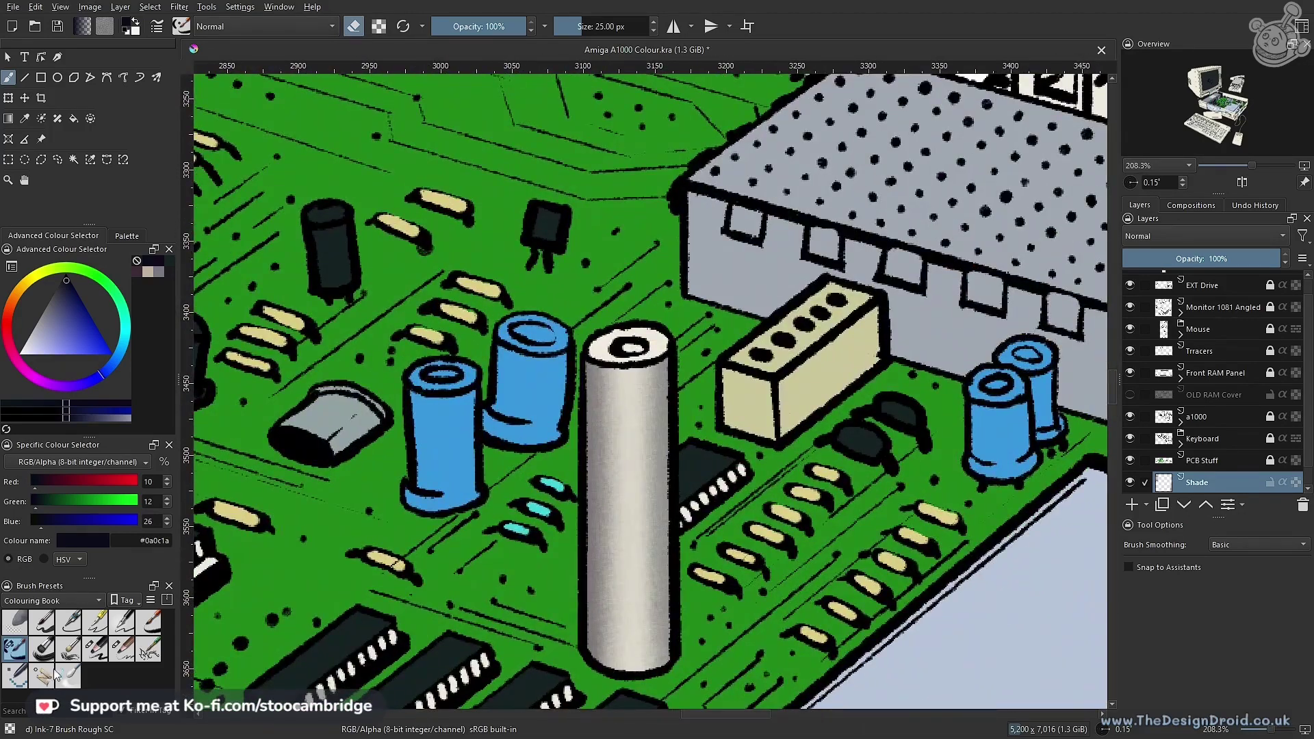
left_click(123, 650)
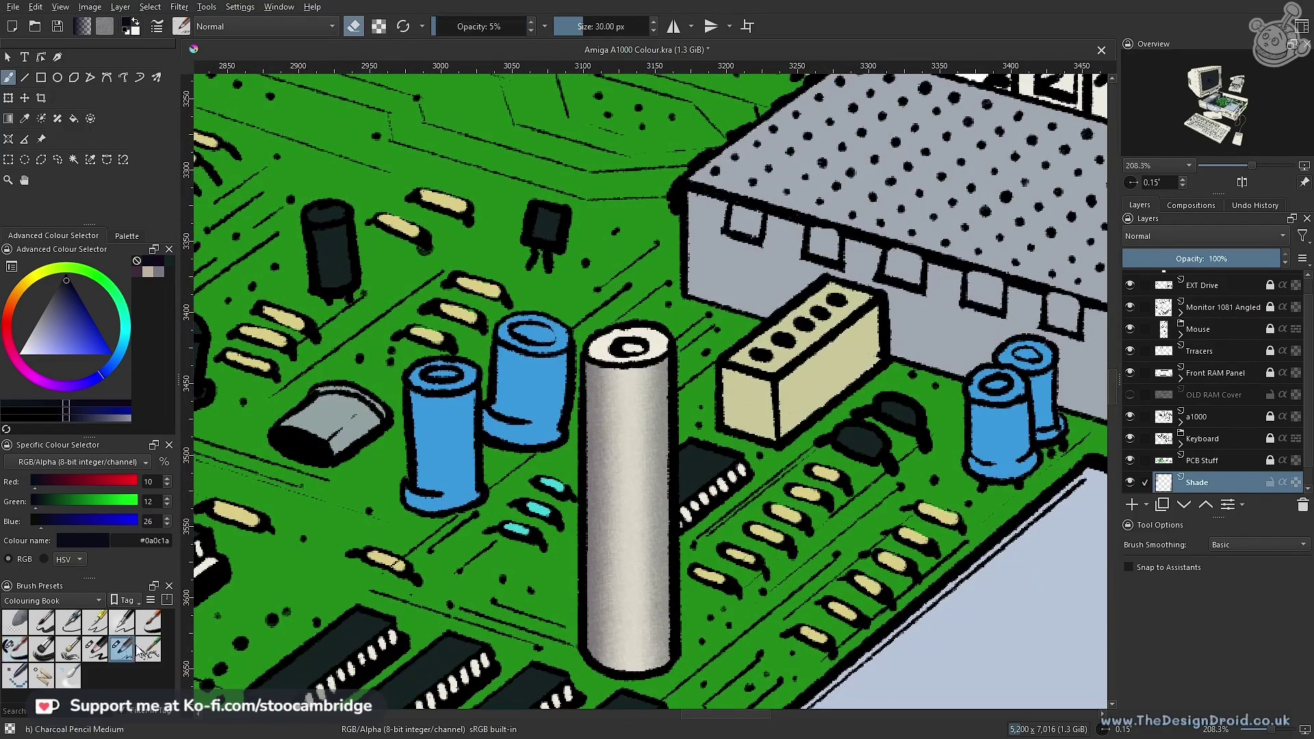
key("e")
scroll(642, 340, "up", 2)
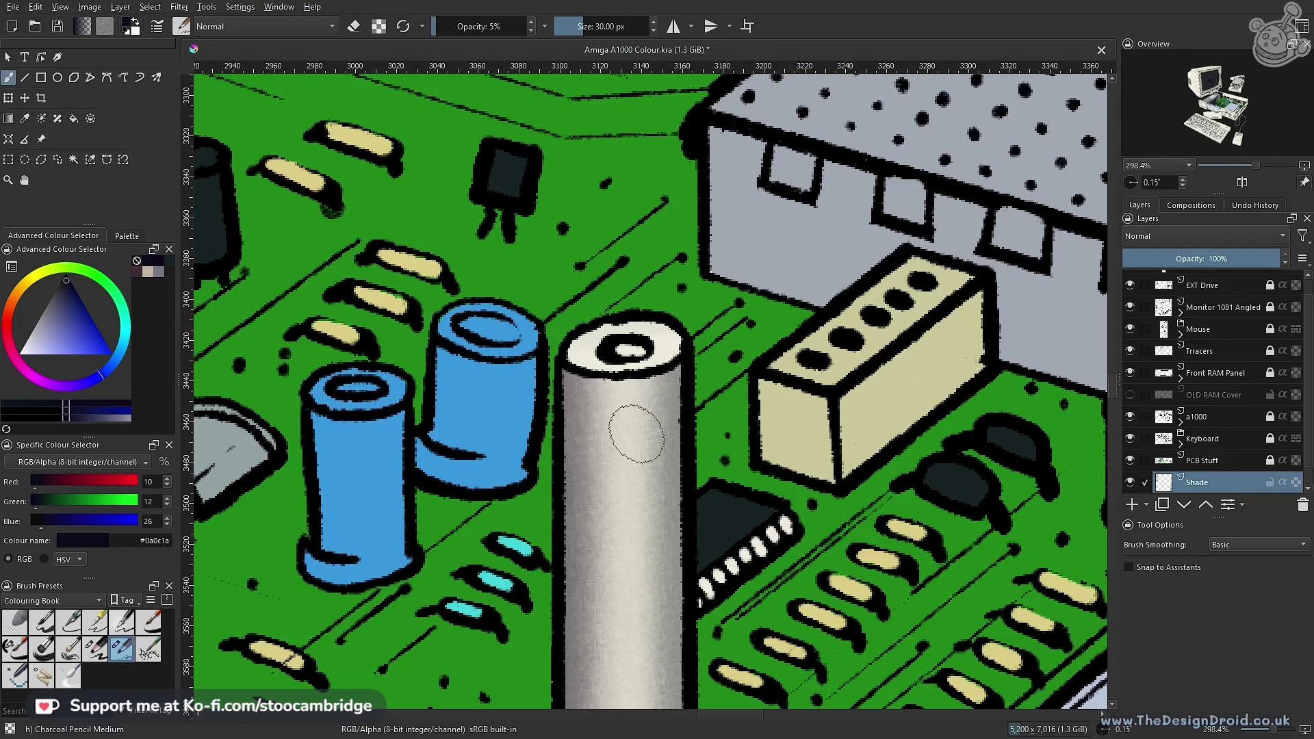
Paint the hole in the central post's top near-black with Ink-7 Brush Rough SC at 100% opacity and 7 px
left_click(15, 648)
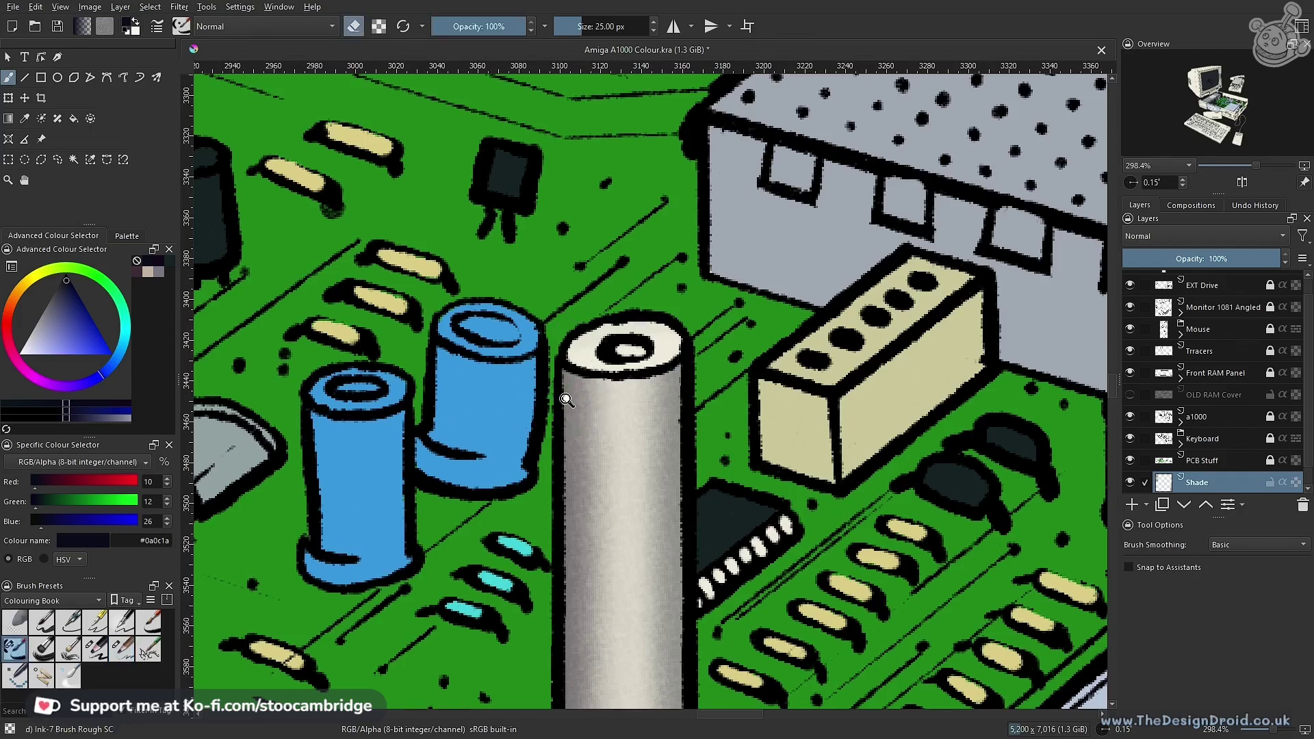
scroll(659, 345, "up", 5)
key("e")
key("bracketleft")
key("bracketleft")
key("bracketleft")
key("bracketleft")
key("bracketleft")
key("bracketleft")
key("bracketleft")
key("bracketleft")
key("bracketleft")
key("bracketleft")
key("bracketleft")
key("bracketleft")
key("bracketleft")
key("bracketleft")
mouse_move(764, 247)
left_mouse_down()
mouse_move(709, 238)
mouse_move(709, 251)
mouse_move(775, 248)
mouse_move(721, 241)
mouse_move(758, 244)
left_mouse_up()
scroll(758, 245, "down", 8)
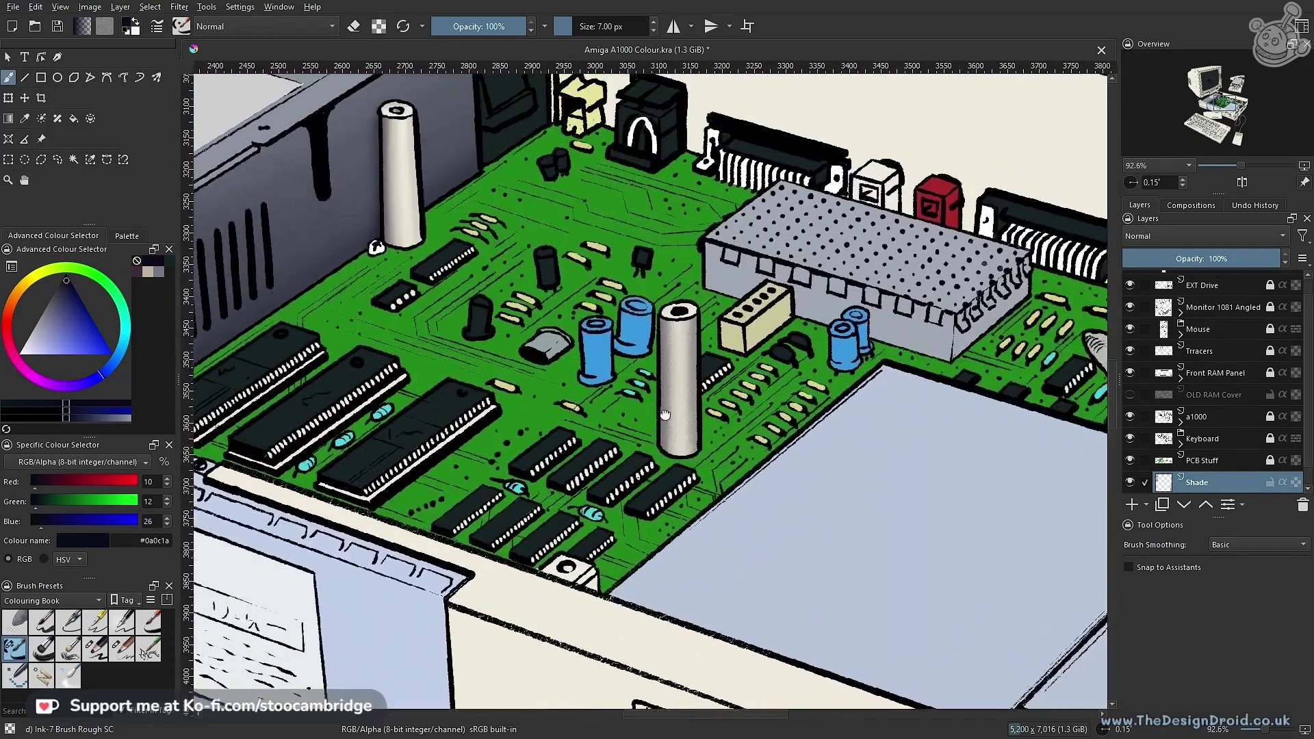
left_click_drag(665, 414, 605, 512)
left_click_drag(613, 448, 680, 269)
Lighten the hole in the central post's top by erasing across it at 30% opacity and 7 px
key("e")
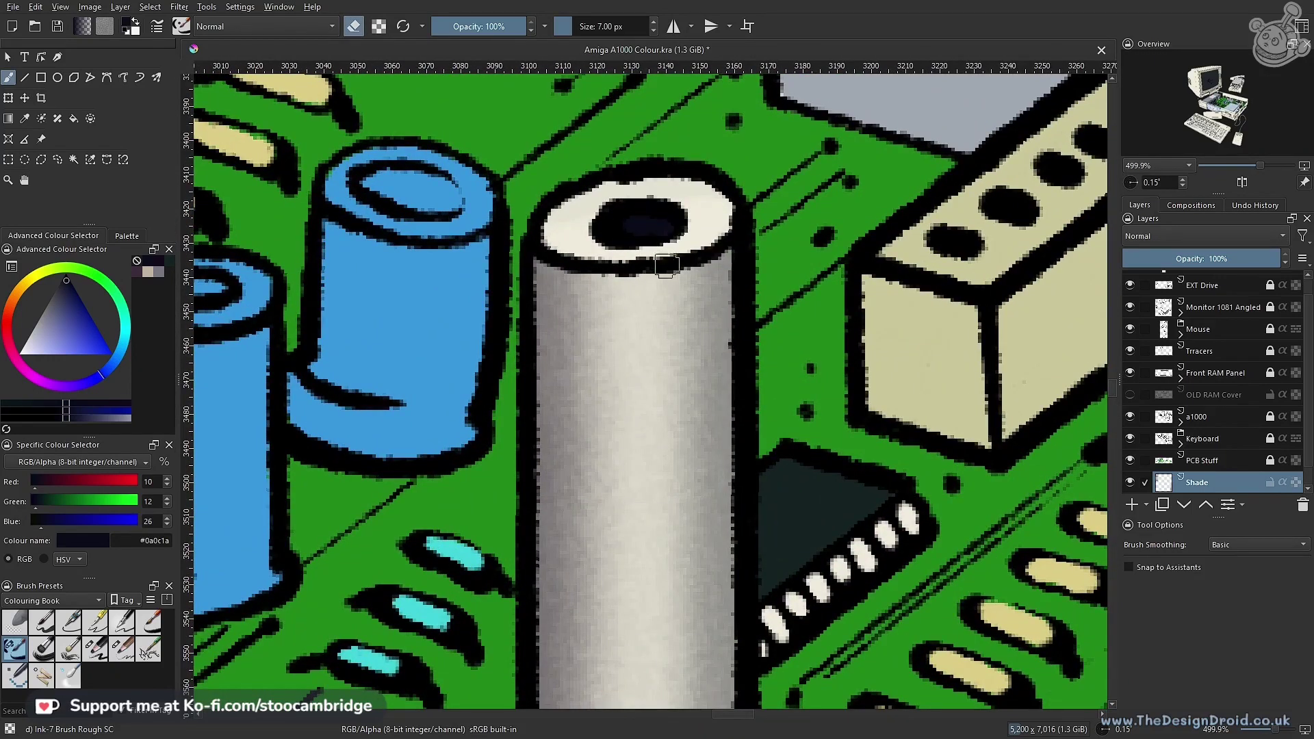
key("i")
key("i")
key("i")
key("i")
key("i")
key("i")
key("i")
mouse_move(674, 229)
left_mouse_down()
mouse_move(601, 251)
mouse_move(676, 242)
mouse_move(606, 237)
mouse_move(673, 232)
mouse_move(620, 227)
left_mouse_up()
scroll(663, 241, "down", 10)
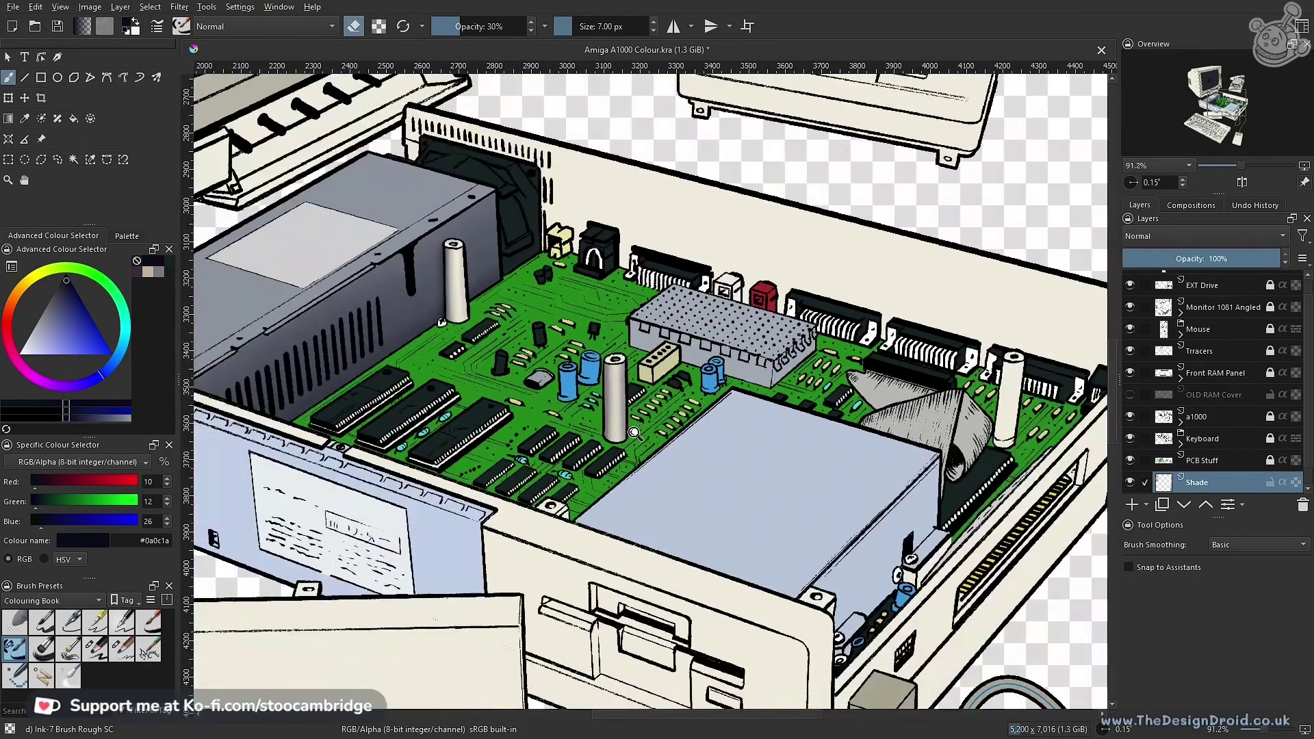
left_click_drag(665, 466, 591, 485)
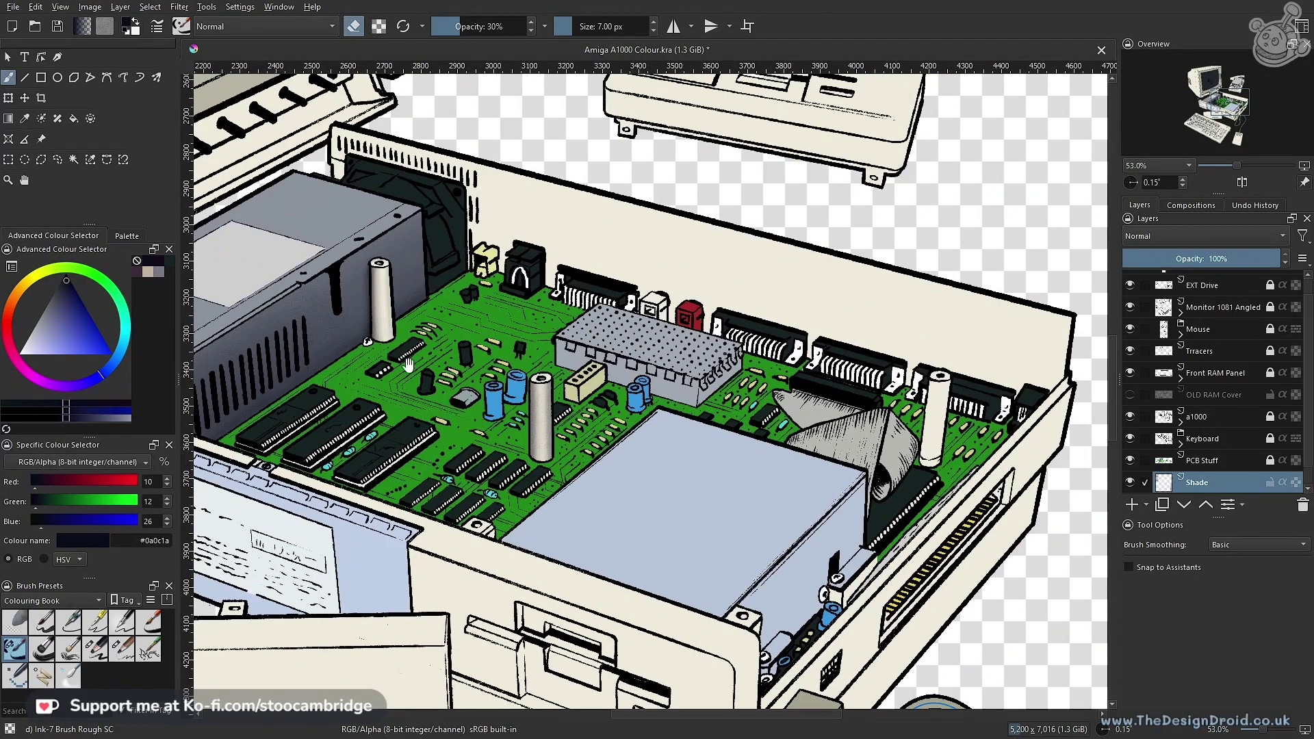
scroll(507, 457, "up", 5)
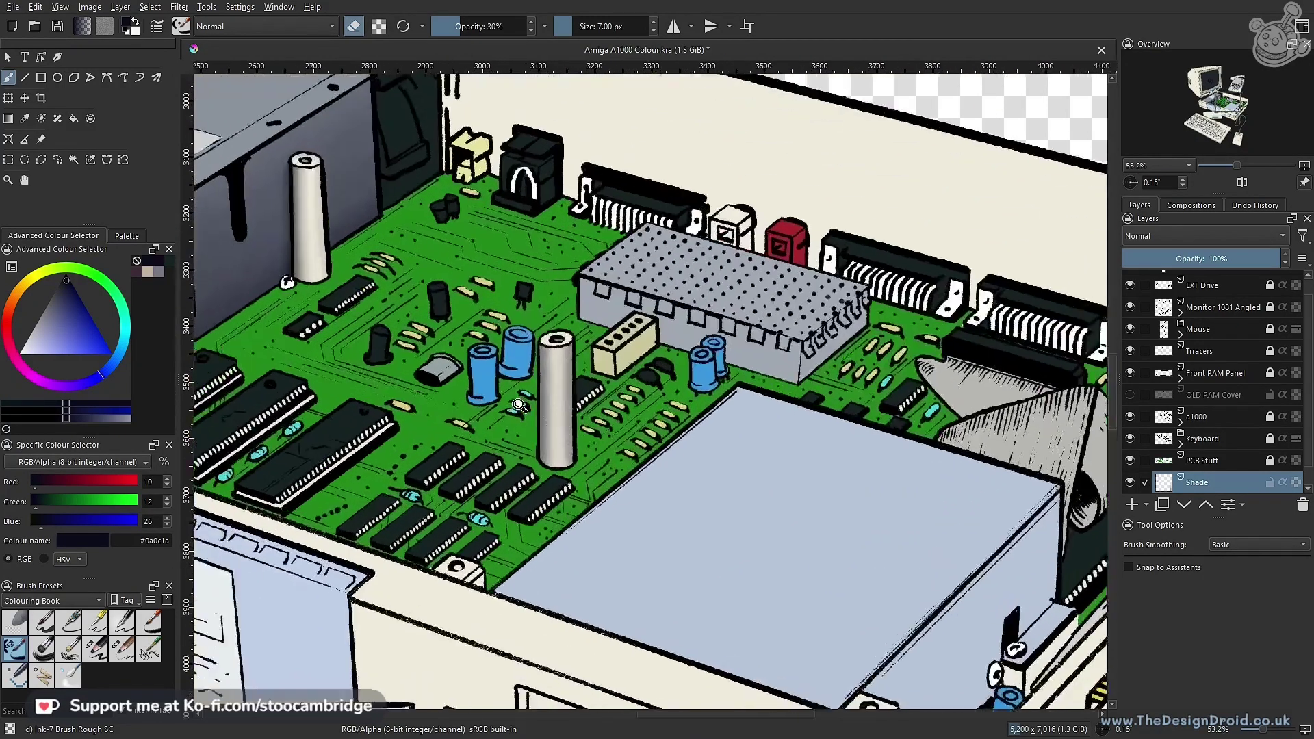
scroll(539, 424, "up", 1)
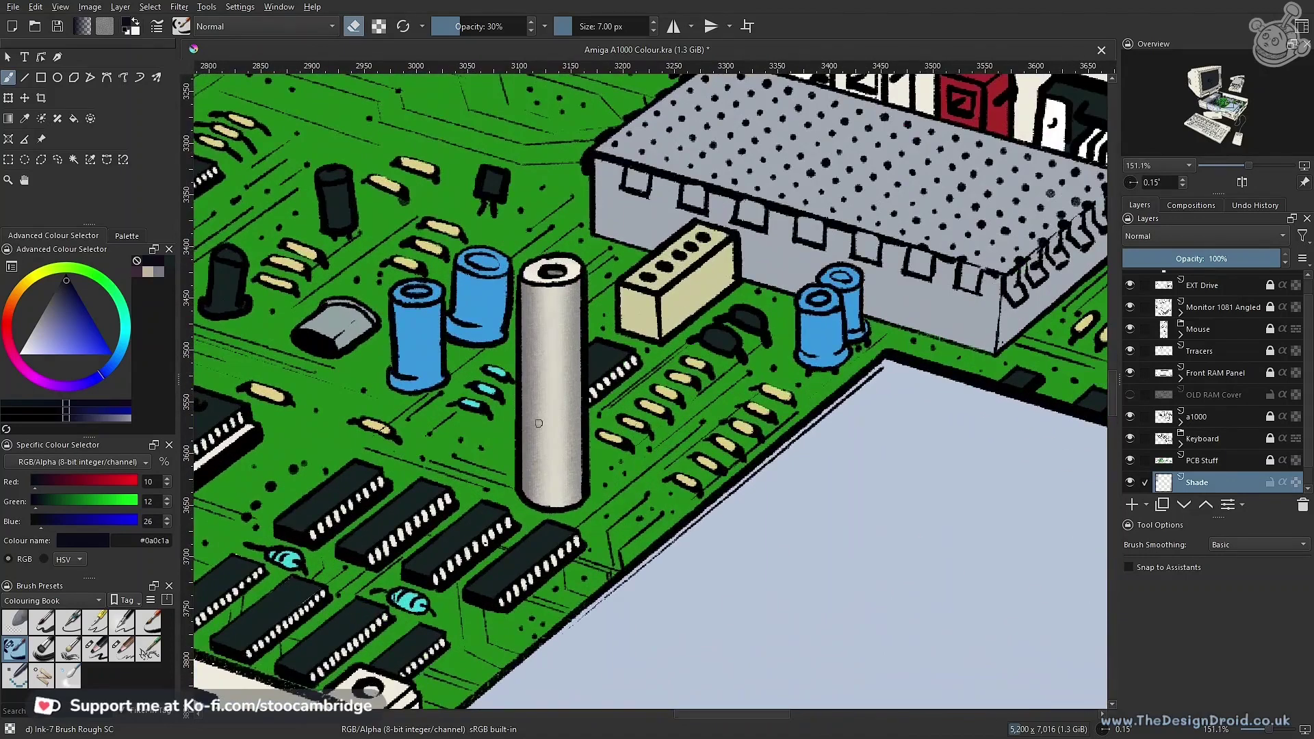
Erase vertical strokes down the central post's left half with Charcoal Pencil Medium at 15% opacity and 38 px
left_click(126, 647)
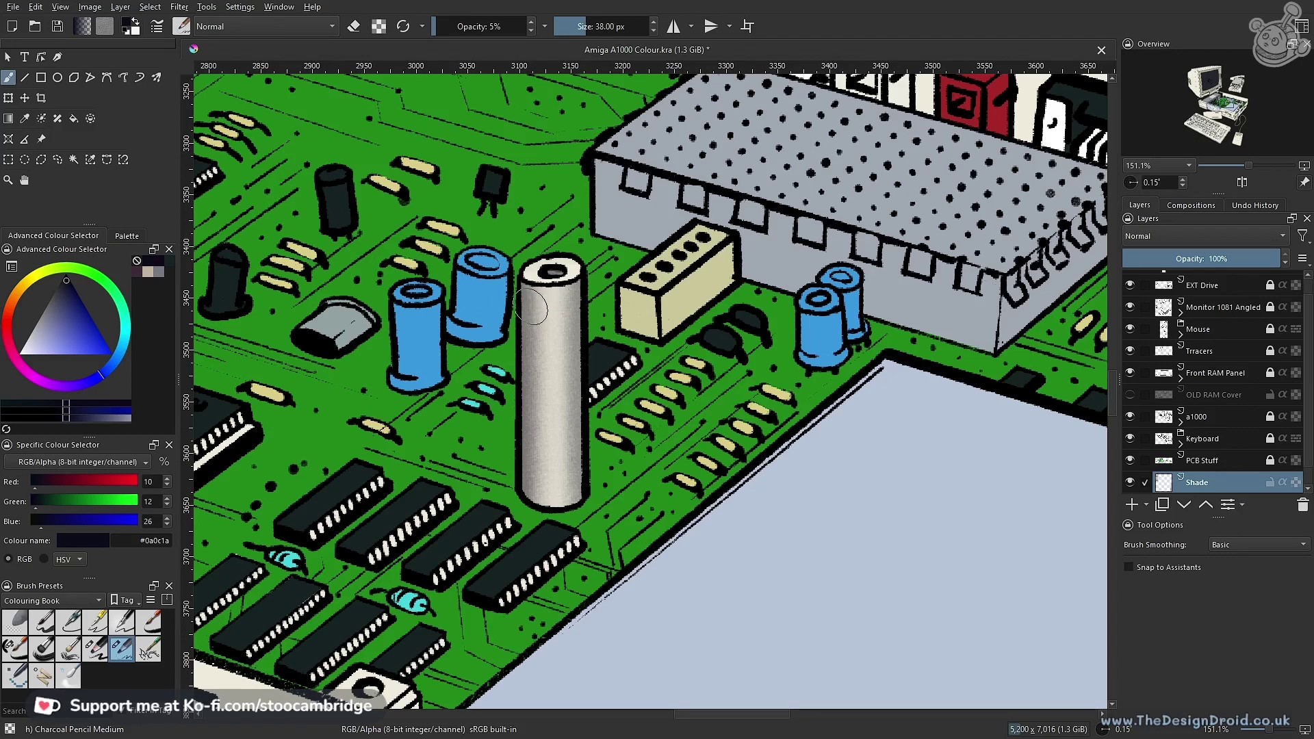
key("i")
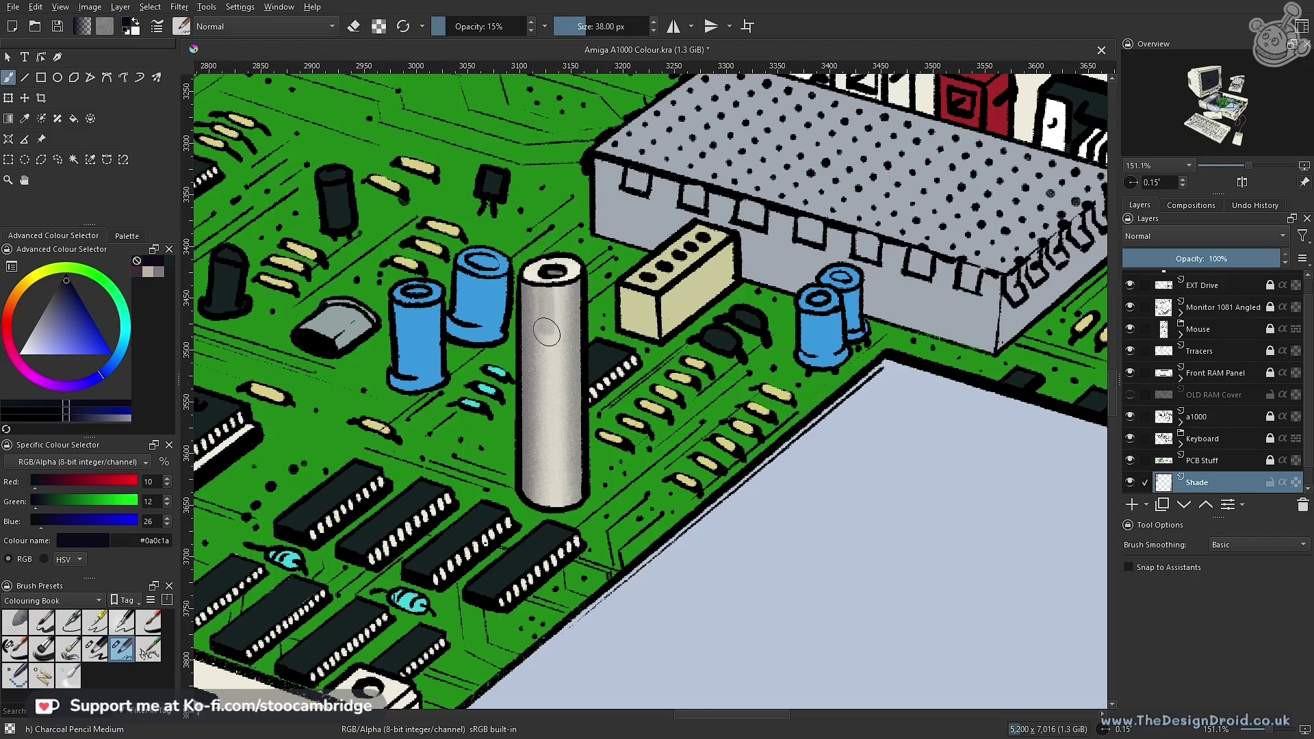
key("e")
left_click_drag(547, 316, 542, 480)
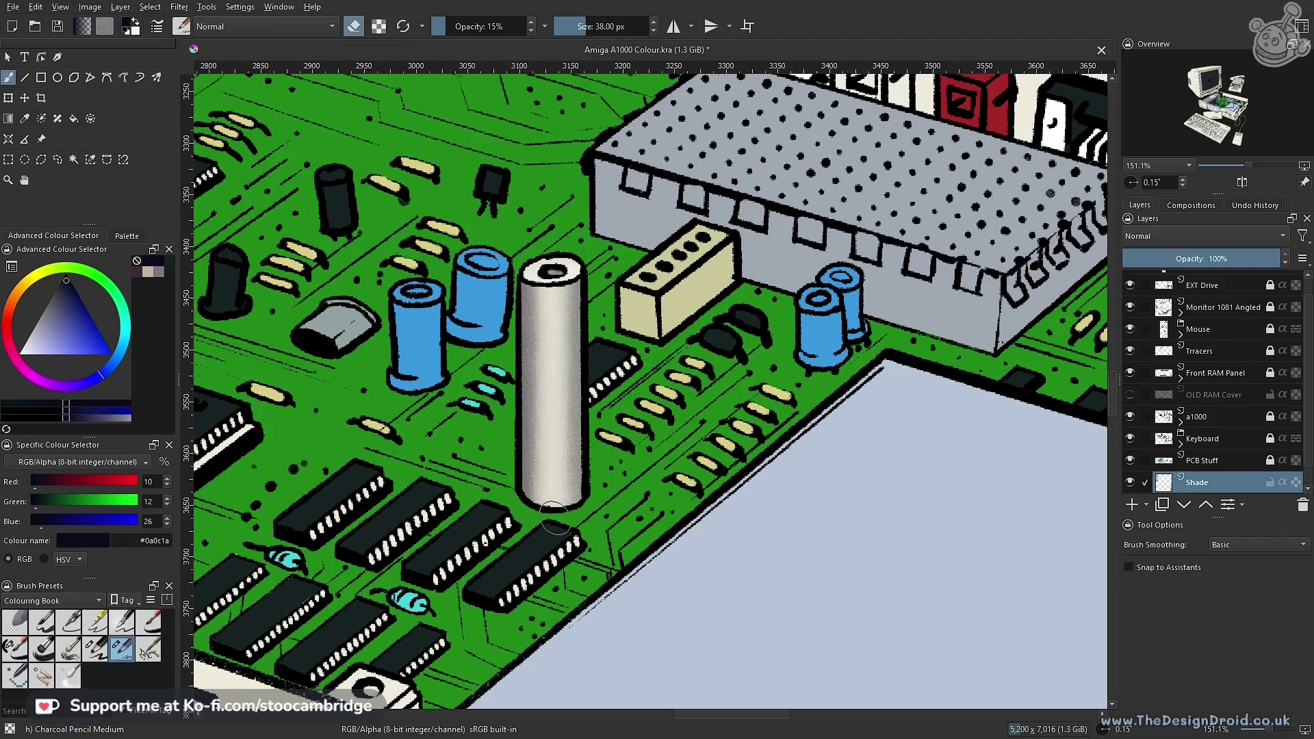
left_click_drag(538, 265, 534, 481)
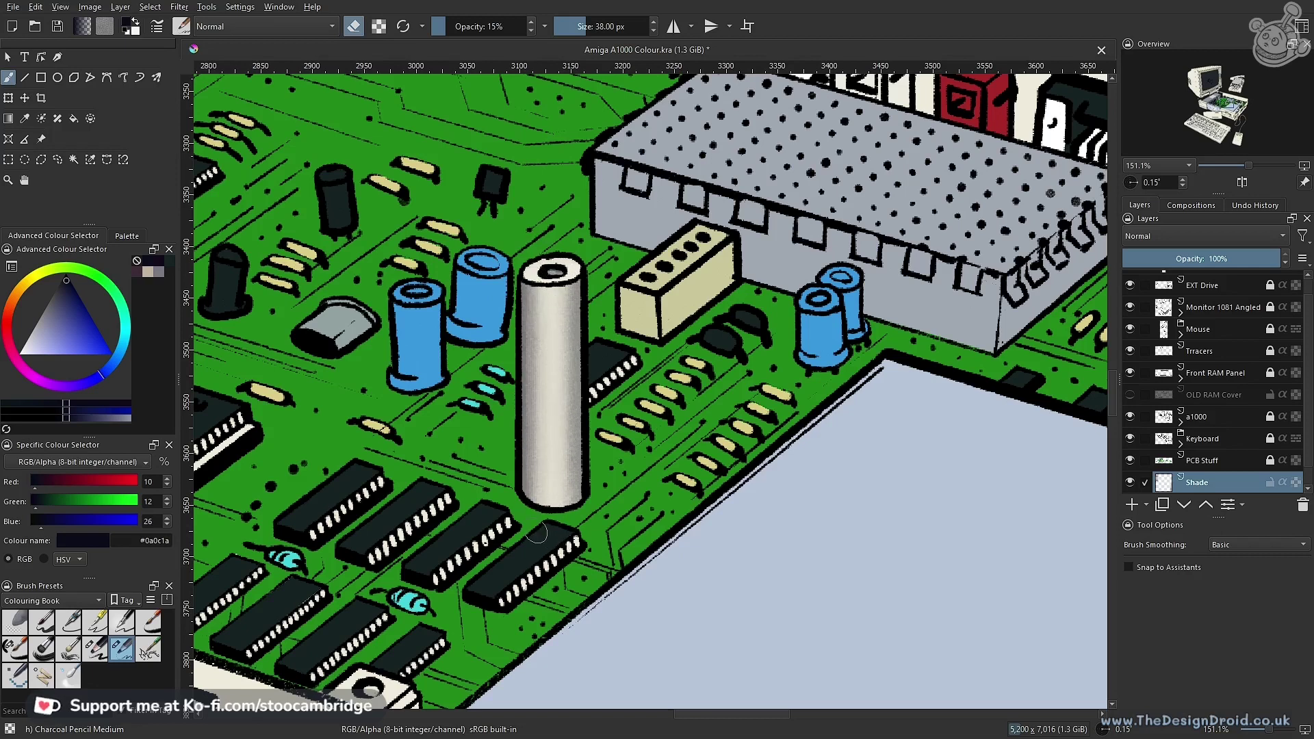
scroll(565, 360, "down", 4)
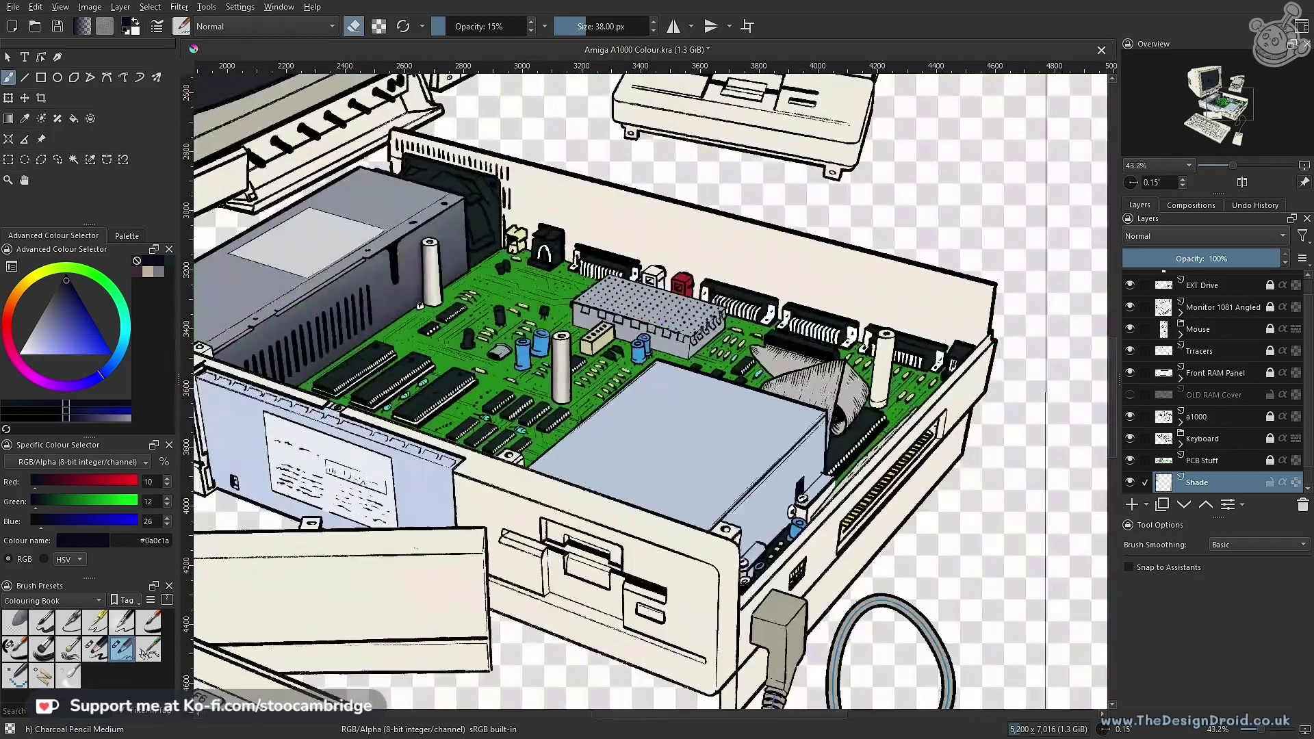
scroll(548, 399, "up", 6)
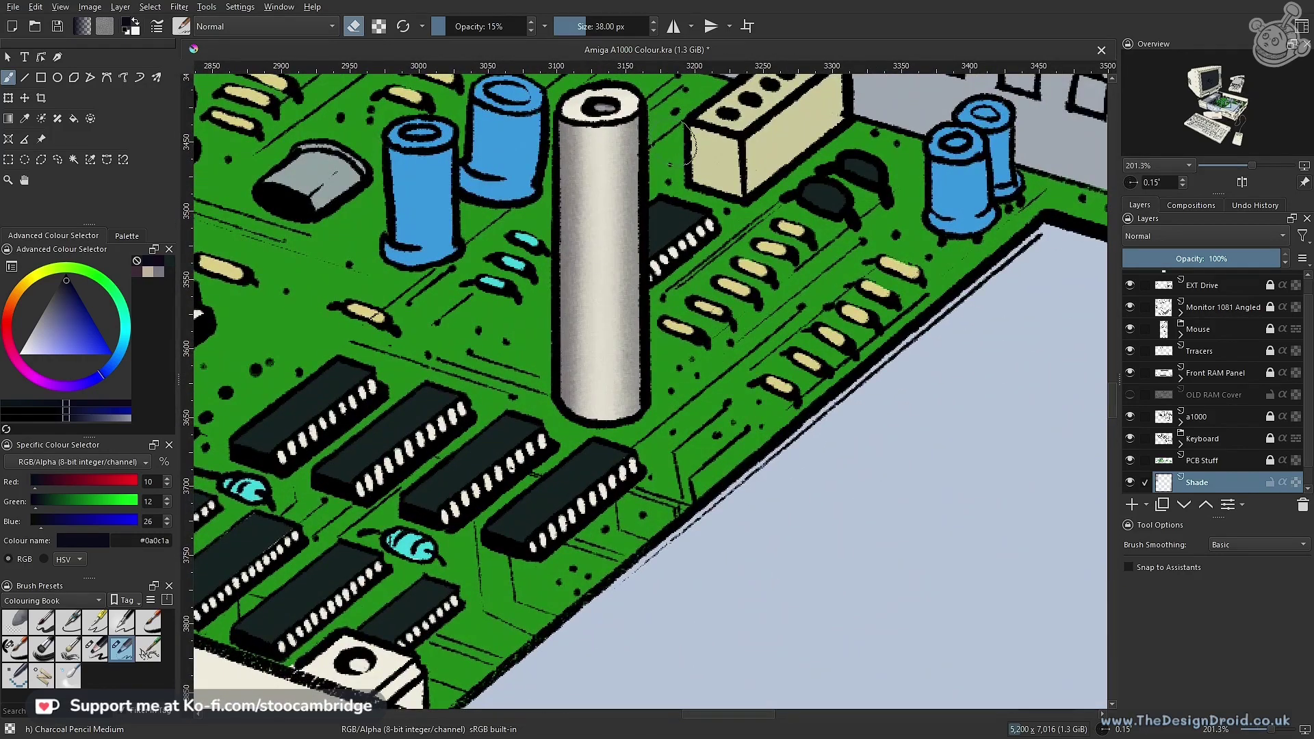
Blend the central post's highlight with long vertical erasing strokes, using Charcoal pencil large at 5% opacity and 55 px
left_click(96, 648)
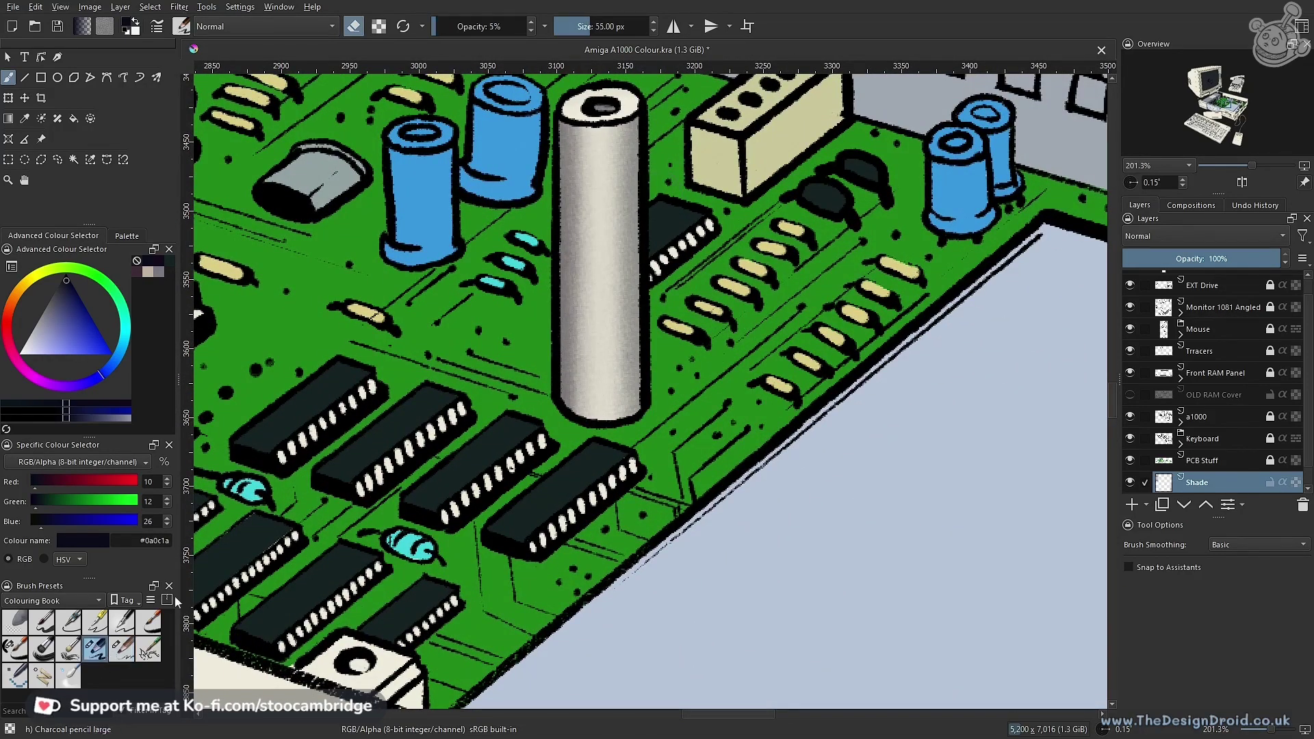
left_click_drag(605, 147, 590, 438)
left_click_drag(607, 128, 604, 418)
mouse_move(586, 130)
left_mouse_down()
mouse_move(588, 470)
mouse_move(603, 104)
mouse_move(606, 499)
mouse_move(616, 130)
mouse_move(607, 110)
mouse_move(606, 487)
mouse_move(587, 130)
mouse_move(585, 503)
left_mouse_up()
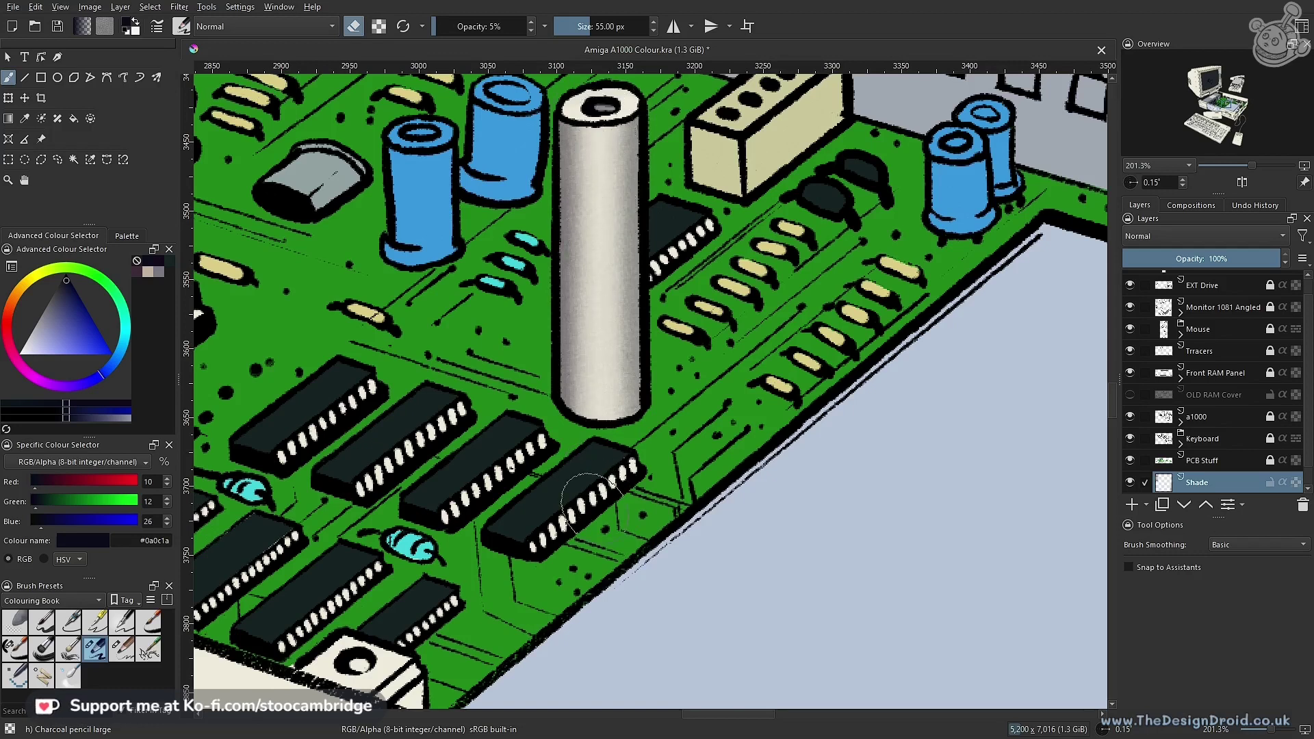
scroll(639, 424, "down", 5)
left_click_drag(639, 362, 565, 467)
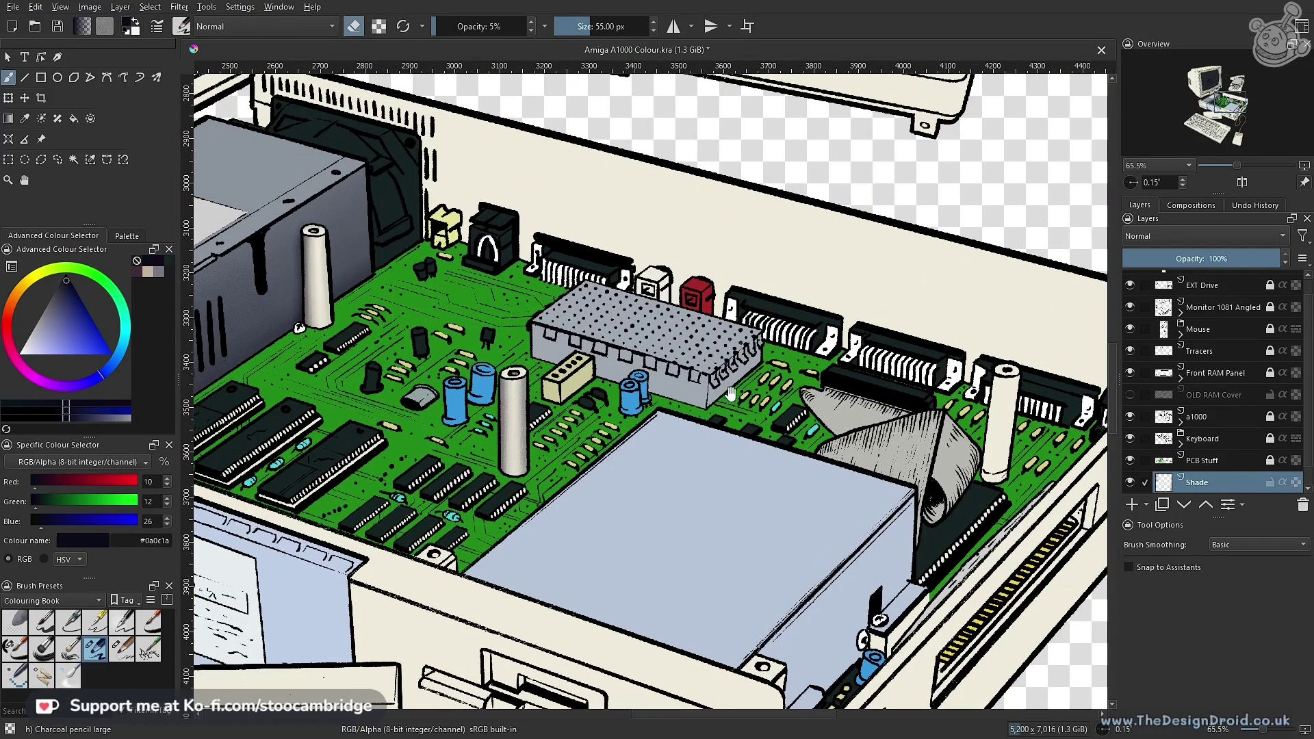
Outline the shaft of the post beside the ribbon cable as a selection on the Shade layer
scroll(730, 393, "down", 3)
left_click_drag(723, 422, 668, 450)
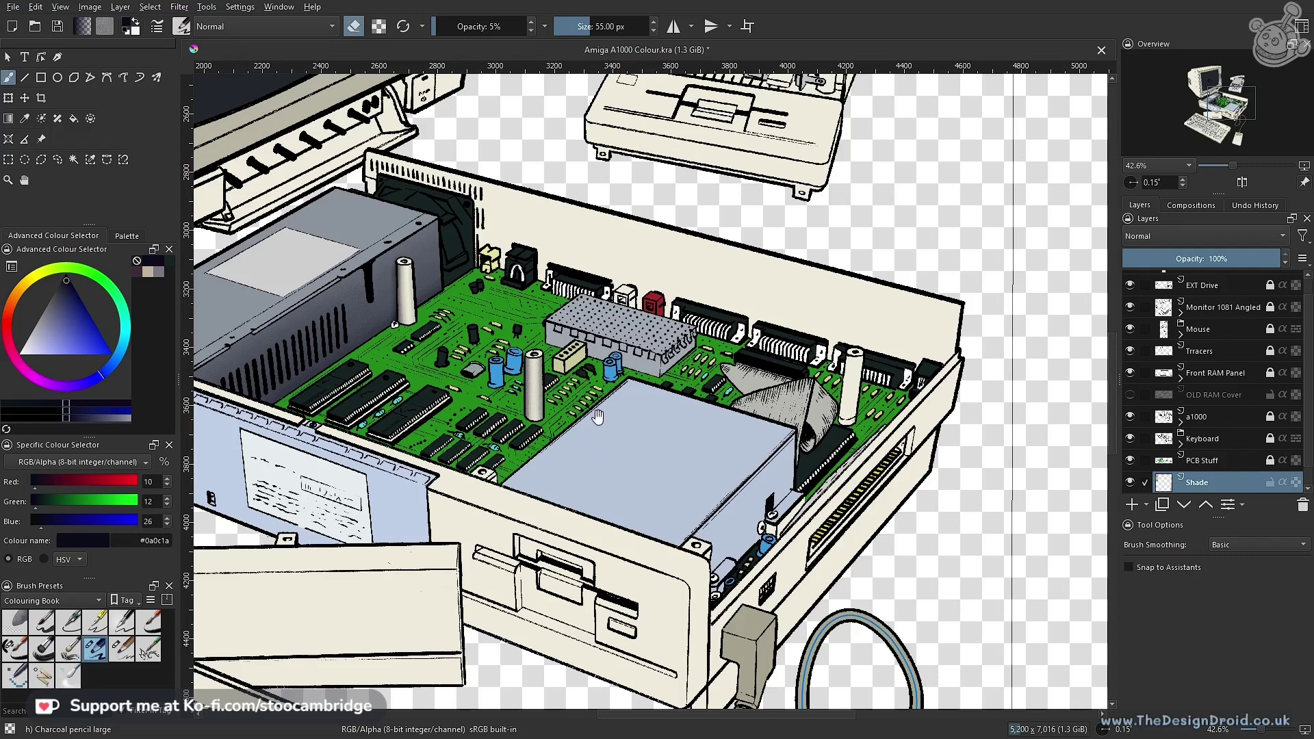
mouse_move(610, 394)
left_mouse_down()
mouse_move(611, 408)
mouse_move(619, 383)
left_mouse_up()
left_click_drag(801, 400, 498, 422)
left_click_drag(551, 460, 575, 374)
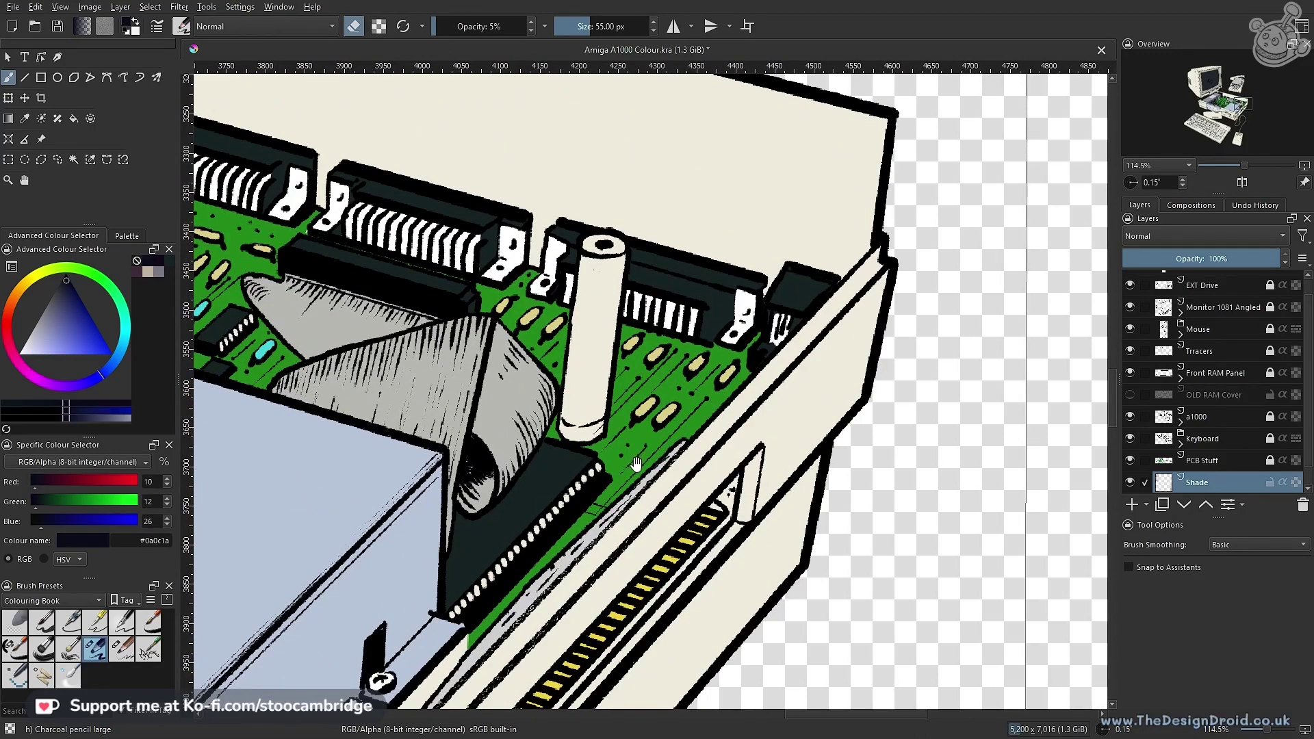
left_click_drag(639, 464, 671, 463)
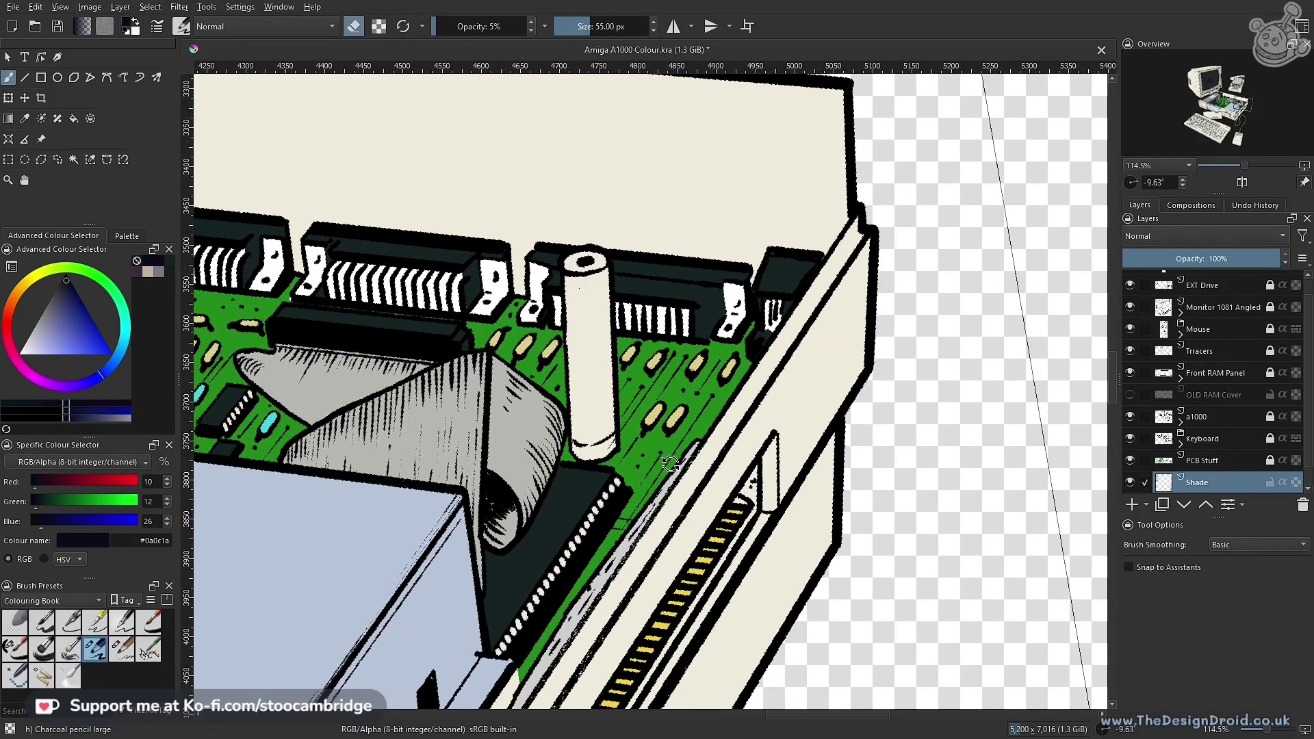
left_click_drag(670, 464, 667, 467)
key("l")
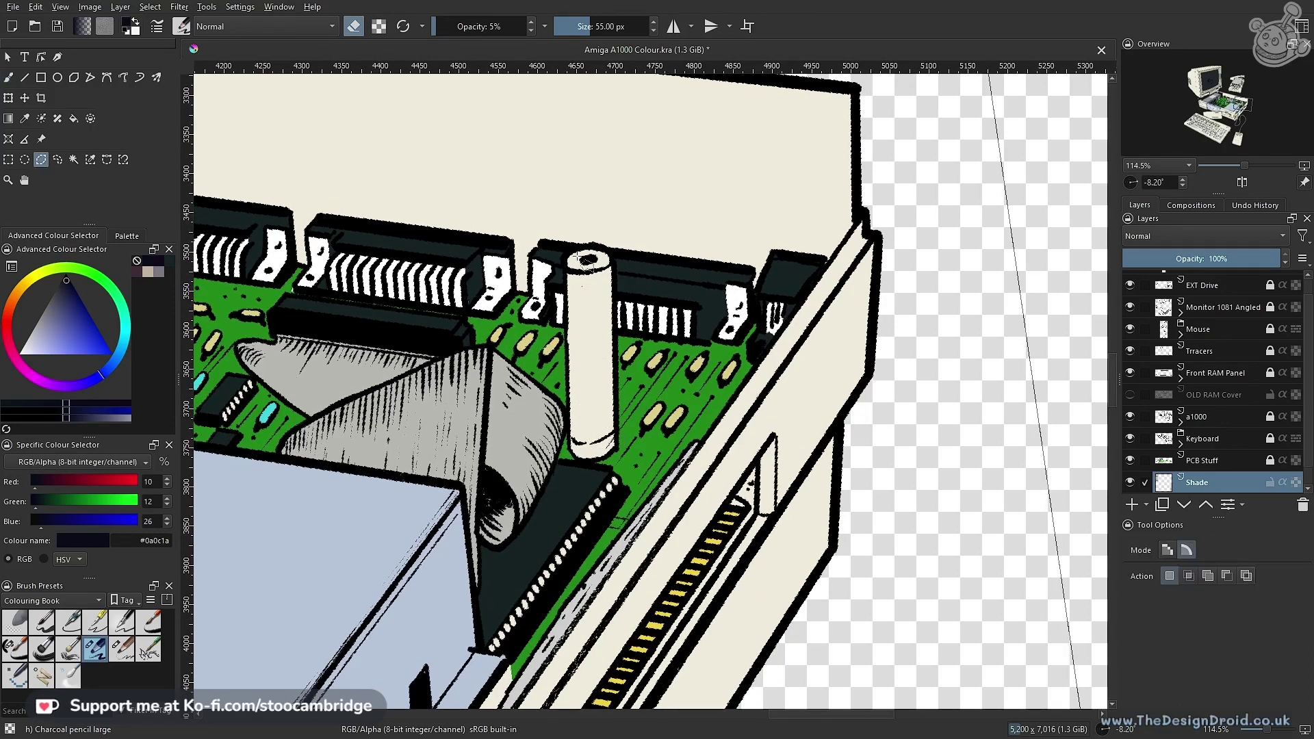
scroll(575, 267, "up", 2)
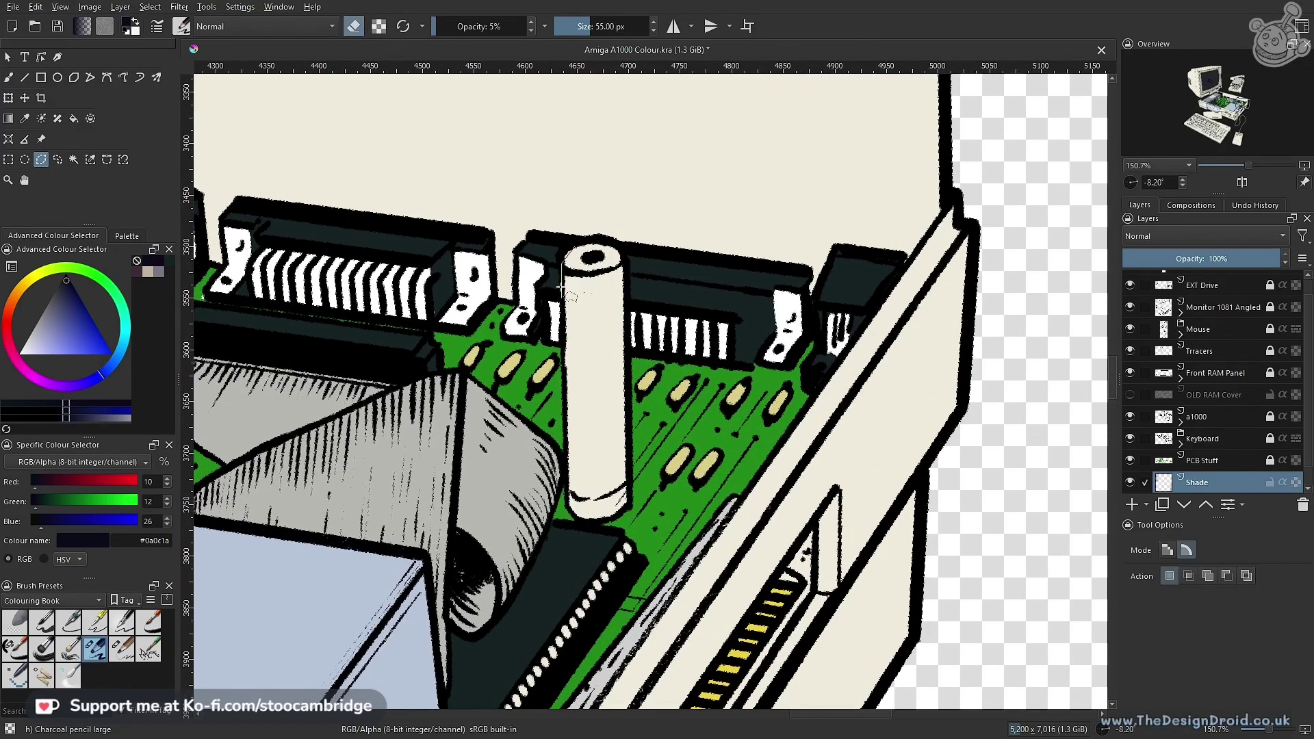
left_click(561, 255)
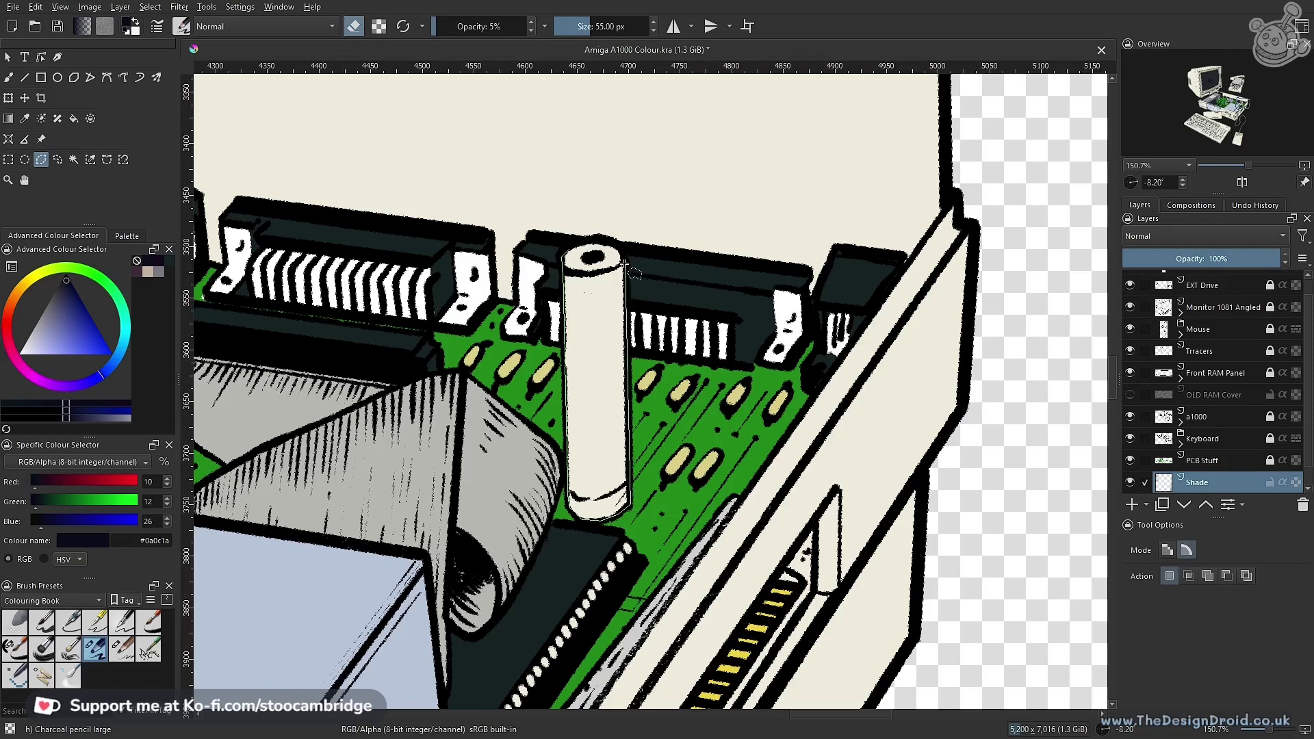
left_click(568, 249)
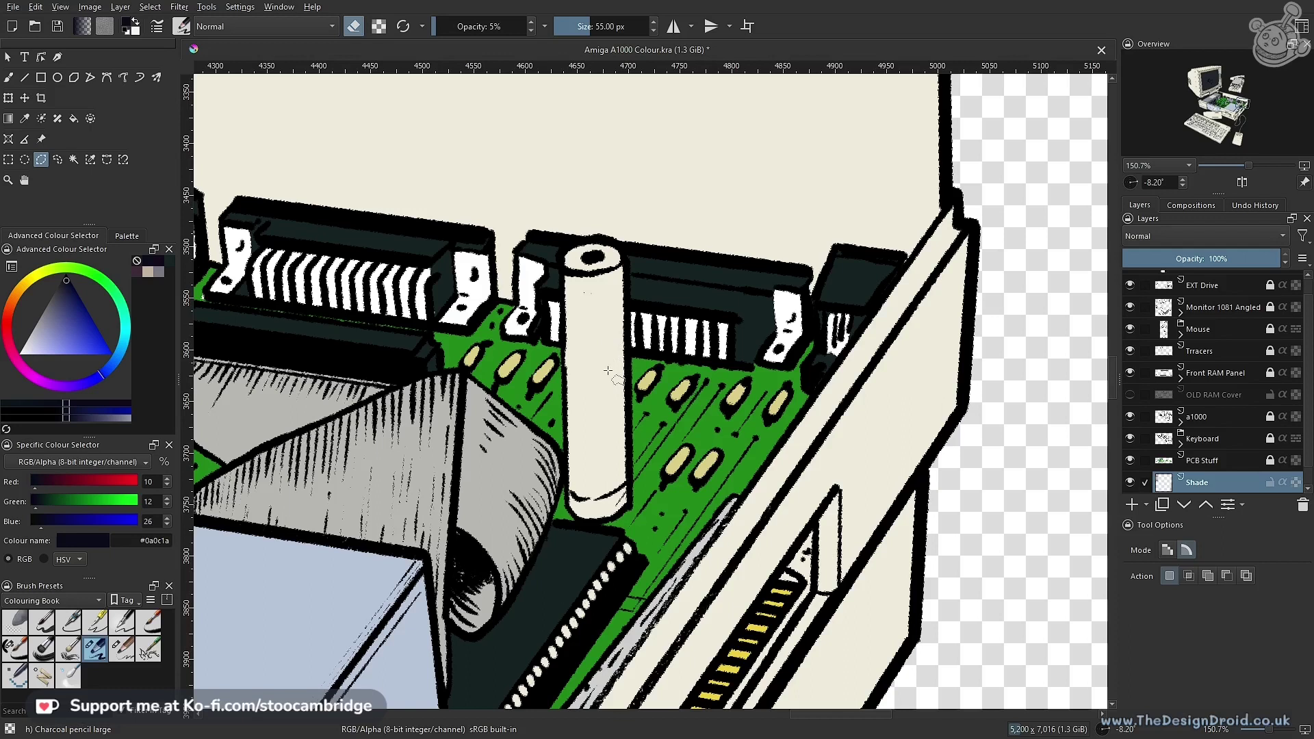
left_click_drag(585, 413, 627, 320)
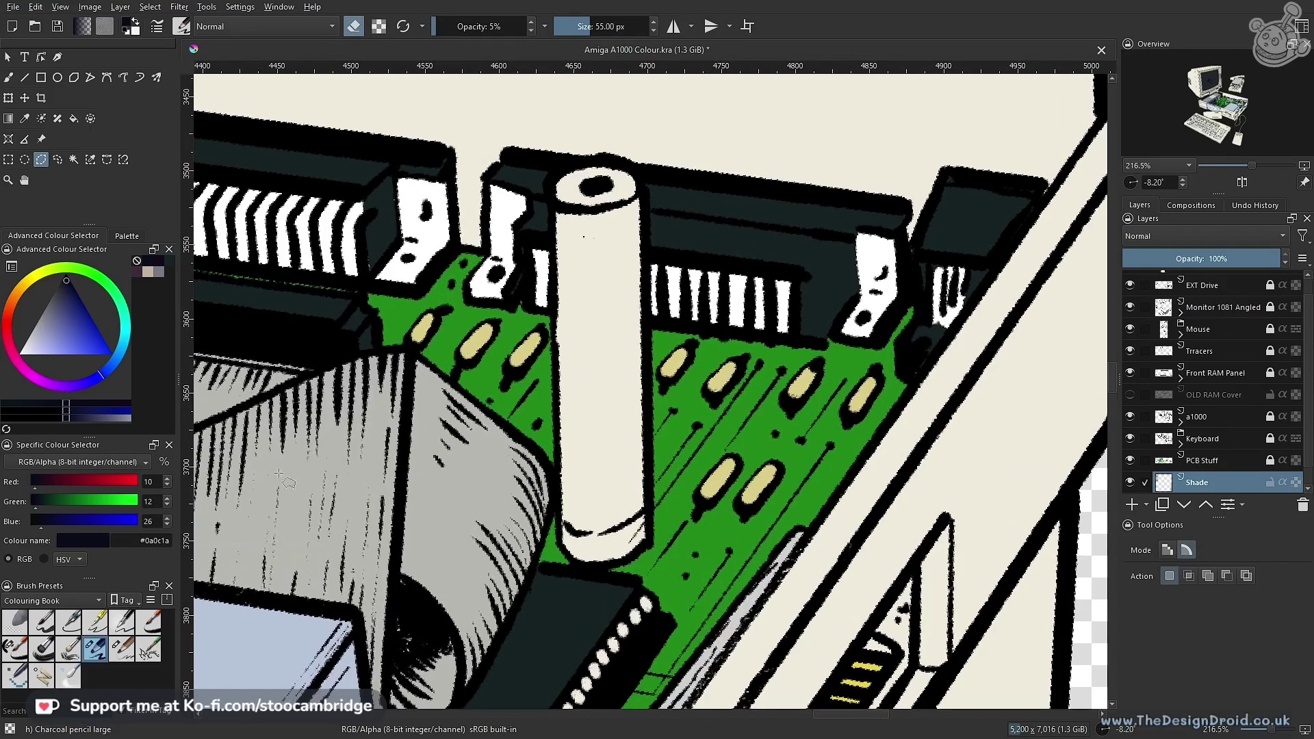
left_click_drag(472, 369, 486, 405)
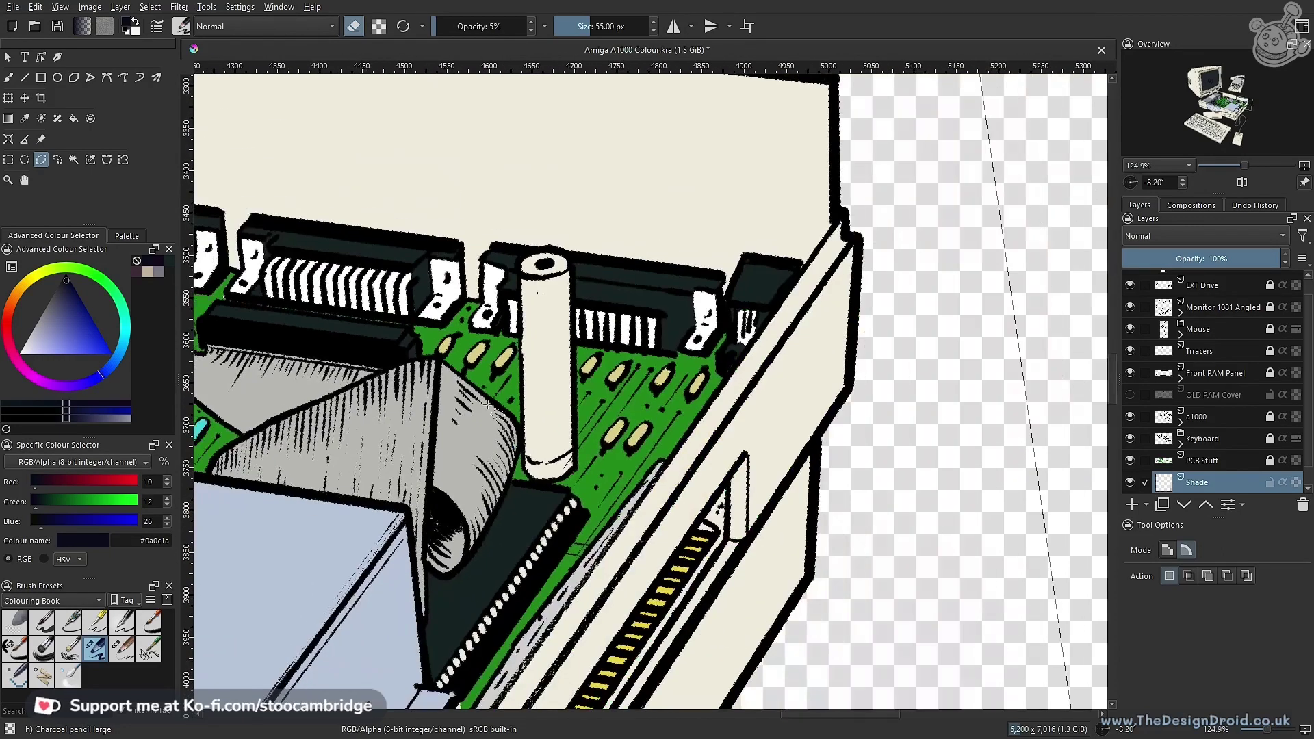
Try dark purple (#130a1a) vertical strokes down the ribbon-cable post's left side, painting with Charcoal pencil large at 5% opacity and 126 px
key("b")
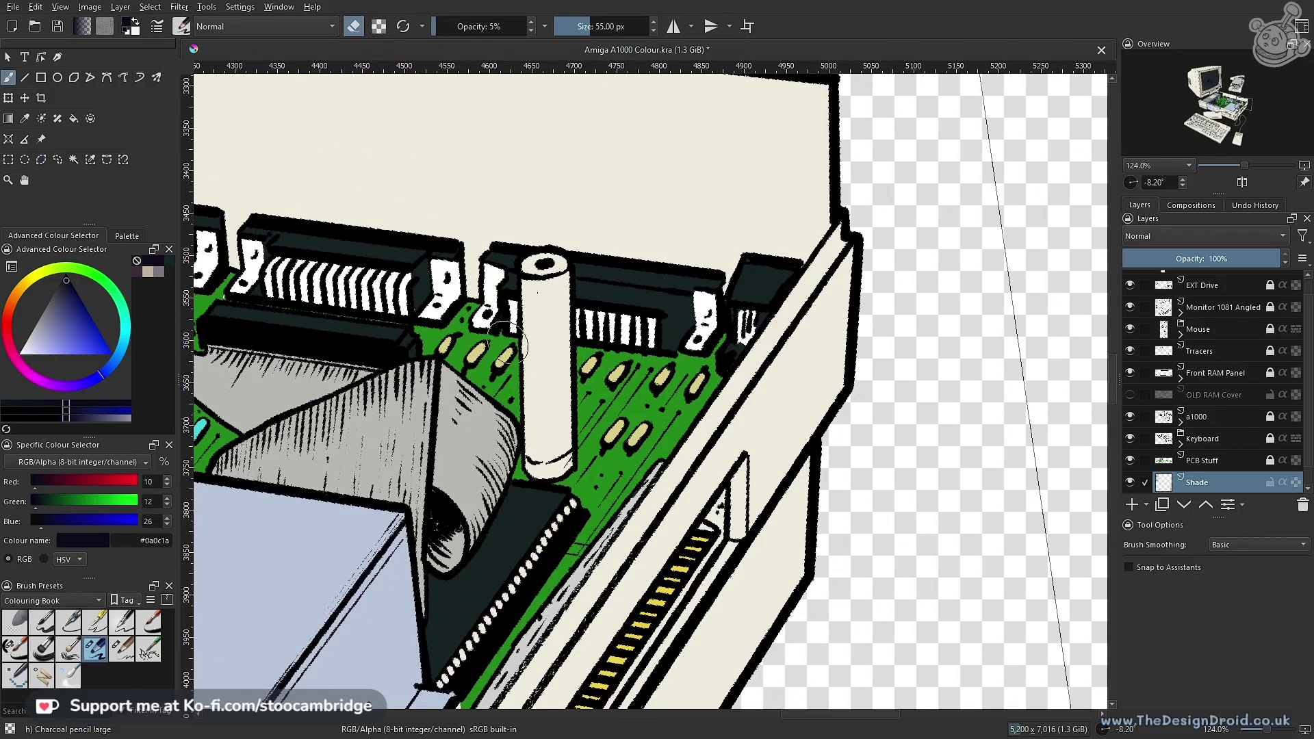
mouse_move(508, 317)
left_mouse_down()
mouse_move(547, 317)
mouse_move(490, 362)
mouse_move(935, 403)
left_mouse_up()
left_click_drag(358, 361, 438, 298)
left_click(341, 242, "ctrl")
left_click_drag(778, 264, 780, 342)
mouse_move(1095, 372)
left_mouse_down()
mouse_move(605, 452)
mouse_move(643, 342)
left_mouse_up()
left_click_drag(771, 286, 606, 514)
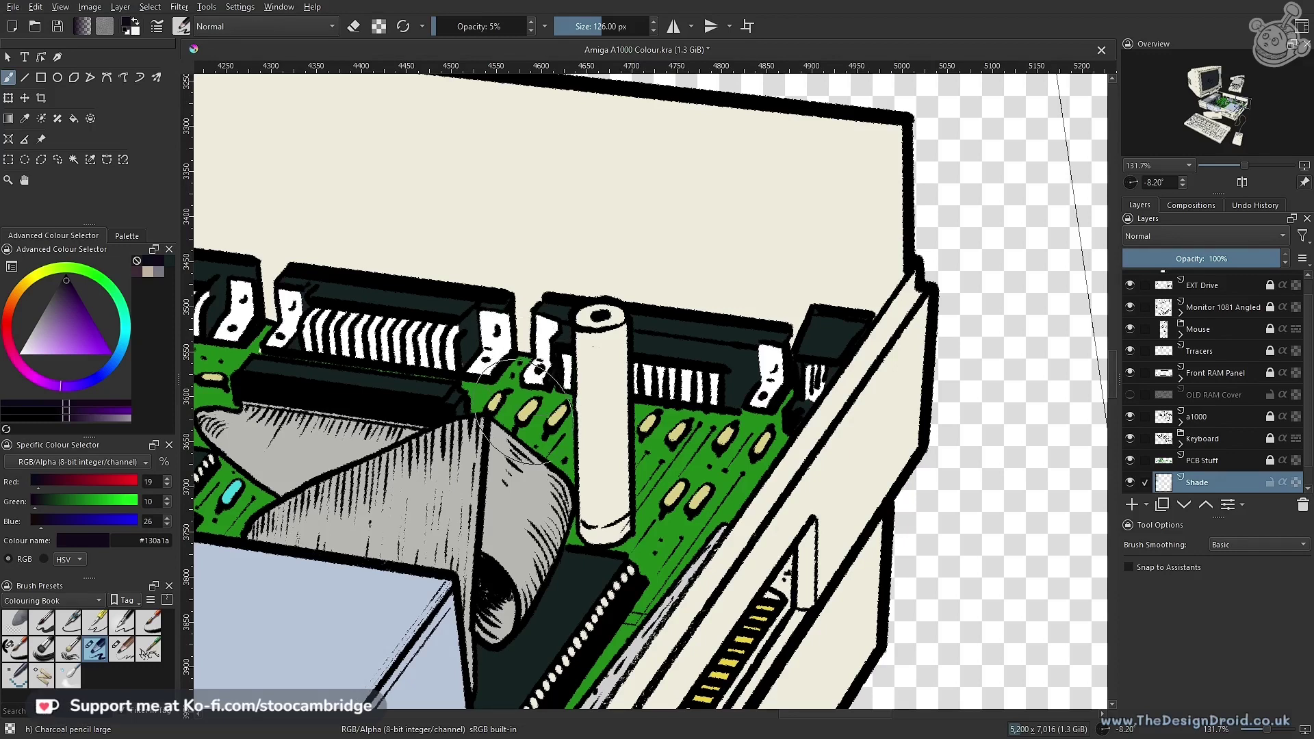
left_click_drag(660, 472, 712, 418)
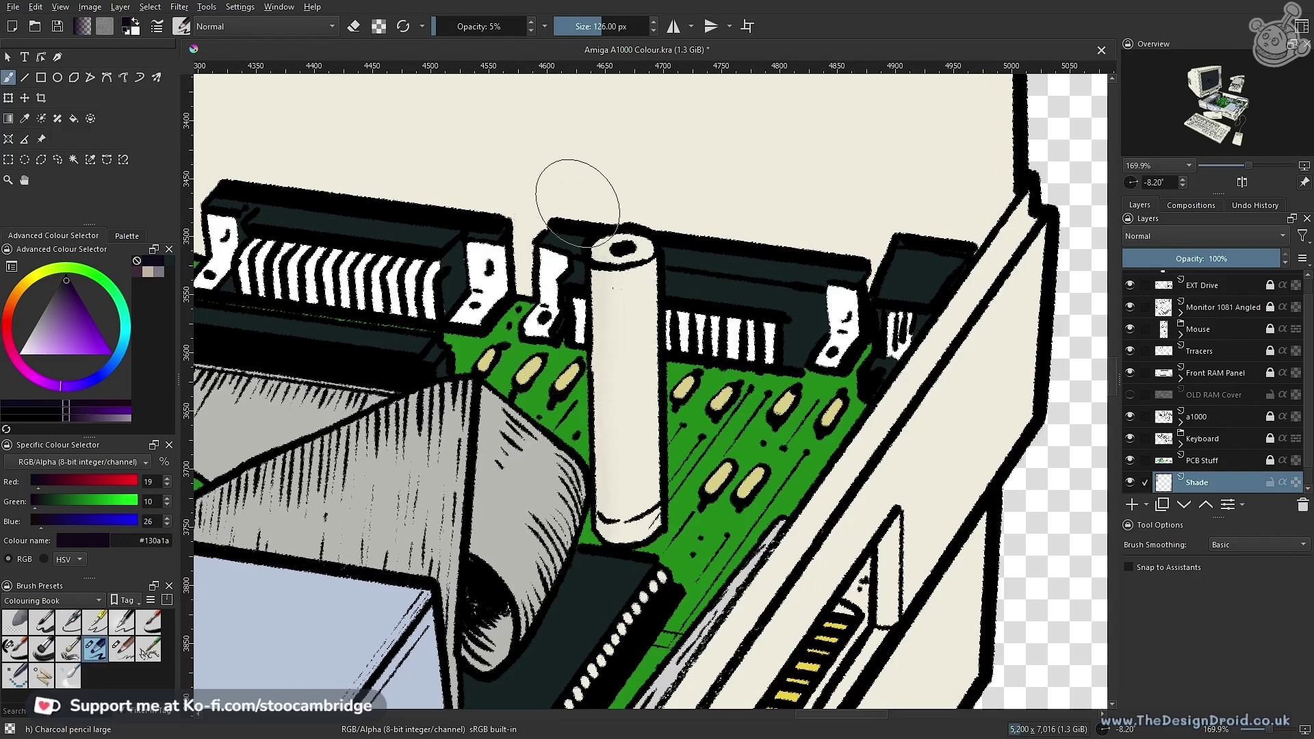
left_click_drag(591, 527, 592, 595)
key("ctrl+z")
left_click_drag(569, 225, 573, 588)
mouse_move(588, 224)
left_mouse_down()
mouse_move(602, 591)
mouse_move(572, 220)
mouse_move(605, 479)
mouse_move(585, 589)
left_mouse_up()
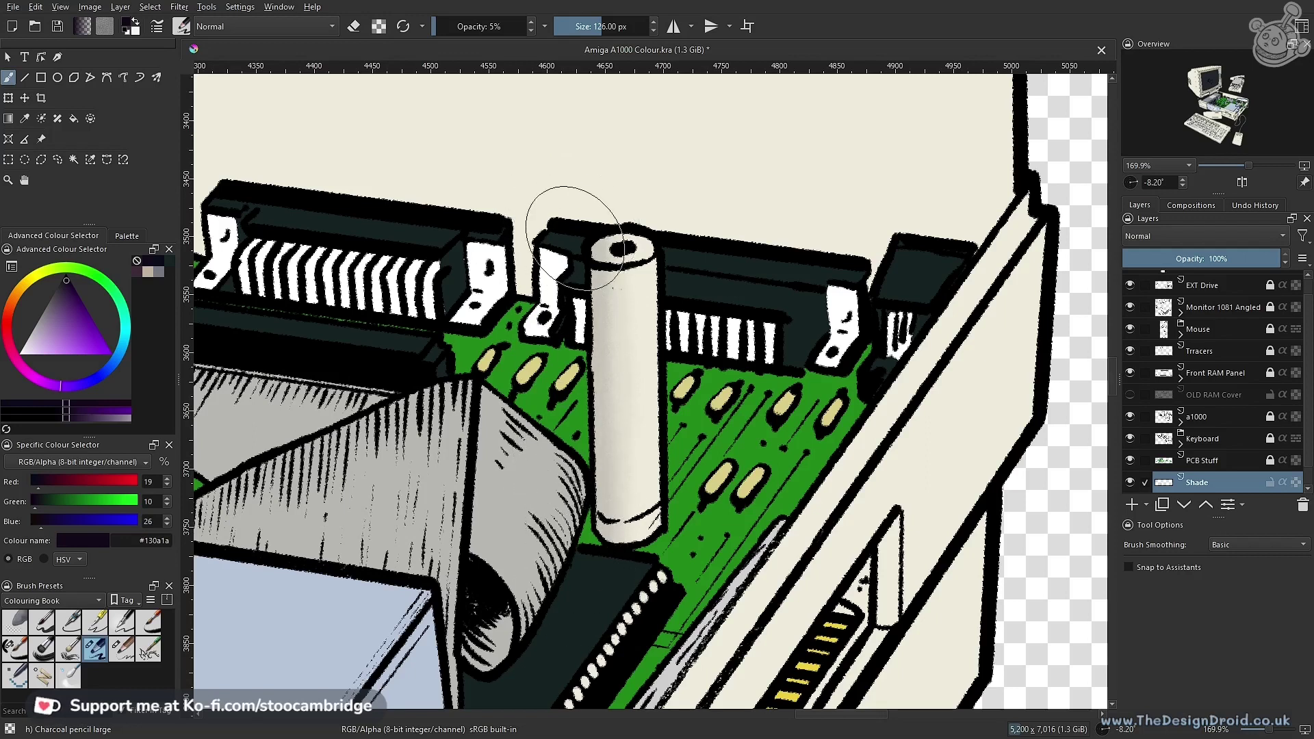
key("ctrl+z")
Build up the soft shadow along the ribbon-cable post's left side with long vertical charcoal strokes in #130a1a
left_click_drag(590, 245, 594, 581)
left_click_drag(575, 219, 583, 602)
left_click_drag(591, 208, 605, 592)
left_click_drag(583, 214, 587, 599)
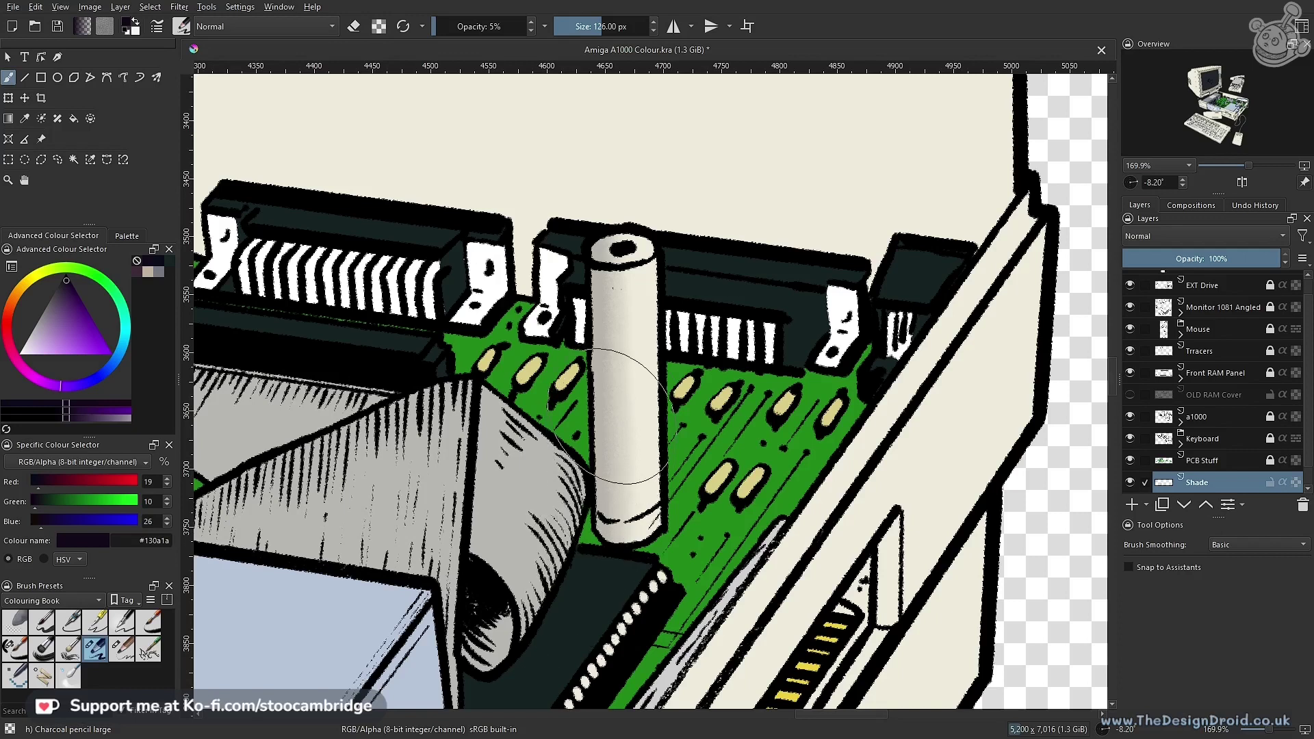
mouse_move(612, 416)
left_mouse_down()
mouse_move(591, 481)
mouse_move(590, 465)
left_mouse_up()
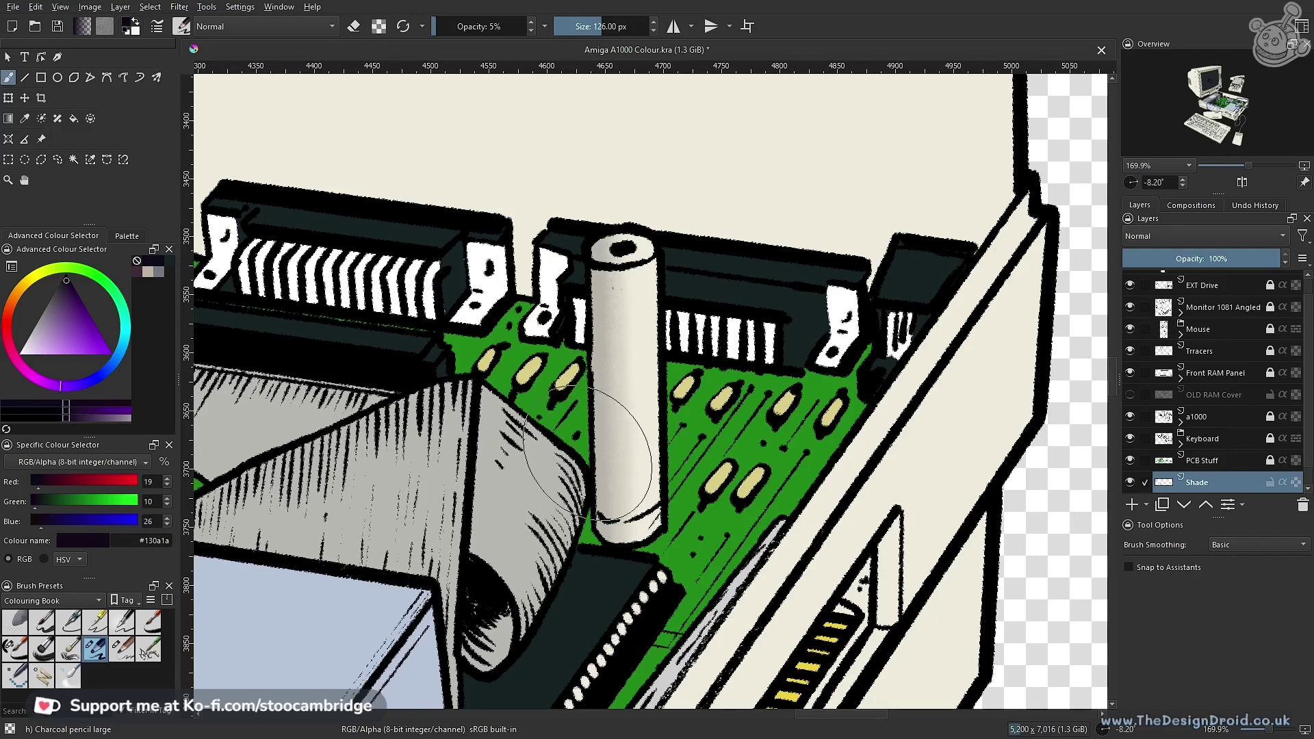
left_click_drag(571, 231, 588, 556)
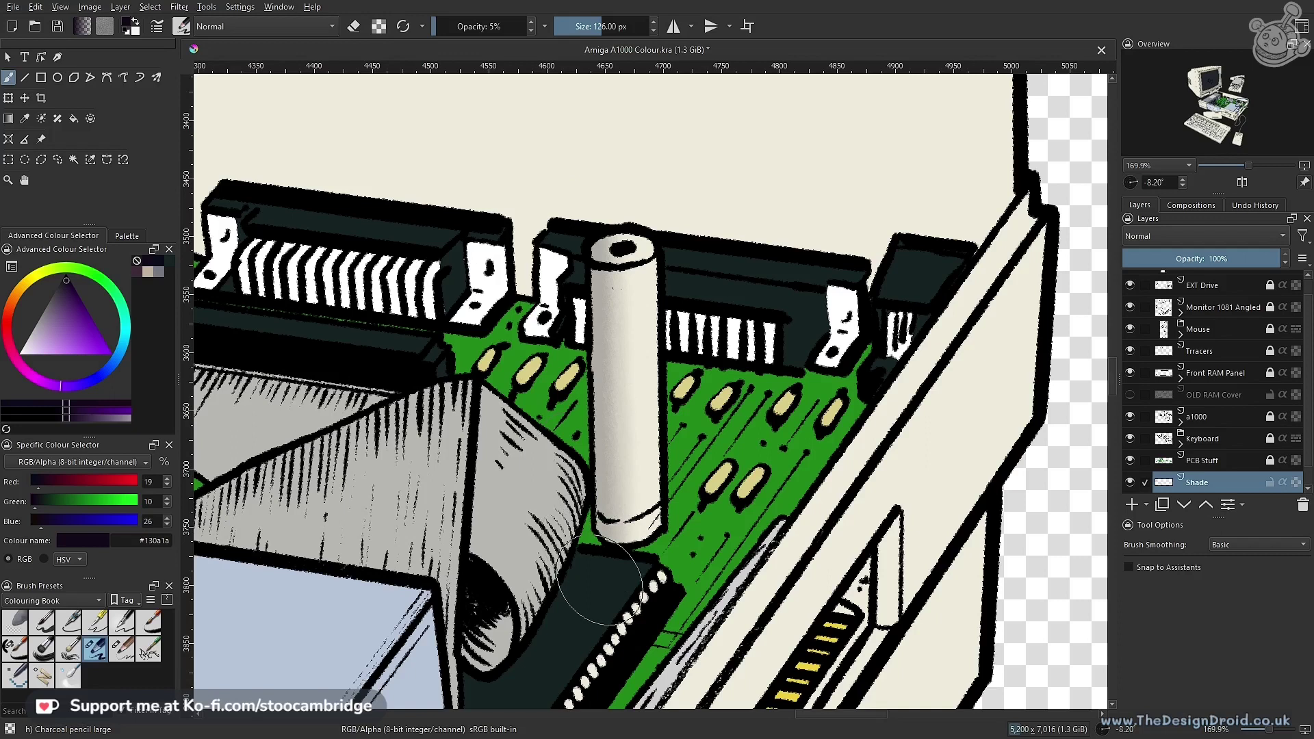
mouse_move(562, 348)
left_mouse_down()
mouse_move(572, 494)
mouse_move(593, 461)
mouse_move(586, 435)
left_mouse_up()
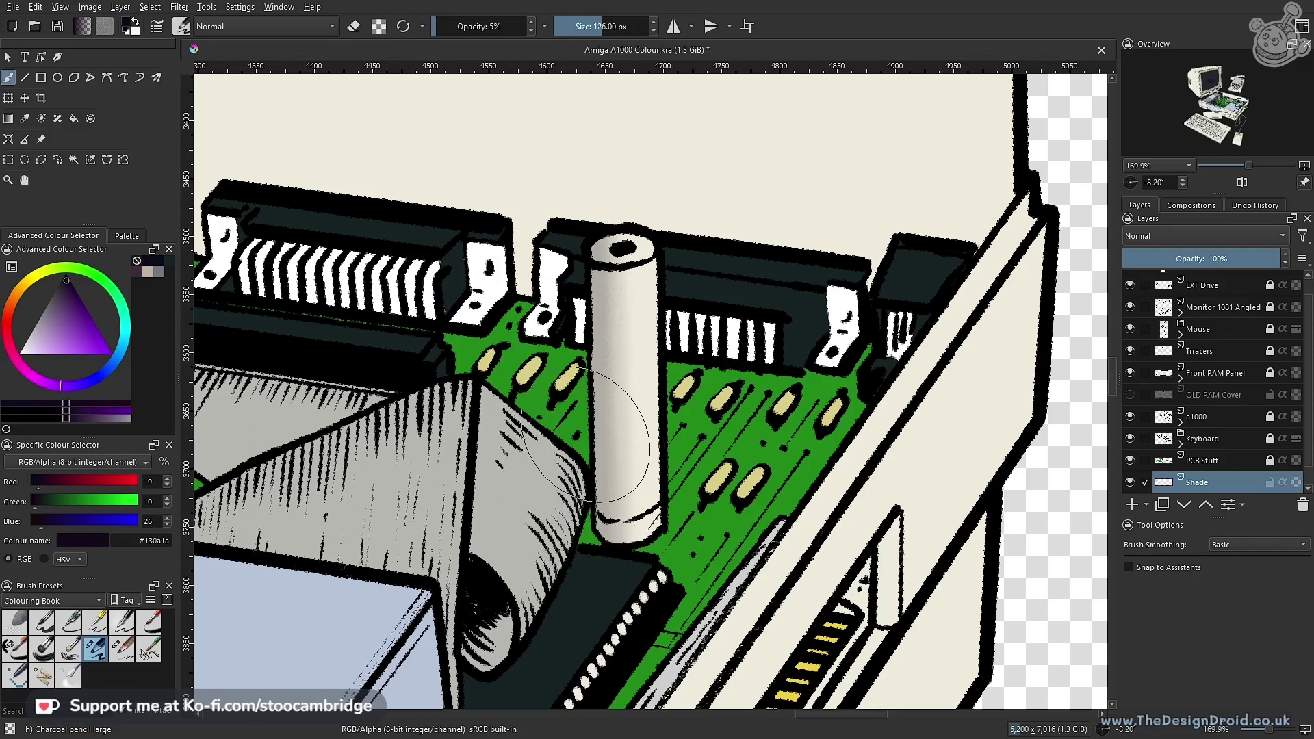
mouse_move(587, 353)
left_mouse_down()
mouse_move(604, 394)
mouse_move(589, 422)
left_mouse_up()
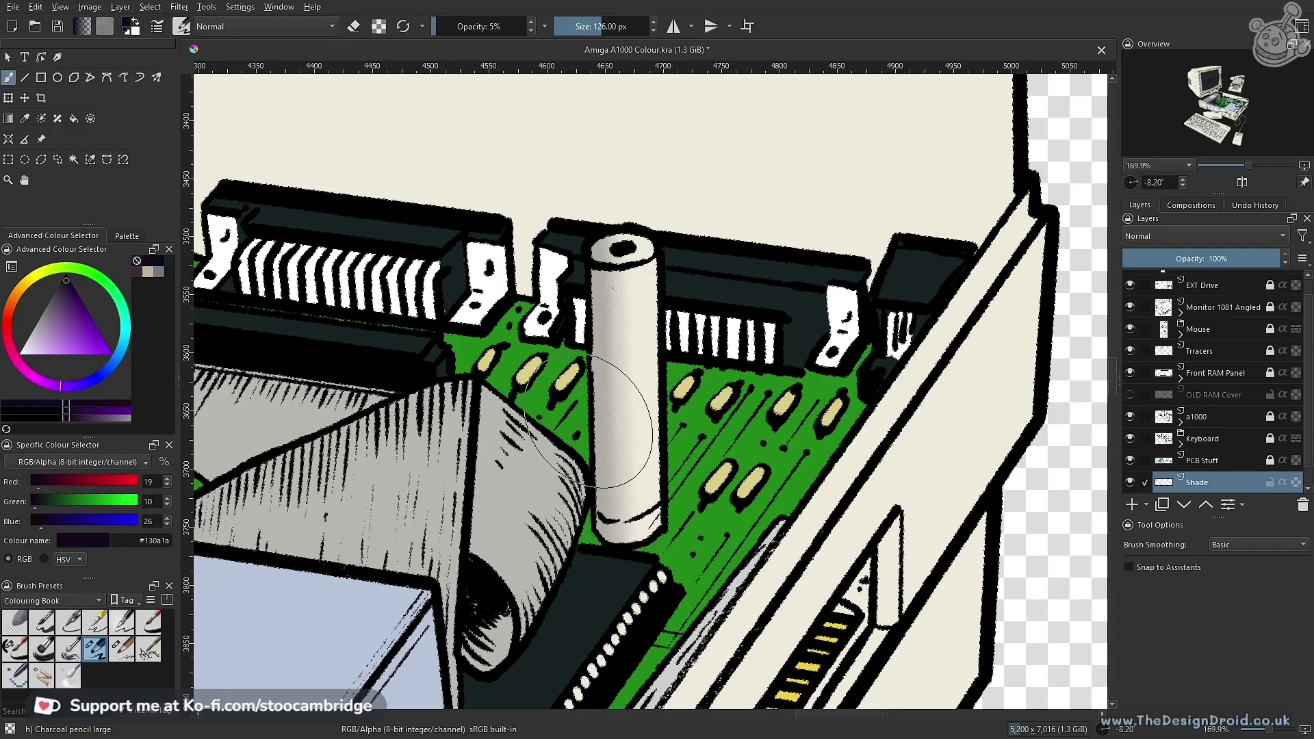
mouse_move(674, 309)
left_mouse_down()
mouse_move(671, 288)
mouse_move(635, 317)
left_mouse_up()
Shade mainly the ribbon-cable post's right edge with long vertical strokes in near-black blue #0a0c1a at 5% opacity and 126 px
left_click(159, 261)
left_click_drag(575, 233, 577, 587)
mouse_move(679, 220)
left_mouse_down()
mouse_move(696, 627)
mouse_move(696, 221)
mouse_move(681, 315)
mouse_move(684, 606)
left_mouse_up()
mouse_move(678, 220)
left_mouse_down()
mouse_move(674, 611)
mouse_move(691, 289)
mouse_move(676, 214)
mouse_move(680, 602)
mouse_move(686, 361)
mouse_move(673, 219)
mouse_move(676, 608)
left_mouse_up()
left_click_drag(669, 221, 677, 594)
mouse_move(676, 229)
left_mouse_down()
mouse_move(683, 418)
mouse_move(646, 596)
left_mouse_up()
mouse_move(680, 235)
left_mouse_down()
mouse_move(680, 328)
mouse_move(652, 493)
mouse_move(678, 596)
left_mouse_up()
left_click_drag(674, 229, 679, 603)
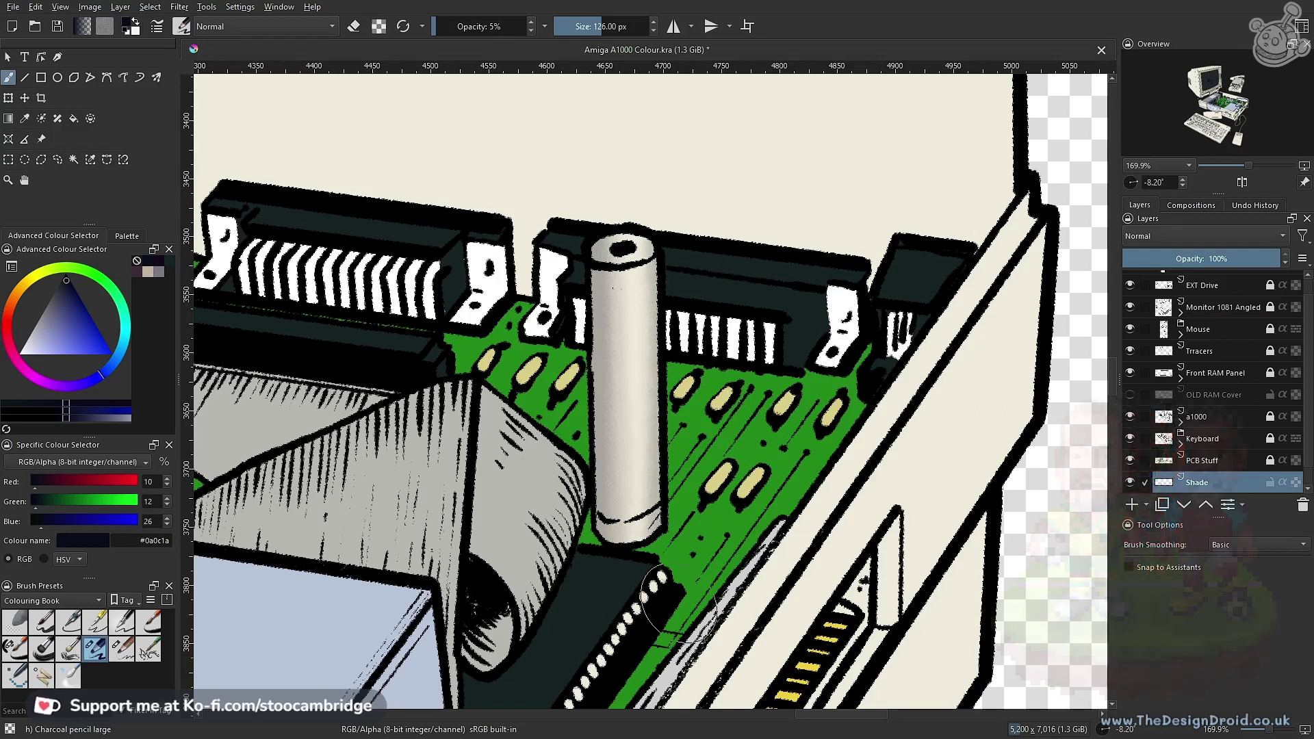
Deepen the shadow along the ribbon-cable post's left edge with further vertical strokes in #0a0c1a
left_click_drag(556, 210, 569, 613)
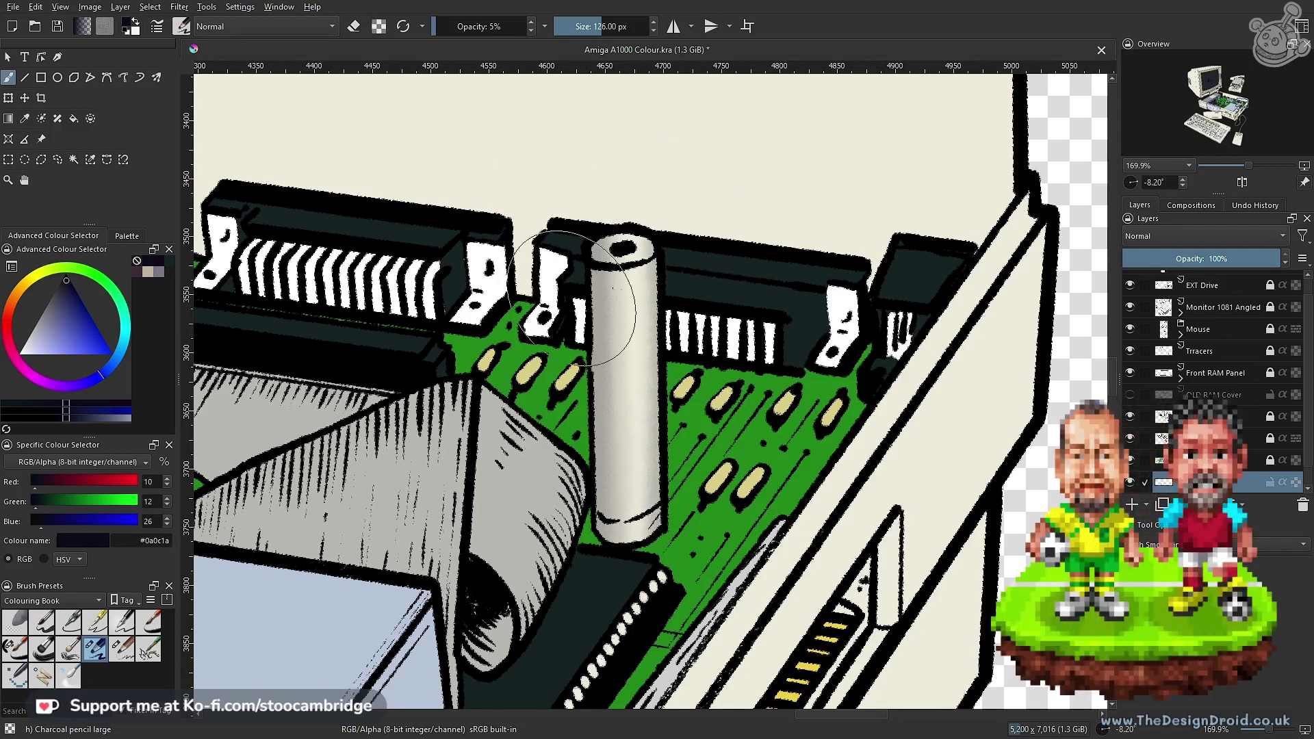
left_click_drag(571, 222, 570, 602)
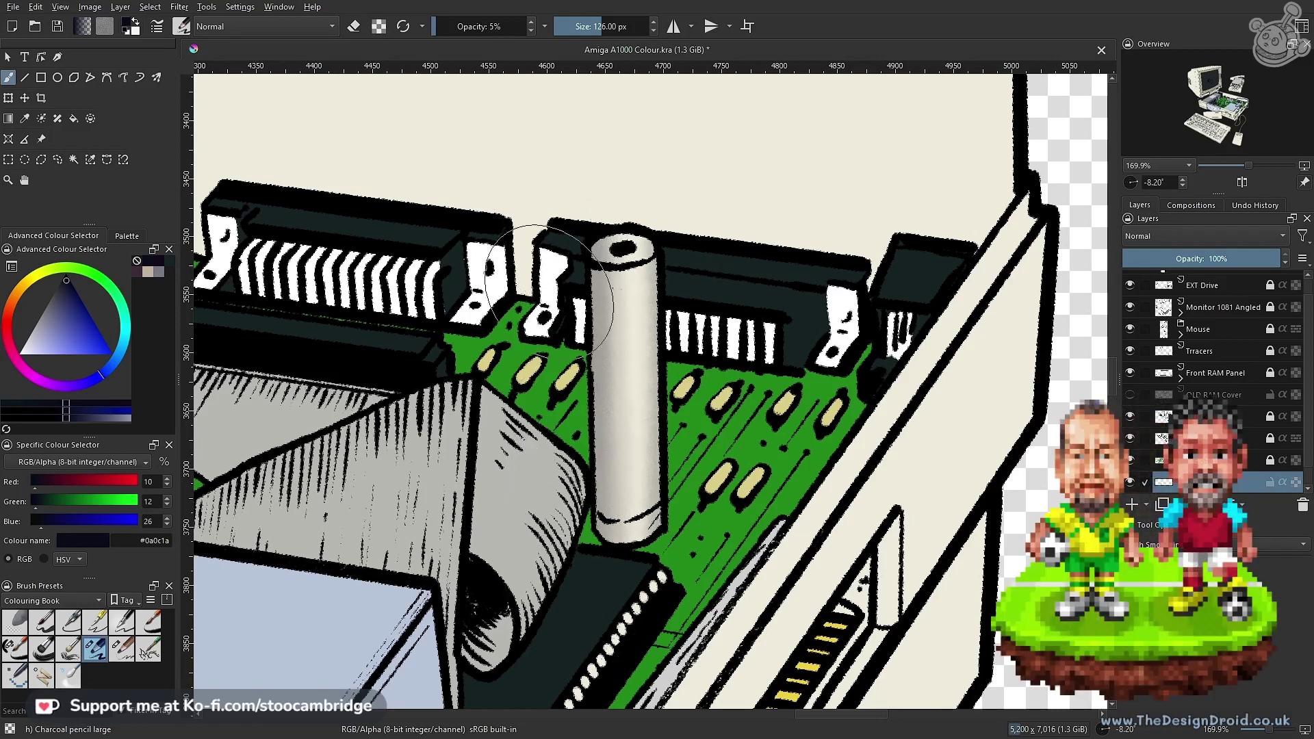
left_click_drag(561, 206, 572, 590)
mouse_move(572, 328)
left_mouse_down()
mouse_move(561, 225)
mouse_move(595, 479)
mouse_move(575, 609)
mouse_move(574, 493)
left_mouse_up()
Examine the ribbon-cable post's shading up close and against the other two posts and the whole A1000 case
left_click_drag(537, 433, 887, 446)
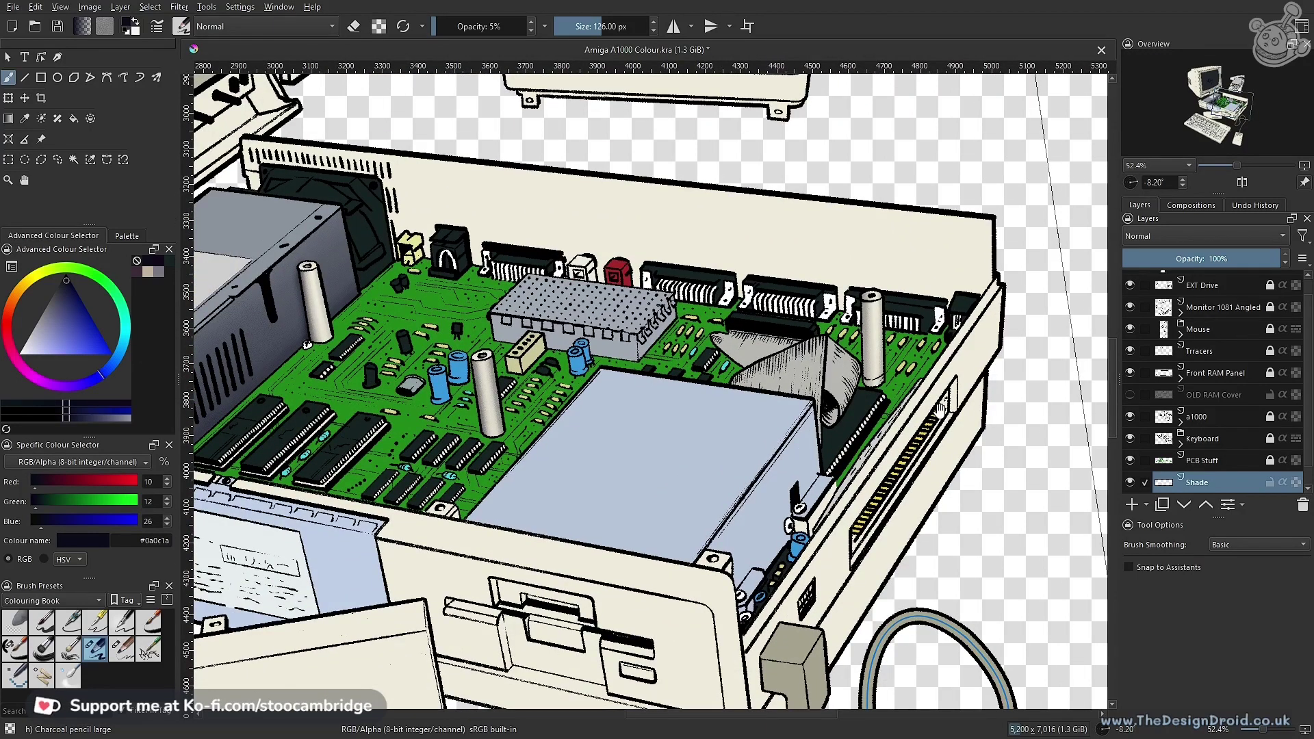
left_click_drag(802, 461, 819, 423)
left_click_drag(919, 431, 803, 529)
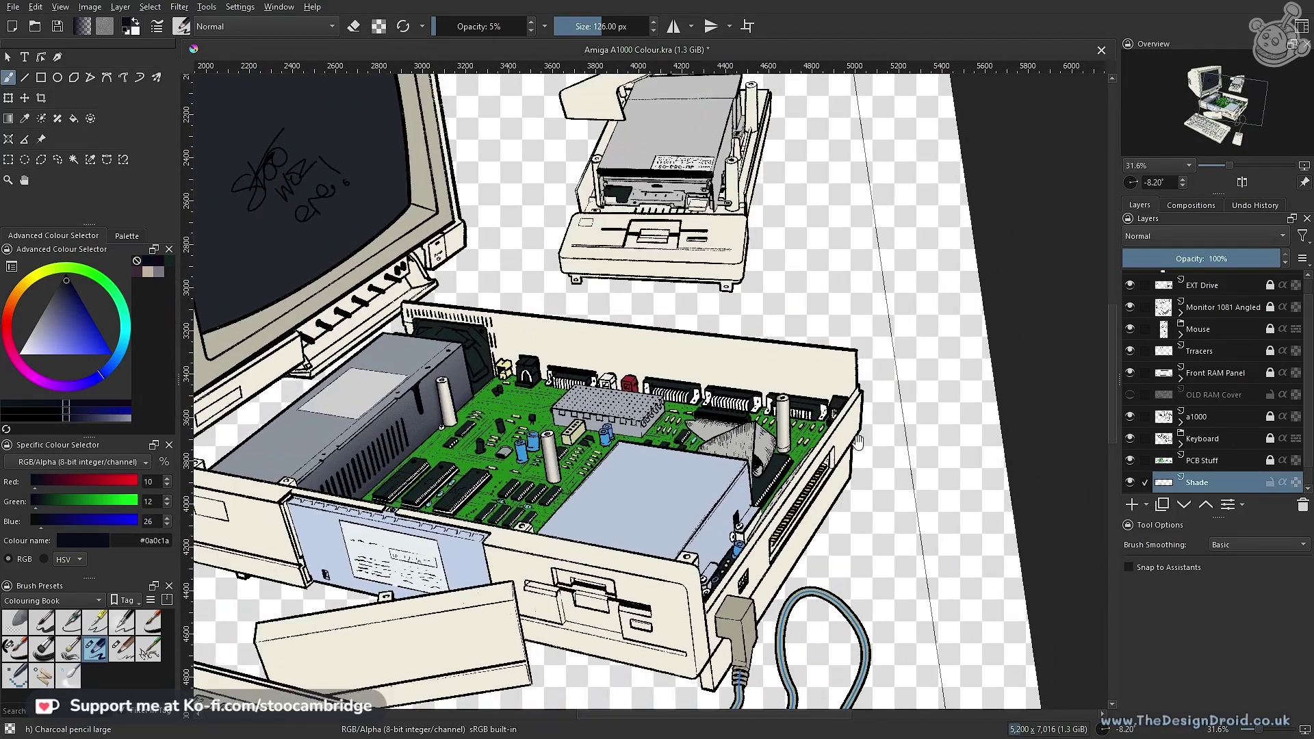
left_click_drag(880, 479, 865, 481)
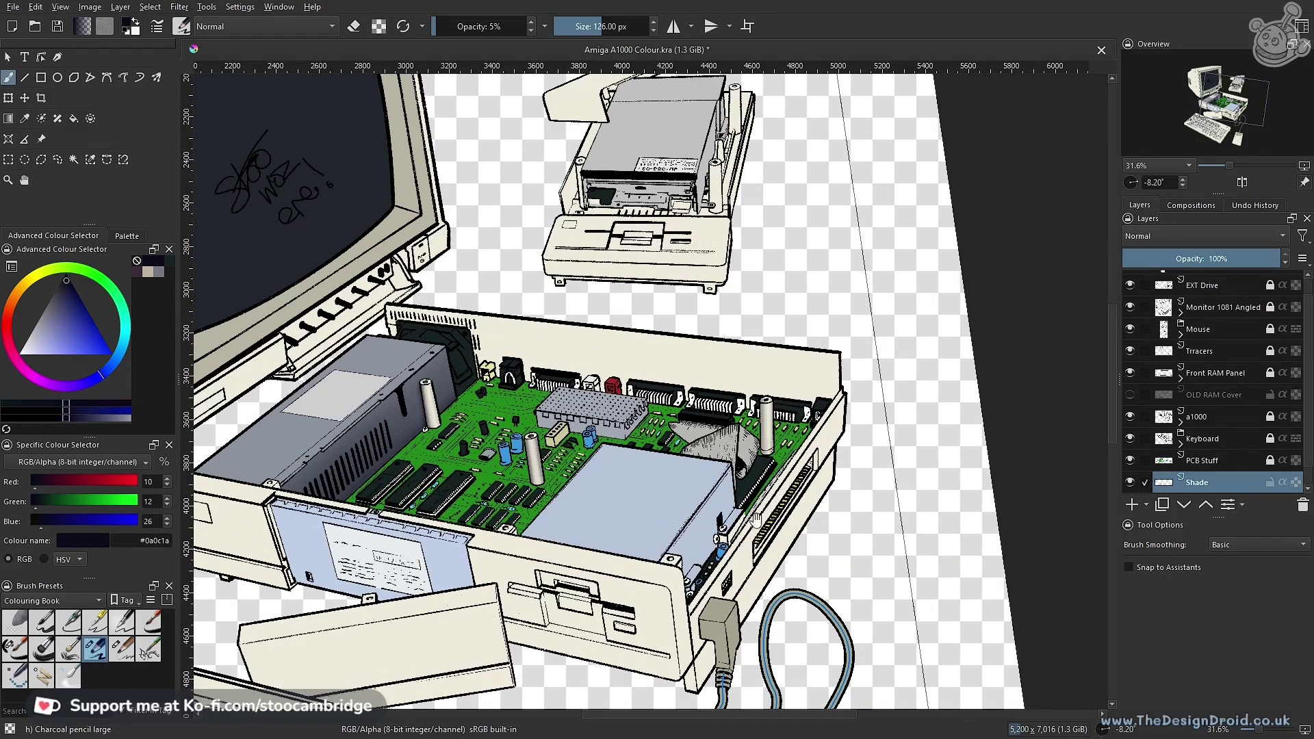
scroll(789, 446, "up", 4)
scroll(788, 446, "up", 1)
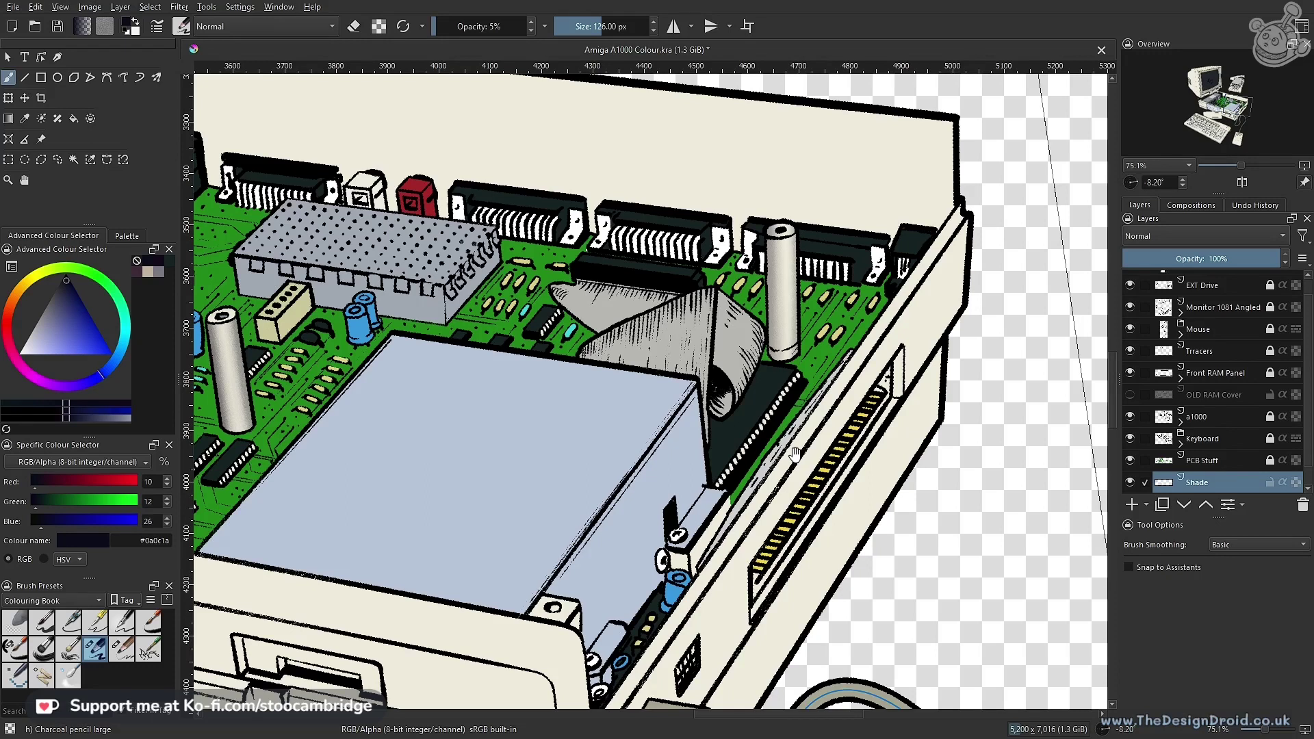
left_click_drag(637, 377, 835, 369)
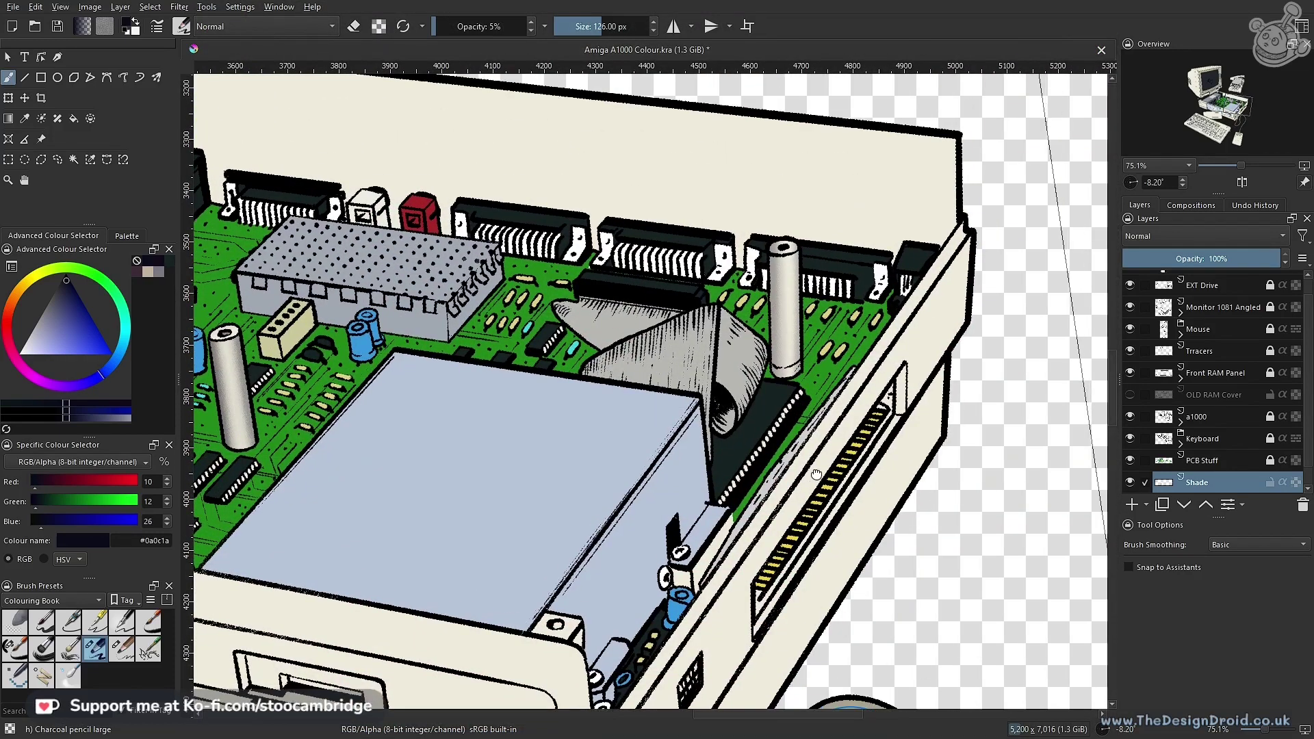
left_click_drag(816, 474, 776, 489)
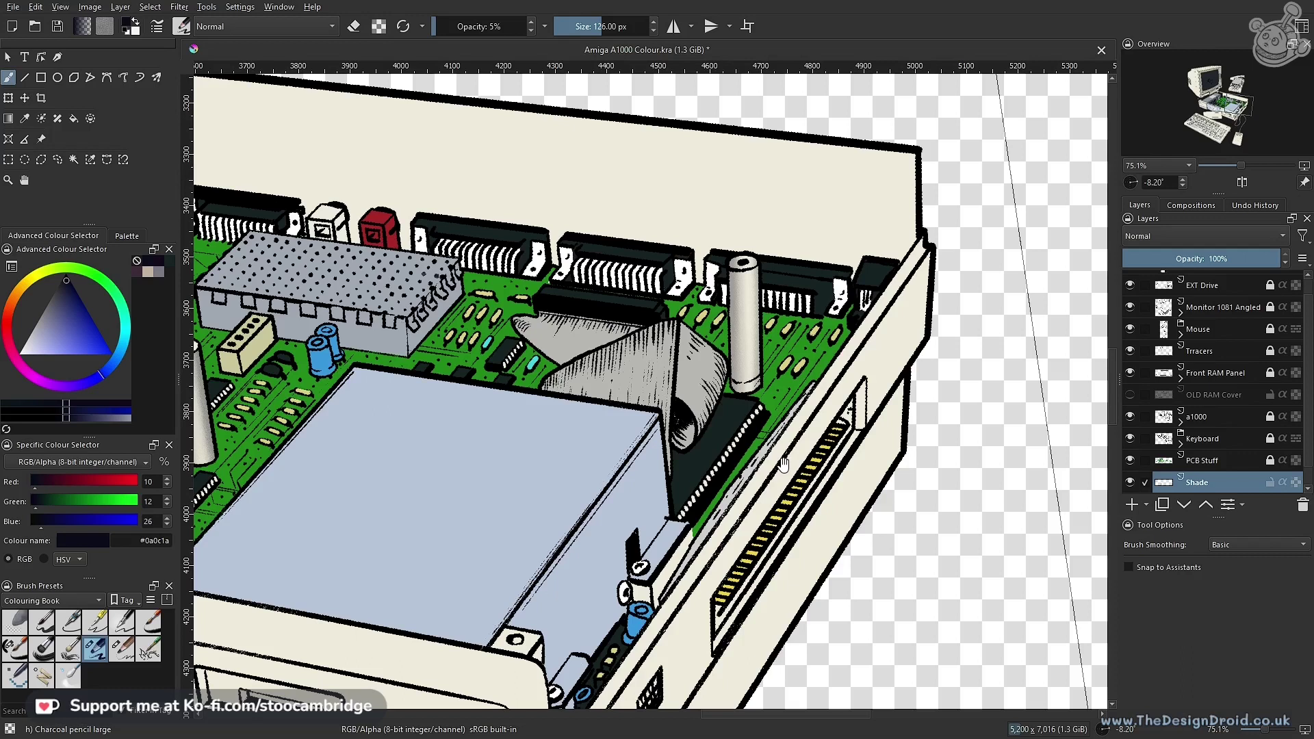
mouse_move(773, 433)
left_mouse_down()
mouse_move(821, 420)
mouse_move(780, 479)
mouse_move(761, 417)
left_mouse_up()
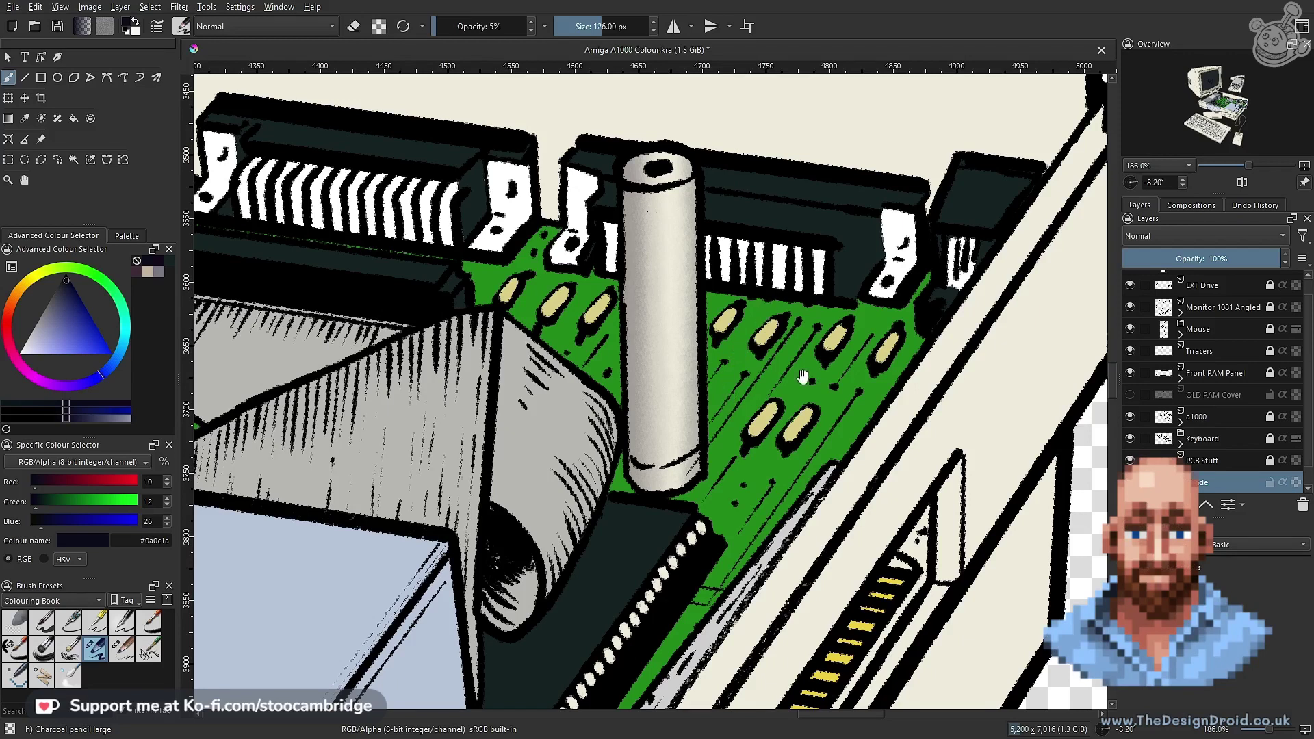
left_click_drag(803, 376, 747, 461)
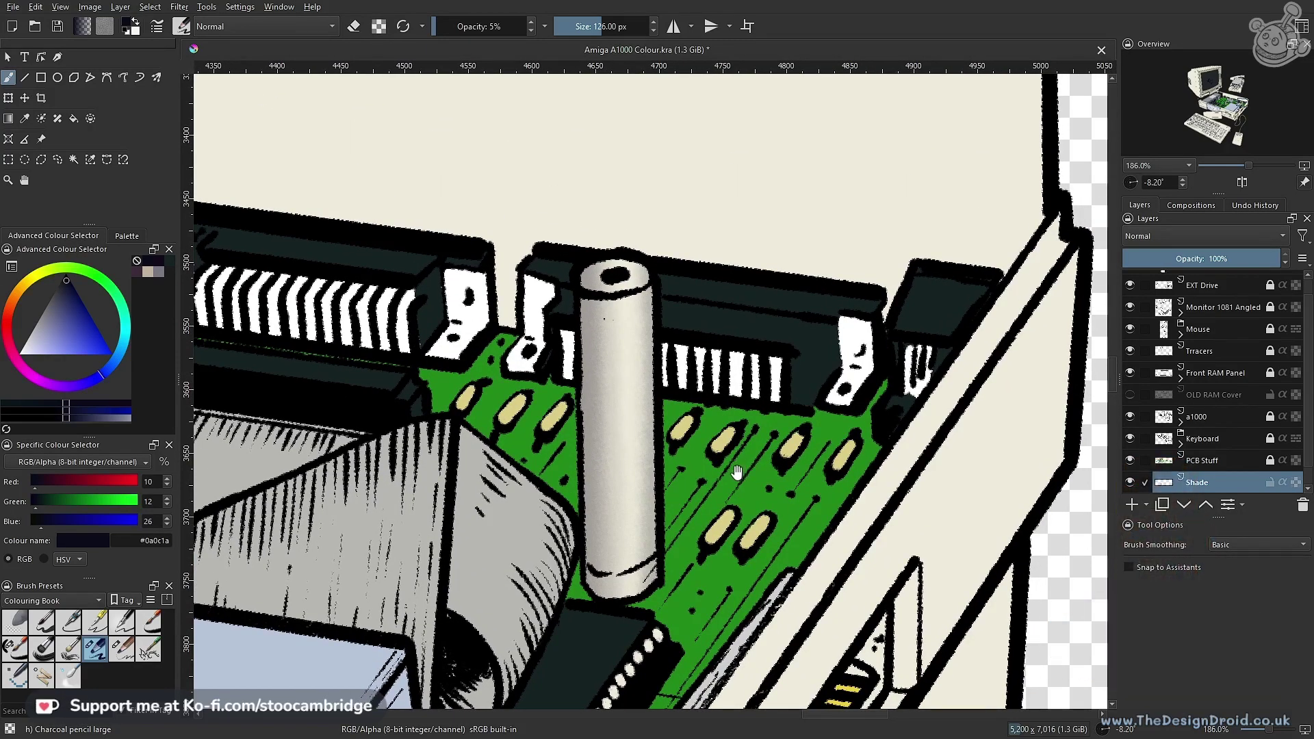
scroll(734, 471, "down", 5)
left_click_drag(734, 470, 934, 409)
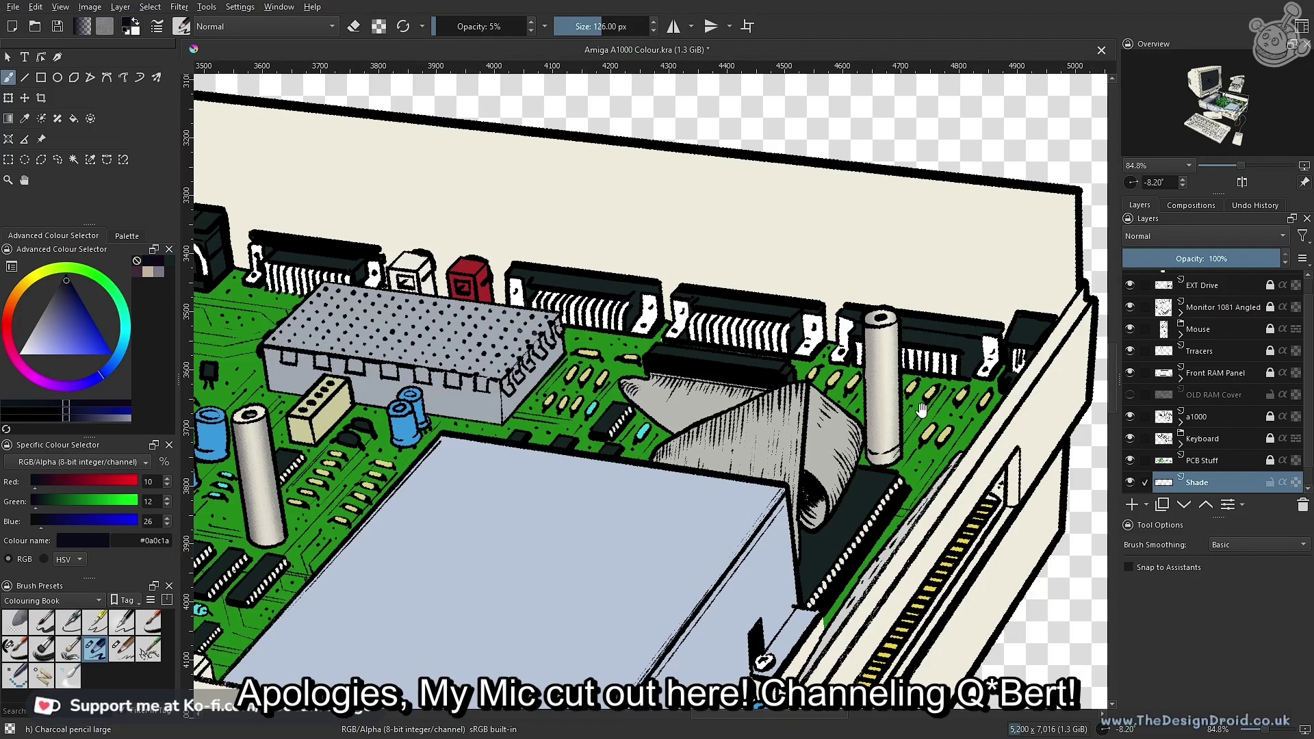
scroll(921, 409, "down", 4)
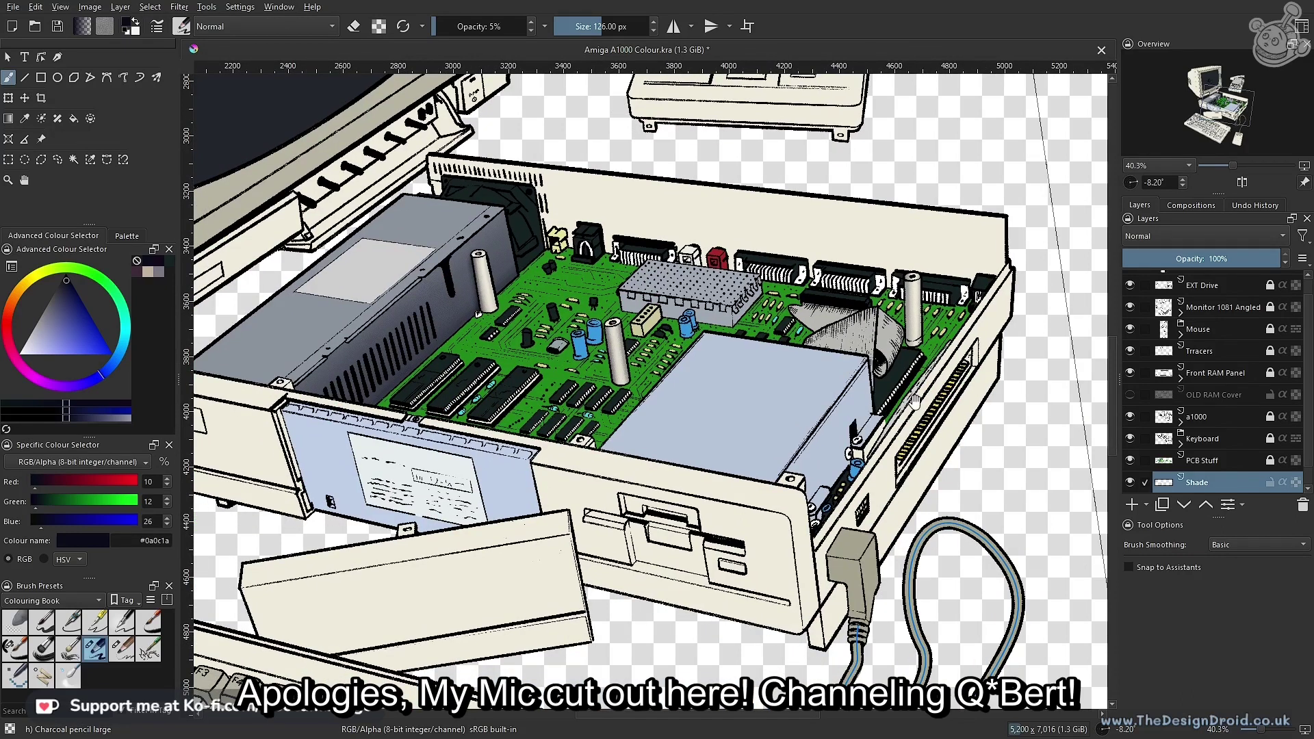
left_click_drag(915, 400, 921, 435)
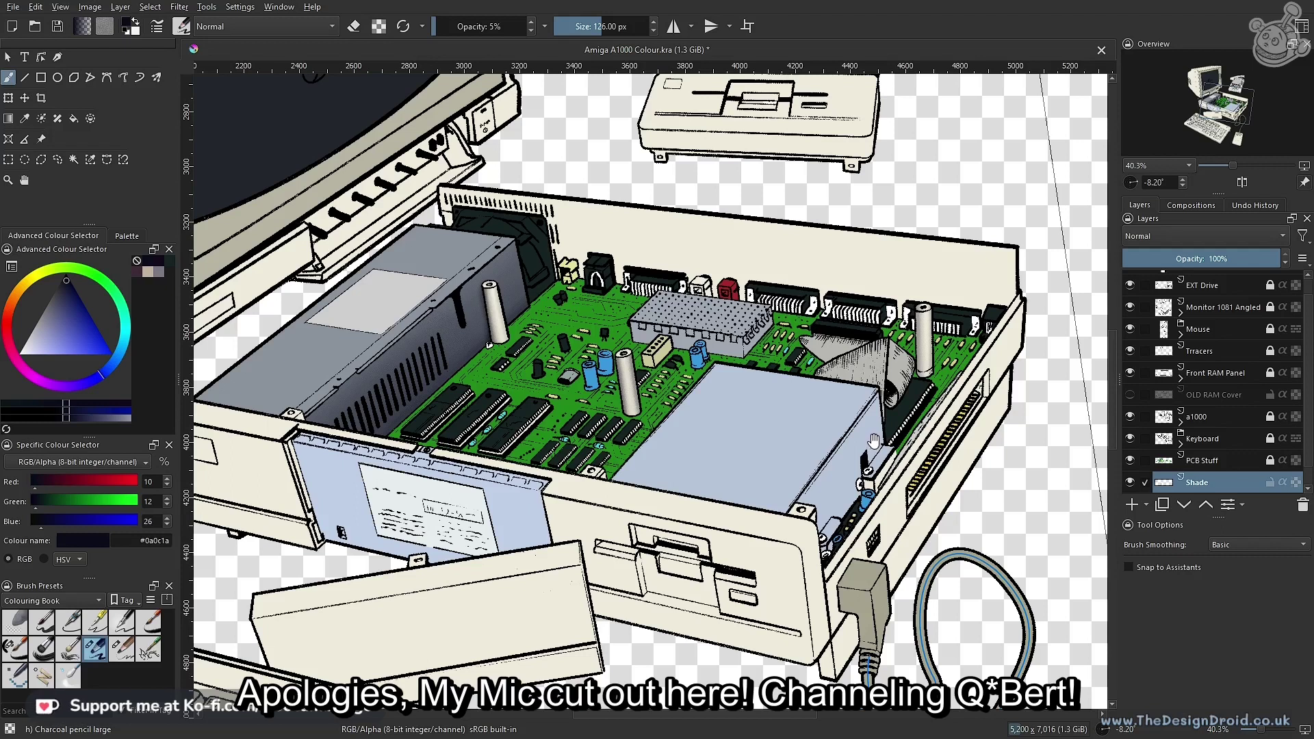
scroll(875, 442, "up", 3)
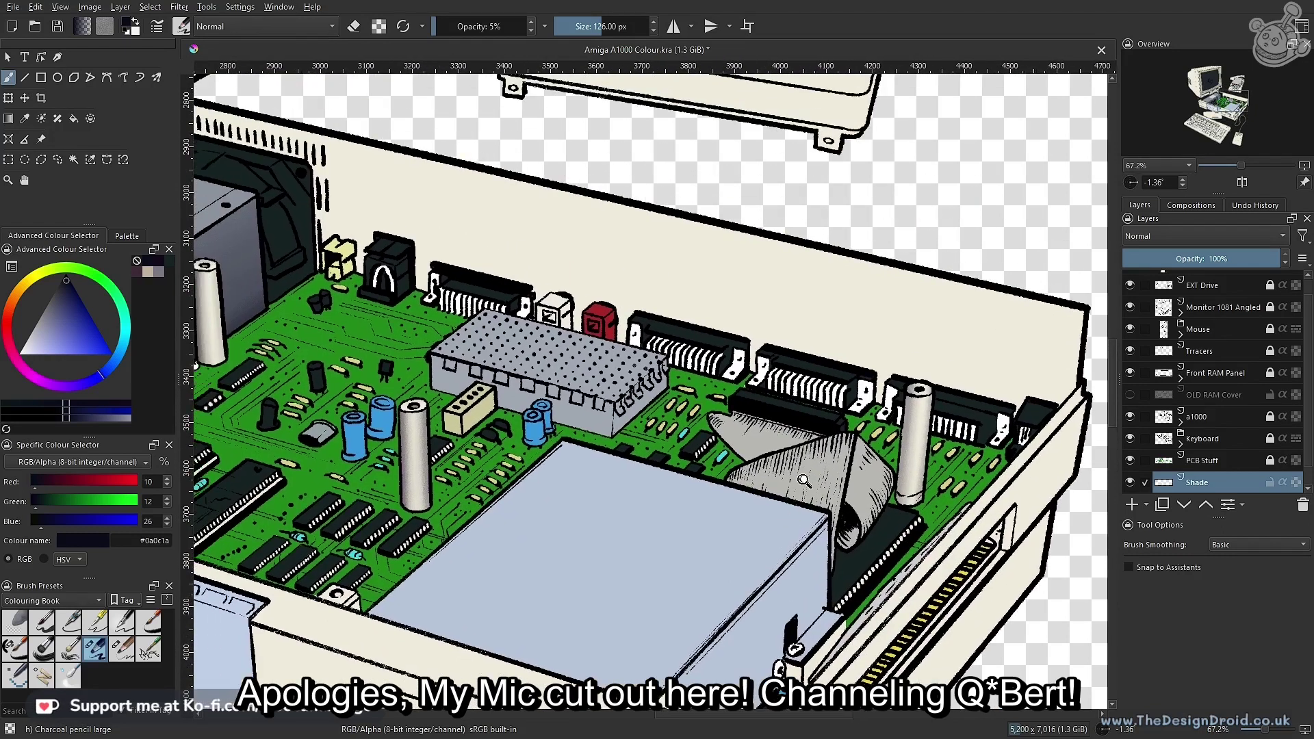
scroll(809, 480, "up", 2)
left_click_drag(944, 433, 756, 420)
scroll(756, 421, "down", 1)
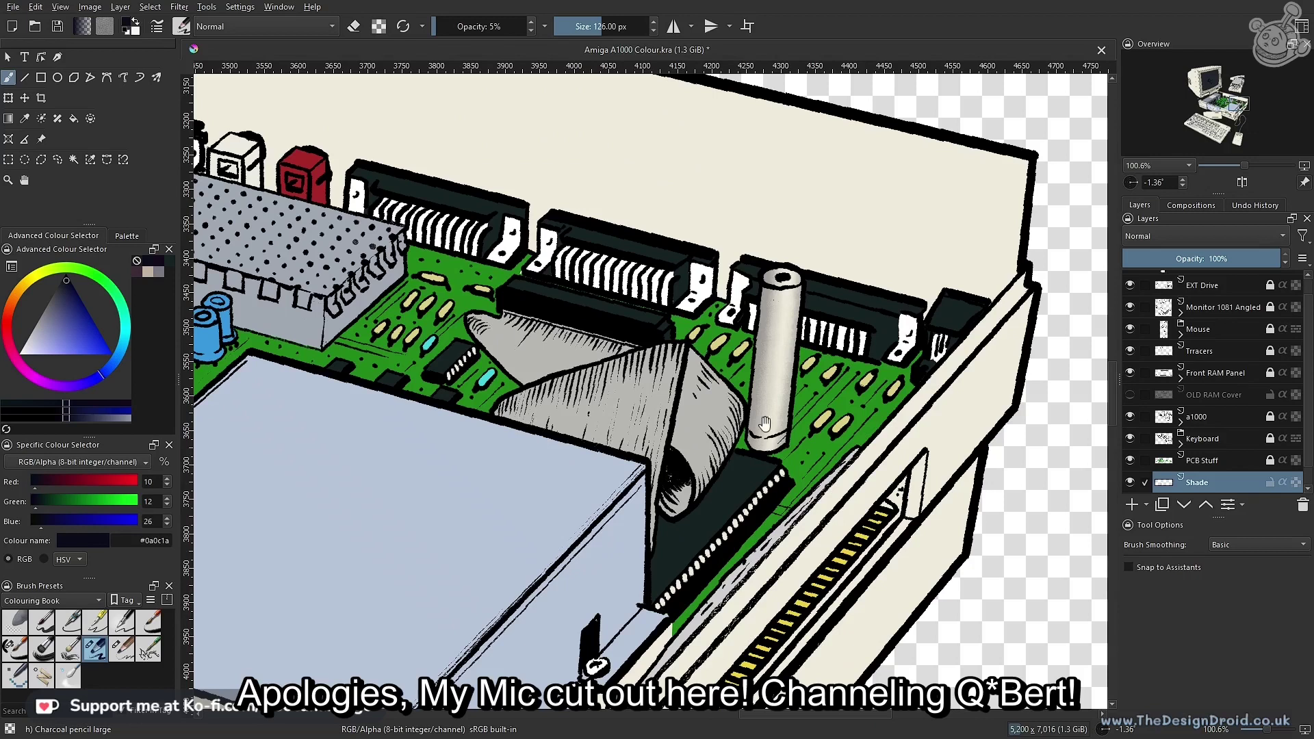
left_click_drag(734, 462, 661, 519)
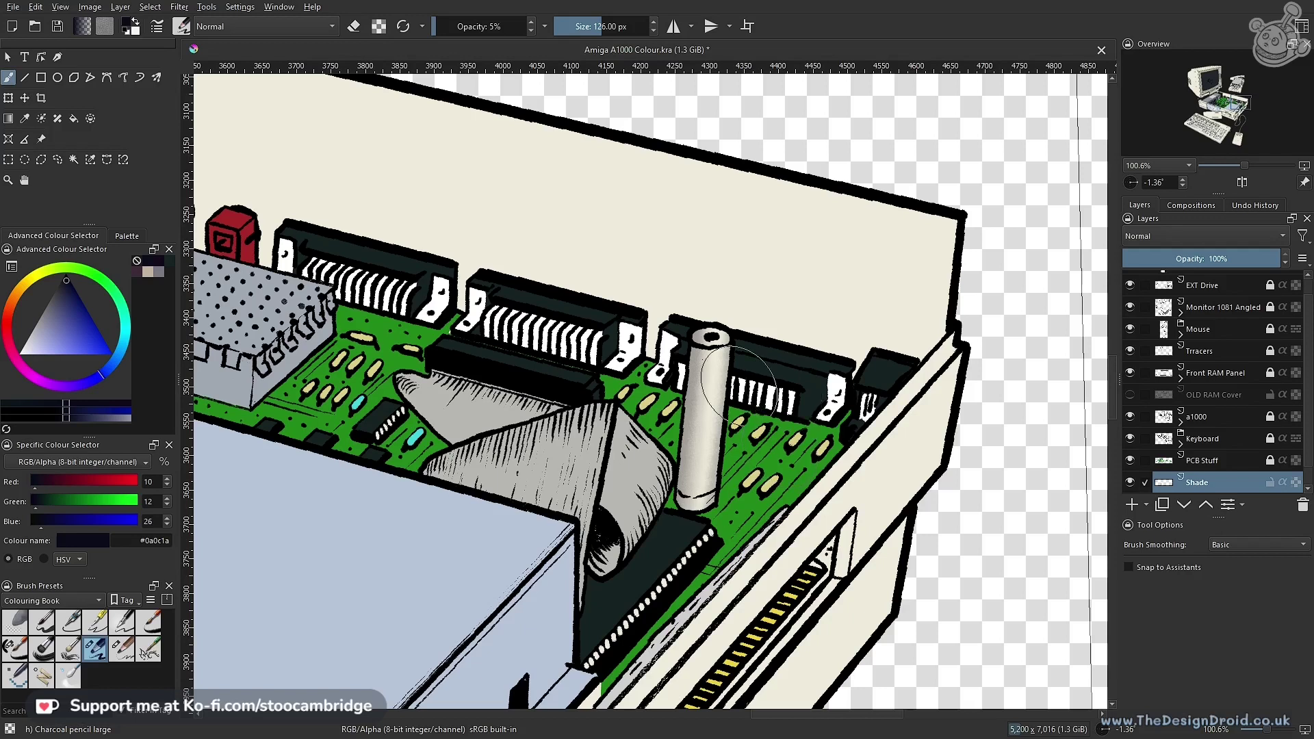
Lighten the shading around the ribbon-cable post's top cap by erasing with Charcoal Pencil Medium at 15% opacity and 38 px
left_click_drag(722, 468, 750, 411)
scroll(750, 411, "up", 1)
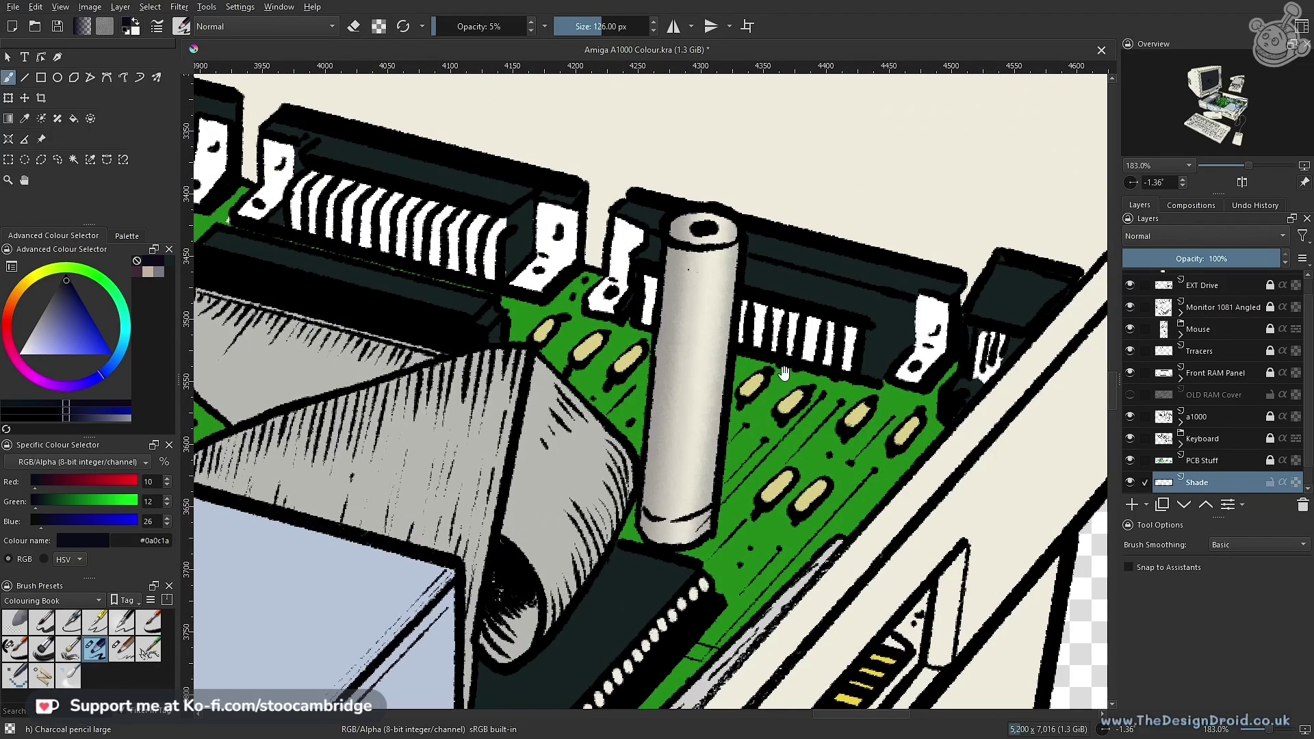
scroll(729, 411, "down", 3)
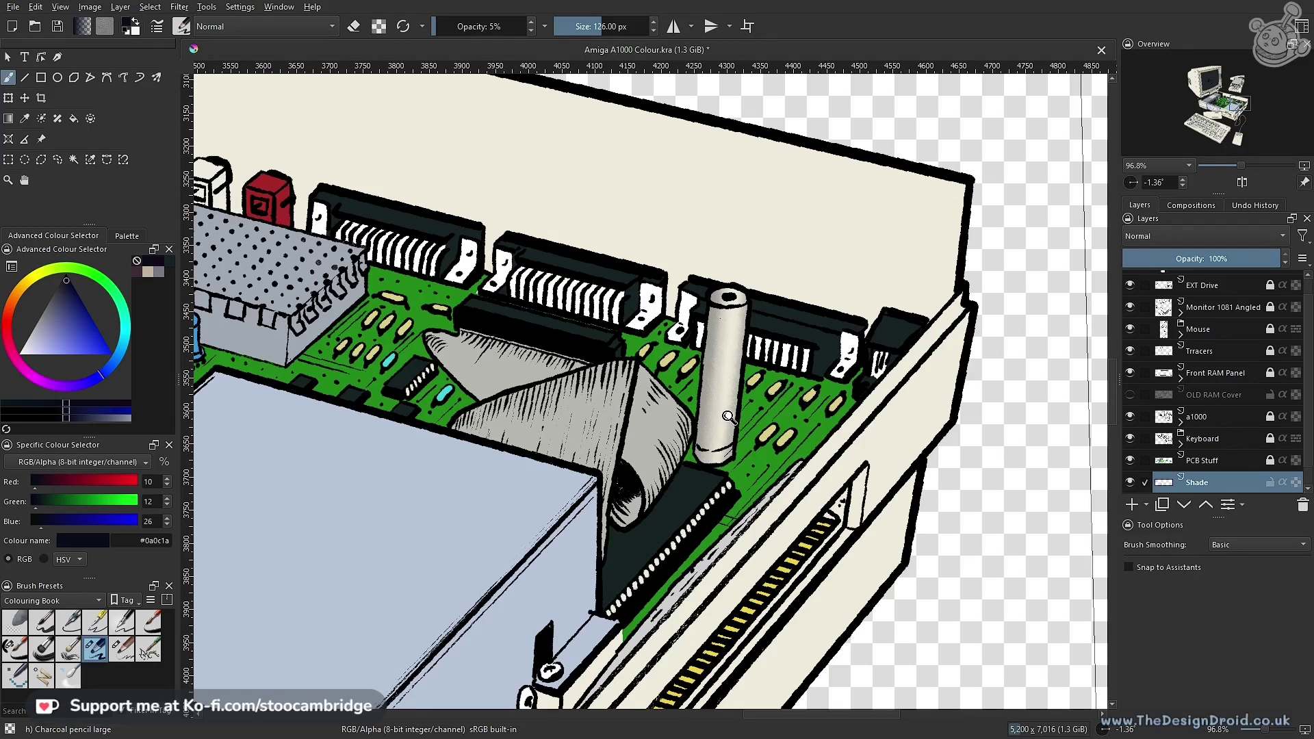
left_click_drag(729, 415, 825, 470)
scroll(744, 457, "up", 2)
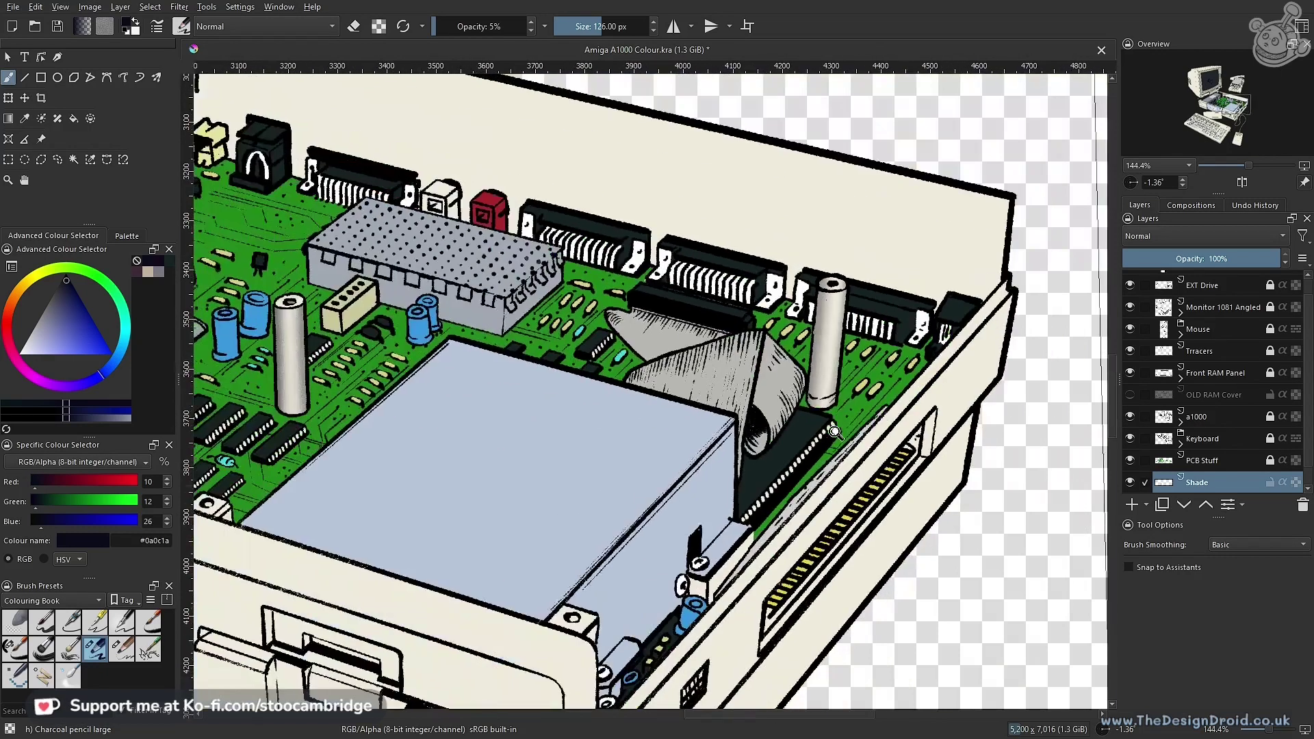
scroll(854, 476, "down", 2)
left_click_drag(856, 475, 840, 526)
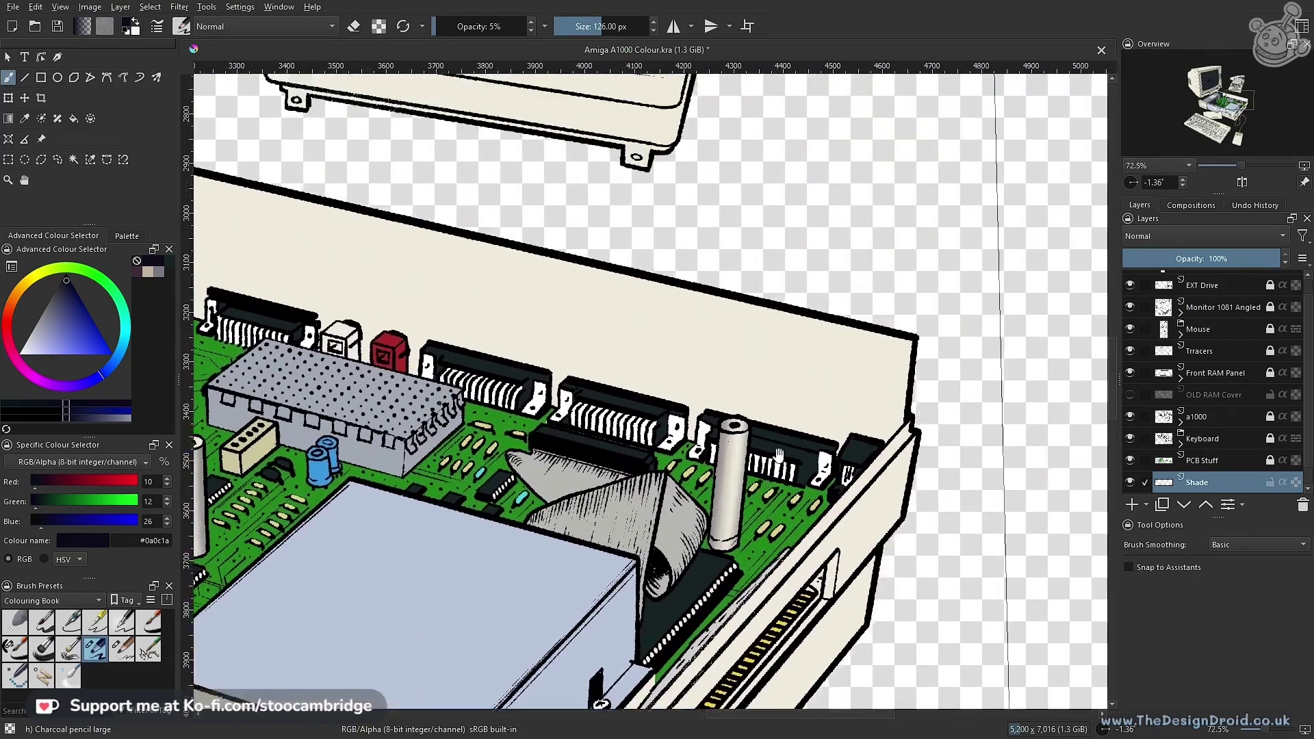
left_click(121, 650)
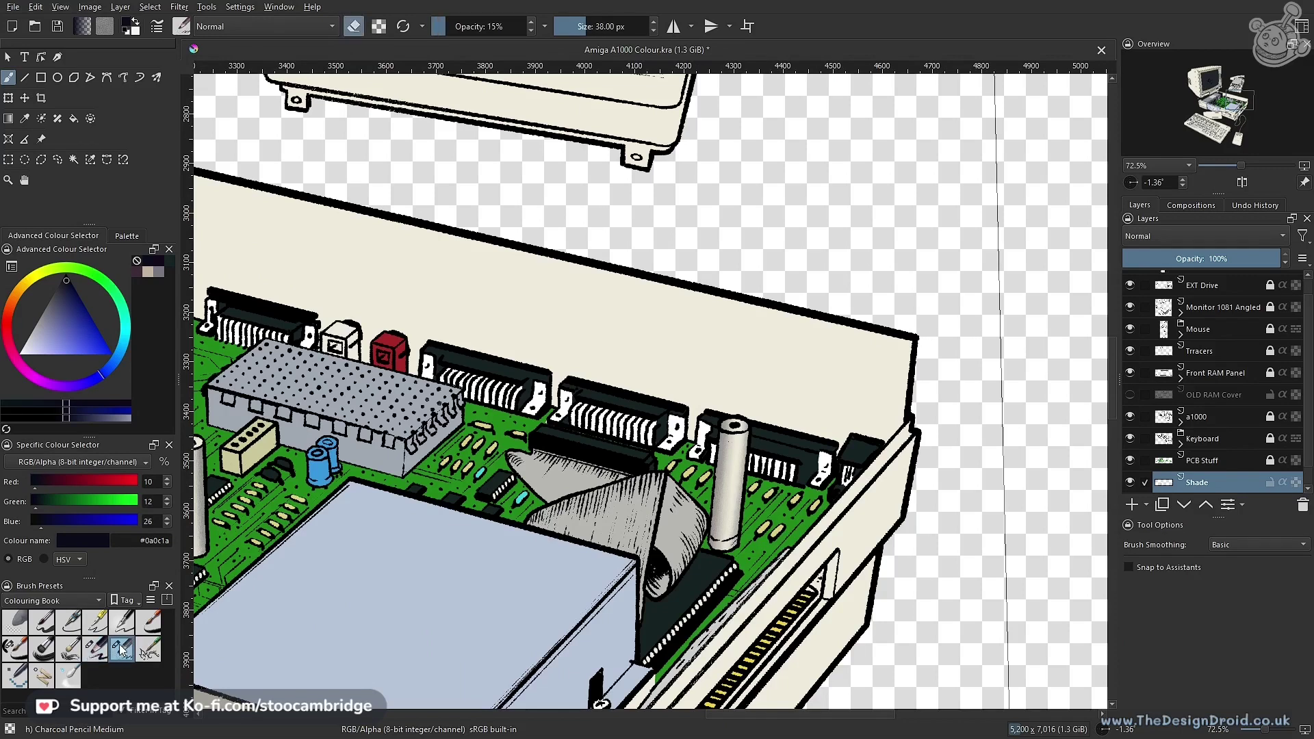
scroll(726, 440, "up", 5)
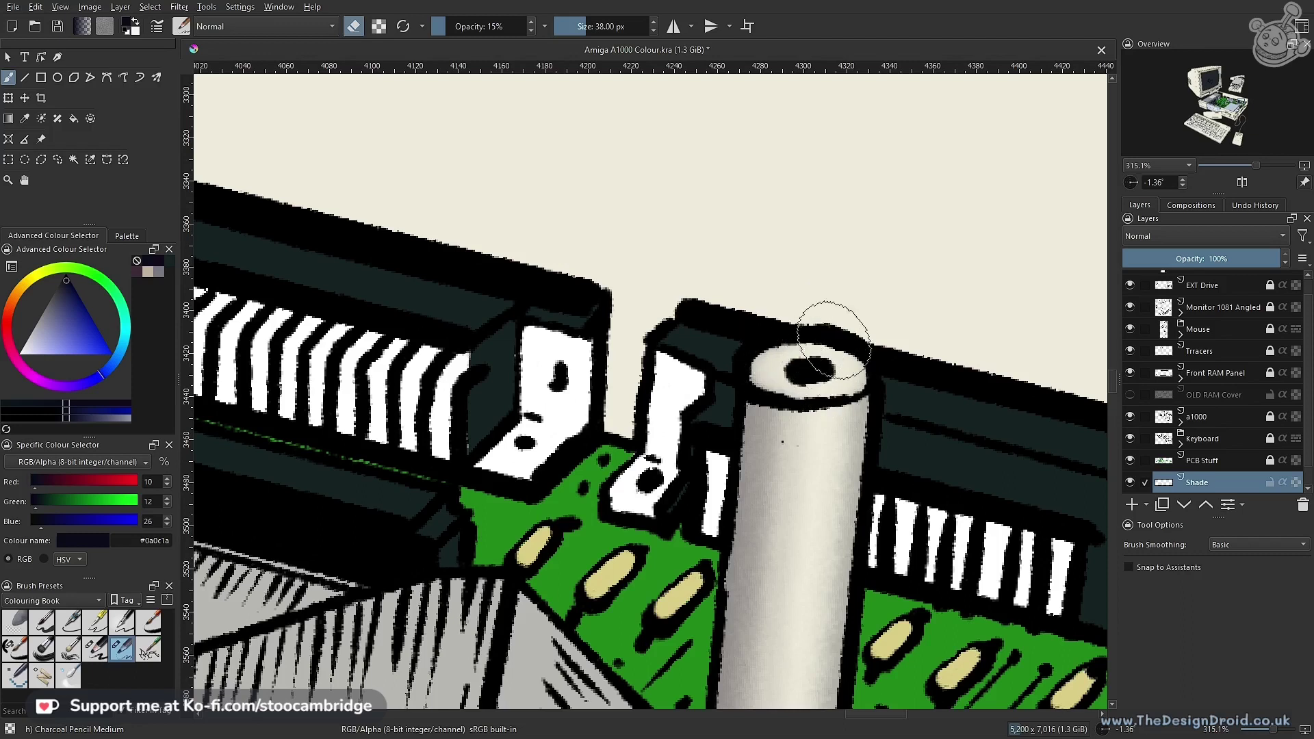
left_click_drag(811, 281, 783, 438)
left_click_drag(863, 374, 910, 361)
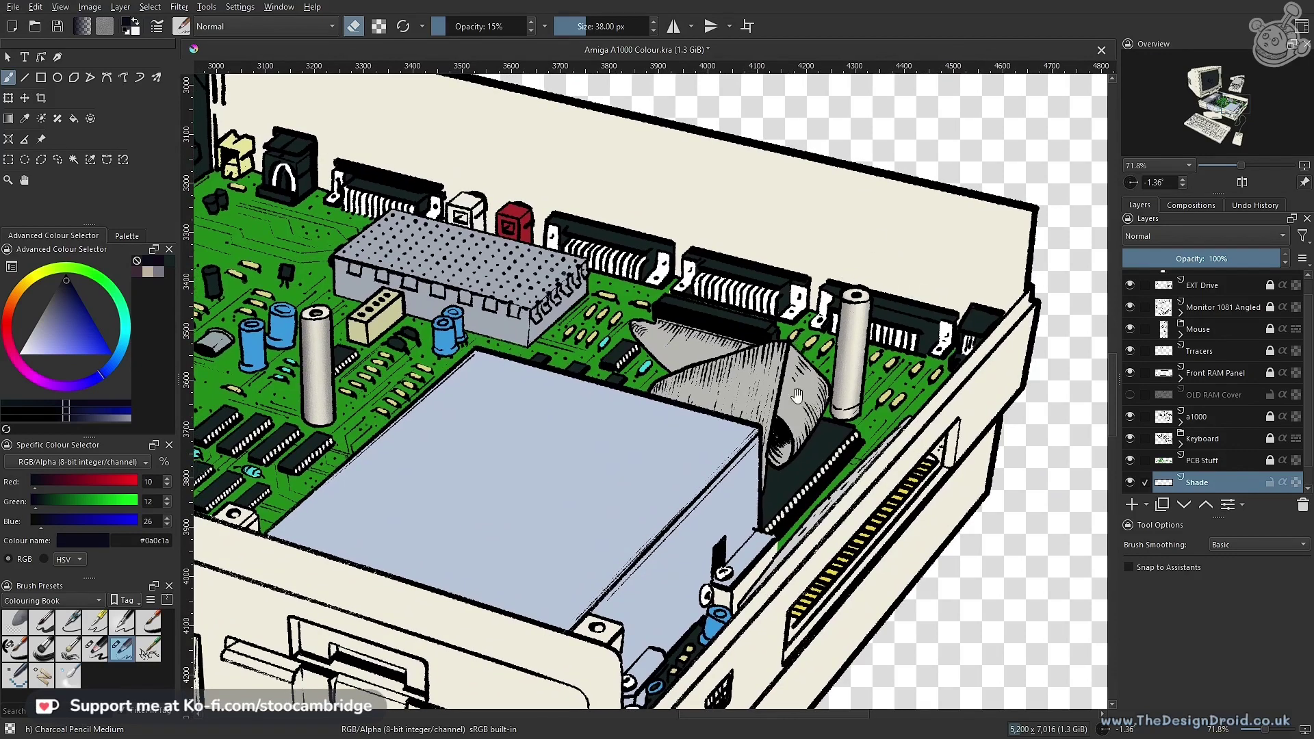
Make a polygonal selection around the two side faces of the cream five-hole block near the middle post, leaving out its top
left_click_drag(787, 437, 816, 451)
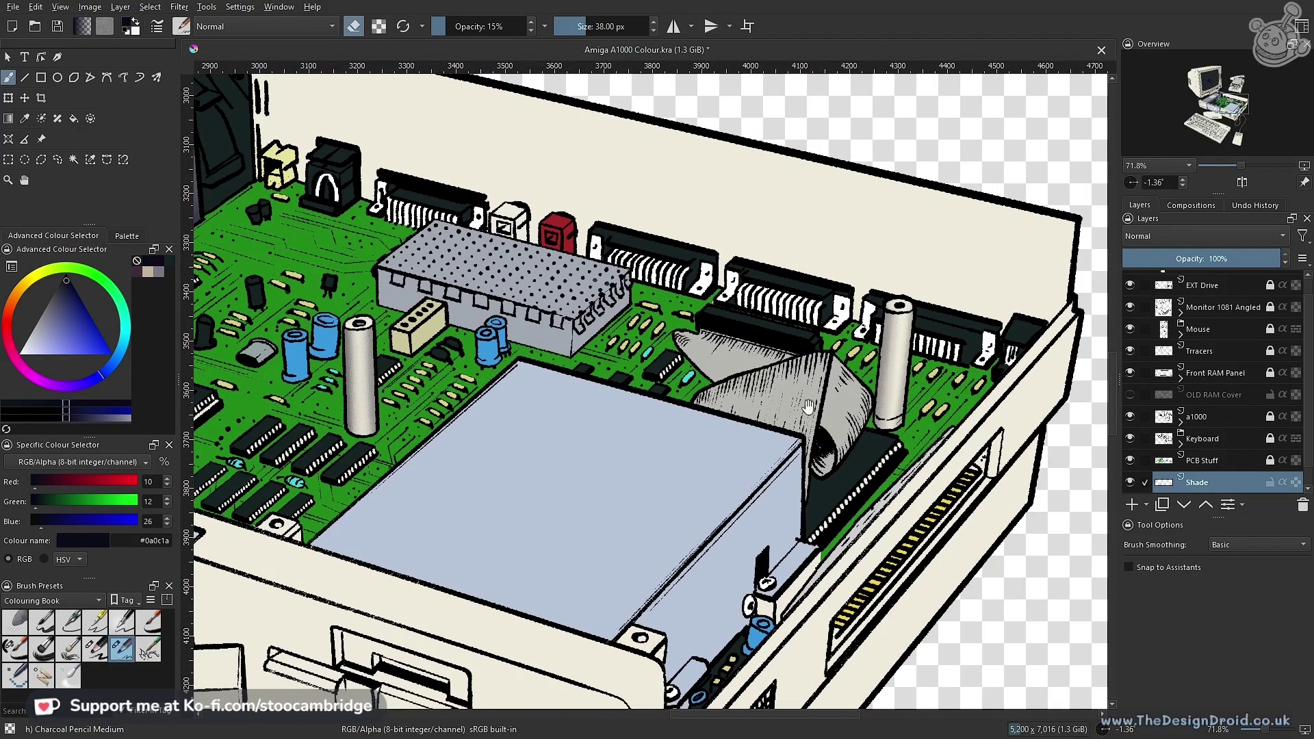
scroll(769, 365, "down", 2)
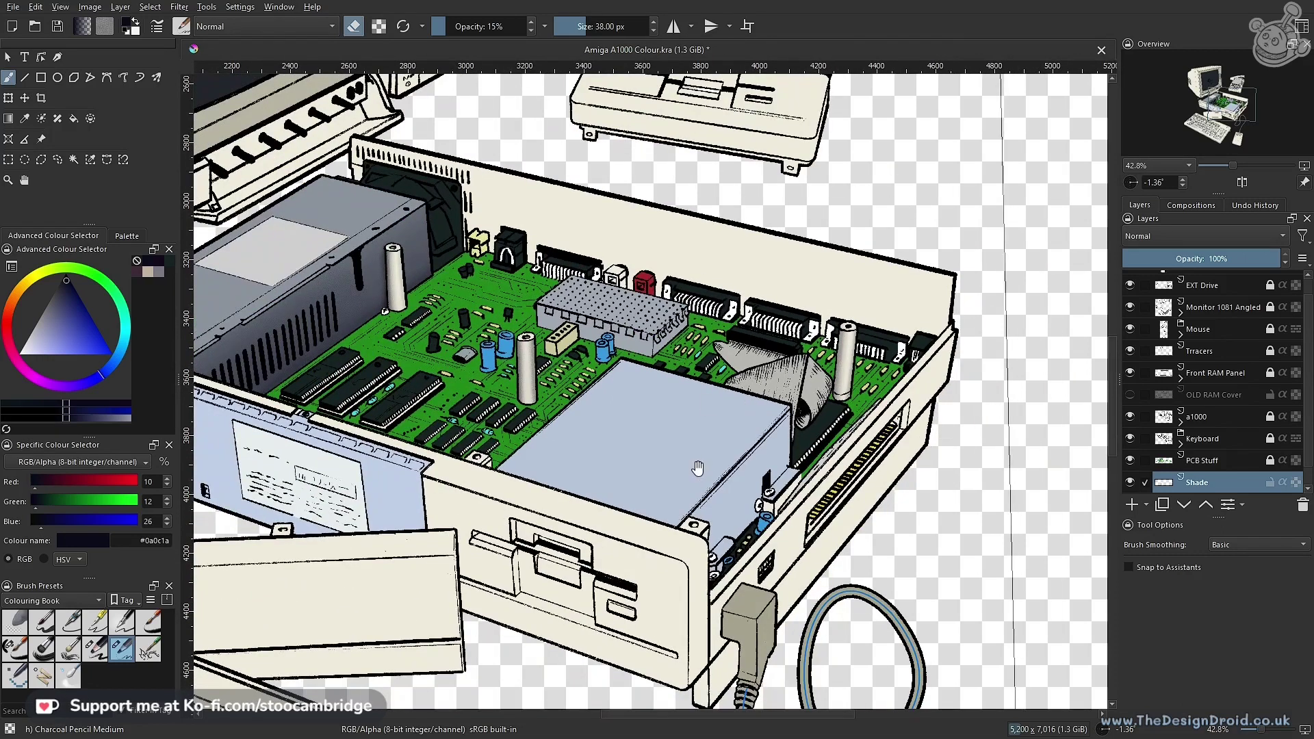
left_click_drag(681, 460, 743, 438)
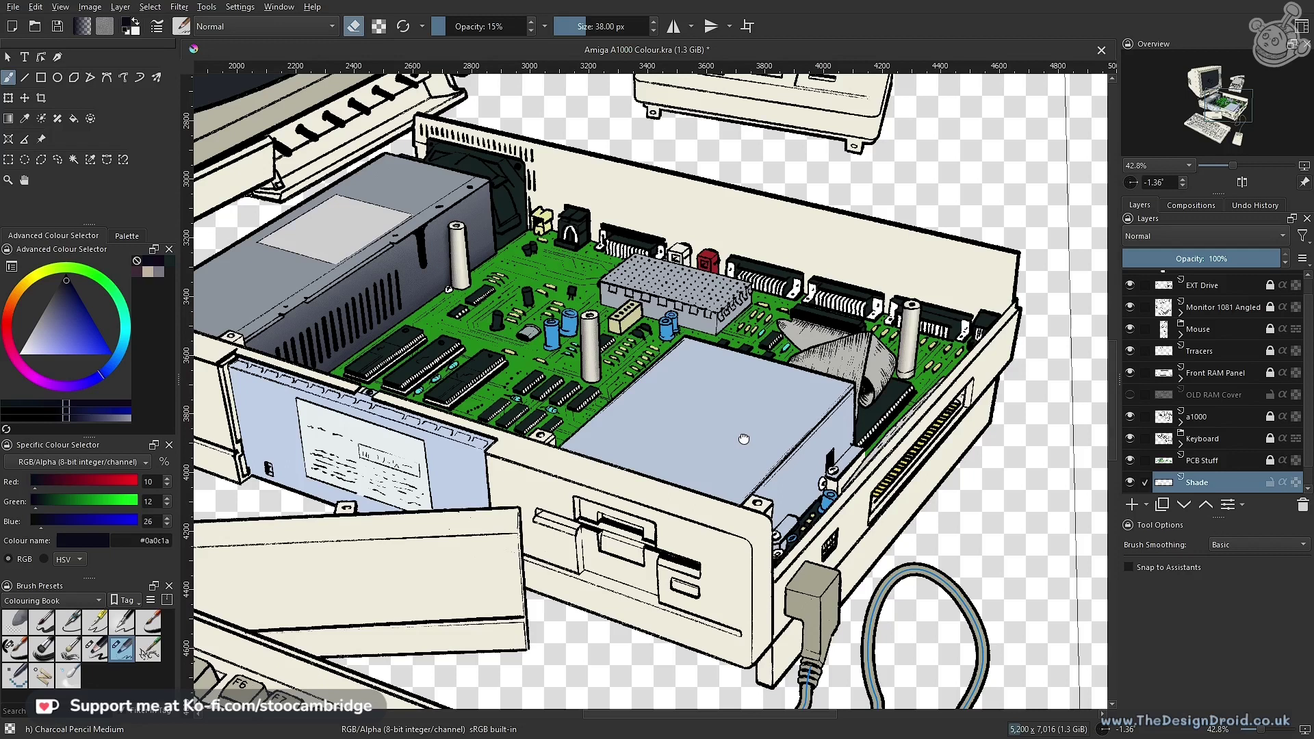
left_click_drag(745, 439, 802, 446)
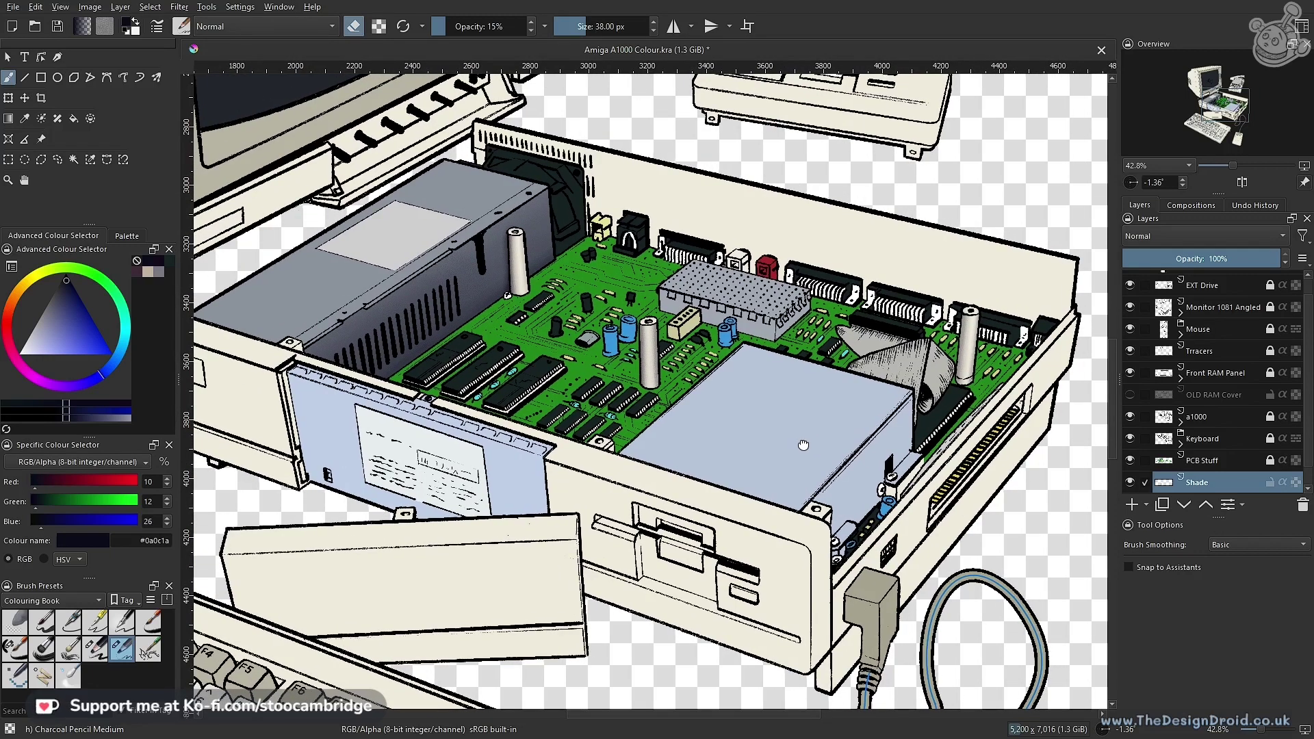
mouse_move(819, 387)
left_mouse_down()
mouse_move(775, 412)
mouse_move(802, 382)
left_mouse_up()
left_click_drag(889, 388, 901, 512)
left_click_drag(712, 461, 785, 397)
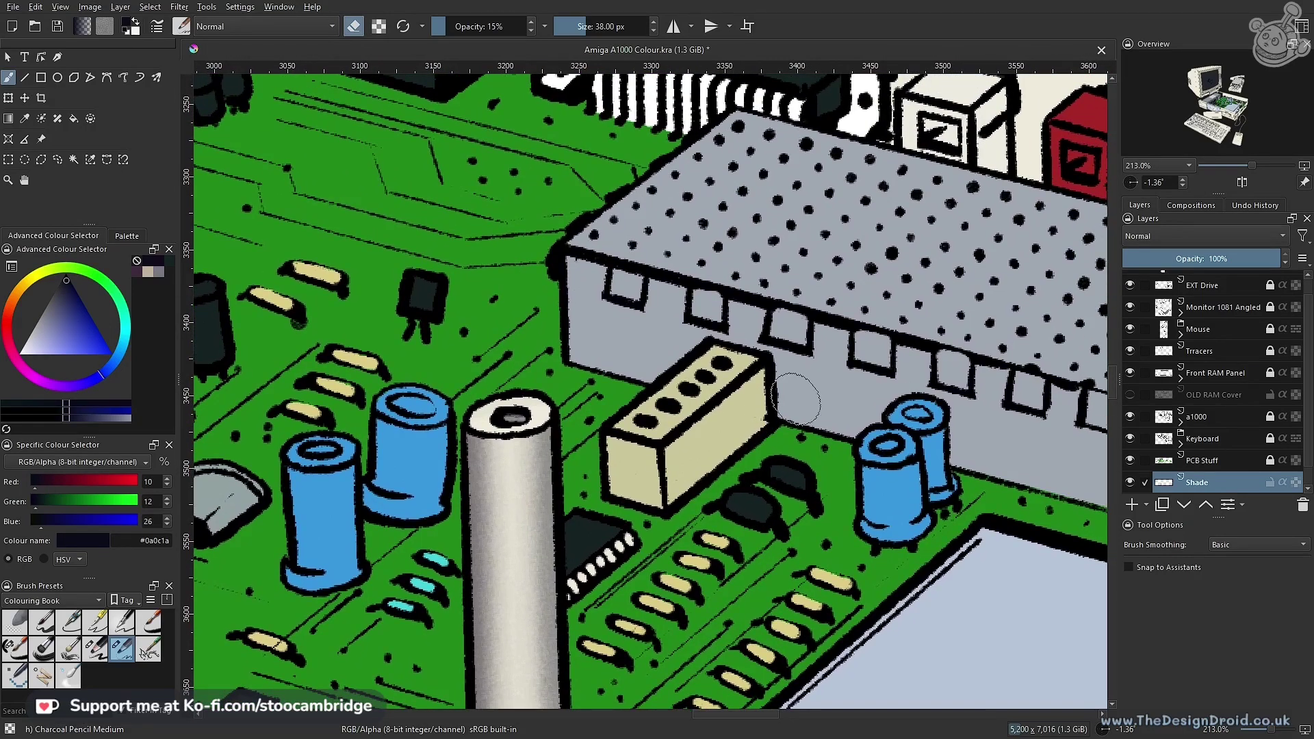
key("l")
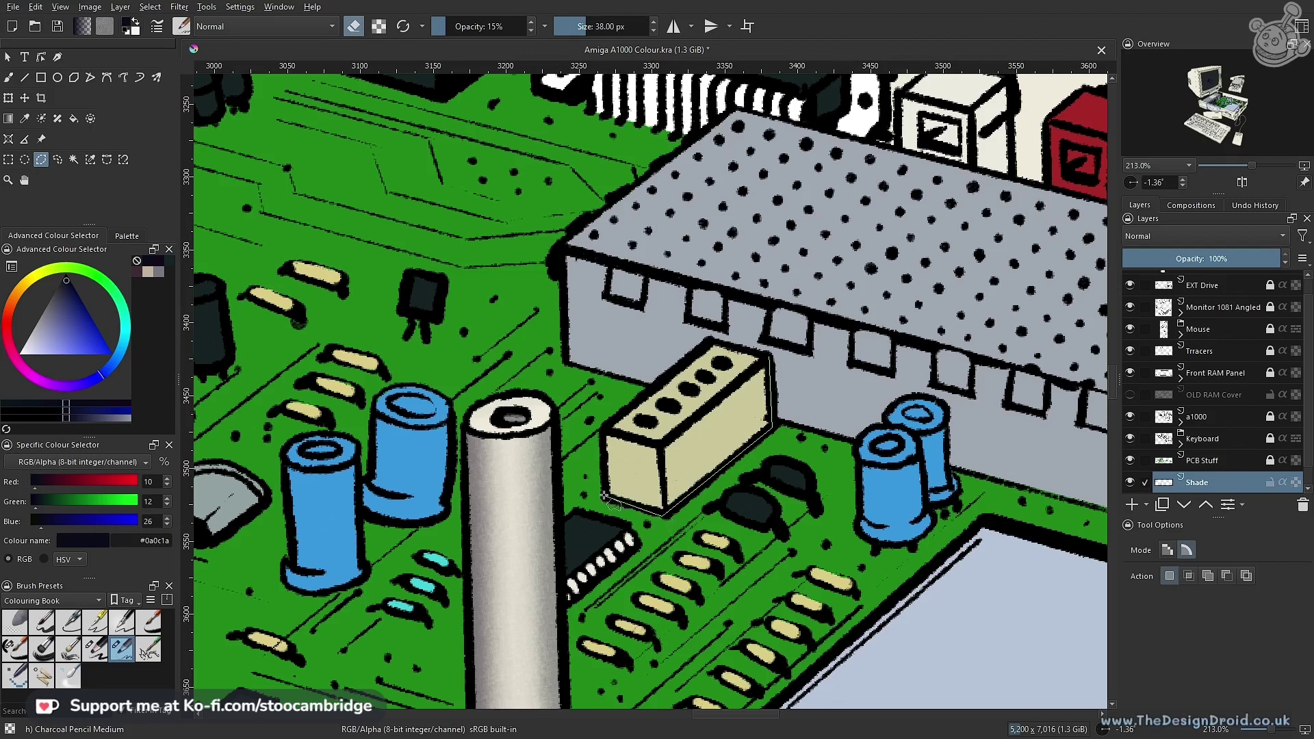
left_click(663, 443)
left_click(765, 369)
key("b")
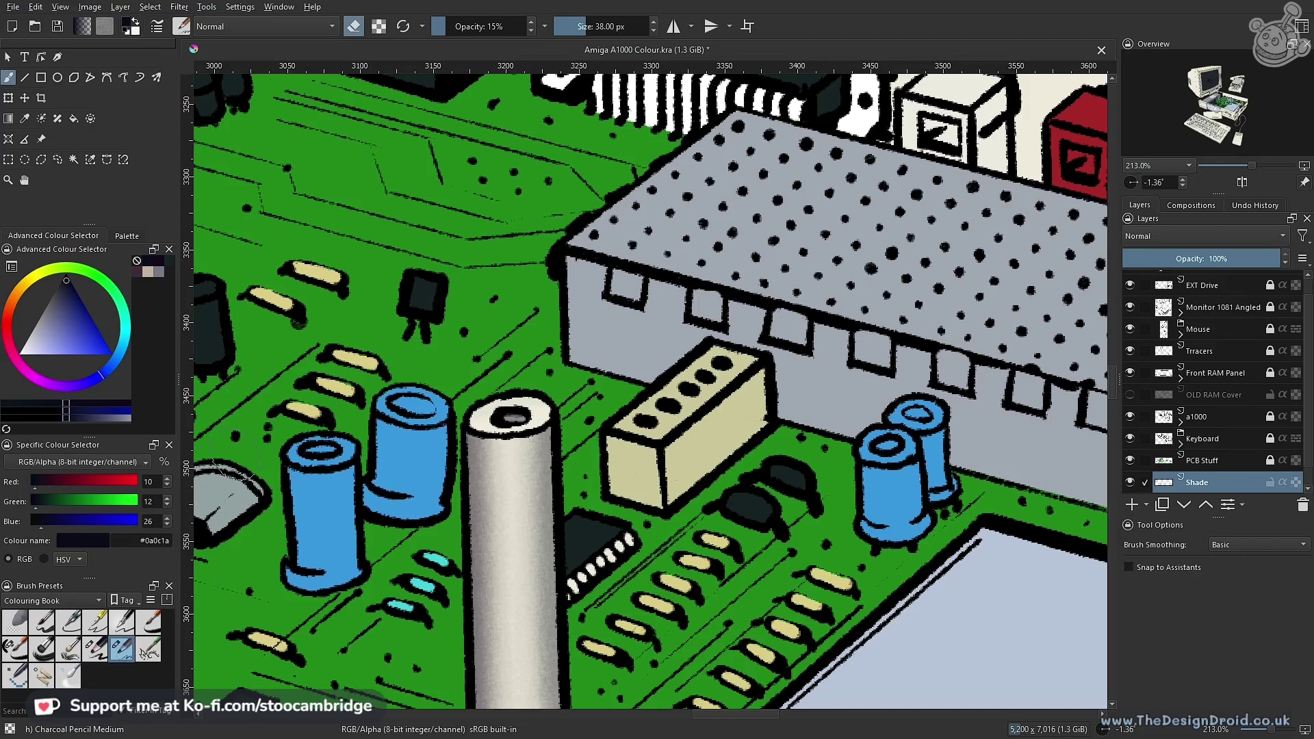
Shade the cream block's selected side faces with Charcoal pencil large in #0a0c1a at 5% opacity and 126 px
left_click(95, 648)
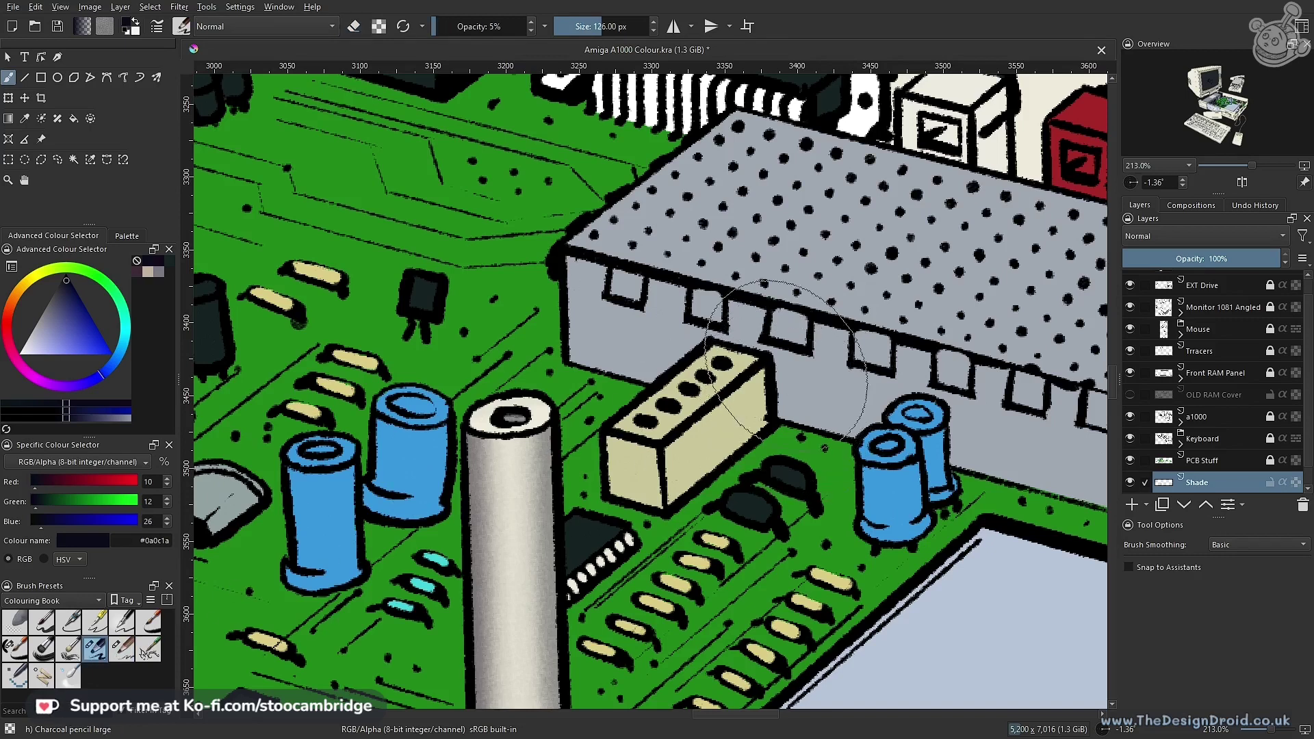
mouse_move(778, 383)
left_mouse_down()
mouse_move(729, 419)
mouse_move(753, 398)
mouse_move(541, 444)
left_mouse_up()
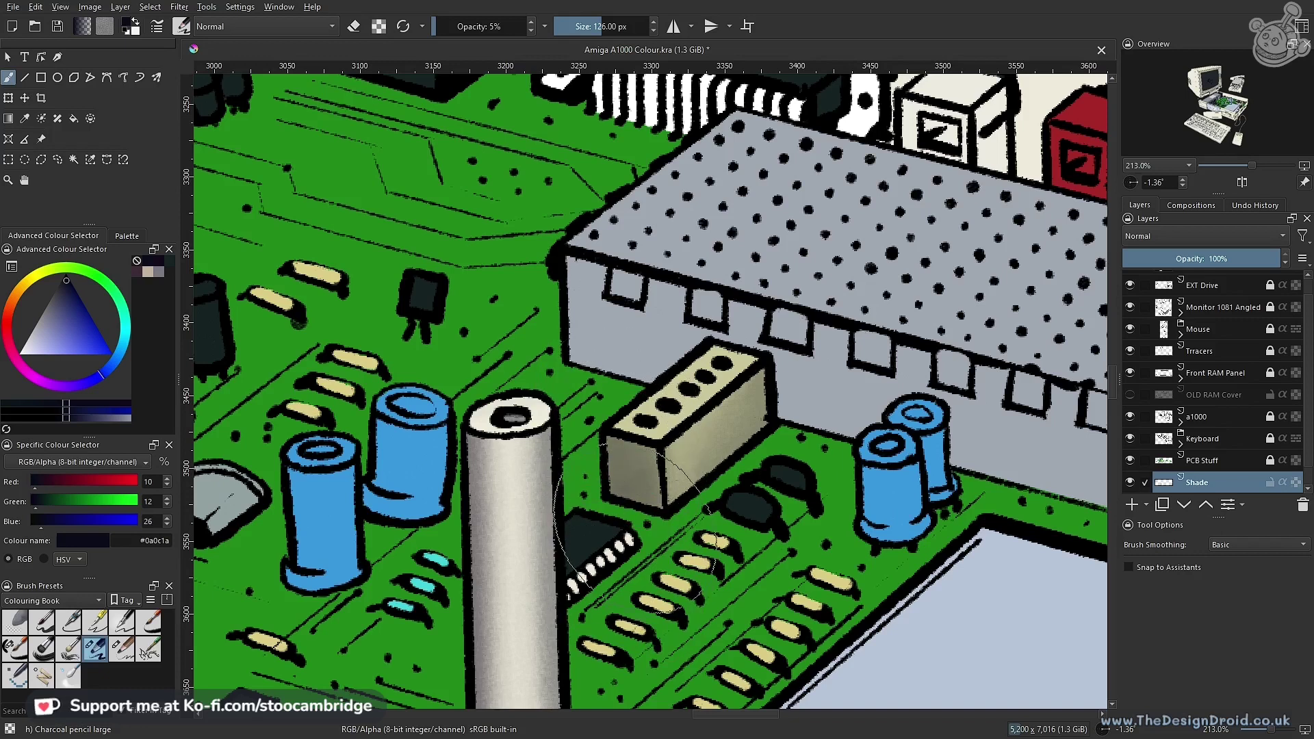
left_click_drag(751, 443, 716, 587)
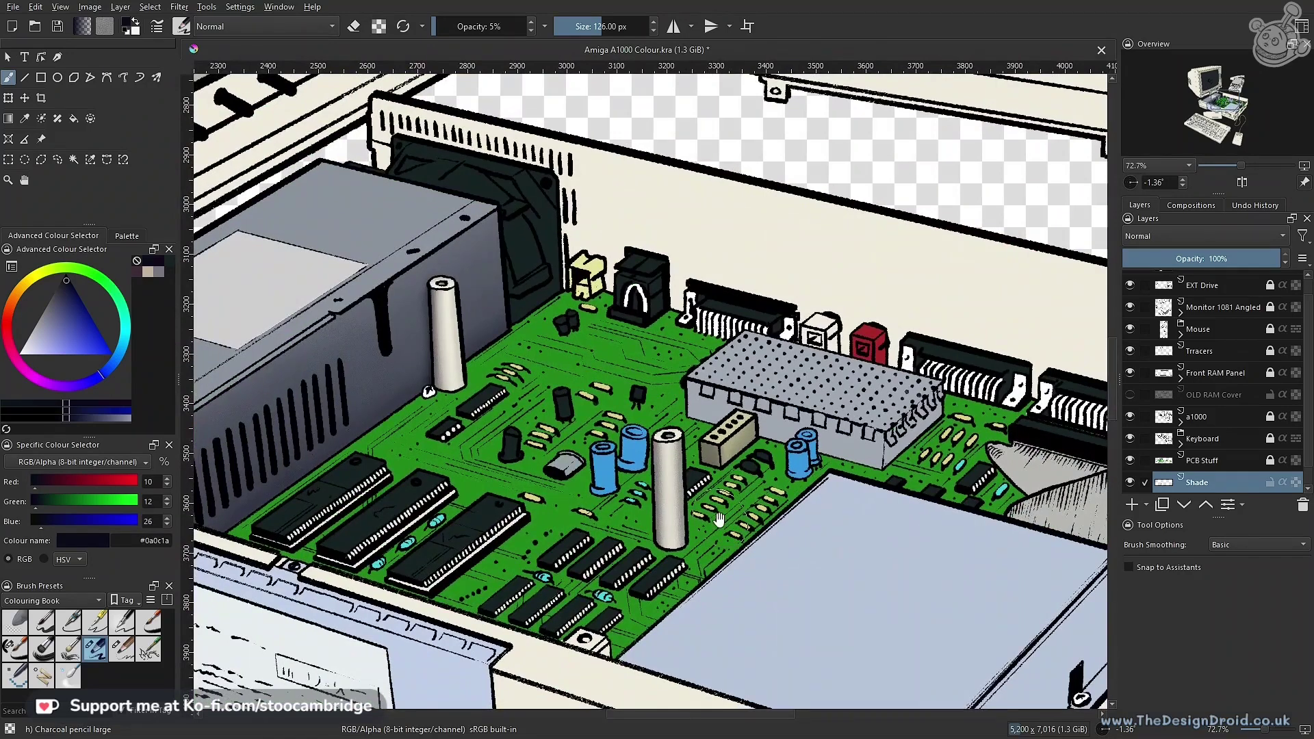
left_click_drag(720, 522, 752, 349)
left_click_drag(779, 306, 694, 467)
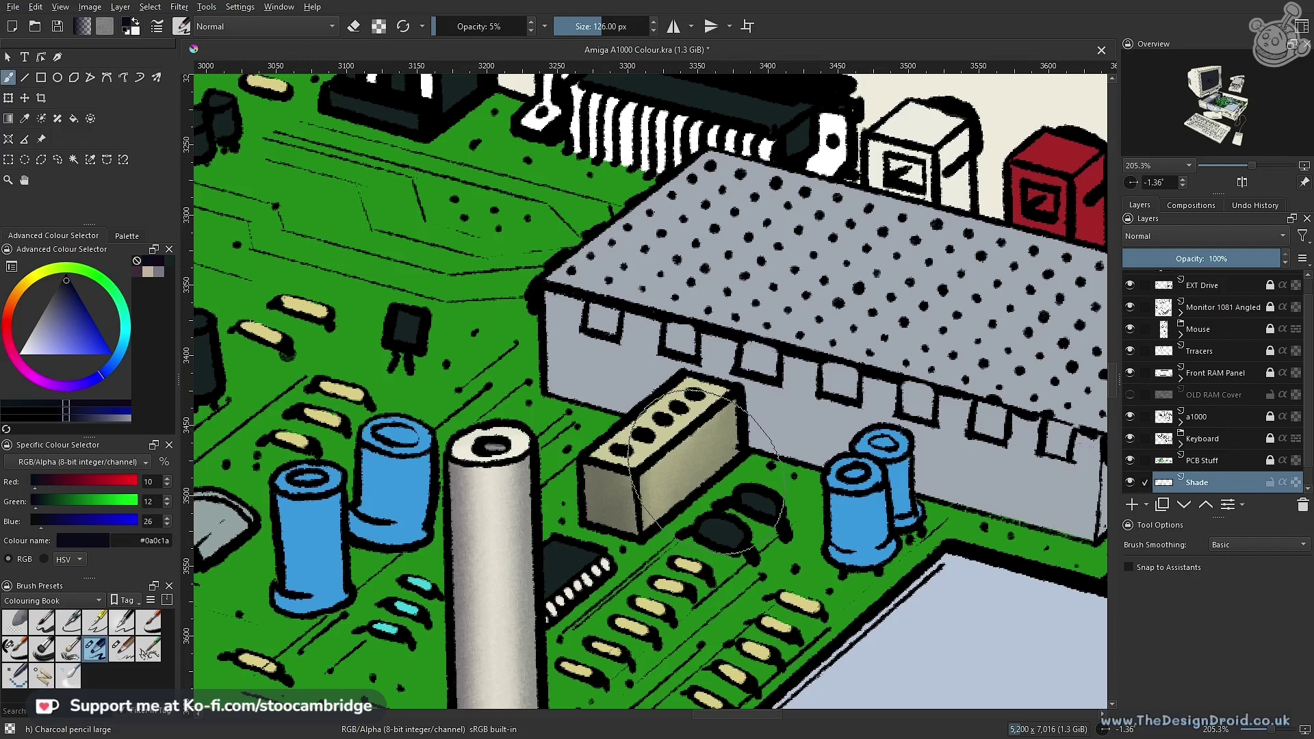
Examine the cream block's shading up close and against the circuit board, the posts and the whole A1000 case
scroll(705, 473, "down", 6)
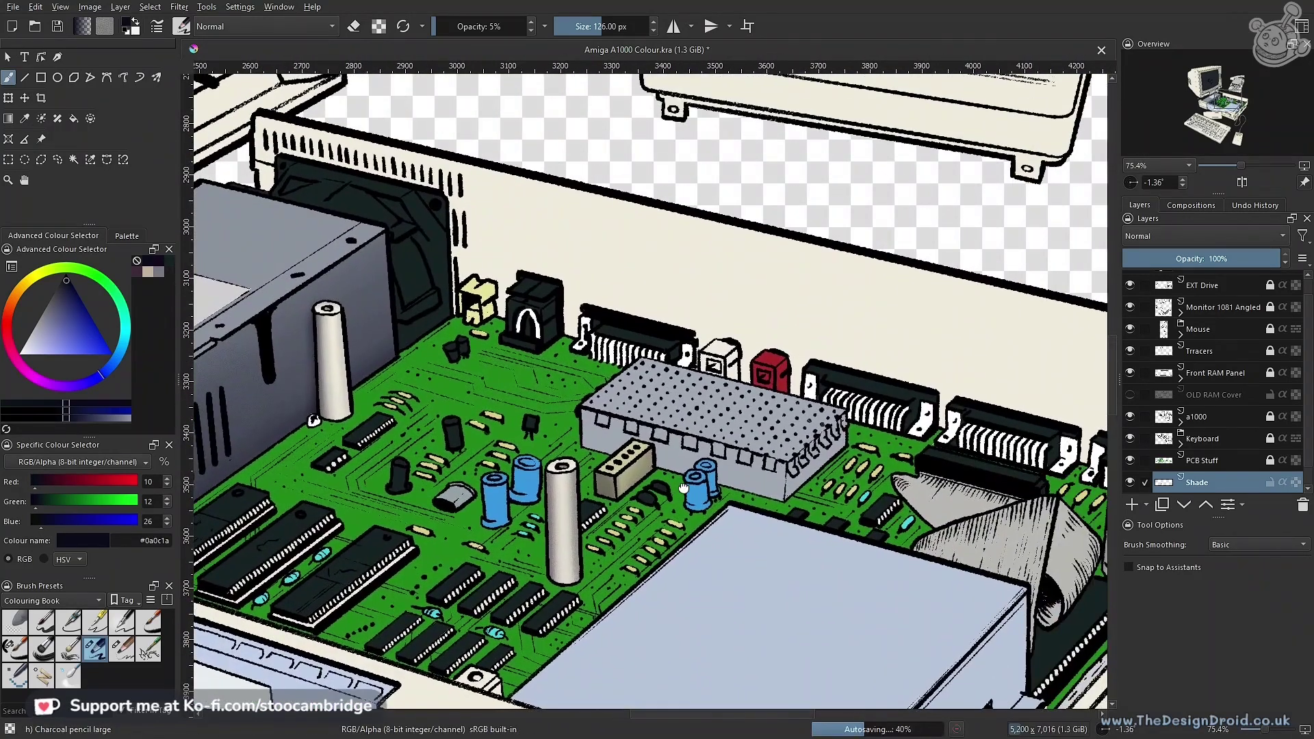
left_click_drag(684, 488, 802, 441)
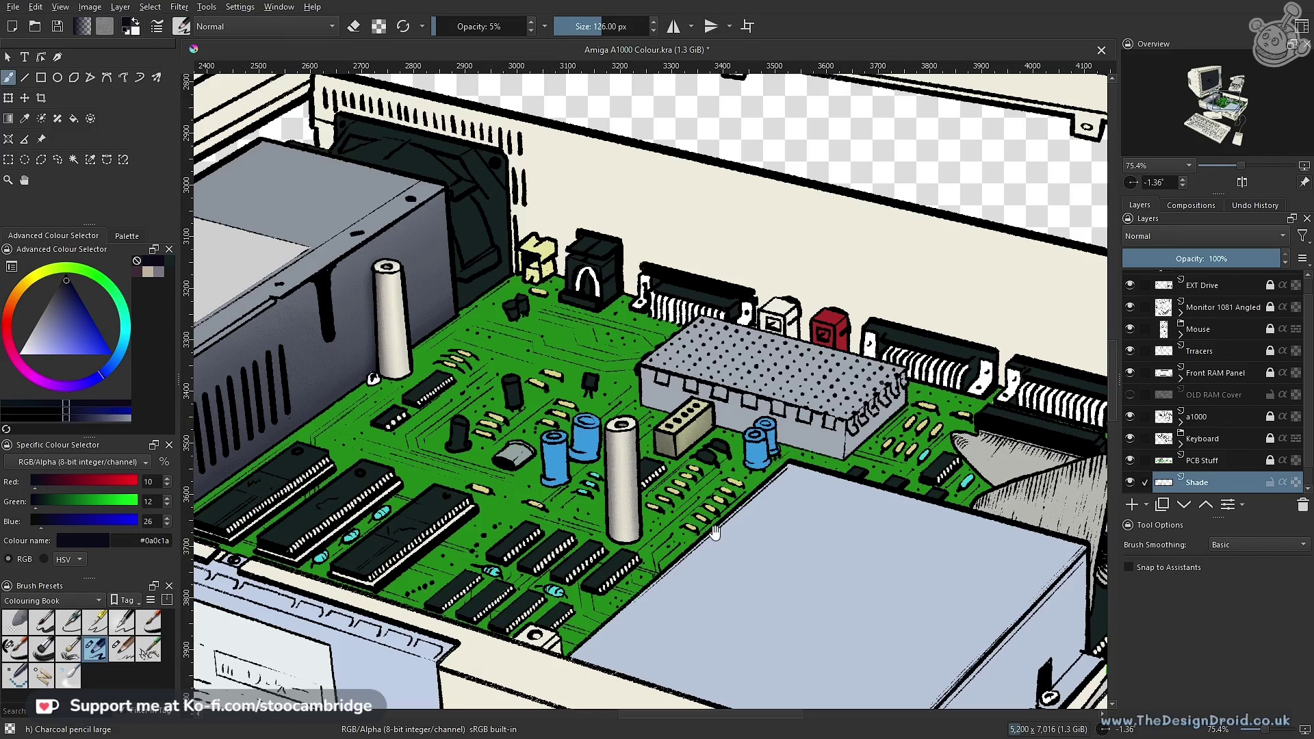
left_click_drag(803, 367, 825, 305)
mouse_move(729, 397)
left_mouse_down()
mouse_move(876, 370)
mouse_move(832, 393)
mouse_move(807, 444)
mouse_move(765, 484)
mouse_move(749, 415)
mouse_move(717, 395)
left_mouse_up()
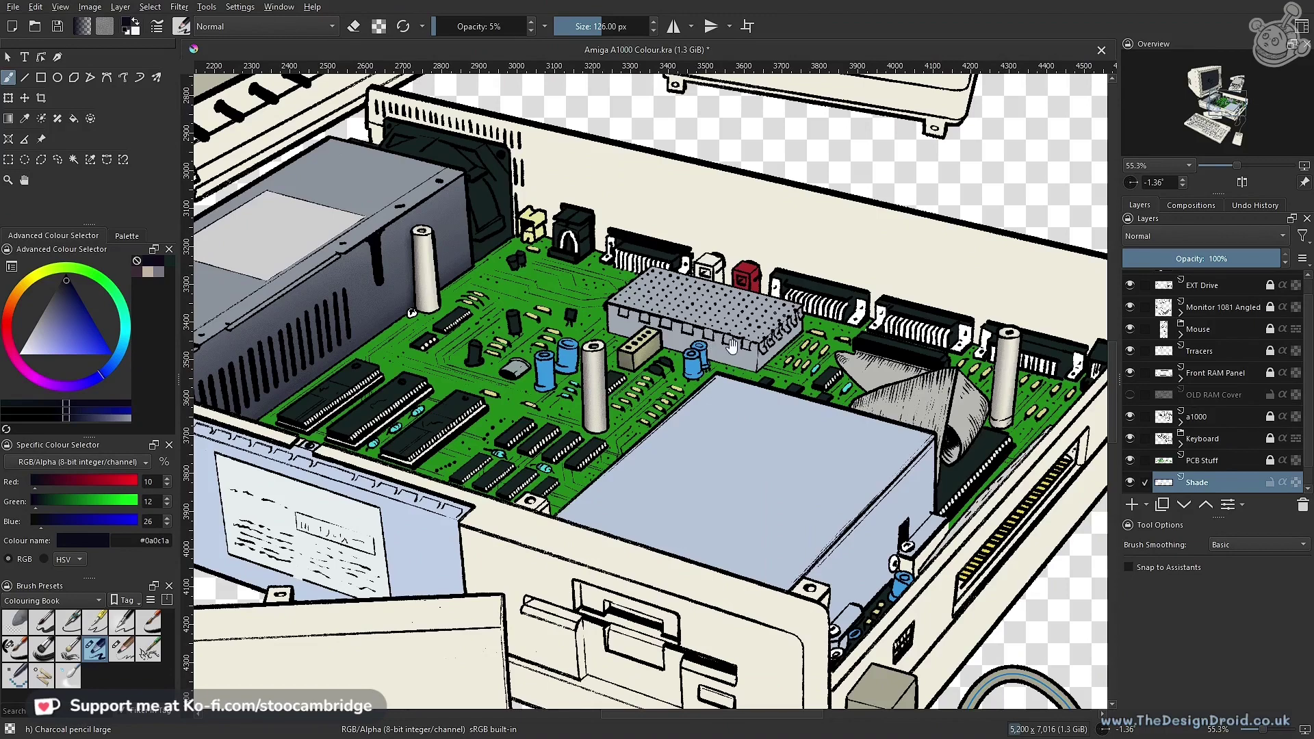
left_click_drag(735, 331, 709, 370)
left_click_drag(751, 308, 721, 444)
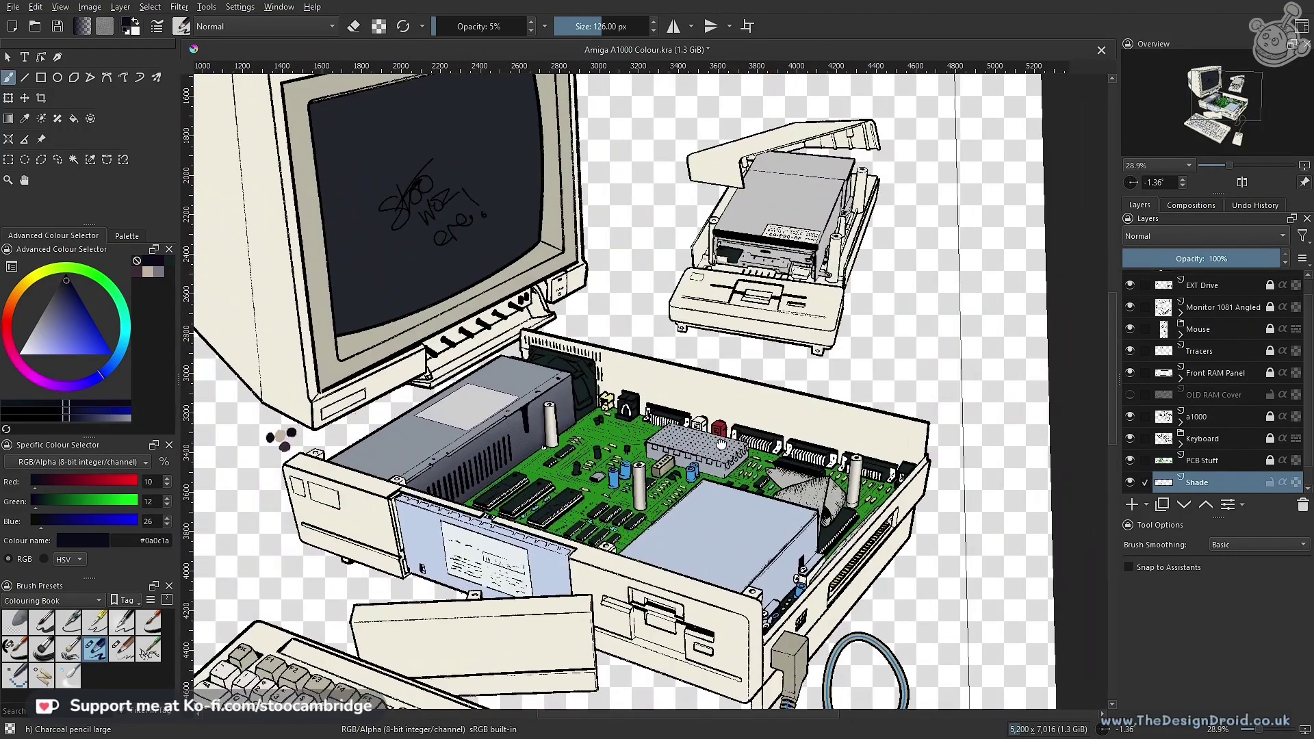
scroll(722, 408, "up", 5)
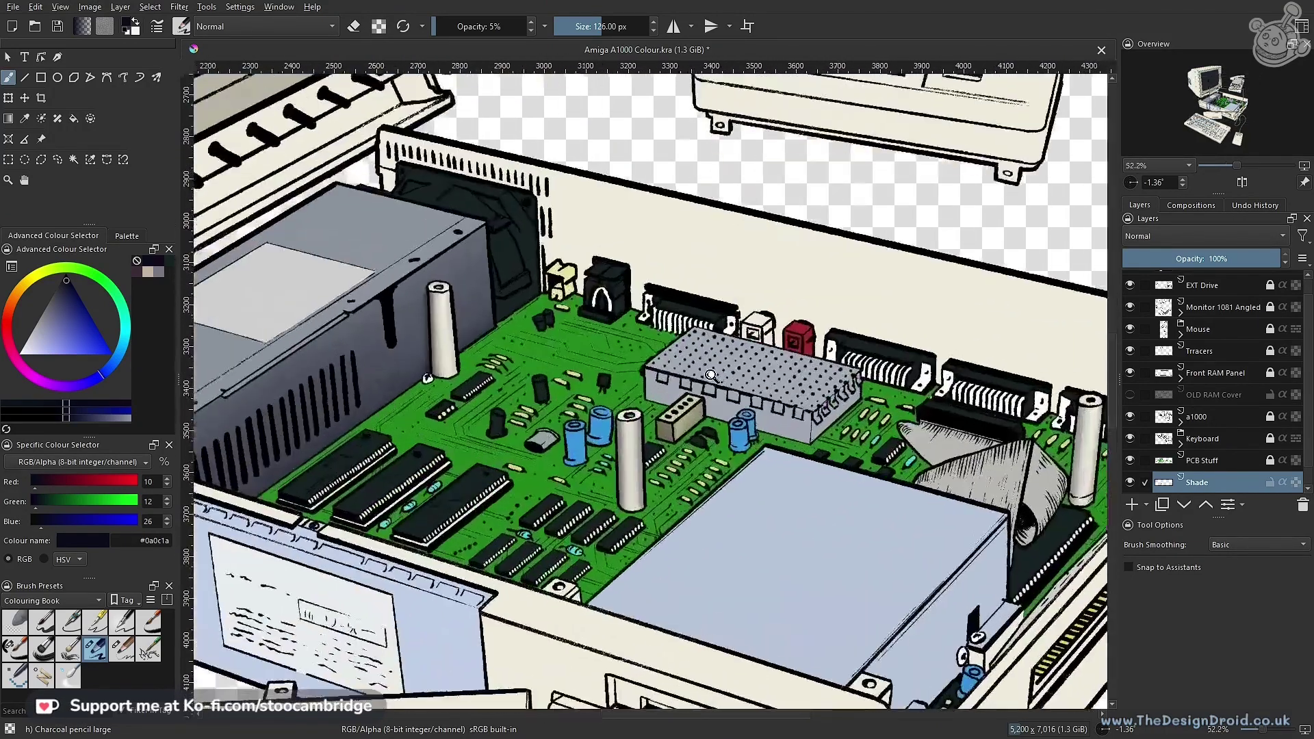
scroll(701, 409, "up", 4)
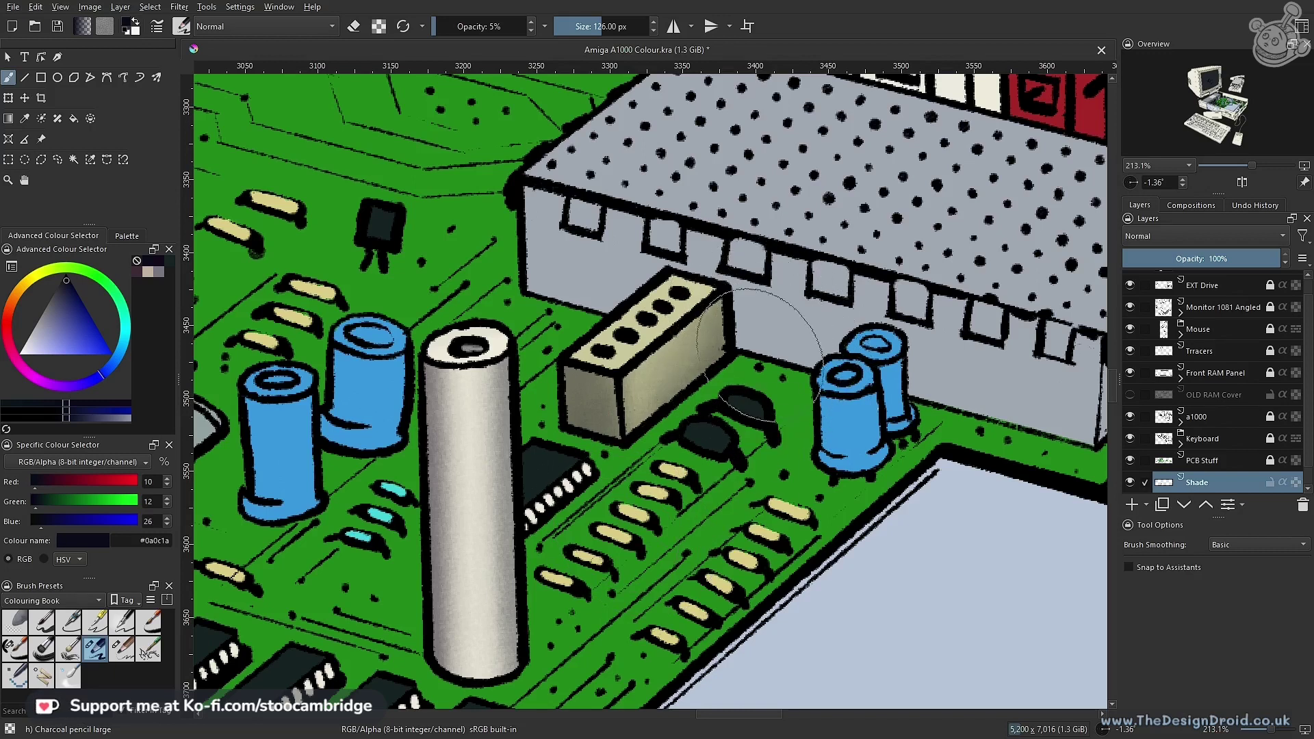
left_click_drag(775, 357, 745, 448)
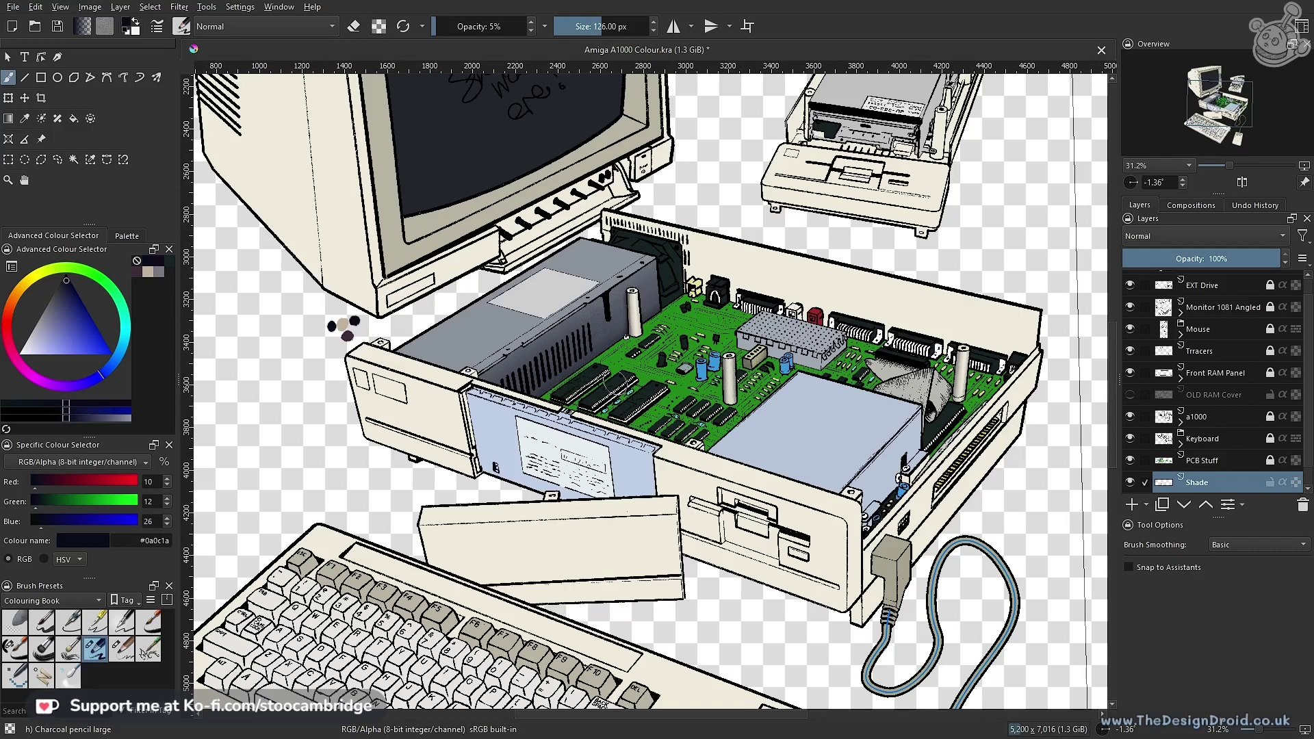
left_click_drag(681, 421, 570, 510)
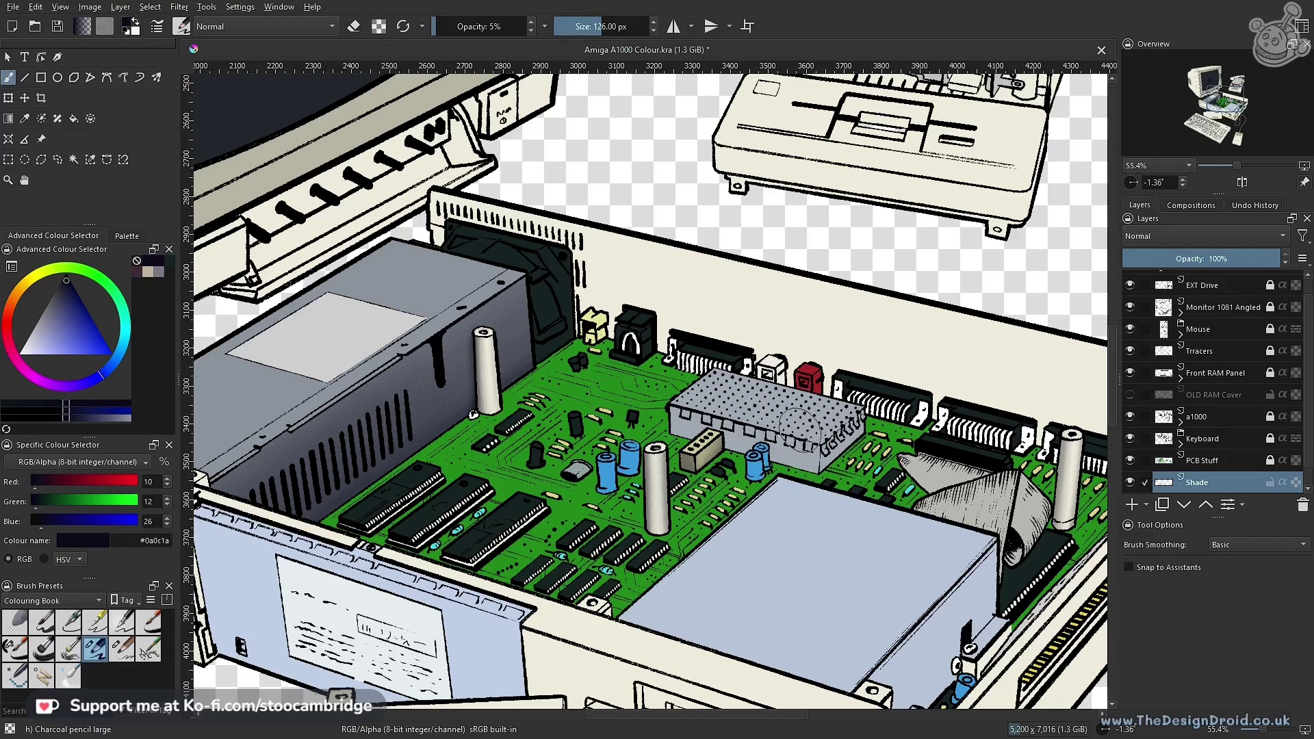
left_click_drag(811, 443, 686, 273)
left_click_drag(737, 310, 753, 381)
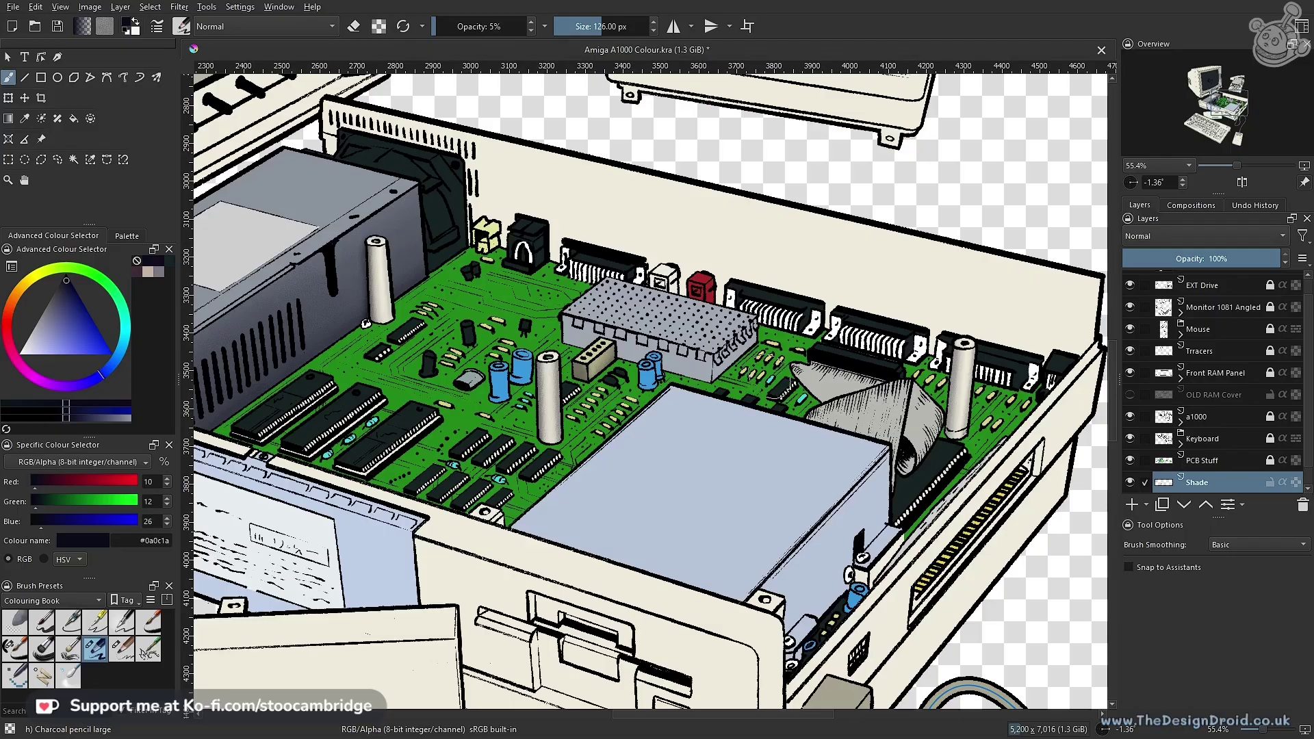
mouse_move(759, 369)
left_mouse_down()
mouse_move(718, 422)
mouse_move(677, 459)
mouse_move(730, 402)
mouse_move(661, 457)
mouse_move(701, 433)
left_mouse_up()
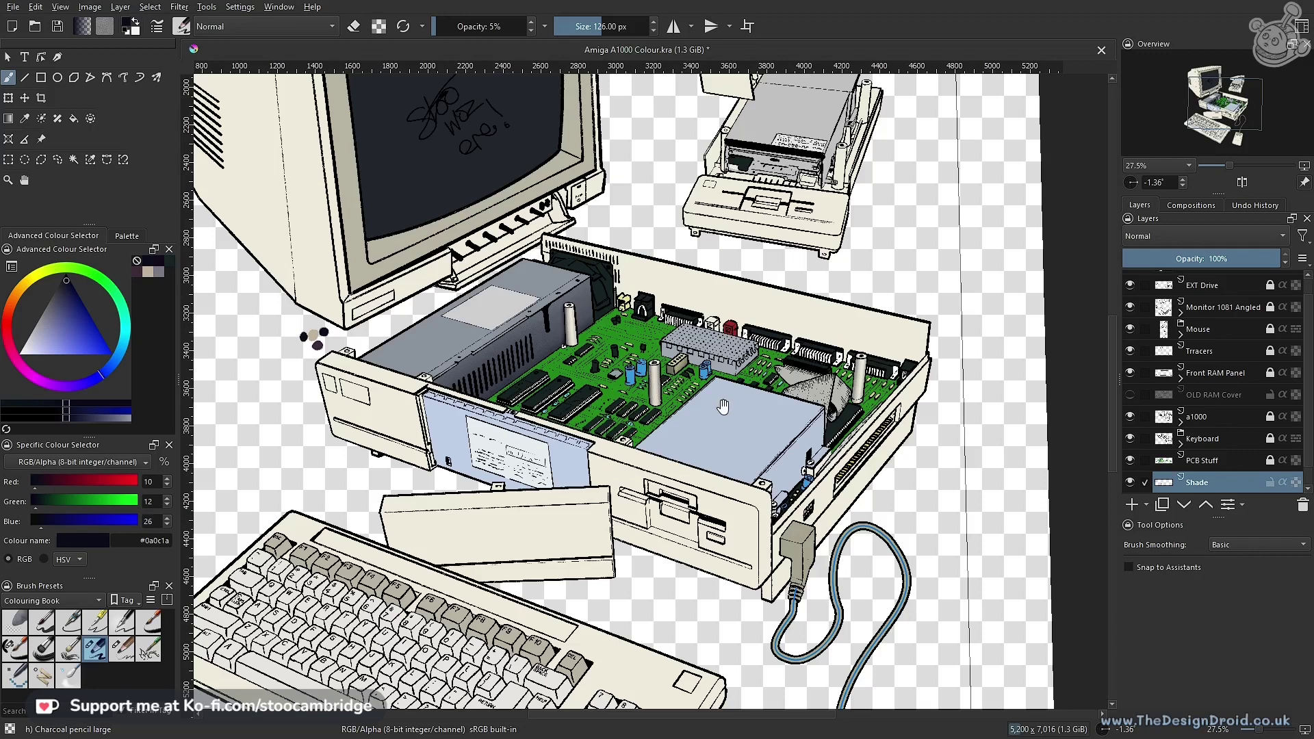
left_click_drag(706, 414, 753, 394)
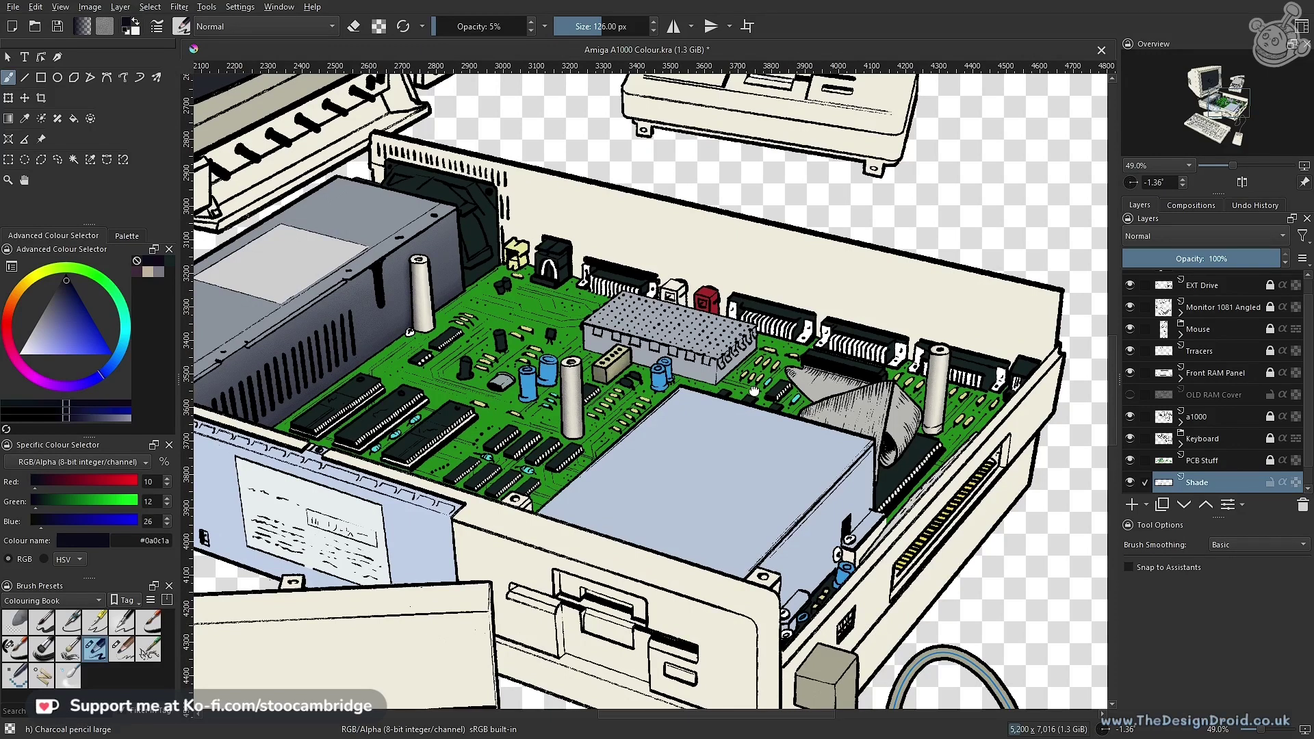
Look over the open A1000 case, circuit board and rear panel to judge which surface needs shading
left_click_drag(755, 391, 764, 352)
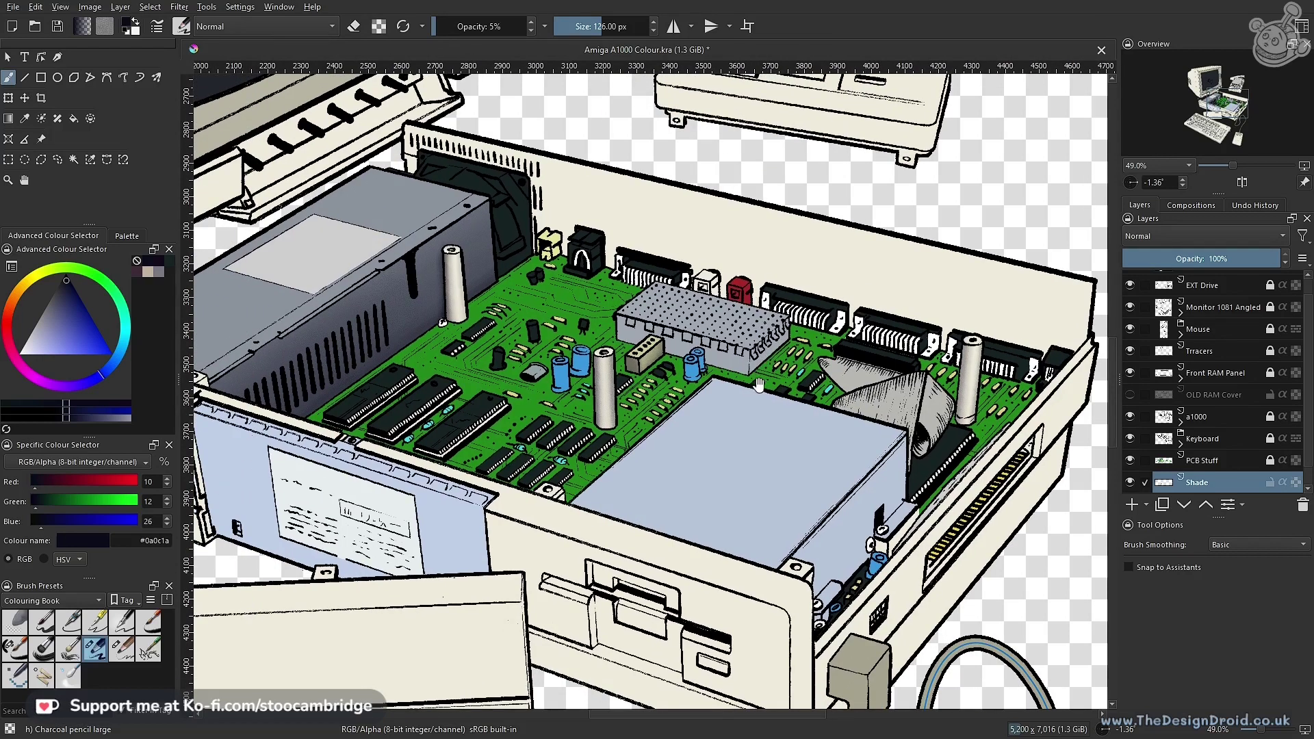
left_click_drag(784, 358, 766, 387)
left_click_drag(779, 442, 835, 360)
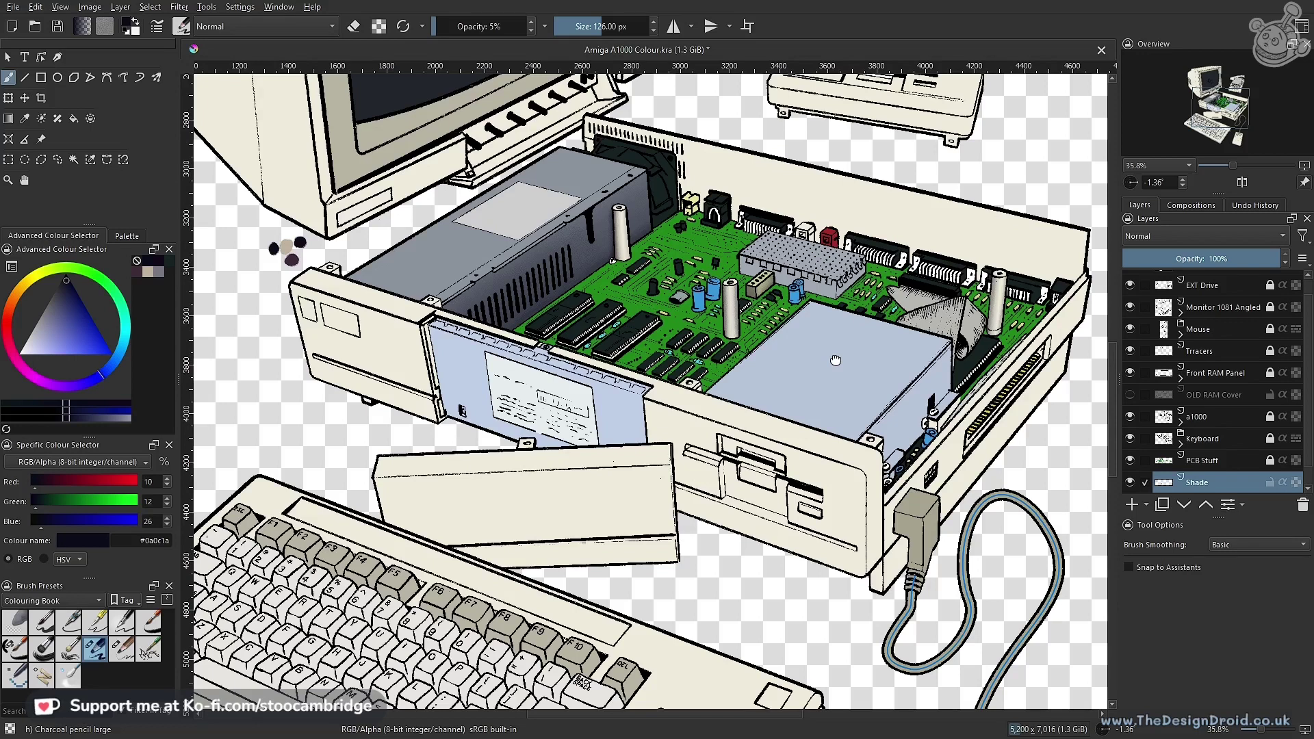
scroll(835, 360, "down", 4)
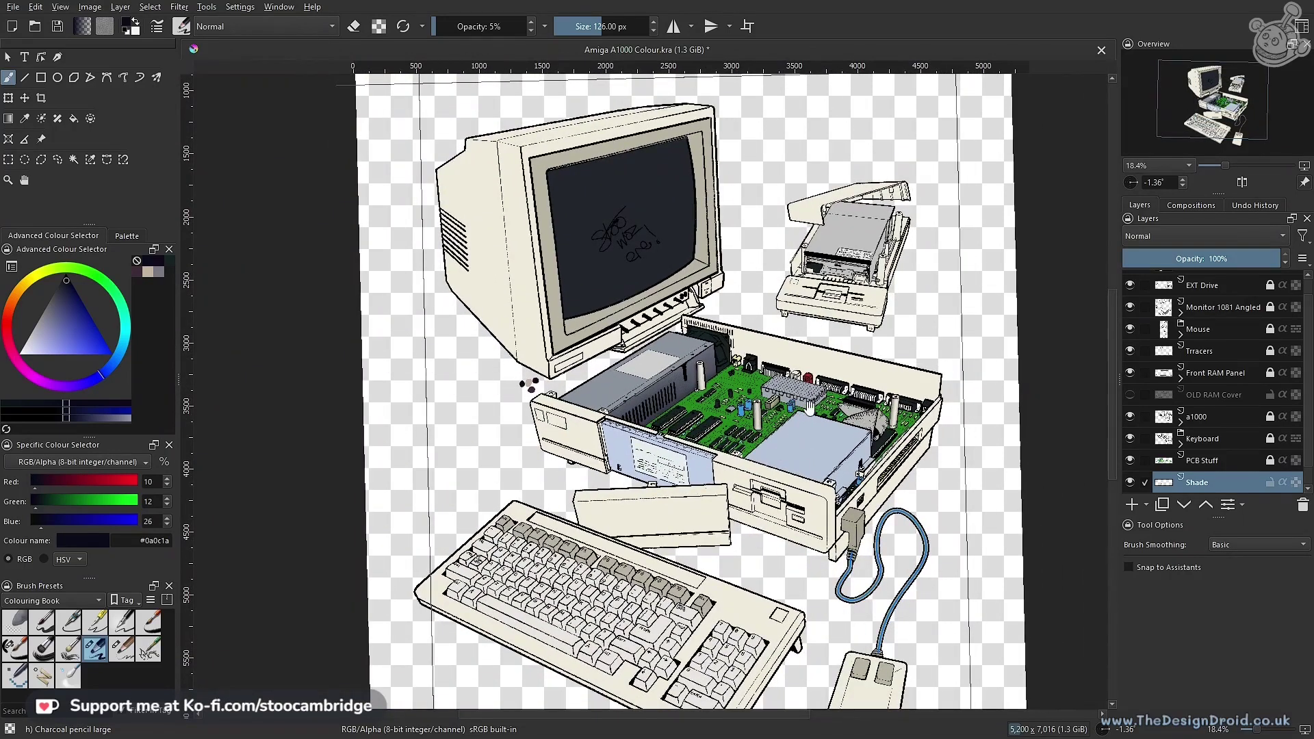
scroll(810, 409, "up", 3)
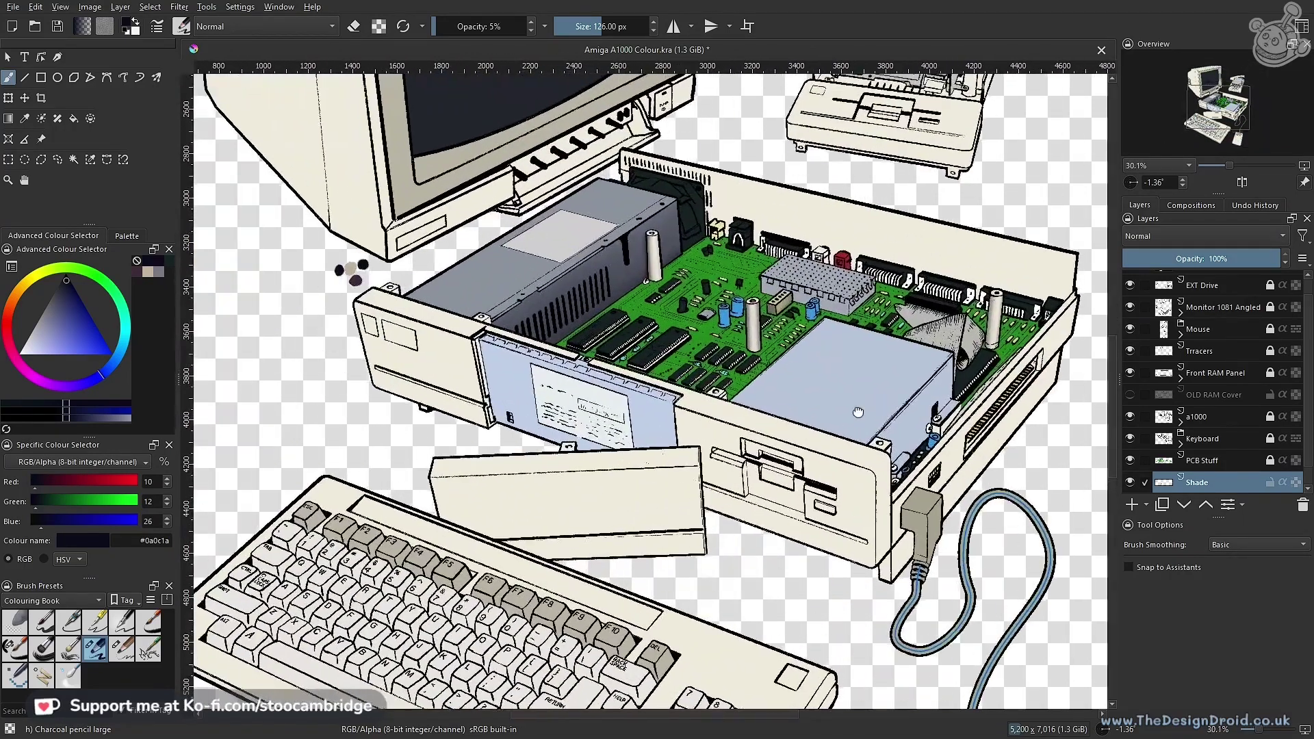
scroll(858, 413, "up", 3)
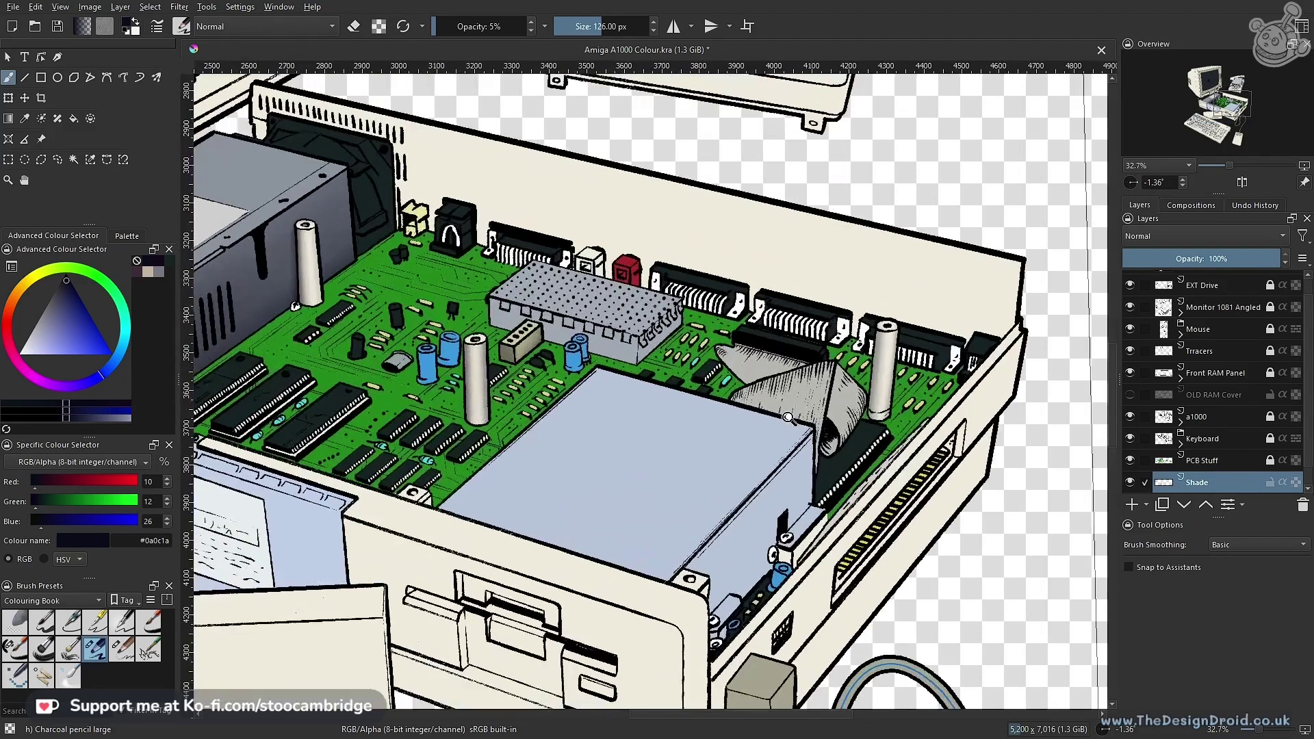
left_click_drag(788, 417, 731, 465)
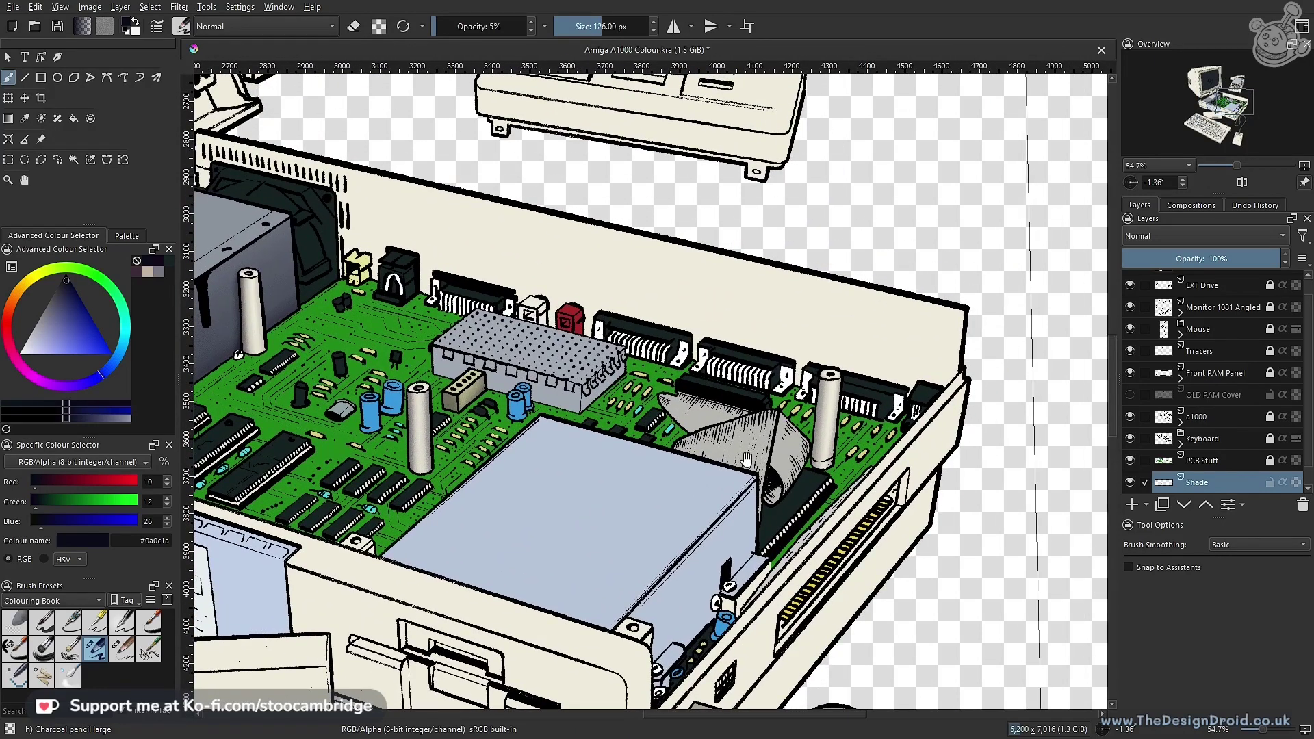
scroll(758, 479, "up", 2)
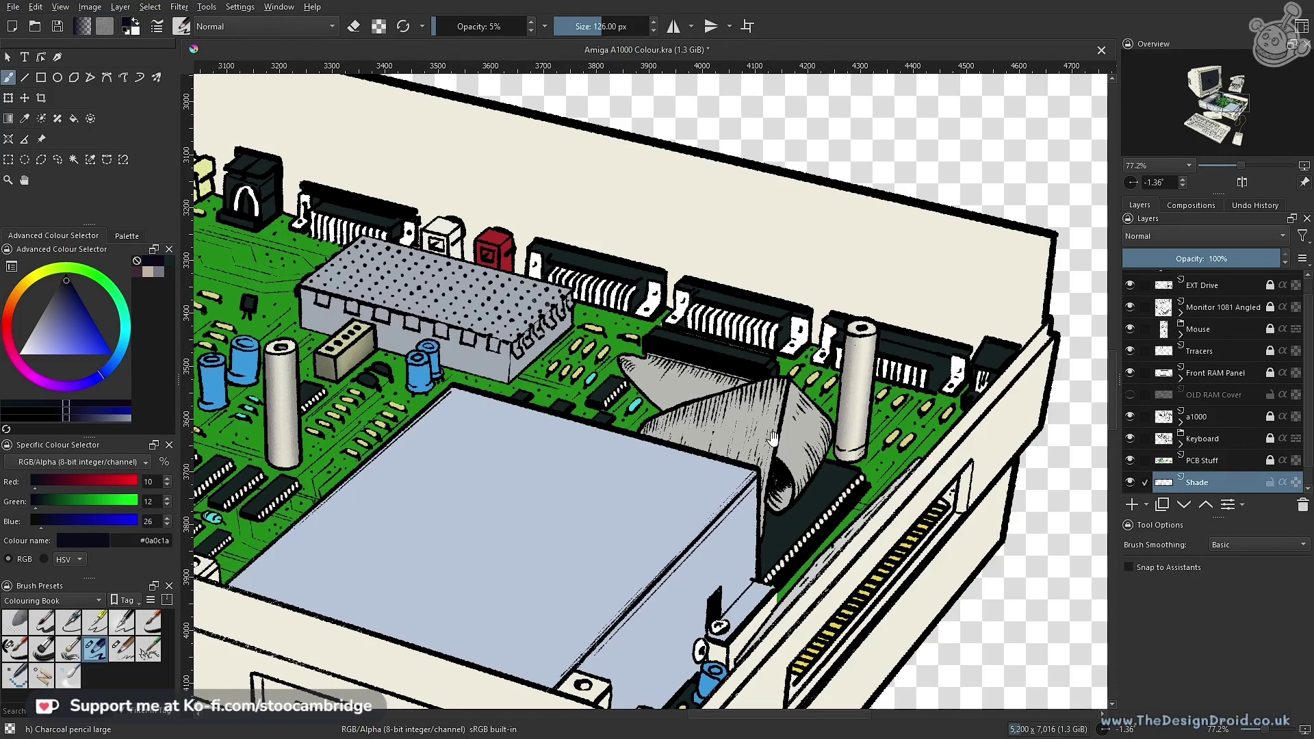
left_click_drag(764, 432, 935, 376)
left_click_drag(713, 444, 490, 481)
left_click_drag(438, 368, 748, 510)
mouse_move(618, 380)
left_mouse_down()
mouse_move(595, 322)
mouse_move(705, 441)
left_mouse_up()
left_click_drag(706, 441, 671, 376)
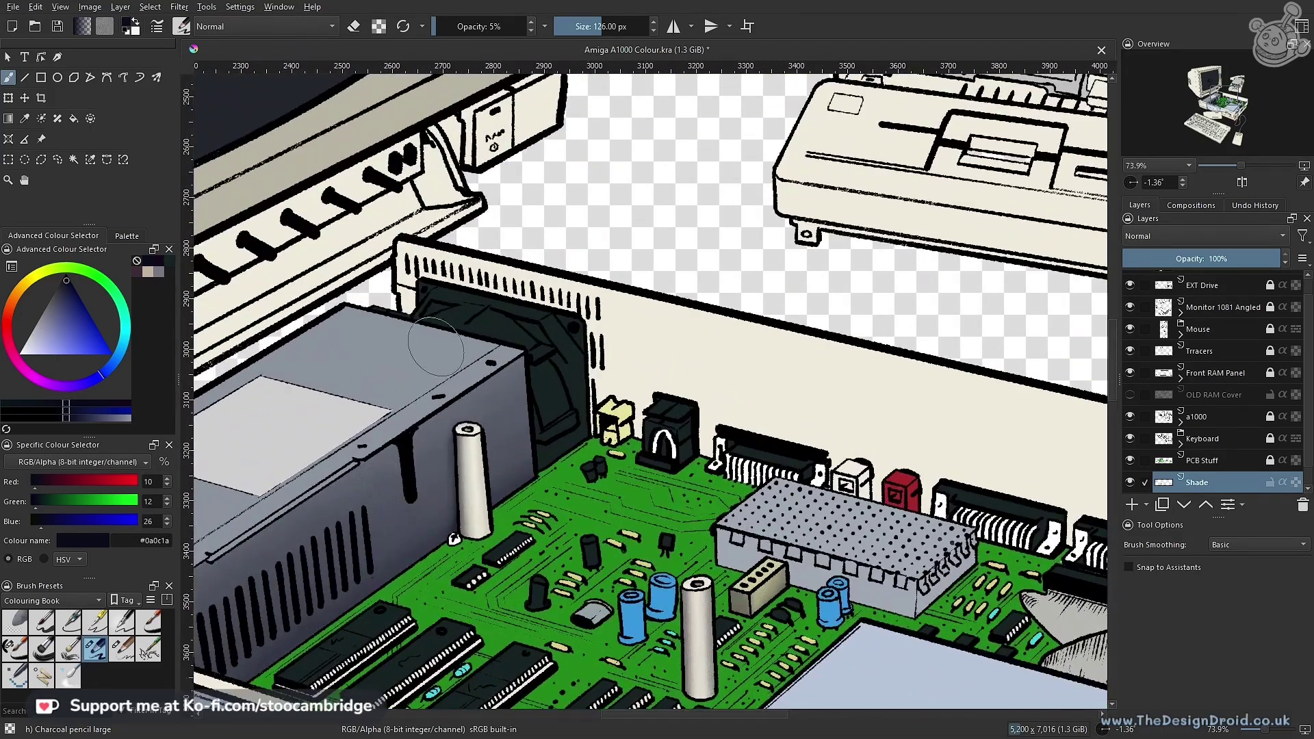
Begin a polygonal selection of the rear panel's inner face, tracing from its fan-side corner along the upper edge to the far corner
key("l")
scroll(398, 316, "up", 2)
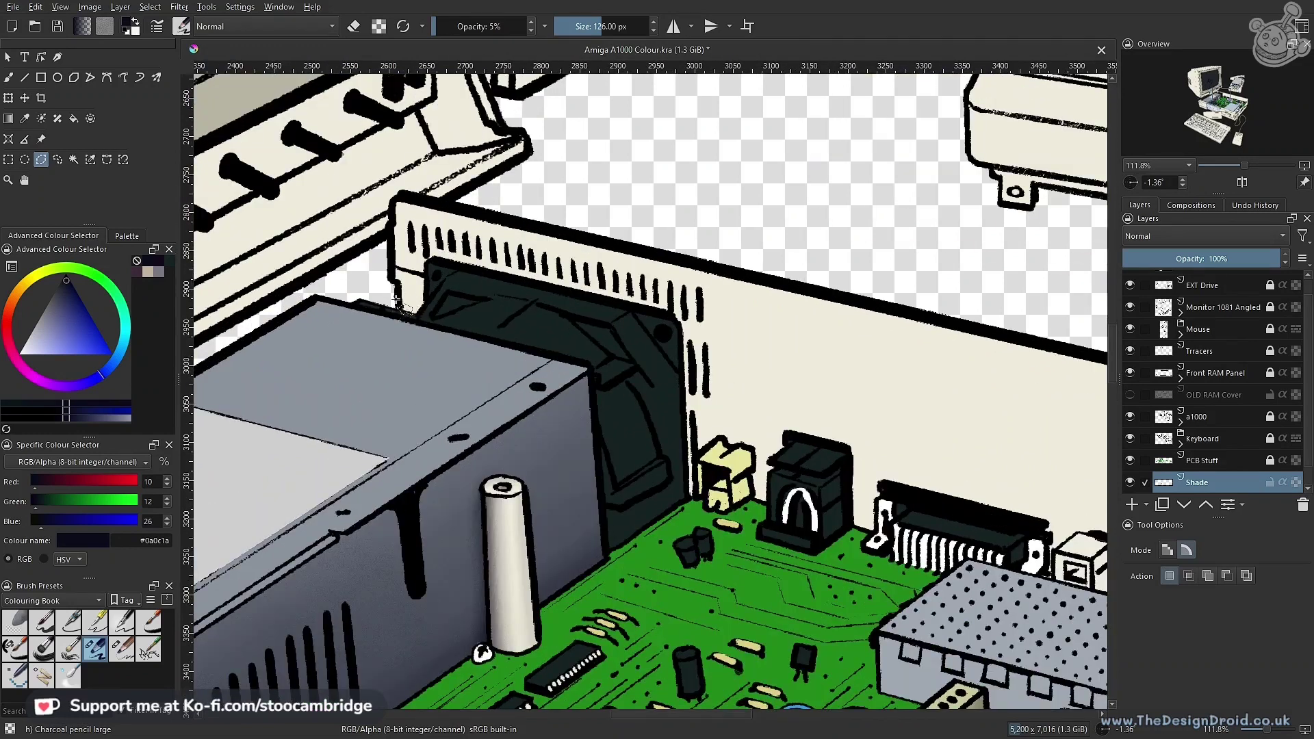
left_click(397, 283)
left_click(390, 276)
left_click(490, 217)
left_click(845, 296)
scroll(925, 328, "down", 4)
left_click_drag(982, 397, 334, 352)
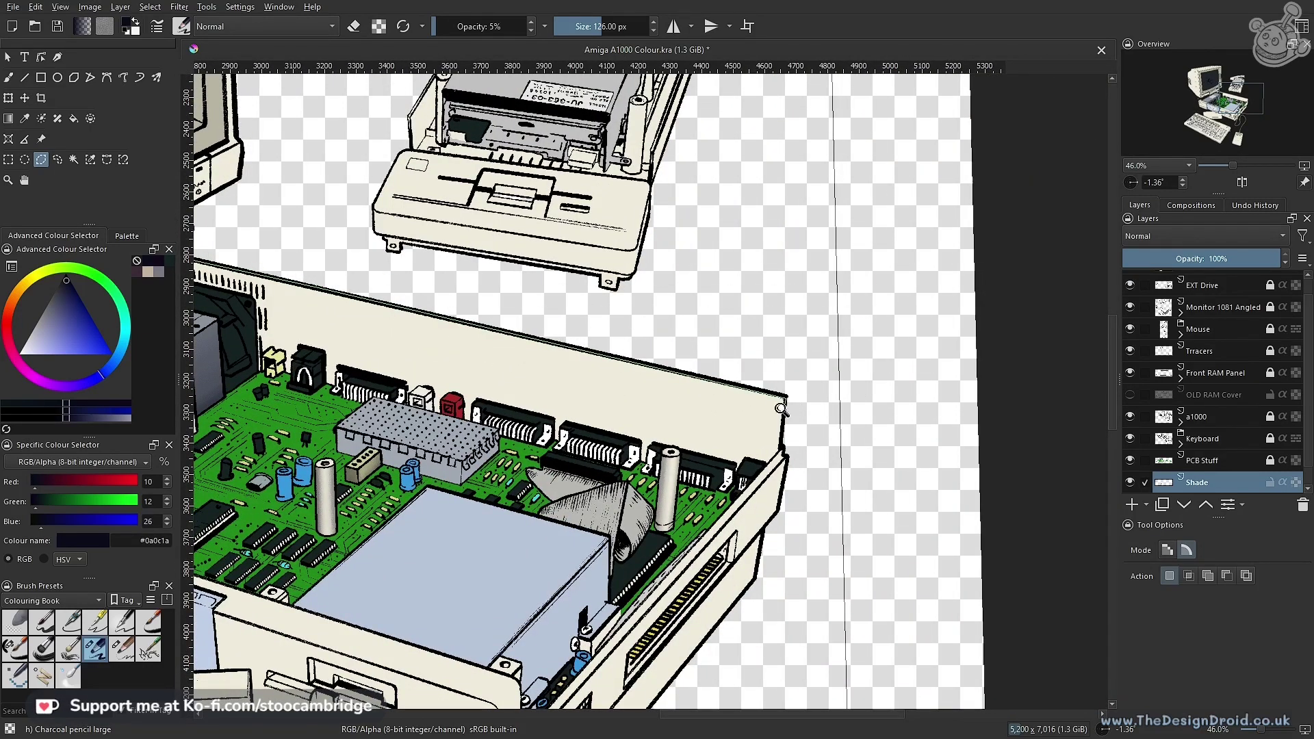
scroll(781, 409, "up", 5)
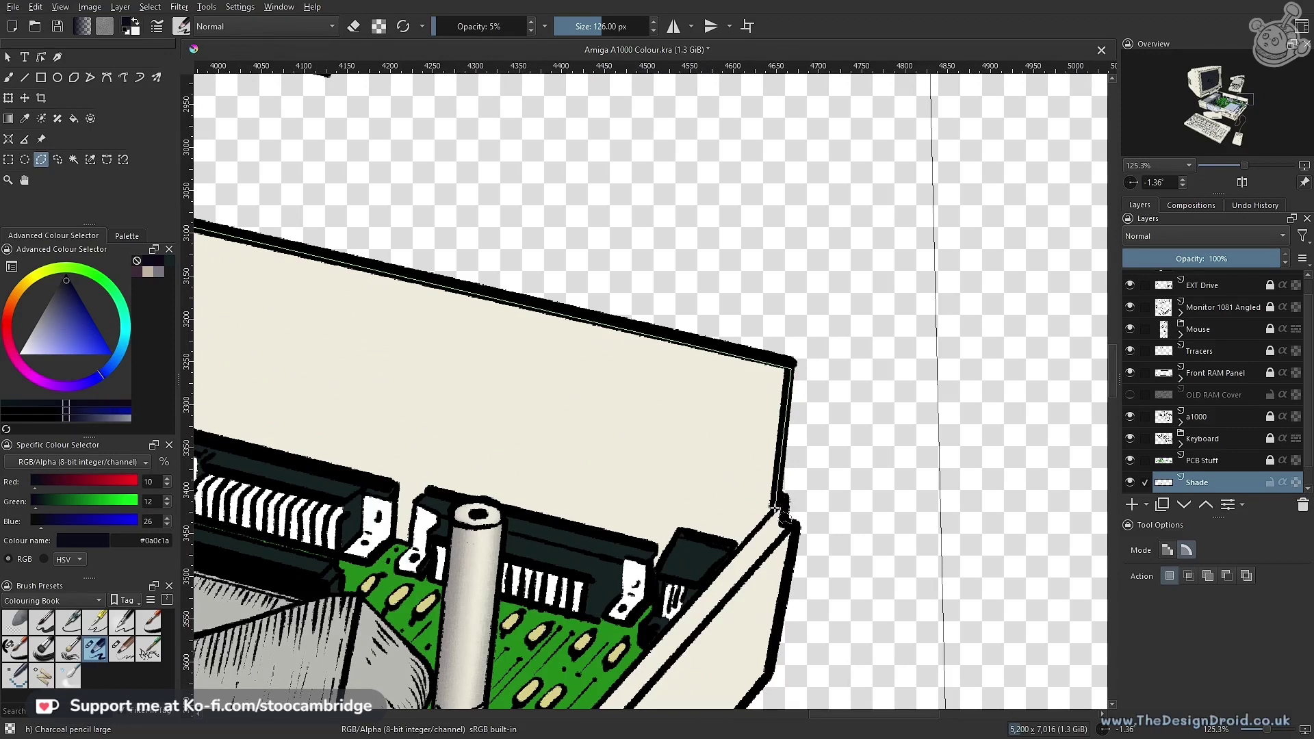
Trace the selection outline down the rear panel's far end and around the two connectors nearest that corner
left_click(737, 545)
left_click(677, 533)
left_click(656, 551)
left_click(429, 488)
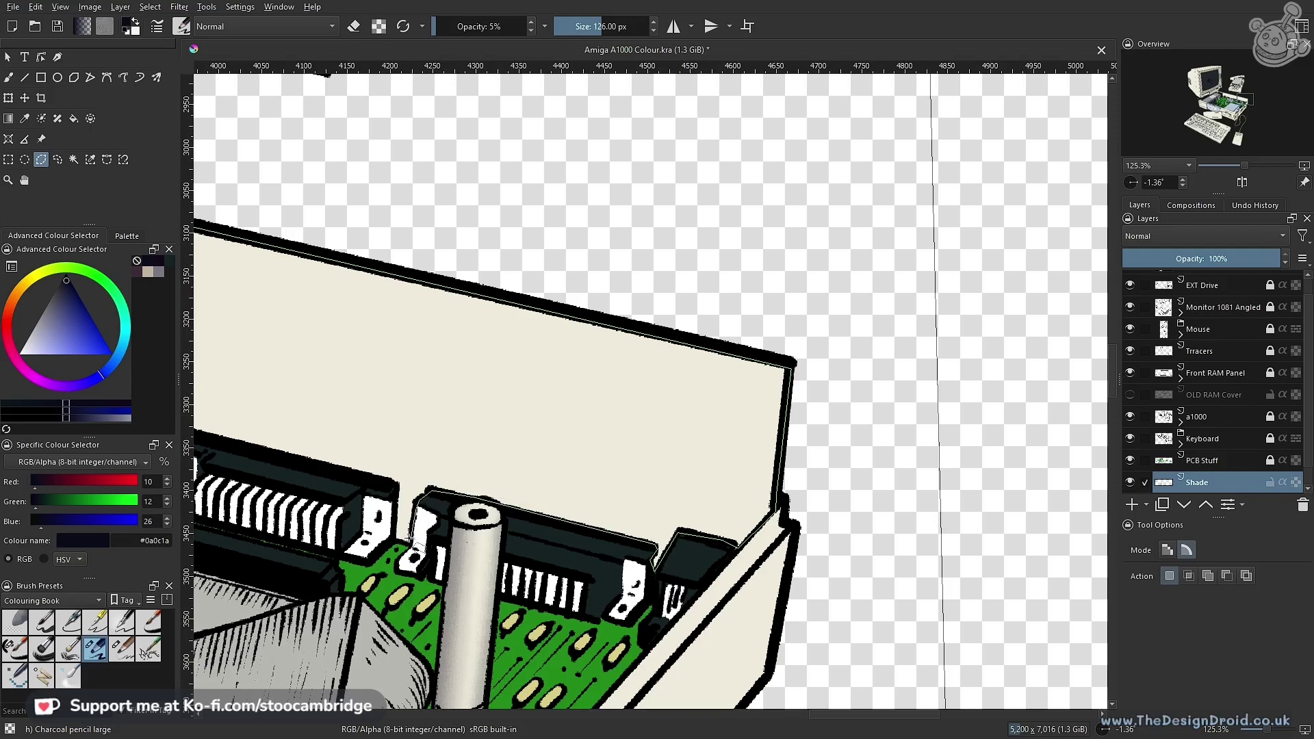
Continue the rear panel selection outline around the two middle port connectors and the red and white sockets
left_click_drag(419, 479, 1017, 505)
left_click(792, 461)
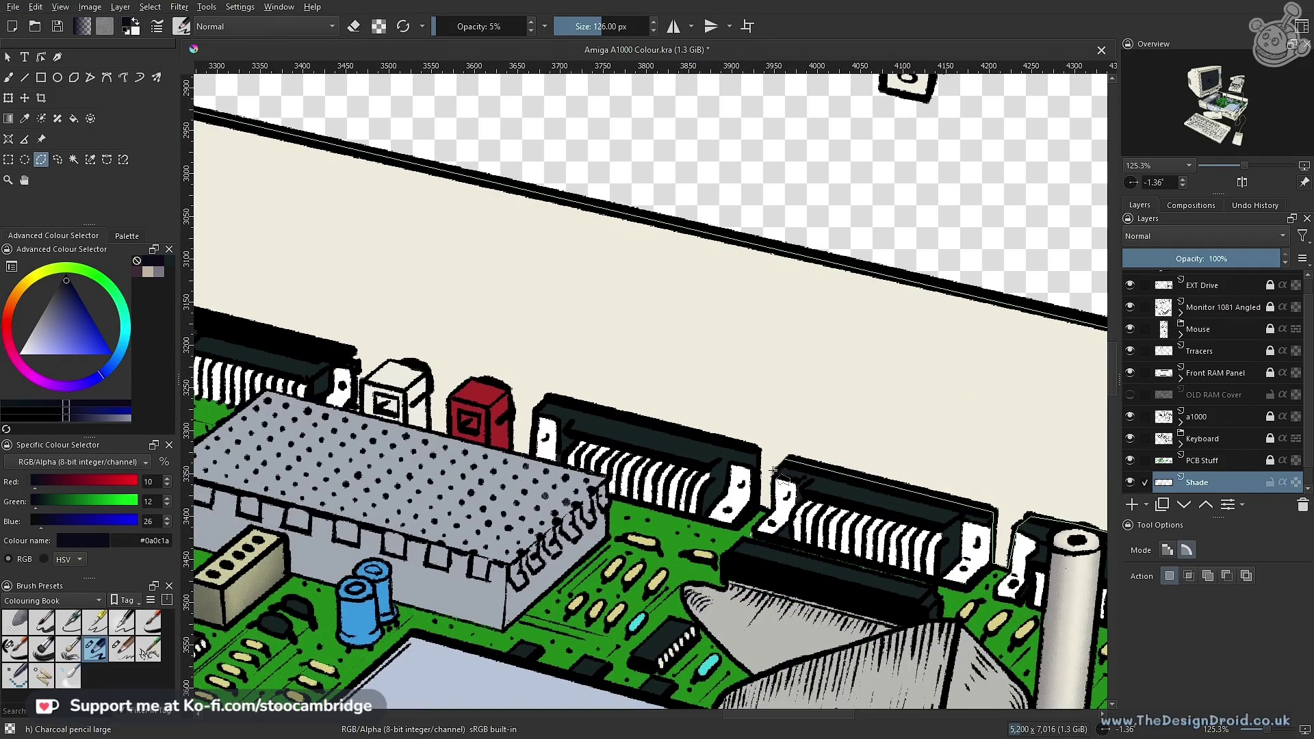
left_click(769, 510)
left_click(759, 505)
left_click(758, 452)
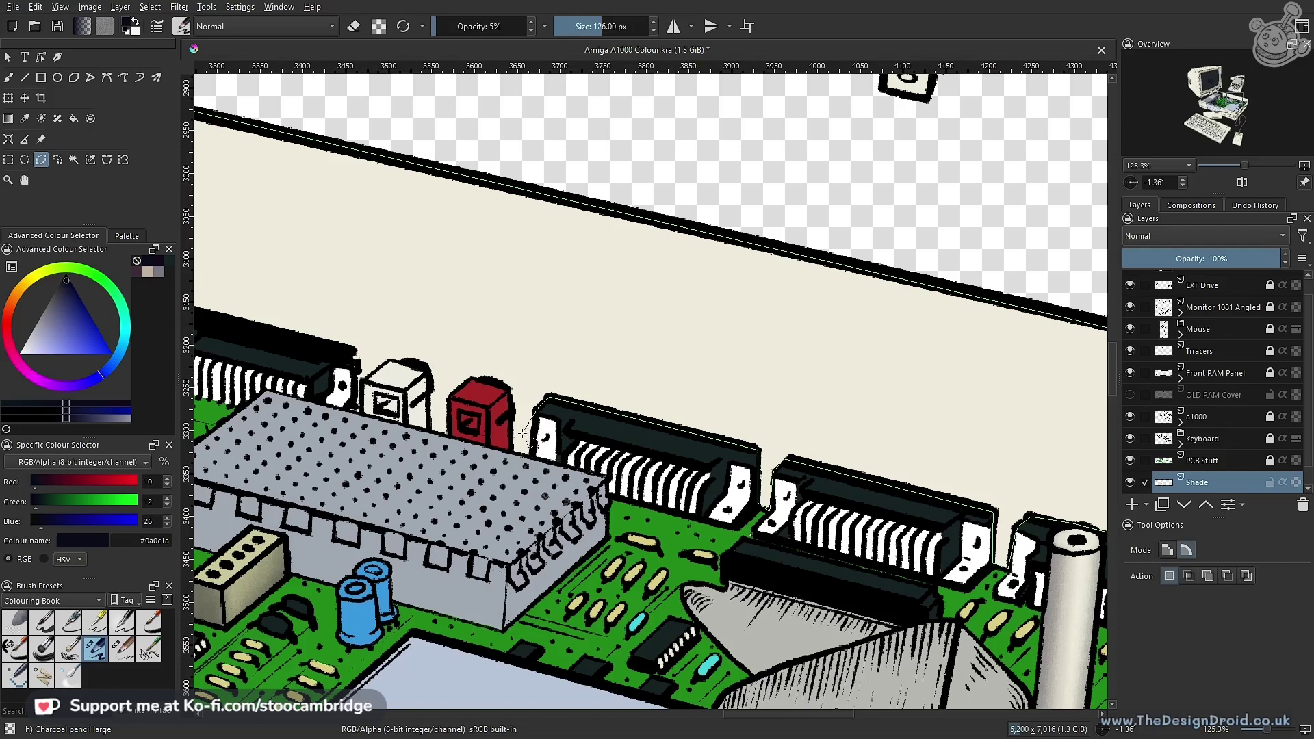
left_click(534, 415)
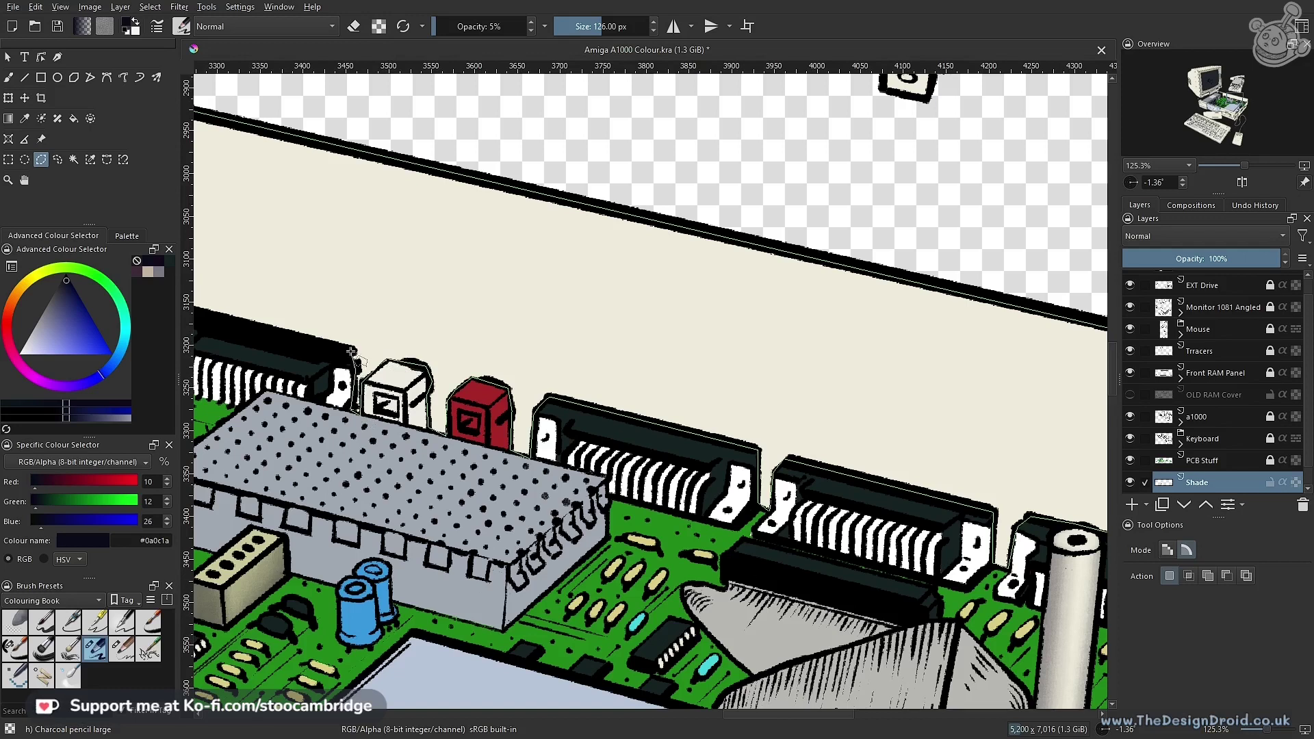
Trace around the remaining connector, the black and yellow sockets and the fan, and close the rear panel selection
left_click_drag(331, 359, 843, 434)
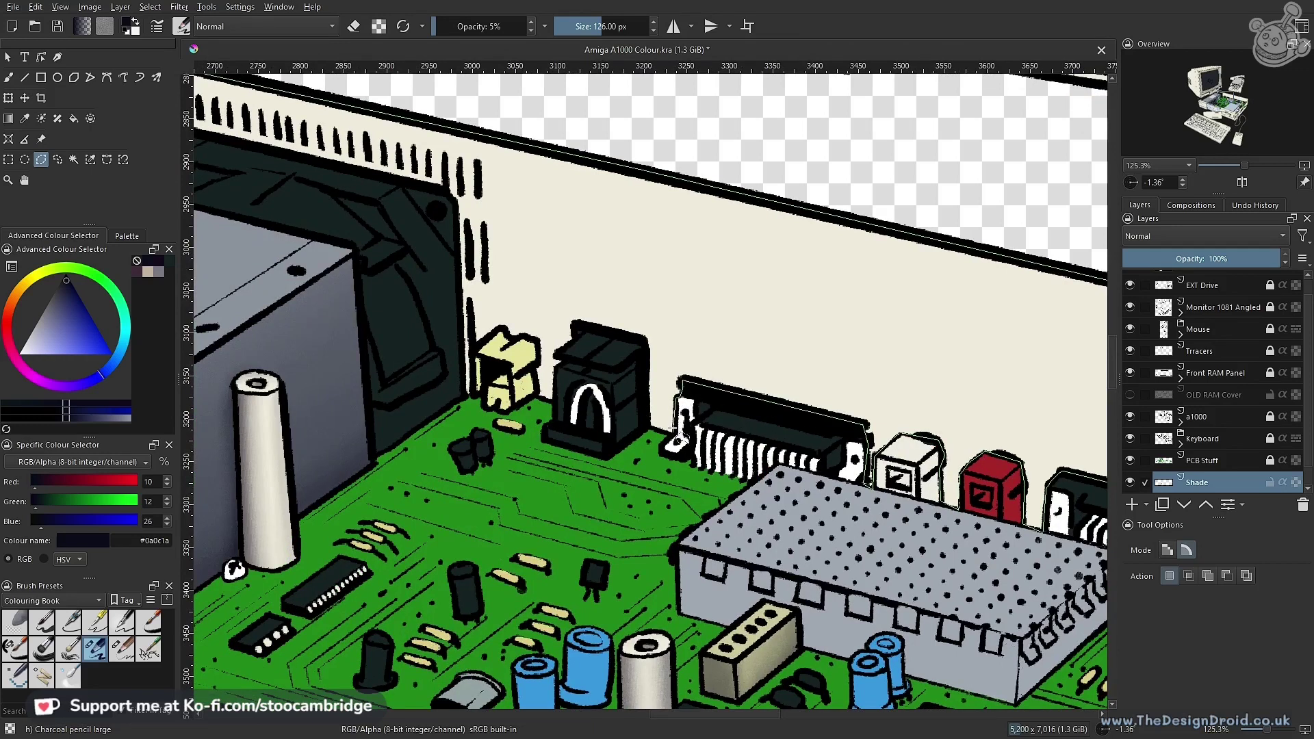
left_click(647, 425)
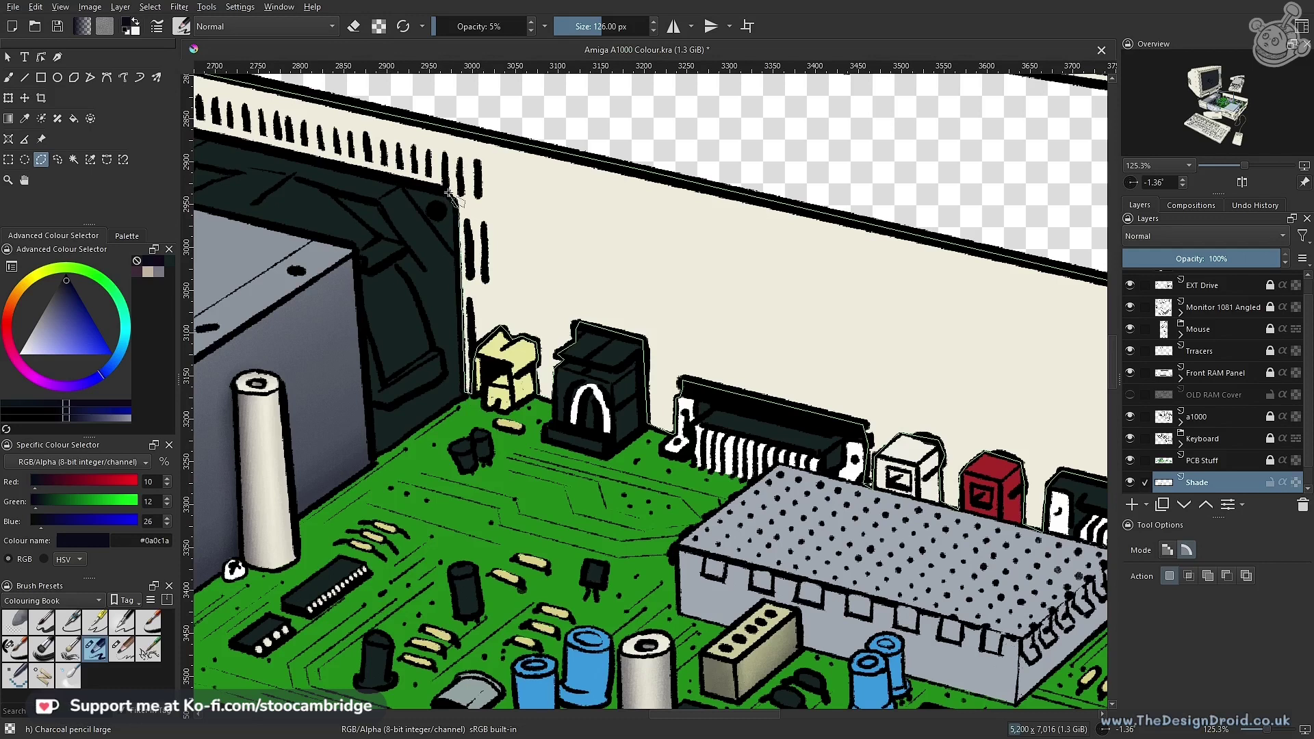
left_click_drag(423, 186, 743, 305)
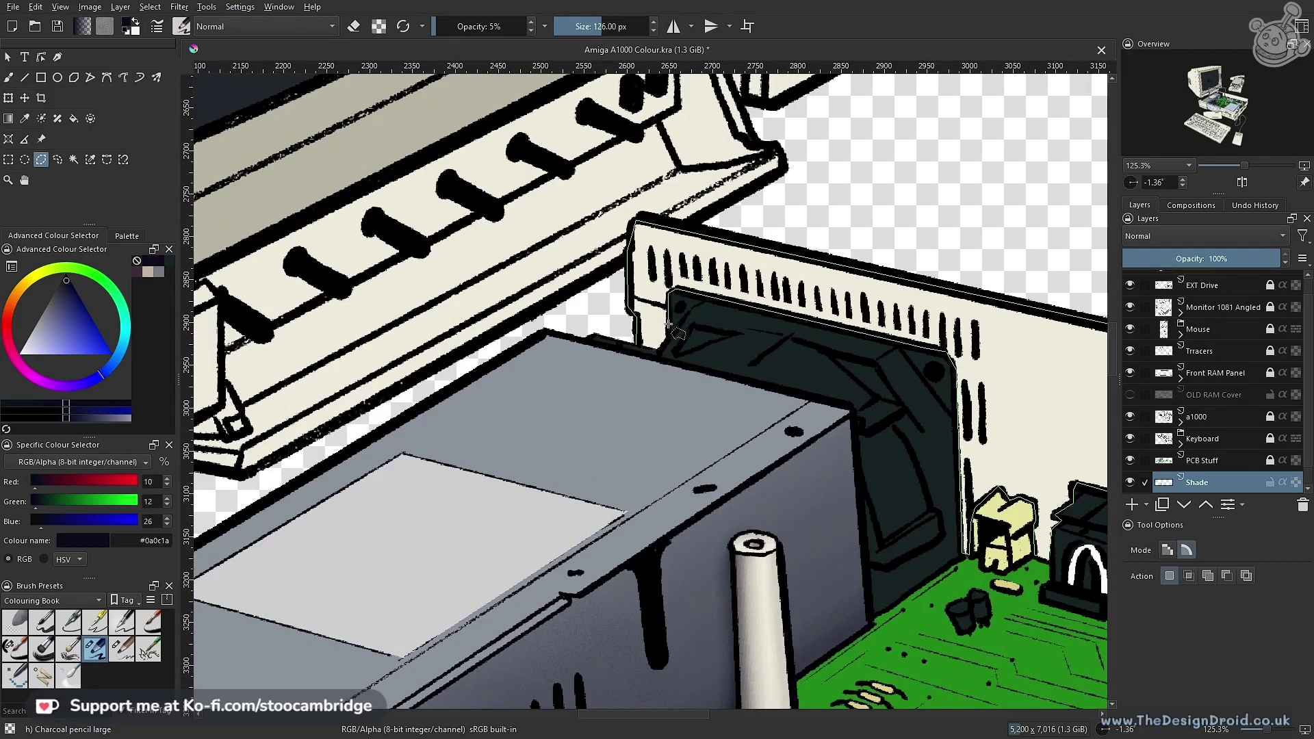
left_click(636, 344)
Switch to the brush and enlarge it to 1000 px for shading the selected rear panel
left_click_drag(803, 364, 712, 540)
left_click_drag(1042, 394, 697, 371)
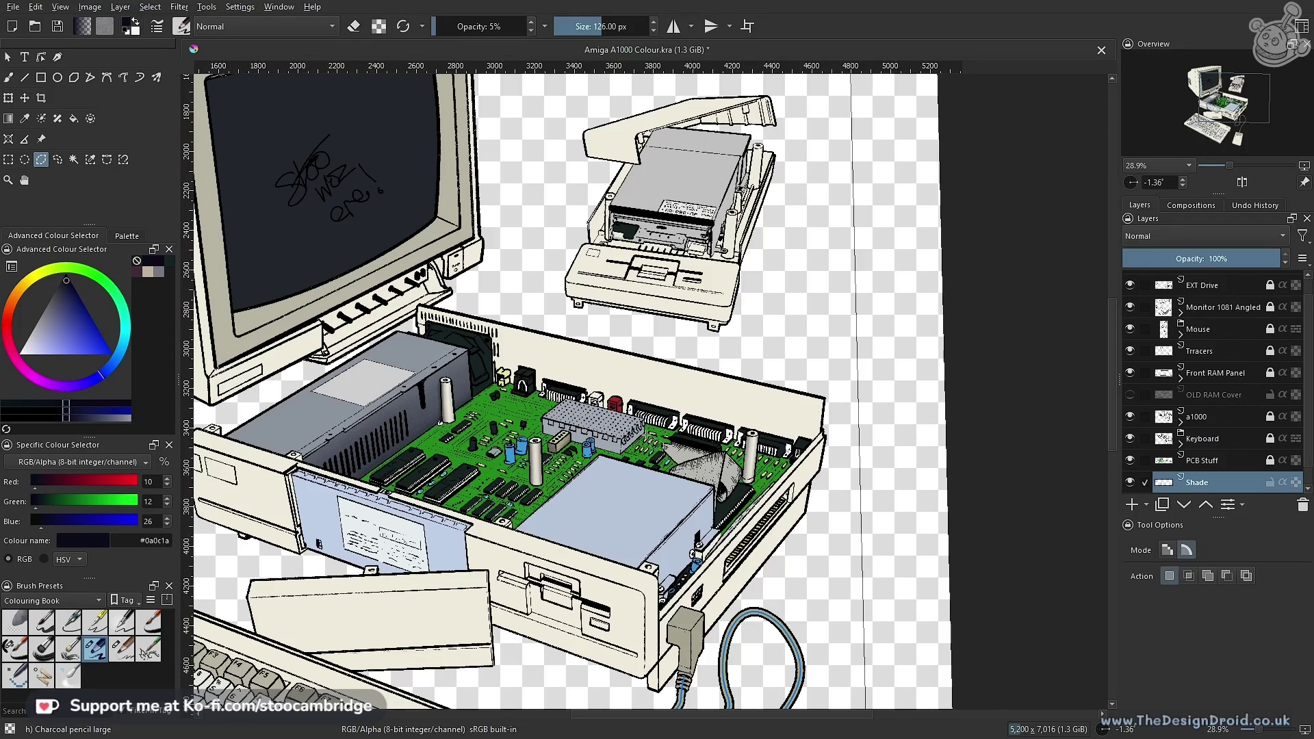
left_click_drag(583, 434, 756, 350)
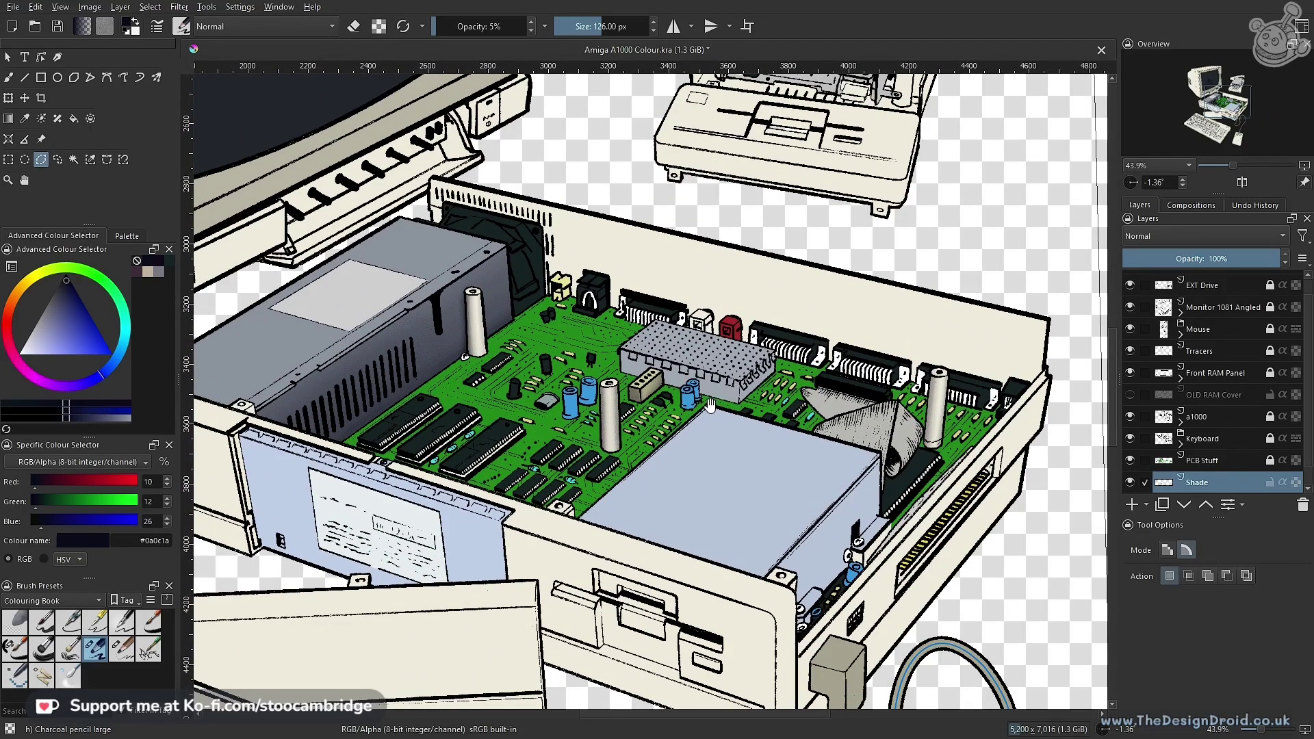
key("b")
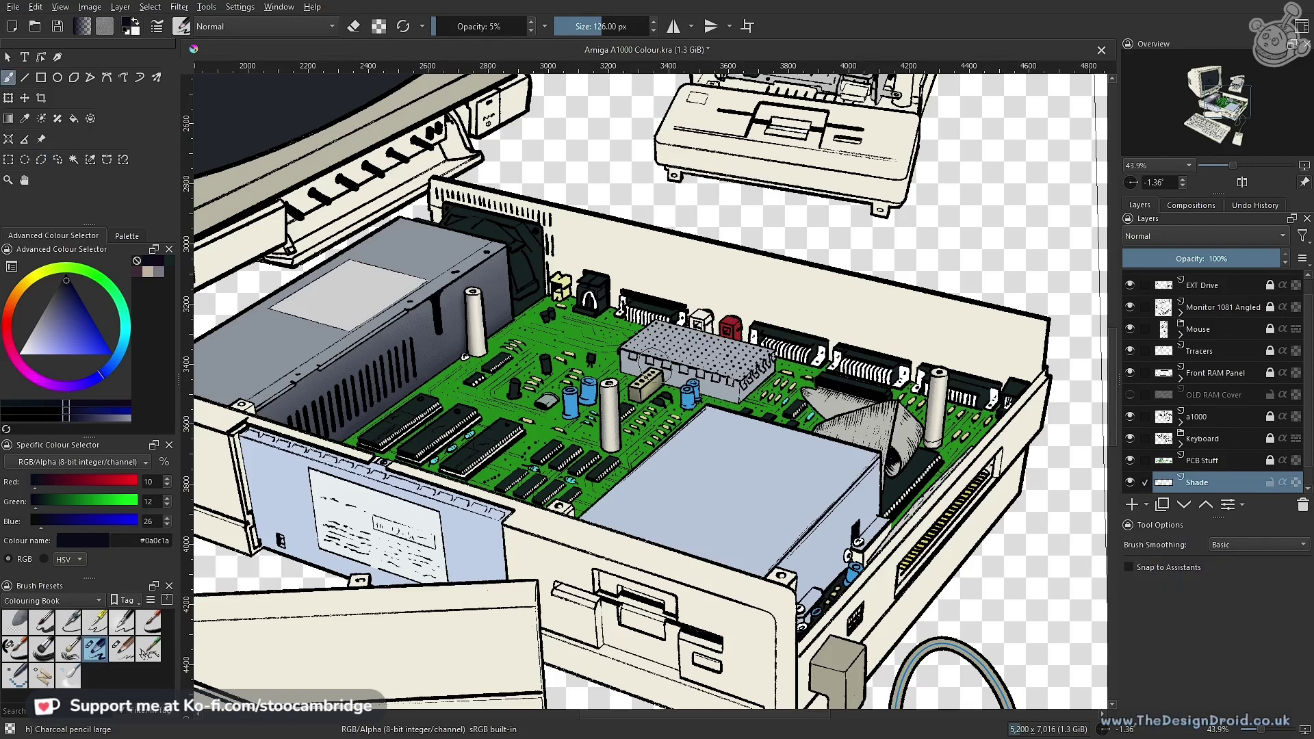
key("bracketright")
key("bracketright")
key("bracketright")
key("bracketright")
key("bracketright")
key("bracketright")
key("bracketright")
key("bracketright")
key("bracketright")
key("bracketright")
key("bracketright")
key("bracketright")
key("bracketright")
key("bracketright")
key("bracketright")
key("bracketright")
key("bracketright")
key("bracketright")
key("bracketright")
key("bracketright")
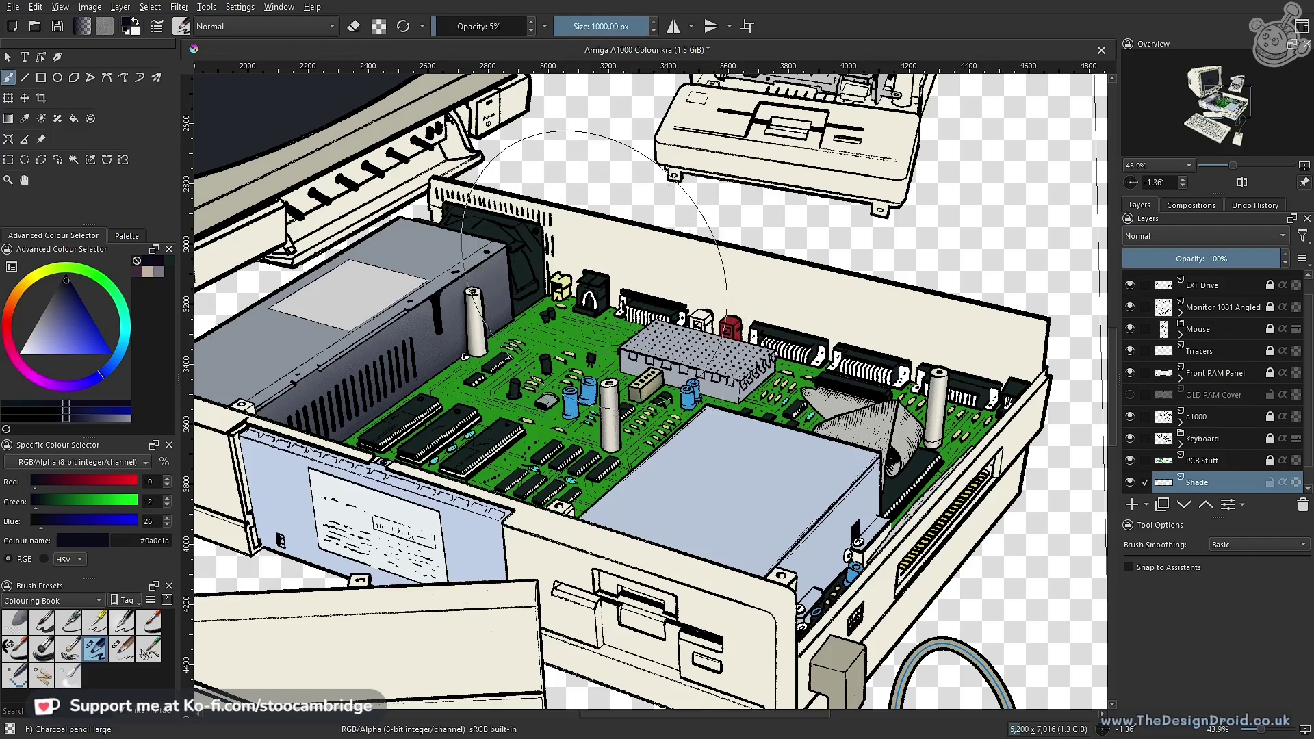
Try broad shading strokes along the rear panel at 5% opacity in #0a0c1a, and undo them
left_click_drag(624, 319, 500, 428)
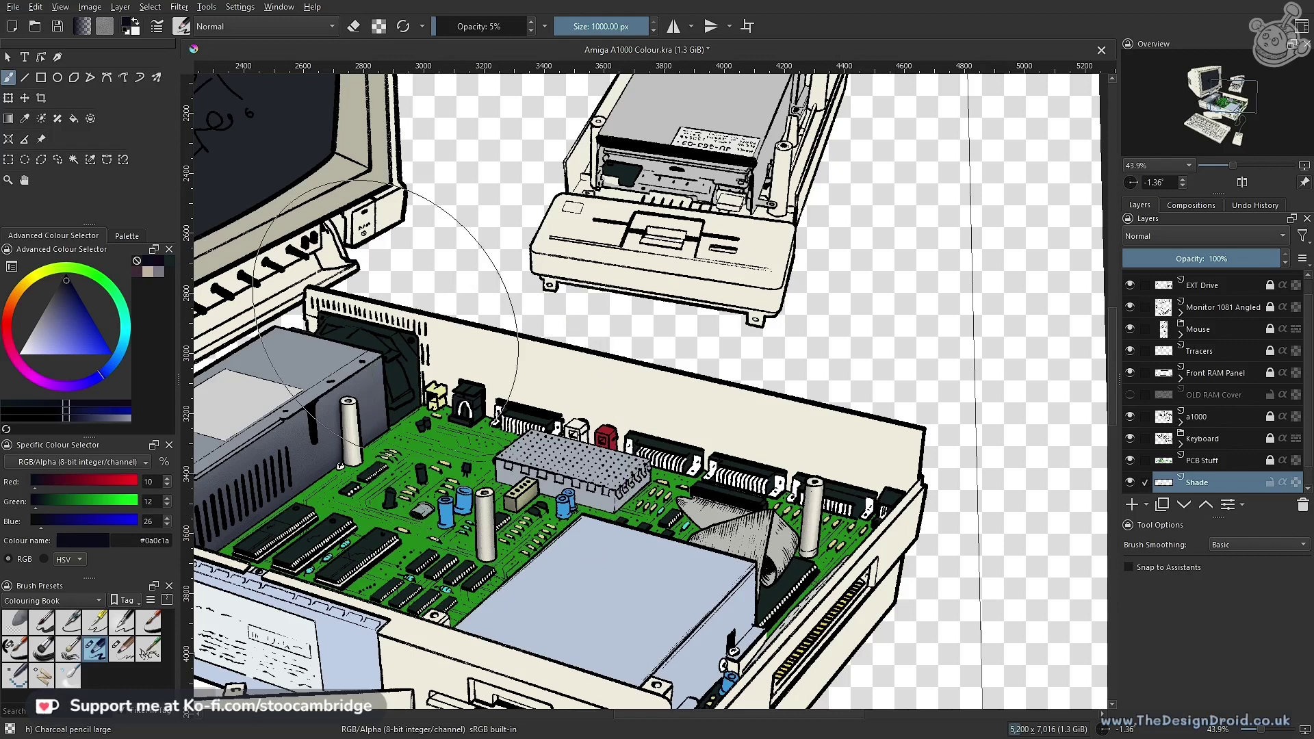
left_click_drag(375, 370, 892, 454)
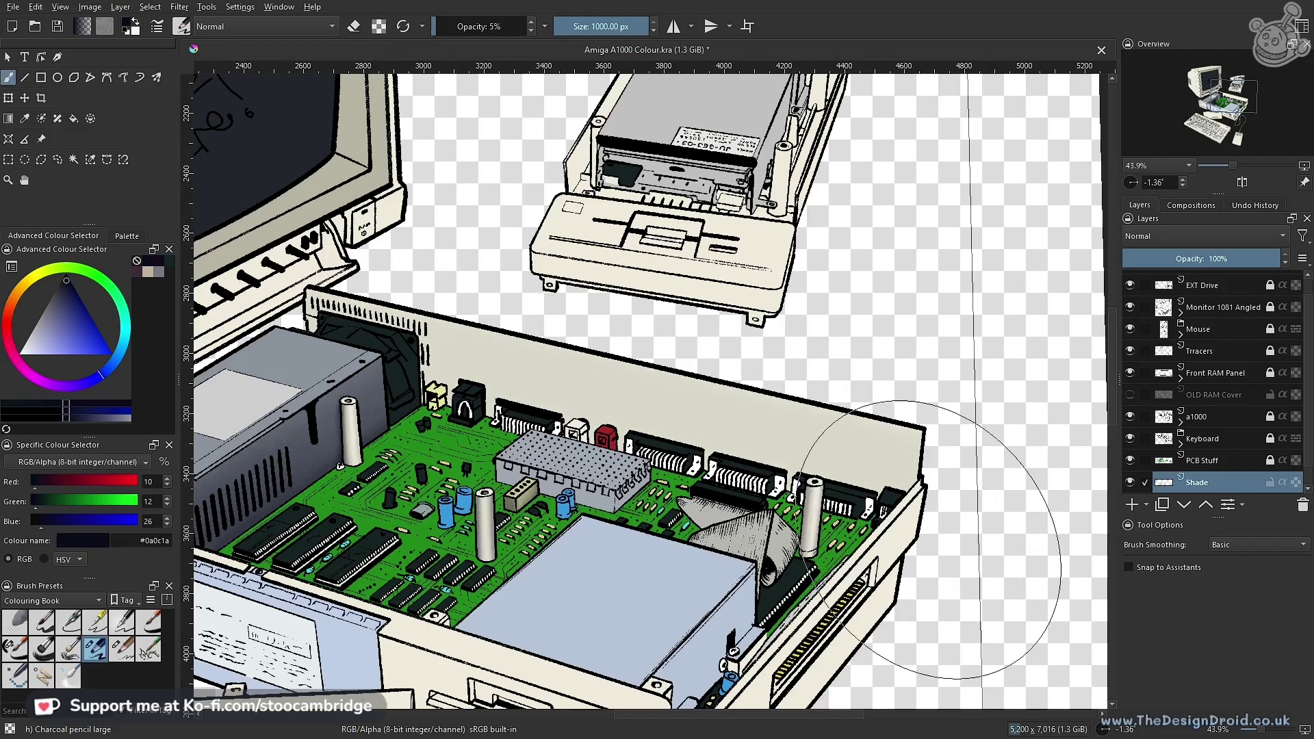
key("ctrl+z")
mouse_move(954, 493)
left_mouse_down()
mouse_move(687, 406)
mouse_move(337, 338)
left_mouse_up()
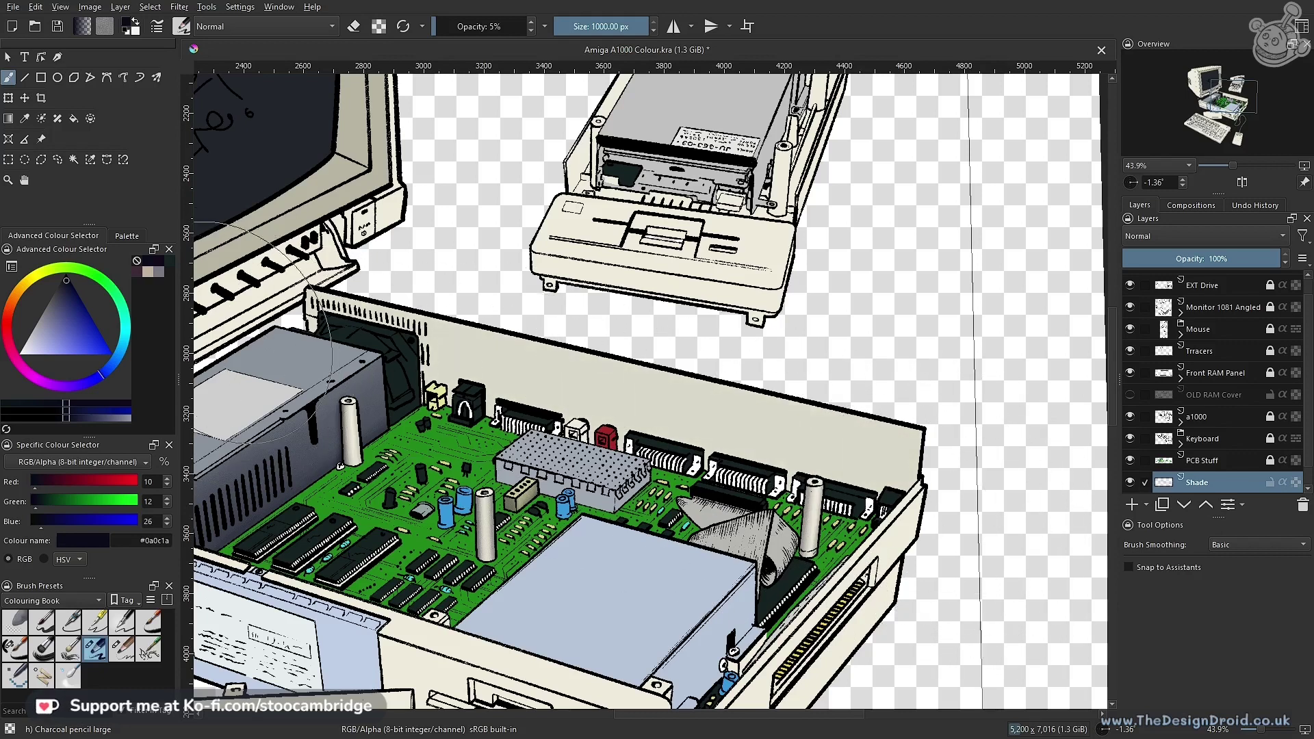
key("ctrl+z")
key("ctrl+z")
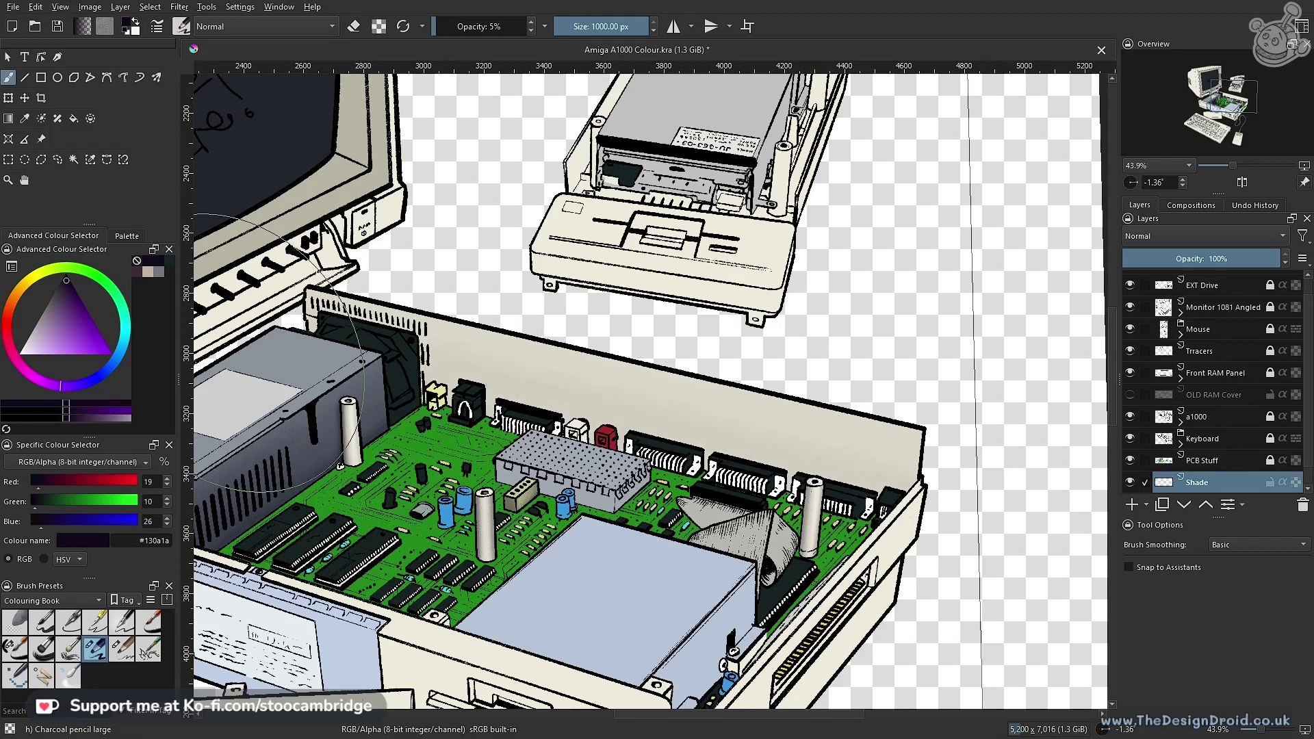
Pick a beige from the colour history, darken it to brown #261e11 and brush shading along the rear panel
left_click_drag(587, 419, 539, 520)
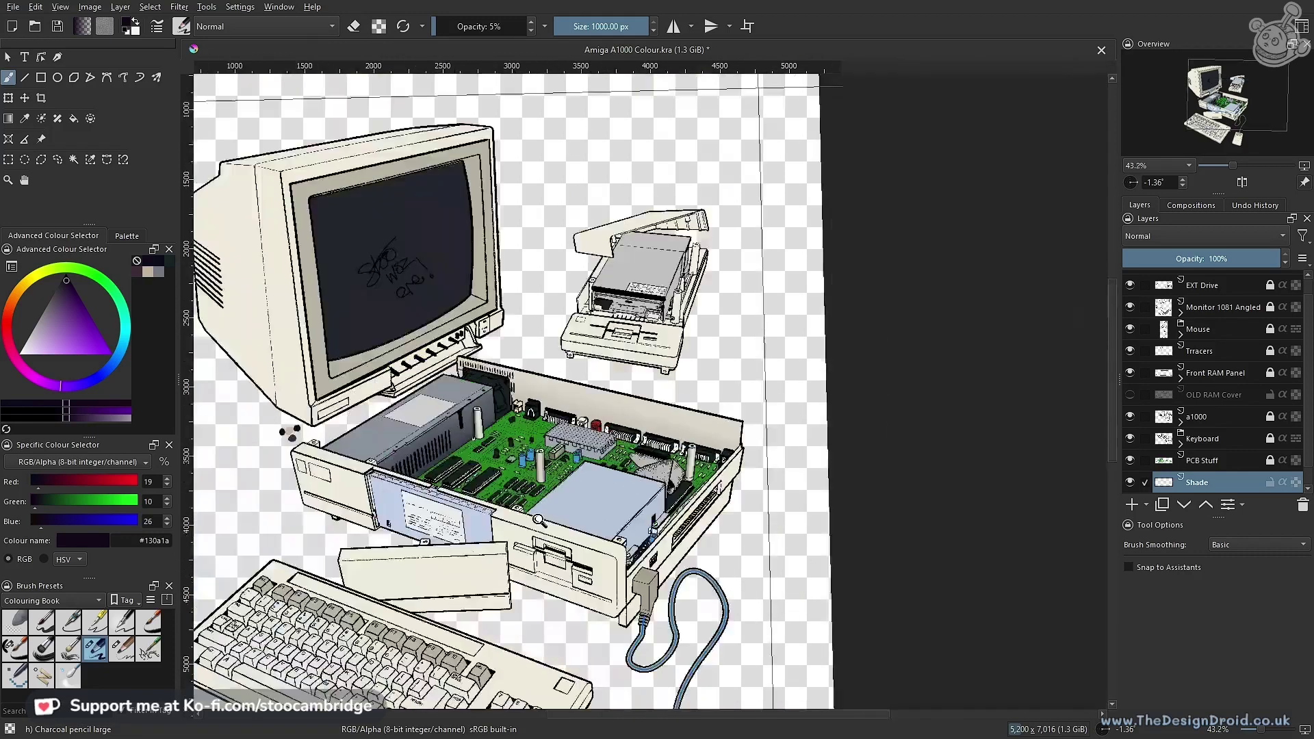
scroll(578, 444, "up", 3)
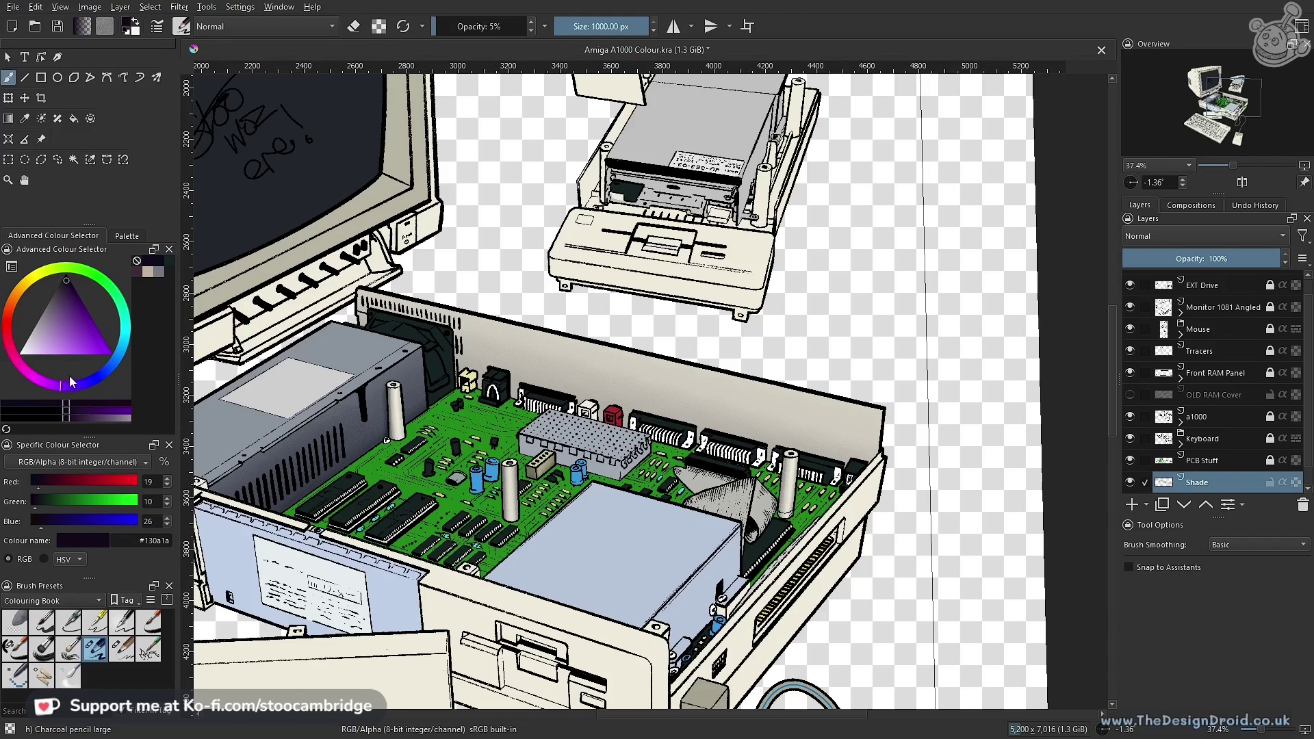
left_click(148, 273)
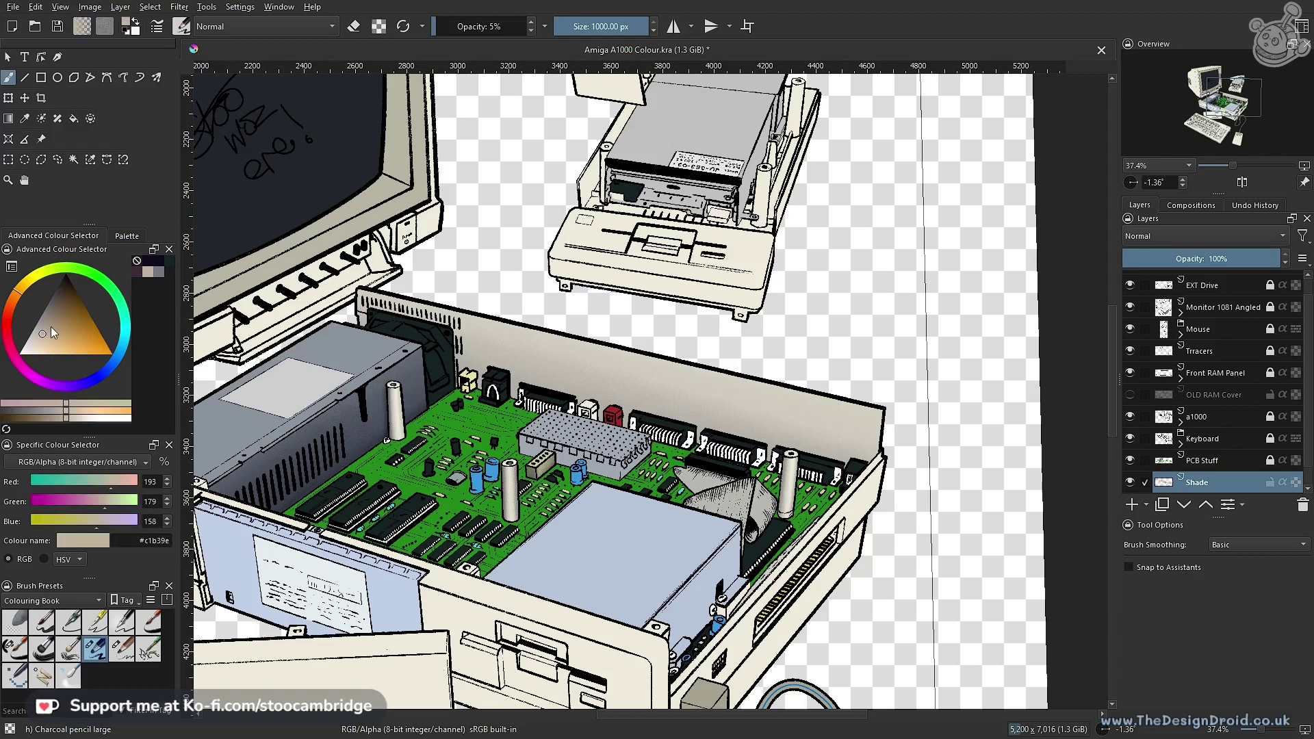
left_click_drag(47, 327, 67, 285)
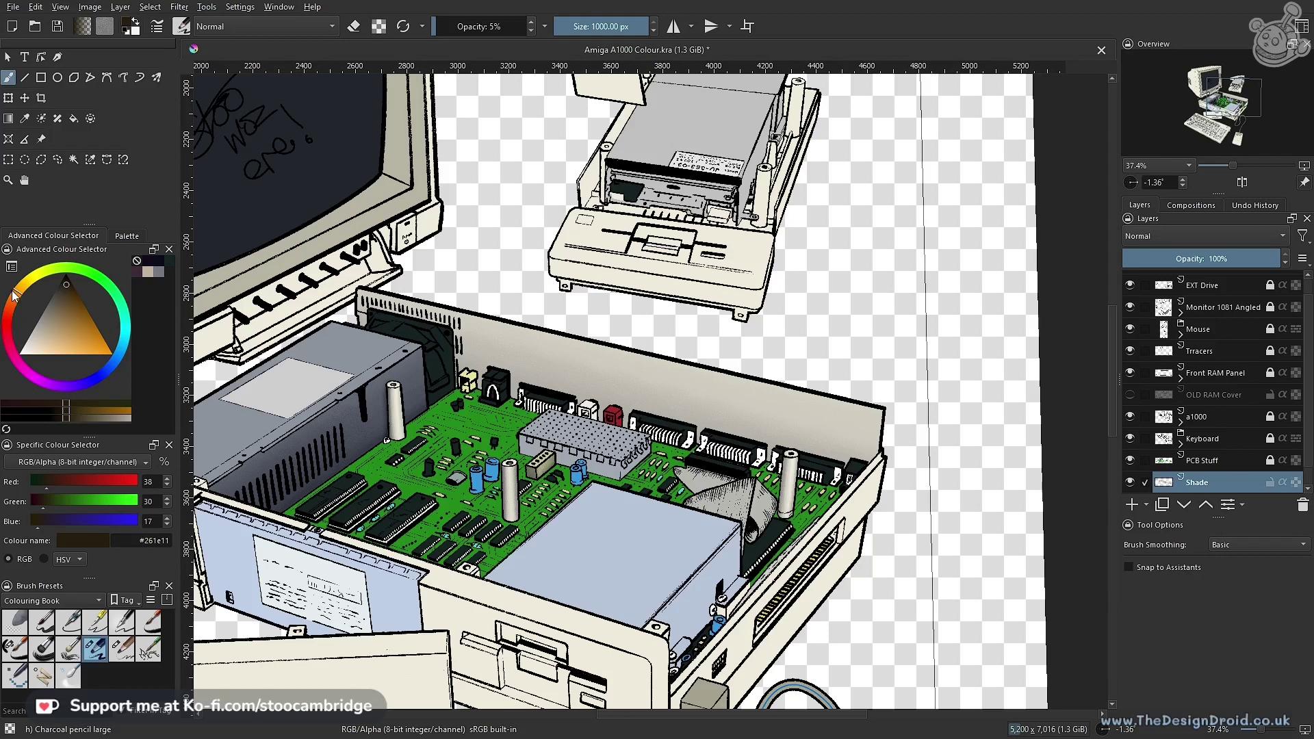
mouse_move(386, 352)
left_mouse_down()
mouse_move(565, 404)
mouse_move(944, 488)
left_mouse_up()
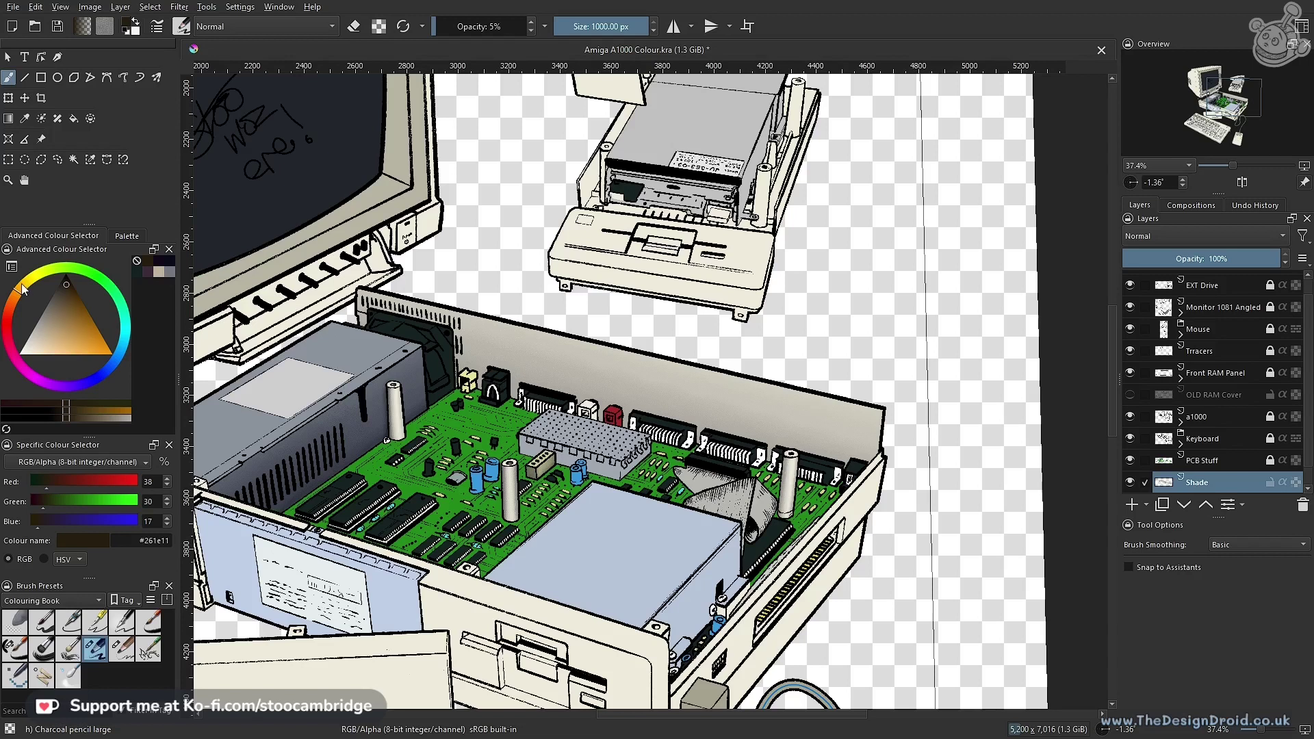
Shift the shading colour towards yellow at #221e0d and brush more shadow over the rear panel
left_click_drag(23, 287, 24, 284)
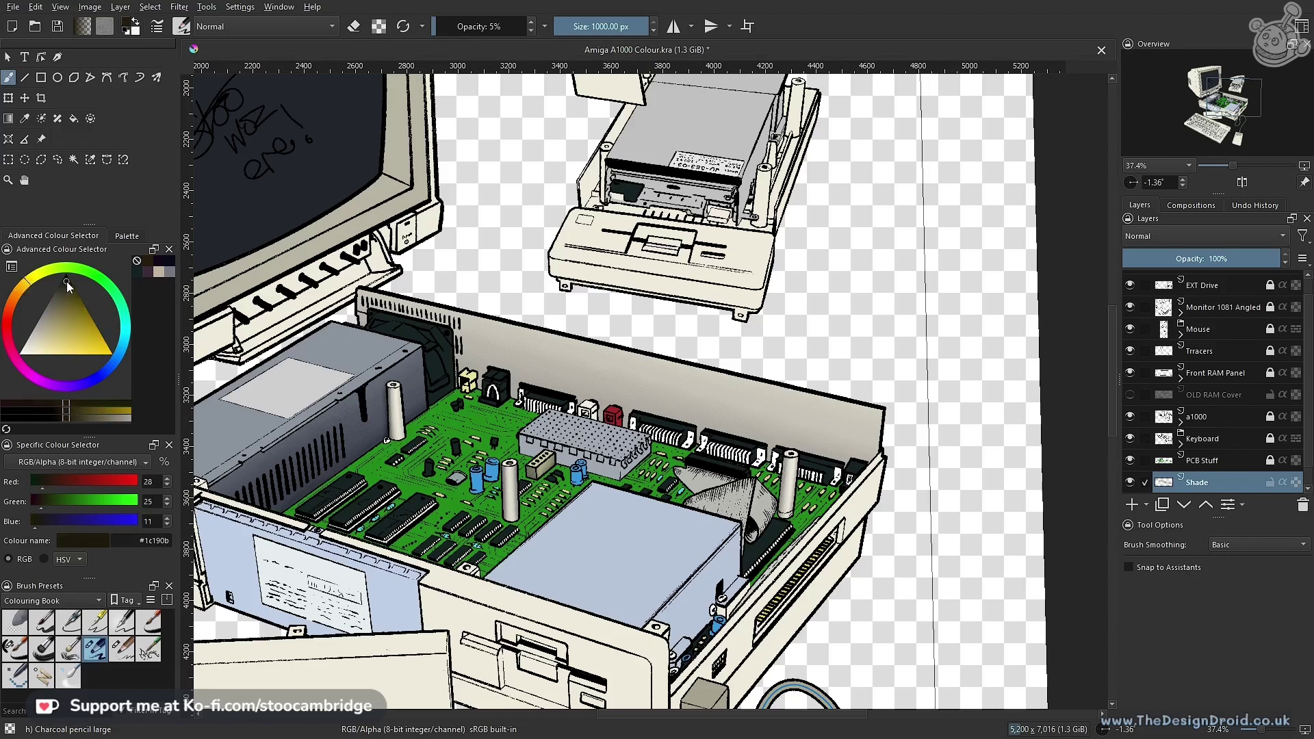
mouse_move(580, 413)
left_mouse_down()
mouse_move(979, 510)
mouse_move(658, 401)
left_mouse_up()
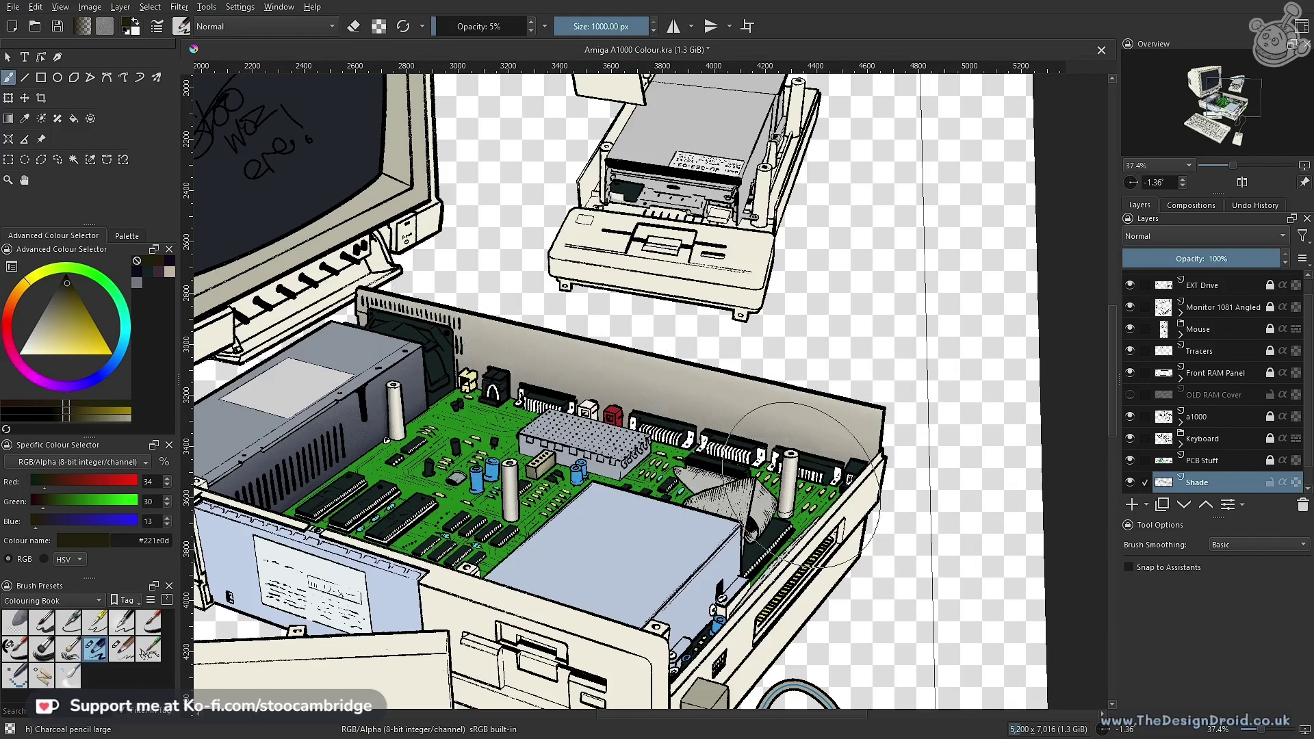
left_click_drag(411, 480, 455, 357)
scroll(456, 356, "up", 4)
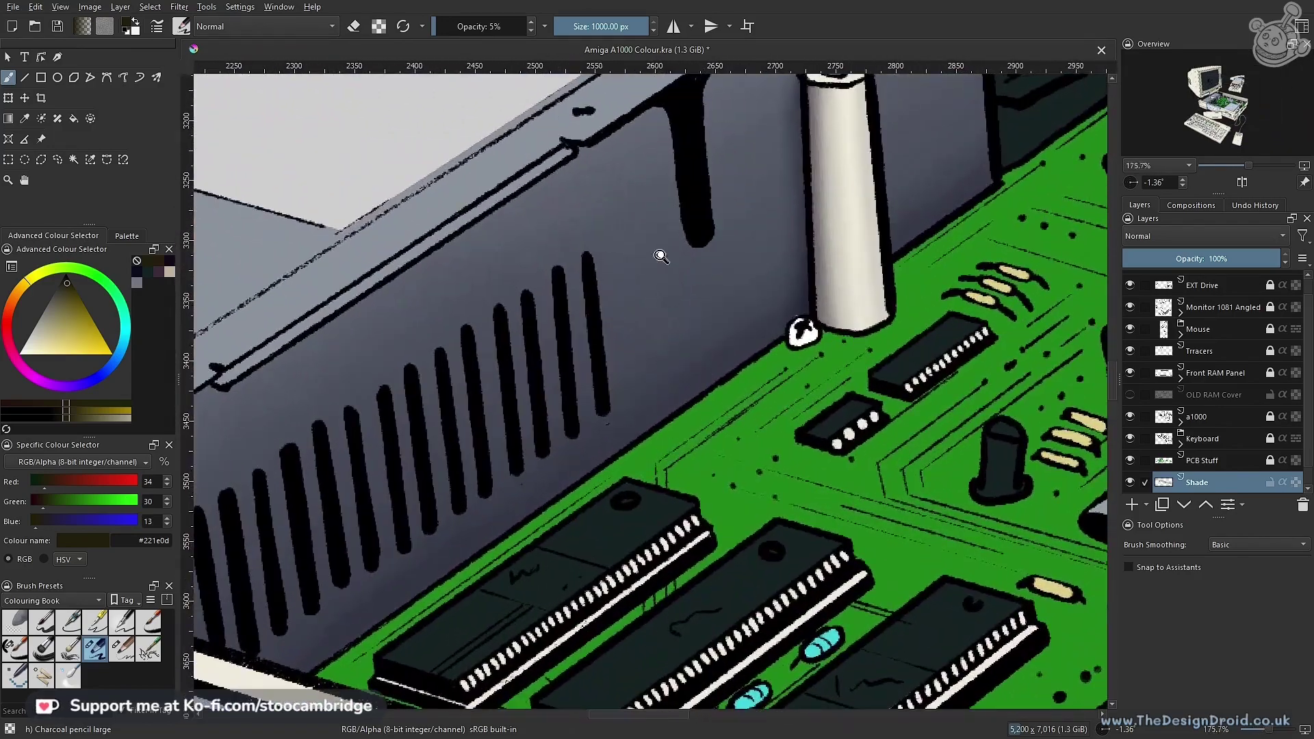
scroll(647, 271, "down", 6)
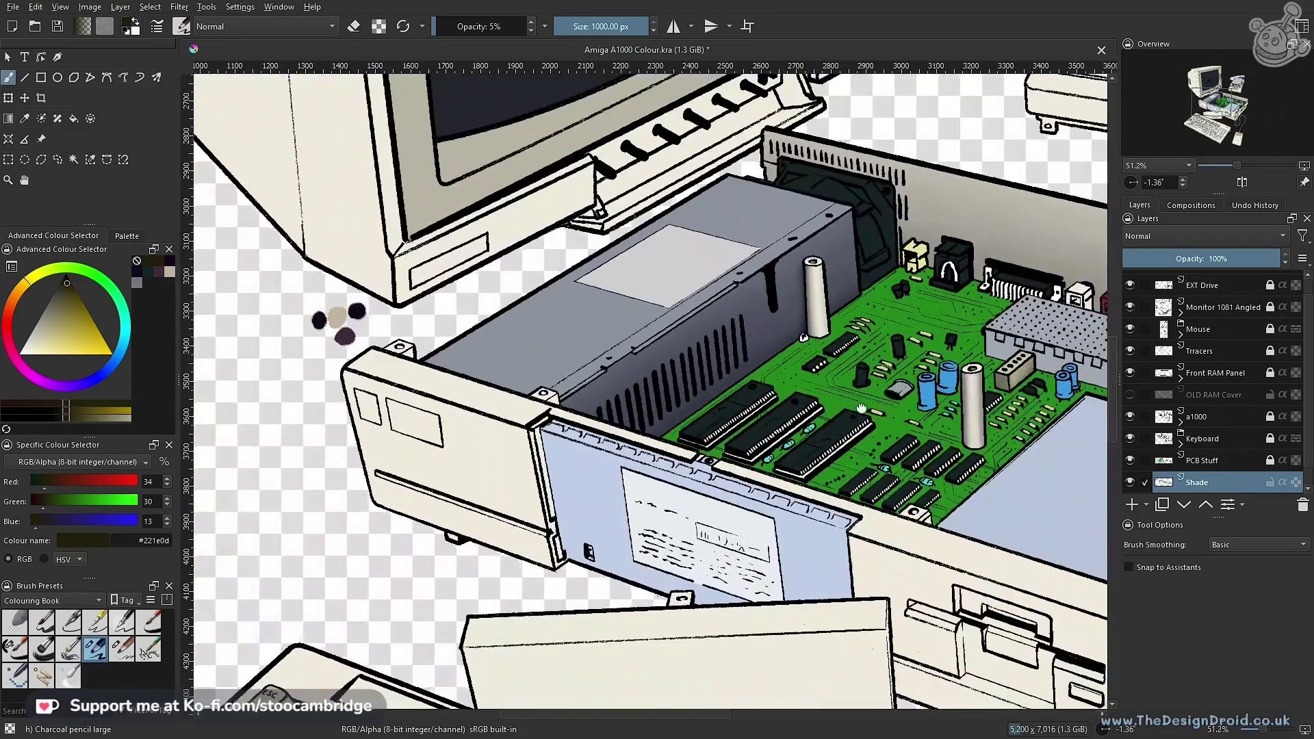
Switch to dark navy #0a0c1a from the colour history, deepen the rear panel's shading and erase part of it at 5% opacity
scroll(720, 476, "up", 2)
scroll(719, 476, "down", 3)
scroll(762, 463, "up", 2)
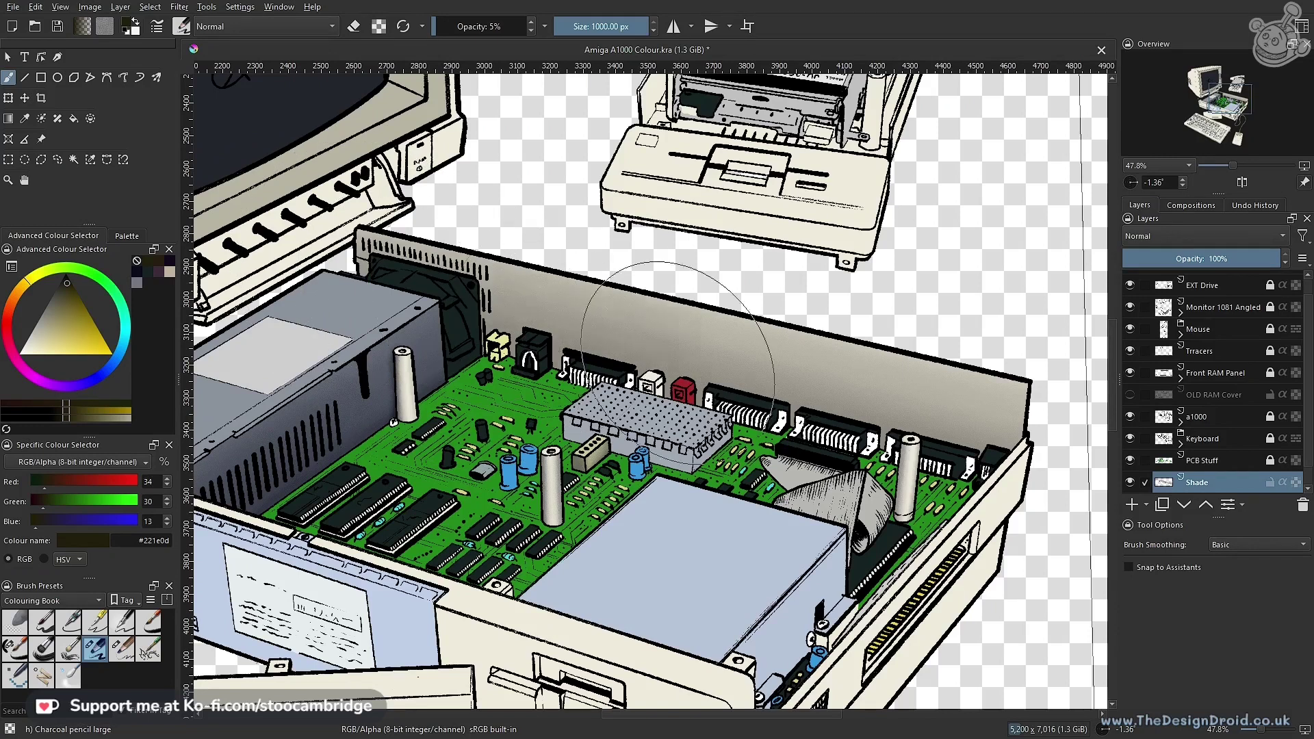
left_click(169, 270)
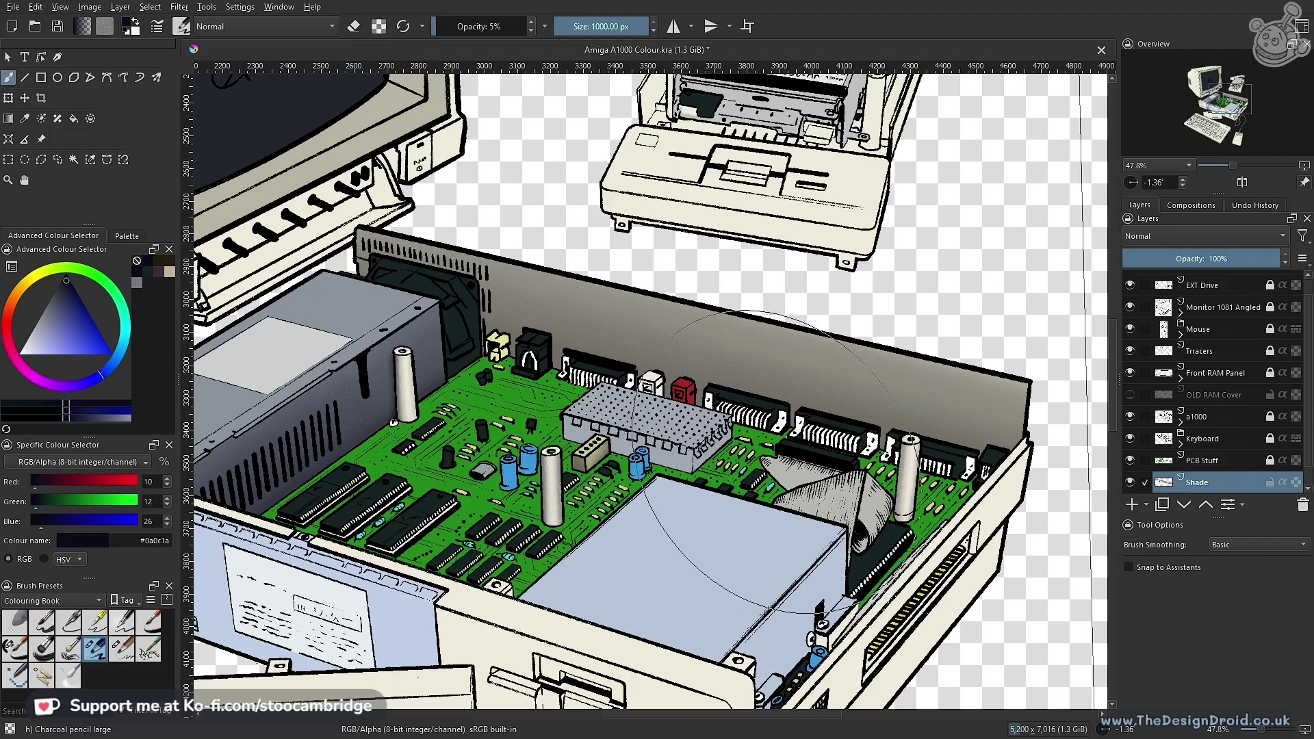
key("e")
mouse_move(816, 402)
left_mouse_down()
mouse_move(819, 435)
mouse_move(681, 481)
left_mouse_up()
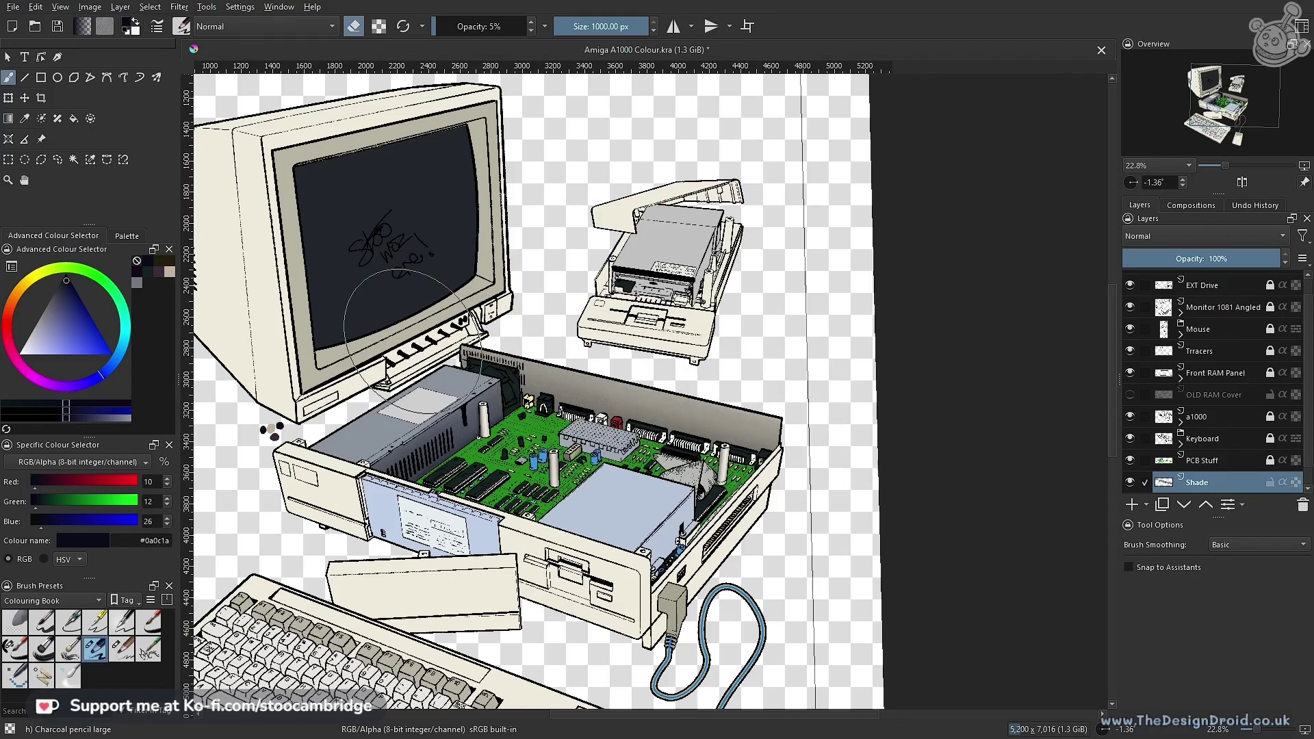
Lower the brush opacity to 3% and softly erase over the rear panel's shading to even out the gradient
left_click(503, 29)
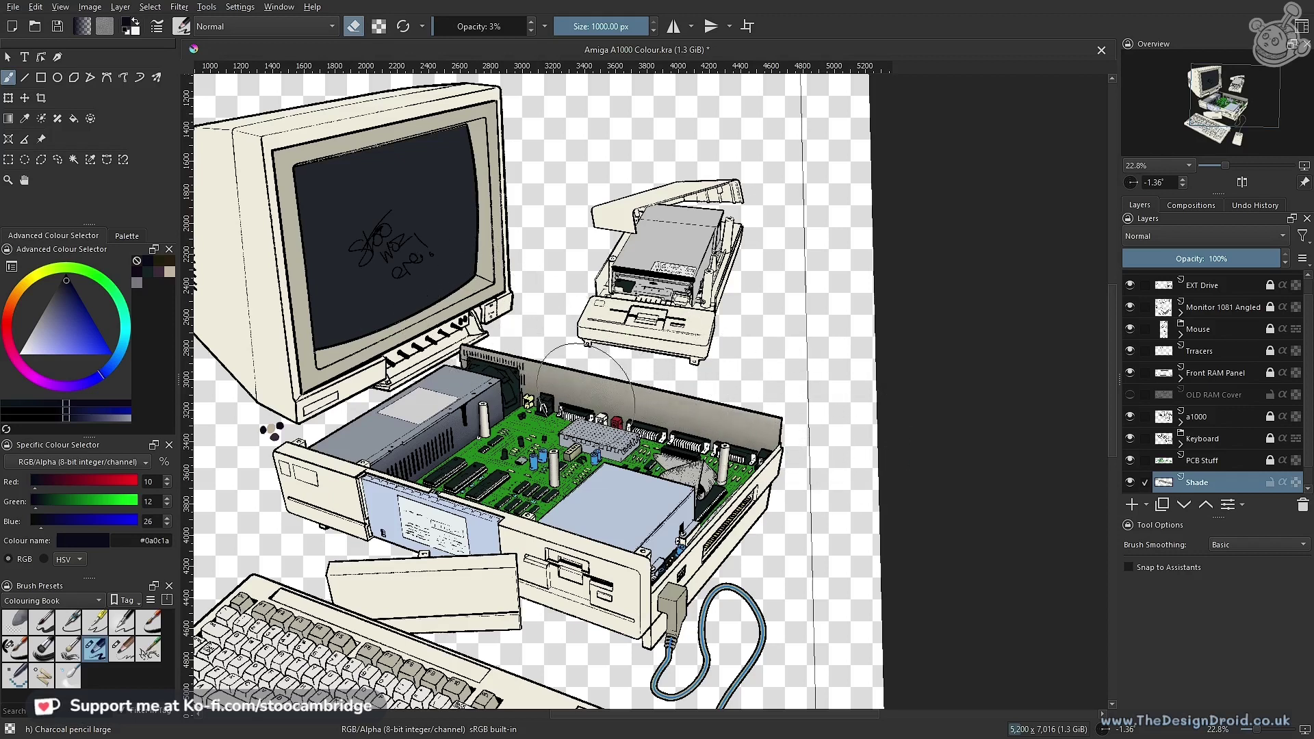
mouse_move(601, 455)
left_mouse_down()
mouse_move(570, 586)
mouse_move(665, 351)
left_mouse_up()
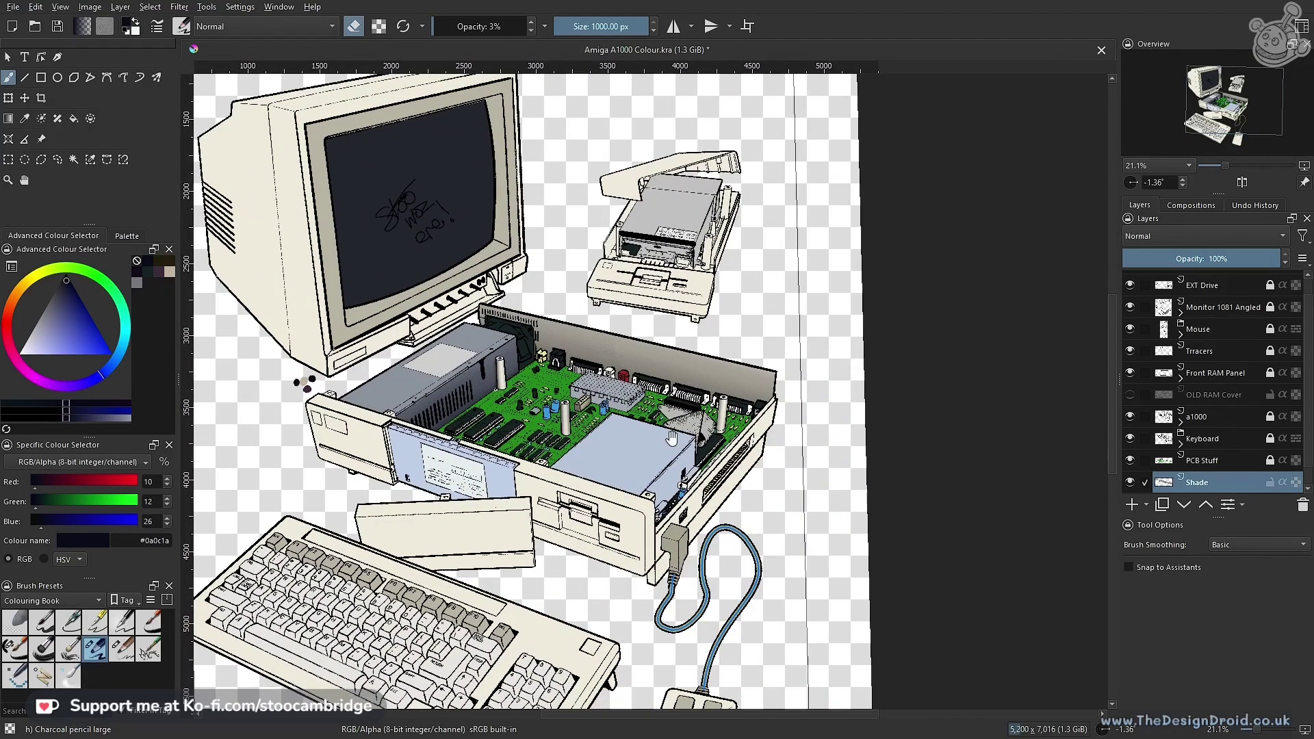
scroll(671, 437, "up", 3)
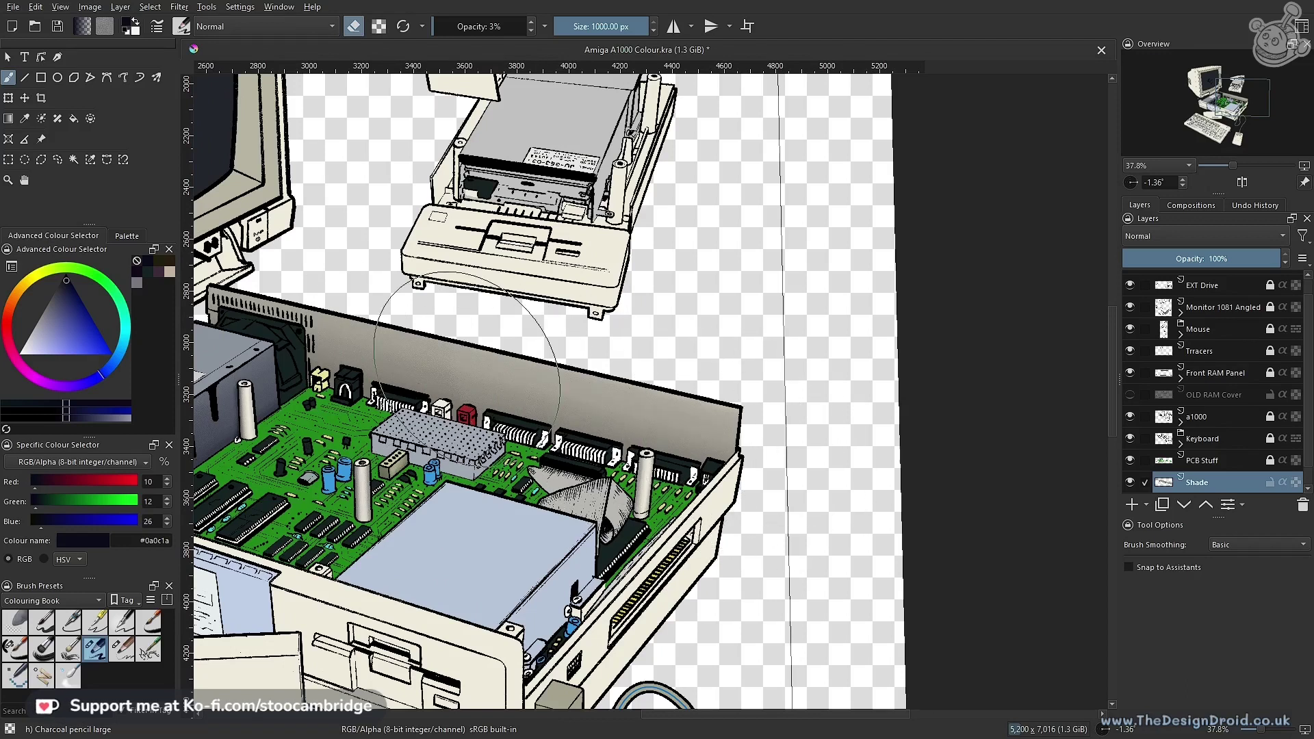
left_click_drag(477, 409, 669, 411)
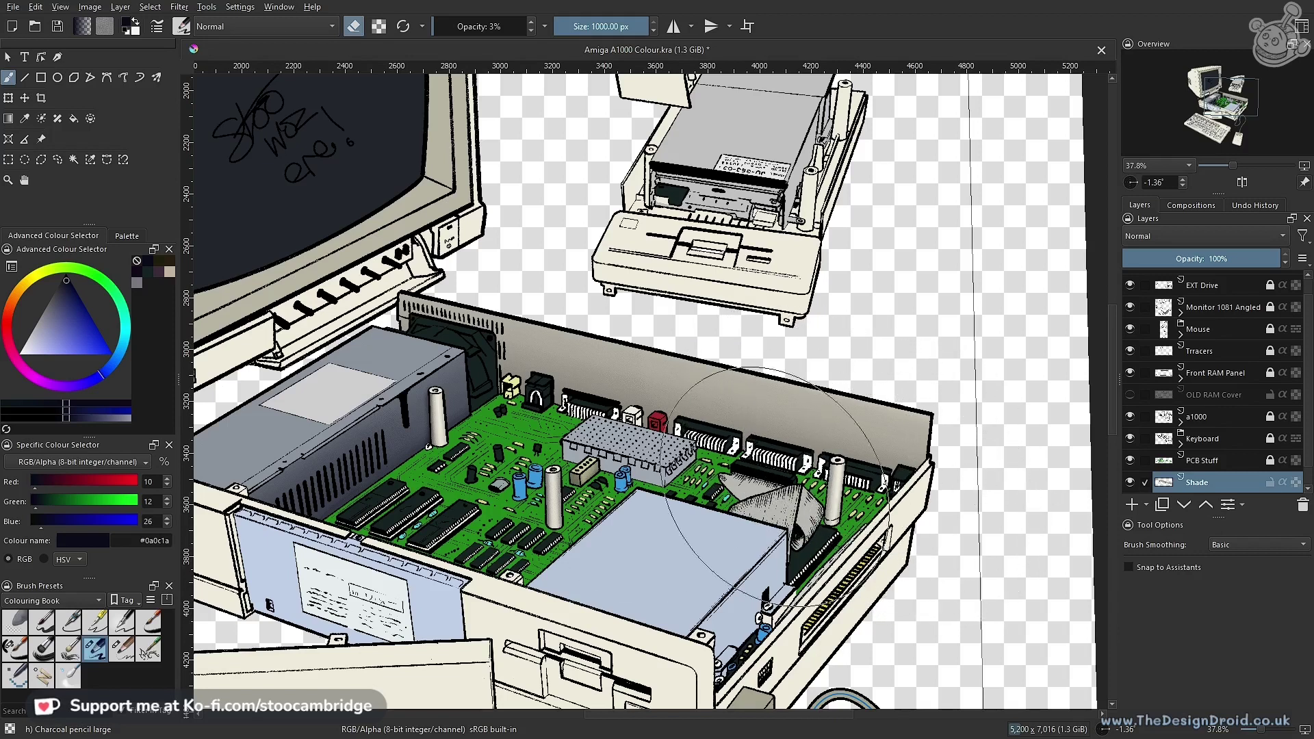
Sample the case's cream colour #eeebdb, brush it faintly along the rear panel and switch to erasing
left_click(214, 533, "ctrl")
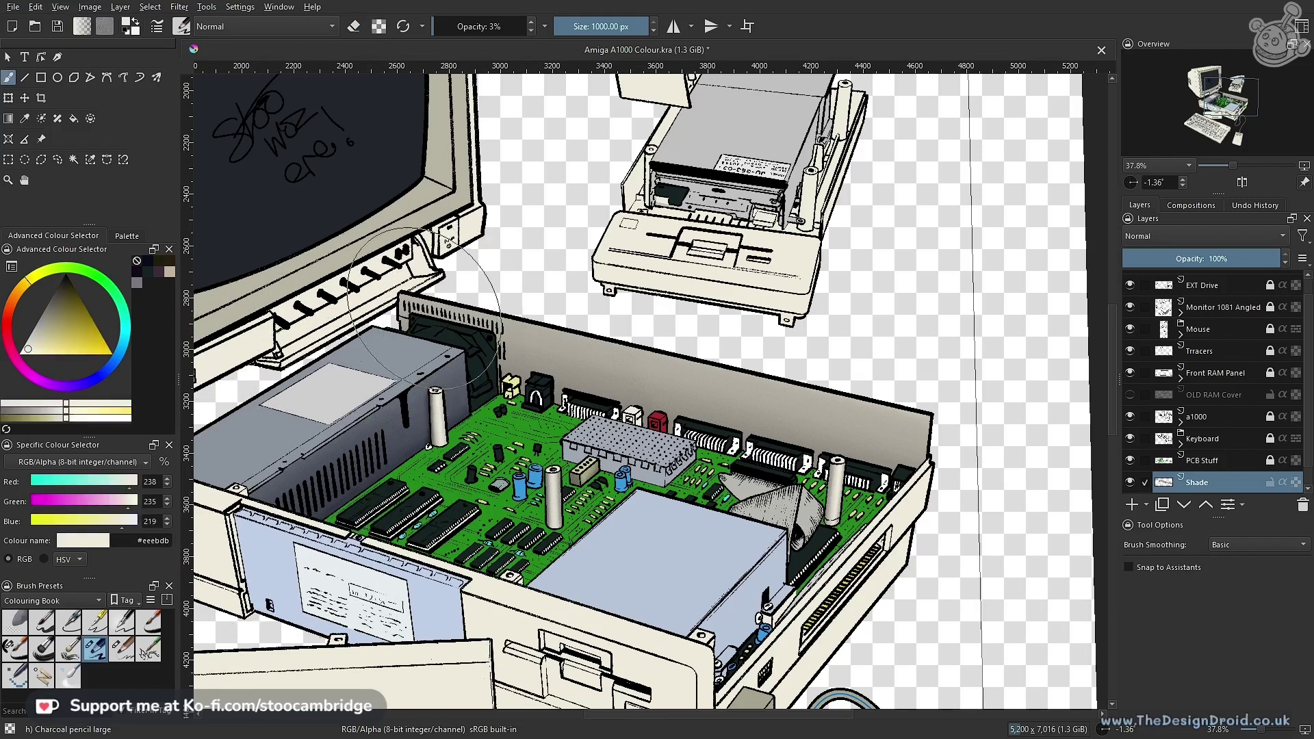
left_click_drag(702, 381, 959, 445)
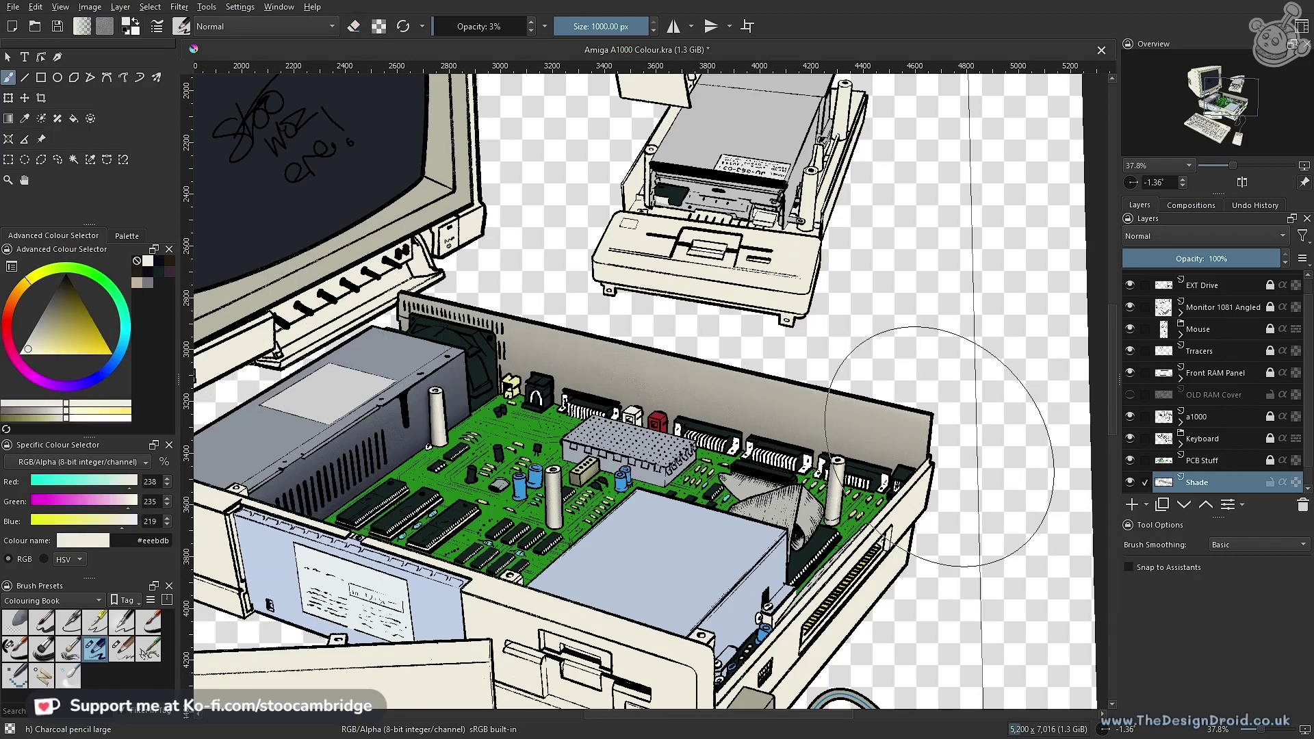
key("e")
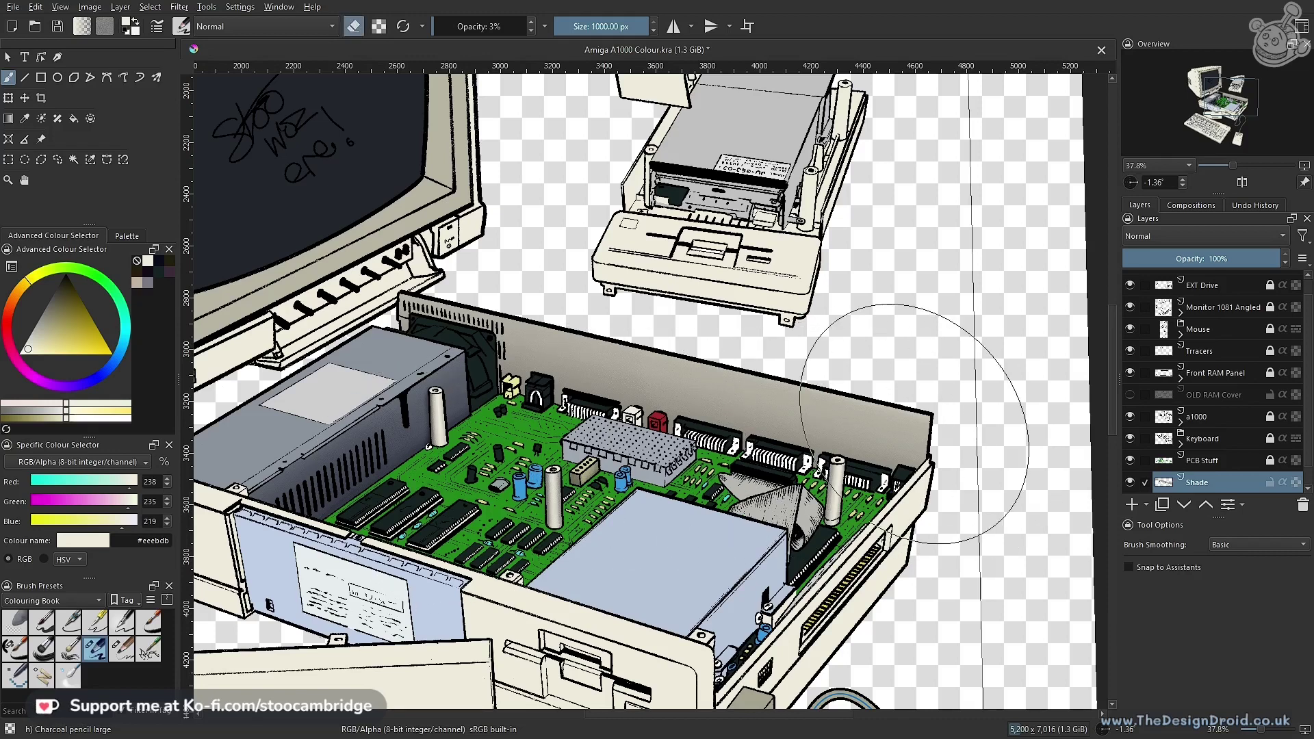
scroll(598, 449, "down", 6)
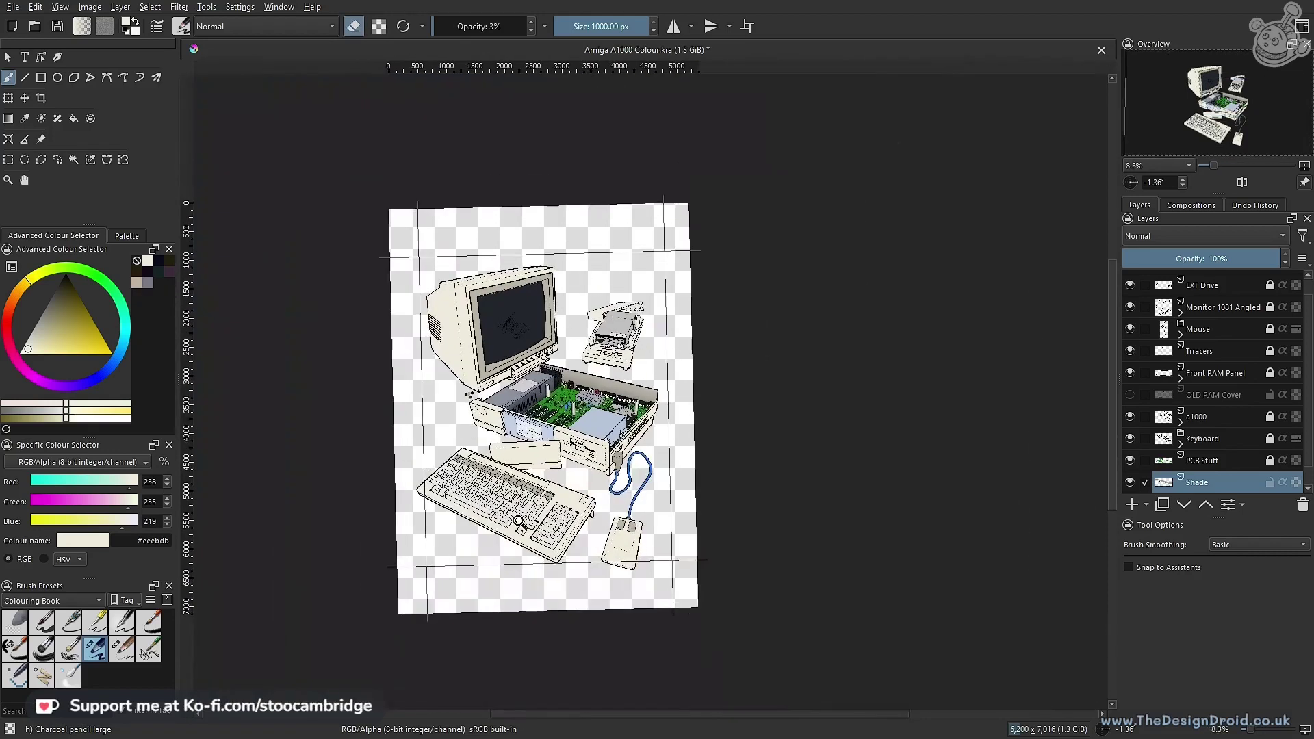
scroll(597, 448, "up", 5)
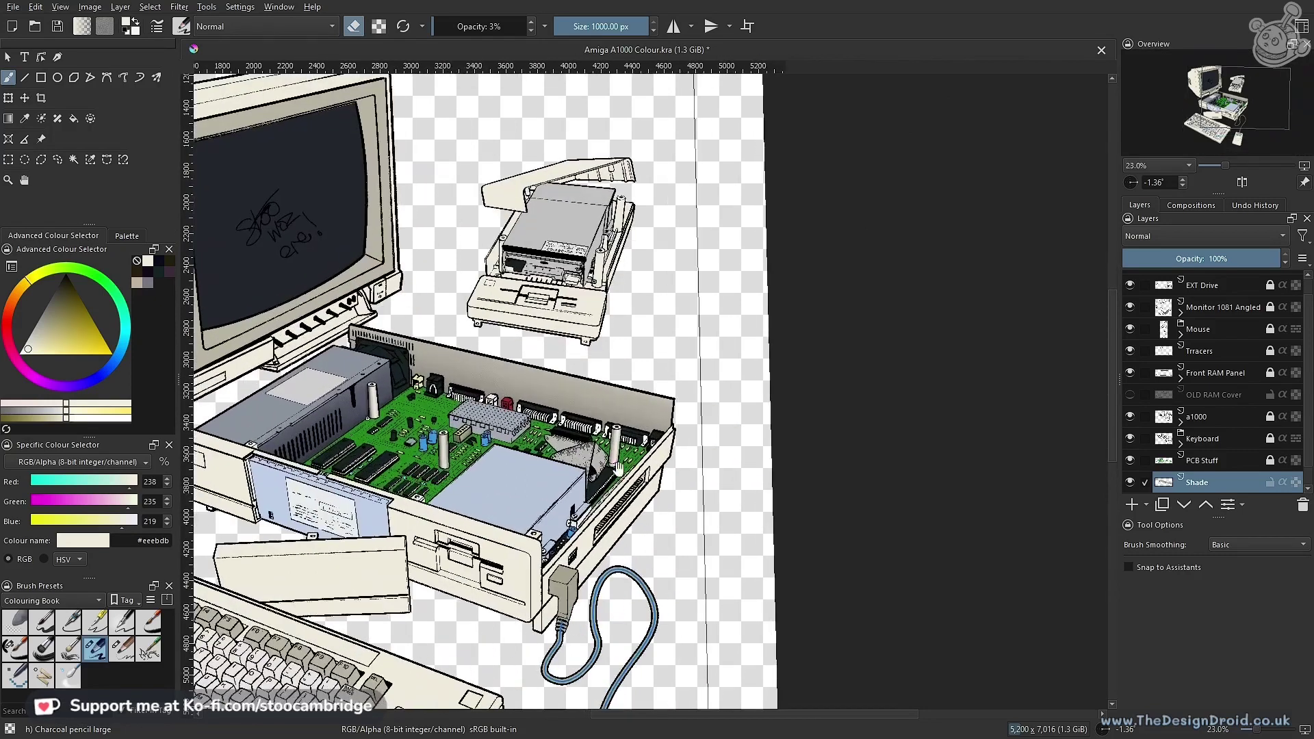
left_click_drag(630, 449, 759, 435)
Darken the brush colour to olive brown #4f492d and blend faint 3% strokes into the rear panel's far end
key("e")
left_click_drag(57, 310, 63, 299)
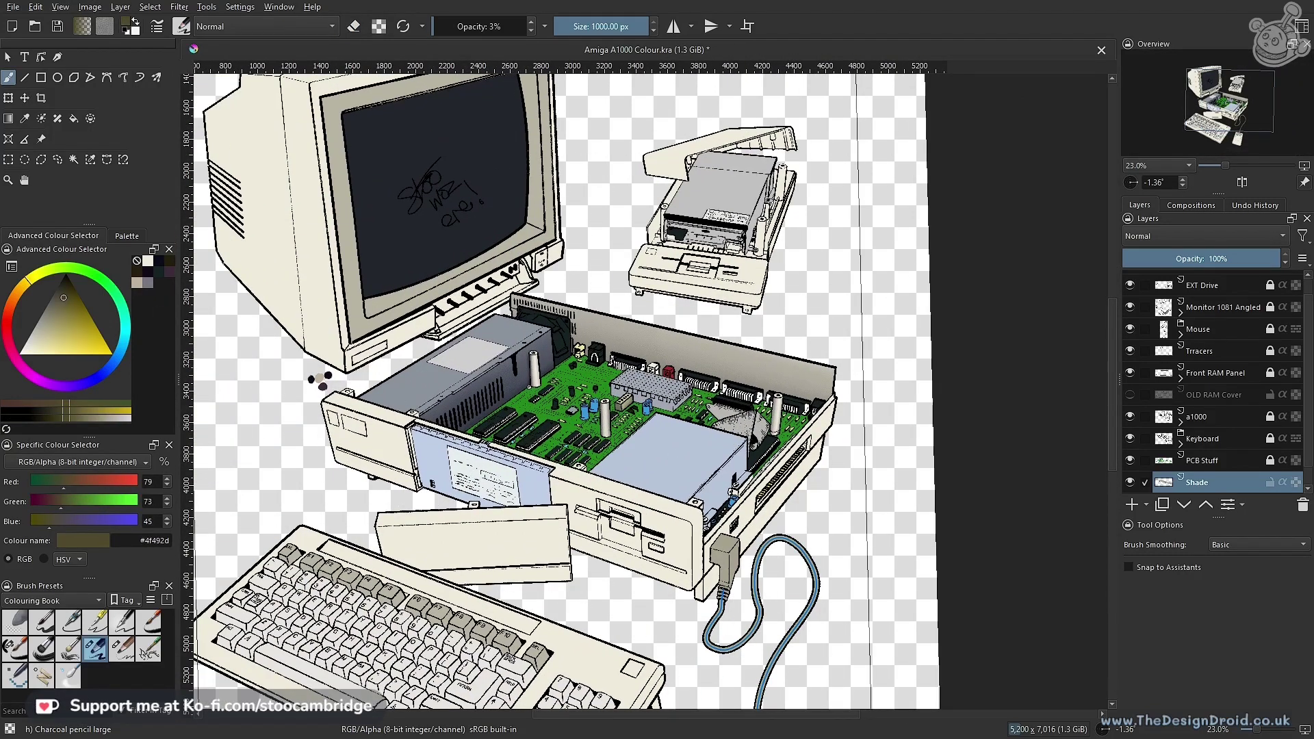
left_click_drag(808, 391, 887, 427)
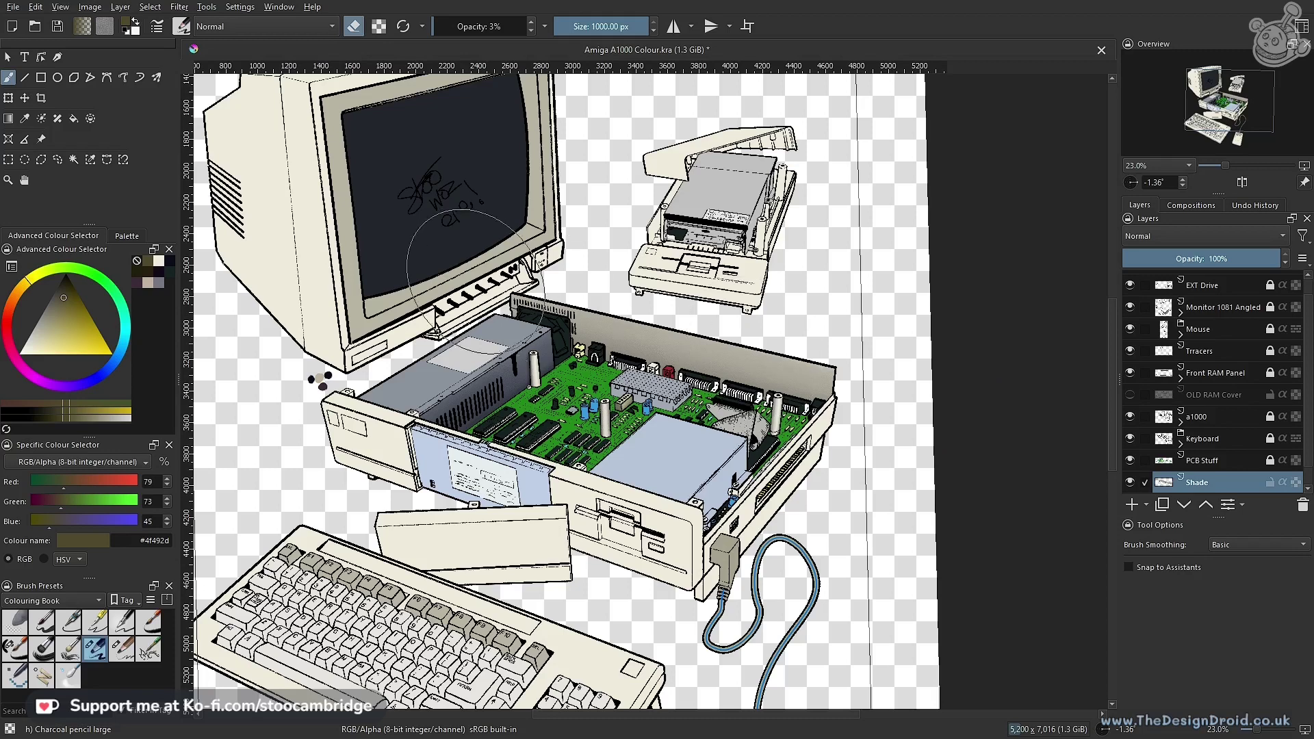
scroll(721, 520, "down", 2)
scroll(717, 466, "up", 4)
left_click_drag(743, 376, 787, 449)
scroll(787, 448, "down", 3)
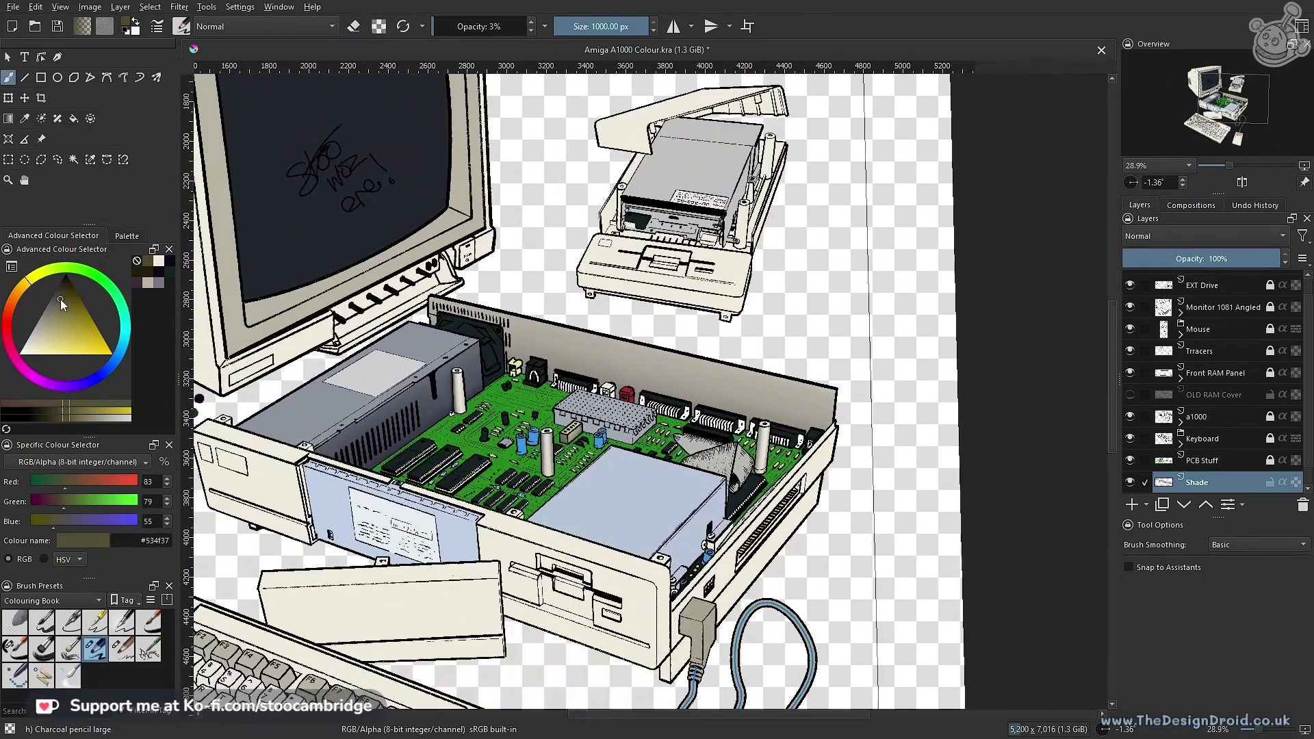
Set the colour to #4a4734, brush shading across the rear panel and erase the excess at 8% opacity
left_click(60, 297)
mouse_move(871, 397)
left_mouse_down()
mouse_move(782, 351)
mouse_move(354, 233)
left_mouse_up()
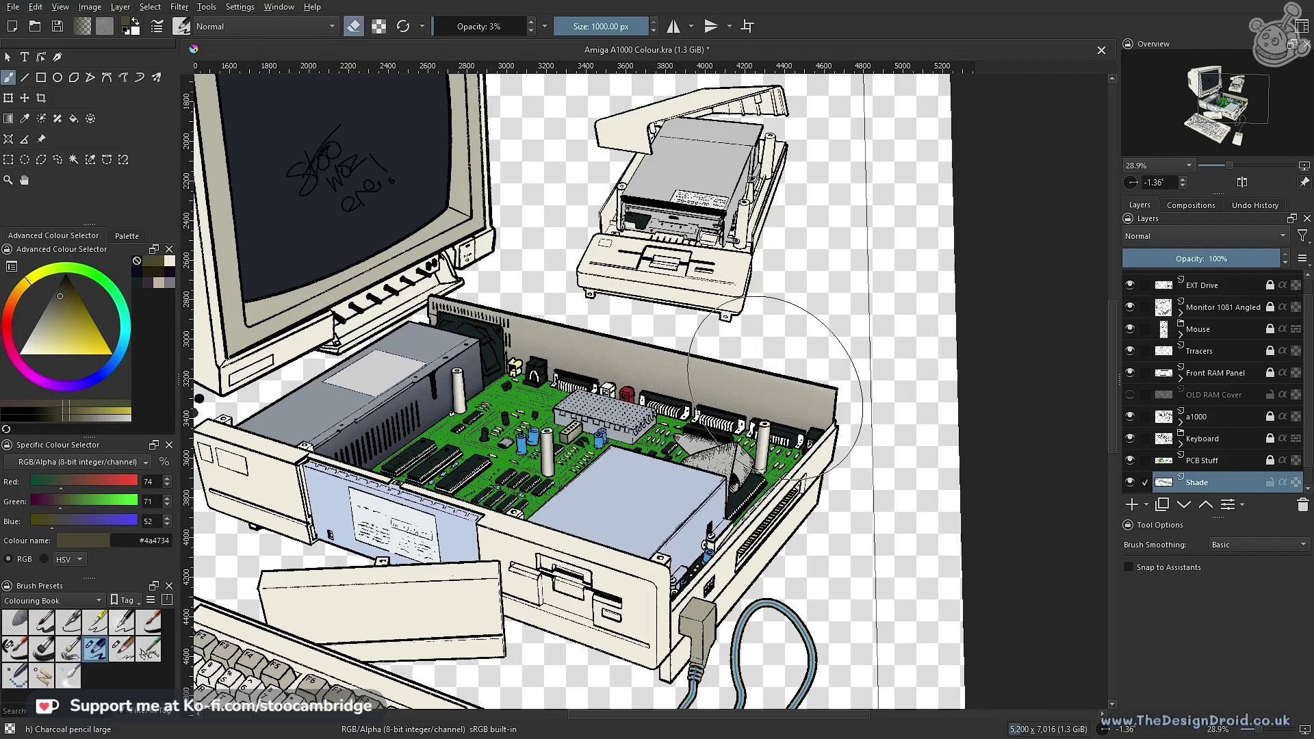
key("e")
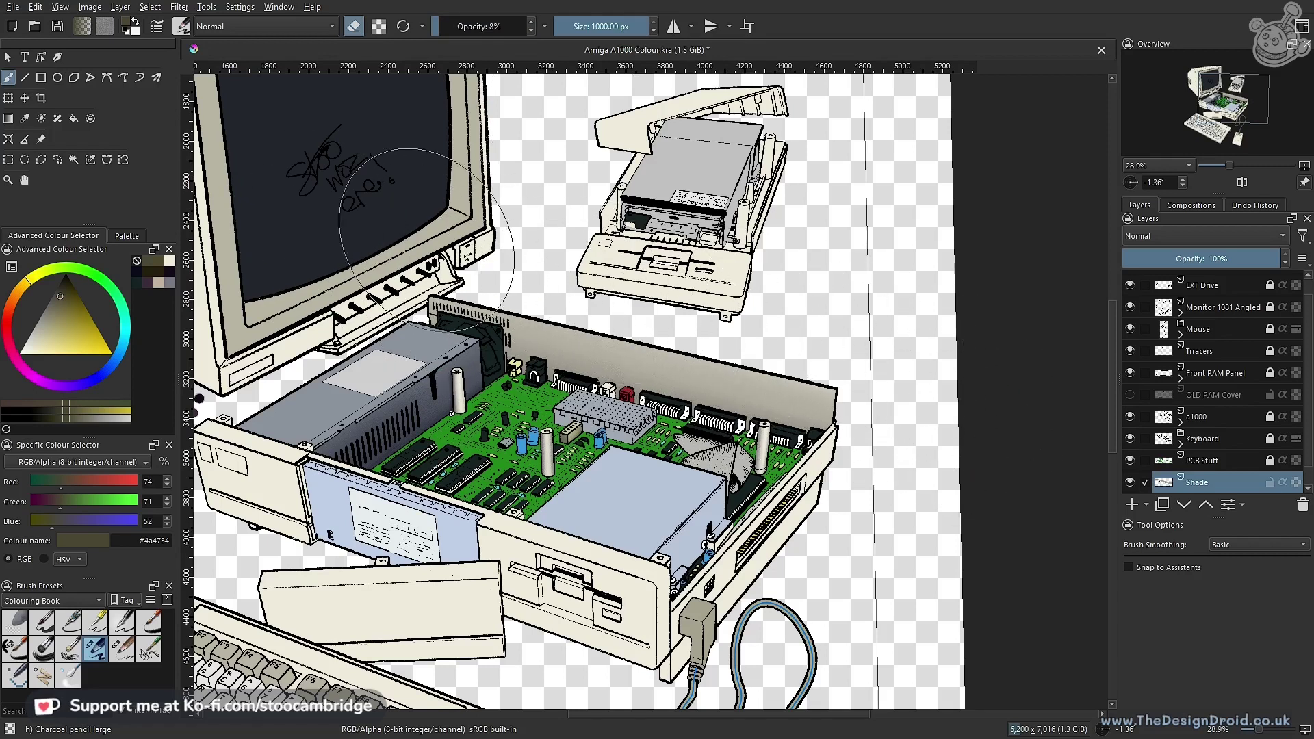
left_click_drag(595, 390, 713, 312)
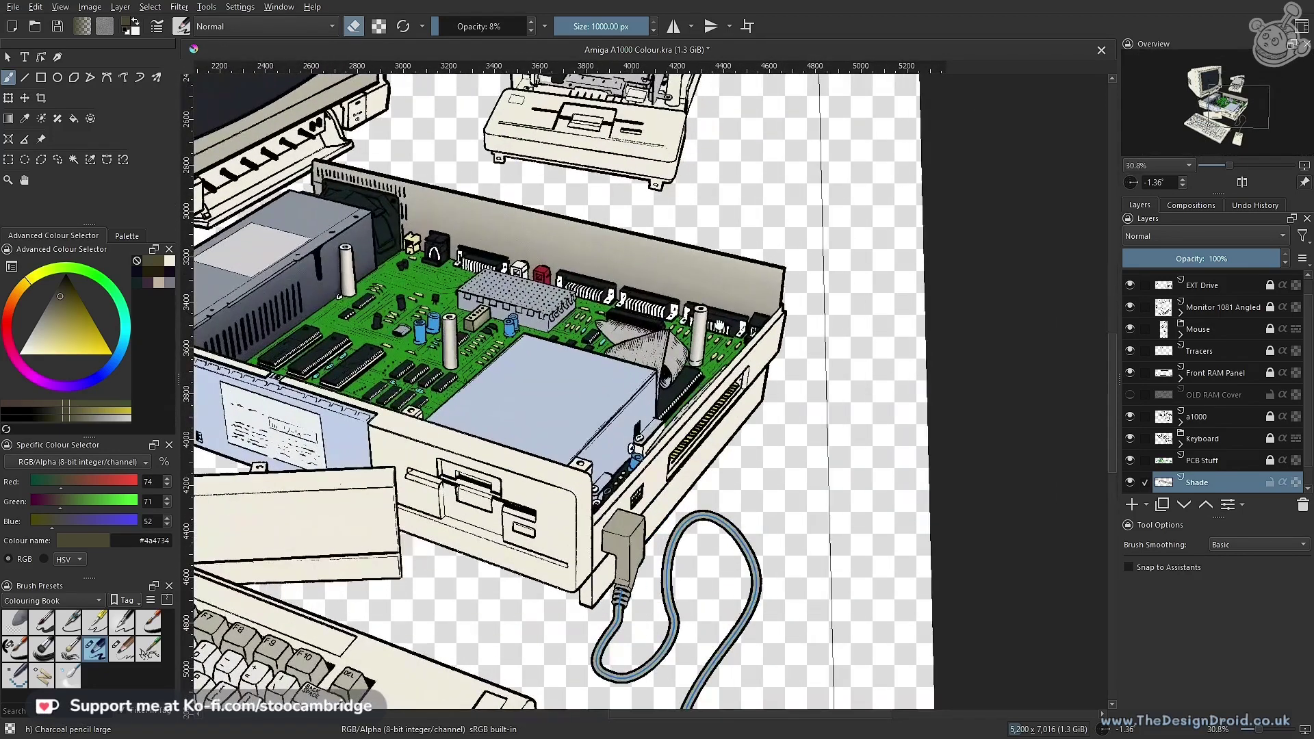
left_click_drag(582, 298, 667, 440)
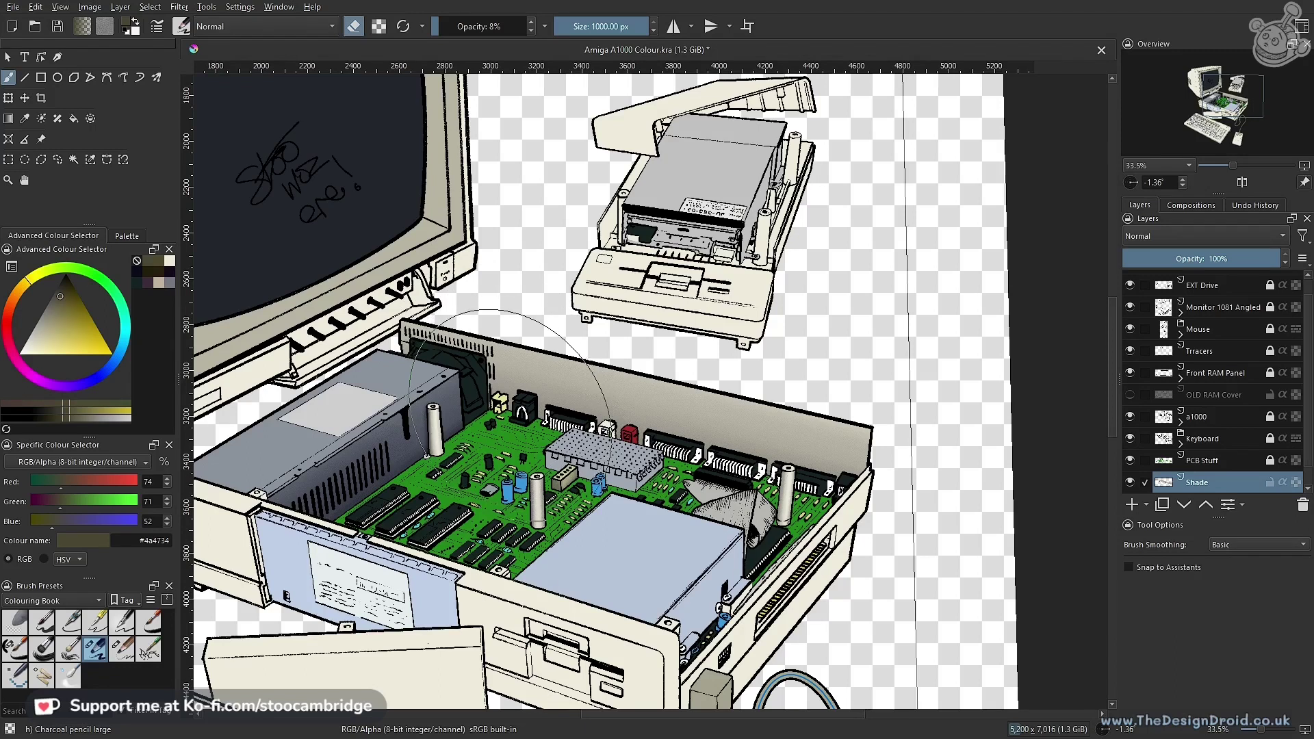
scroll(520, 413, "up", 5)
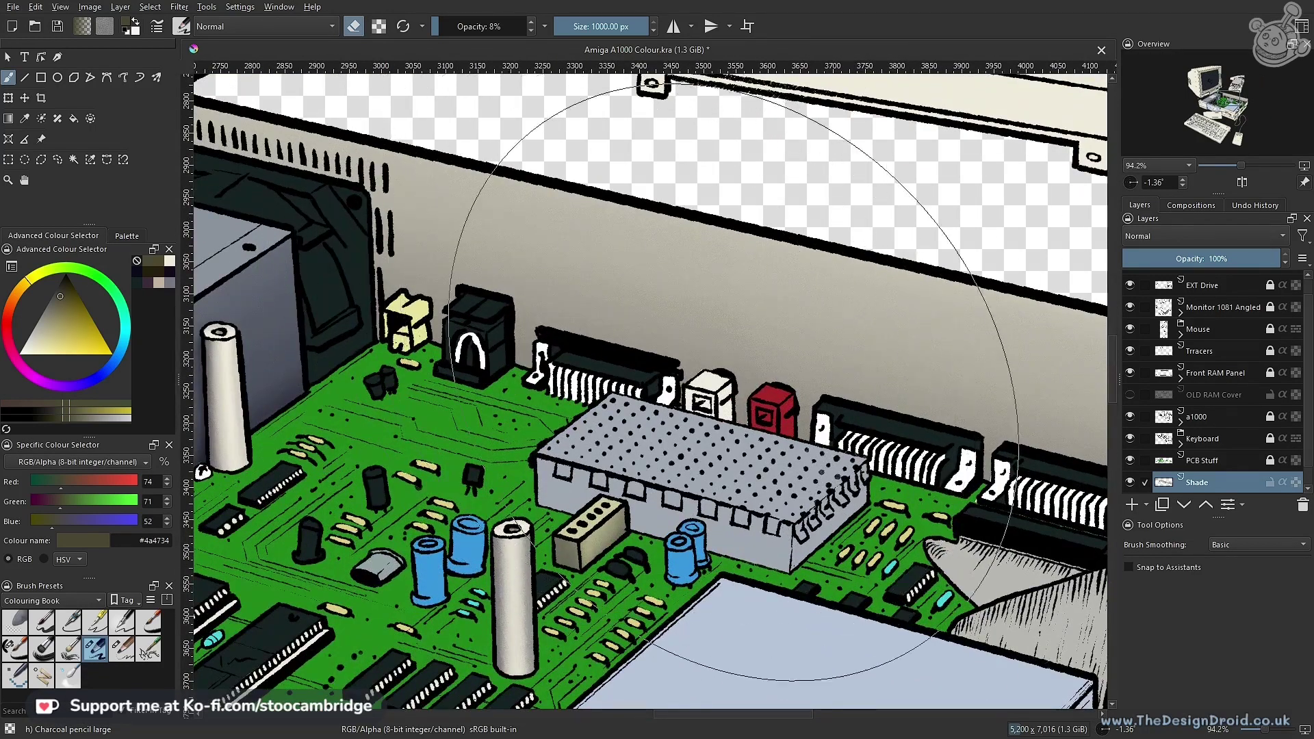
scroll(753, 424, "down", 5)
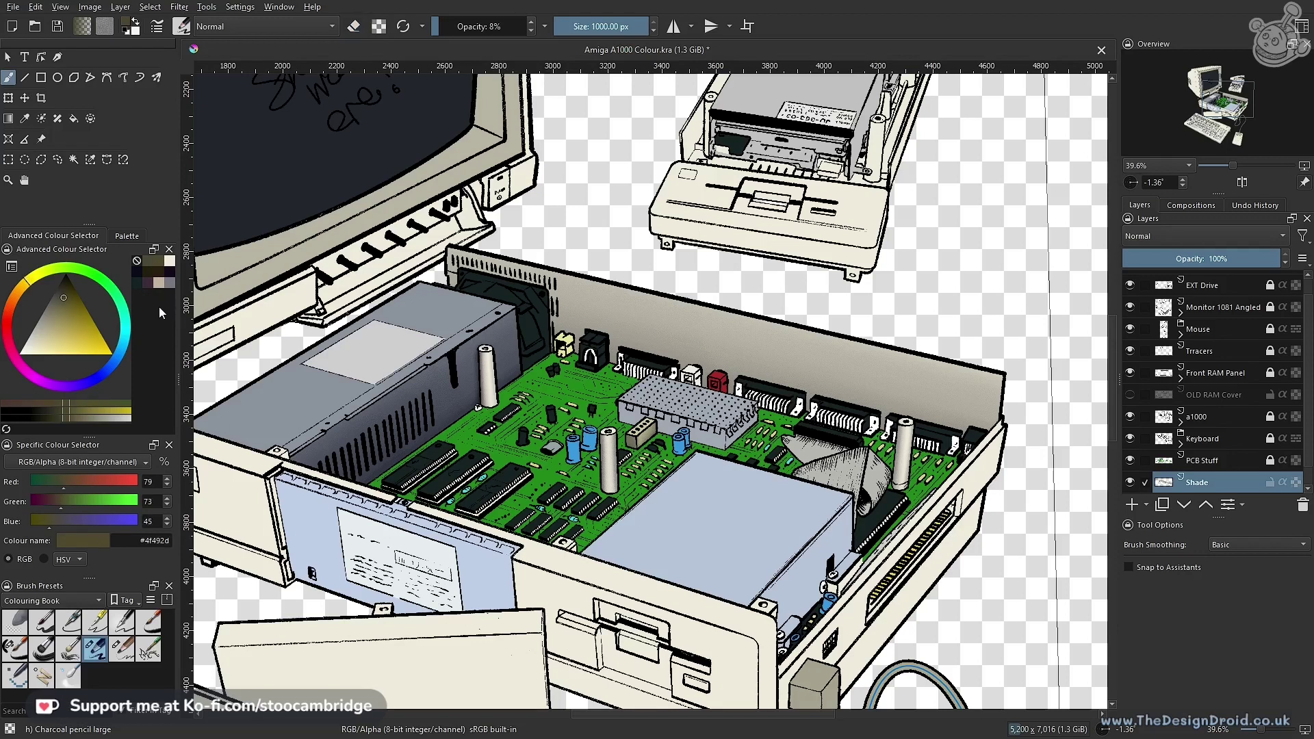
Darken the shading colour to #373112, try 8% opacity strokes along the rear panel's base and undo them
left_click(67, 293)
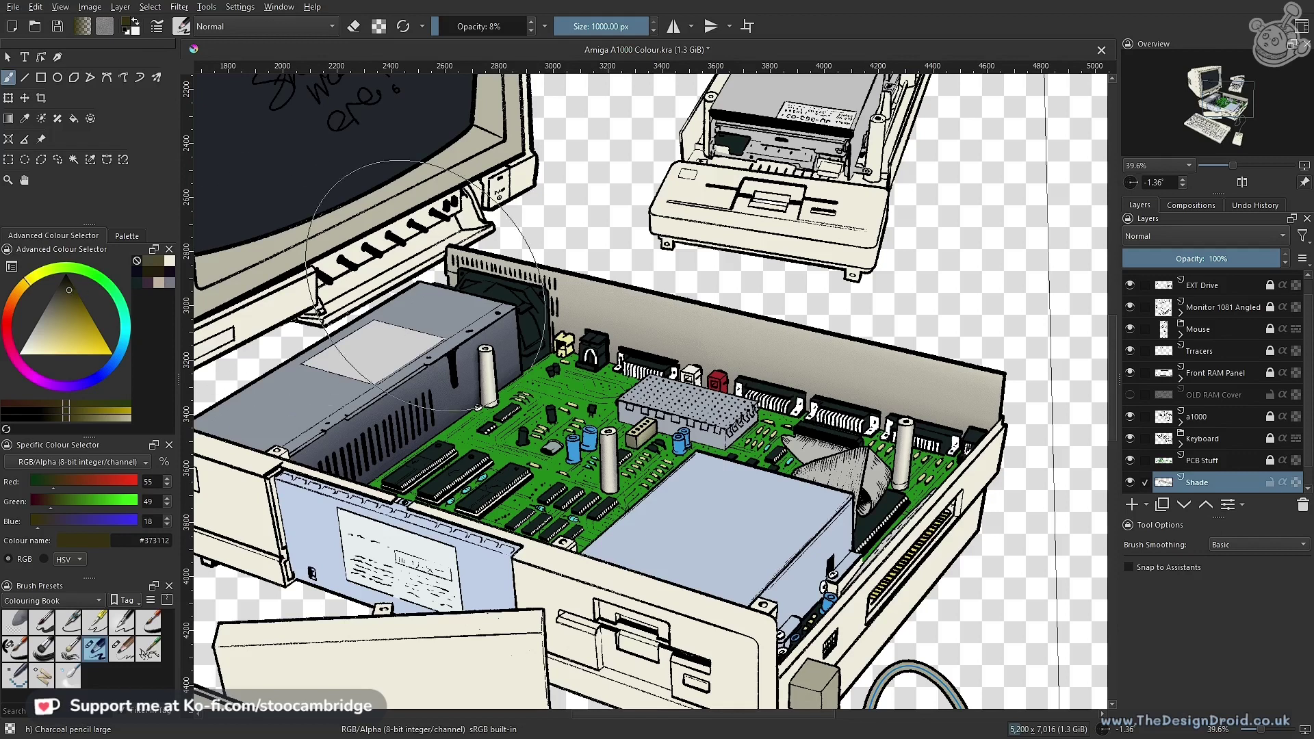
mouse_move(554, 310)
left_mouse_down()
mouse_move(607, 311)
mouse_move(622, 336)
left_mouse_up()
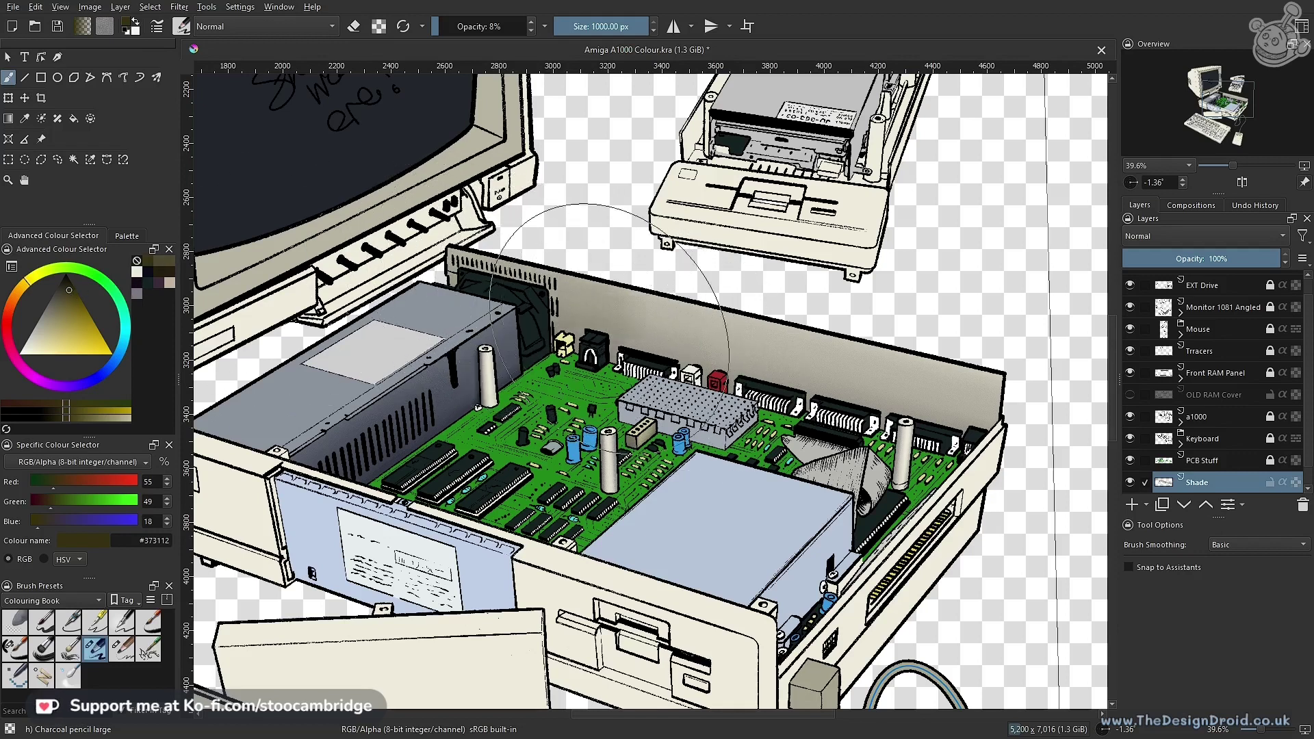
key("ctrl+z")
mouse_move(453, 281)
left_mouse_down()
mouse_move(611, 313)
mouse_move(725, 402)
left_mouse_up()
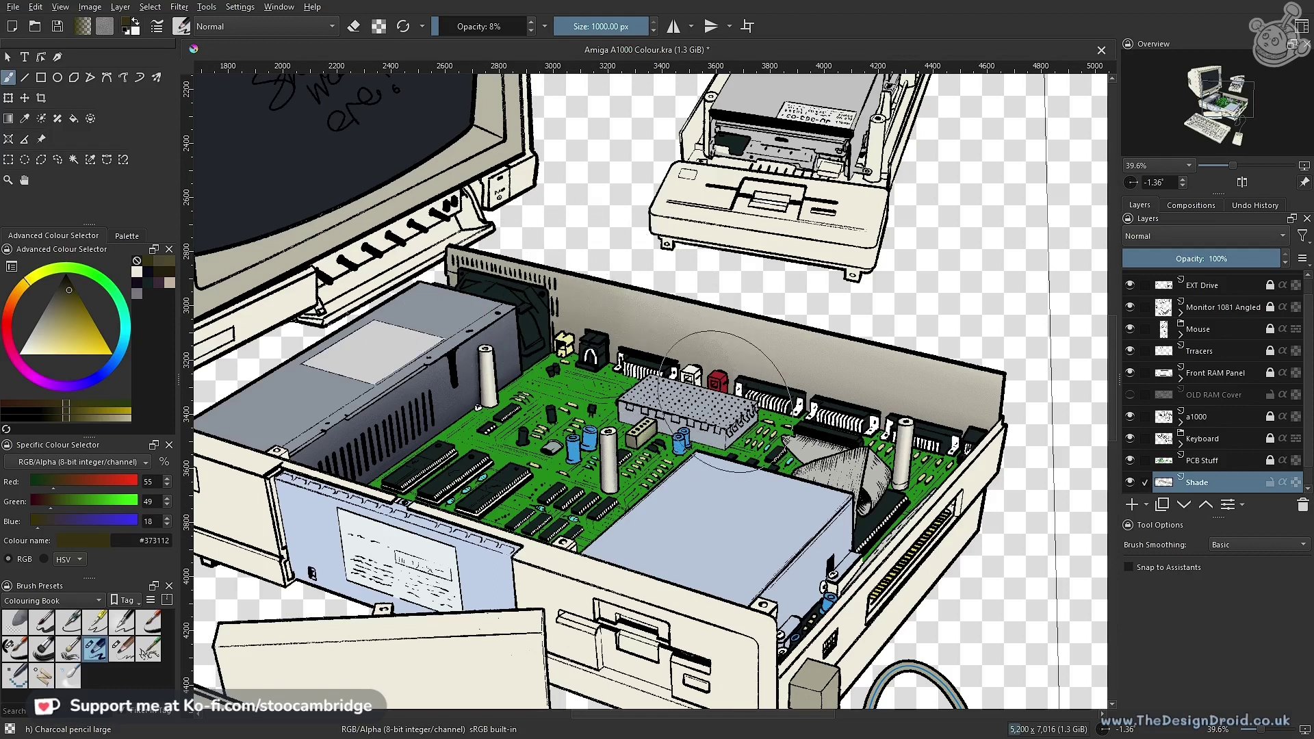
left_click_drag(813, 448, 825, 455)
key("ctrl+z")
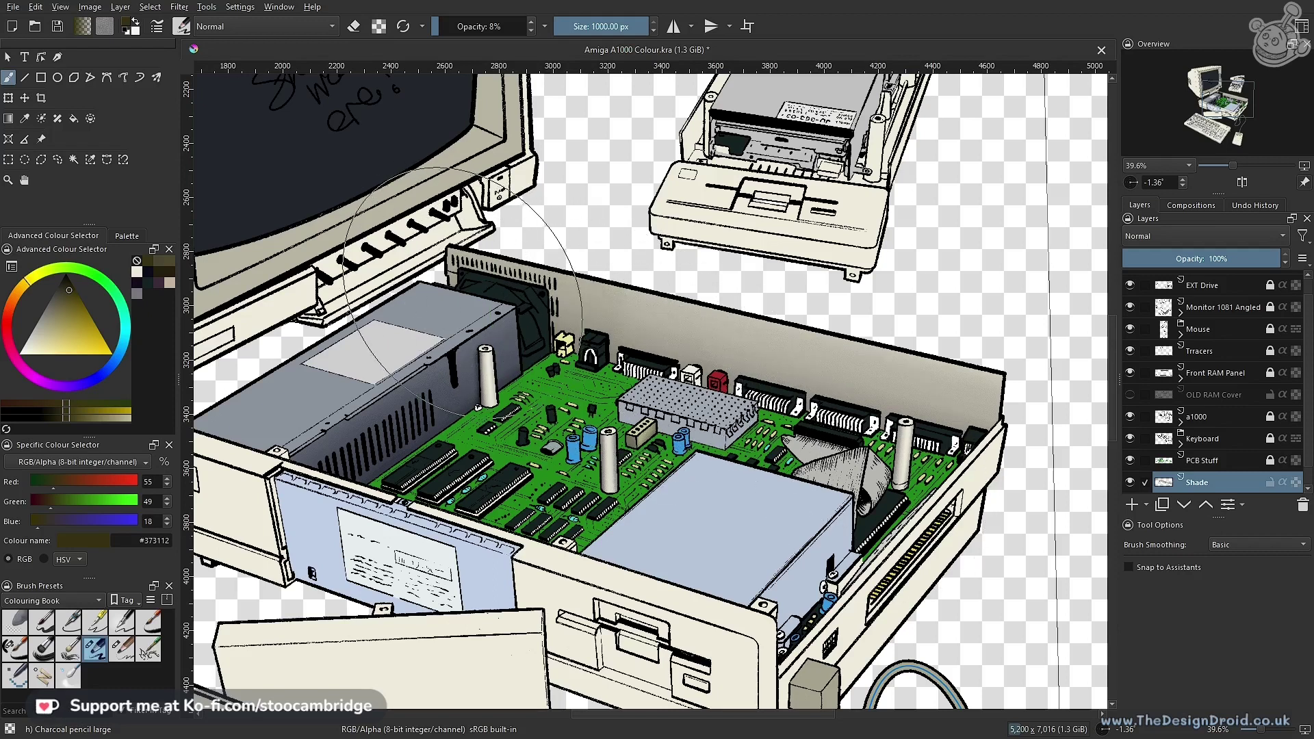
Reduce the opacity to 3% and build up repeated long #373112 strokes along the base of the rear panel
scroll(530, 30, "down", 5)
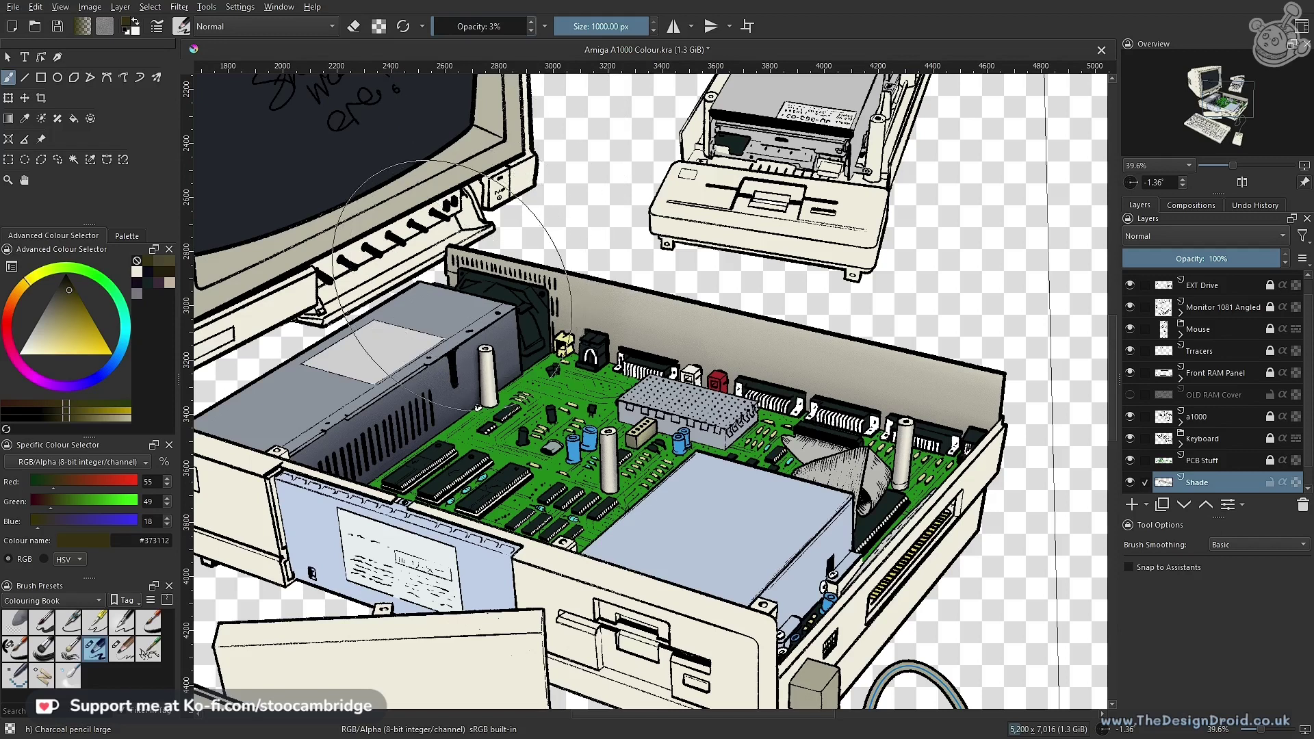
left_click_drag(560, 324, 920, 489)
left_click_drag(526, 289, 460, 280)
left_click_drag(760, 417, 924, 481)
left_click_drag(484, 300, 487, 301)
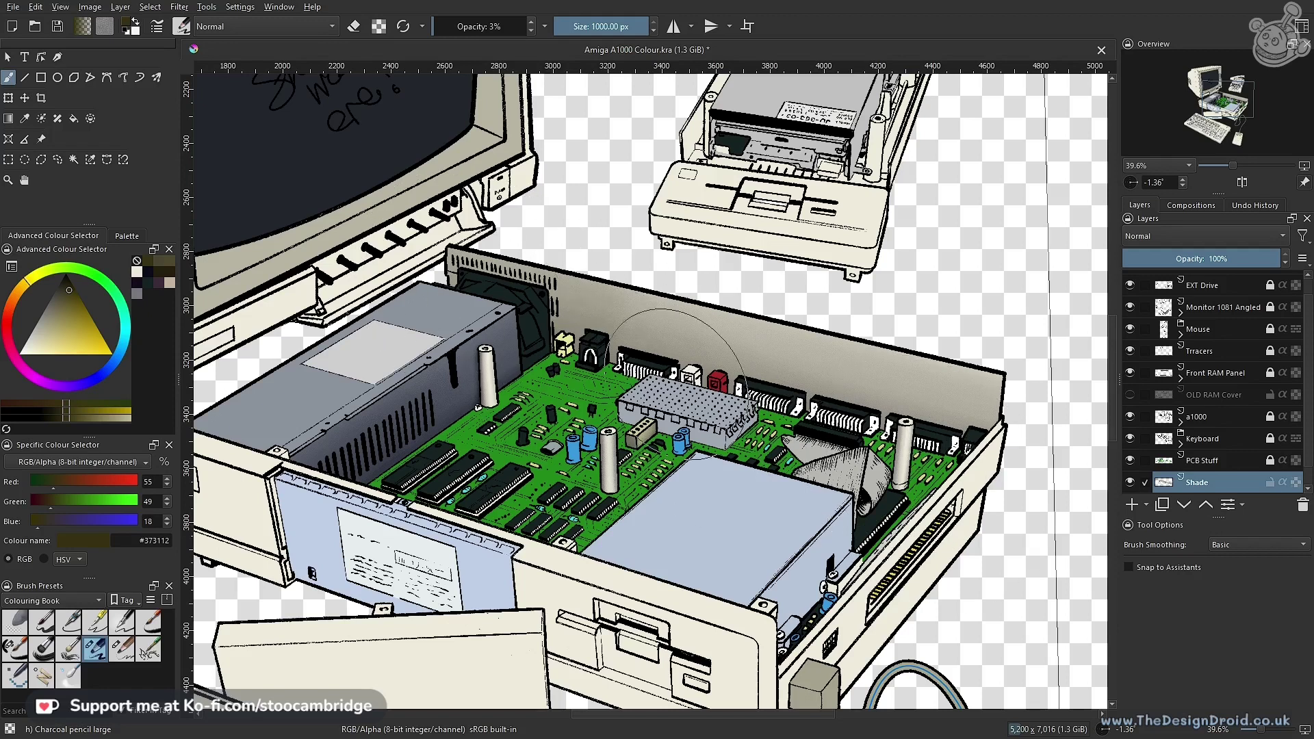
left_click_drag(848, 452, 927, 482)
left_click_drag(472, 305, 585, 351)
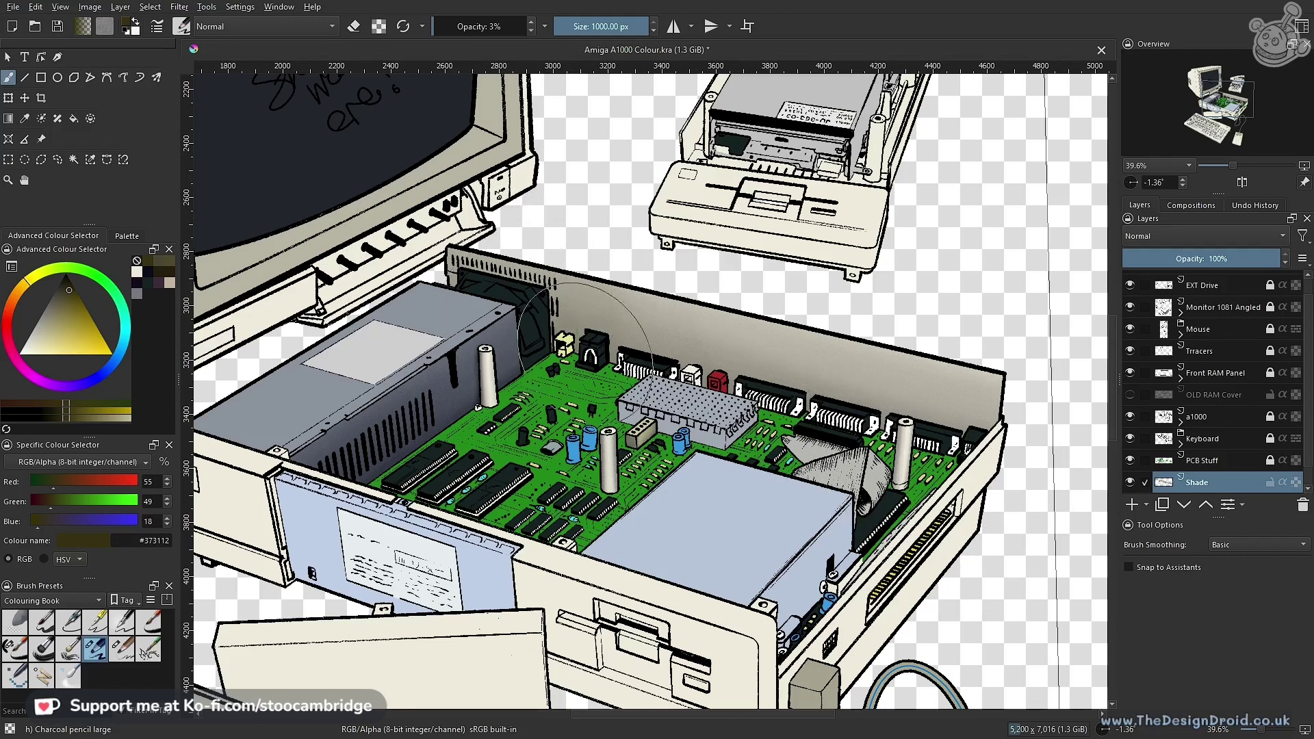
scroll(731, 572, "down", 5)
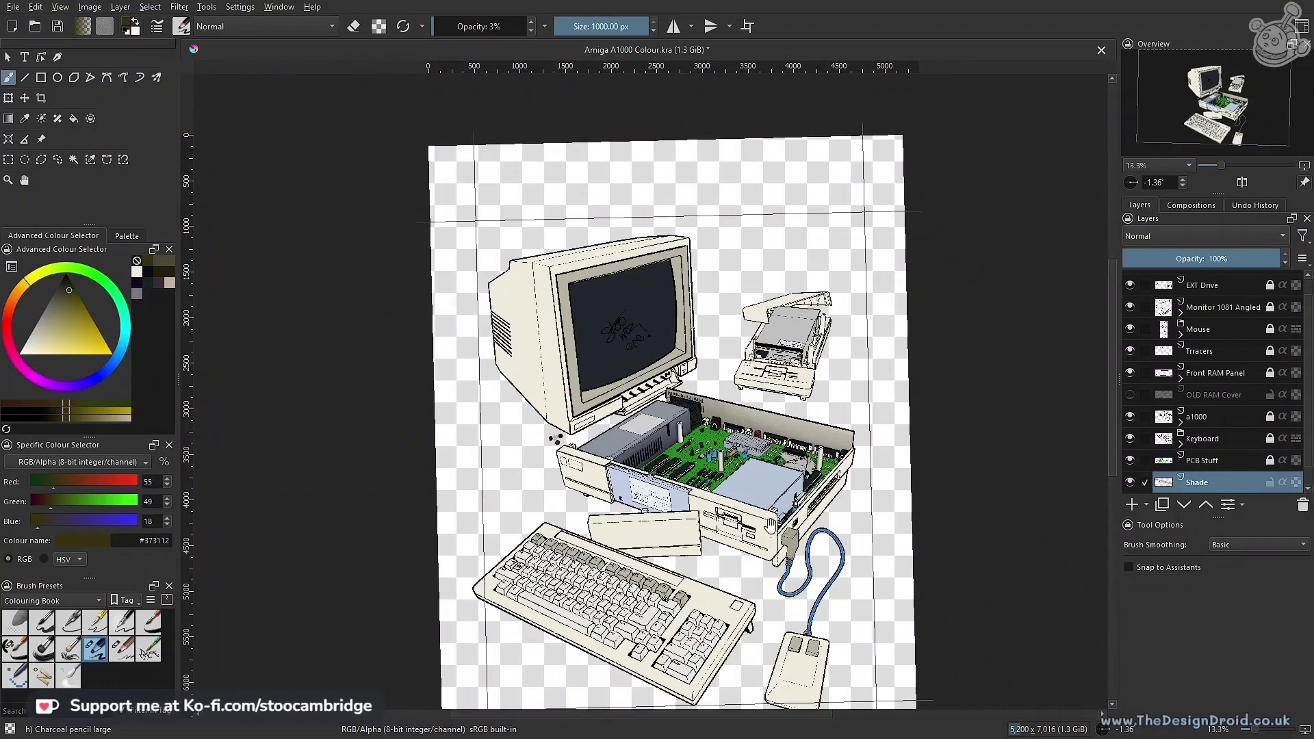
scroll(771, 526, "up", 4)
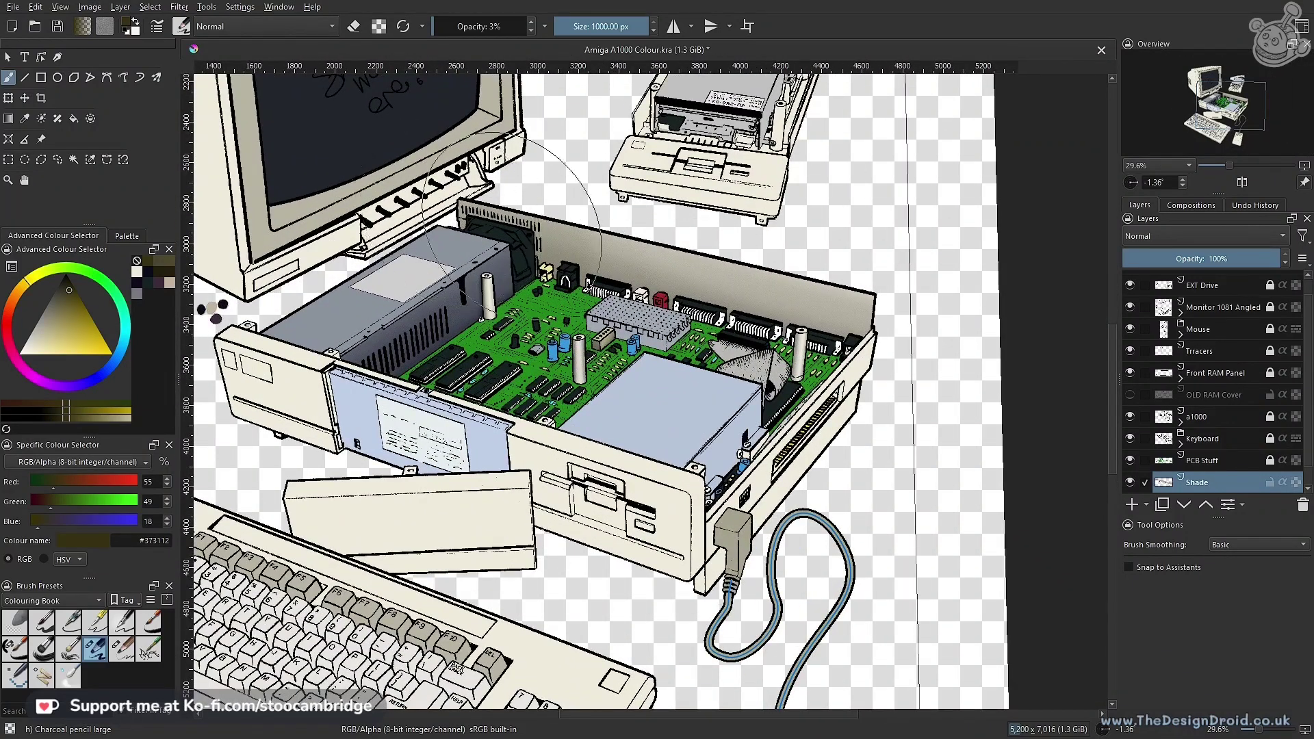
Pick dark navy #0a0c1a from the colour history again and add faint 3% shading to the rear panel
left_click(146, 269)
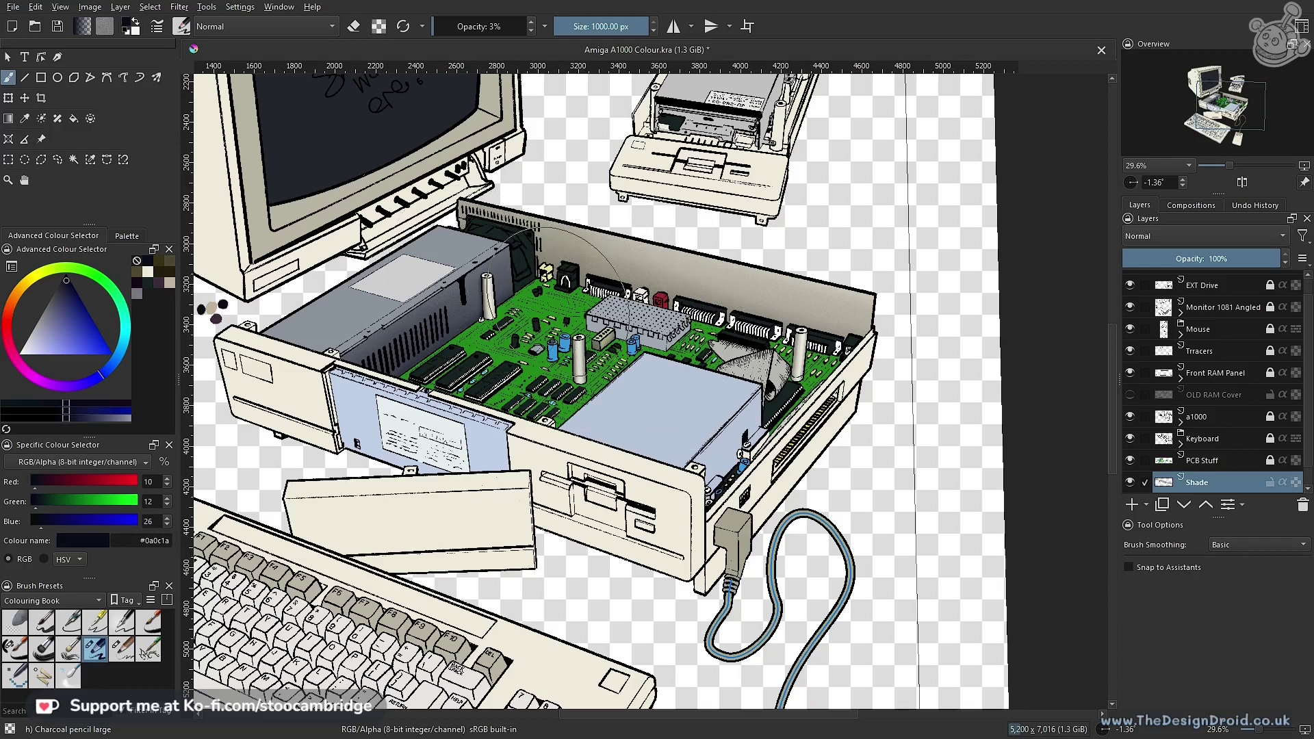
left_click_drag(685, 388, 684, 465)
left_click_drag(674, 346, 636, 352)
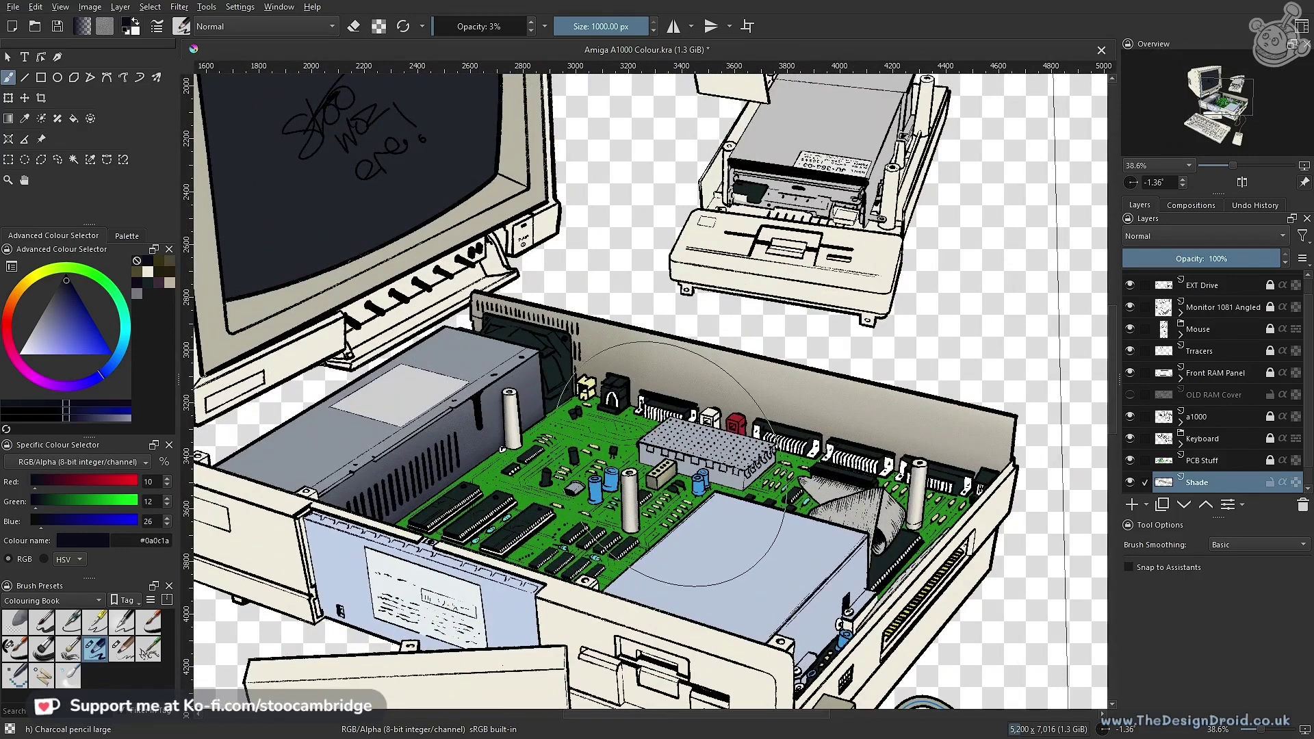
scroll(672, 463, "down", 4)
scroll(660, 342, "up", 3)
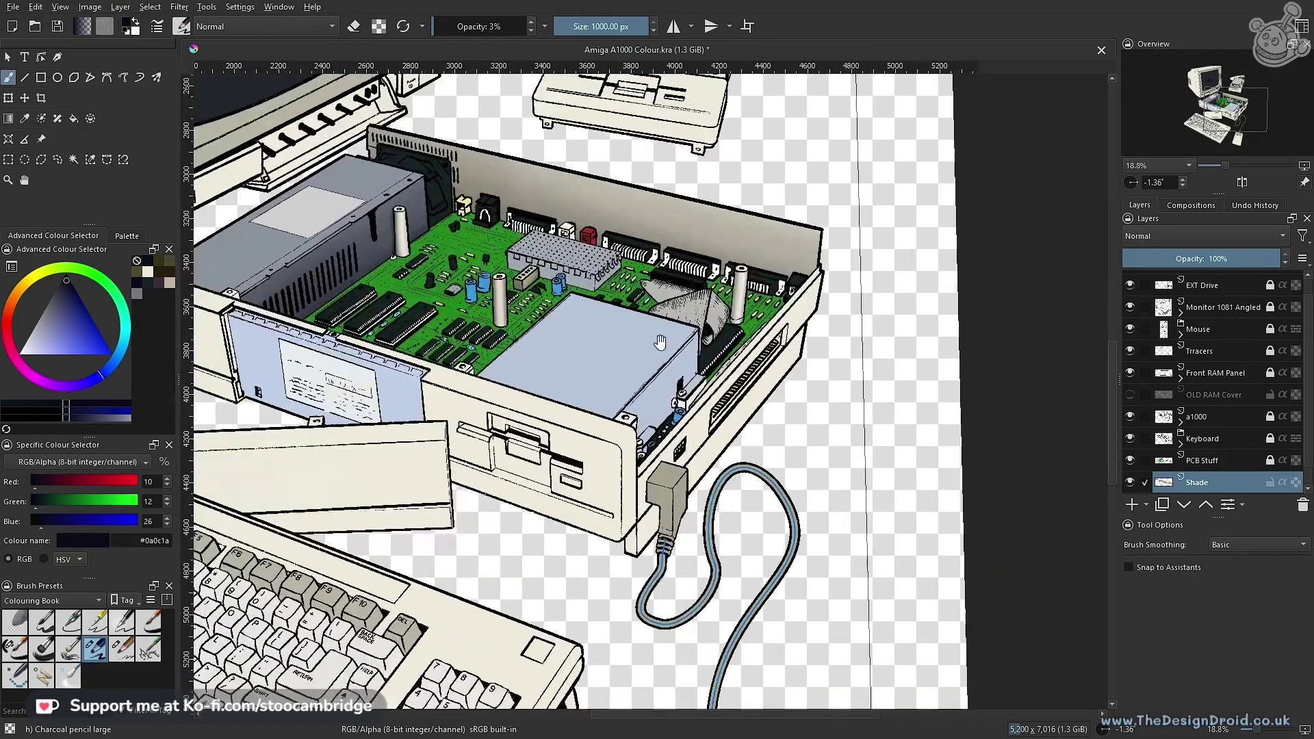
scroll(659, 342, "up", 4)
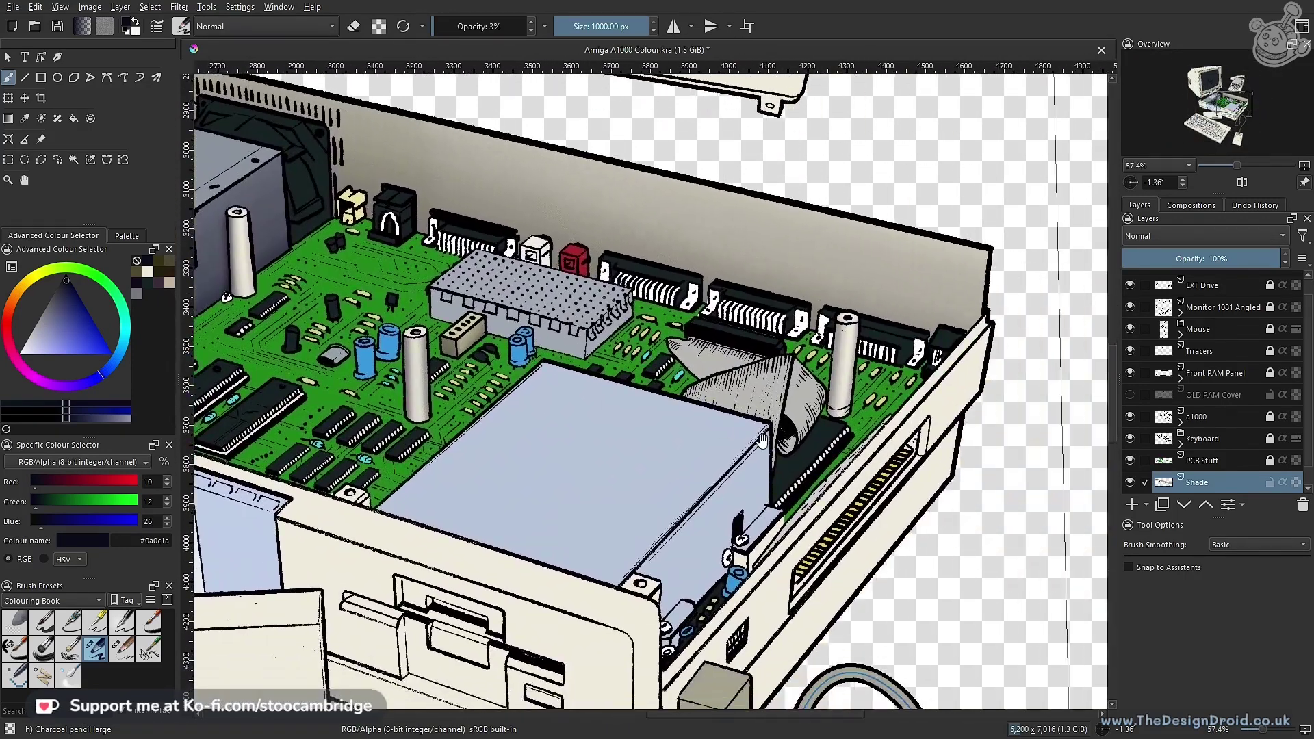
mouse_move(763, 440)
left_mouse_down()
mouse_move(704, 315)
mouse_move(776, 345)
mouse_move(717, 341)
mouse_move(652, 469)
mouse_move(677, 444)
mouse_move(662, 384)
mouse_move(750, 463)
left_mouse_up()
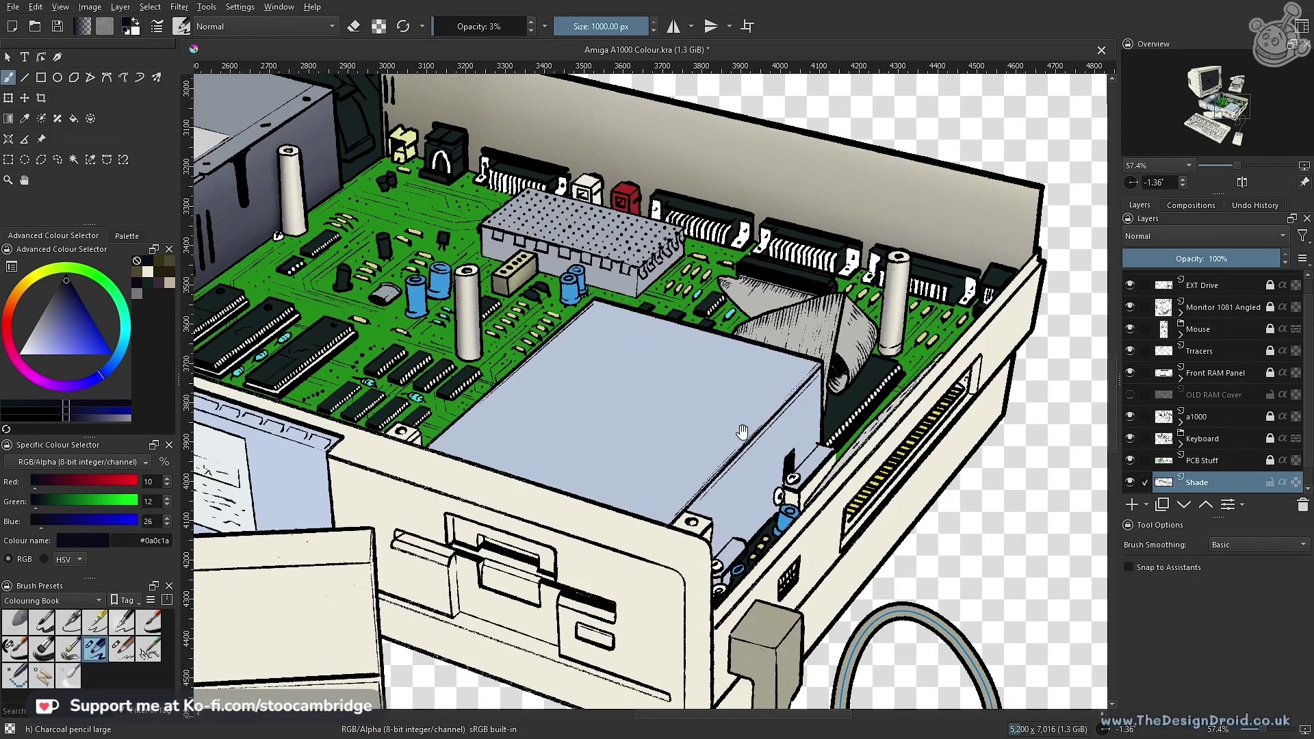
left_click_drag(594, 400, 630, 340)
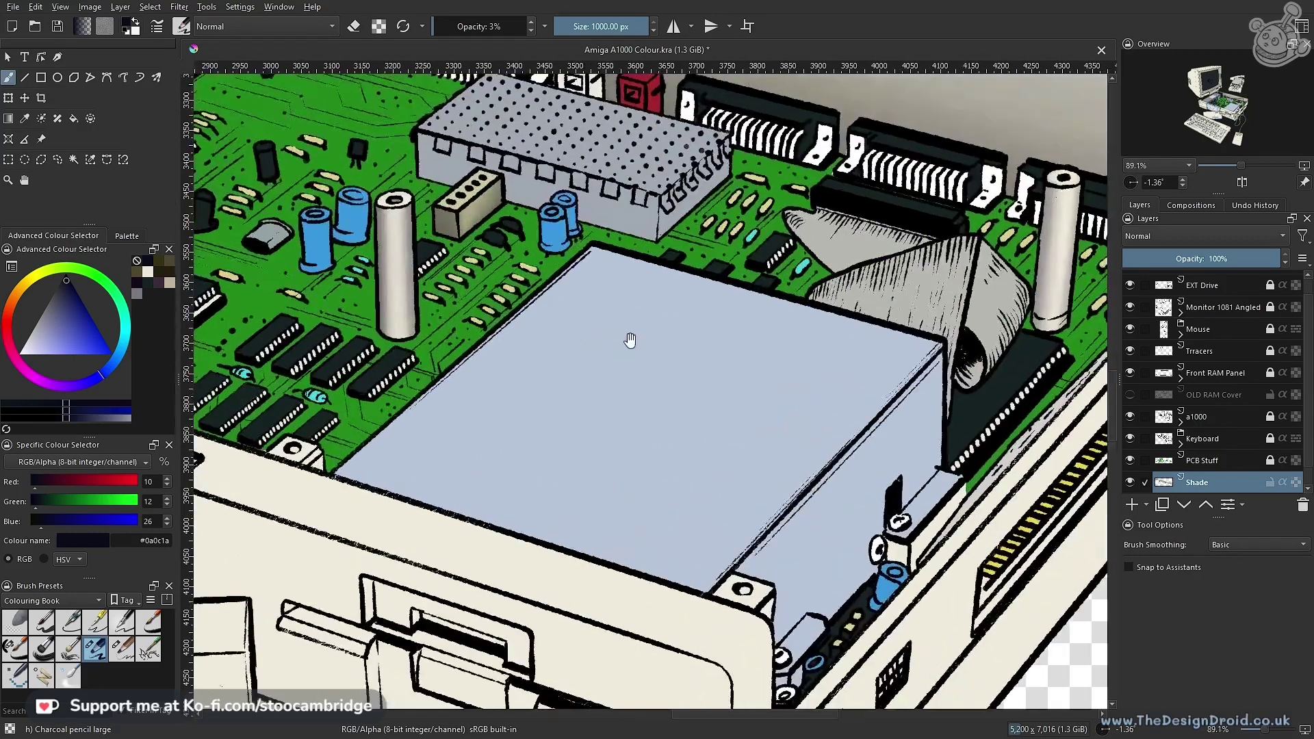
mouse_move(746, 401)
left_mouse_down()
mouse_move(595, 326)
mouse_move(733, 452)
left_mouse_up()
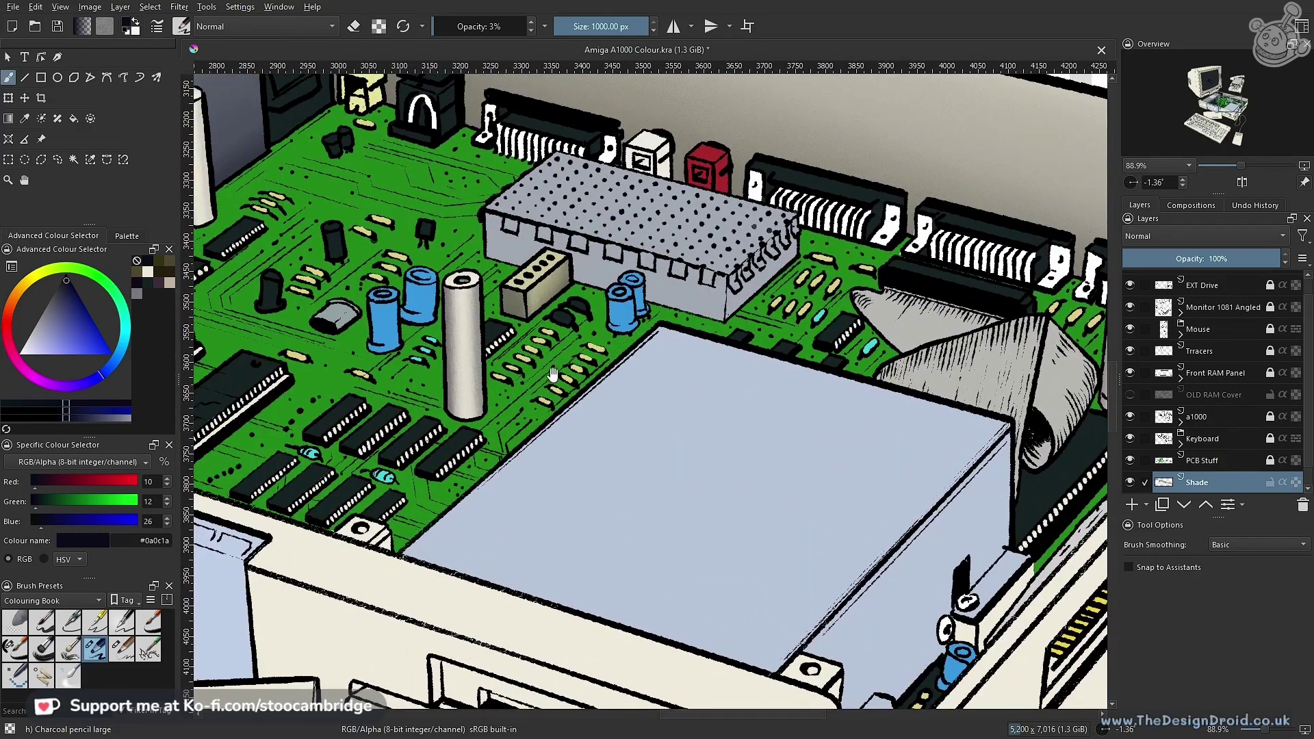
left_click_drag(701, 424, 792, 453)
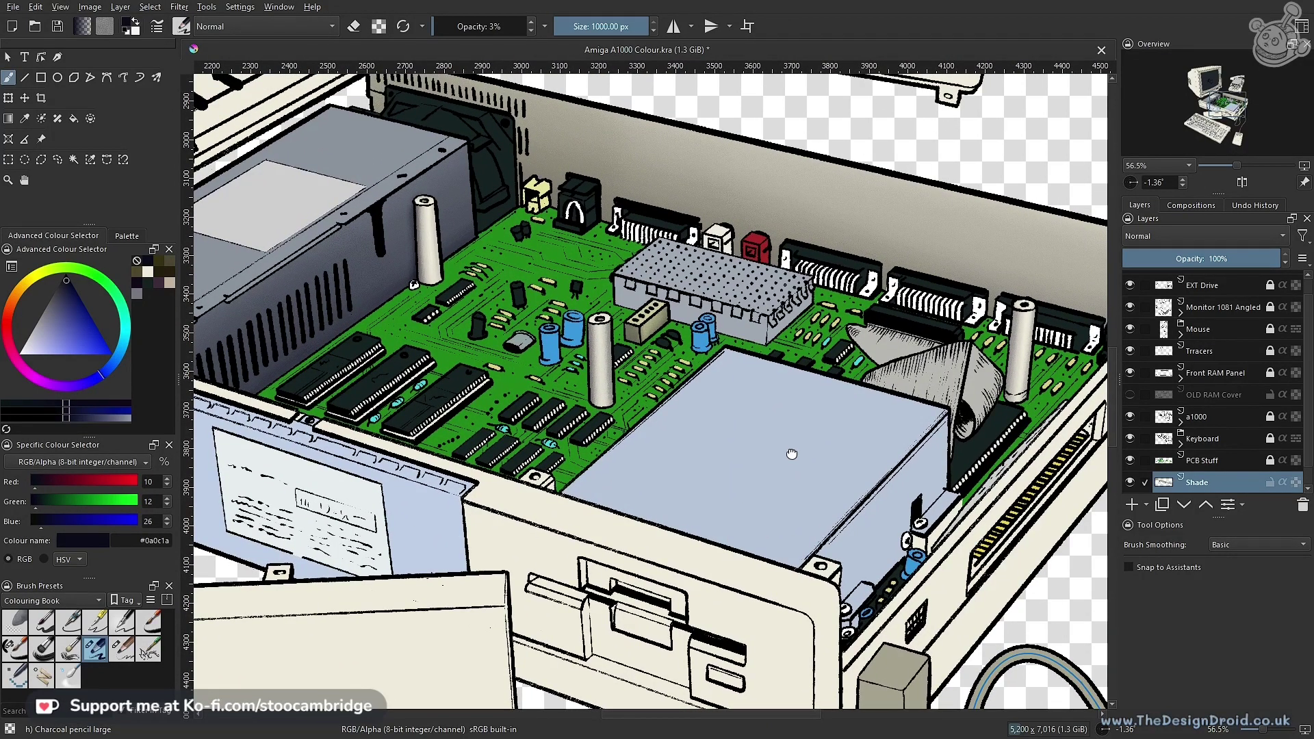
left_click_drag(792, 454, 791, 453)
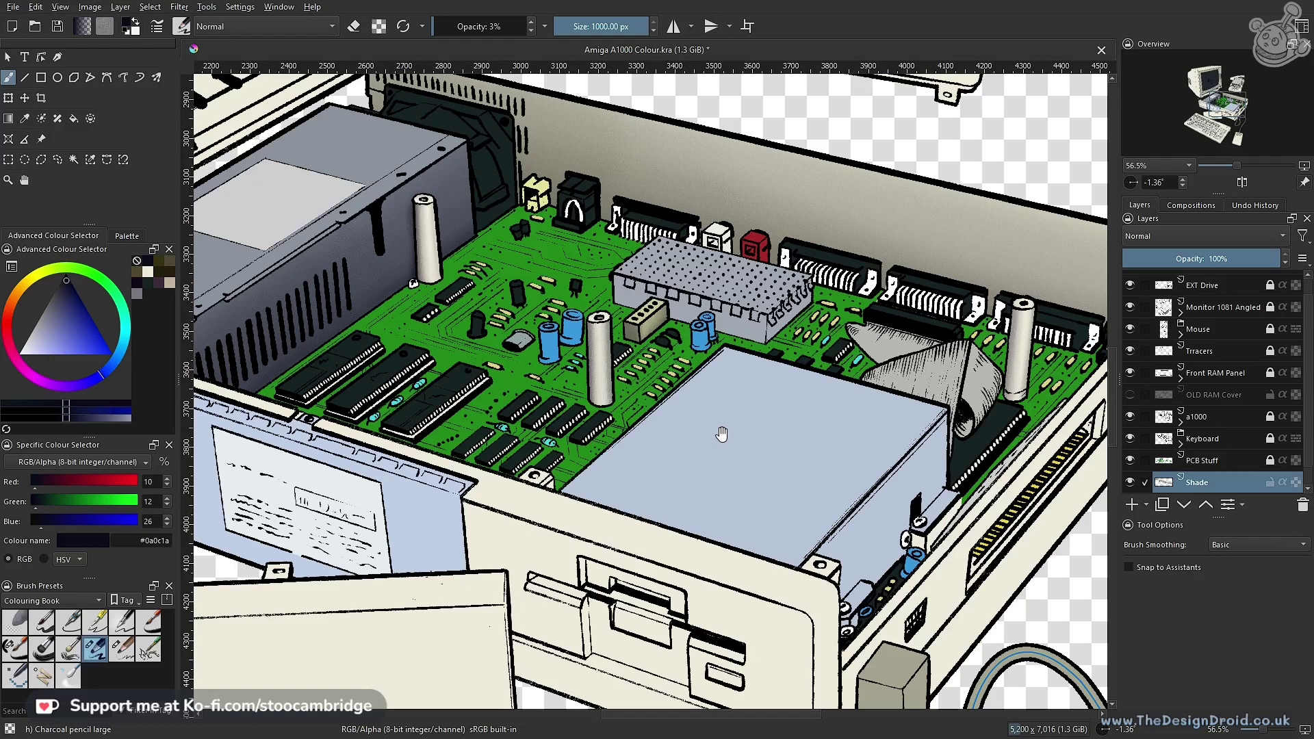
left_click_drag(780, 456, 664, 440)
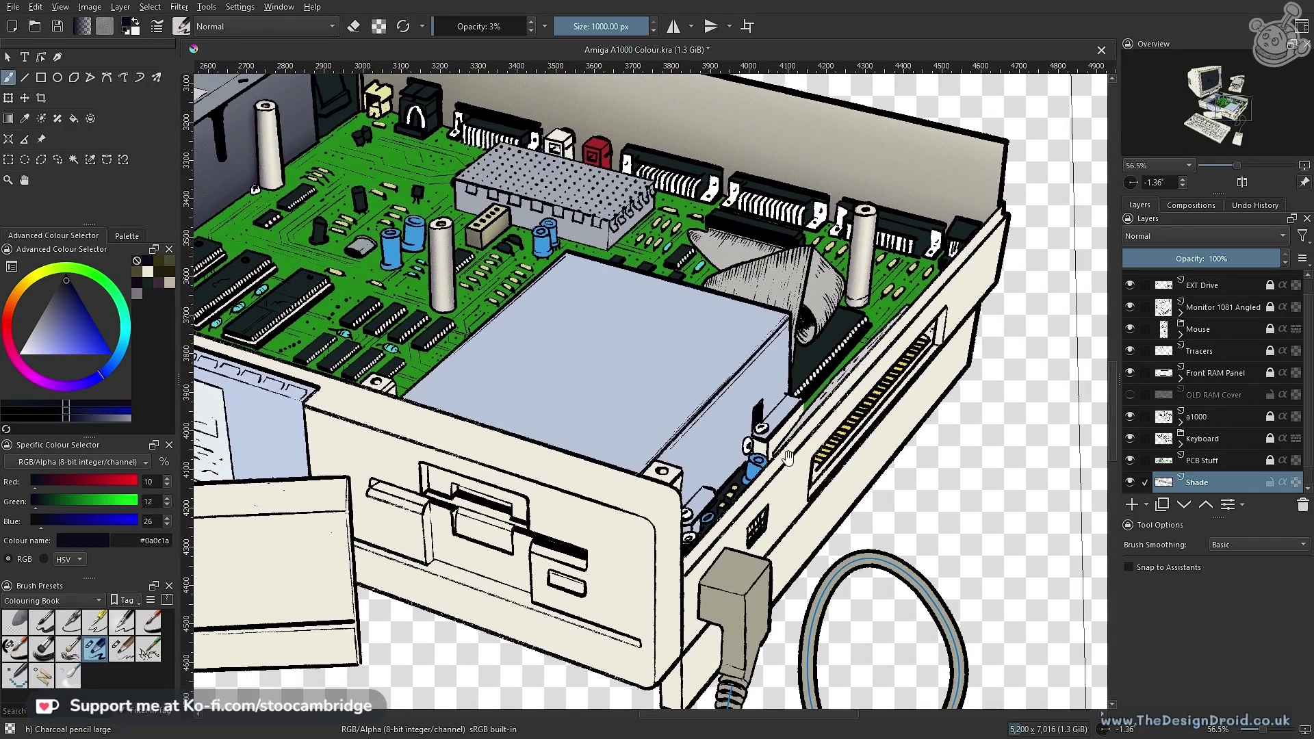
left_click_drag(737, 468, 611, 454)
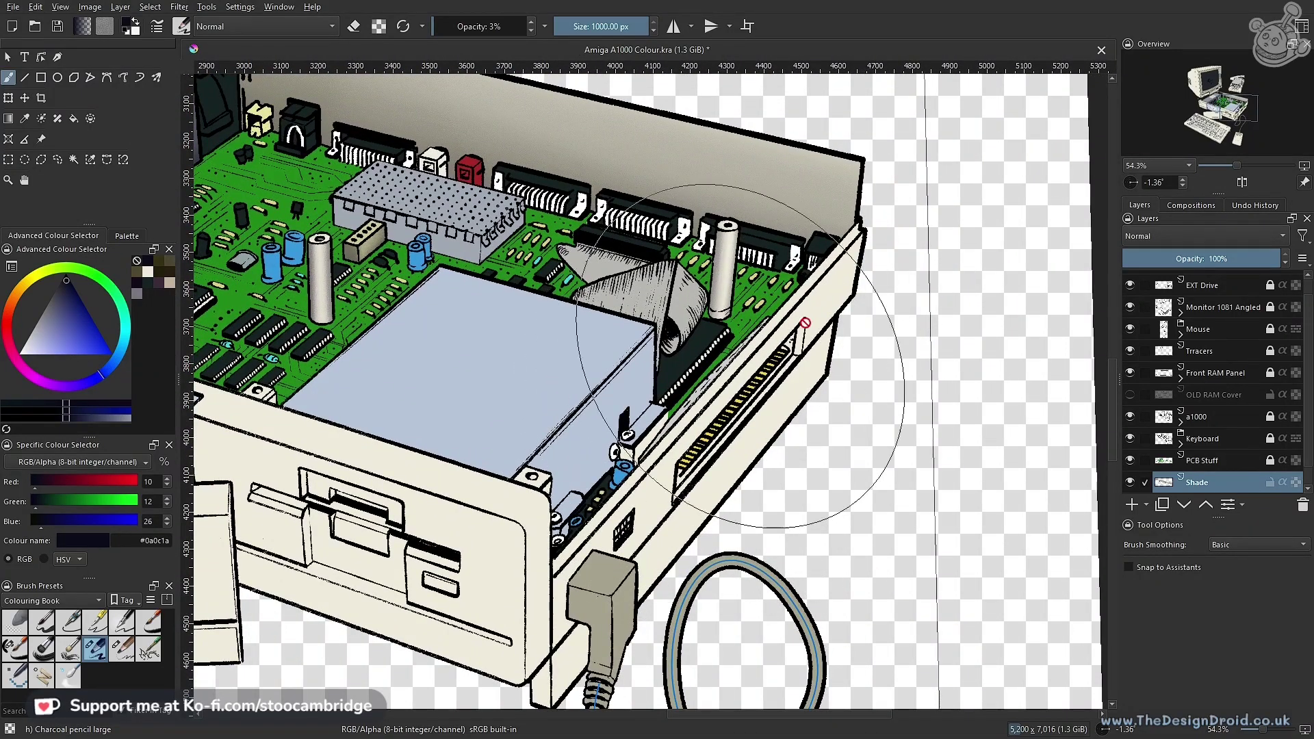
Outline the case's cream side panel with a polygonal selection that follows its edges and goes around the power plug
key("l")
left_click_drag(856, 290, 869, 192)
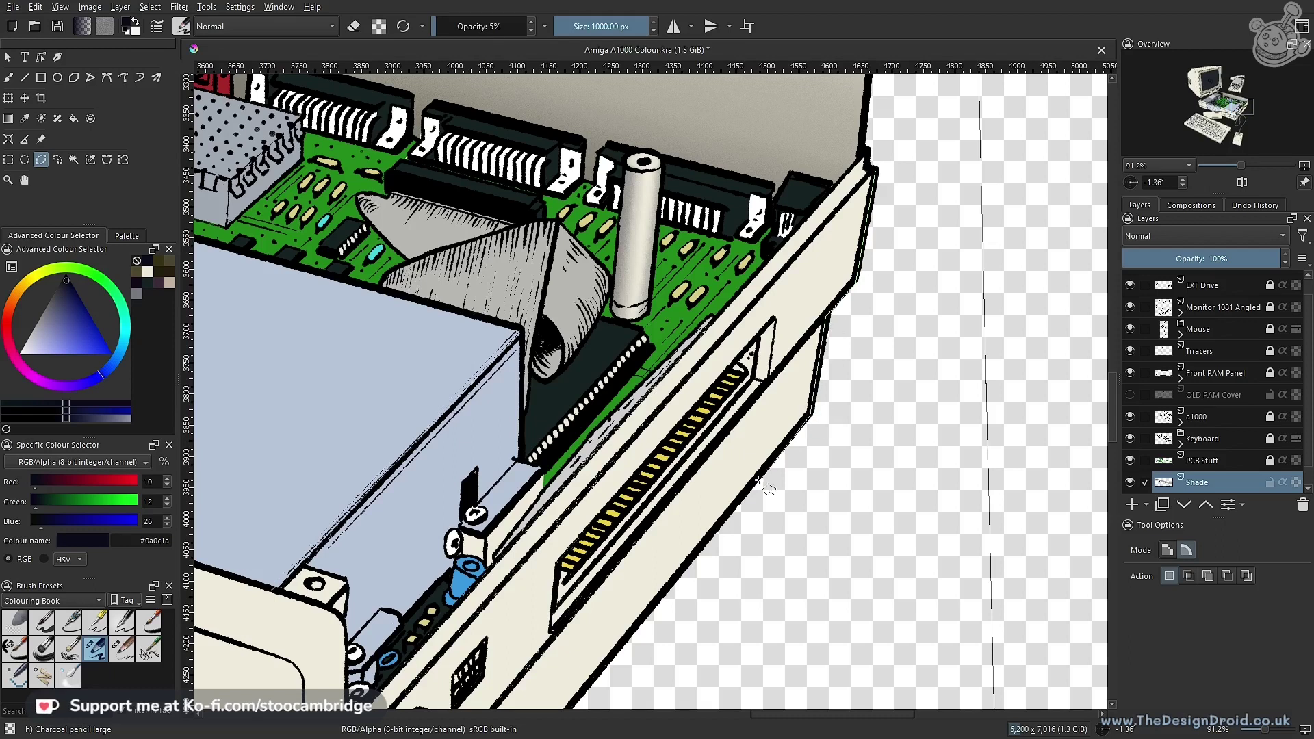
left_click_drag(730, 515, 1016, 190)
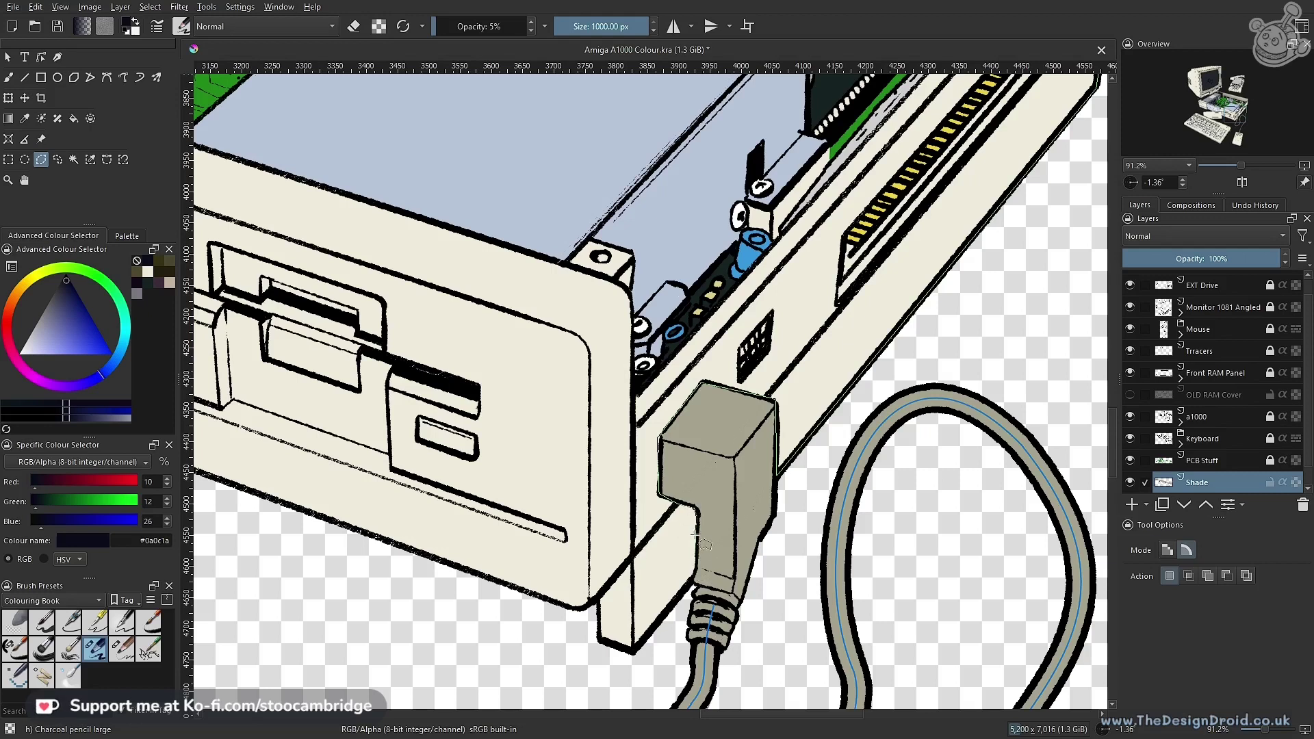
scroll(695, 534, "up", 5)
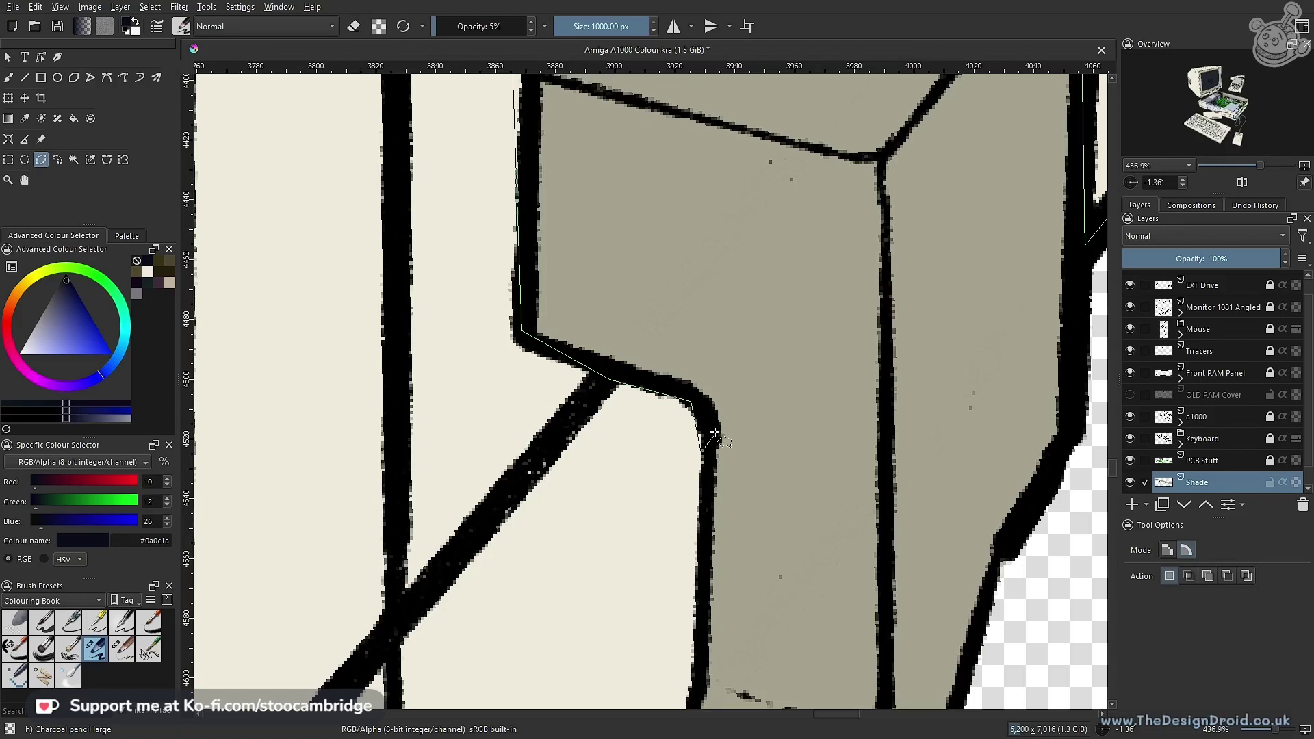
left_click_drag(705, 544, 687, 672)
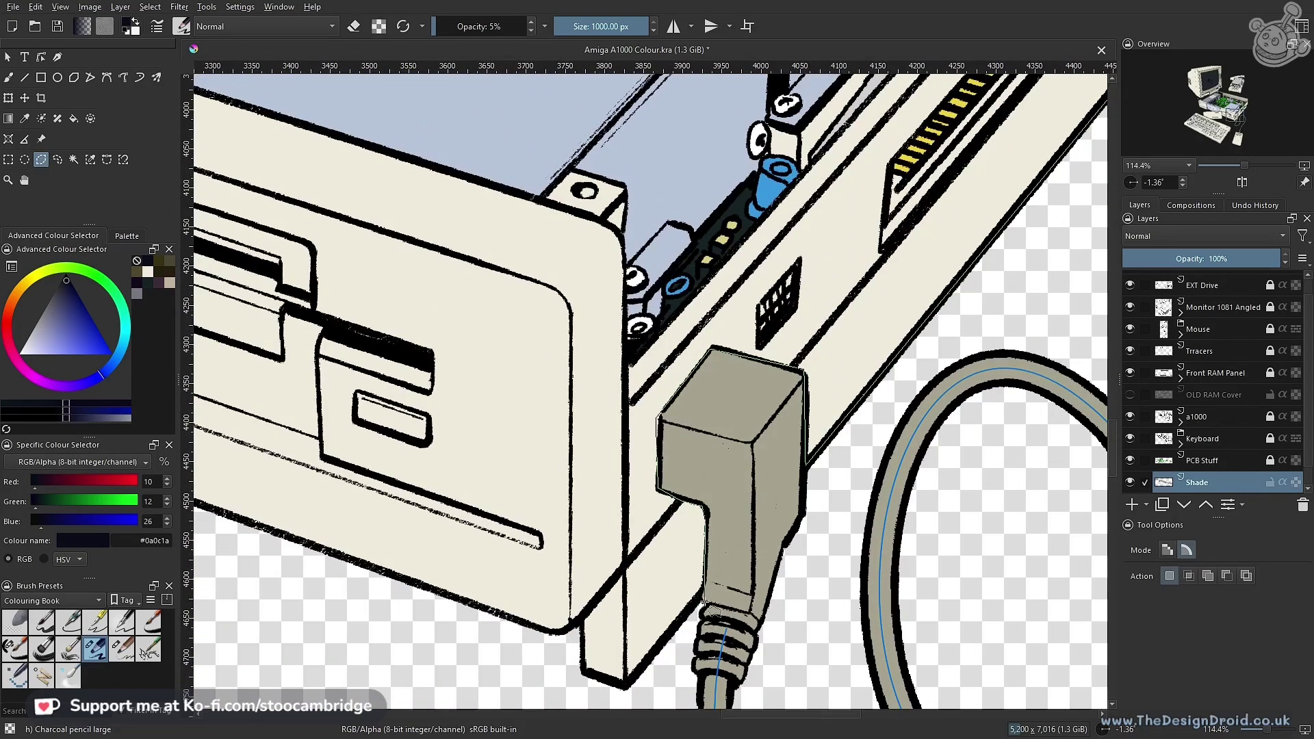
left_click(703, 580)
left_click(702, 594)
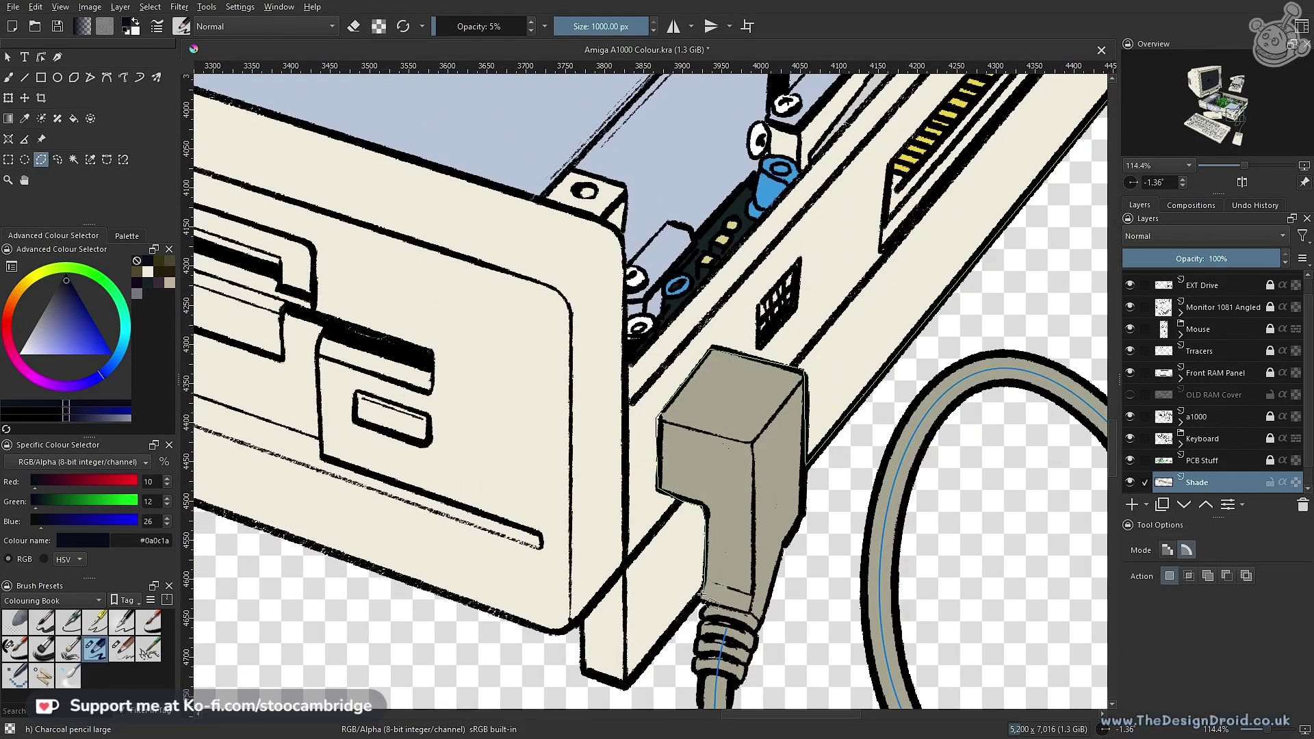
left_click(627, 685)
left_click(629, 404)
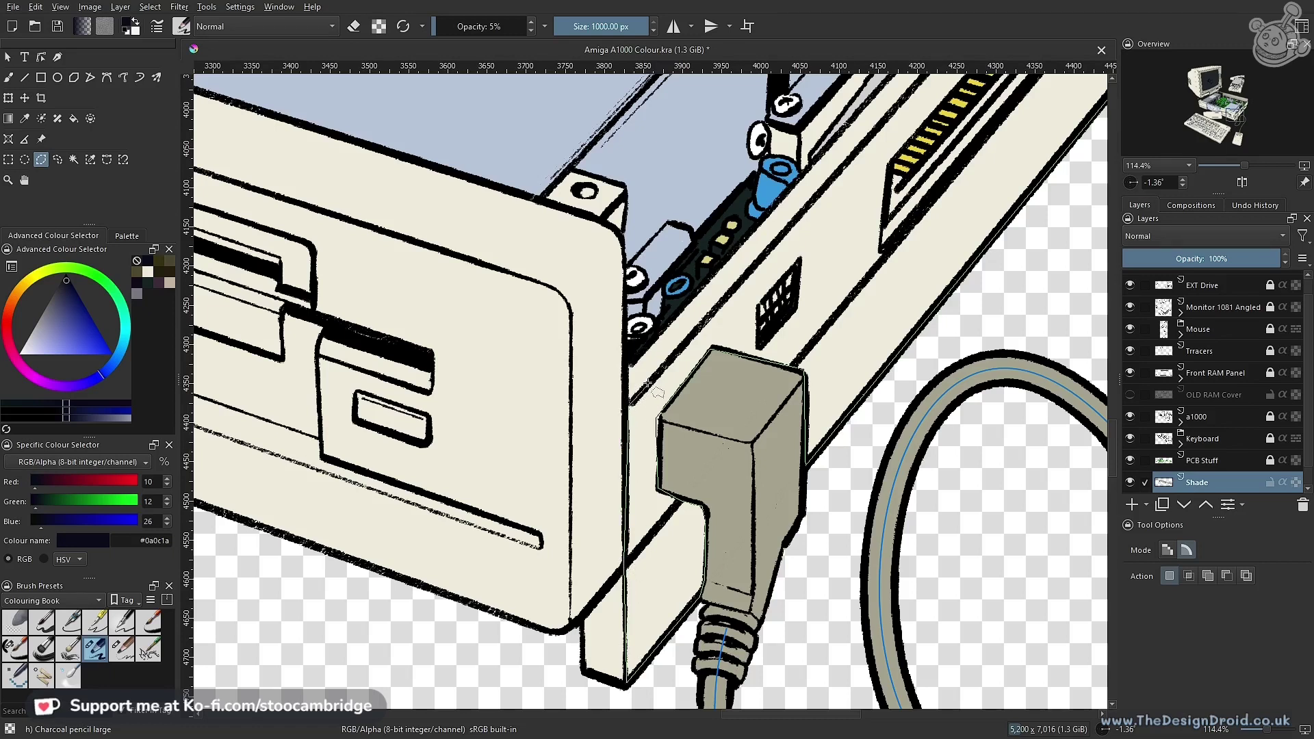
left_click(851, 160)
left_click_drag(859, 213, 641, 587)
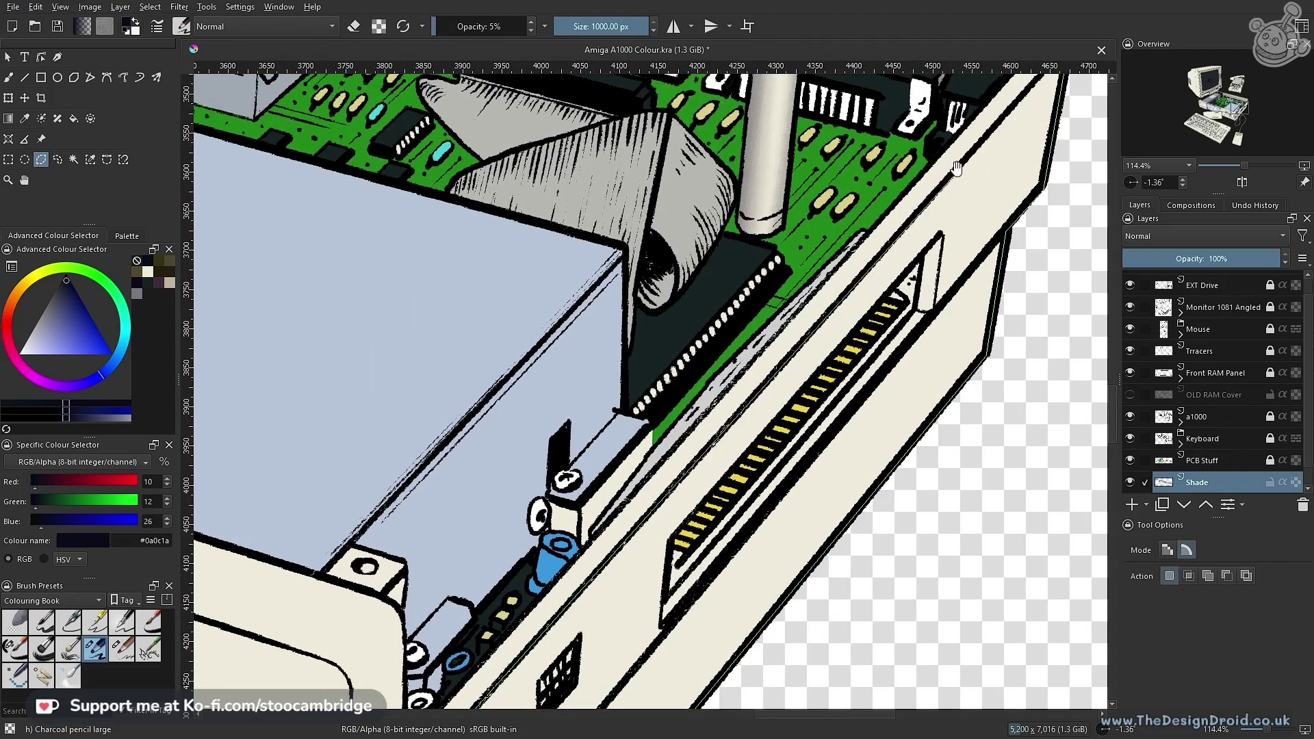
left_click_drag(959, 165, 724, 449)
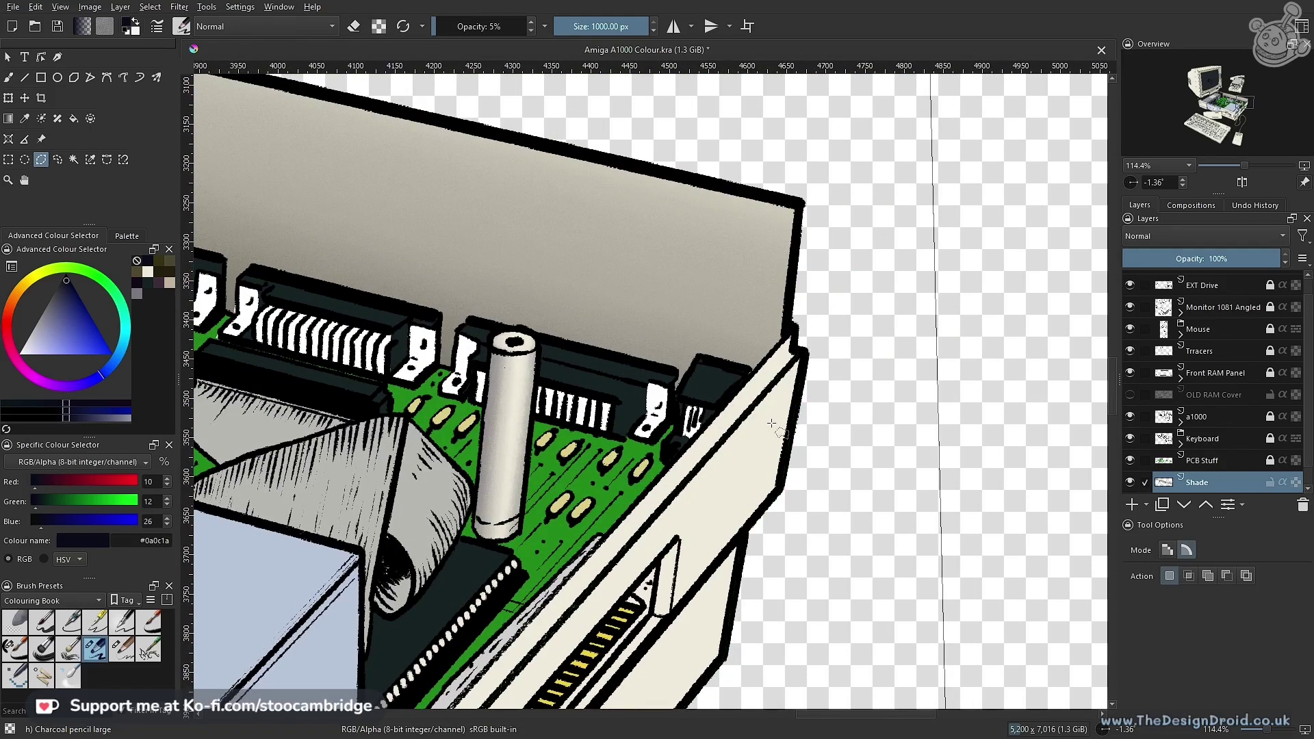
key("ctrl+h")
Add the missed sliver beside the power plug's curved corner to the side panel selection
left_click_drag(629, 625, 839, 253)
mouse_move(758, 419)
left_mouse_down()
mouse_move(819, 290)
mouse_move(966, 92)
left_mouse_up()
left_click_drag(623, 366, 676, 266)
left_click_drag(681, 389, 715, 270)
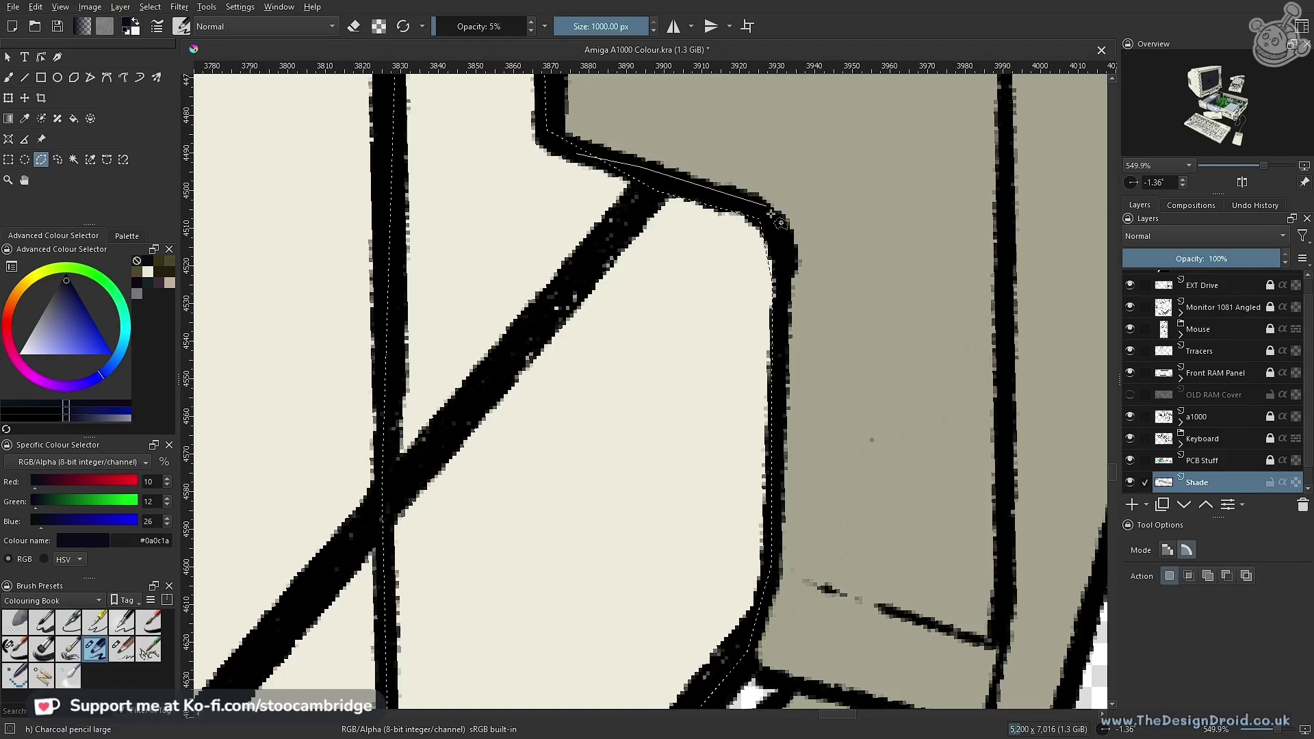
left_click(783, 284)
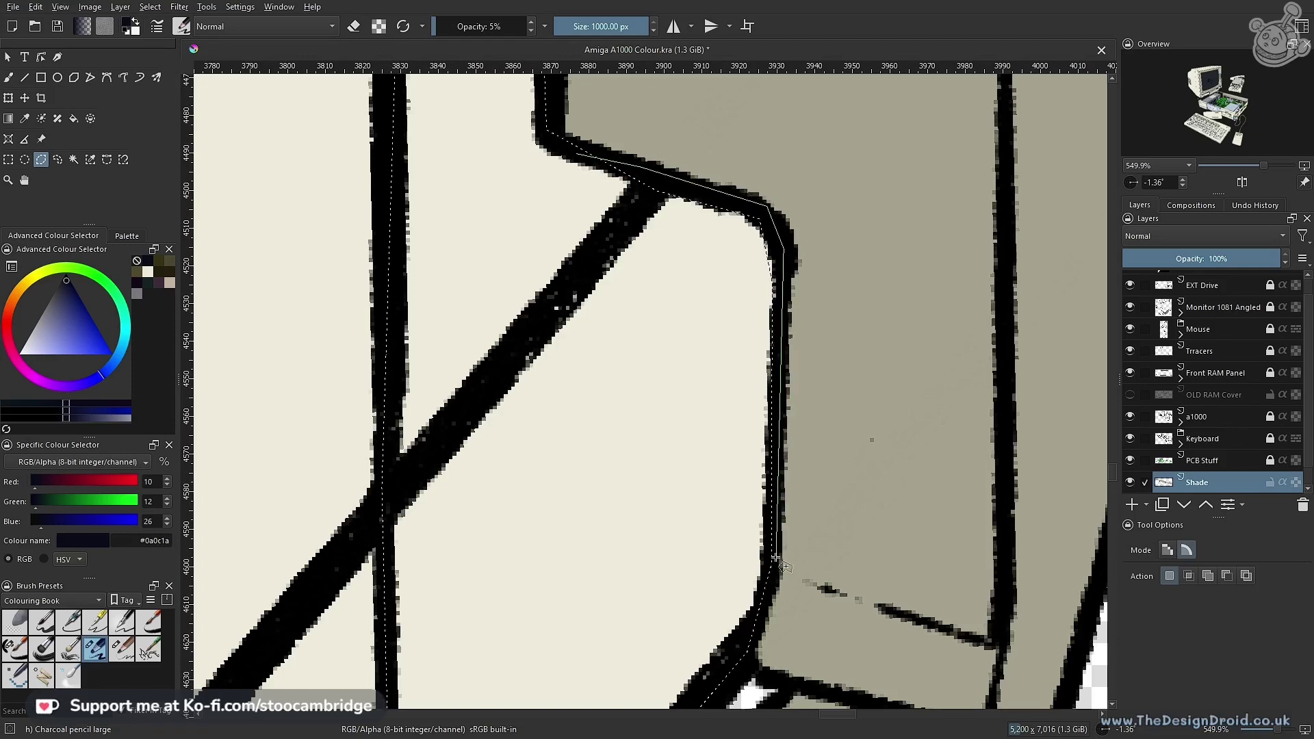
left_click(592, 557)
left_click(529, 295)
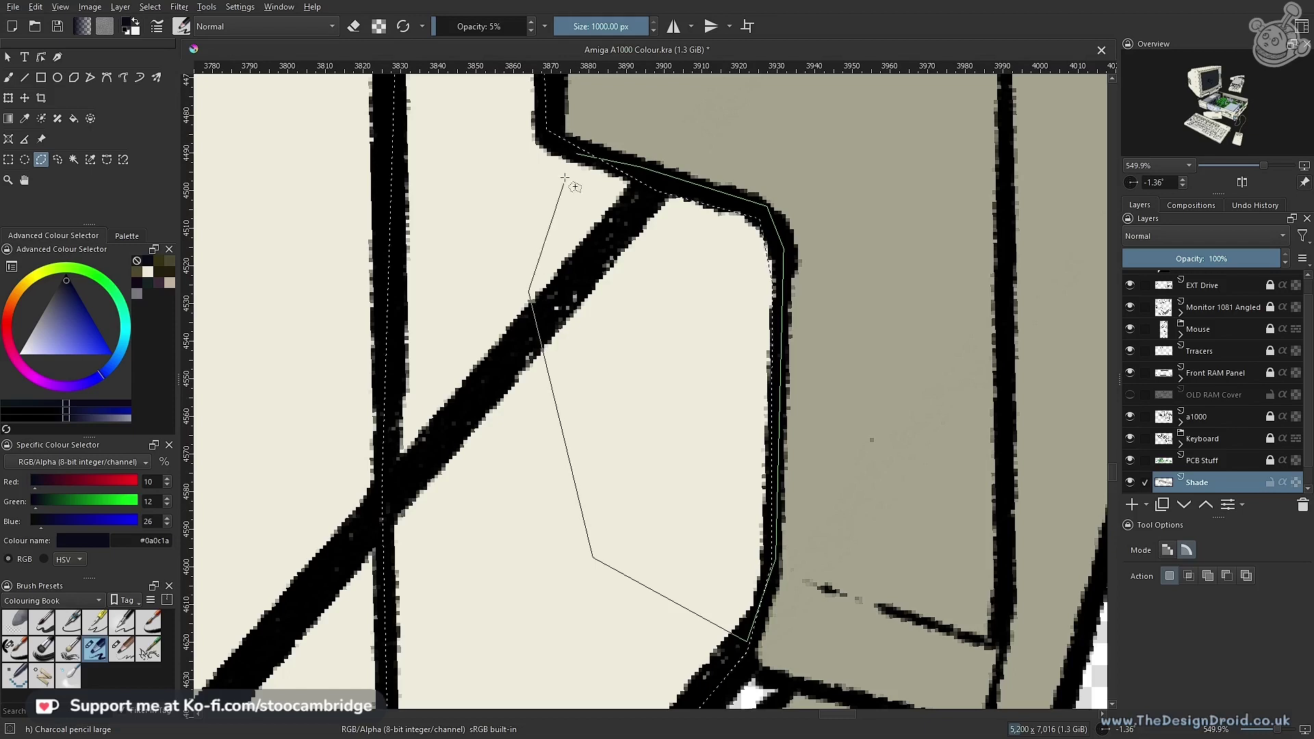
left_click(576, 154)
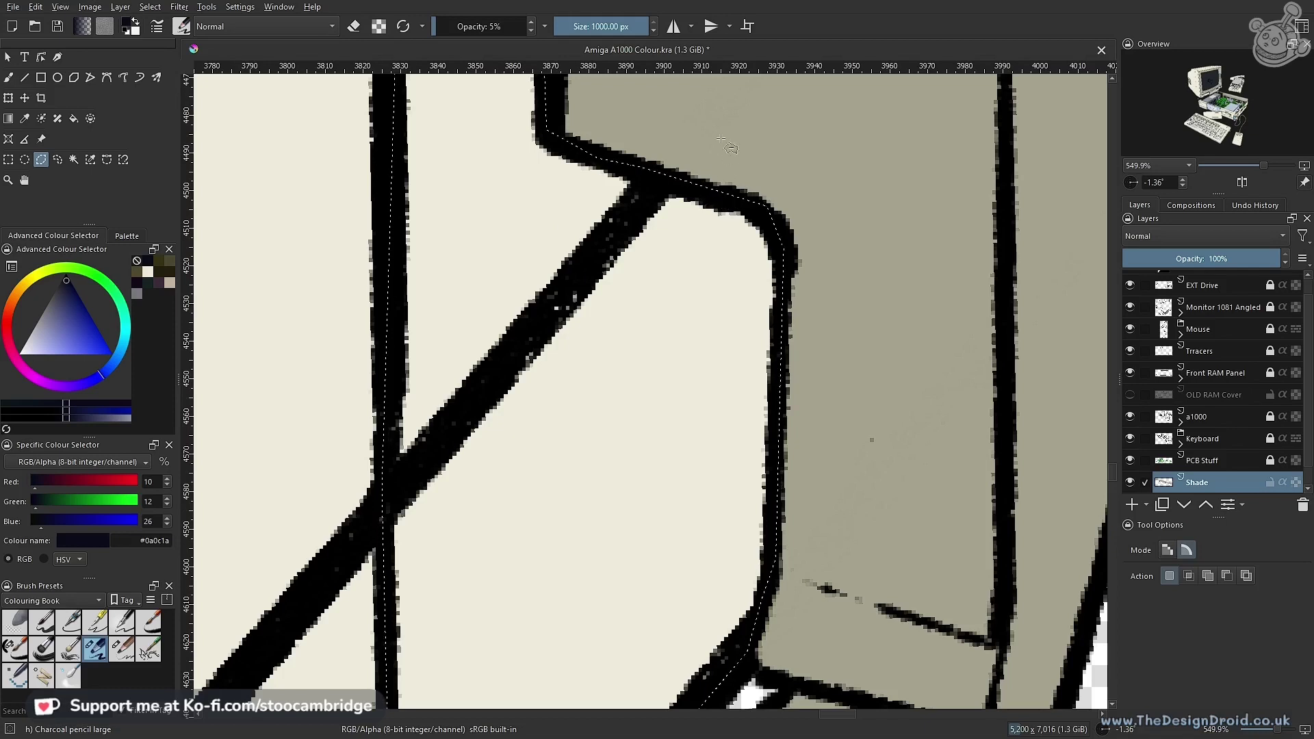
Try to rework the side panel selection at the power plug's curved corner with further polygon outlines
left_click(834, 334)
left_click(895, 296)
left_click(863, 134)
left_click(723, 138)
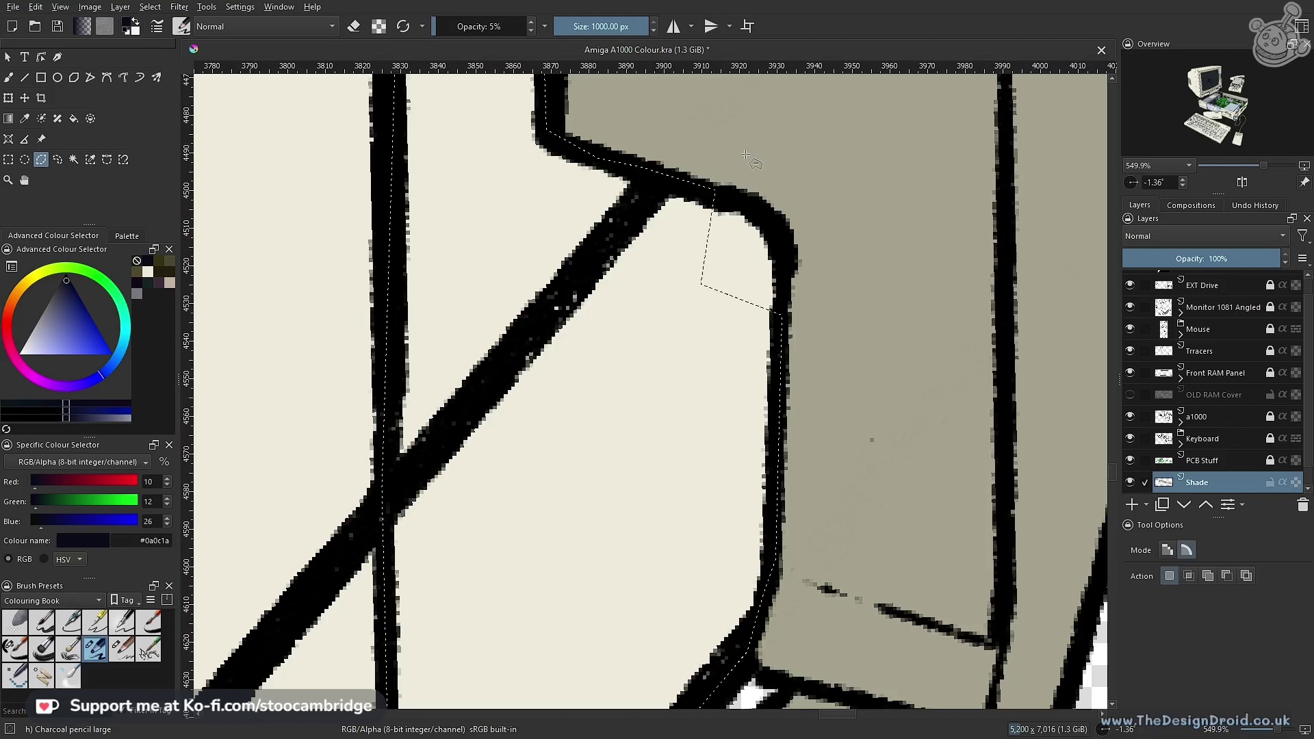
left_click(649, 191)
left_click(715, 191)
left_click(781, 221)
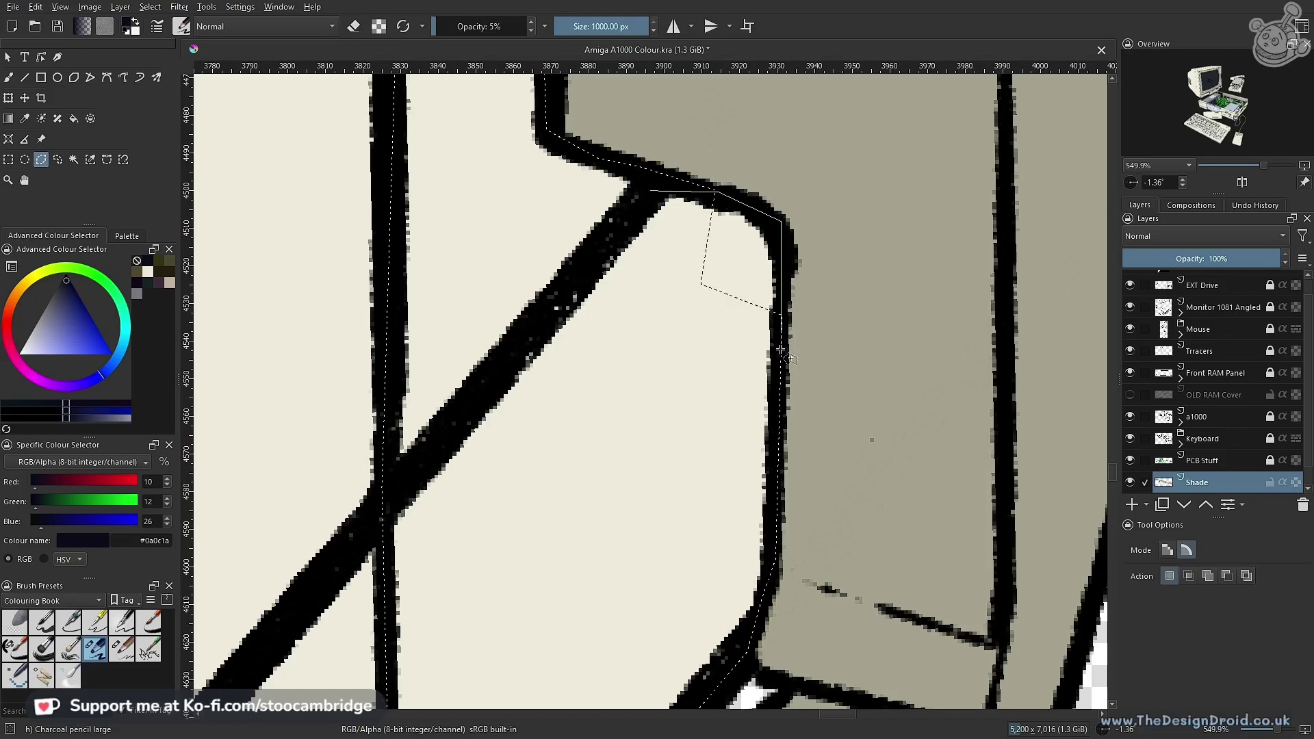
key("Escape")
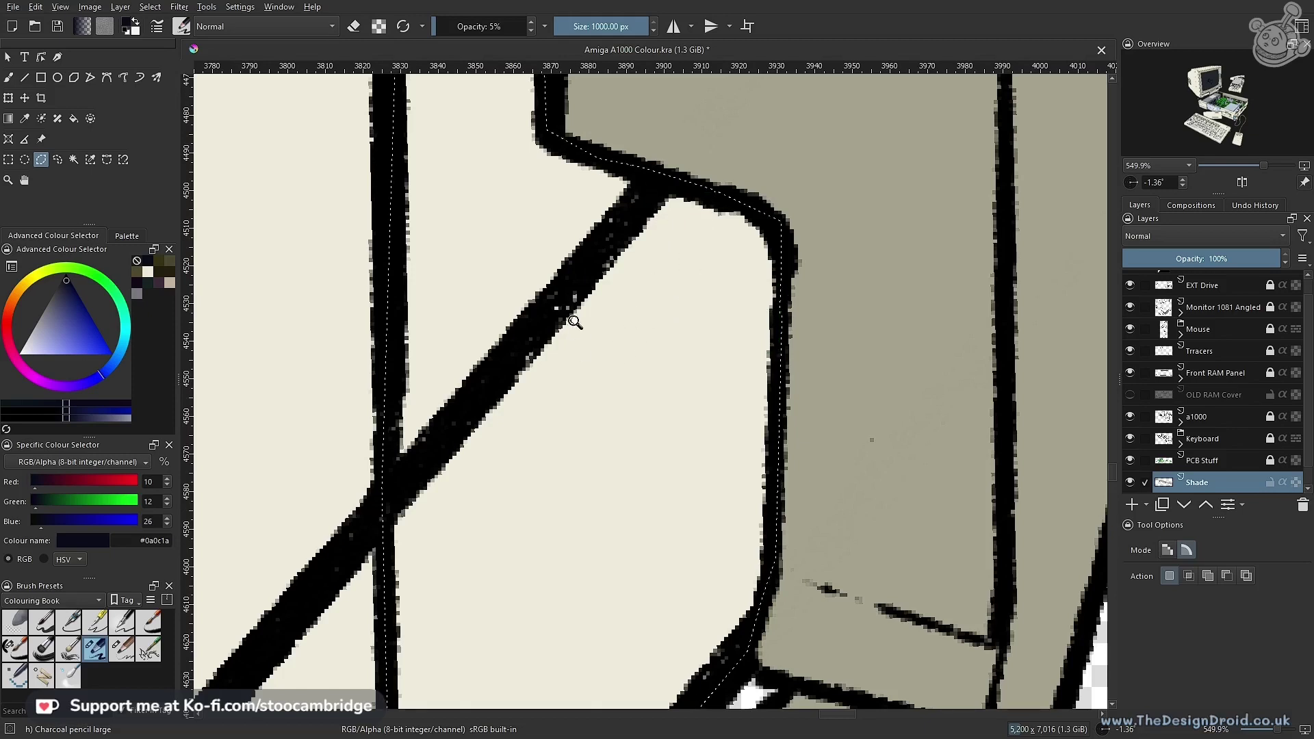
Cut the expansion connector opening out of the side panel selection by tracing a polygon around its edges
left_click_drag(574, 321, 621, 384)
left_click_drag(780, 164, 698, 395)
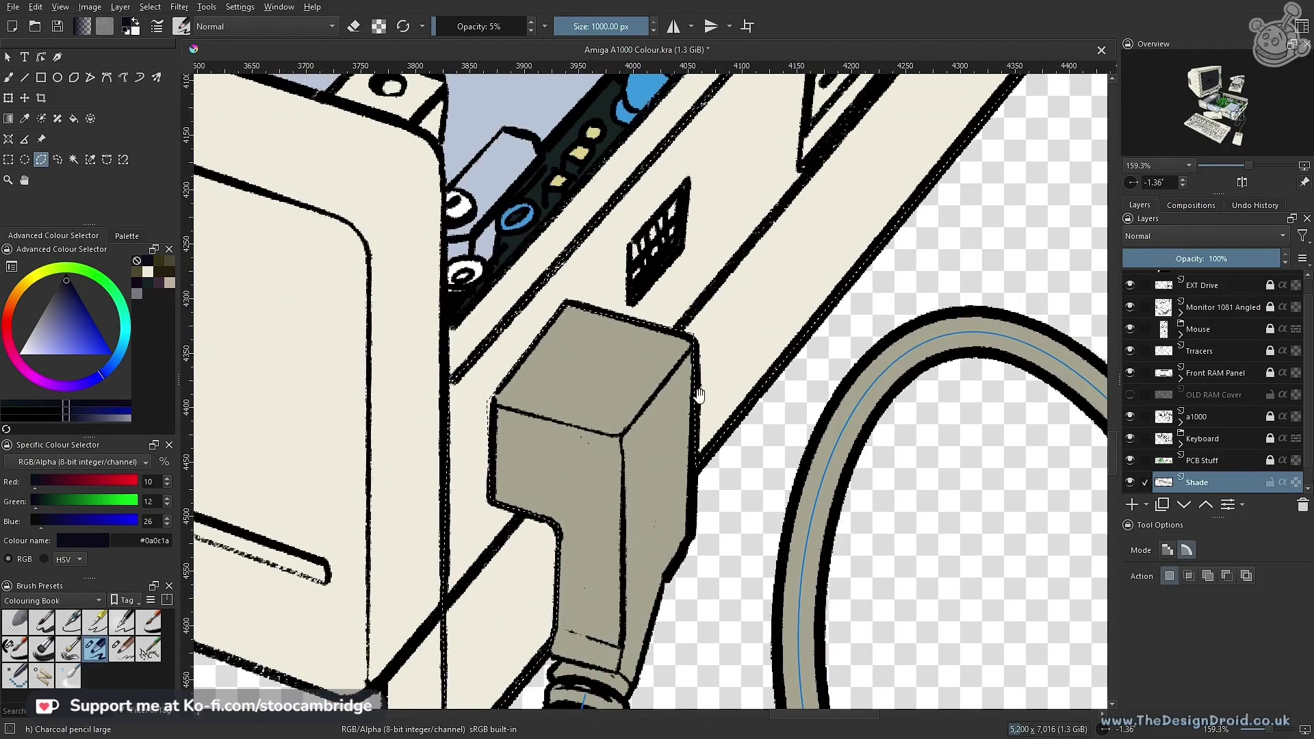
left_click_drag(807, 245, 788, 265)
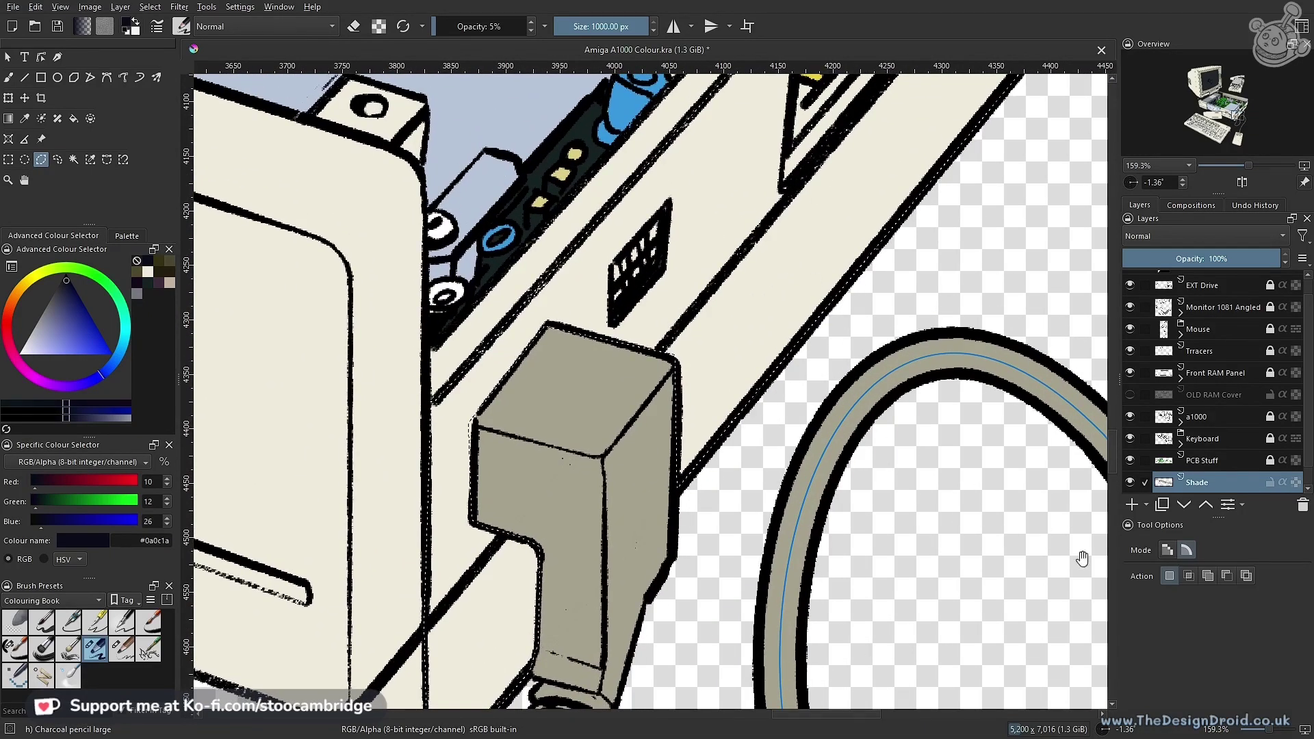
left_click_drag(798, 214, 780, 433)
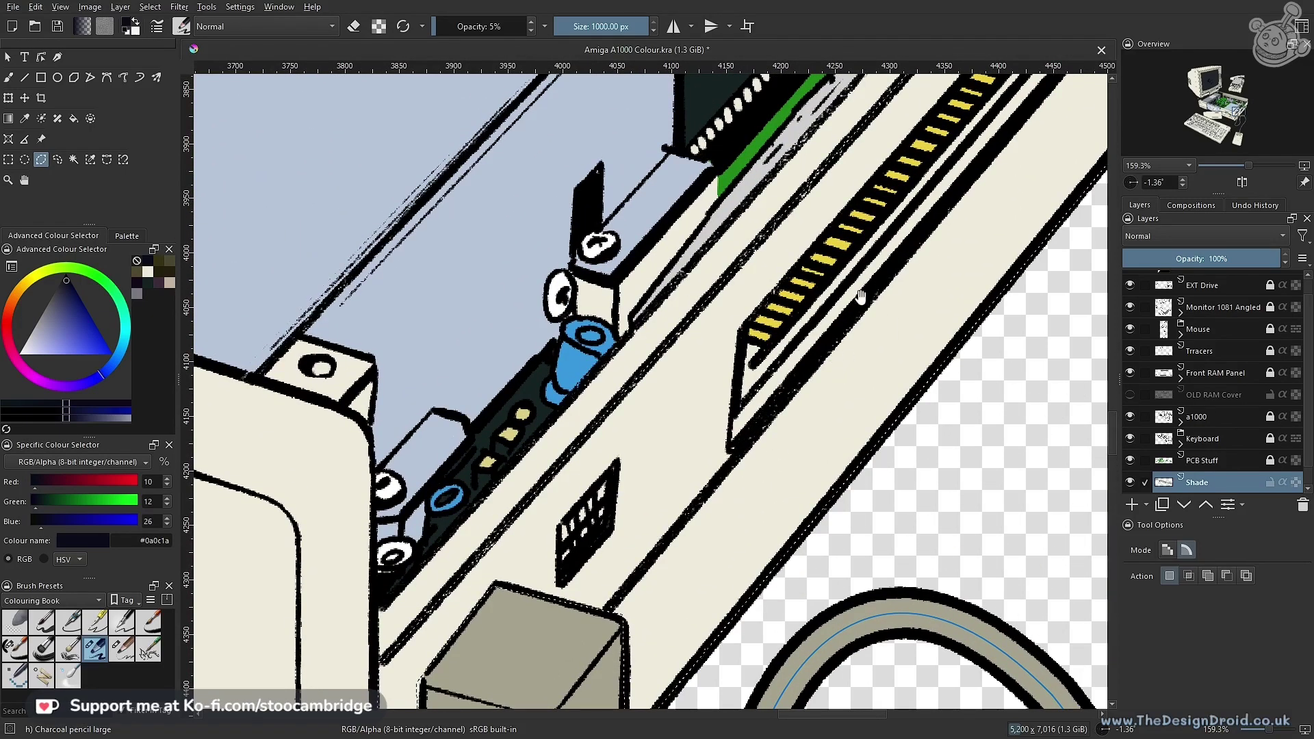
mouse_move(897, 265)
left_mouse_down()
mouse_move(871, 281)
mouse_move(876, 264)
mouse_move(711, 462)
mouse_move(863, 316)
left_mouse_up()
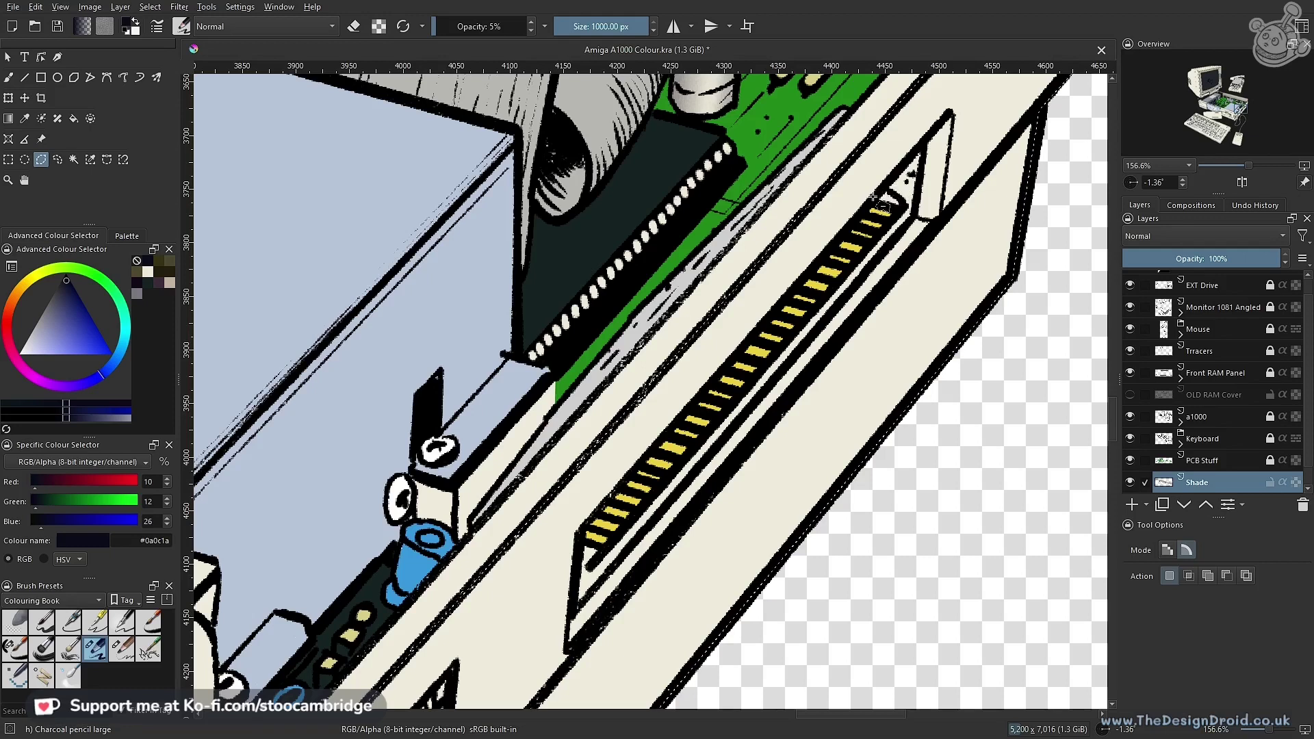
left_click(904, 208)
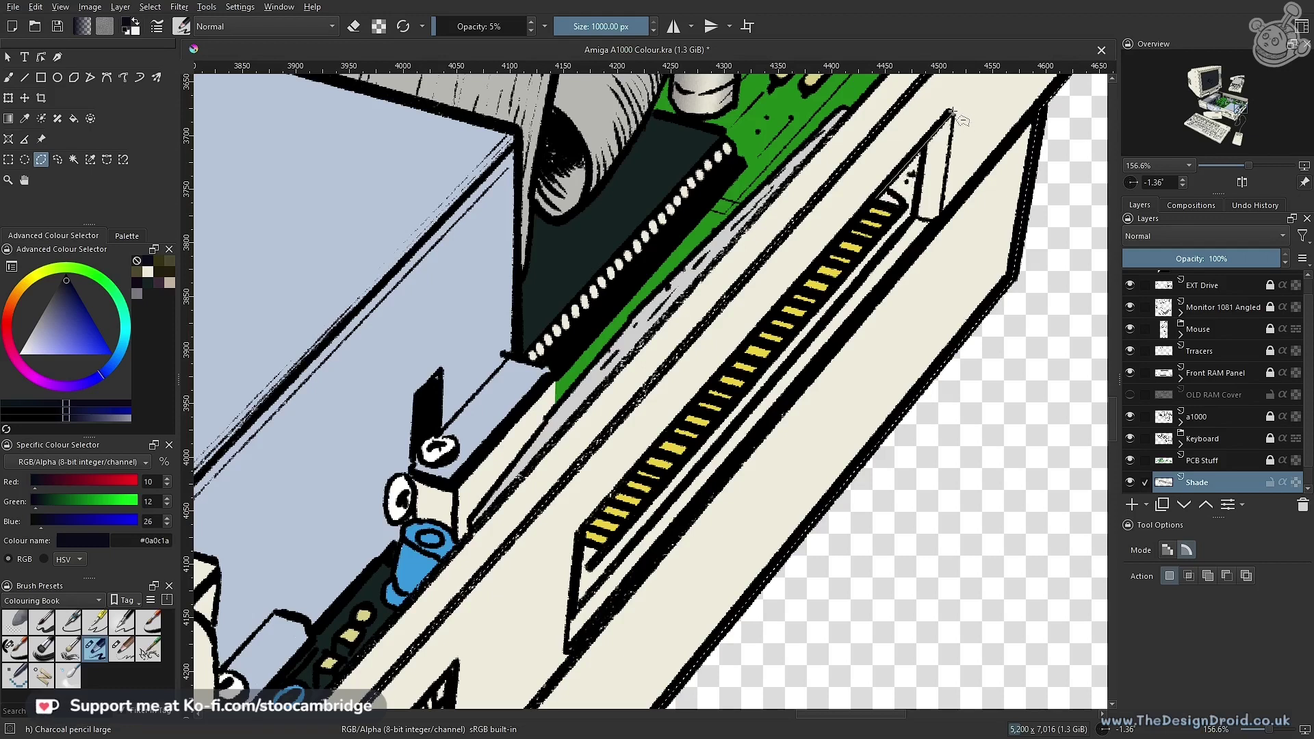
left_click(953, 114)
left_click(939, 219)
left_click(568, 647)
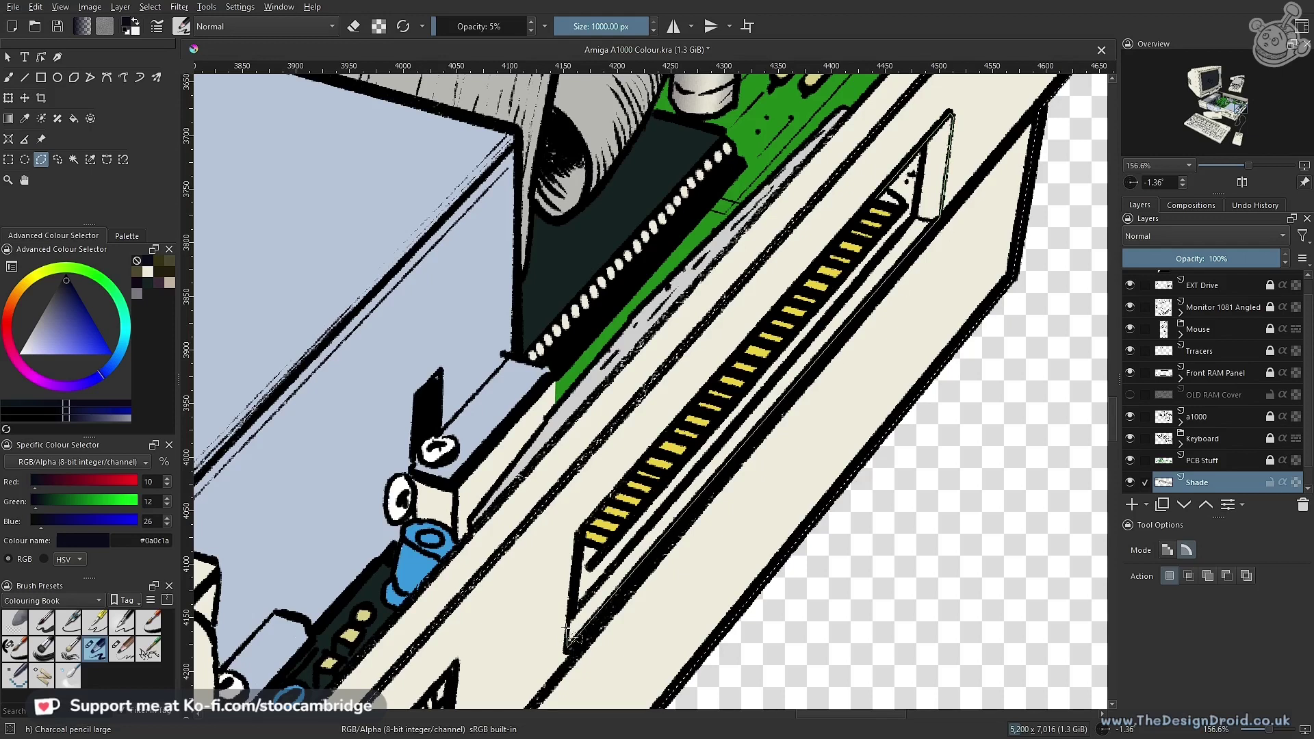
left_click(577, 533)
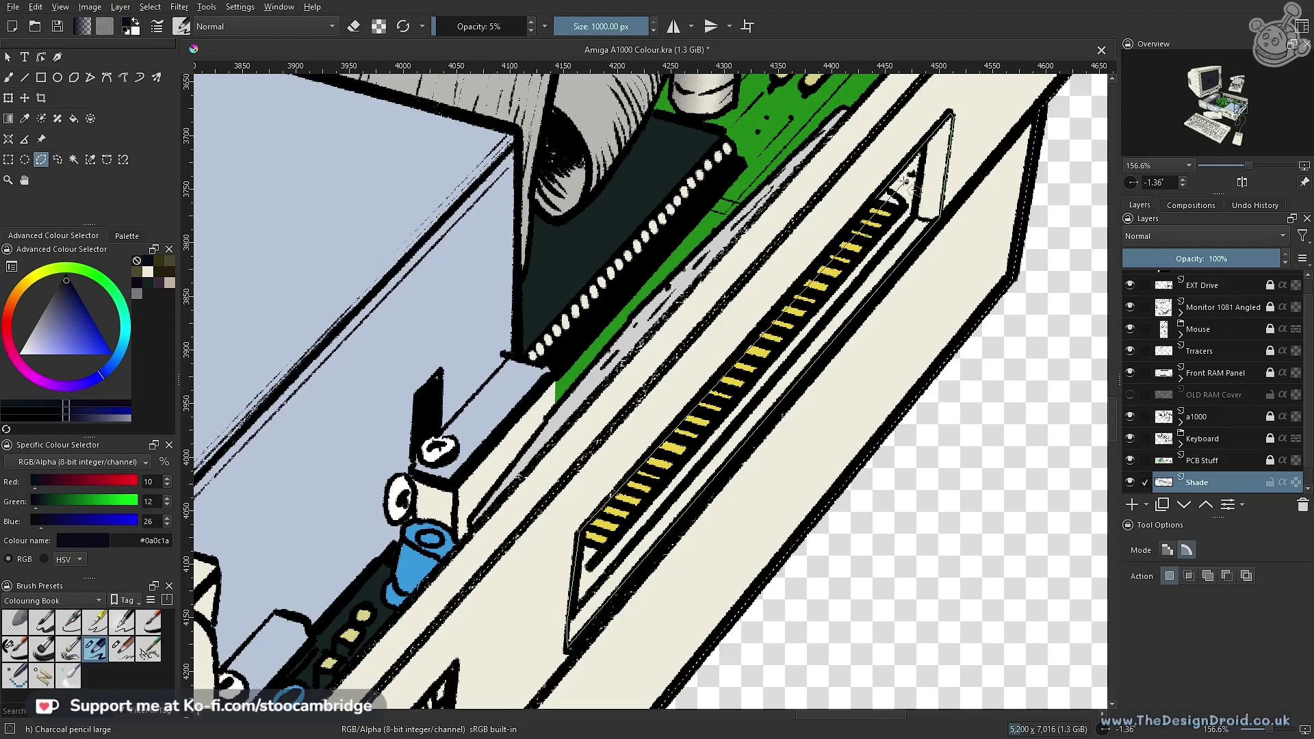
left_click(880, 195)
left_click(881, 199)
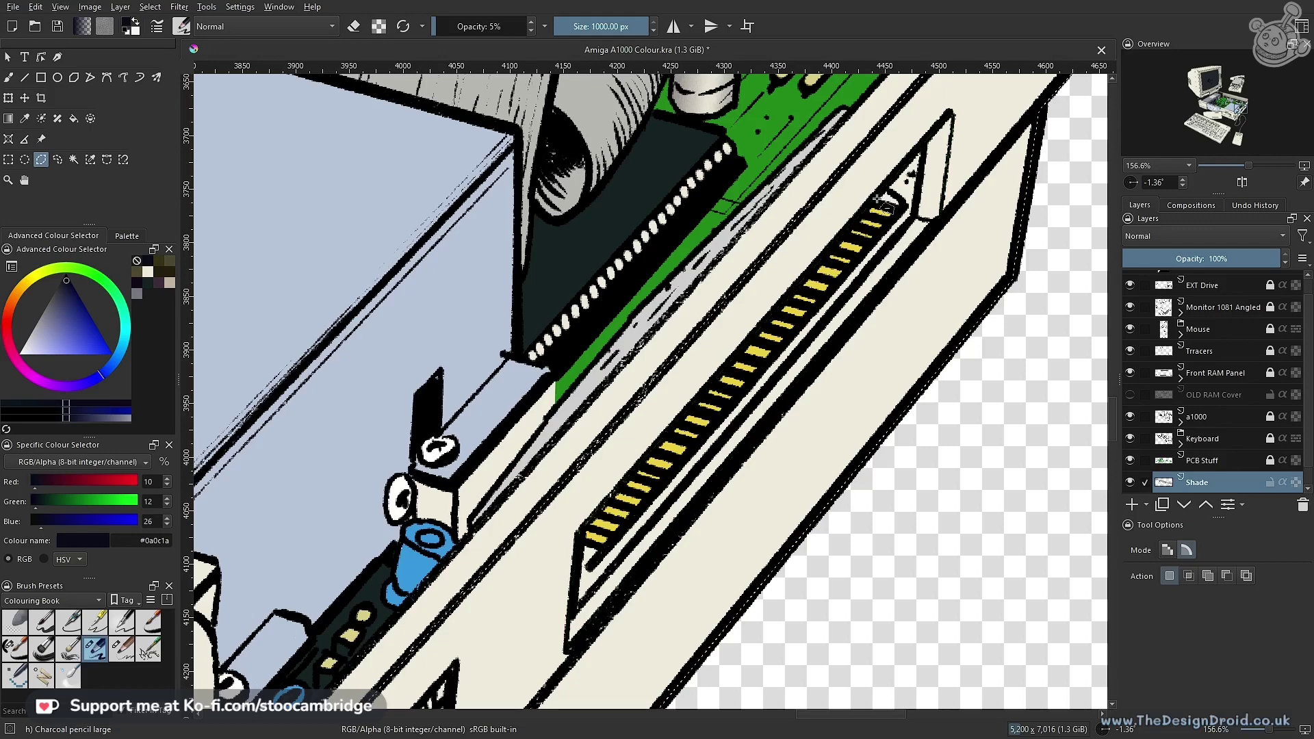
Set the large charcoal pencil brush to 5% opacity and shade the selected side panel with dark navy #0a0c1a
left_click_drag(816, 352, 763, 435)
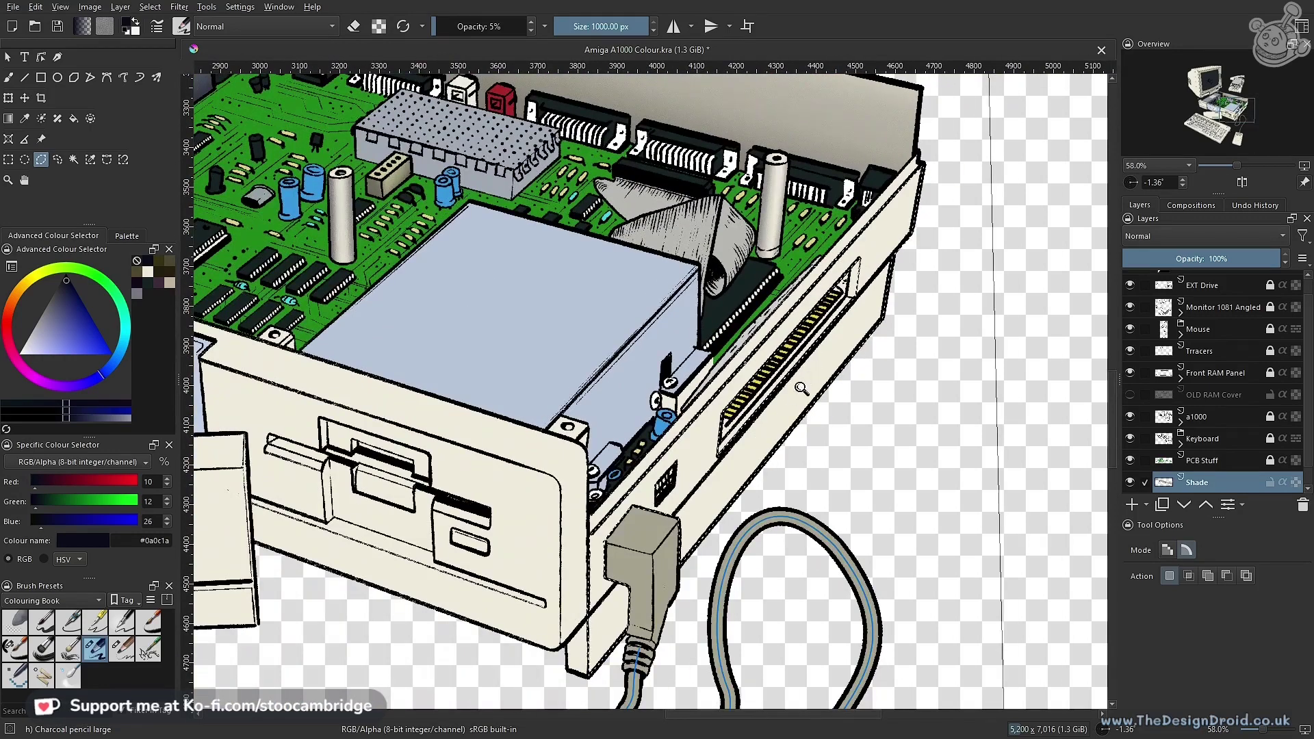
left_click_drag(801, 387, 812, 357)
left_click_drag(860, 250, 814, 357)
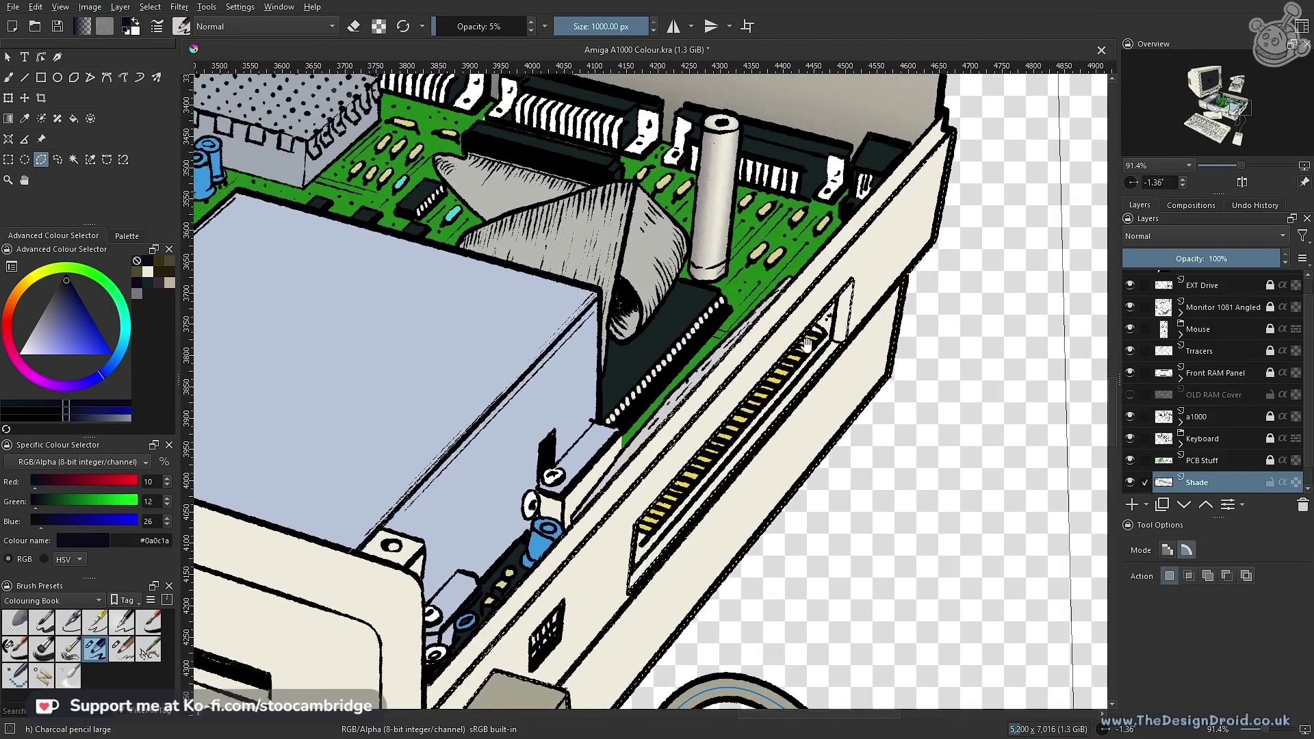
key("b")
key("i")
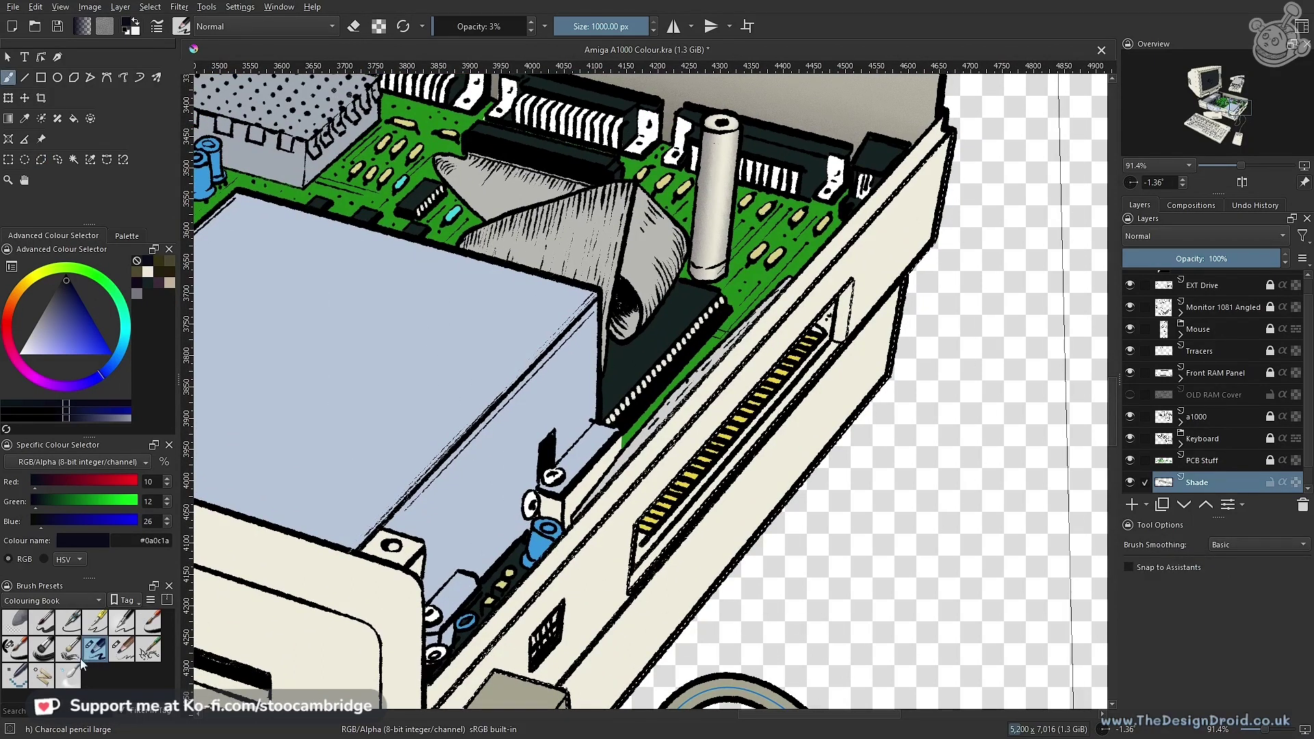
mouse_move(645, 315)
left_mouse_down()
mouse_move(635, 376)
mouse_move(761, 410)
mouse_move(746, 325)
left_mouse_up()
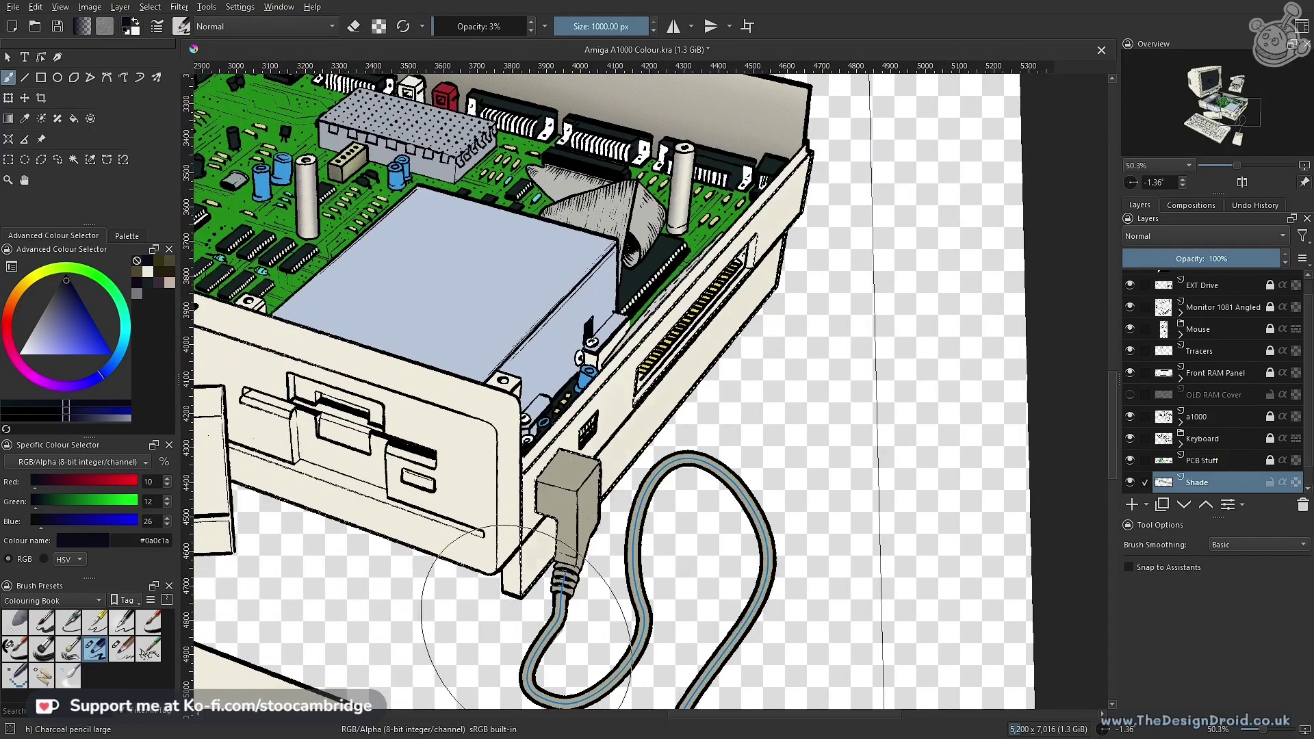
left_click_drag(507, 26, 431, 27)
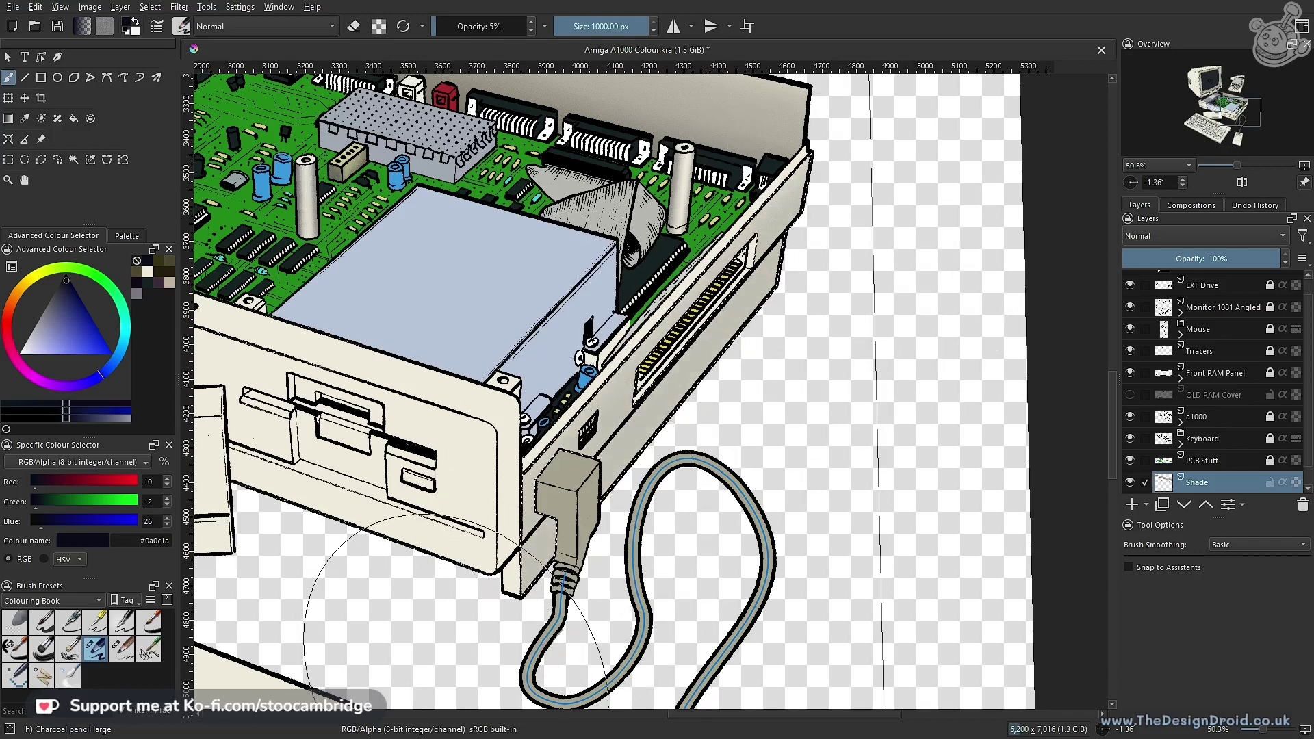
scroll(725, 377, "up", 3)
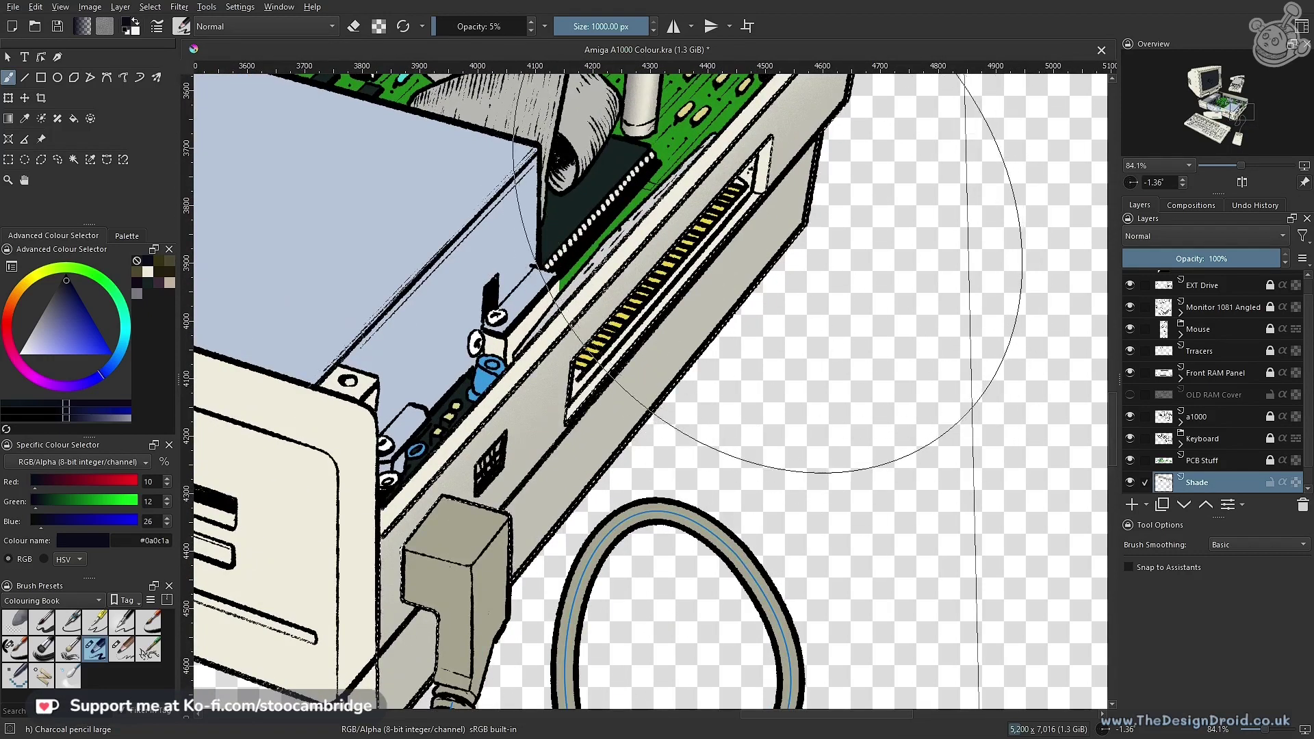
Examine the new side panel shading around the power plug and expansion connector, and compare it with the rest of the case
scroll(767, 272, "down", 5)
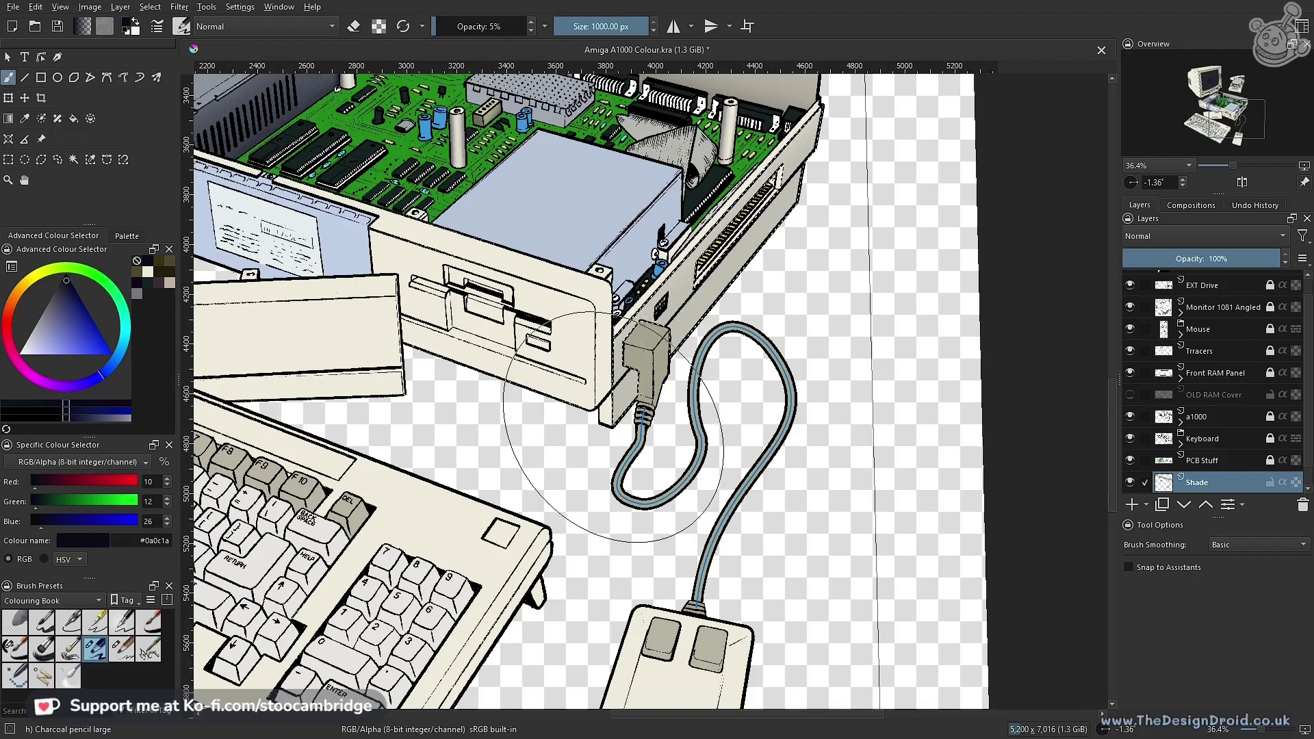
scroll(618, 429, "up", 5)
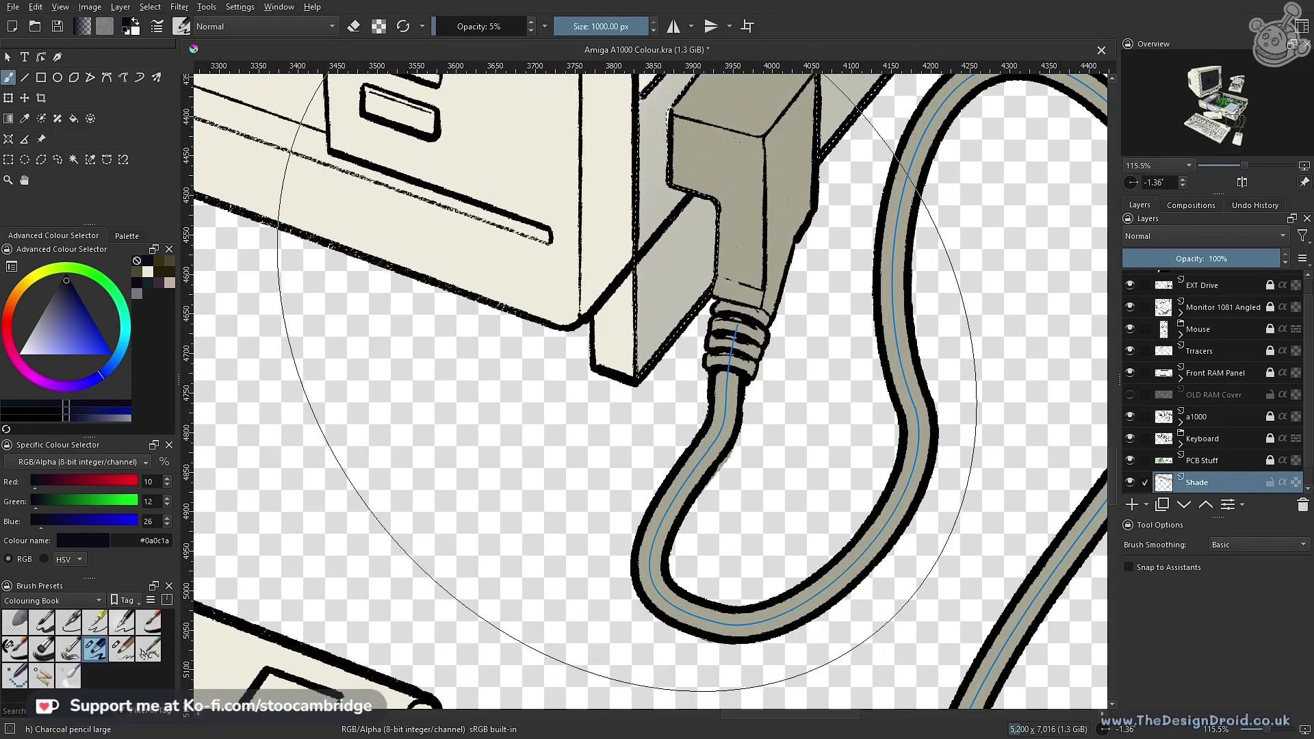
left_click(121, 647)
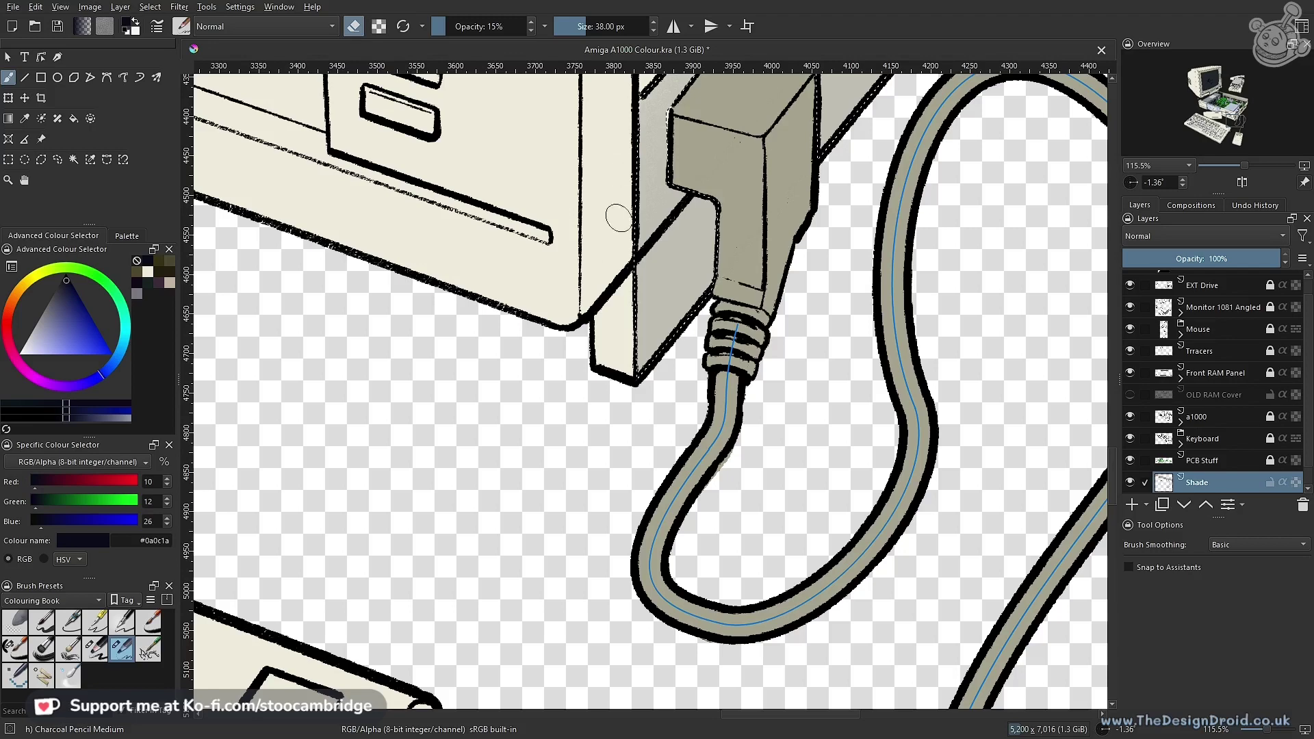
scroll(651, 302, "down", 5)
left_click_drag(672, 356, 665, 447)
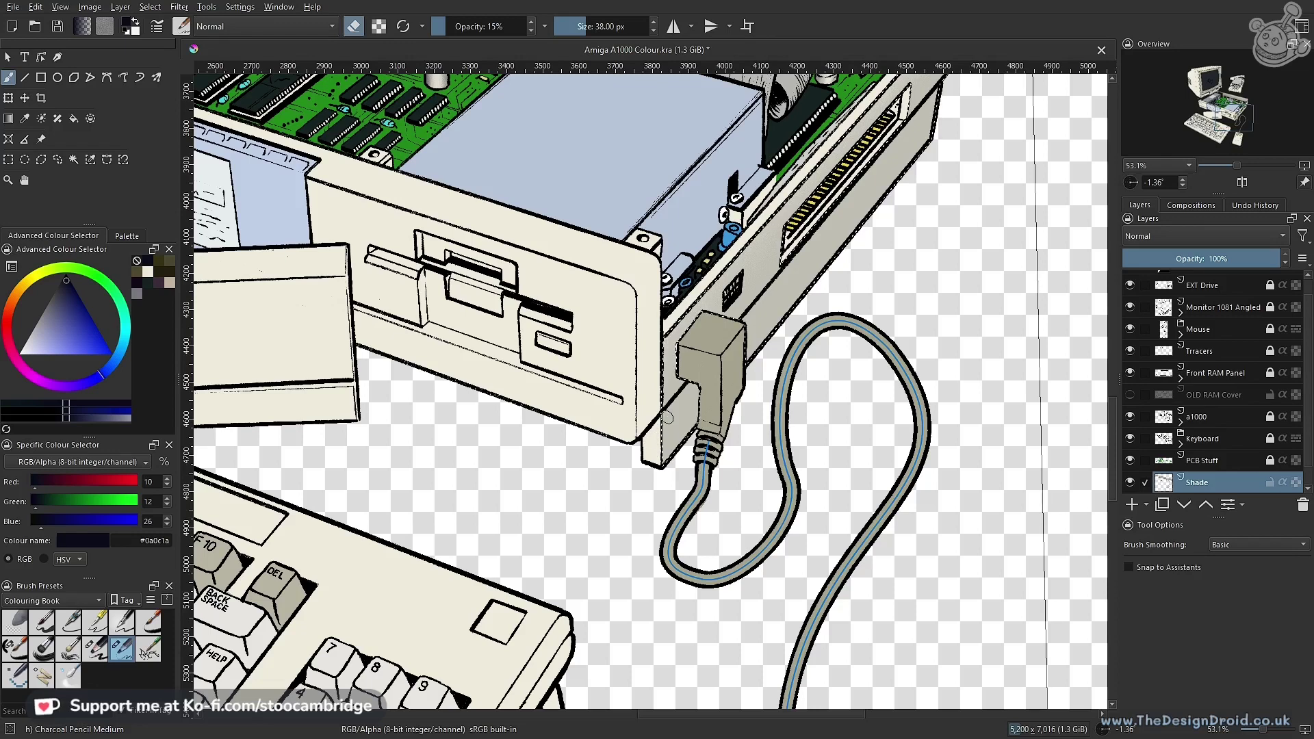
left_click_drag(670, 375, 638, 449, "ctrl")
left_click_drag(352, 352, 529, 419, "ctrl")
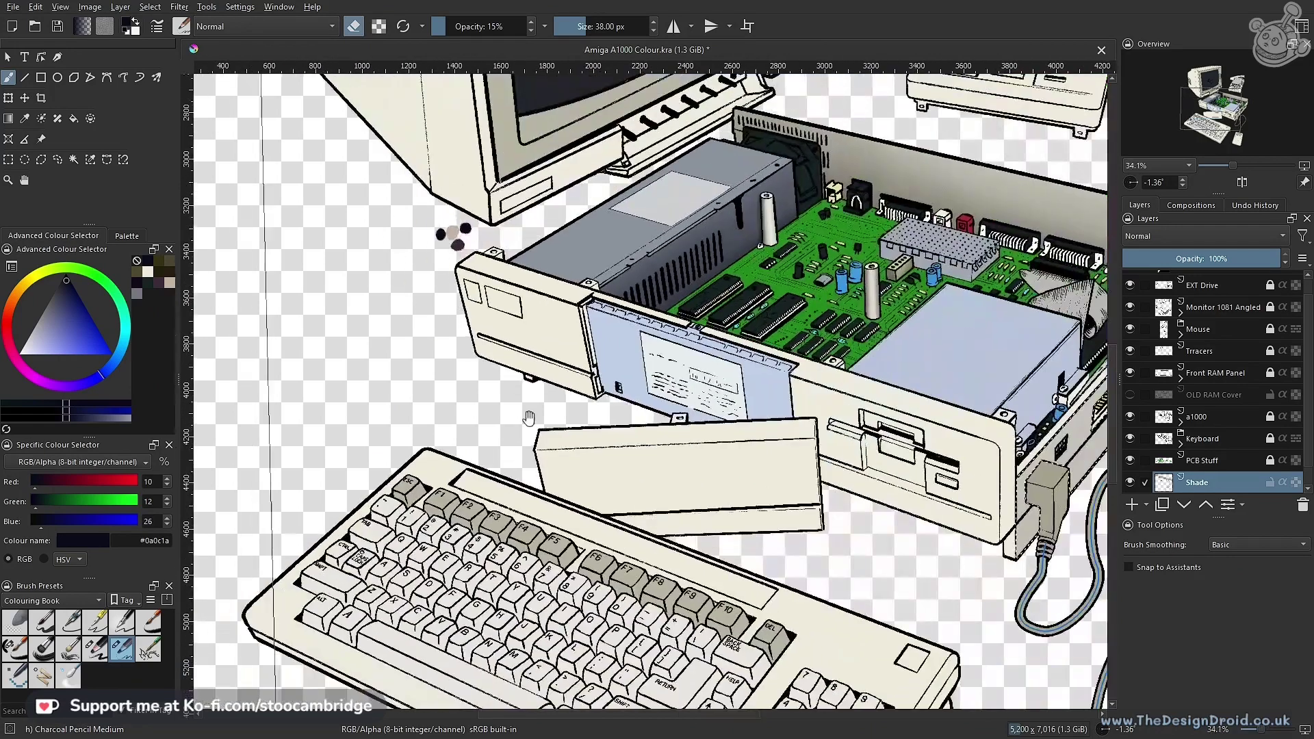
left_click_drag(672, 280, 561, 399)
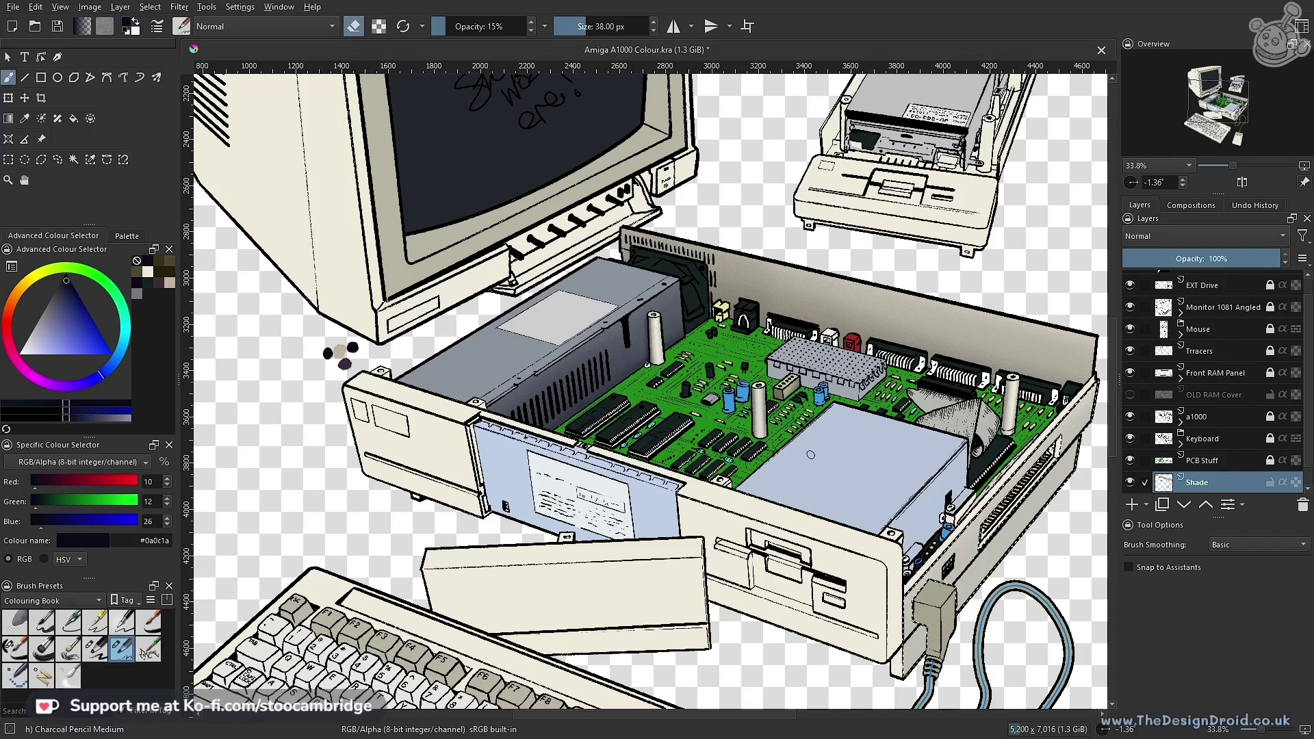
left_click_drag(814, 452, 818, 589)
mouse_move(886, 513)
left_mouse_down()
mouse_move(803, 524)
mouse_move(793, 380)
left_mouse_up()
mouse_move(794, 380)
left_mouse_down()
mouse_move(738, 510)
mouse_move(735, 472)
mouse_move(731, 519)
left_mouse_up()
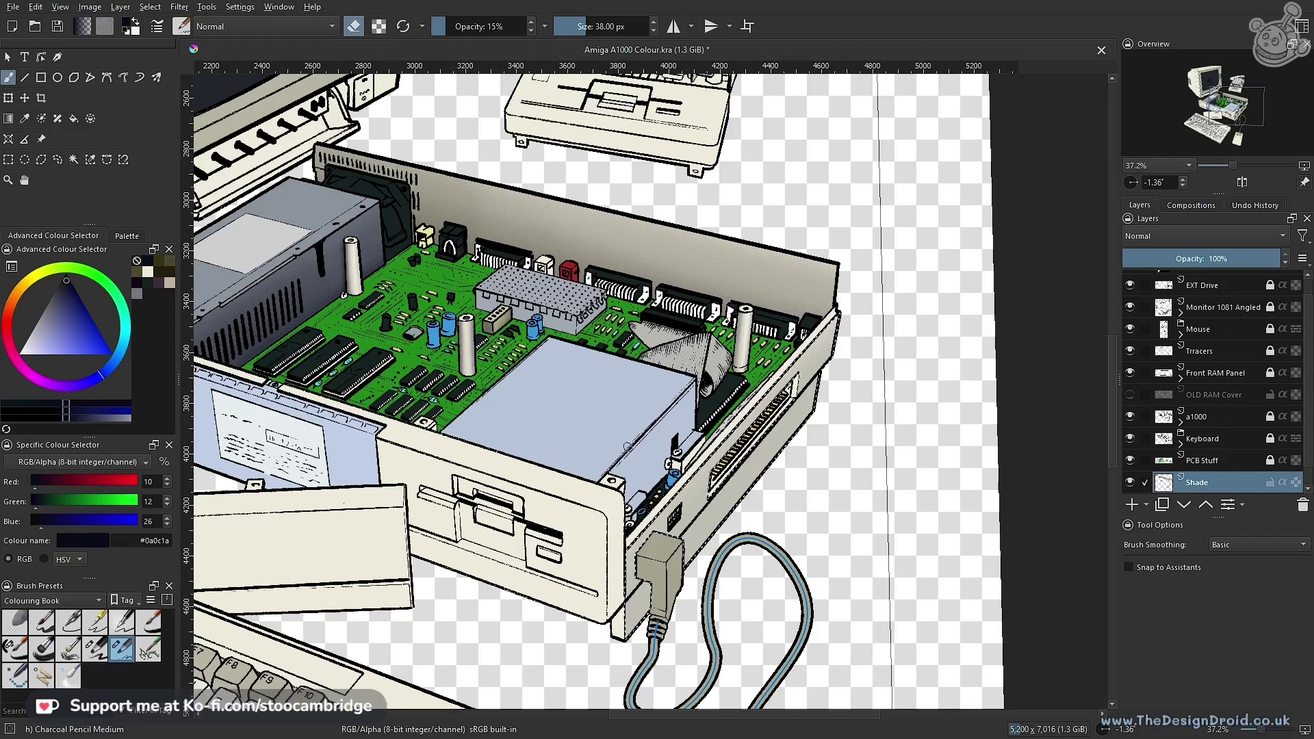
left_click_drag(671, 540, 728, 455)
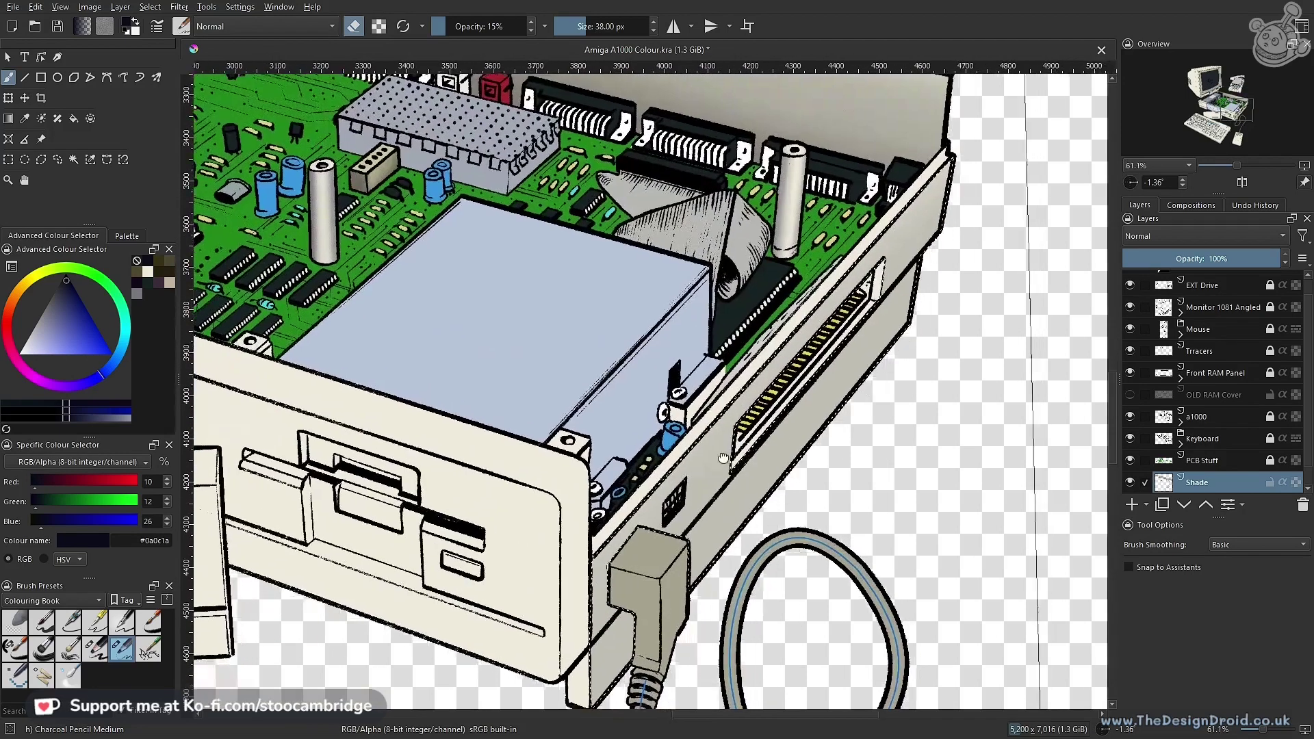
left_click_drag(842, 373, 769, 349)
mouse_move(747, 401)
left_mouse_down()
mouse_move(745, 383)
mouse_move(773, 366)
left_mouse_up()
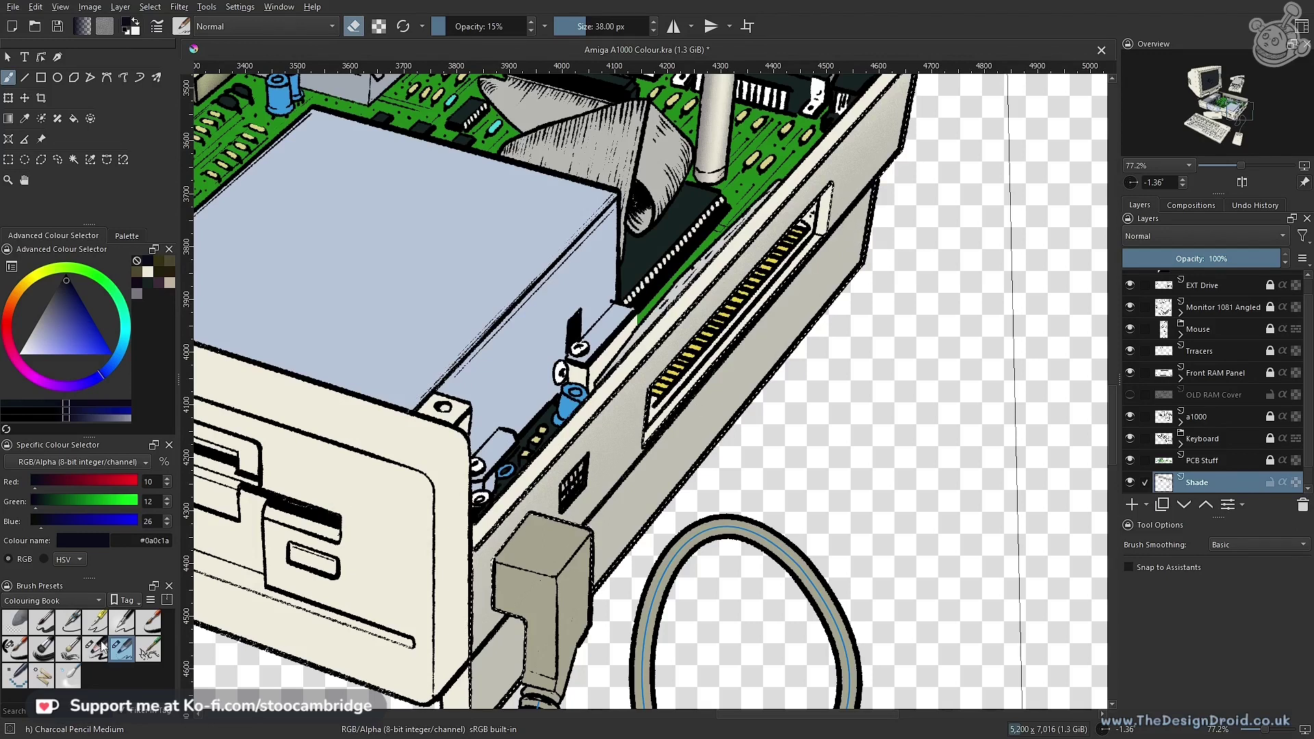
Switch back to the large charcoal pencil at 5% opacity and compare the artwork with the Shade layer hidden and shown
left_click(99, 648)
mouse_move(676, 388)
left_mouse_down()
mouse_move(649, 415)
mouse_move(636, 468)
left_mouse_up()
left_click(1131, 483)
left_click(1131, 483)
left_click(1130, 483)
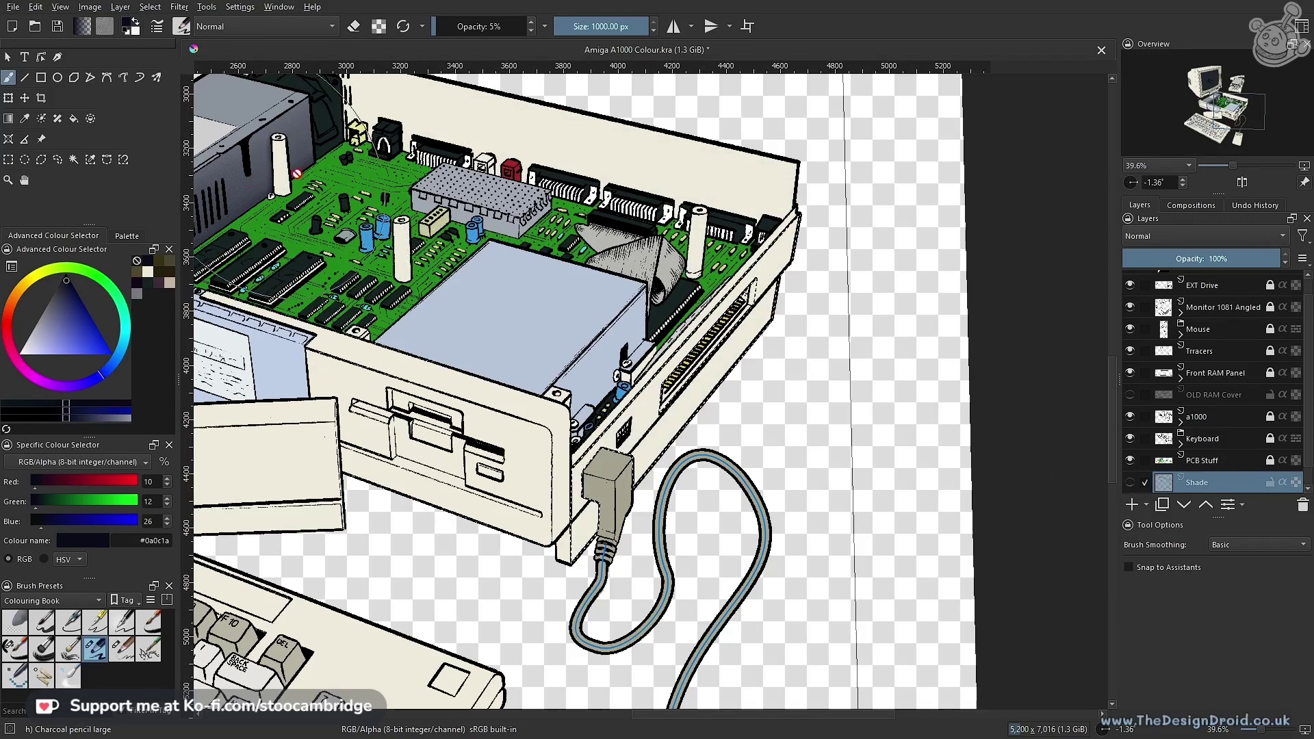
left_click(1129, 483)
Add a soft touch of dark navy shading at the rear end of the selected side panel
left_click_drag(734, 381, 799, 429)
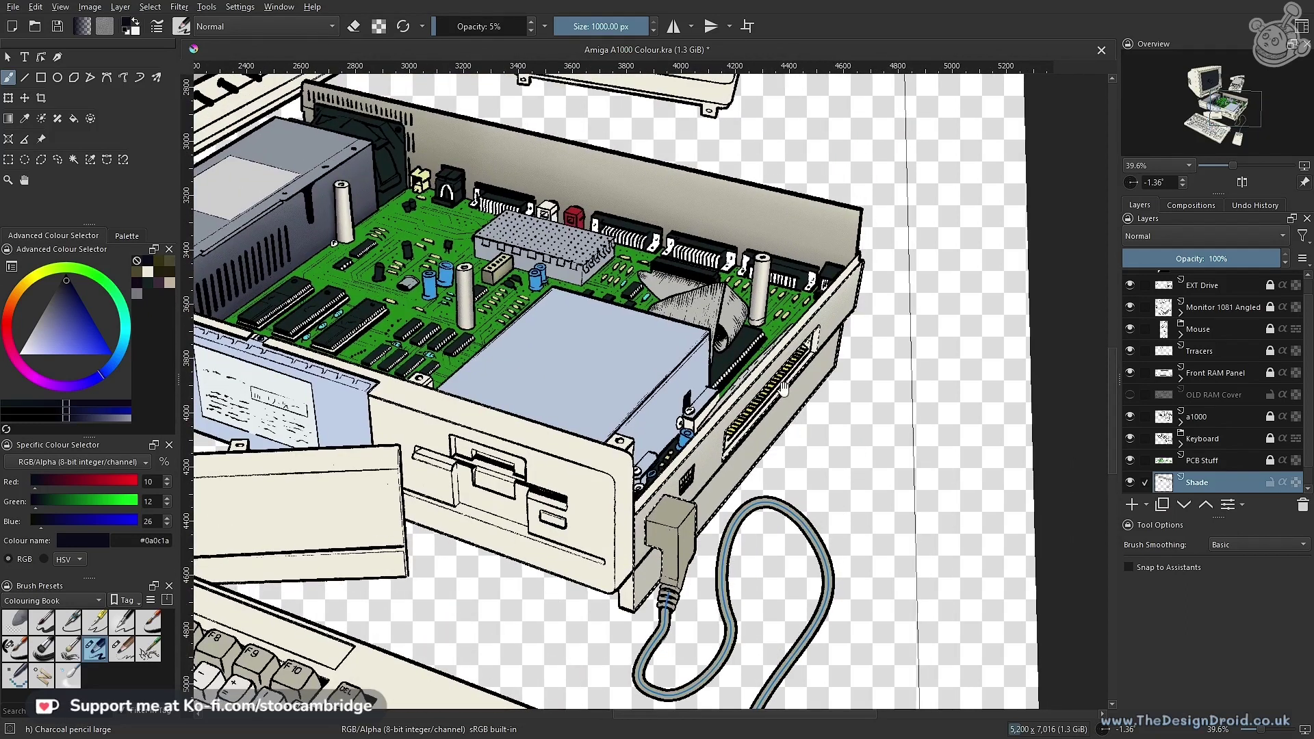
scroll(821, 389, "up", 1)
left_click_drag(823, 376, 866, 338)
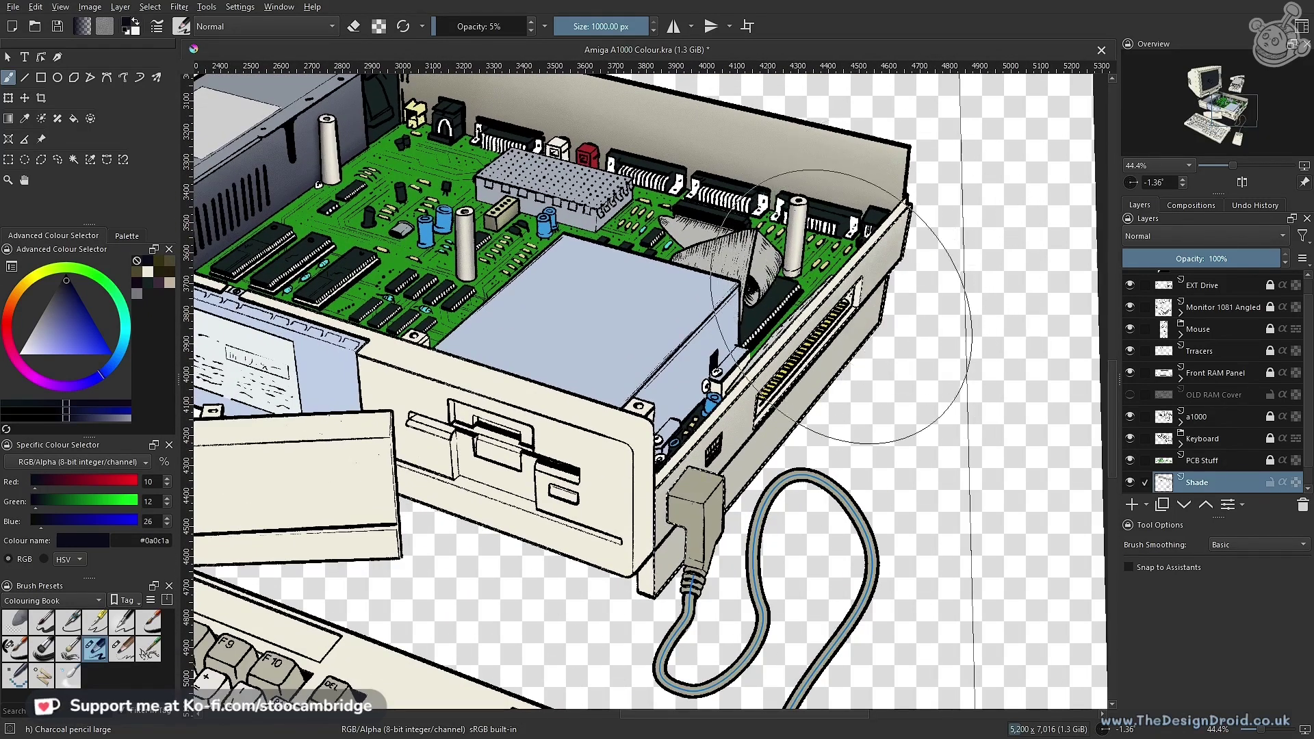
mouse_move(913, 252)
left_mouse_down()
mouse_move(582, 626)
mouse_move(905, 263)
left_mouse_up()
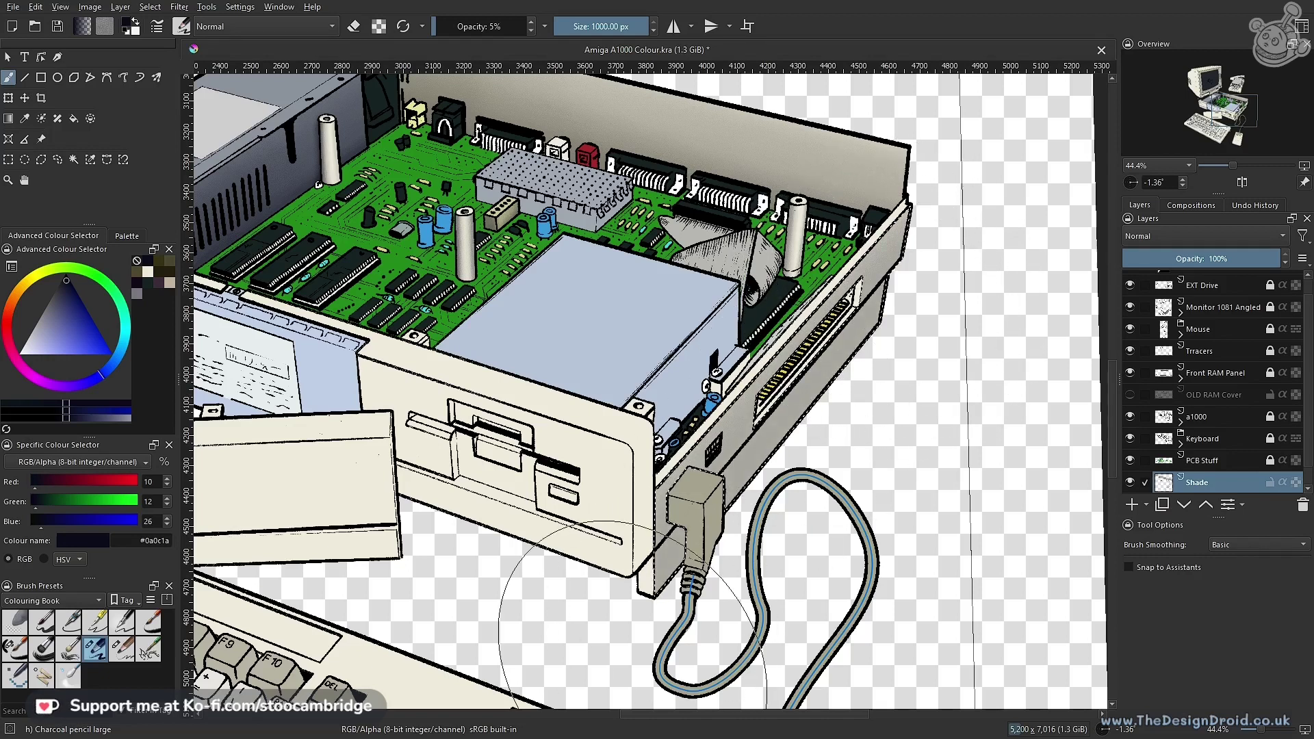
left_click_drag(849, 402, 698, 439)
left_click_drag(725, 383, 817, 421)
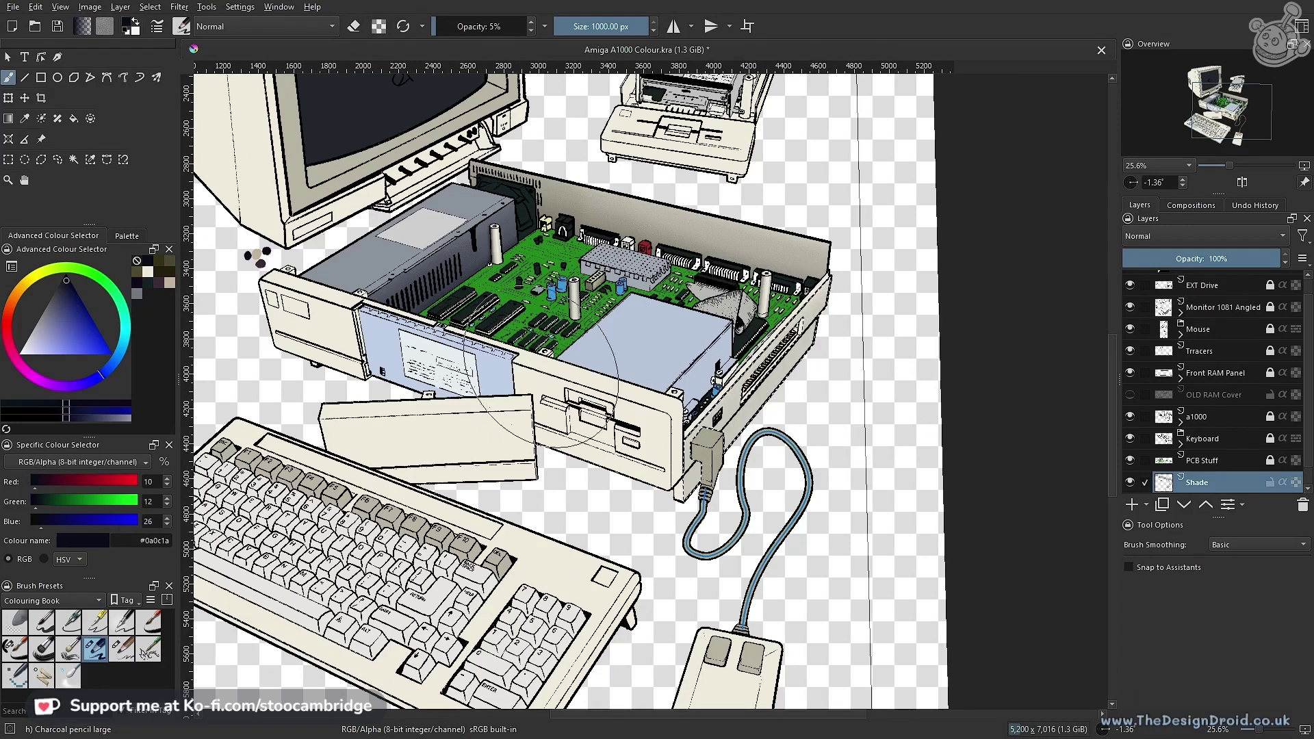
Change the brush colour to dark purple #130a1a and deepen the shadow along the lower part of the side panel
left_click(162, 260)
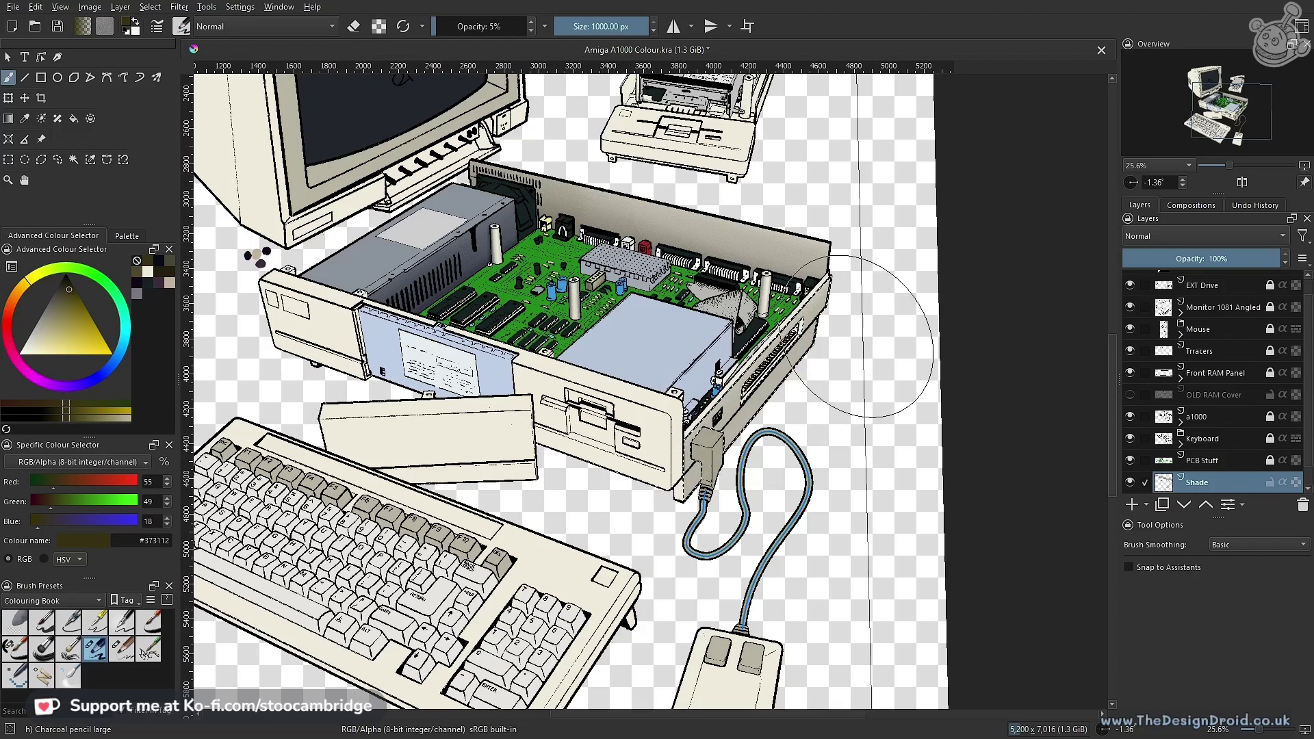
scroll(801, 399, "up", 2)
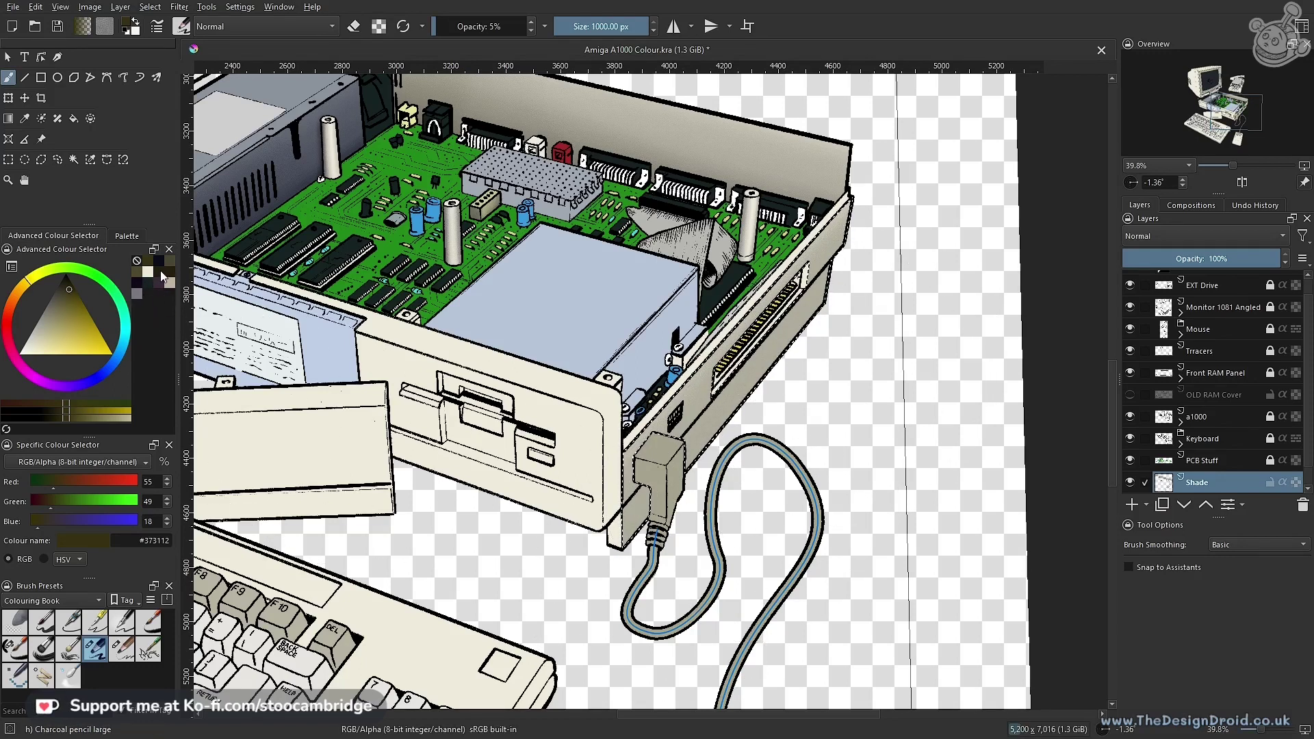
left_click(140, 286)
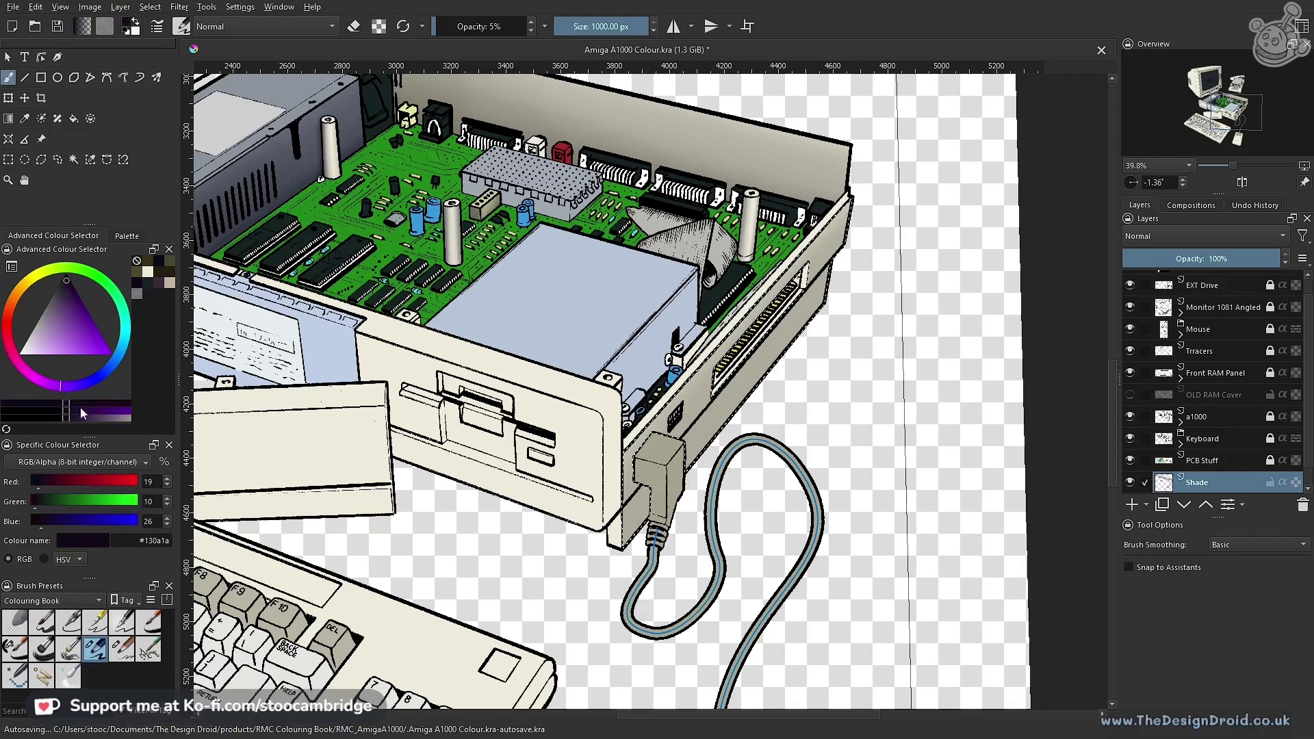
mouse_move(667, 403)
left_mouse_down()
mouse_move(817, 382)
mouse_move(838, 356)
left_mouse_up()
left_click_drag(743, 472, 647, 578)
mouse_move(766, 352)
left_mouse_down()
mouse_move(674, 481)
mouse_move(770, 371)
mouse_move(760, 336)
mouse_move(662, 478)
mouse_move(747, 355)
mouse_move(667, 427)
mouse_move(783, 250)
mouse_move(765, 256)
mouse_move(747, 445)
mouse_move(800, 357)
mouse_move(699, 366)
mouse_move(678, 475)
mouse_move(821, 425)
mouse_move(908, 351)
mouse_move(631, 640)
mouse_move(672, 637)
left_mouse_up()
left_click_drag(773, 477, 711, 570)
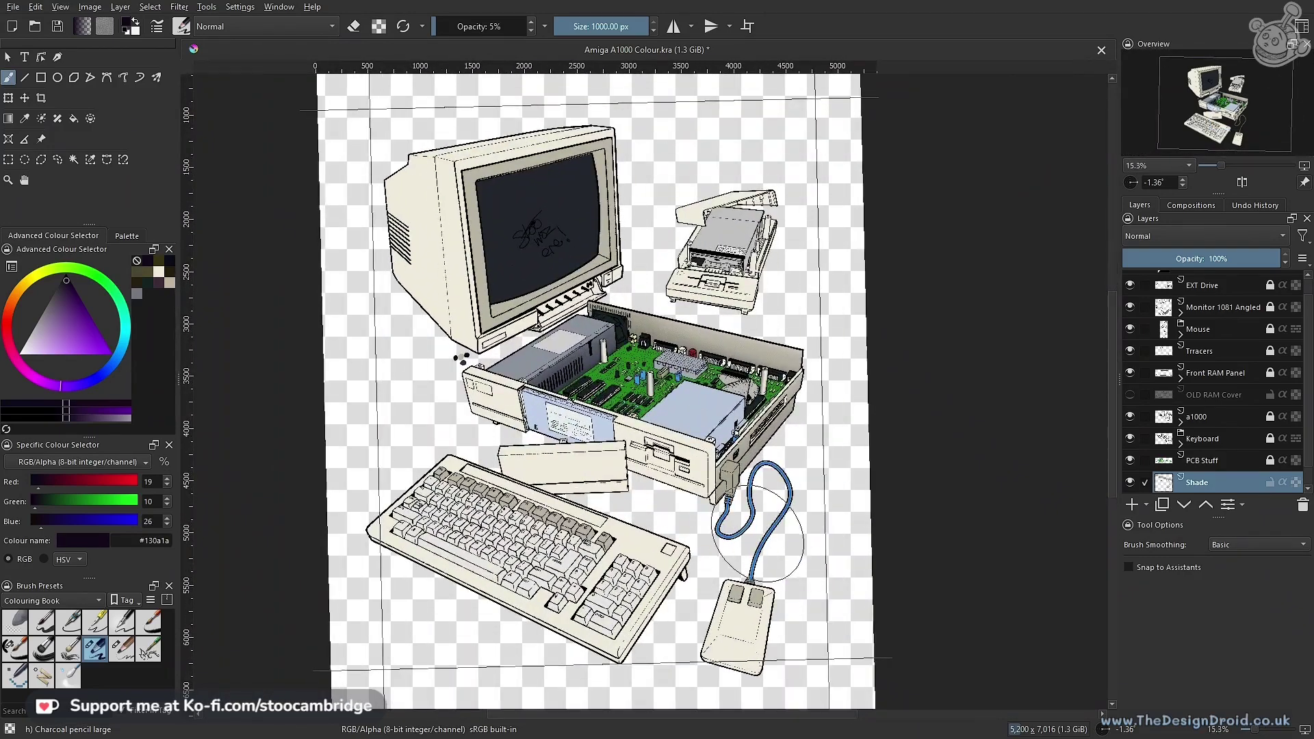
scroll(753, 527, "up", 3)
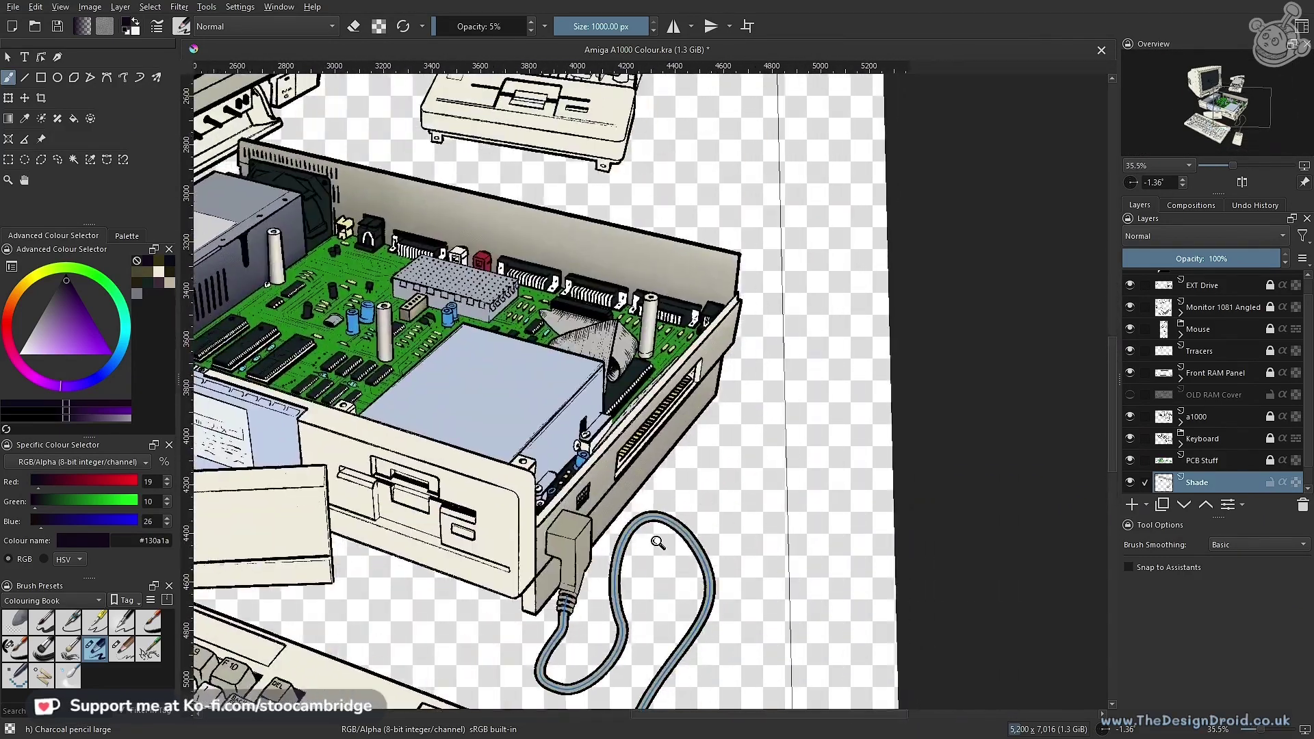
scroll(657, 542, "up", 2)
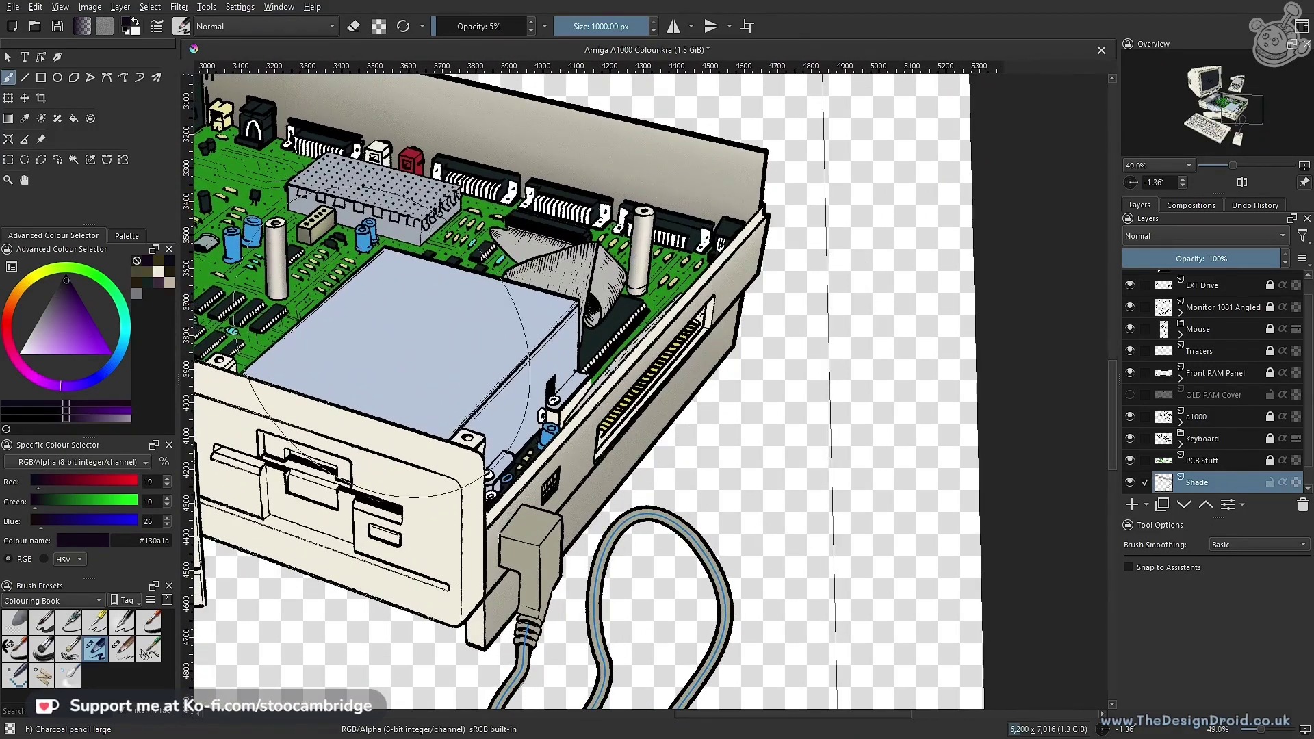
left_click(121, 653)
left_click_drag(679, 491, 713, 420)
left_click_drag(367, 597, 400, 552)
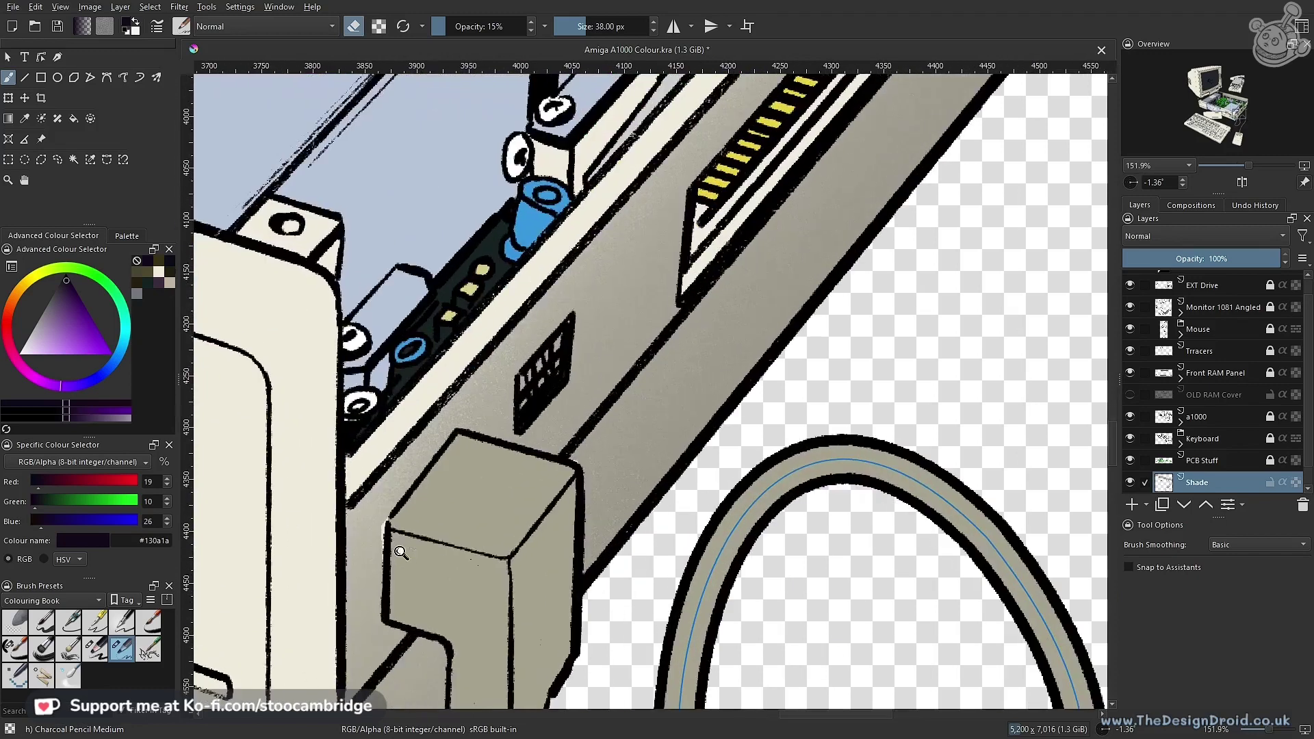
scroll(399, 565, "up", 2)
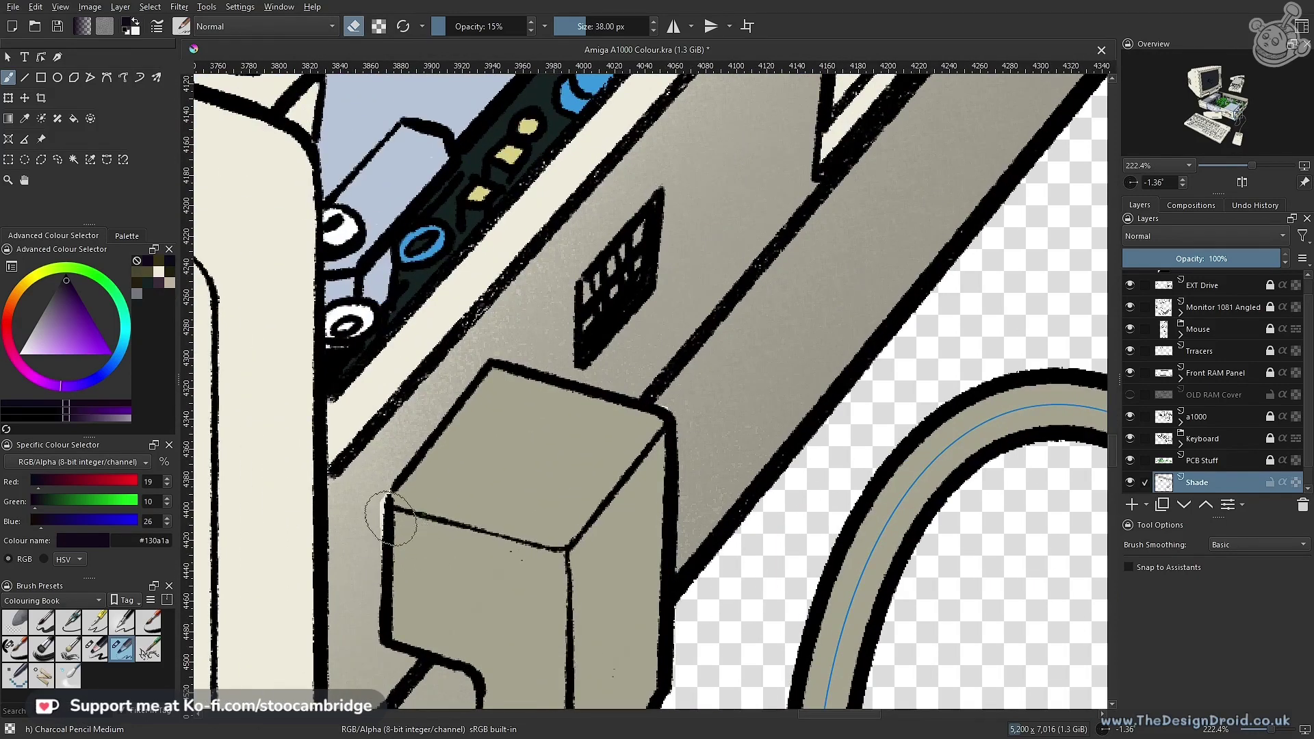
key("ctrl+h")
key("l")
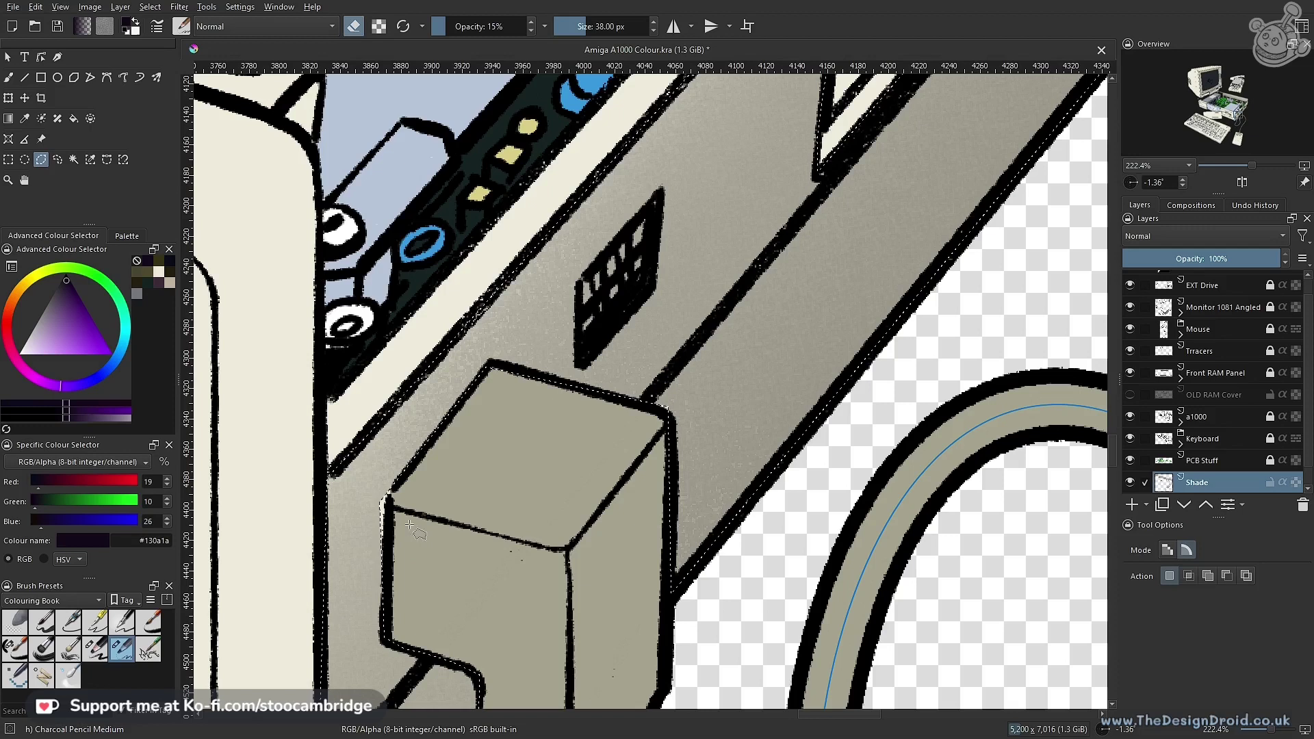
left_click(387, 506)
key("Escape")
Examine the deepened shading along the side panel and the expansion connector, and hide the selection outline
key("space")
scroll(390, 535, "down", 5)
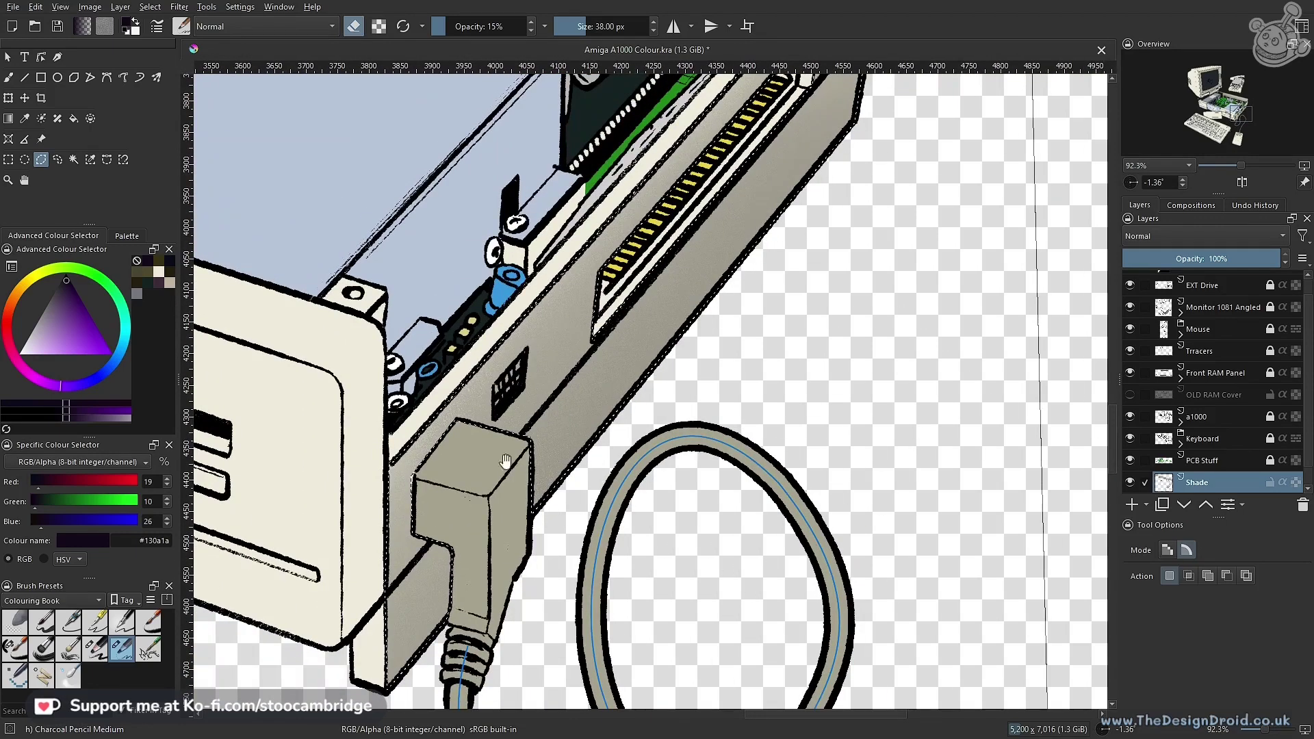
left_click_drag(661, 383, 566, 515)
left_click_drag(628, 454, 608, 500)
left_click_drag(701, 363, 736, 395)
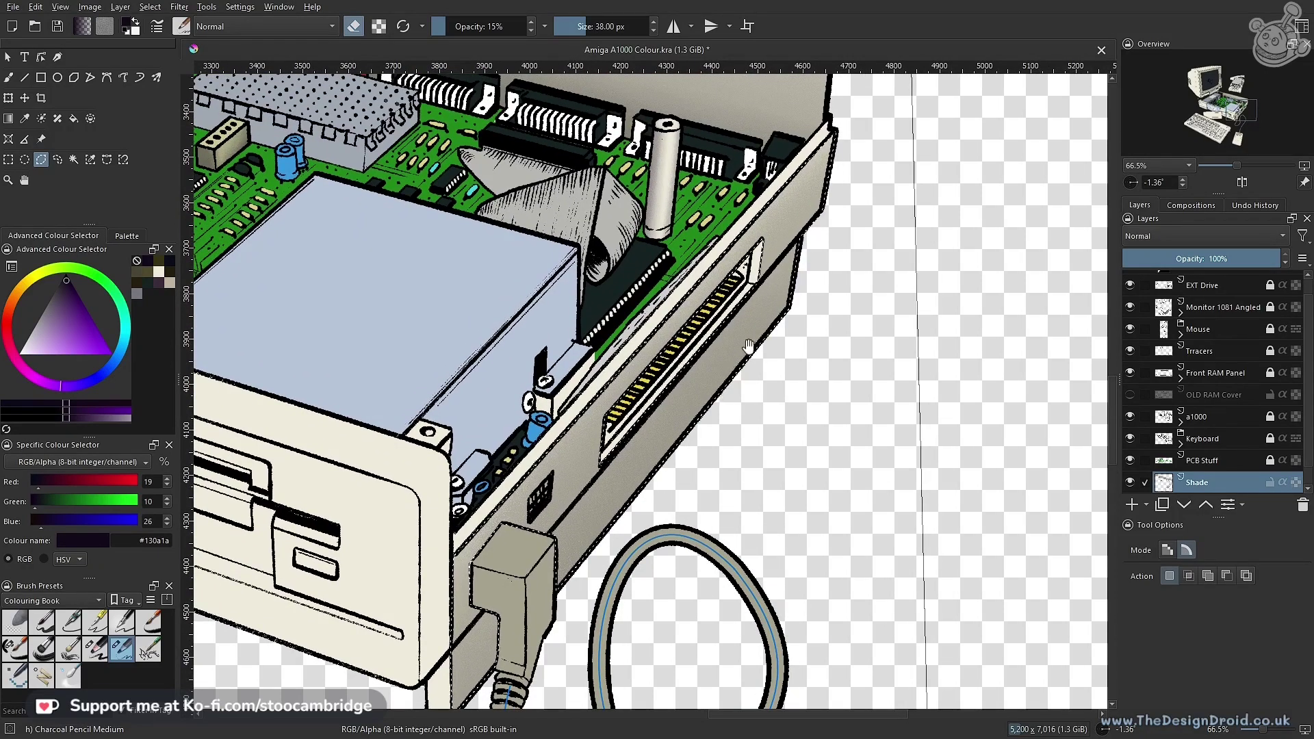
scroll(794, 297, "down", 1)
left_click_drag(736, 377, 757, 363)
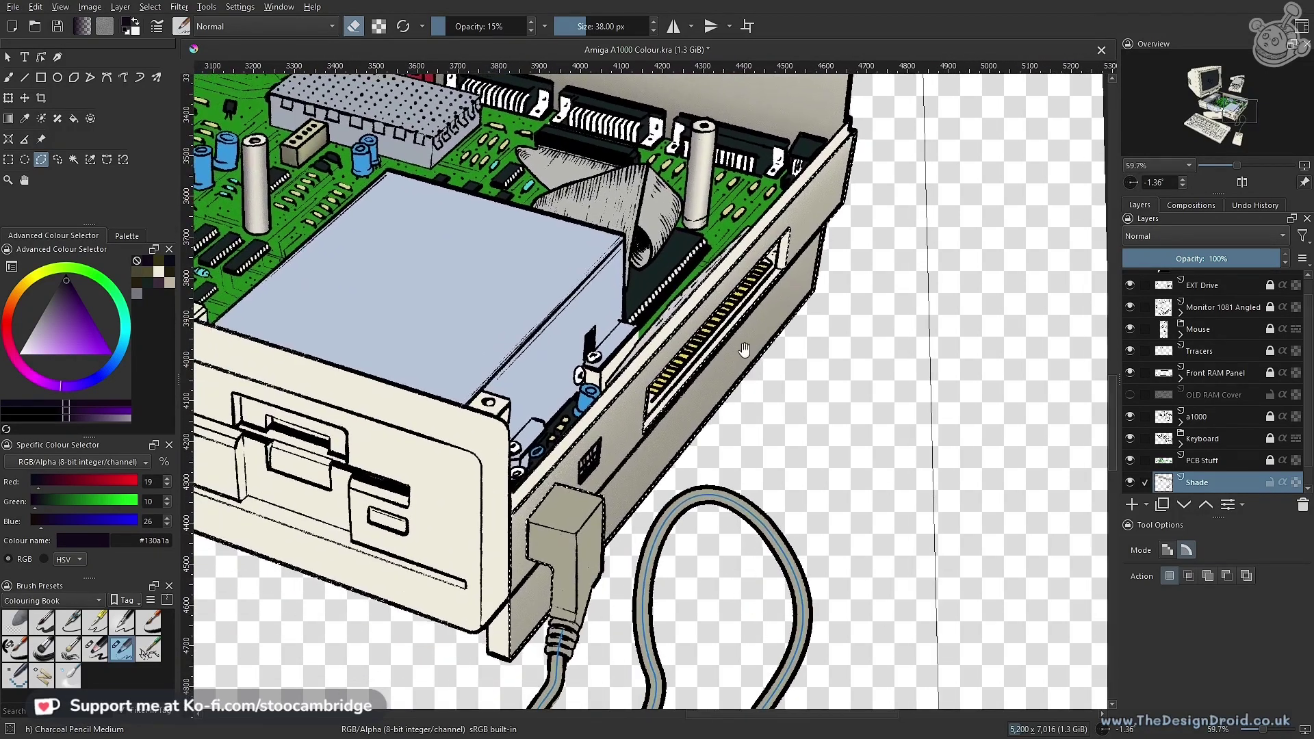
key("ctrl+h")
left_click_drag(712, 391, 710, 388)
left_click(96, 648)
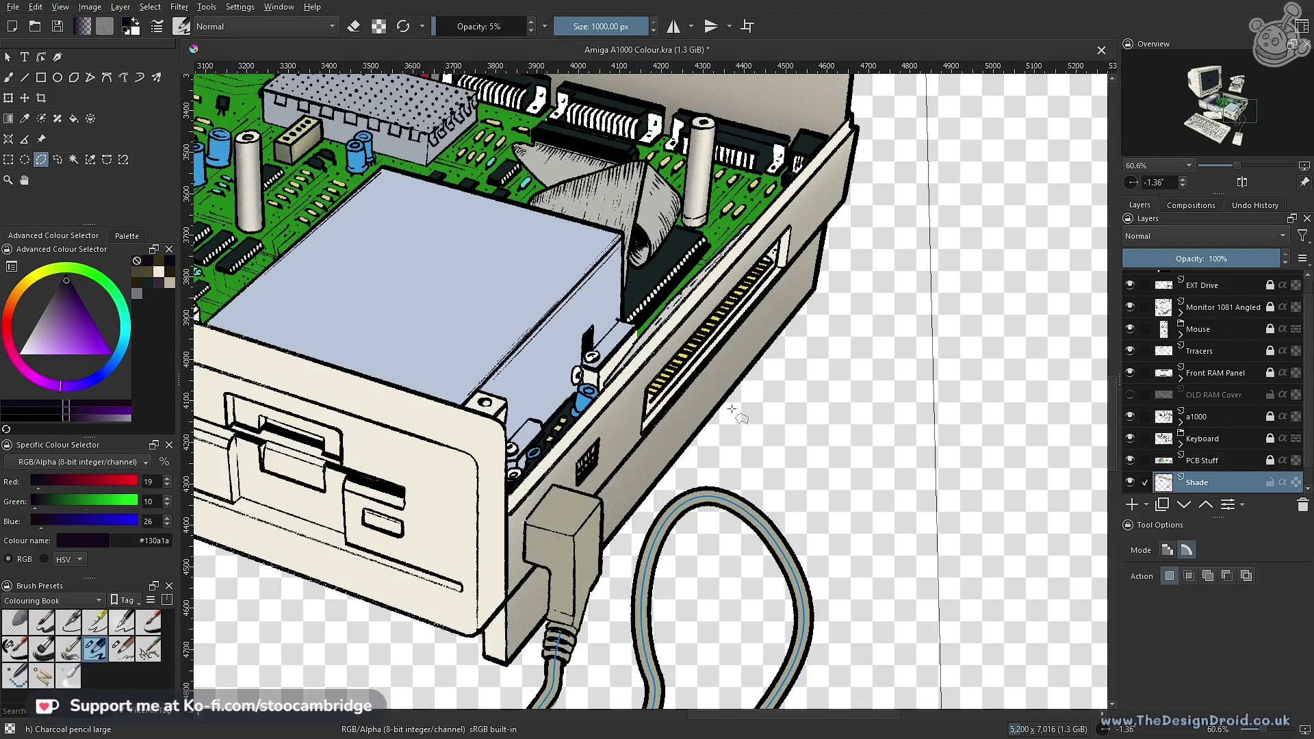
left_click(127, 657)
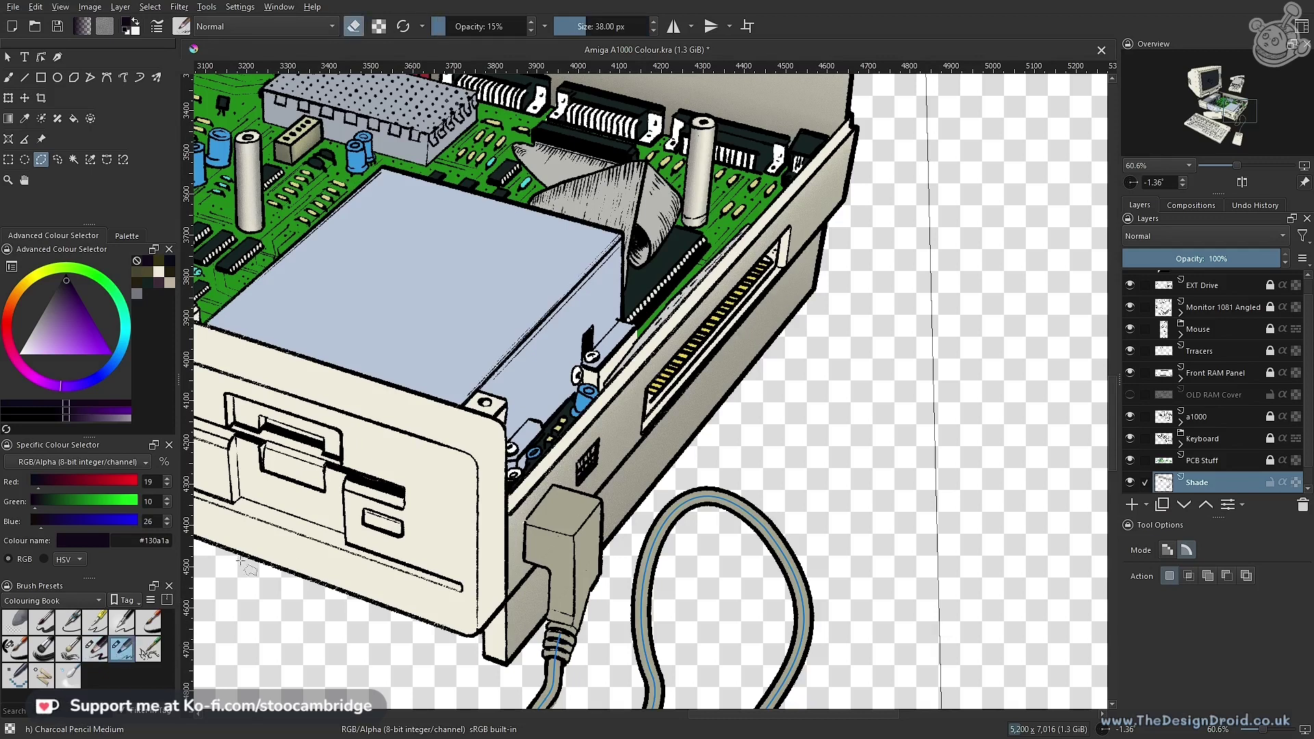
left_click(100, 652)
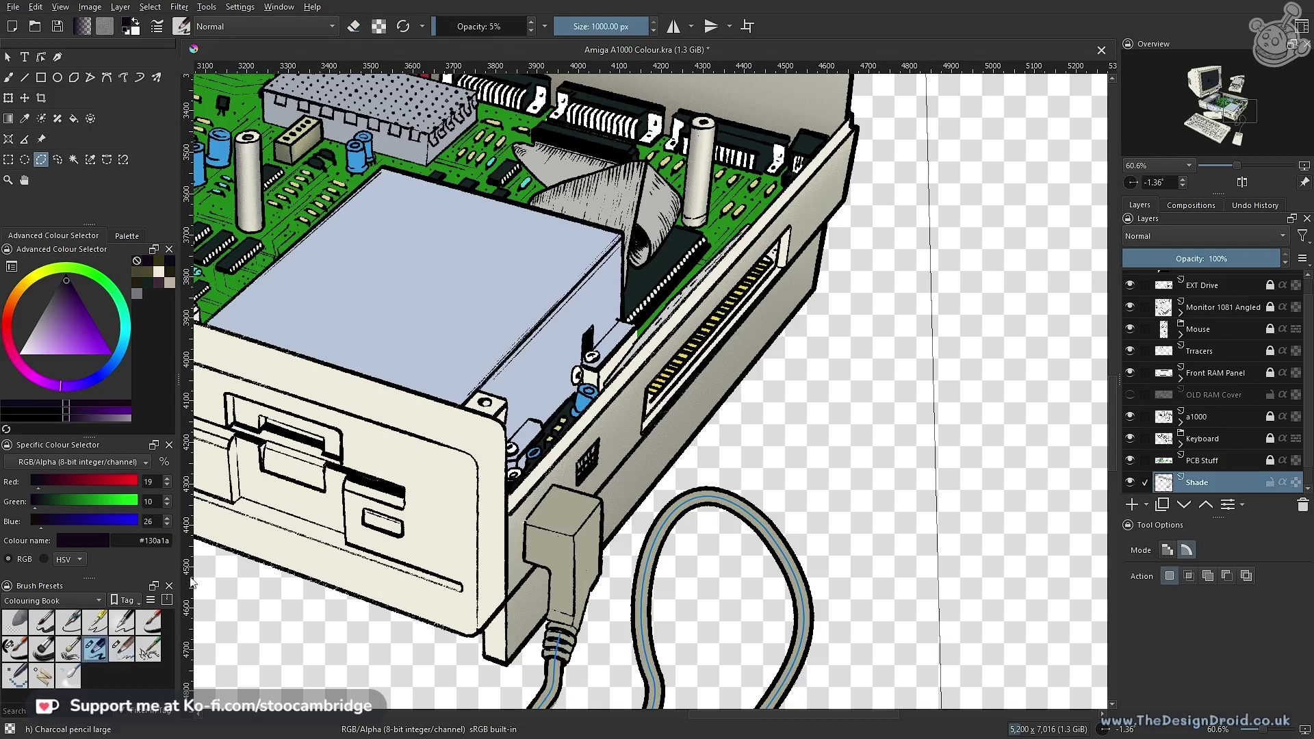
left_click(122, 648)
key("e")
scroll(814, 220, "up", 2)
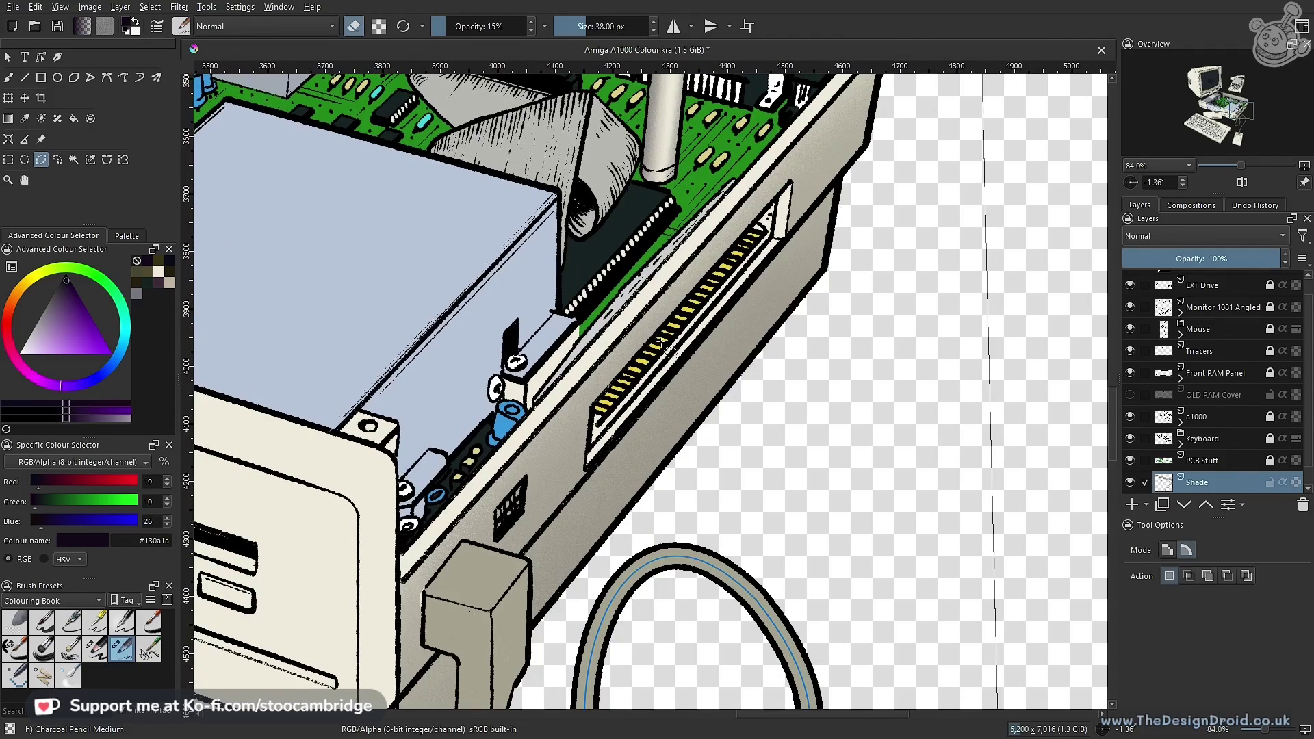
key("b")
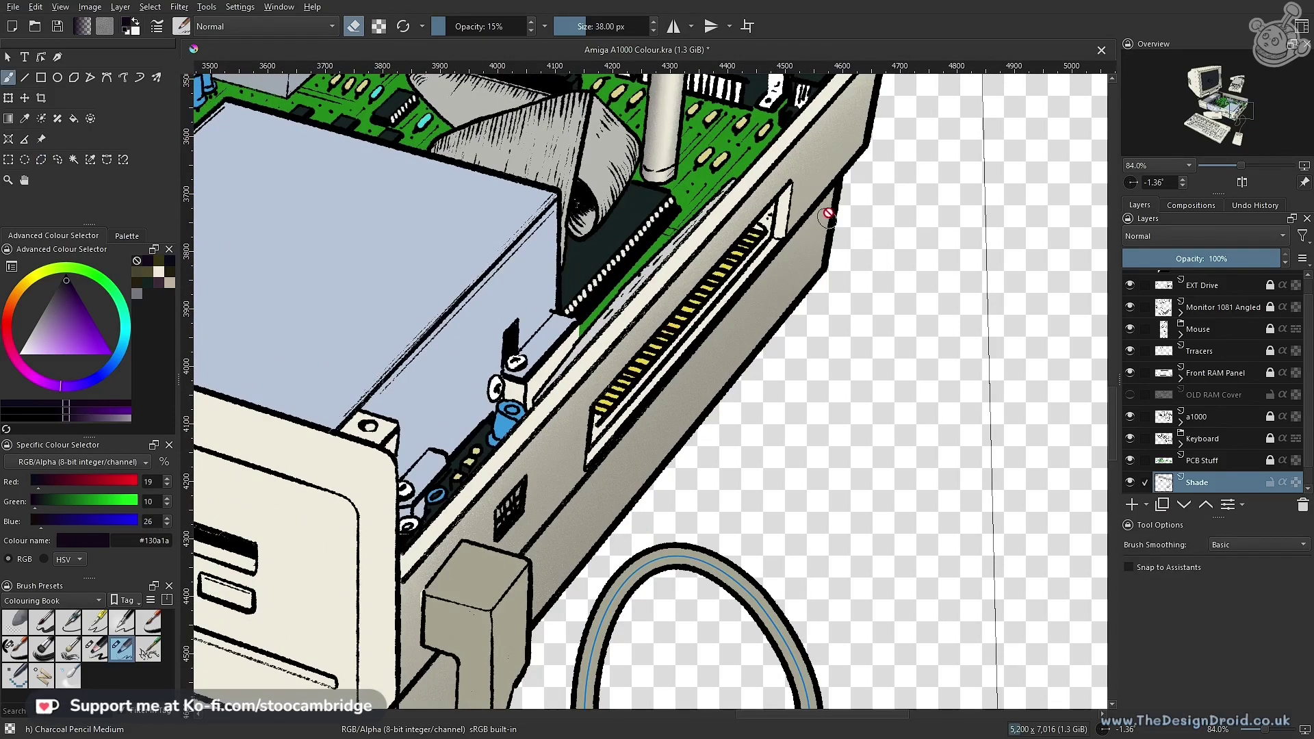
Draw a polygonal selection around the lower strip of the case's side panel, from the power plug to the rear corner
key("l")
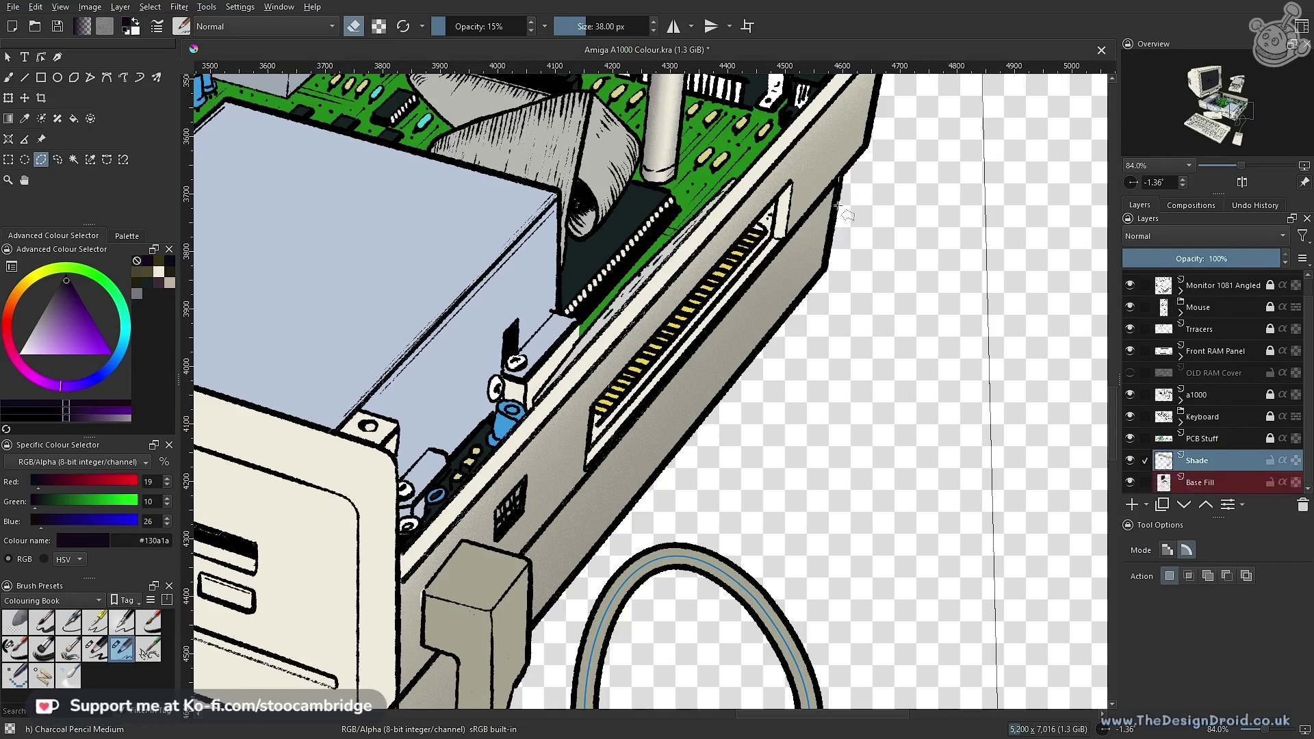
left_click(822, 273)
left_click_drag(668, 465, 838, 275)
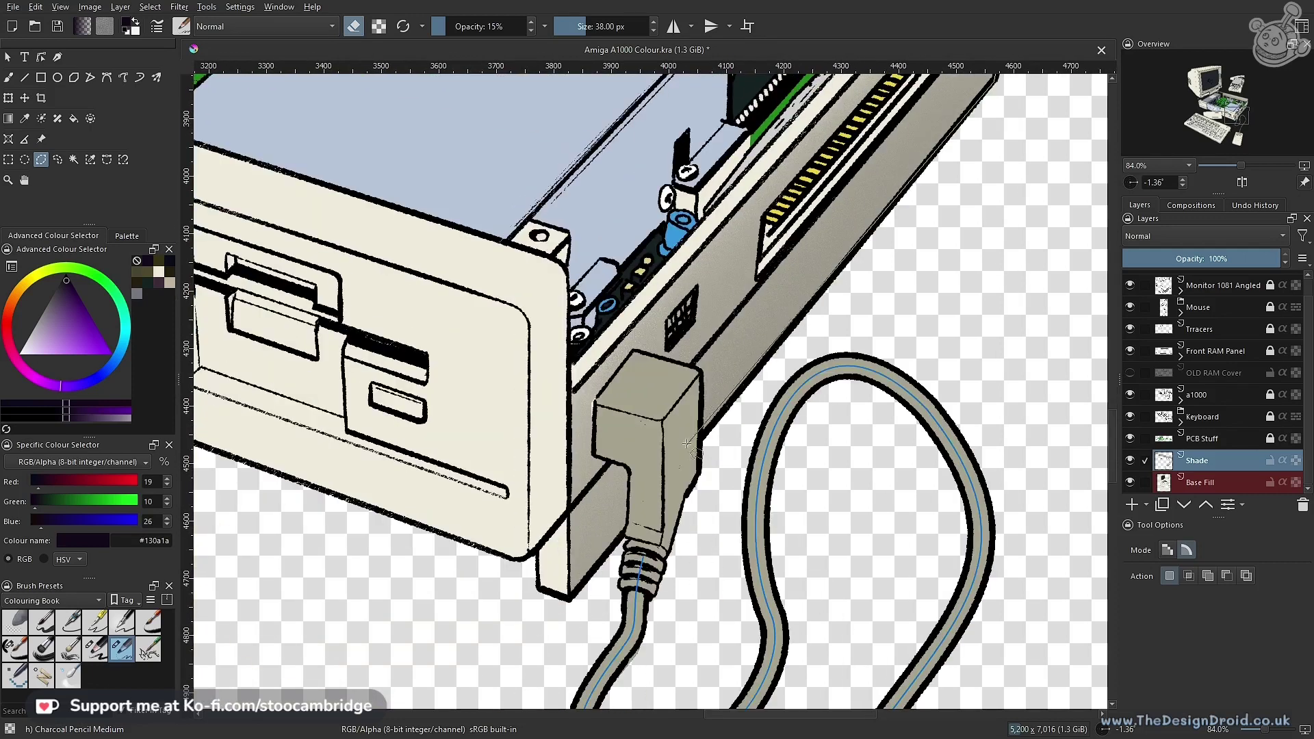
left_click(700, 434)
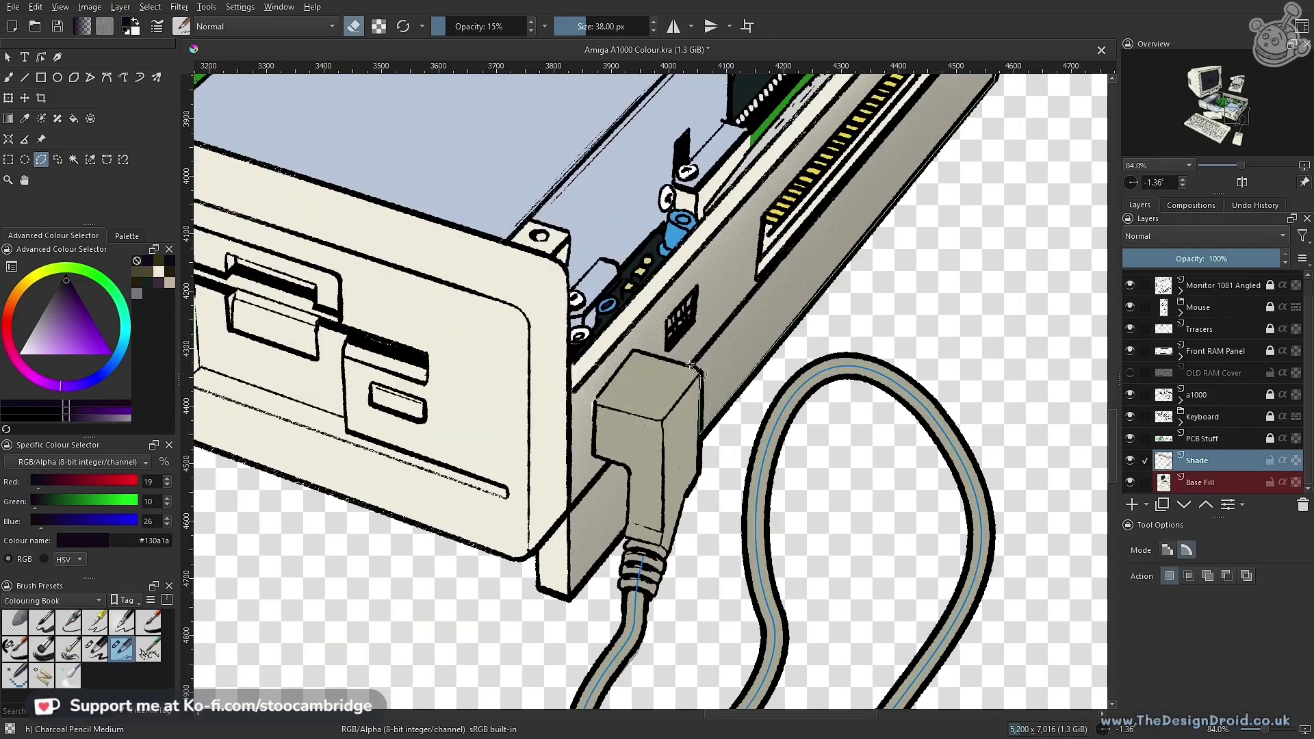
scroll(701, 387, "up", 5)
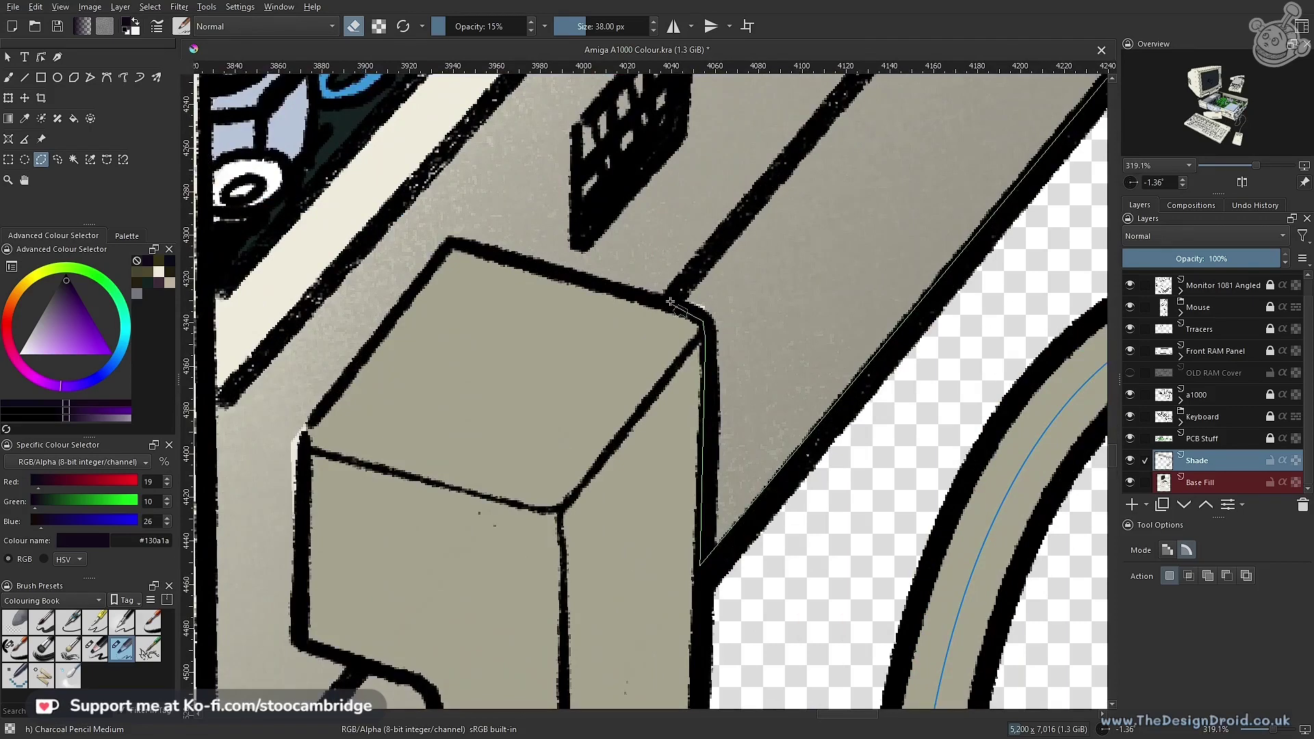
left_click_drag(736, 229, 569, 566)
scroll(696, 332, "up", 6)
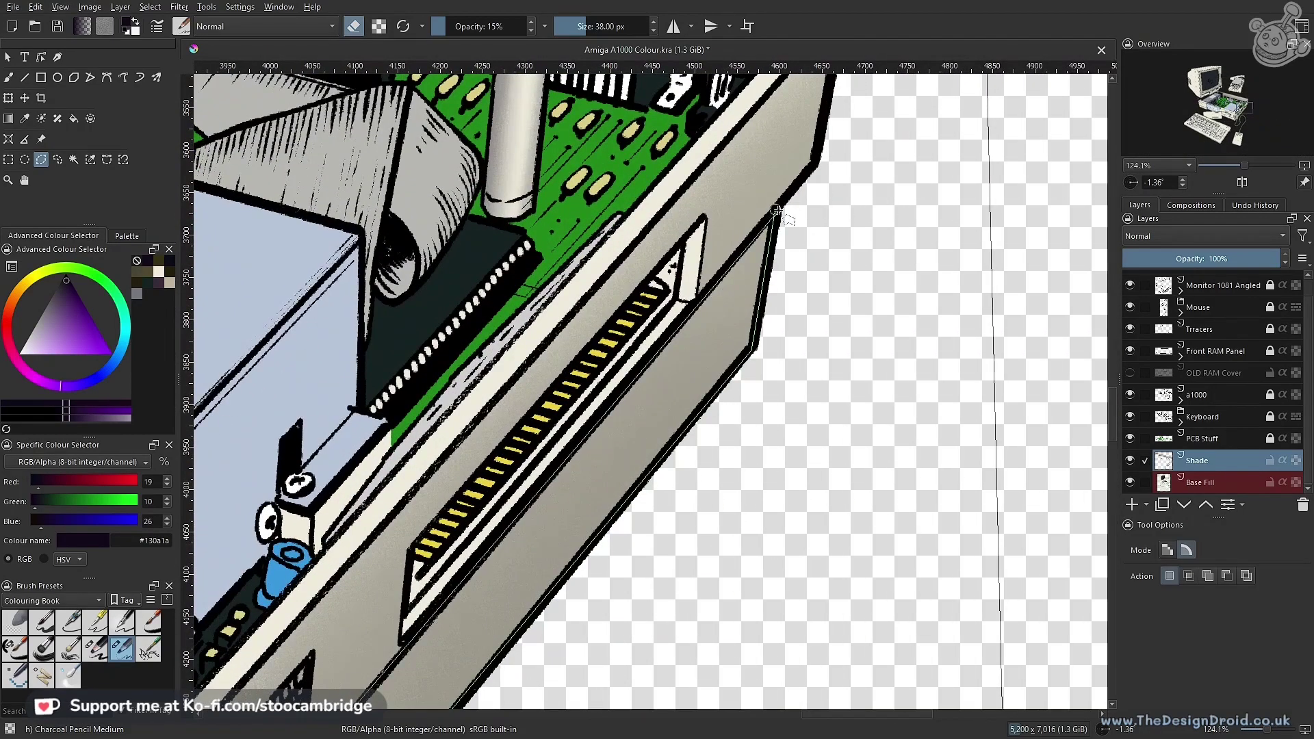
scroll(640, 469, "down", 4)
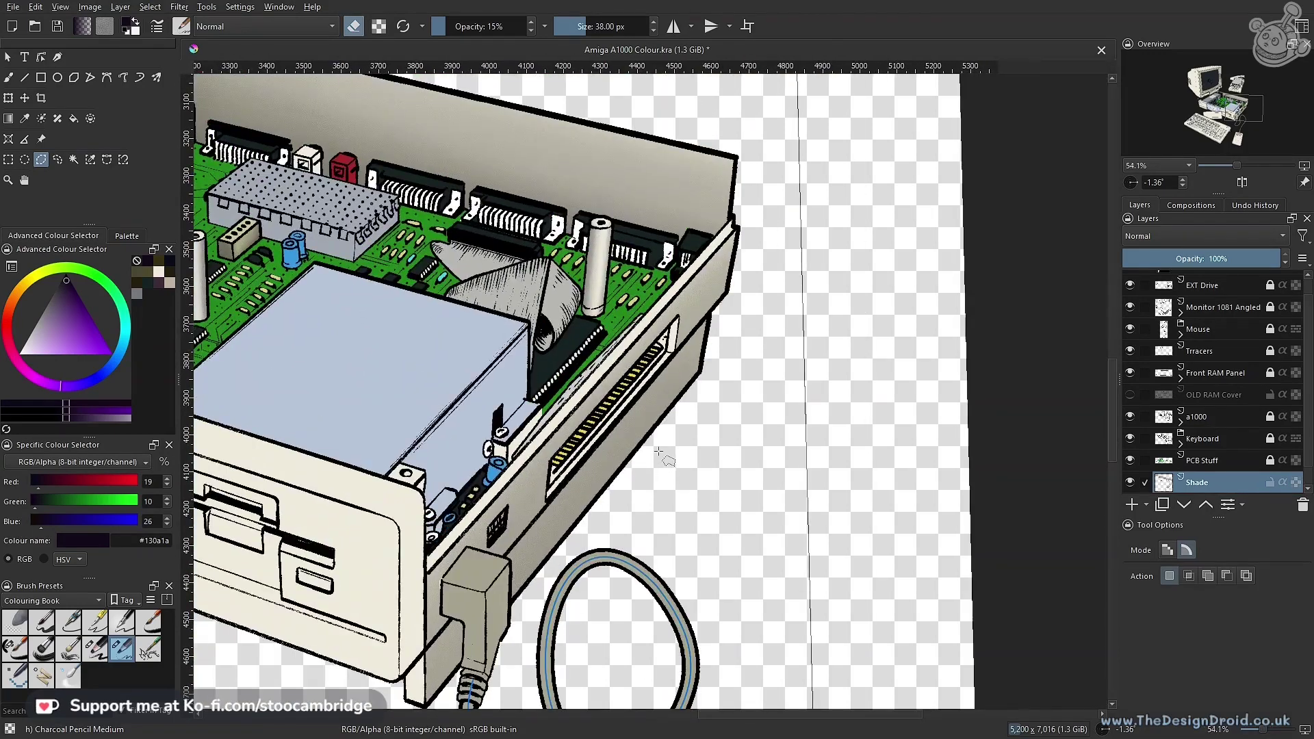
Add the short front section of the lower strip beside the power plug to the selection, and hide the selection outline
scroll(562, 557, "up", 4)
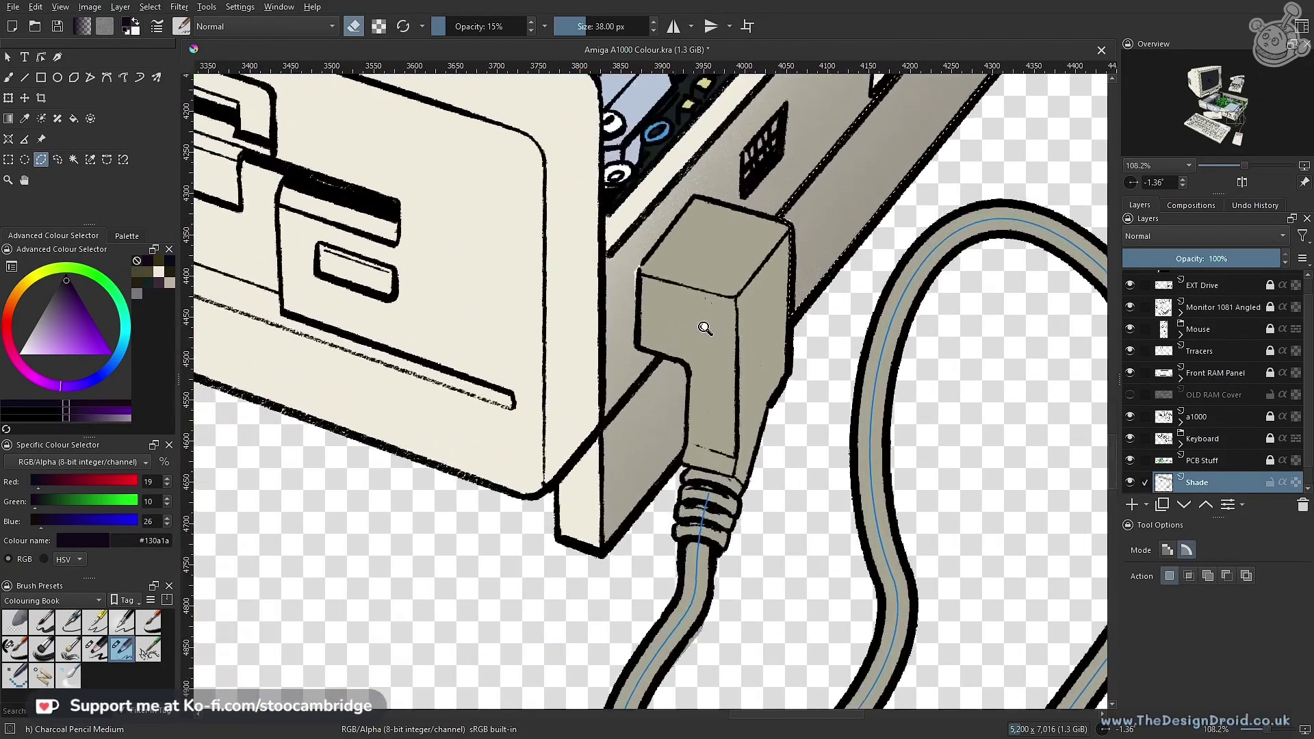
left_click(663, 356)
left_click(682, 360)
left_click(689, 373)
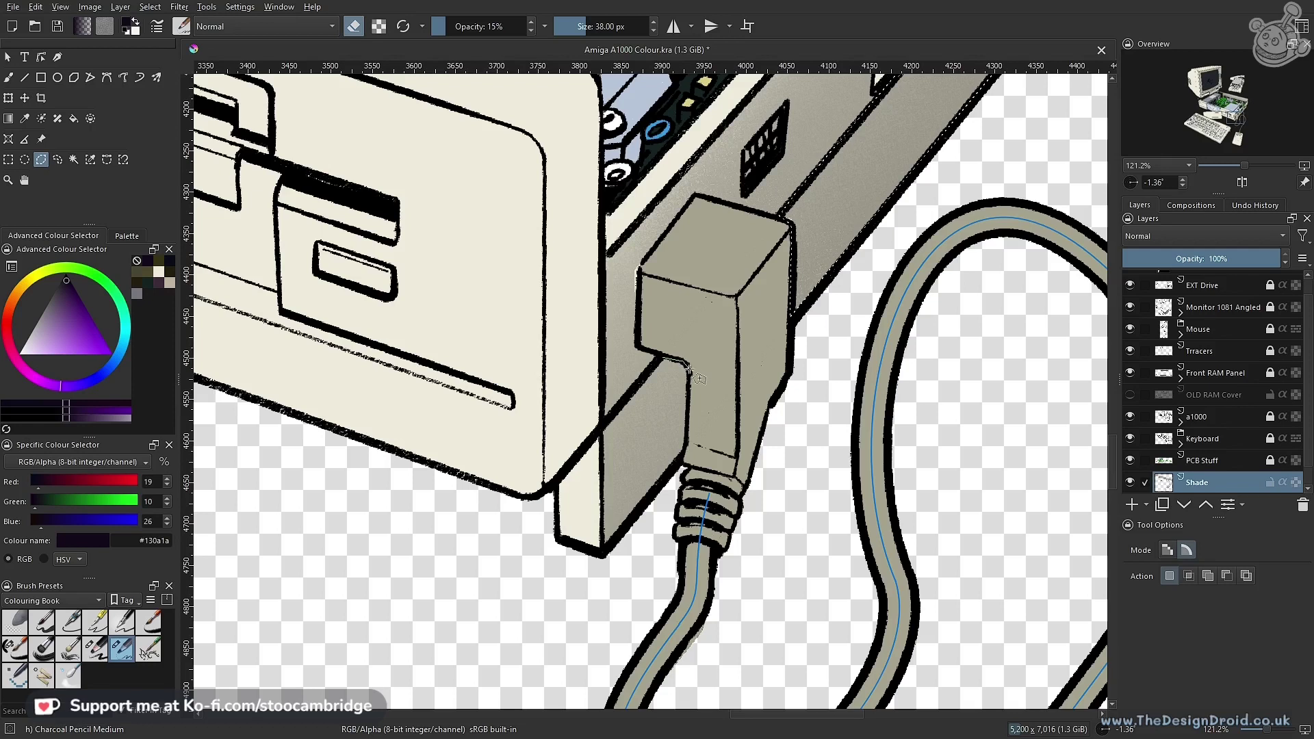
left_click(684, 455)
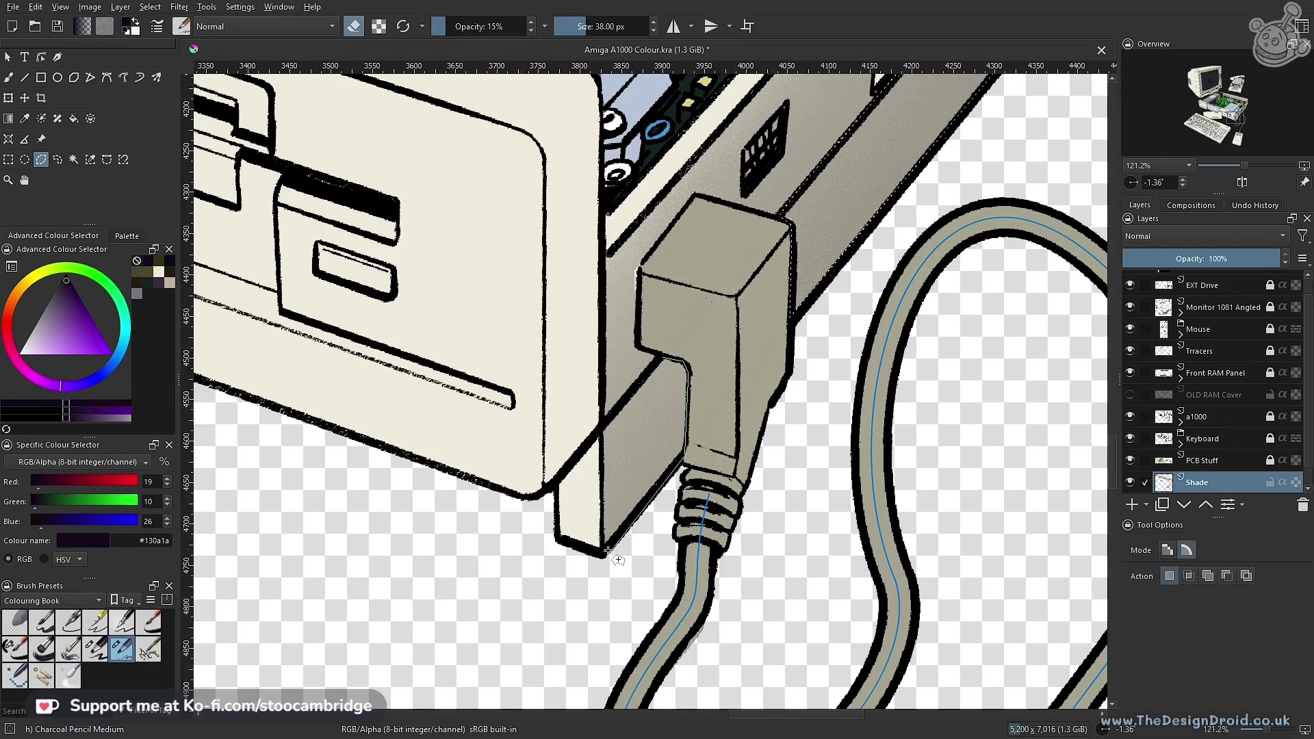
left_click(602, 550)
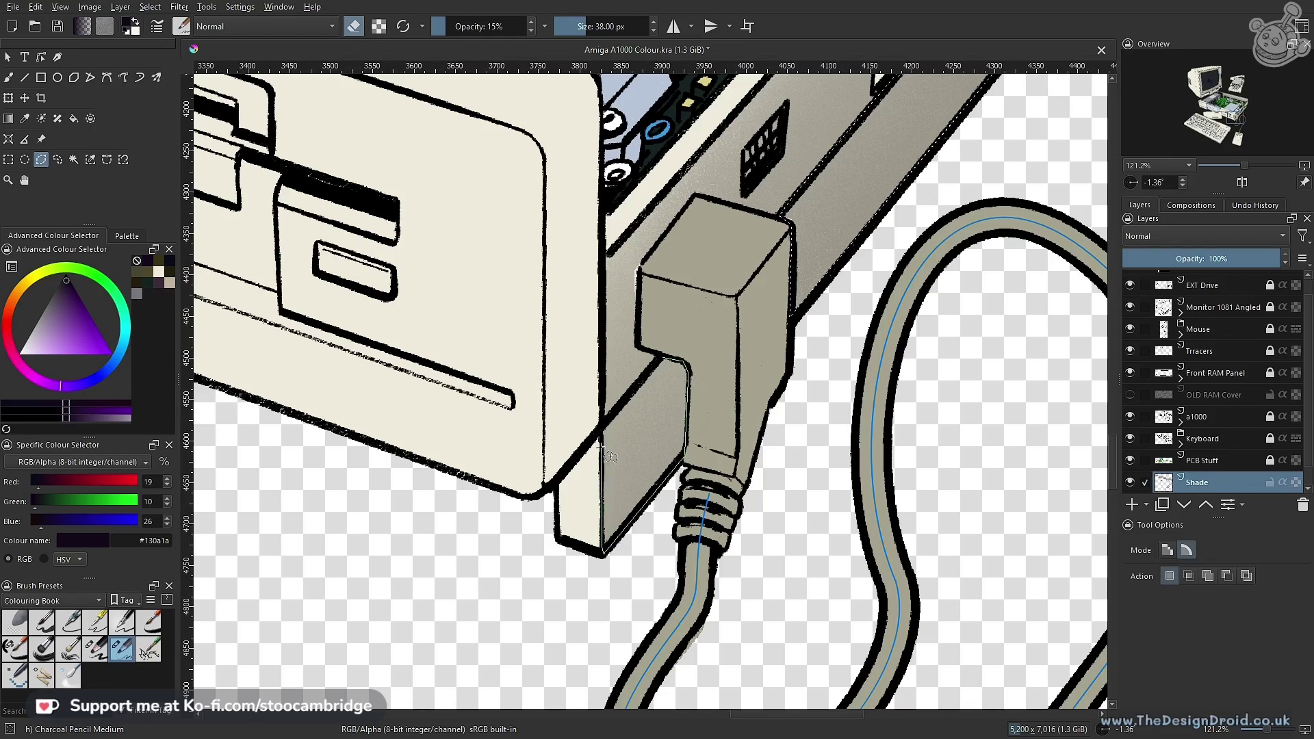
left_click(601, 427)
left_click(662, 357)
left_click_drag(704, 302, 705, 395)
left_click_drag(754, 274, 548, 523)
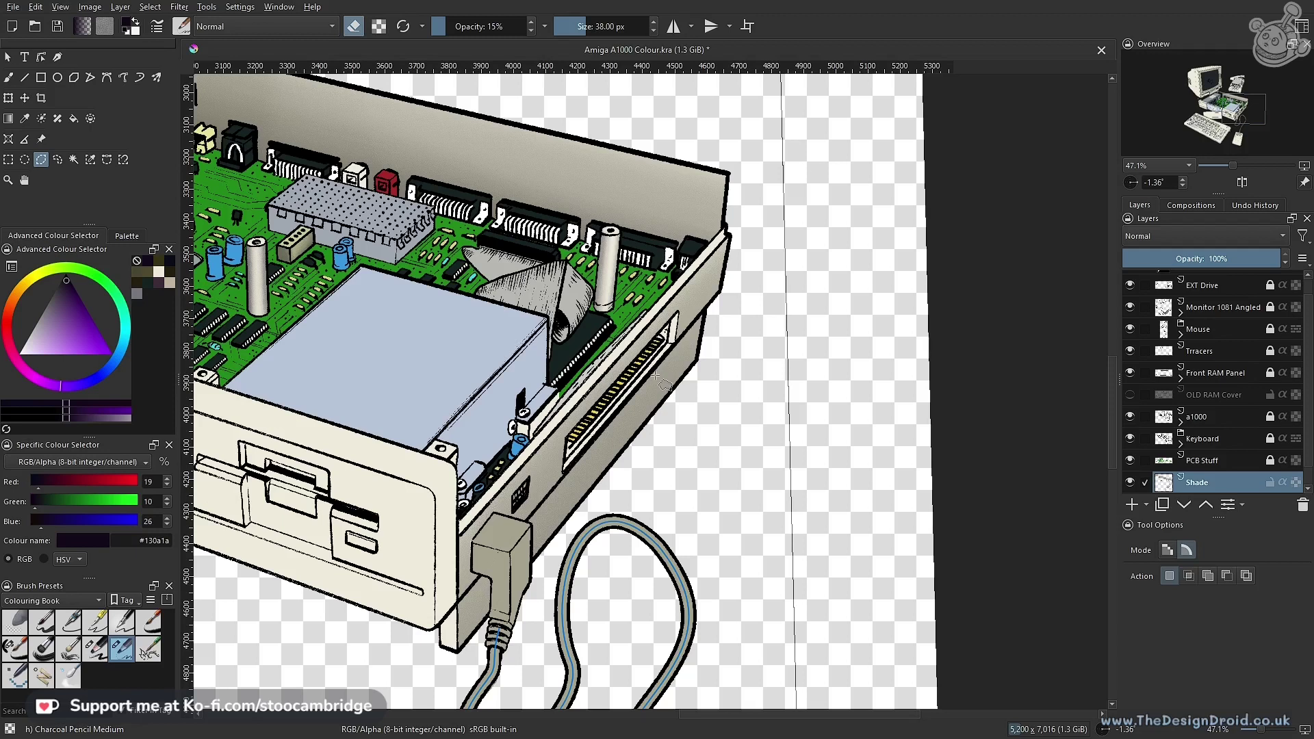
left_click_drag(674, 361, 669, 329)
left_click_drag(663, 362, 800, 270)
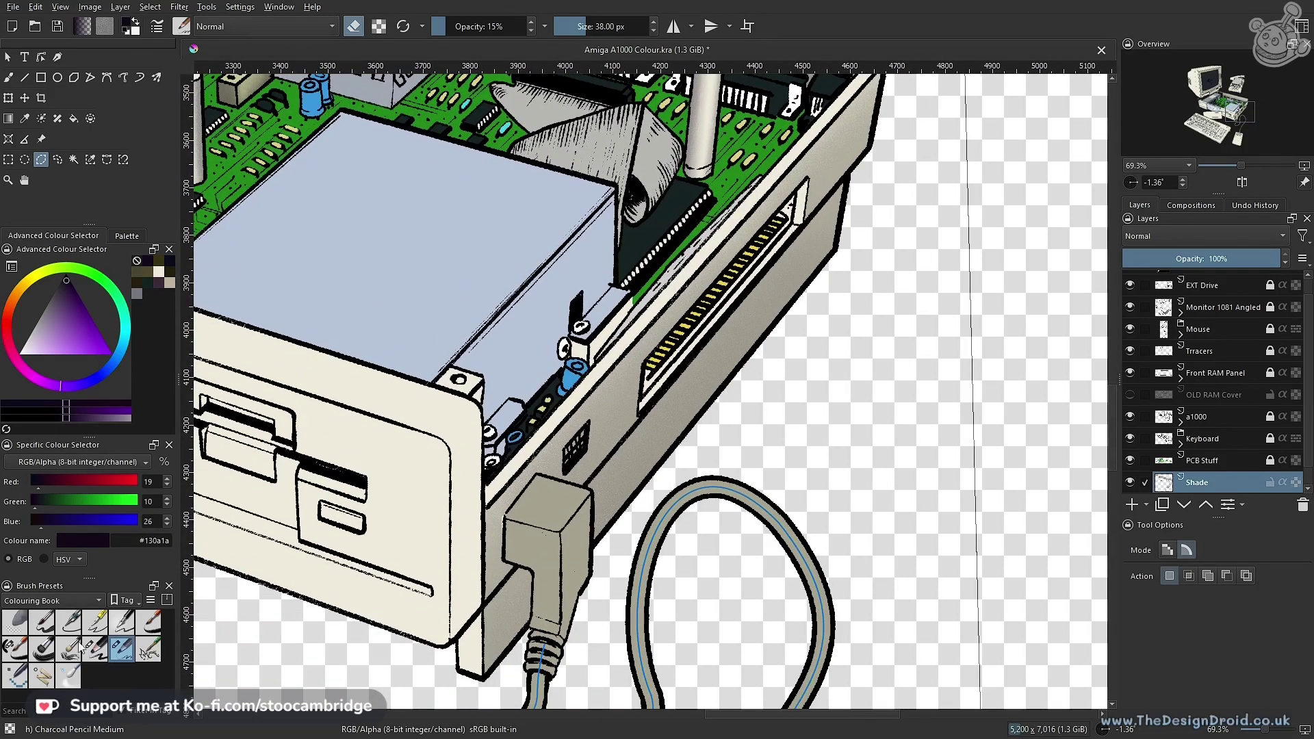
Switch to the large charcoal pencil at 5% opacity and reduce the brush size to 165 px
left_click(99, 652)
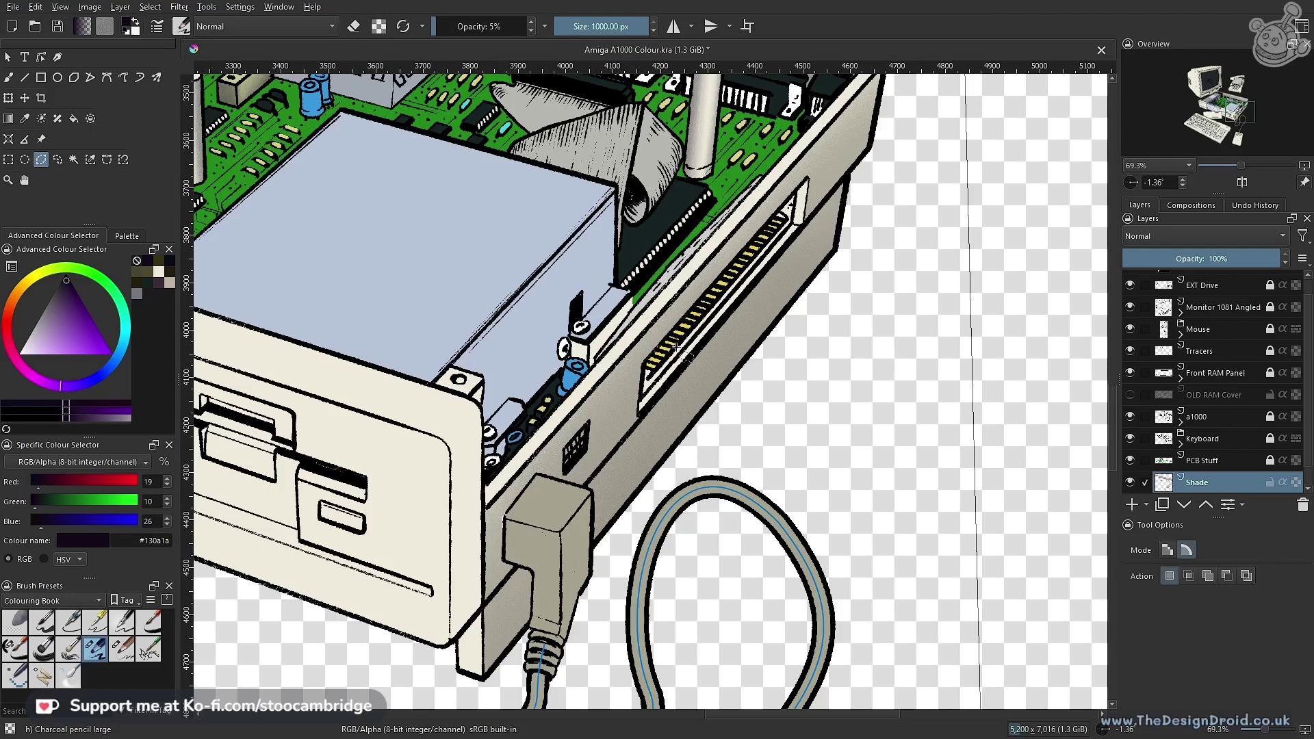
key("b")
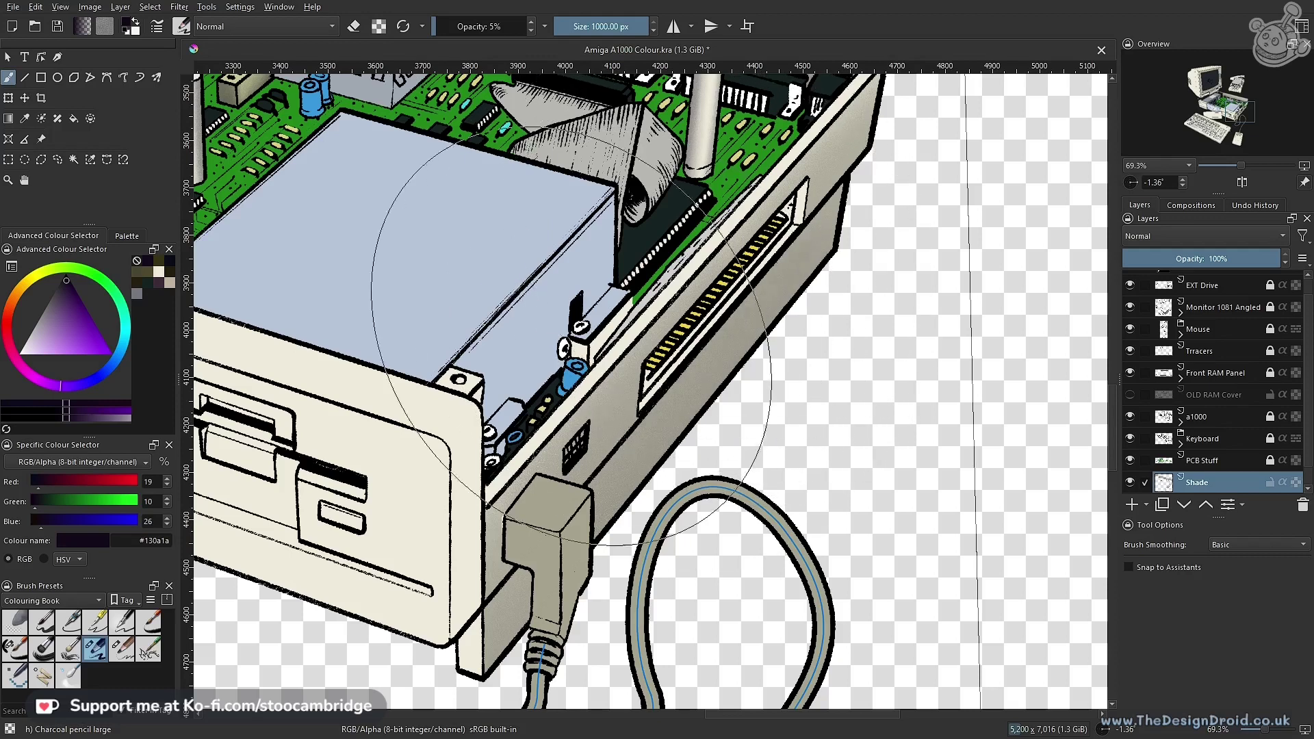
key("bracketleft")
key("bracketleft")
key("bracketleft")
key("bracketleft")
key("bracketleft")
key("bracketleft")
key("bracketleft")
key("bracketleft")
key("bracketleft")
key("bracketleft")
key("bracketleft")
key("bracketleft")
key("bracketleft")
key("bracketleft")
key("bracketleft")
key("bracketleft")
key("bracketleft")
key("bracketleft")
key("bracketleft")
key("bracketleft")
key("bracketleft")
key("bracketleft")
key("bracketleft")
key("bracketleft")
key("bracketleft")
key("bracketleft")
key("bracketleft")
key("bracketleft")
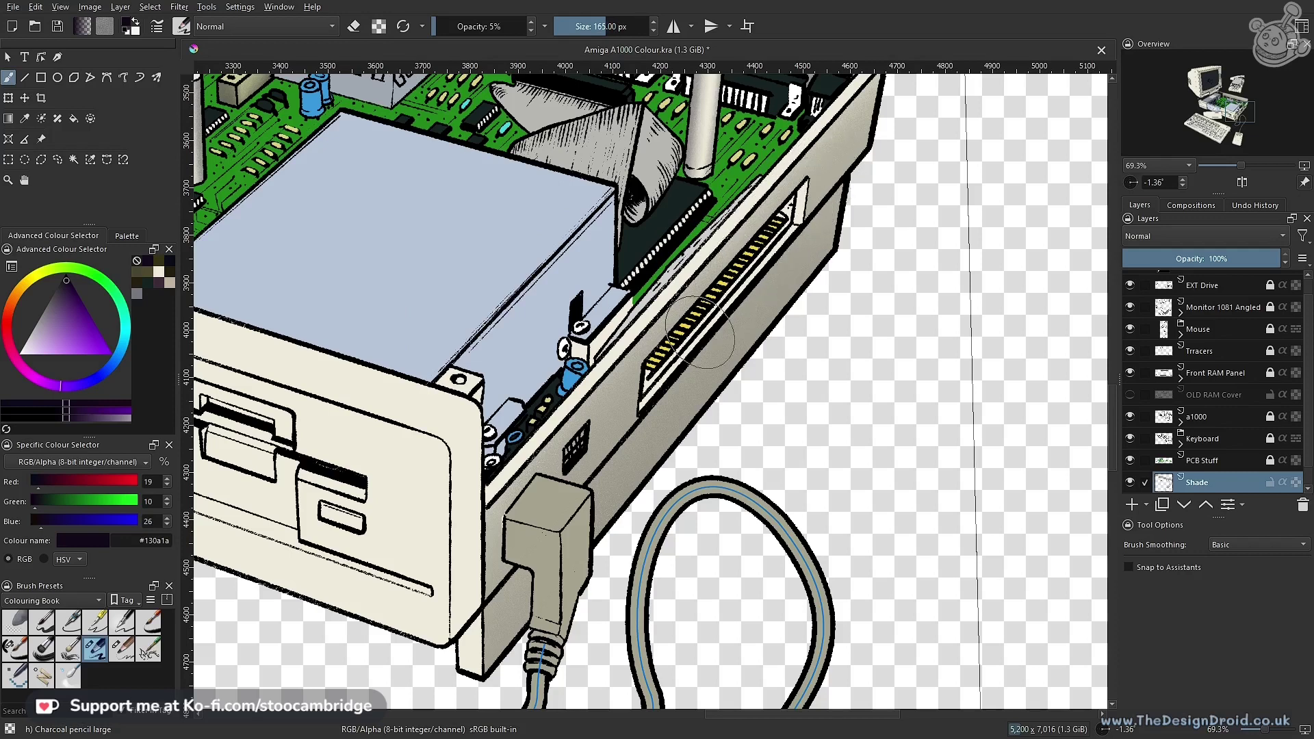
Brush soft dark purple shading along the upper edge of the lower side strip, and raise the freehand brush opacity to 15%
mouse_move(827, 191)
left_mouse_down()
mouse_move(751, 292)
mouse_move(425, 645)
left_mouse_up()
left_click_drag(841, 176, 445, 650)
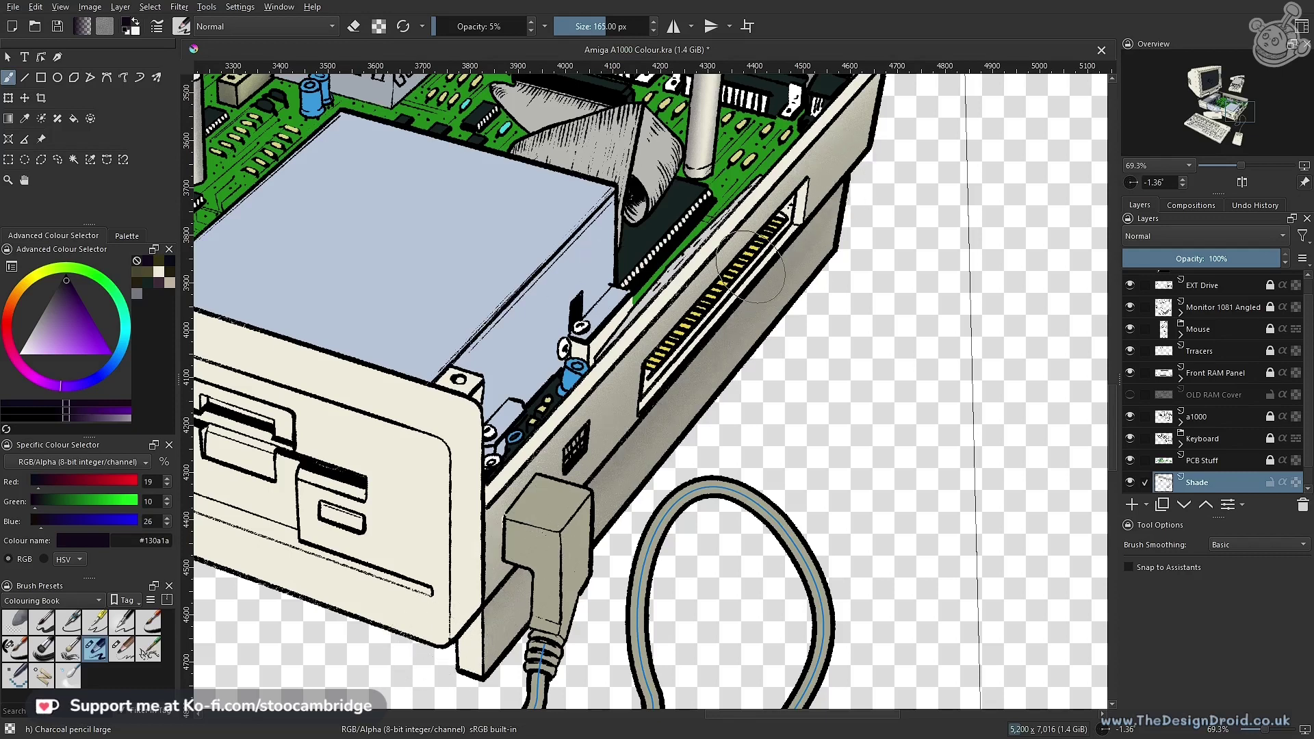
mouse_move(836, 182)
left_mouse_down()
mouse_move(692, 373)
mouse_move(429, 654)
left_mouse_up()
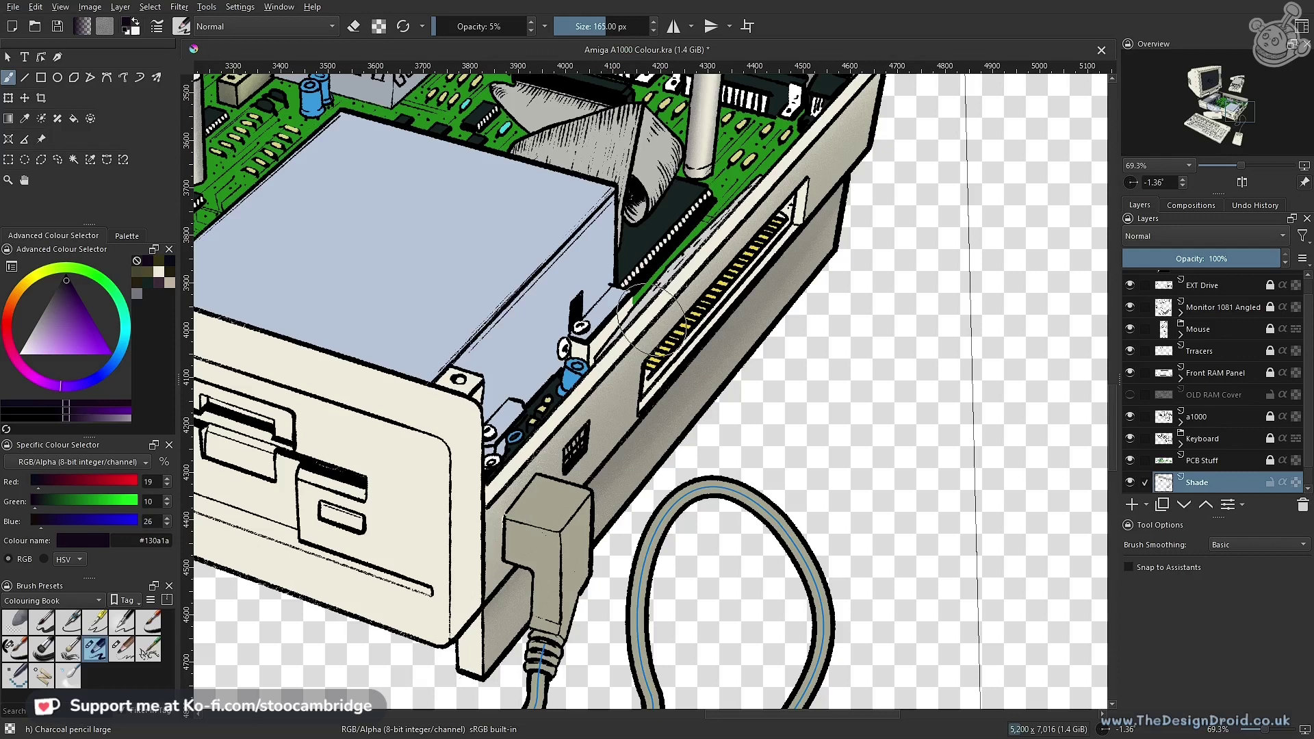
left_click_drag(711, 395, 610, 441)
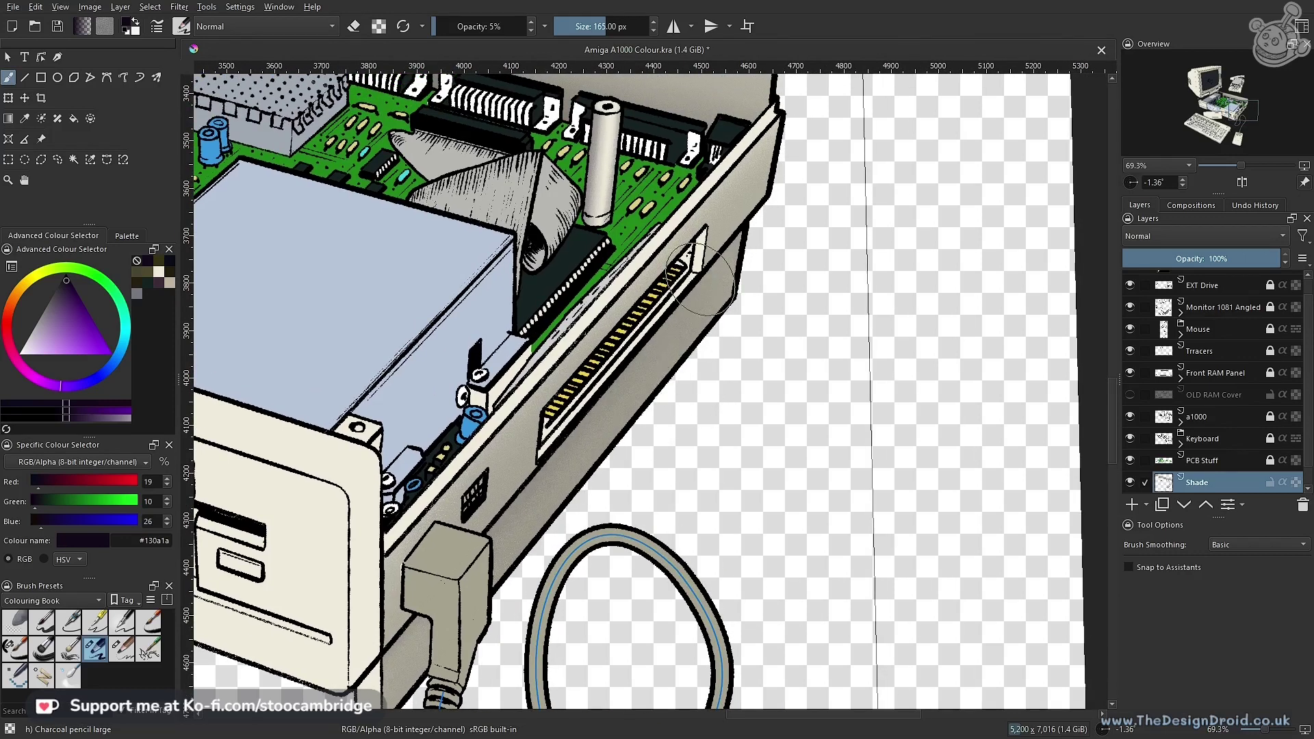
key("v")
mouse_move(762, 208)
left_mouse_down()
mouse_move(381, 677)
mouse_move(372, 667)
left_mouse_up()
key("b")
key("o")
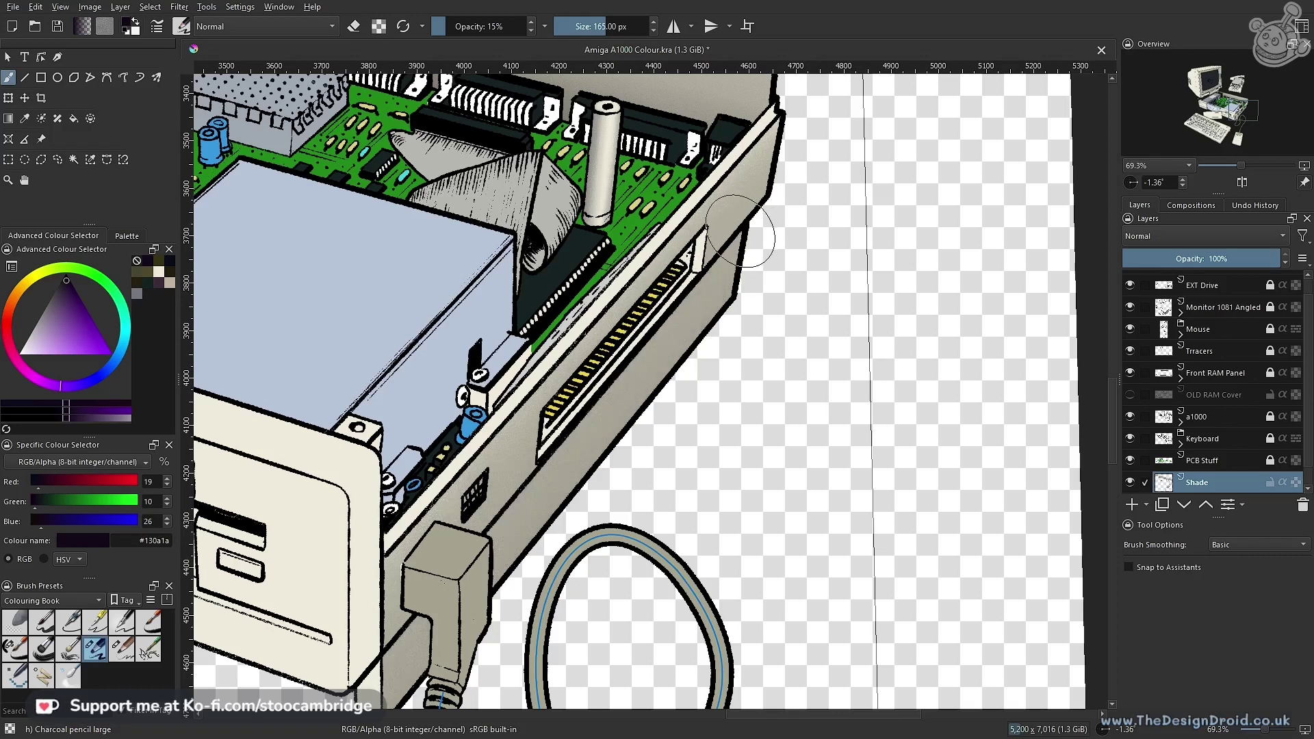
Try another straight shading stroke along the lower side strip, and undo it
key("v")
mouse_move(752, 219)
left_mouse_down()
mouse_move(581, 406)
mouse_move(406, 637)
mouse_move(366, 669)
left_mouse_up()
key("b")
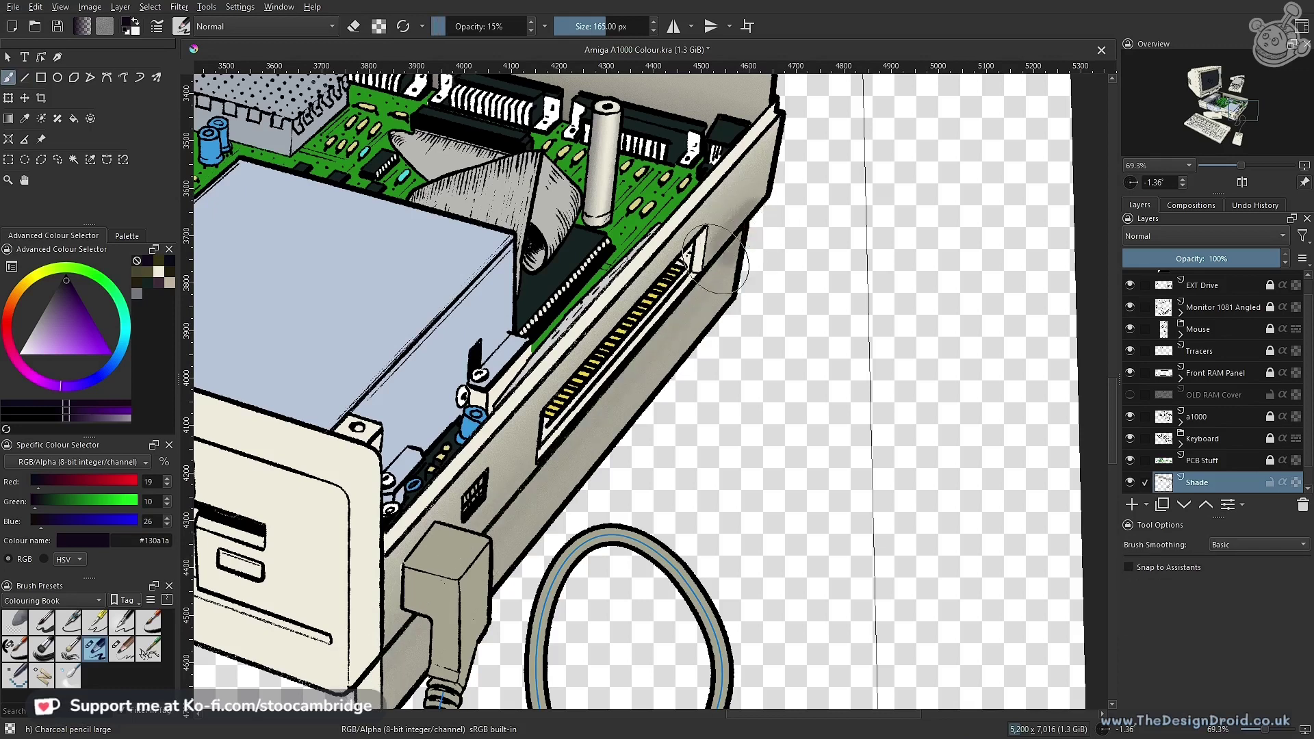
key("ctrl+z")
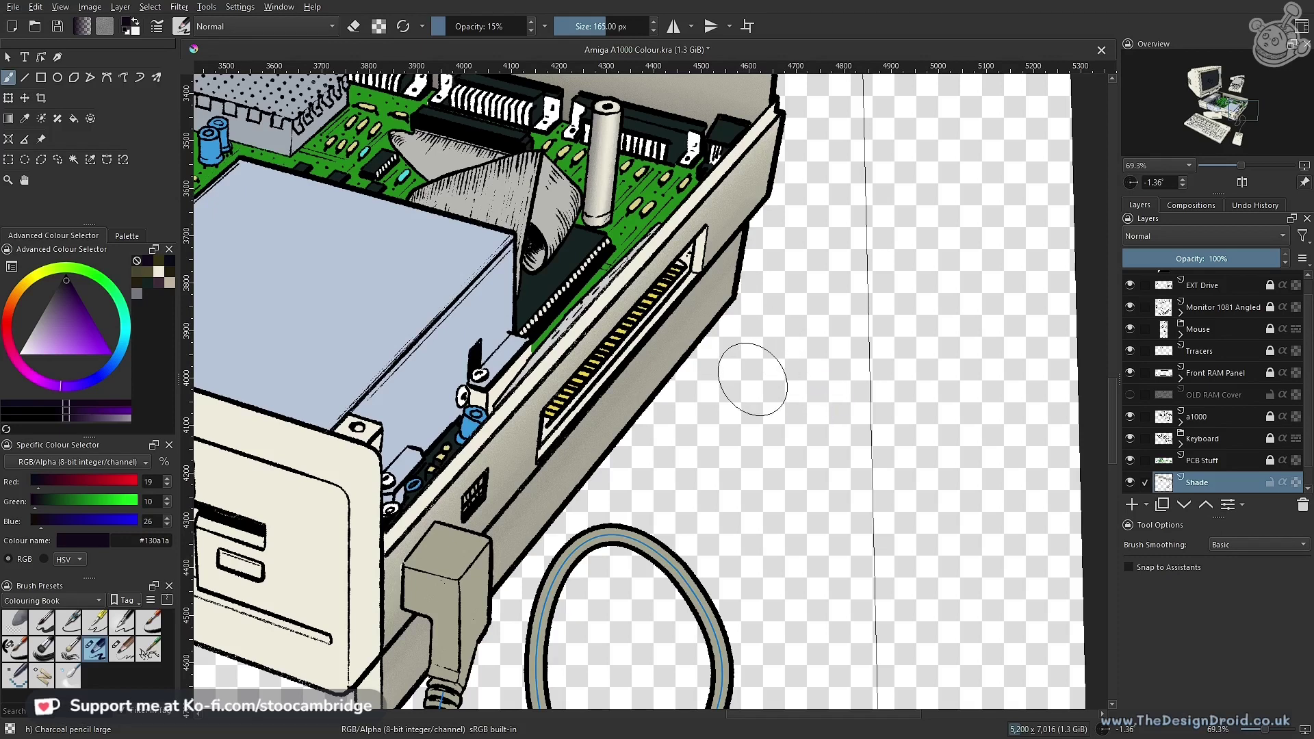
Clear the current selection and draw a new polygonal selection around the lower side strip behind the power plug
key("ctrl")
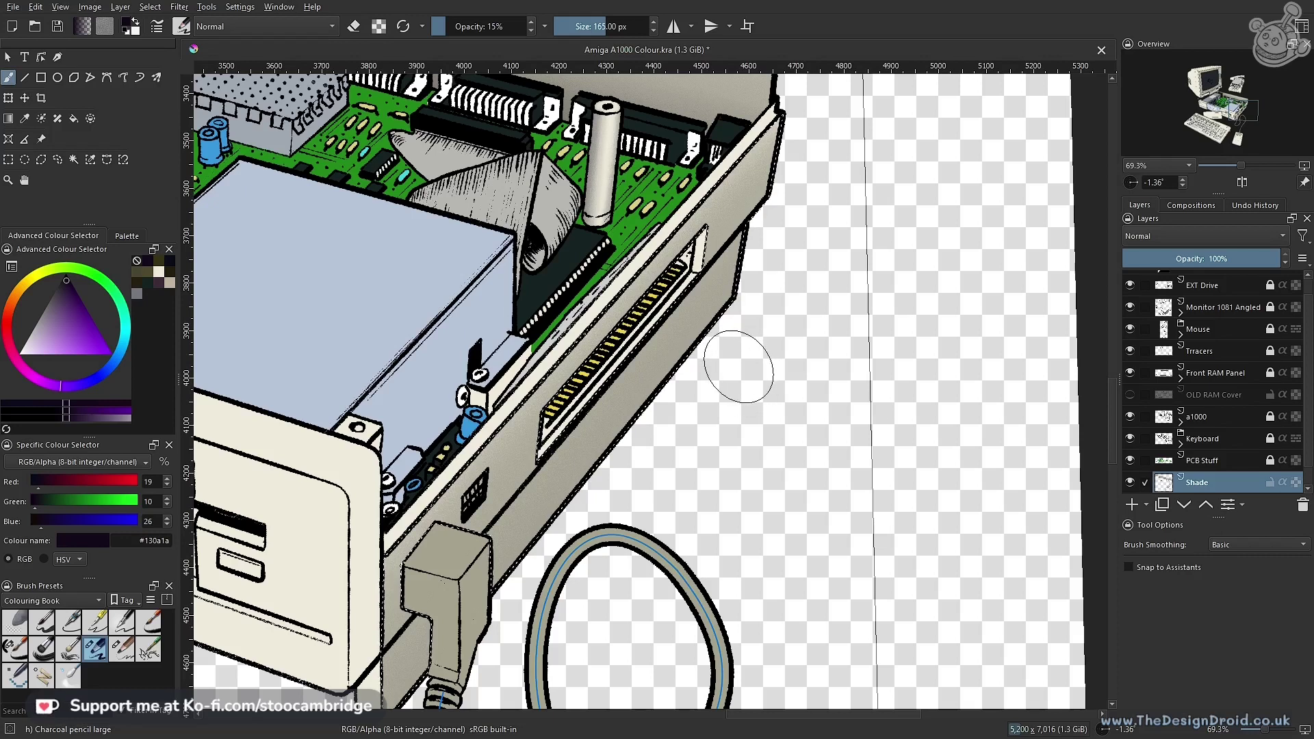
key("l")
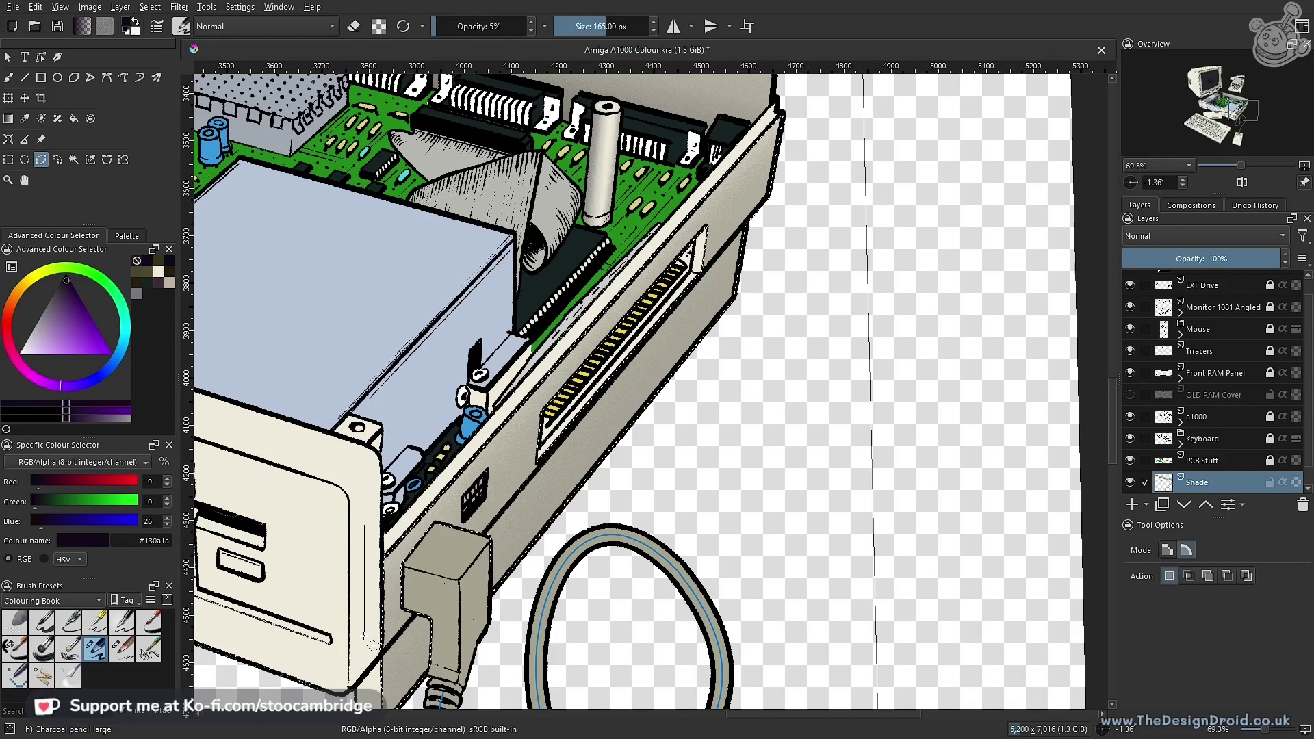
key("ctrl+shift+a")
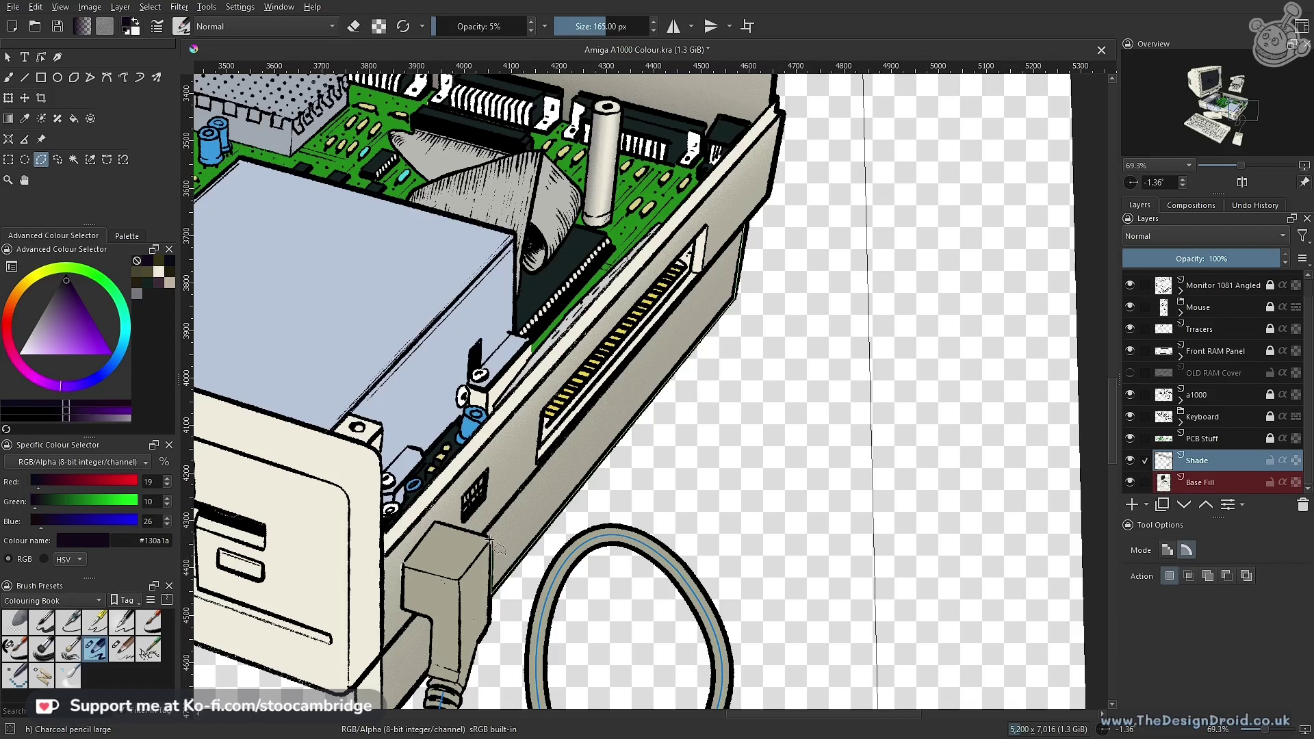
scroll(490, 541, "up", 5)
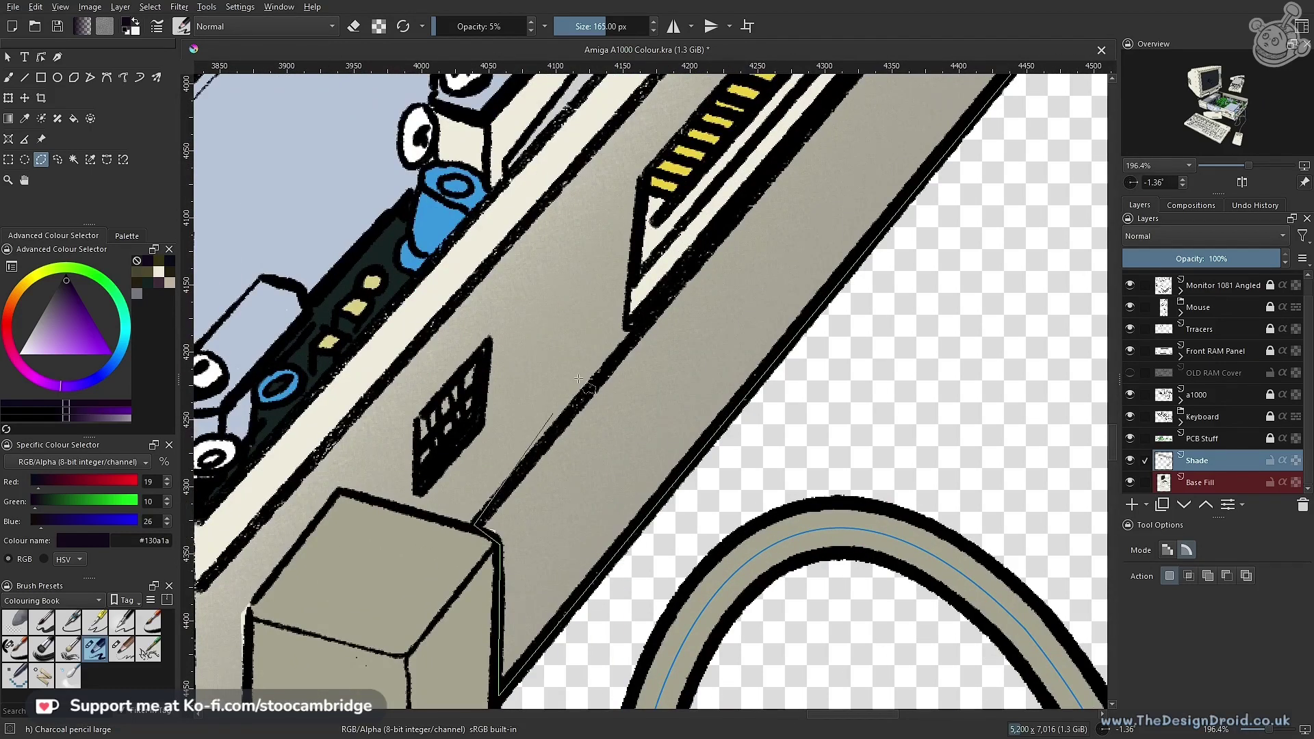
left_click(701, 255)
left_click_drag(752, 205, 497, 567)
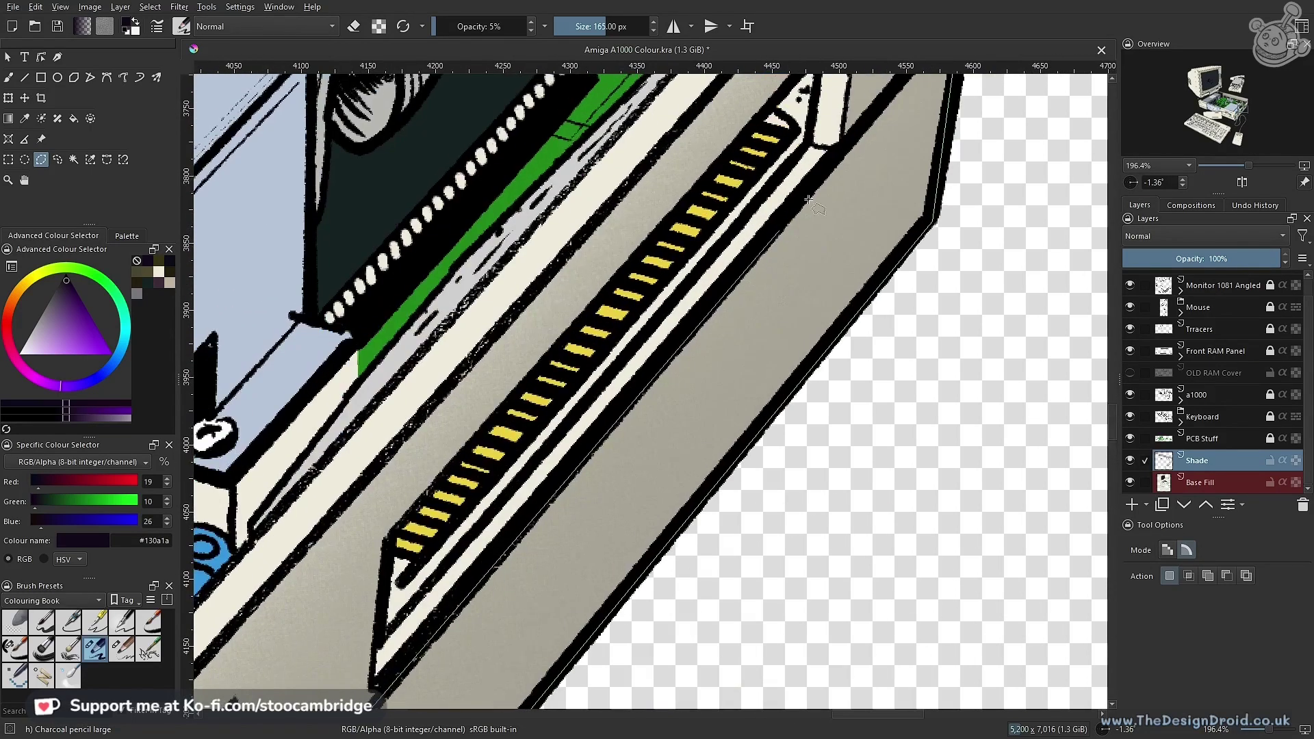
left_click_drag(874, 134, 724, 385)
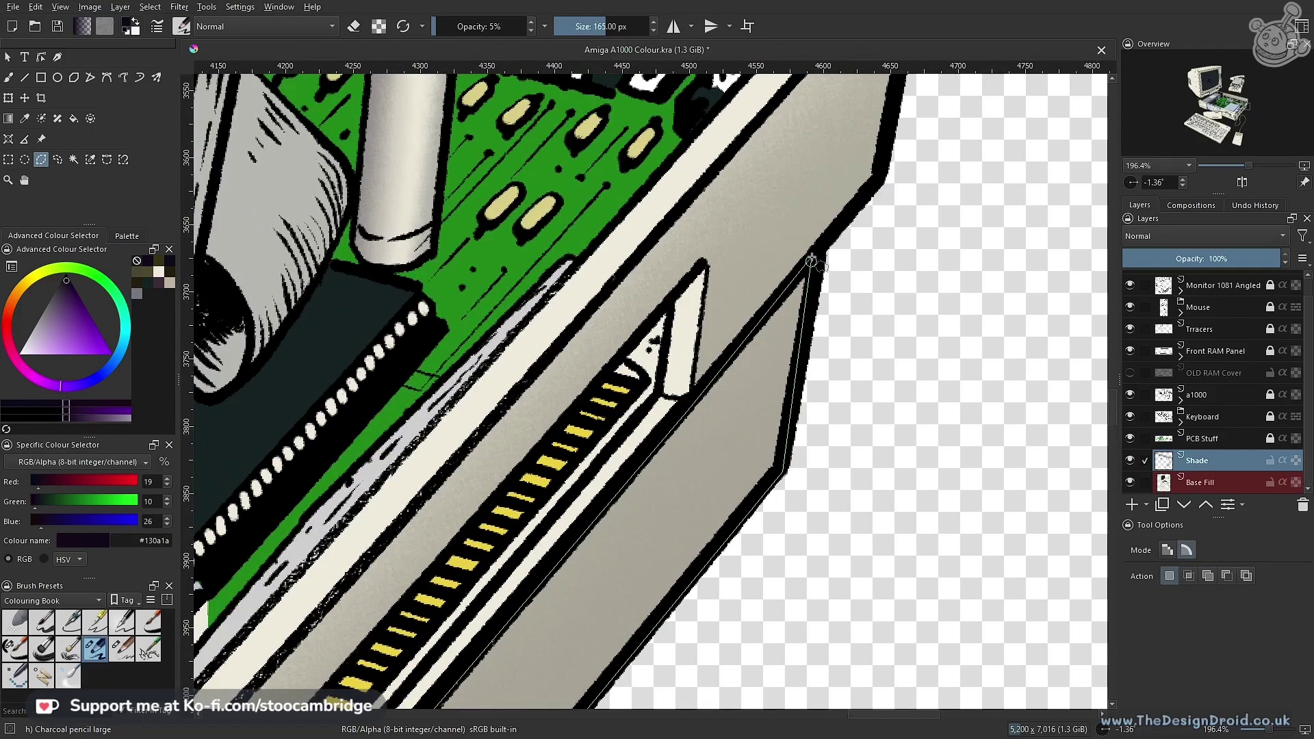
left_click(811, 261)
Extend the new selection with the strip's front section between the case front and the plug, and hide its outline
left_click_drag(750, 334, 693, 325)
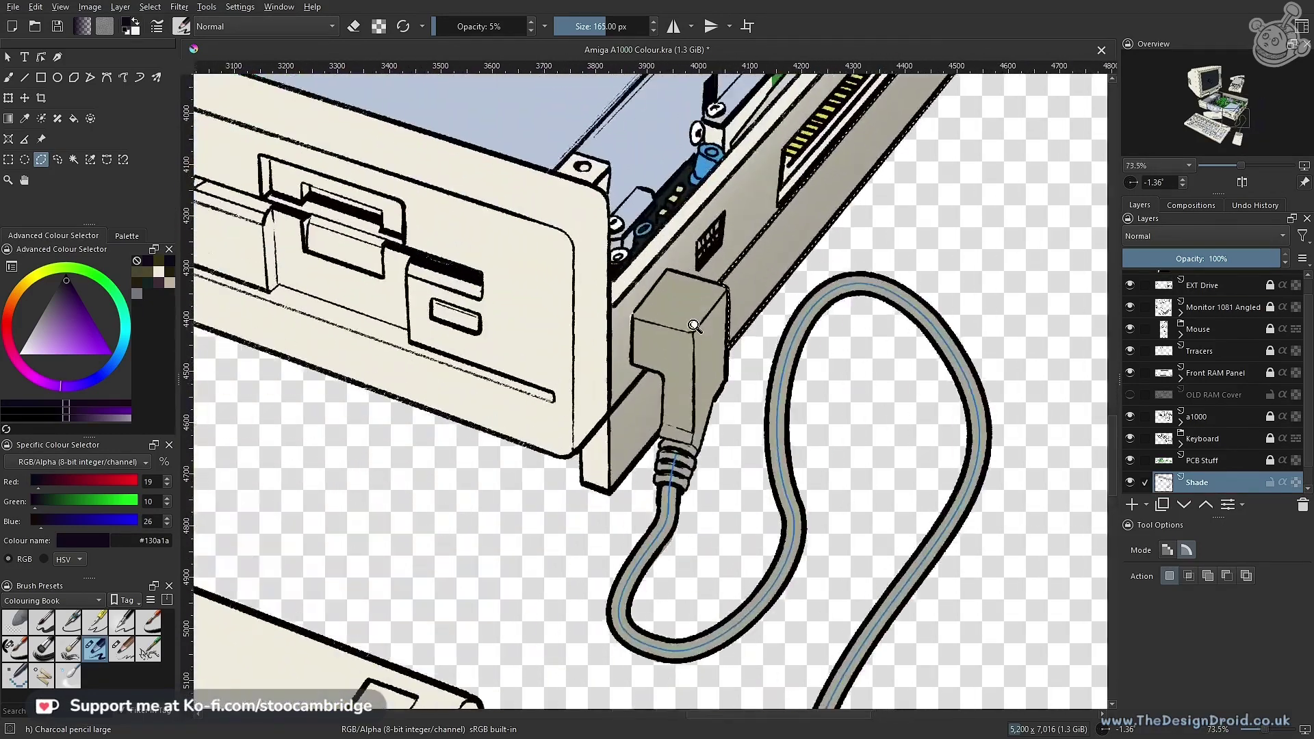
scroll(694, 326, "up", 4)
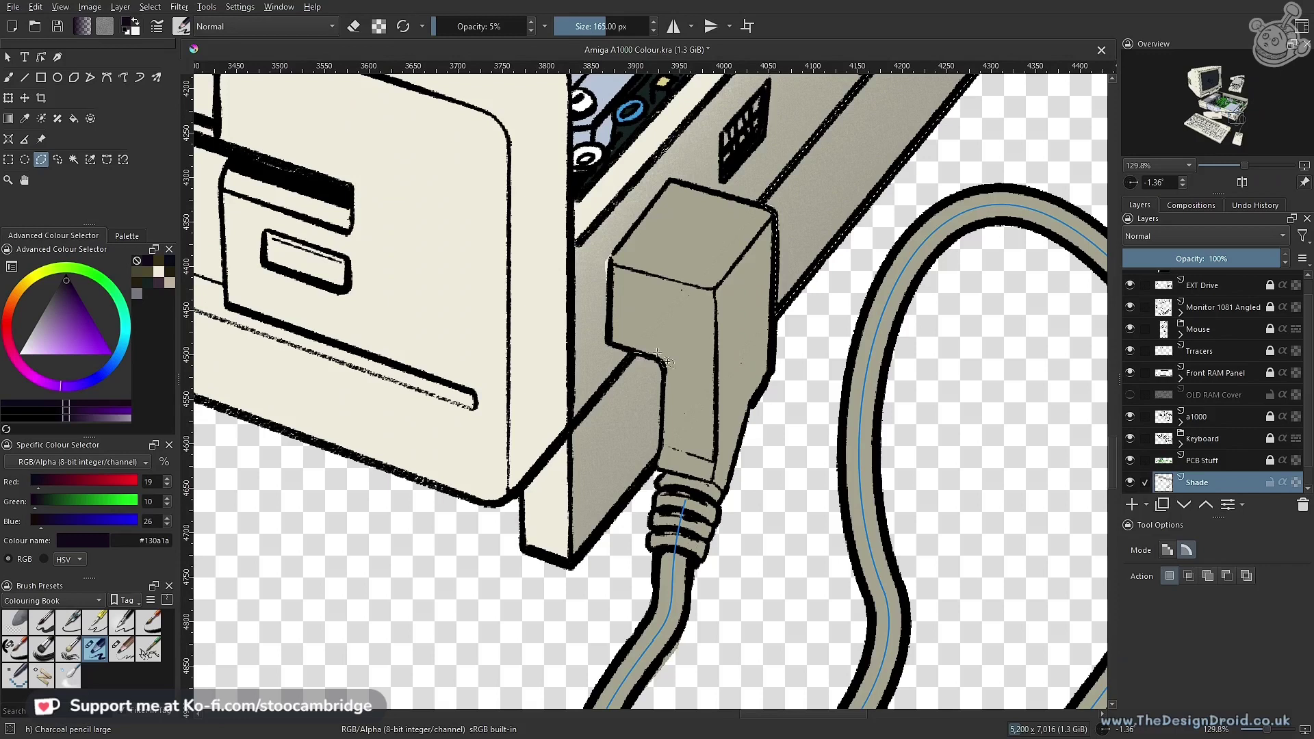
left_click(663, 372)
left_click(660, 454)
left_click(572, 565)
left_click(569, 427)
left_click(641, 356)
mouse_move(768, 264)
left_mouse_down()
mouse_move(777, 323)
mouse_move(460, 498)
left_mouse_up()
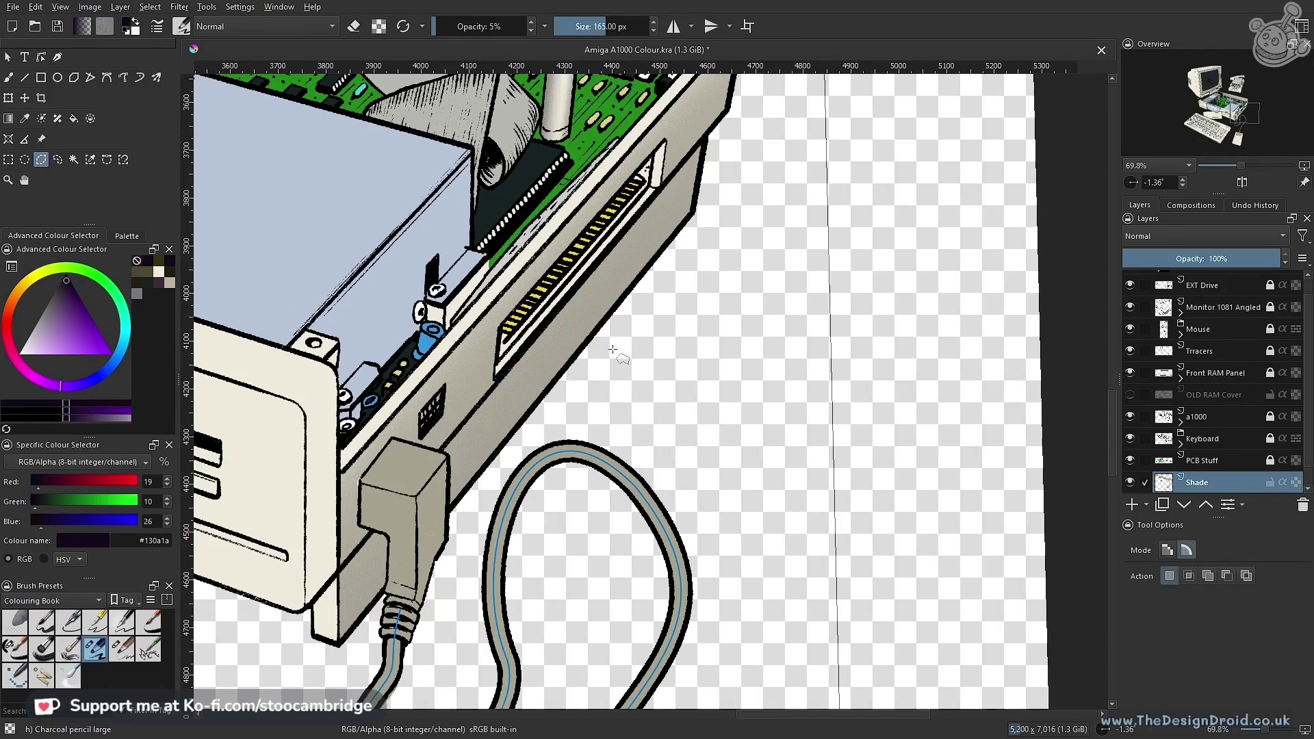
Lay straight, soft 5% opacity shading strokes along the upper edge of the selected lower side strip
key("b")
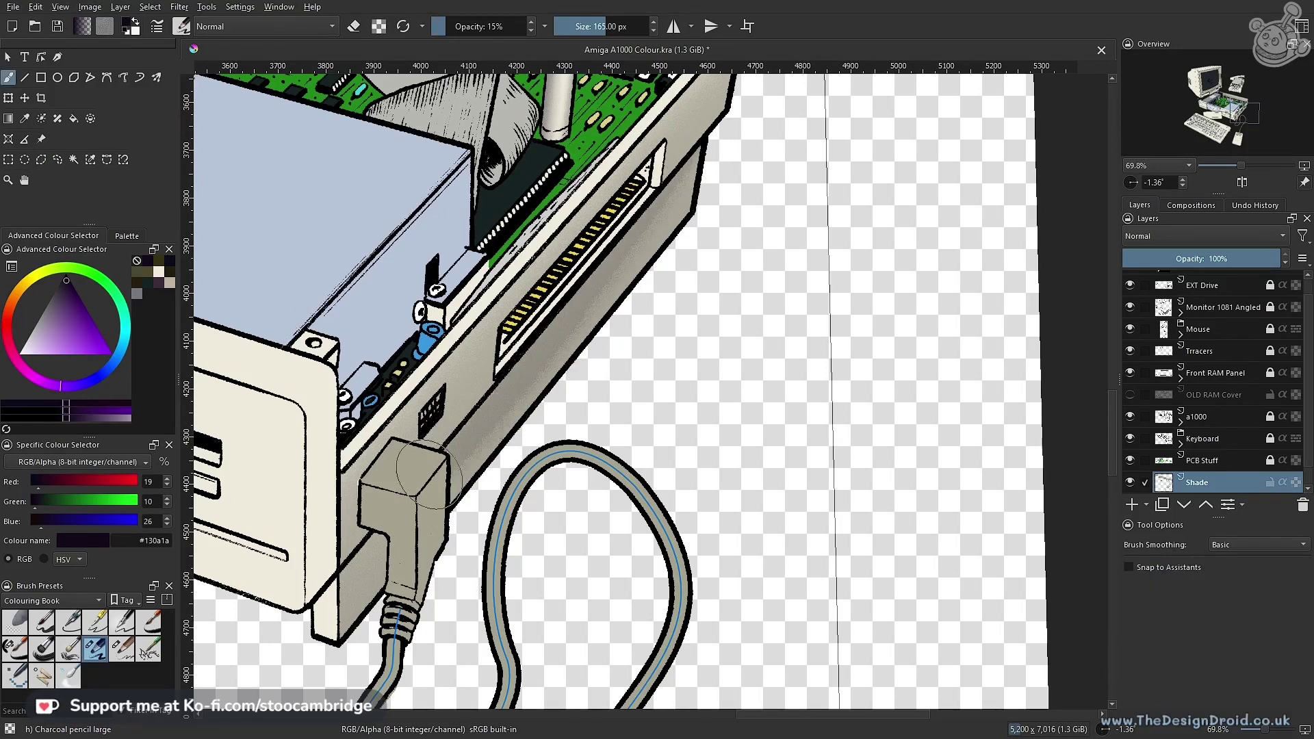
scroll(595, 375, "up", 2)
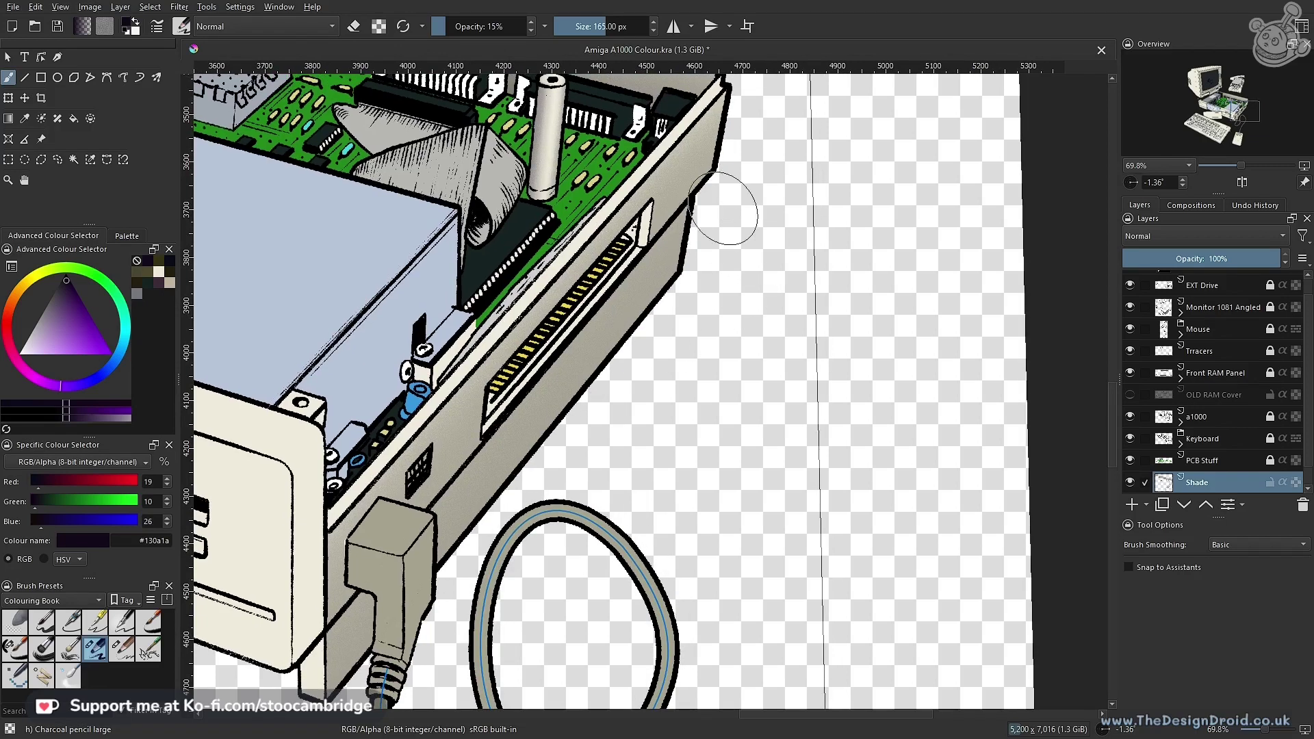
key("v")
left_click_drag(528, 385, 318, 640)
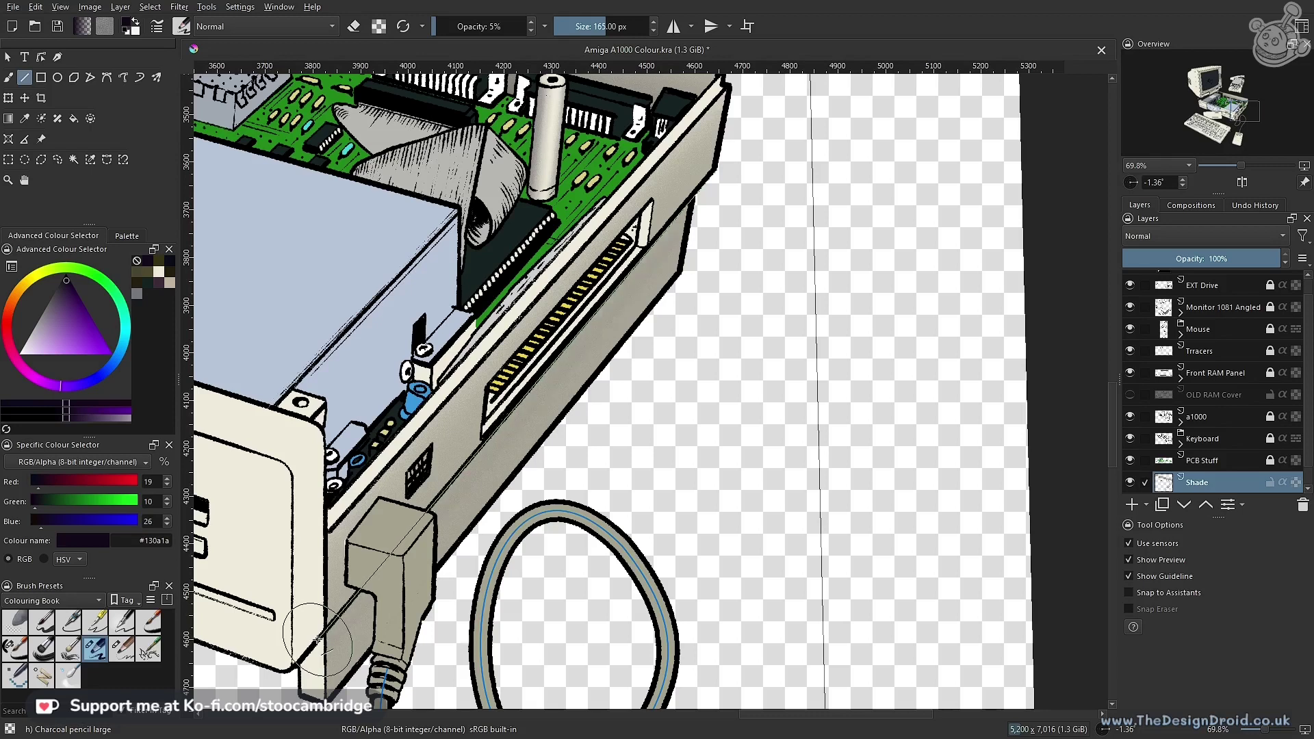
key("v")
mouse_move(710, 180)
left_mouse_down()
mouse_move(509, 394)
mouse_move(293, 665)
mouse_move(704, 220)
mouse_move(315, 626)
mouse_move(282, 681)
left_mouse_up()
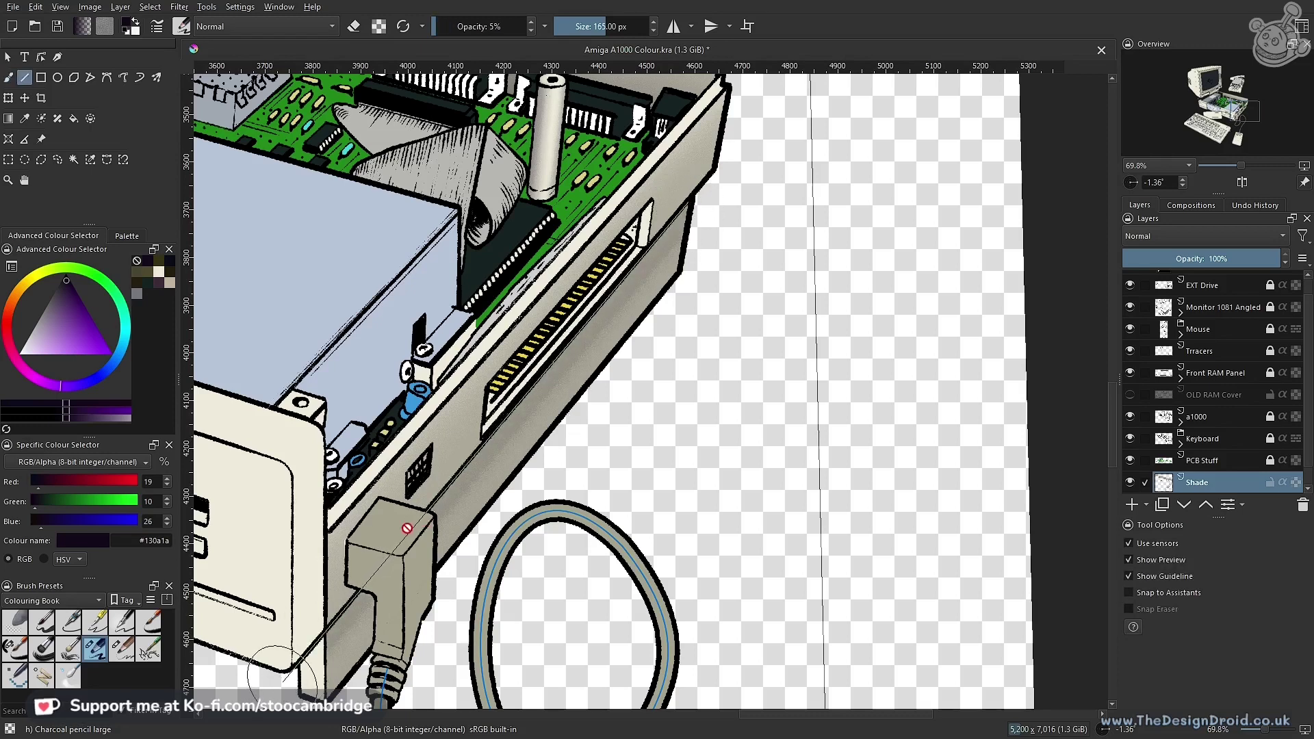
Deepen the shadow beneath the side panel's overhang with freehand strokes at 15% opacity along the lower strip
key("b")
left_click_drag(513, 428, 458, 525)
key("ctrl+z")
left_click_drag(544, 421, 524, 475)
scroll(524, 476, "down", 2)
scroll(640, 249, "up", 4)
left_click_drag(640, 249, 324, 642)
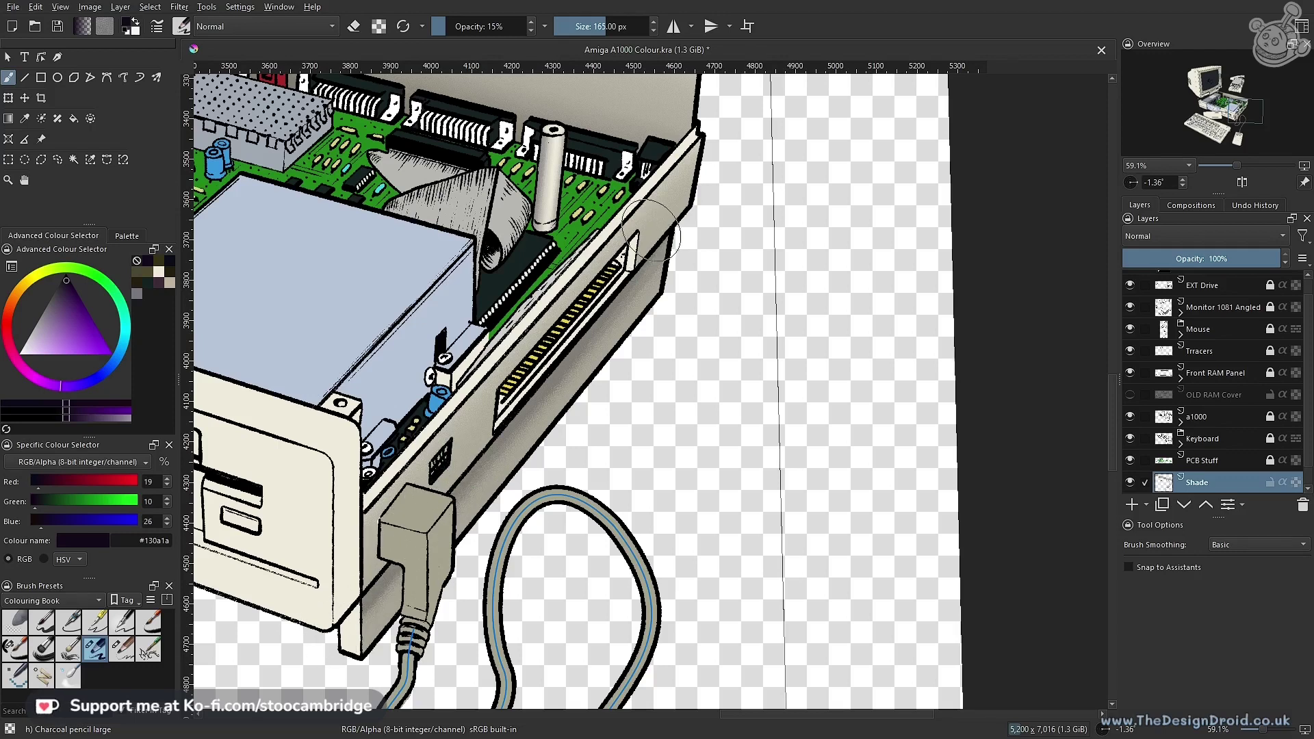
left_click_drag(581, 322, 321, 628)
key("ctrl+z")
left_click_drag(634, 262, 520, 426)
key("ctrl+z")
Layer soft 5% opacity shading strokes along the lower side strip, finishing with the bluish-black colour #0a0c1a
key("o")
left_click_drag(549, 385, 489, 499)
left_click_drag(574, 375, 568, 350)
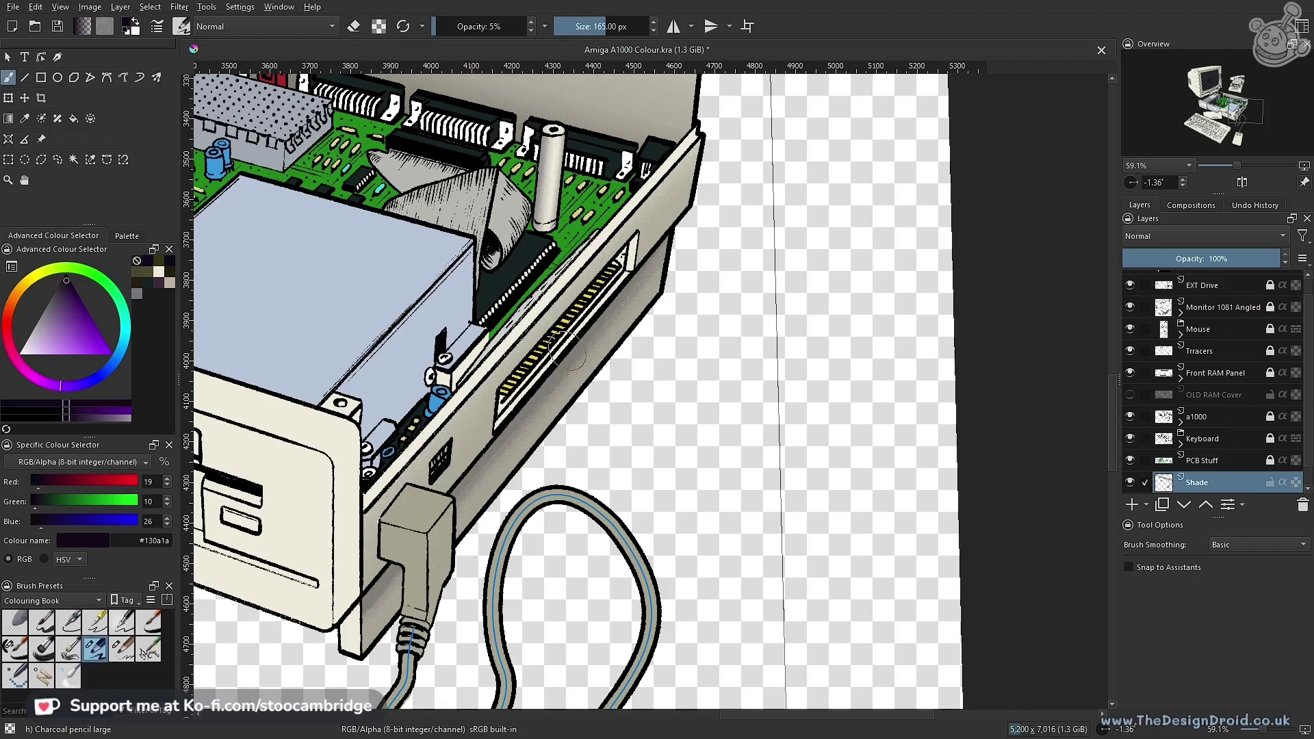
left_click_drag(462, 471, 363, 602)
mouse_move(379, 608)
left_mouse_down()
mouse_move(494, 472)
mouse_move(361, 620)
mouse_move(655, 271)
left_mouse_up()
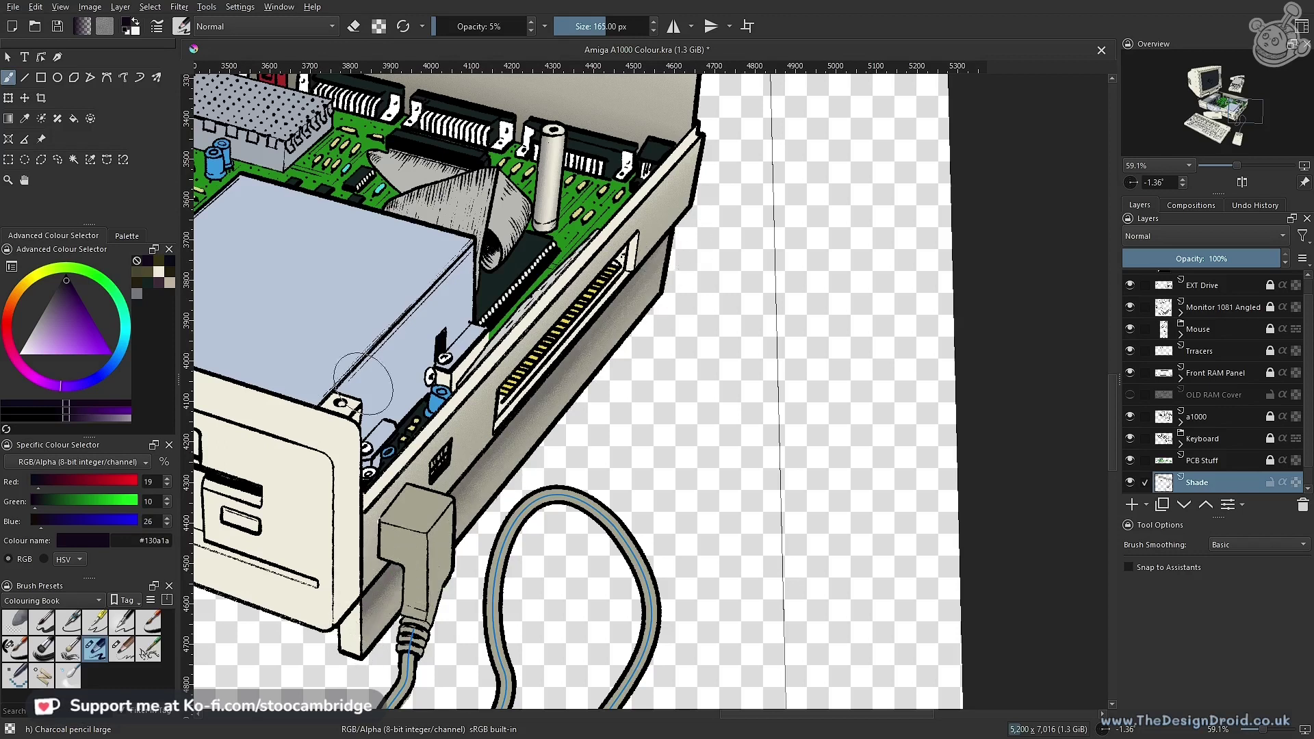
left_click(171, 261)
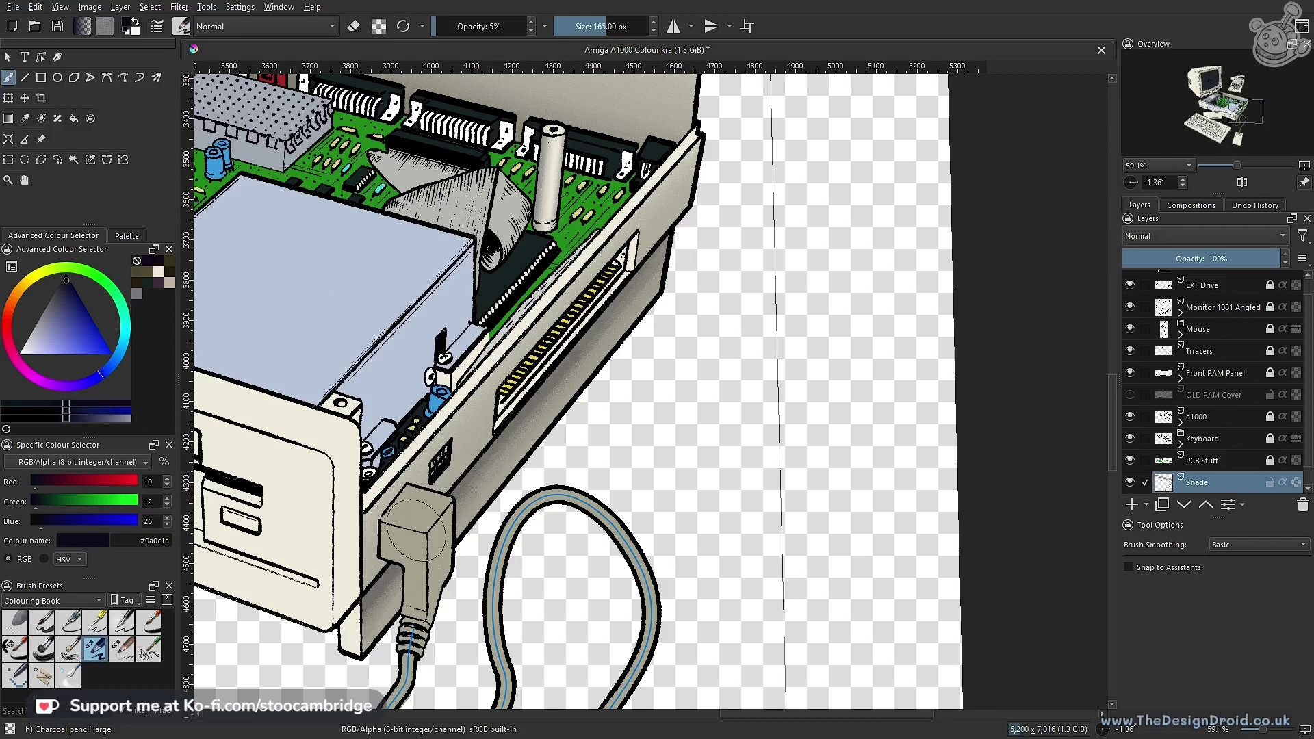
mouse_move(515, 436)
left_mouse_down()
mouse_move(667, 257)
mouse_move(672, 230)
left_mouse_up()
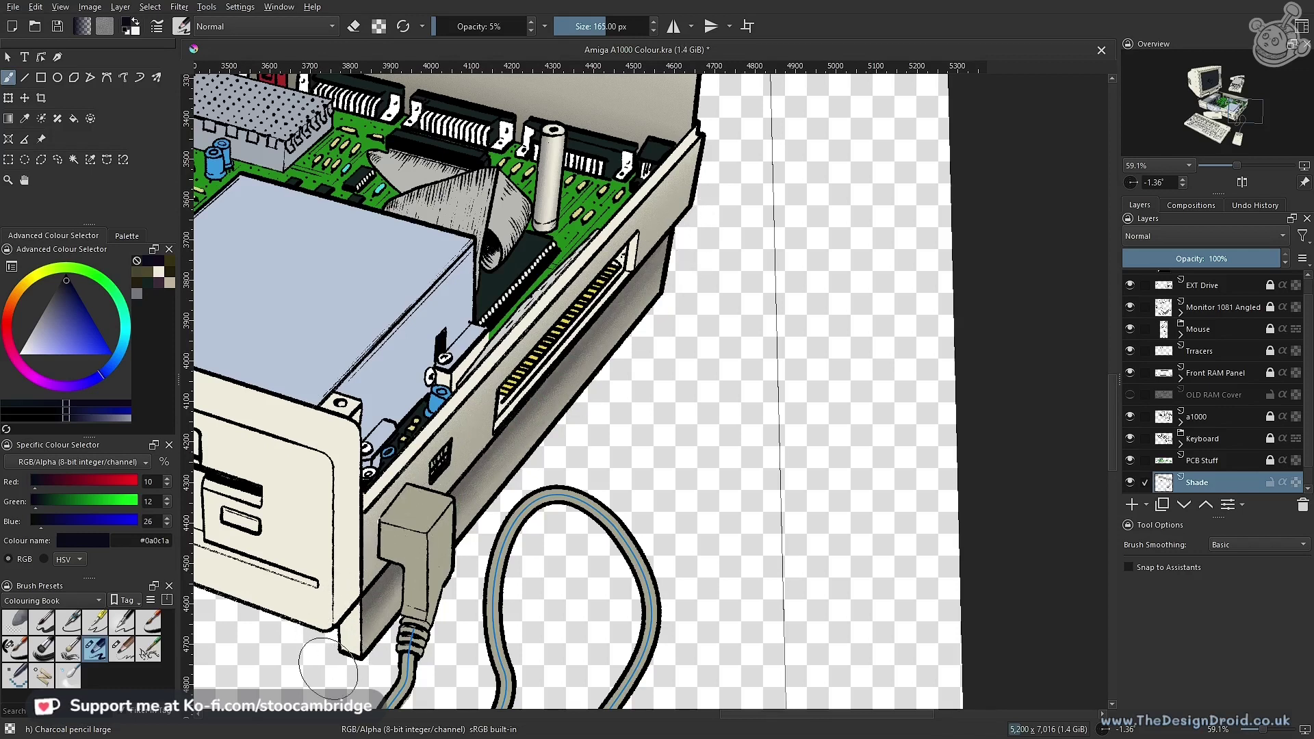
Darken the shadow beneath the side panel's overhang using the Charcoal Pencil Medium brush at 15% opacity and size 47 px
key("2")
scroll(559, 523, "up", 6)
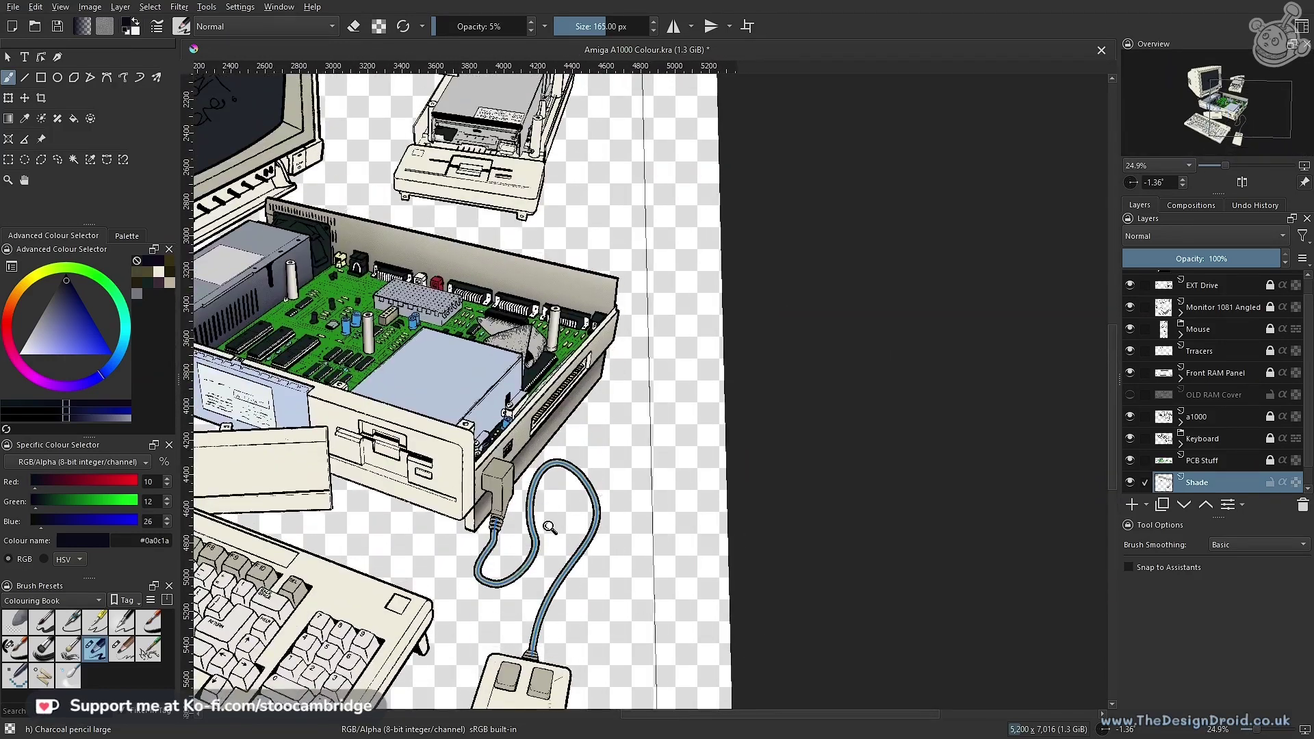
left_click(122, 647)
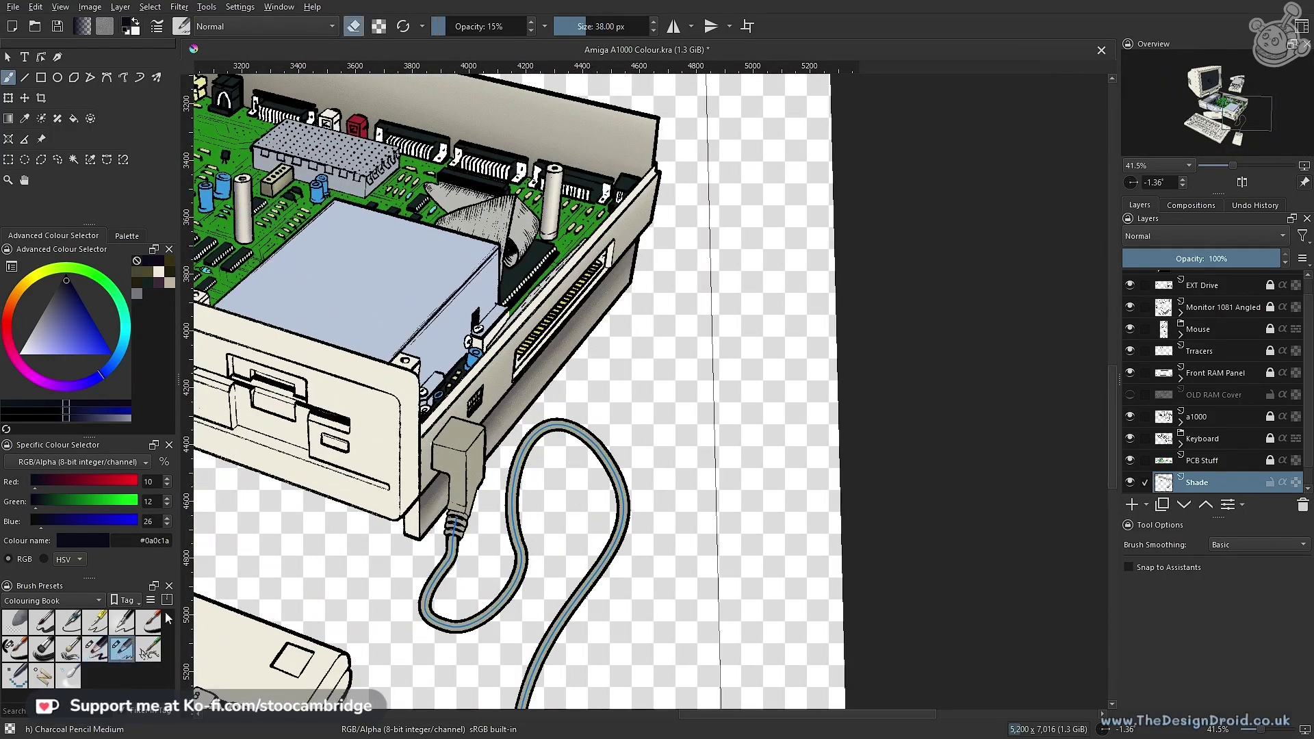
scroll(527, 424, "up", 3)
left_click_drag(636, 225, 631, 324)
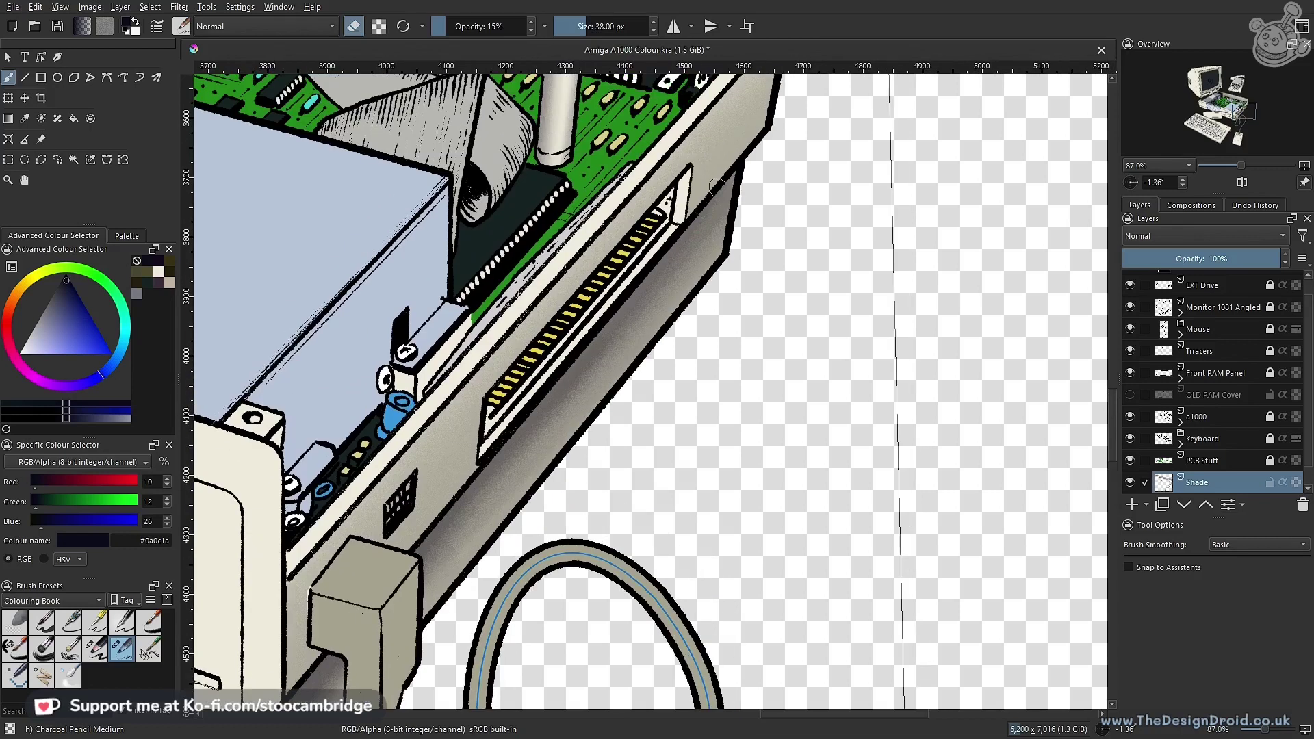
key("e")
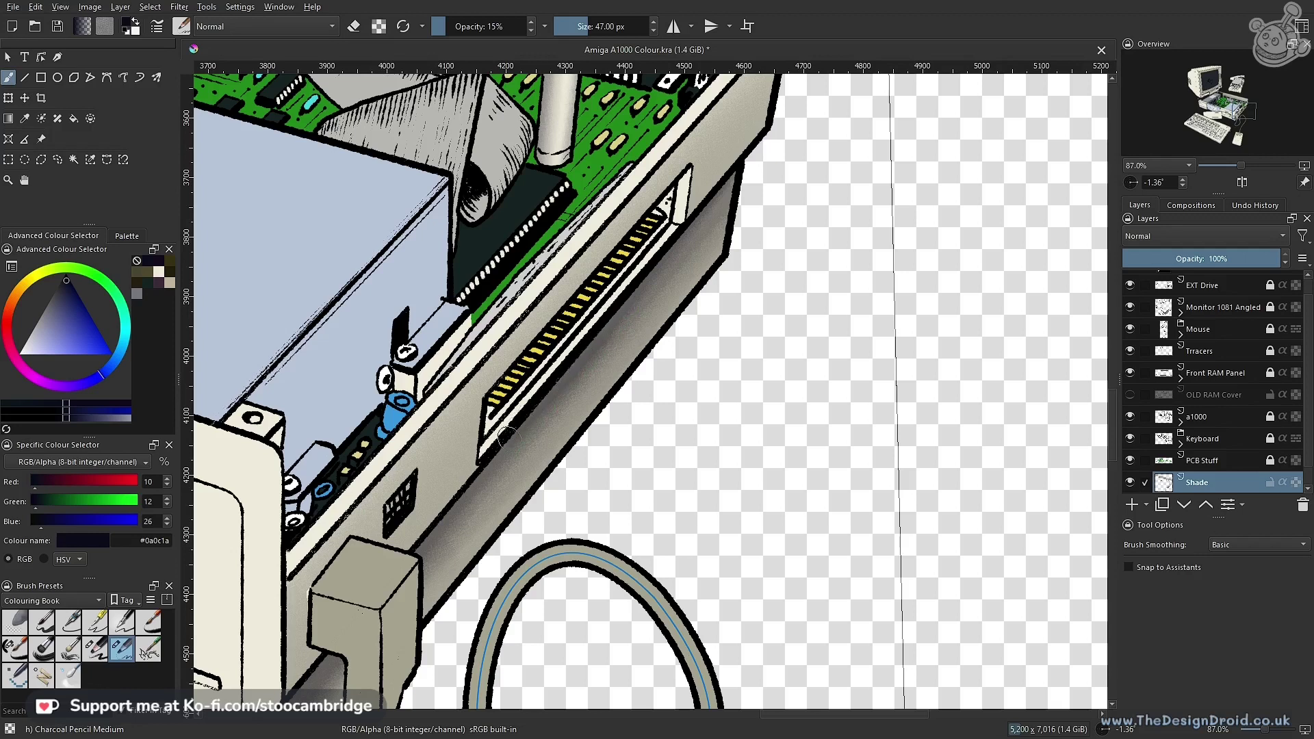
left_click_drag(438, 596, 666, 320)
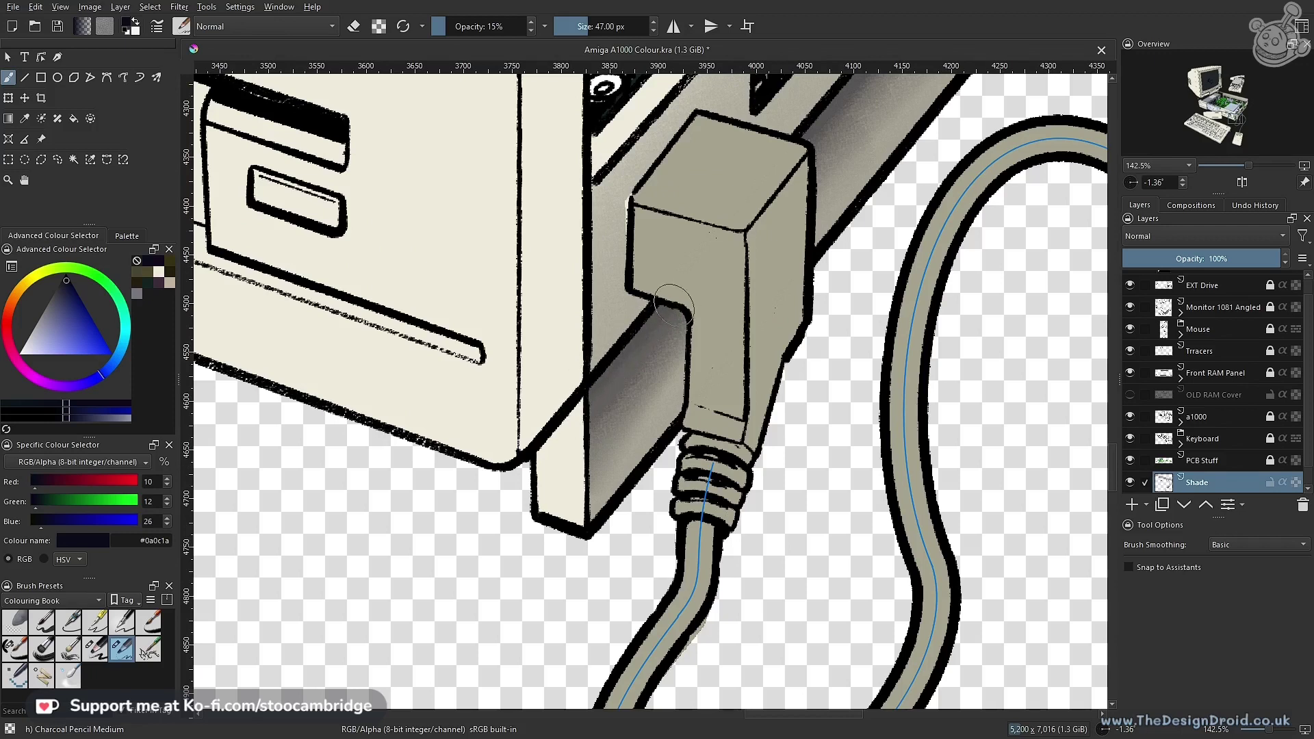
Deepen the shadow on the strip's front section between the case front and the power plug with short diagonal strokes
mouse_move(667, 304)
left_mouse_down()
mouse_move(608, 348)
mouse_move(564, 423)
left_mouse_up()
left_click_drag(672, 299, 587, 389)
mouse_move(669, 301)
left_mouse_down()
mouse_move(578, 412)
mouse_move(656, 309)
mouse_move(586, 384)
mouse_move(646, 311)
mouse_move(575, 467)
left_mouse_up()
left_click_drag(728, 297, 607, 446)
left_click_drag(642, 369, 692, 458)
Softly erase shading along the lower strip's bottom edge with the Charcoal pencil large brush at 5% opacity and size 246 px
scroll(696, 445, "up", 1)
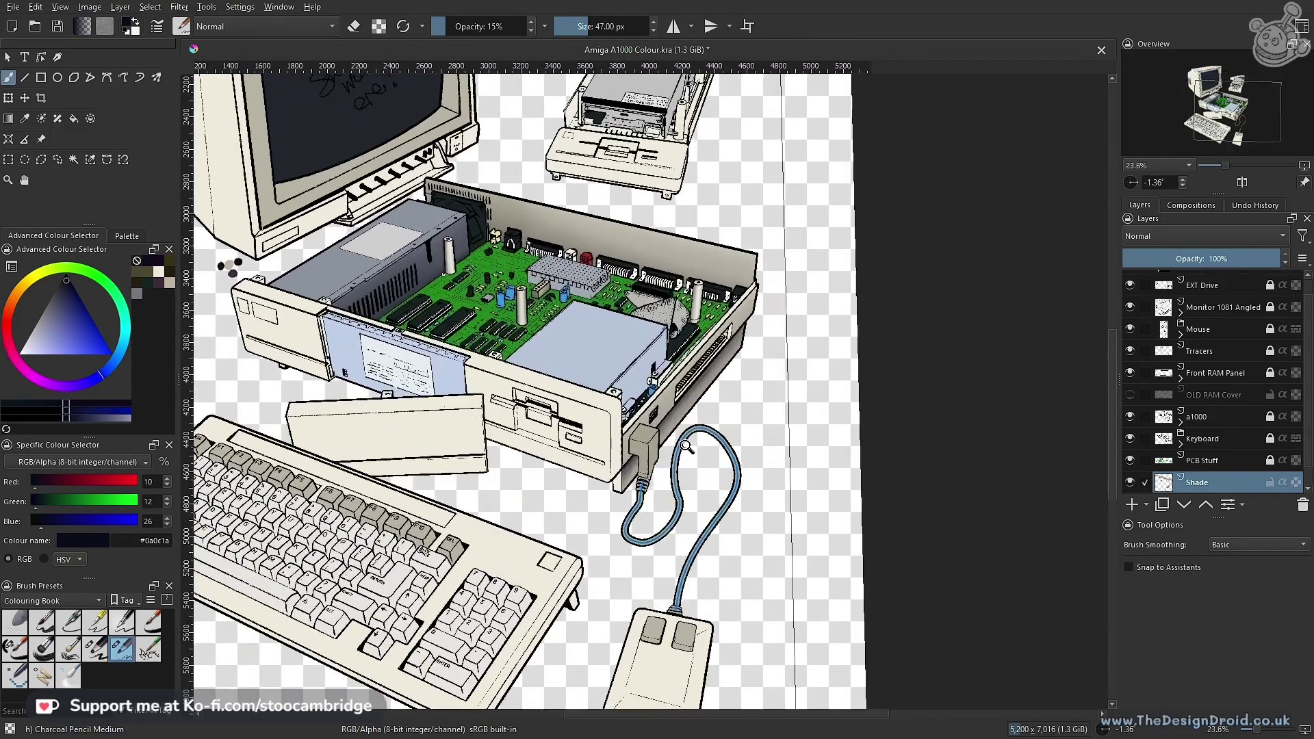
scroll(673, 441, "up", 1)
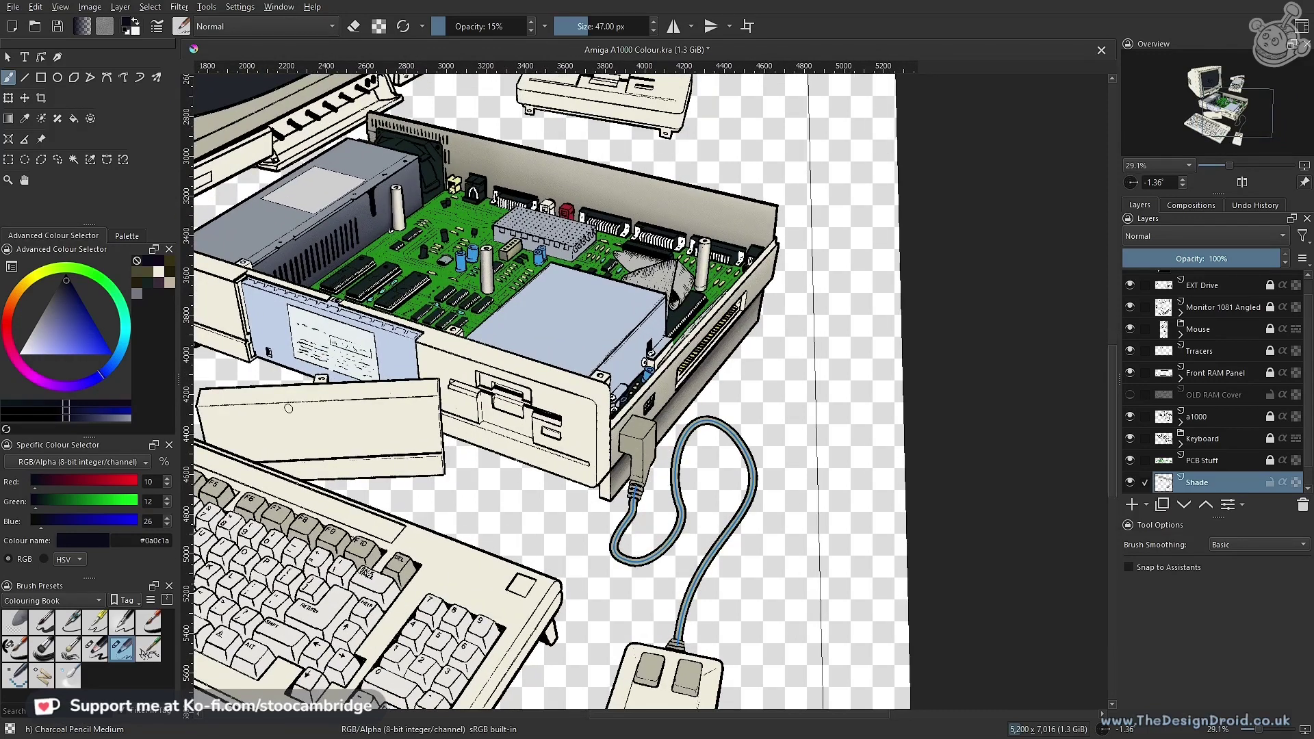
left_click(104, 650)
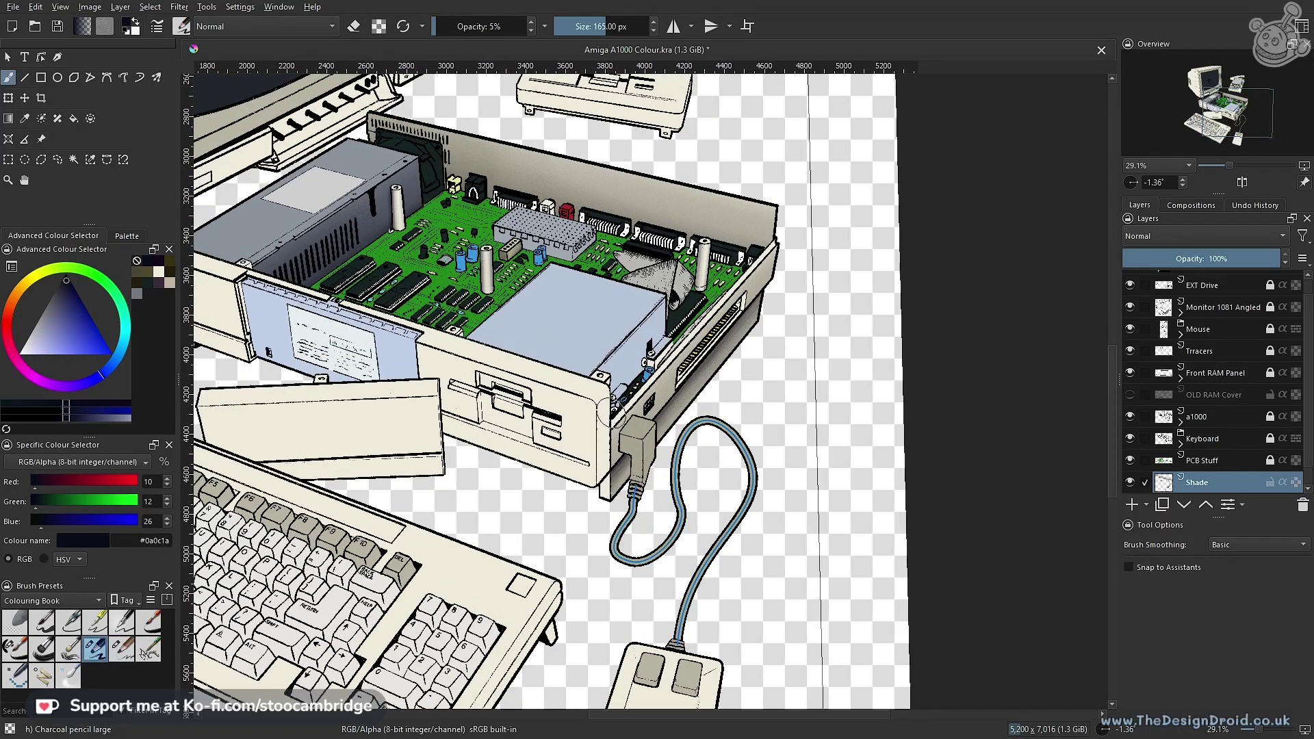
key("e")
scroll(683, 392, "up", 3)
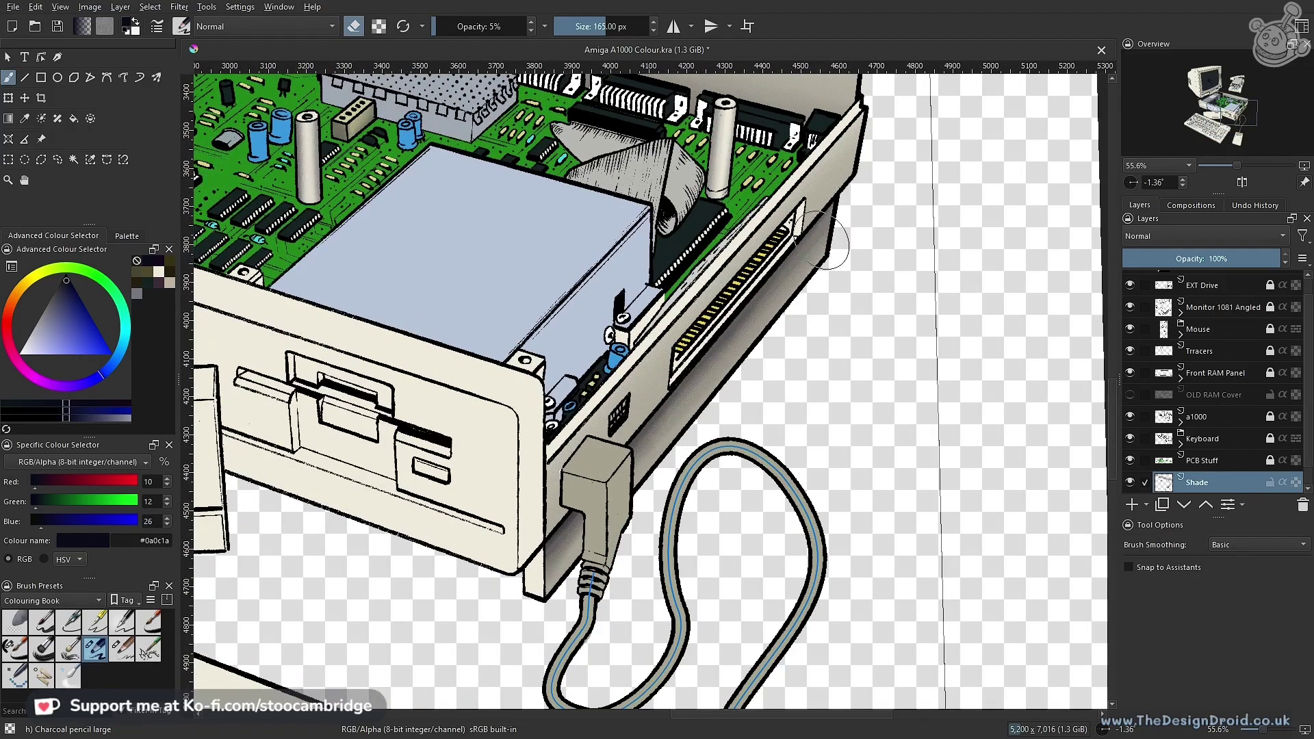
key("bracketright")
key("bracketright")
key("bracketright")
key("bracketright")
key("bracketright")
key("bracketright")
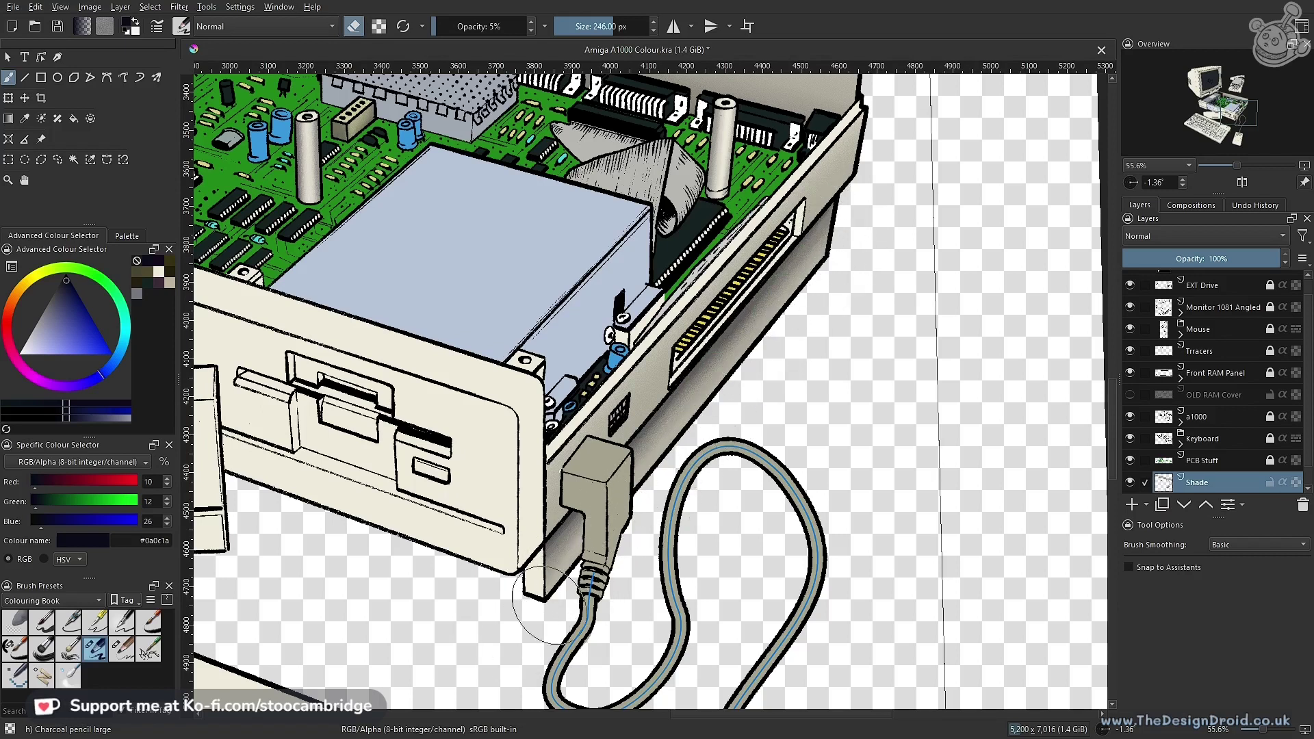
left_click_drag(722, 415, 756, 469)
left_click_drag(824, 360, 757, 427)
left_click_drag(716, 464, 803, 409)
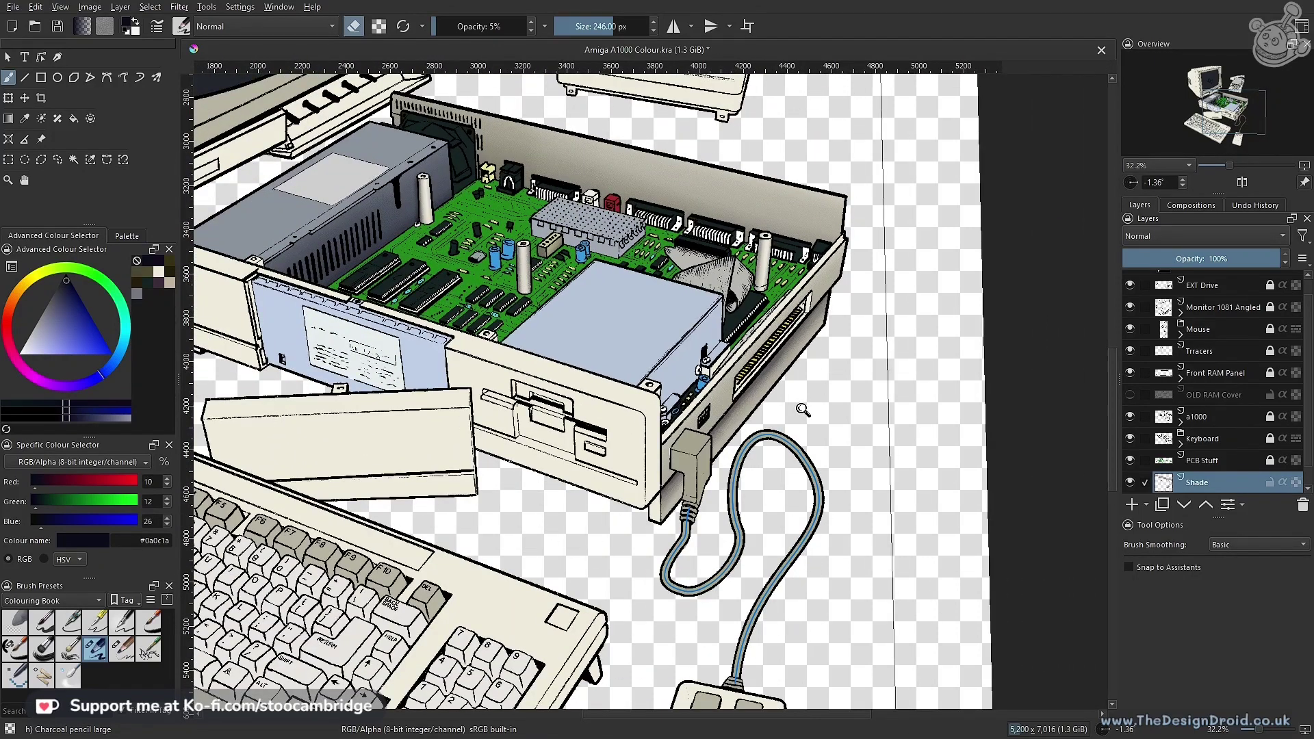
left_click_drag(822, 395, 844, 302)
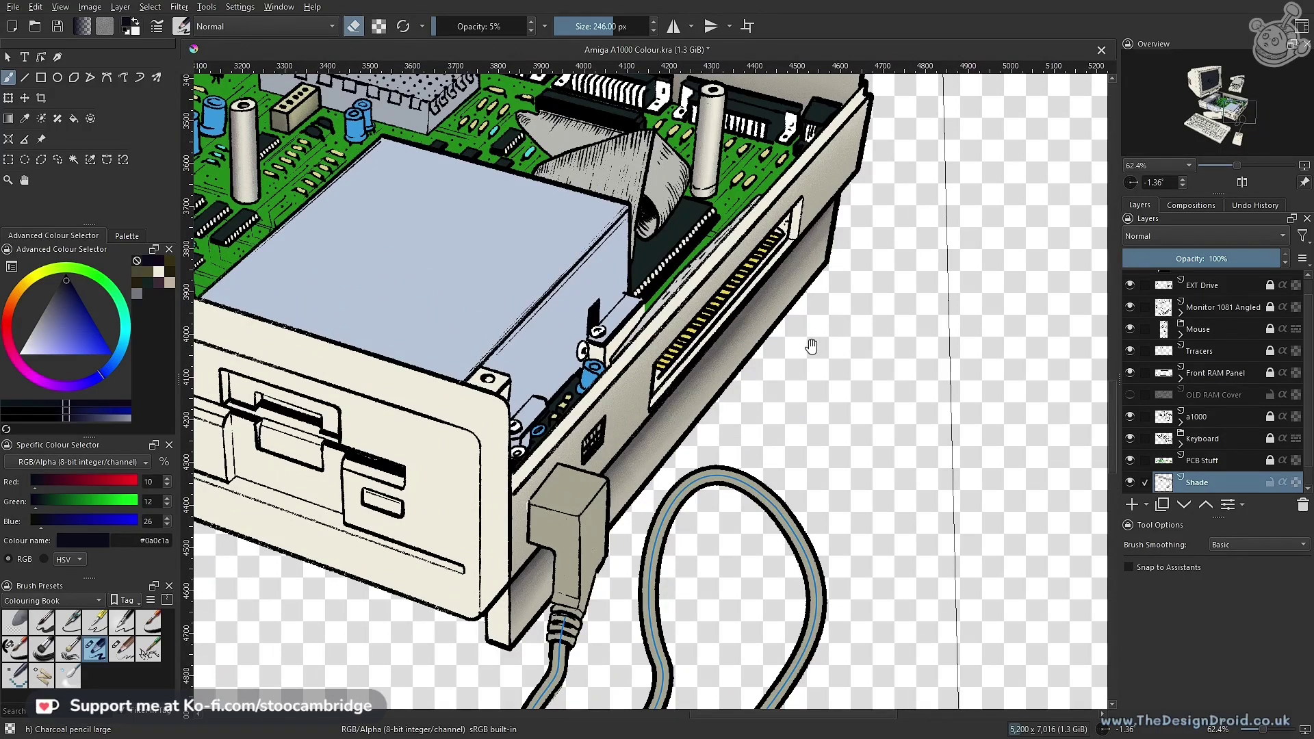
left_click_drag(818, 345, 839, 402)
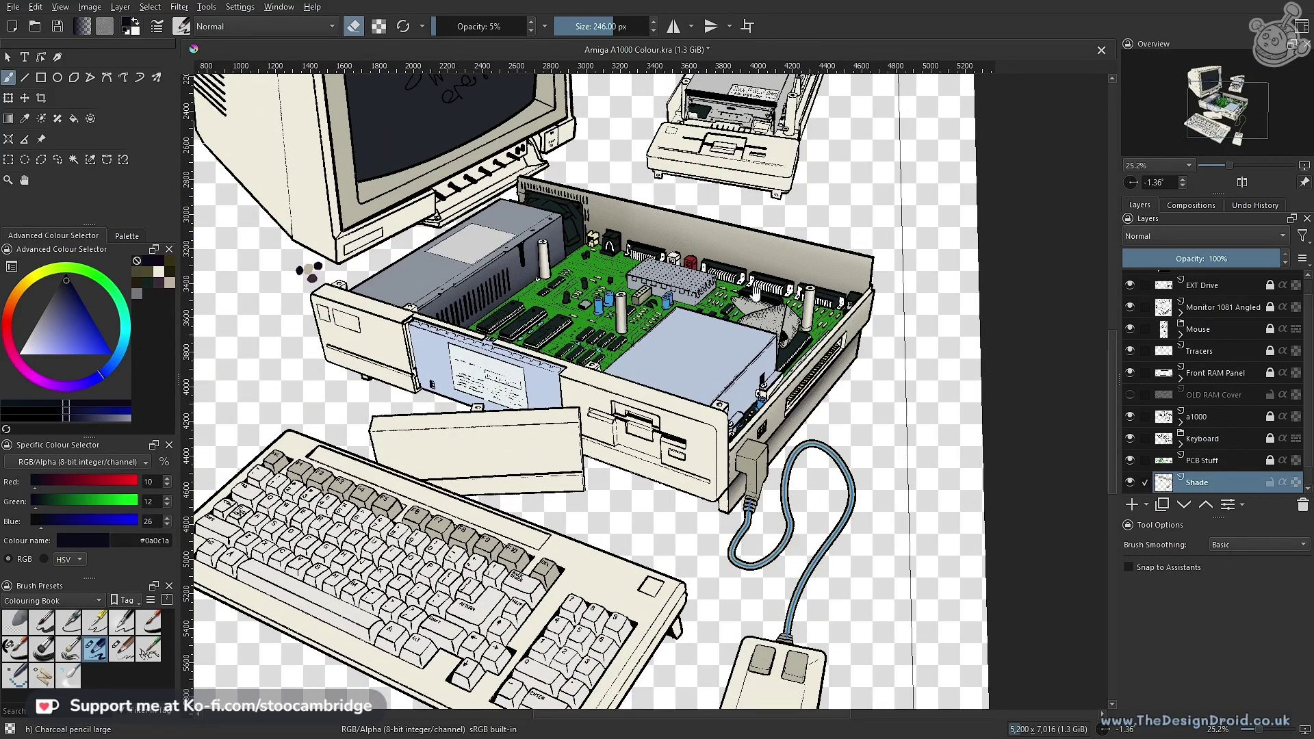
left_click_drag(745, 400, 728, 489)
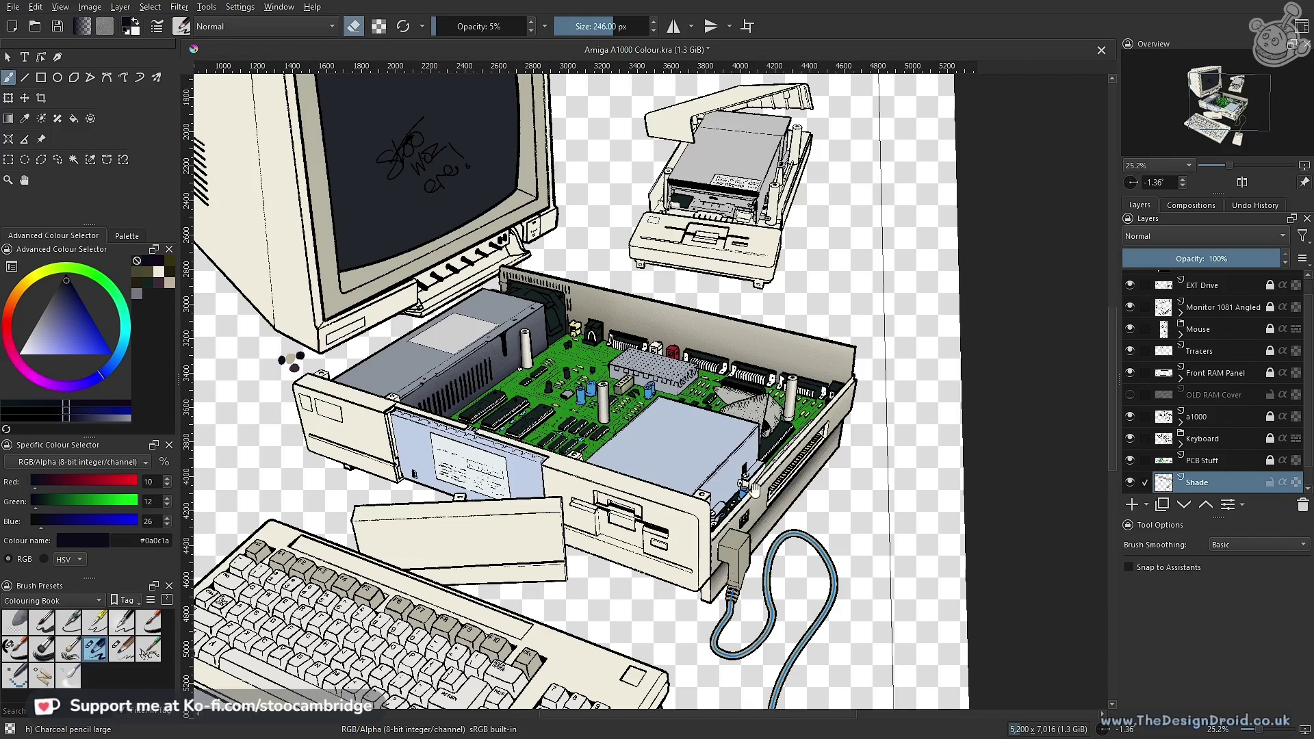
Draw a polygonal selection around the small front end face of the lower side strip, beneath the case front's corner
scroll(753, 489, "up", 3)
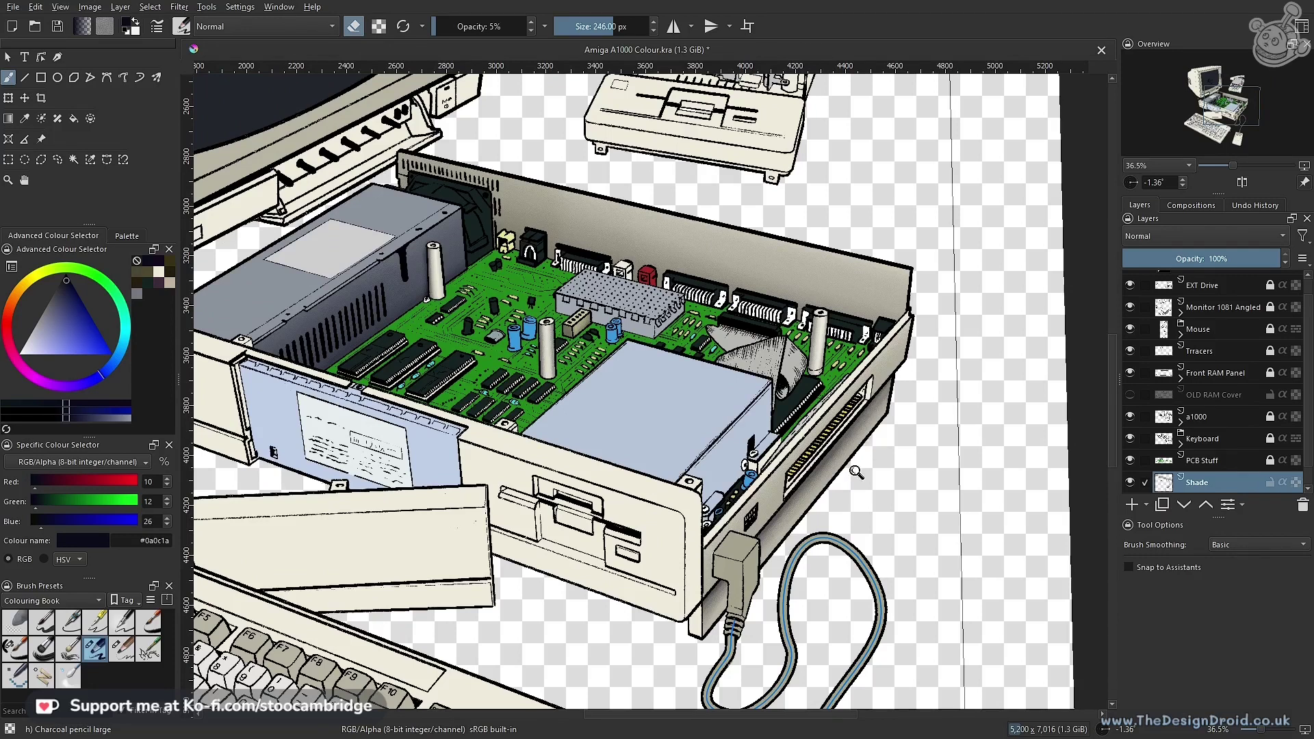
scroll(856, 472, "up", 2)
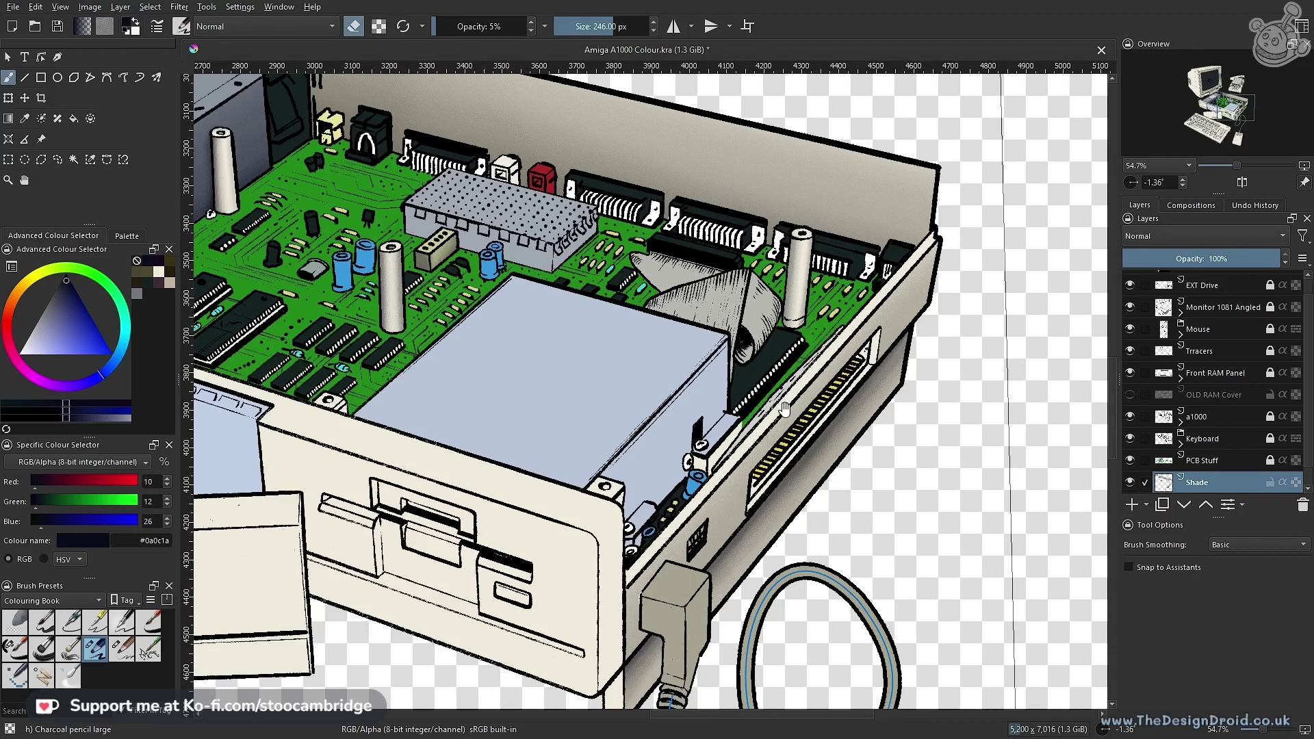
scroll(785, 408, "up", 3)
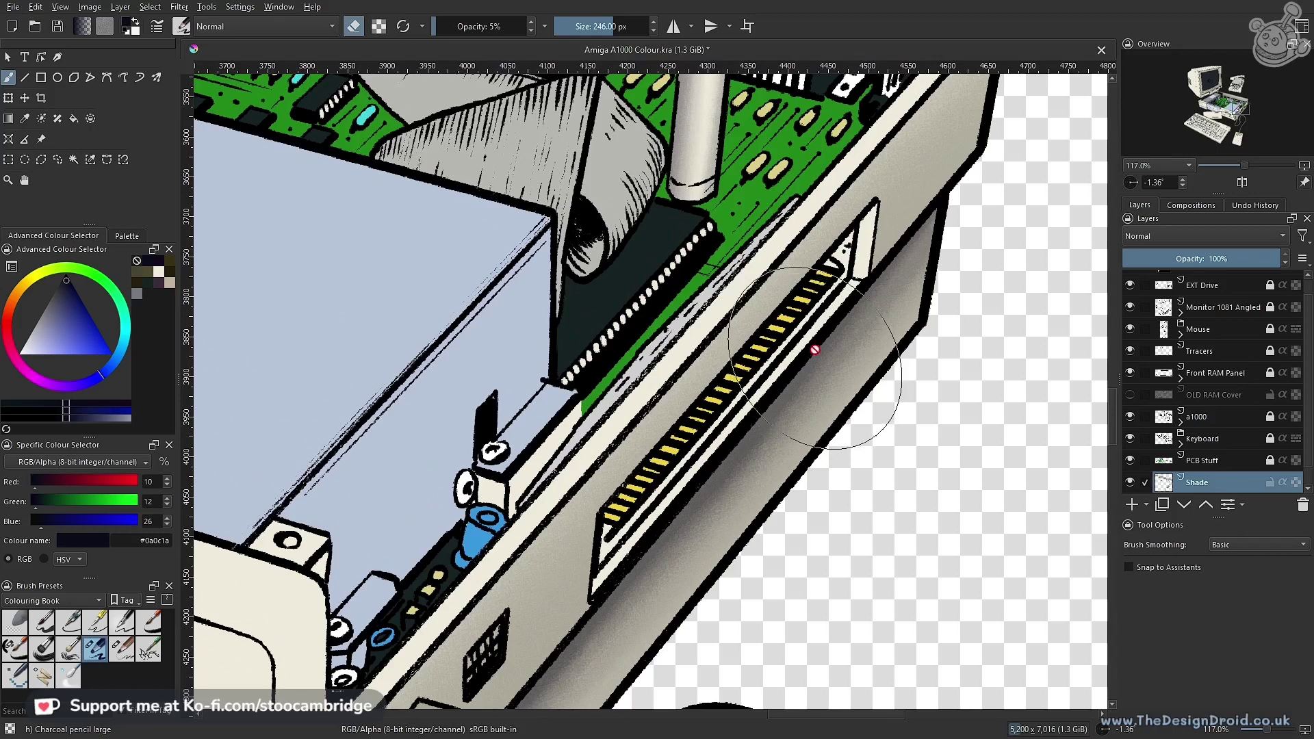
key("l")
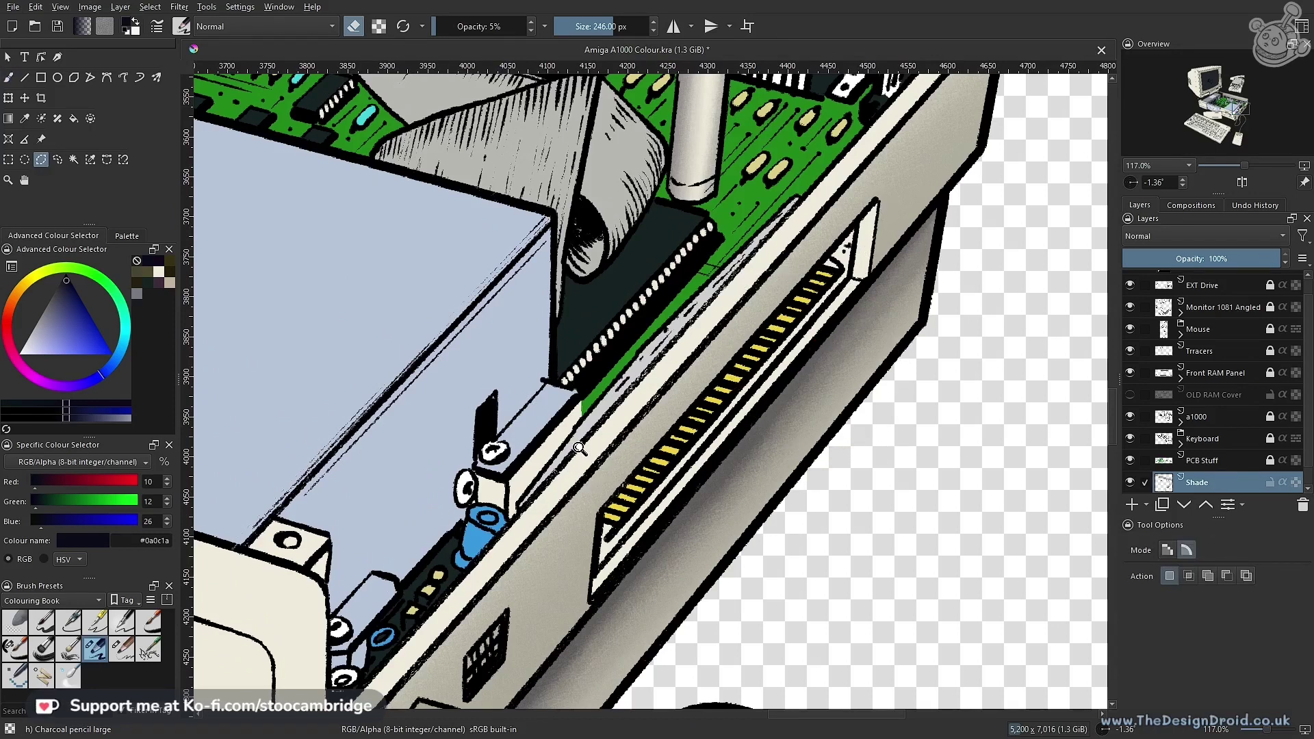
left_click_drag(537, 508, 858, 168)
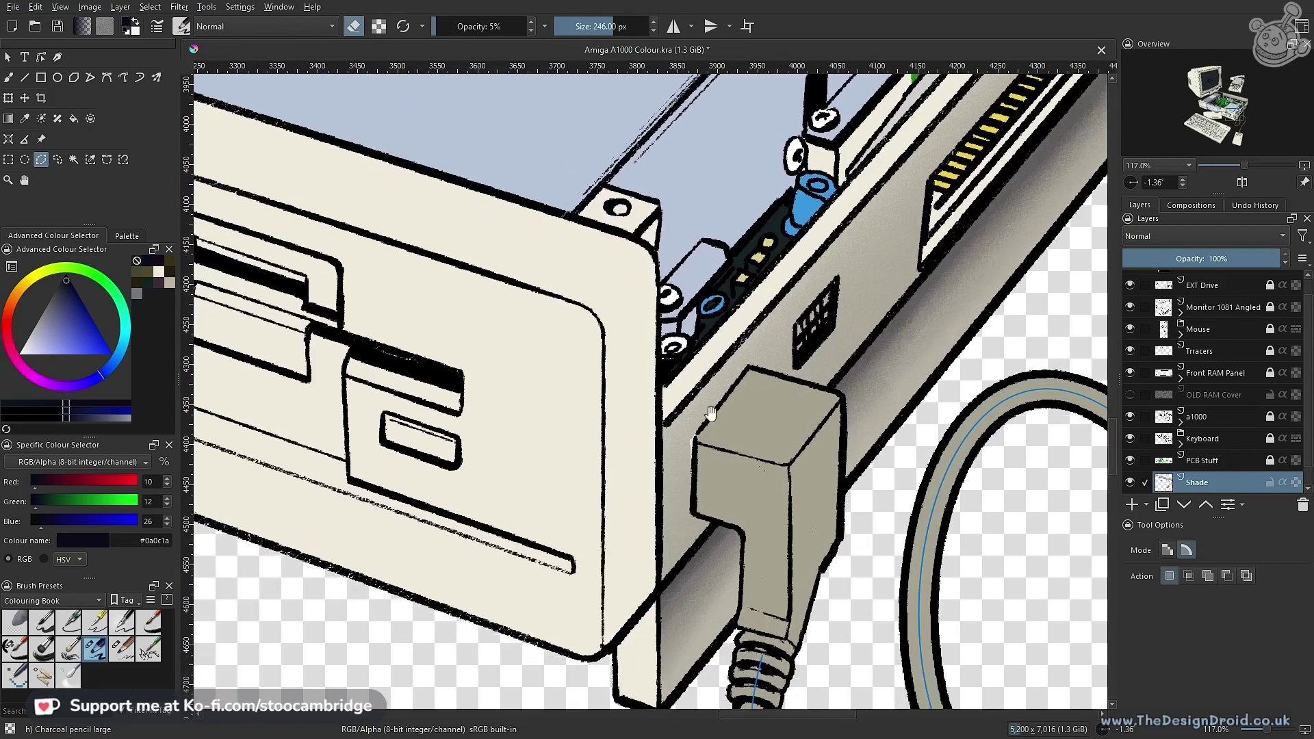
left_click_drag(706, 427, 773, 286)
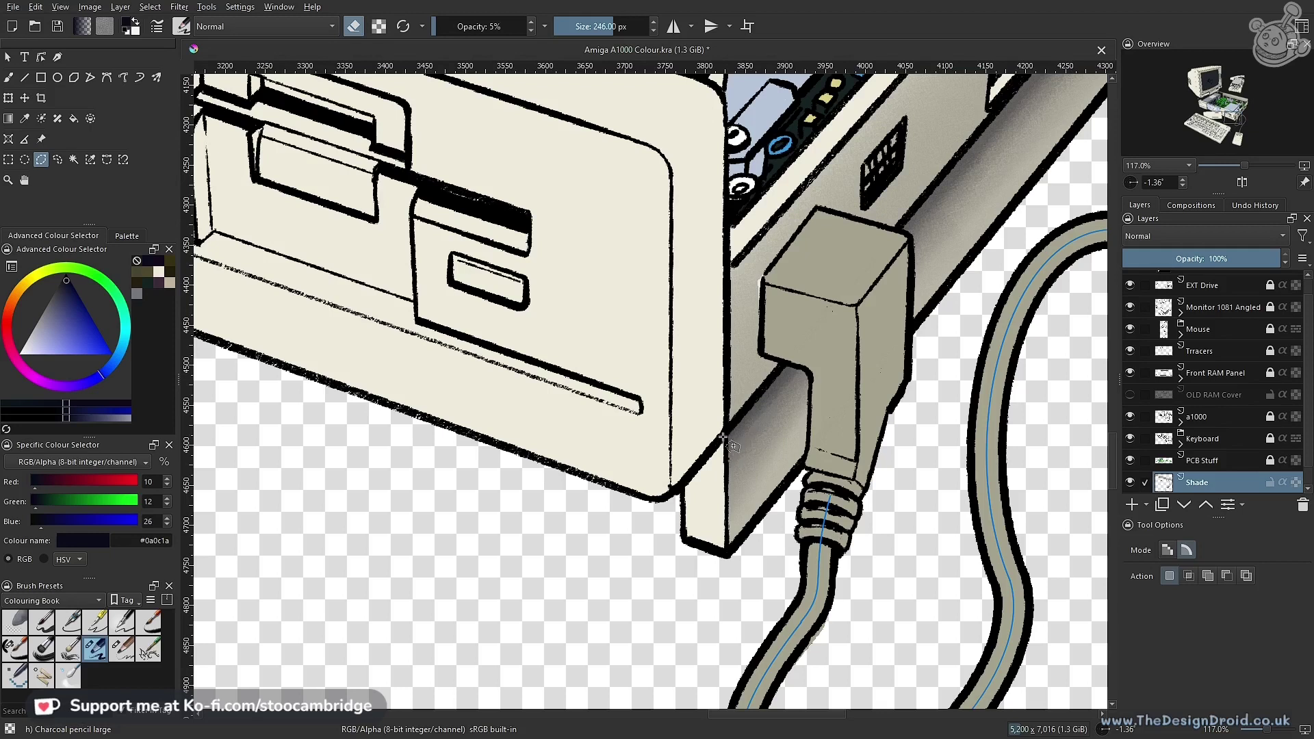
key("Page_Down")
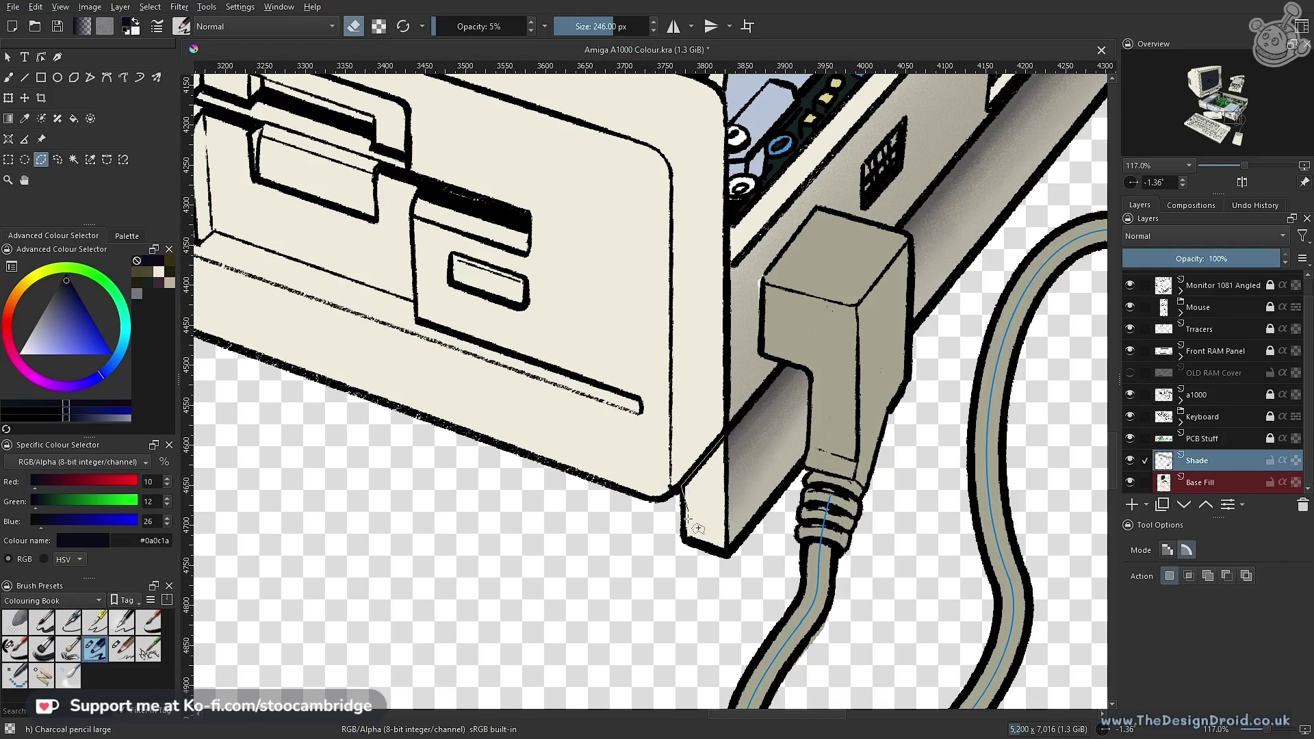
left_click(685, 539)
left_click(726, 553)
left_click(727, 432)
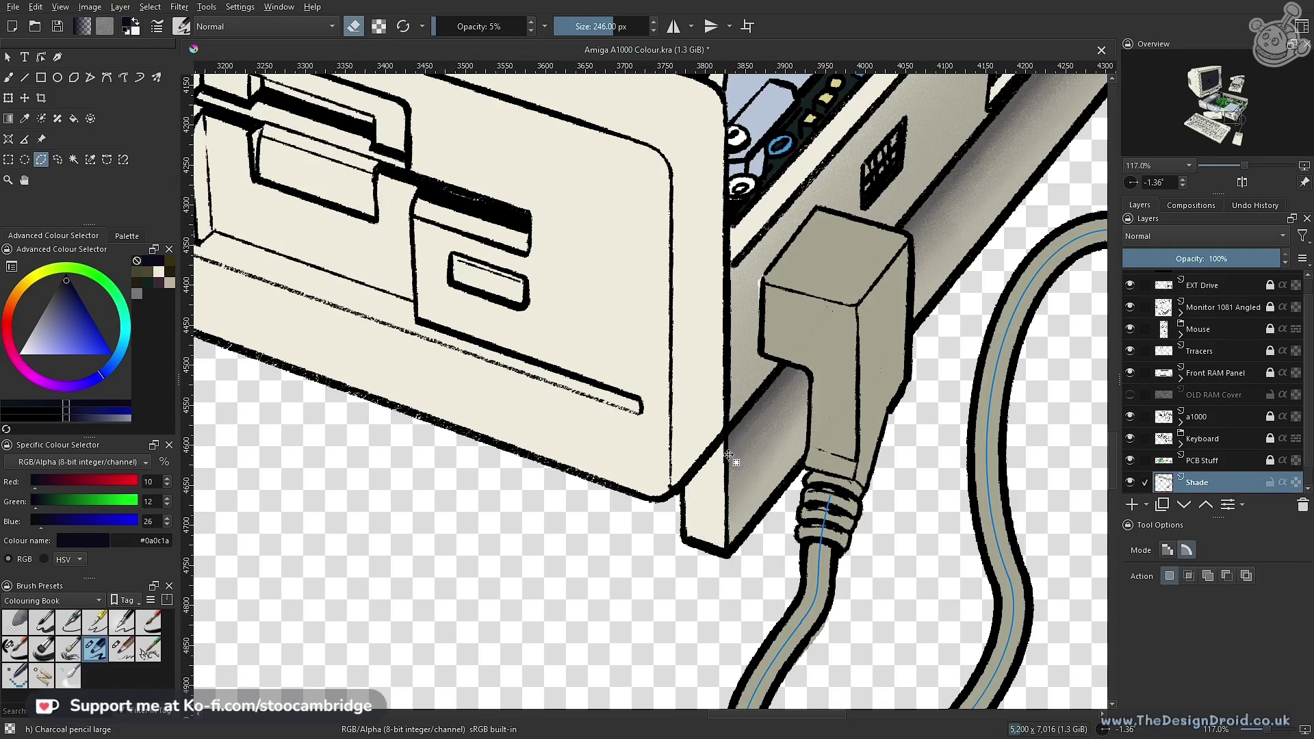
left_click_drag(704, 438, 636, 444)
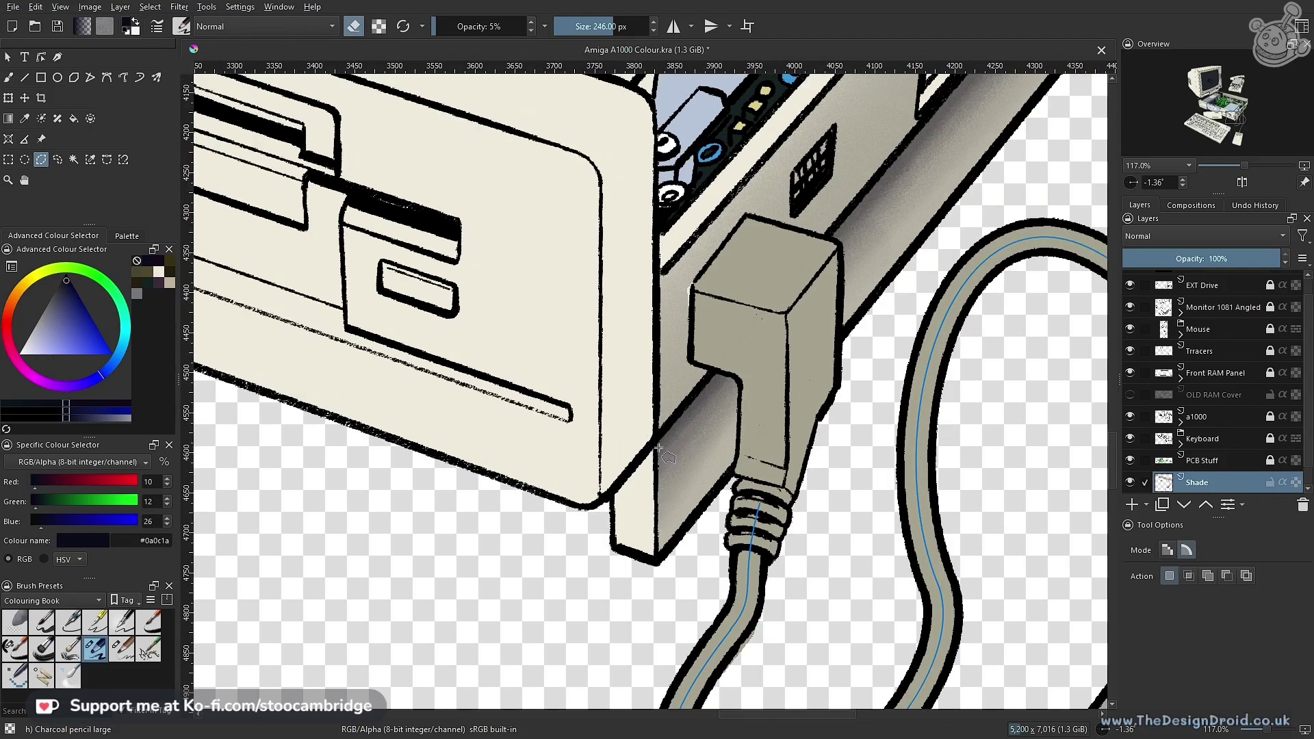
Shade the selected end face with soft 5% opacity brush strokes, finishing with the dark brown colour #221e0d
key("b")
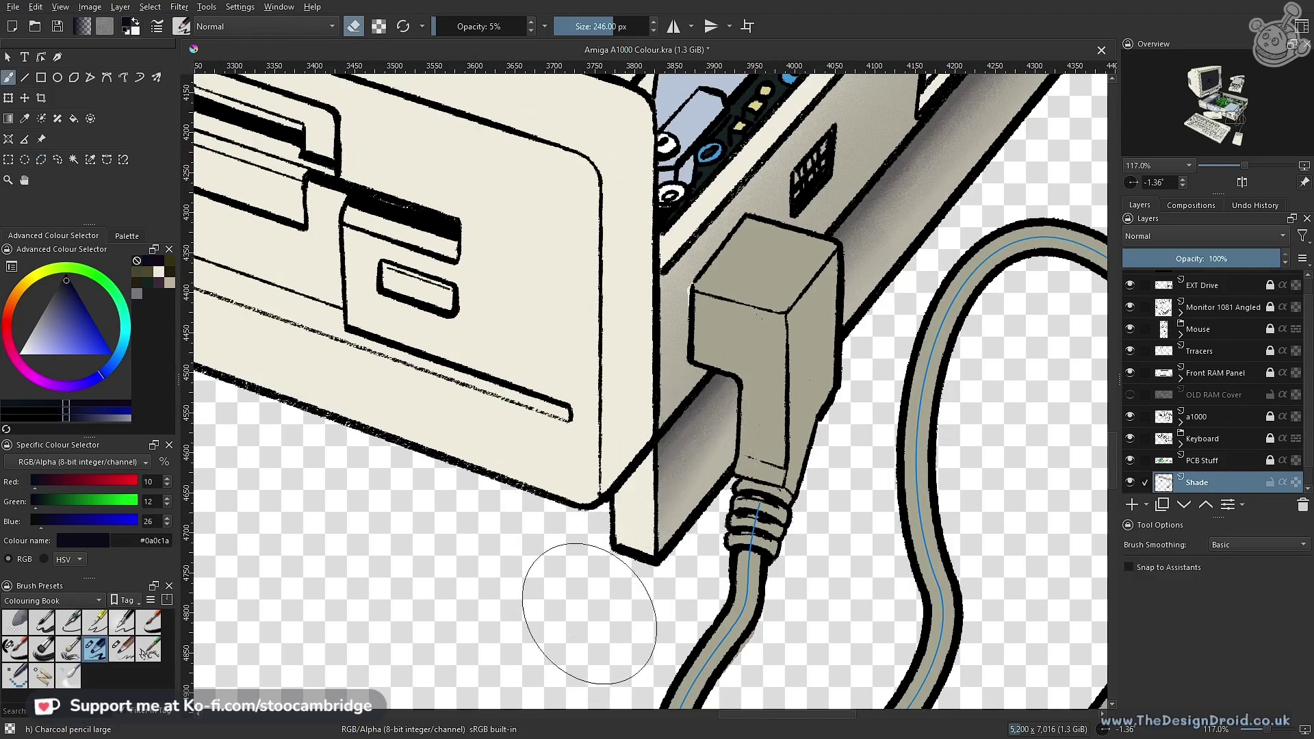
key("e")
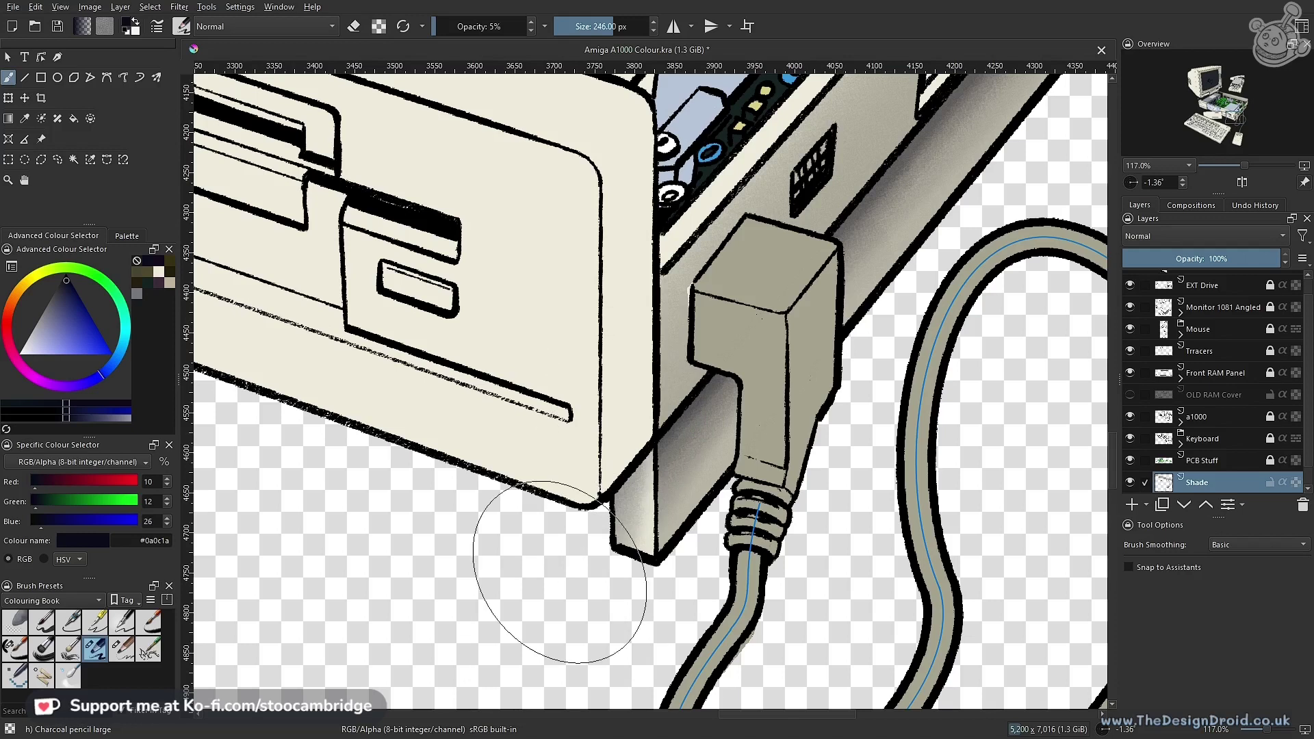
left_click(170, 273)
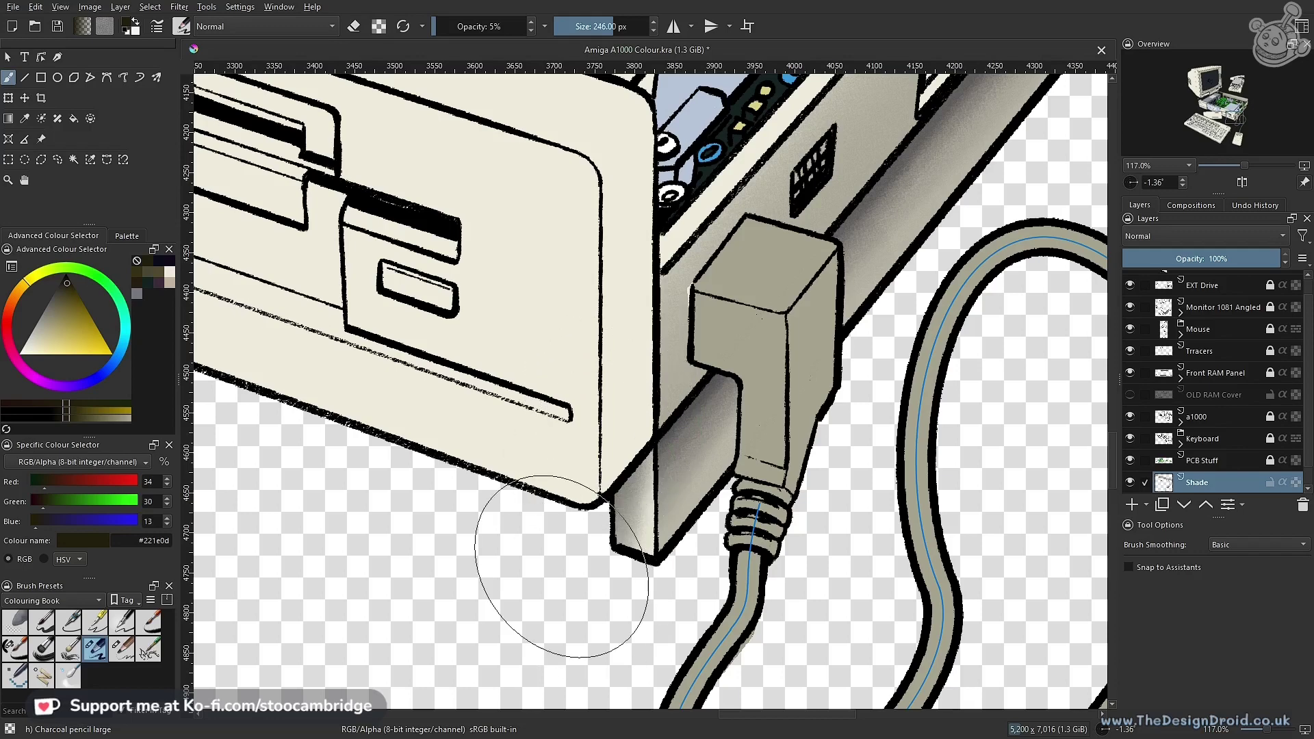
left_click_drag(562, 422, 537, 589)
scroll(547, 493, "up", 8)
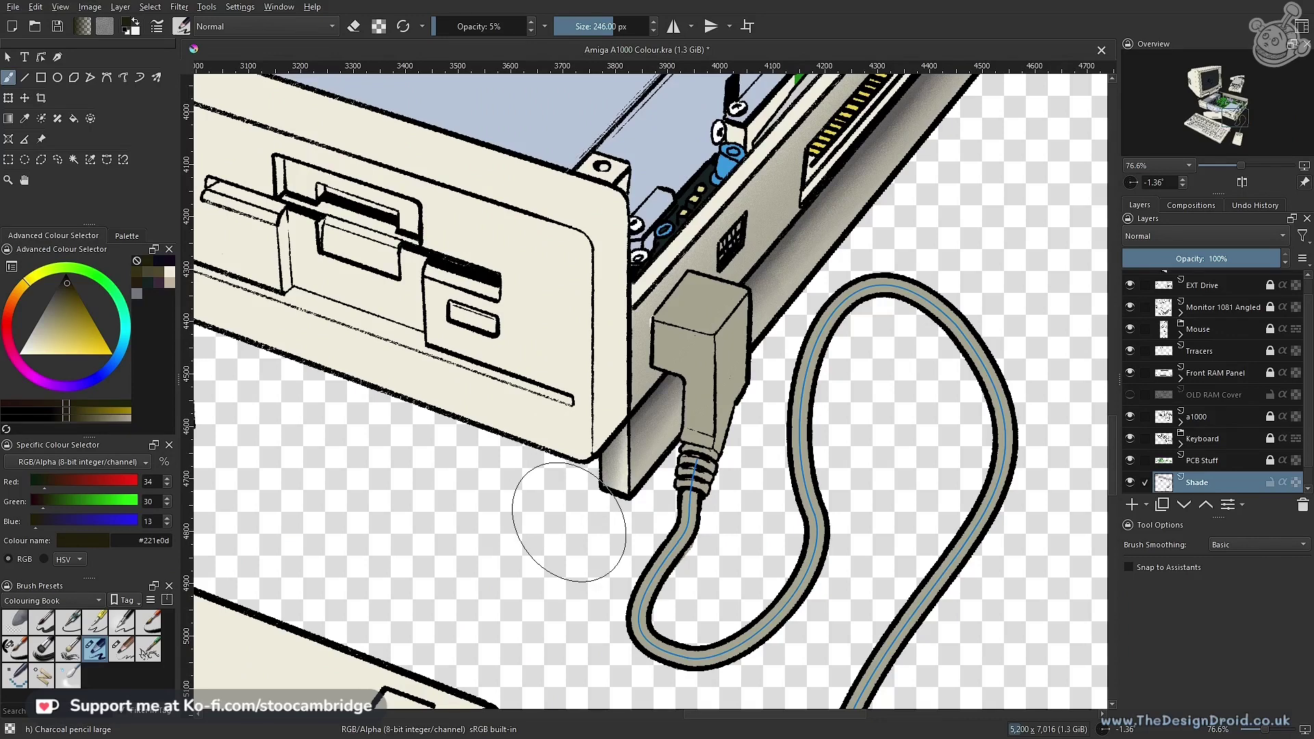
scroll(540, 452, "down", 6)
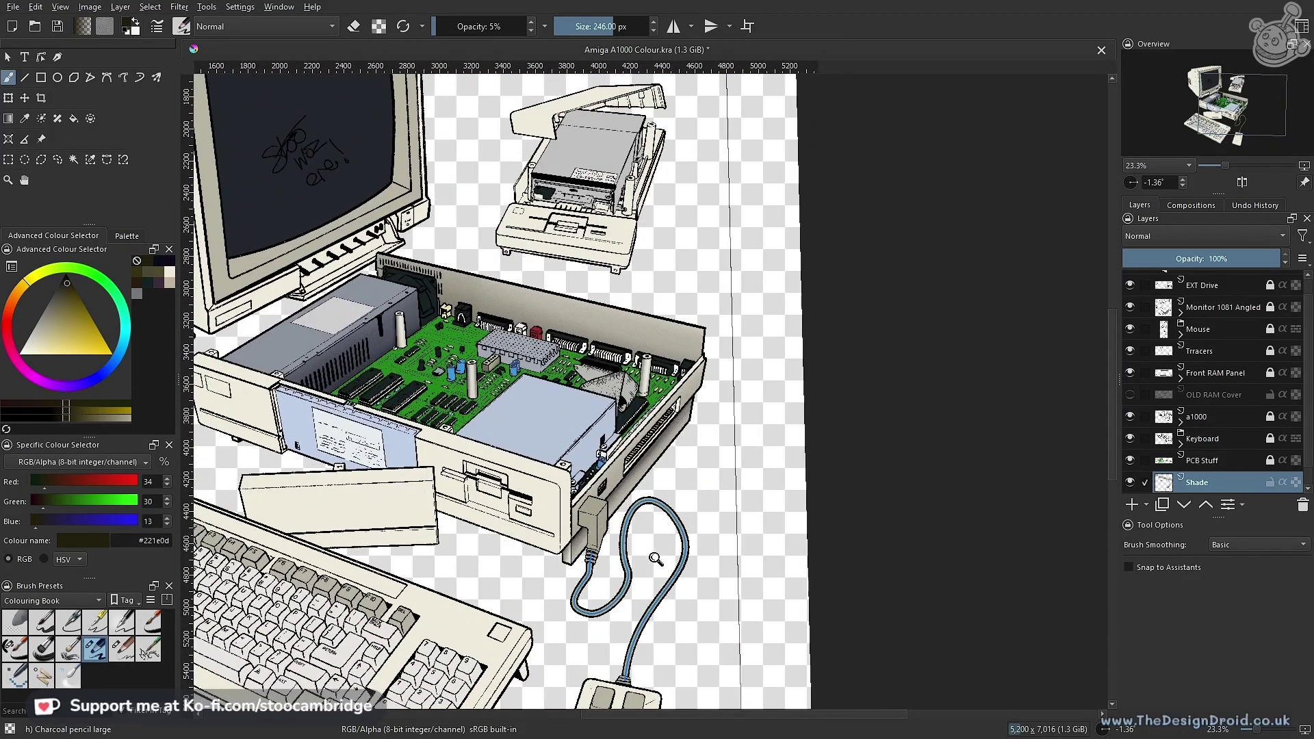
scroll(656, 558, "up", 3)
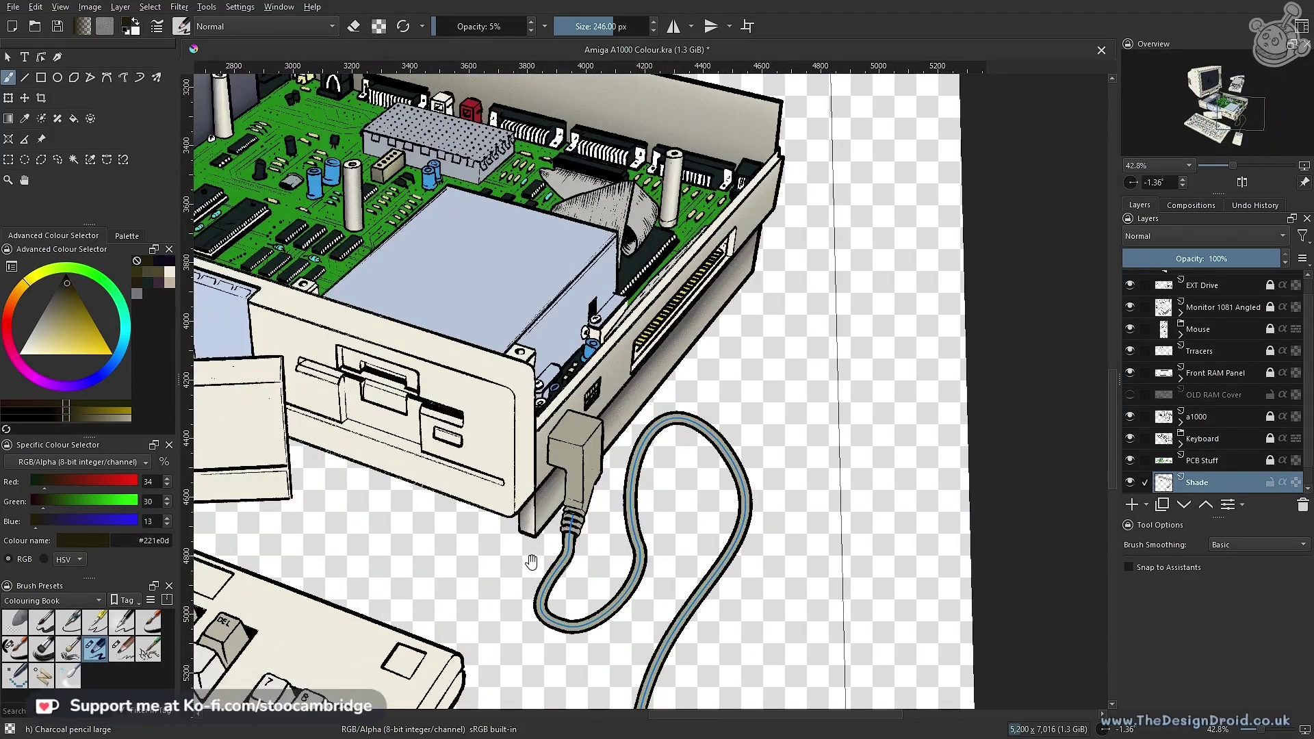
left_click_drag(534, 548, 725, 547)
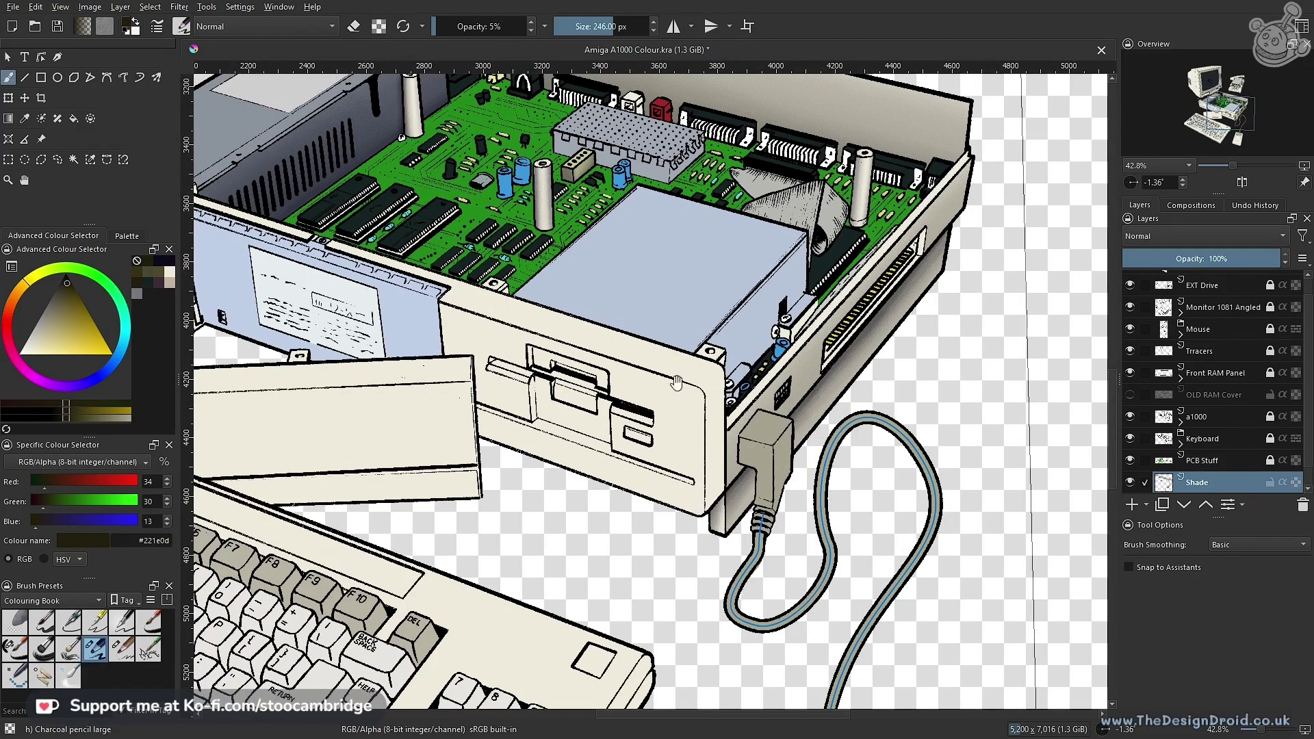
left_click_drag(507, 470, 837, 276)
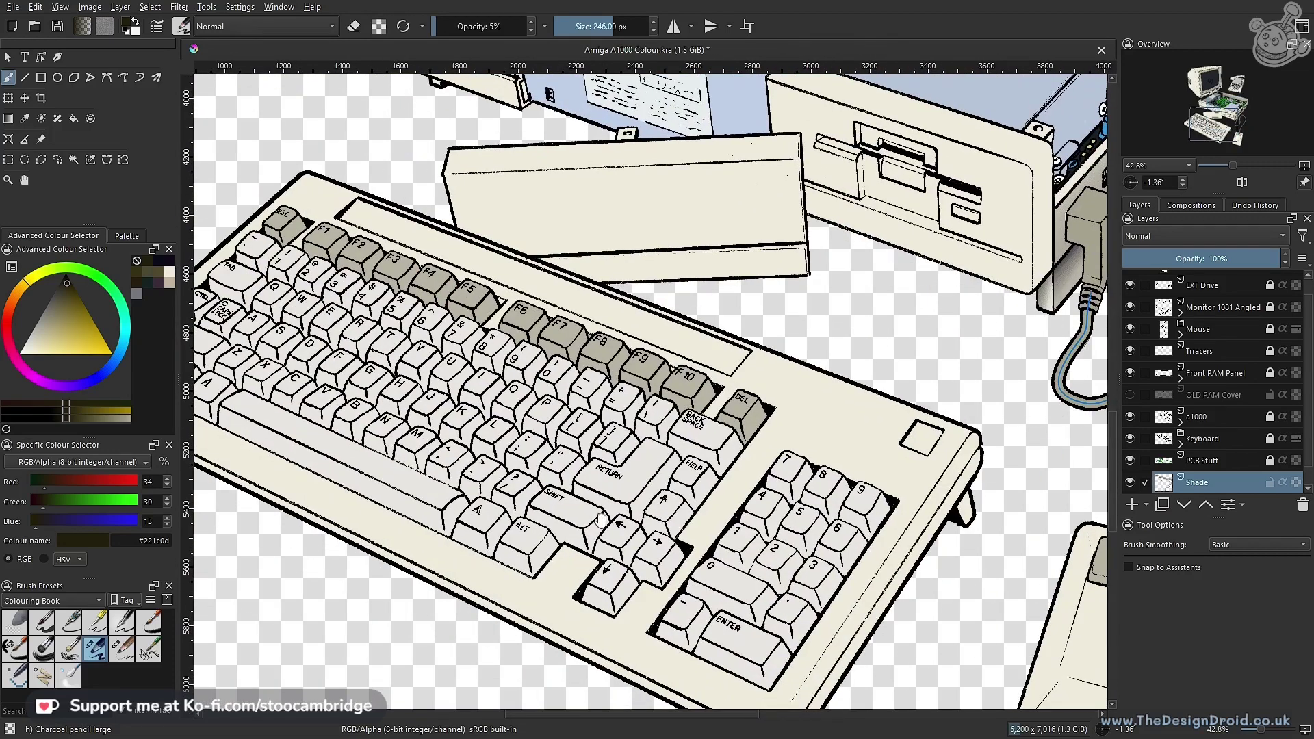
Examine the keyboard, mouse, front panel cover and open A1000 case across the illustration
left_click_drag(583, 495, 619, 427)
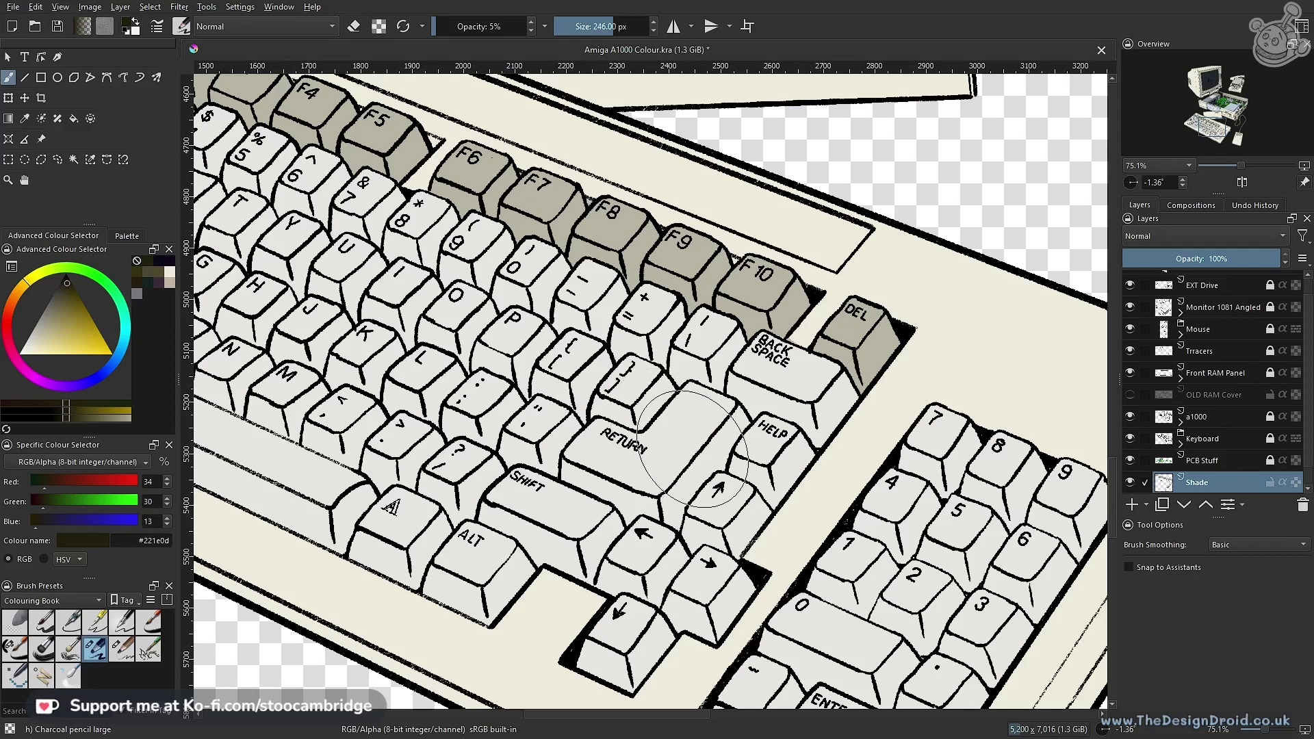
left_click_drag(687, 441, 810, 507)
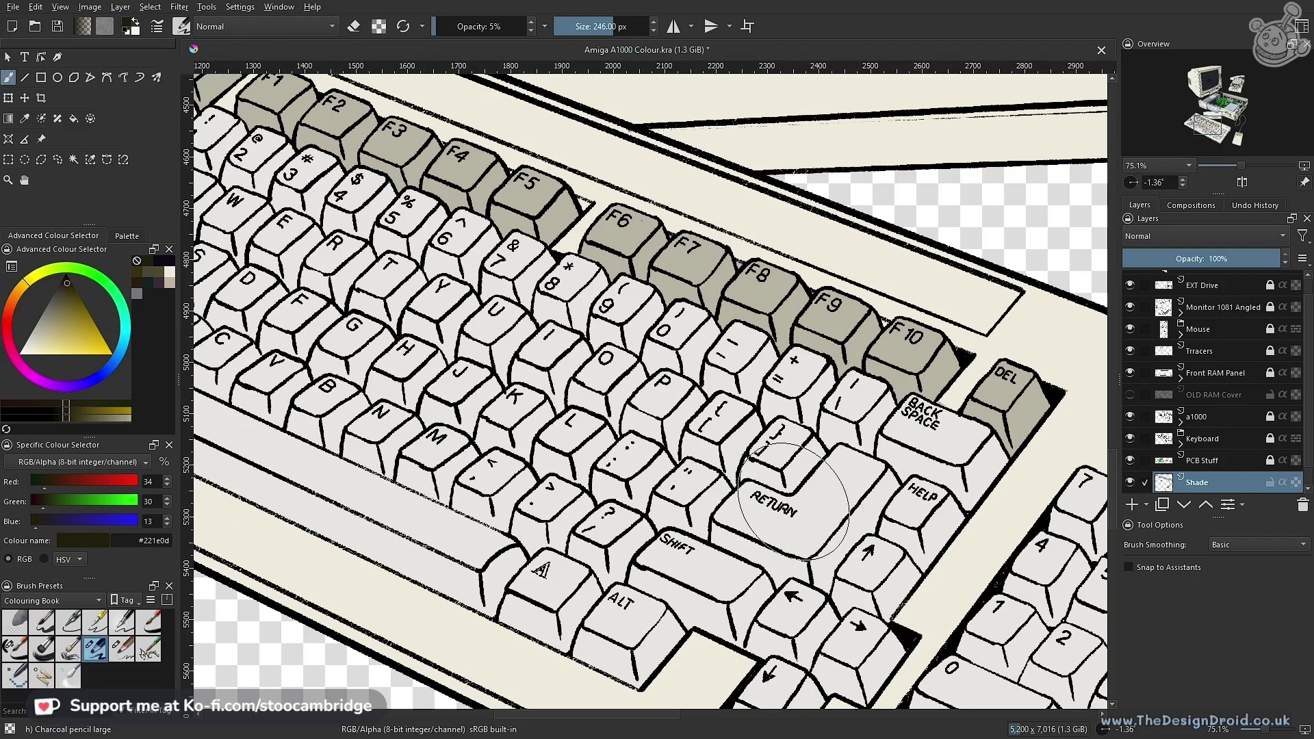
scroll(794, 502, "down", 1)
scroll(649, 446, "down", 1)
mouse_move(650, 447)
left_mouse_down()
mouse_move(812, 526)
mouse_move(709, 490)
left_mouse_up()
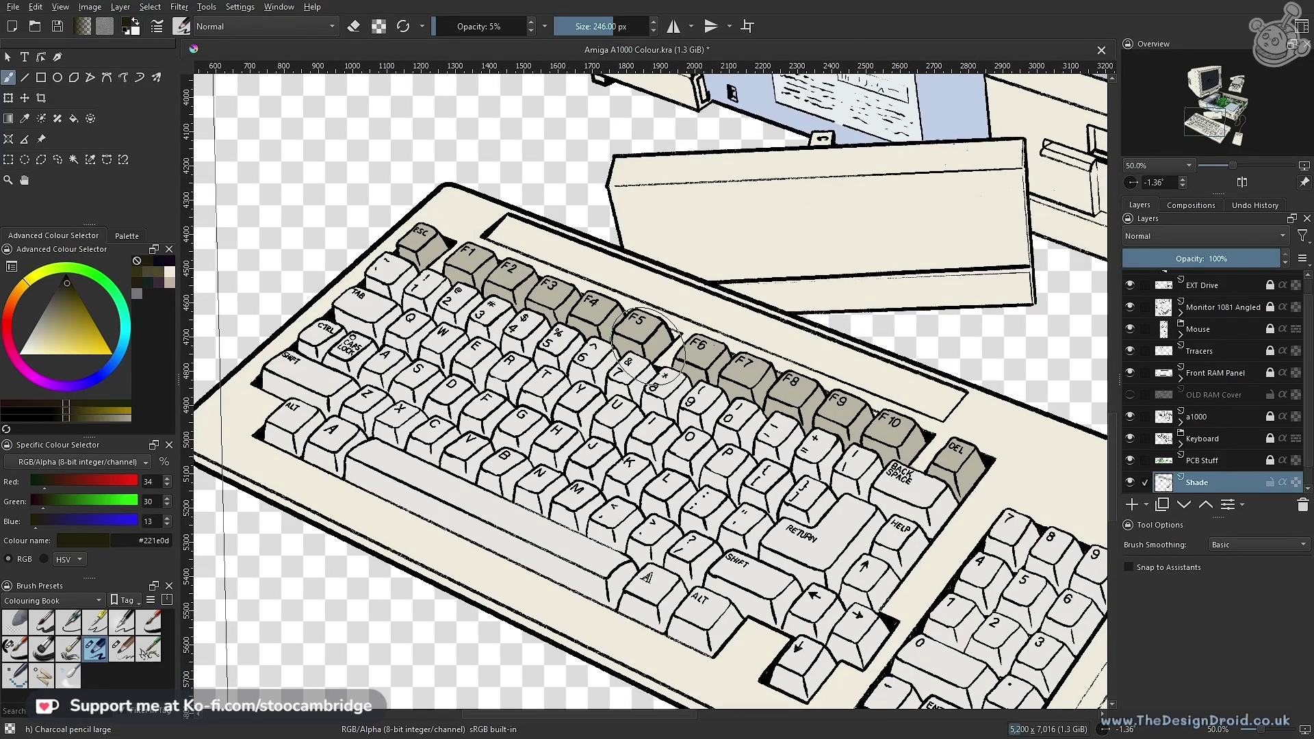
scroll(691, 447, "down", 1)
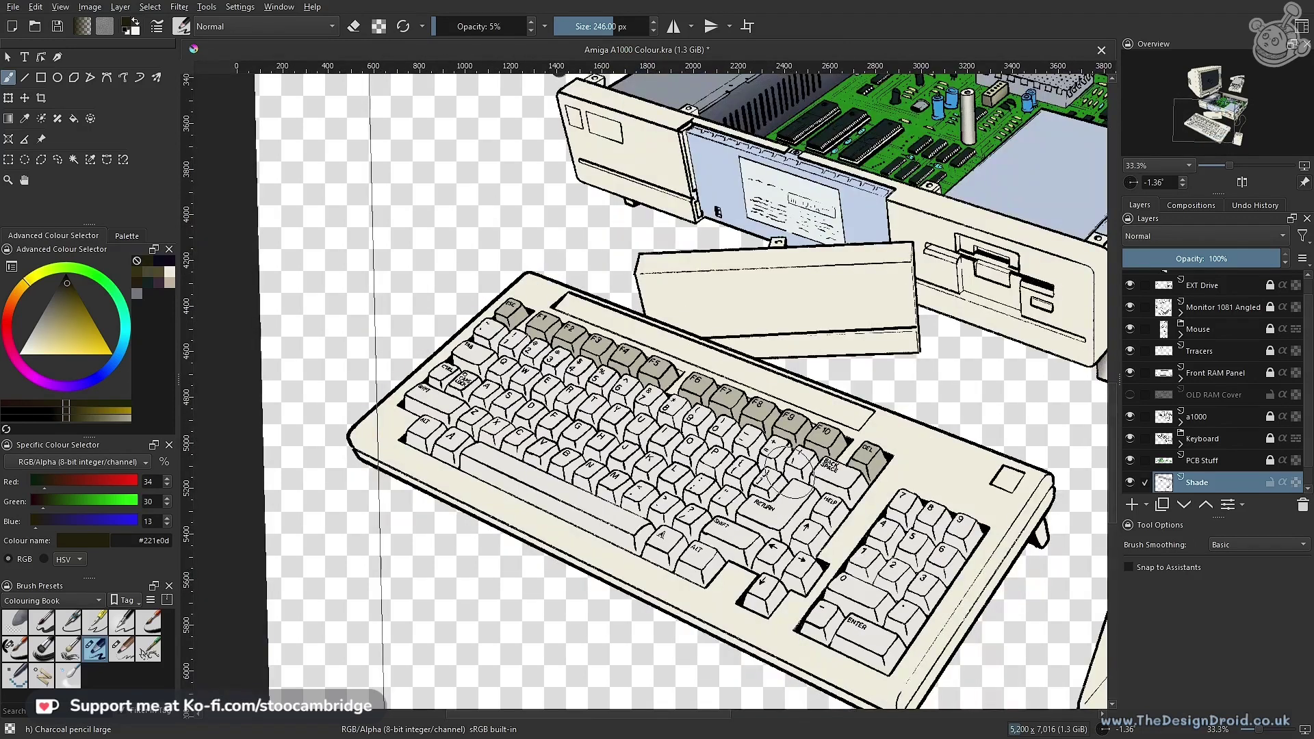
left_click_drag(788, 472, 542, 415)
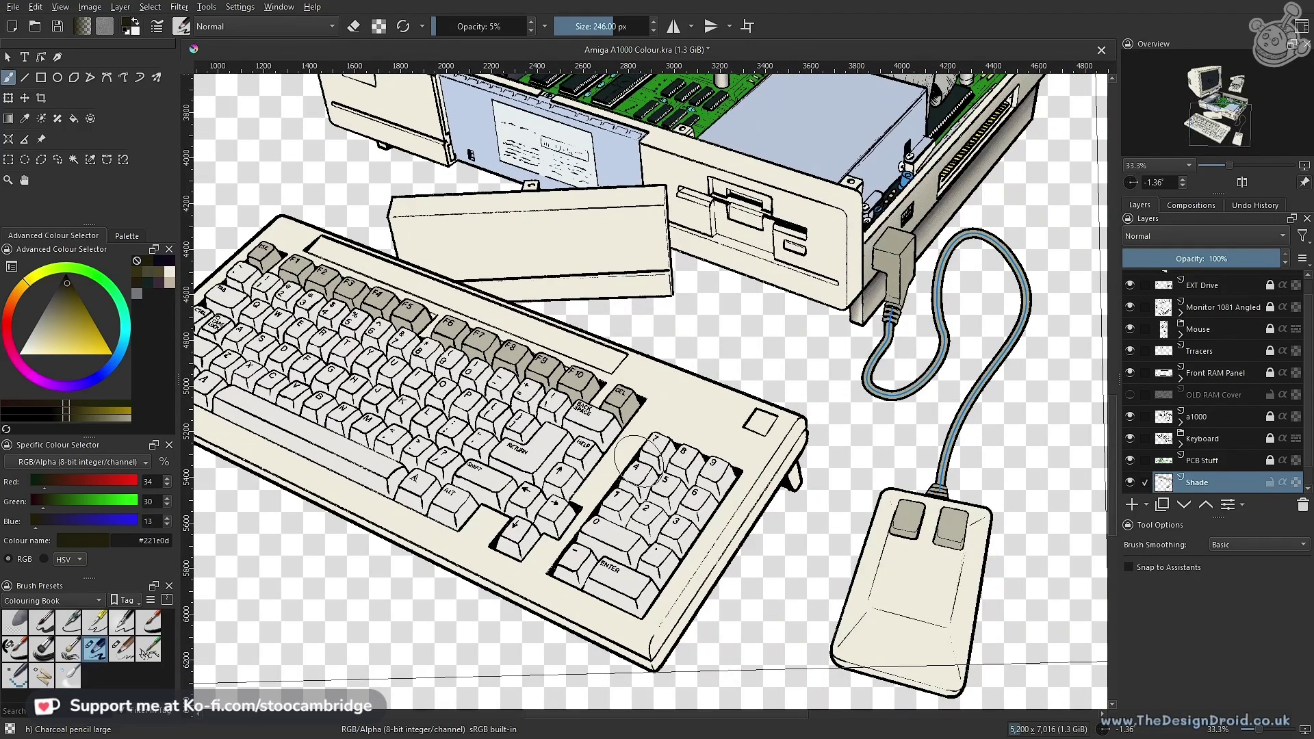
left_click_drag(641, 457, 766, 509)
mouse_move(759, 432)
left_mouse_down()
mouse_move(764, 467)
mouse_move(480, 507)
left_mouse_up()
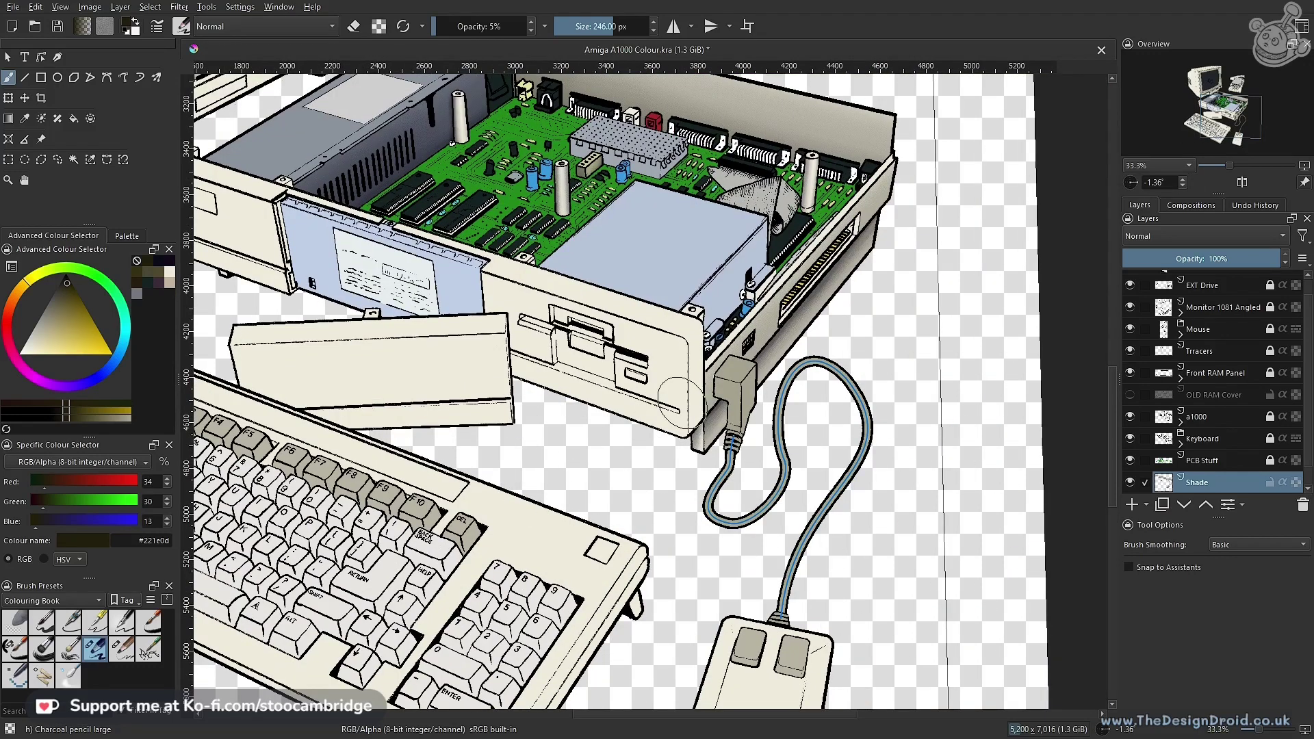
left_click_drag(684, 293, 734, 487)
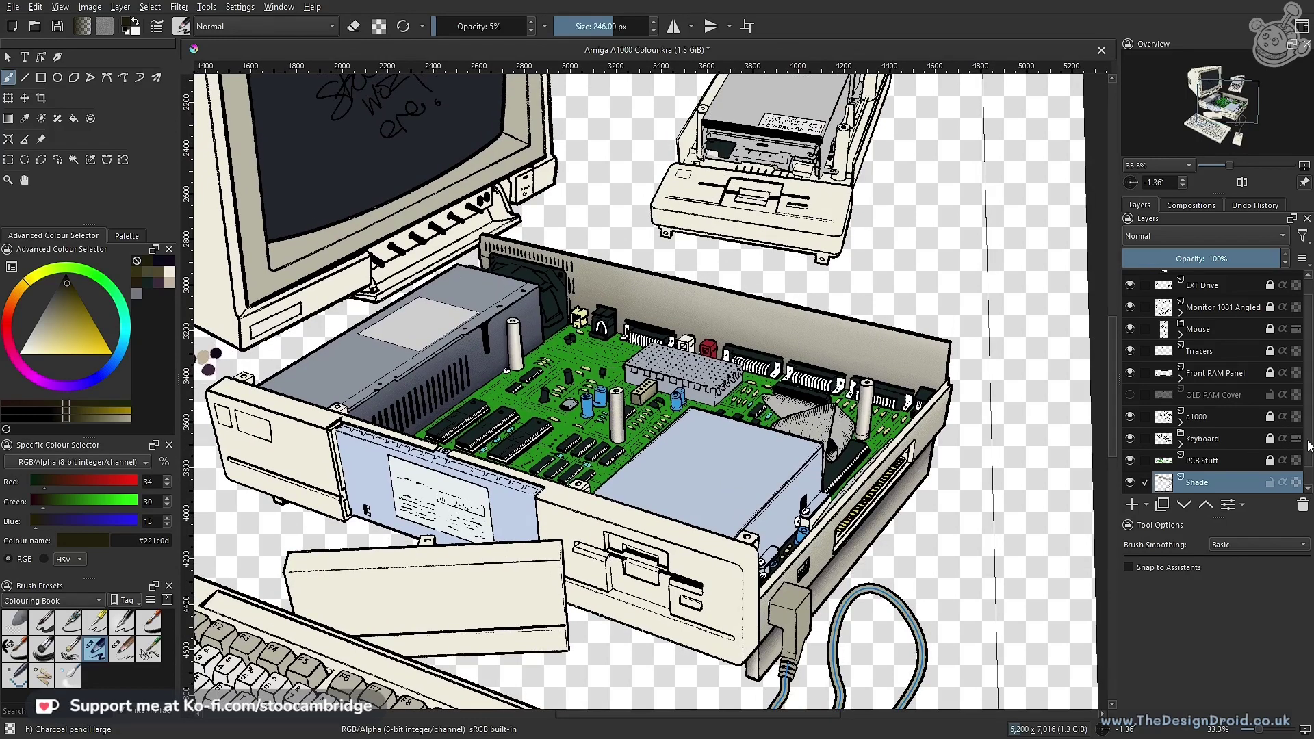
Make the Base Fill layer active for work on the circuit board's large chips
left_click_drag(1307, 442, 1307, 462)
left_click(1213, 488)
mouse_move(598, 541)
left_mouse_down()
mouse_move(605, 386)
mouse_move(821, 558)
left_mouse_up()
left_click_drag(602, 454, 754, 492)
left_click_drag(727, 582, 724, 455)
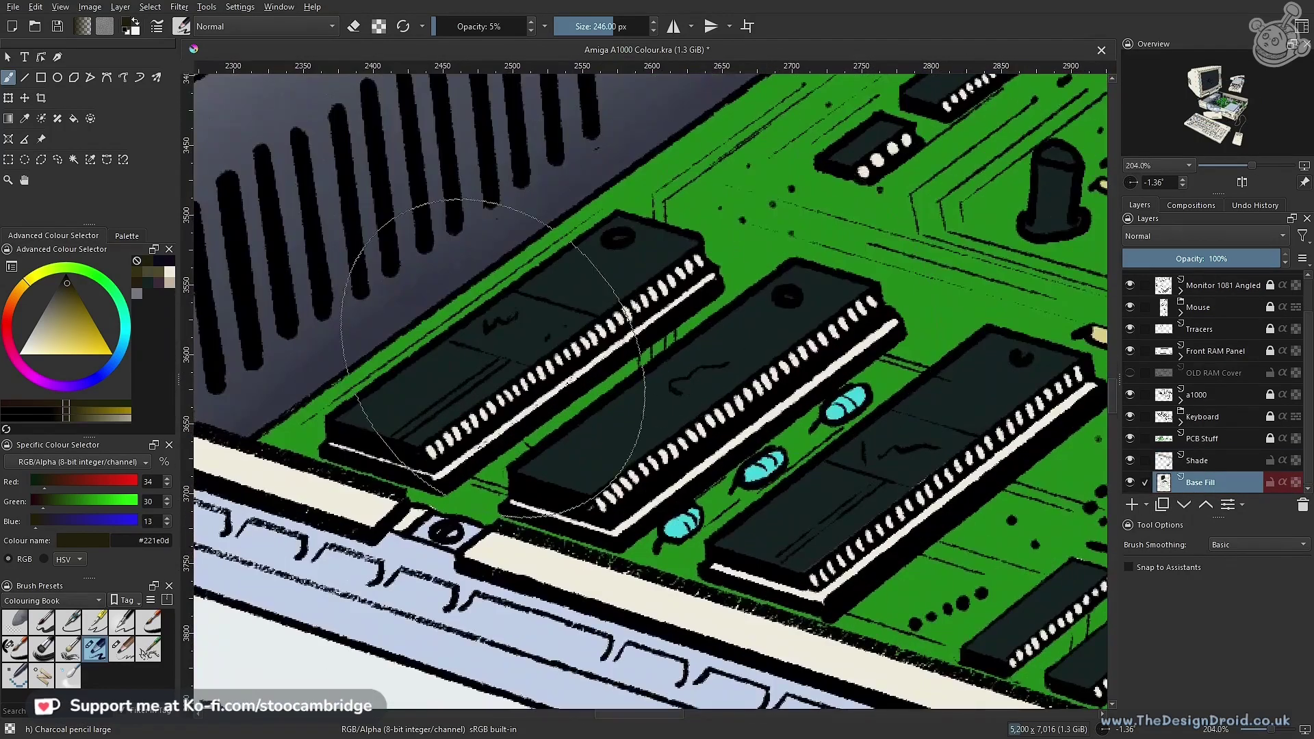
Choose the Ink-7 Brush Rough preset in paint mode with the bright red colour #fa1e0d
left_click(27, 656)
left_click_drag(665, 549, 672, 459)
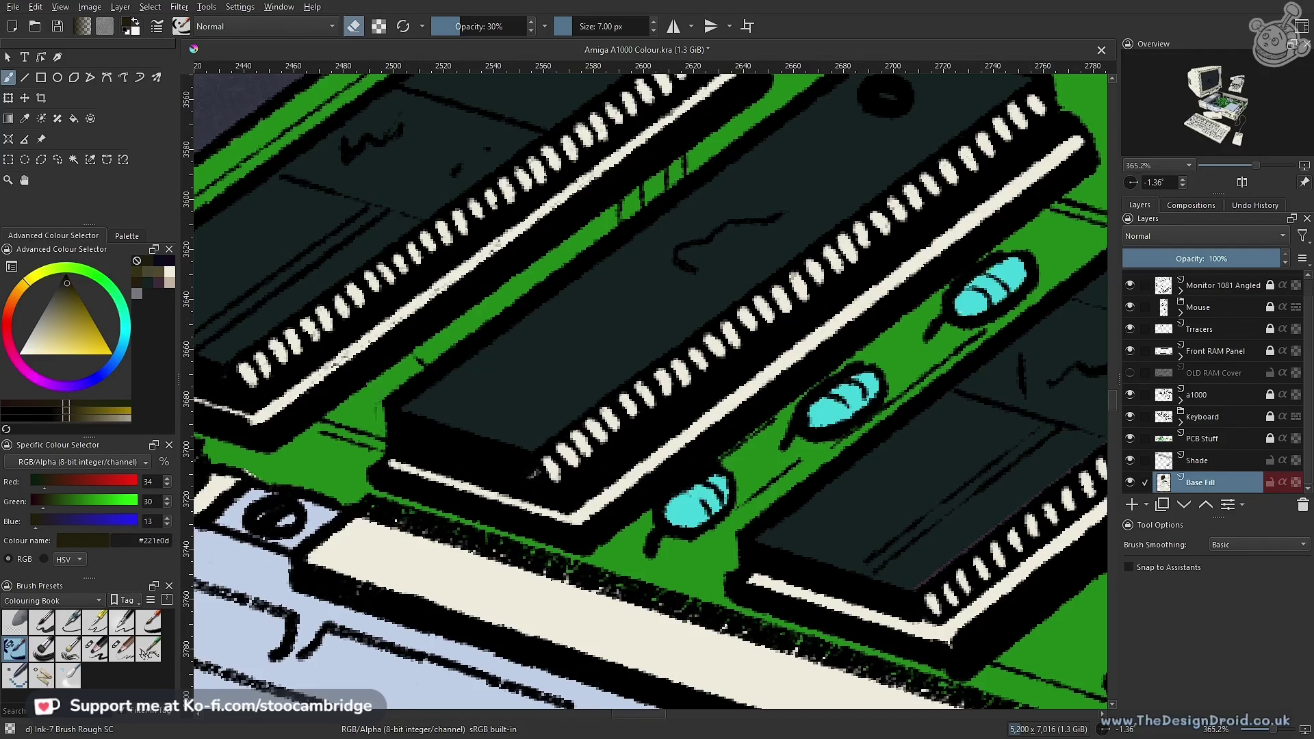
left_click(122, 481)
left_click_drag(121, 482, 135, 483)
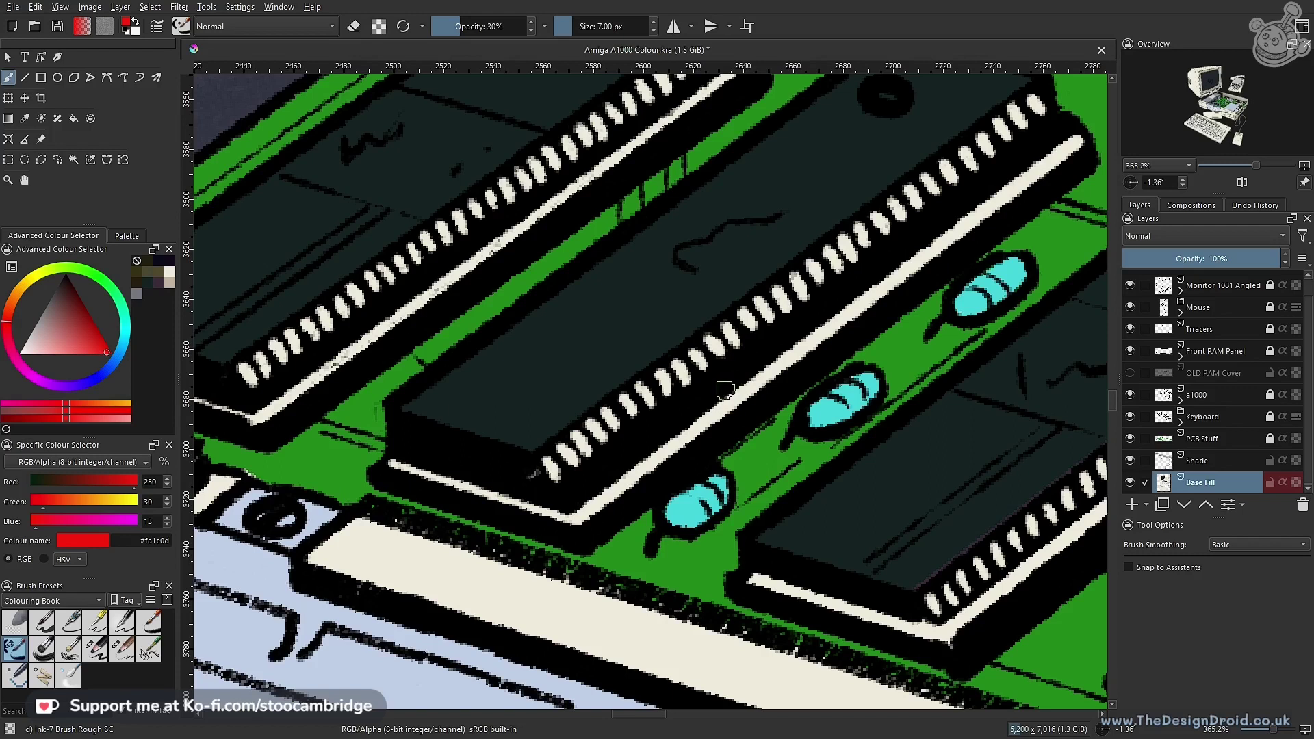
Try a red 7 px stroke at 30% opacity on the large chip beside the three cyan resistors
left_click_drag(778, 339, 743, 409)
left_click_drag(831, 340, 643, 445)
left_click_drag(693, 398, 630, 450)
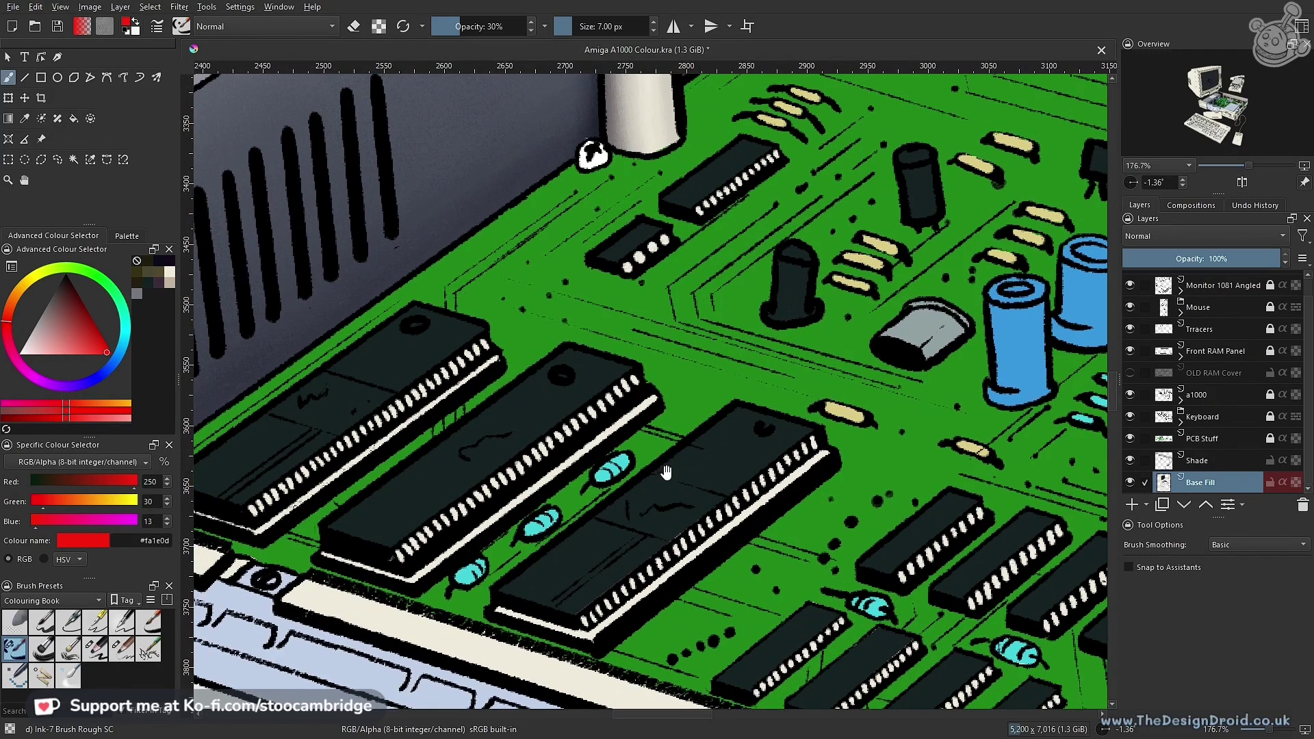
left_click_drag(649, 476, 638, 431)
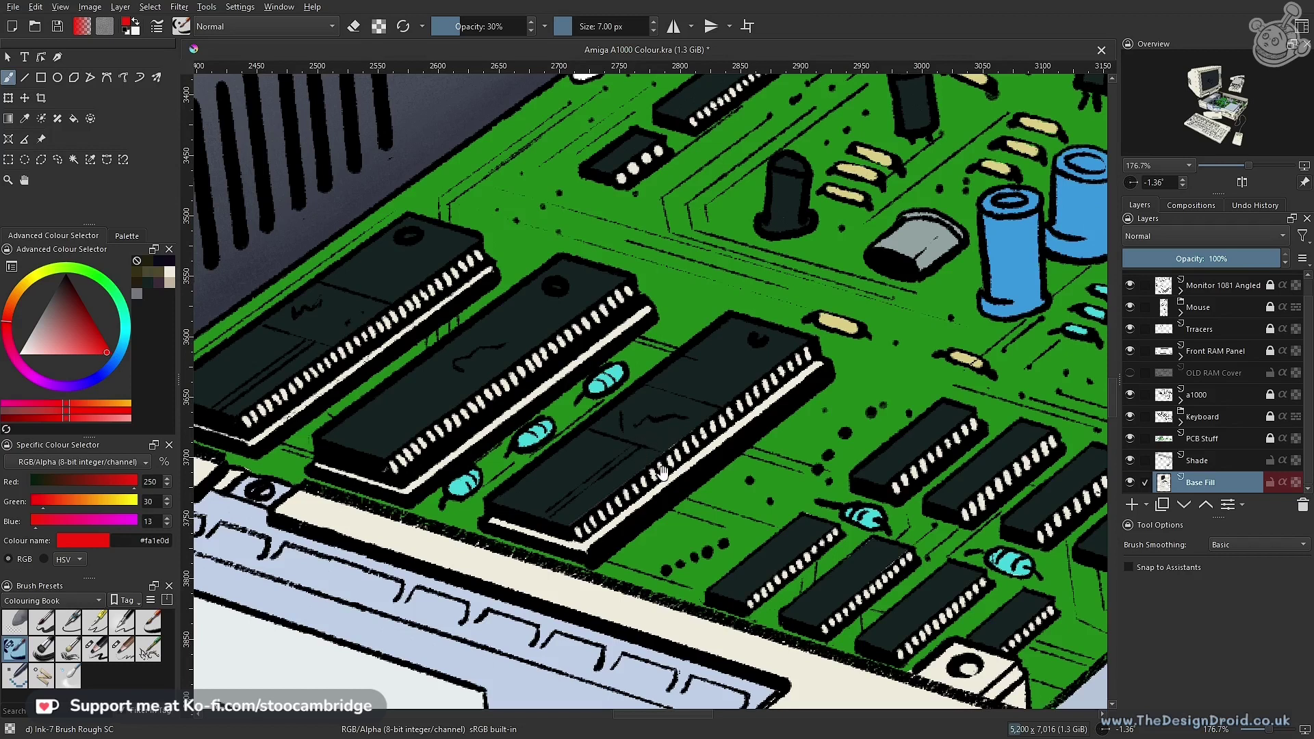
left_click_drag(730, 503, 760, 420)
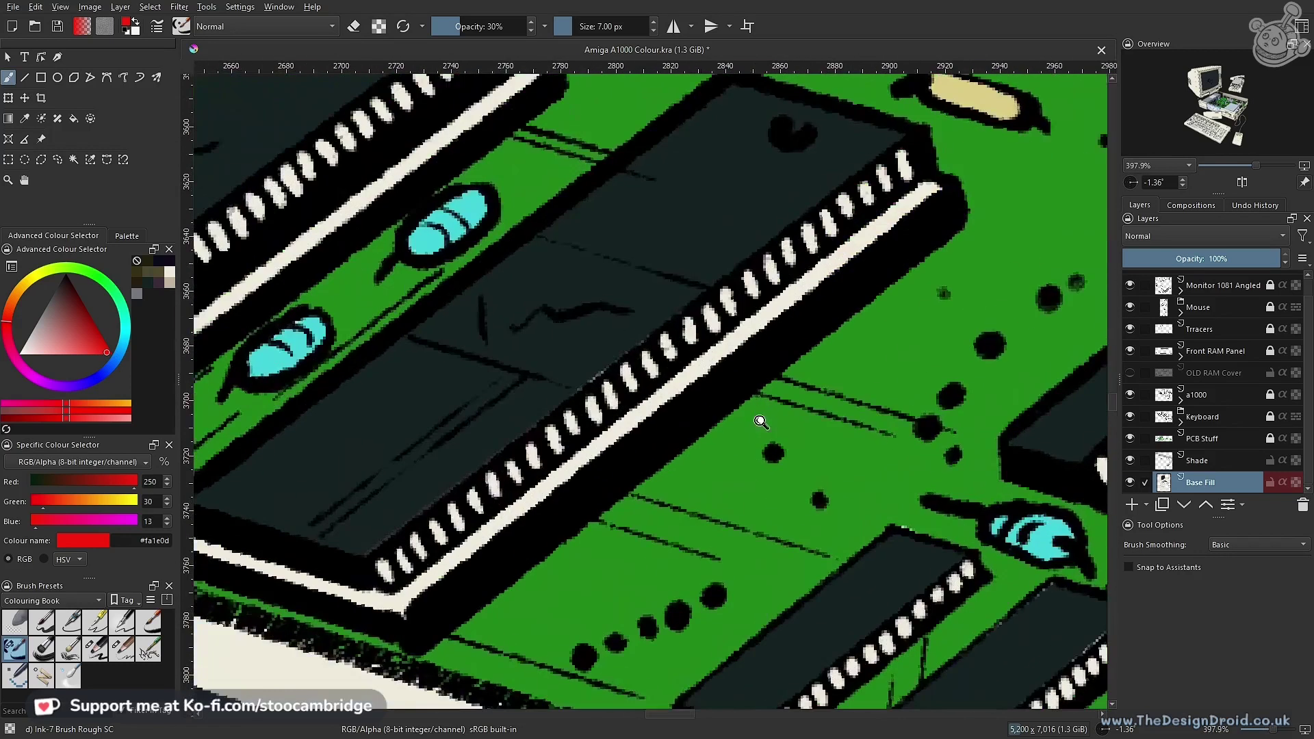
left_click(96, 648)
left_click(12, 649)
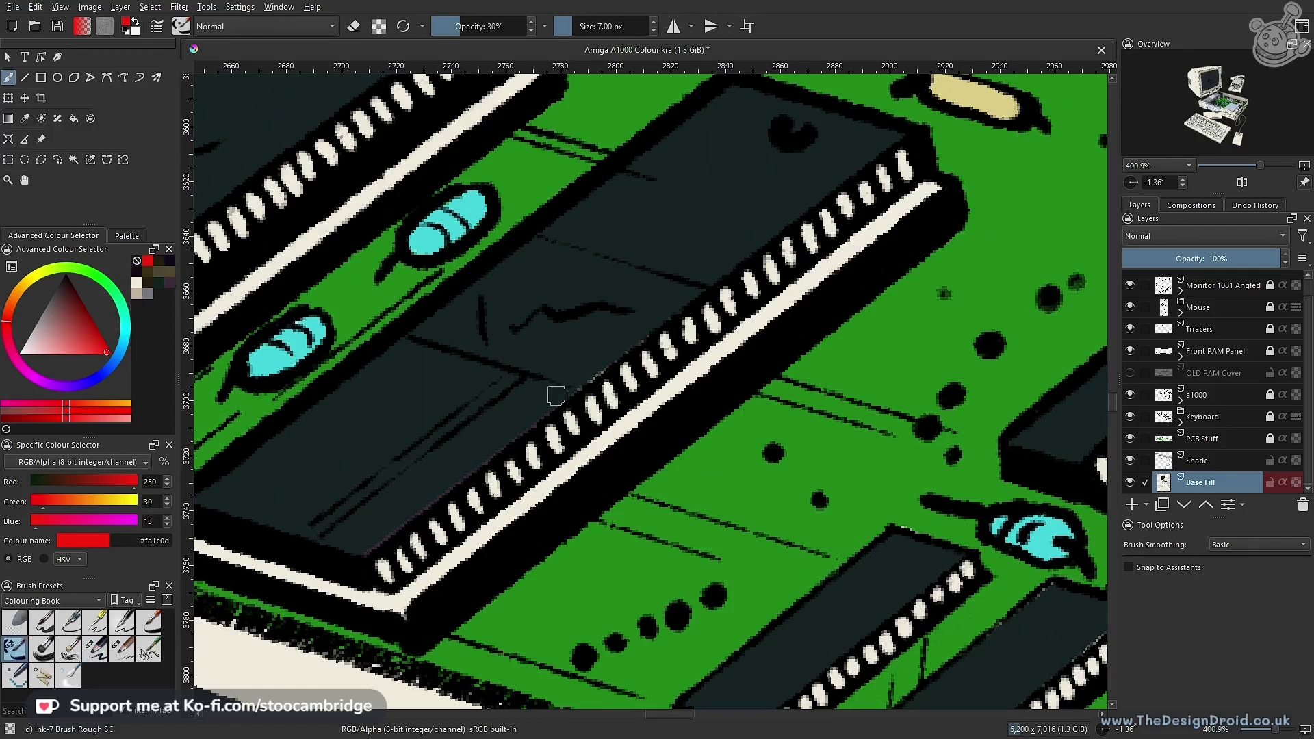
left_click_drag(533, 331, 535, 382)
key("ctrl+z")
Raise the brush opacity to 100% and choose the darker red #b9251a
key("o")
key("o")
key("o")
key("o")
key("o")
key("o")
key("o")
left_click_drag(537, 312, 479, 438)
key("ctrl+z")
left_click_drag(538, 481, 655, 412)
left_click(96, 334)
left_click_drag(96, 332, 91, 331)
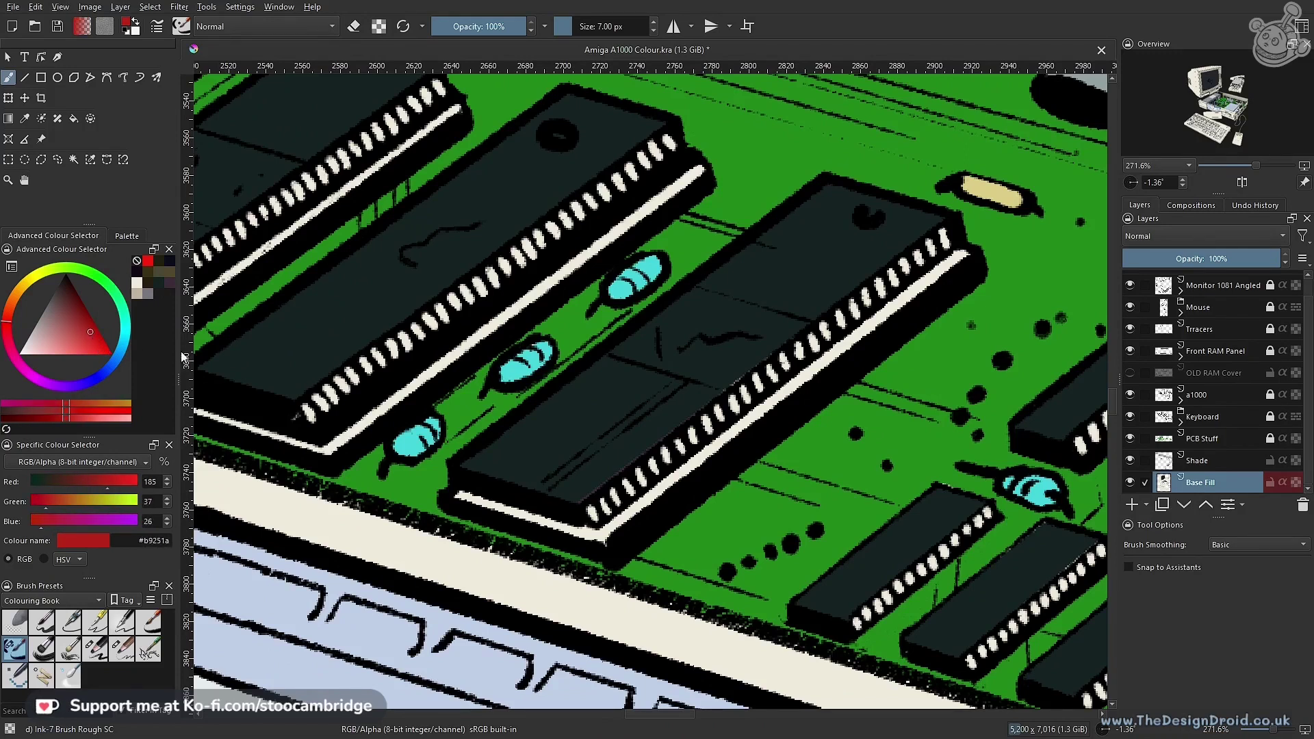
Try painting a red band at 6 px on the cyan resistor nearest the board's front edge
scroll(438, 452, "up", 2)
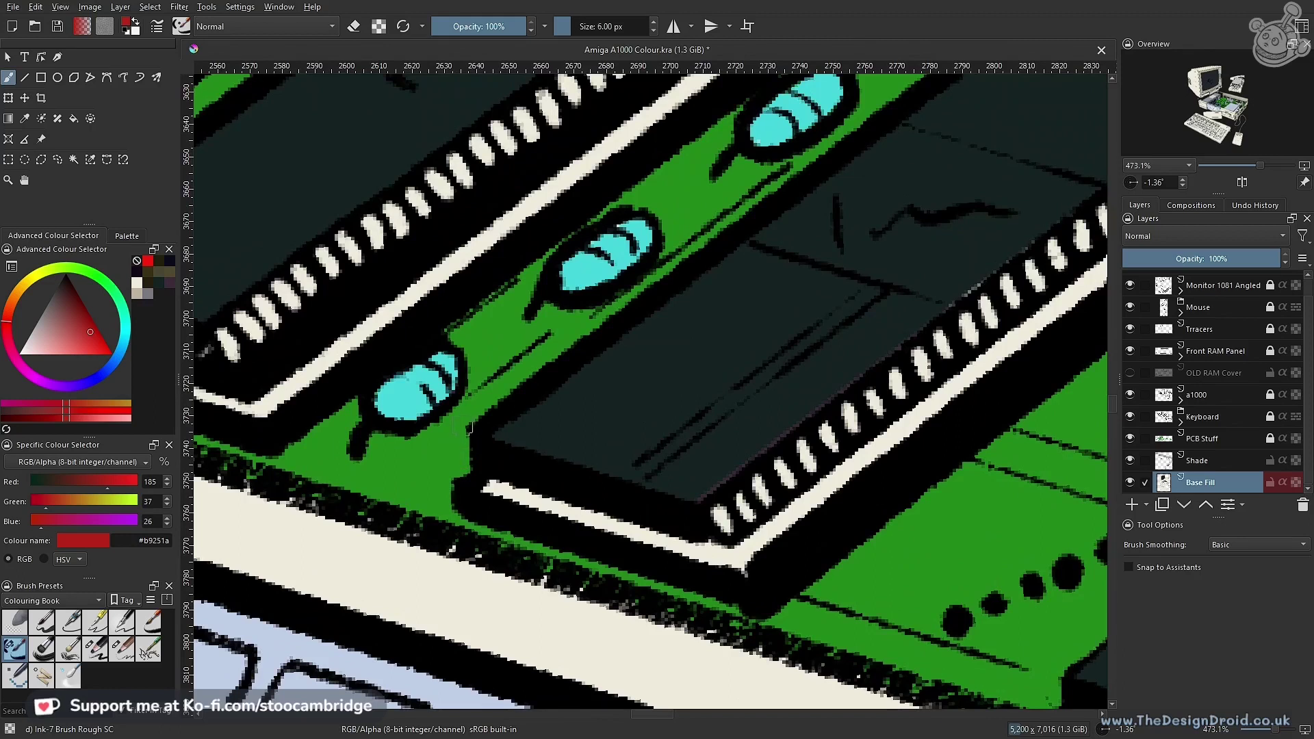
scroll(452, 404, "down", 3)
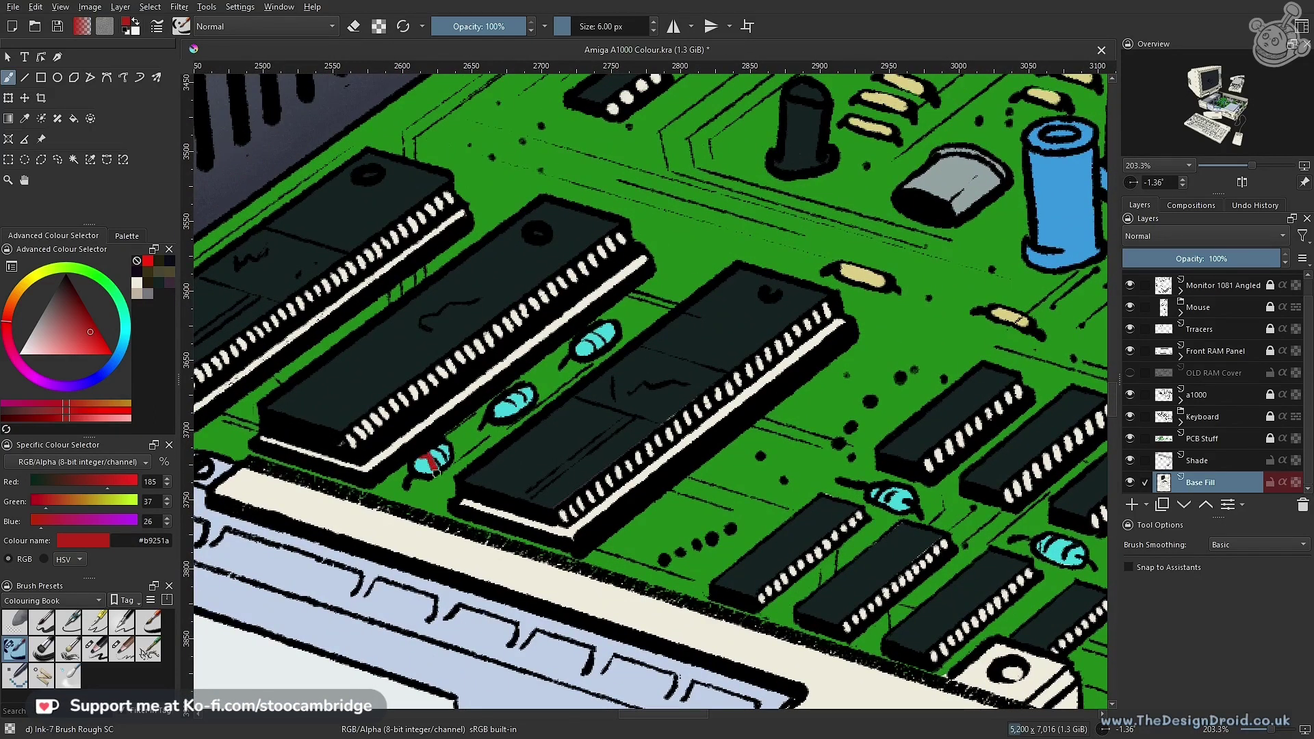
left_click(436, 472)
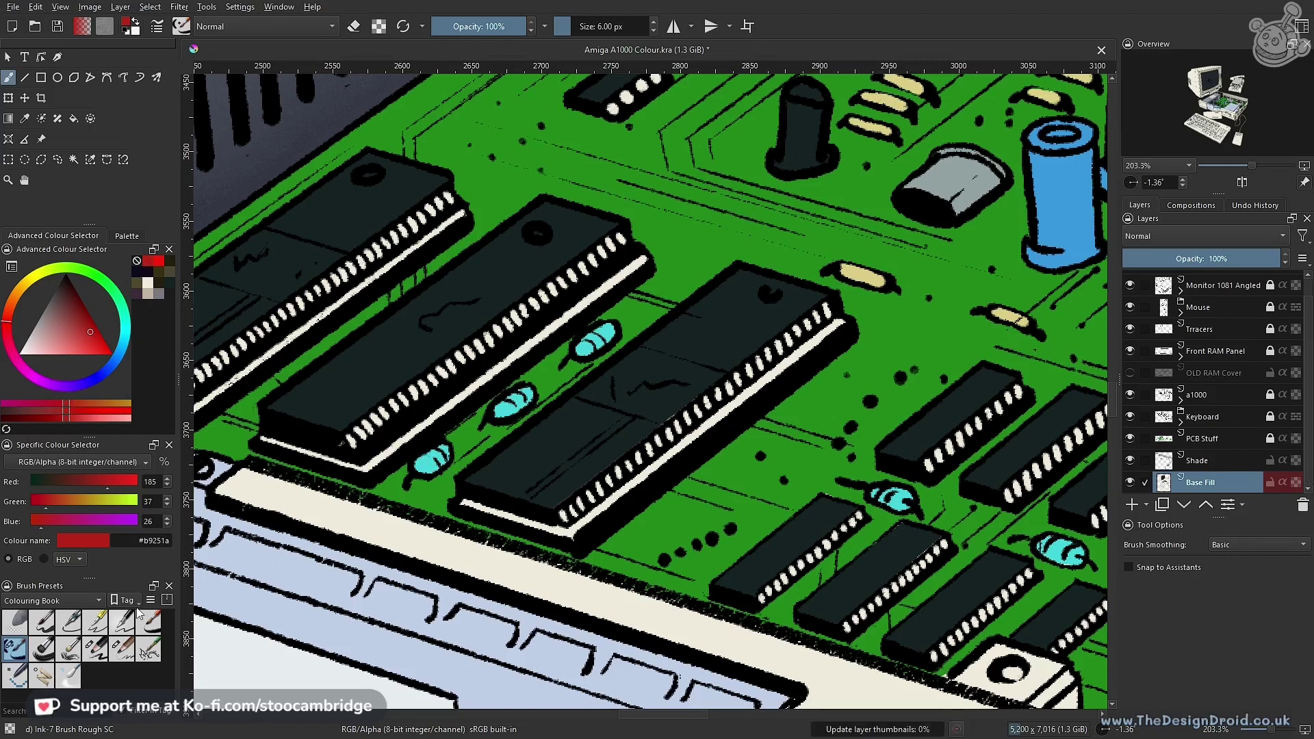
Paint red bands on the three cyan resistors between the large chips using the Ink-4 Pen Rough brush at 7 px
left_click(119, 626)
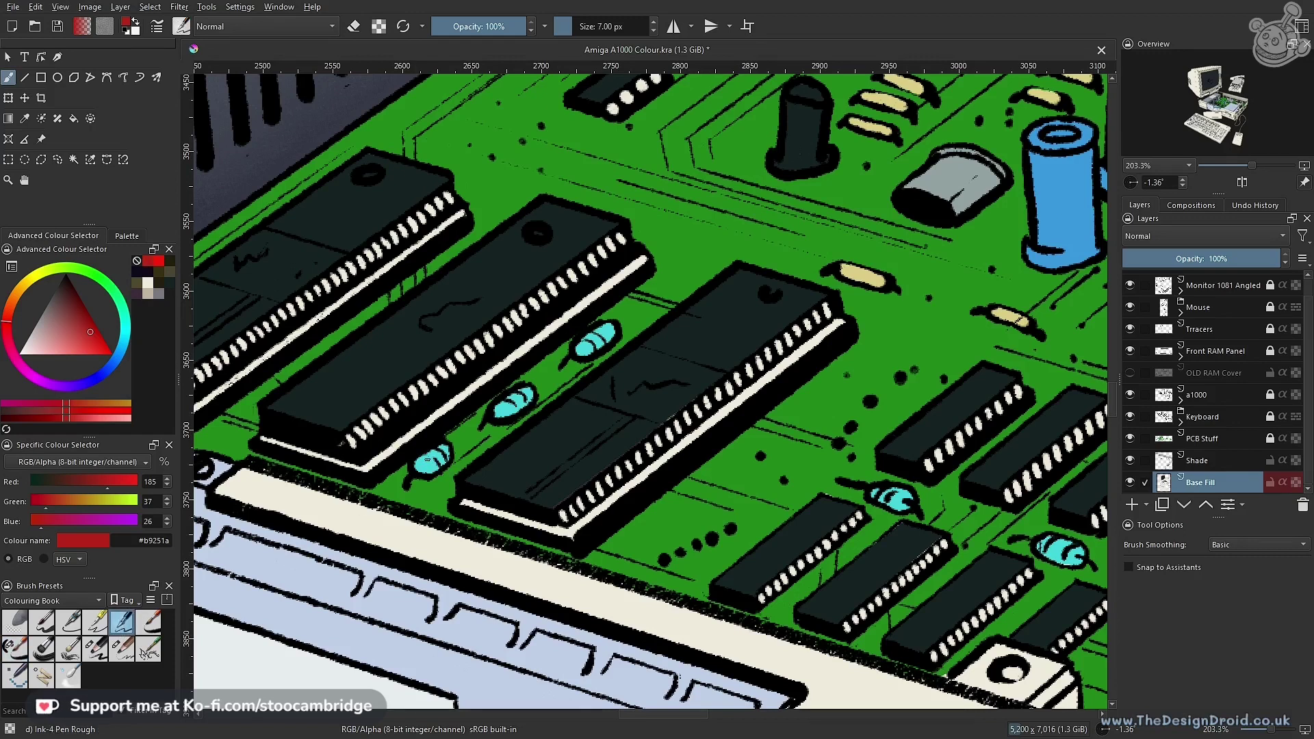
scroll(441, 453, "up", 1)
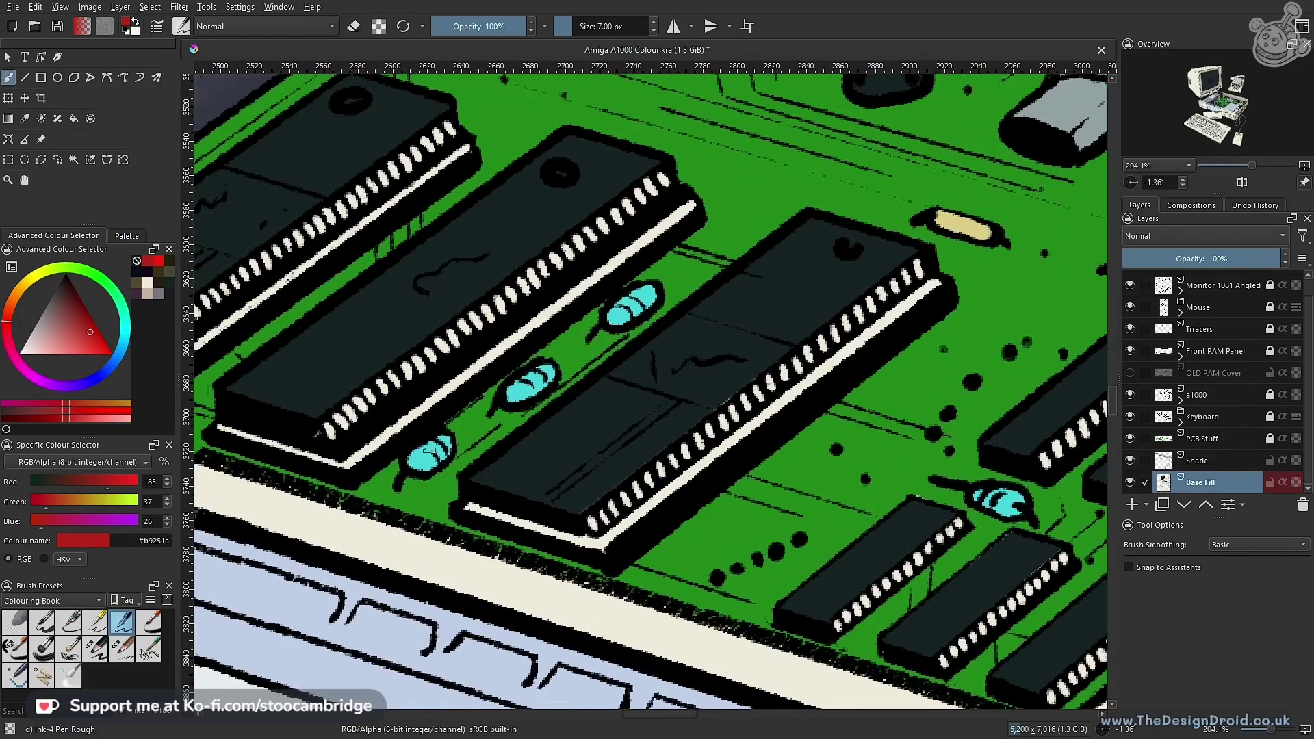
left_click_drag(413, 448, 433, 469)
key("ctrl+z")
left_click_drag(611, 309, 632, 326)
mouse_move(601, 401)
left_mouse_down()
mouse_move(865, 478)
mouse_move(454, 428)
left_mouse_up()
left_click_drag(734, 513, 461, 392)
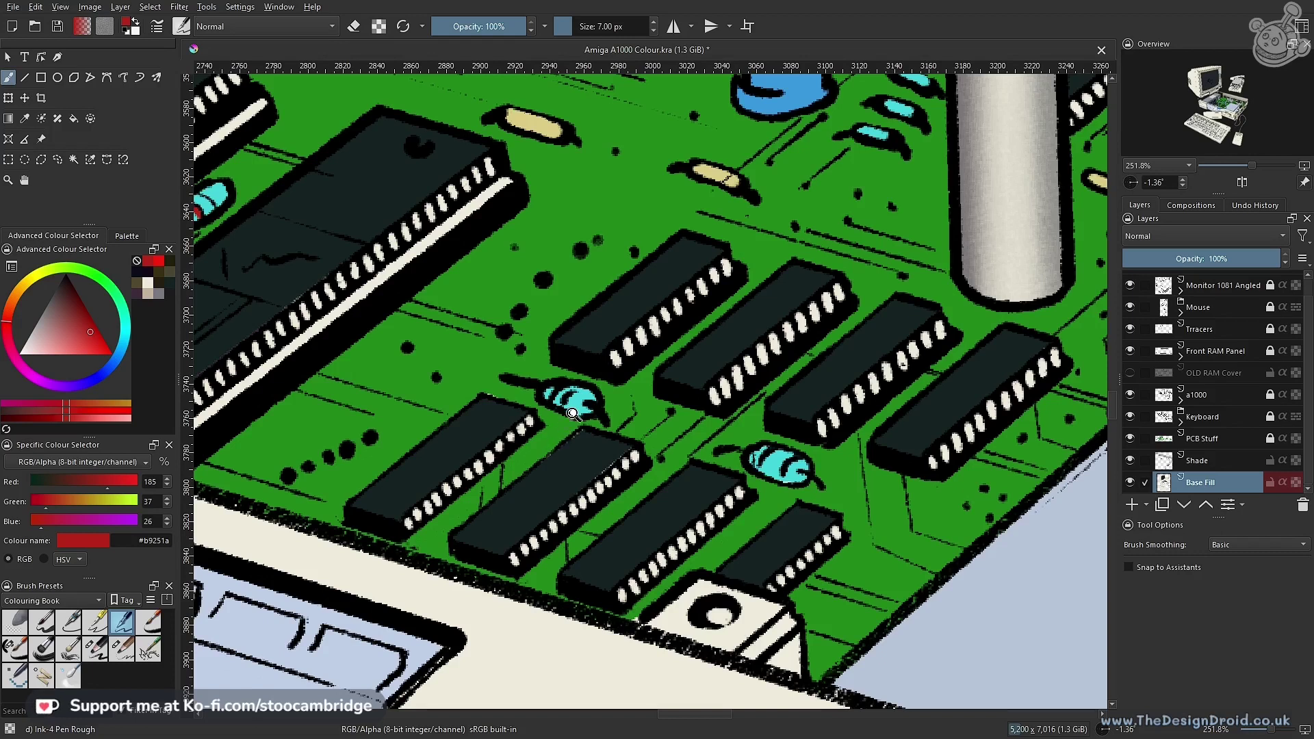
Paint a red band on each of the two cyan resistors between the rows of small chips
scroll(558, 438, "up", 2)
left_click_drag(596, 367, 577, 395)
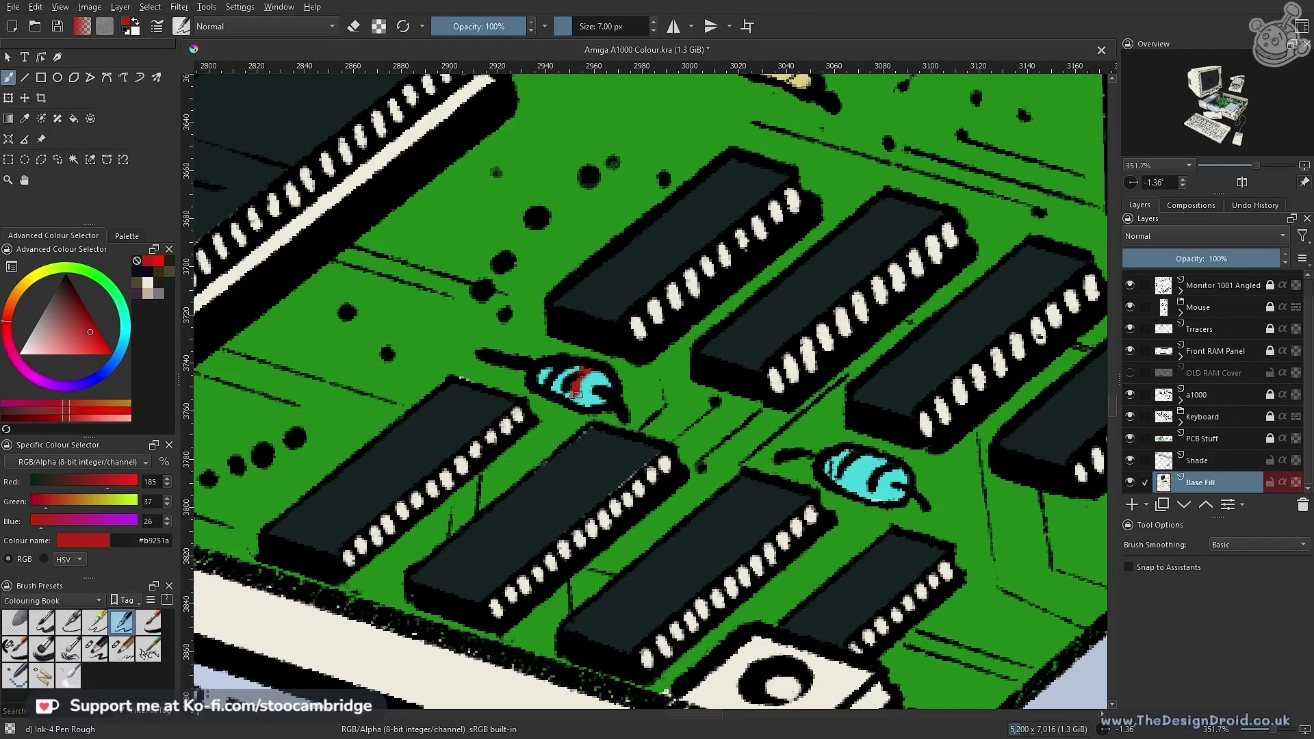
left_click_drag(884, 461, 864, 494)
left_click_drag(846, 429, 849, 513)
left_click_drag(908, 467, 773, 598)
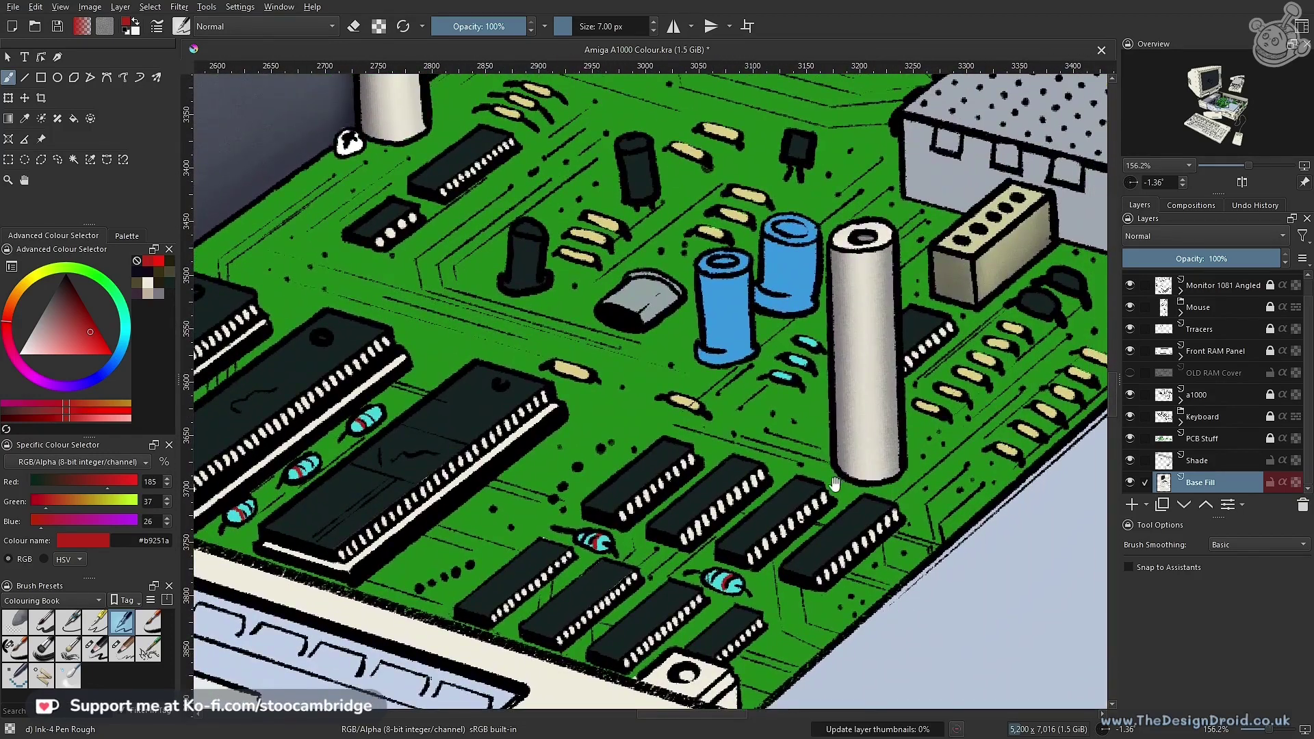
Paint a red band on the beige resistor just behind the large chip, near the grey metal component
left_click_drag(785, 459, 750, 504)
left_click_drag(624, 410, 666, 495)
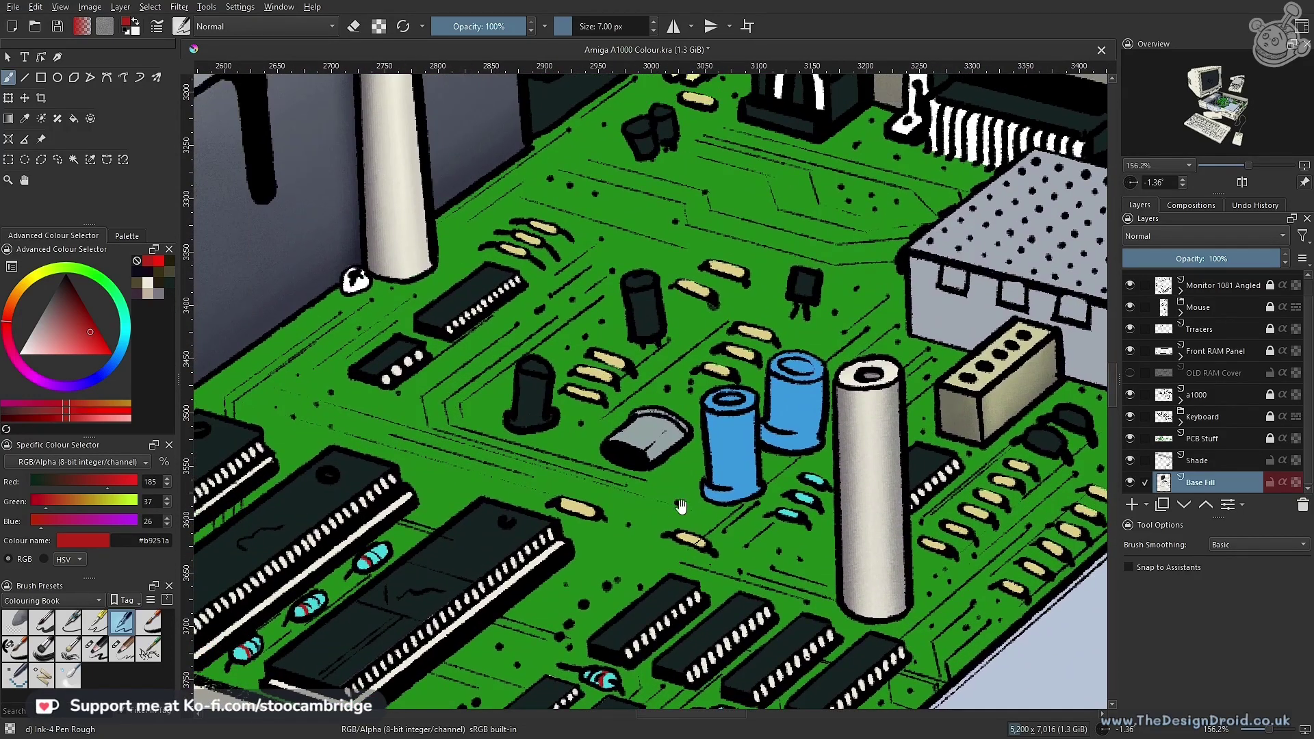
left_click_drag(747, 517, 759, 503)
scroll(760, 503, "up", 3)
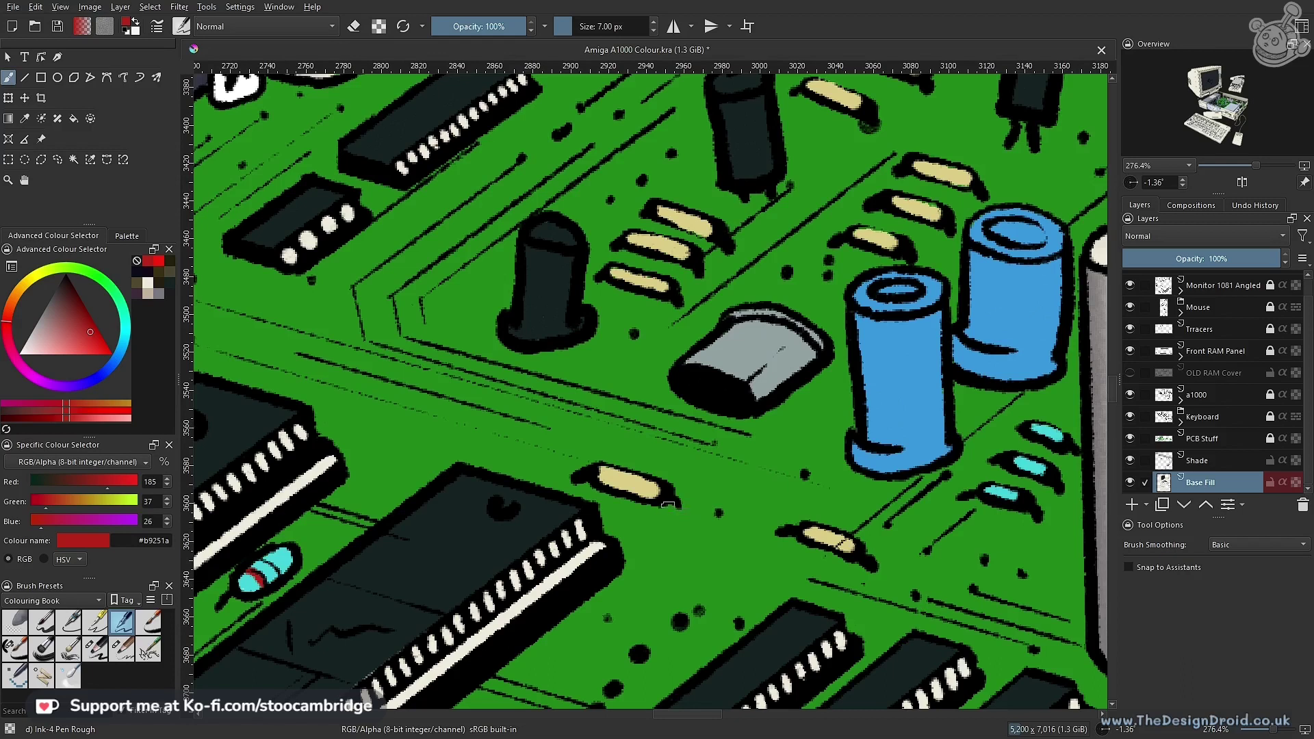
scroll(667, 502, "up", 2)
mouse_move(676, 469)
left_mouse_down()
mouse_move(629, 488)
mouse_move(645, 468)
mouse_move(637, 493)
mouse_move(695, 464)
mouse_move(661, 543)
left_mouse_up()
key("ctrl+z")
Paint red bands on the three beige resistors beside the black capacitor and the three behind the small chip near the white post
mouse_move(643, 288)
left_mouse_down()
mouse_move(634, 375)
mouse_move(600, 395)
left_mouse_up()
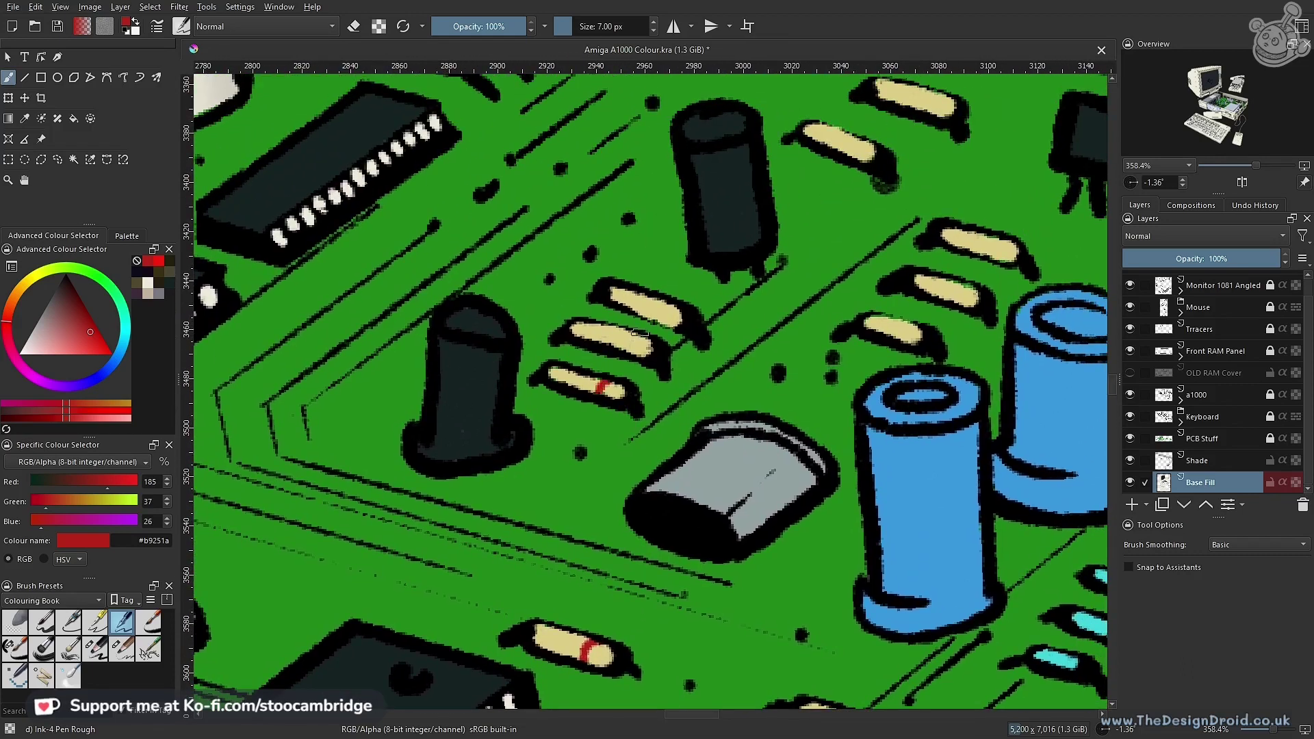
left_click_drag(636, 336, 624, 355)
left_click_drag(663, 302, 656, 323)
left_click_drag(830, 384, 758, 503)
scroll(756, 349, "up", 1)
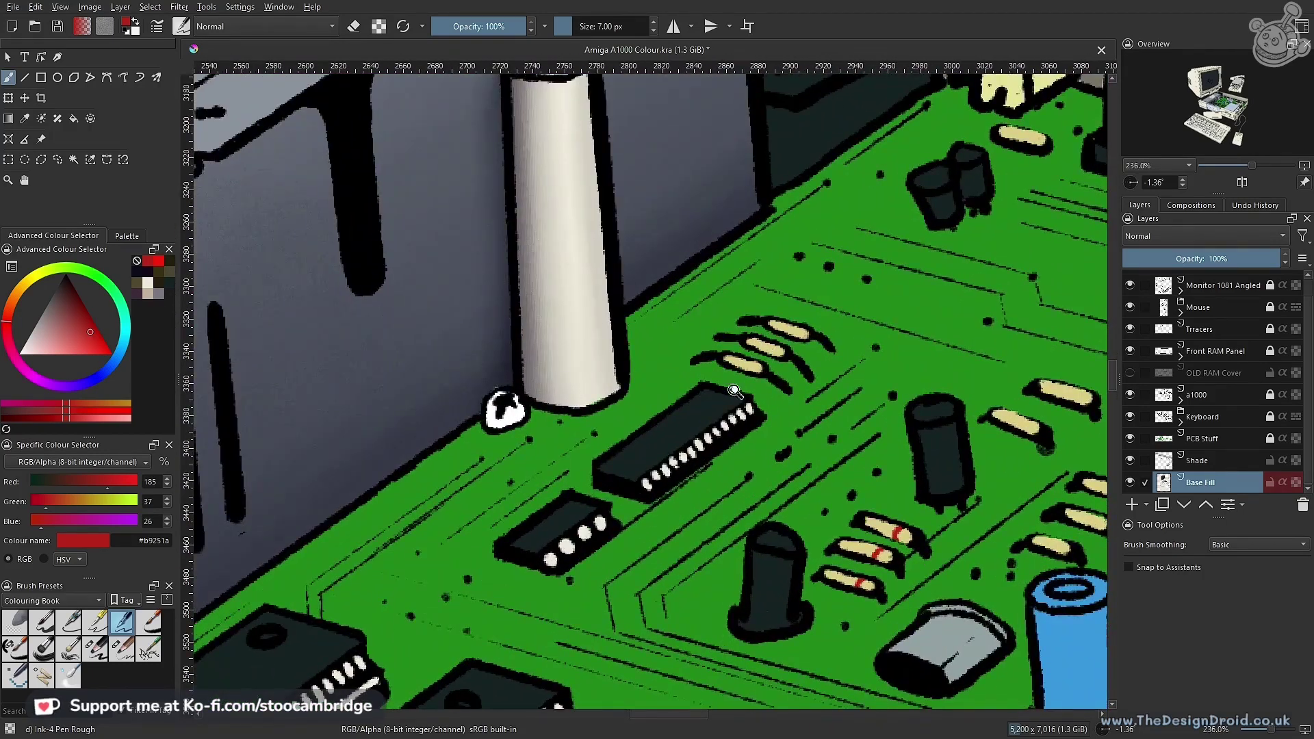
scroll(738, 373, "up", 1)
left_click_drag(753, 355, 748, 359)
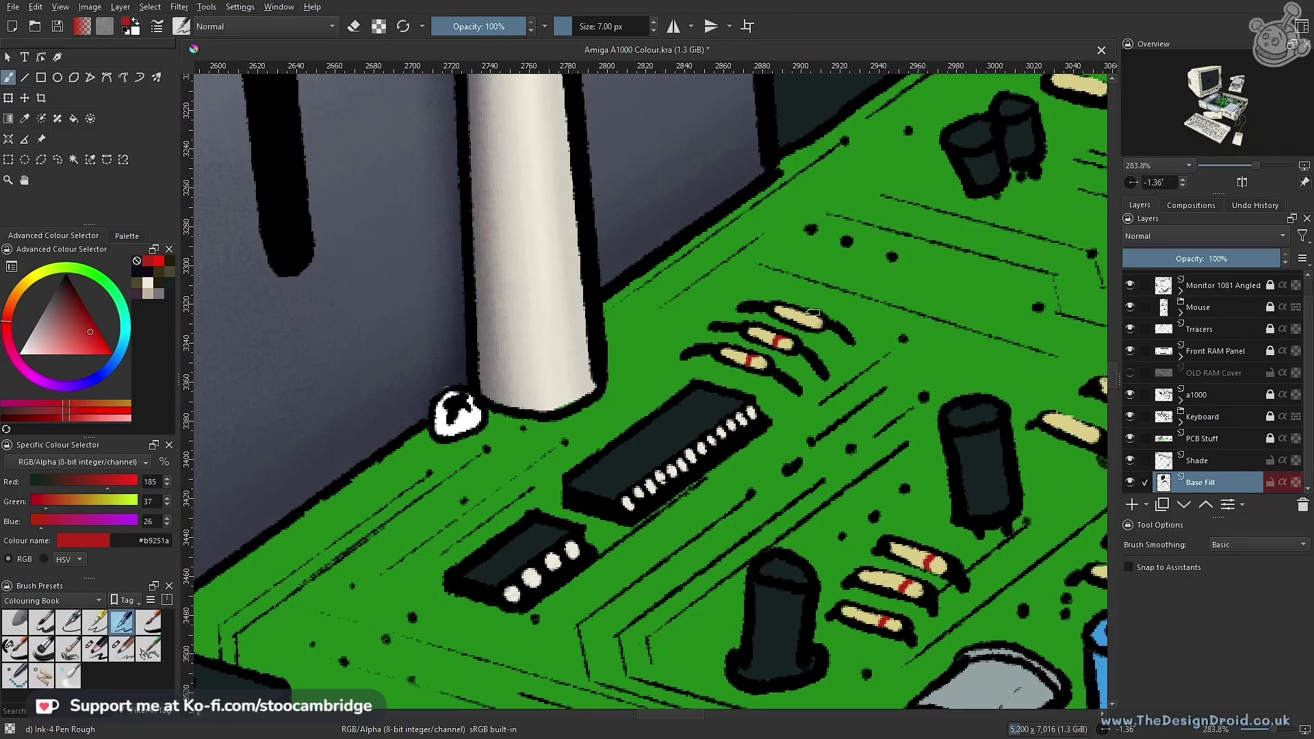
Paint red bands on the two beige resistors behind the black capacitor and the three beside the blue capacitors
left_click_drag(895, 438, 390, 460)
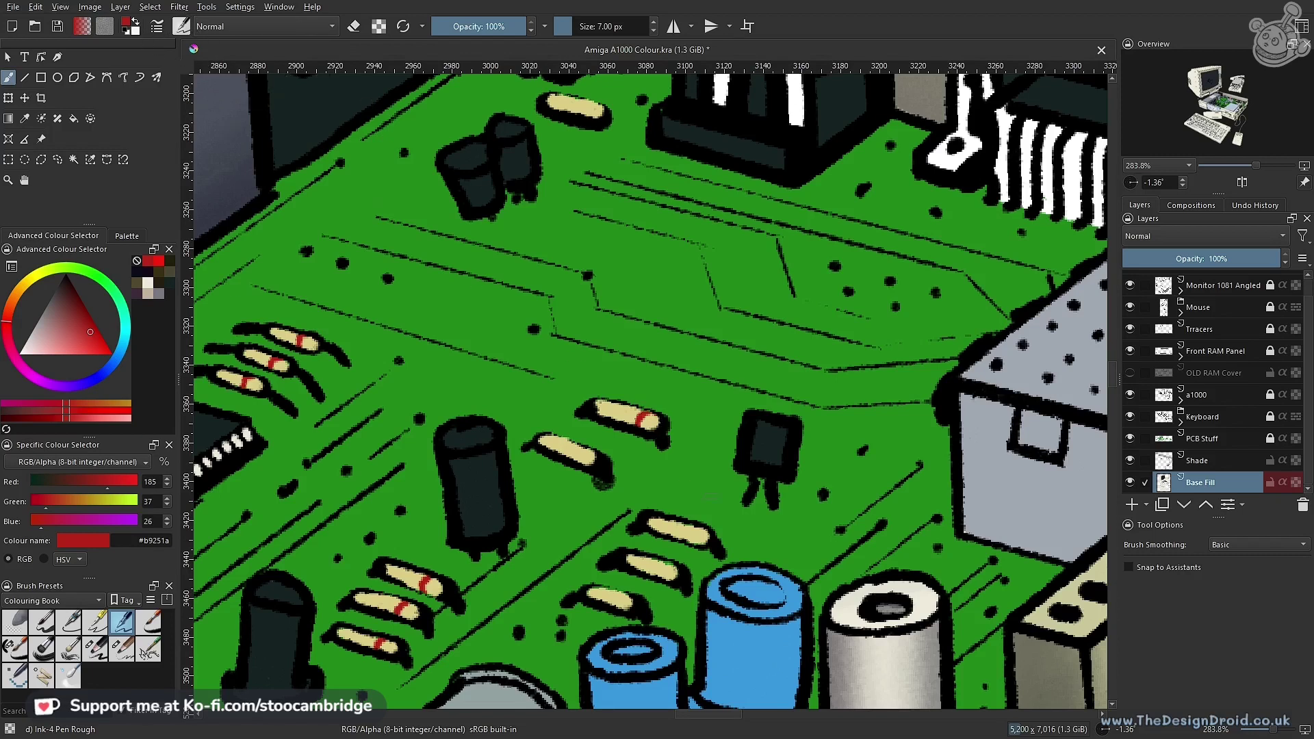
left_click_drag(714, 543, 757, 450)
scroll(611, 385, "up", 1)
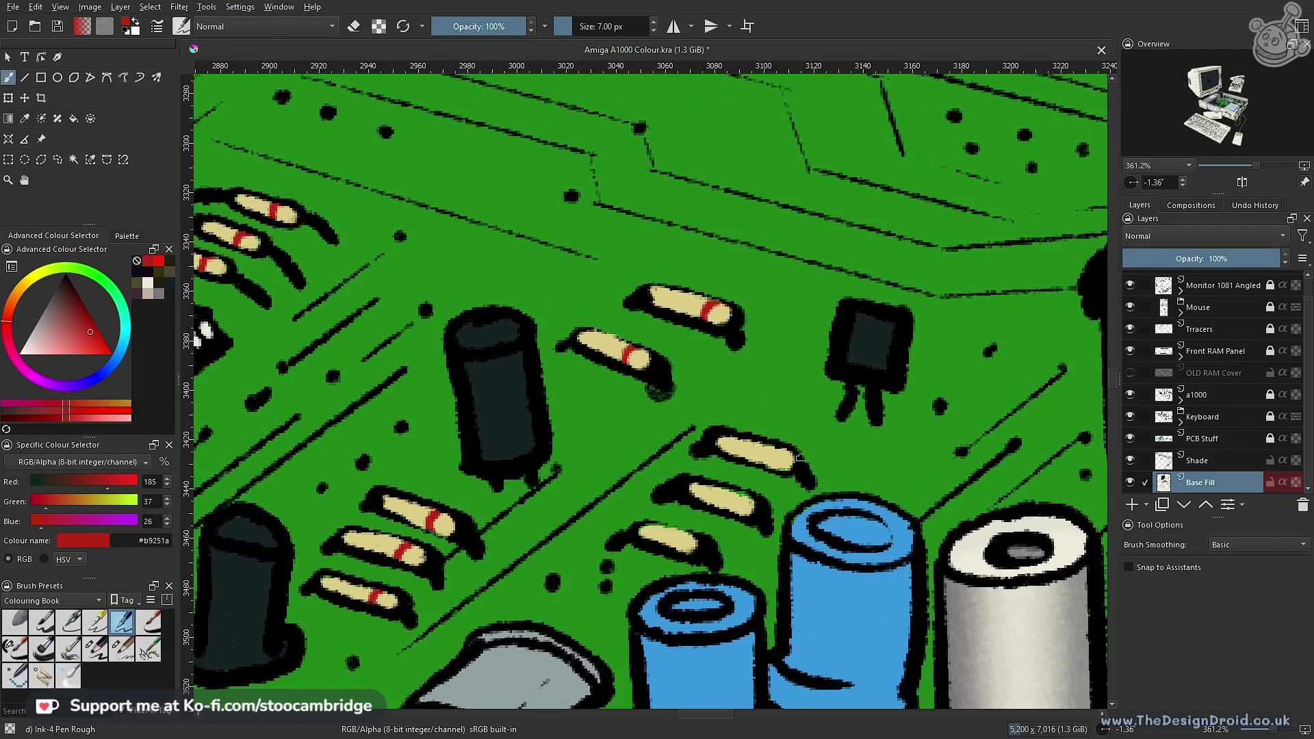
left_click_drag(779, 445, 771, 474)
left_click_drag(676, 530, 668, 547)
left_click_drag(722, 454, 706, 572)
Paint red bands on the two rows of beige resistors between the thick white post and the board's edge
left_click_drag(797, 549, 556, 412)
scroll(616, 468, "up", 5)
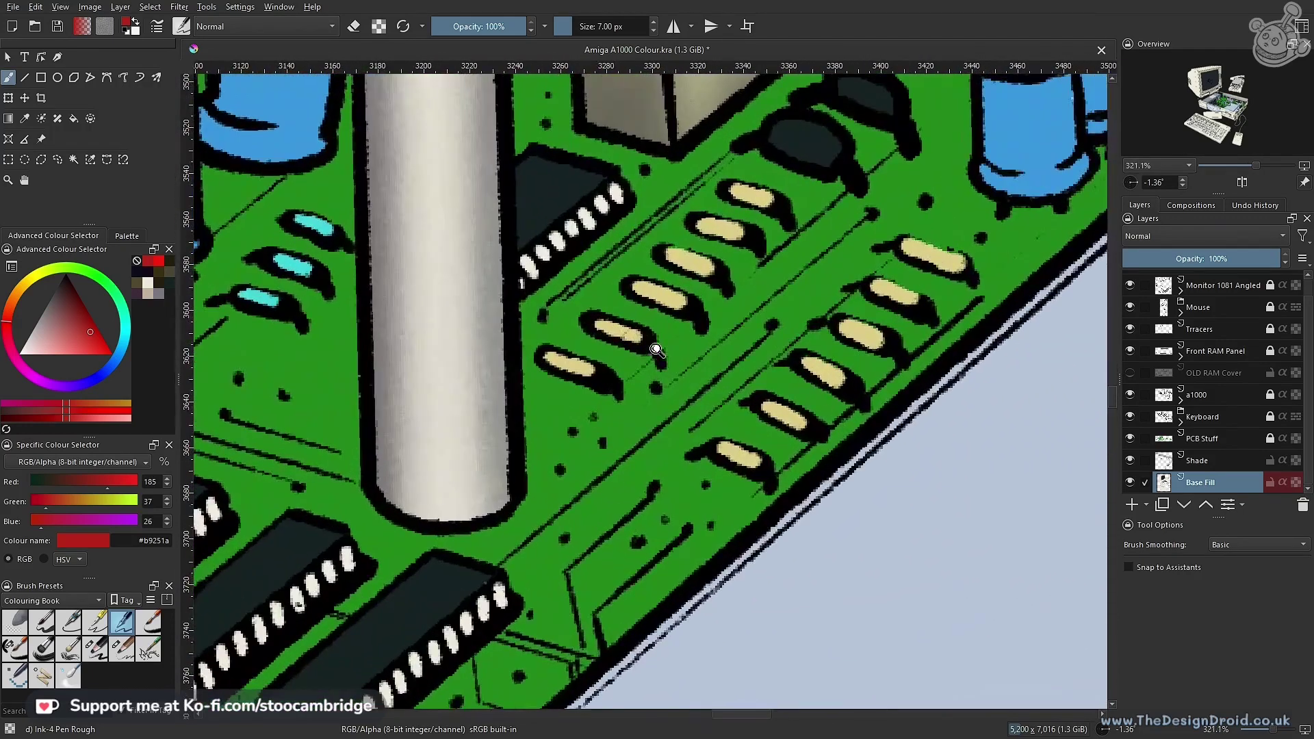
left_click_drag(581, 358, 573, 370)
left_click_drag(732, 222, 727, 240)
key("ctrl+z")
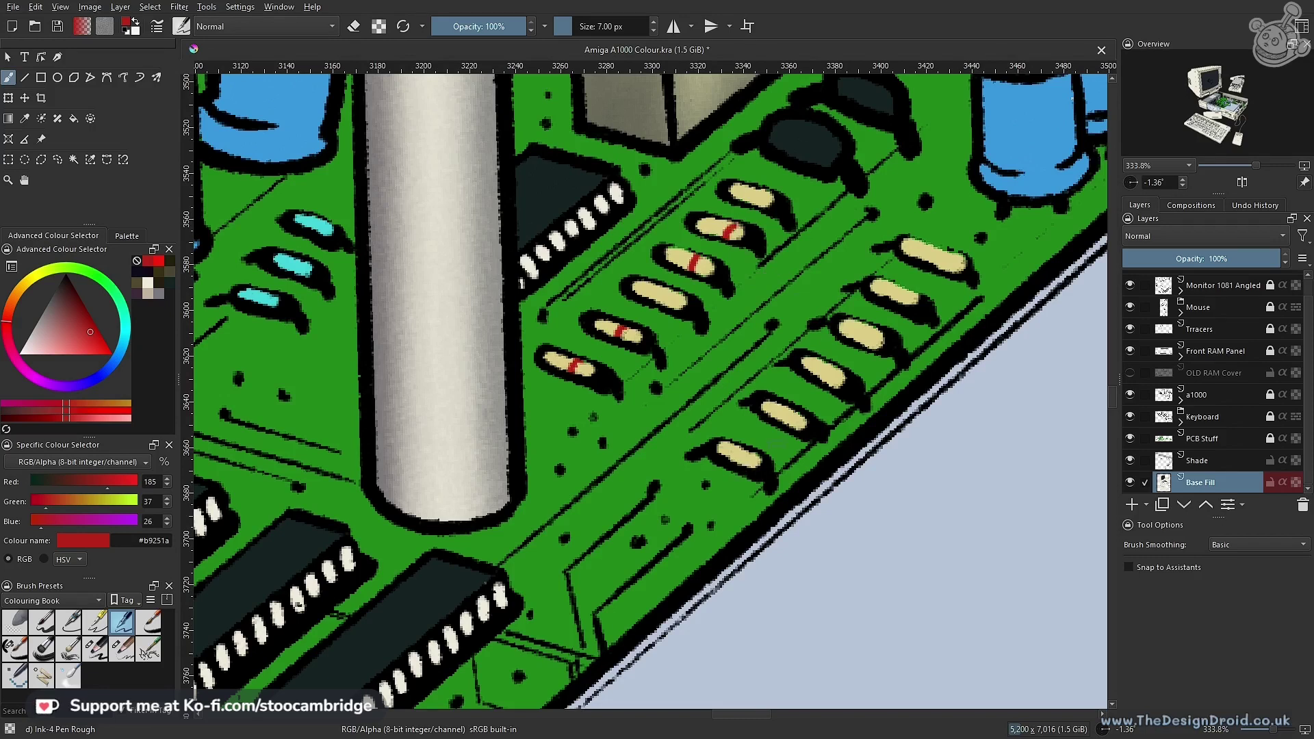
left_click_drag(823, 359, 815, 376)
left_click_drag(855, 320, 848, 340)
left_click_drag(918, 241, 497, 551)
Paint red bands on five beige resistors beside the perforated metal box and on the turquoise resistor behind the small chip
left_click_drag(897, 433, 581, 363)
left_click_drag(863, 323, 563, 468)
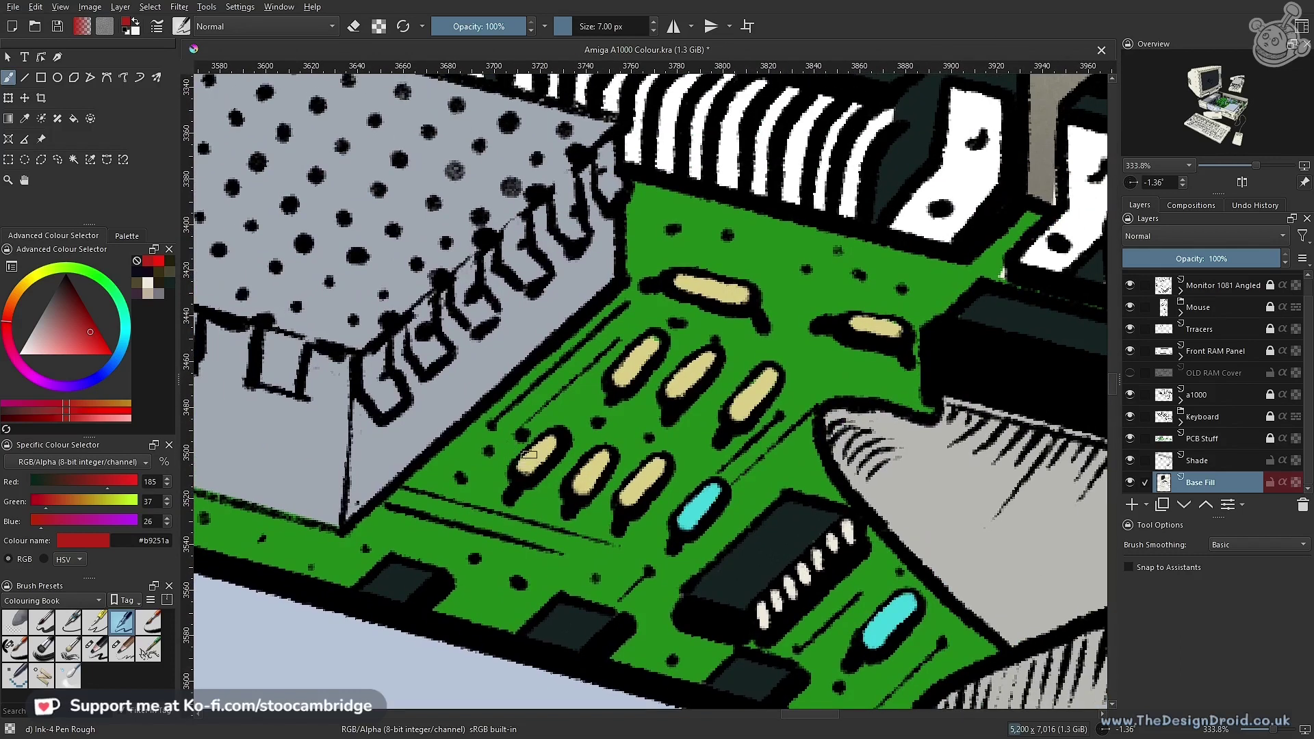
mouse_move(522, 457)
left_mouse_down()
mouse_move(537, 482)
mouse_move(642, 493)
left_mouse_up()
left_click_drag(731, 399, 748, 409)
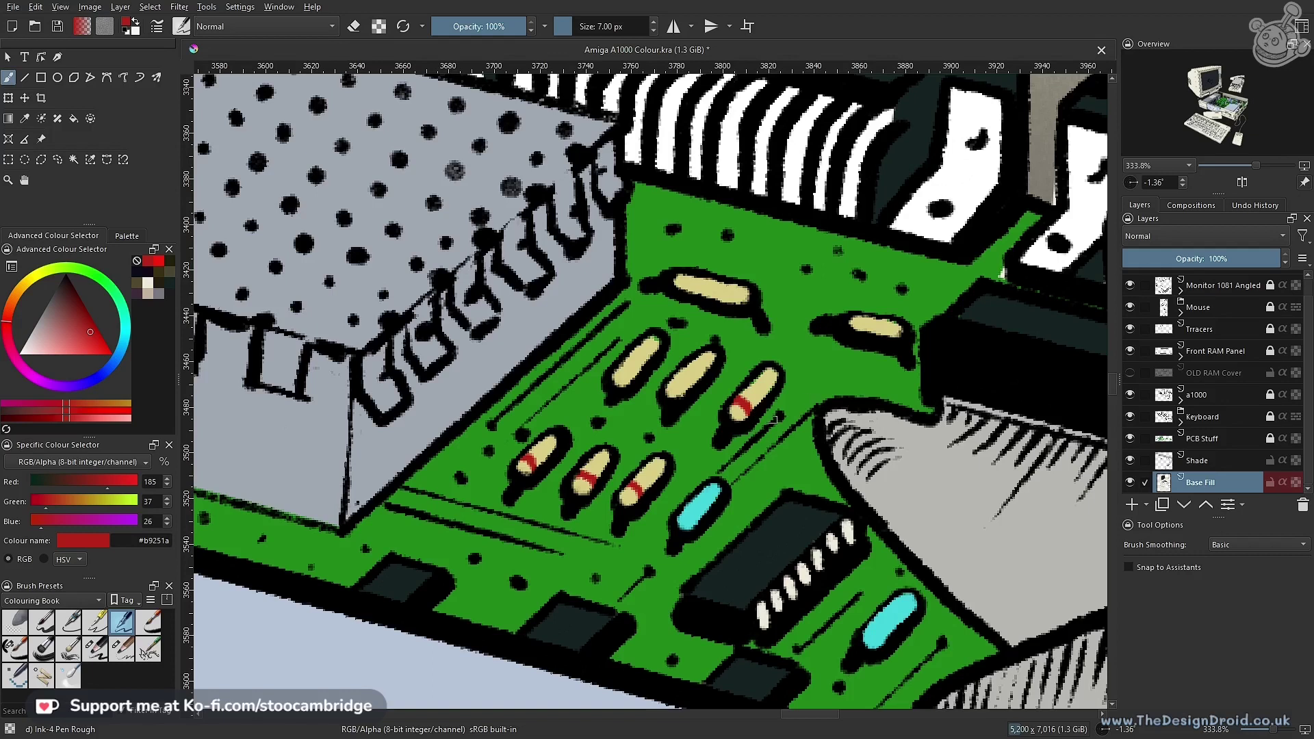
left_click_drag(732, 286, 725, 303)
left_click_drag(831, 390, 580, 263)
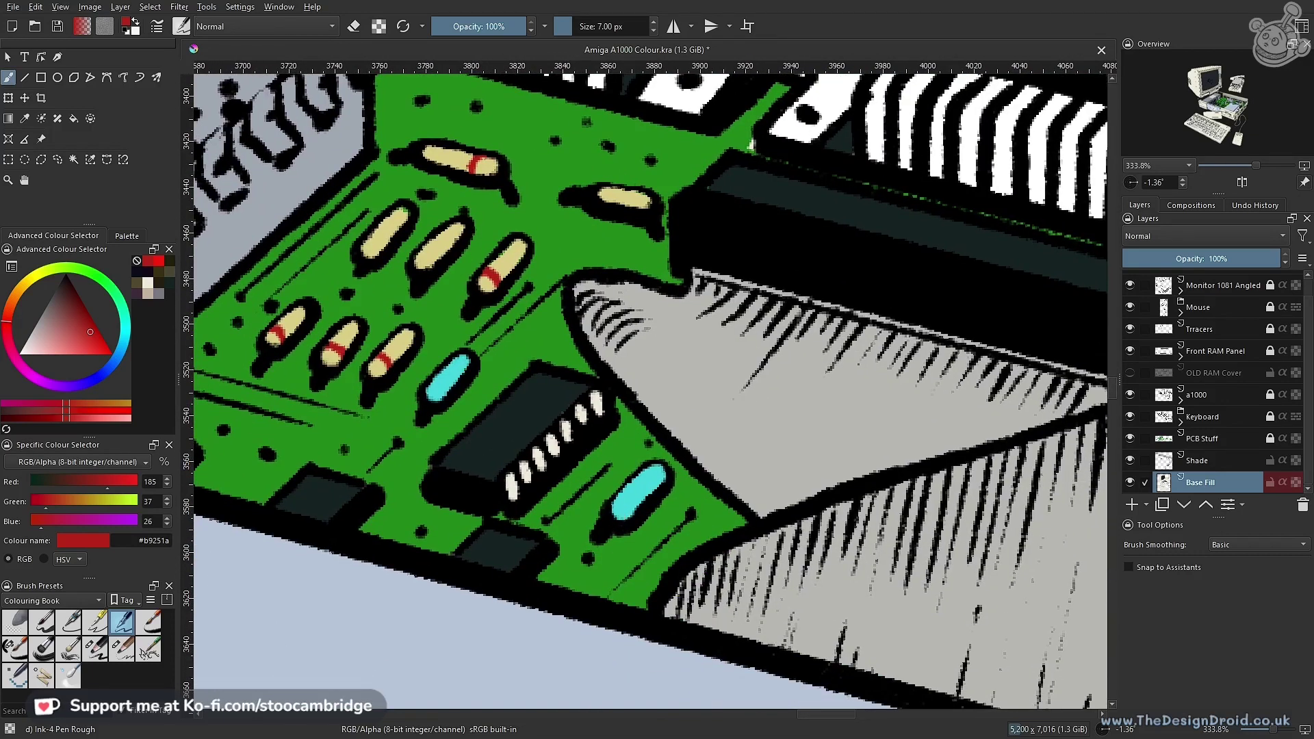
left_click_drag(611, 499, 639, 508)
Paint red bands on three beige resistors around the white post behind the grey ribbon cable
left_click_drag(786, 431, 177, 462)
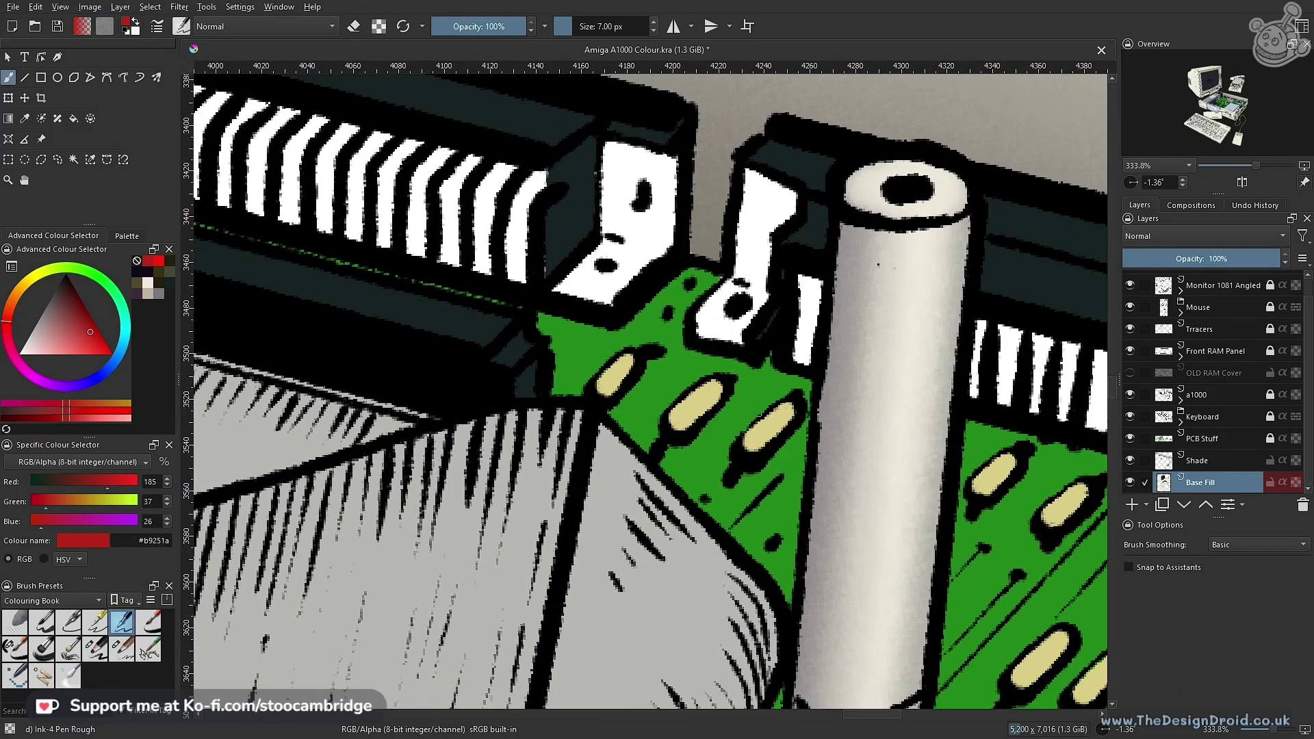
left_click_drag(746, 434, 771, 439)
left_click_drag(1049, 507, 1066, 514)
left_click_drag(1012, 583, 507, 354)
left_click_drag(571, 472, 597, 481)
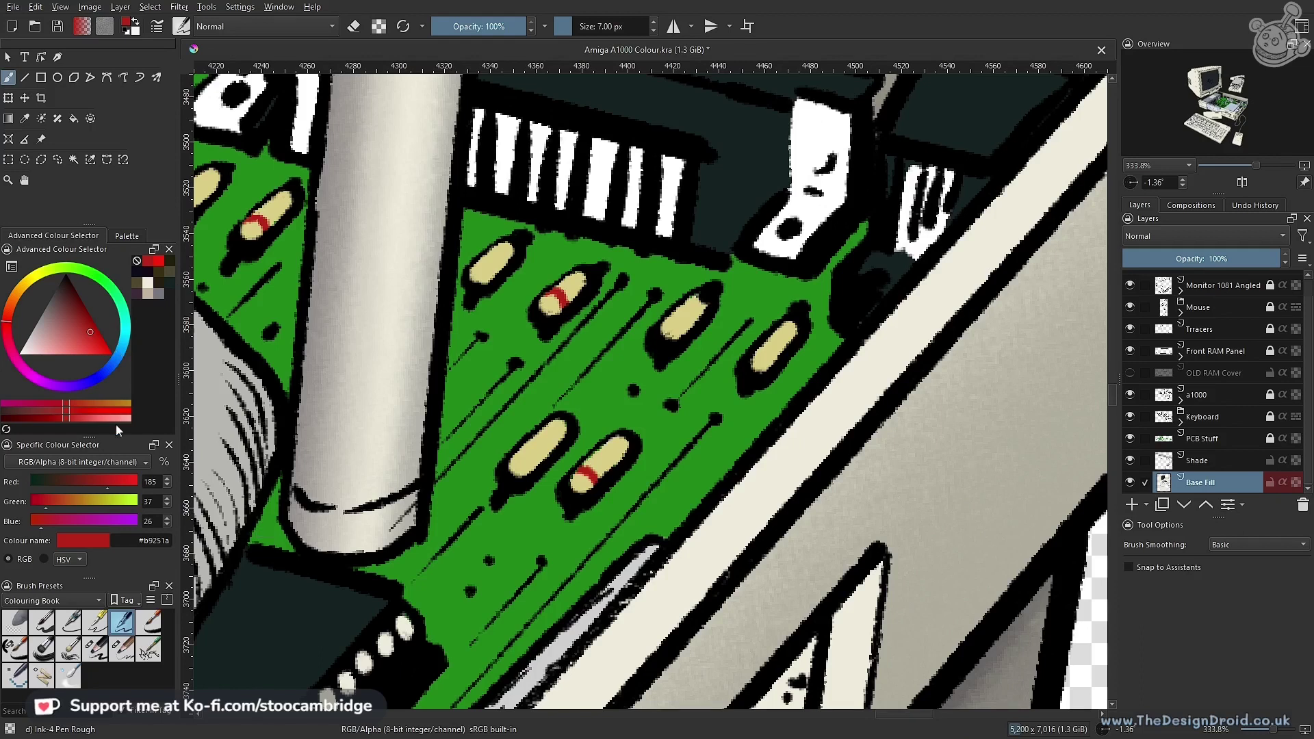
Switch the brush colour to blue #1f41ca and paint blue bands on beige resistors on both sides of the rear white post
left_click(14, 297)
left_click(104, 371)
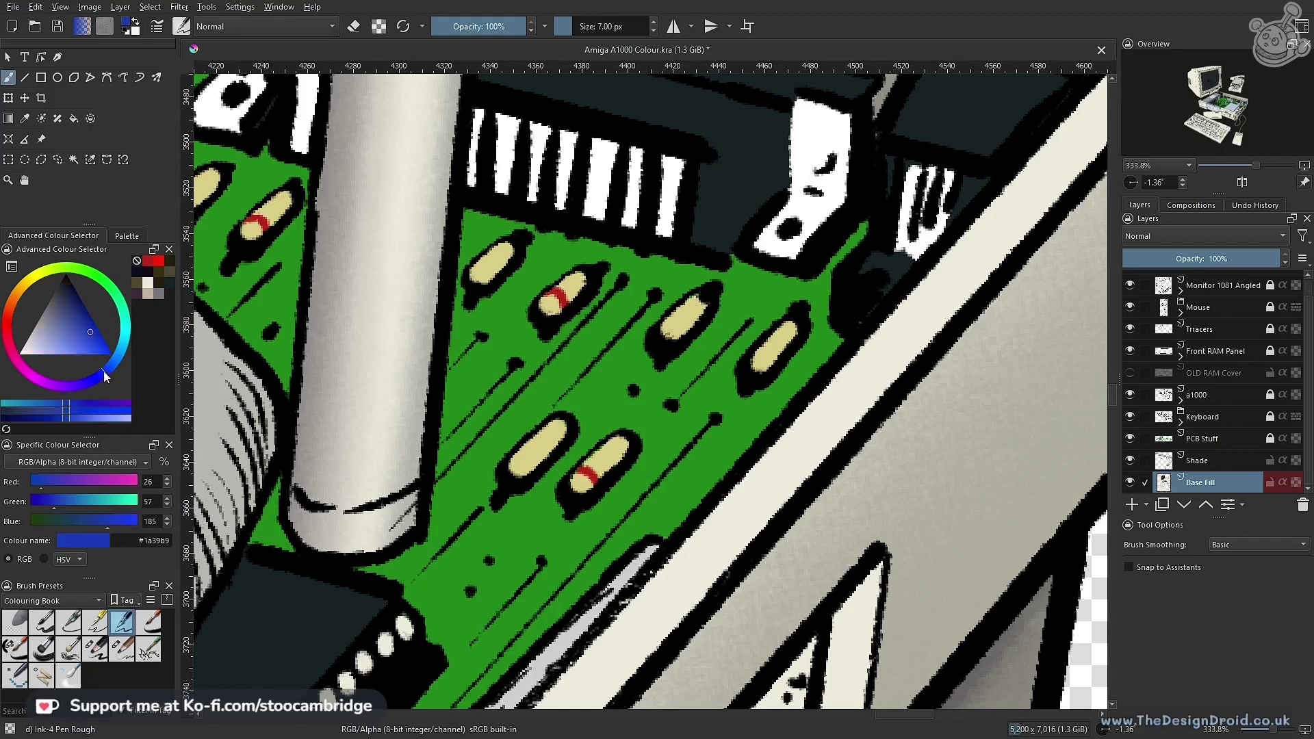
left_click(92, 336)
left_click_drag(535, 459, 606, 468)
left_click_drag(670, 314, 693, 316)
left_click_drag(766, 352, 759, 358)
left_click_drag(483, 260, 497, 271)
left_click_drag(435, 329, 916, 494)
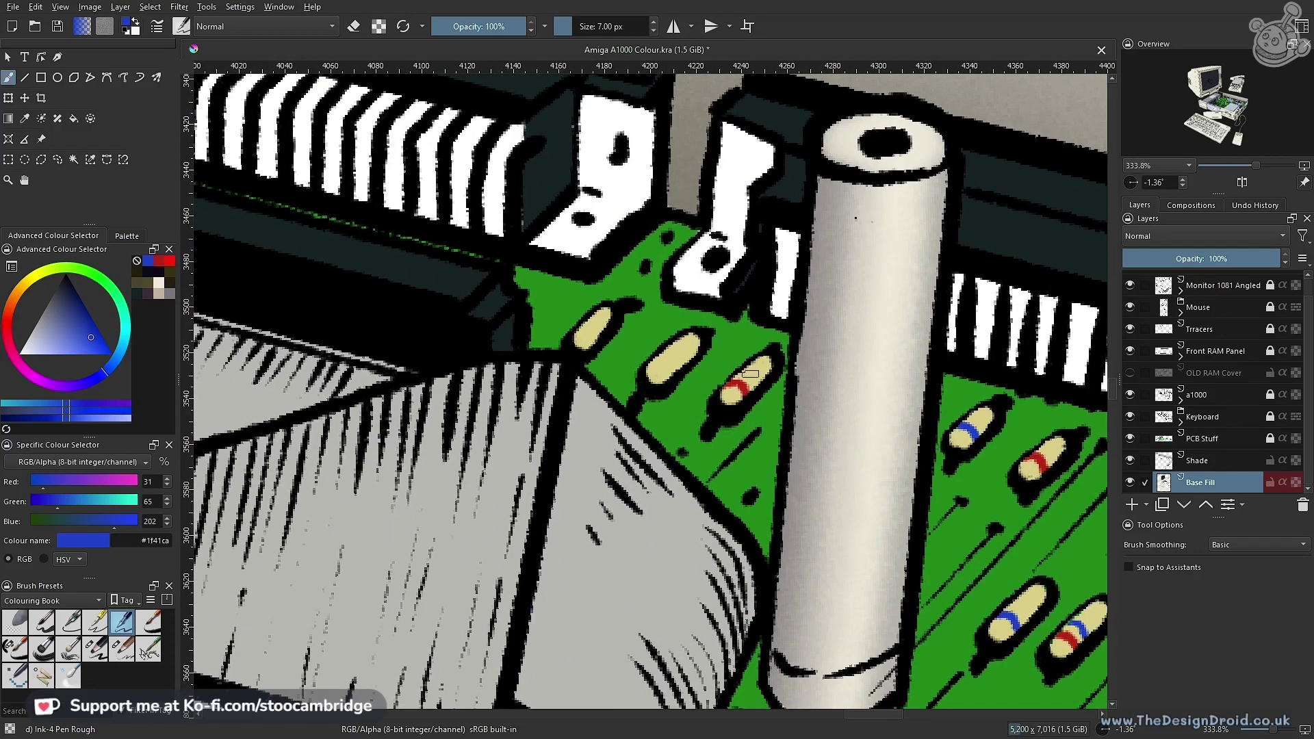
left_click_drag(577, 335, 596, 328)
Paint blue bands on several beige resistors in the two rows between the thick white post and the board's edge
left_click_drag(649, 406, 601, 583)
mouse_move(617, 515)
left_mouse_down()
mouse_move(603, 573)
mouse_move(796, 398)
mouse_move(762, 445)
mouse_move(761, 419)
mouse_move(749, 425)
left_mouse_up()
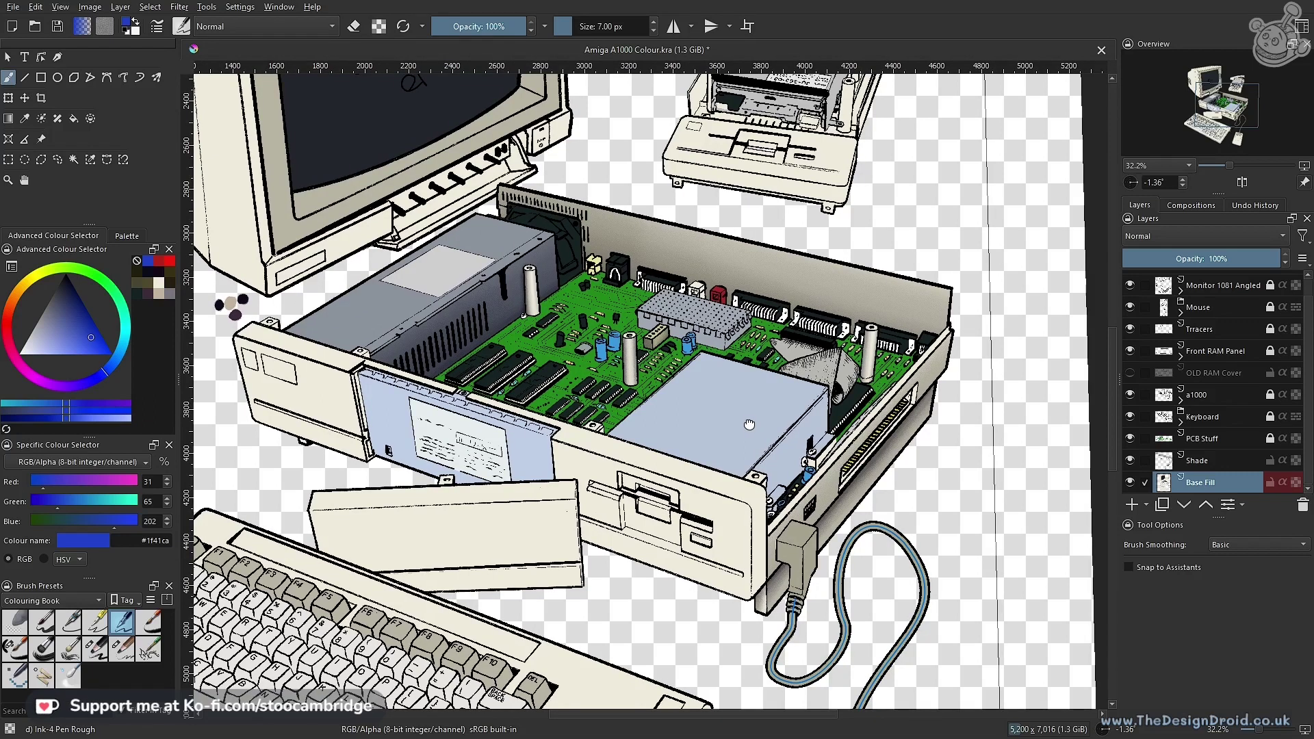
left_click_drag(748, 425, 769, 457)
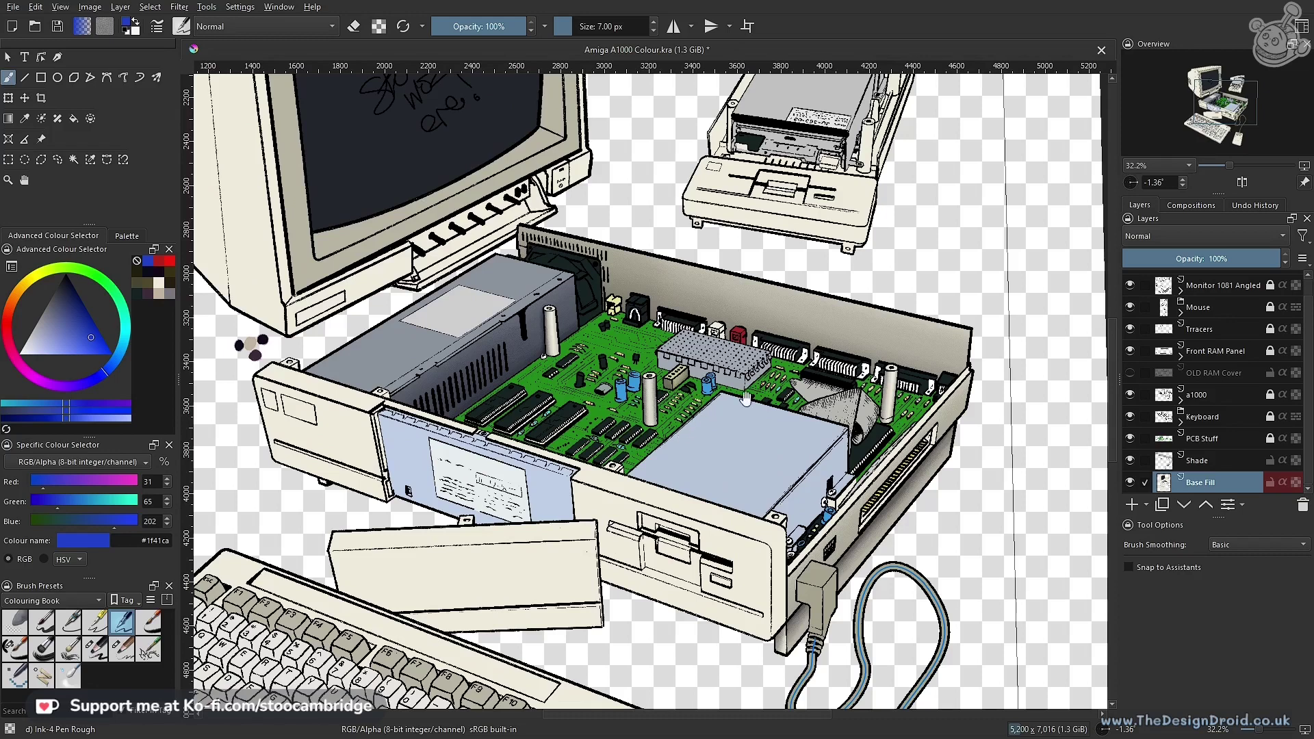
left_click_drag(675, 449, 757, 314)
mouse_move(743, 375)
left_mouse_down()
mouse_move(807, 460)
mouse_move(778, 372)
mouse_move(725, 411)
left_mouse_up()
scroll(777, 372, "up", 1)
left_click_drag(784, 346, 774, 359)
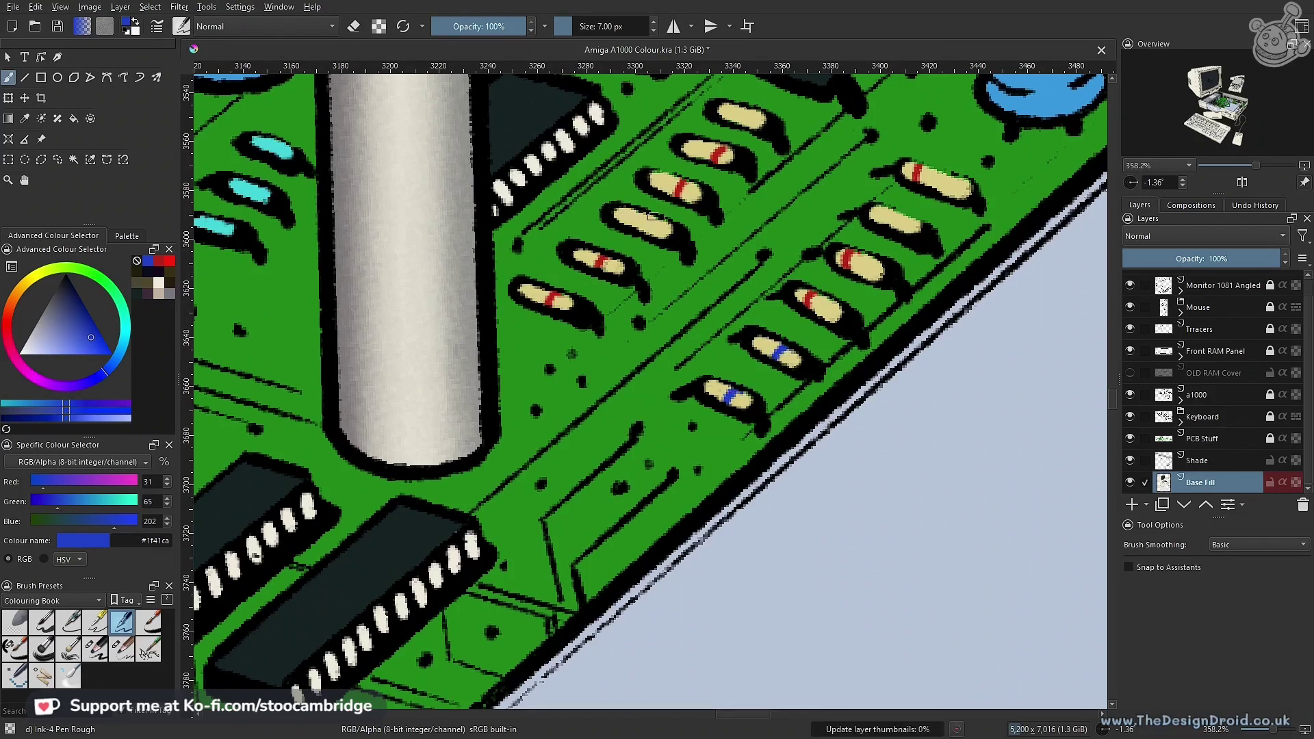
left_click_drag(656, 217, 643, 235)
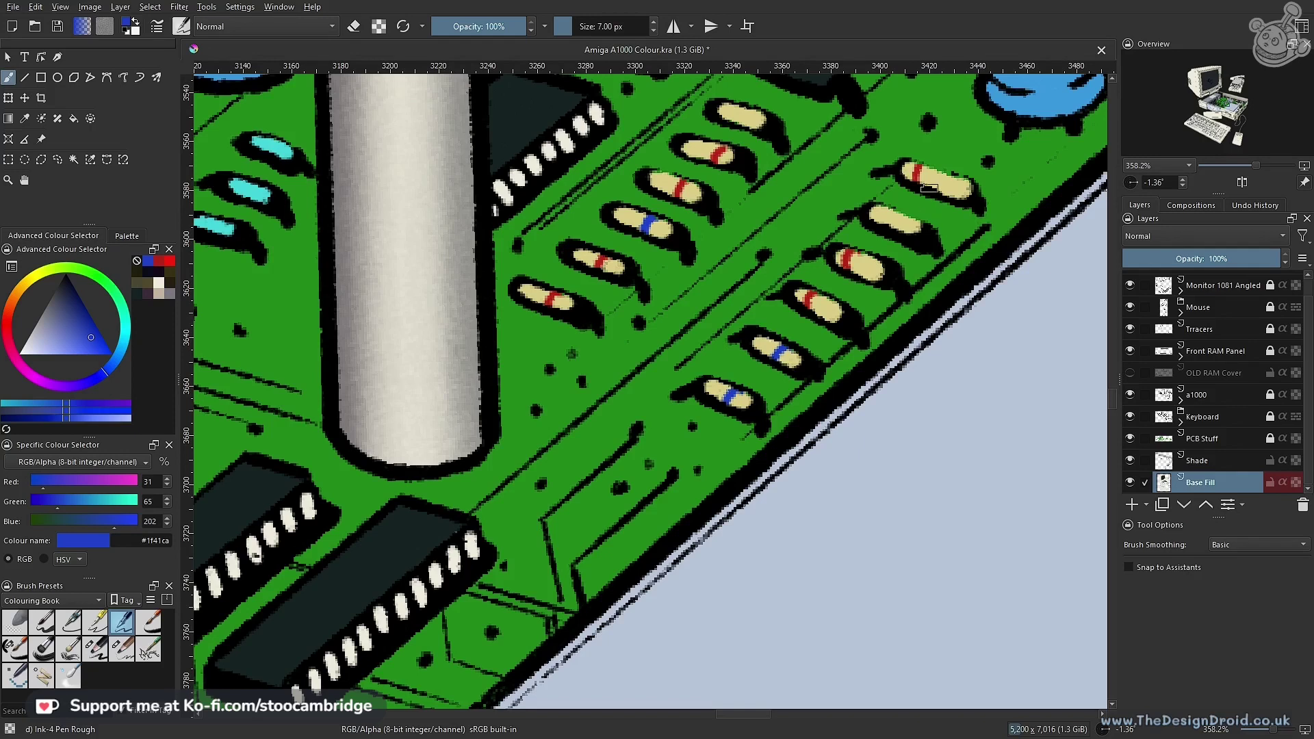
left_click_drag(937, 167, 928, 183)
Paint blue bands on the turquoise resistors beside the blue capacitors, the beige one near them and one behind the capacitors
mouse_move(469, 376)
left_mouse_down()
mouse_move(932, 516)
mouse_move(991, 550)
left_mouse_up()
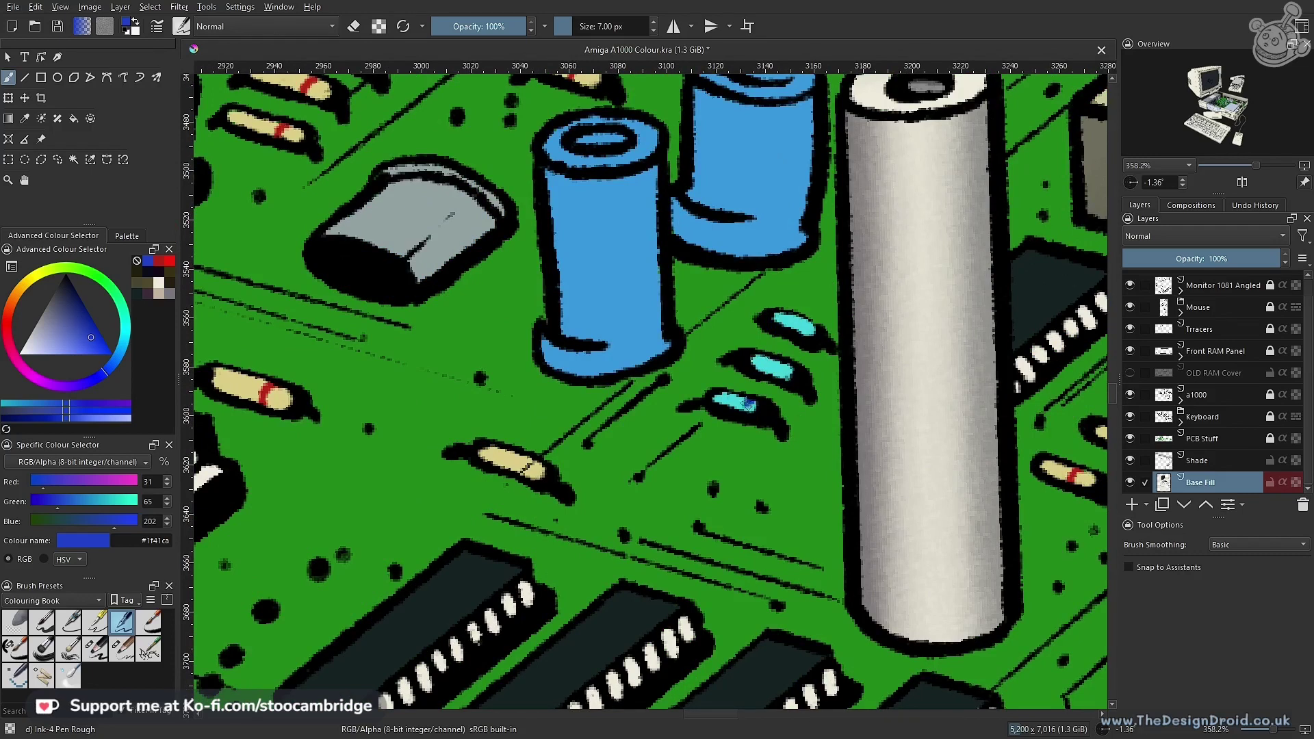
left_click_drag(781, 361, 776, 379)
left_click_drag(531, 459, 525, 473)
scroll(540, 375, "down", 2)
mouse_move(507, 385)
left_mouse_down()
mouse_move(650, 589)
mouse_move(622, 606)
mouse_move(514, 563)
mouse_move(420, 611)
left_mouse_up()
left_click_drag(520, 464, 512, 380)
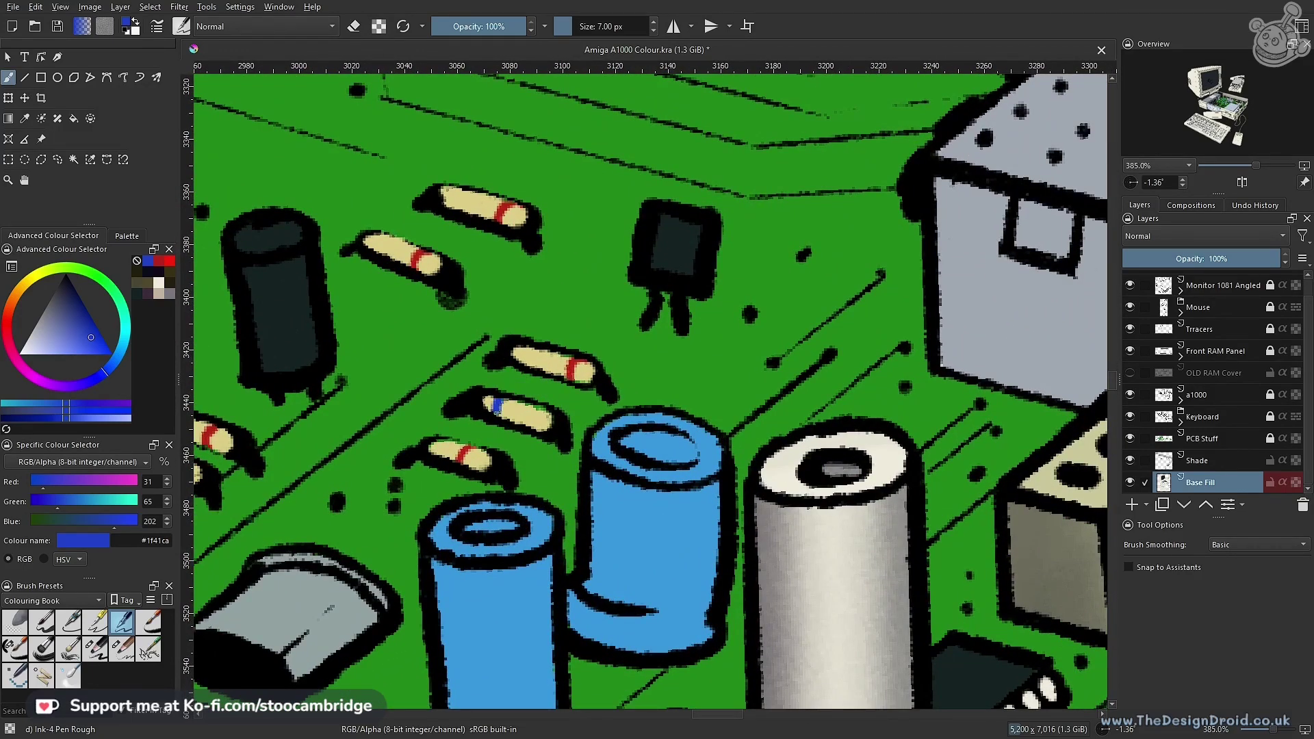
Paint blue bands on two beige resistors beside the perforated metal box and on the one by the ribbon cable's connector
scroll(762, 343, "down", 5)
left_click_drag(762, 343, 749, 629)
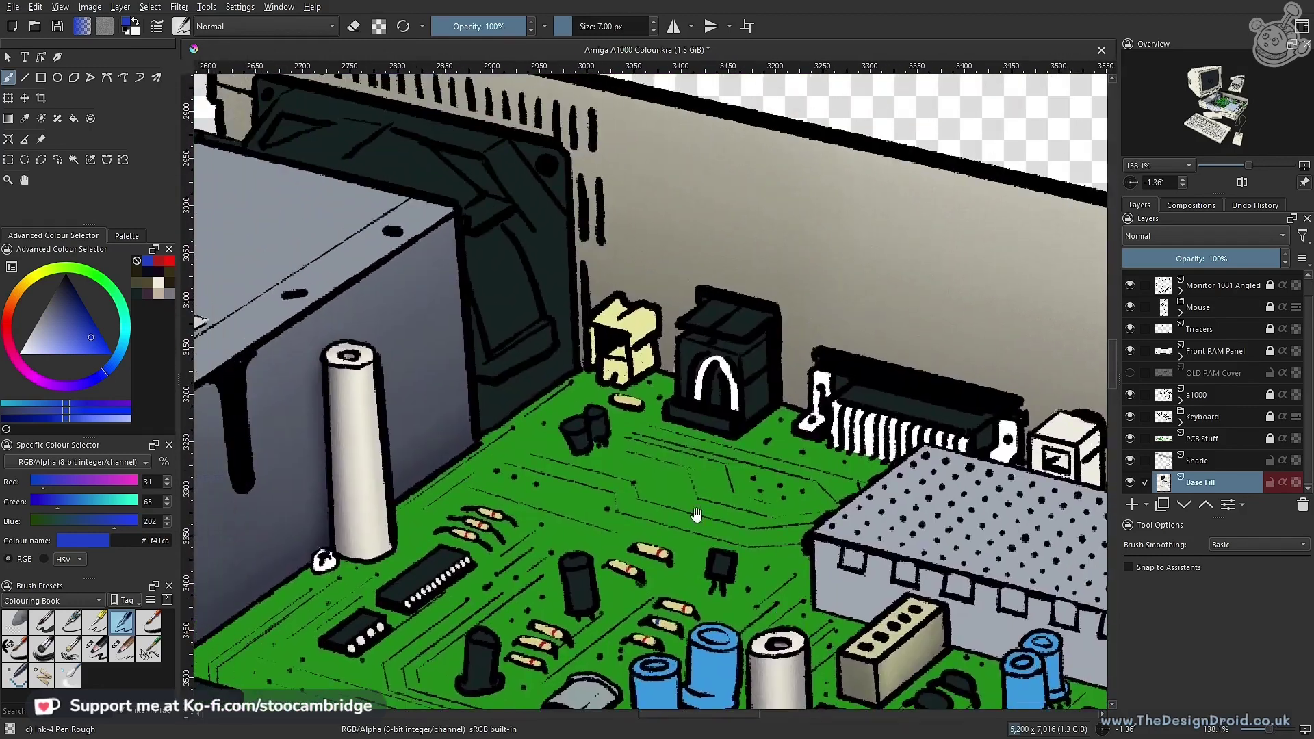
scroll(600, 339, "up", 4)
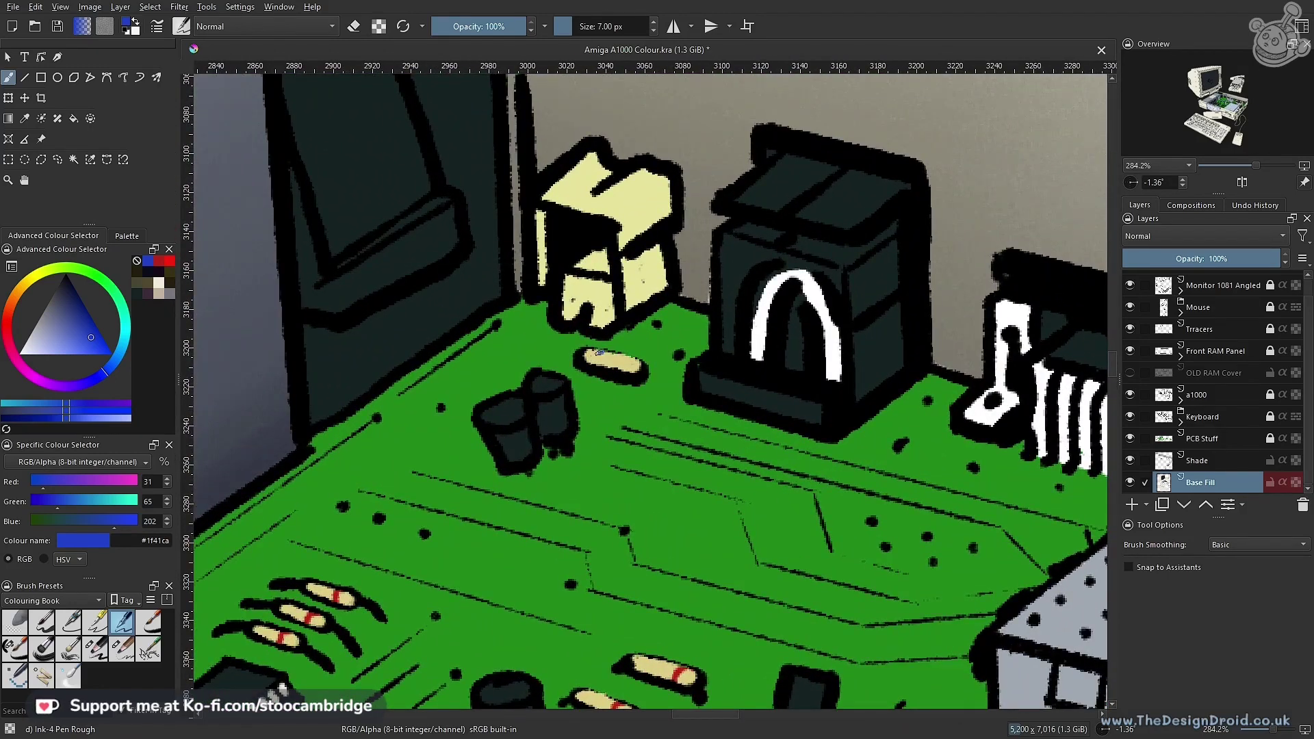
left_click_drag(483, 512, 844, 294)
left_click_drag(895, 535, 527, 409)
left_click_drag(951, 382, 671, 484)
mouse_move(534, 537)
left_mouse_down()
mouse_move(589, 366)
mouse_move(615, 353)
mouse_move(594, 342)
mouse_move(583, 373)
mouse_move(651, 475)
left_mouse_up()
mouse_move(793, 416)
left_mouse_down()
mouse_move(557, 572)
mouse_move(449, 619)
left_mouse_up()
scroll(704, 487, "up", 4)
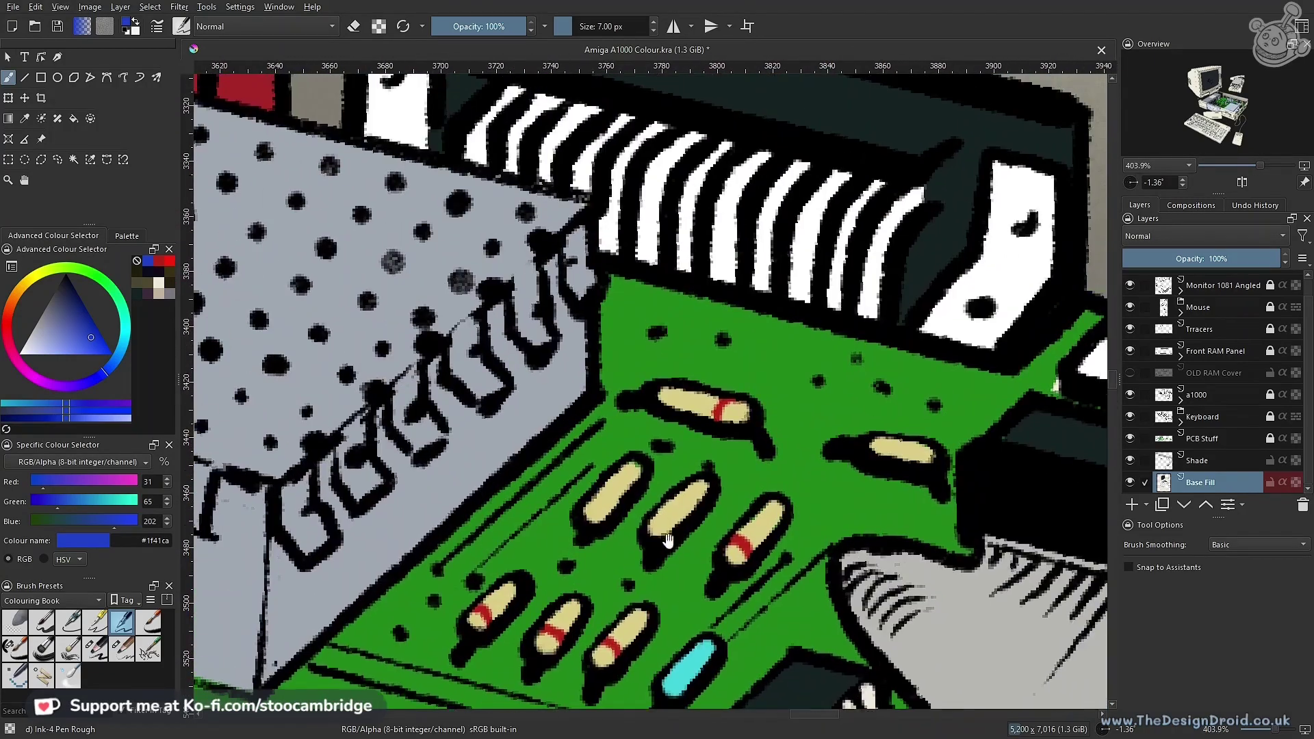
left_click_drag(597, 495, 684, 537)
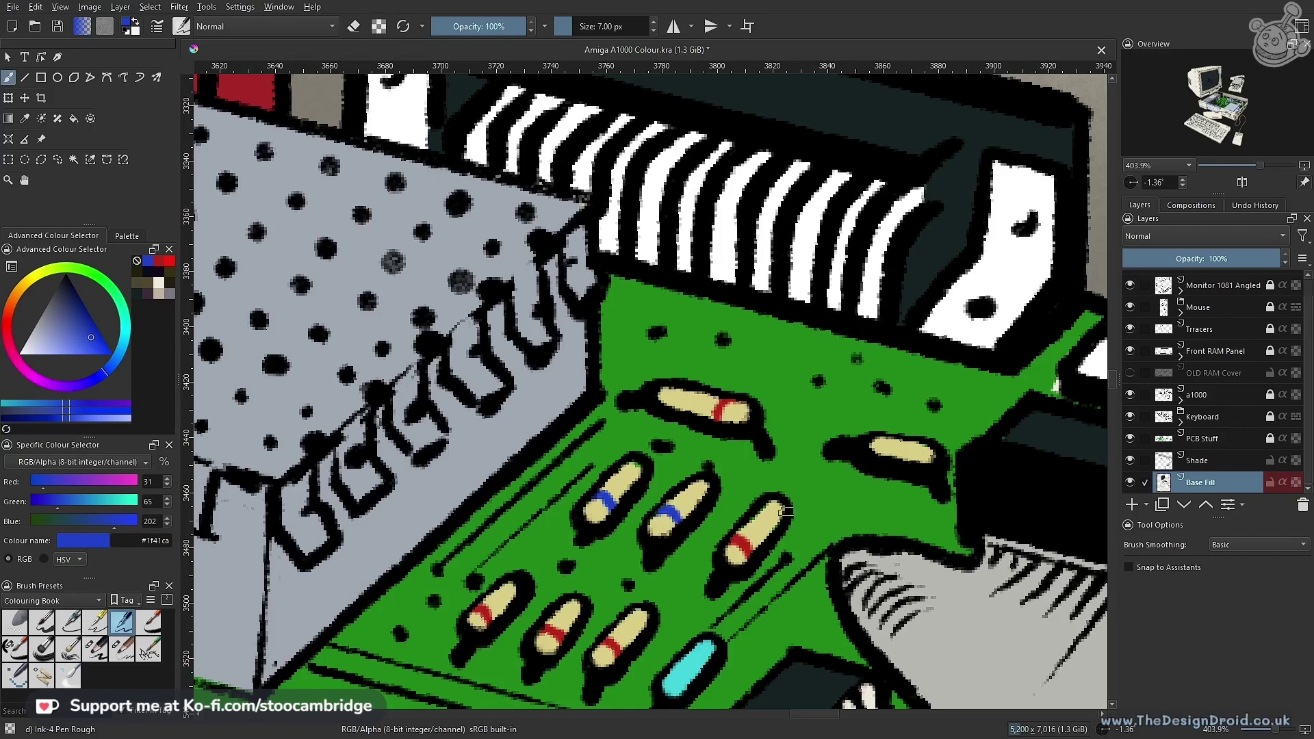
left_click_drag(919, 440, 905, 463)
left_click_drag(724, 452, 724, 465)
Change the brush colour to a bright green, #19bb11
scroll(724, 465, "down", 5)
scroll(673, 416, "up", 3)
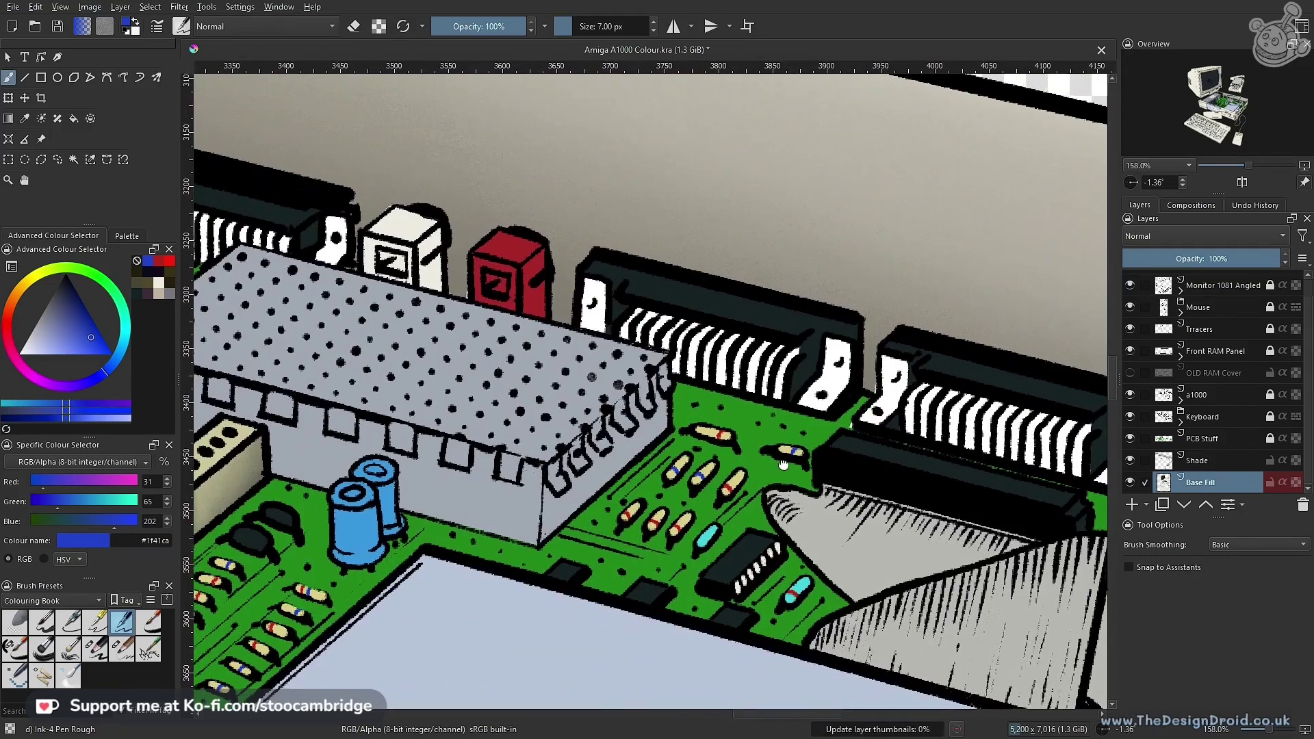
left_click_drag(839, 437, 646, 493)
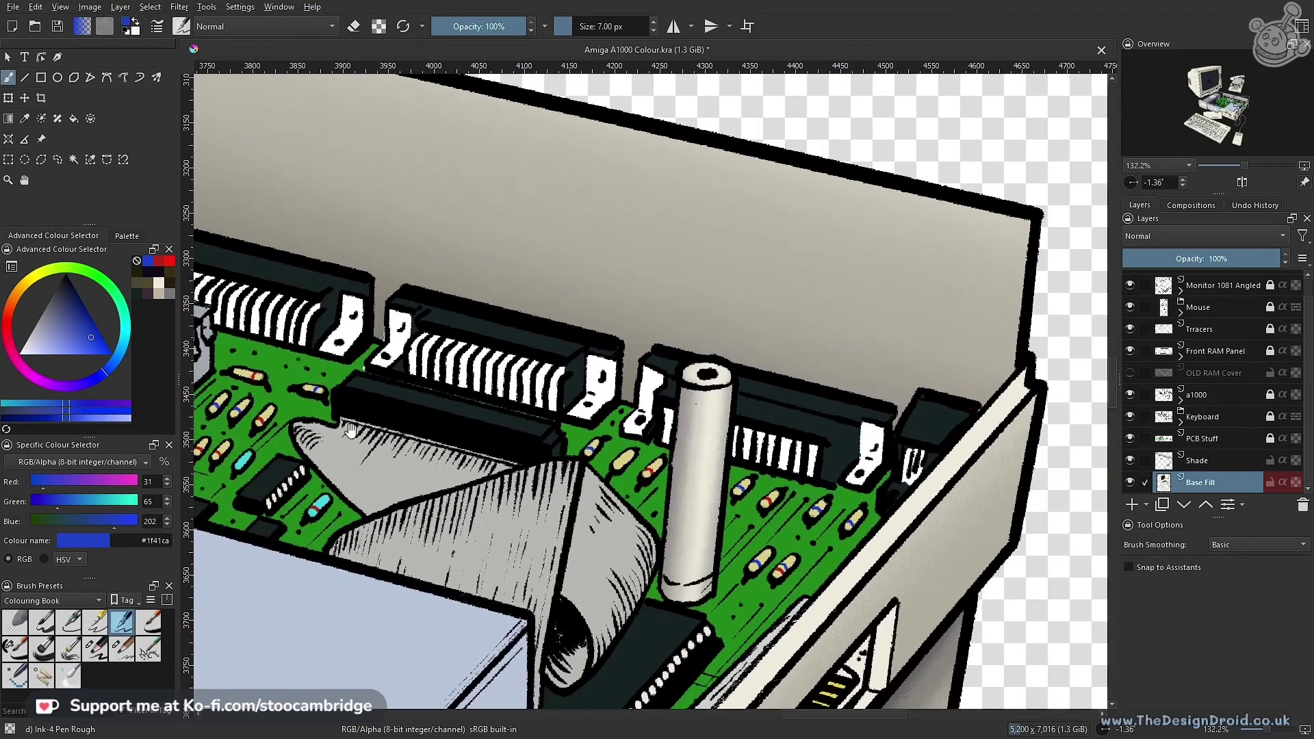
left_click(97, 282)
left_click_drag(97, 282, 93, 275)
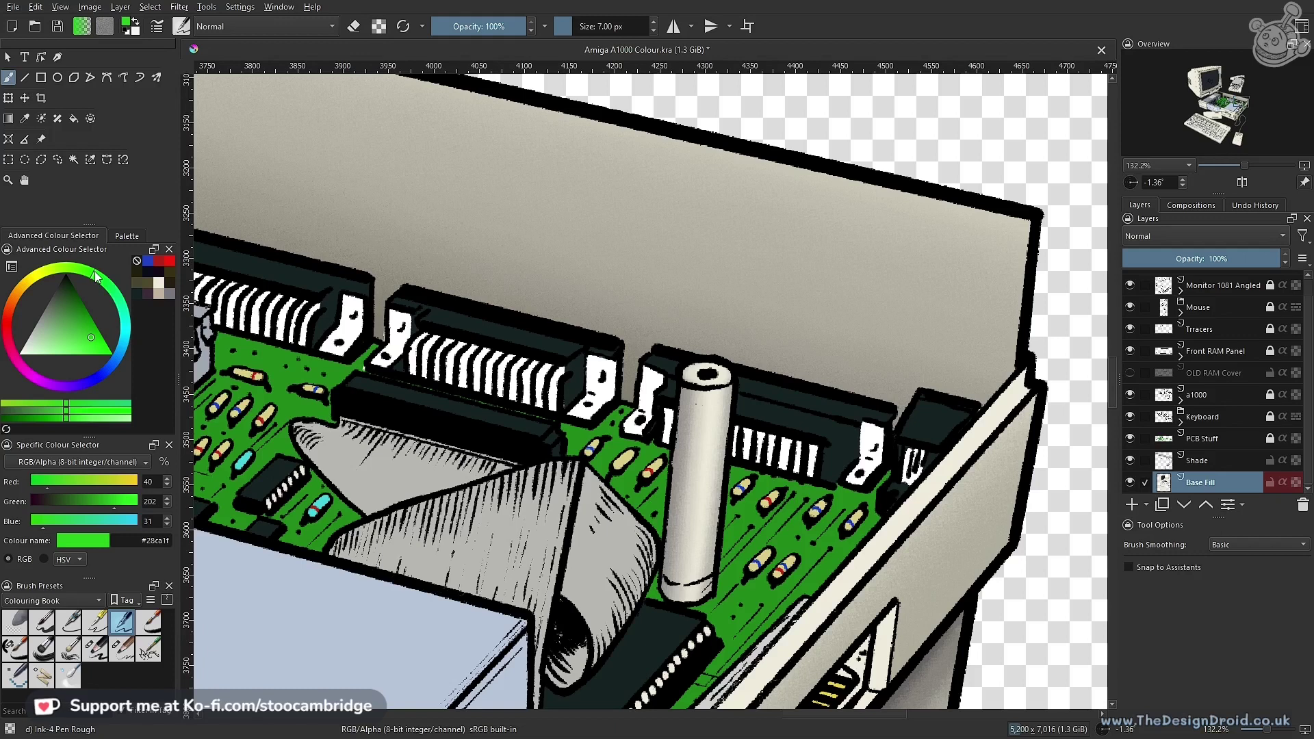
left_click(92, 331)
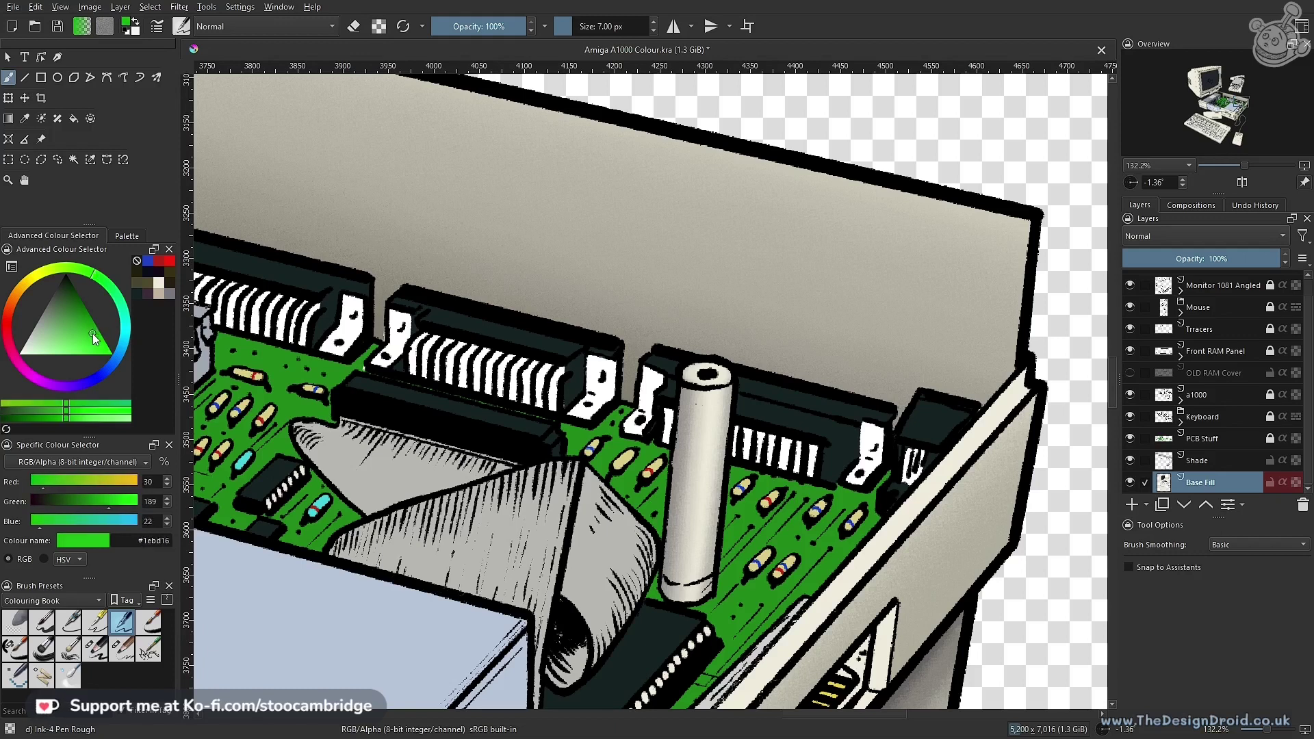
left_click_drag(93, 334, 94, 333)
Try a bright green band on the middle beige resistor between the ribbon cable and the rear post, and undo it
left_click_drag(623, 488, 629, 473)
scroll(630, 472, "up", 5)
left_click_drag(572, 347, 601, 373)
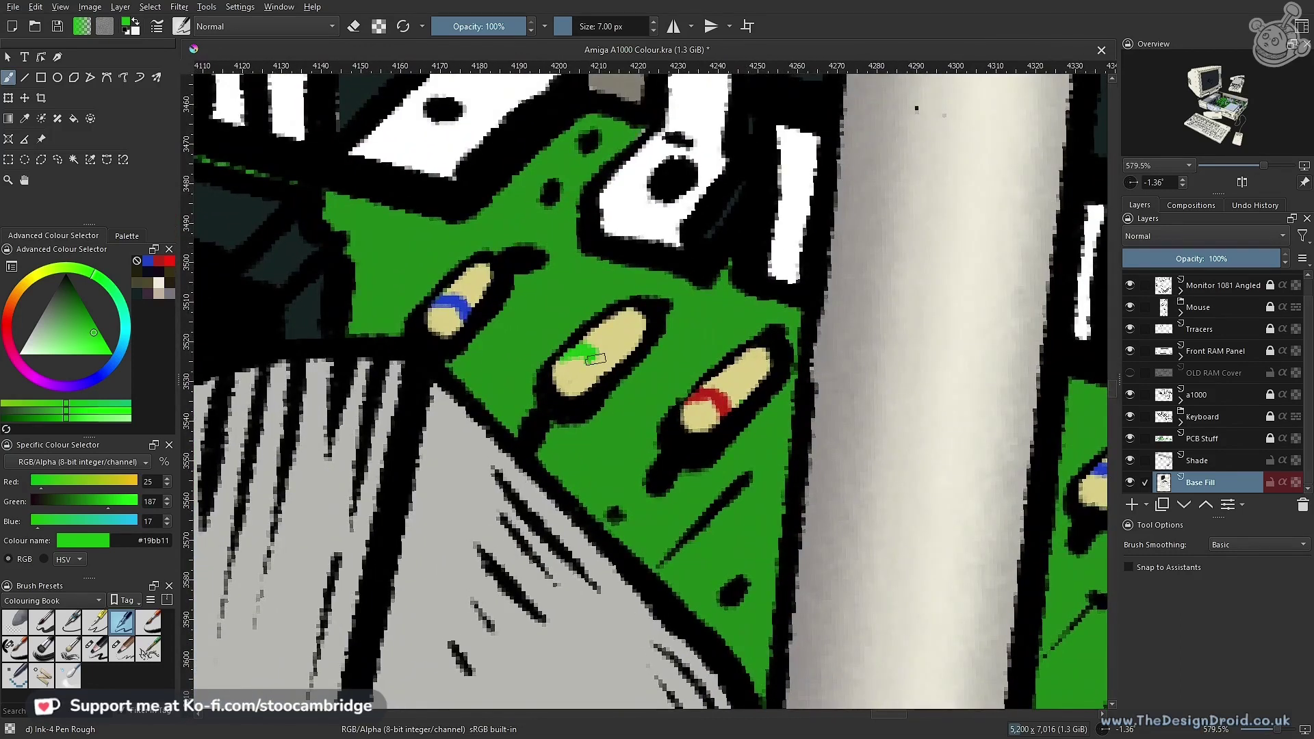
key("ctrl+z")
Darken the brush green to #138c0d and paint green bands on the three beige resistors between the ribbon cable and the rear post
left_click_drag(96, 330, 87, 318)
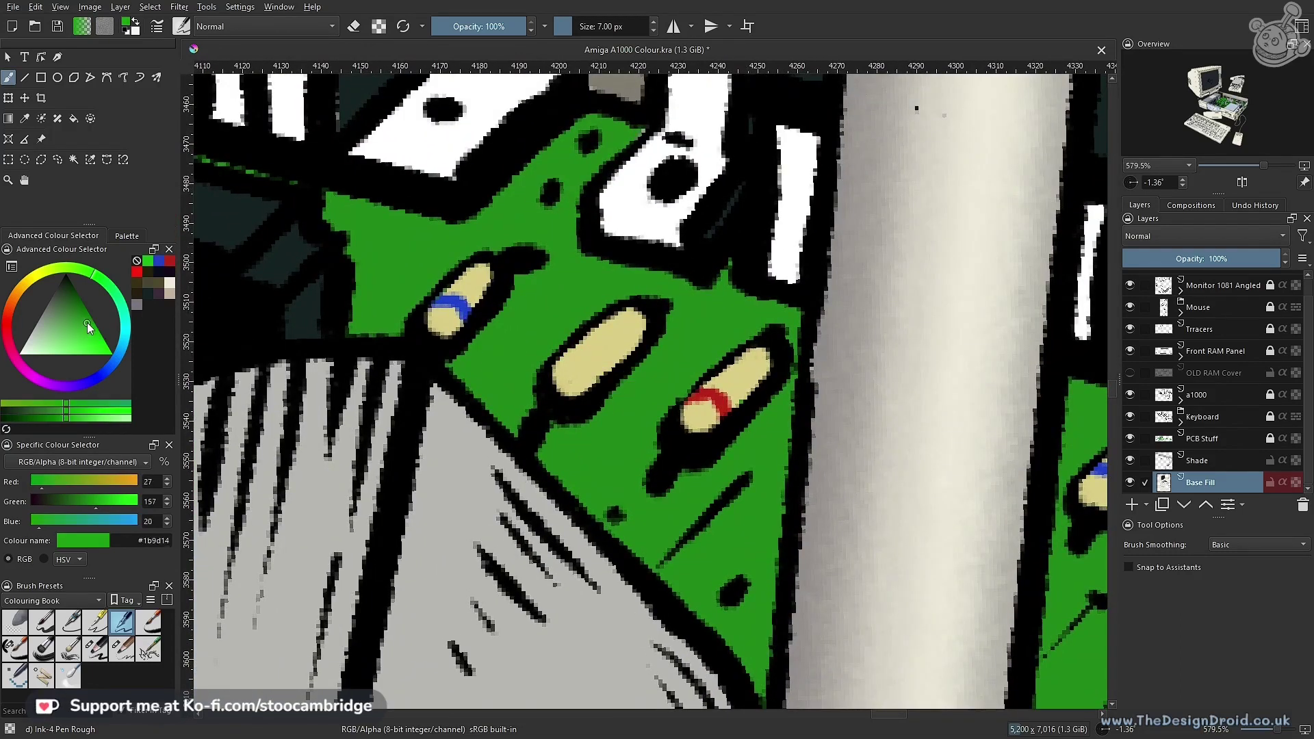
left_click_drag(571, 350, 597, 376)
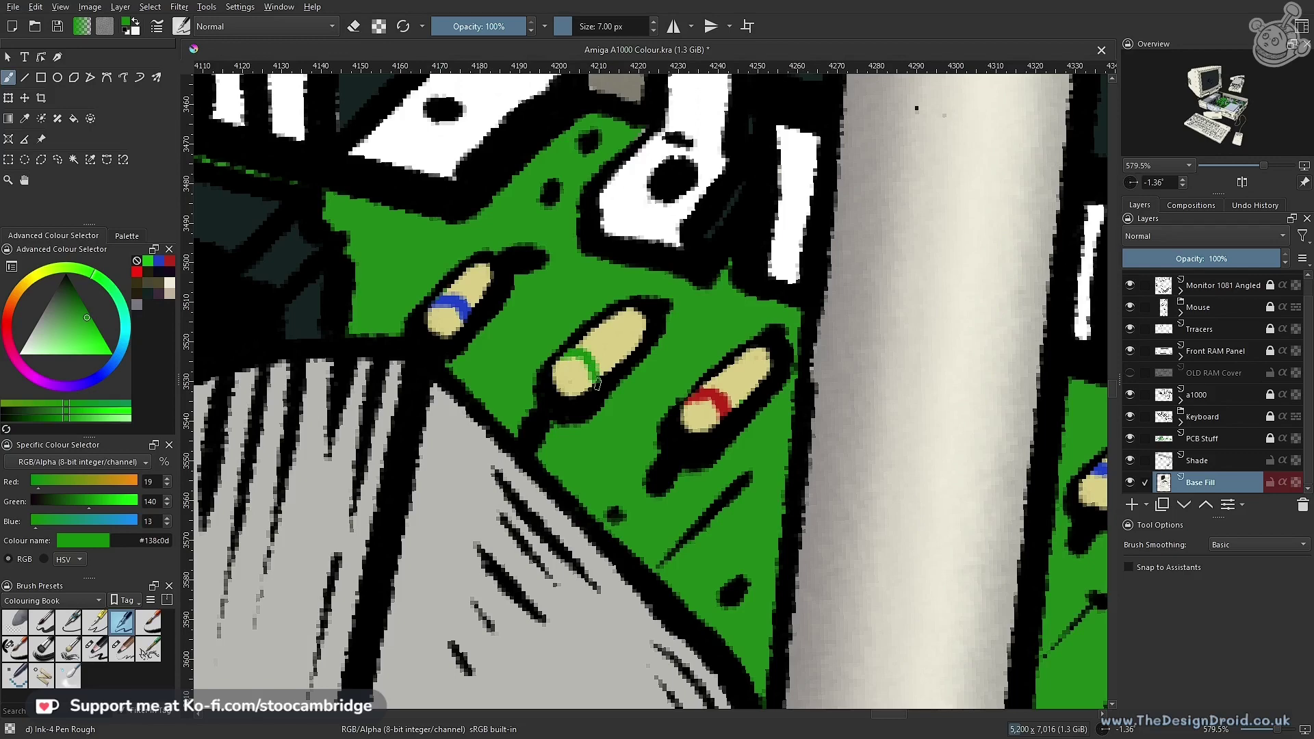
left_click_drag(471, 268, 491, 294)
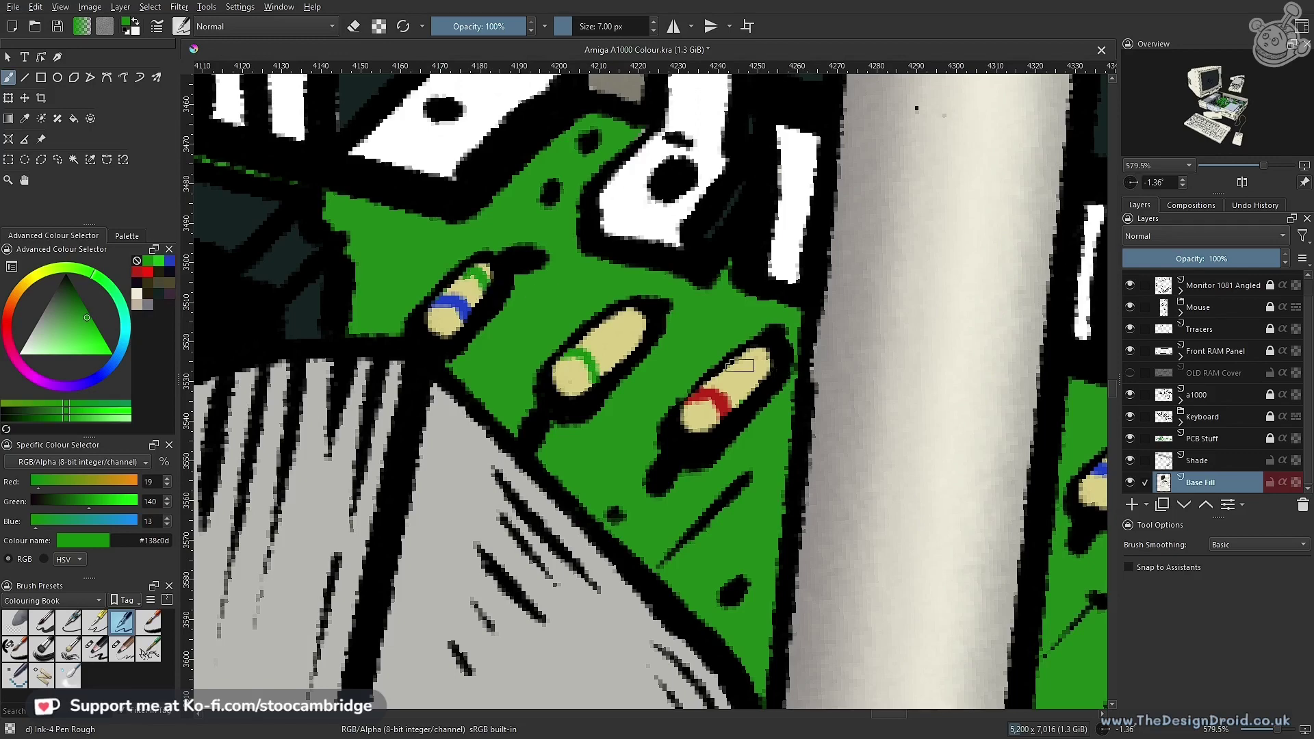
mouse_move(723, 376)
left_mouse_down()
mouse_move(744, 394)
mouse_move(658, 542)
mouse_move(654, 657)
left_mouse_up()
Paint green bands on the beige resistors between the rear white post and the case's side wall
left_click_drag(814, 472, 703, 377)
left_click_drag(661, 323, 687, 294)
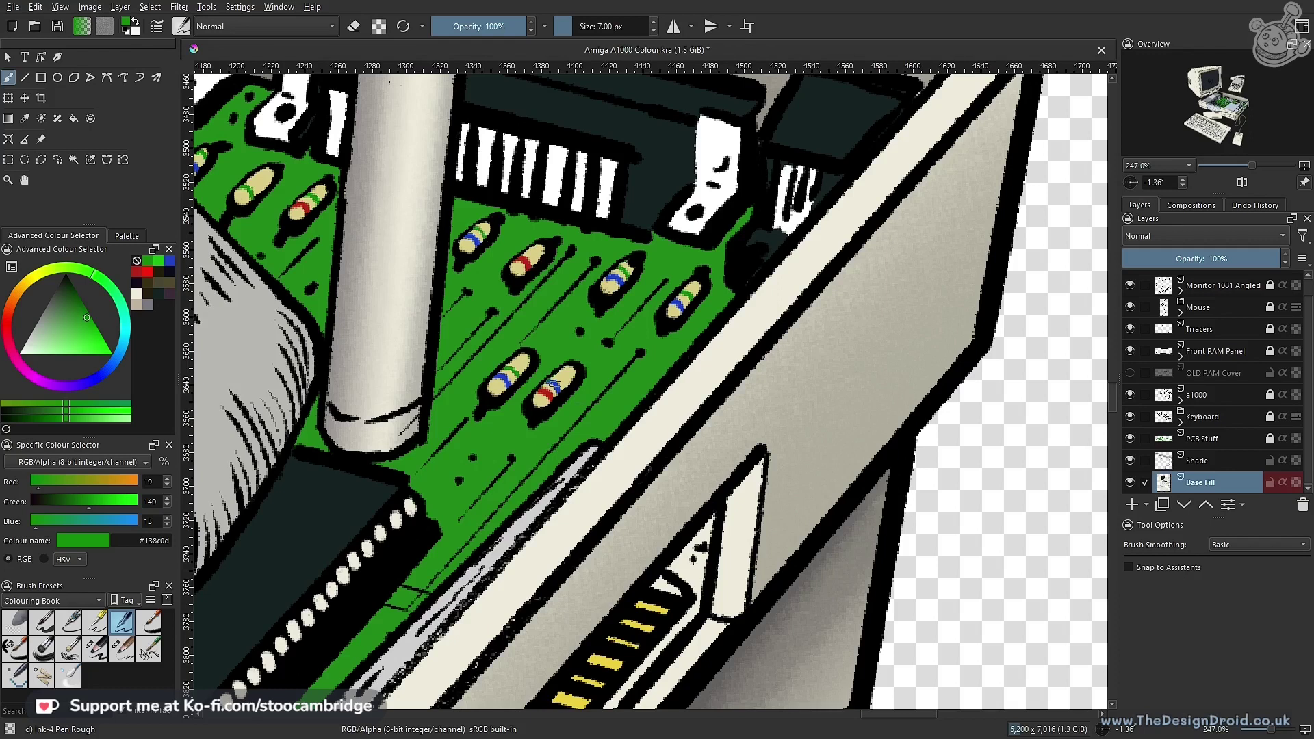
left_click_drag(570, 381, 559, 373)
mouse_move(472, 412)
left_mouse_down()
mouse_move(472, 473)
mouse_move(473, 435)
left_mouse_up()
left_click_drag(531, 279, 515, 285)
Paint green bands on the beige and turquoise resistors between the perforated metal box and the ribbon cable
left_click_drag(384, 434, 1048, 310)
left_click_drag(657, 348, 808, 583)
mouse_move(578, 386)
left_mouse_down()
mouse_move(582, 322)
mouse_move(566, 354)
left_mouse_up()
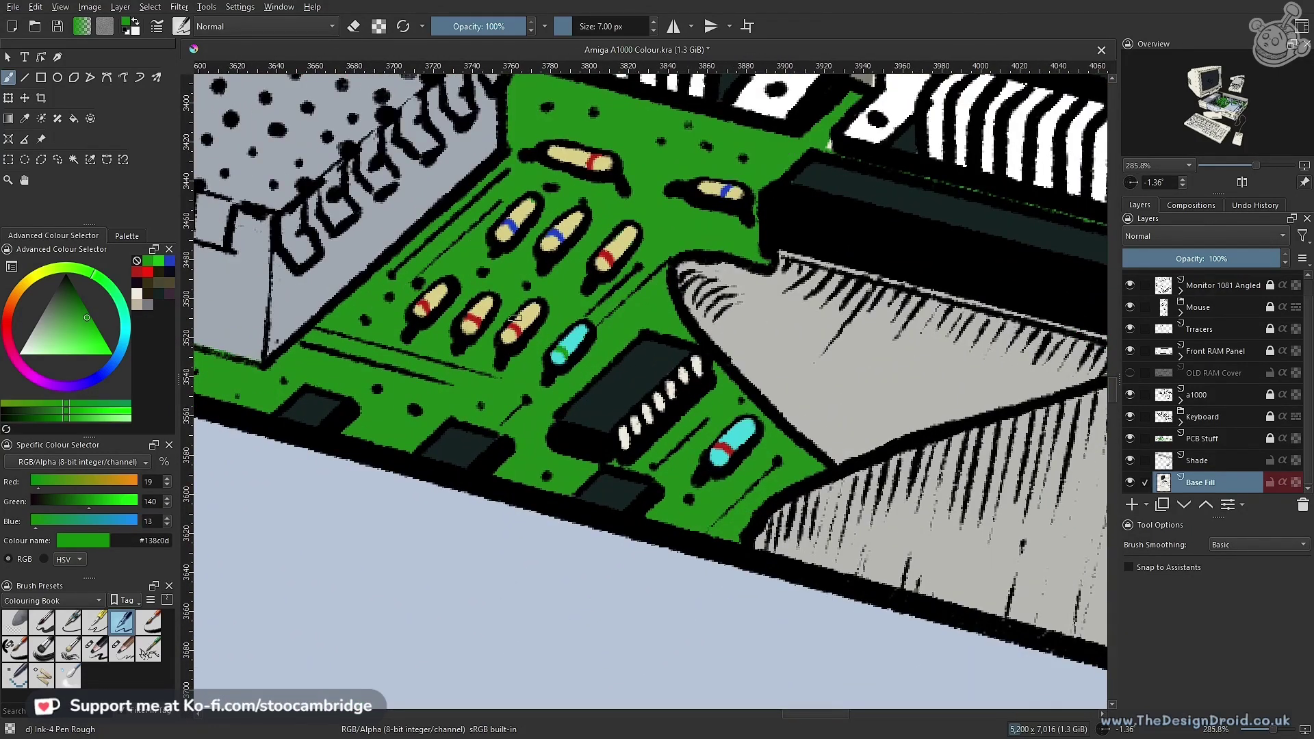
left_click_drag(514, 318, 527, 323)
left_click_drag(610, 241, 624, 249)
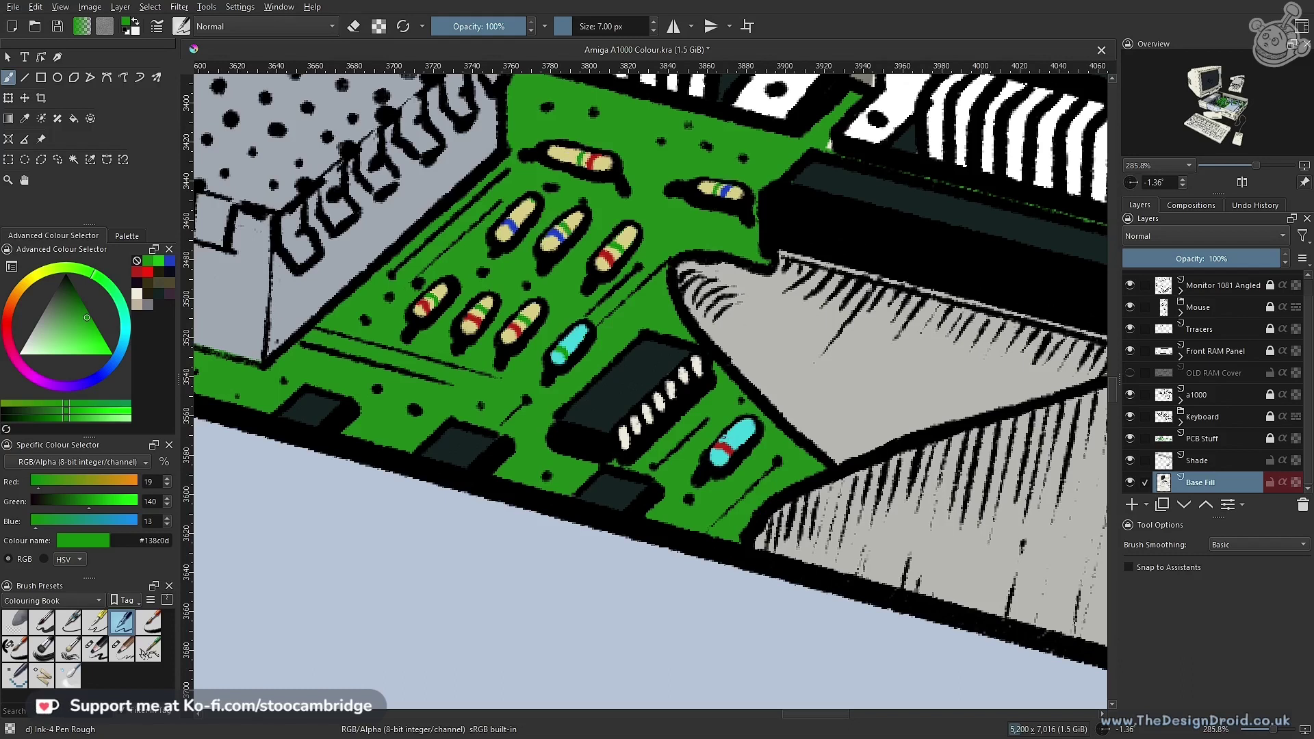
Paint green bands on the two middle beige resistors along the board's edge and briefly hide the PCB Stuff layer
left_click_drag(571, 475, 700, 560)
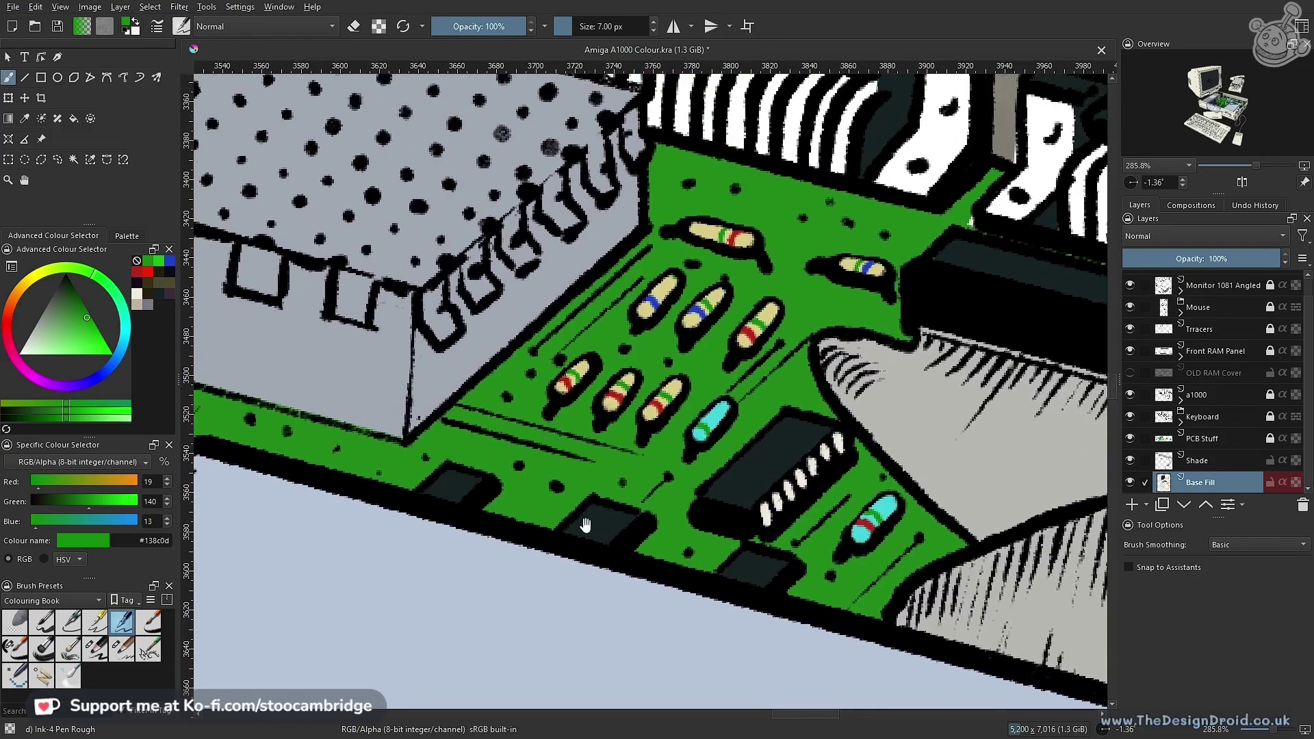
left_click_drag(583, 525, 950, 407)
left_click_drag(692, 388, 677, 435)
left_click_drag(548, 445, 794, 393)
left_click_drag(674, 433, 644, 335)
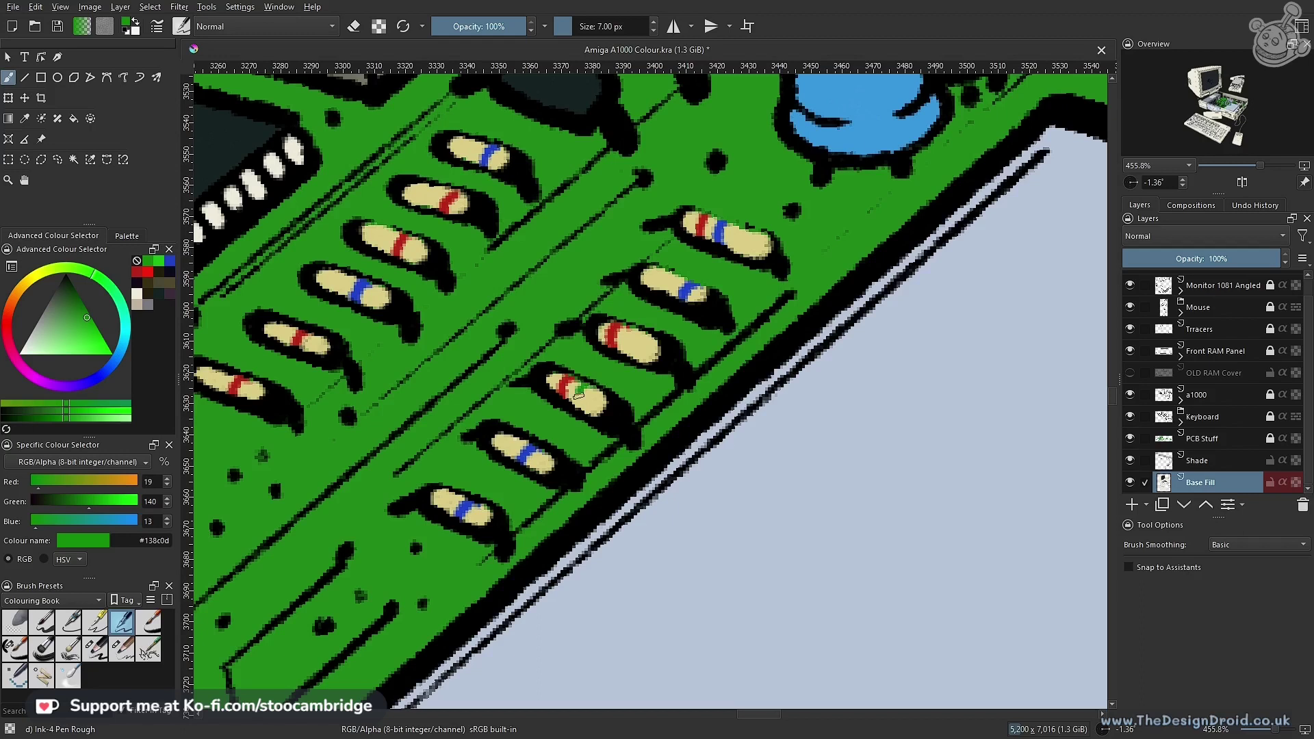
left_click_drag(627, 330, 632, 355)
key("ctrl+z")
left_click(1130, 440)
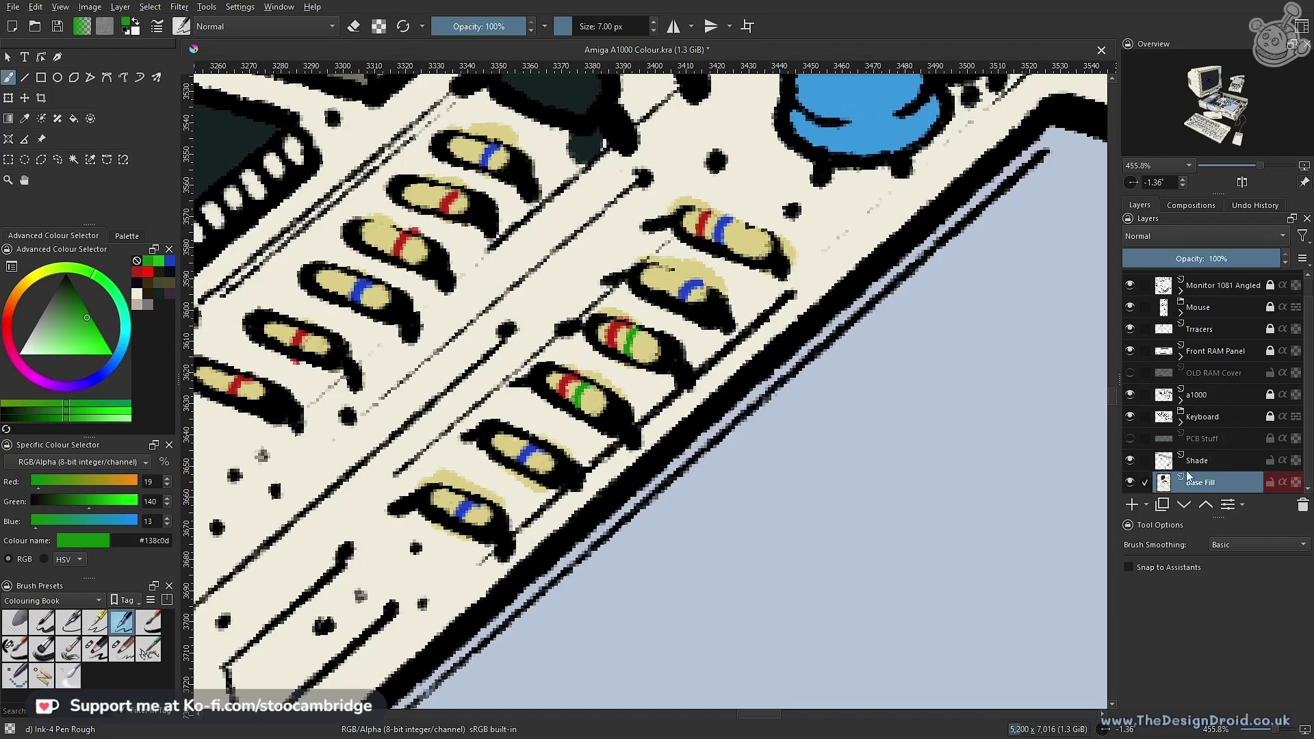
left_click(1129, 439)
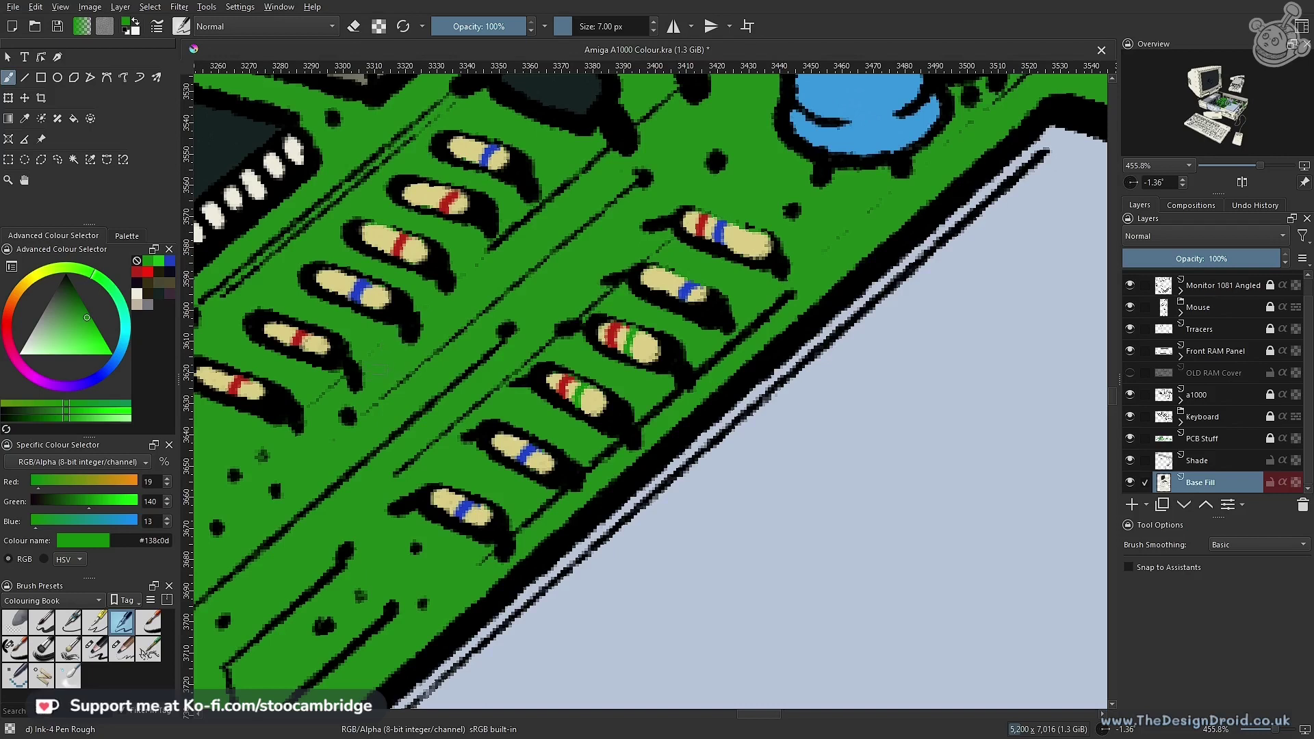
Paint green bands on five beige resistors in the row nearer the thick white post
left_click_drag(341, 401, 526, 424)
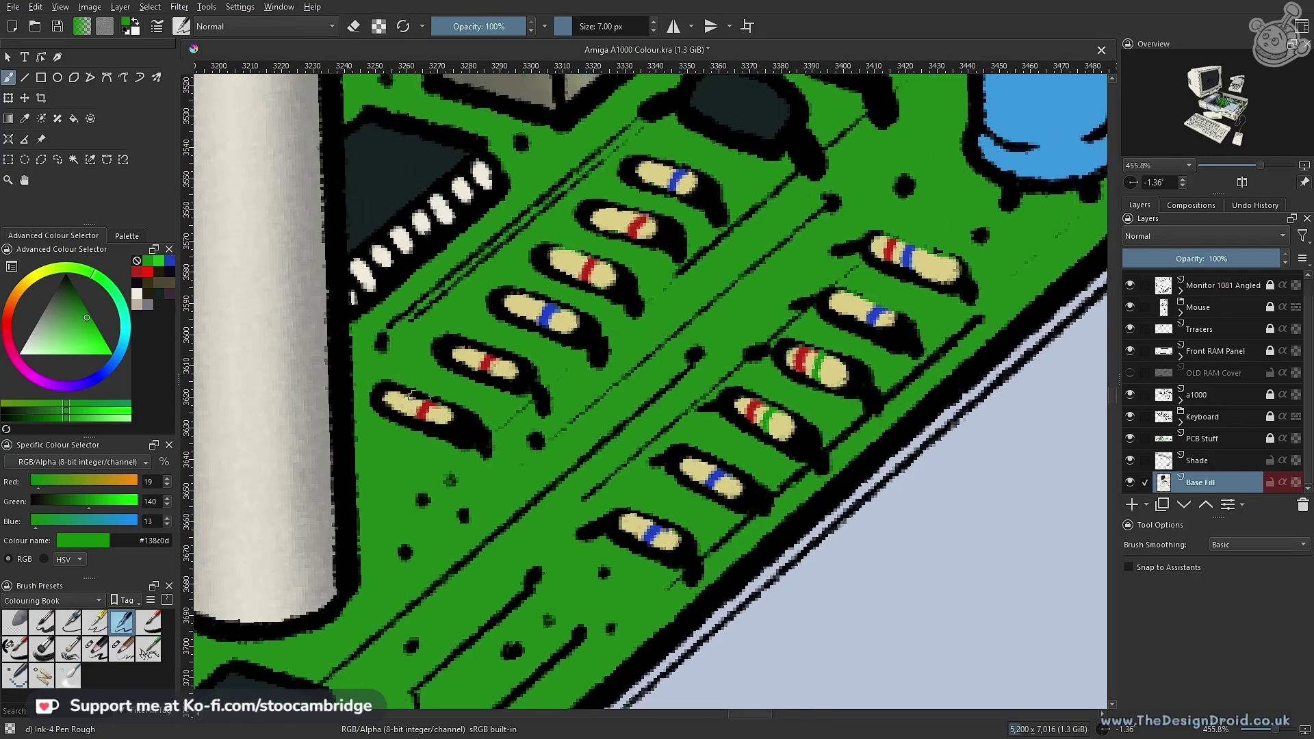
left_click_drag(413, 399, 411, 414)
left_click_drag(469, 343, 469, 353)
left_click_drag(532, 297, 526, 312)
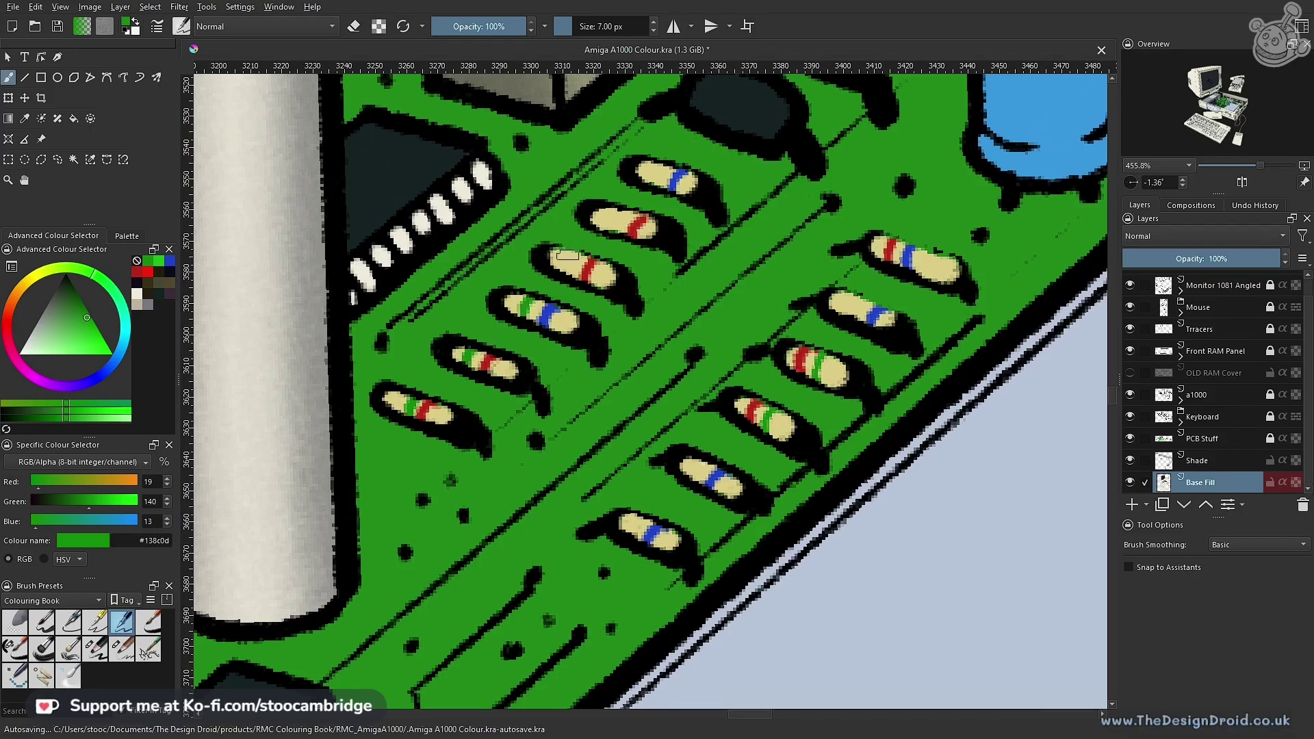
left_click_drag(572, 254, 566, 275)
left_click_drag(659, 167, 656, 184)
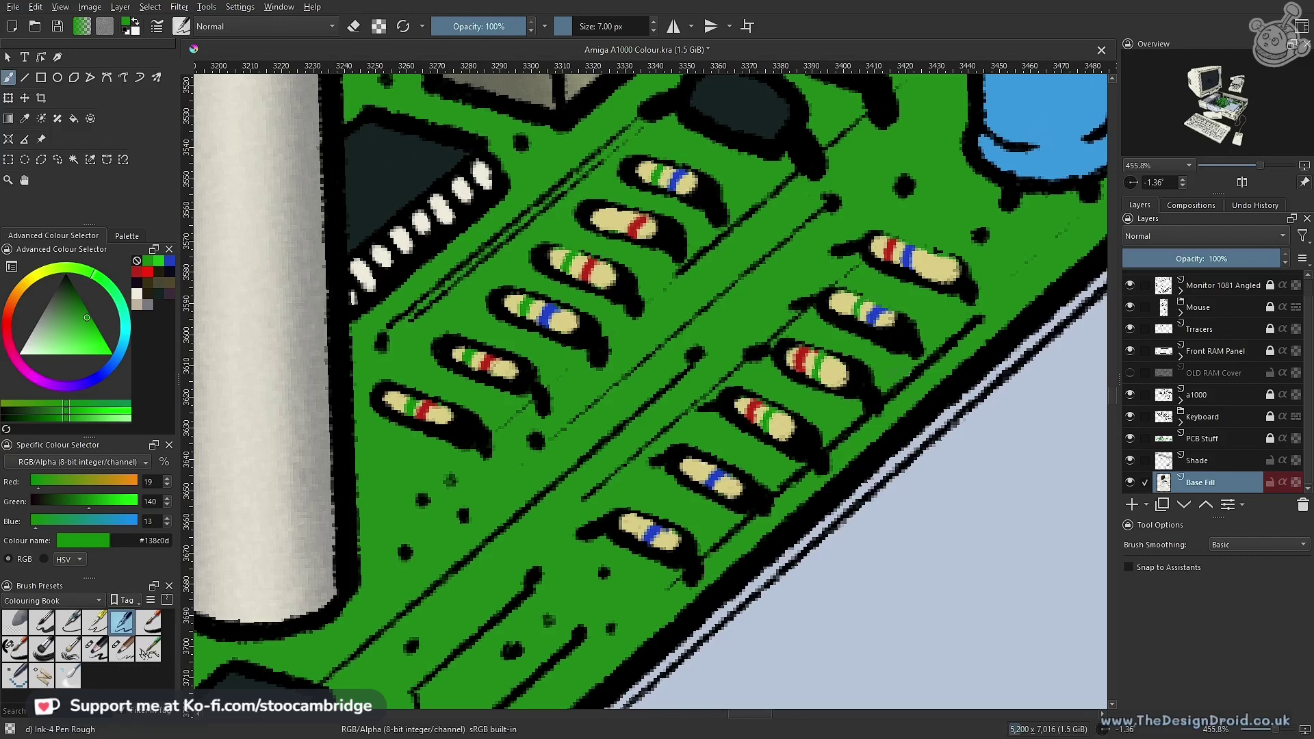
Paint green bands on the turquoise resistors between the chips and the beige resistors beside the large chip
scroll(658, 409, "down", 4)
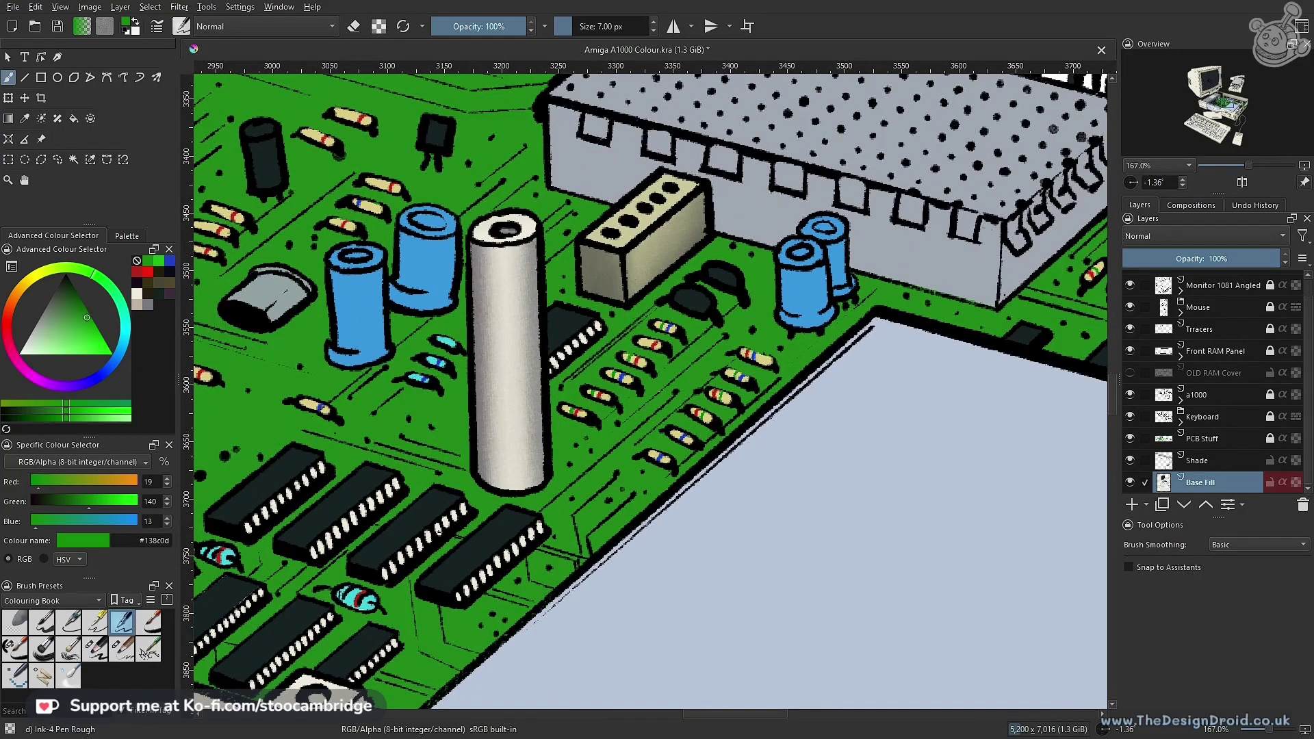
left_click_drag(288, 460, 637, 404)
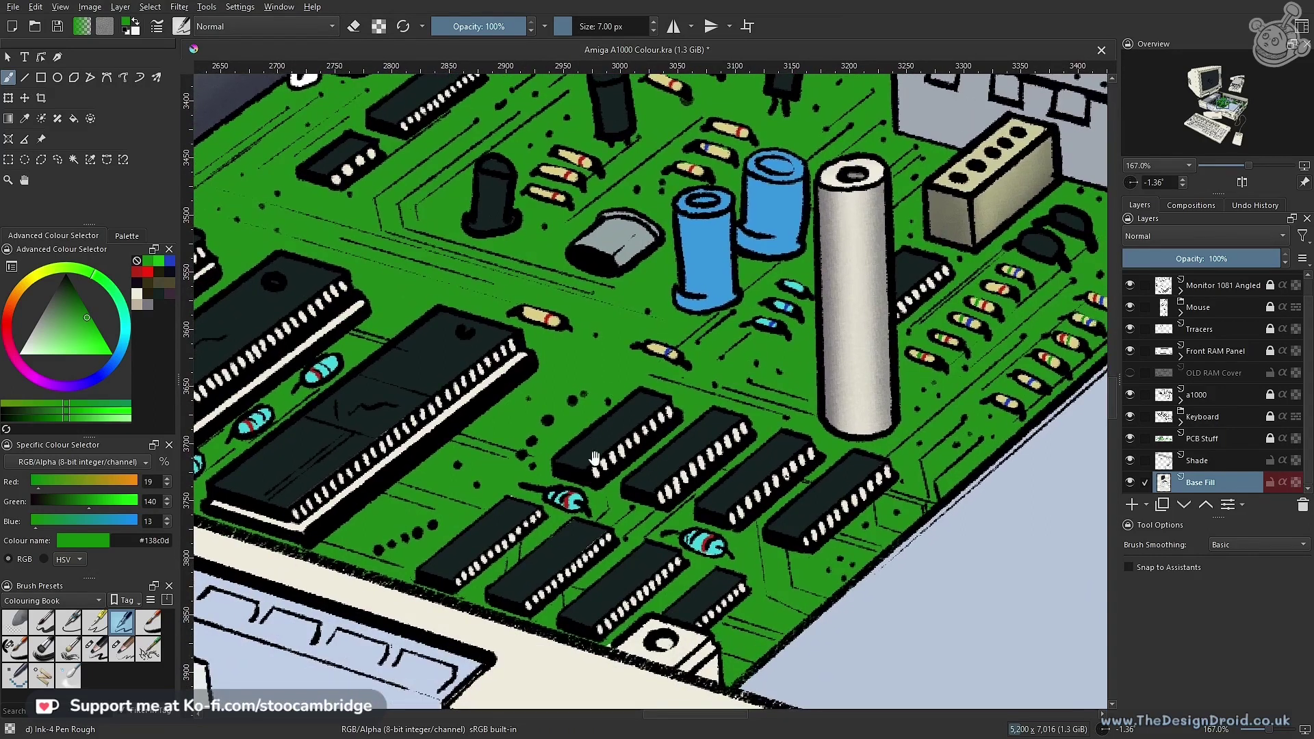
mouse_move(705, 509)
left_mouse_down()
mouse_move(571, 484)
mouse_move(577, 523)
left_mouse_up()
scroll(562, 507, "up", 3)
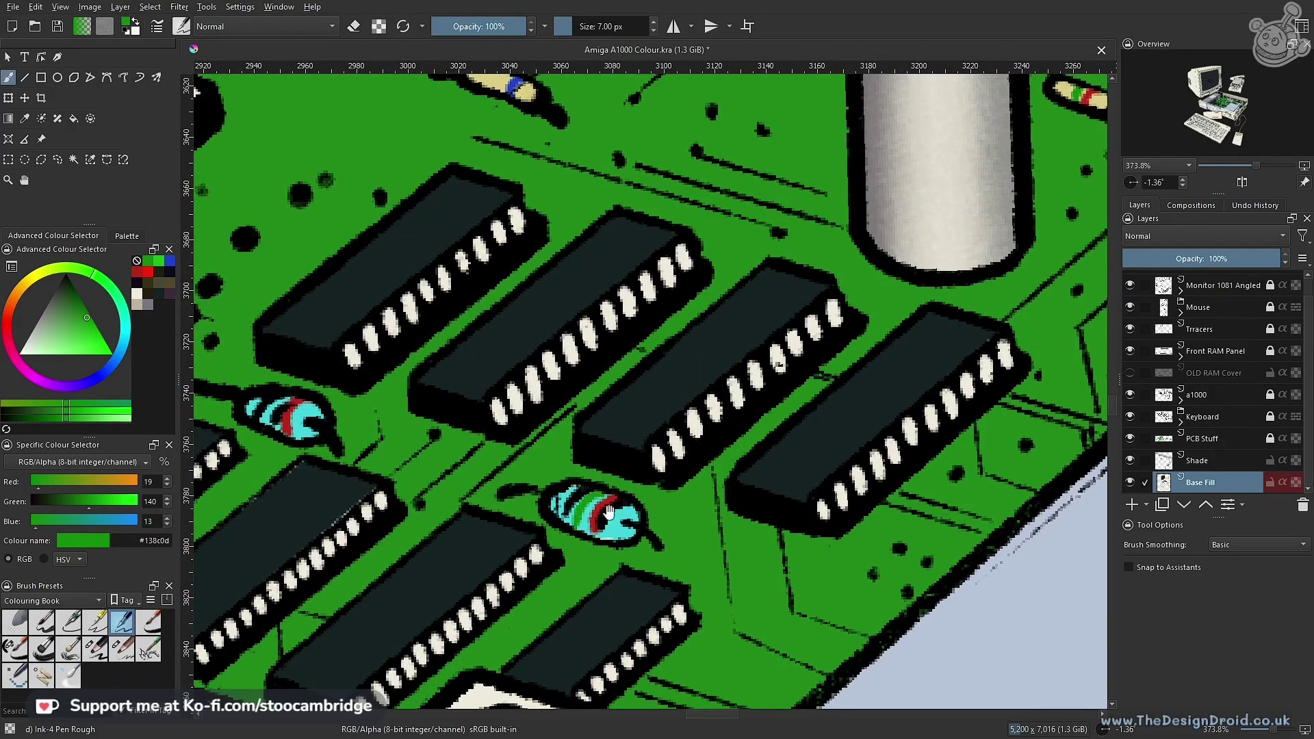
left_click_drag(474, 459, 950, 543)
left_click_drag(687, 377, 443, 671)
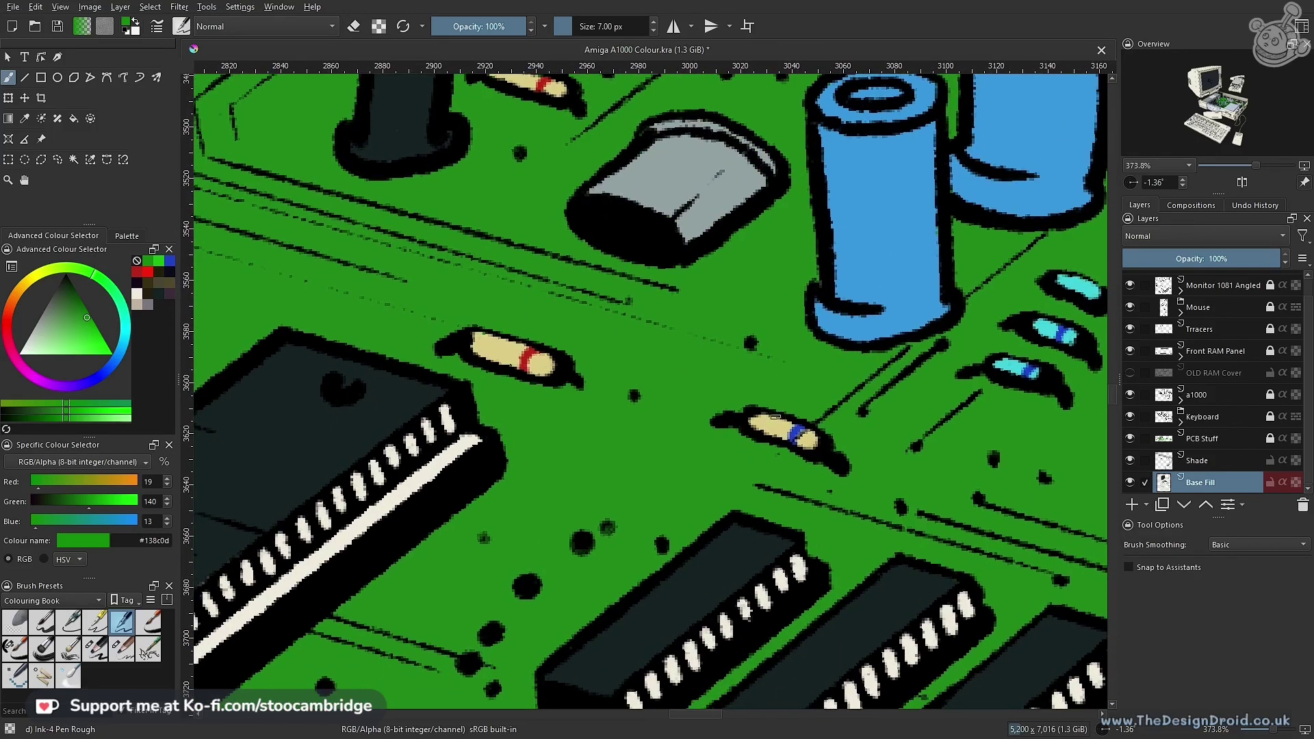
left_click_drag(485, 353, 494, 338)
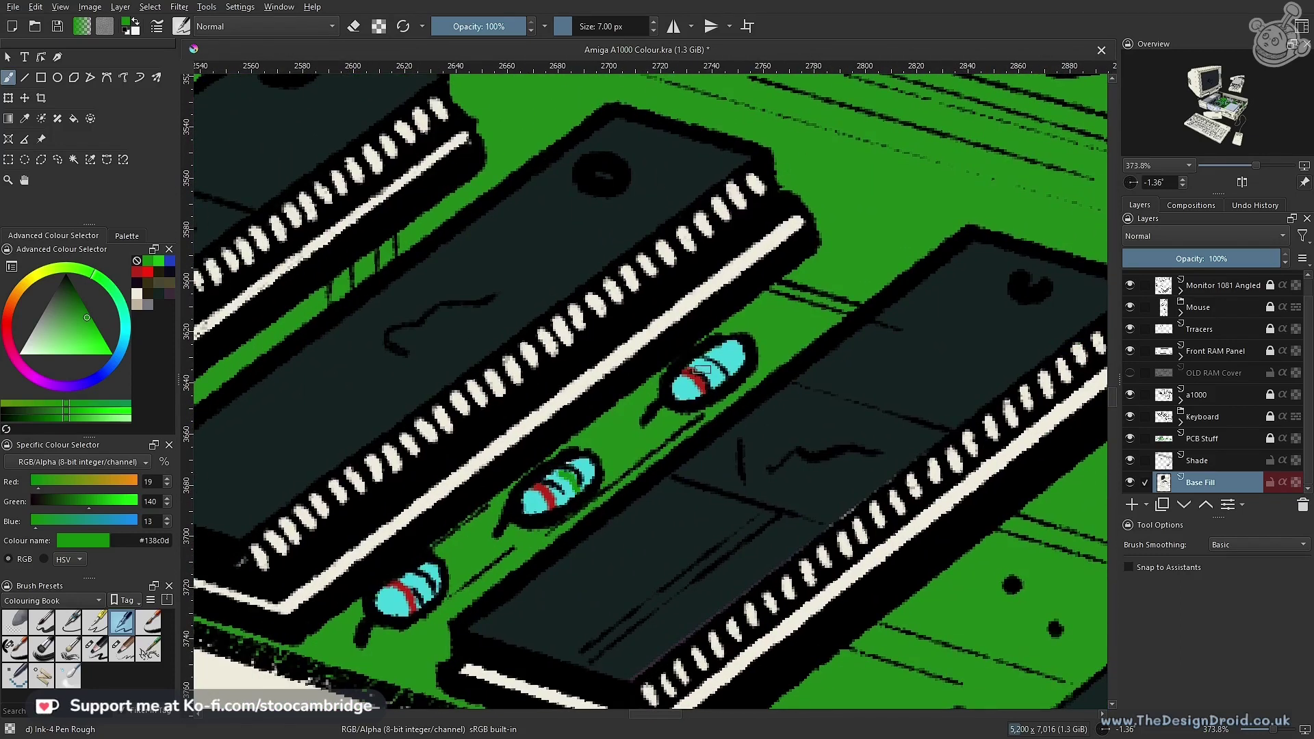
left_click_drag(708, 361, 722, 380)
Paint green bands on the beige resistors beside the rear white post, around the black capacitors and behind the blue capacitors
left_click_drag(581, 372, 783, 419)
left_click_drag(823, 294, 631, 393)
left_click_drag(1088, 161, 645, 387)
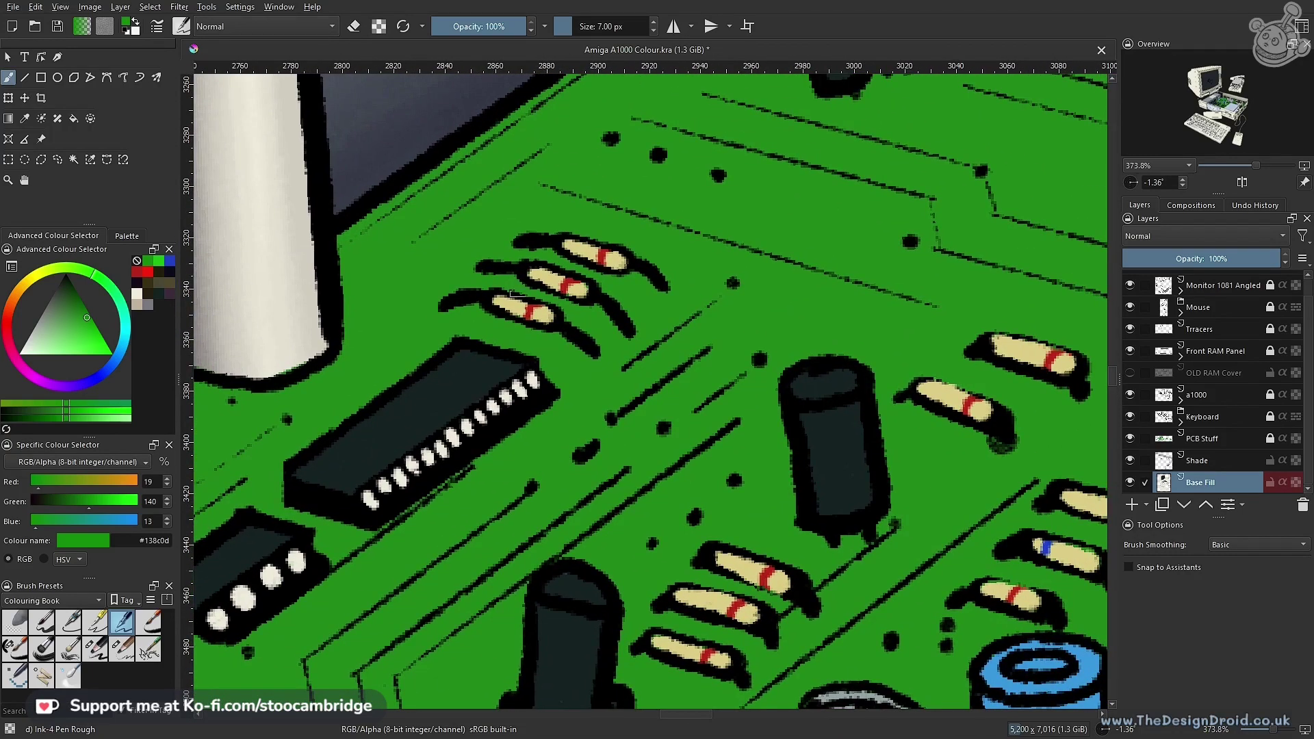
left_click_drag(525, 299, 513, 306)
left_click_drag(727, 594, 714, 603)
mouse_move(753, 530)
left_mouse_down()
mouse_move(678, 358)
mouse_move(662, 380)
left_mouse_up()
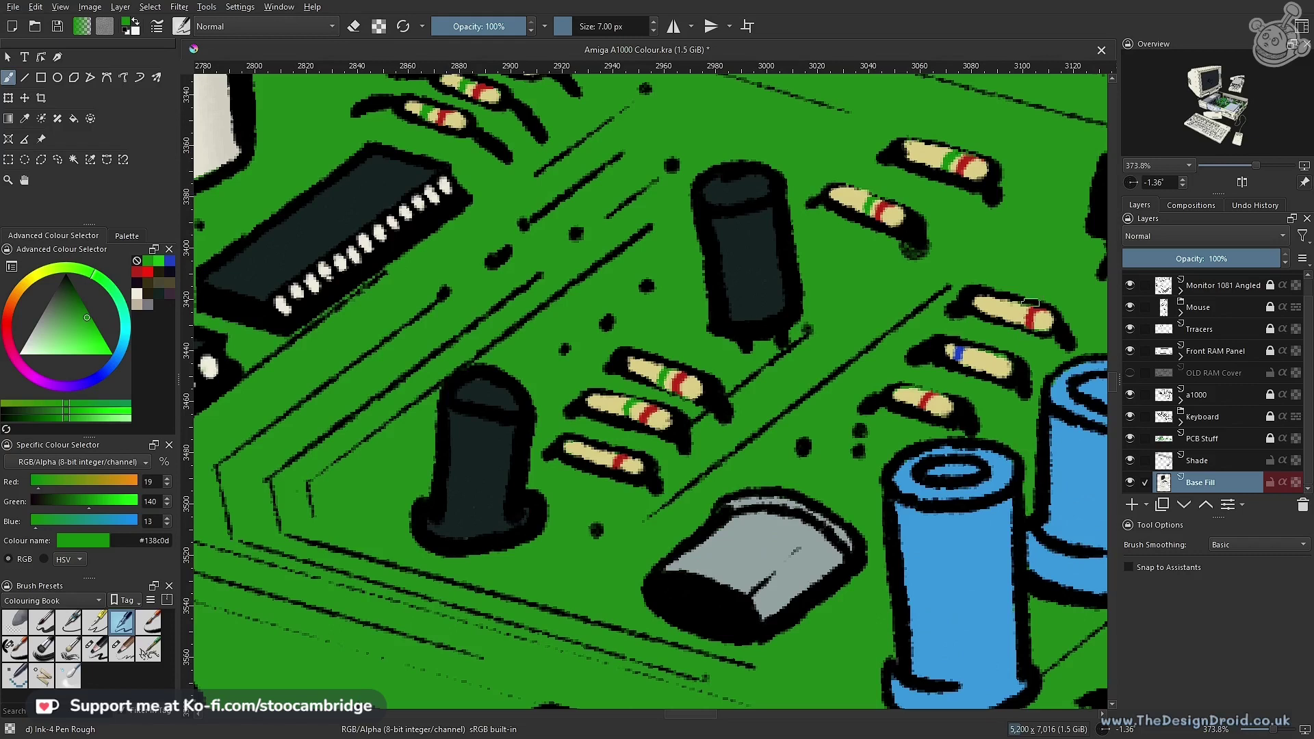
left_click_drag(990, 348, 977, 372)
Paint green bands on the three turquoise resistors between the blue capacitors and the thick white post
scroll(797, 390, "down", 3)
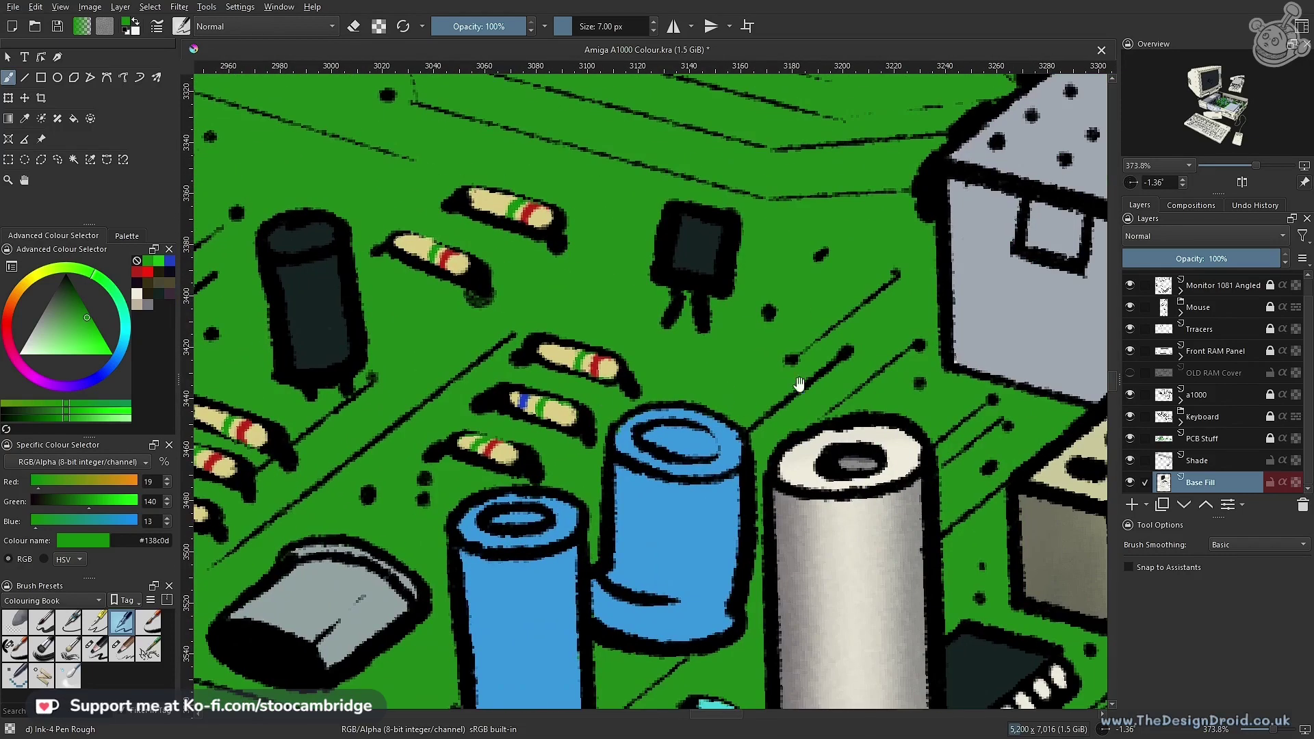
scroll(787, 487, "up", 3)
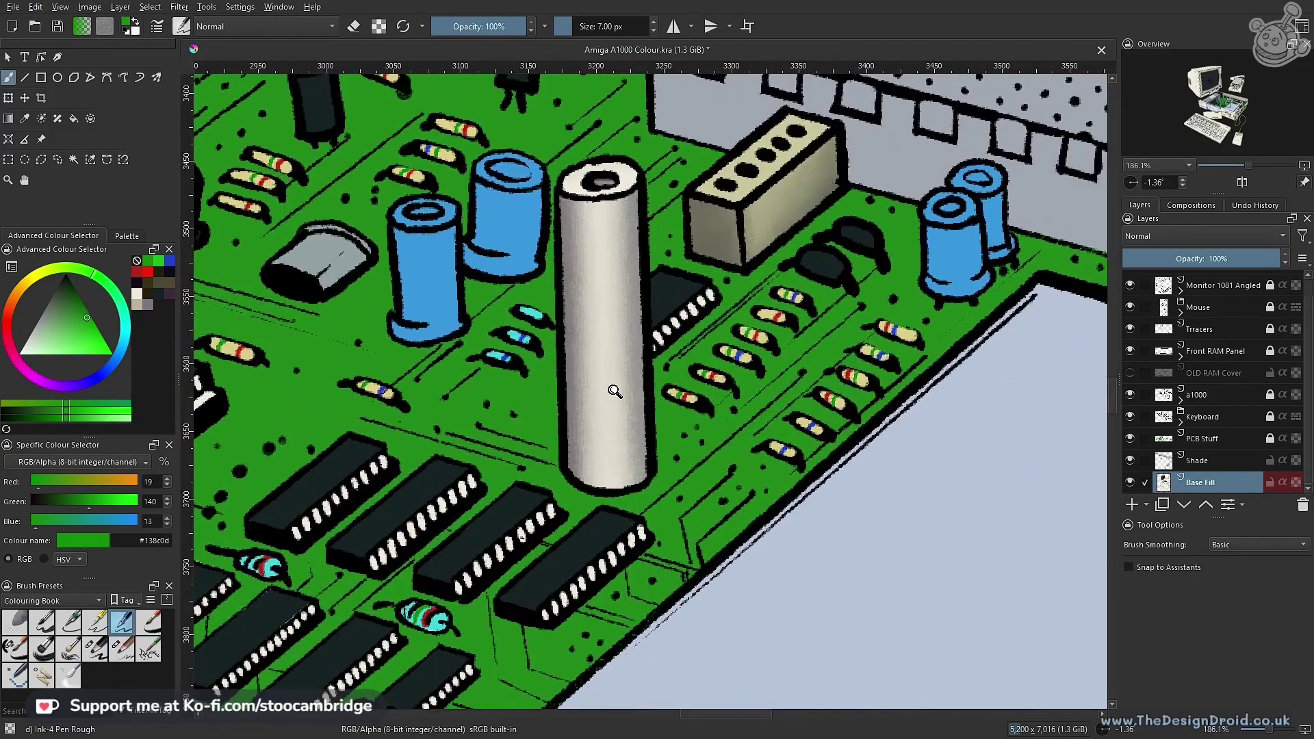
left_click_drag(601, 357, 702, 468)
mouse_move(638, 448)
left_mouse_down()
mouse_move(642, 393)
mouse_move(637, 329)
mouse_move(590, 309)
left_mouse_up()
mouse_move(553, 355)
left_mouse_down()
mouse_move(544, 388)
mouse_move(488, 431)
left_mouse_up()
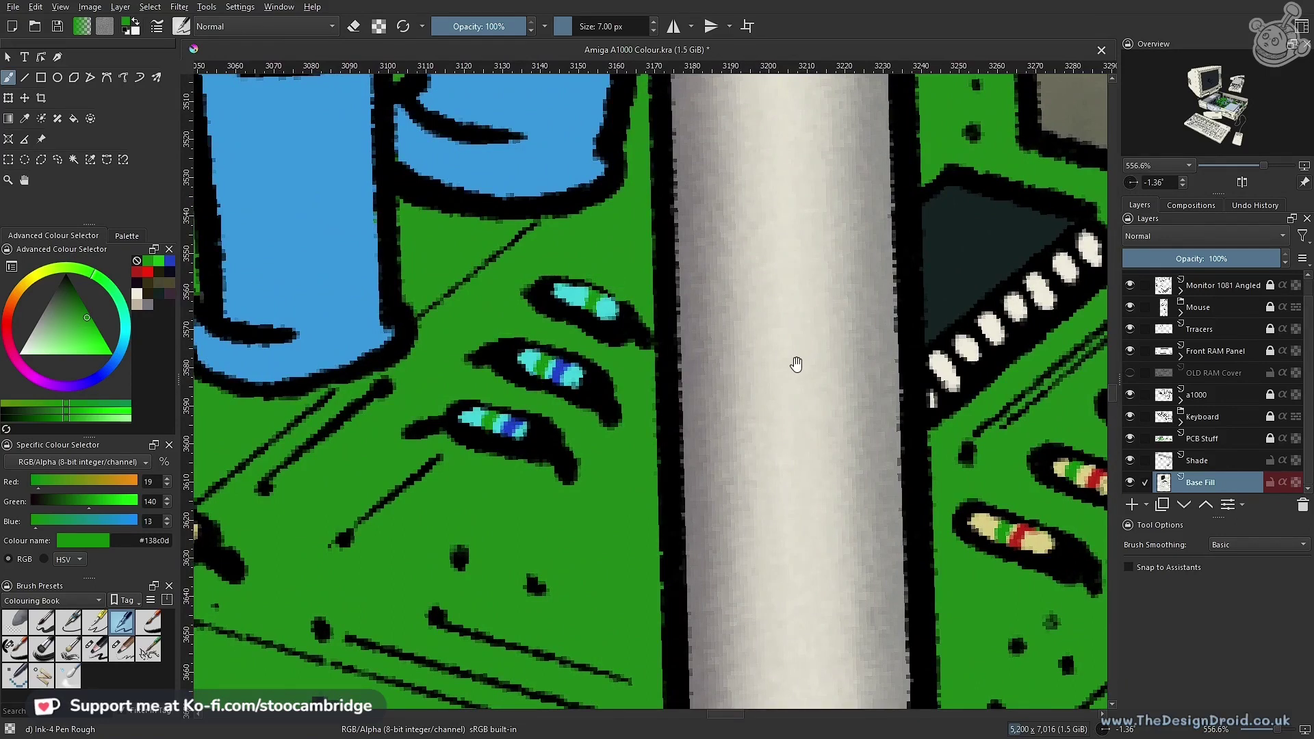
Paint green bands on the two front beige resistors in the row along the board's edge
left_click_drag(796, 364, 338, 352)
scroll(338, 351, "down", 4)
left_click_drag(739, 401, 534, 357)
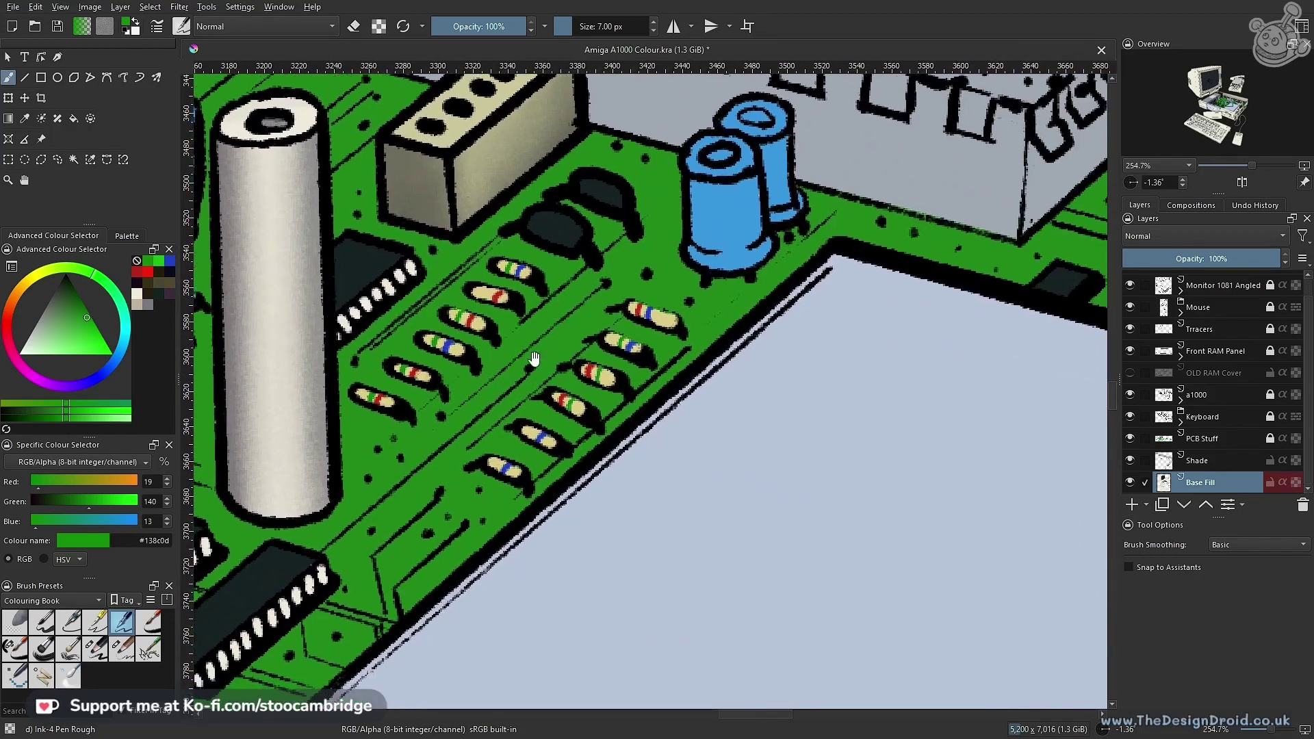
scroll(496, 465, "up", 3)
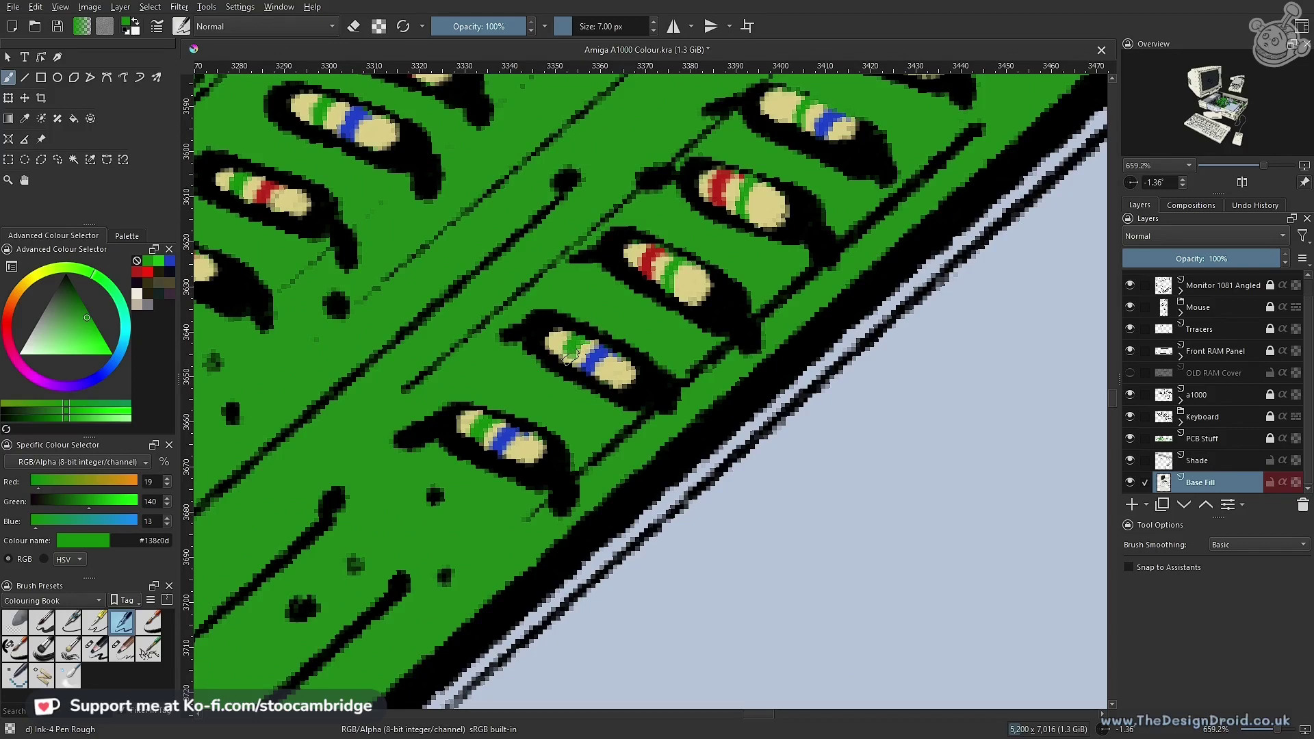
scroll(719, 270, "down", 5)
Add a green band to the blue-banded beige resistor nearest the perforated metal box's side
left_click_drag(610, 349, 631, 578)
left_click_drag(1042, 364, 684, 463)
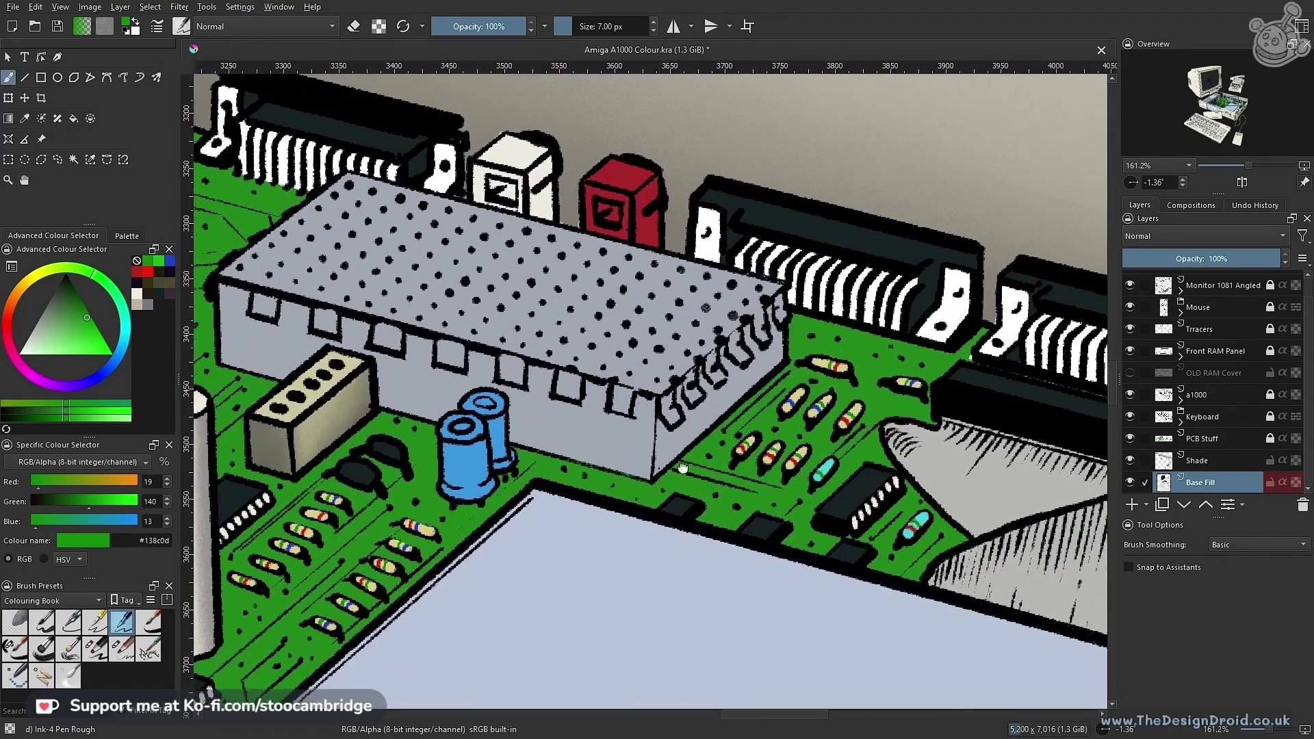
left_click_drag(790, 470, 533, 487)
scroll(535, 487, "up", 3)
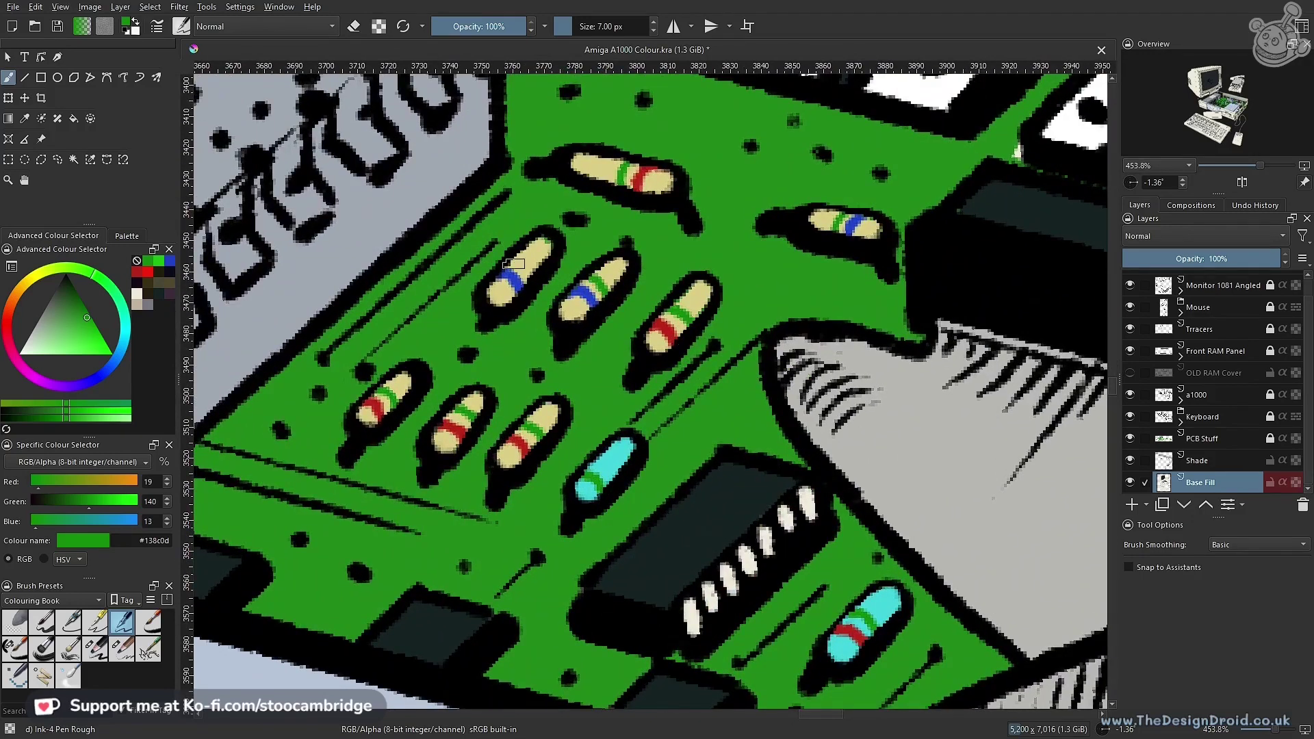
left_click_drag(510, 261, 538, 270)
Look over the resistors across the whole circuit board for missing green bands
left_click_drag(830, 521, 807, 484)
left_click_drag(1098, 470, 691, 377)
left_click_drag(799, 410, 698, 387)
left_click_drag(854, 451, 840, 509)
left_click_drag(965, 497, 577, 434)
left_click_drag(263, 564, 857, 439)
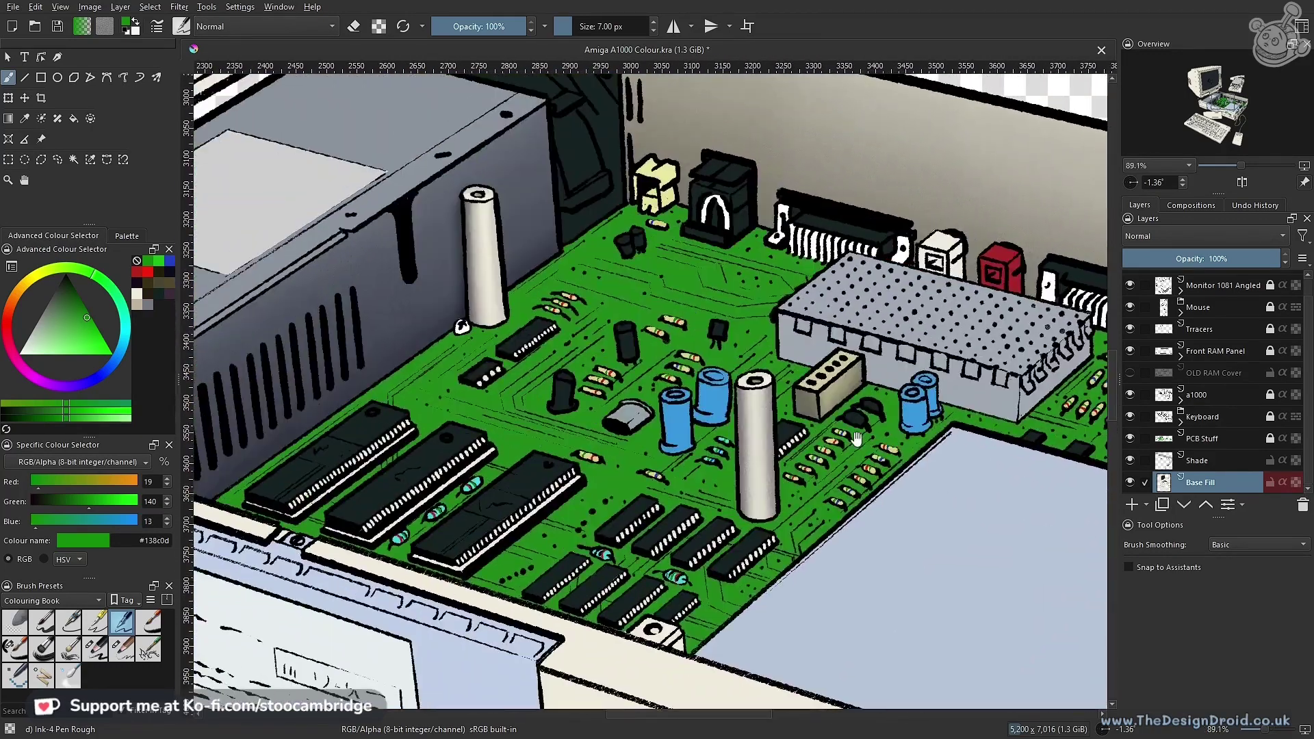
left_click_drag(649, 449, 673, 404)
left_click_drag(633, 358, 721, 390)
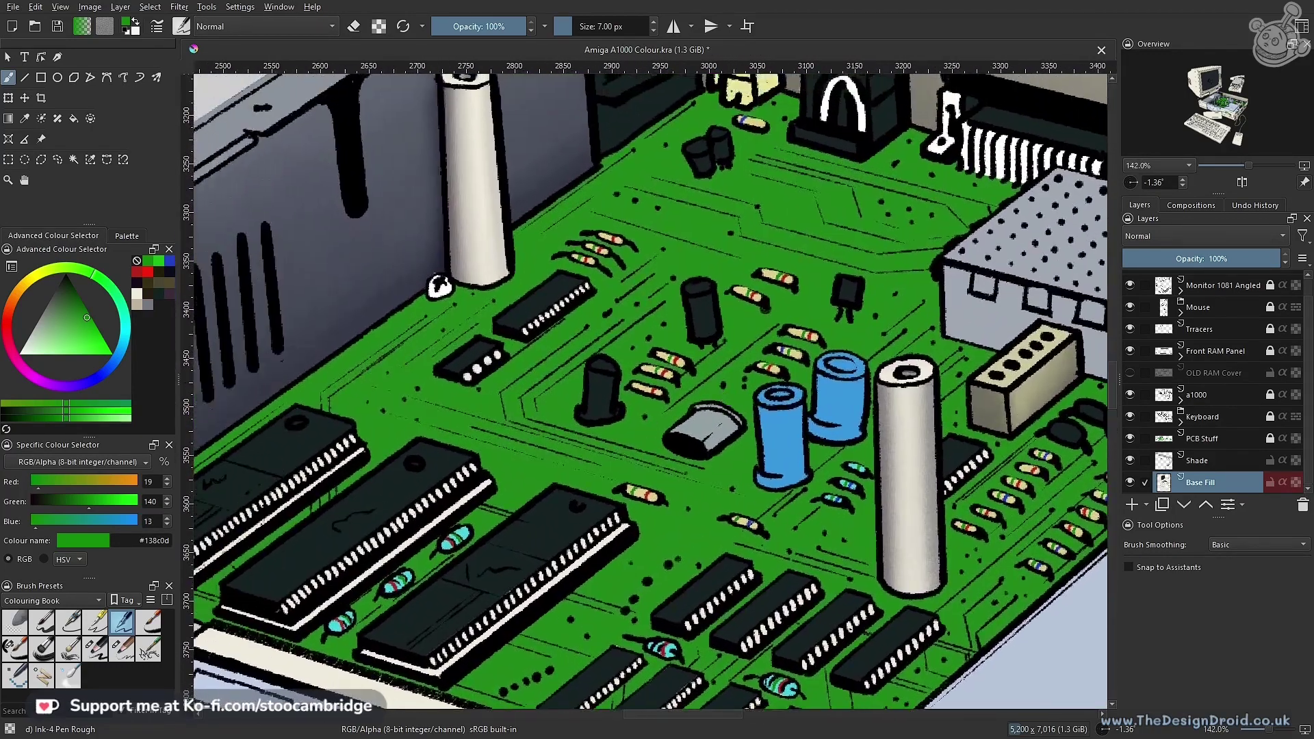
Set the brush colour to orange #eaa009 and paint bands on the three turquoise resistors between the large chips
left_click(23, 286)
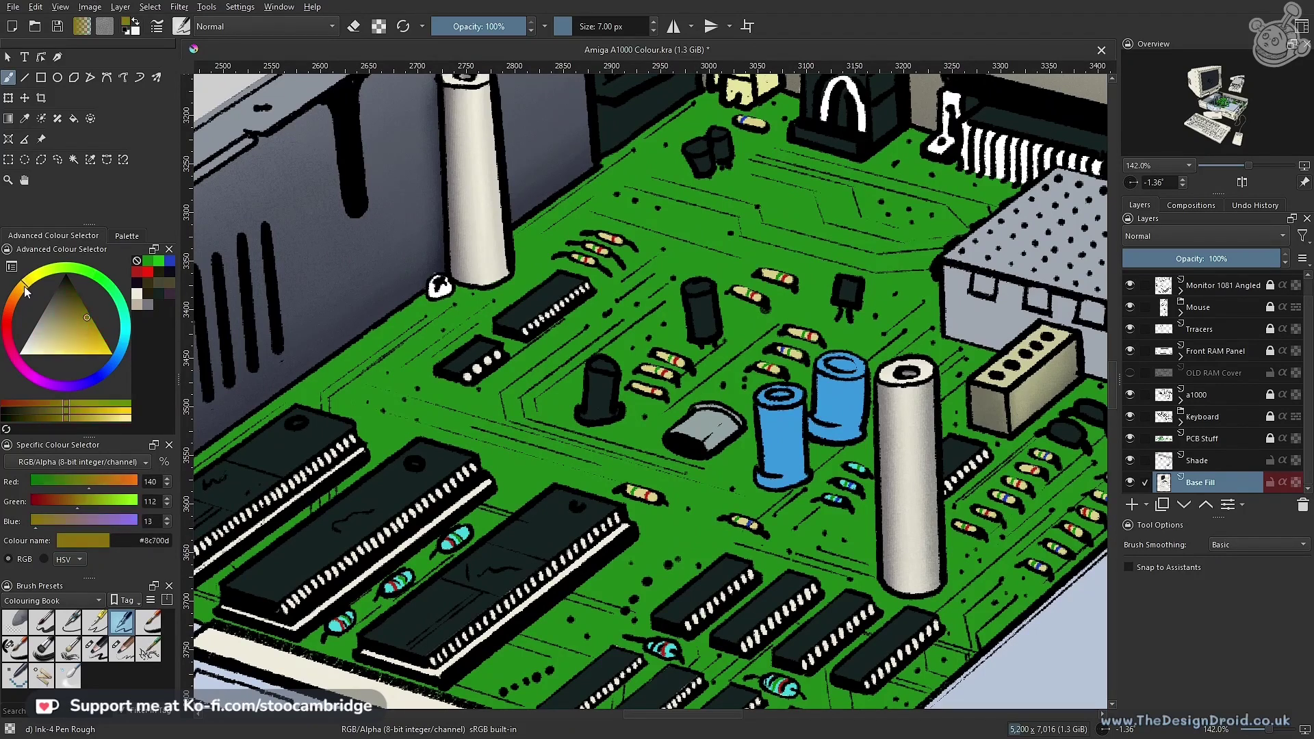
left_click(21, 289)
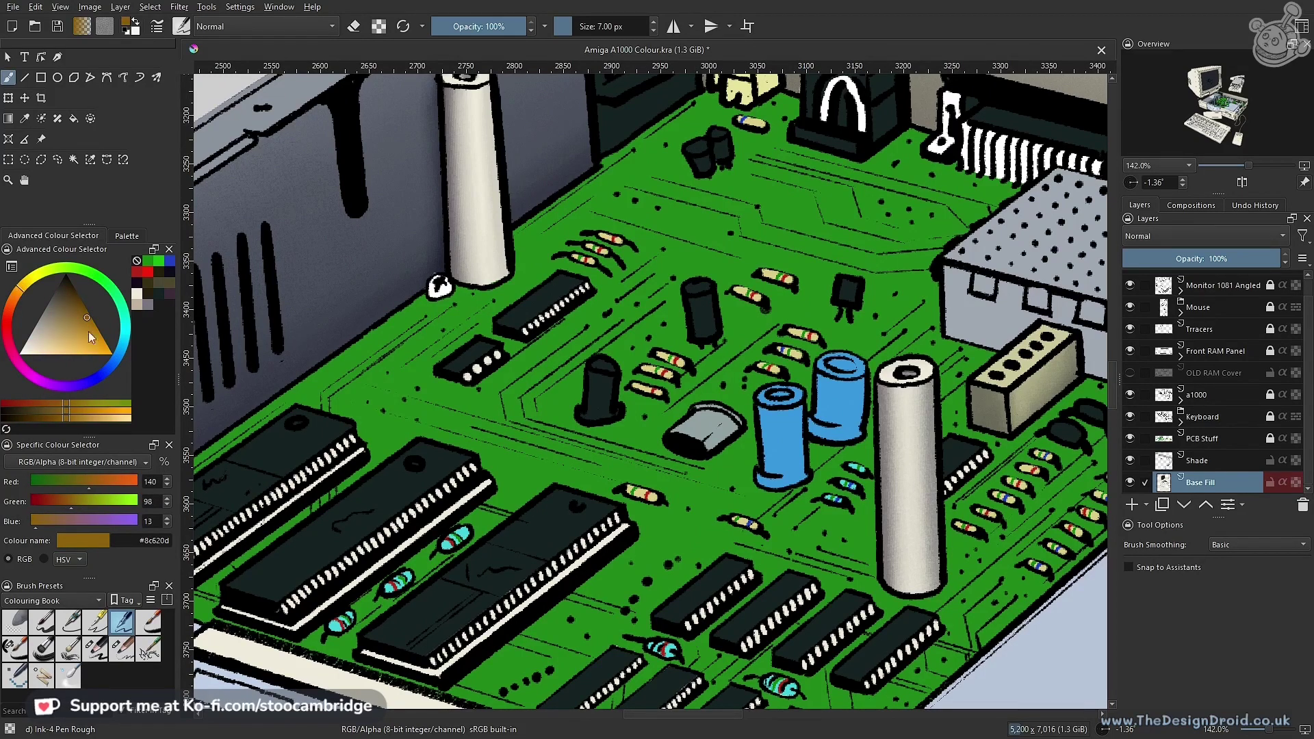
left_click(105, 347)
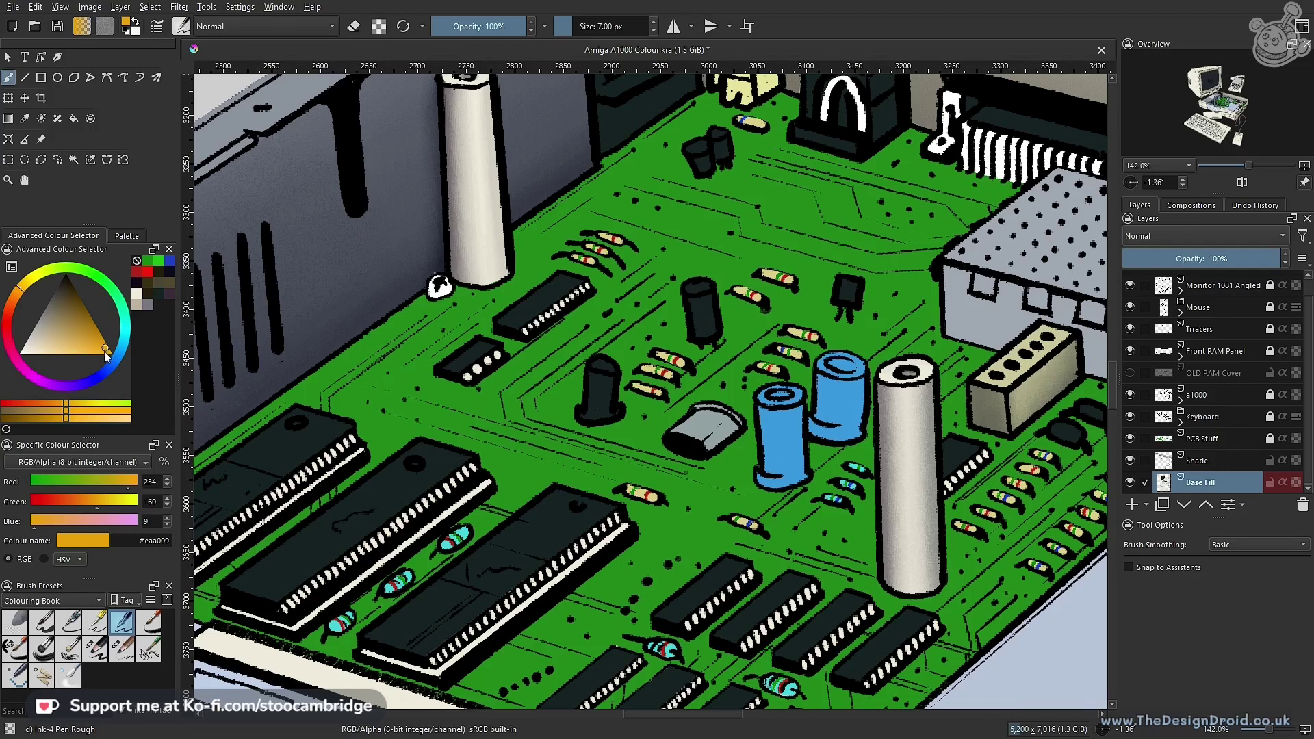
left_click_drag(380, 638, 561, 448)
mouse_move(537, 472)
left_mouse_down()
mouse_move(566, 372)
mouse_move(547, 342)
mouse_move(554, 350)
left_mouse_up()
left_click_drag(712, 203, 720, 234)
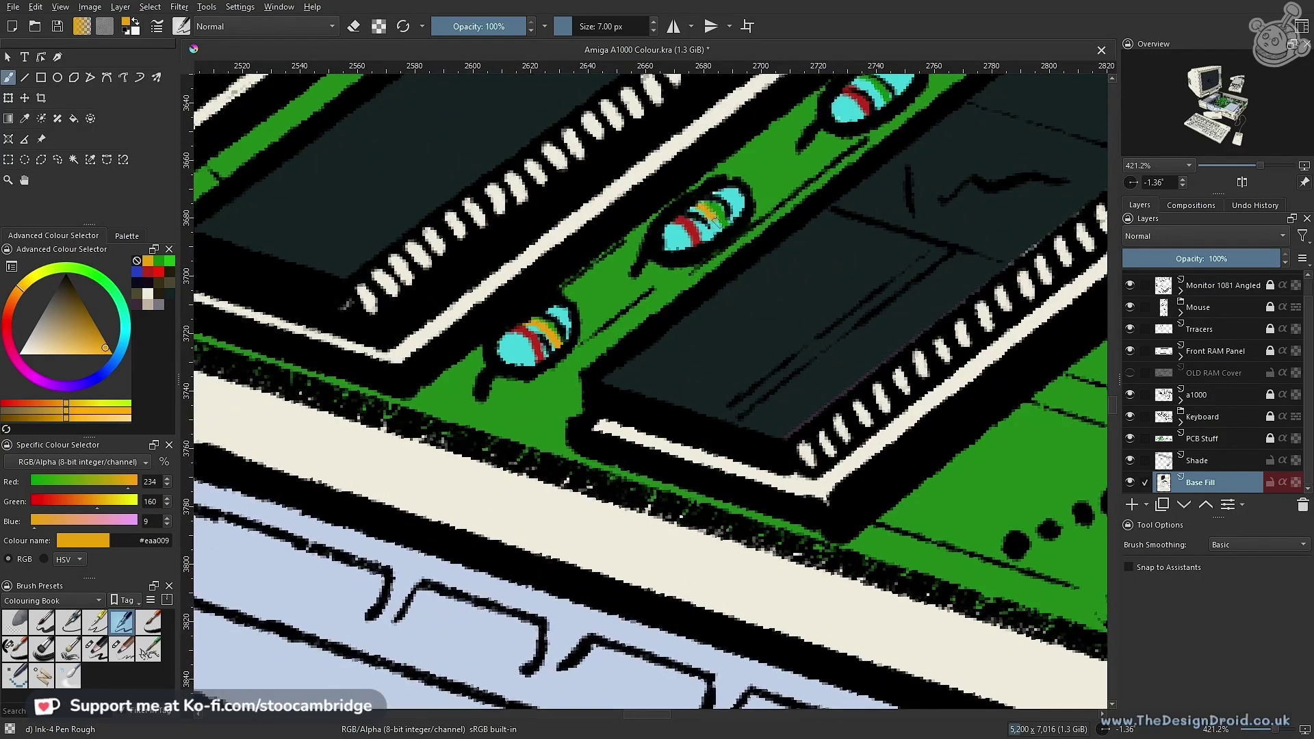
left_click_drag(929, 217, 676, 505)
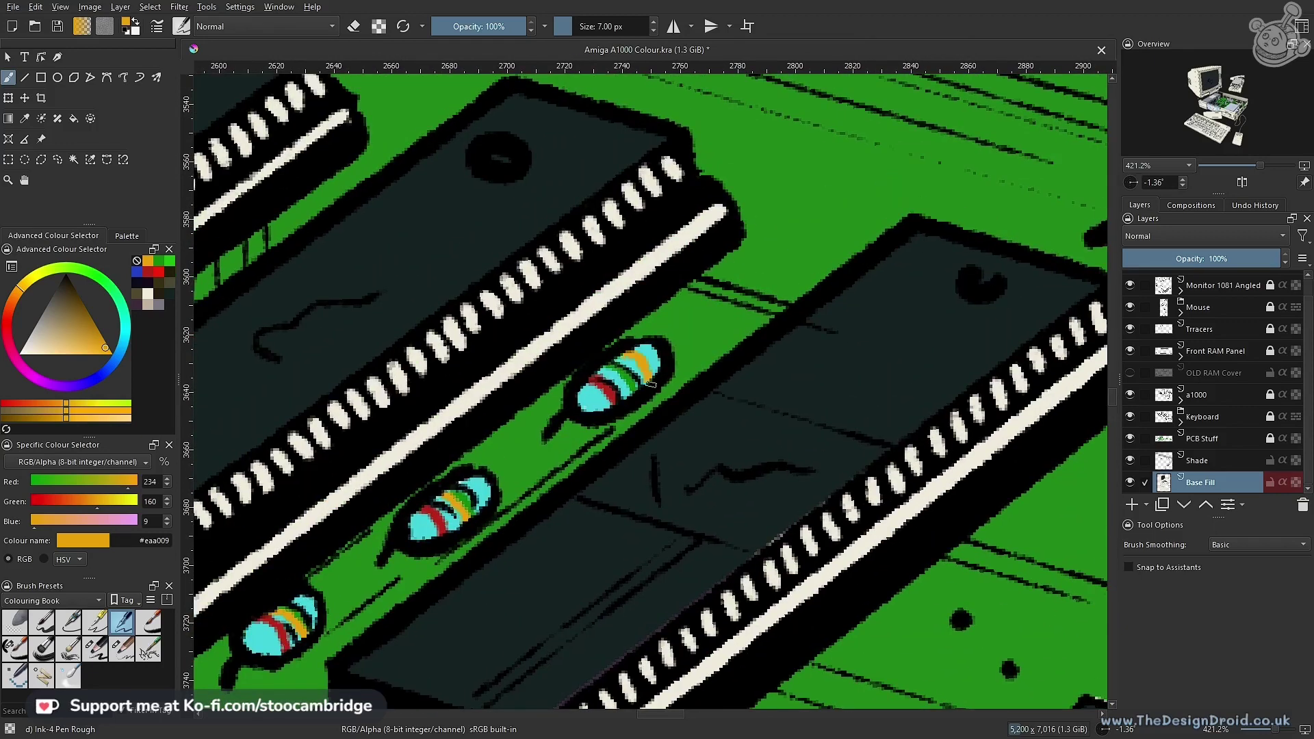
Paint orange bands on the two beige resistors between the large chip and the blue capacitors
scroll(622, 352, "down", 6)
scroll(579, 405, "up", 3)
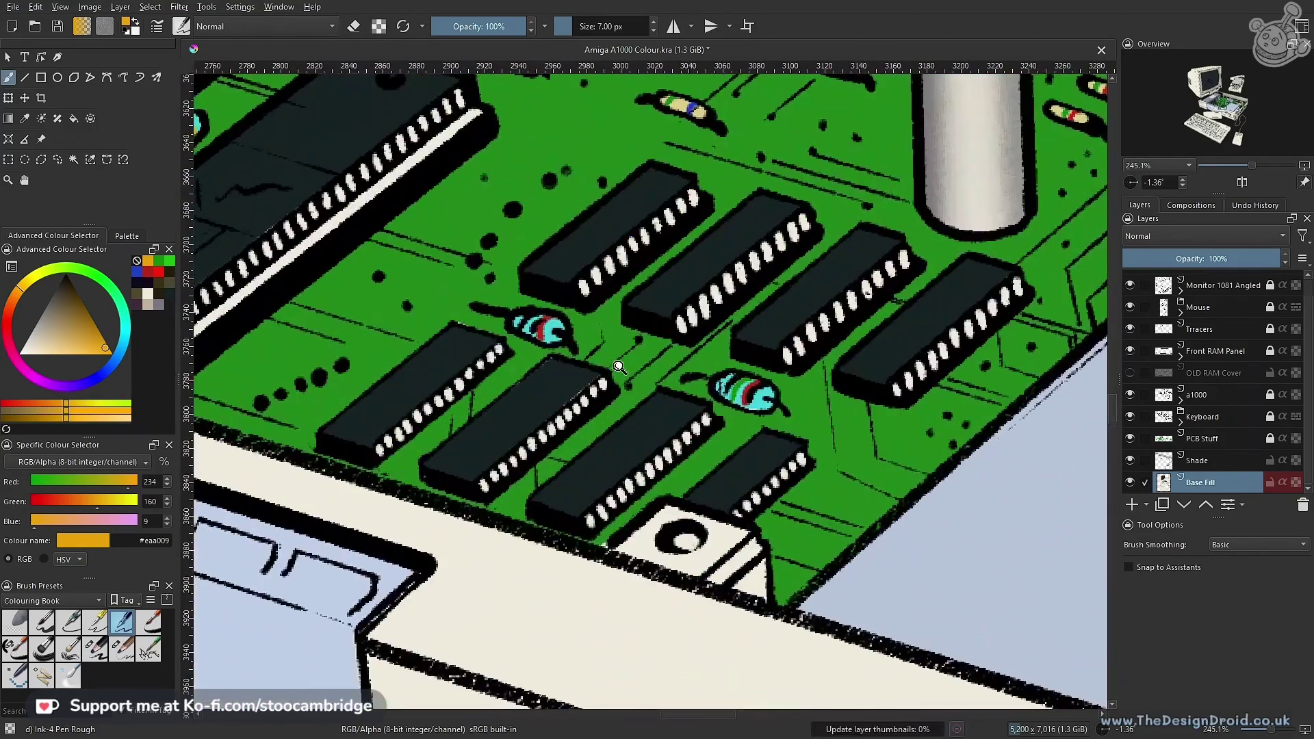
scroll(504, 350, "up", 2)
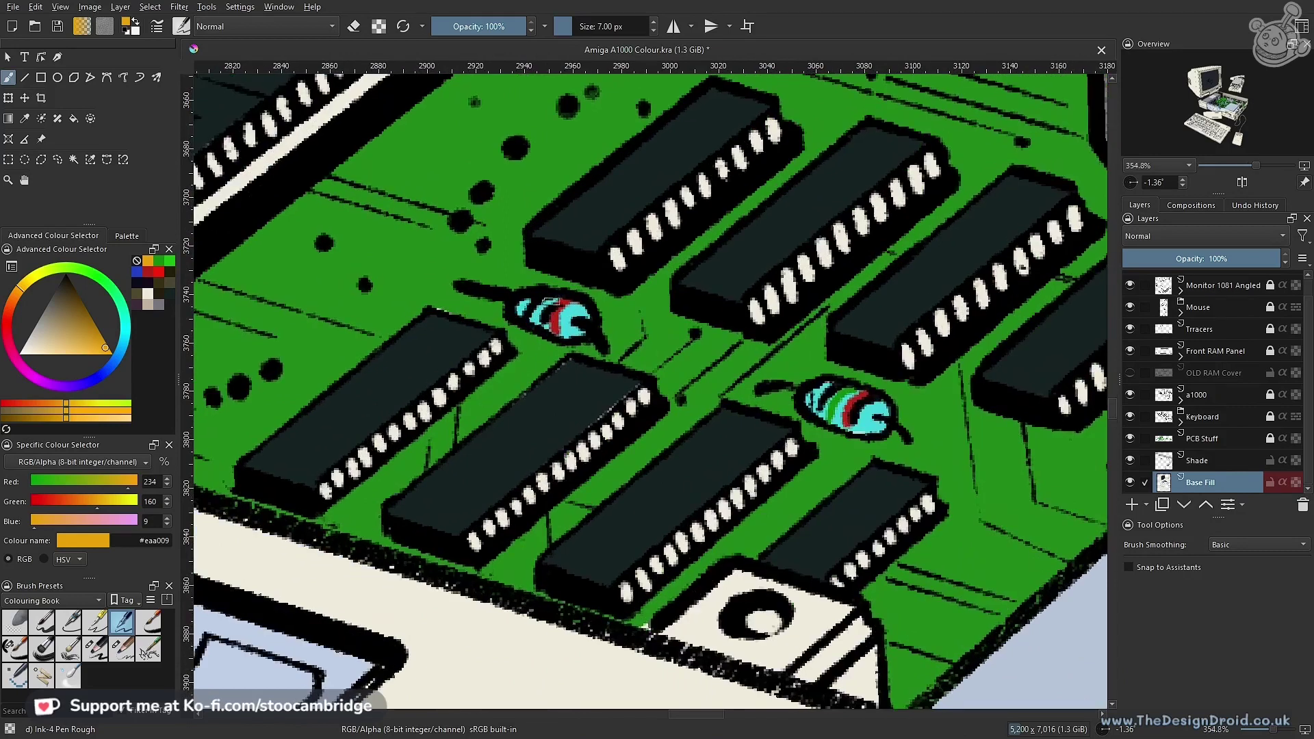
scroll(581, 342, "up", 5)
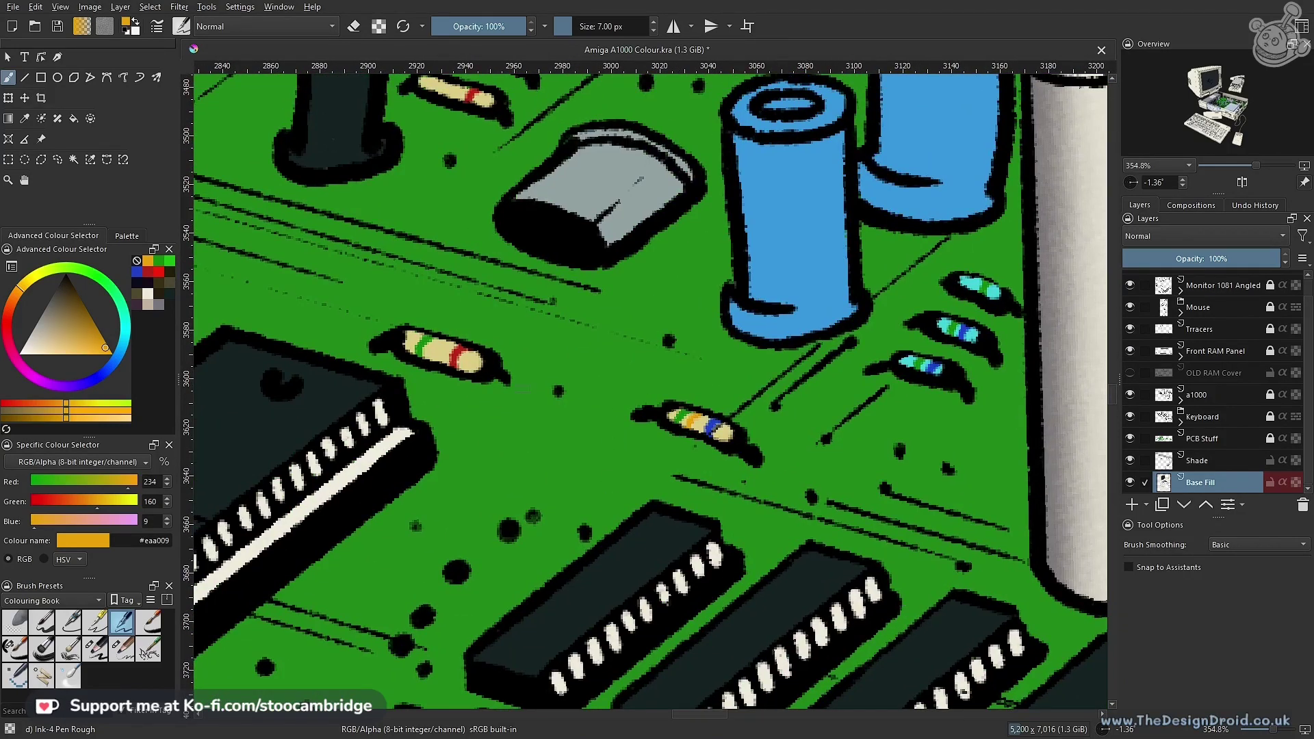
left_click_drag(441, 339, 435, 364)
Paint orange bands on the beige resistors around the black capacitors and beside the rear white post
left_click_drag(712, 297, 736, 636)
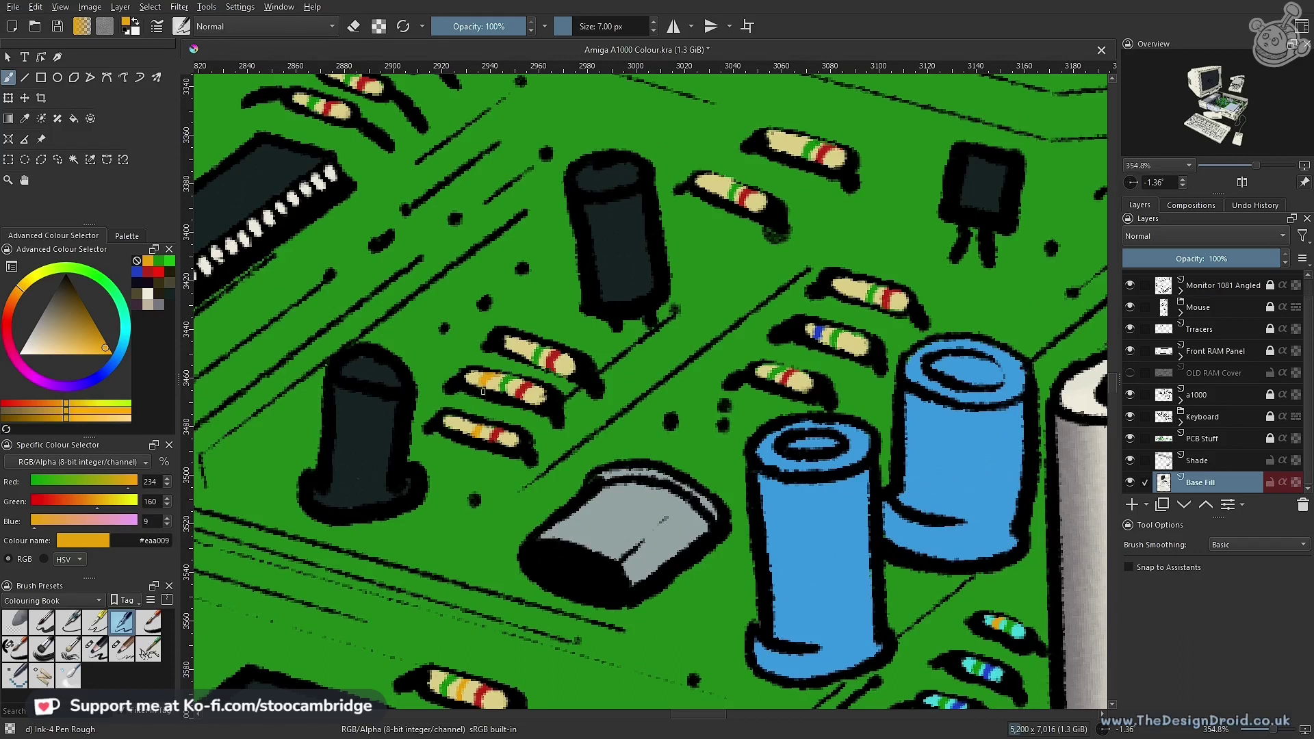
left_click_drag(521, 341, 517, 351)
left_click_drag(720, 178, 715, 195)
left_click_drag(465, 256, 767, 537)
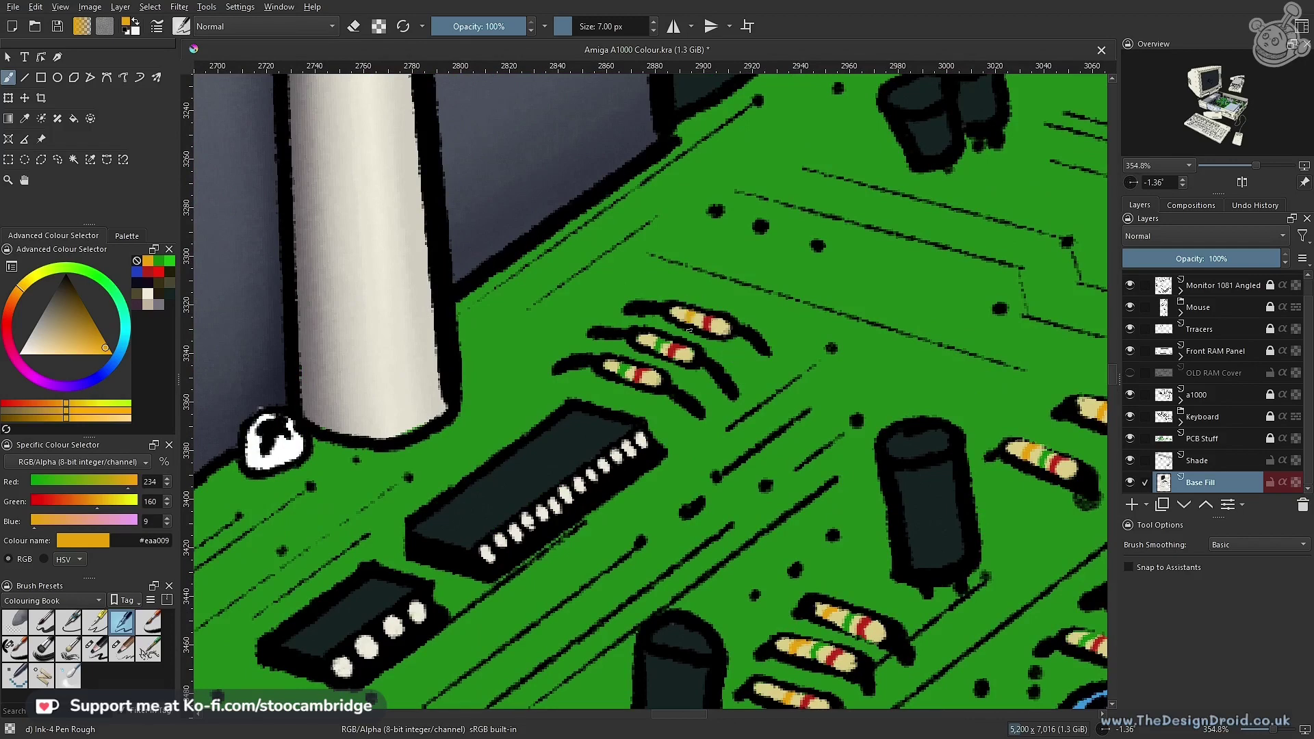
left_click_drag(814, 330, 751, 501)
Paint orange bands on the beige and turquoise resistors between the perforated metal box and ribbon cable, and undo the stray stroke
left_click_drag(922, 442, 657, 344)
left_click_drag(656, 344, 724, 436)
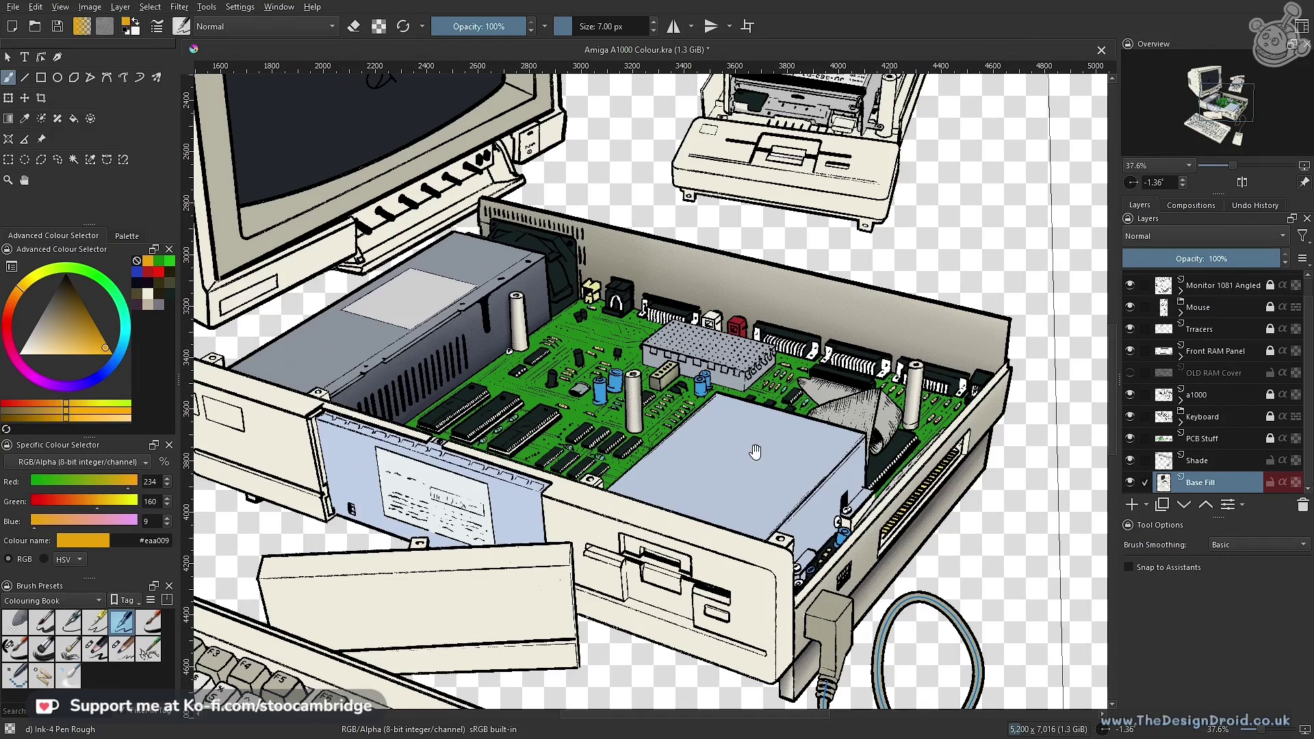
scroll(780, 446, "up", 8)
scroll(780, 385, "up", 4)
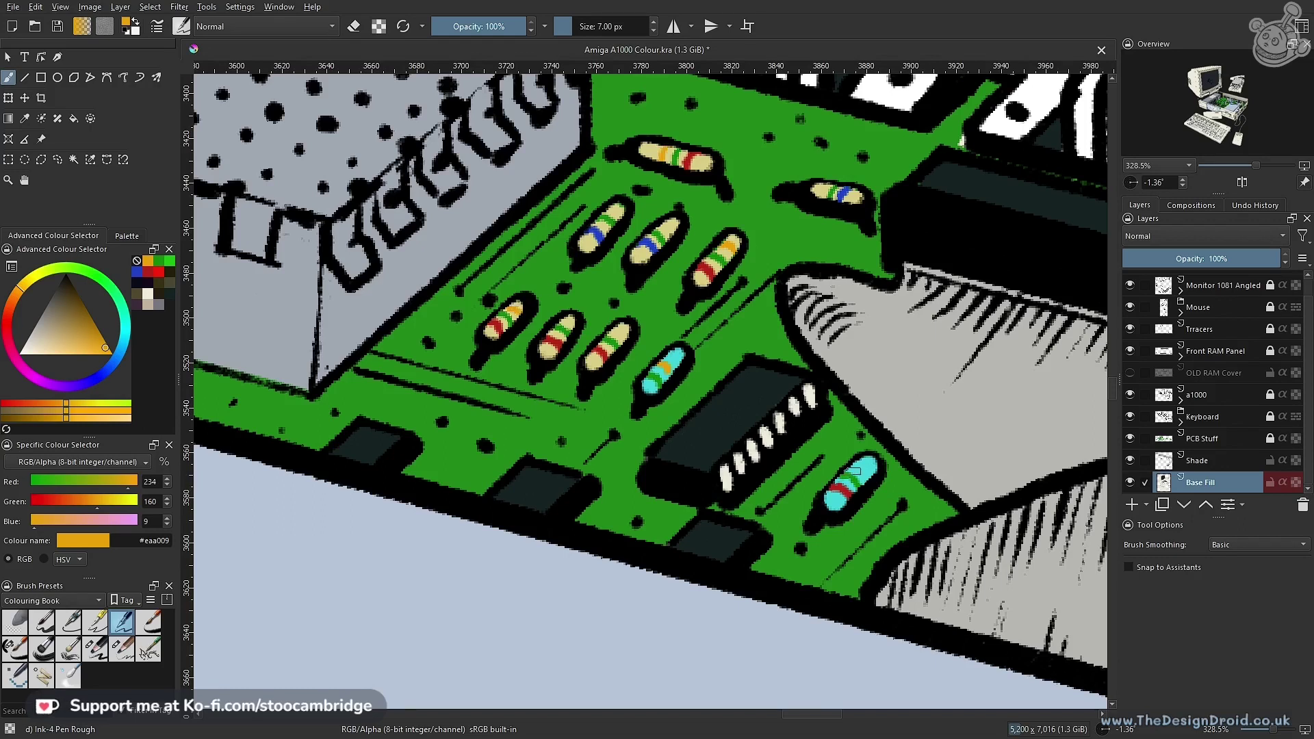
left_click_drag(931, 444, 308, 526)
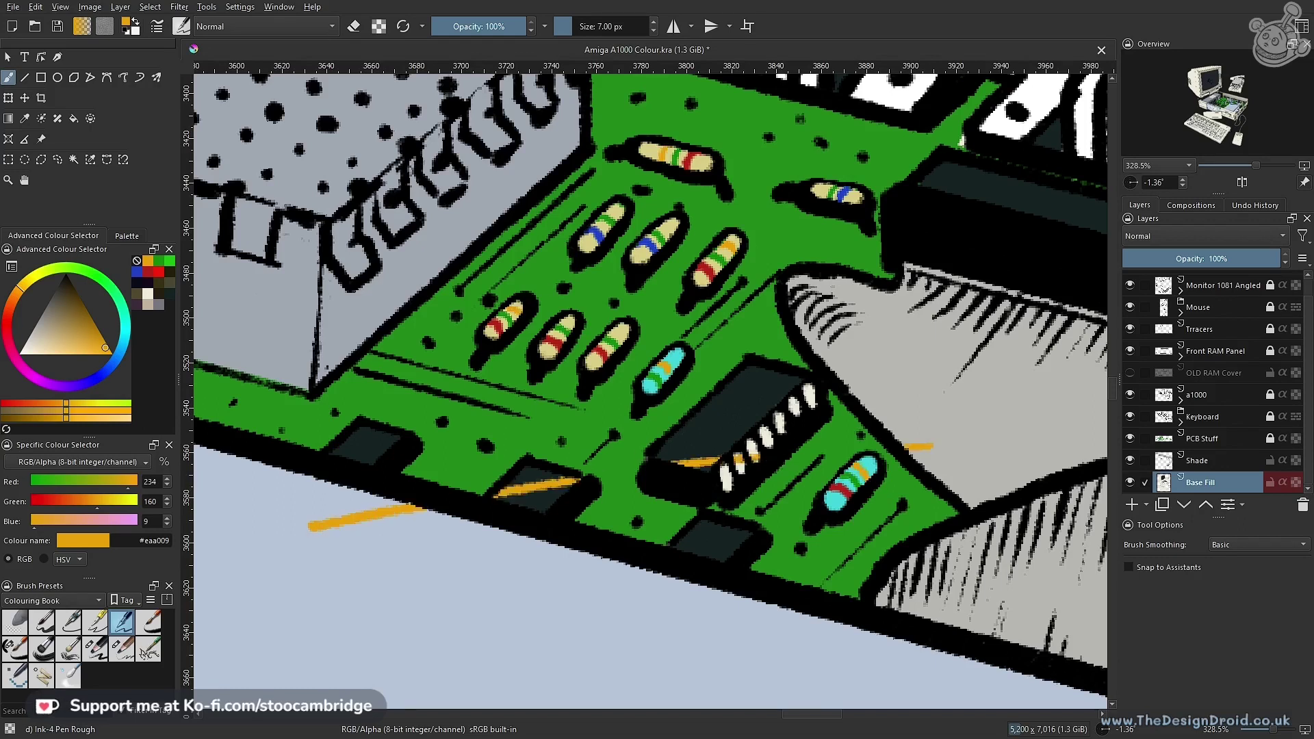
key("ctrl+z")
Paint orange bands on the beige resistors on both sides of the white post beyond the ribbon cable
mouse_move(1005, 428)
left_mouse_down()
mouse_move(548, 434)
mouse_move(509, 456)
left_mouse_up()
left_click_drag(893, 441, 538, 495)
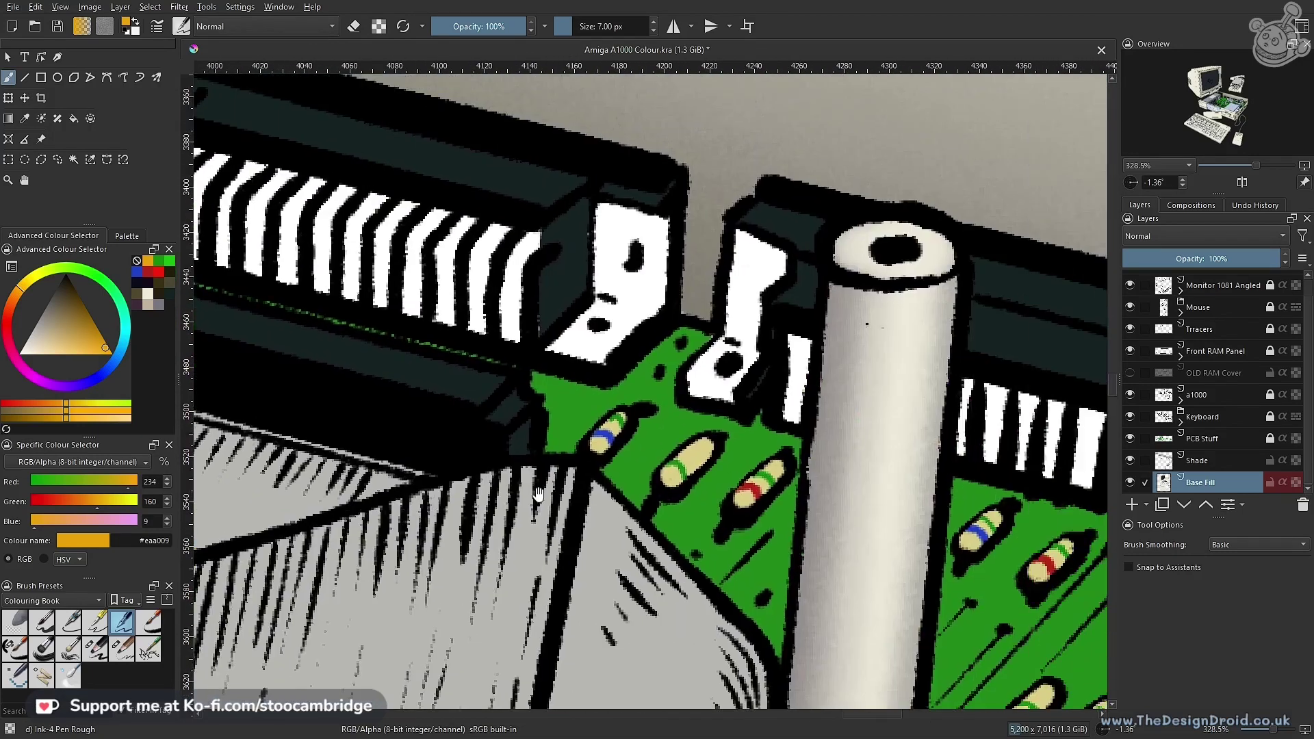
mouse_move(682, 497)
left_mouse_down()
mouse_move(682, 440)
mouse_move(709, 452)
left_mouse_up()
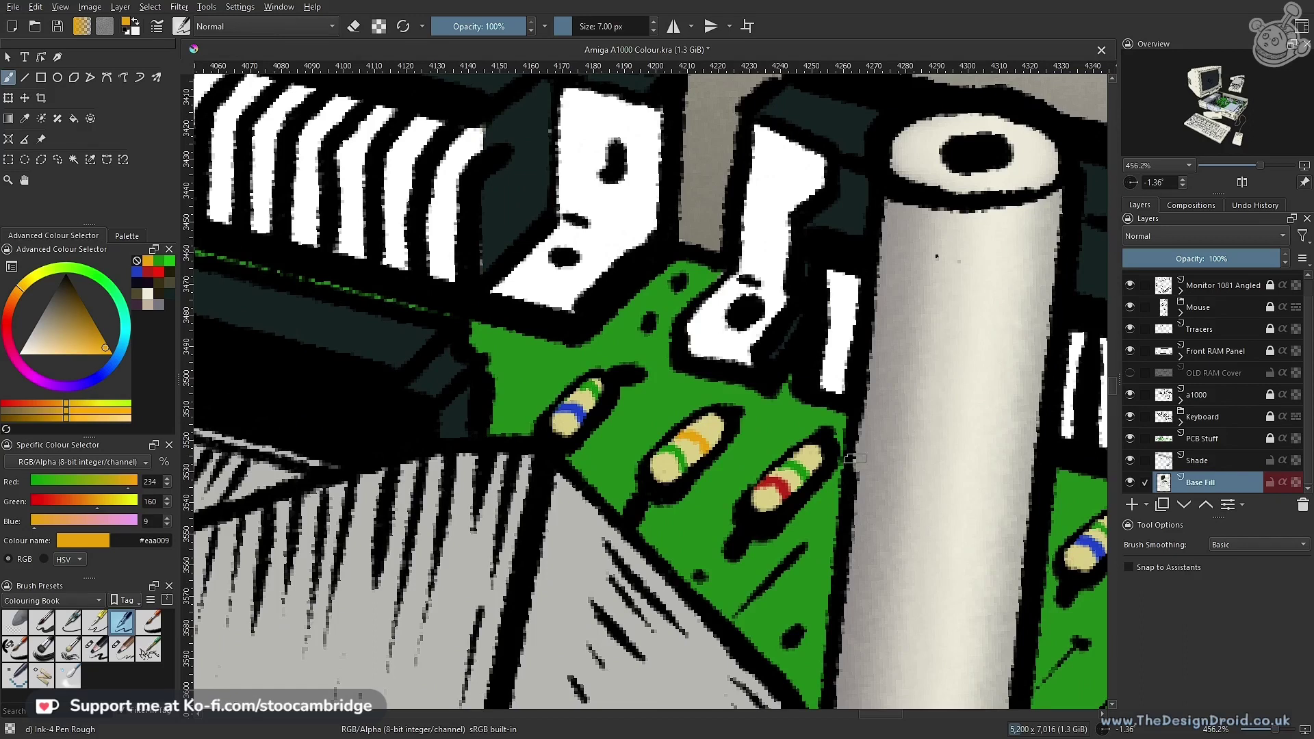
mouse_move(803, 455)
left_mouse_down()
mouse_move(859, 469)
mouse_move(534, 455)
left_mouse_up()
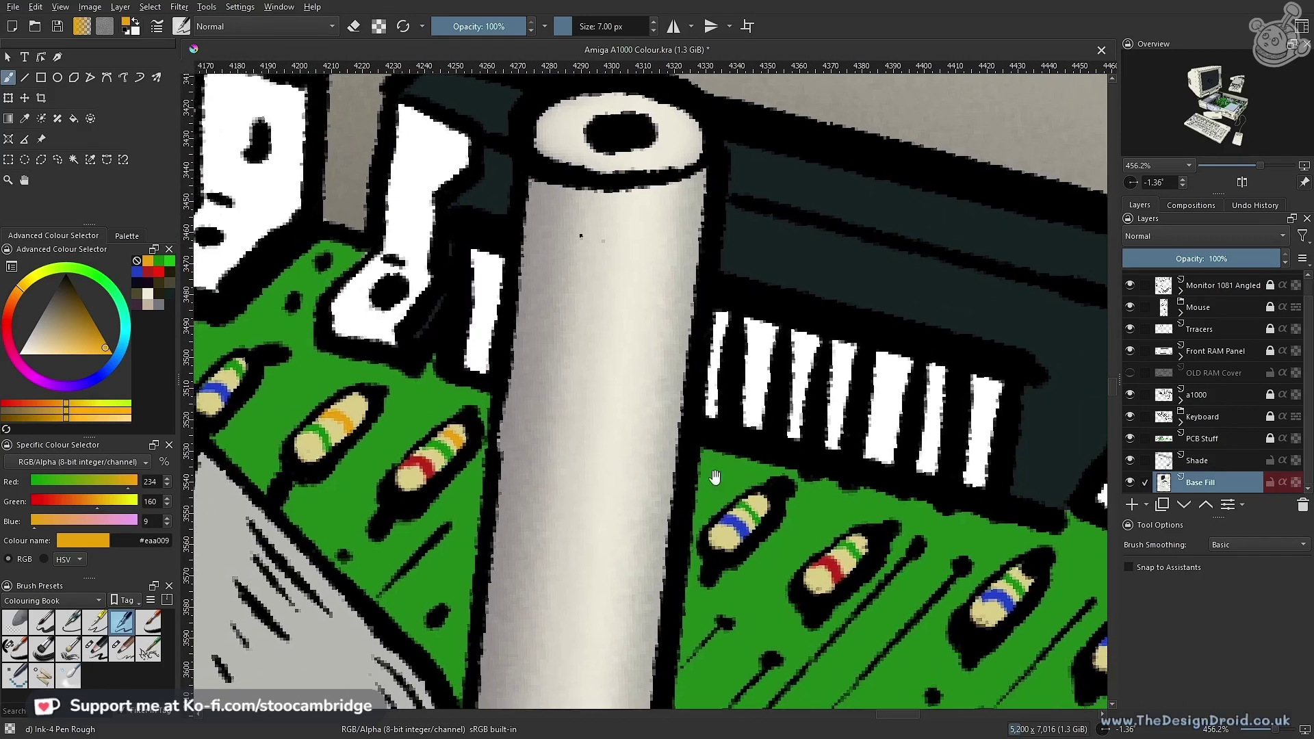
left_click_drag(215, 376, 241, 388)
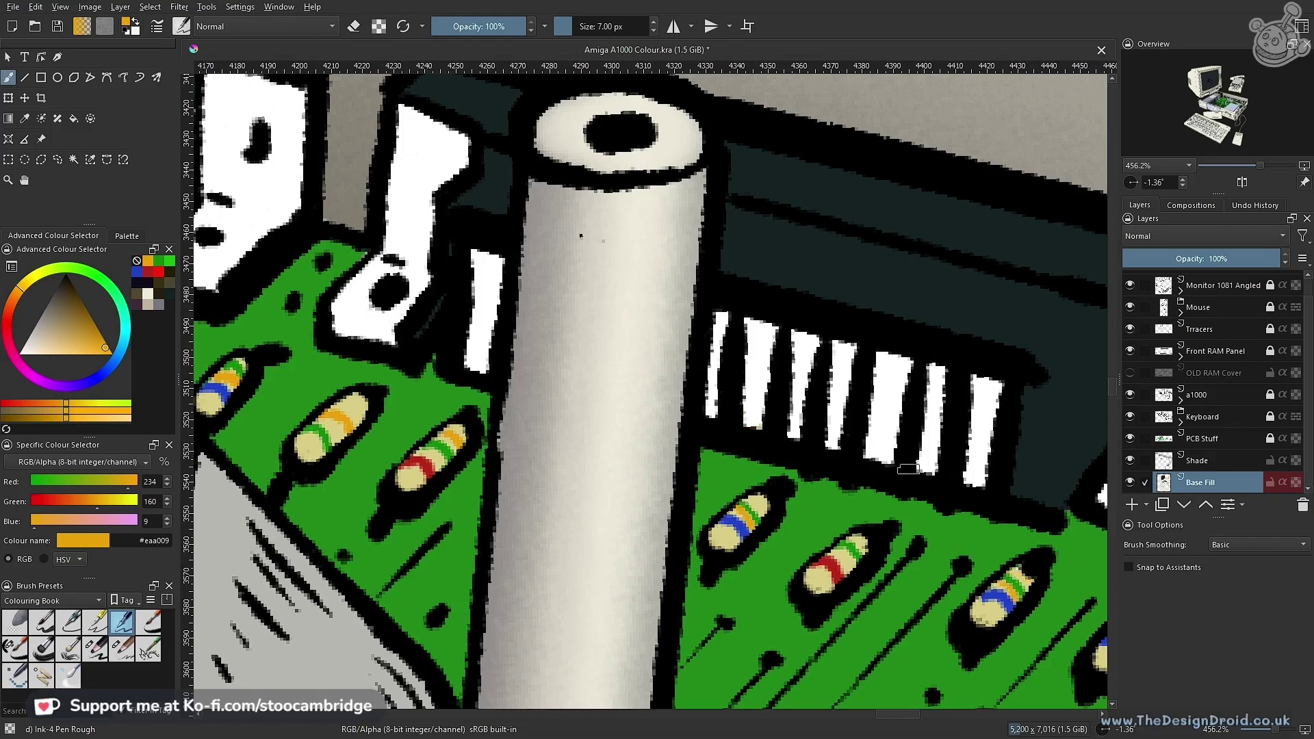
Paint orange #eaa009 bands on the remaining cream resistors between the tall post and the case's edge
left_click_drag(892, 448, 652, 330)
mouse_move(935, 508)
left_mouse_down()
mouse_move(674, 364)
mouse_move(617, 370)
left_mouse_up()
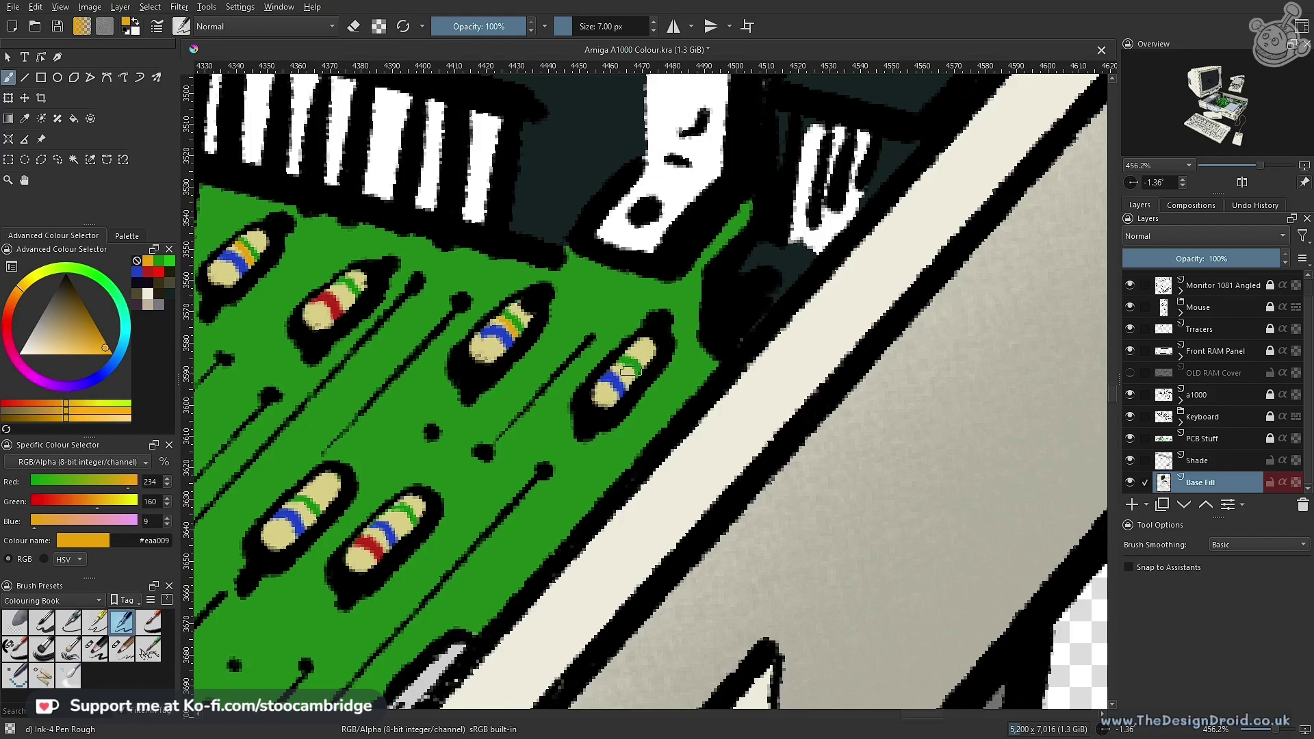
key("ctrl+z")
key("ctrl+z")
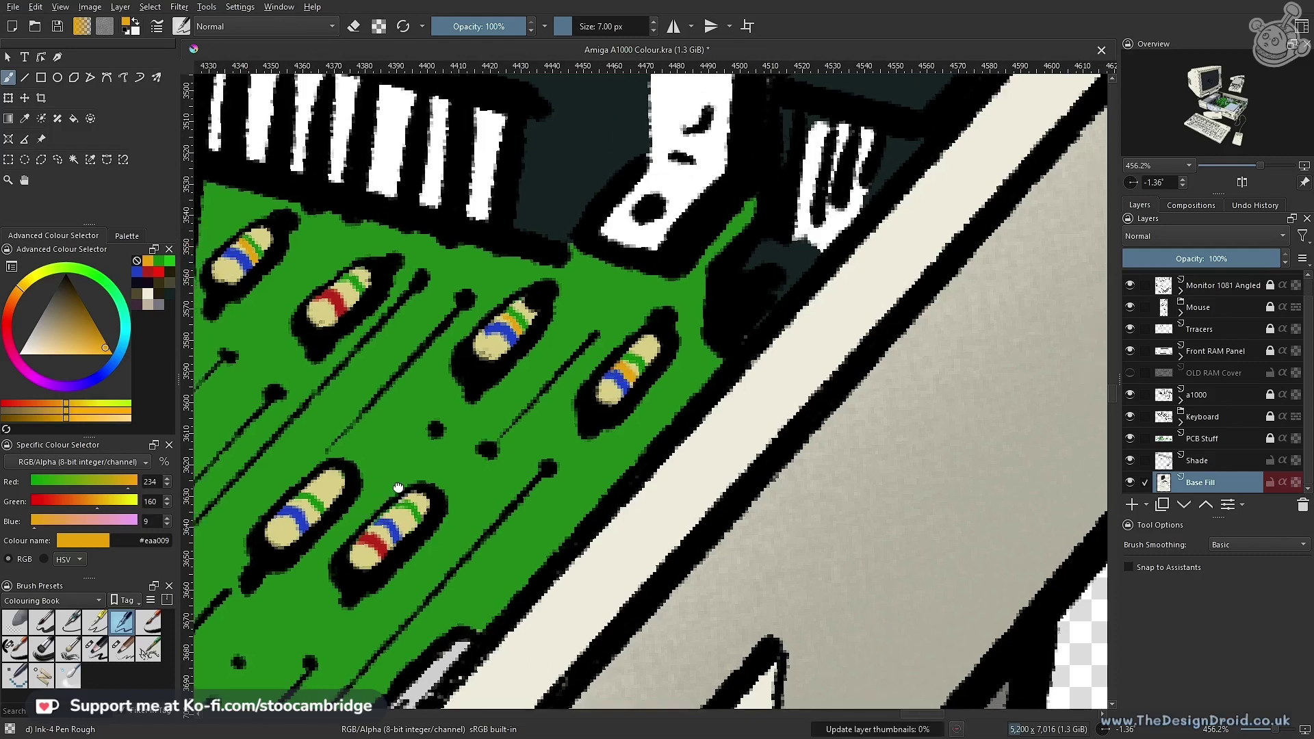
left_click_drag(396, 490, 650, 426)
left_click_drag(678, 382, 967, 411)
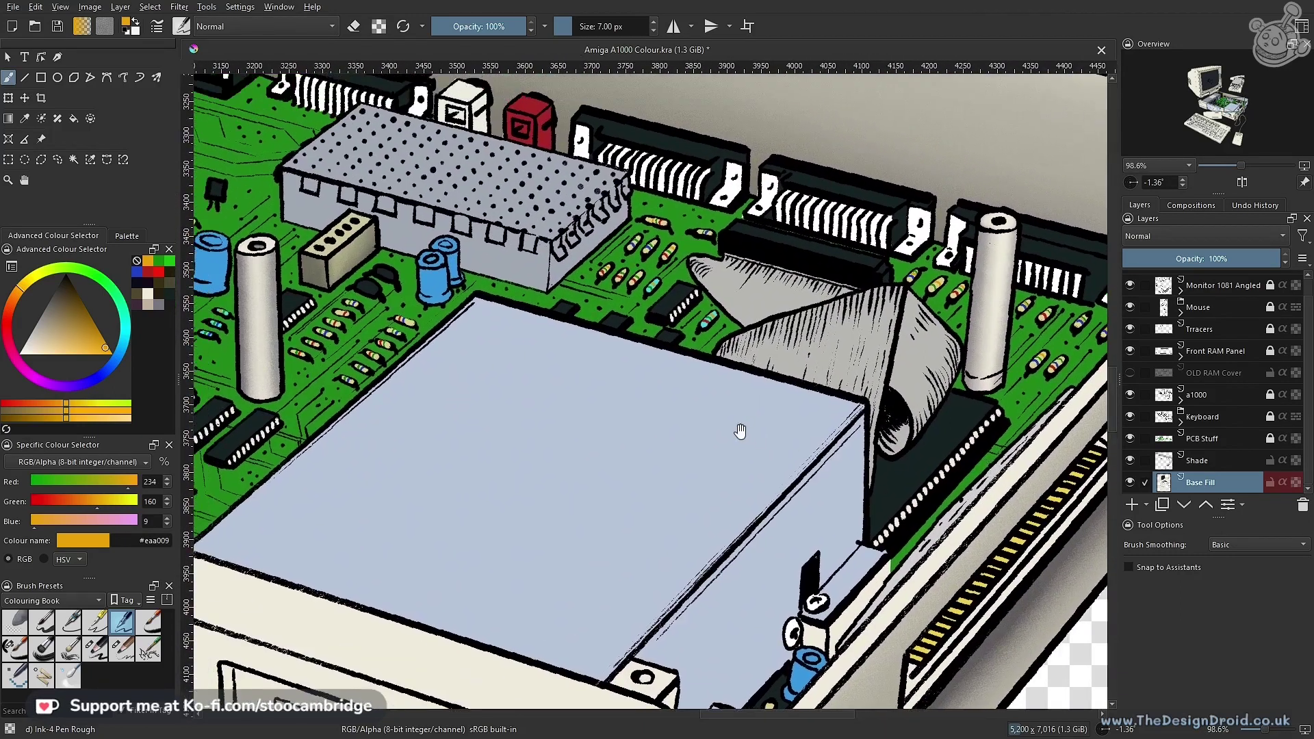
left_click_drag(739, 431, 896, 394)
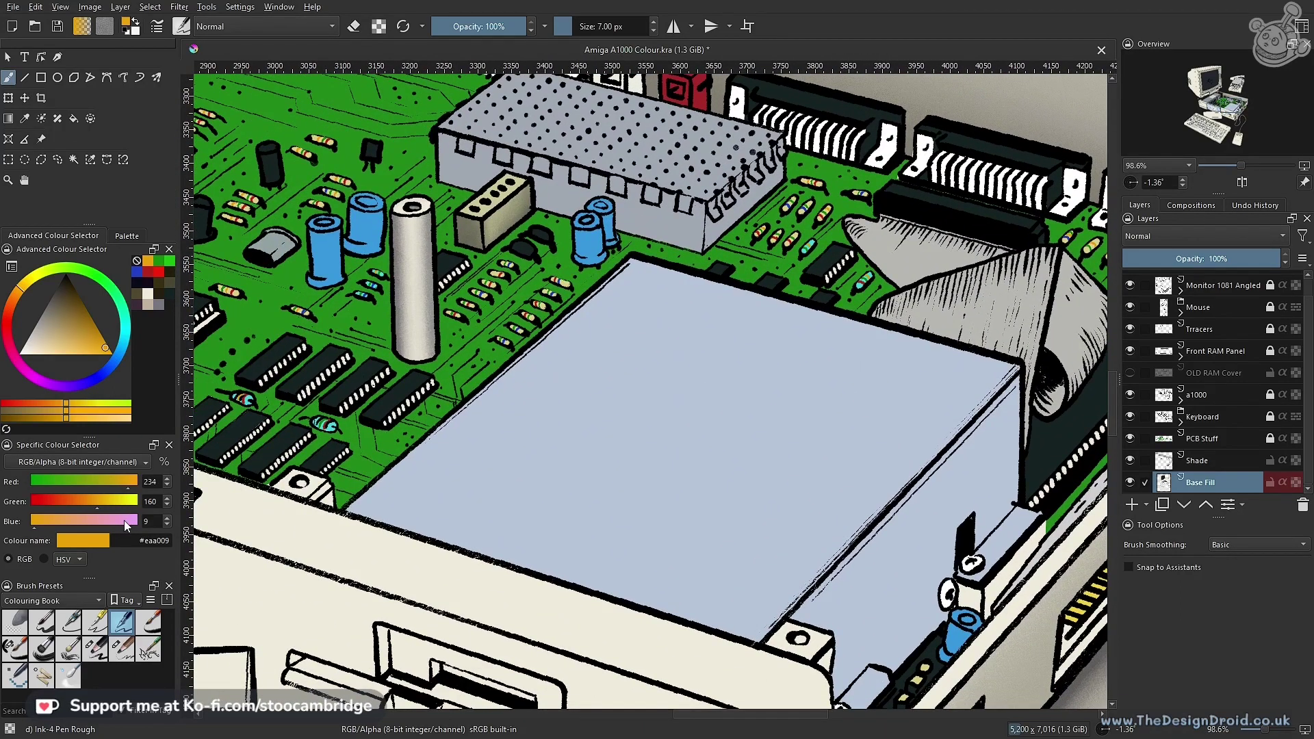
left_click_drag(79, 382, 13, 356)
left_click_drag(377, 445, 405, 376)
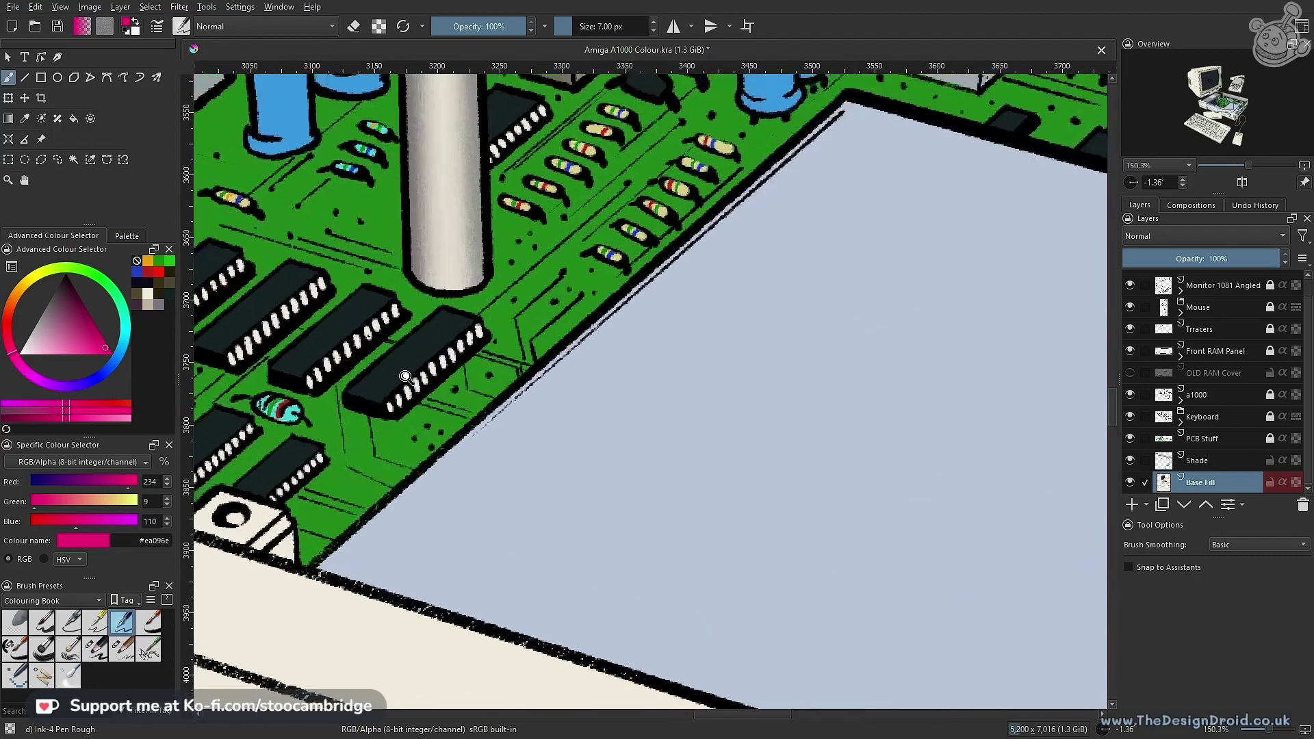
scroll(406, 376, "up", 1)
left_click_drag(62, 324, 31, 341)
mouse_move(30, 342)
left_mouse_down()
mouse_move(19, 333)
mouse_move(28, 339)
left_mouse_up()
left_click(78, 392)
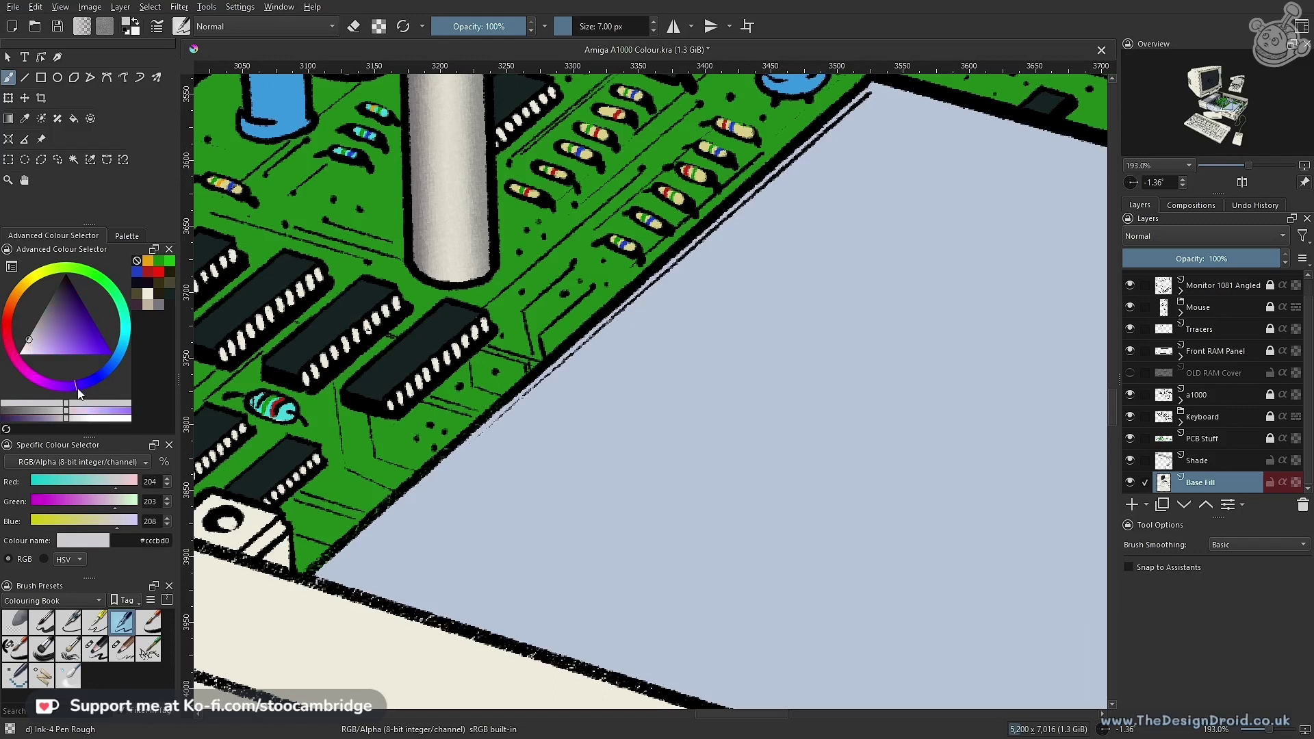
left_click_drag(676, 314, 656, 372)
left_click_drag(752, 284, 753, 288)
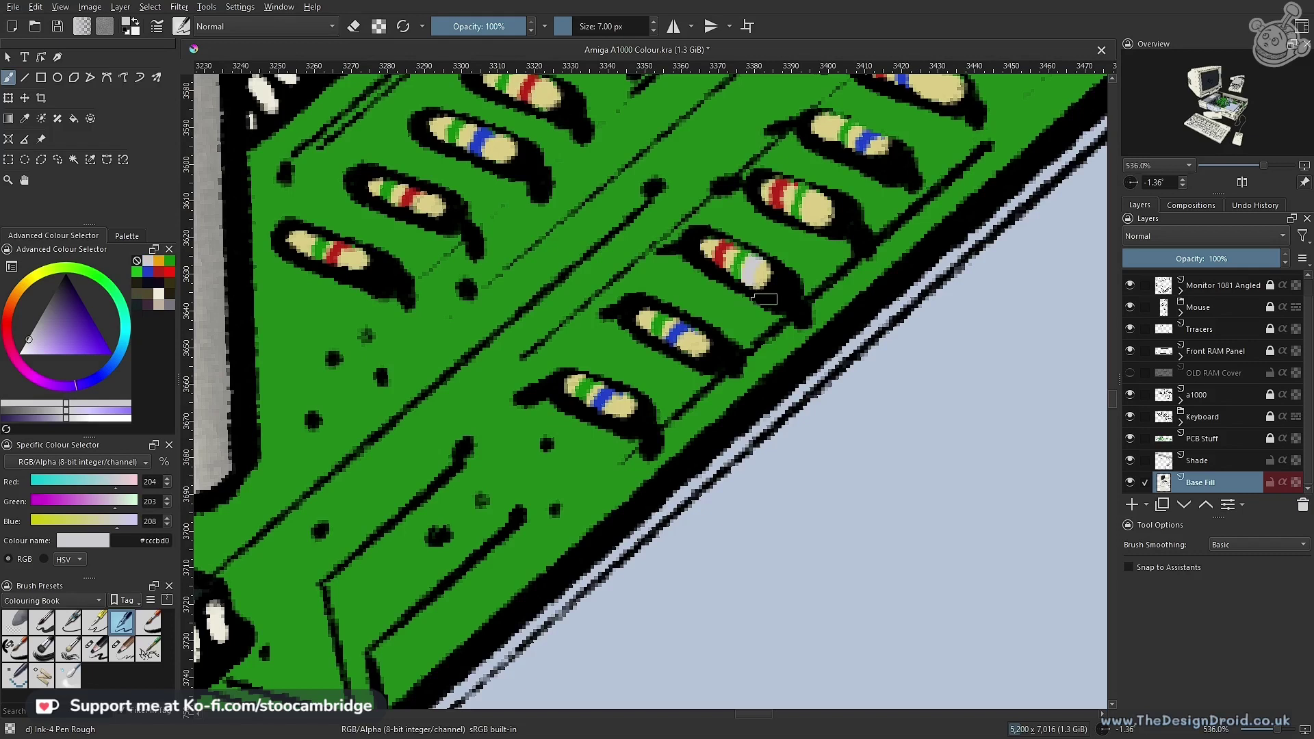
Set the brush colour to near-white #fbfbfb and paint white bands on the cream resistors along the disk drive's edge
left_click_drag(45, 348, 19, 353)
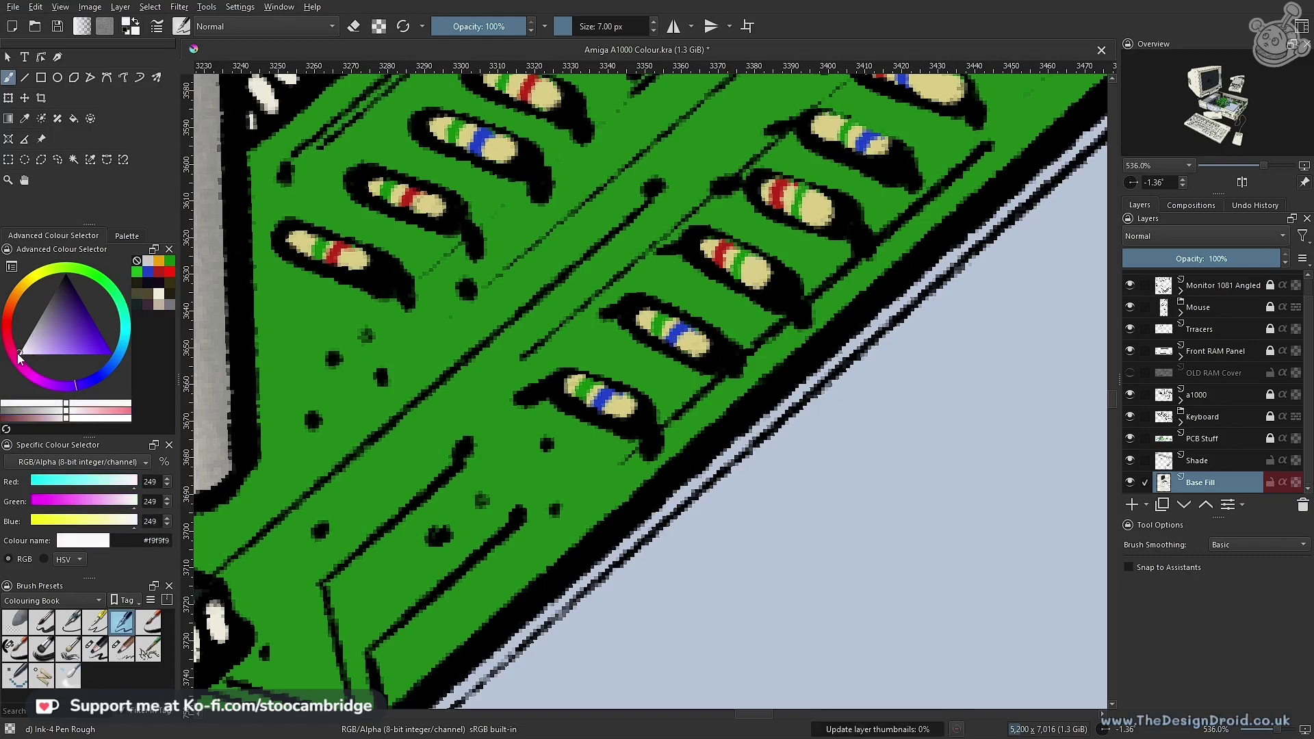
left_click_drag(628, 397, 619, 407)
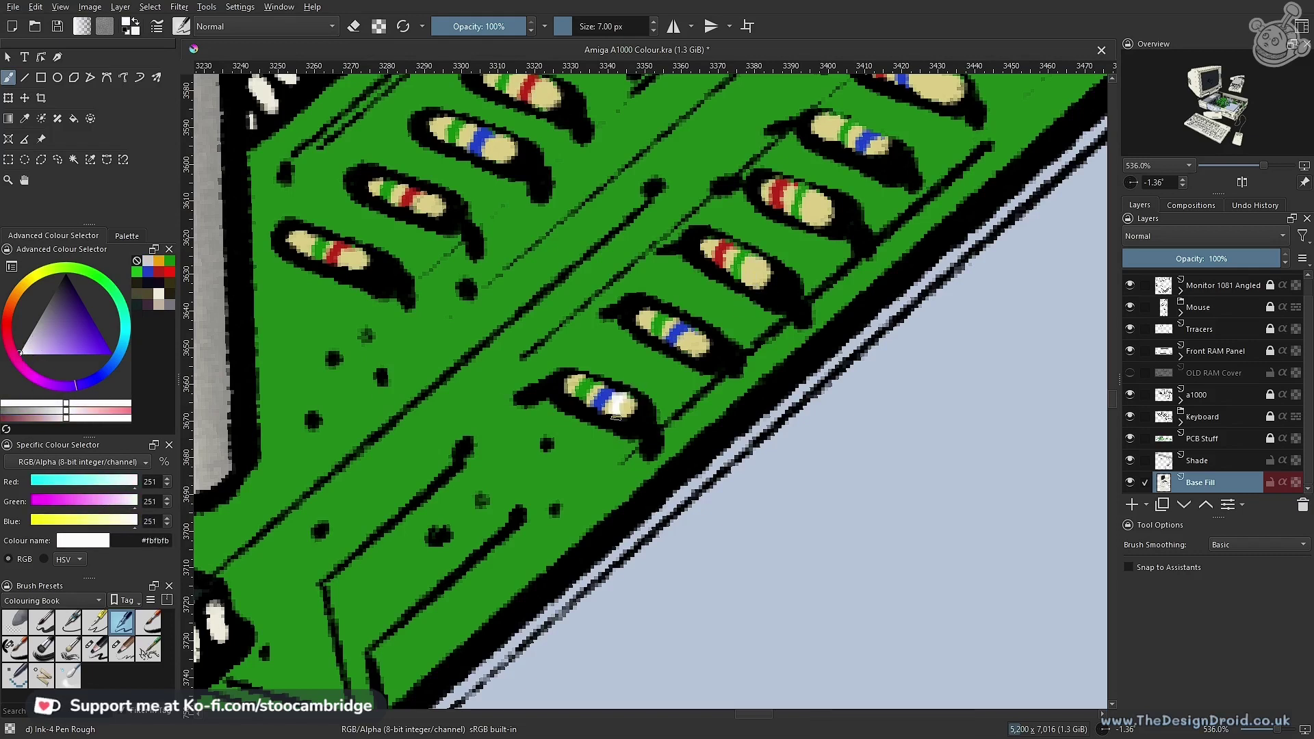
left_click_drag(819, 196, 810, 220)
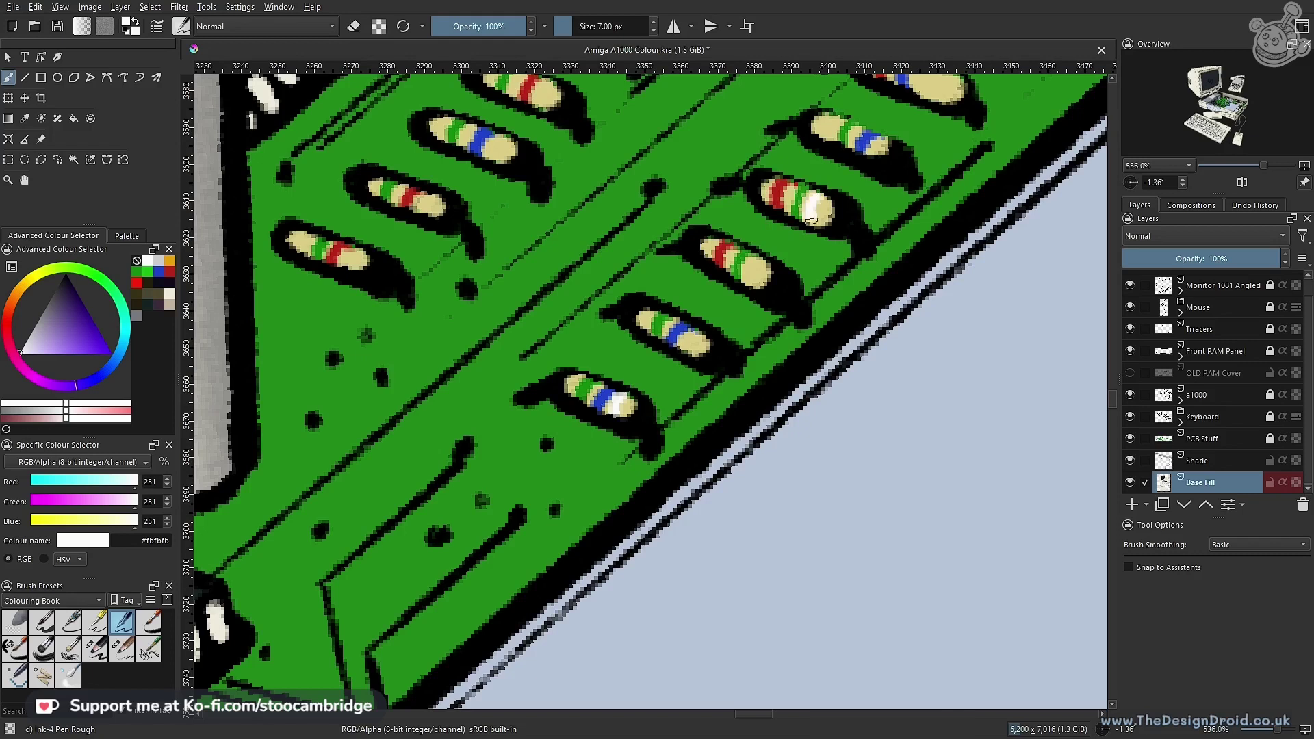
mouse_move(906, 114)
left_mouse_down()
mouse_move(684, 351)
mouse_move(696, 333)
left_mouse_up()
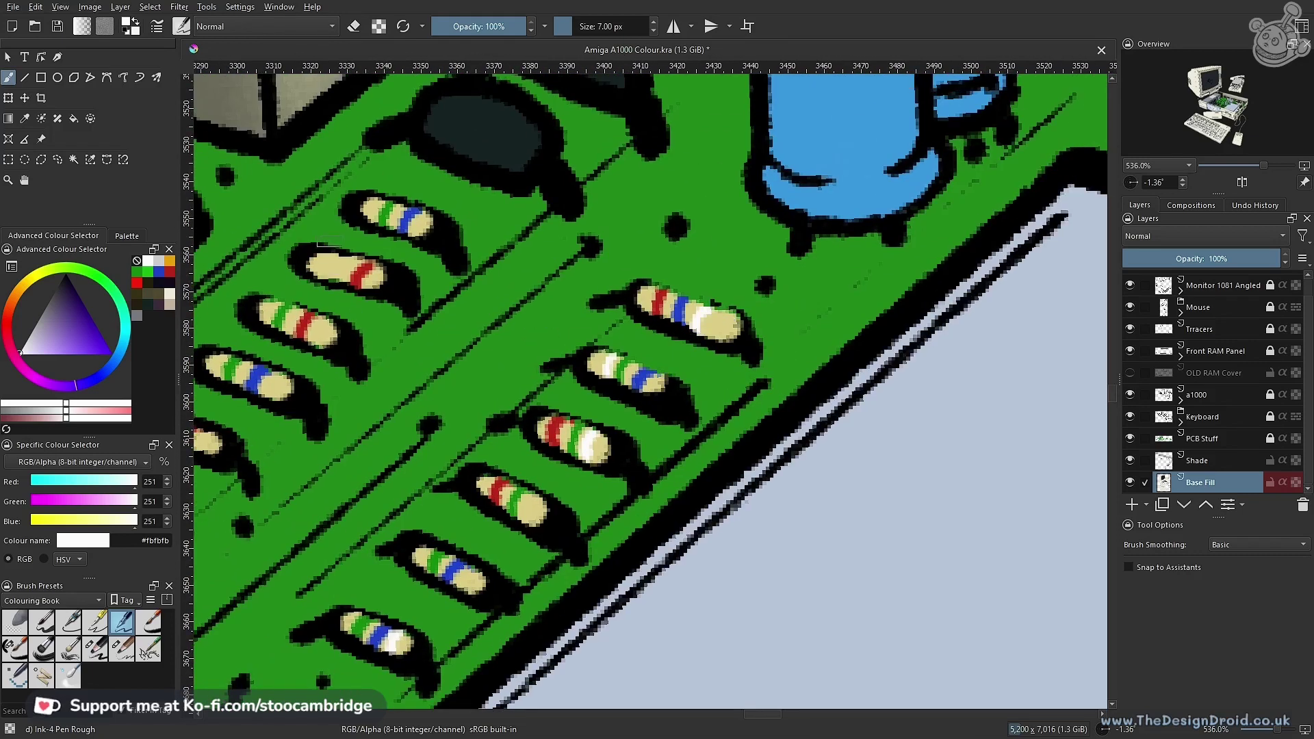
left_click_drag(343, 259, 366, 443)
left_click_drag(843, 319, 536, 556)
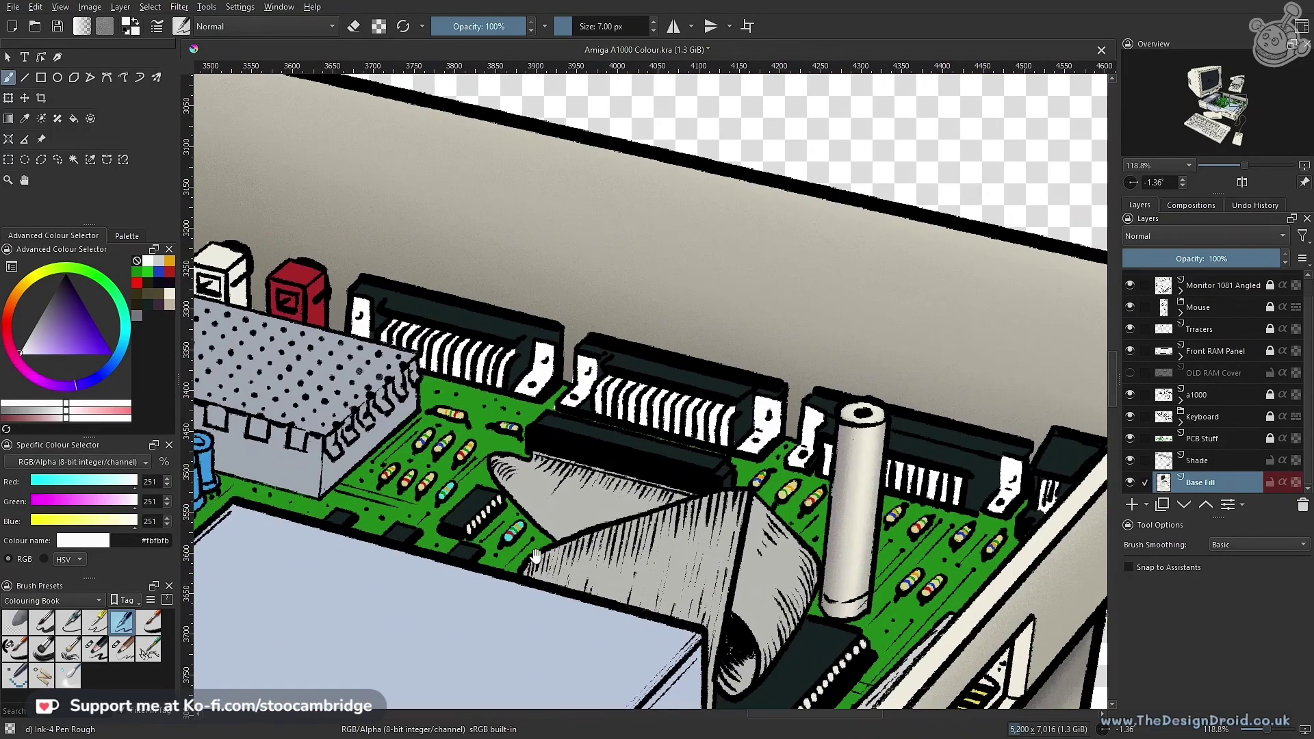
Paint white bands on the cream resistors around the ribbon cable and the tall post beside it
scroll(536, 556, "up", 5)
left_click_drag(507, 272, 509, 269)
left_click_drag(790, 435, 327, 449)
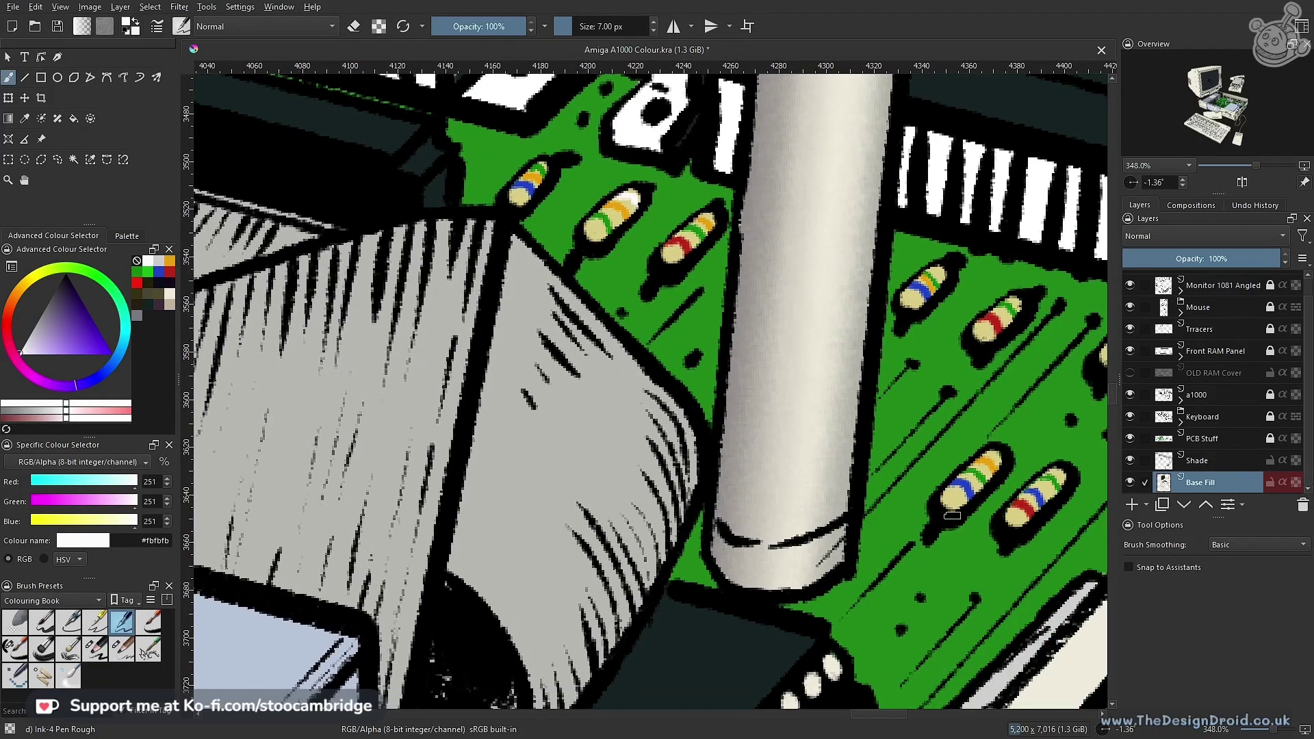
mouse_move(947, 491)
left_mouse_down()
mouse_move(963, 501)
mouse_move(469, 422)
left_mouse_up()
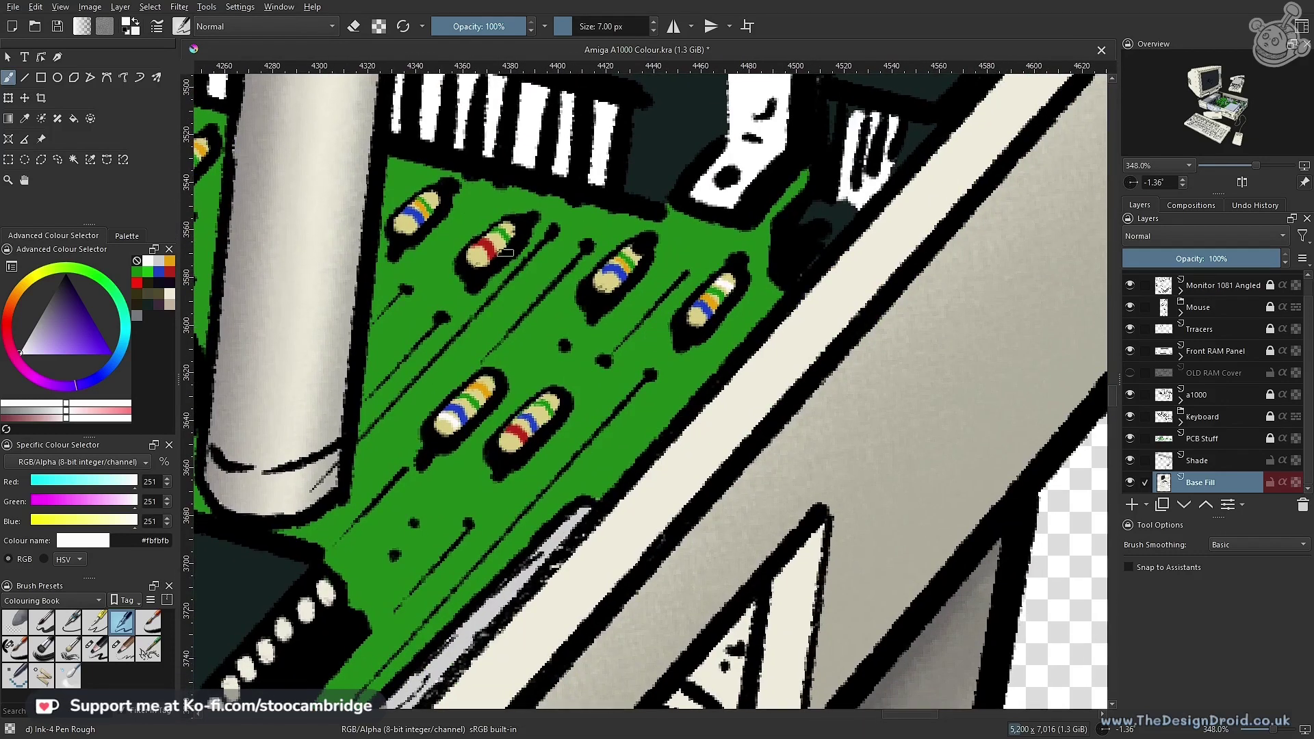
scroll(505, 247, "down", 8)
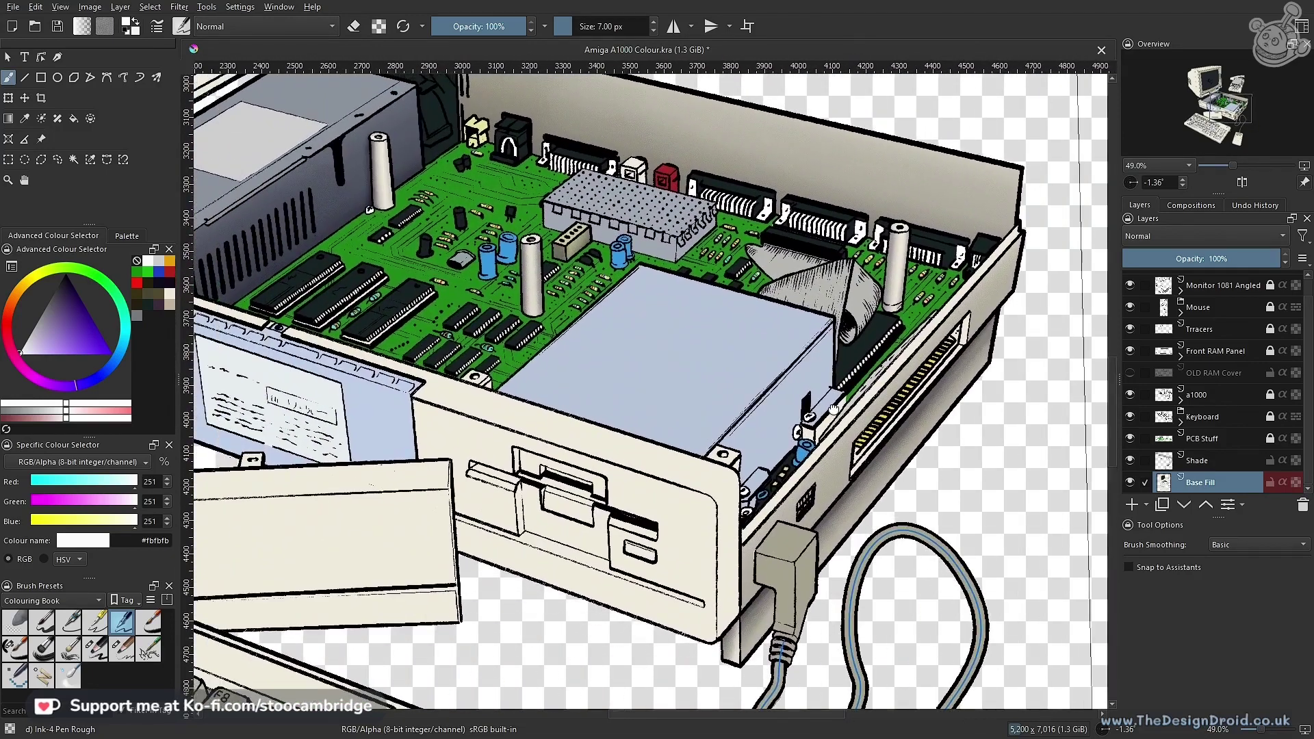
Paint white bands on the turquoise resistors between the small black chips and between the large ones
left_click_drag(833, 409, 886, 503)
left_click_drag(616, 453, 646, 364)
scroll(647, 365, "up", 4)
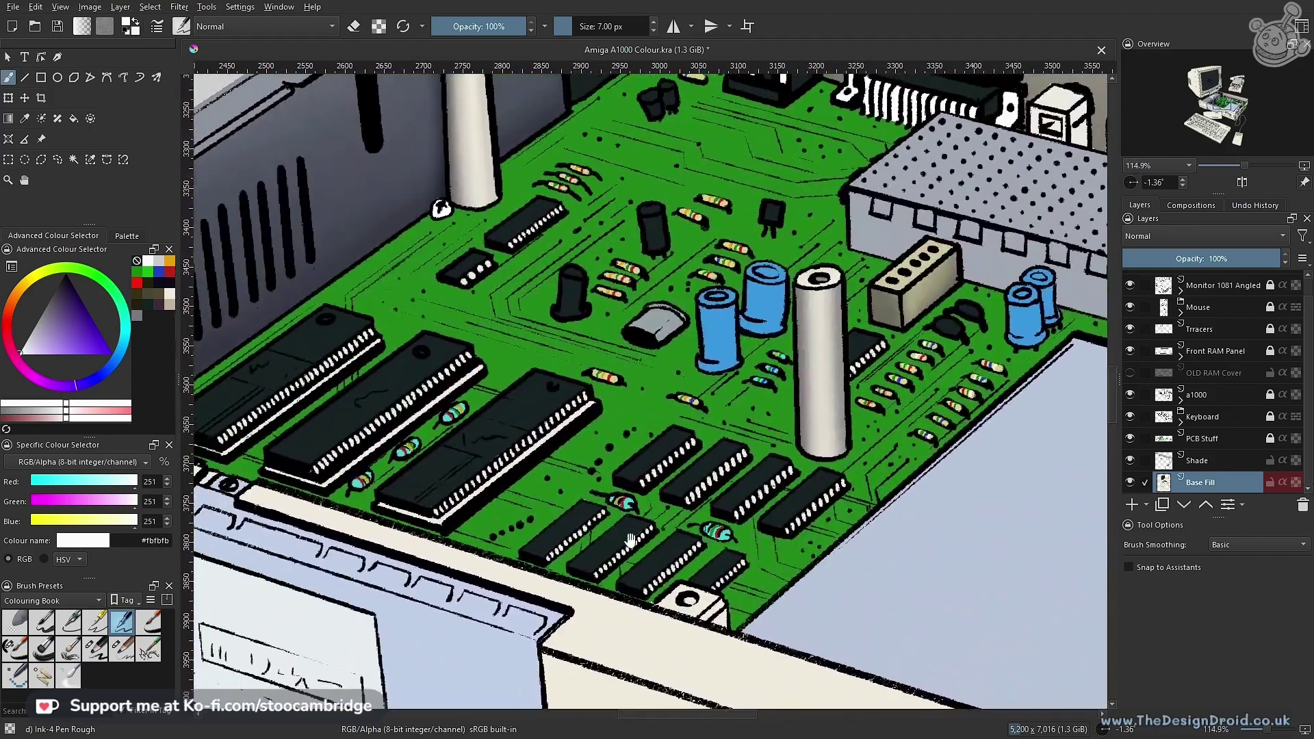
scroll(828, 487, "up", 3)
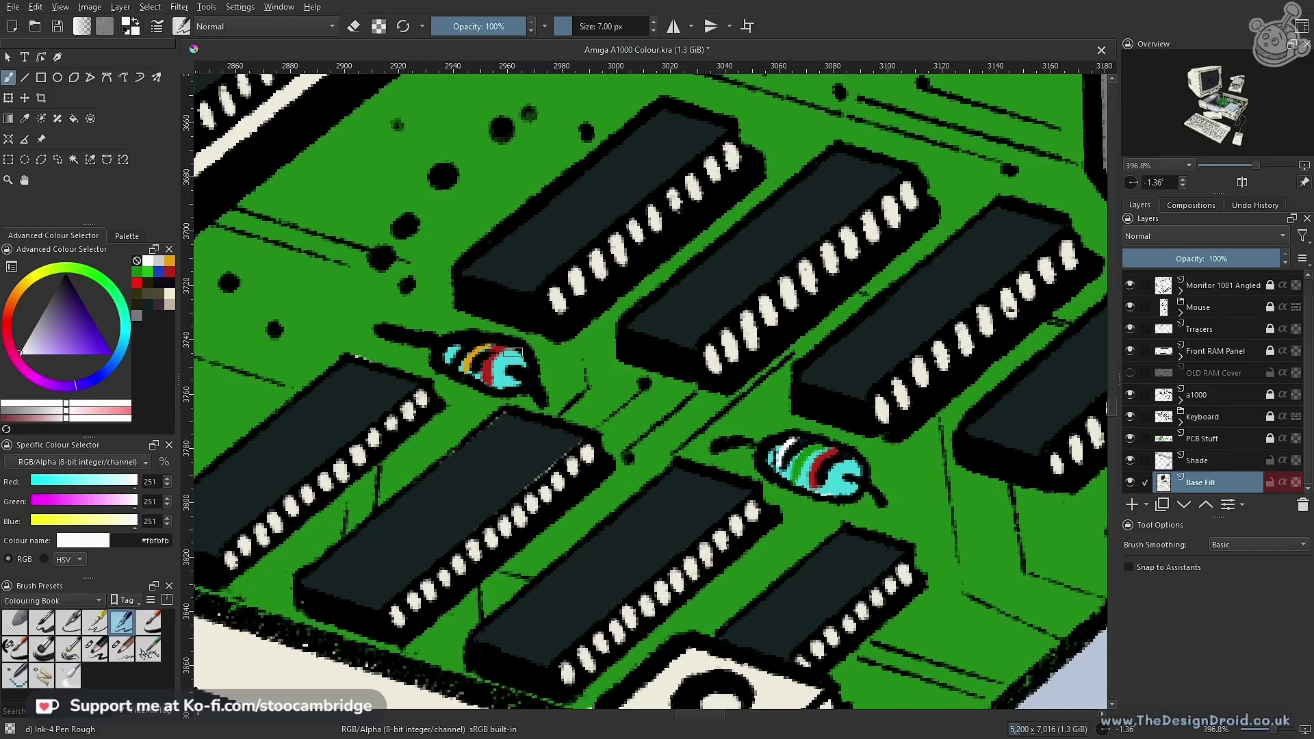
left_click_drag(462, 348, 451, 365)
mouse_move(331, 384)
left_mouse_down()
mouse_move(550, 424)
mouse_move(973, 462)
left_mouse_up()
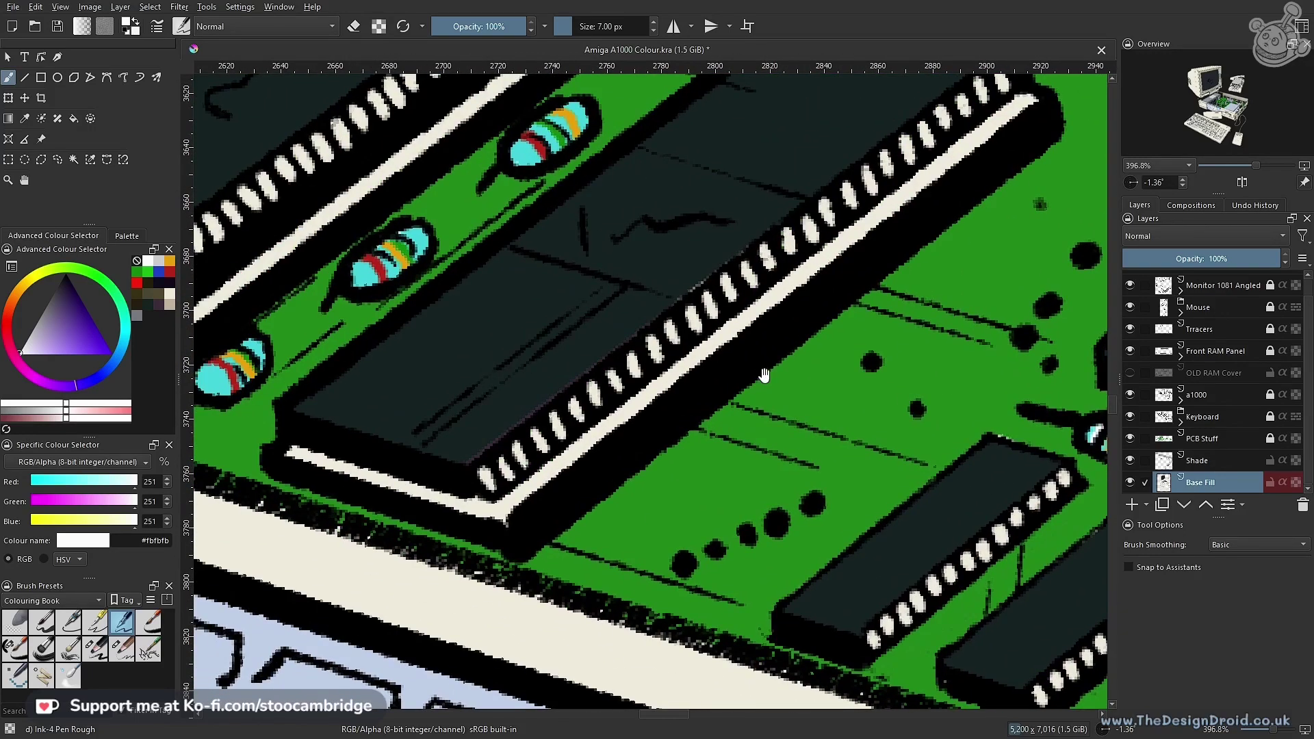
left_click_drag(607, 282, 692, 390)
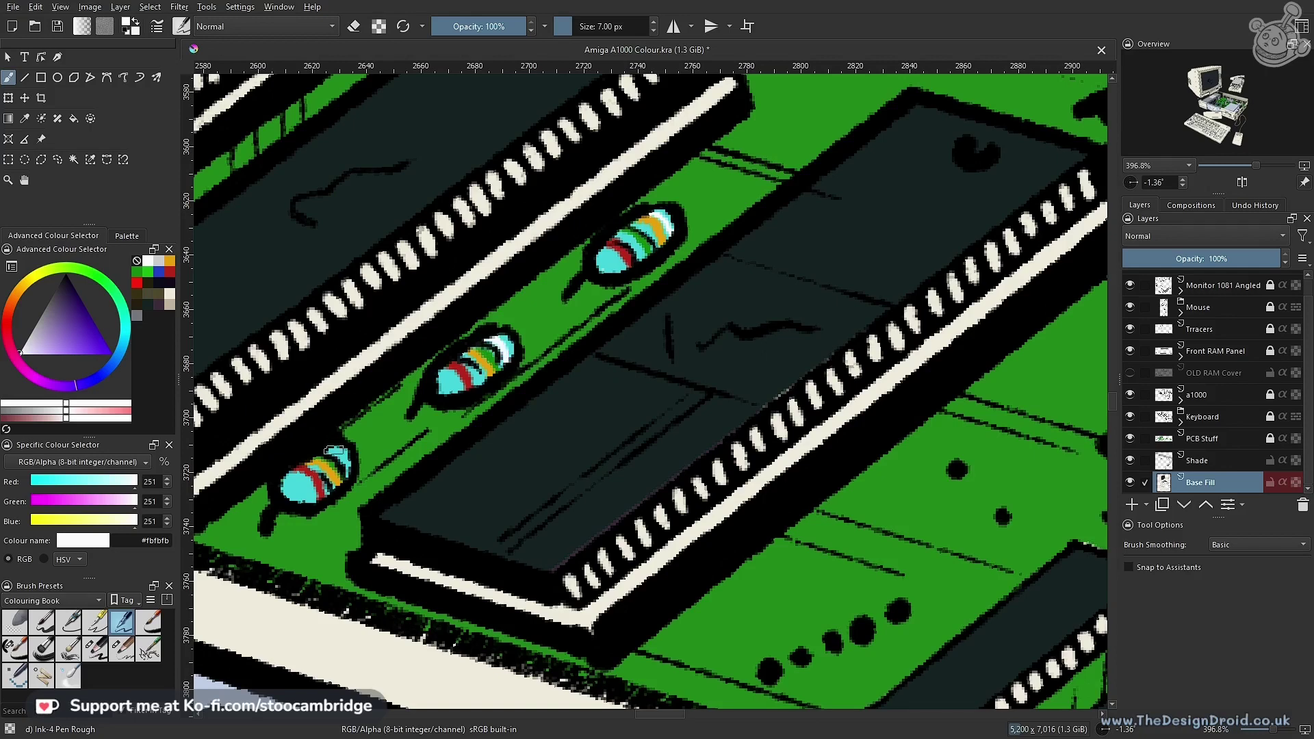
left_click_drag(492, 368, 499, 479)
Paint white bands on the cream resistors grouped around the two upright black capacitors near the power supply
left_click_drag(561, 341, 466, 514)
left_click_drag(526, 448, 534, 407)
scroll(535, 408, "up", 7)
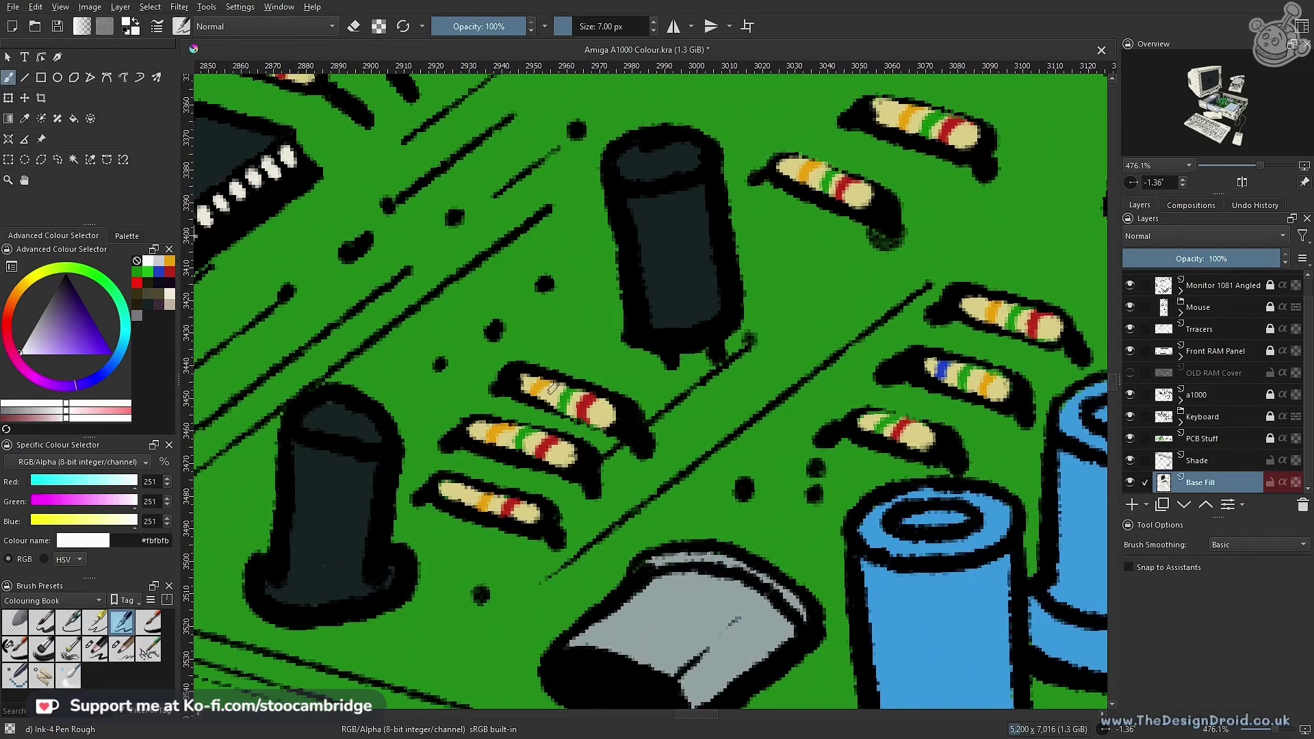
left_click_drag(479, 488, 472, 505)
left_click_drag(479, 305, 531, 483)
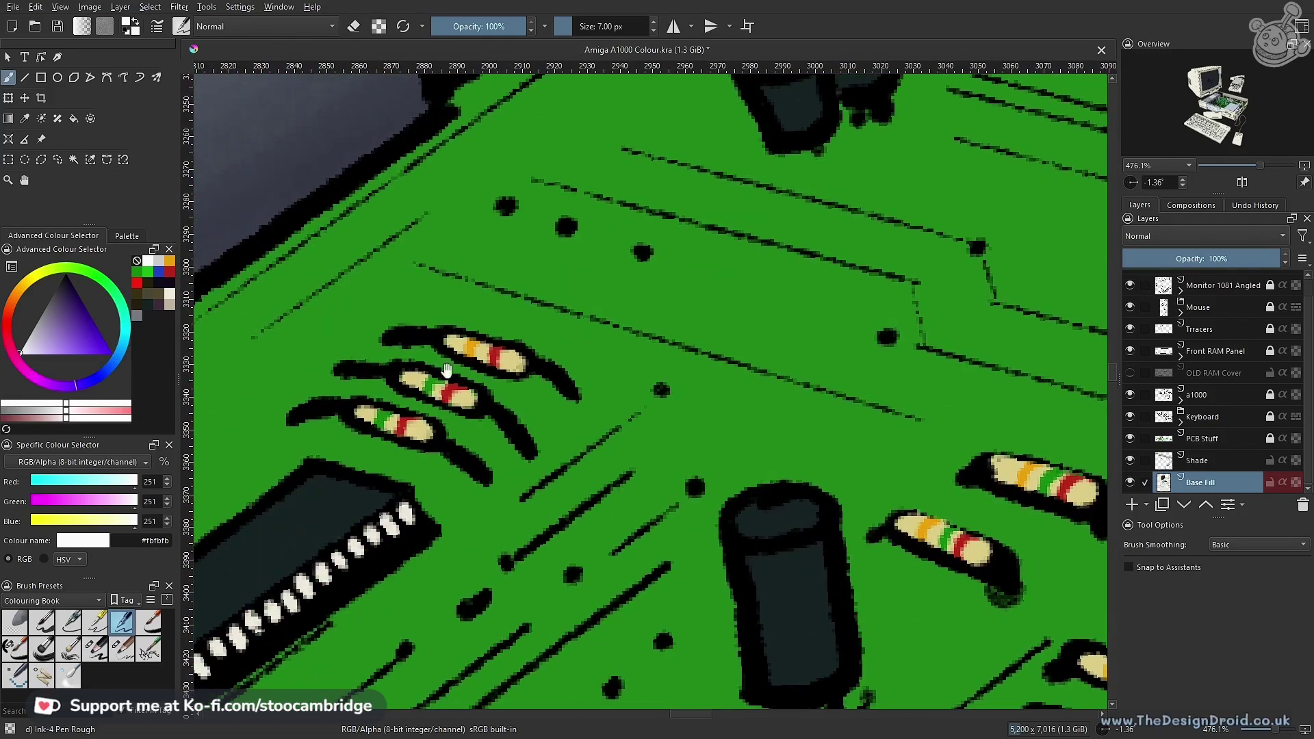
left_click_drag(424, 377, 414, 387)
scroll(670, 367, "down", 7)
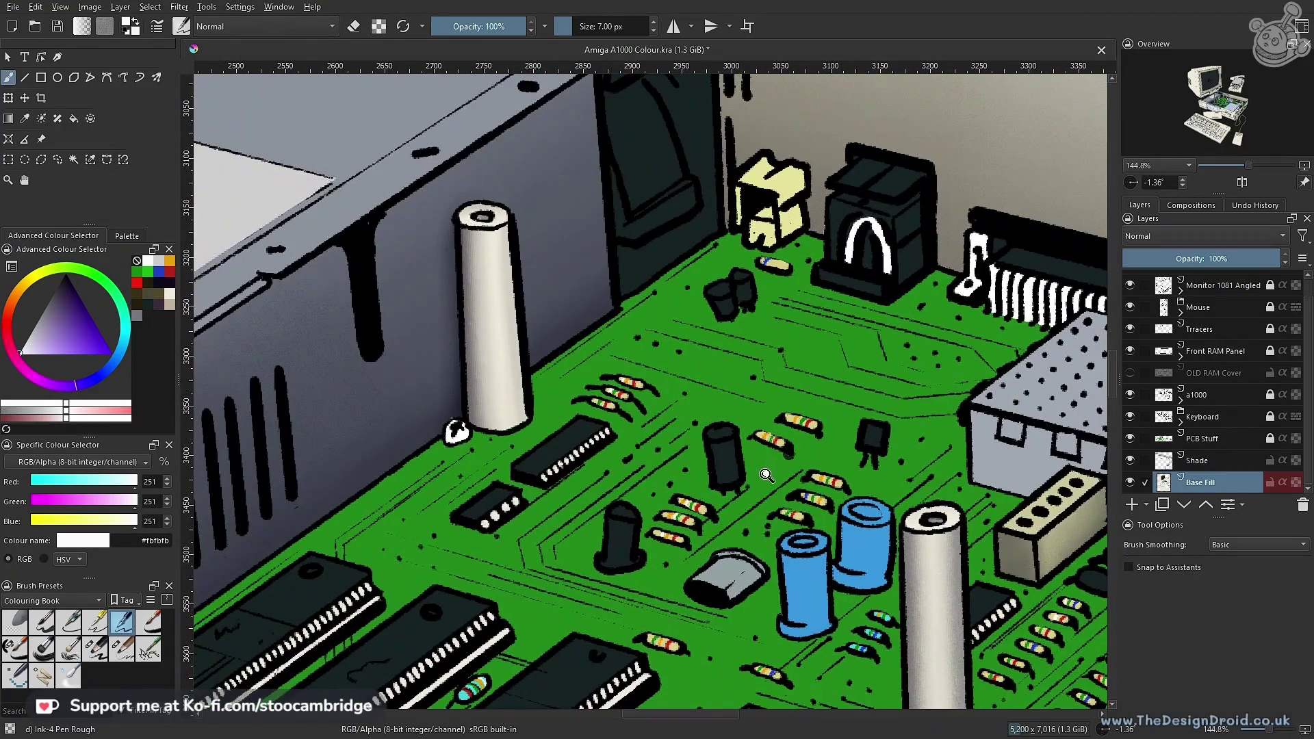
scroll(826, 320, "up", 6)
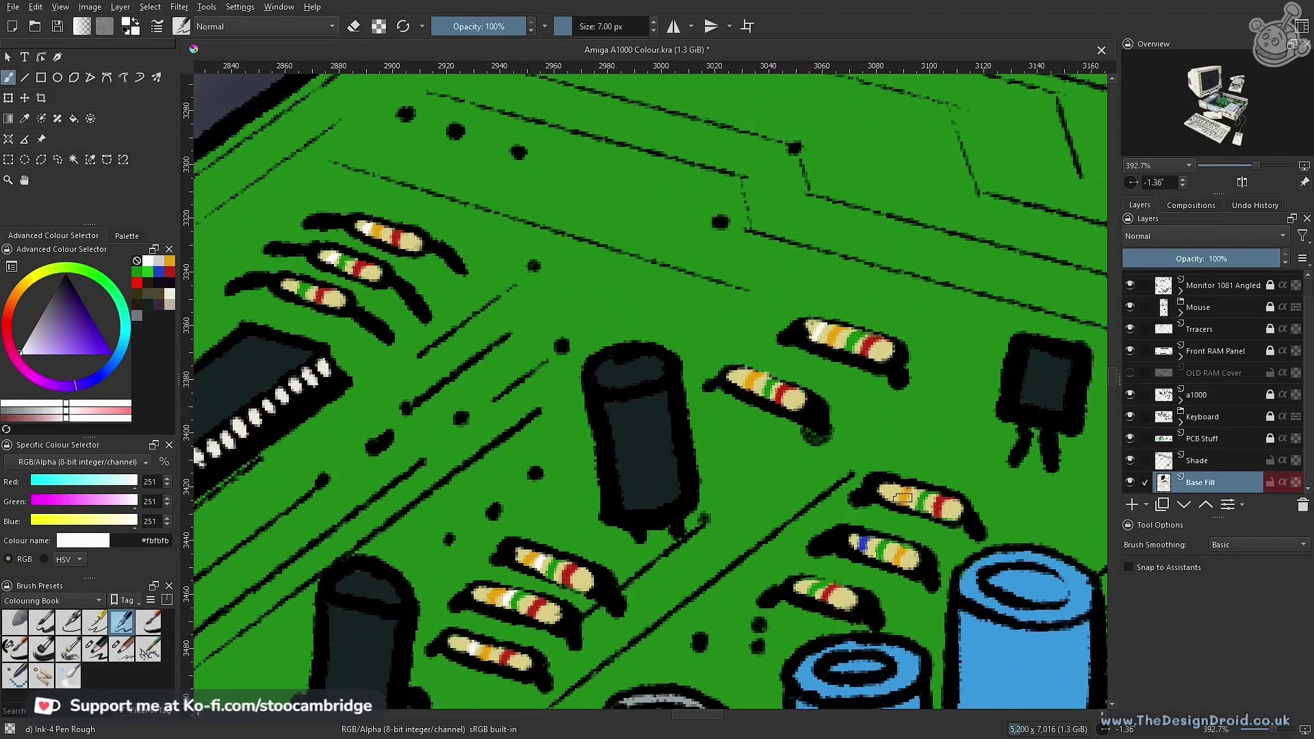
scroll(924, 434, "down", 4)
left_click_drag(961, 494, 470, 330)
left_click_drag(753, 366, 660, 445)
scroll(728, 420, "up", 5)
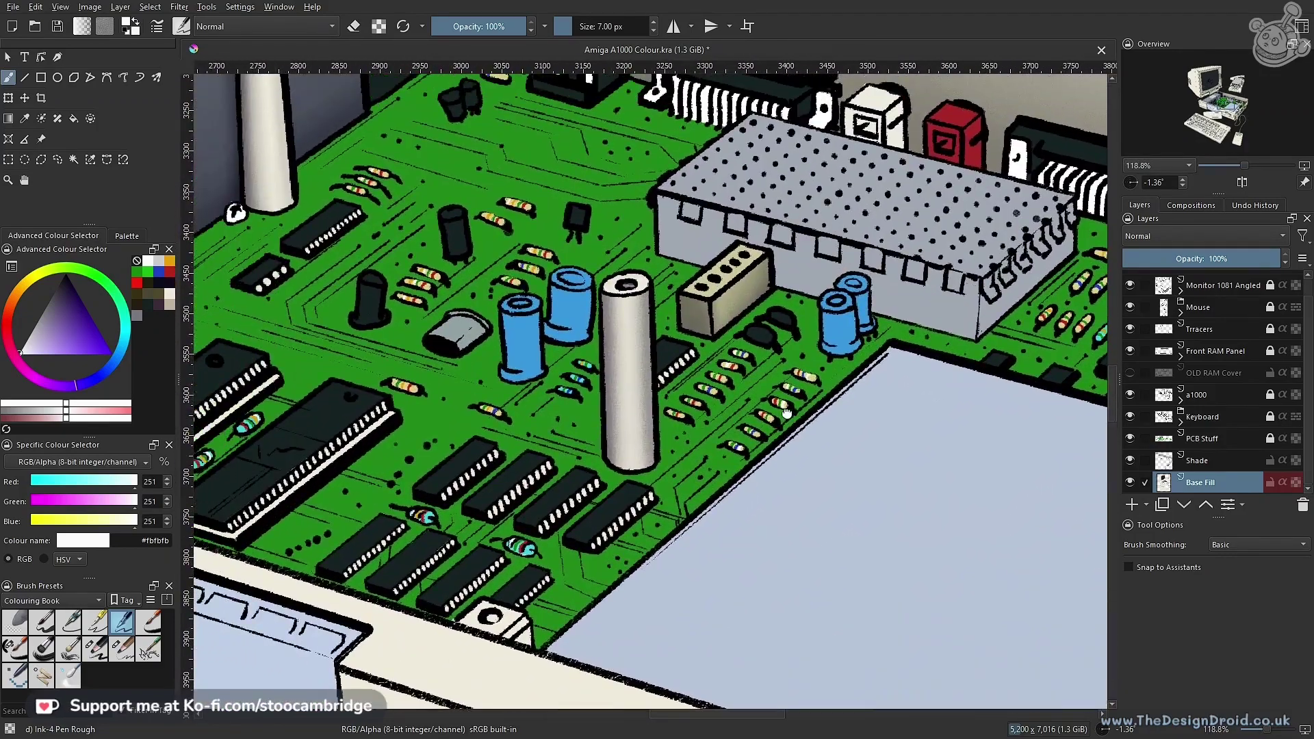
Add red #b9251a, orange #eaa009 and white #fbfbfb bands to the lone resistor below the pale yellow connector
left_click_drag(787, 413, 706, 571)
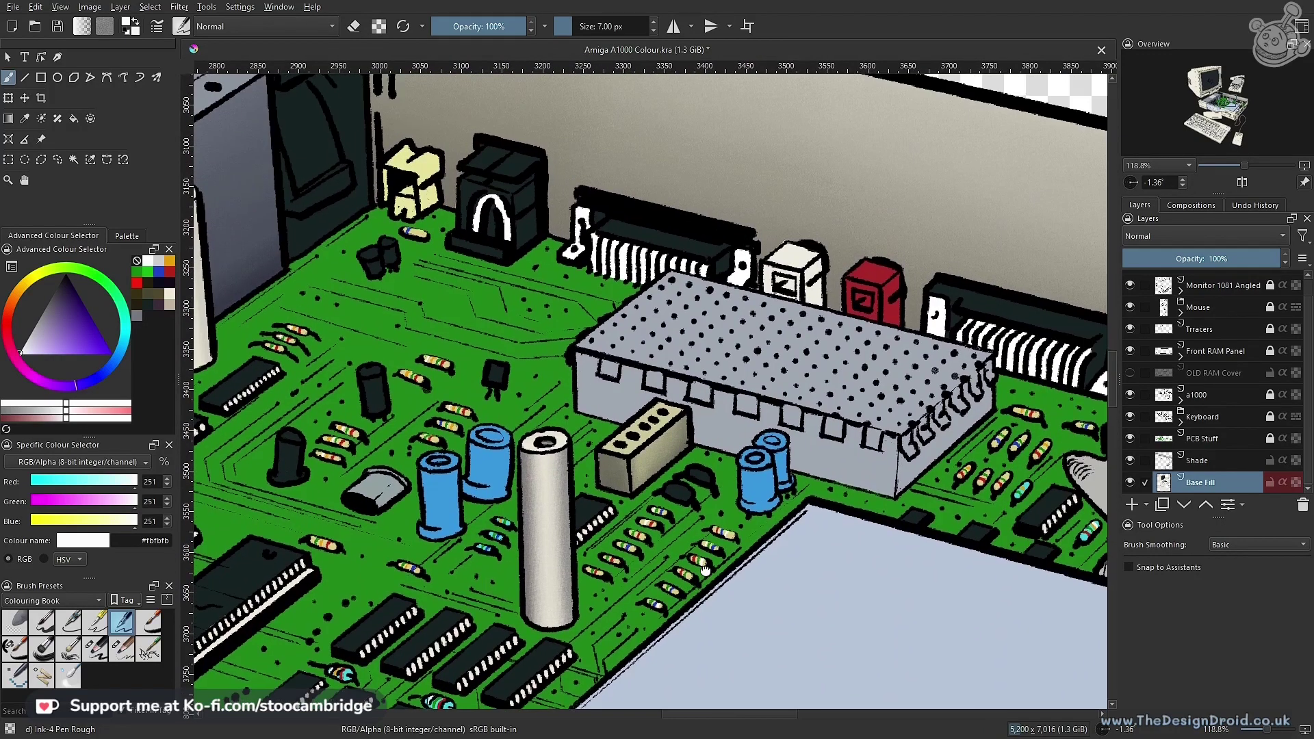
left_click_drag(419, 304, 422, 271)
scroll(422, 272, "up", 3)
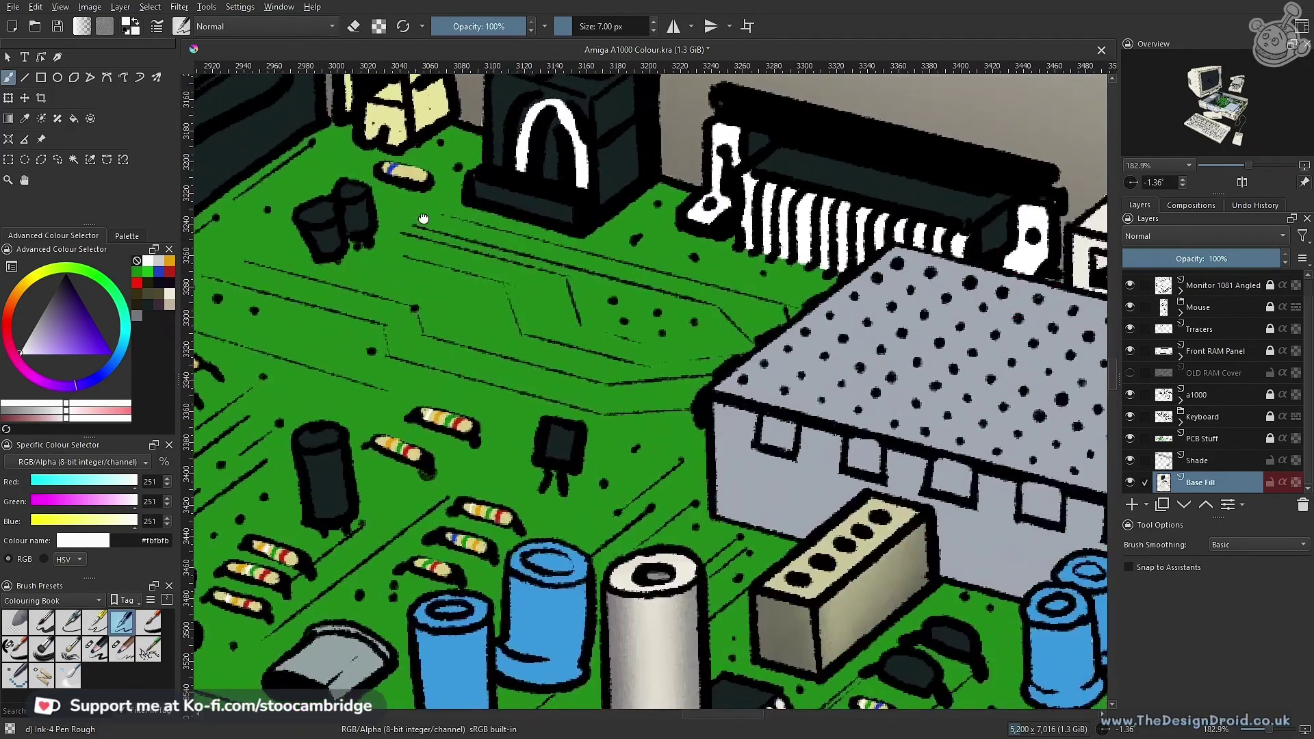
left_click(149, 275)
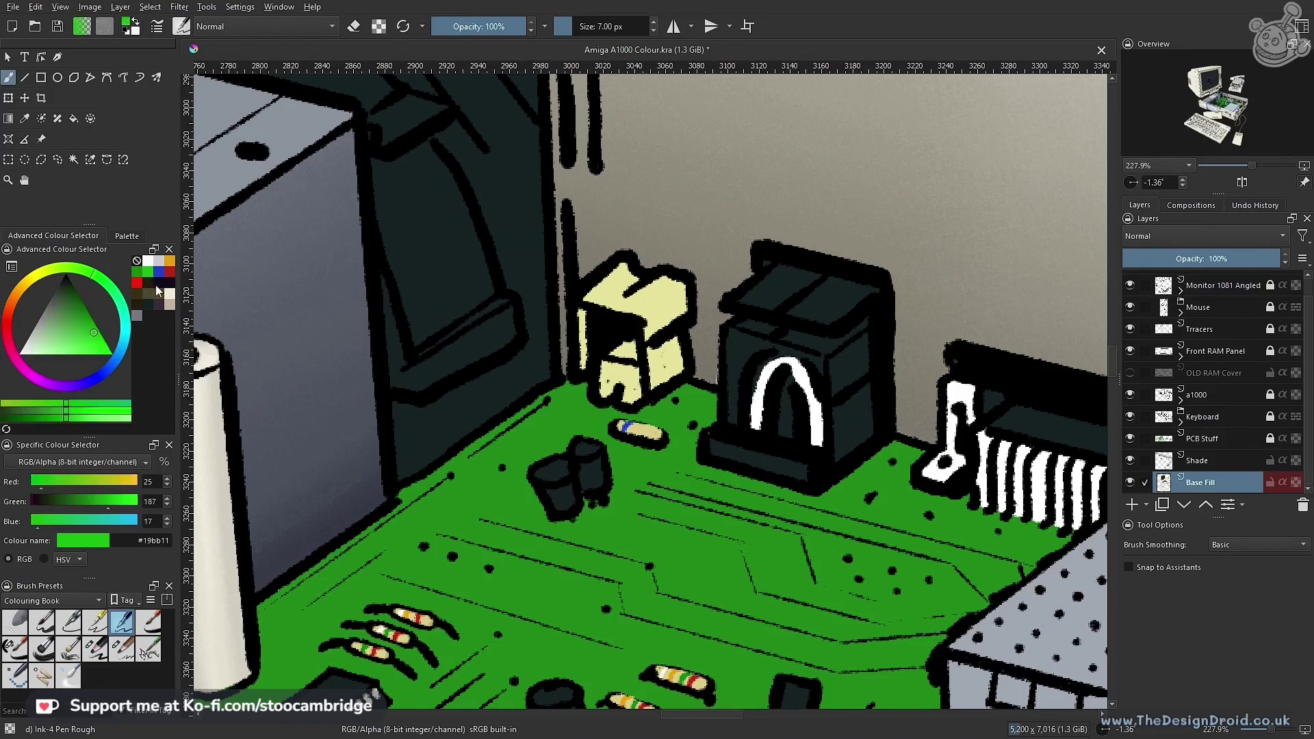
left_click(137, 283)
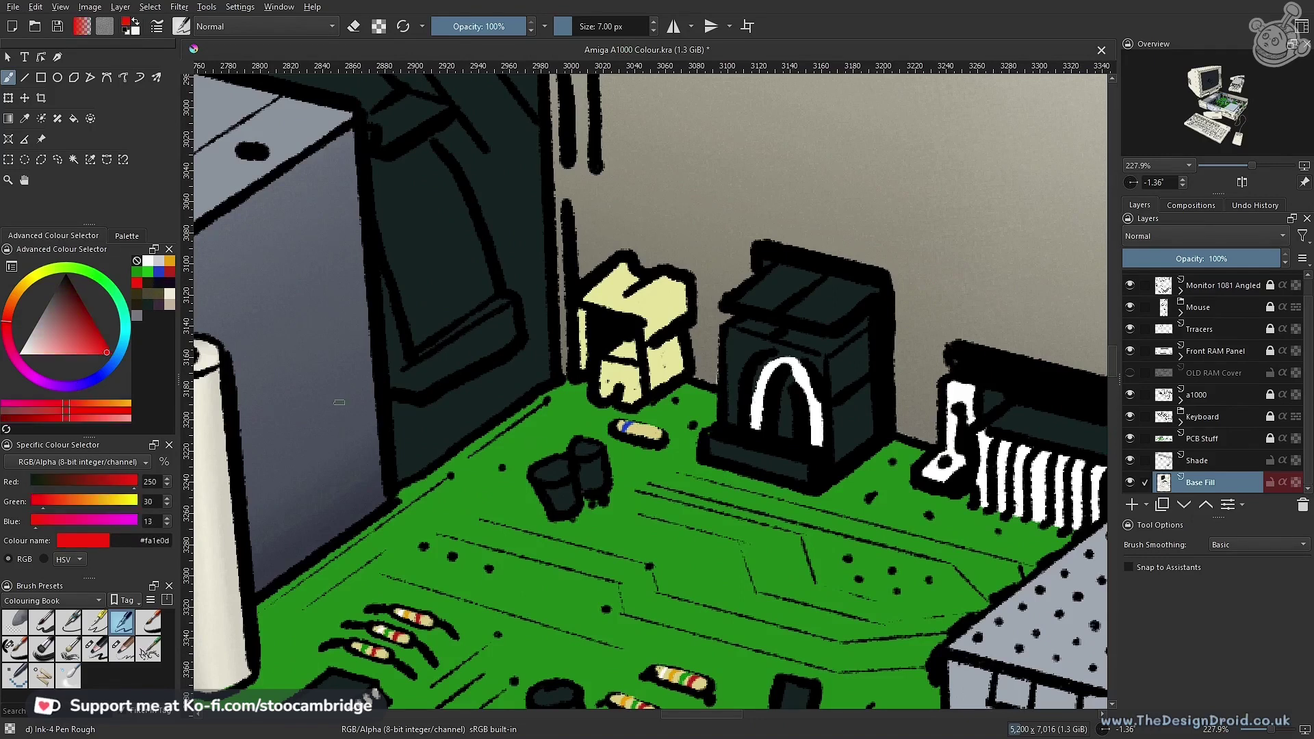
left_click(173, 274)
mouse_move(625, 481)
left_mouse_down()
mouse_move(648, 351)
mouse_move(635, 373)
left_mouse_up()
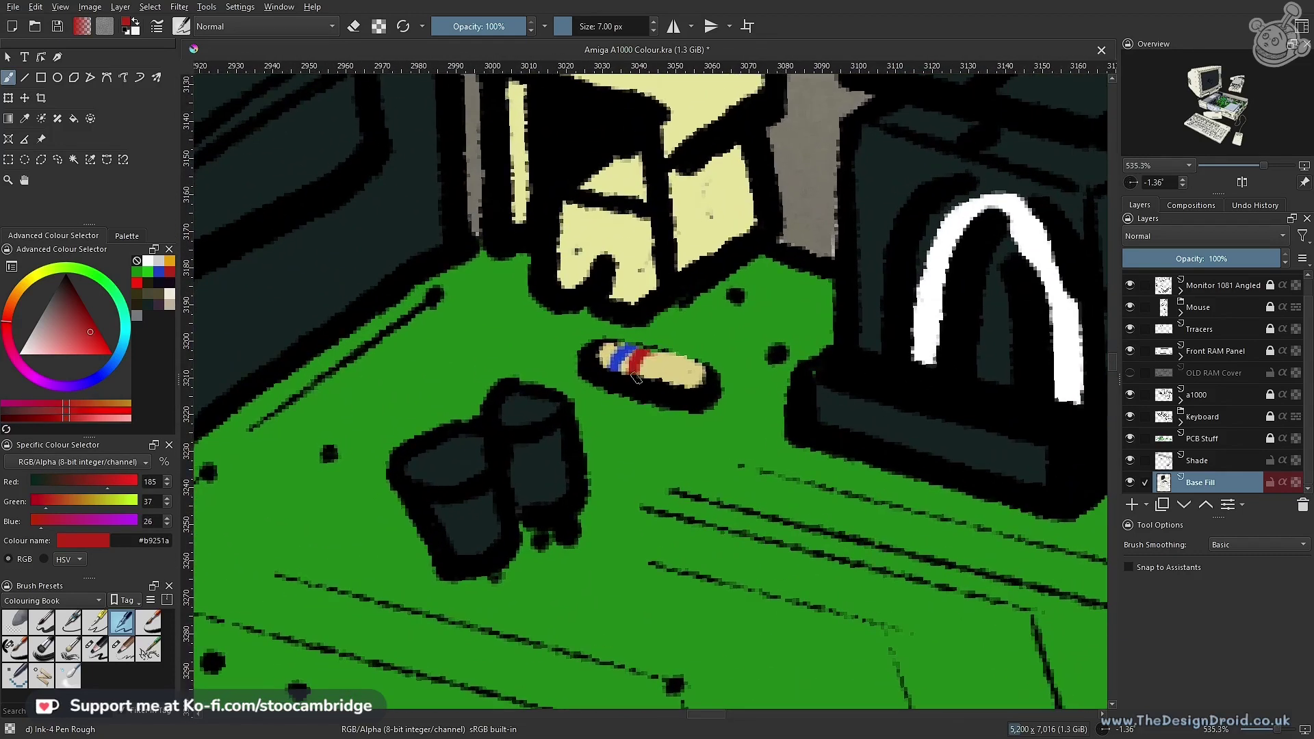
left_click(138, 272)
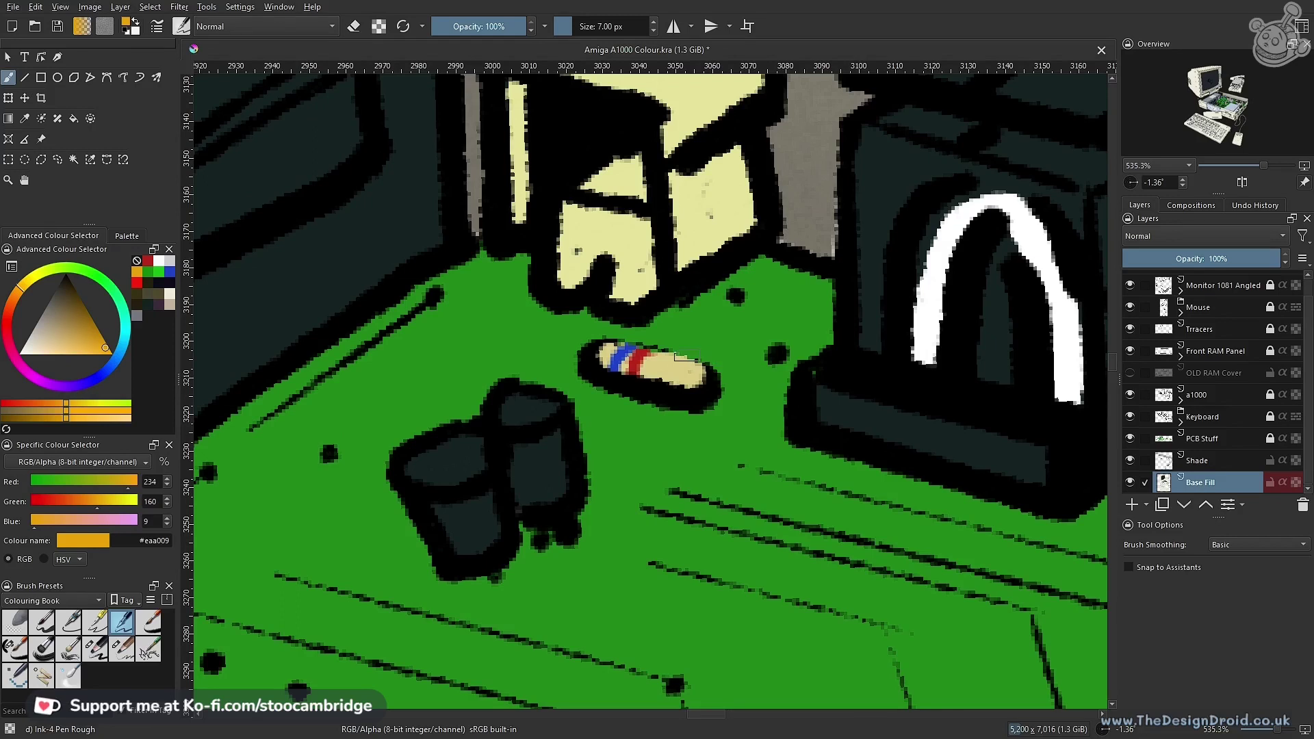
left_click_drag(668, 353, 661, 376)
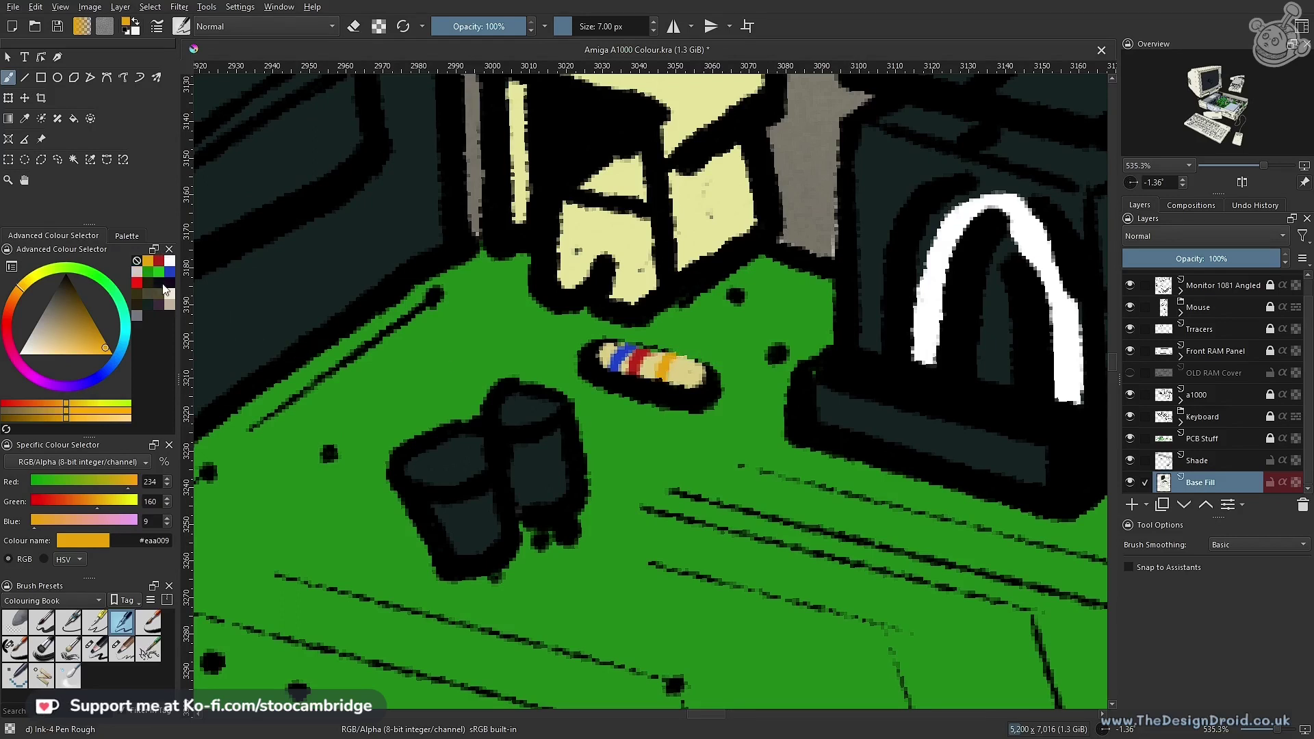
left_click(169, 260)
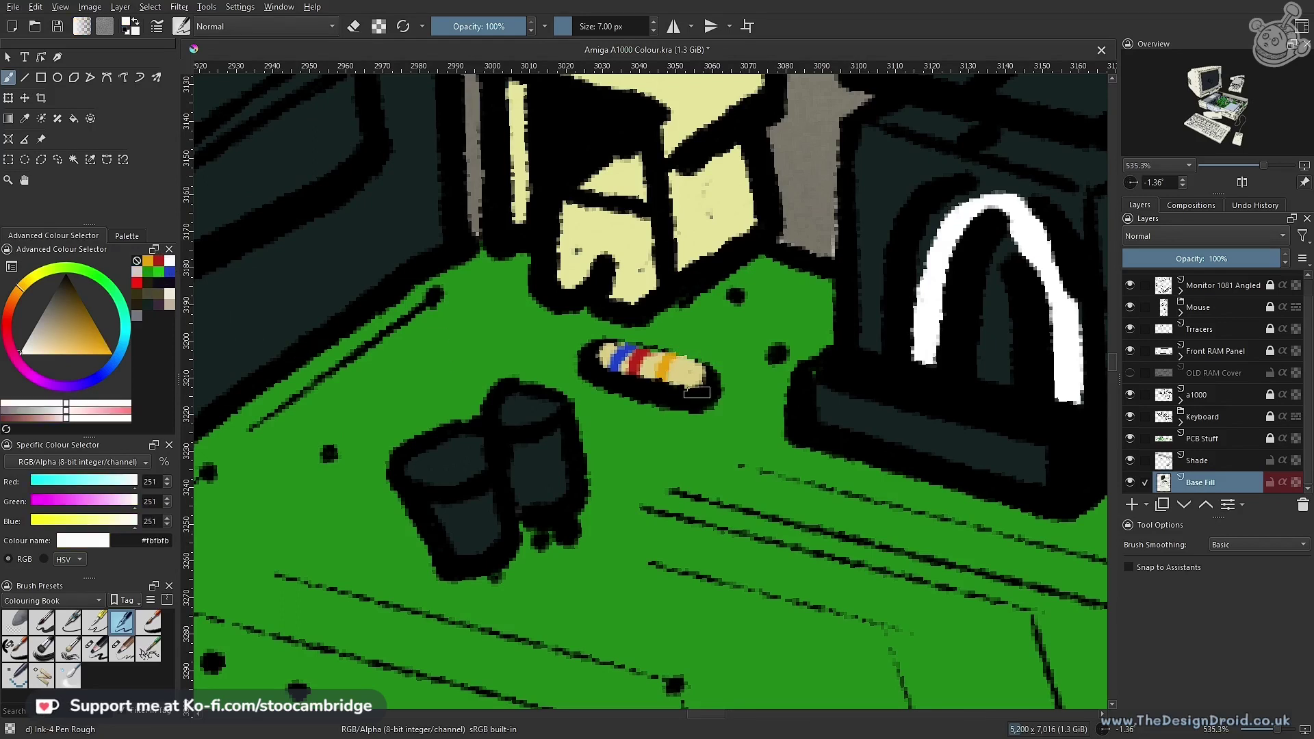
scroll(713, 451, "down", 12)
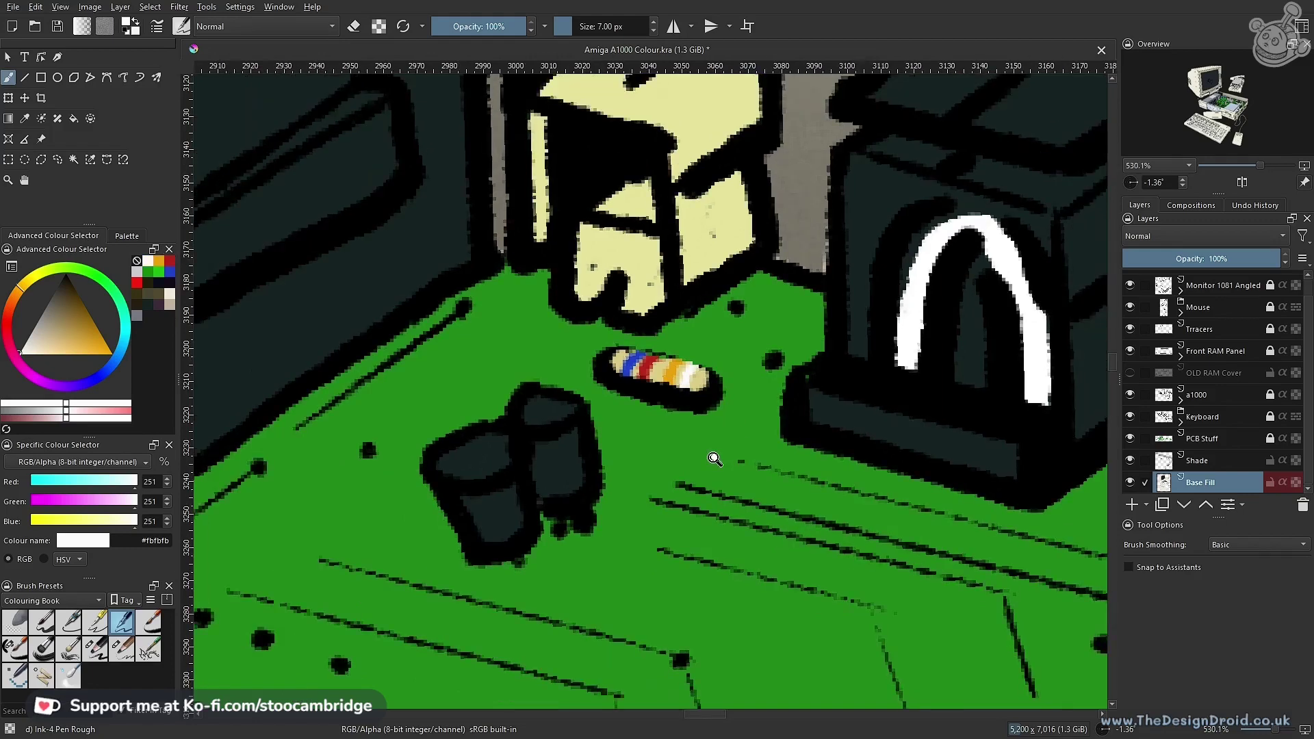
Save the Amiga A1000 Colour.kra drawing
left_click_drag(846, 525, 637, 294)
key("ctrl+s")
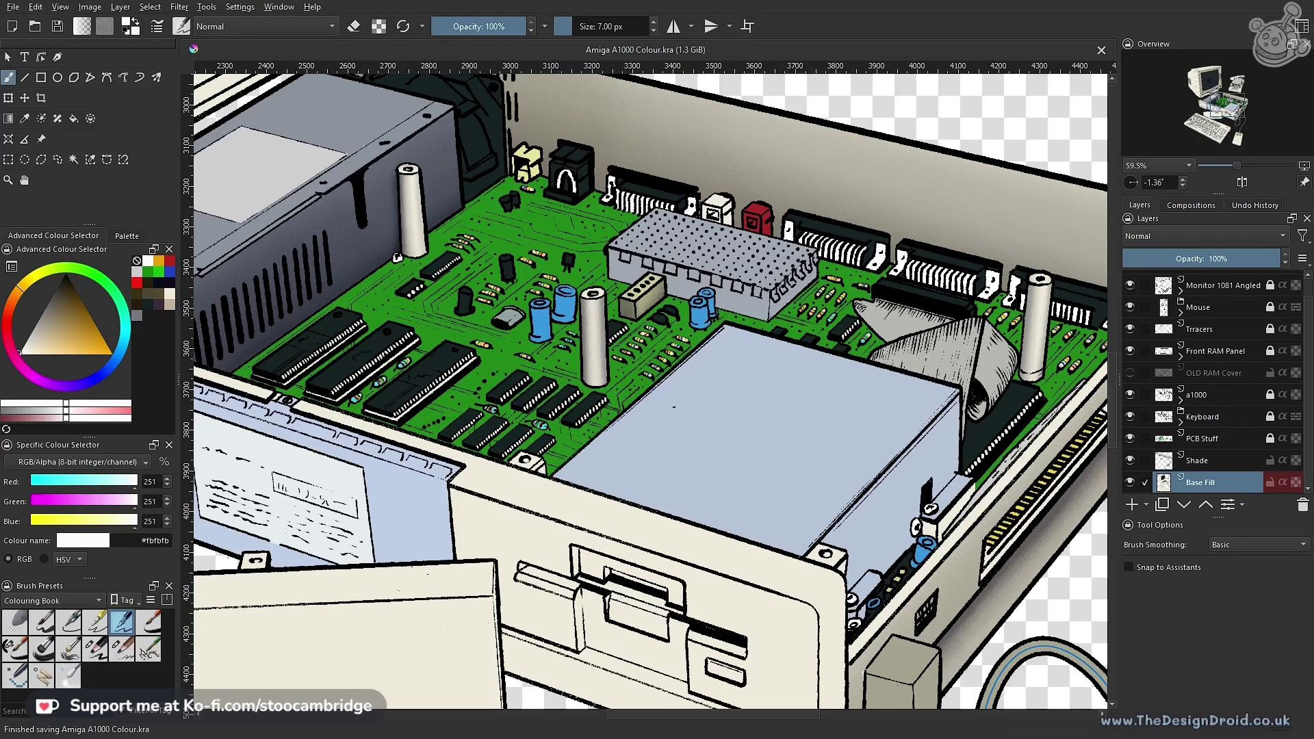
left_click_drag(758, 352, 669, 363)
scroll(670, 363, "up", 3)
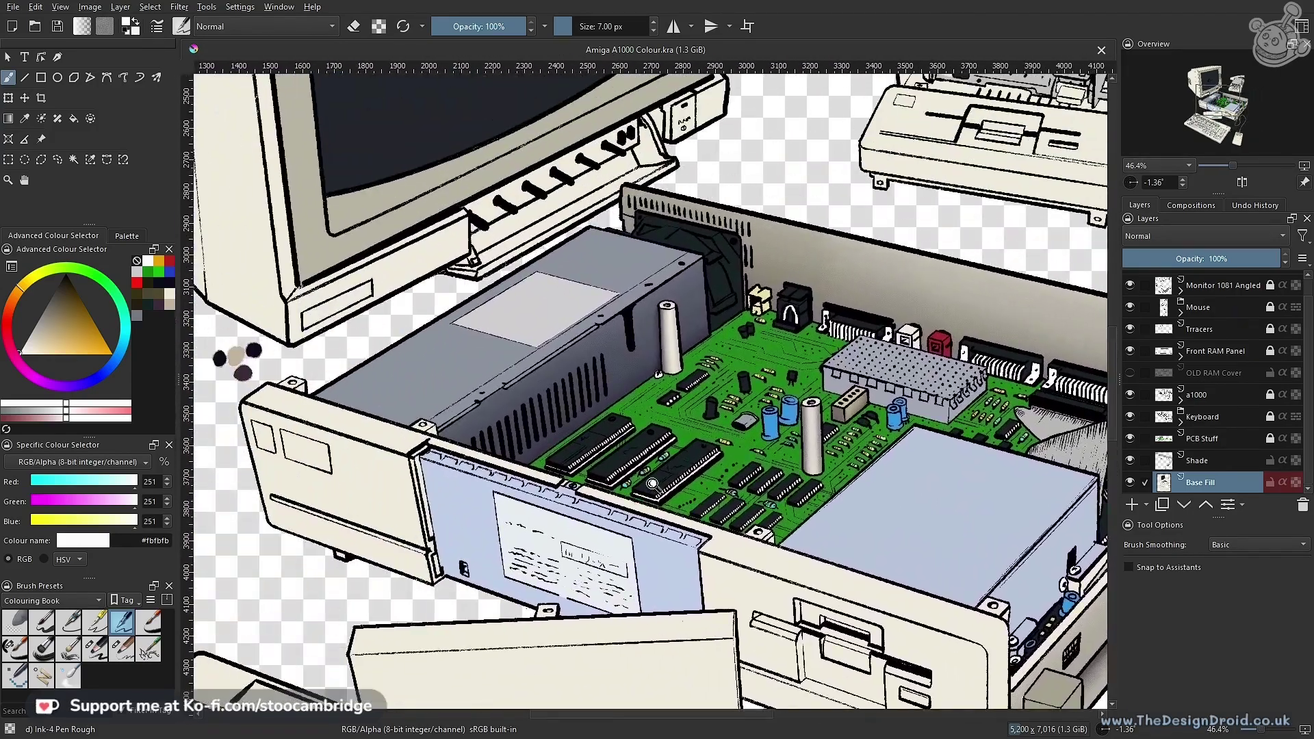
Sample the dark purple #3c2b3a from the colour swatches painted on the empty canvas beside the A1000 case
left_click_drag(652, 484, 900, 447)
left_click_drag(841, 390, 836, 435)
scroll(837, 436, "up", 2)
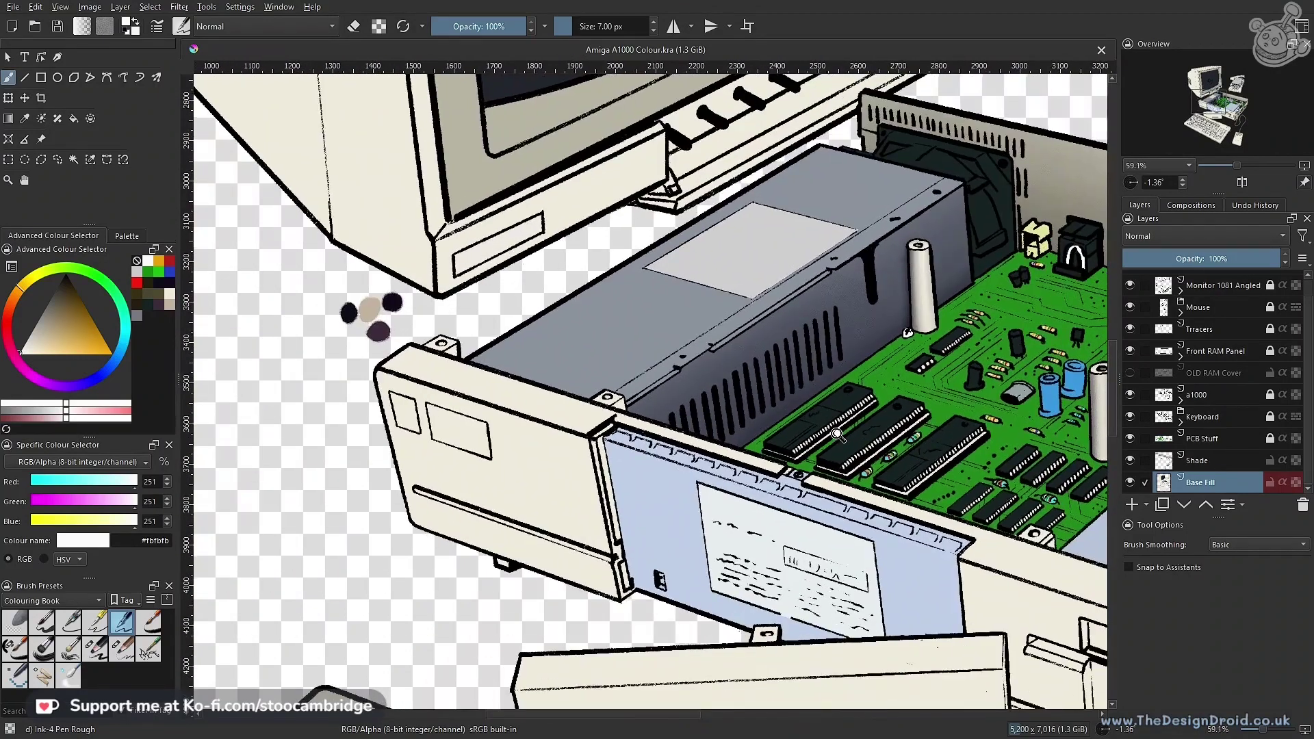
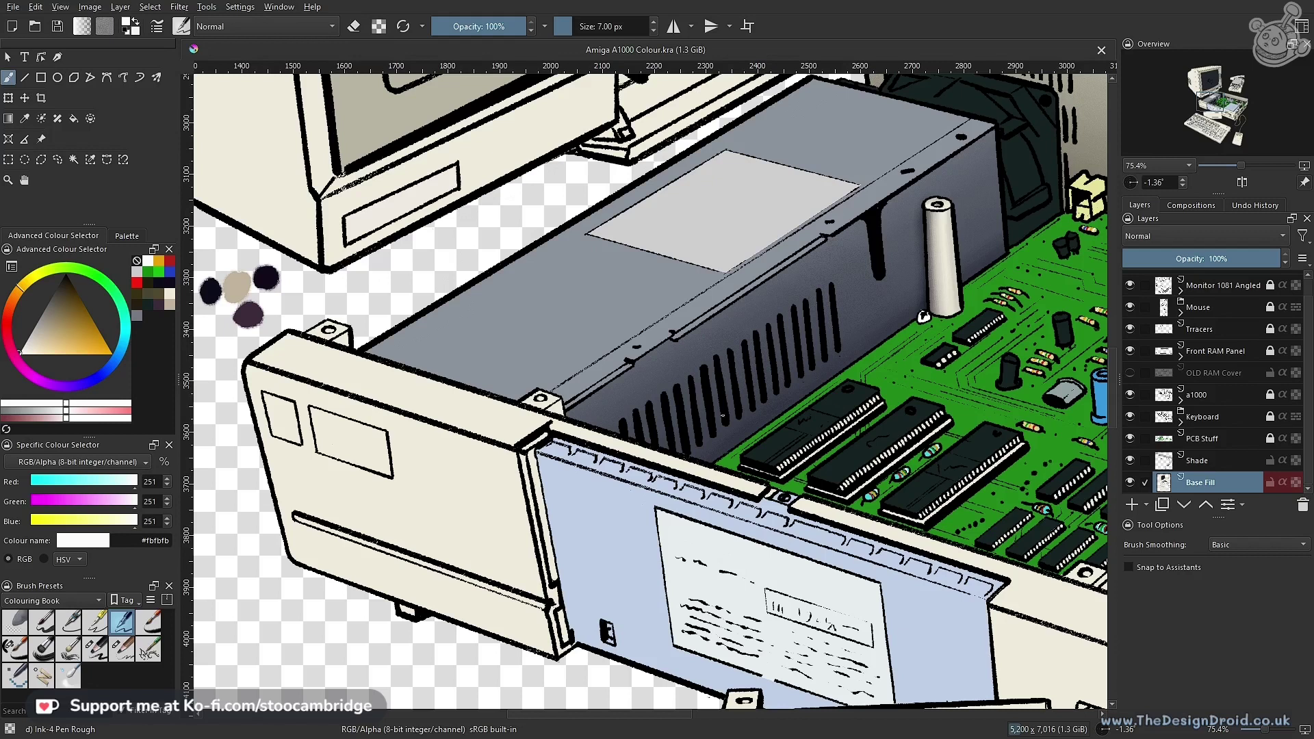
scroll(722, 415, "up", 5)
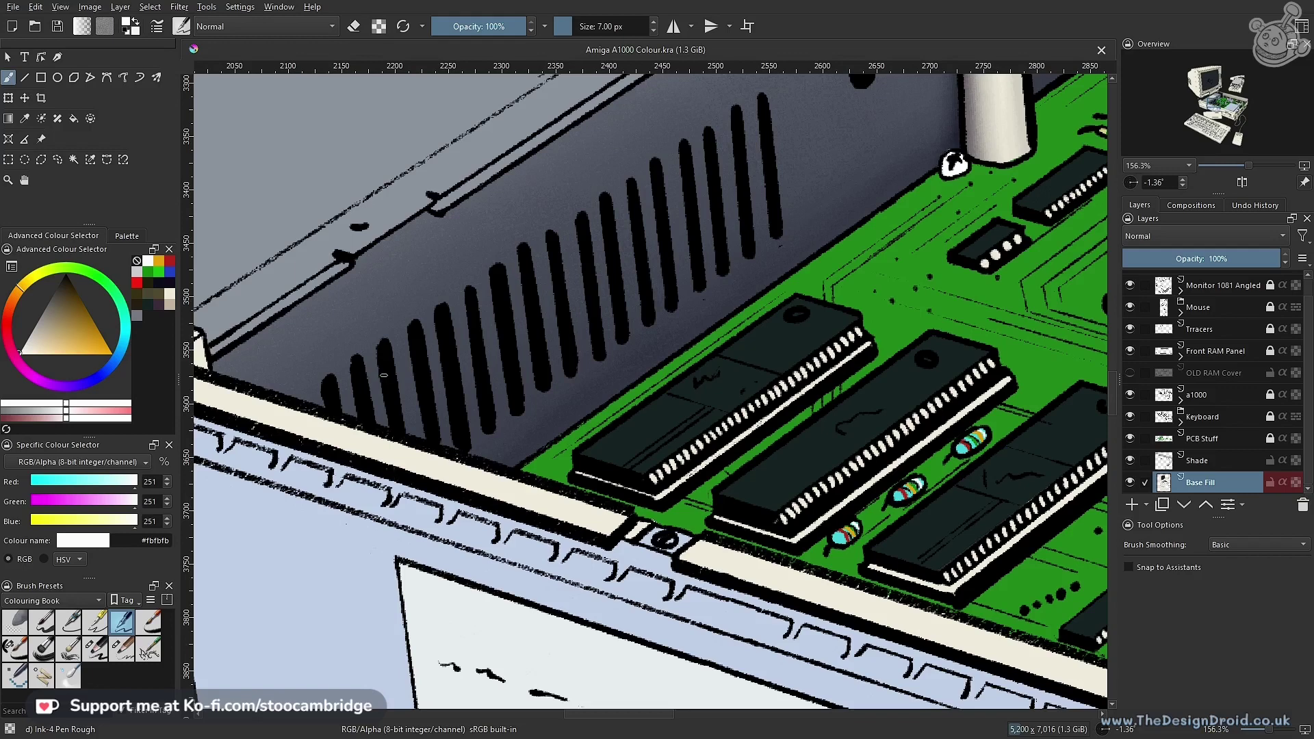
left_click_drag(492, 394, 470, 503)
left_click_drag(251, 384, 706, 343)
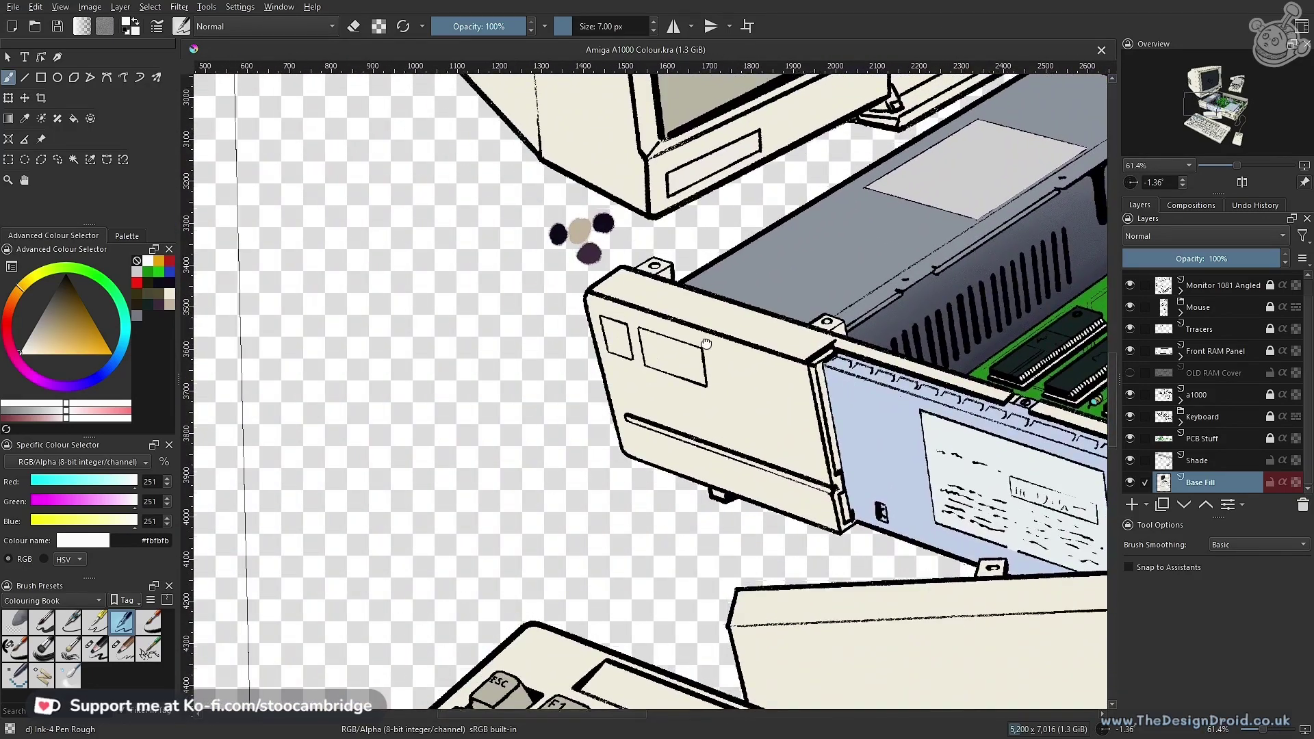
scroll(623, 273, "up", 5)
left_click(528, 309, "ctrl")
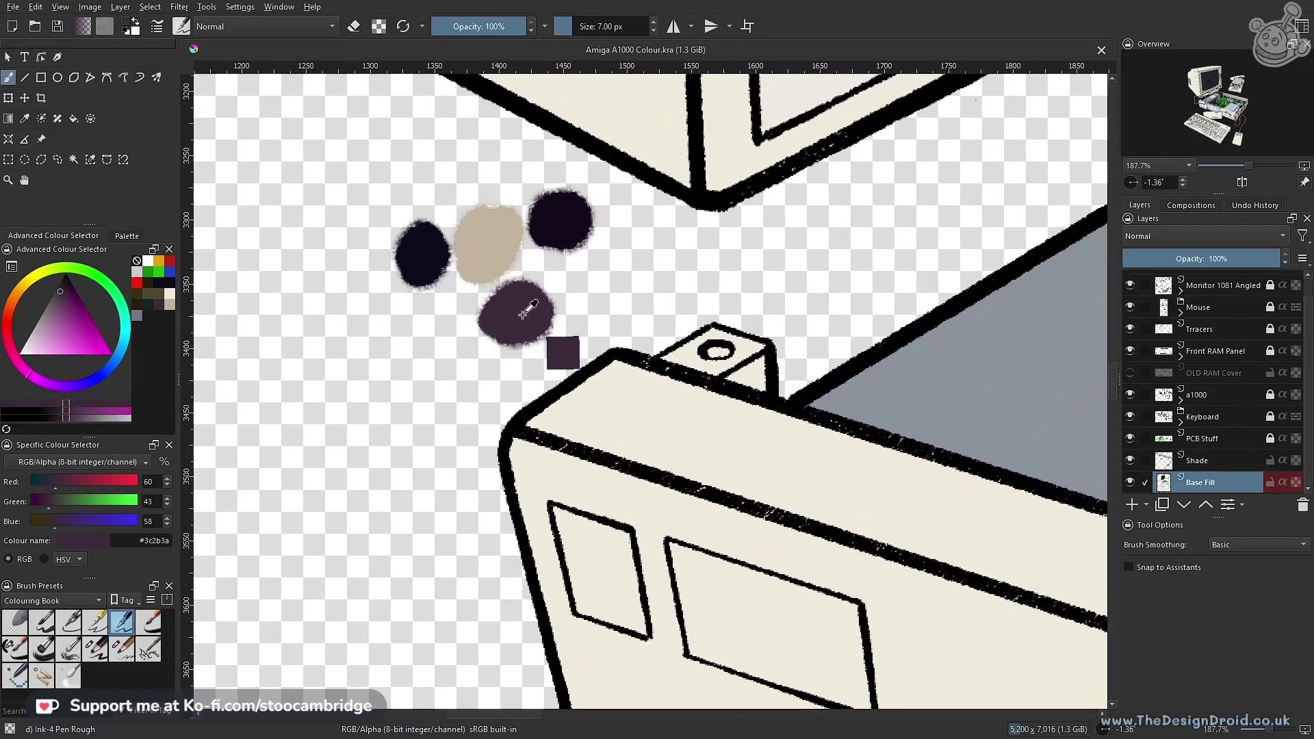
Make a polygonal selection around the top face of the large chip nearest the power supply
left_click_drag(798, 306, 807, 410)
left_click_drag(829, 338, 424, 393)
mouse_move(611, 446)
left_mouse_down()
mouse_move(570, 383)
mouse_move(650, 320)
mouse_move(643, 337)
mouse_move(706, 312)
mouse_move(709, 296)
left_mouse_up()
key("l")
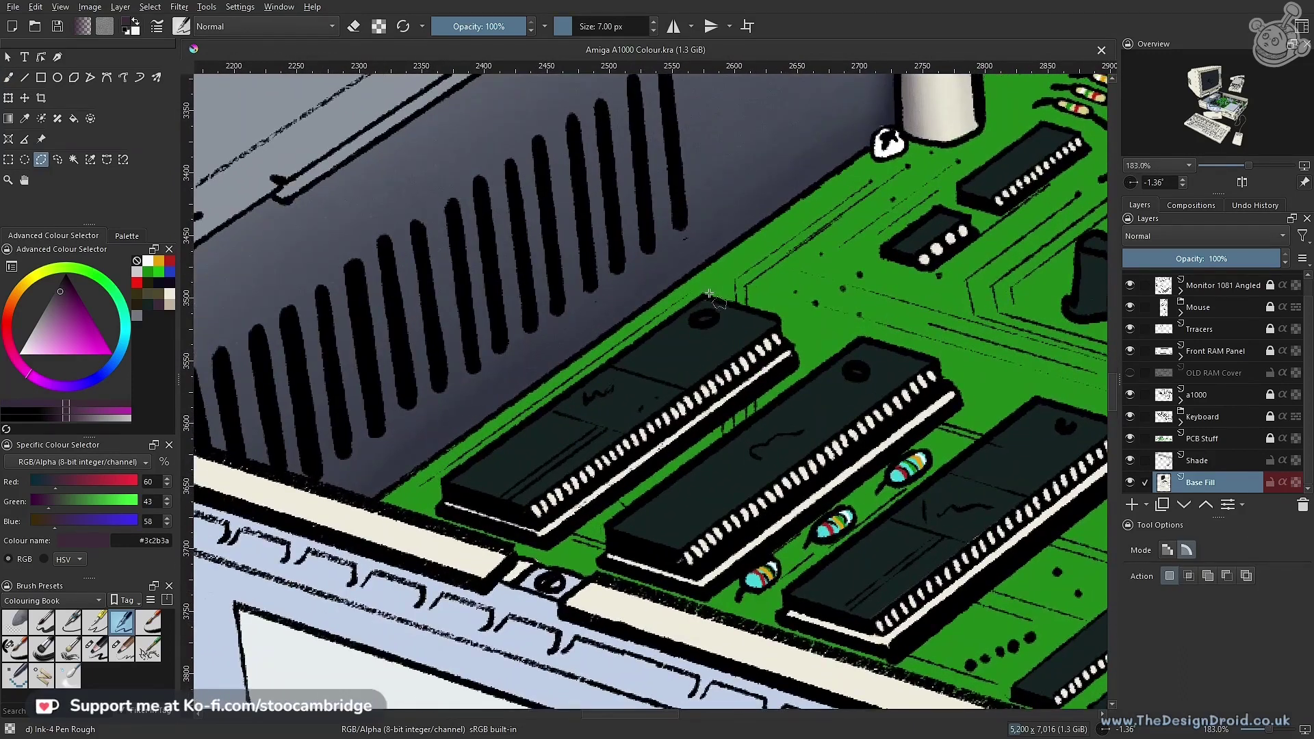
left_click(778, 322)
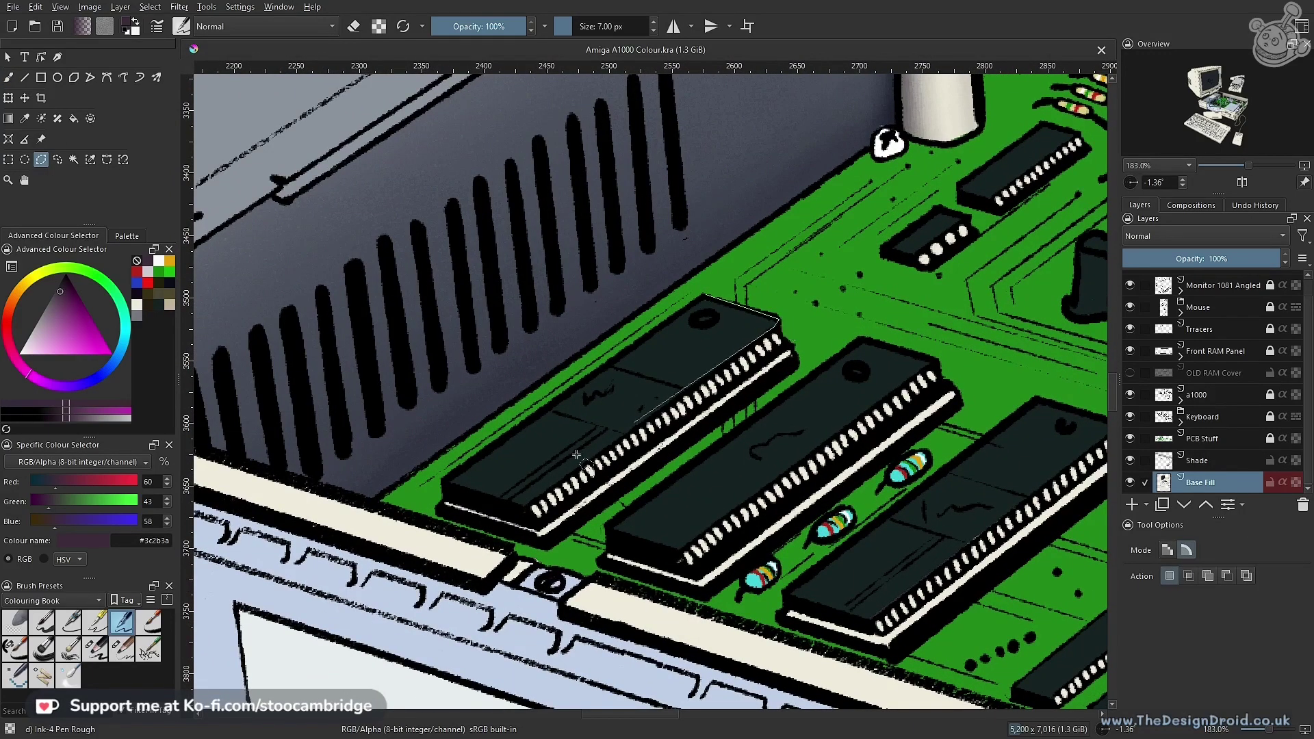
left_click(523, 511)
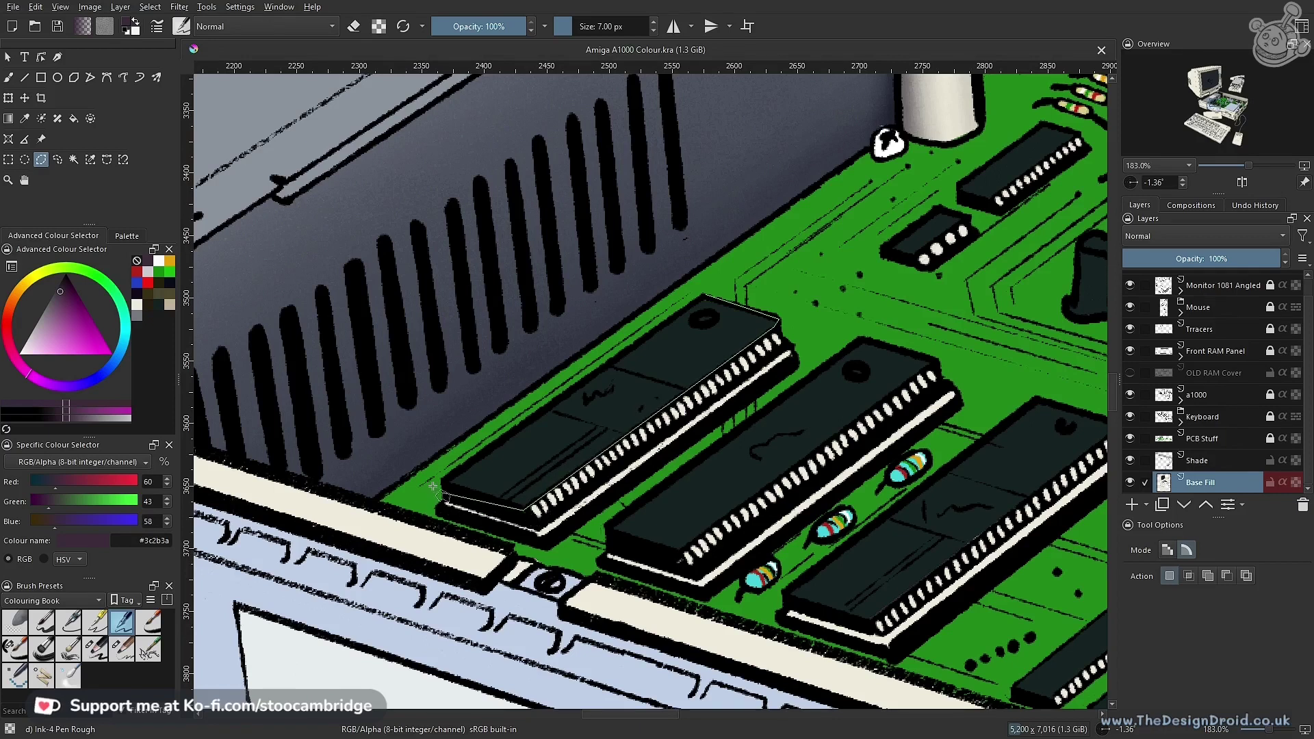
left_click(444, 481)
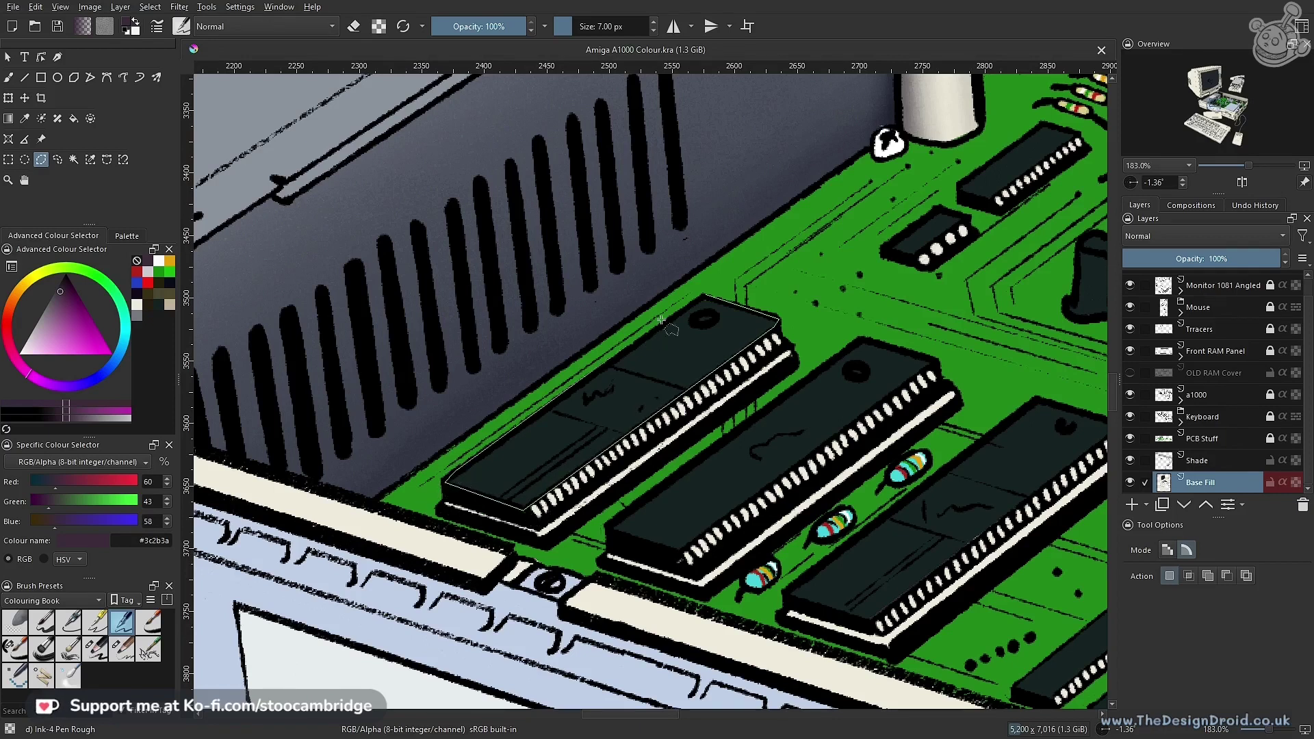
left_click(704, 295)
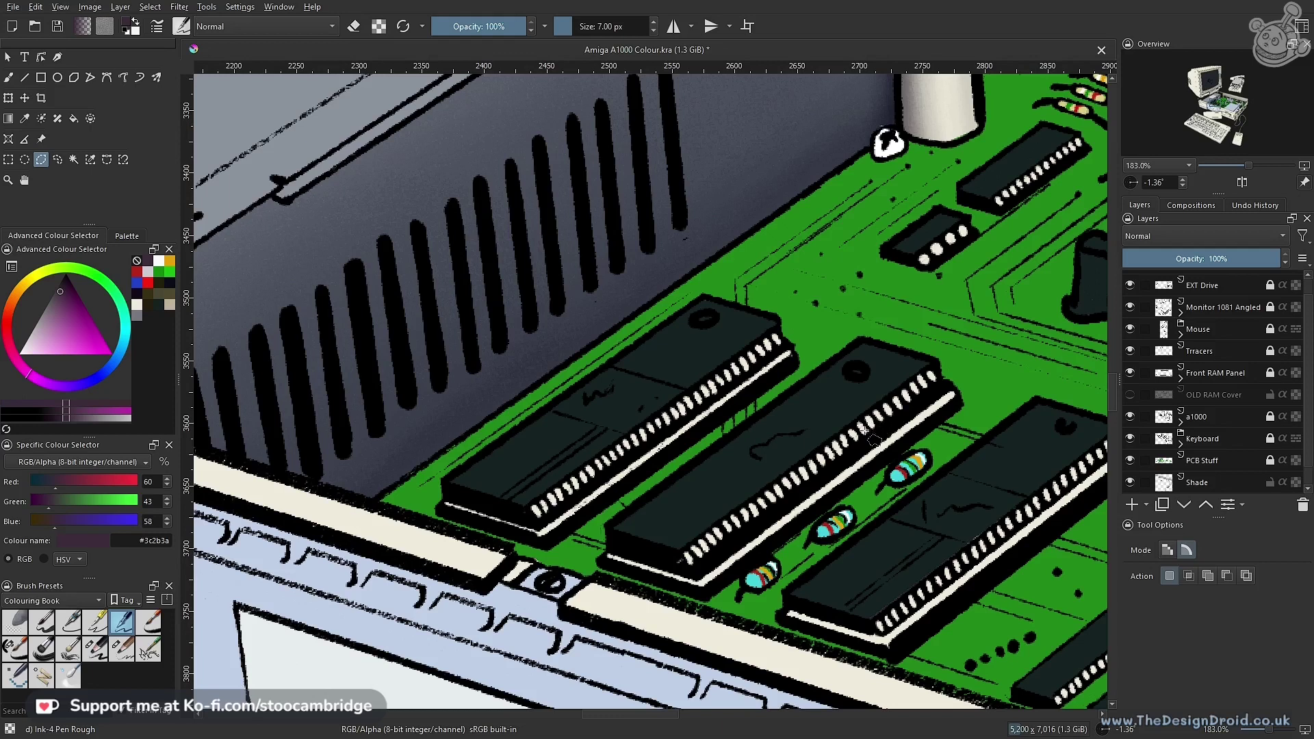
Add the top face of the large chip farthest from the power supply to the selection and fill both chips with #3c2b3a
left_click_drag(849, 423, 578, 345)
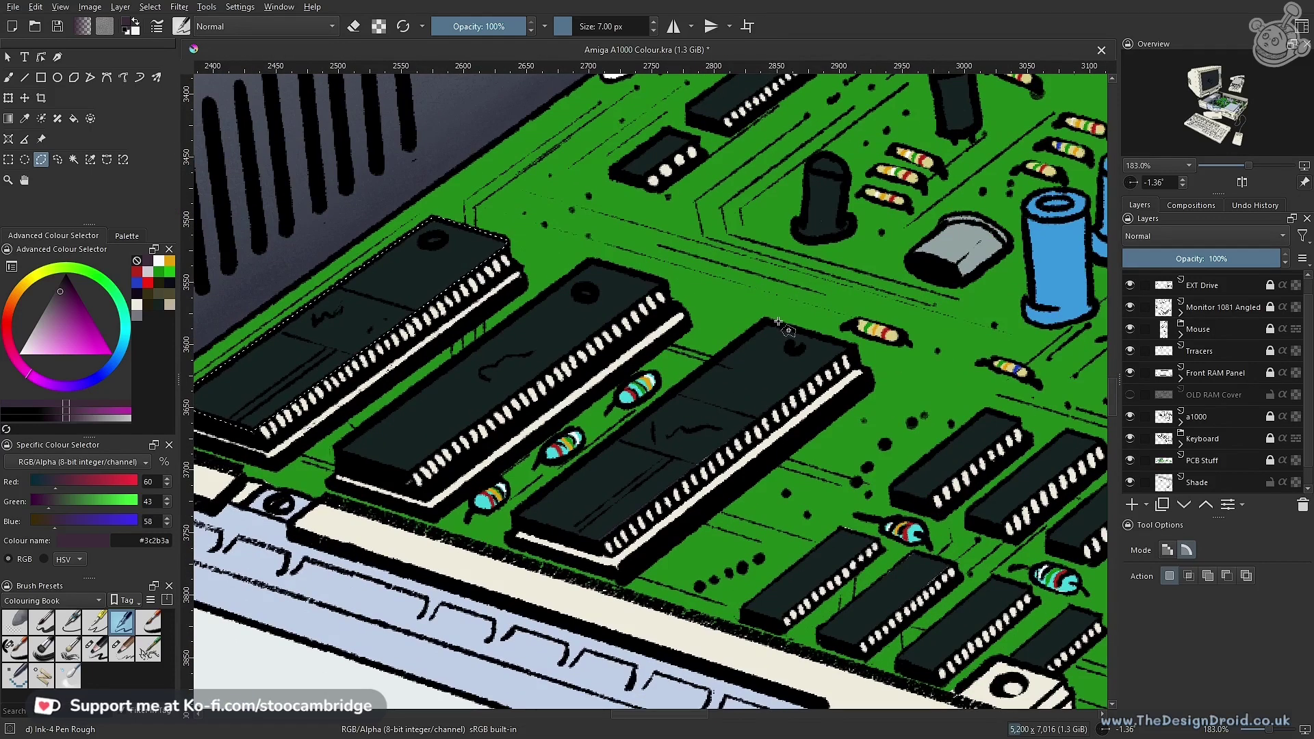
left_click(603, 549)
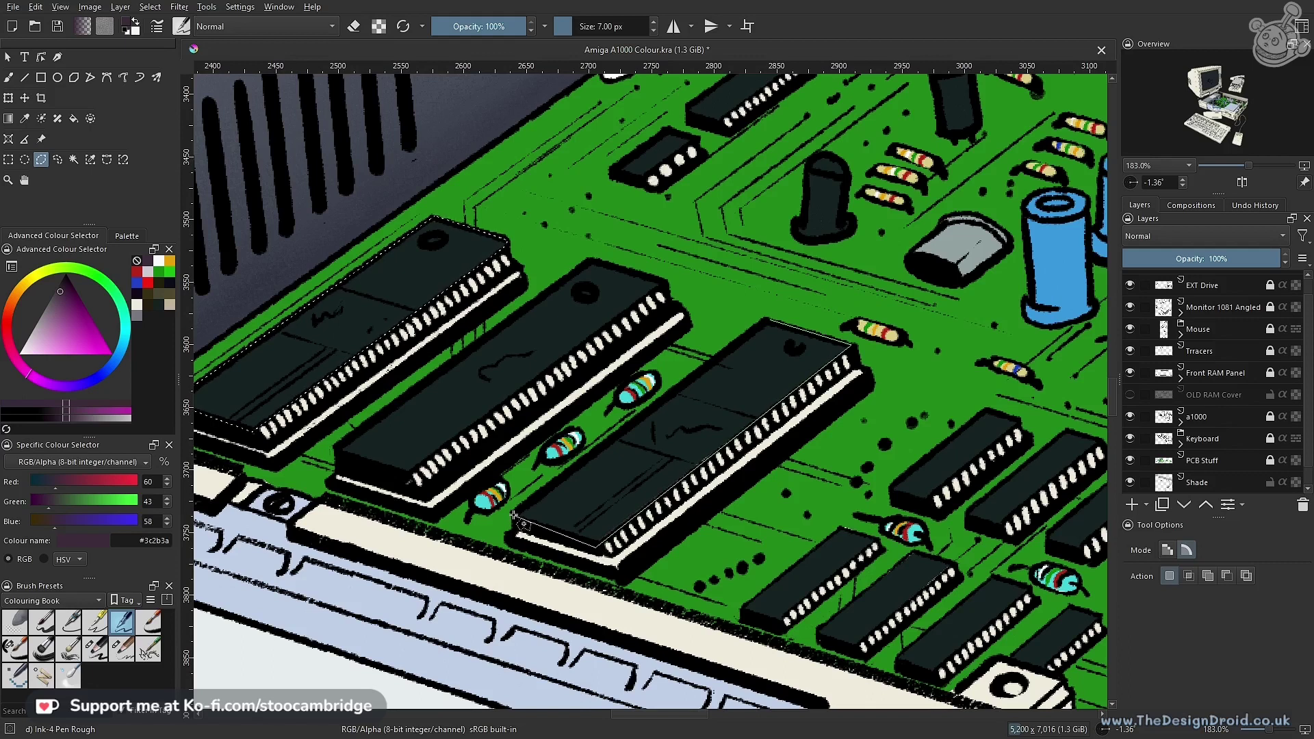
left_click(767, 328)
key("f")
left_click(546, 403)
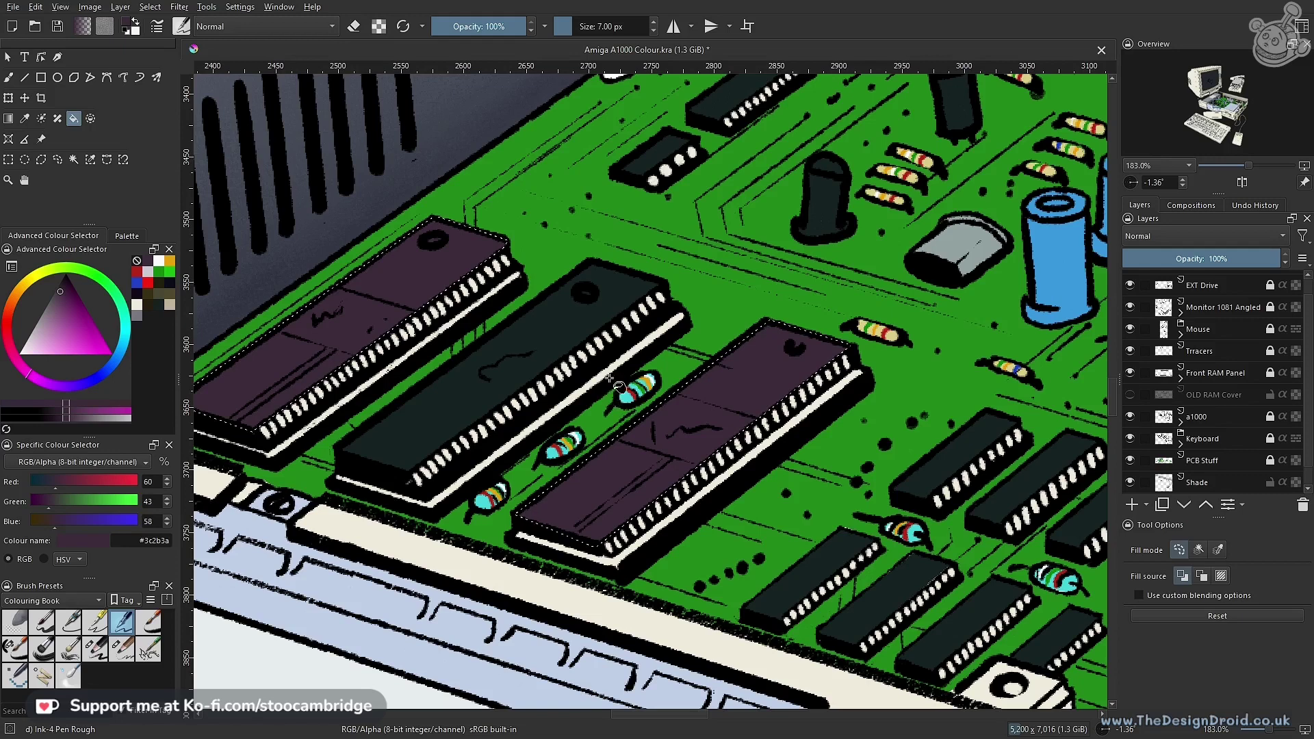
Sample the beige #c1b39e from the painted swatches beside the A1000 case
left_click_drag(445, 347, 438, 382)
left_click_drag(503, 360, 885, 355)
left_click_drag(327, 310, 600, 317)
left_click_drag(496, 290, 528, 450)
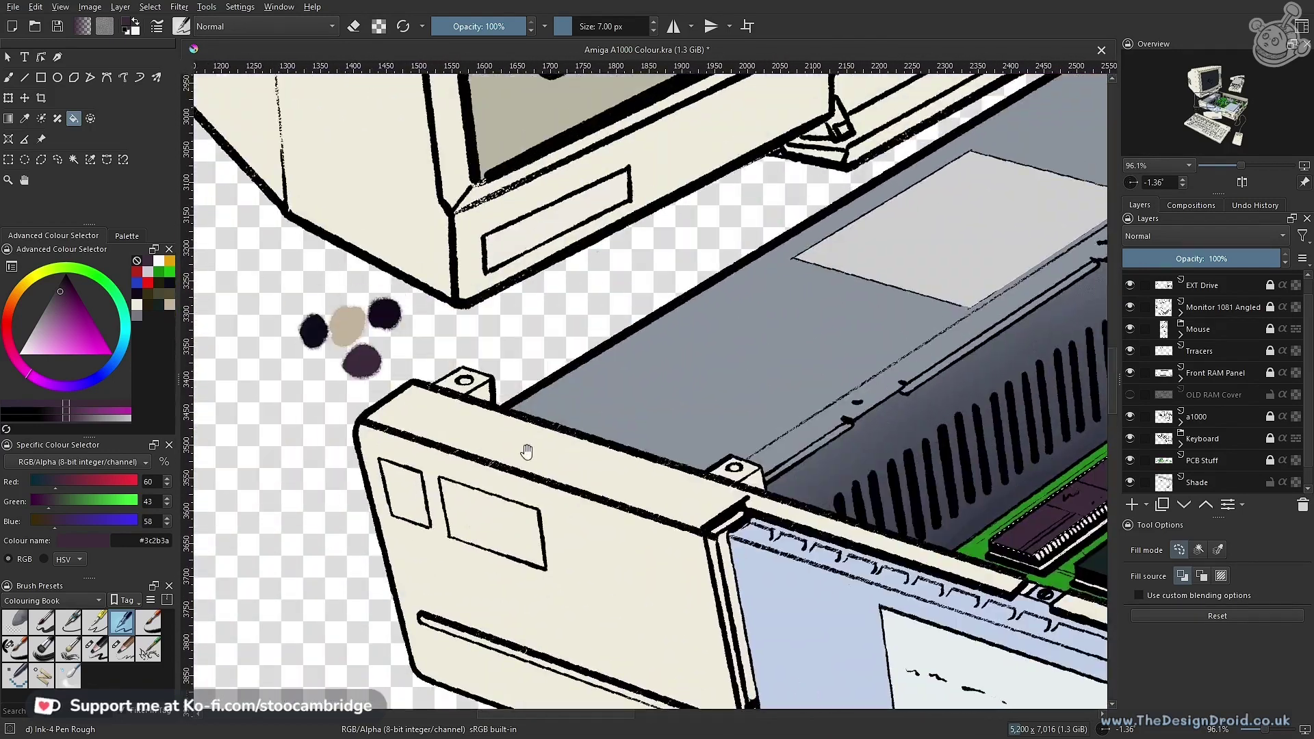
left_click(348, 323, "ctrl")
left_click_drag(782, 378, 758, 378)
mouse_move(876, 419)
left_mouse_down()
mouse_move(419, 322)
mouse_move(890, 429)
left_mouse_up()
scroll(566, 438, "up", 1)
scroll(566, 428, "down", 2)
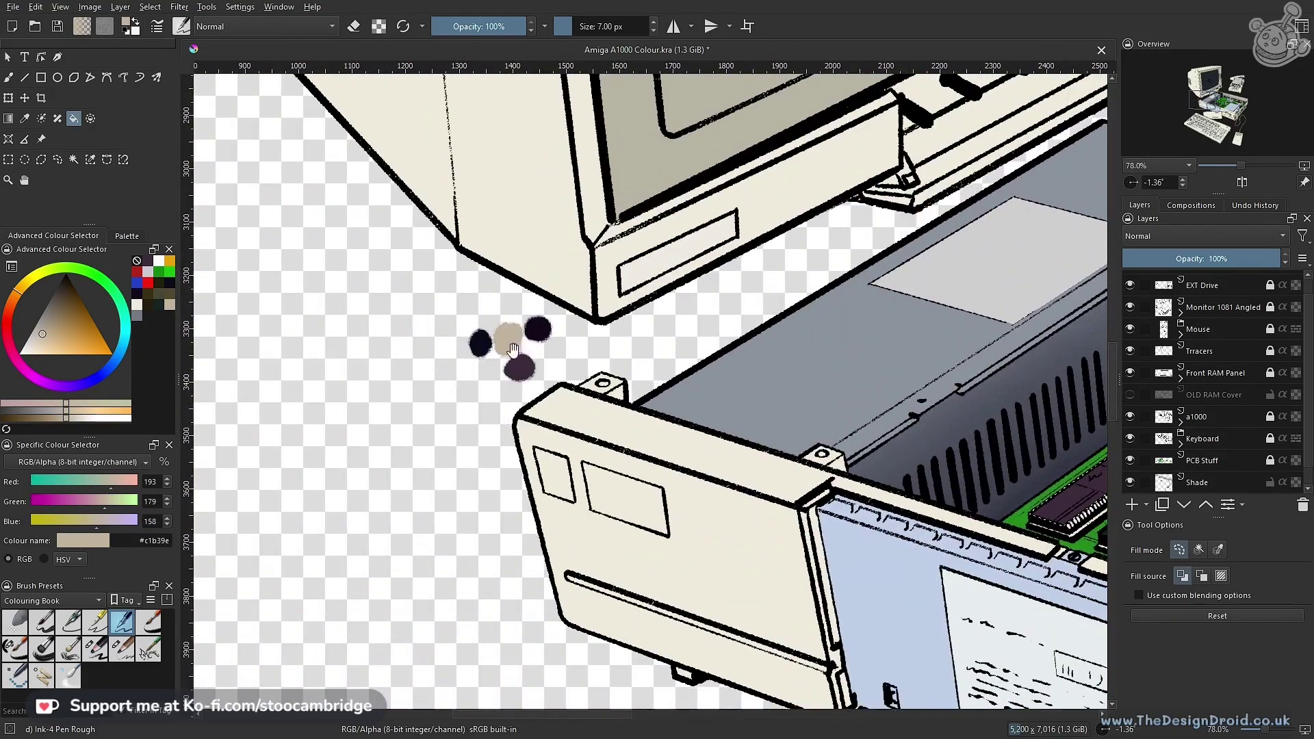
Clear the selection and outline the label patch across the middle of the purple chip nearest the power supply
left_click_drag(763, 383, 183, 394)
left_click_drag(545, 469, 594, 347)
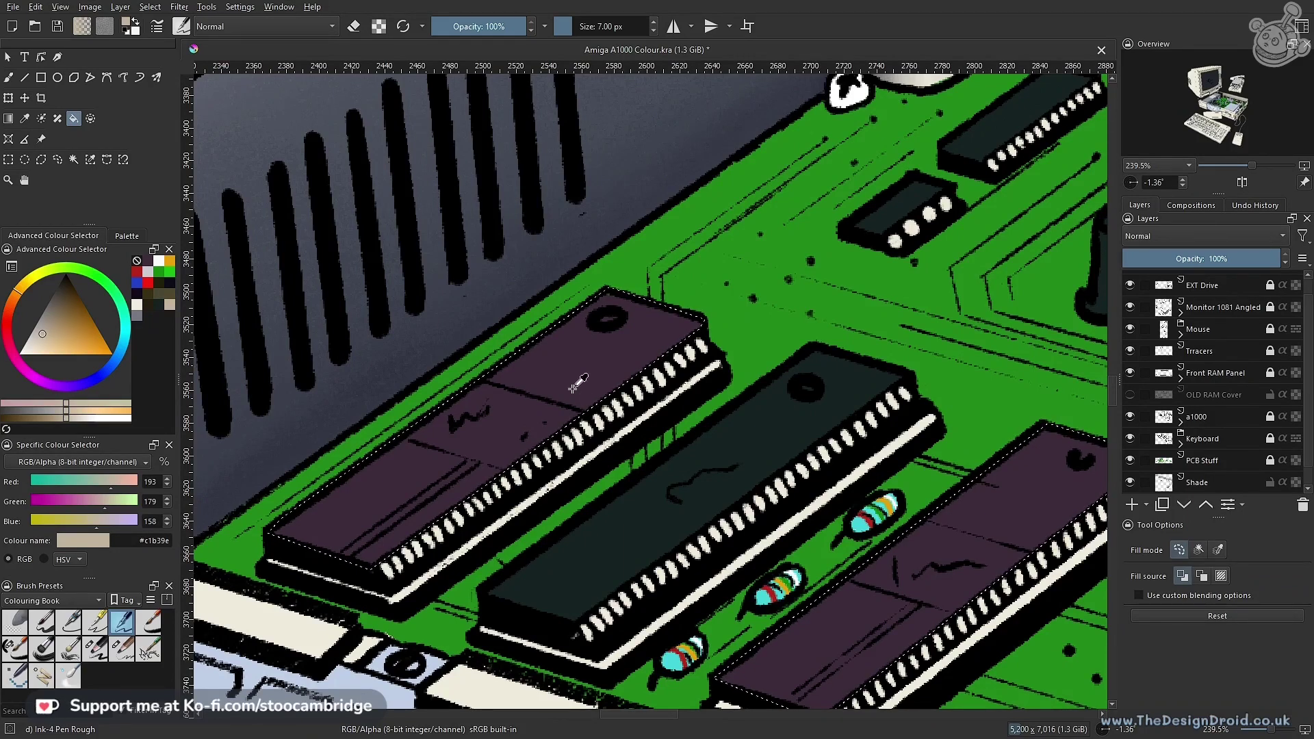
key("ctrl+shift+a")
key("l")
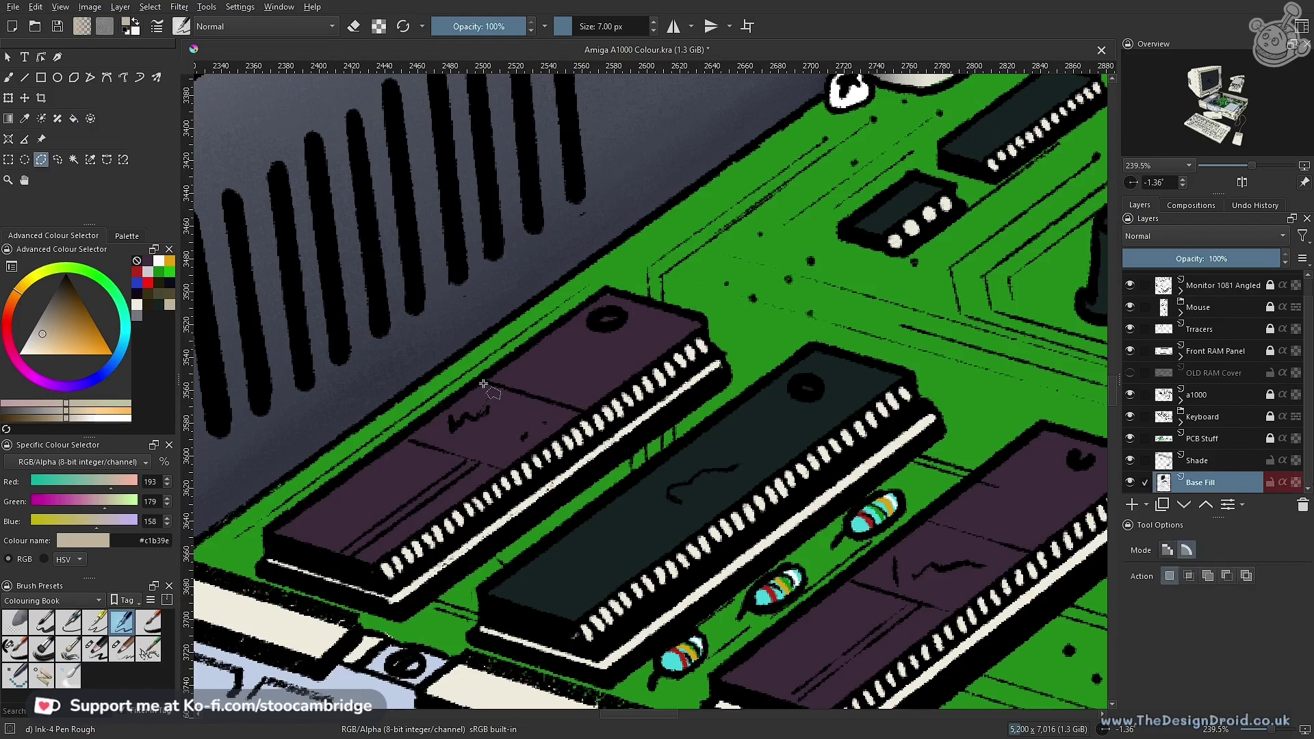
left_click_drag(493, 413, 675, 191)
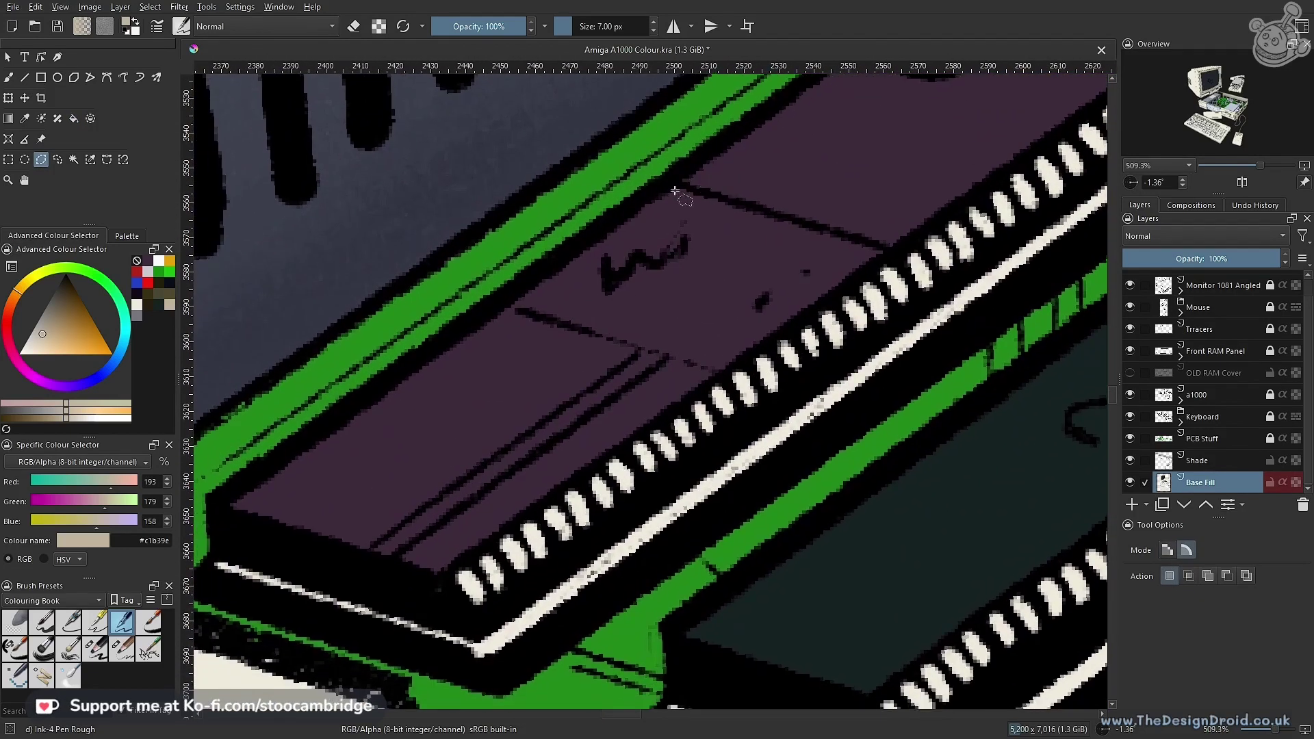
left_click(672, 180)
left_click(897, 253)
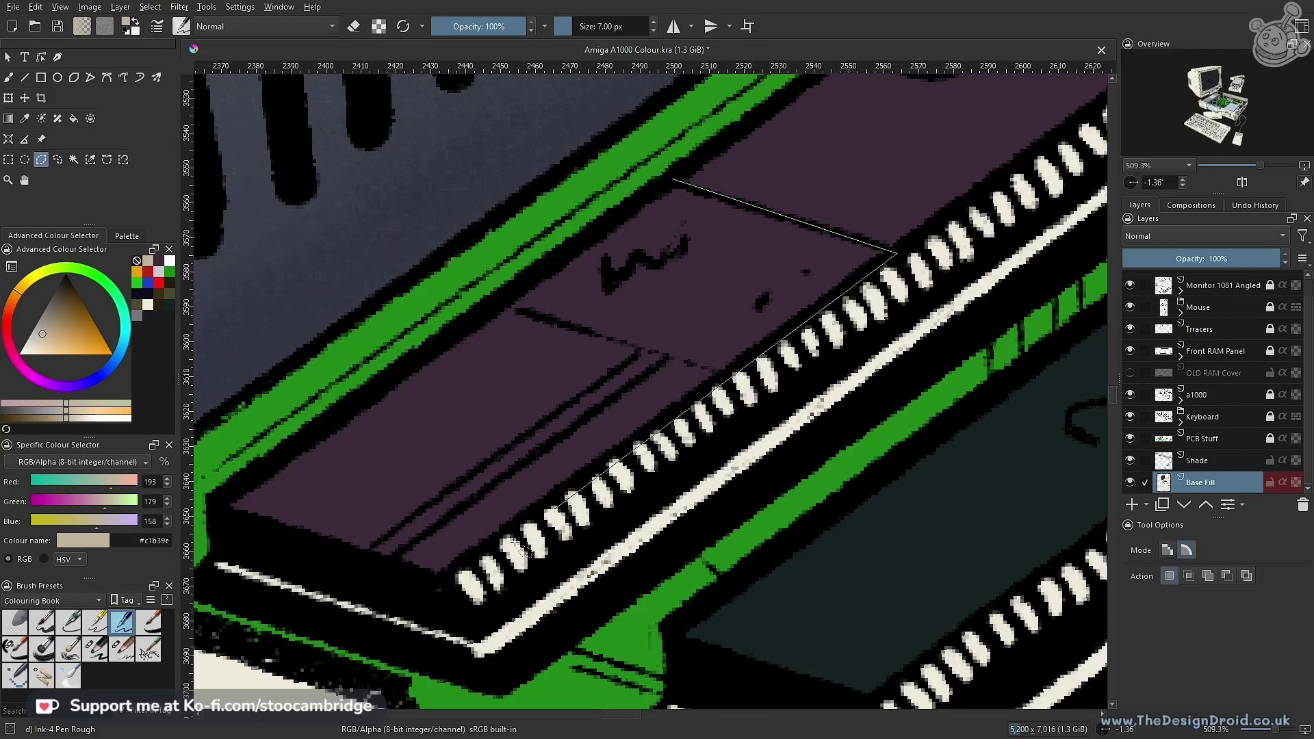
left_click(497, 301)
left_click(672, 180)
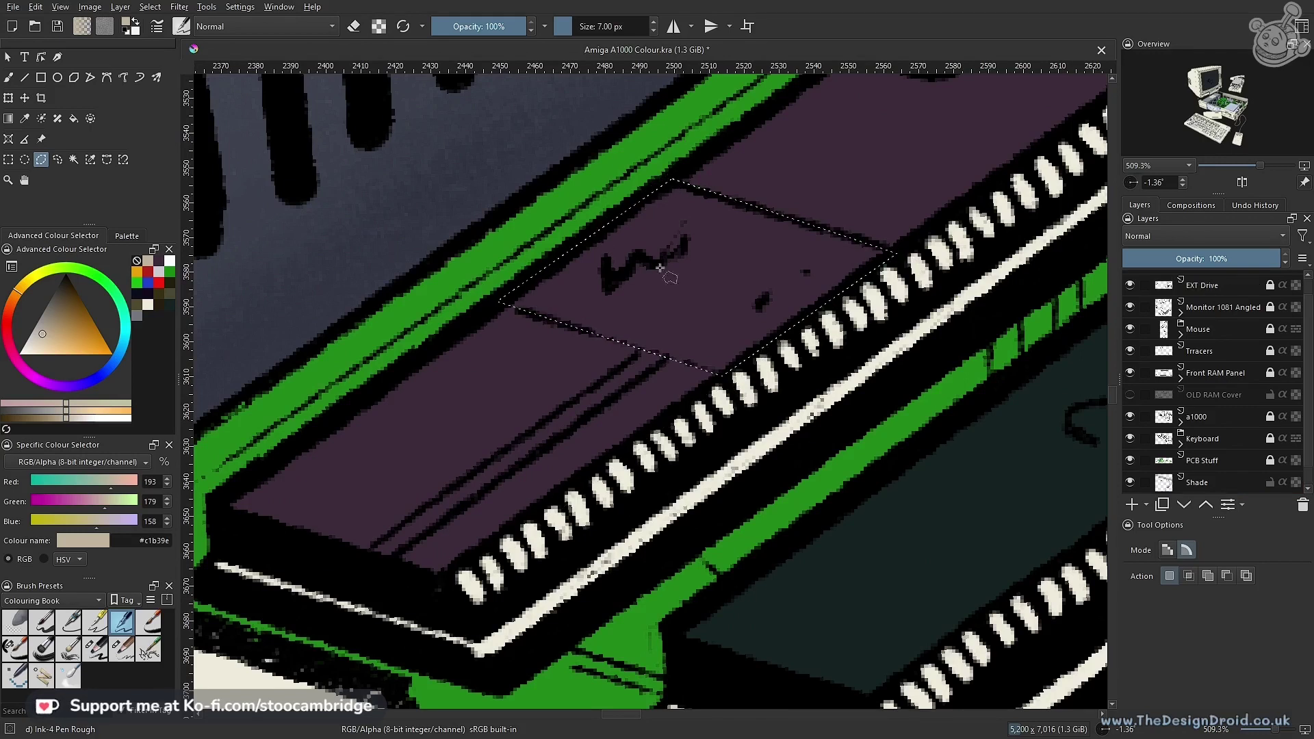
Add the thin strip running from that chip's label patch to its front end to the selection
left_click(357, 555)
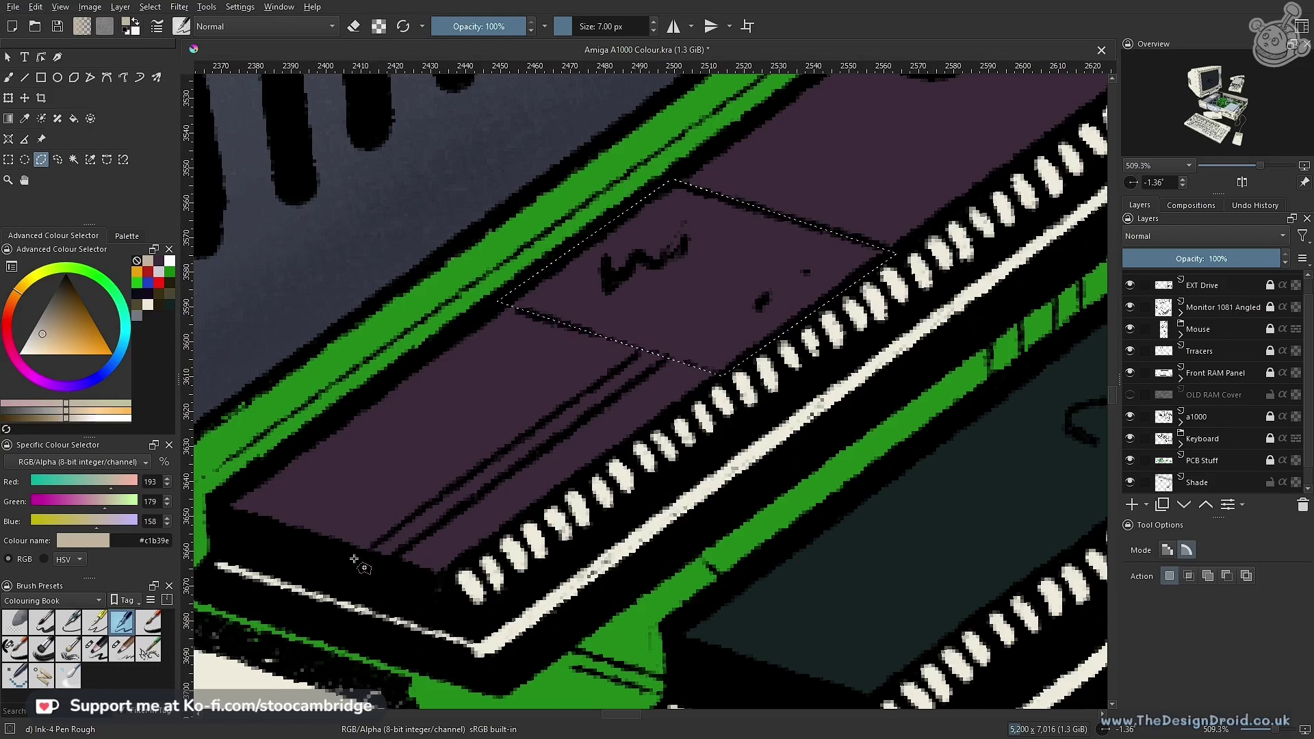
left_click(682, 319)
left_click(706, 330)
left_click(358, 554)
Add the label patch and thin strip of the other purple chip to the selection
left_click_drag(817, 288, 325, 311)
left_click_drag(539, 418, 581, 359)
left_click(709, 153)
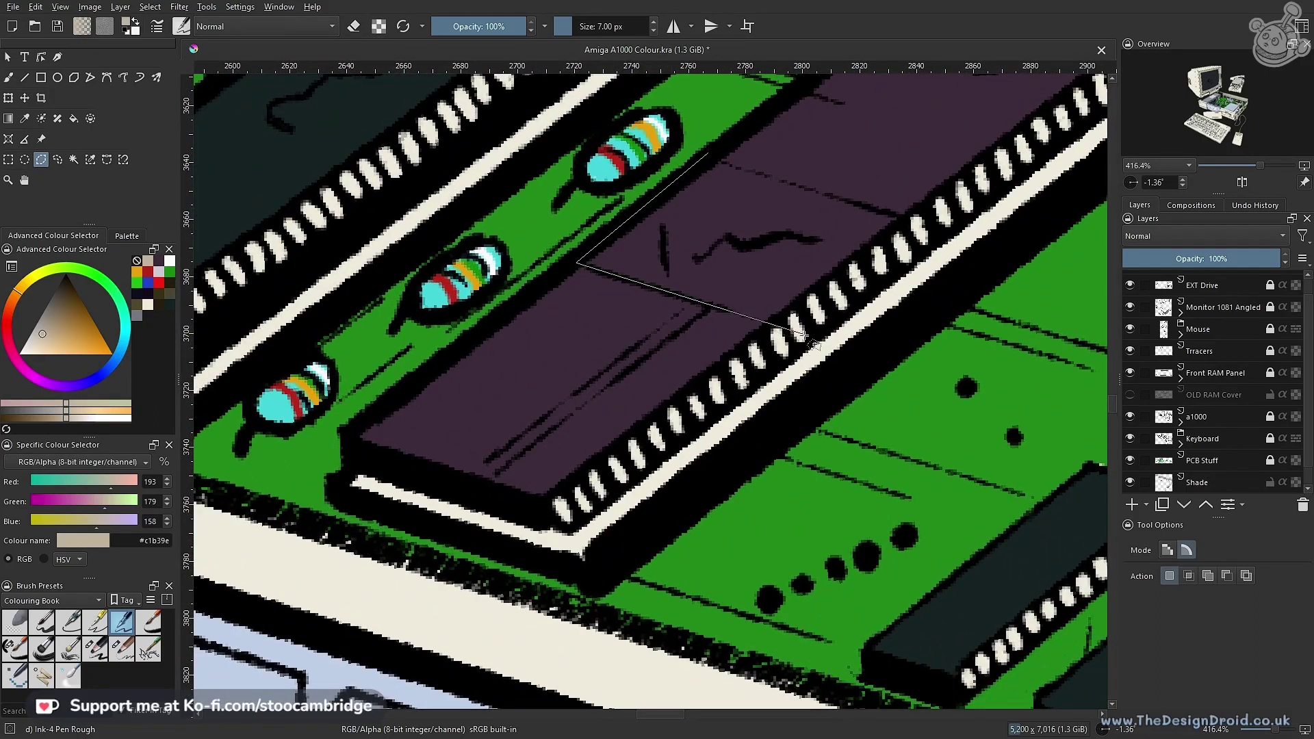
left_click(773, 326)
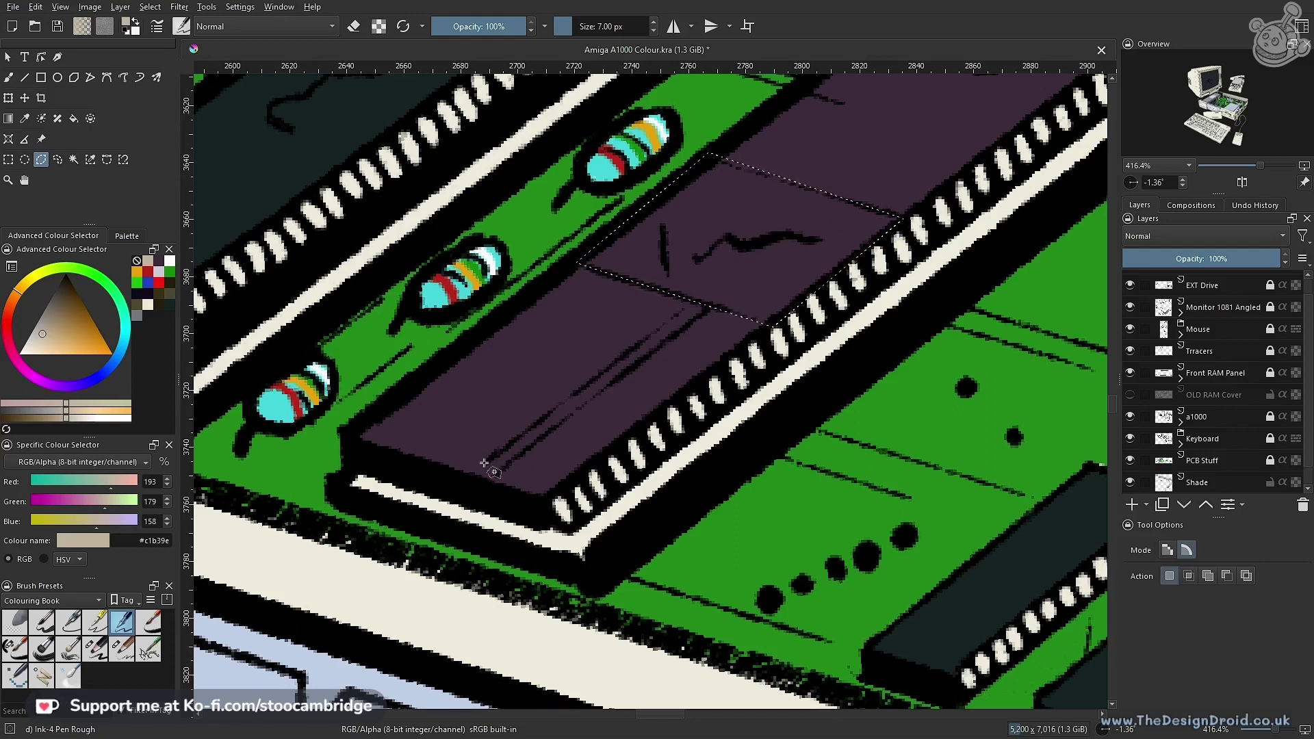
left_click(468, 477)
left_click(470, 478)
Trim the selection along the rear edge of the second purple chip's label patch to follow its drawn line
left_click_drag(707, 353, 547, 570)
scroll(626, 457, "up", 3)
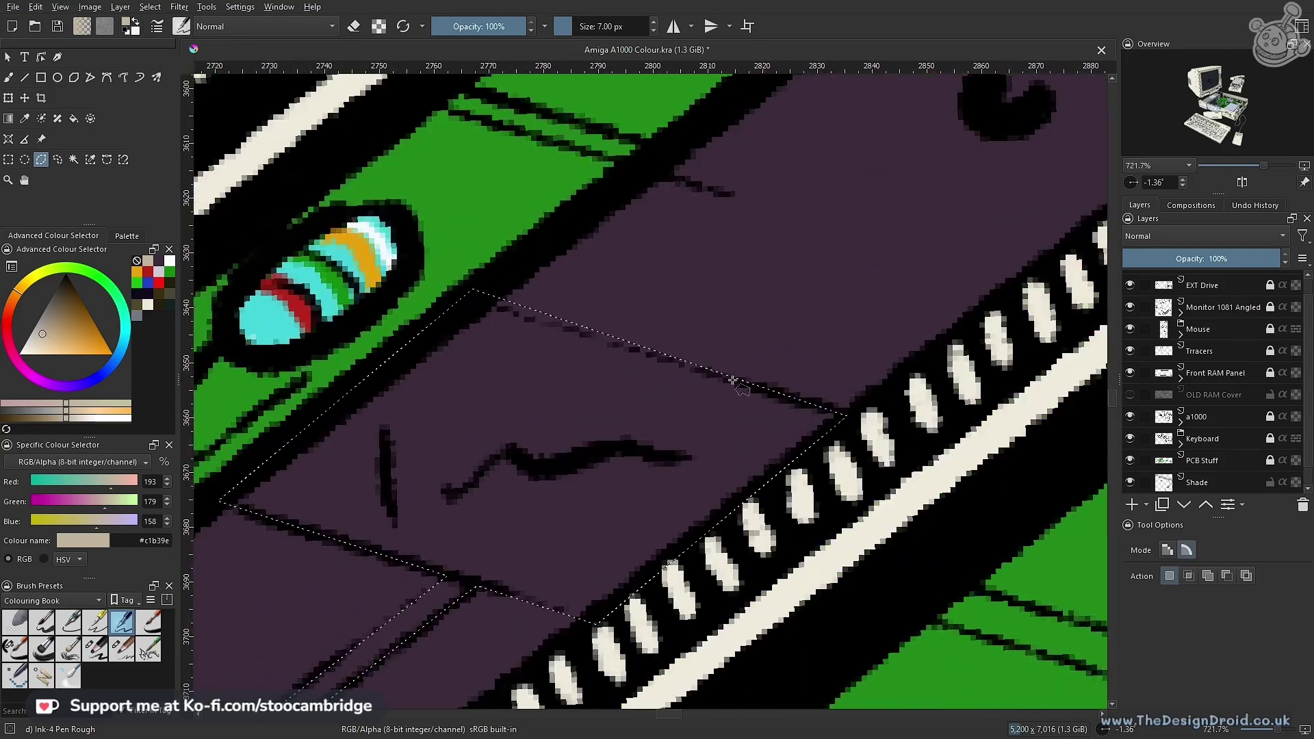
left_click(865, 396, "alt")
left_click(845, 417)
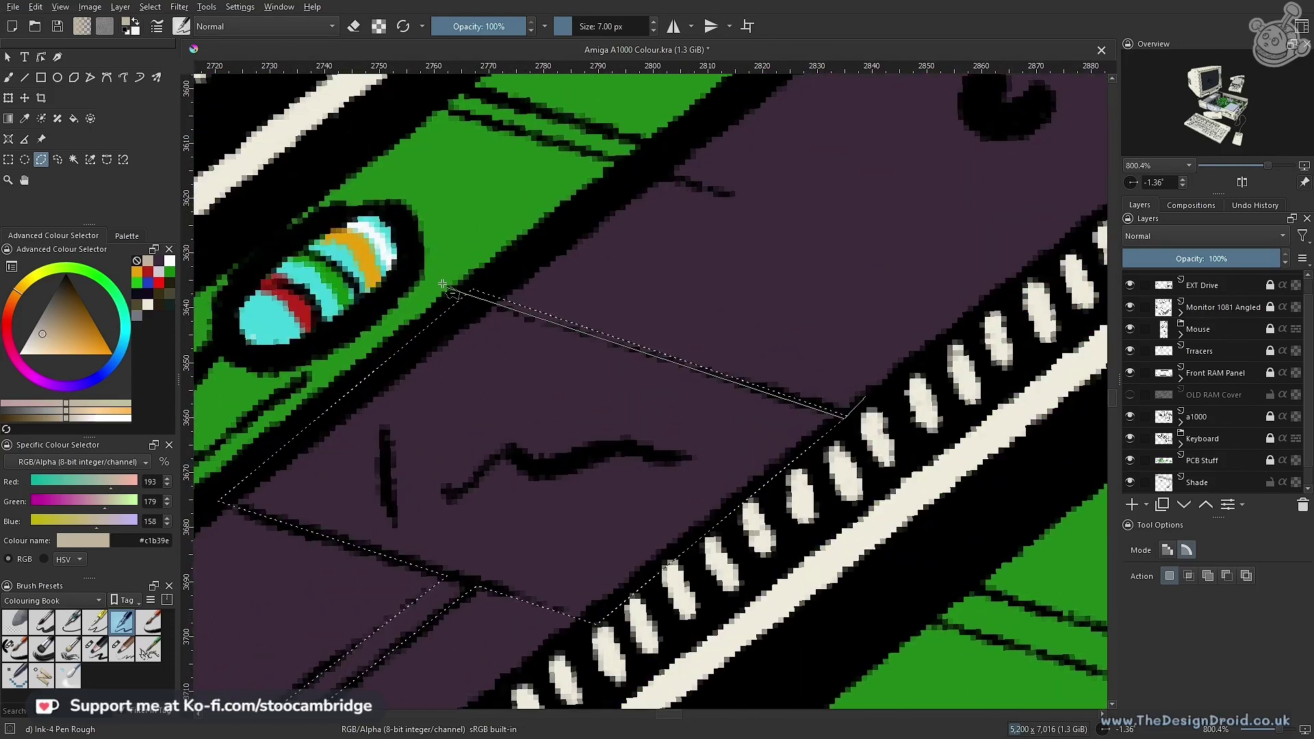
left_click(530, 219)
left_click(669, 231)
left_click(866, 396)
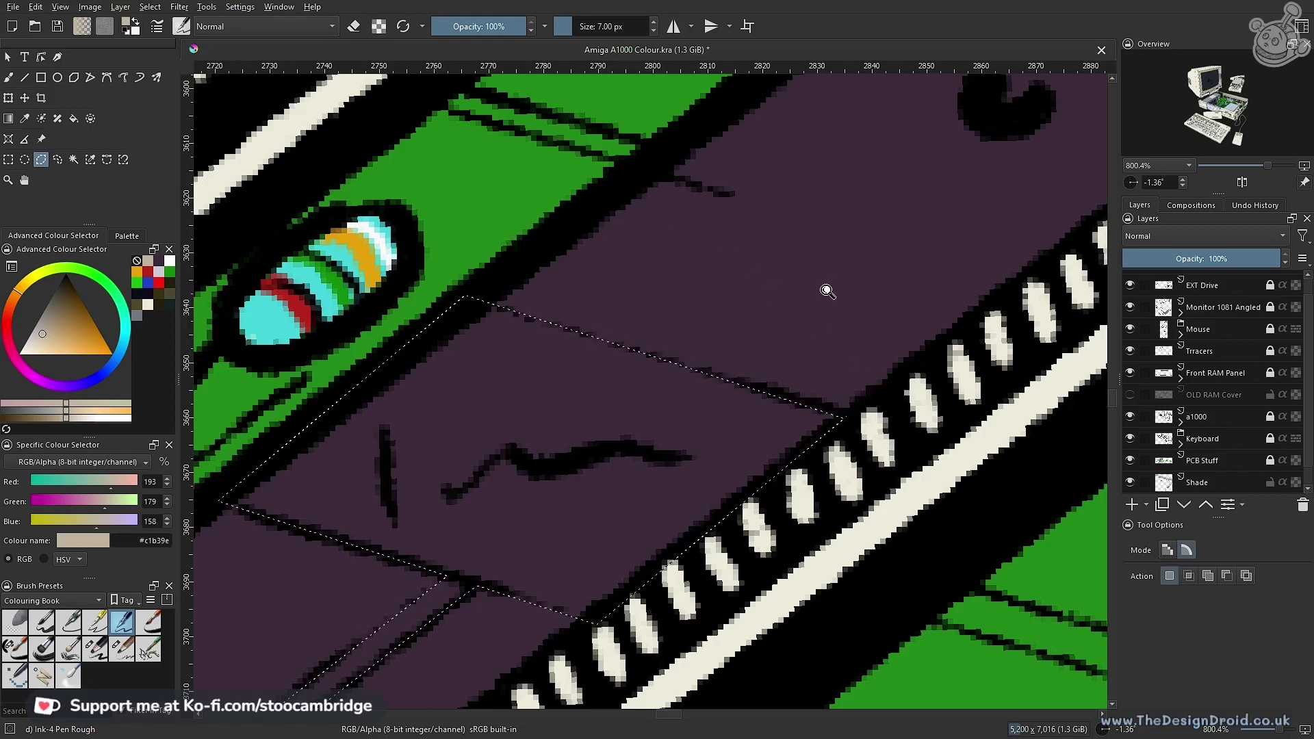
Fill the selected label patches and strips on both purple chips with beige #c1b39e and clear the selection
left_click_drag(826, 290, 769, 416)
left_click_drag(790, 309, 865, 366)
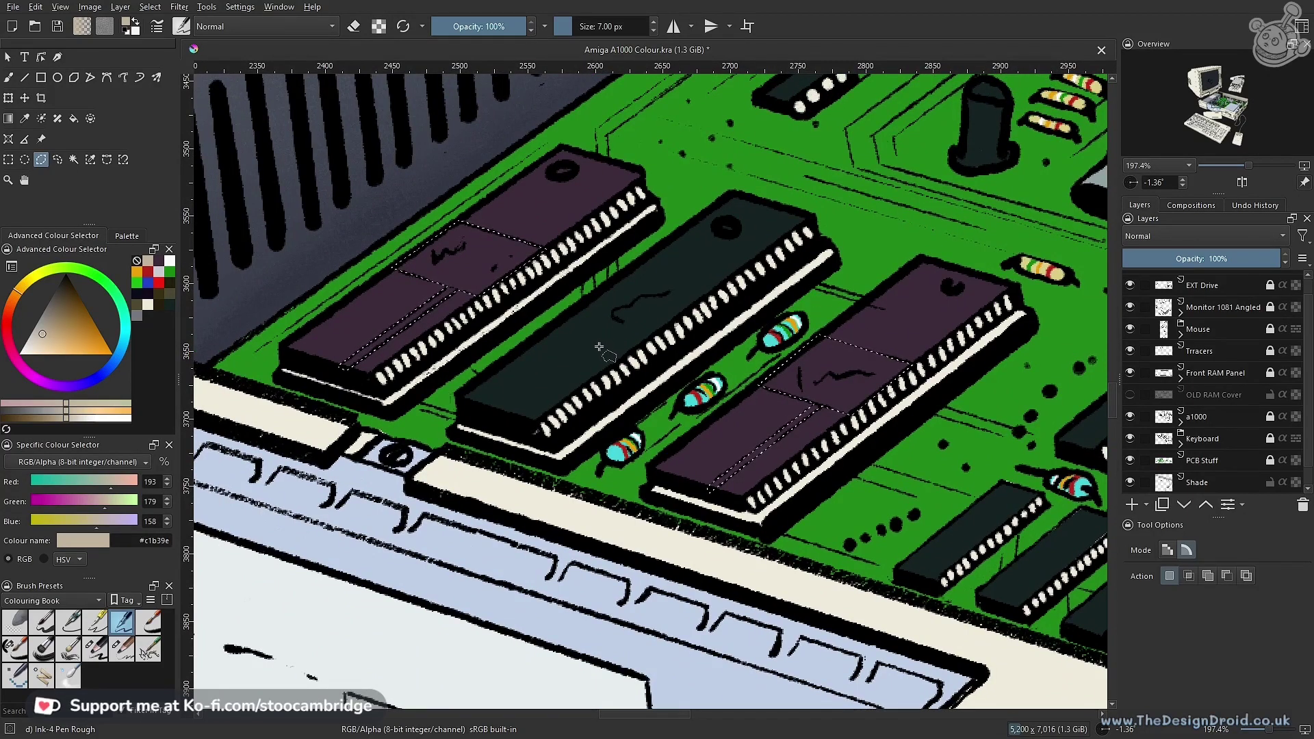
key("f")
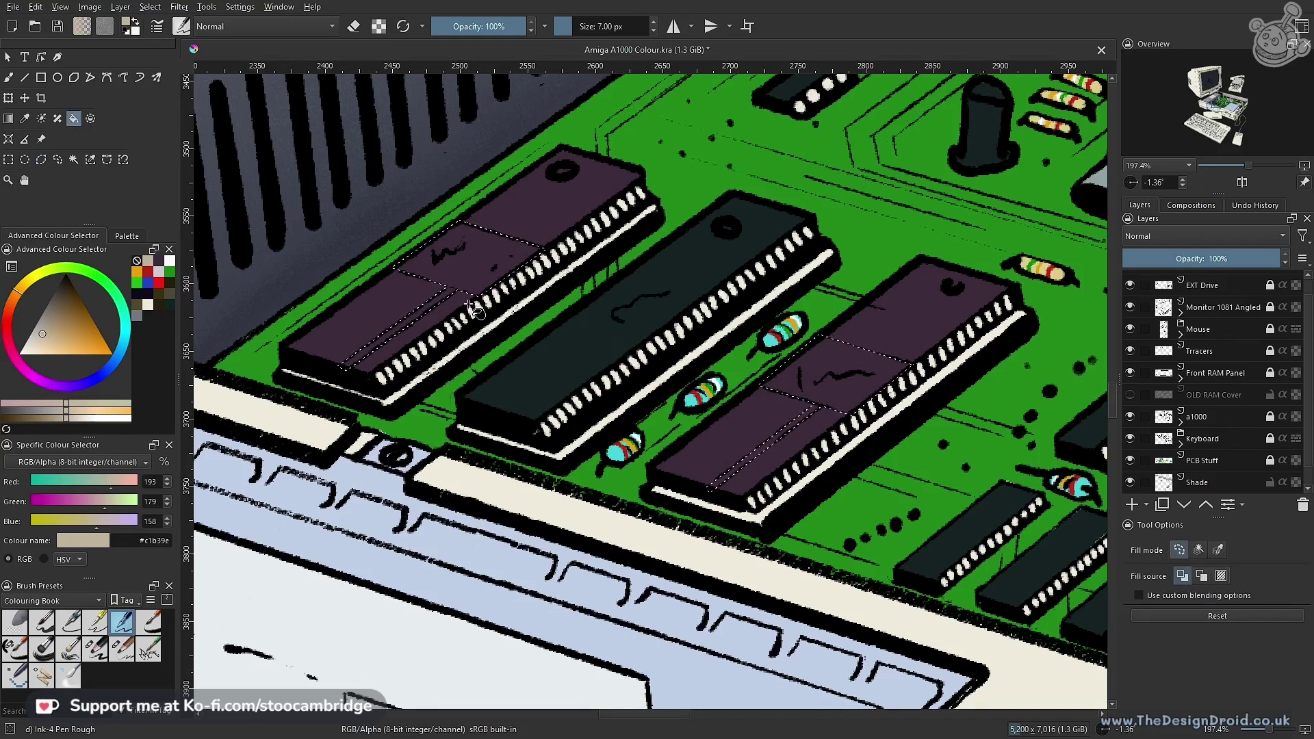
left_click(493, 262)
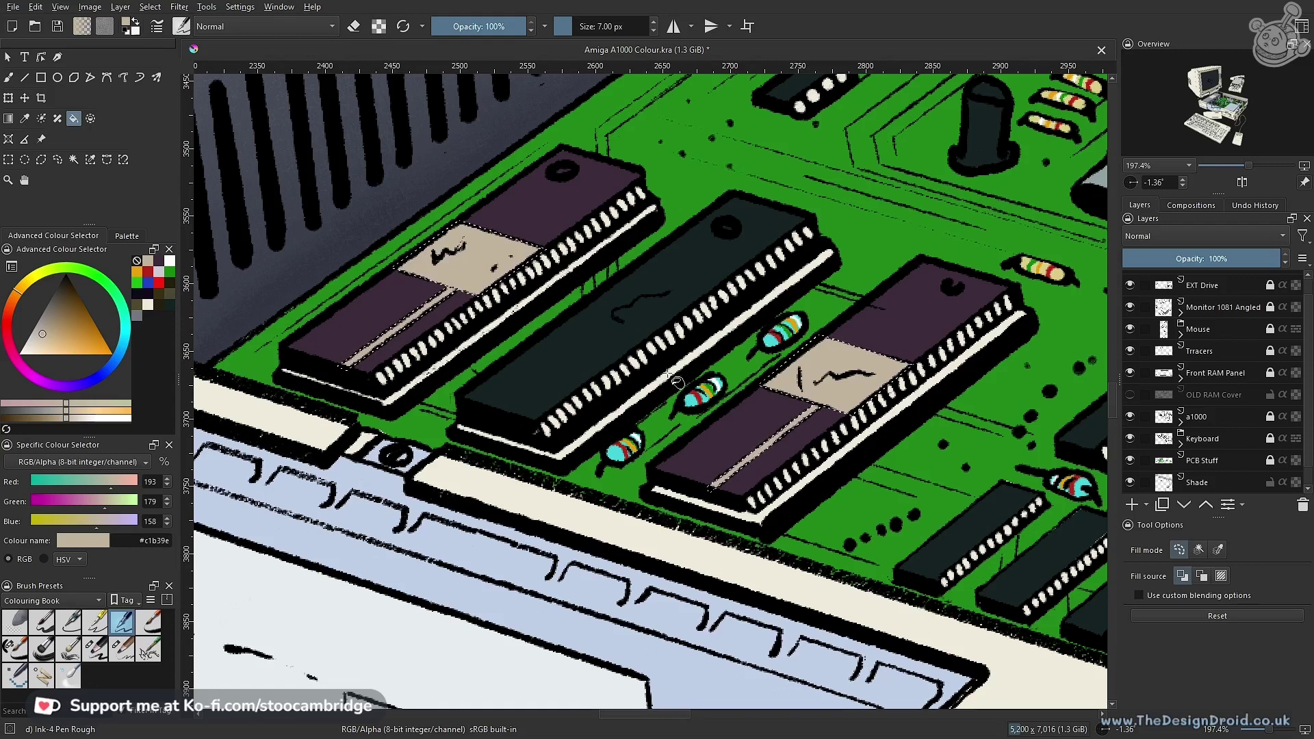
key("ctrl+shift+a")
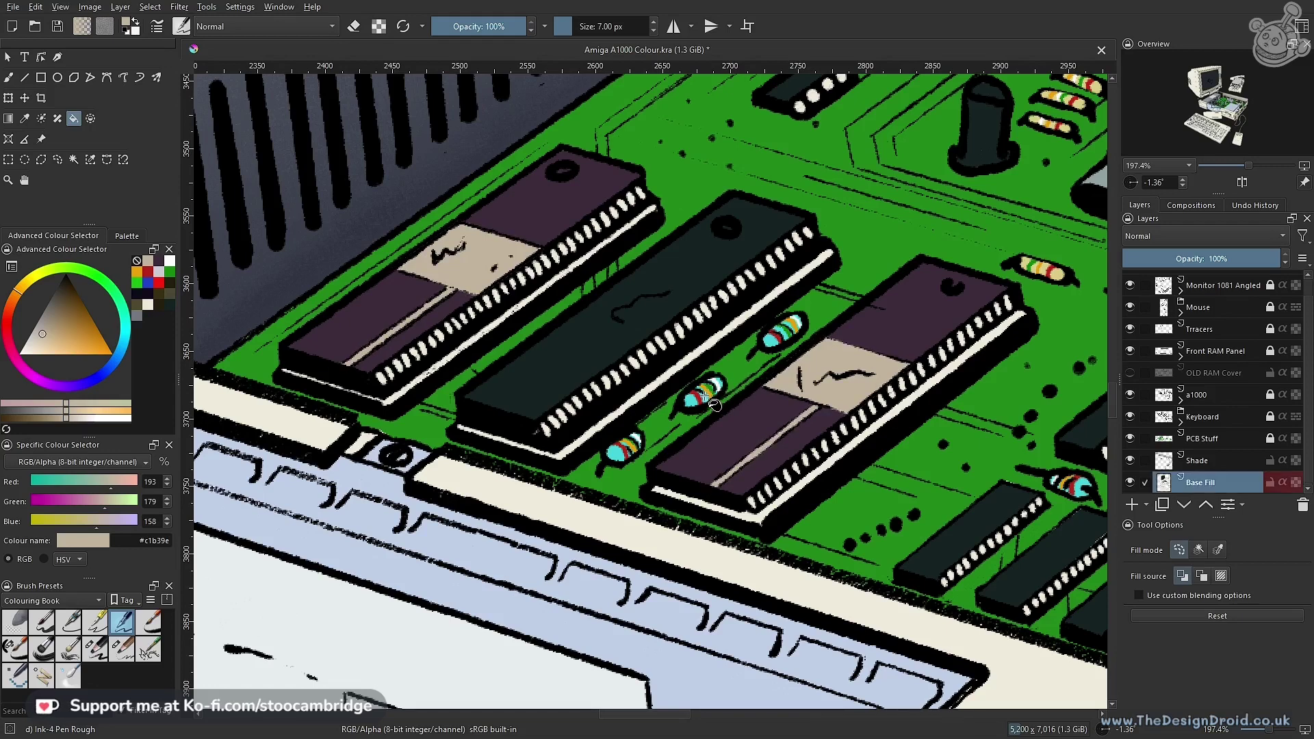
left_click_drag(763, 276, 654, 449)
left_click_drag(838, 327, 667, 443)
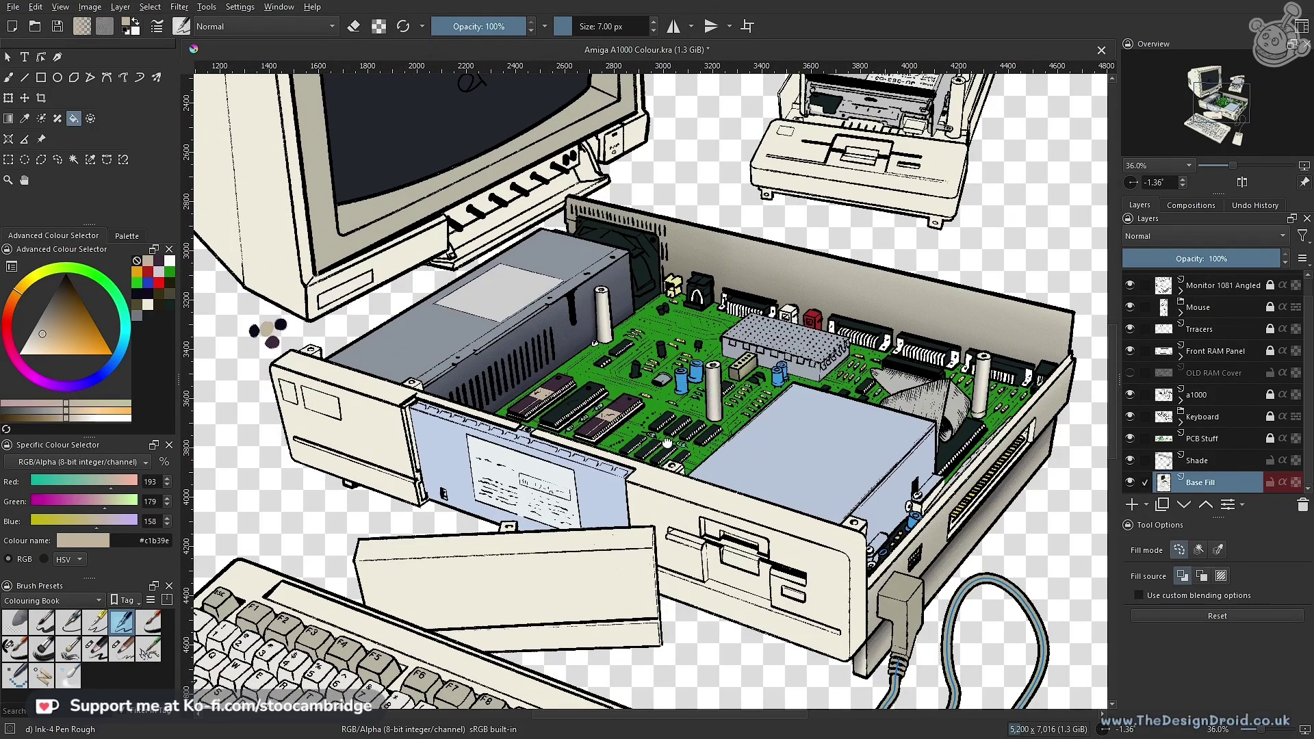
left_click_drag(715, 410, 745, 423)
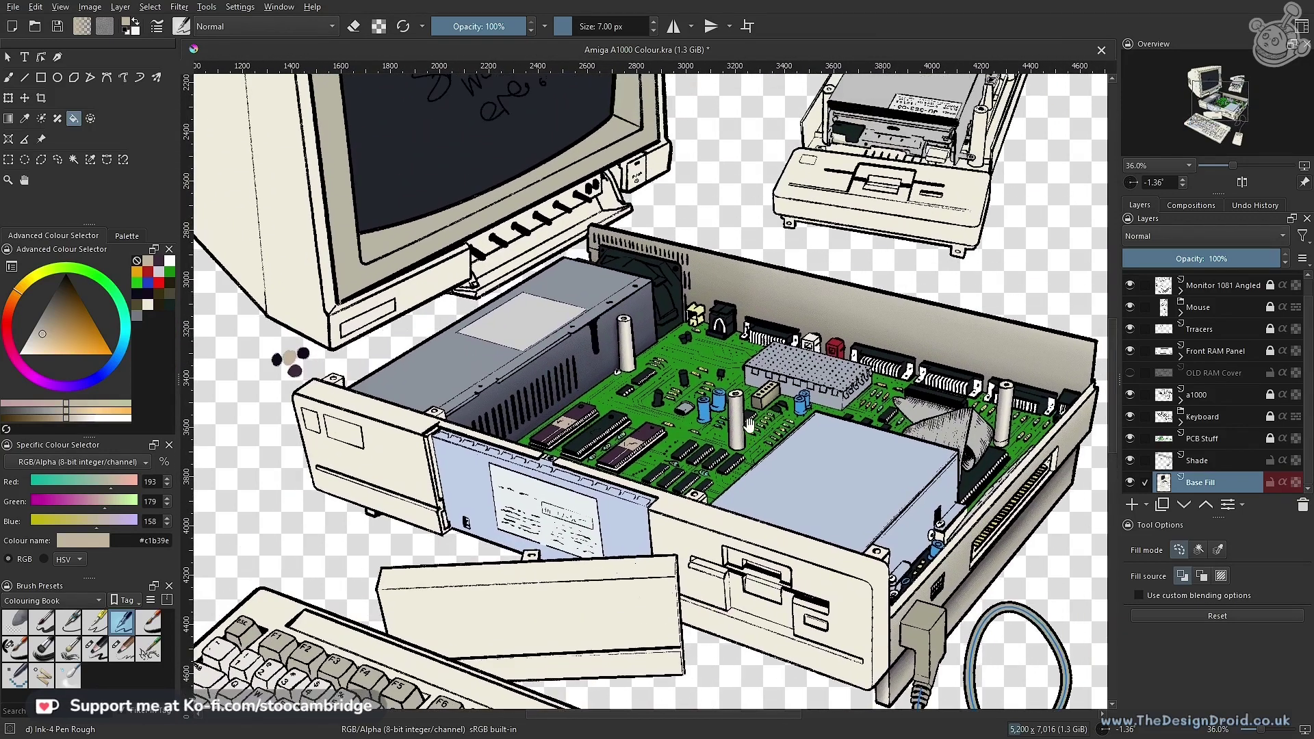
left_click_drag(621, 479, 647, 409)
scroll(646, 407, "down", 2)
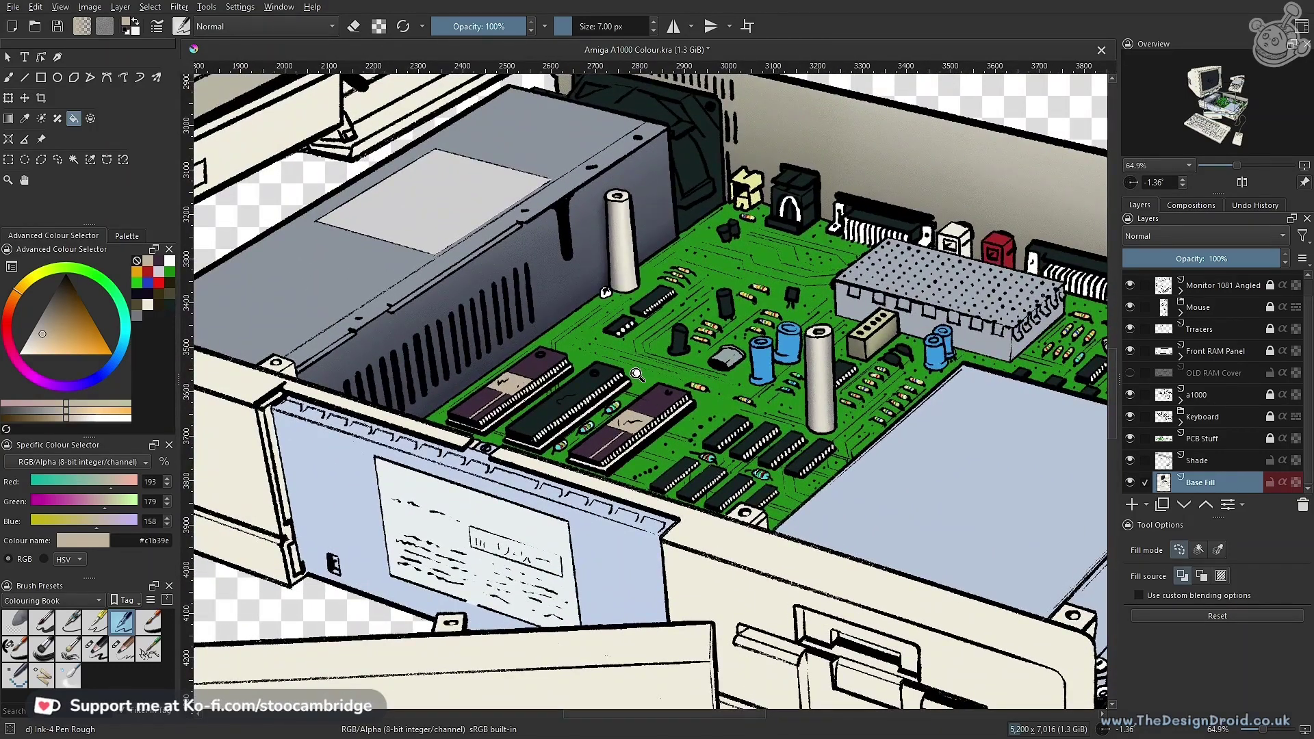
scroll(648, 360, "down", 3)
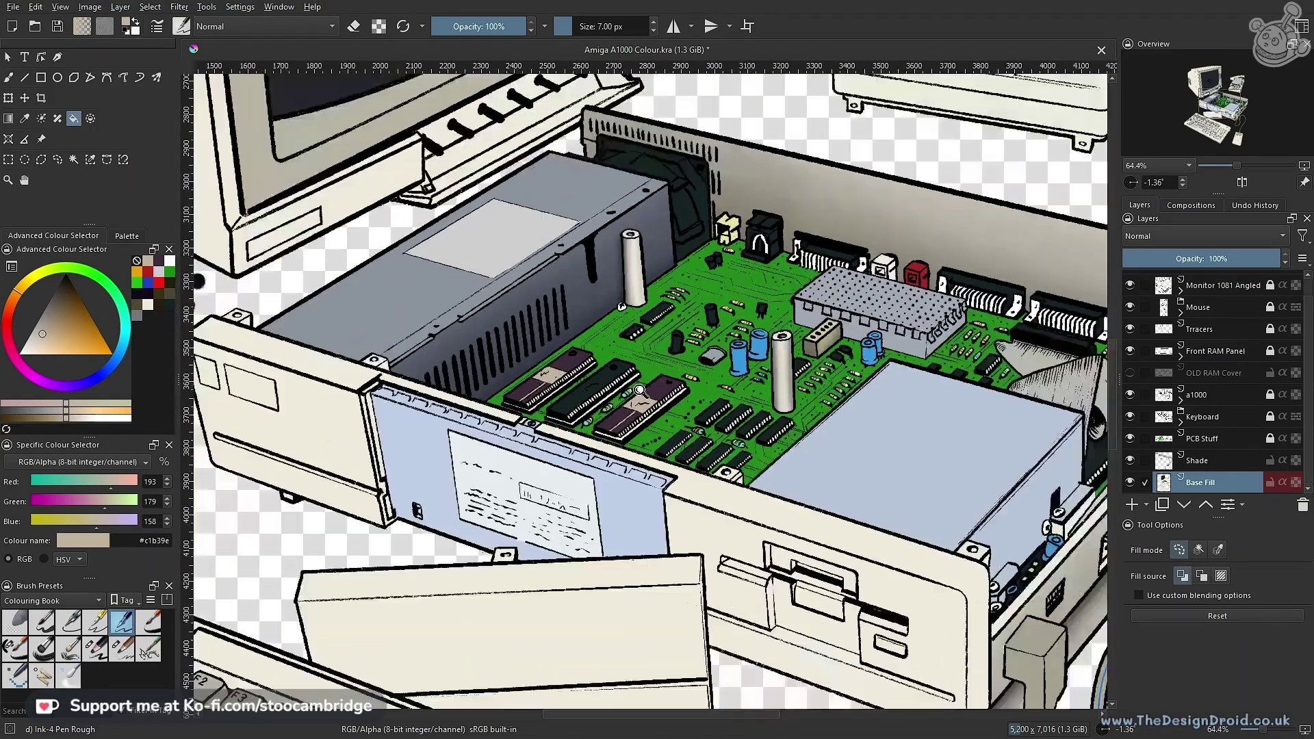
scroll(675, 388, "up", 3)
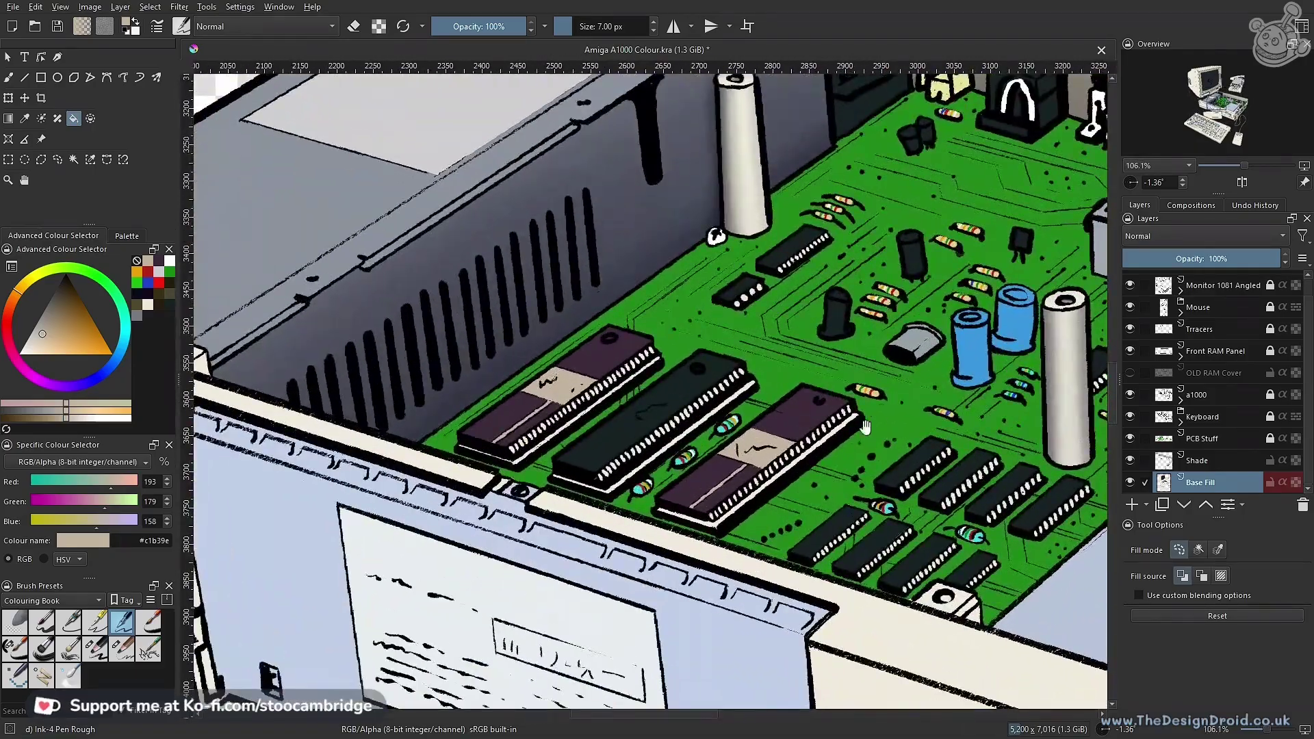
Hide the Shade, Base Fill and PCB Stuff layers to examine the bare line art across the whole illustration
scroll(723, 460, "down", 3)
scroll(689, 389, "up", 2)
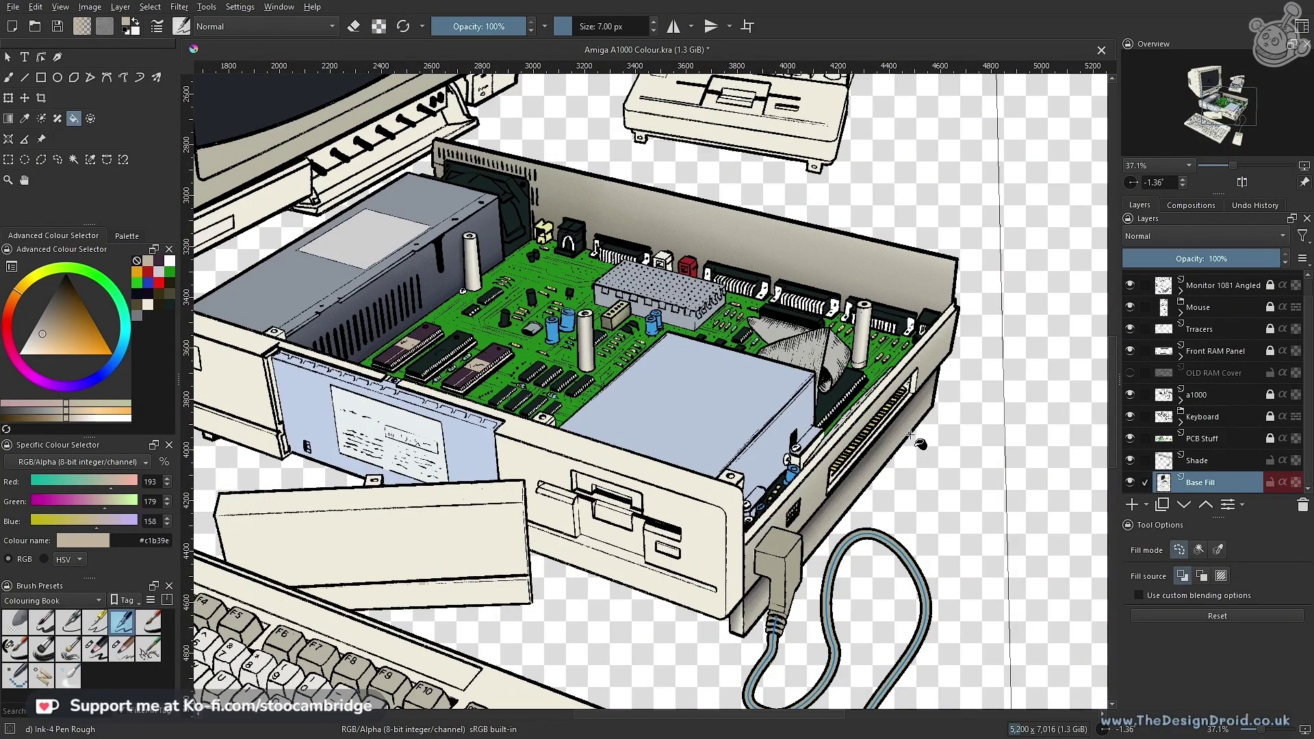
left_click_drag(518, 444, 560, 381)
left_click_drag(562, 380, 649, 465)
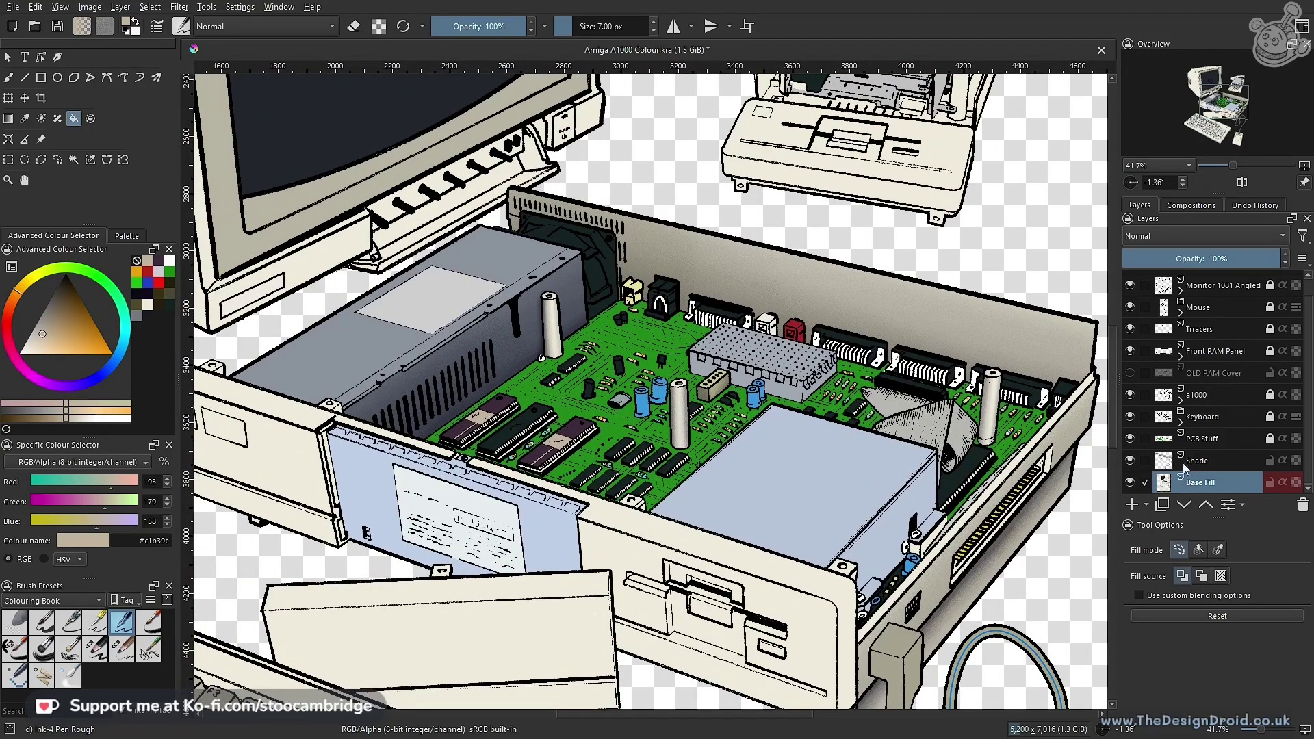
left_click(1130, 461)
left_click(1130, 482)
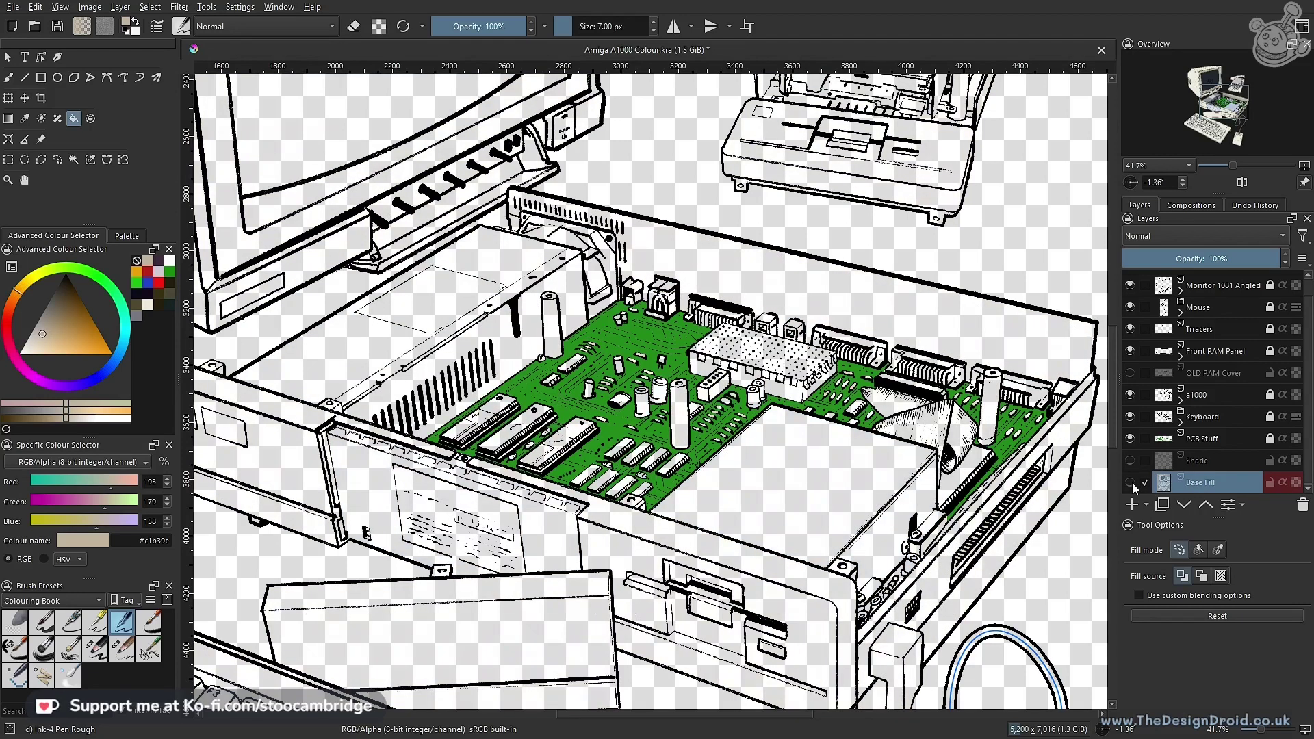
left_click(1130, 439)
scroll(774, 463, "down", 3)
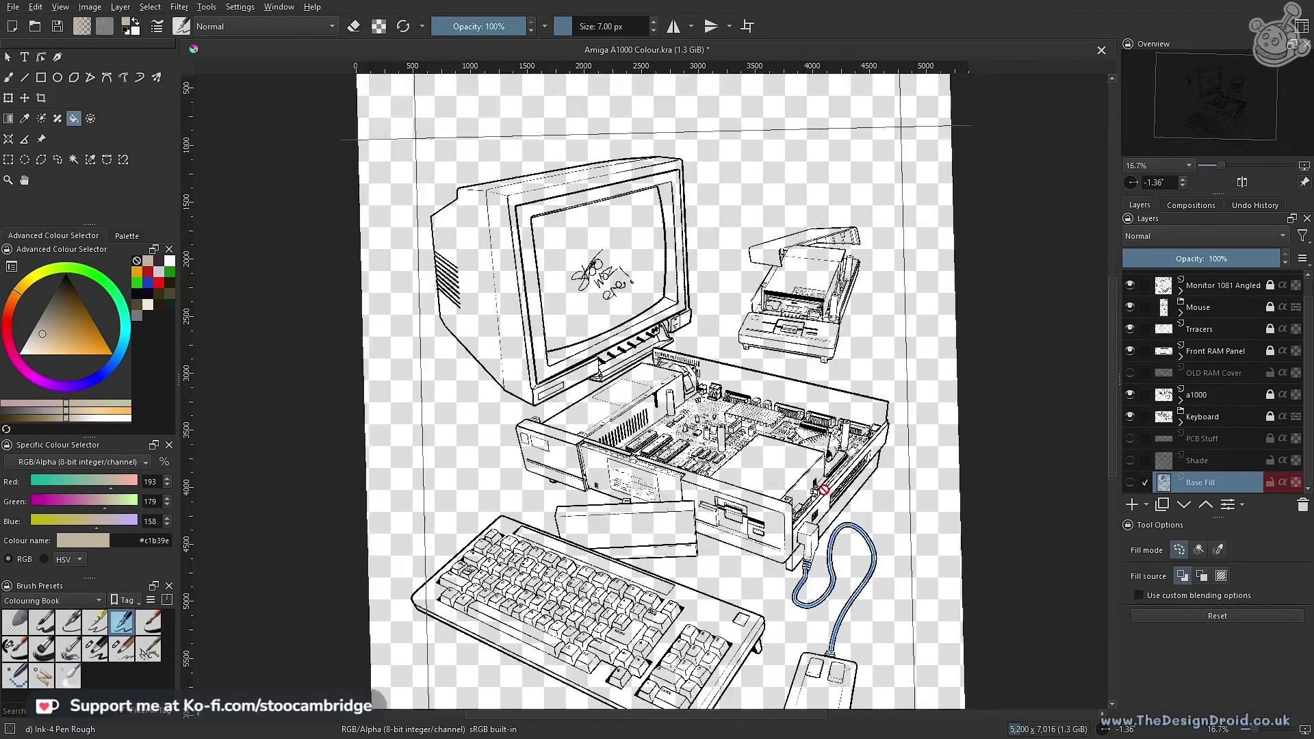
left_click_drag(789, 479, 786, 436)
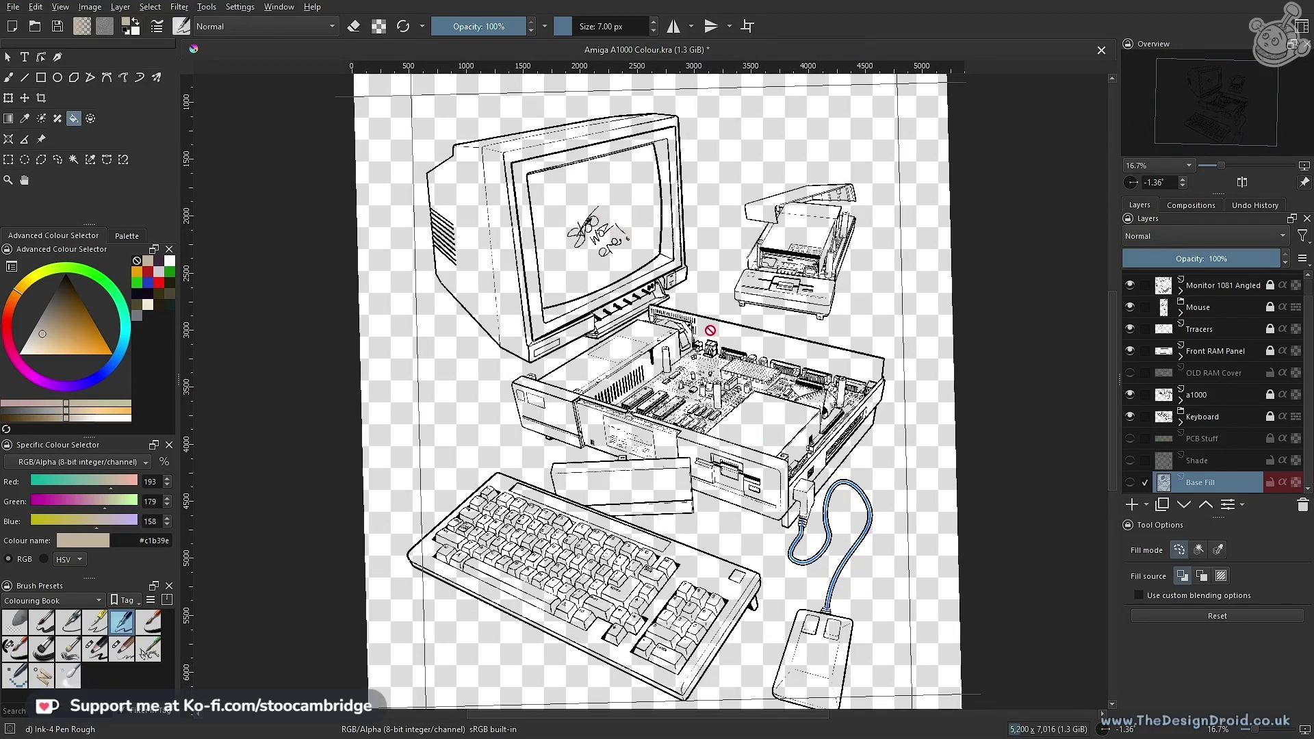
scroll(710, 330, "up", 2)
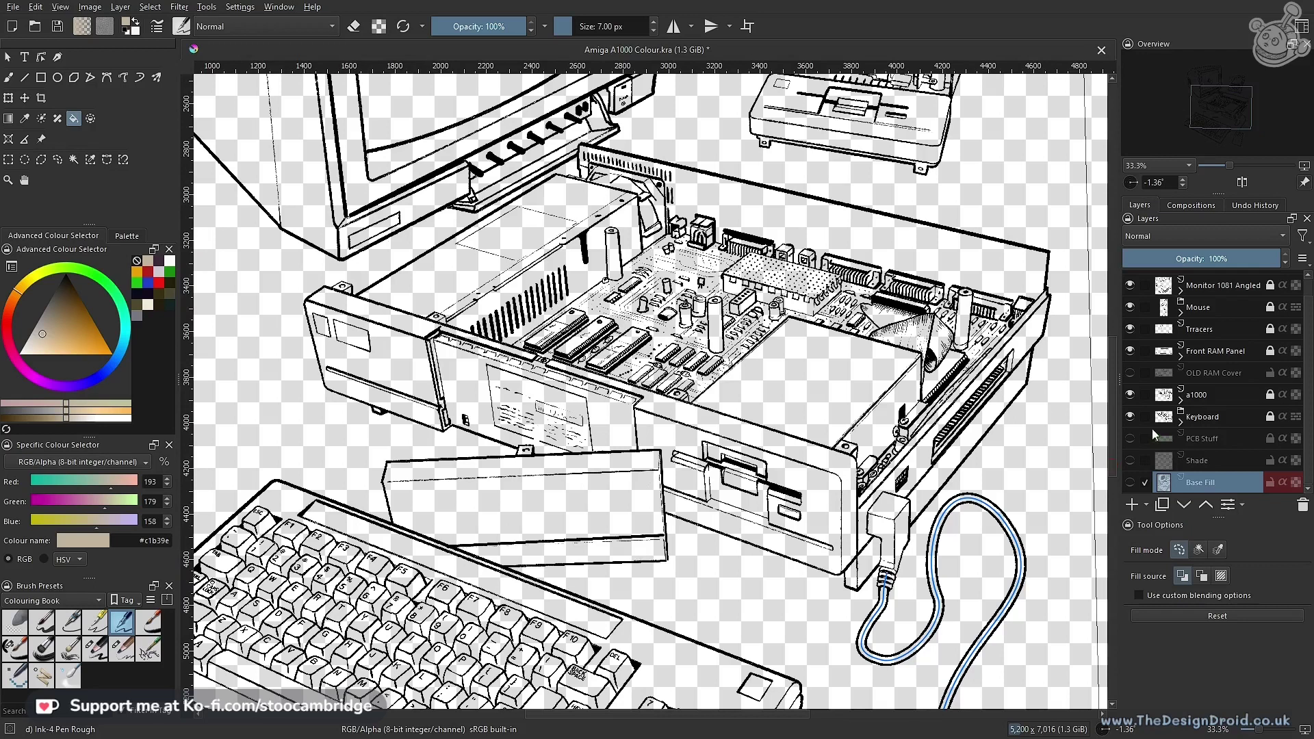
Show PCB Stuff, Shade and Base Fill again, toggling them in turn to examine each layer's contribution
left_click(1129, 439)
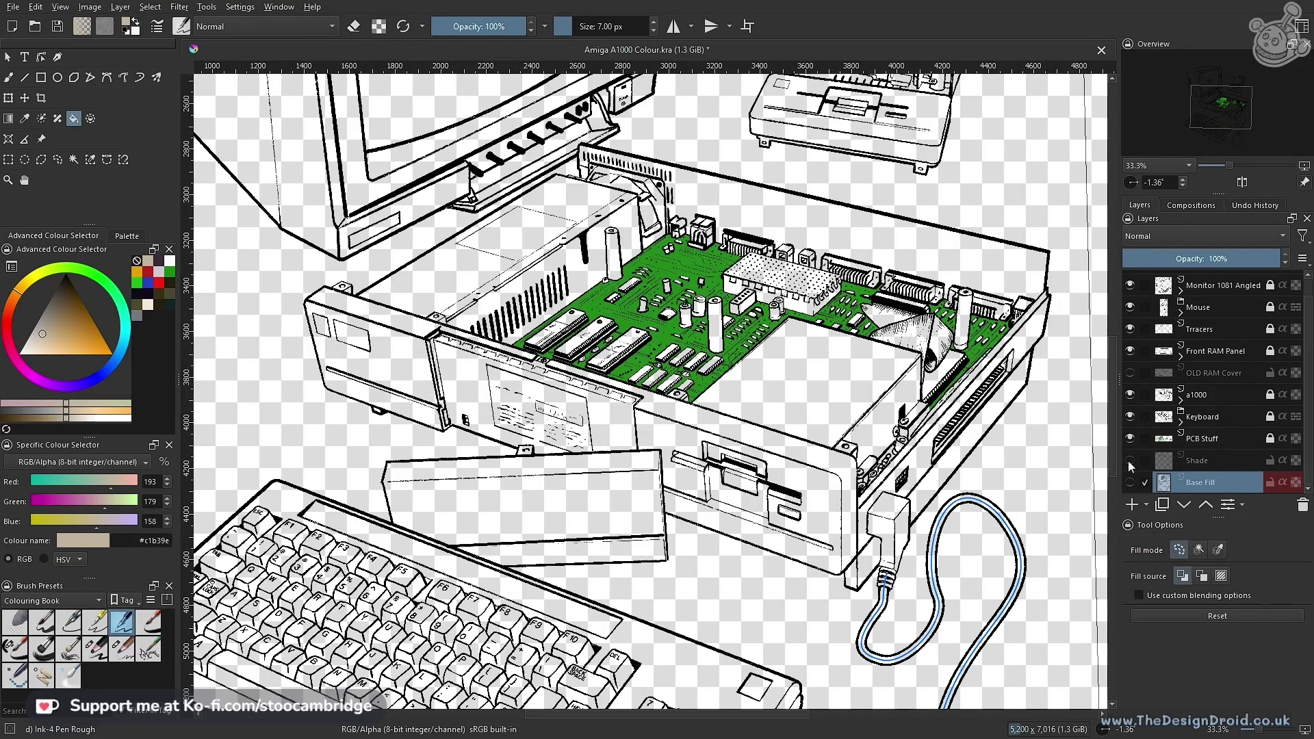
left_click(1129, 439)
left_click(1130, 460)
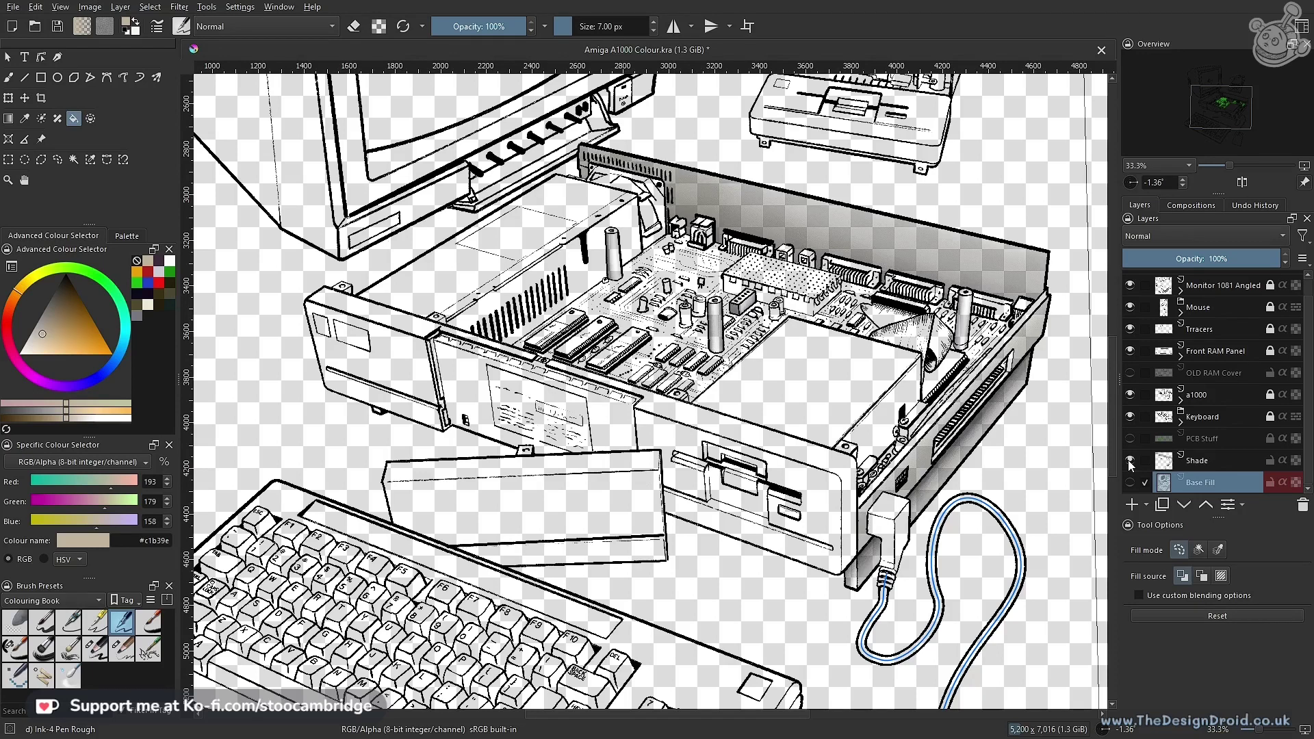
left_click(1130, 460)
left_click(1130, 439)
left_click(1130, 460)
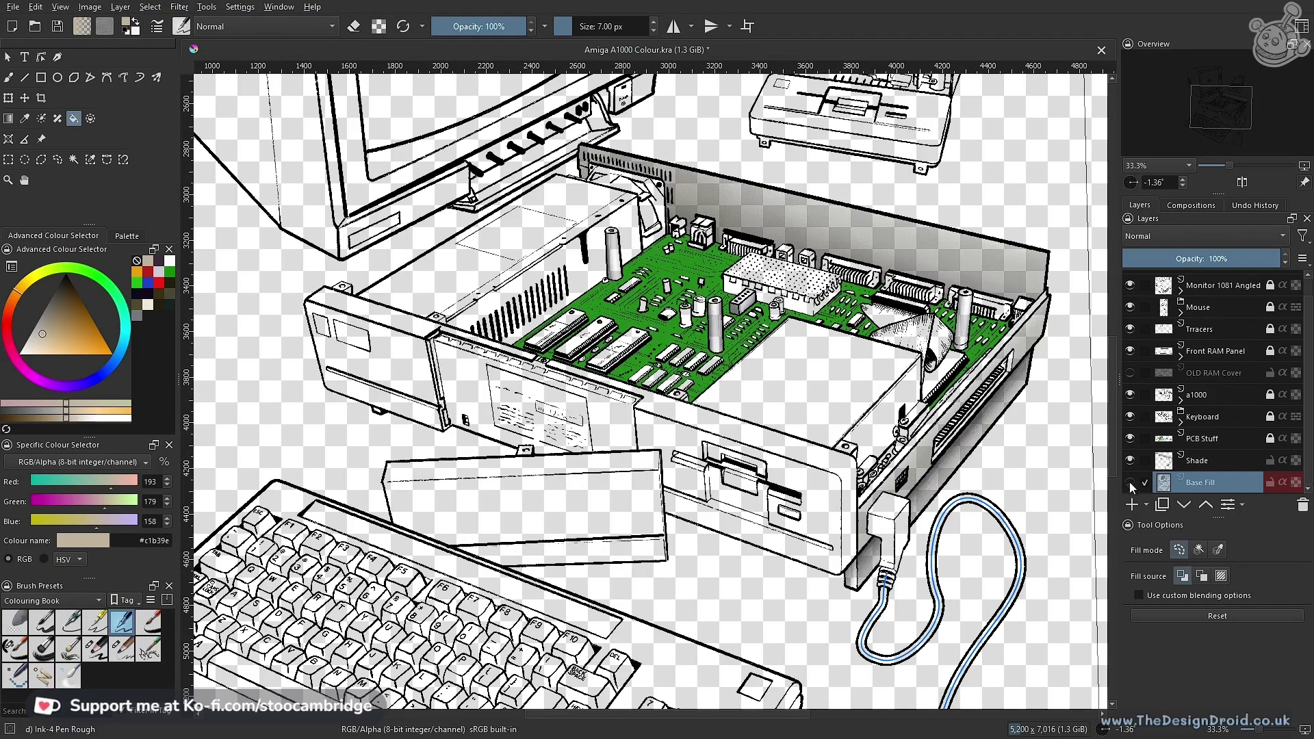
left_click(1131, 482)
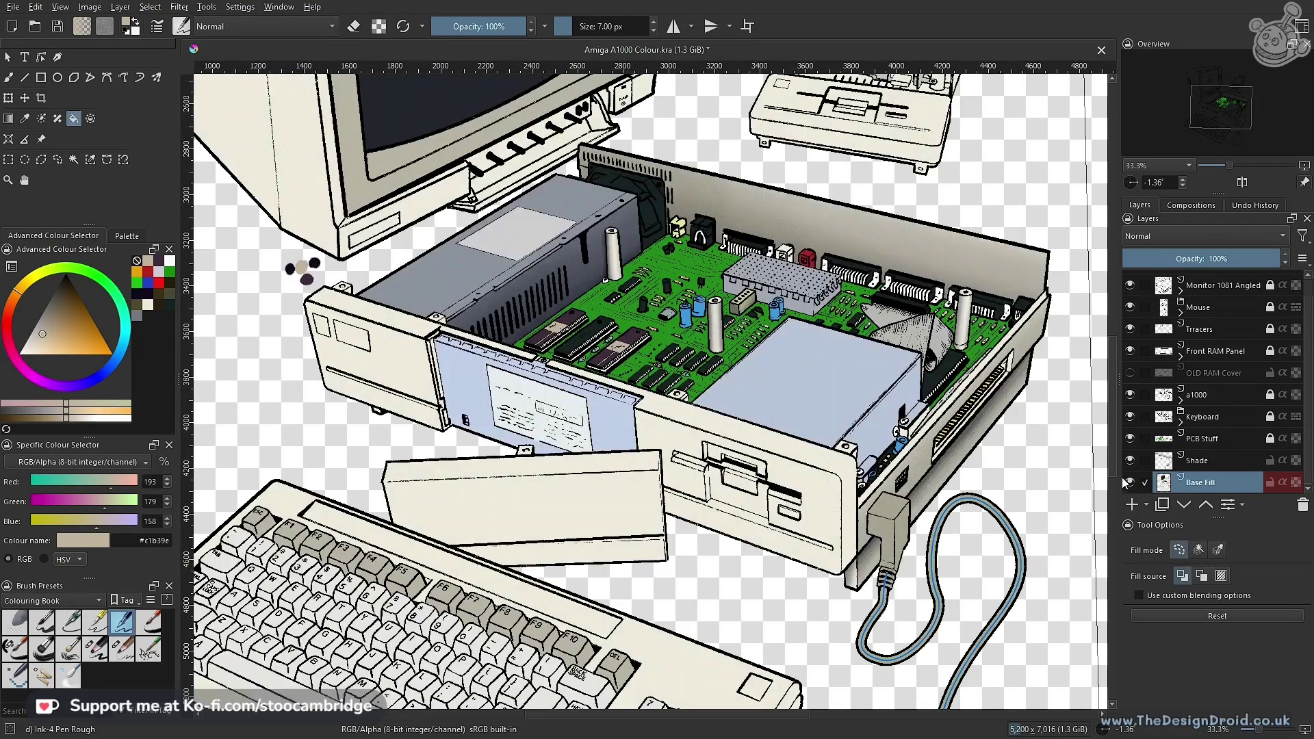
Examine the coloured computer case and circuit board up close and within the full illustration
scroll(803, 387, "down", 2)
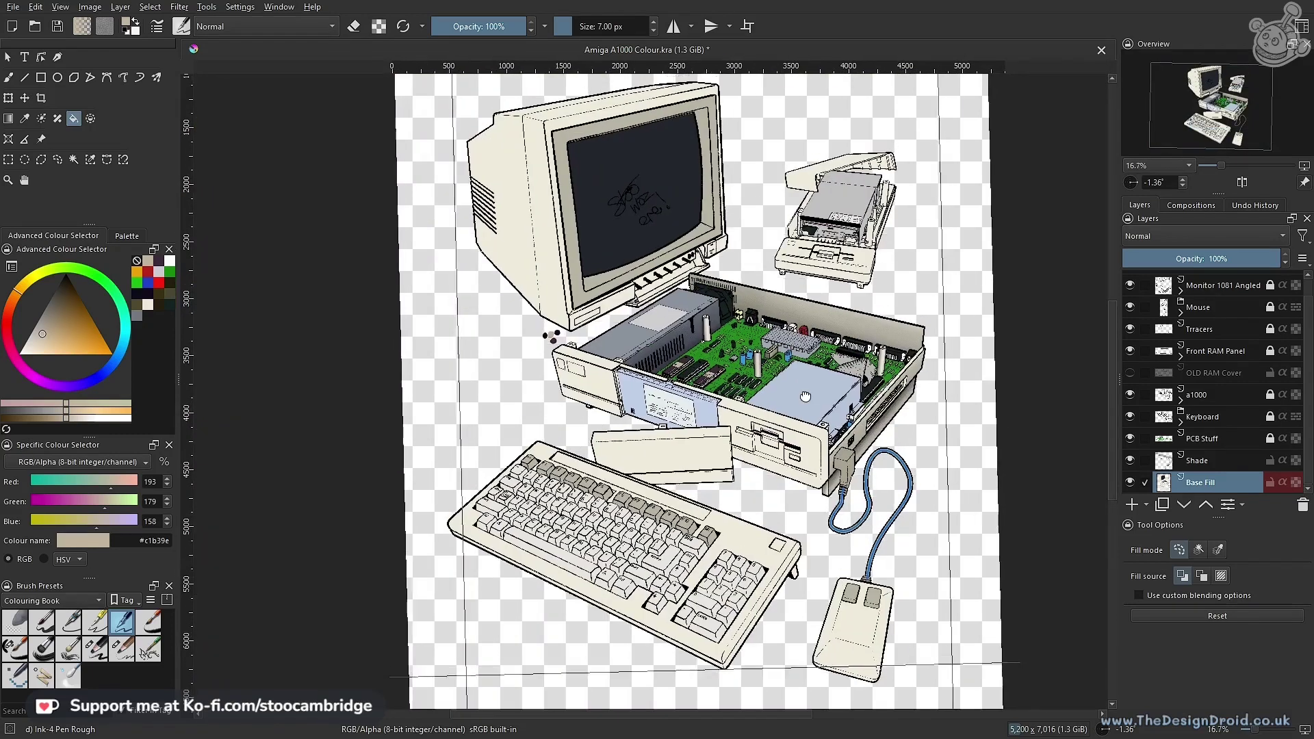
left_click_drag(806, 396, 795, 416)
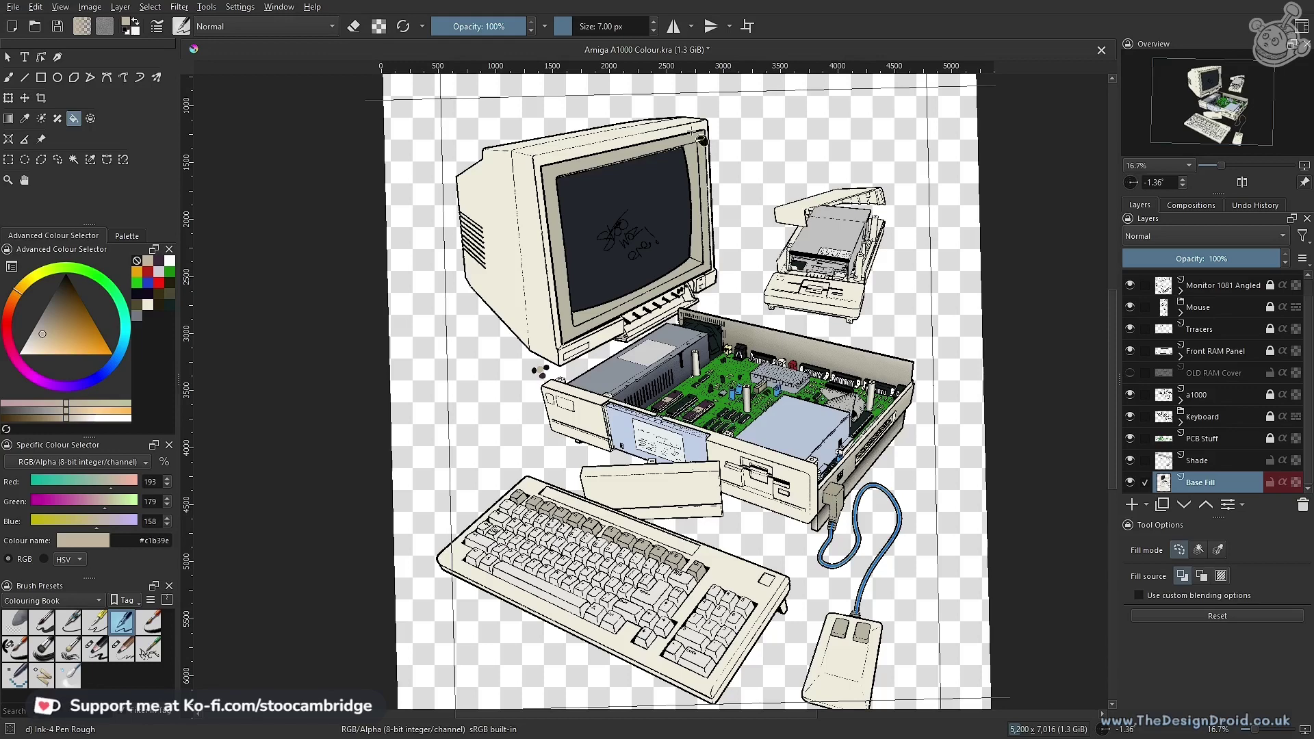
left_click_drag(694, 418, 764, 317)
left_click_drag(862, 402, 673, 415)
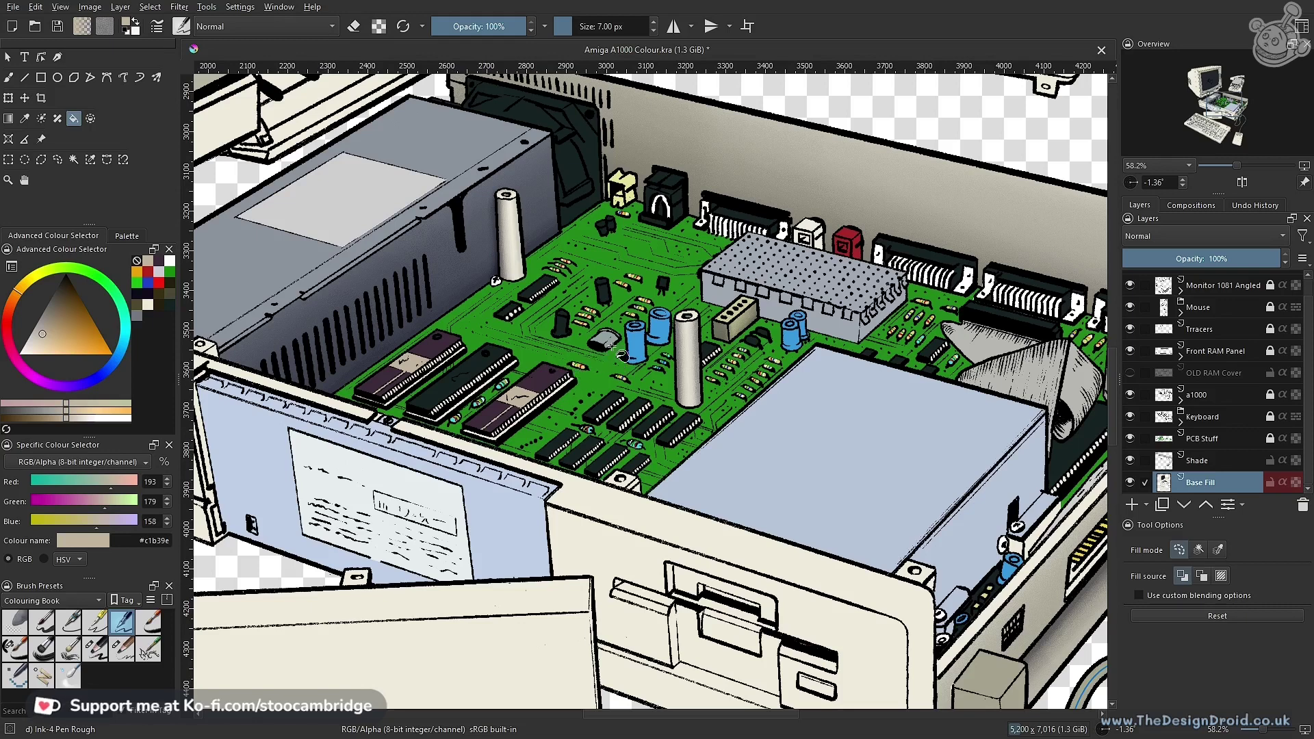
left_click_drag(597, 312, 574, 387)
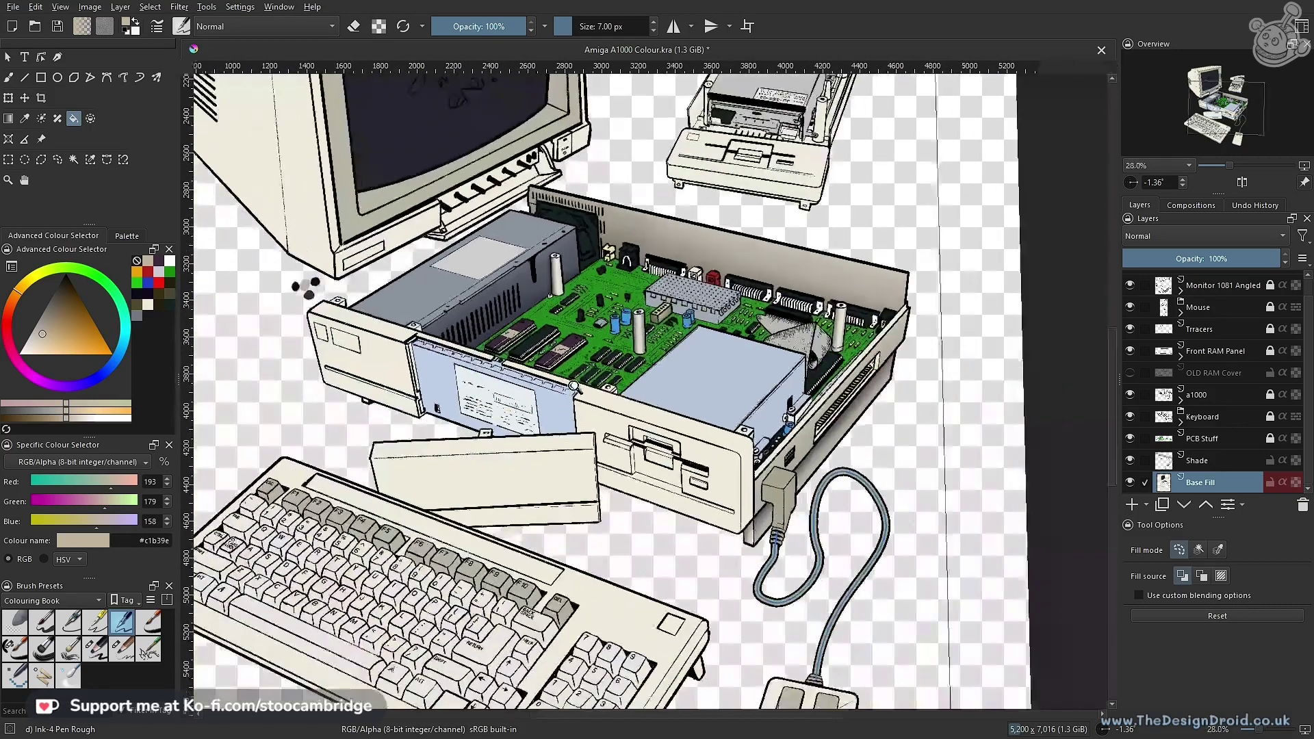
scroll(739, 415, "down", 1)
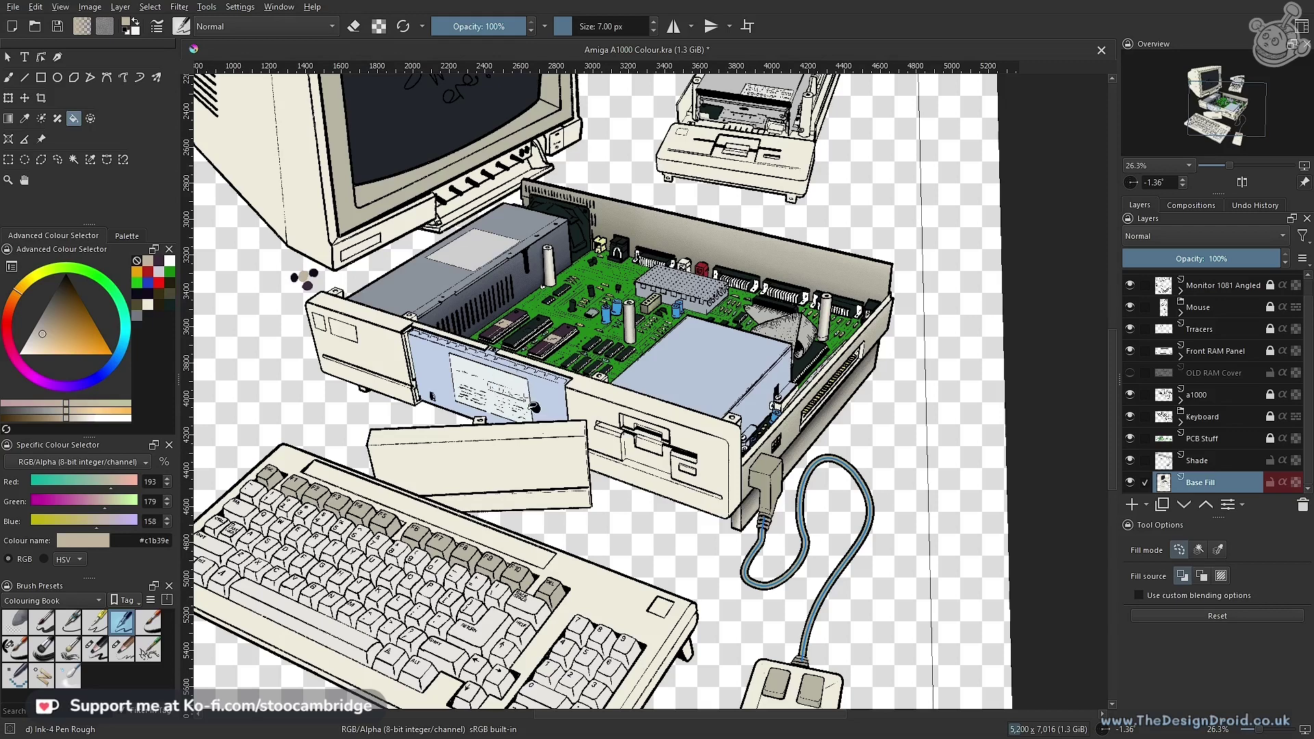
scroll(504, 355, "down", 1)
left_click_drag(527, 299, 547, 282)
left_click_drag(645, 273, 667, 329)
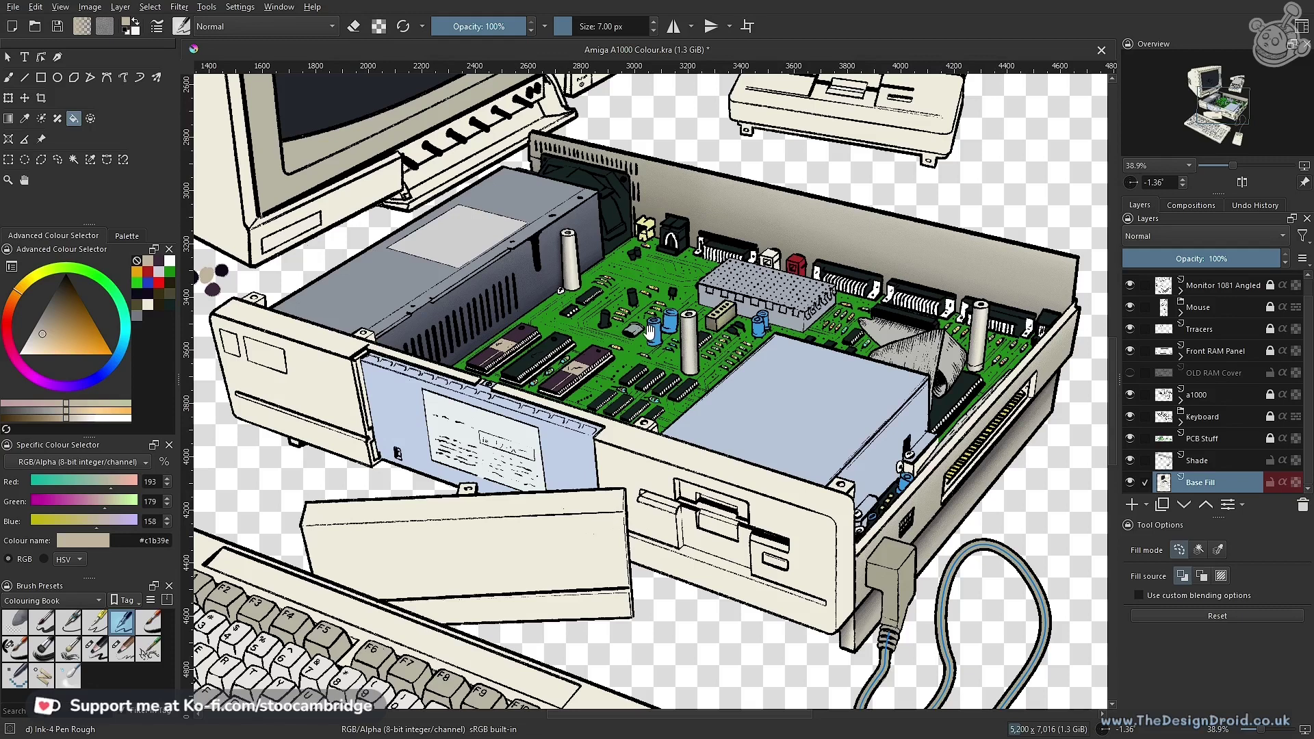
left_click_drag(665, 310, 618, 390)
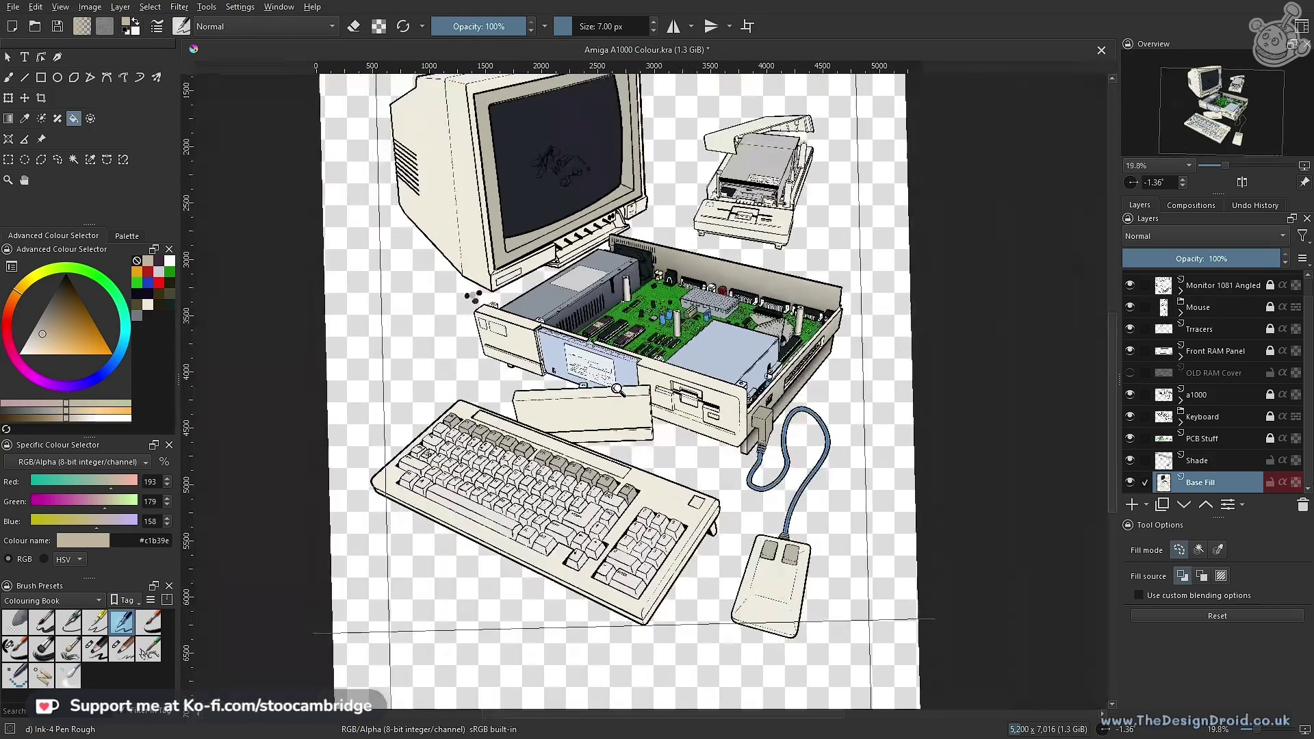
mouse_move(802, 413)
left_mouse_down()
mouse_move(798, 445)
mouse_move(793, 414)
left_mouse_up()
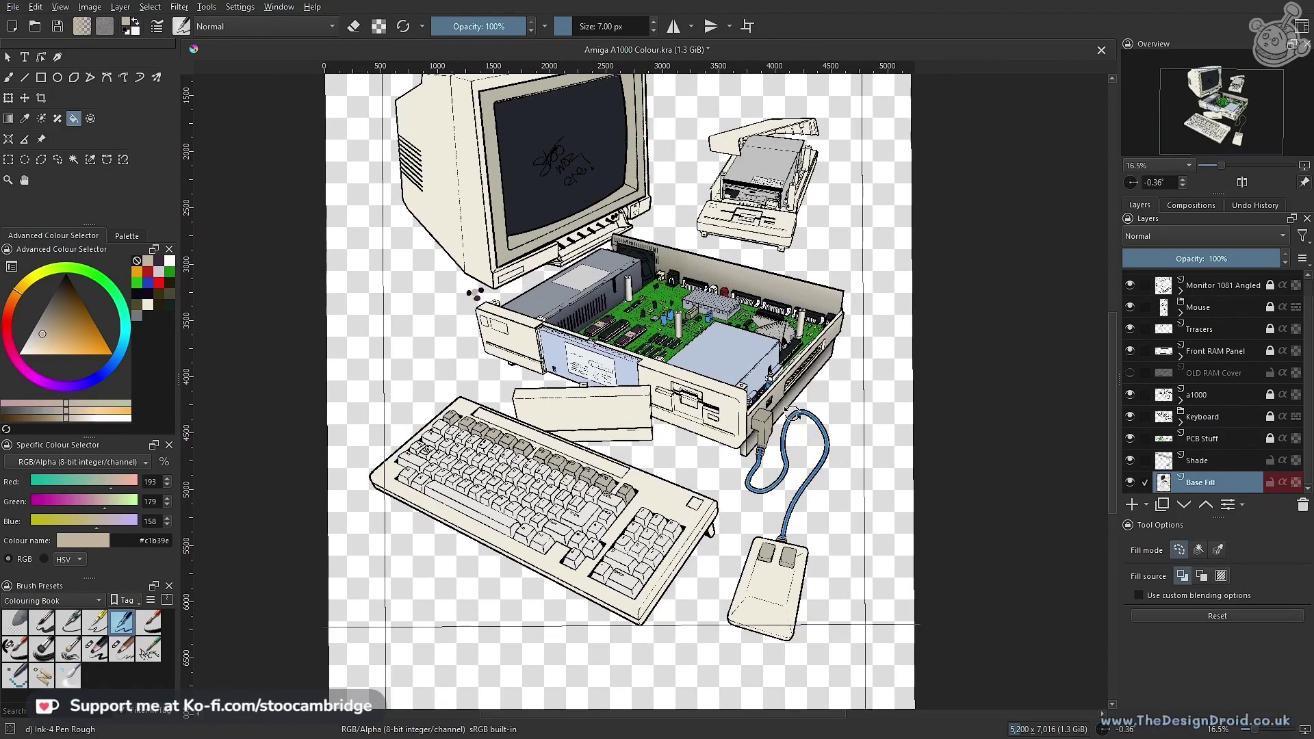
scroll(644, 398, "up", 3)
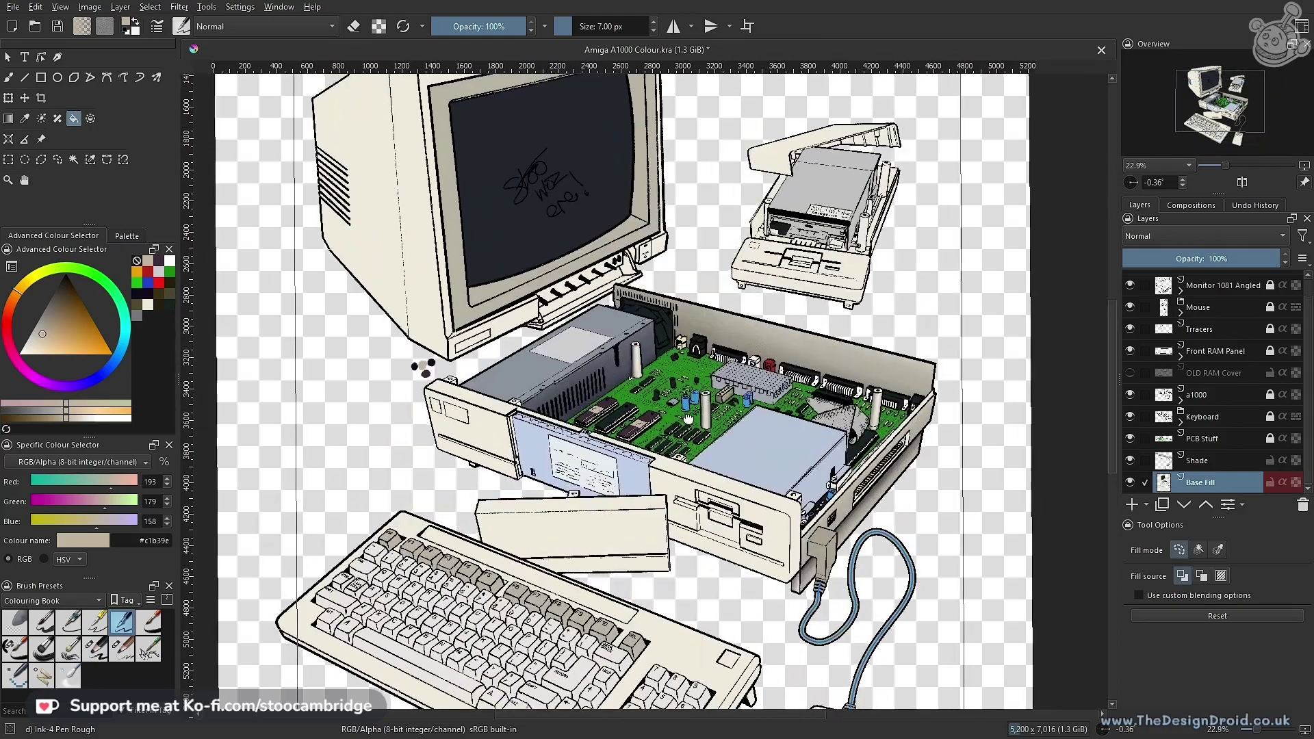
On the Shade layer, select the thin strip running from the rear purple chip's label patch to its front end
scroll(688, 418, "up", 5)
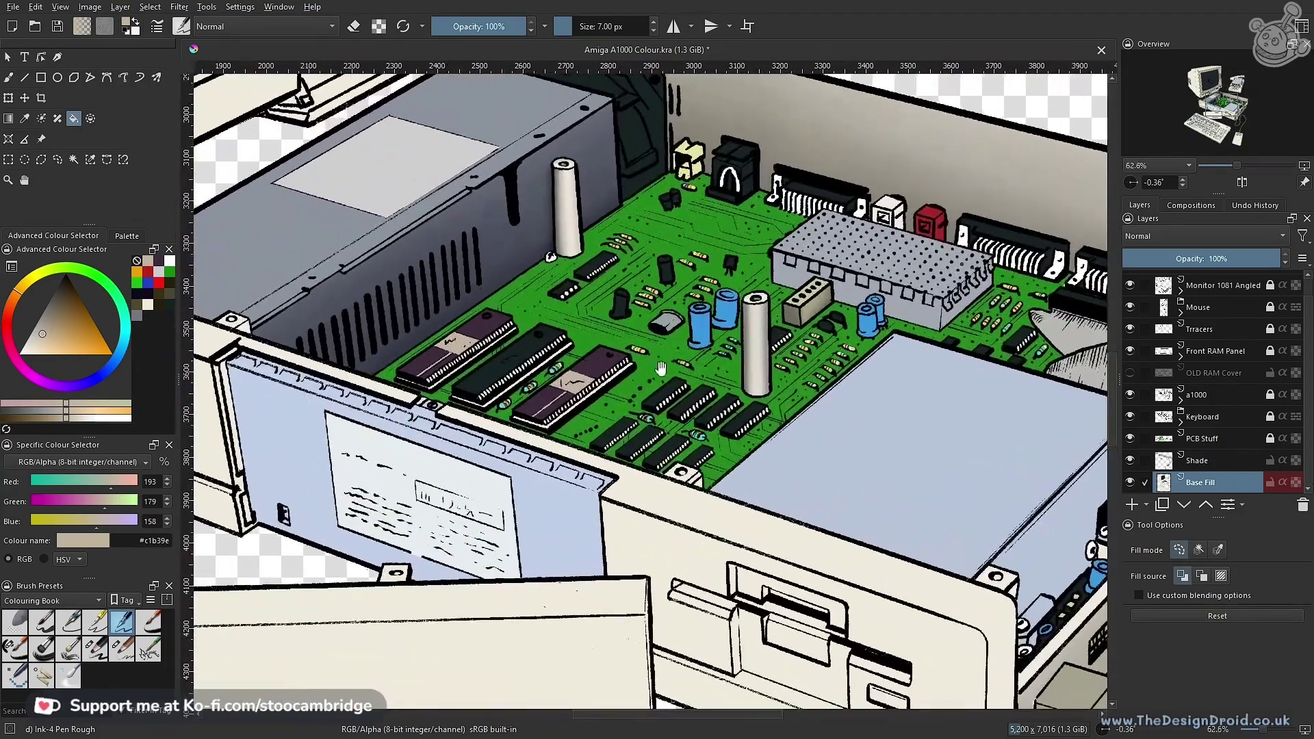
left_click_drag(660, 368, 800, 349)
scroll(709, 405, "up", 3)
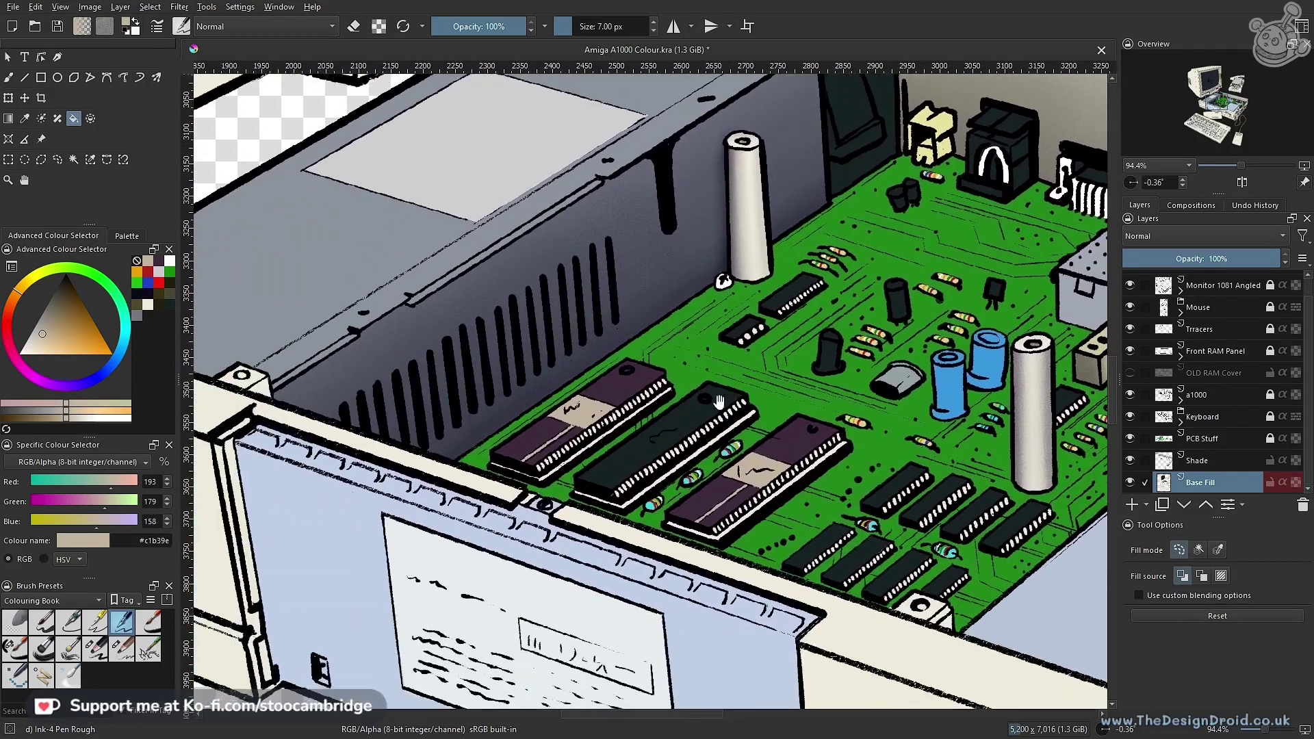
left_click(1225, 460)
scroll(718, 416, "up", 4)
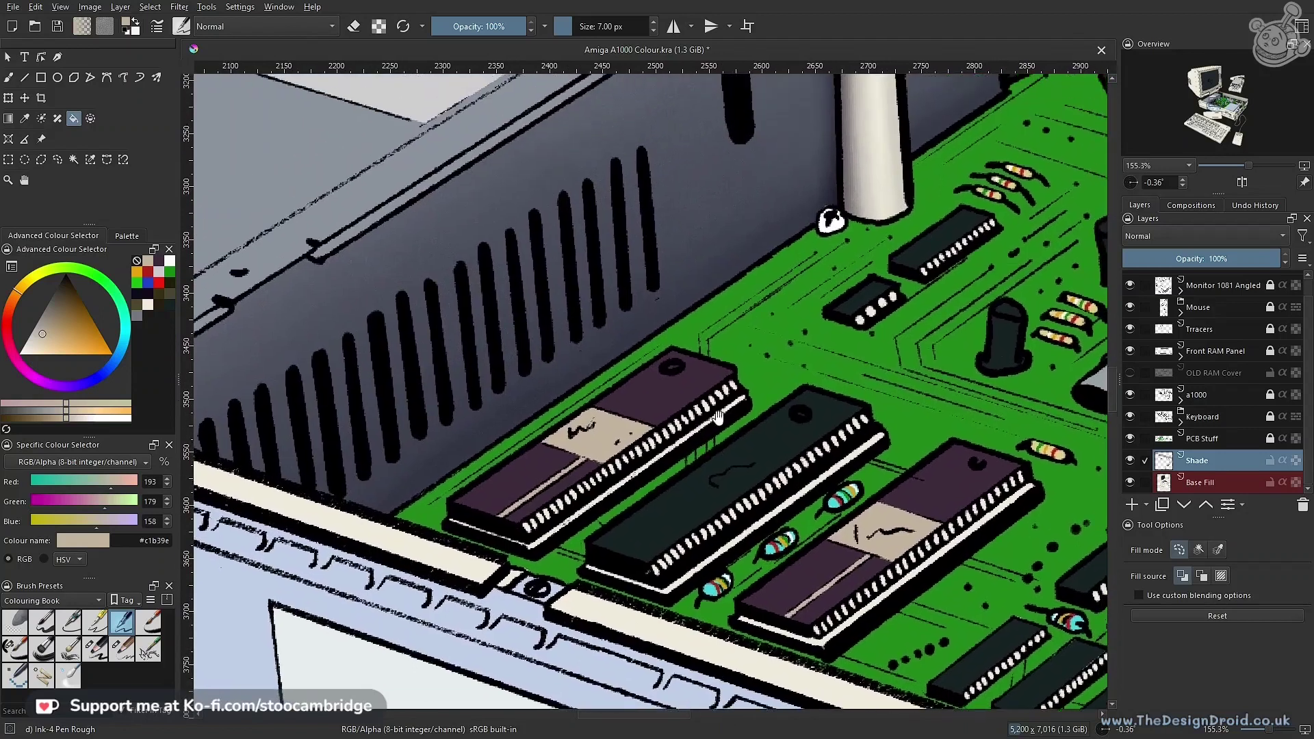
key("l")
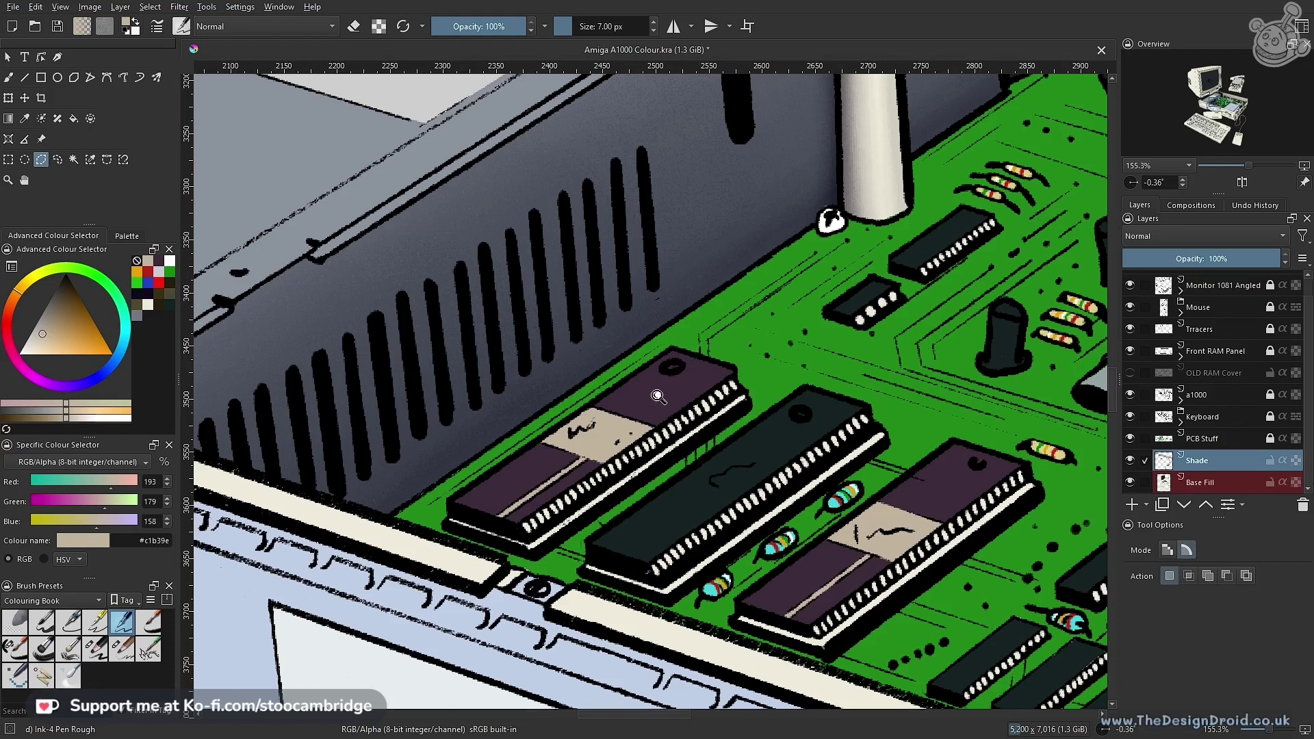
left_click_drag(657, 395, 687, 370)
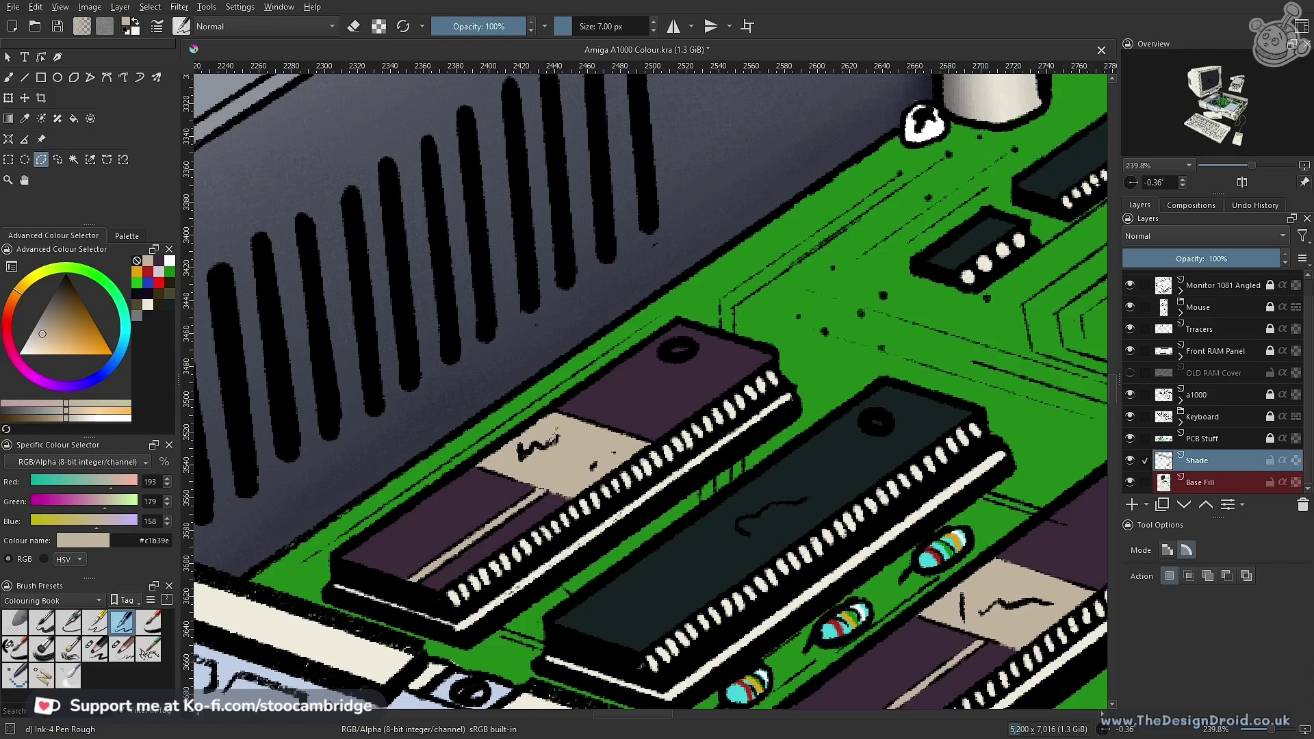
scroll(603, 443, "down", 1)
scroll(606, 446, "up", 1)
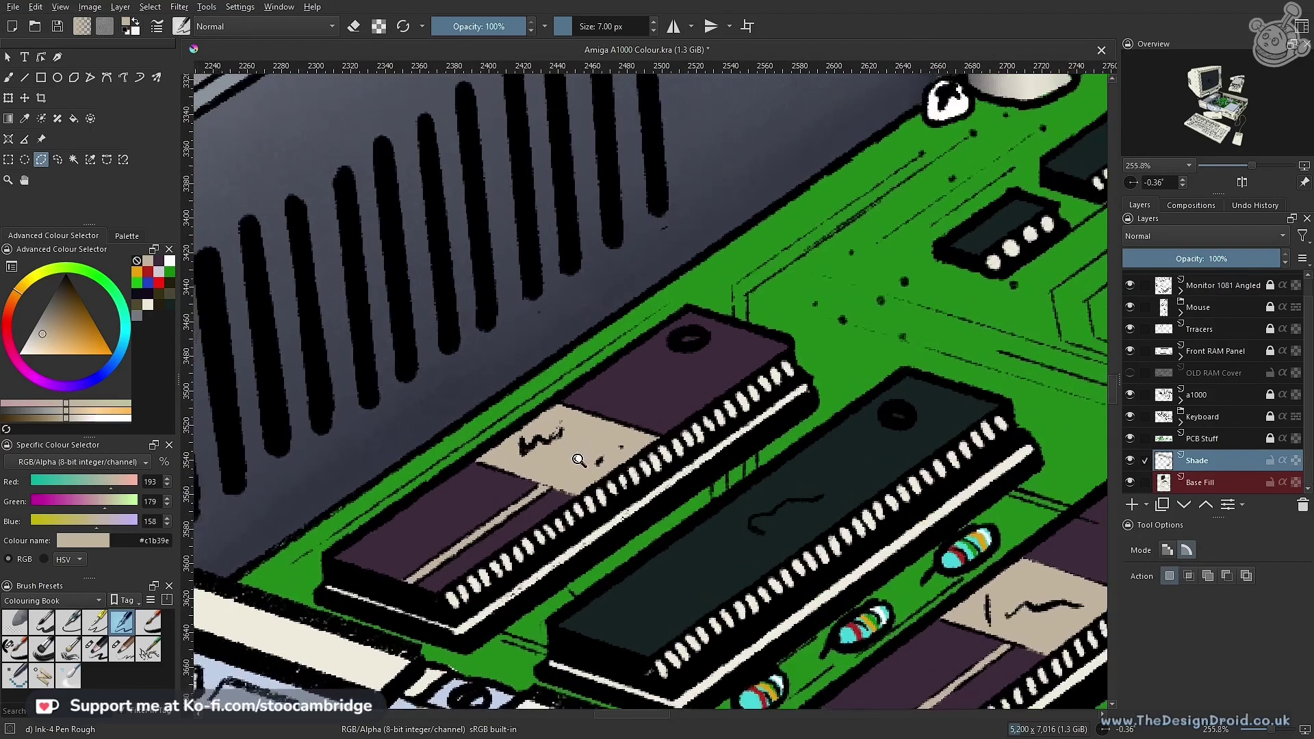
scroll(520, 505, "up", 2)
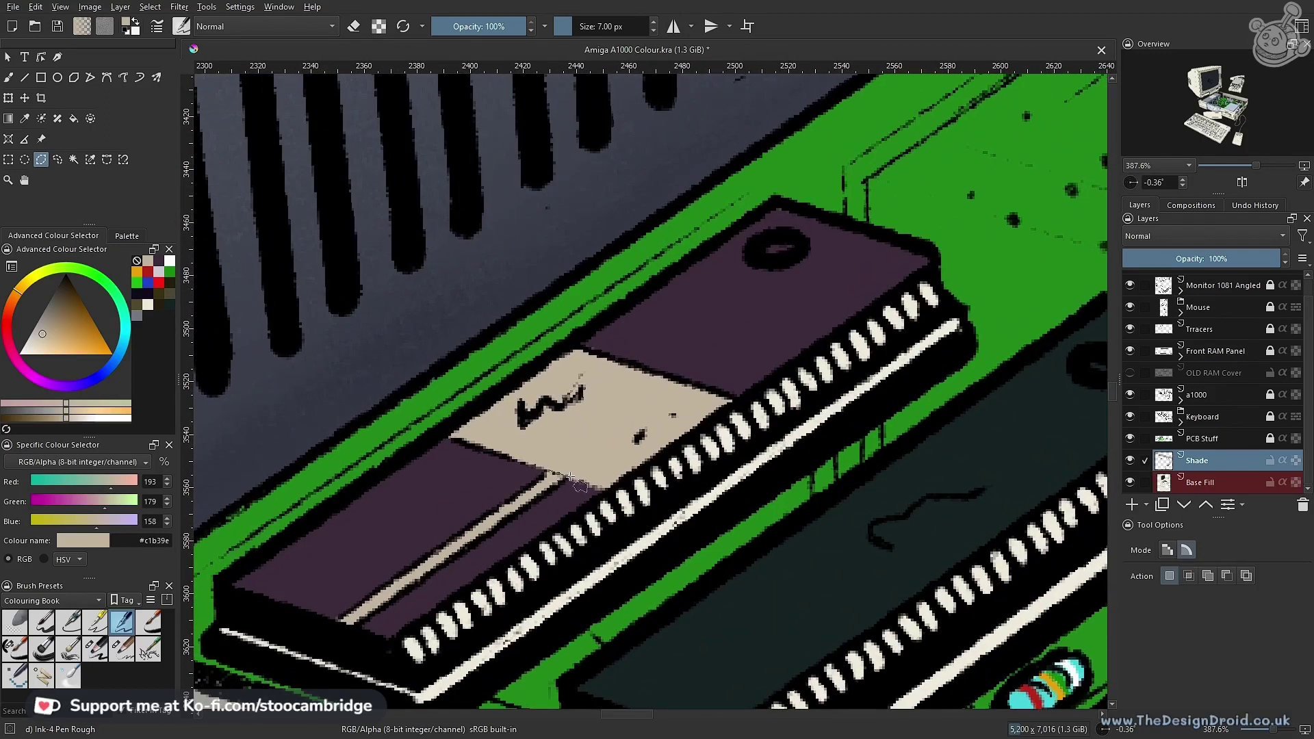
left_click_drag(567, 476, 346, 628)
double_click(547, 470)
mouse_move(550, 469)
left_mouse_down()
mouse_move(589, 380)
mouse_move(568, 454)
left_mouse_up()
Paint the selected strip golden yellow #f2c746 and clear the selection
scroll(568, 455, "down", 3)
left_click(138, 272)
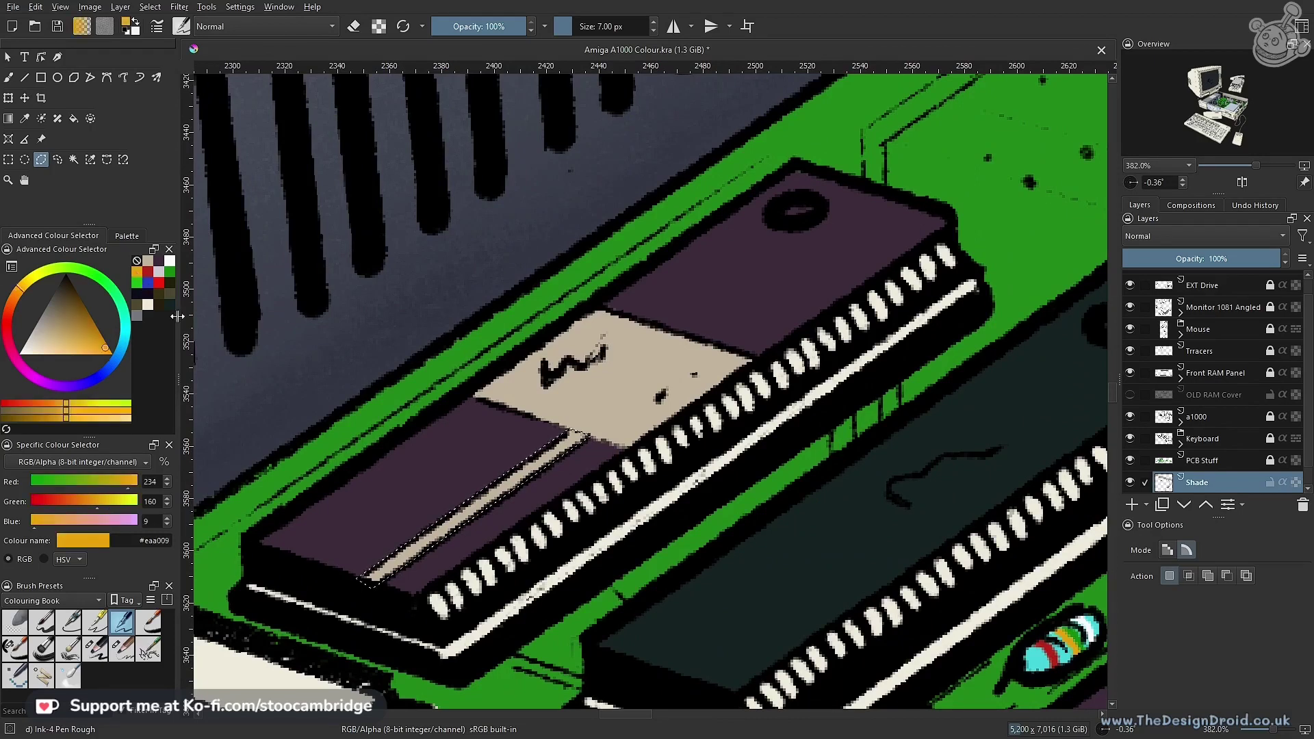
left_click_drag(86, 328, 84, 349)
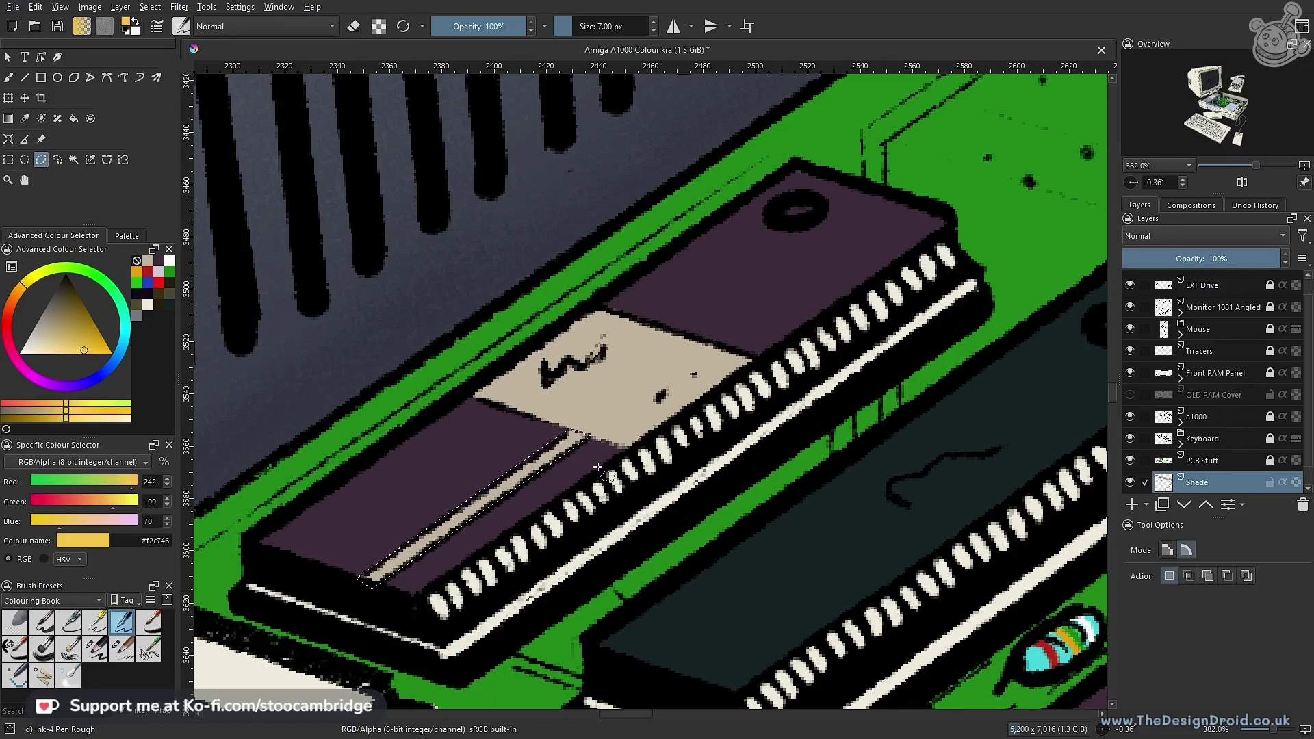
key("b")
left_click_drag(520, 488, 395, 562)
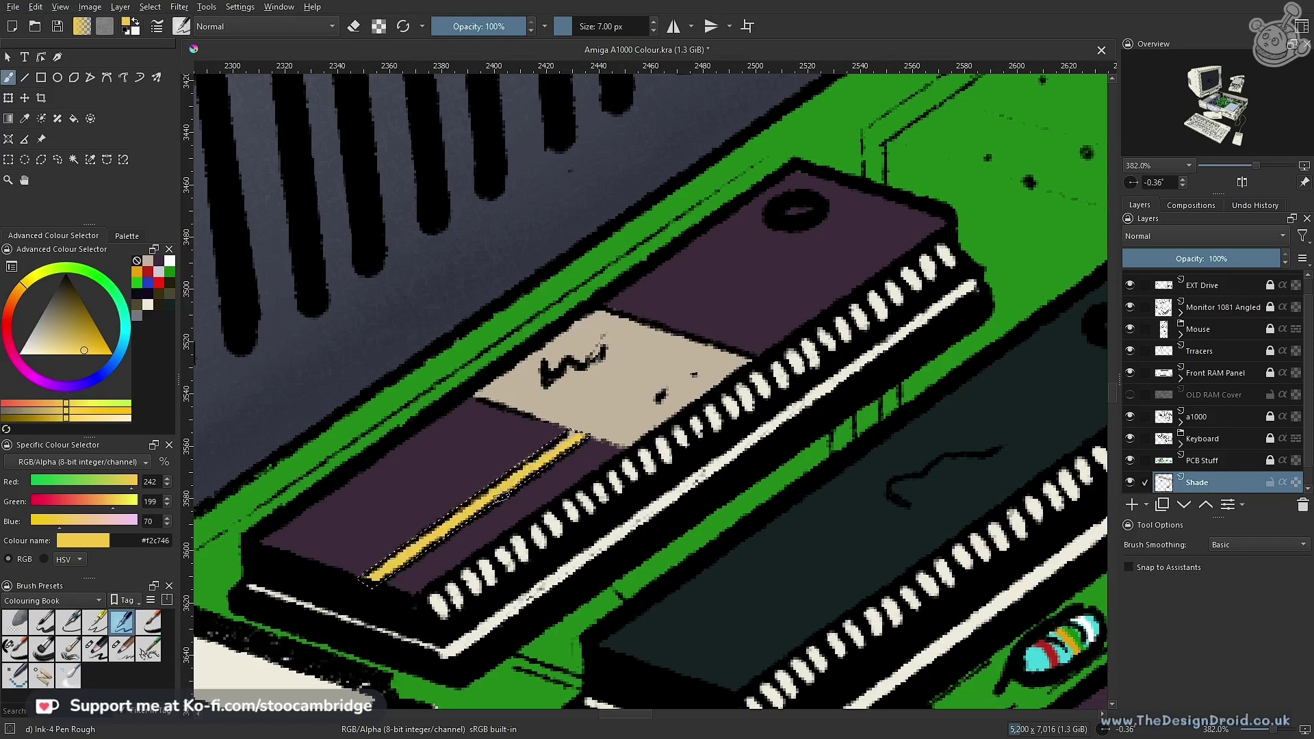
mouse_move(518, 477)
left_mouse_down()
mouse_move(516, 606)
mouse_move(514, 498)
left_mouse_up()
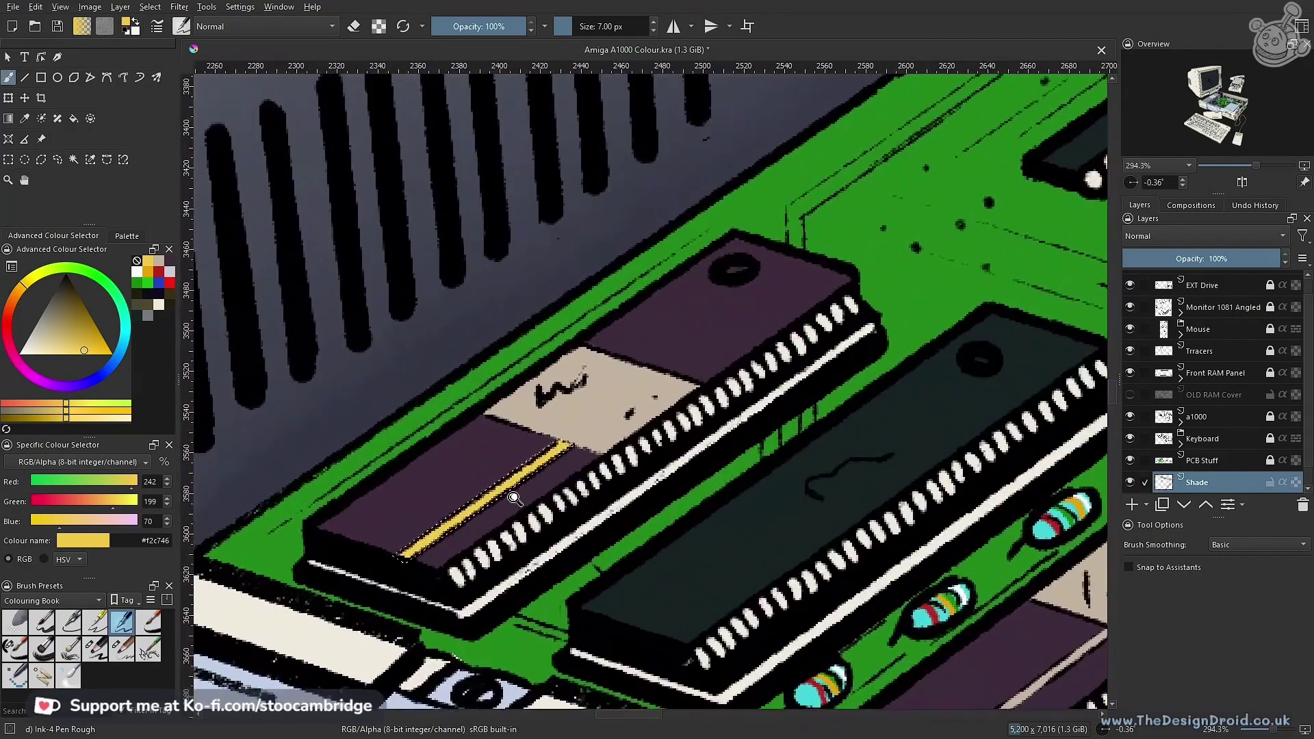
left_click_drag(601, 477, 504, 474)
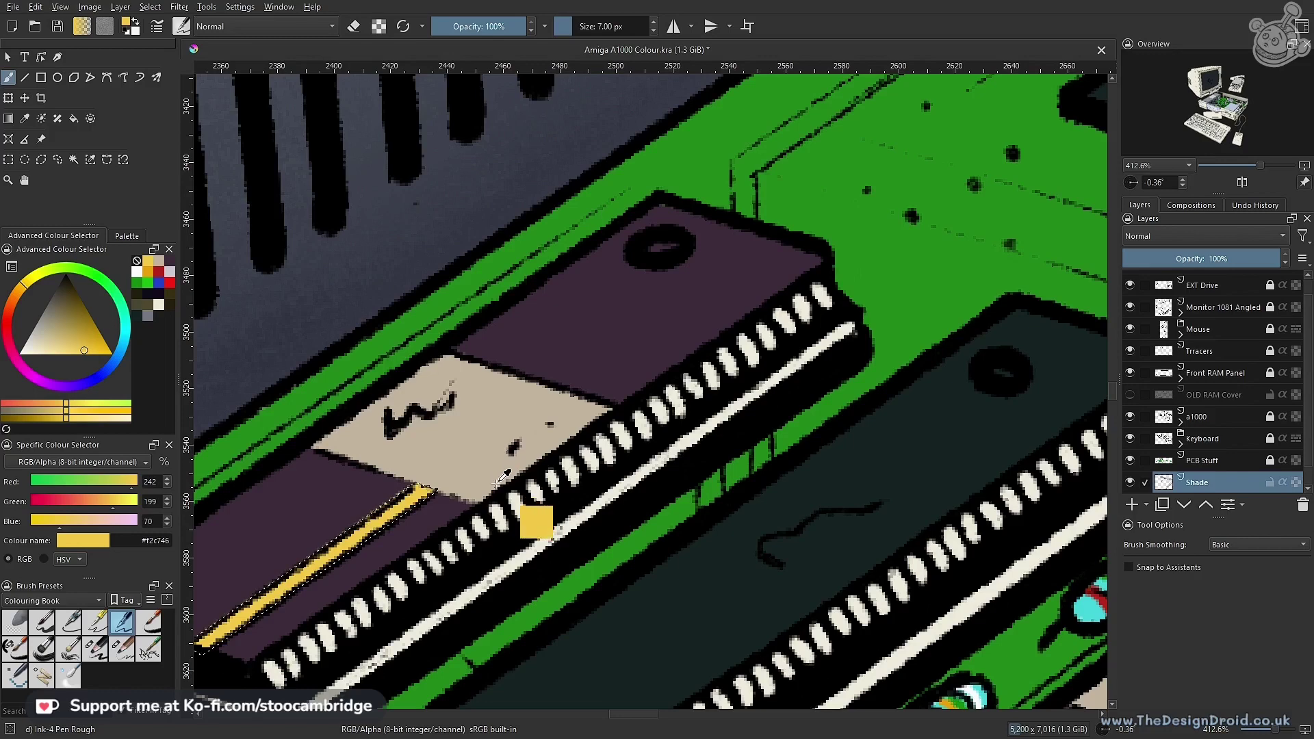
key("ctrl+shift+a")
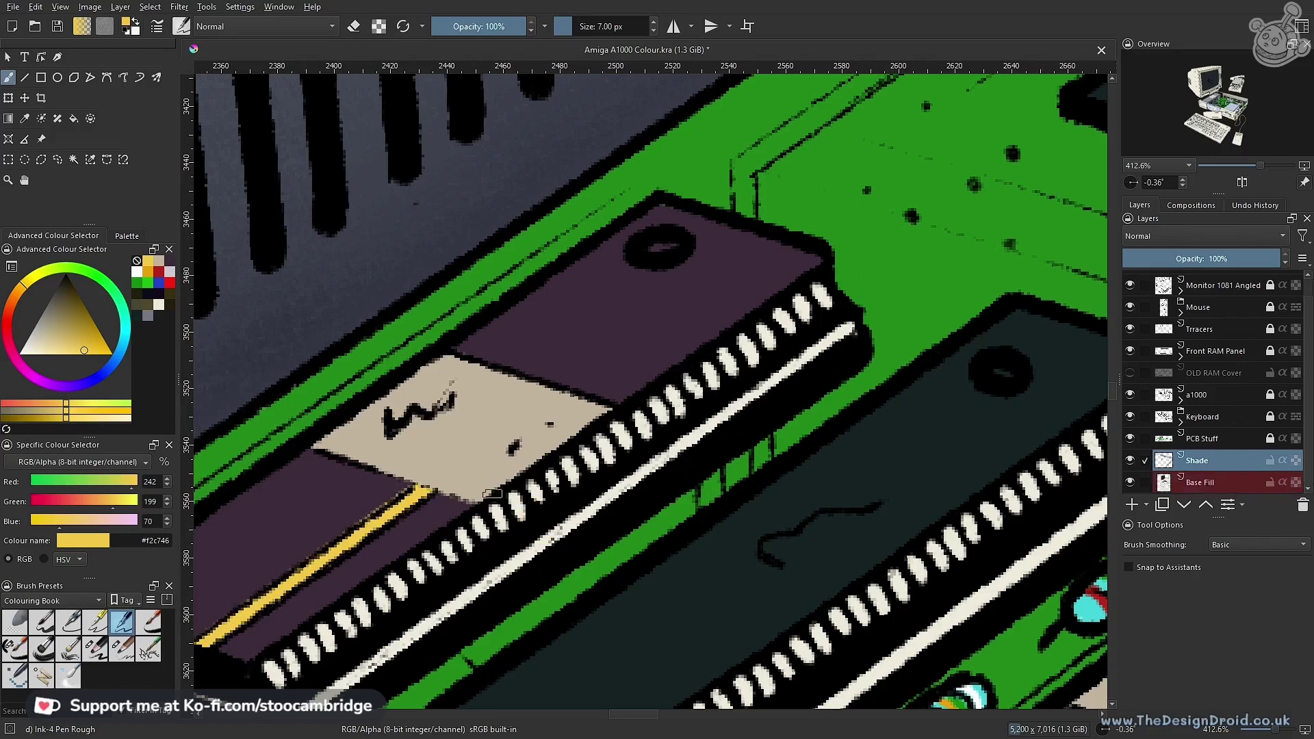
Sample the rear chip's dark purple #3c2b3a and clean up the edges along both sides of its golden strip
left_click_drag(491, 493, 491, 600)
left_click(336, 536, "ctrl")
left_click_drag(362, 568, 575, 433)
left_click_drag(574, 433, 841, 298)
mouse_move(814, 233)
left_mouse_down()
mouse_move(596, 367)
mouse_move(433, 508)
mouse_move(555, 405)
left_mouse_up()
left_click_drag(704, 296, 295, 632)
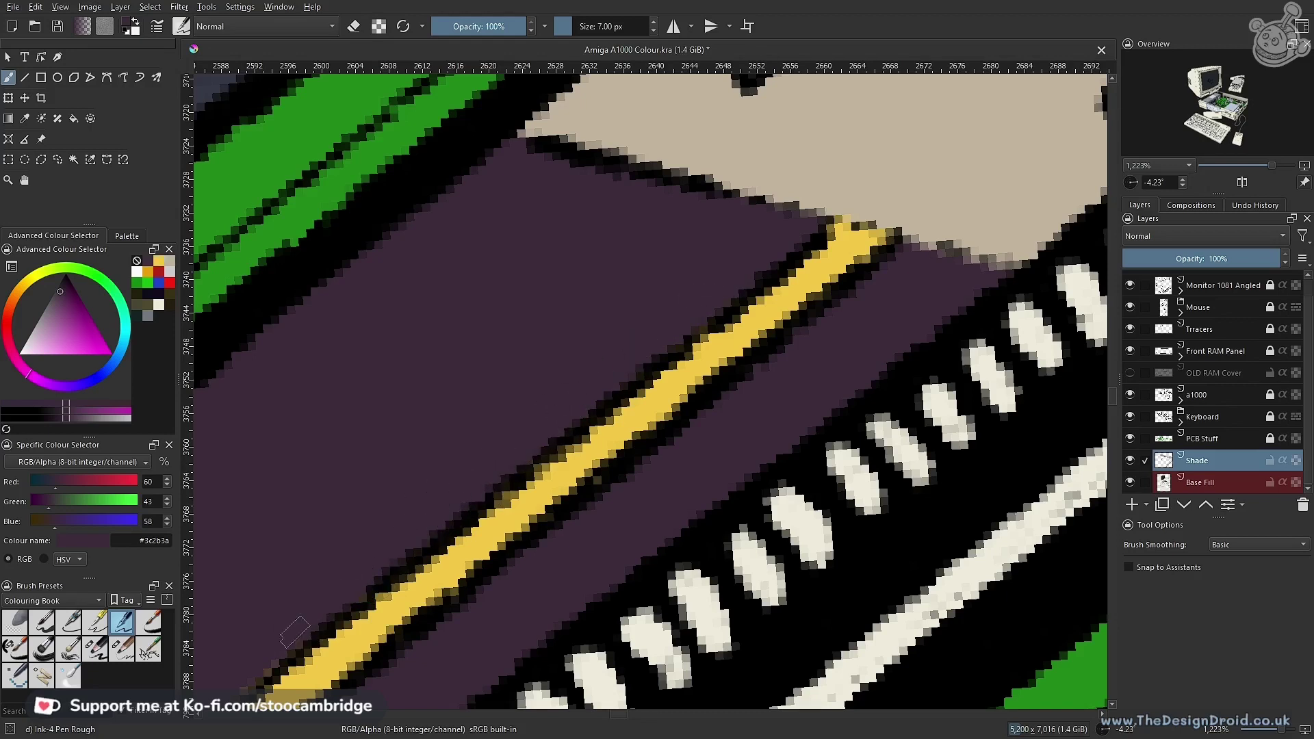
left_click_drag(384, 499, 624, 293)
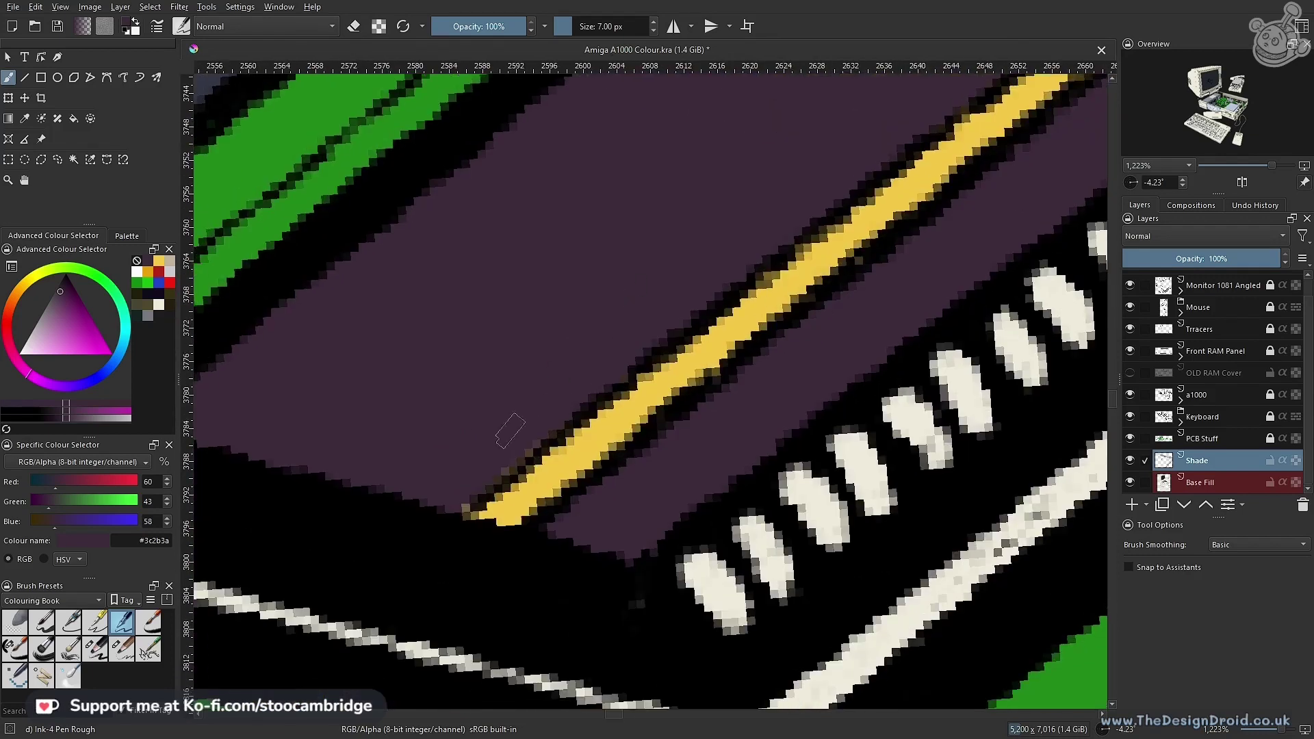
left_click_drag(532, 432, 456, 500)
left_click_drag(538, 375, 271, 664)
left_click_drag(706, 412, 514, 589)
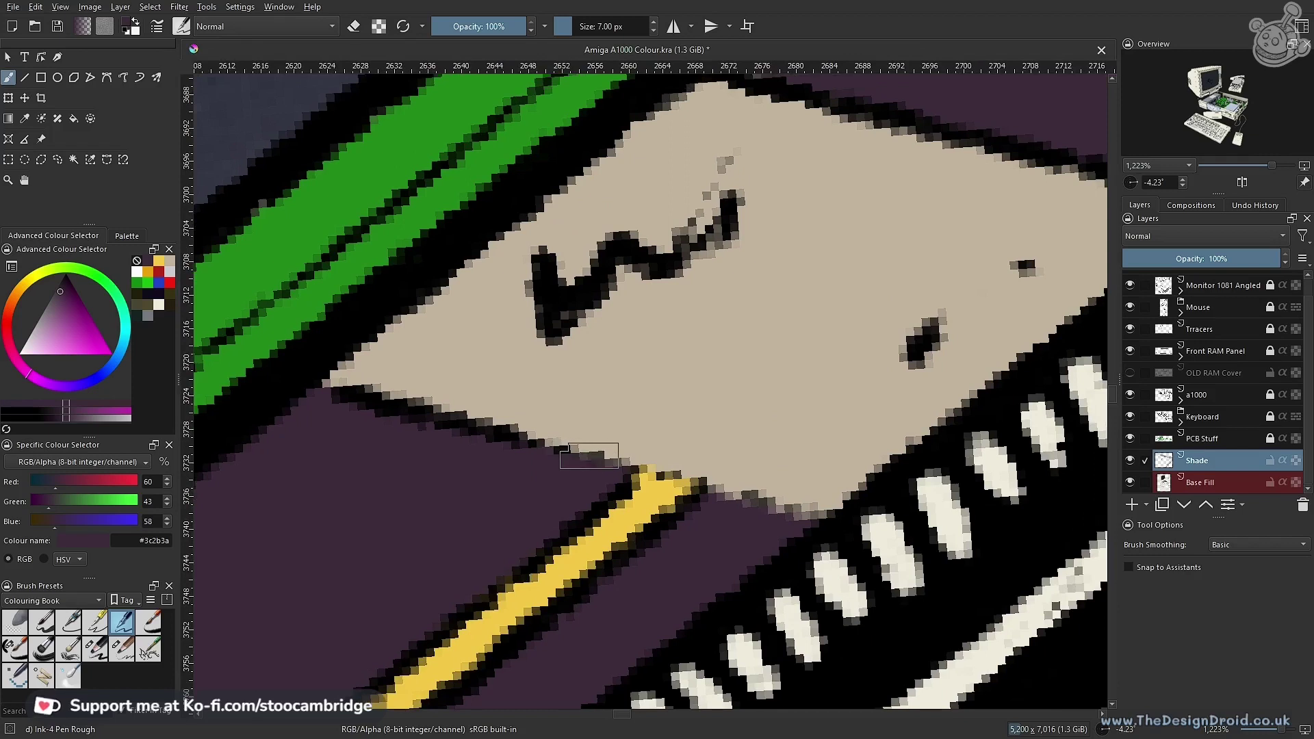
Draw a straight golden yellow #f2c746 line along the front edge of the rear purple chip's label patch, undoing the stray stroke
left_click(635, 508, "ctrl")
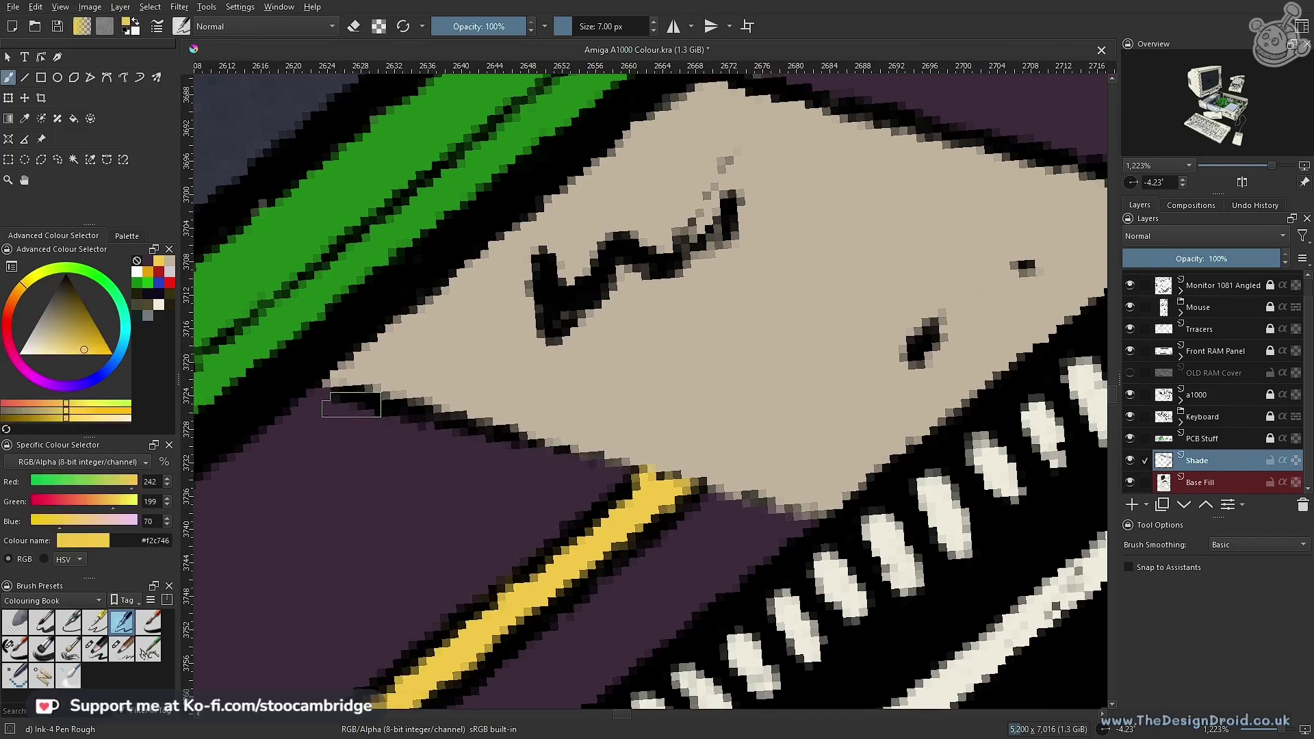
key("v")
left_click_drag(312, 389, 818, 521)
key("b")
left_click_drag(830, 372, 736, 515)
key("ctrl+z")
scroll(815, 375, "down", 5)
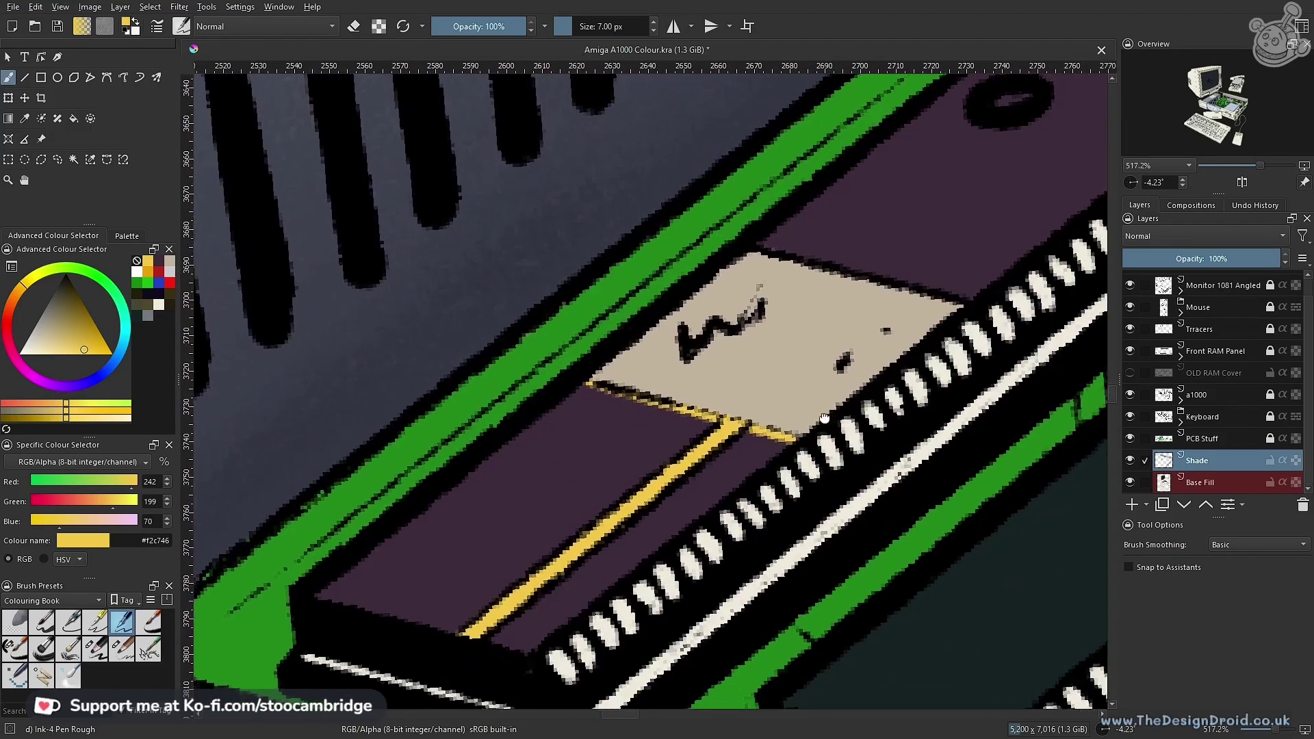
Recolour the beige strip on the other purple chip, beside the blue resistors, with a straight golden yellow #f2c746 line
scroll(824, 418, "down", 6)
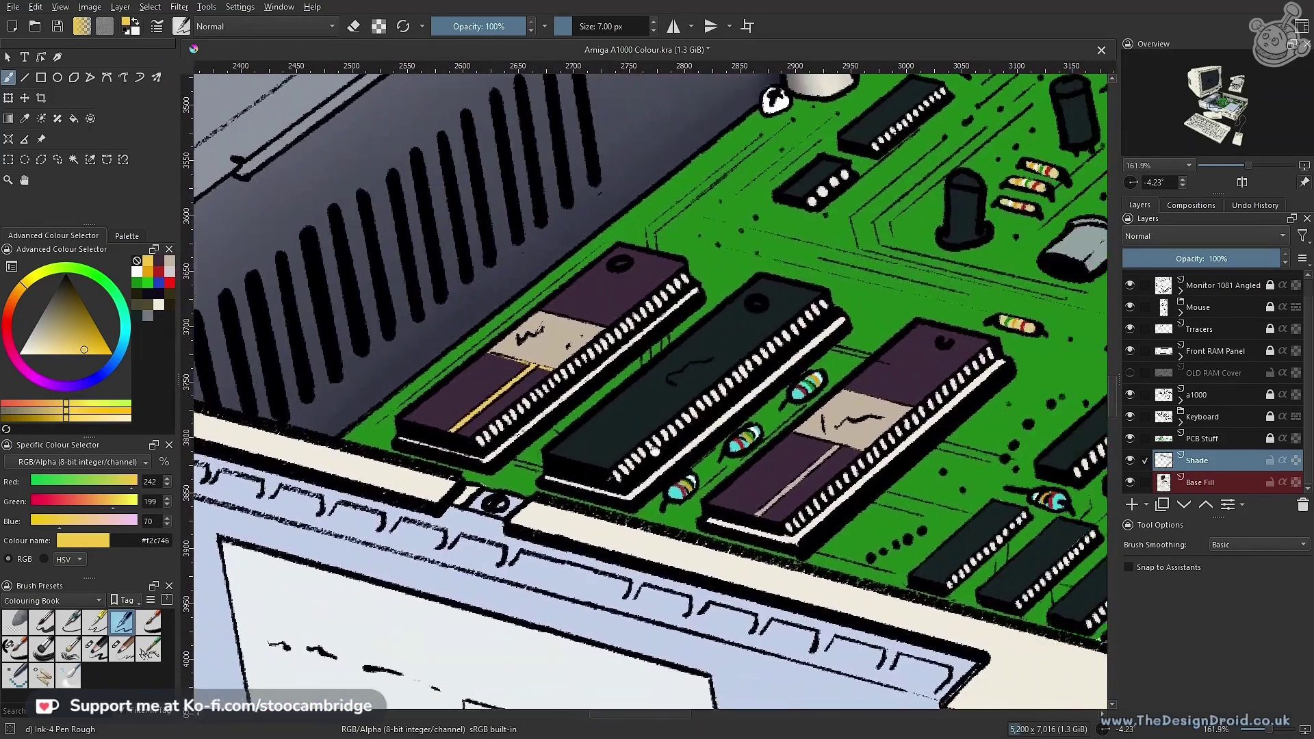
scroll(655, 450, "up", 4)
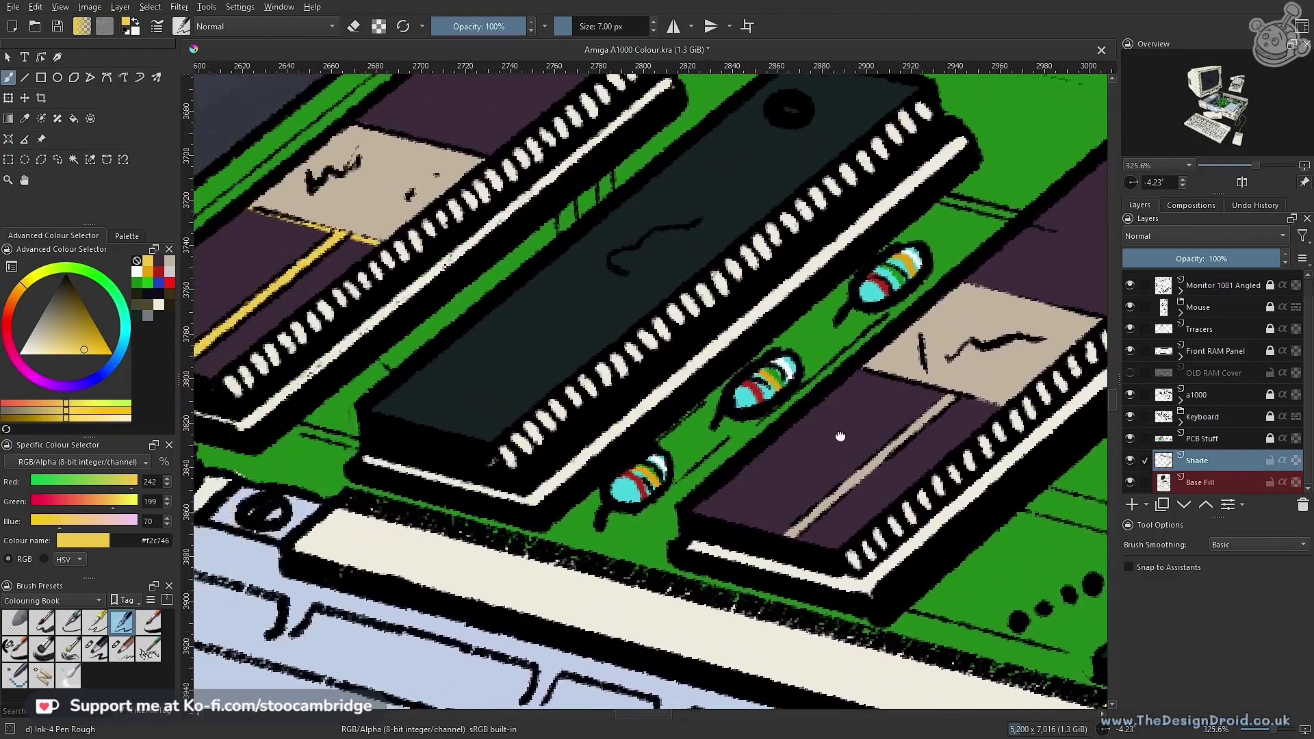
scroll(698, 410, "up", 3)
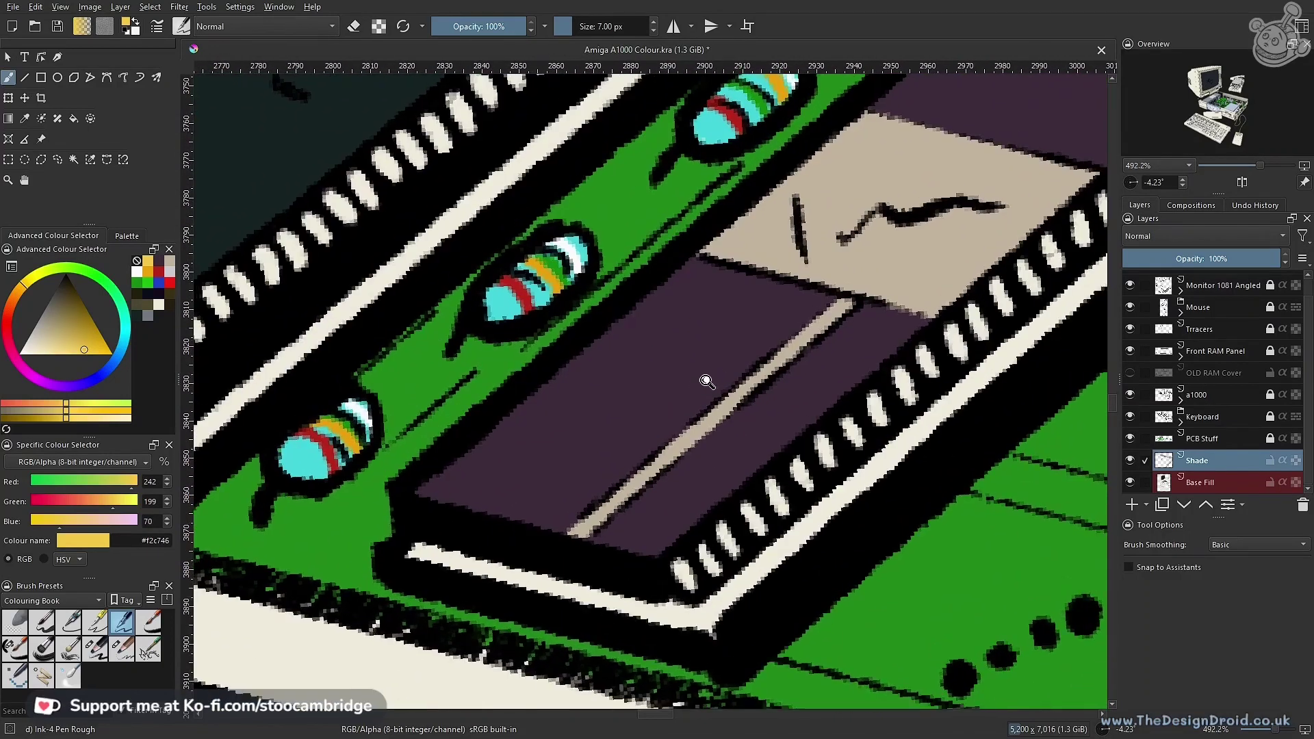
left_click_drag(706, 380, 706, 377)
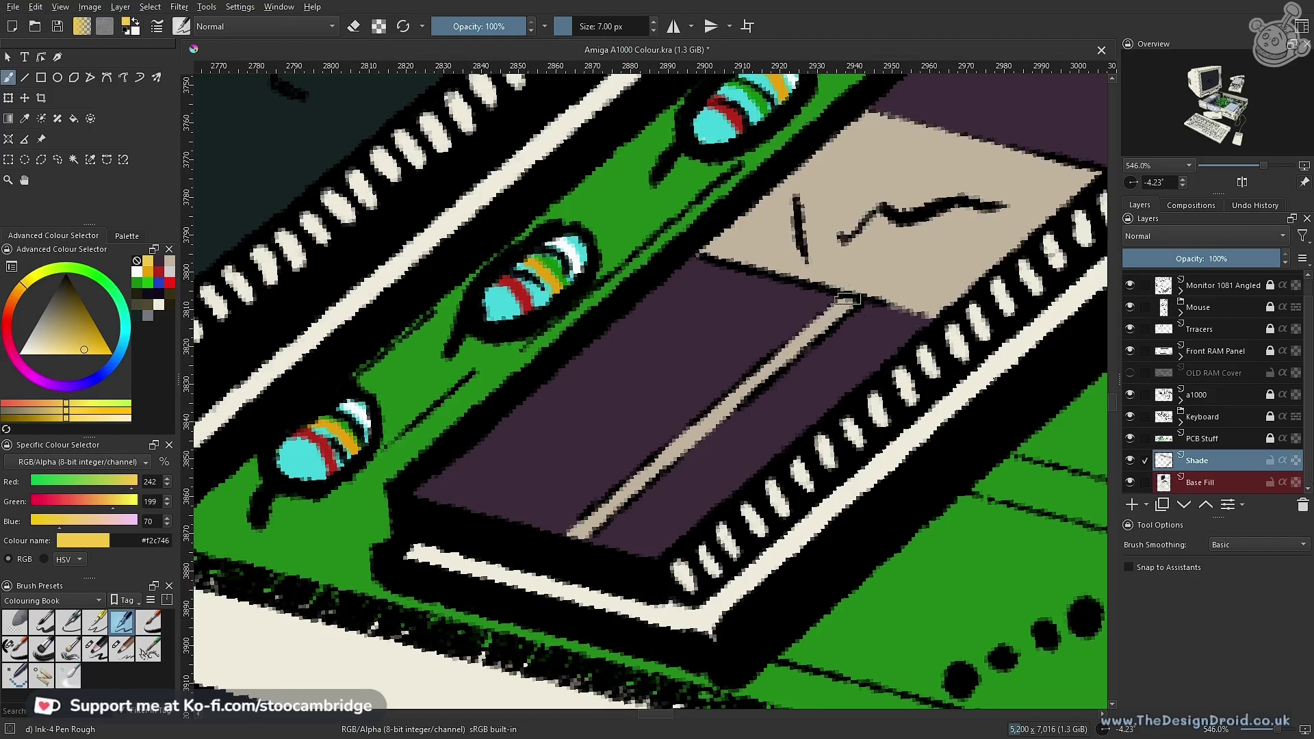
key("v")
left_click_drag(848, 298, 565, 543)
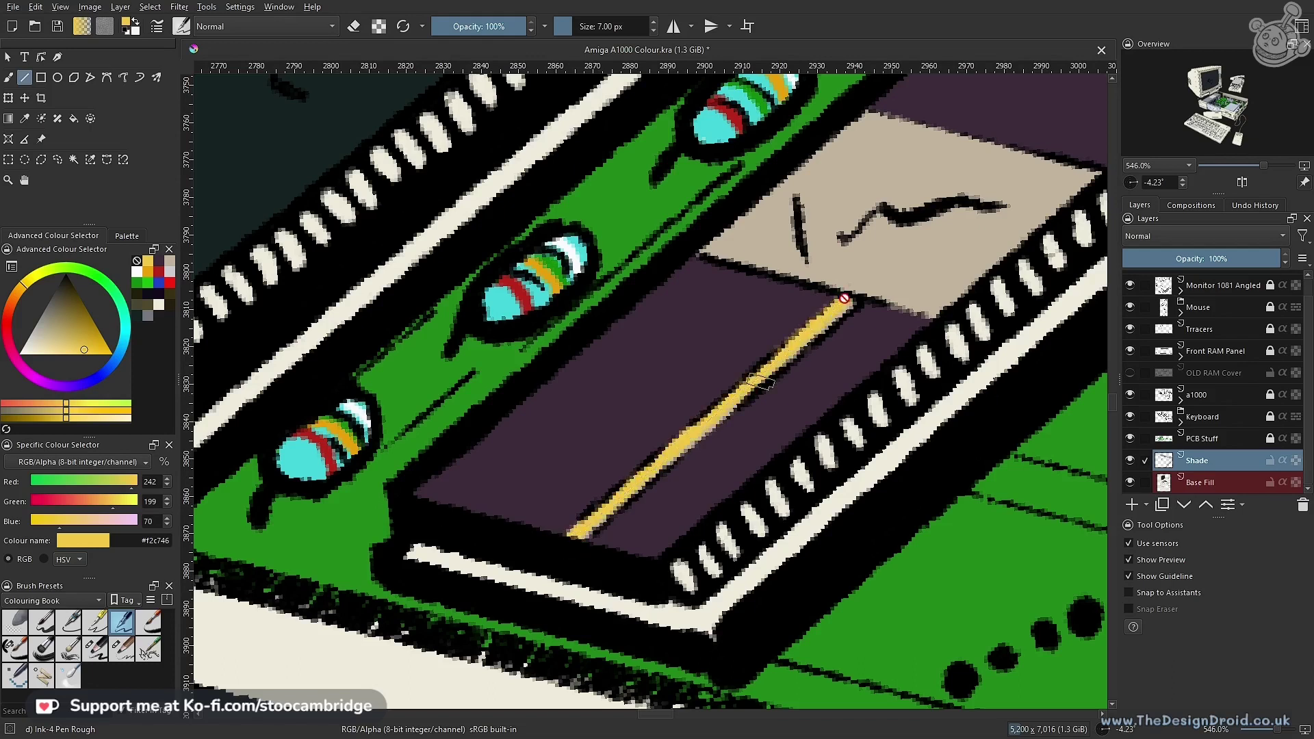
key("b")
left_click_drag(853, 299, 774, 362)
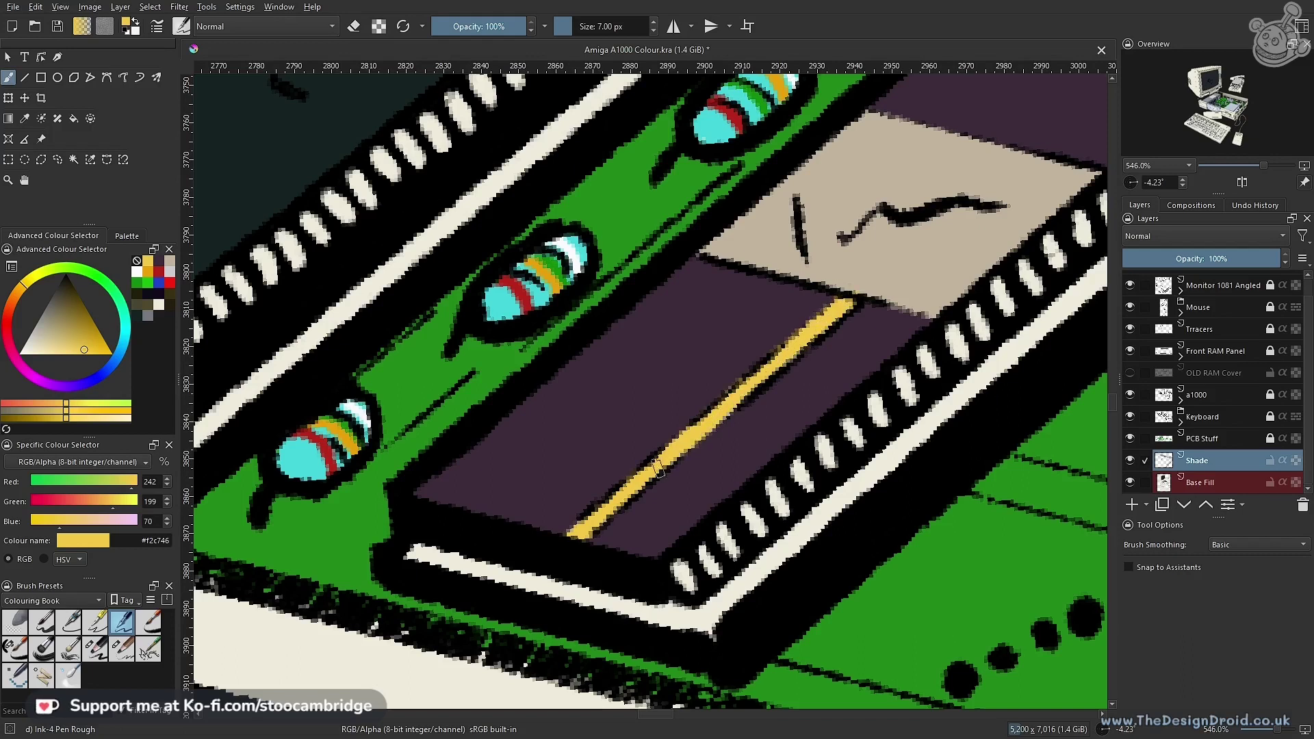
Add a straight golden yellow line along the front edge of the same chip's label patch
left_click_drag(779, 283, 595, 373)
key("v")
left_click_drag(510, 376, 738, 438)
key("b")
mouse_move(765, 395)
left_mouse_down()
mouse_move(613, 553)
mouse_move(724, 455)
left_mouse_up()
Select a thin band along the back edge of that chip's label patch and line it with golden yellow
mouse_move(794, 418)
left_mouse_down()
mouse_move(602, 527)
mouse_move(652, 313)
mouse_move(615, 466)
mouse_move(572, 454)
left_mouse_up()
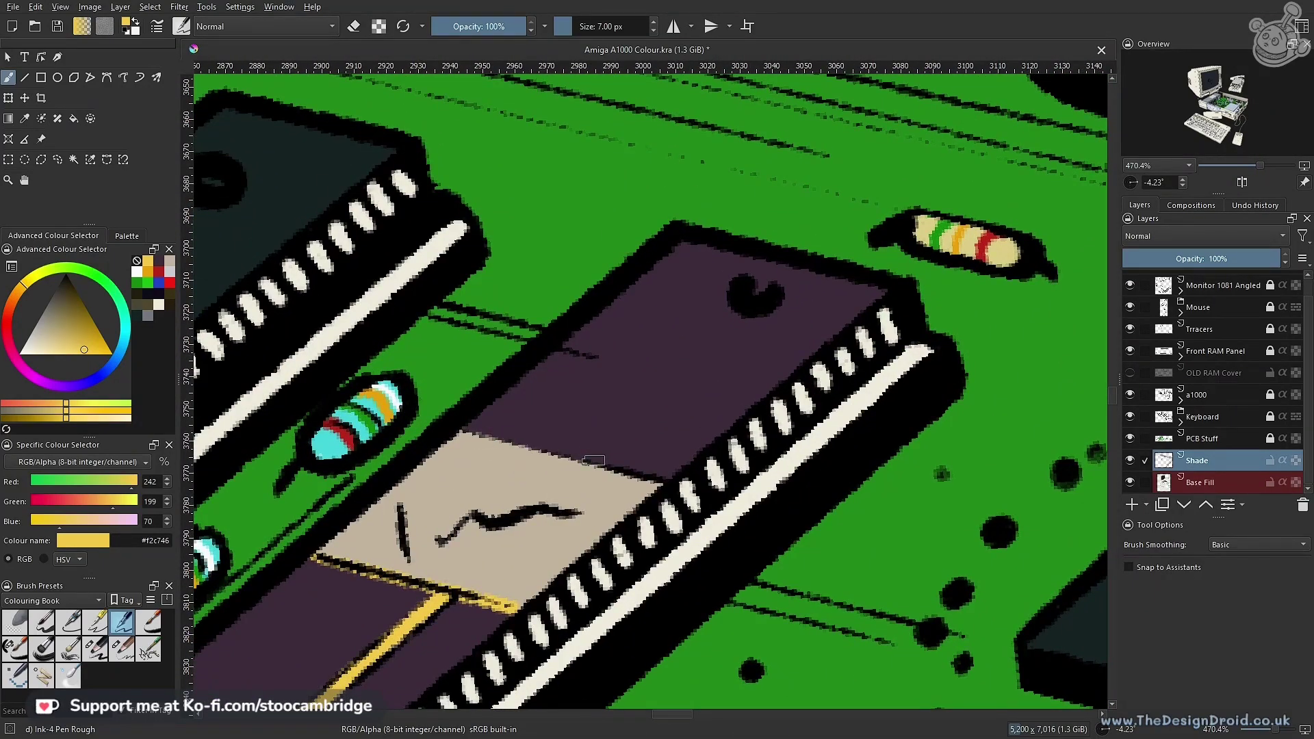
left_click_drag(514, 498, 491, 526, "ctrl")
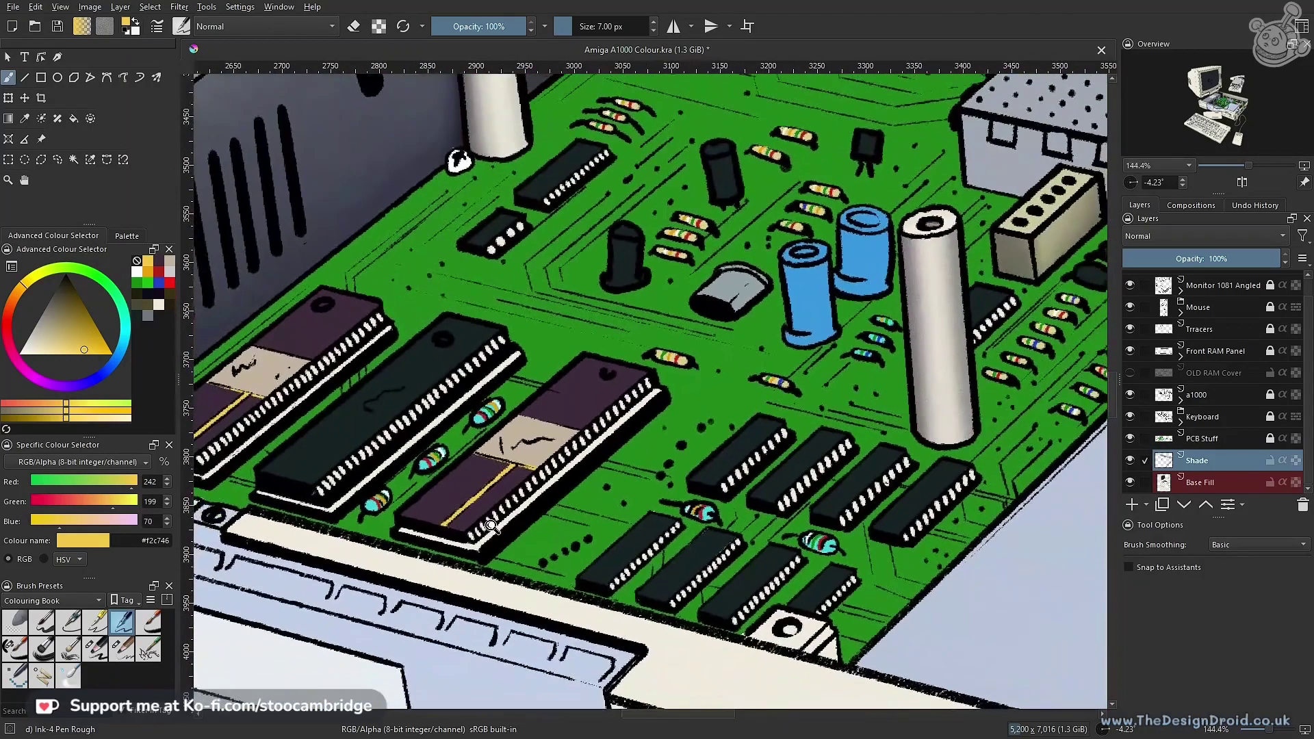
left_click_drag(531, 455, 507, 376)
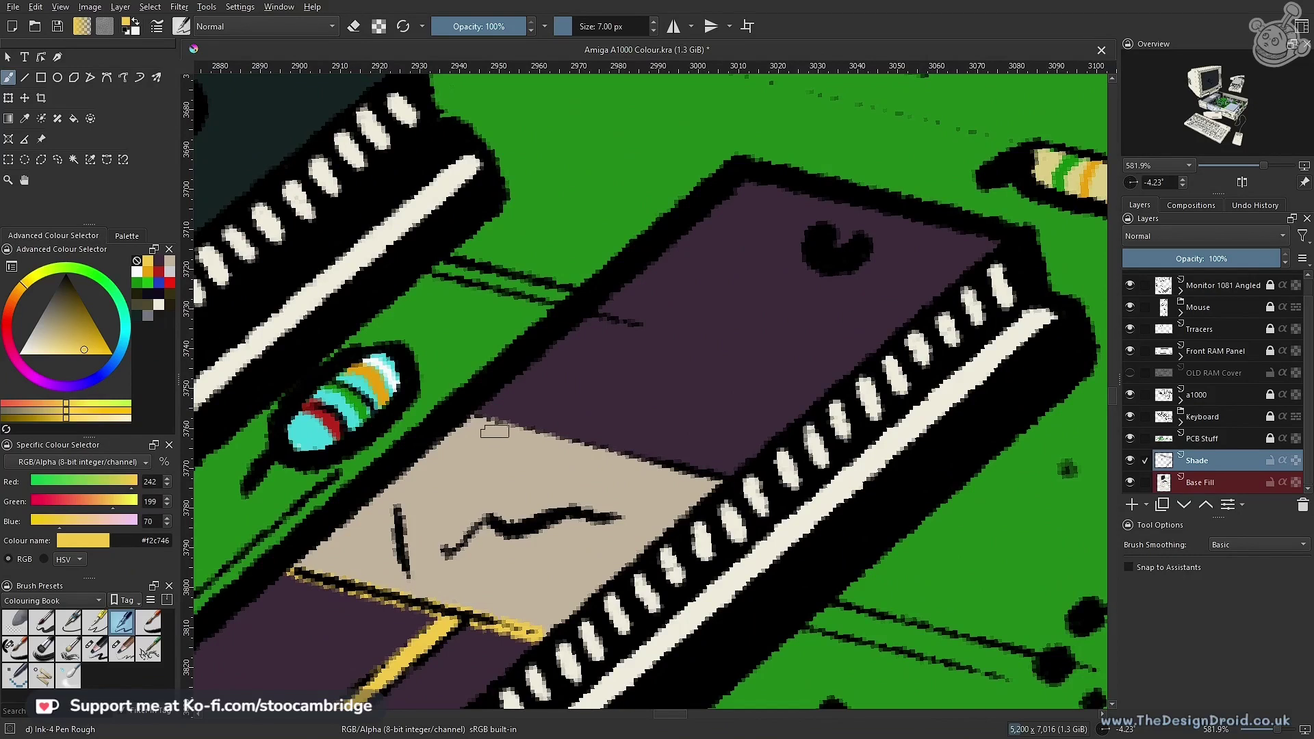
key("l")
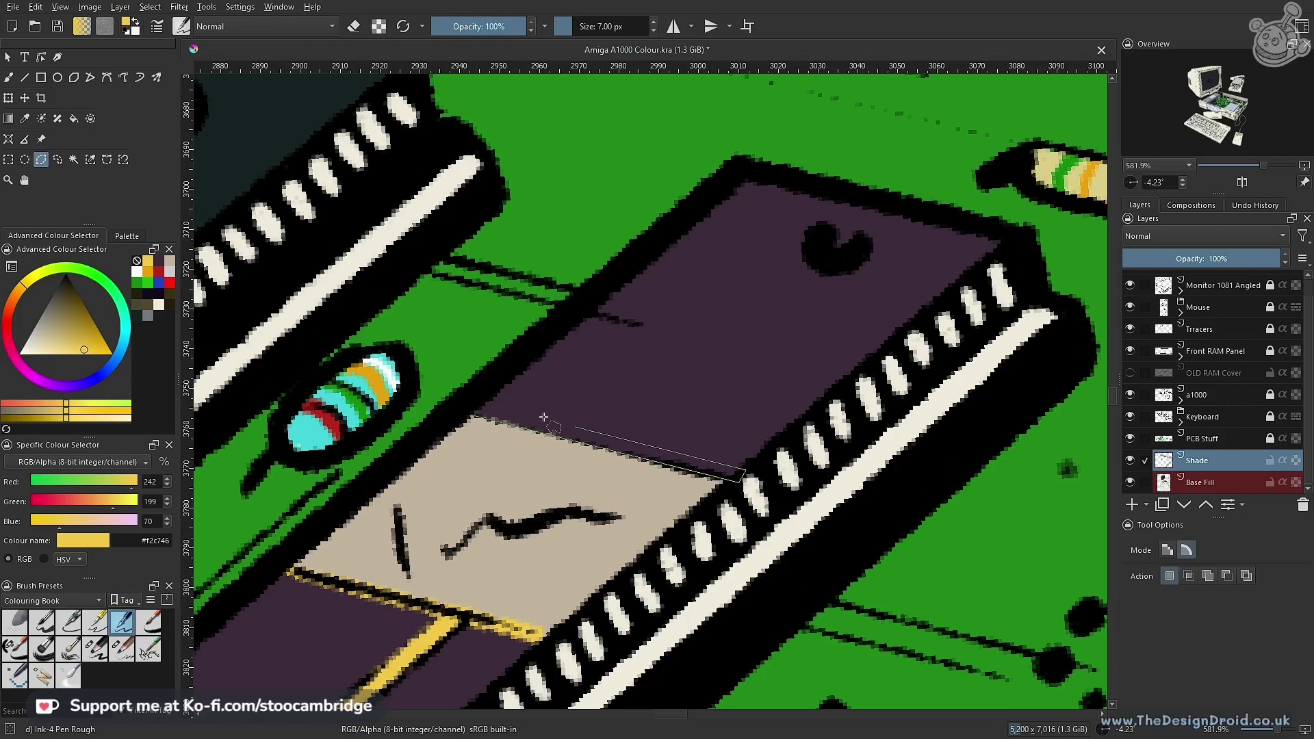
left_click(472, 413)
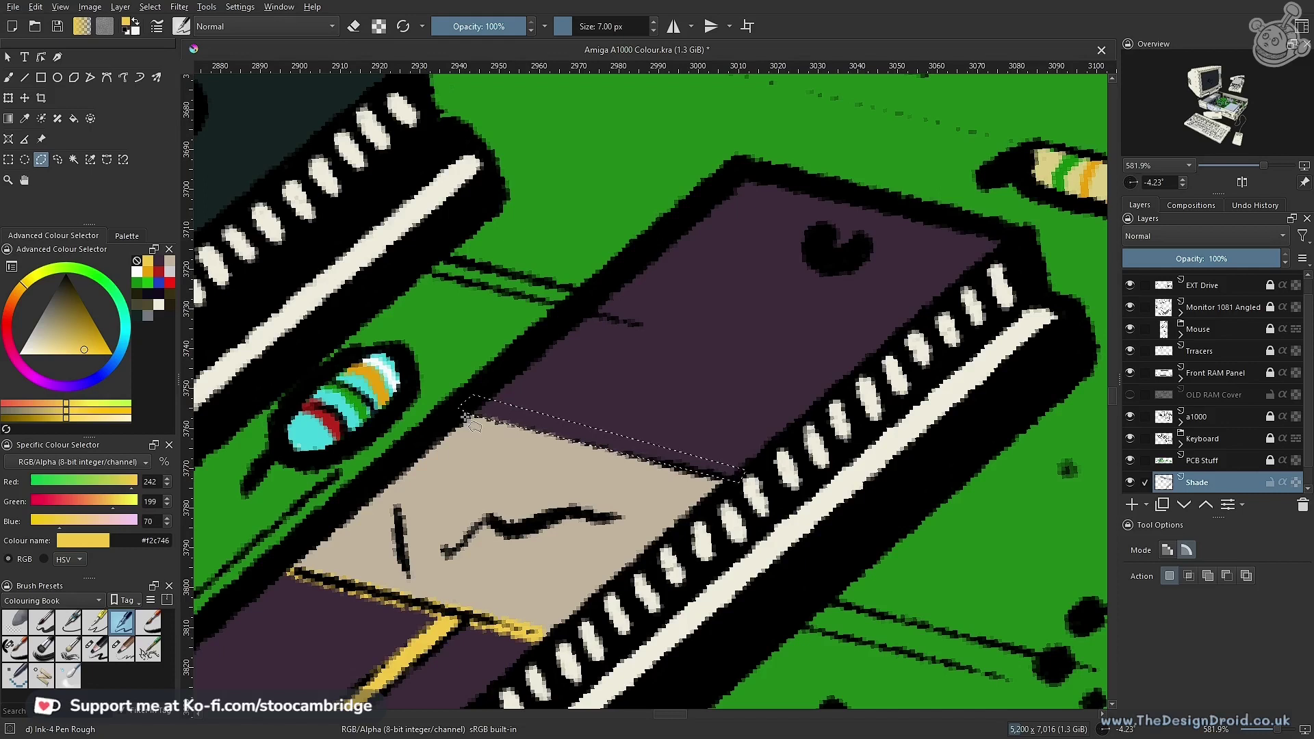
key("v")
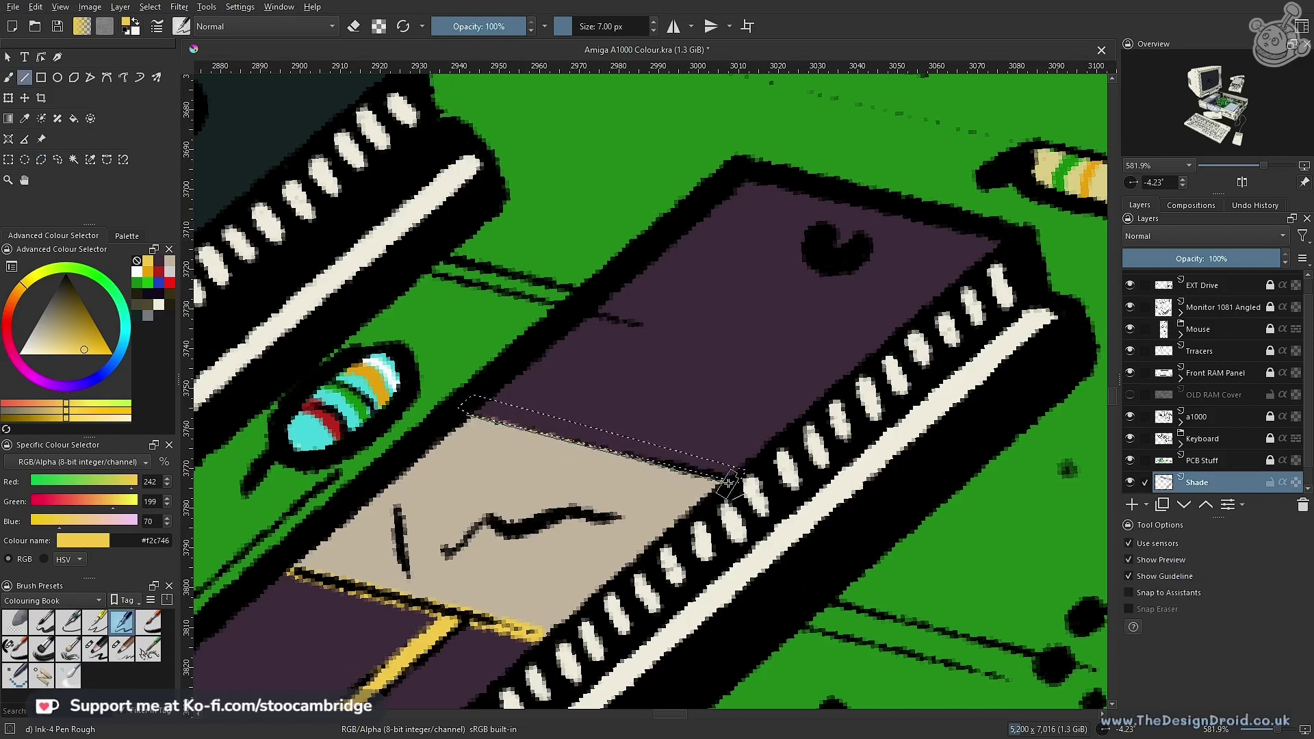
left_click_drag(723, 486, 727, 482)
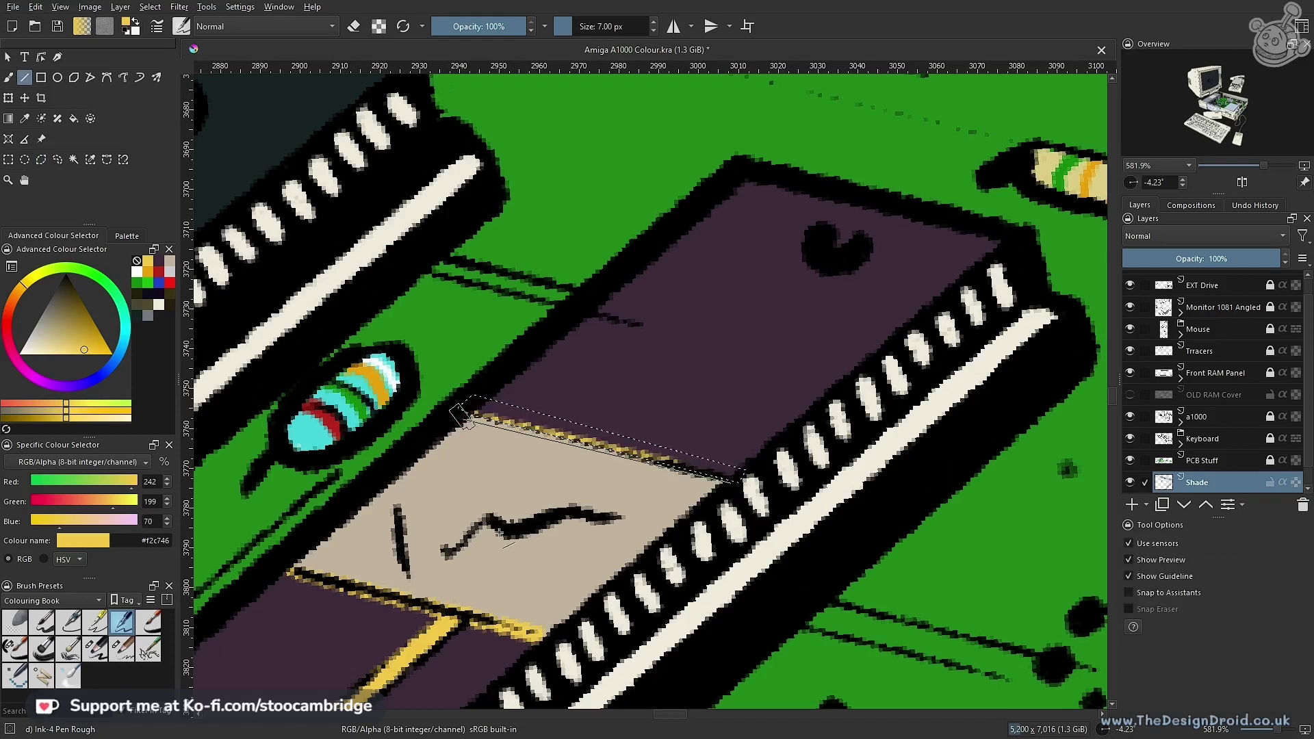
On the rear purple chip, select a thin band along the label patch's back edge and line it with golden yellow
key("l")
left_click_drag(489, 478, 426, 594)
left_click_drag(502, 476, 917, 508)
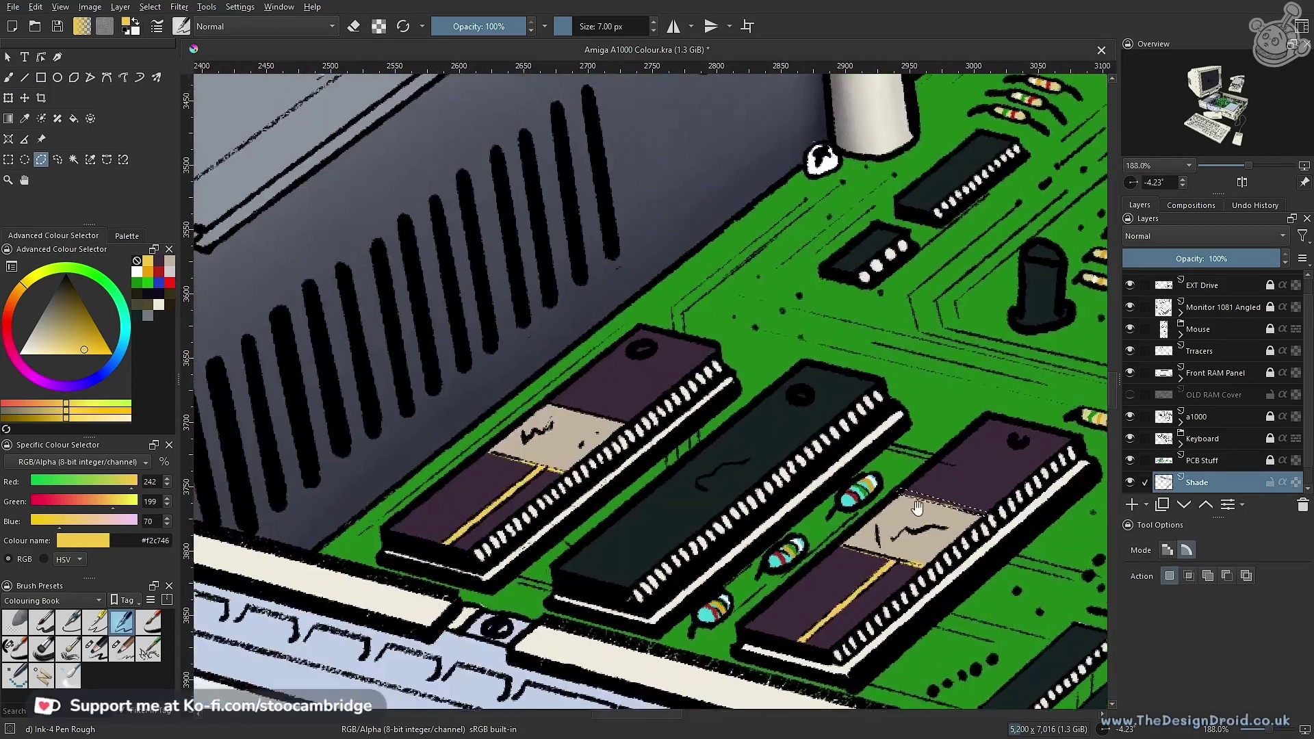
scroll(685, 383, "up", 4)
key("Page_Down")
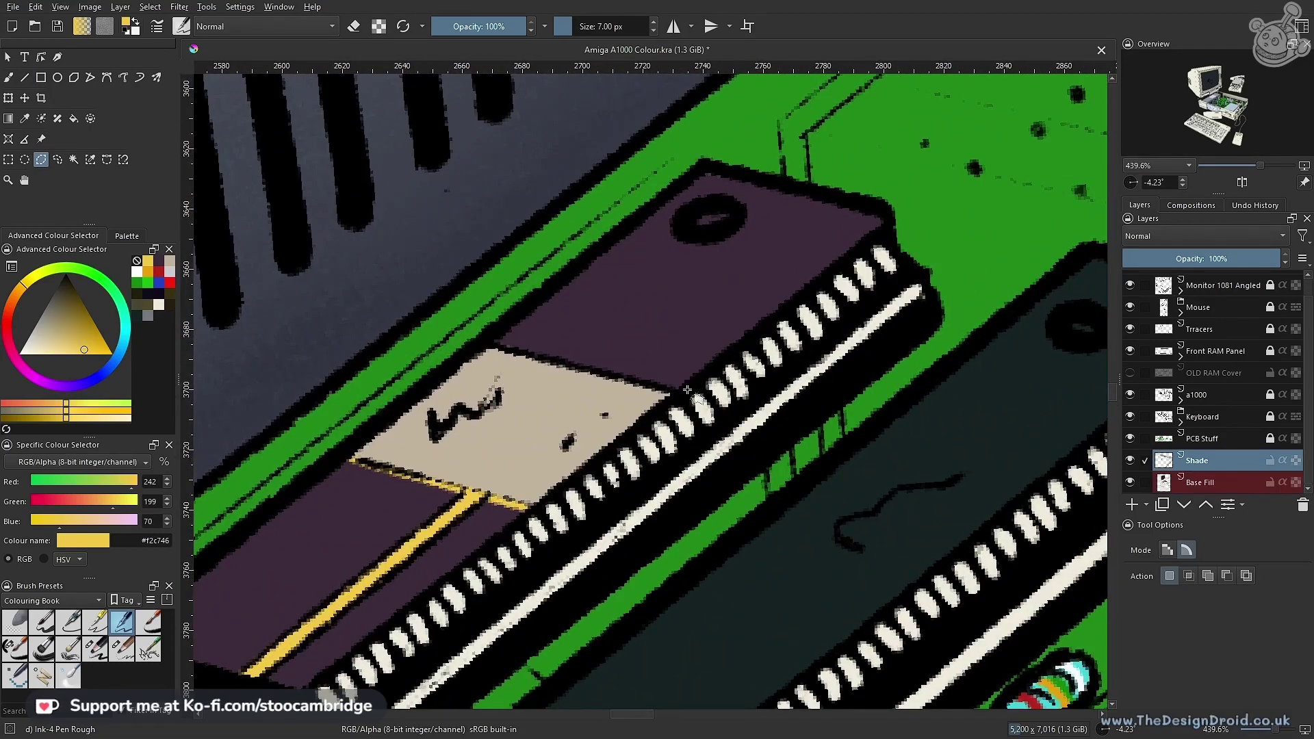
scroll(615, 375, "up", 3)
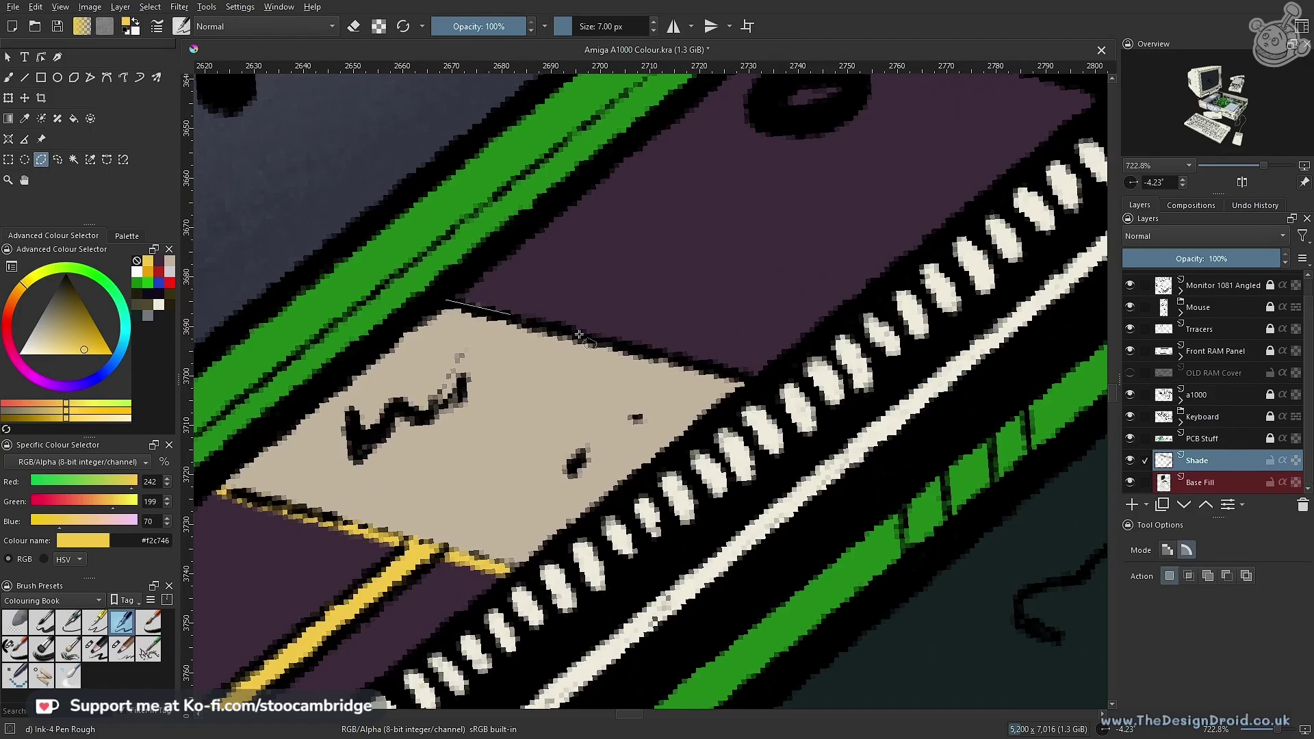
left_click(767, 380)
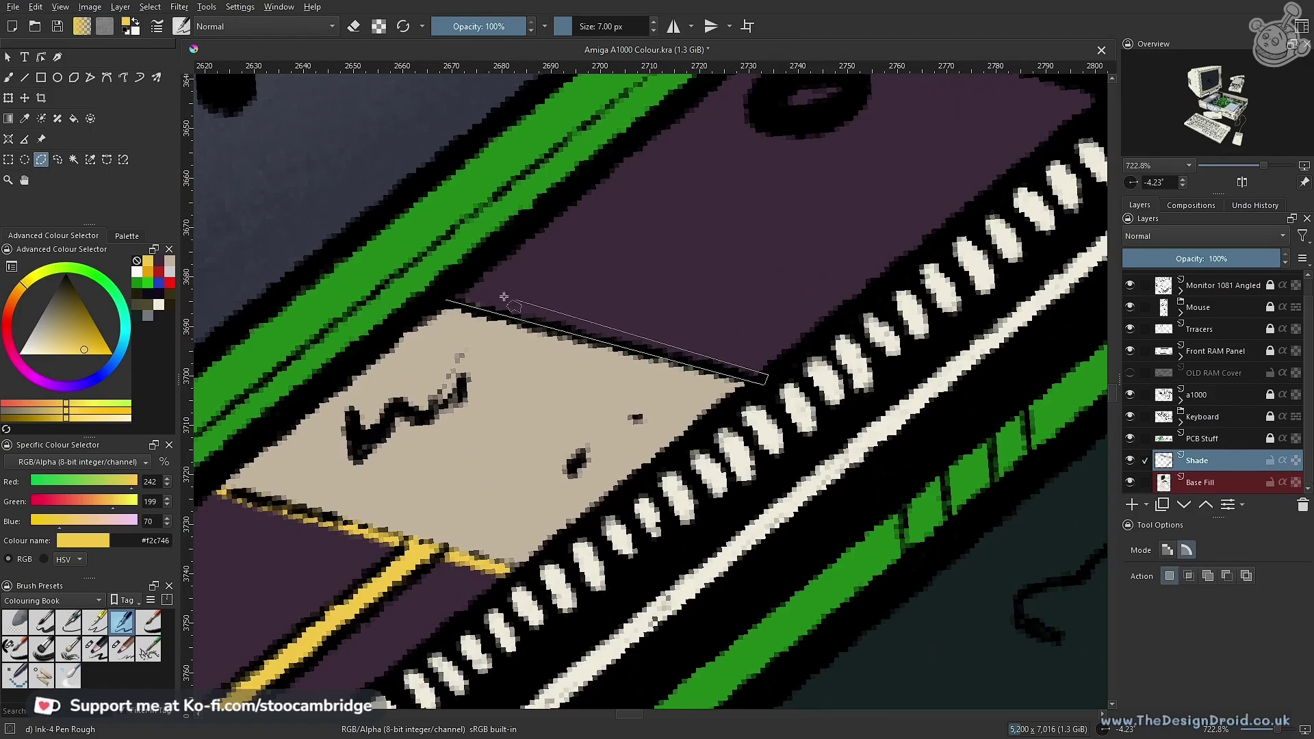
left_click(446, 299)
key("b")
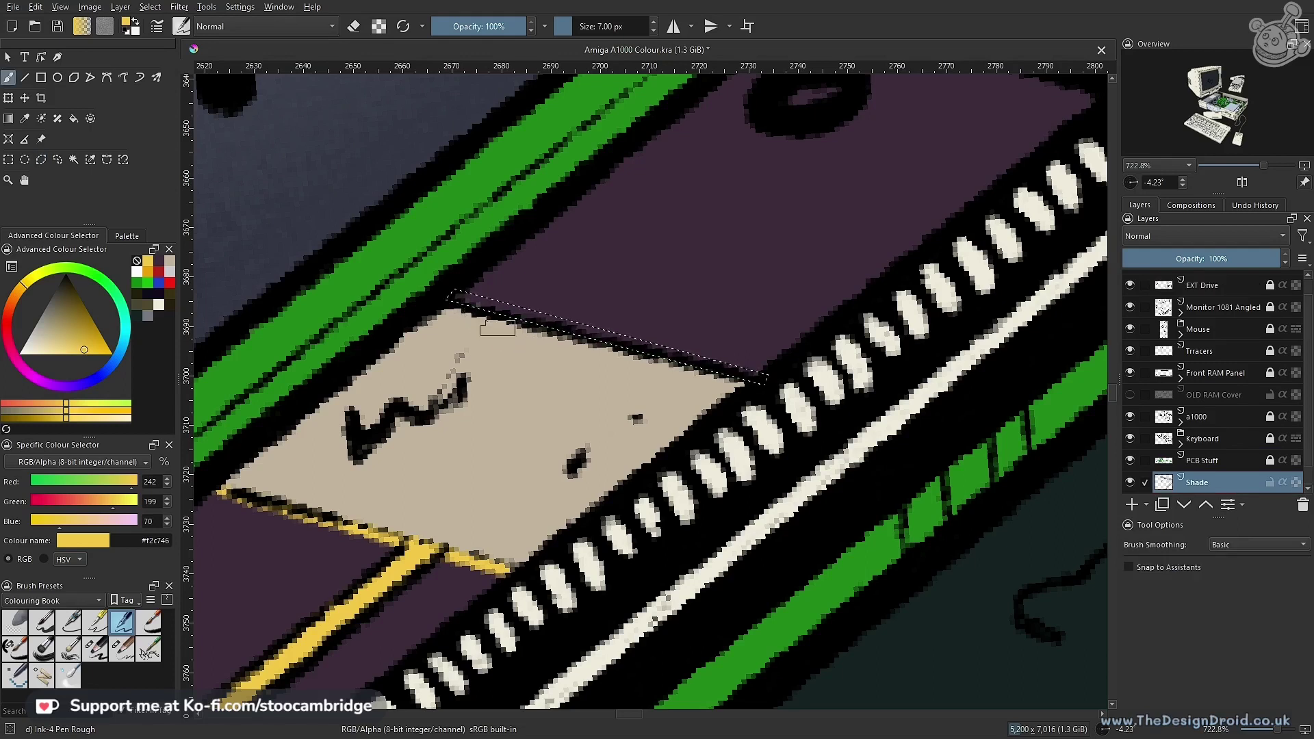
key("v")
left_click_drag(442, 296, 768, 389)
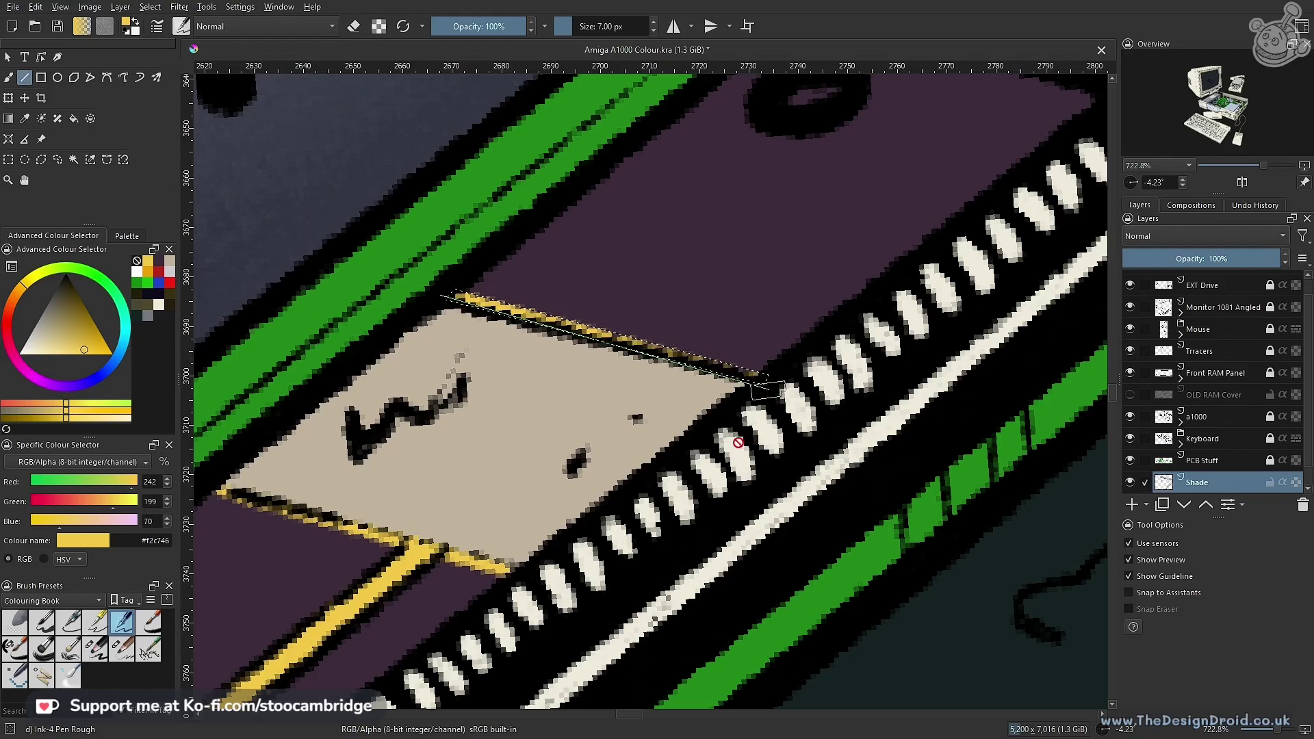
key("b")
Examine the finished chips within the wider illustration, toggling the Shade layer's visibility to compare
scroll(737, 442, "down", 8)
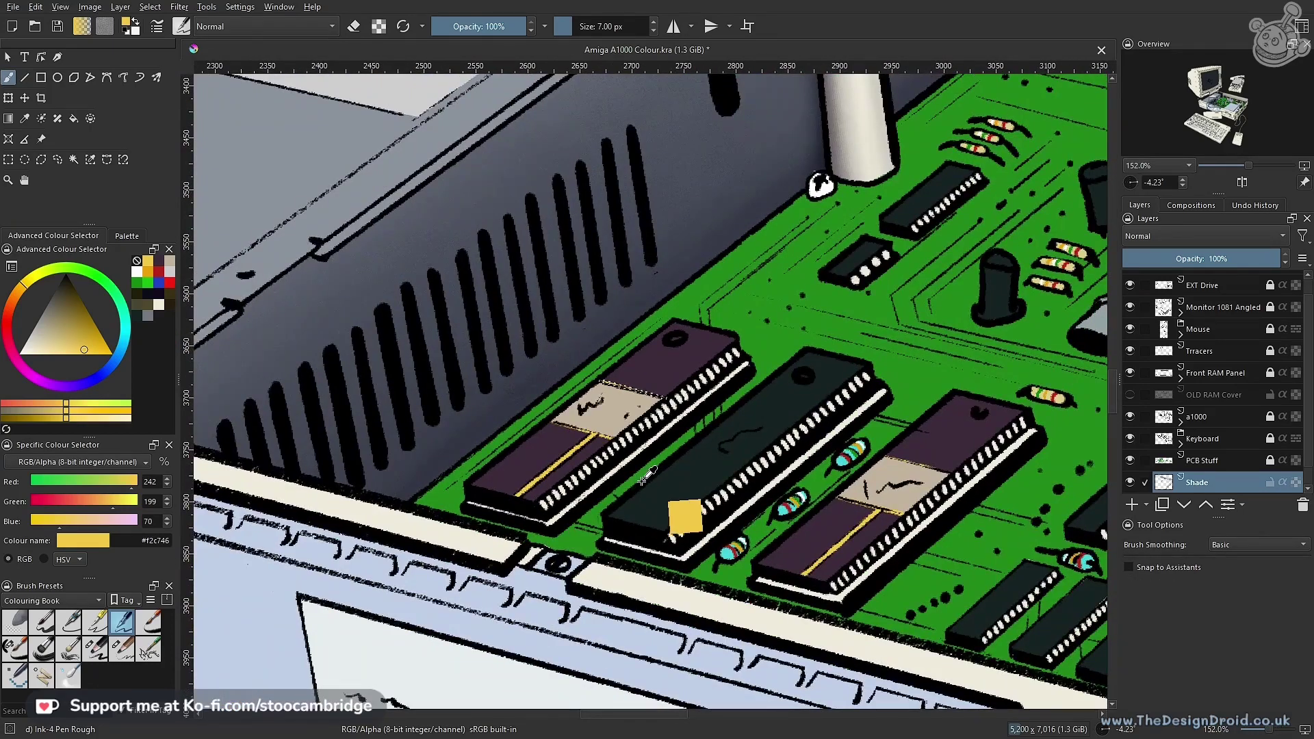
scroll(643, 477, "down", 5)
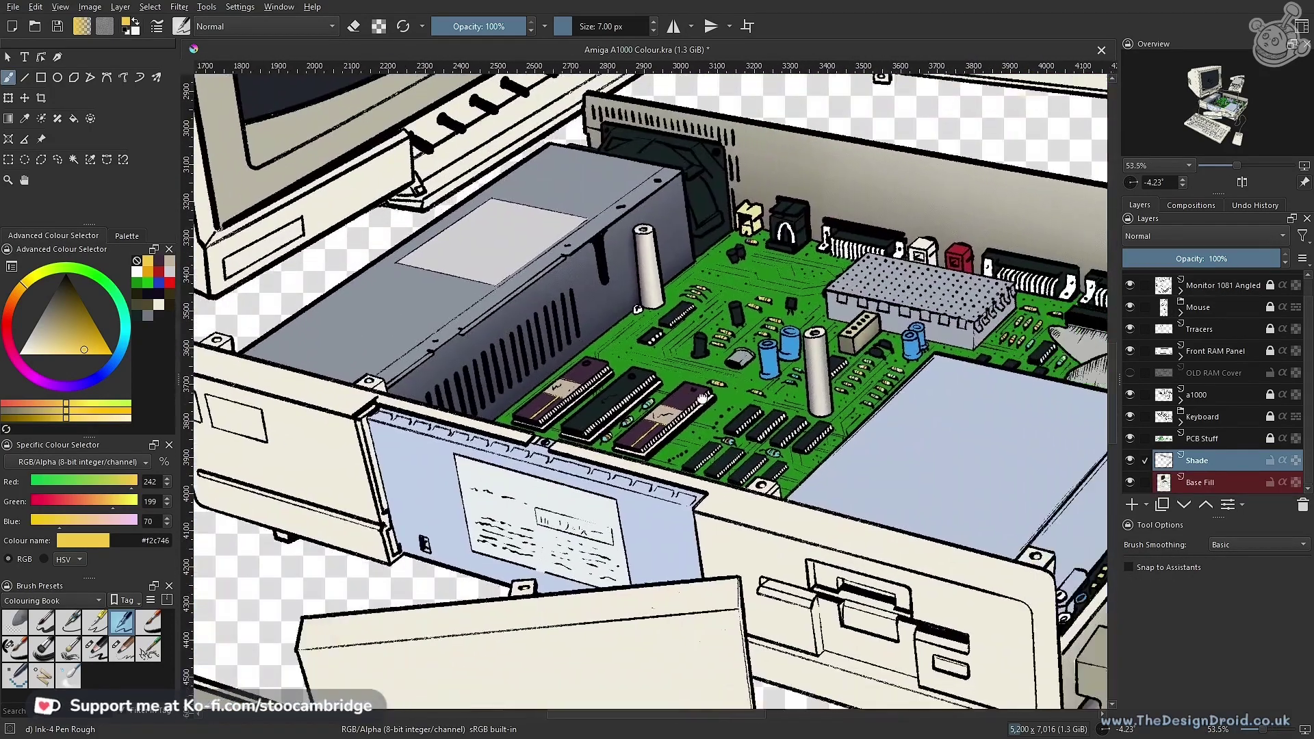
scroll(701, 397, "up", 3)
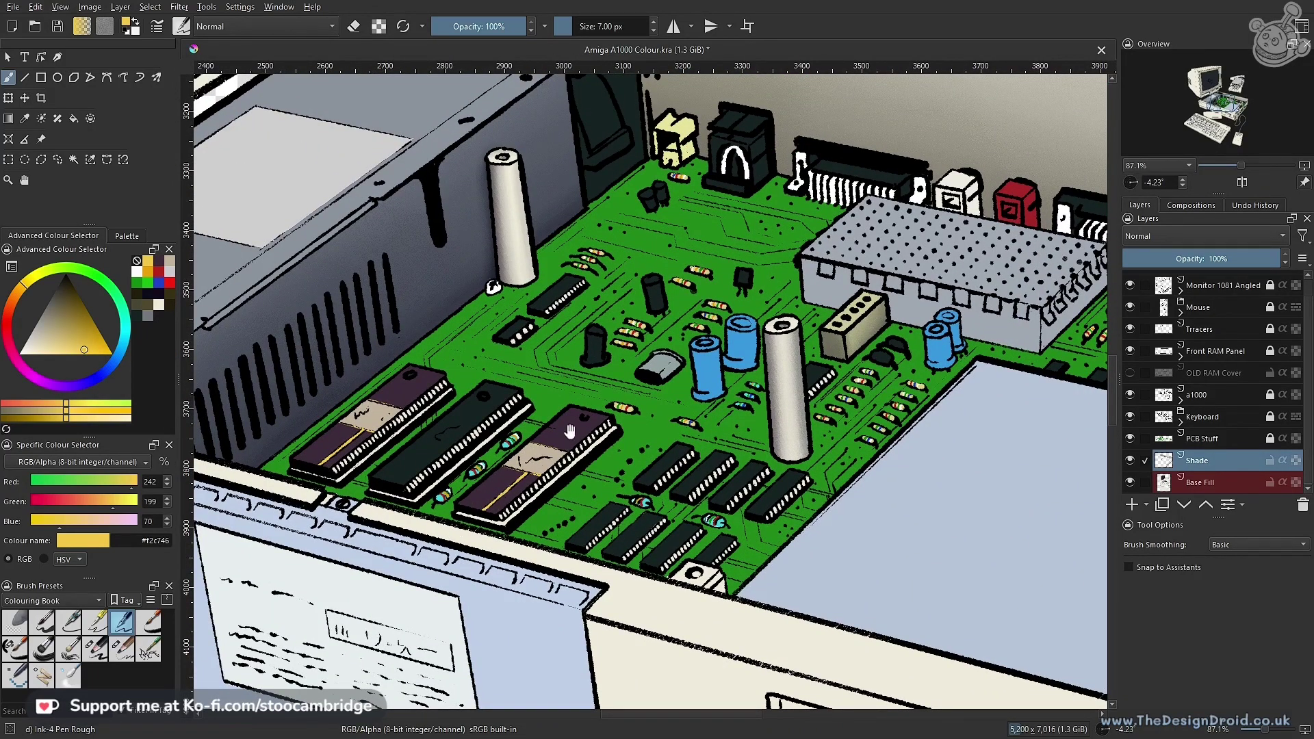
scroll(594, 404, "down", 2)
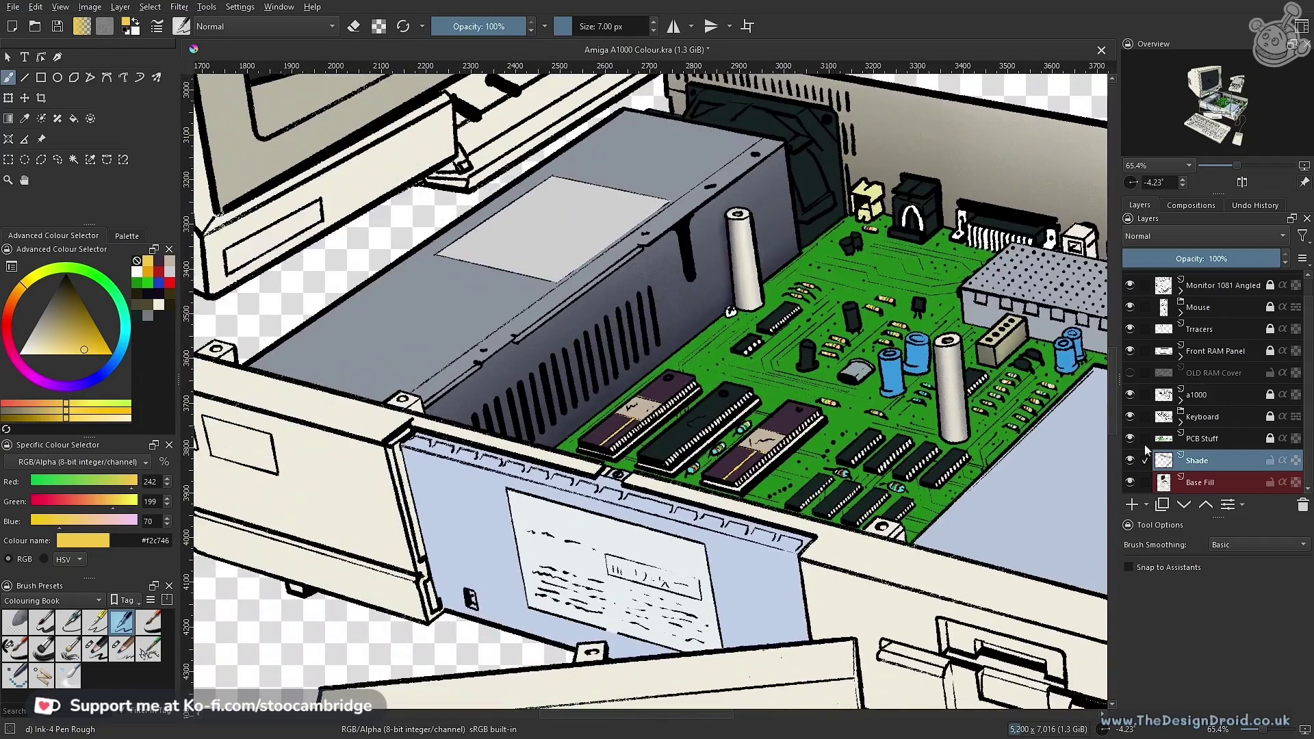
left_click(1134, 464)
left_click(1134, 464)
left_click(1130, 460)
left_click(1130, 461)
left_click_drag(651, 448, 655, 313)
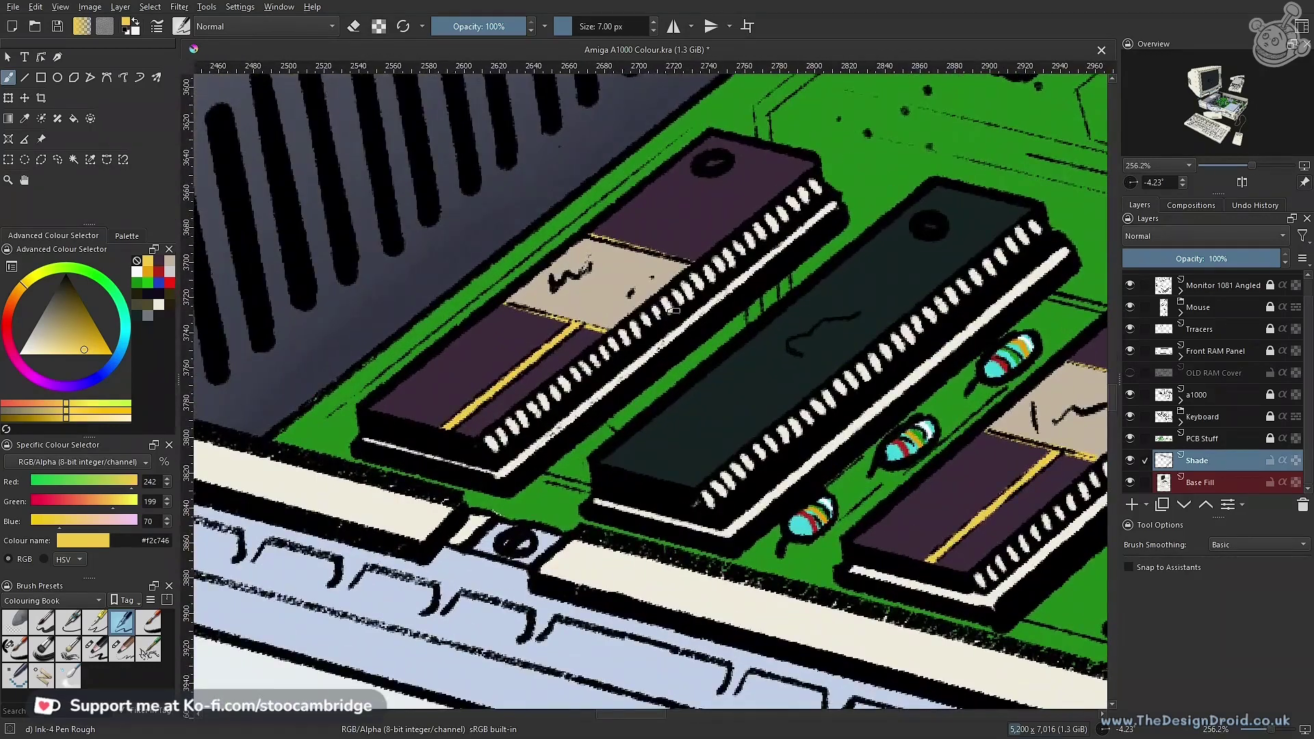
Select the areas around the label patches and golden strips on both purple chips with freeform outlines
key("ctrl+r")
mouse_move(604, 217)
left_mouse_down()
mouse_move(361, 449)
mouse_move(359, 408)
mouse_move(462, 454)
mouse_move(689, 281)
mouse_move(698, 229)
left_mouse_up()
left_click(598, 221)
left_click_drag(717, 328, 383, 254)
left_click(877, 303)
left_click(626, 507)
left_click(594, 393)
double_click(746, 264)
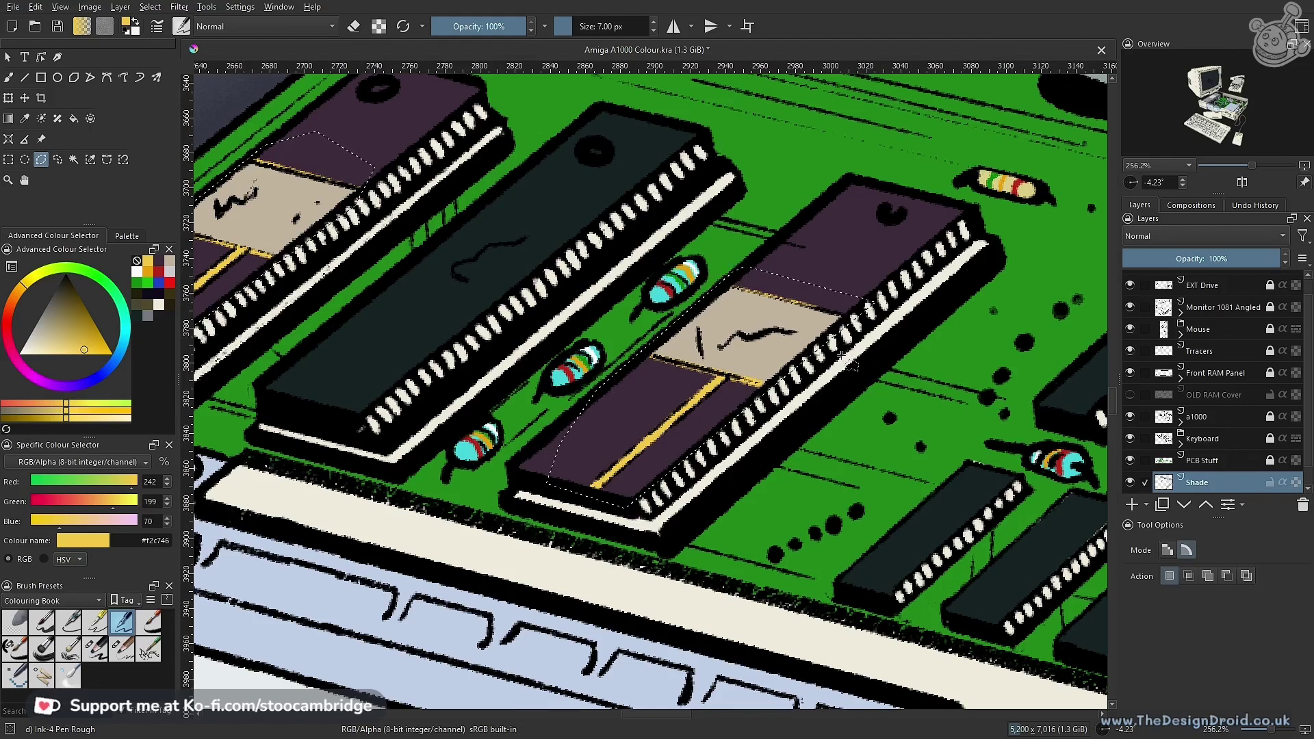
Move the selected chip artwork onto a separate layer beneath Shade and merge that layer into Base Fill
key("shift+BackSpace")
scroll(1305, 452, "down", 2)
left_click_drag(1198, 442, 1190, 468)
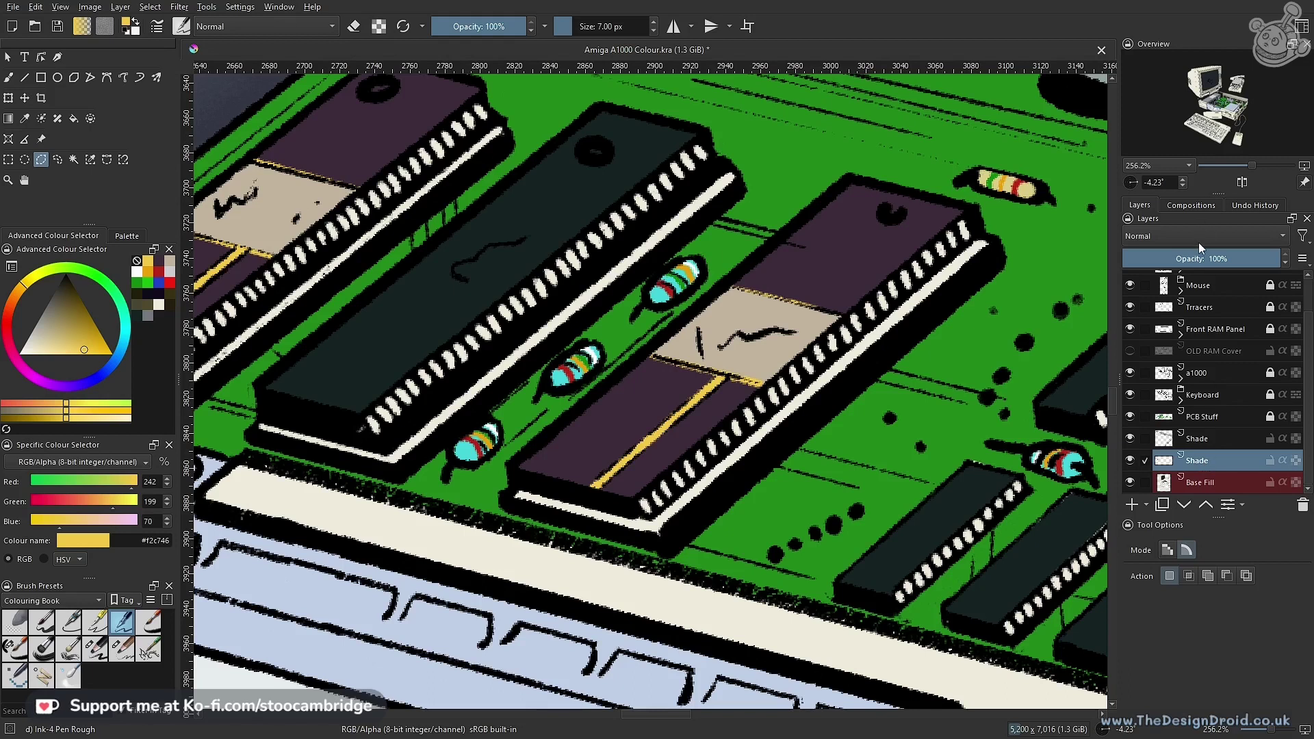
key("ctrl+e")
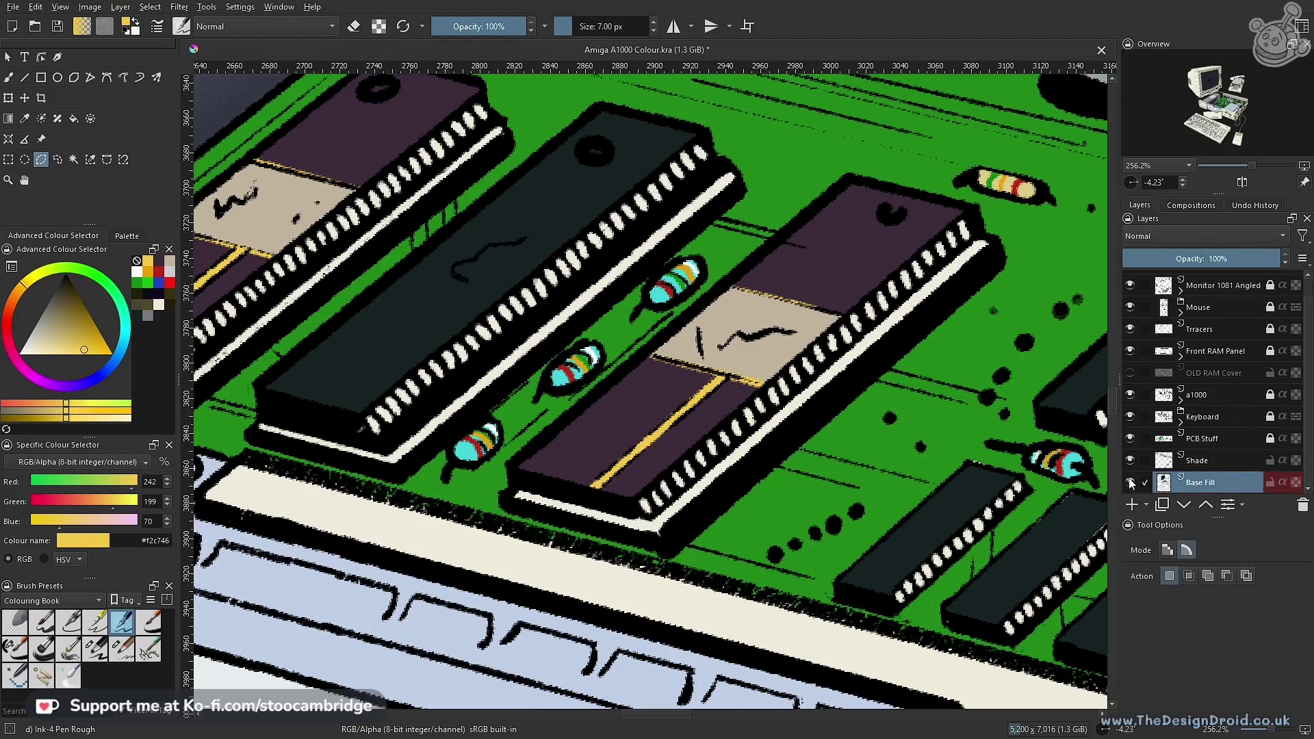
Toggle Base Fill's visibility to check the merged chip details, make Shade the active layer and review the circuit board
left_click(1129, 483)
left_click(1130, 483)
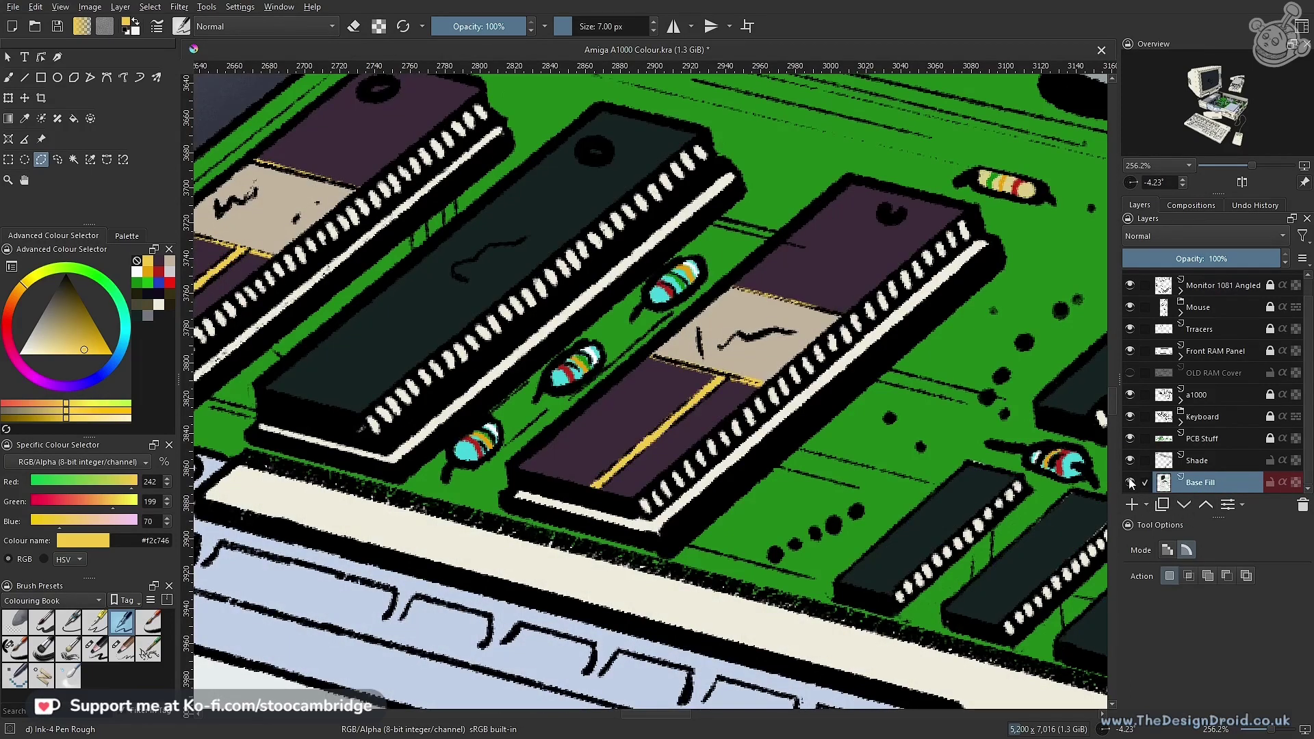
left_click(1198, 460)
left_click_drag(584, 319, 713, 445)
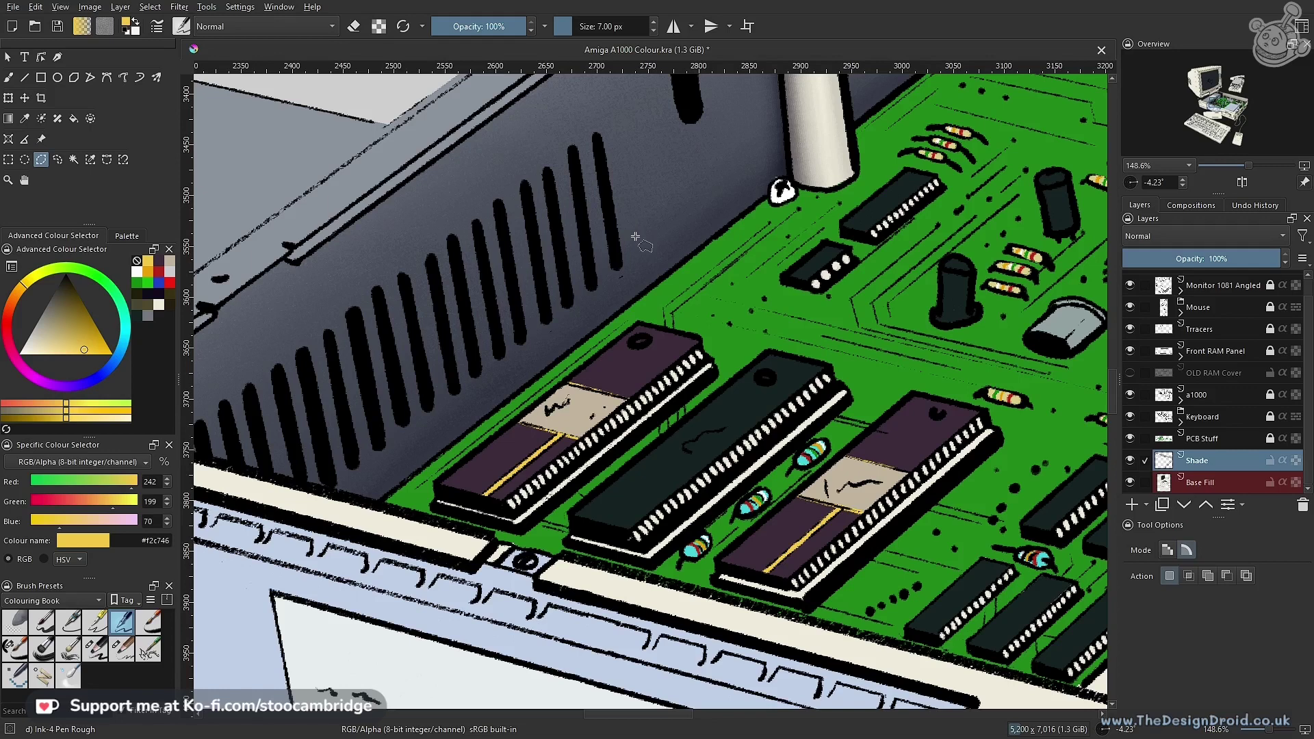
left_click_drag(732, 325, 681, 364)
scroll(681, 363, "up", 2)
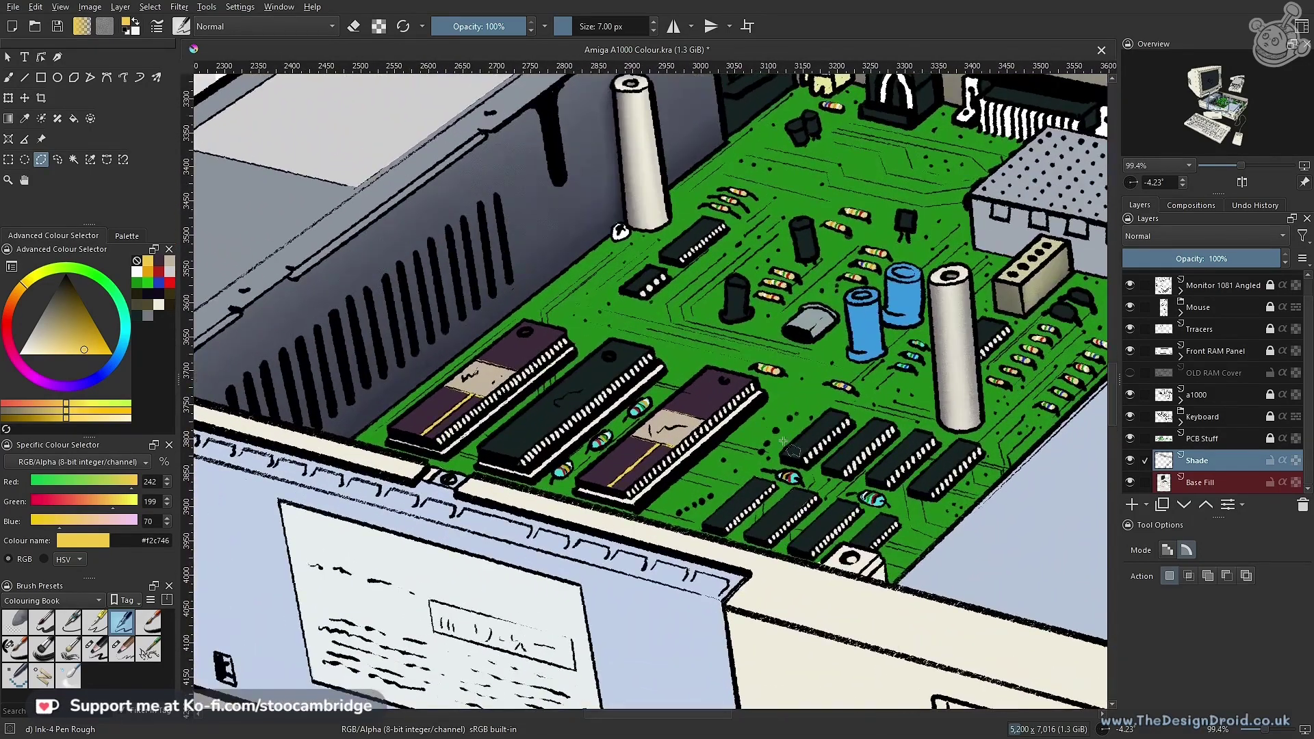
Toggle the Shade layer's visibility to compare and select the left purple chip's top face with a freeform outline
left_click(1129, 461)
left_click(1130, 463)
left_click_drag(564, 376, 520, 282)
left_click_drag(520, 281, 735, 357)
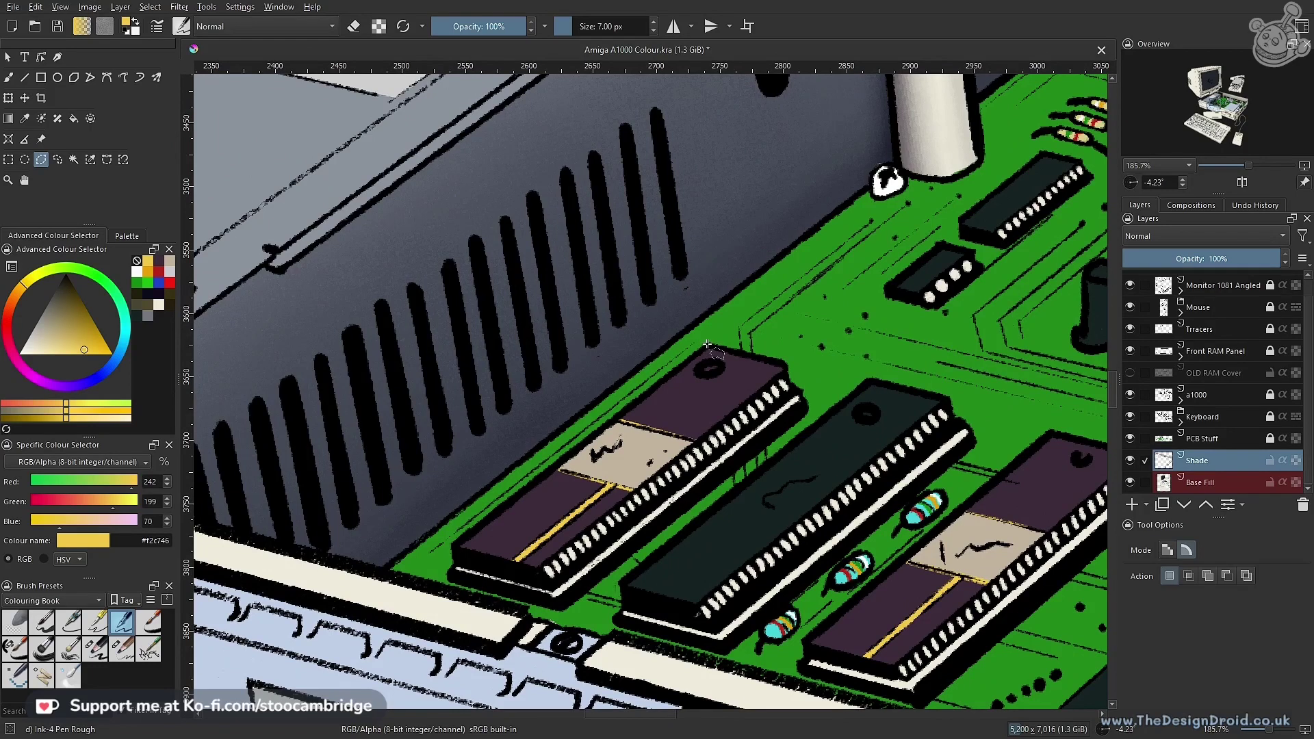
left_click(784, 372)
left_click(533, 572)
left_click(453, 547)
left_click(715, 344)
Add the top faces of the middle black chip and the right purple chip to the selection
left_click_drag(780, 384, 589, 290)
left_click(759, 312)
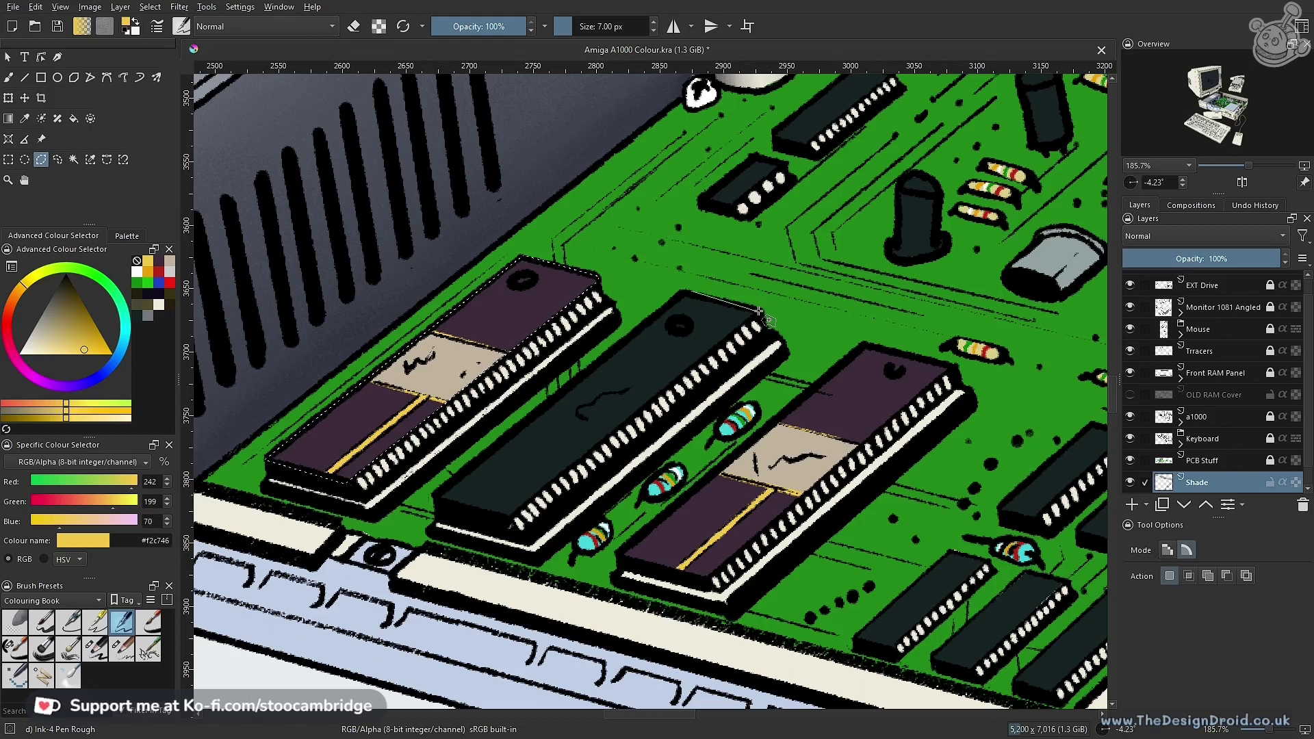
left_click(508, 525)
left_click(440, 492)
left_click(686, 293)
left_click(866, 344)
left_click(955, 365)
left_click(708, 574)
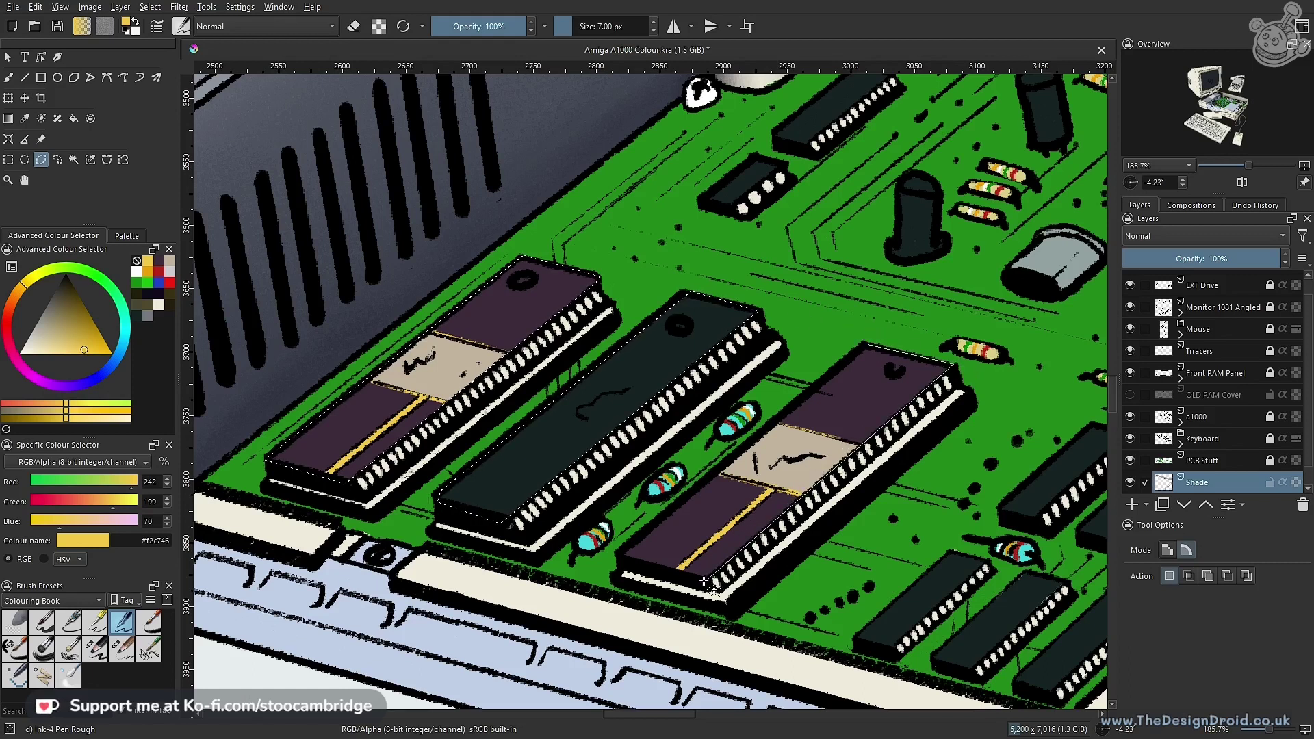
left_click(618, 556)
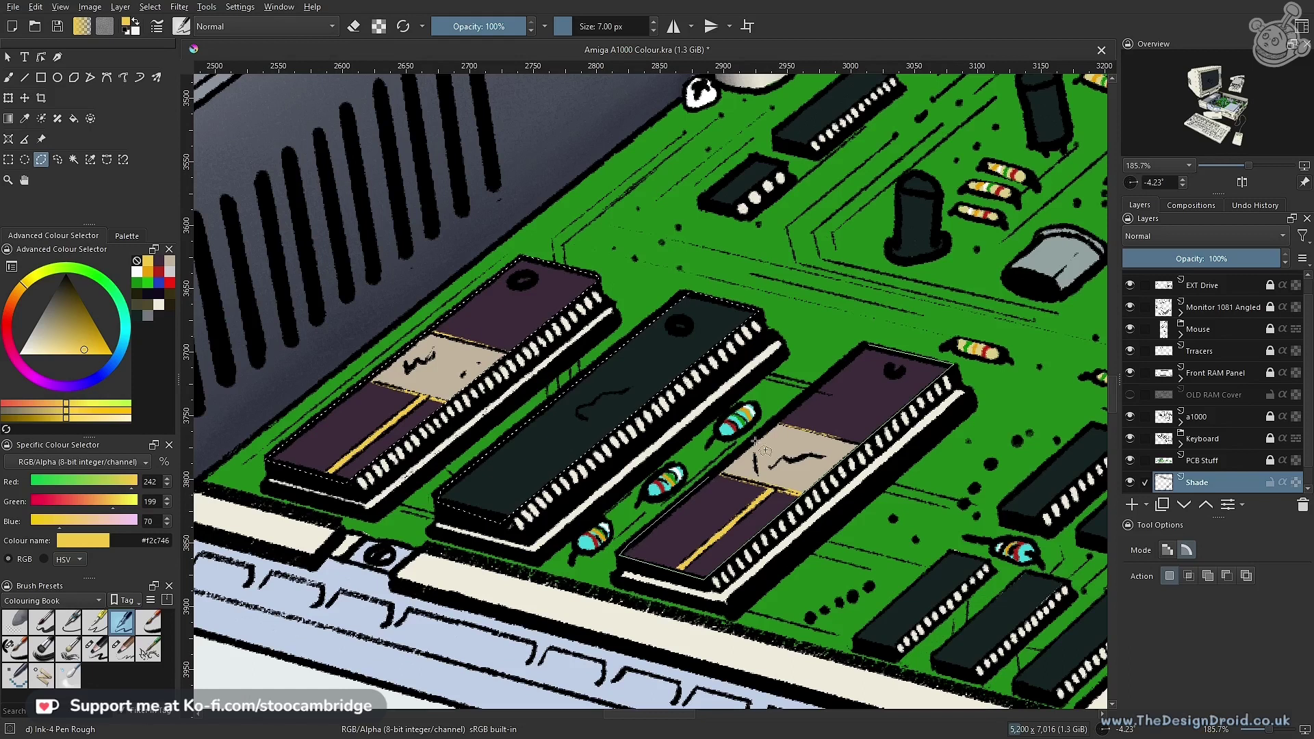
left_click(865, 344)
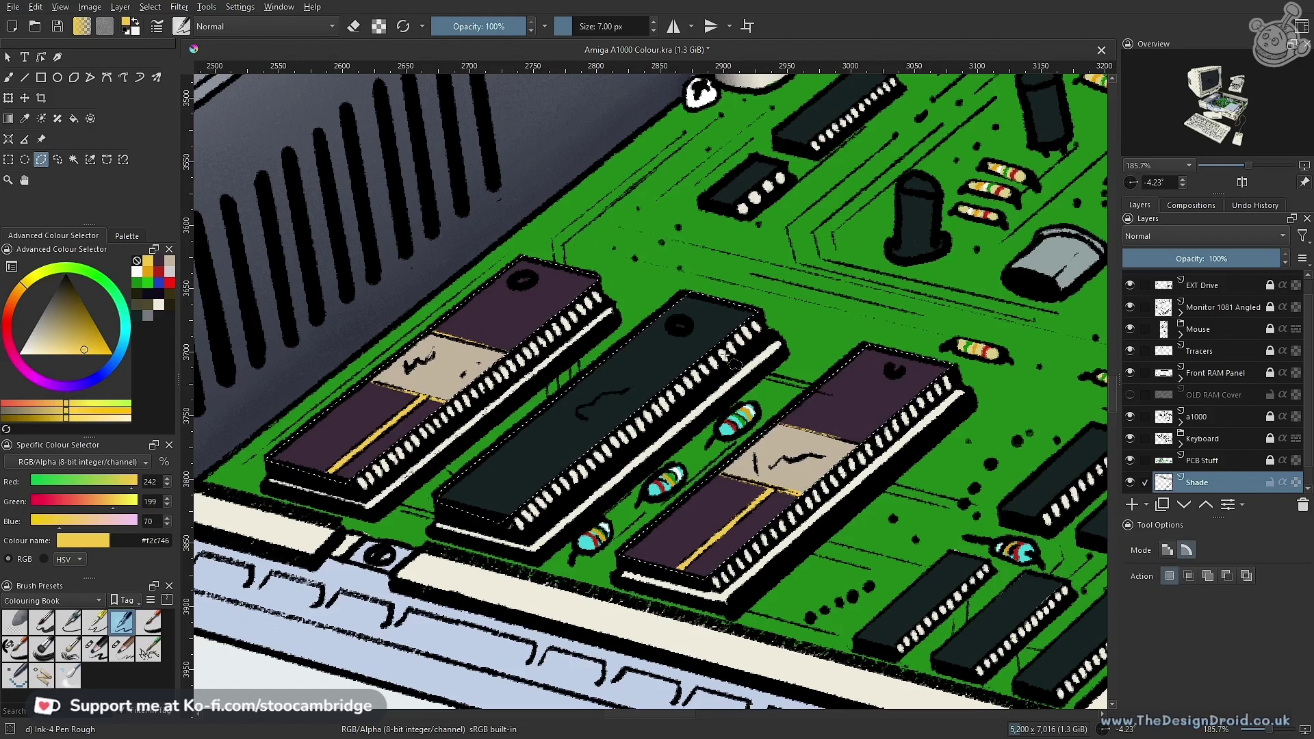
Hide the selection outline and set up the Charcoal pencil large brush with dark navy colour #0a0c1a
key("b")
key("ctrl+shift+a")
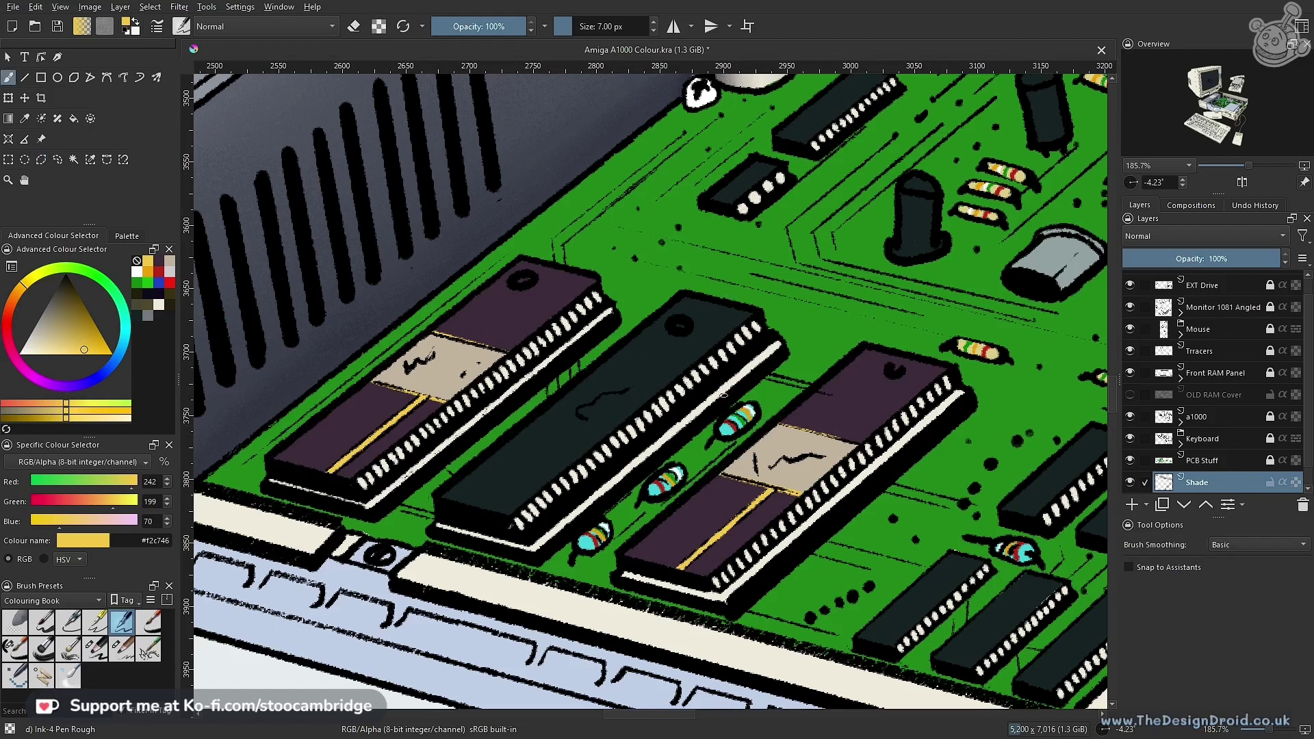
left_click_drag(714, 333, 691, 381)
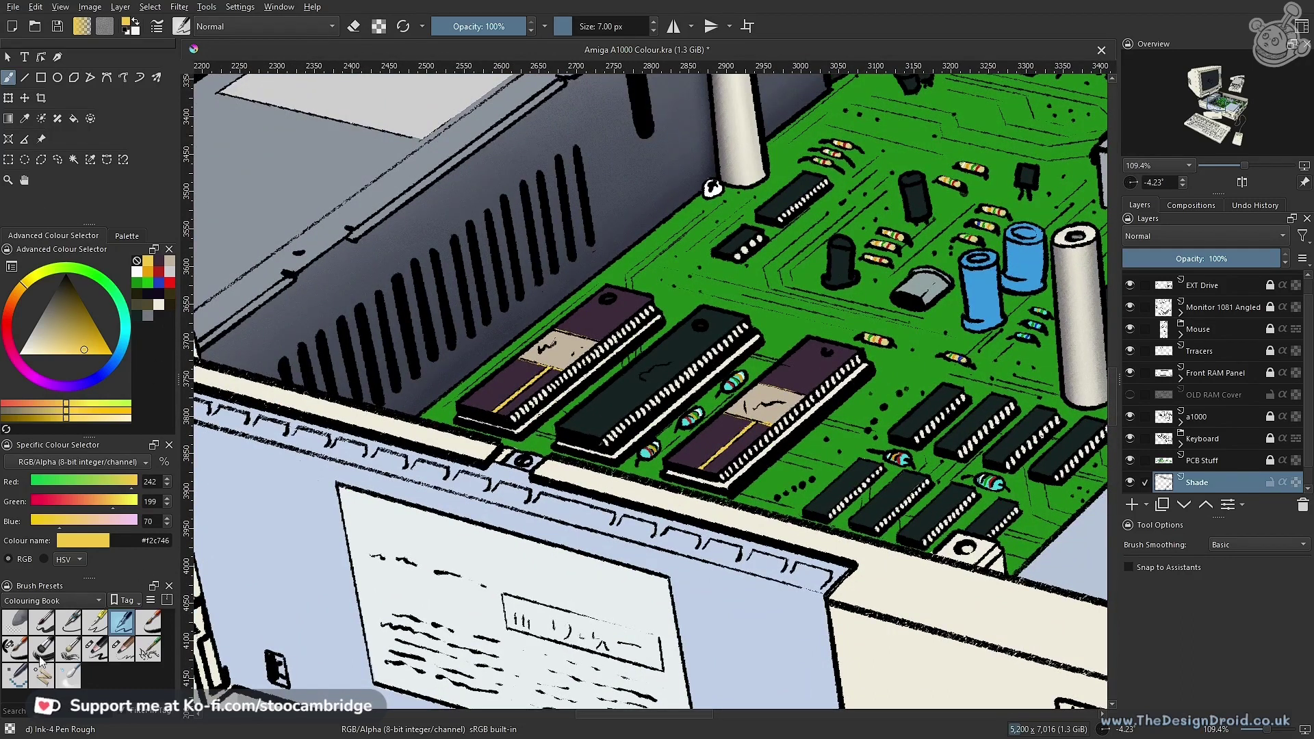
left_click(95, 648)
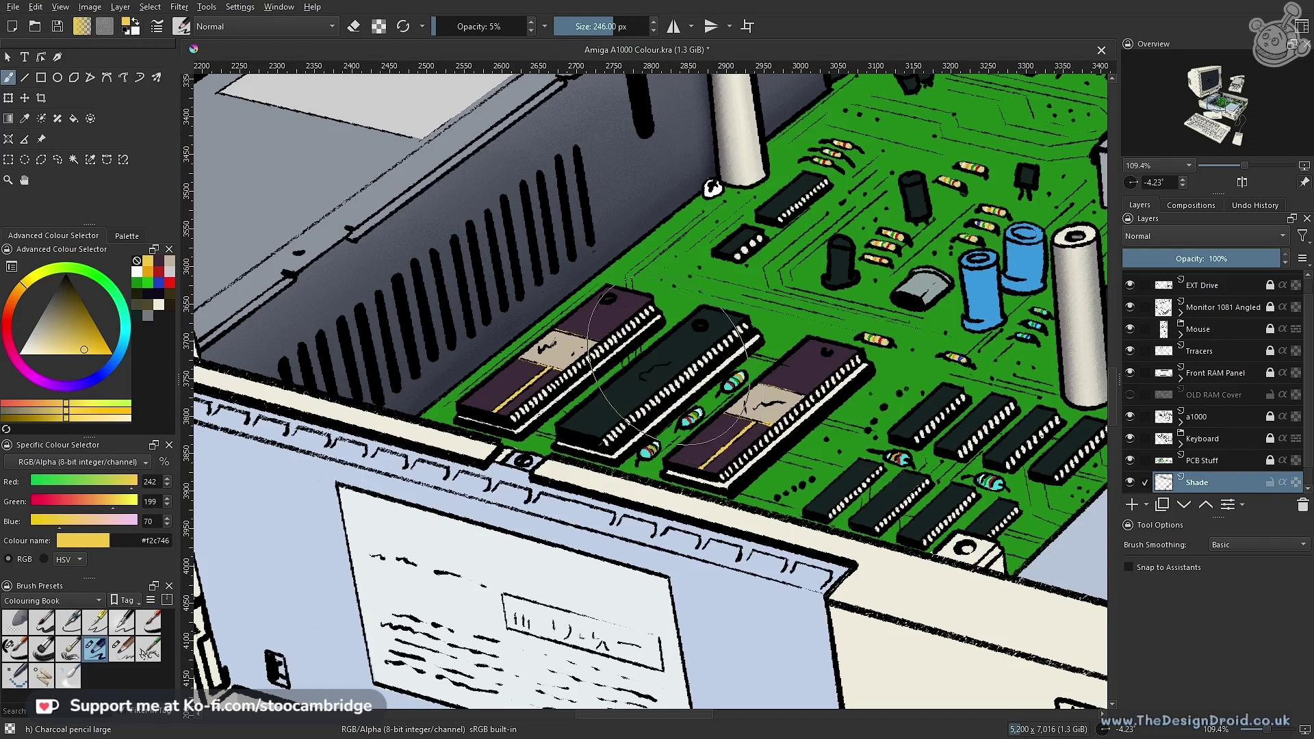
scroll(645, 354, "up", 3)
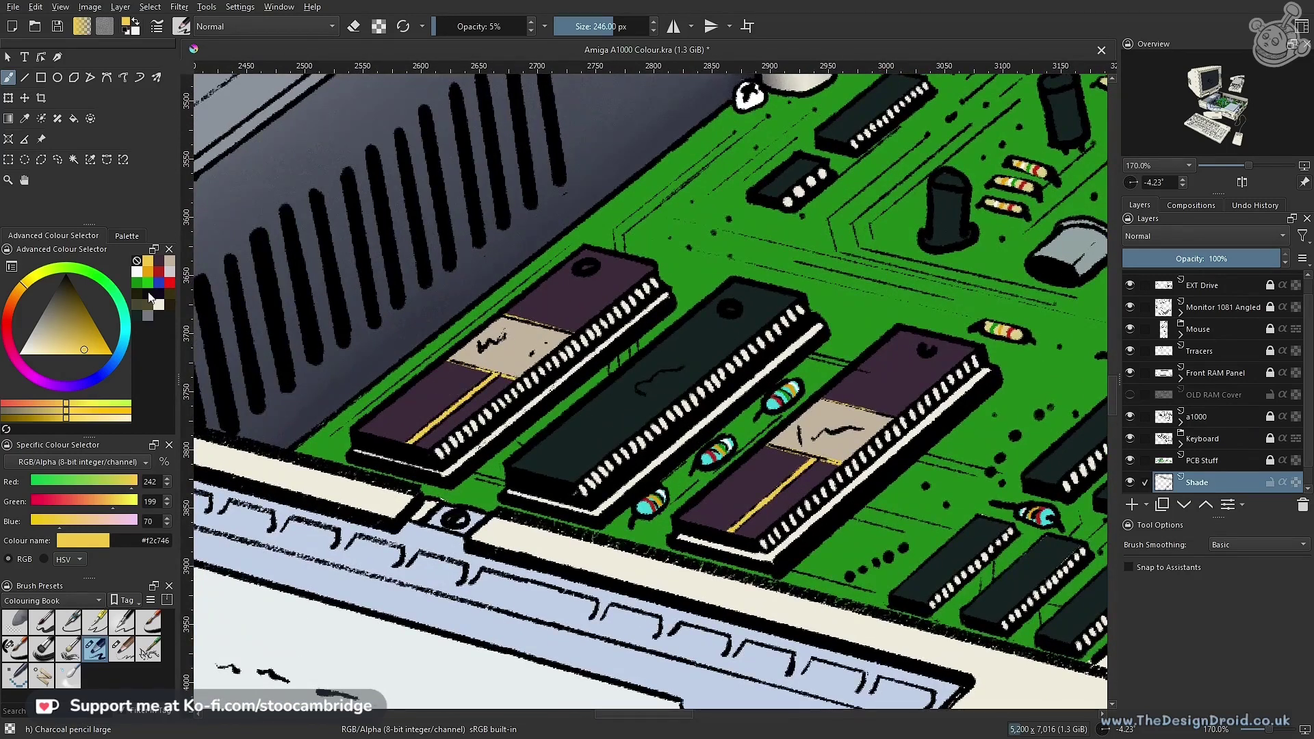
left_click(147, 300)
Shade the upper parts of the three large chips' top faces with soft dark charcoal strokes on the Shade layer
left_click_drag(686, 187, 470, 321)
left_click_drag(640, 199, 386, 397)
mouse_move(770, 274)
left_mouse_down()
mouse_move(691, 347)
mouse_move(606, 381)
mouse_move(883, 260)
mouse_move(775, 442)
mouse_move(876, 280)
mouse_move(815, 448)
mouse_move(788, 472)
mouse_move(633, 347)
mouse_move(594, 384)
left_mouse_up()
left_click_drag(572, 250, 383, 376)
left_click_drag(711, 222, 356, 371)
left_click_drag(698, 198, 584, 299)
mouse_move(851, 311)
left_mouse_down()
mouse_move(900, 331)
mouse_move(859, 362)
left_mouse_up()
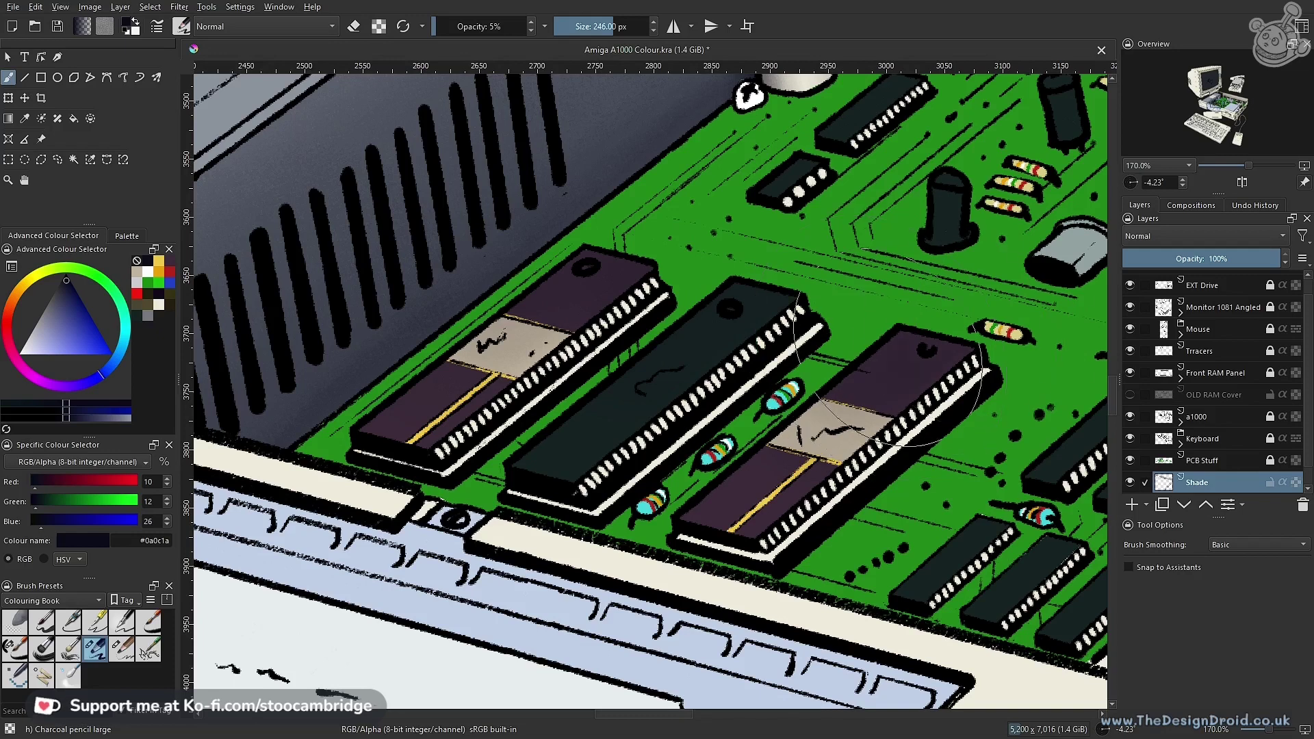
left_click_drag(630, 230, 510, 271)
left_click_drag(733, 287, 648, 392)
mouse_move(799, 380)
left_mouse_down()
mouse_move(878, 306)
mouse_move(810, 382)
mouse_move(802, 368)
left_mouse_up()
mouse_move(489, 274)
left_mouse_down()
mouse_move(404, 321)
mouse_move(309, 346)
left_mouse_up()
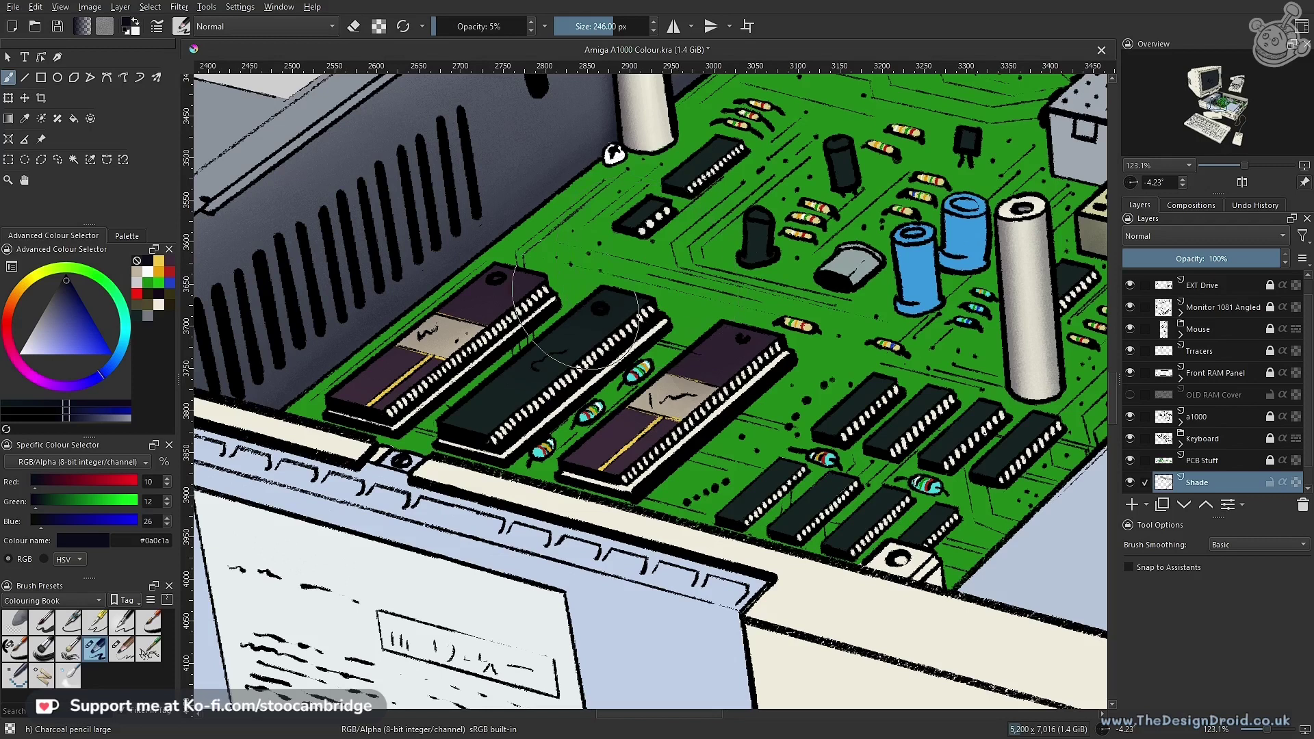
left_click_drag(476, 266, 342, 321)
left_click_drag(503, 239, 399, 269)
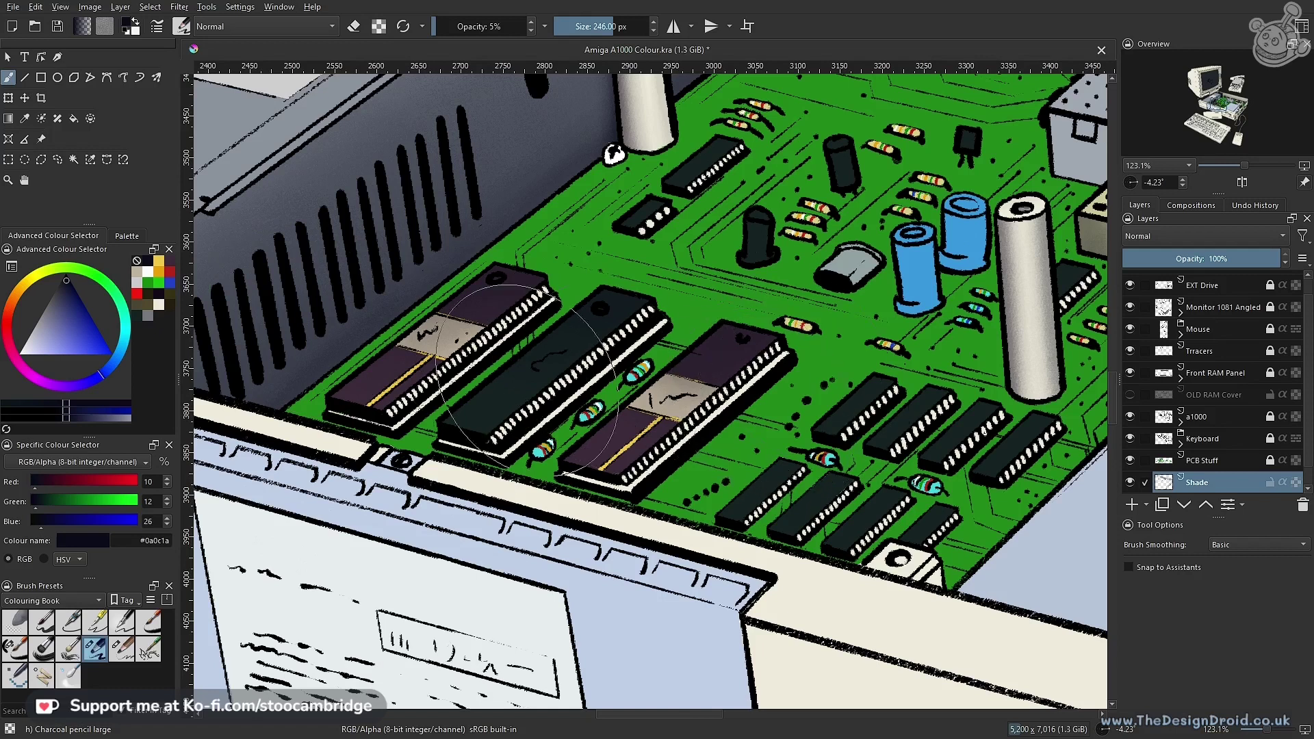
Soften the chips' shading towards their lower ends with the charcoal brush in eraser mode
key("e")
left_click_drag(291, 438, 319, 392)
key("e")
key("e")
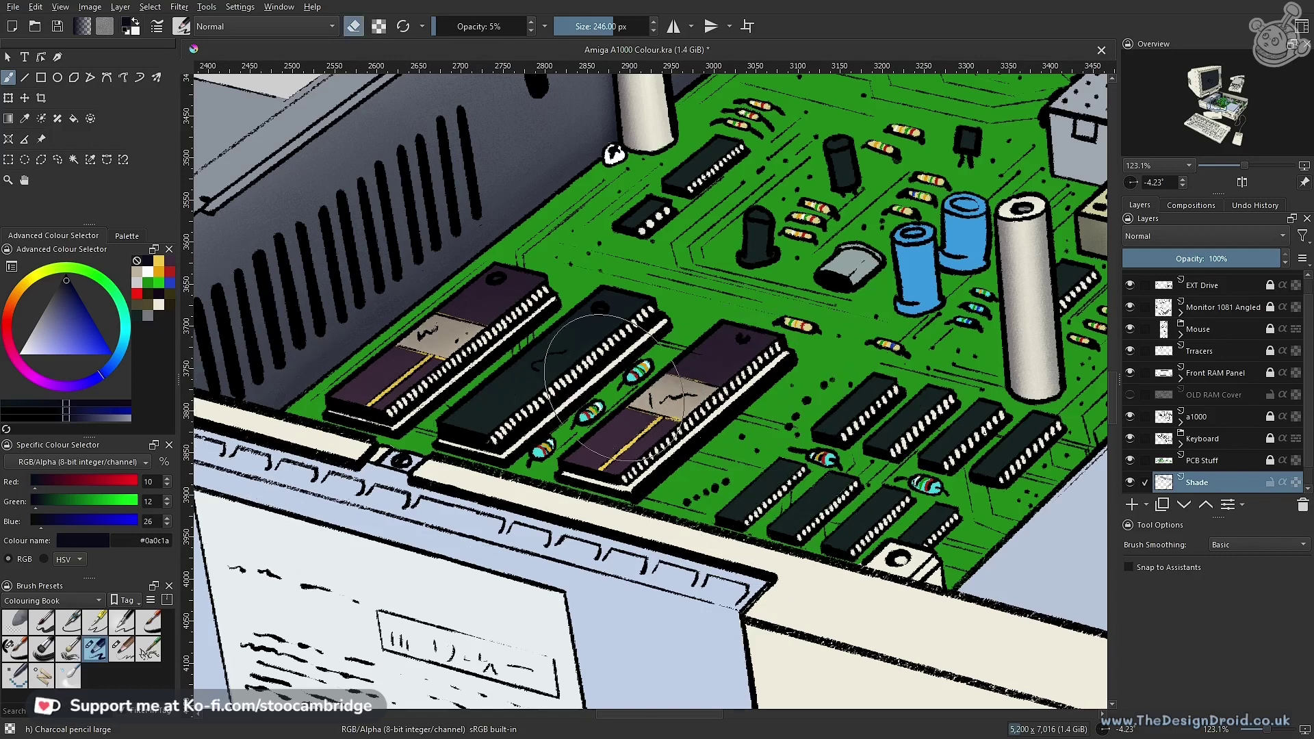
left_click_drag(536, 373, 659, 438)
Add a new paint layer above Shade and name it Hi Light
left_click(1133, 505)
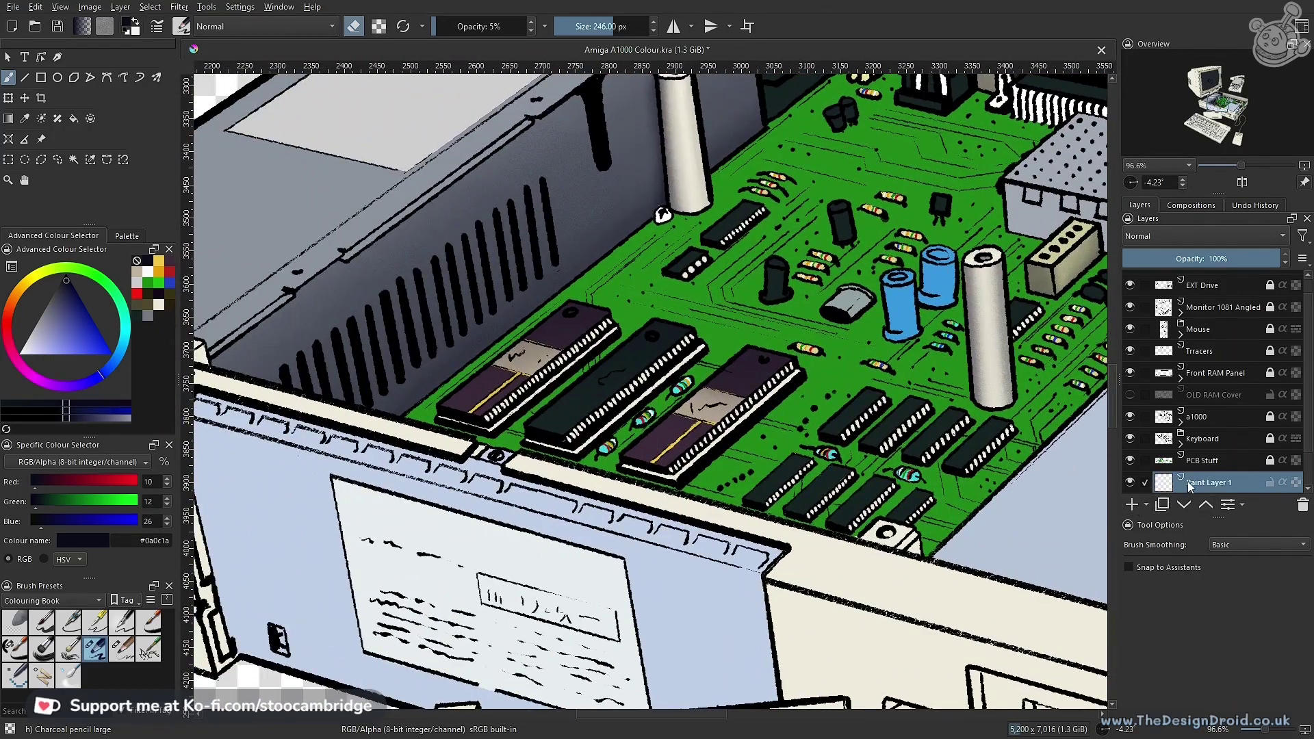
double_click(1196, 483)
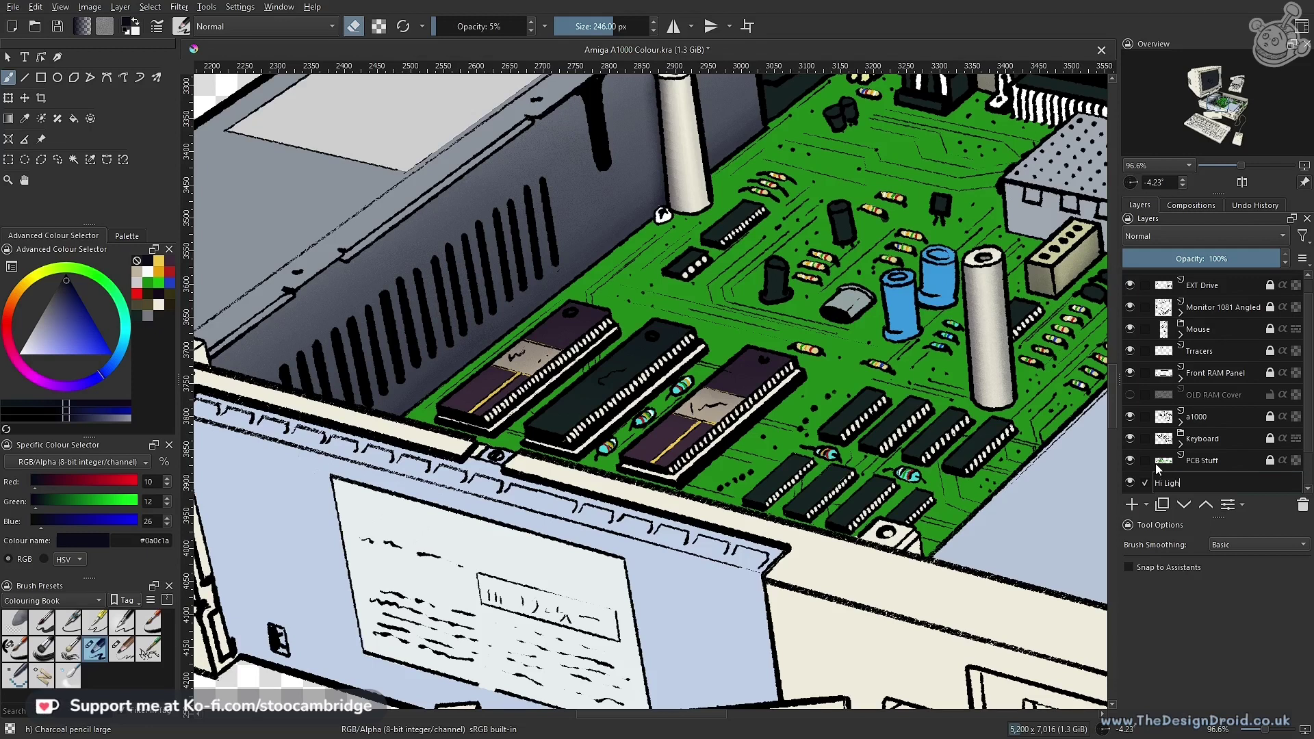
key("Return")
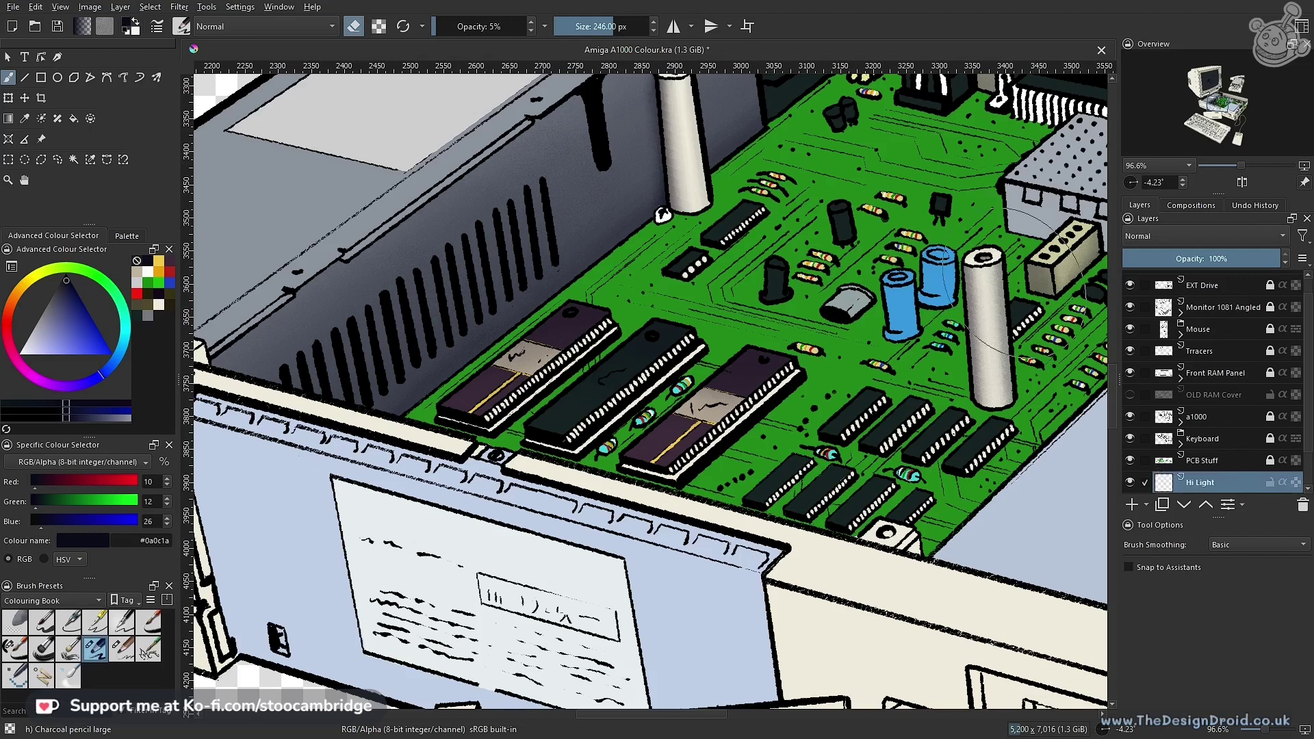
Enlarge the charcoal brush to 416 px and select the left purple chip's top face with a freeform outline
scroll(506, 328, "up", 2)
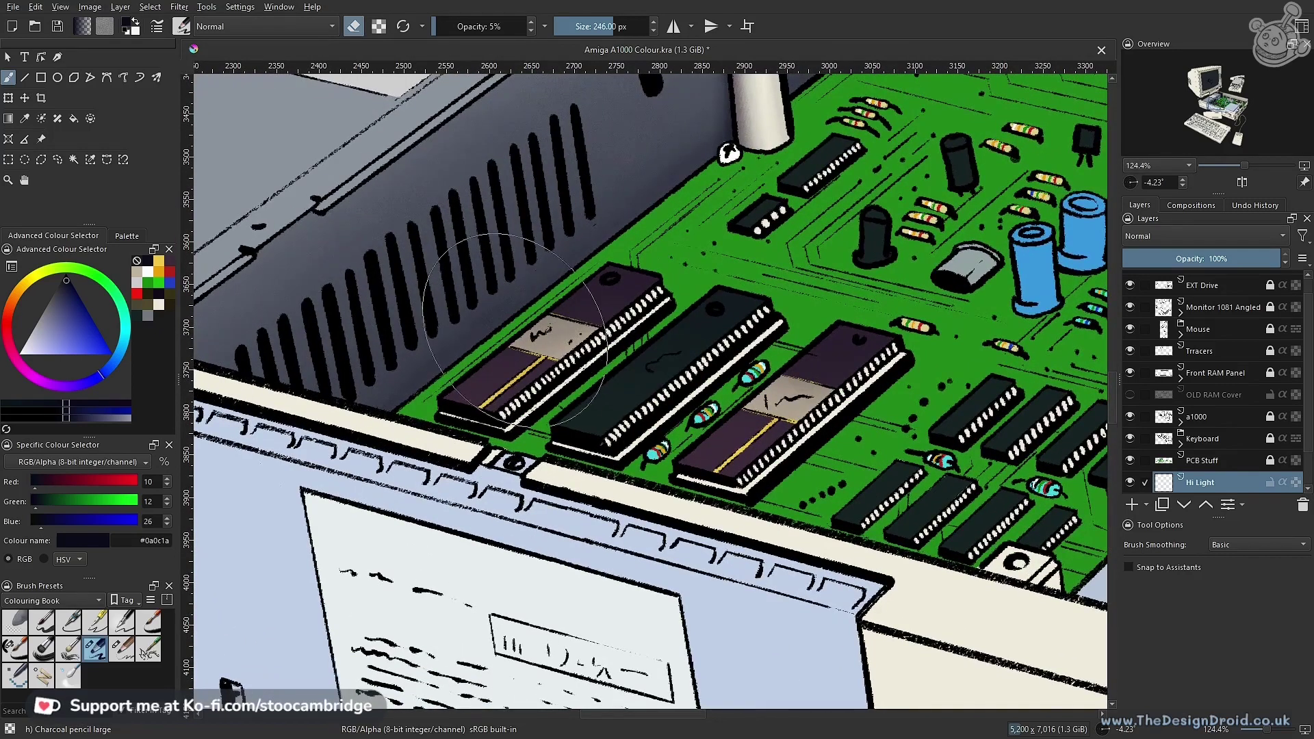
key("bracketright")
key("bracketright")
key("bracketright")
key("bracketright")
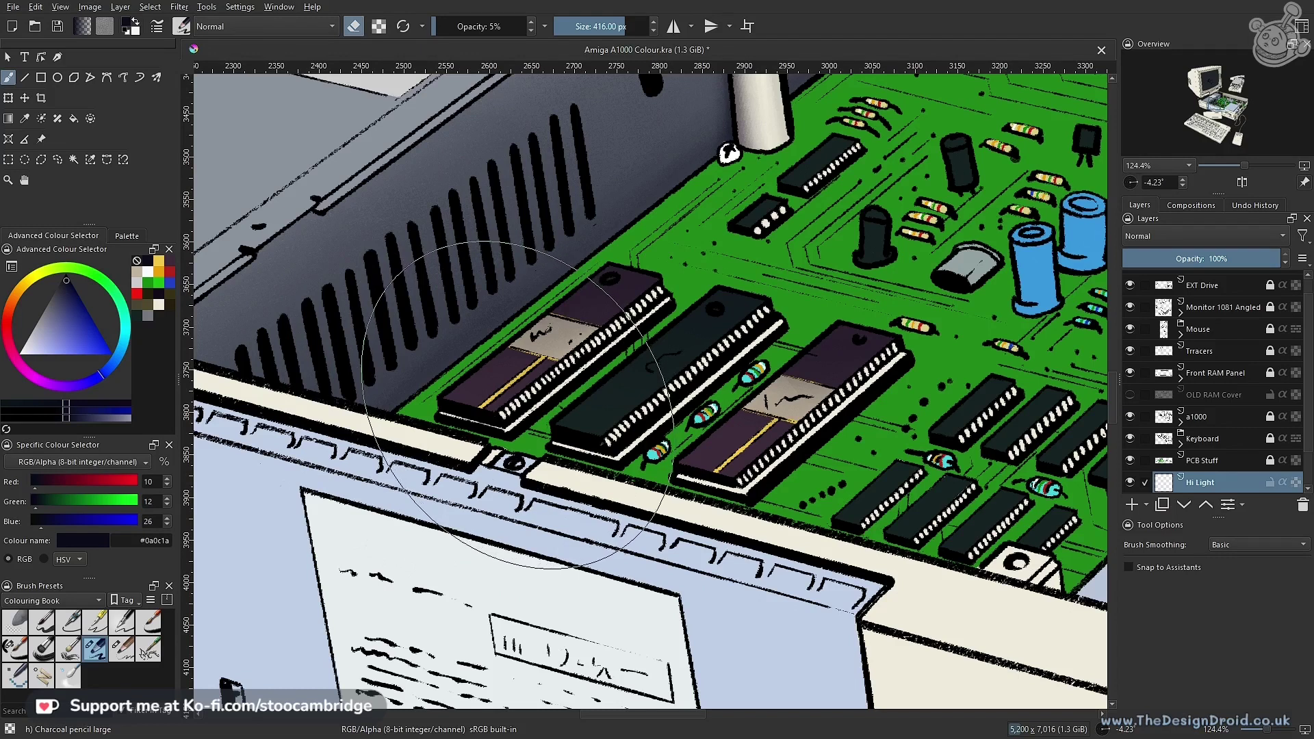
key("l")
mouse_move(514, 419)
left_mouse_down()
mouse_move(542, 388)
mouse_move(729, 322)
left_mouse_up()
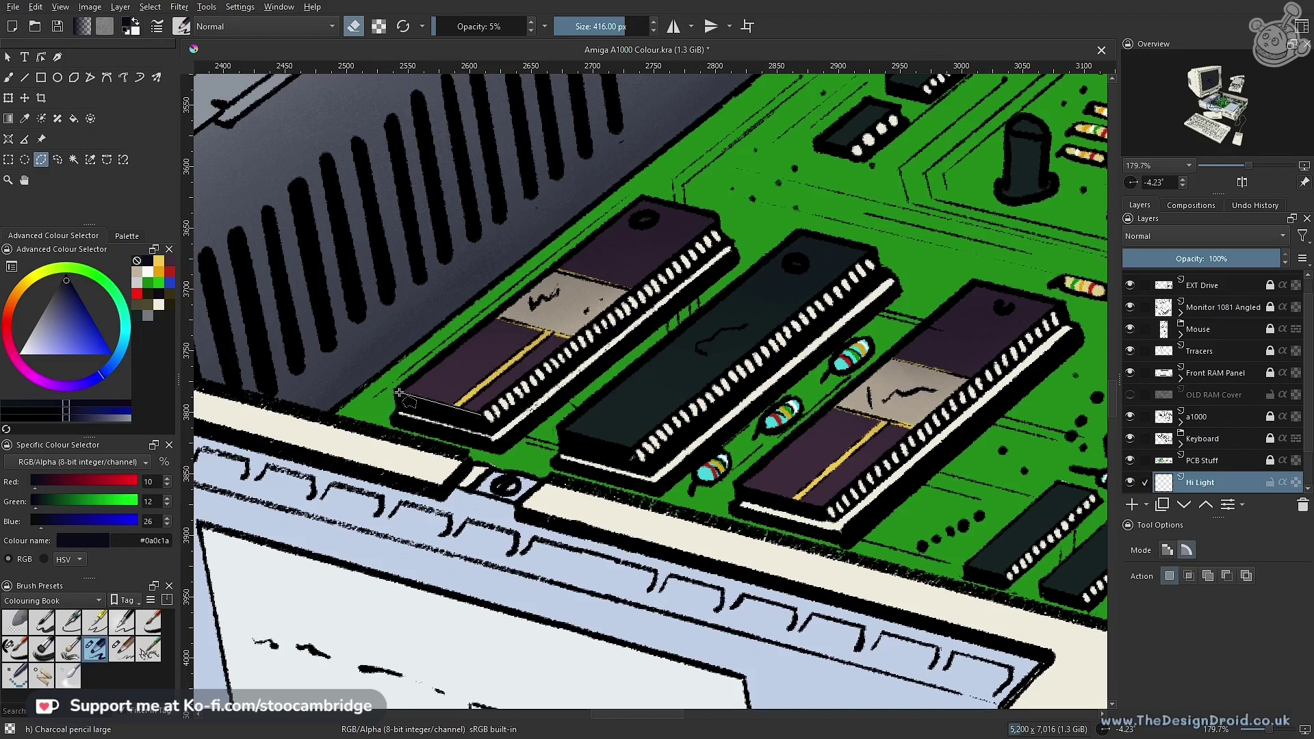
left_click(642, 198)
left_click(481, 414)
Choose light grey #8d8e95 and brush a soft highlight over the lower end of the left purple chip
key("b")
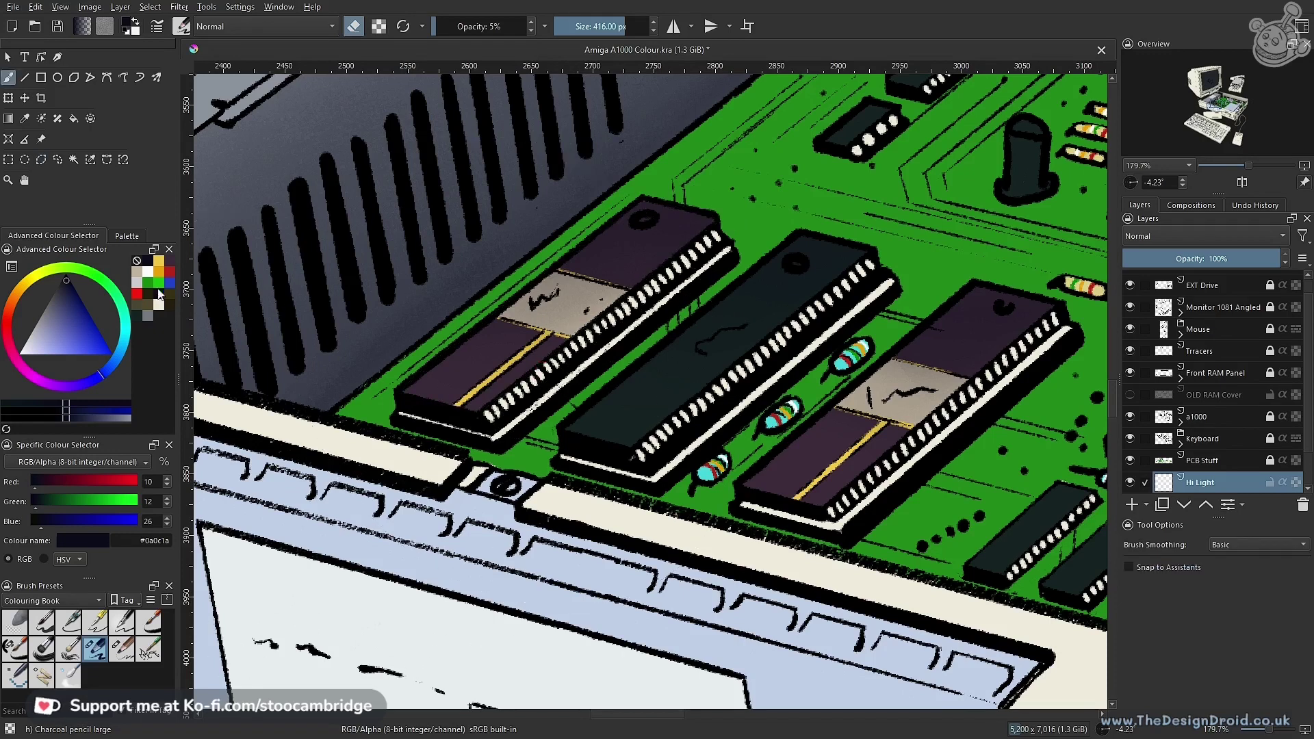
left_click(148, 317)
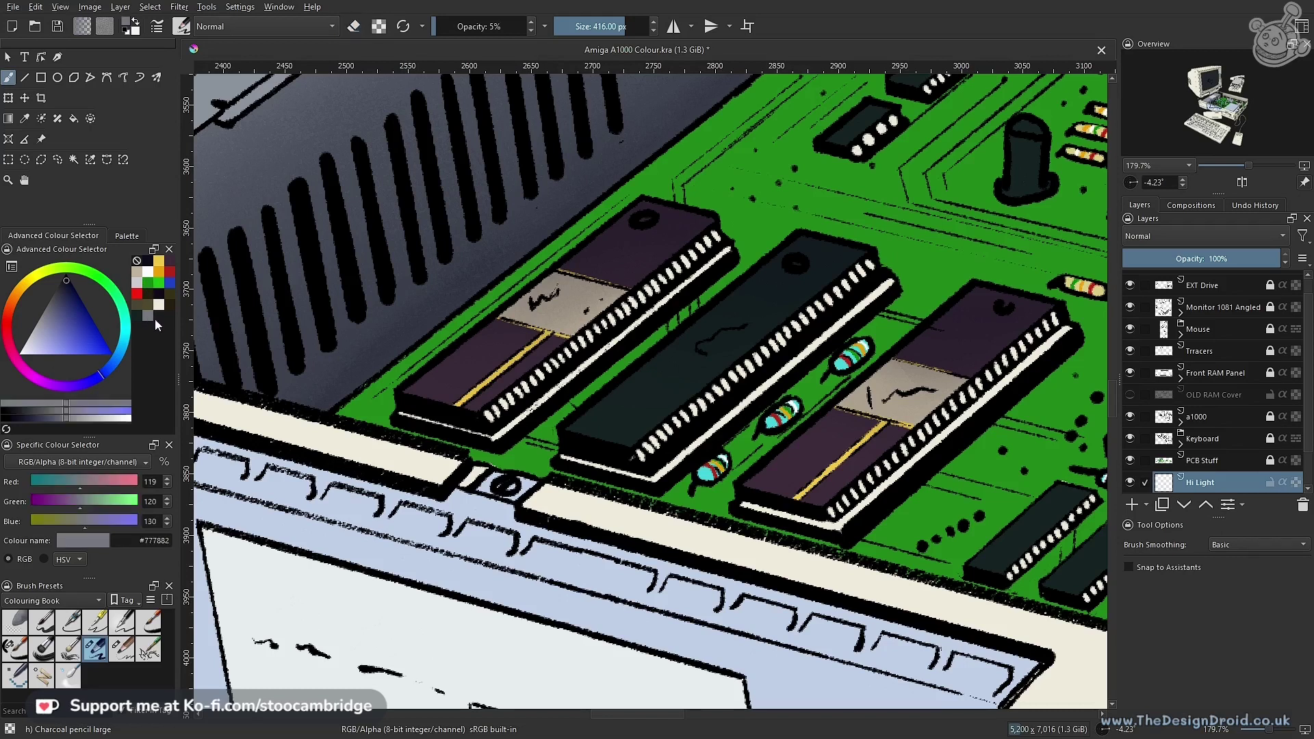
left_click_drag(48, 317, 44, 323)
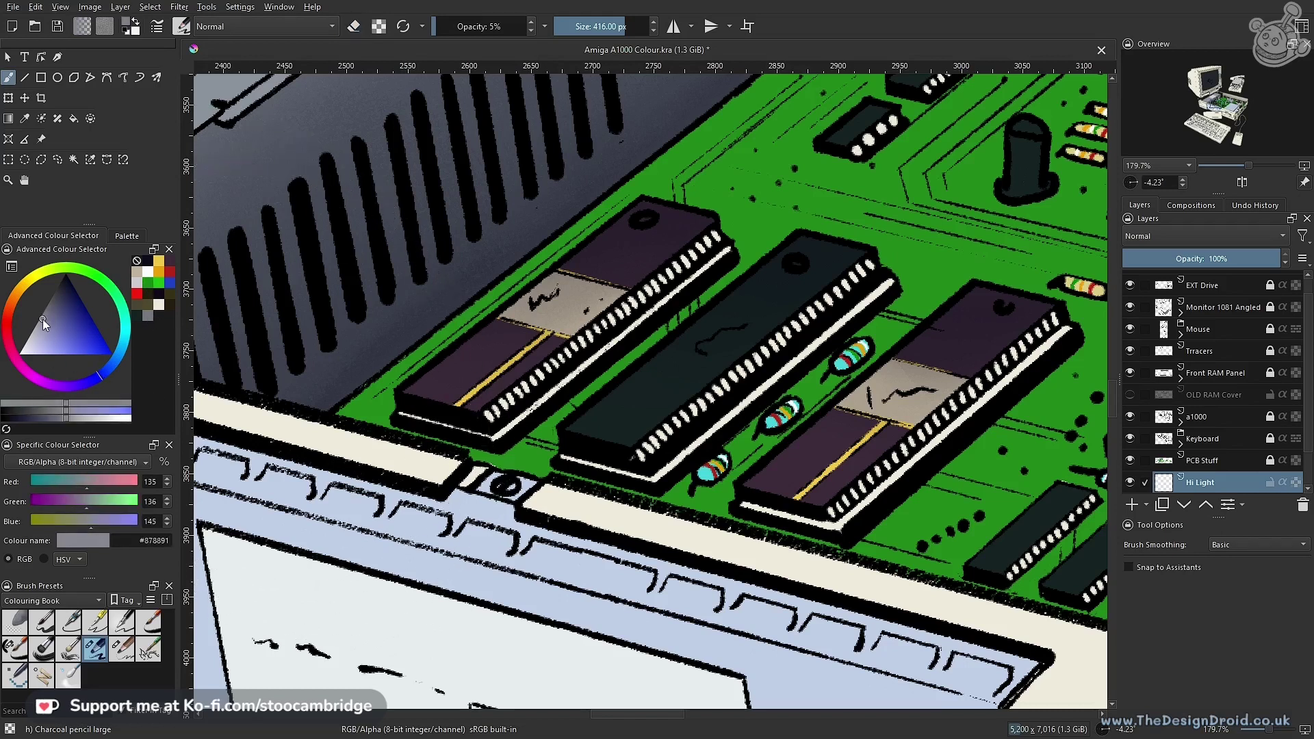
mouse_move(307, 449)
left_mouse_down()
mouse_move(462, 356)
mouse_move(363, 465)
mouse_move(577, 267)
mouse_move(568, 279)
left_mouse_up()
left_click_drag(322, 475, 449, 357)
left_click_drag(424, 407, 360, 542)
mouse_move(402, 496)
left_mouse_down()
mouse_move(479, 411)
mouse_move(457, 533)
left_mouse_up()
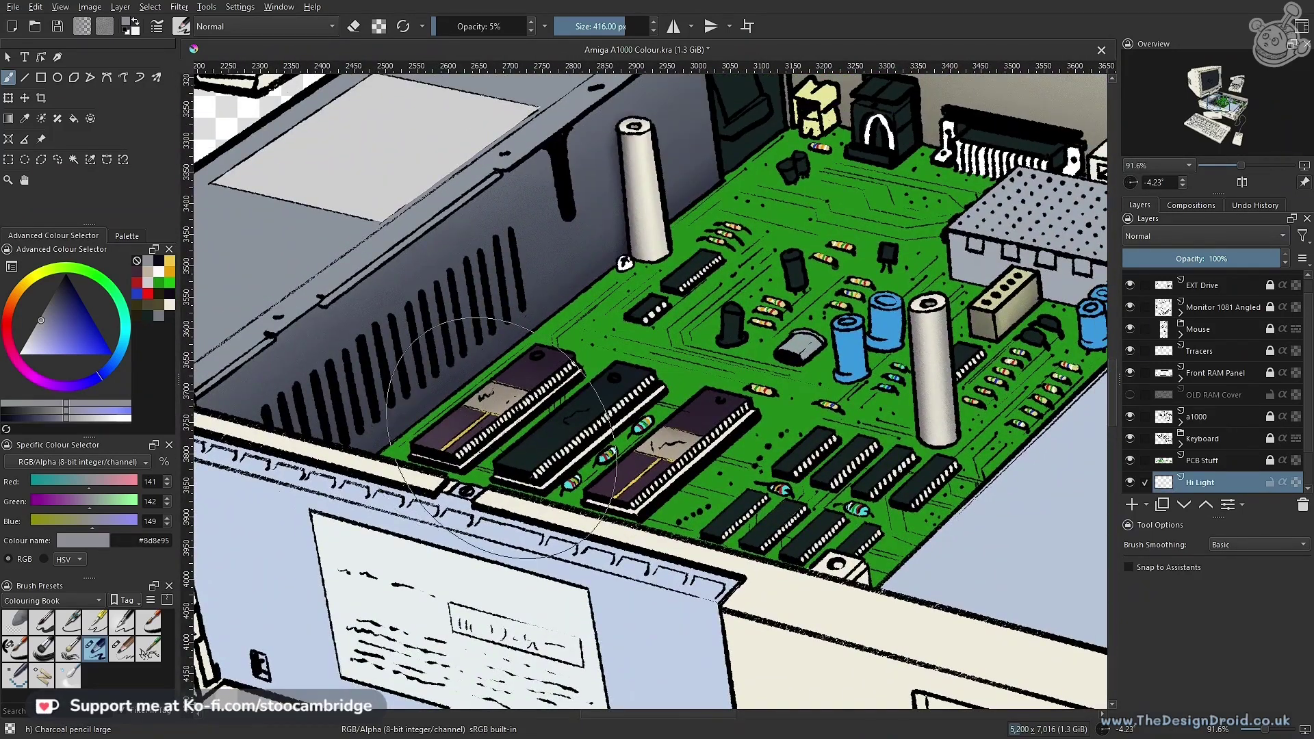
left_click_drag(427, 504, 502, 418)
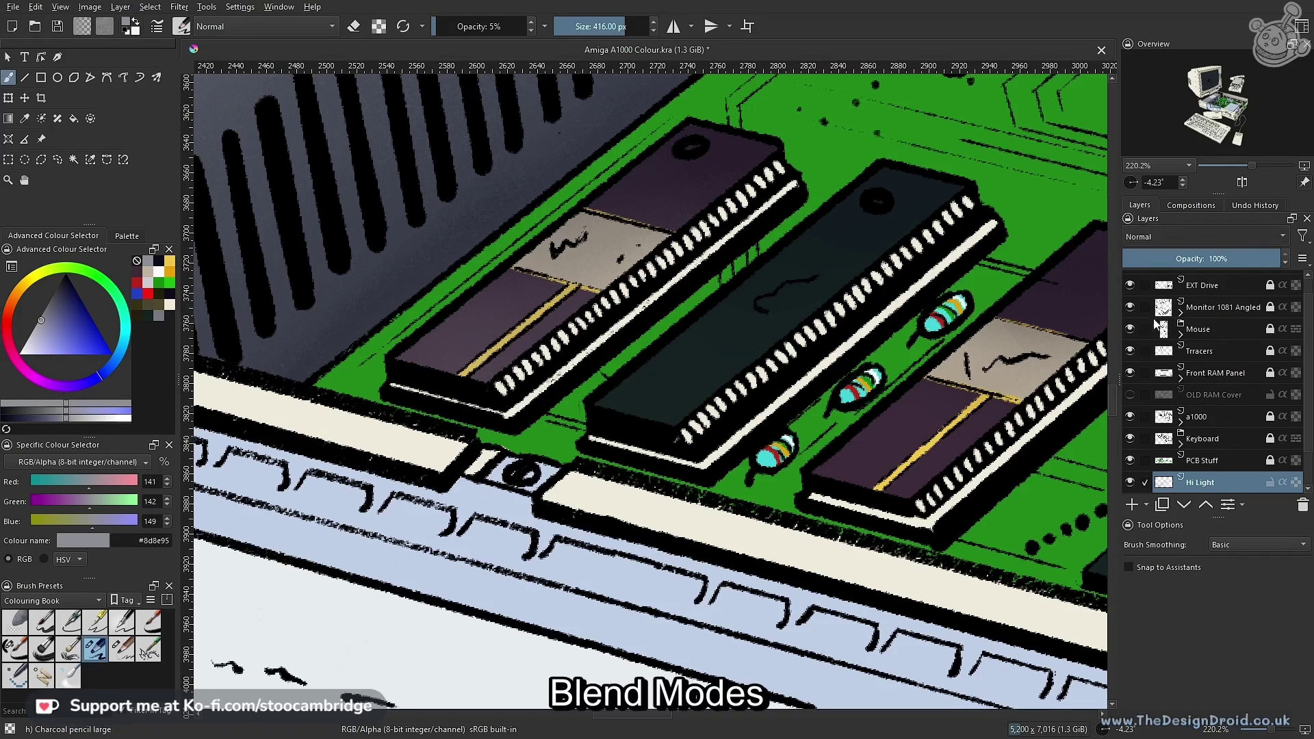
Examine the shaded and highlighted chips up close and within the wider circuit board
left_click(1114, 536)
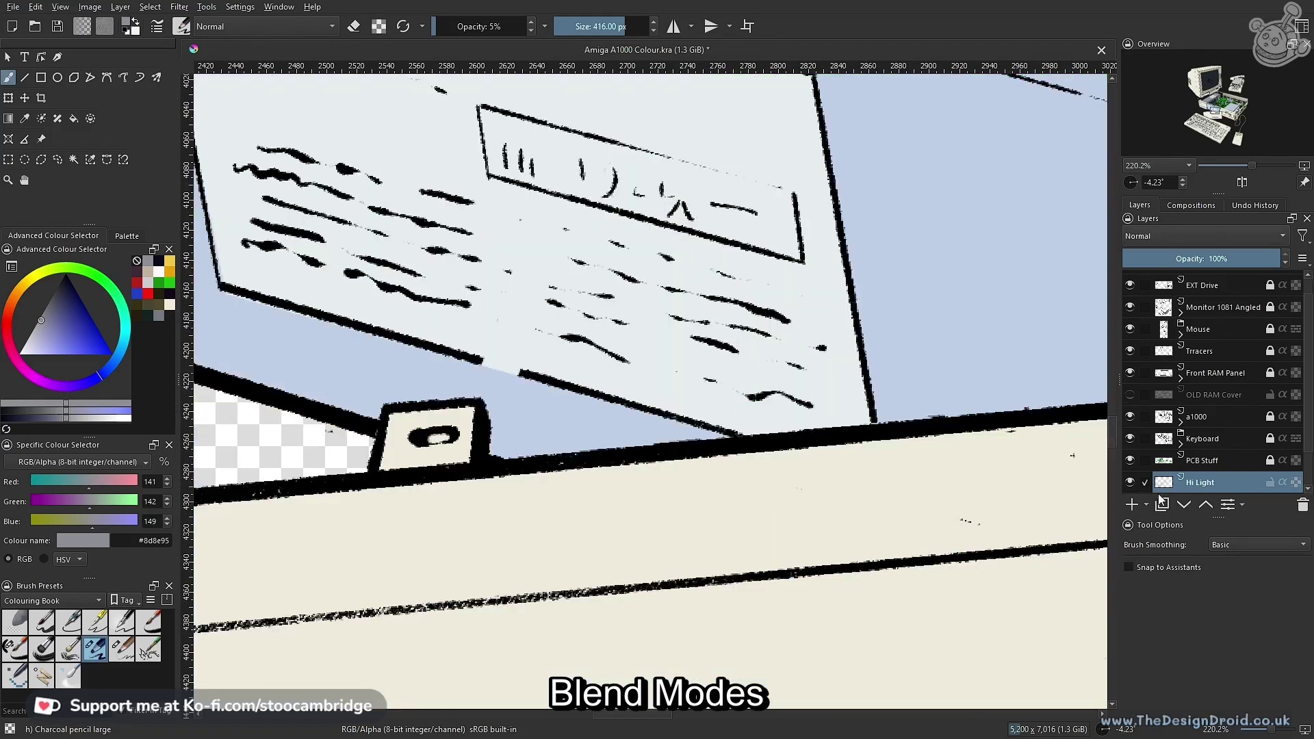
left_click_drag(619, 371, 583, 578)
left_click_drag(628, 290, 567, 502)
left_click_drag(568, 501, 619, 366)
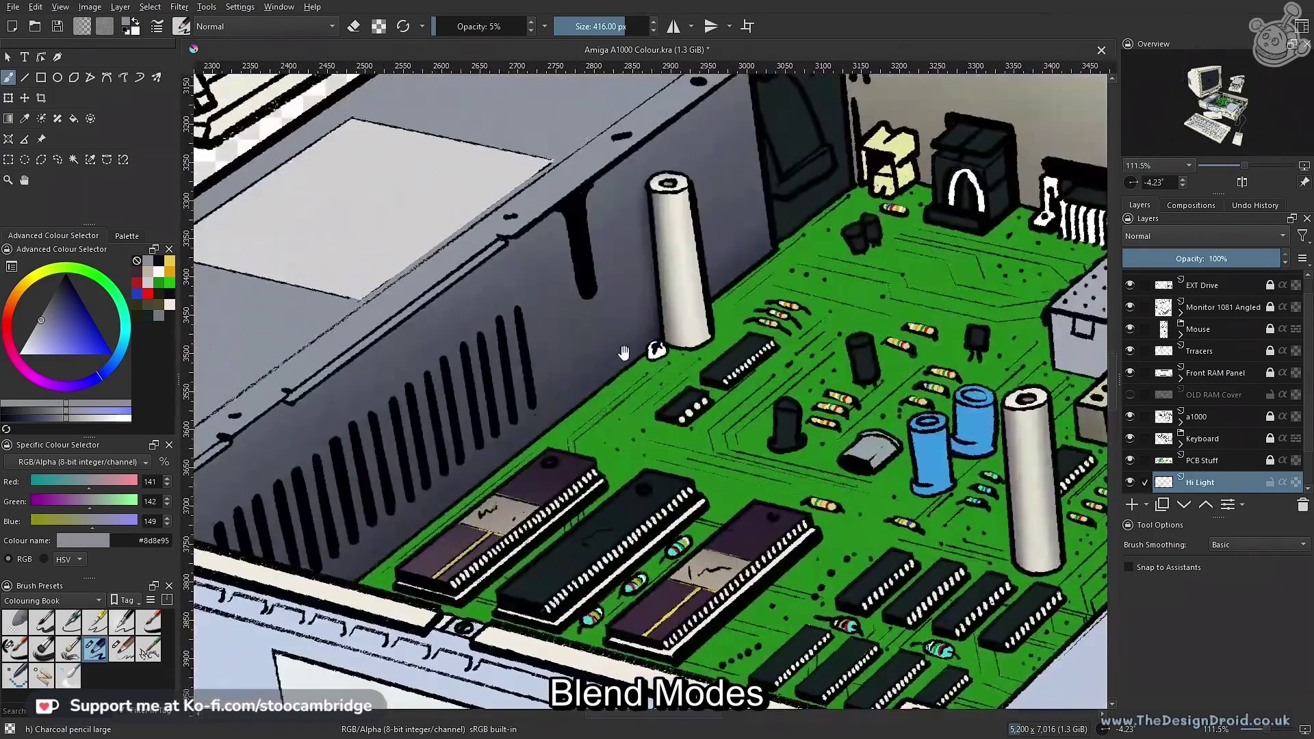
left_click_drag(603, 414, 682, 339)
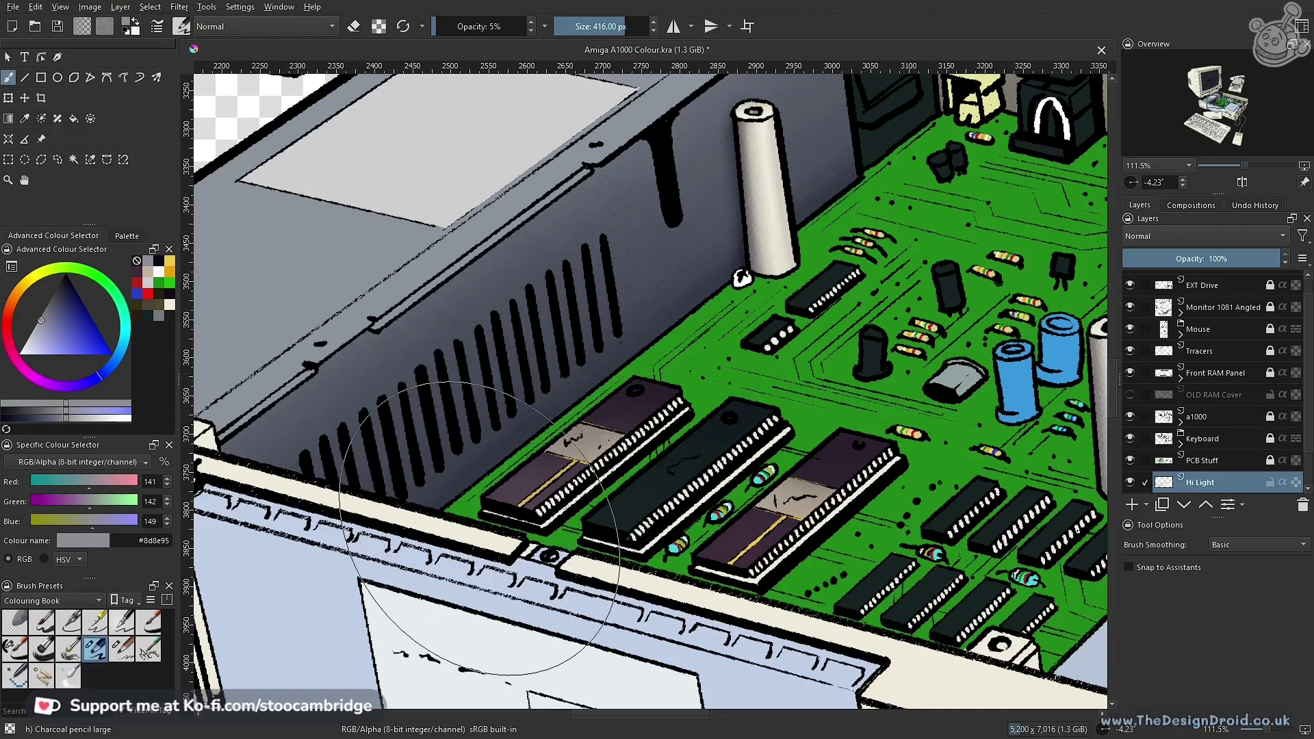
left_click_drag(767, 457, 615, 340)
scroll(614, 340, "up", 1)
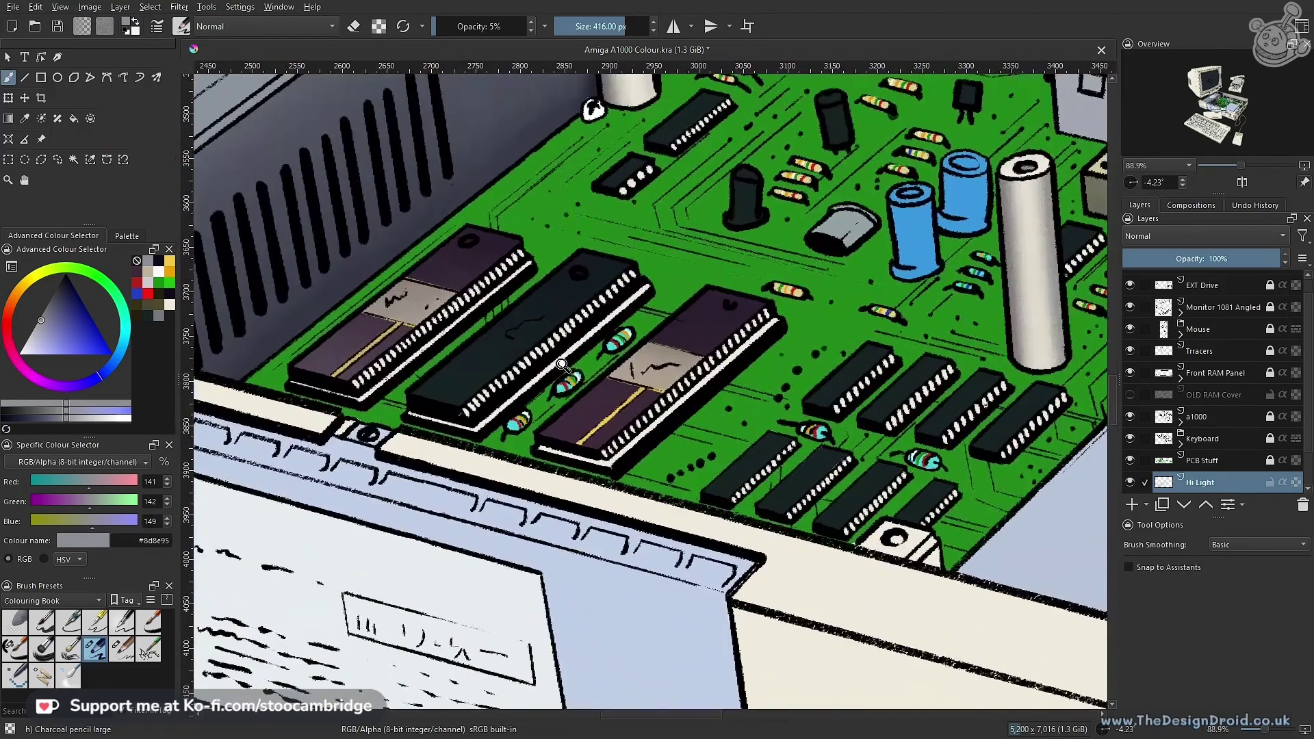
scroll(606, 383, "up", 2)
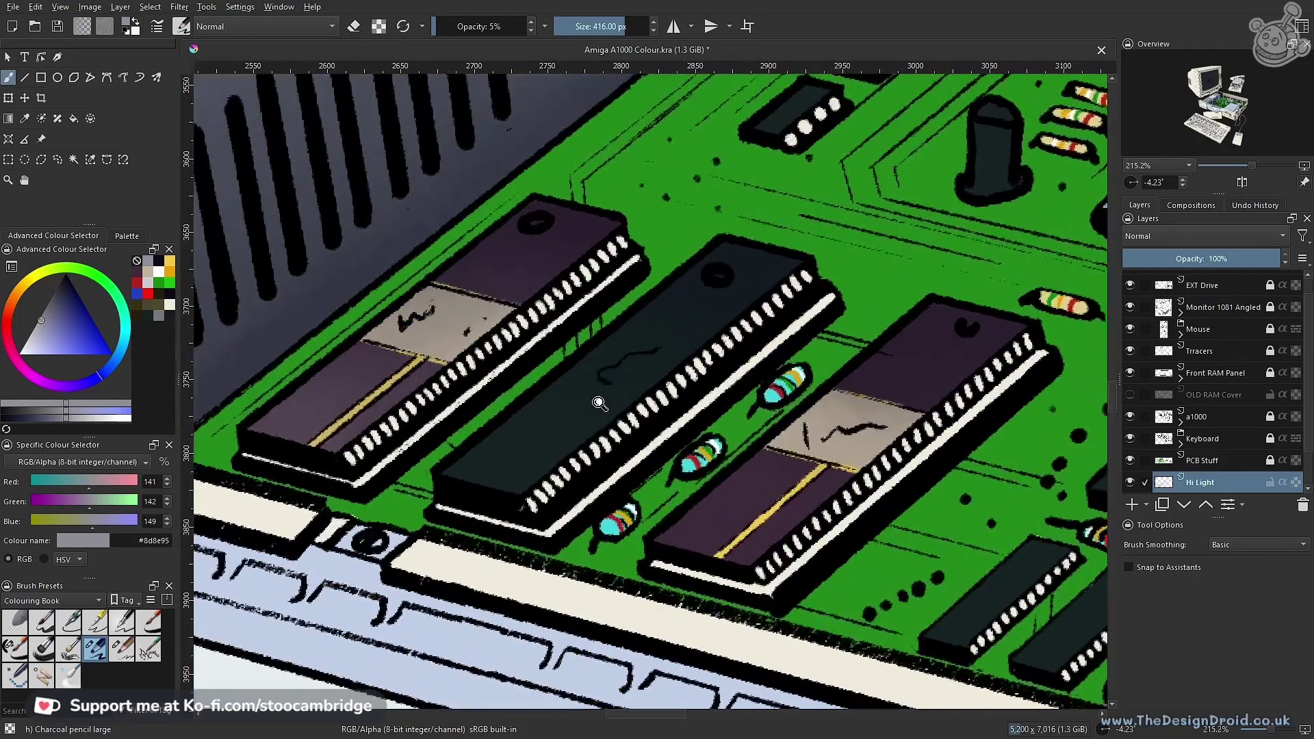
scroll(605, 390, "down", 3)
scroll(615, 407, "up", 2)
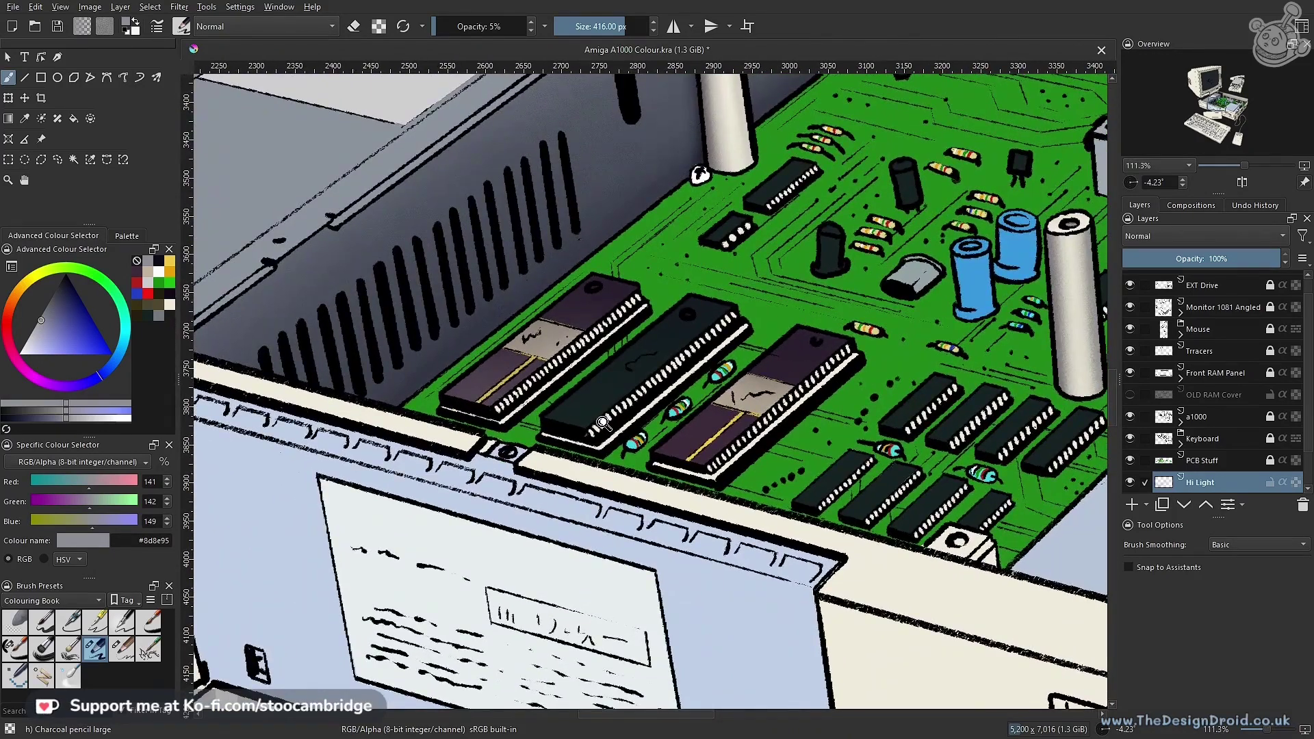
scroll(601, 413, "down", 3)
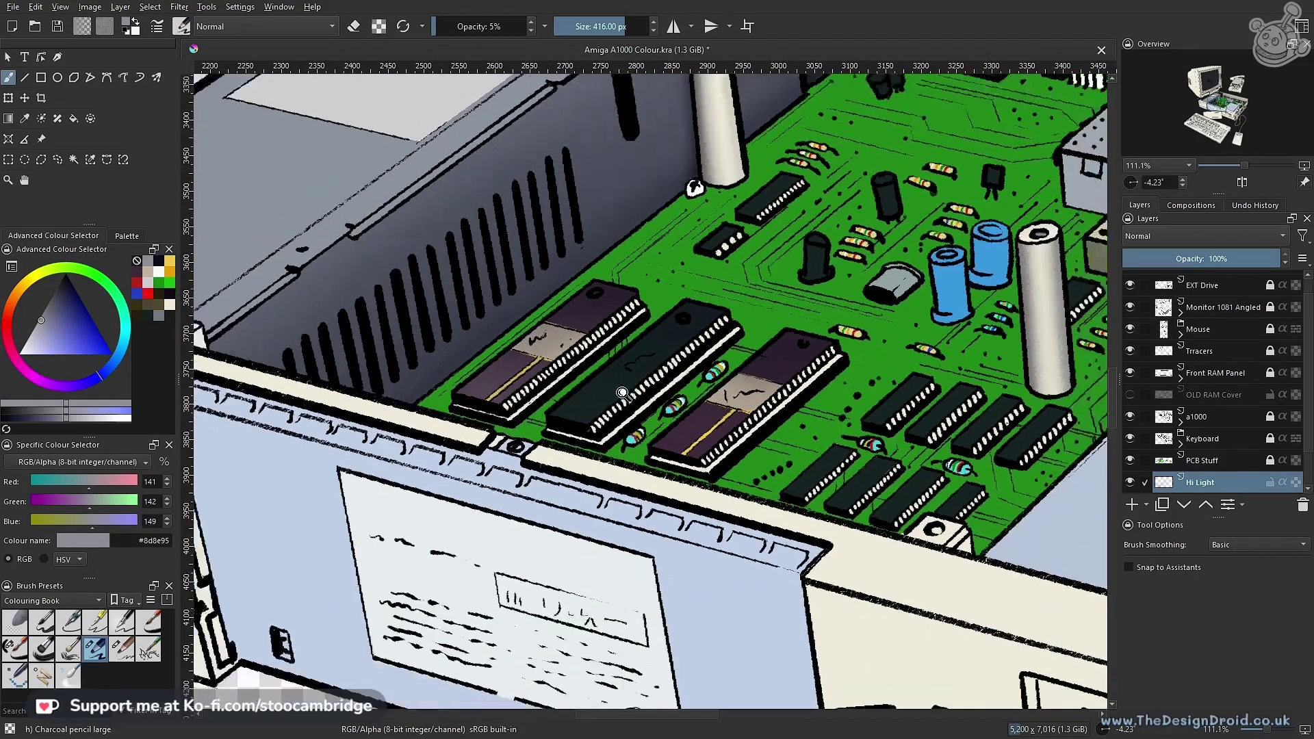
scroll(622, 387, "up", 2)
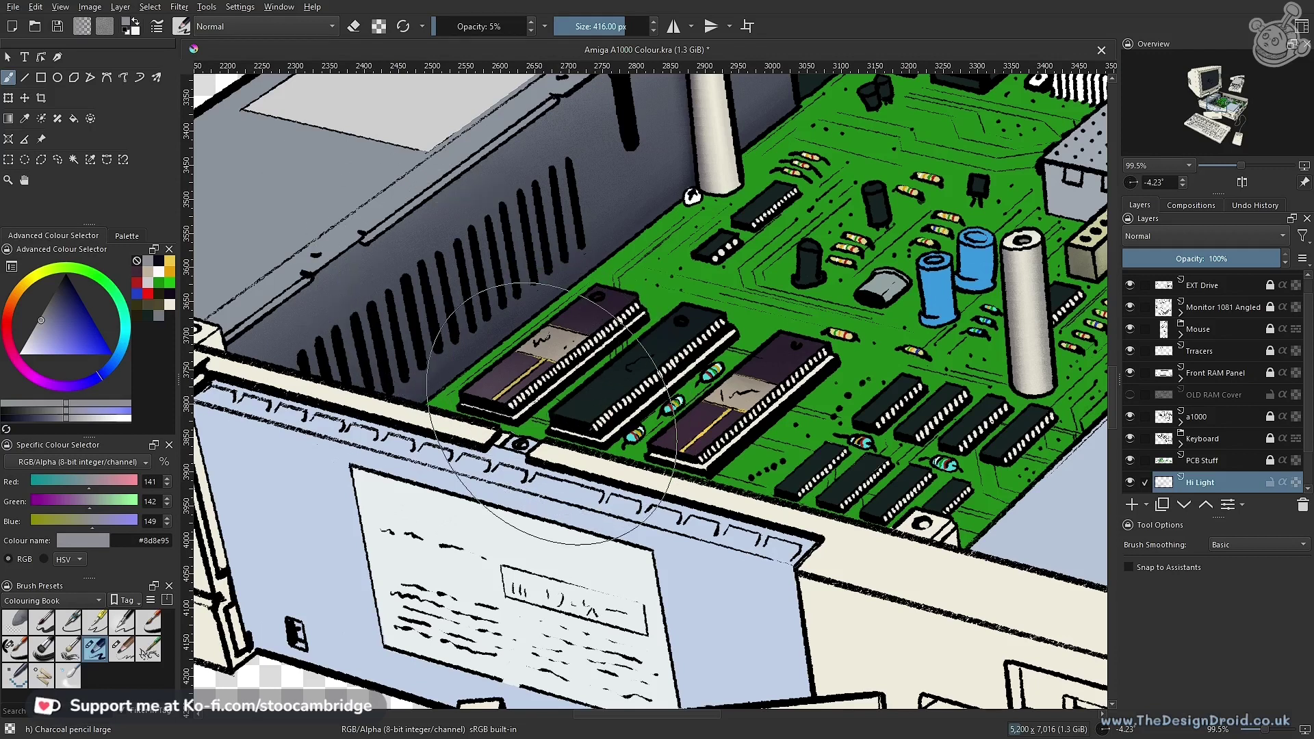
Select the middle black chip's top face with a freeform outline
key("l")
left_click_drag(657, 421, 753, 227)
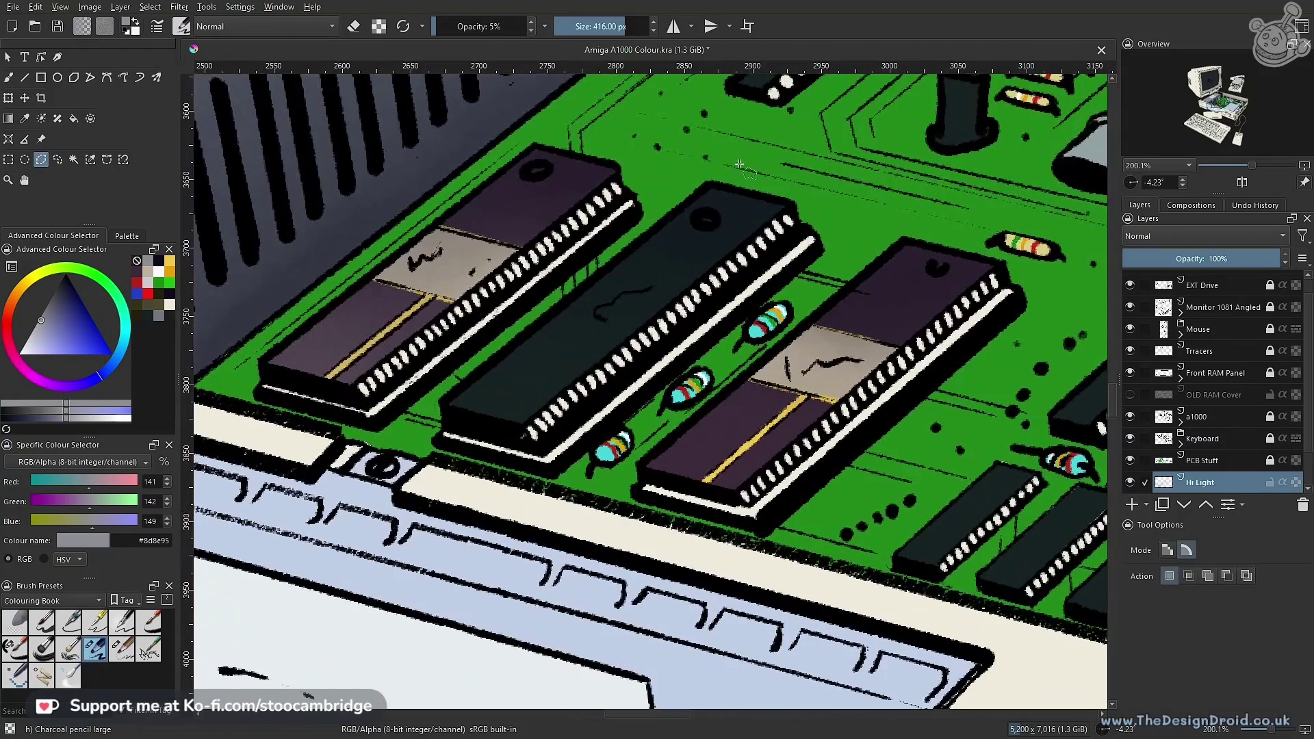
left_click(705, 185)
left_click(523, 431)
left_click(705, 185)
Brush a soft grey highlight over the lower end of the middle black chip on the Hi Light layer
key("b")
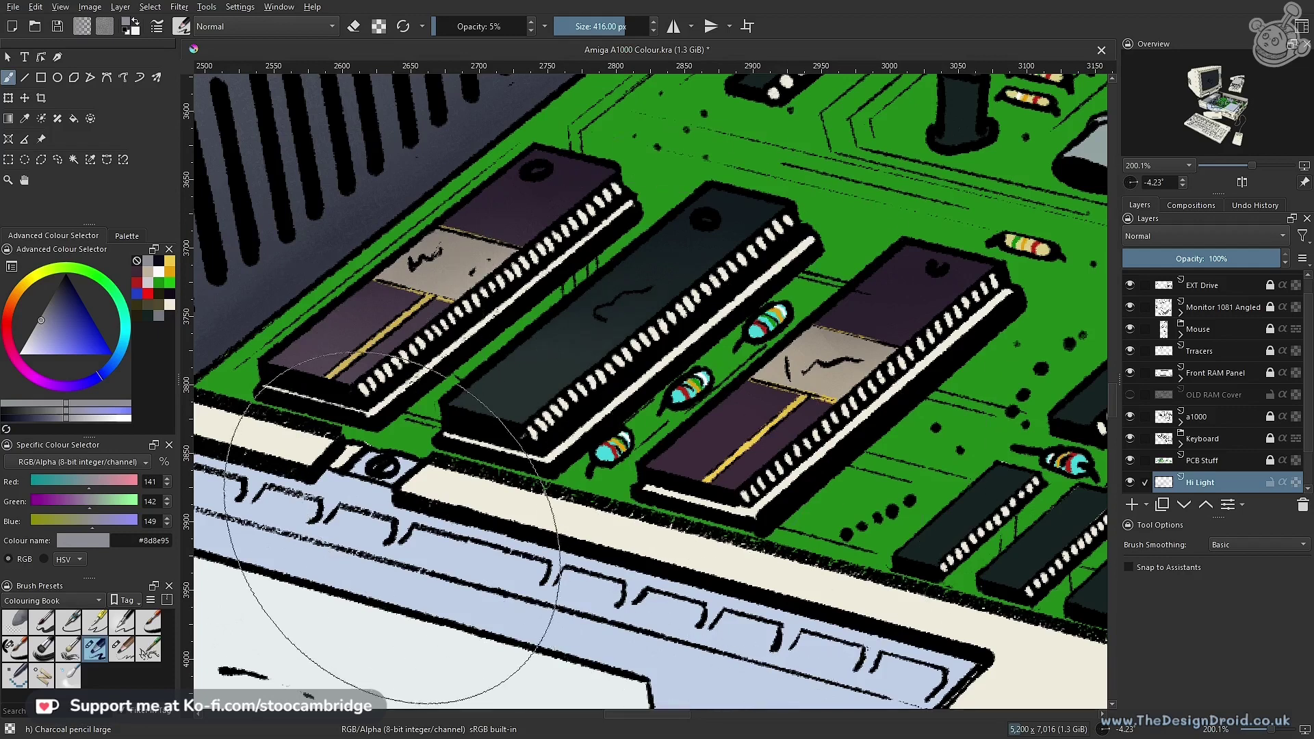
left_click_drag(742, 384, 629, 514)
left_click_drag(630, 513, 629, 447)
scroll(630, 448, "up", 2)
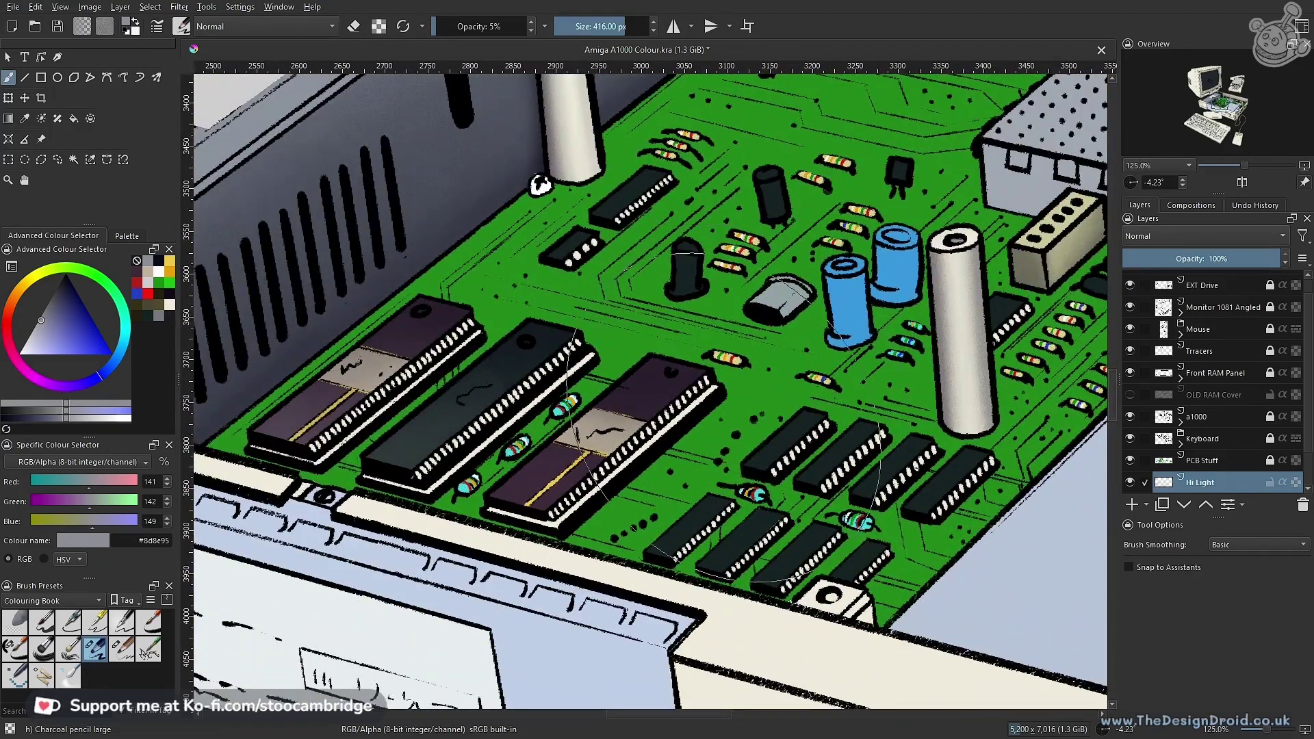
Select the right purple chip's top face with a polygonal outline
scroll(725, 418, "down", 3)
scroll(764, 413, "up", 2)
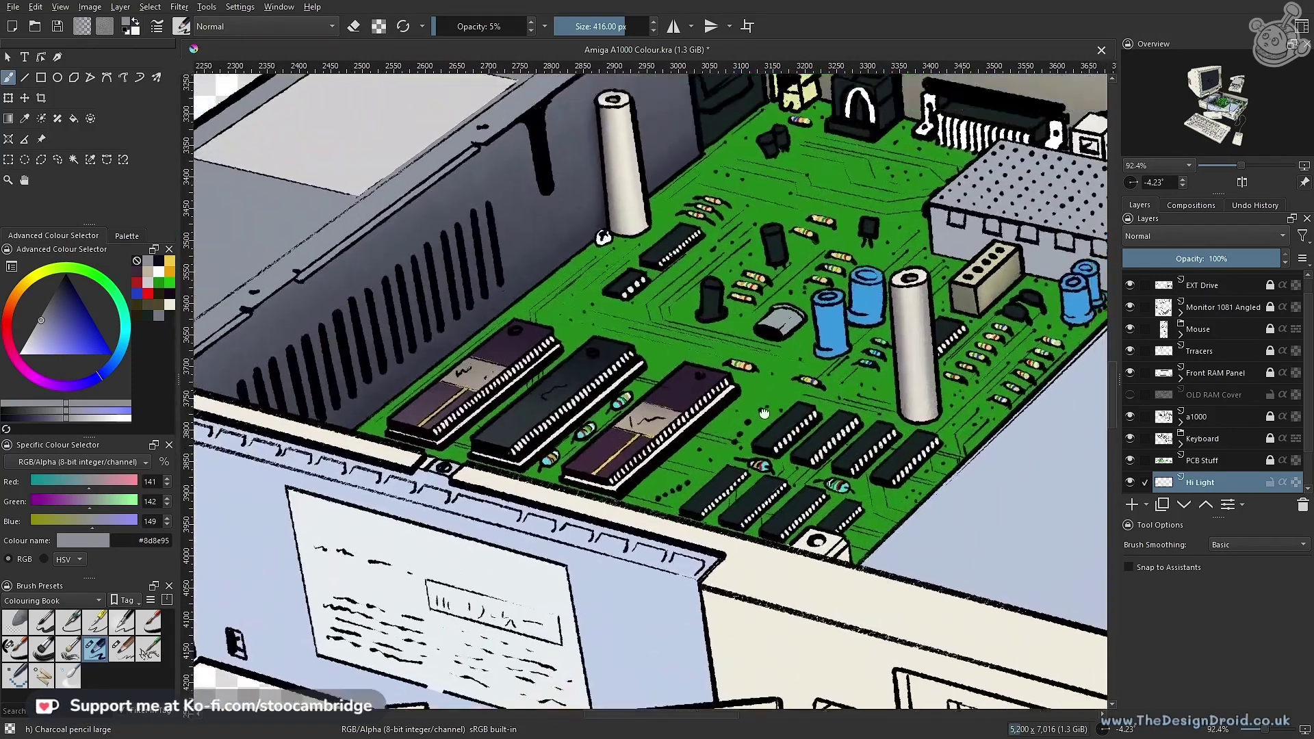
scroll(764, 413, "up", 2)
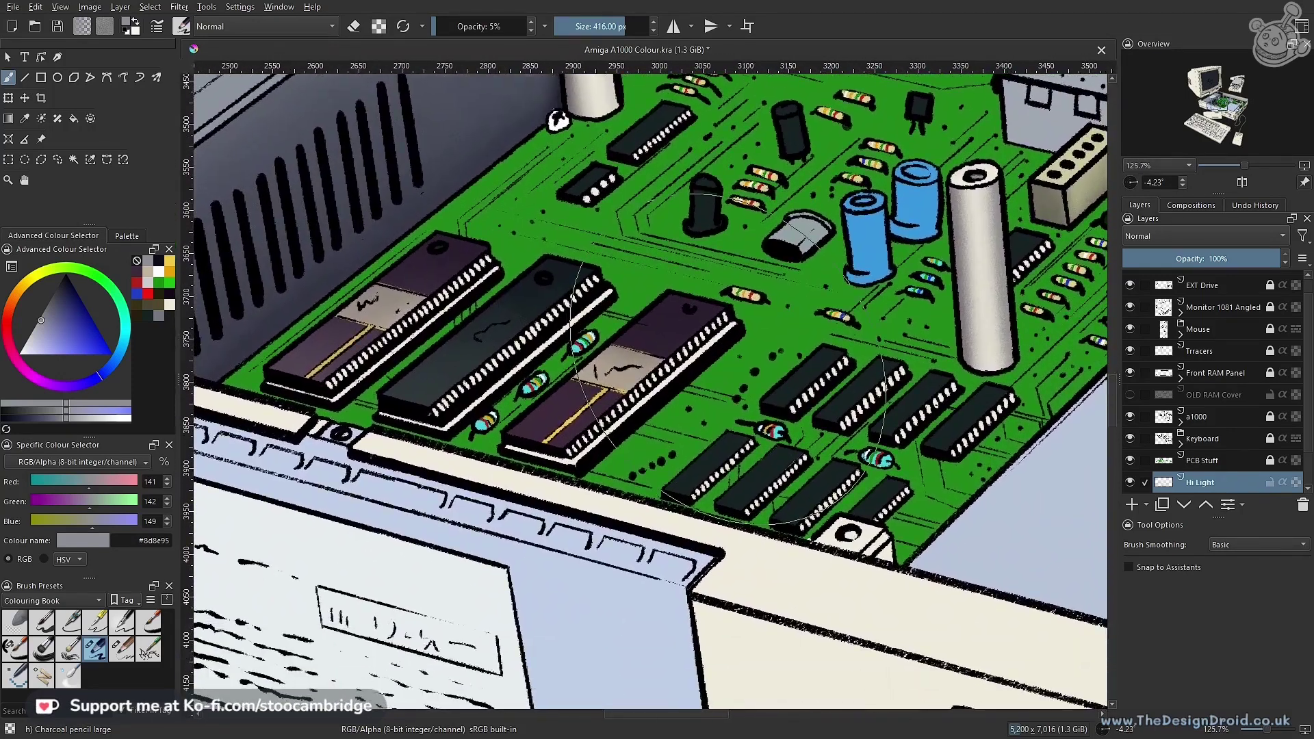
key("l")
scroll(703, 384, "up", 2)
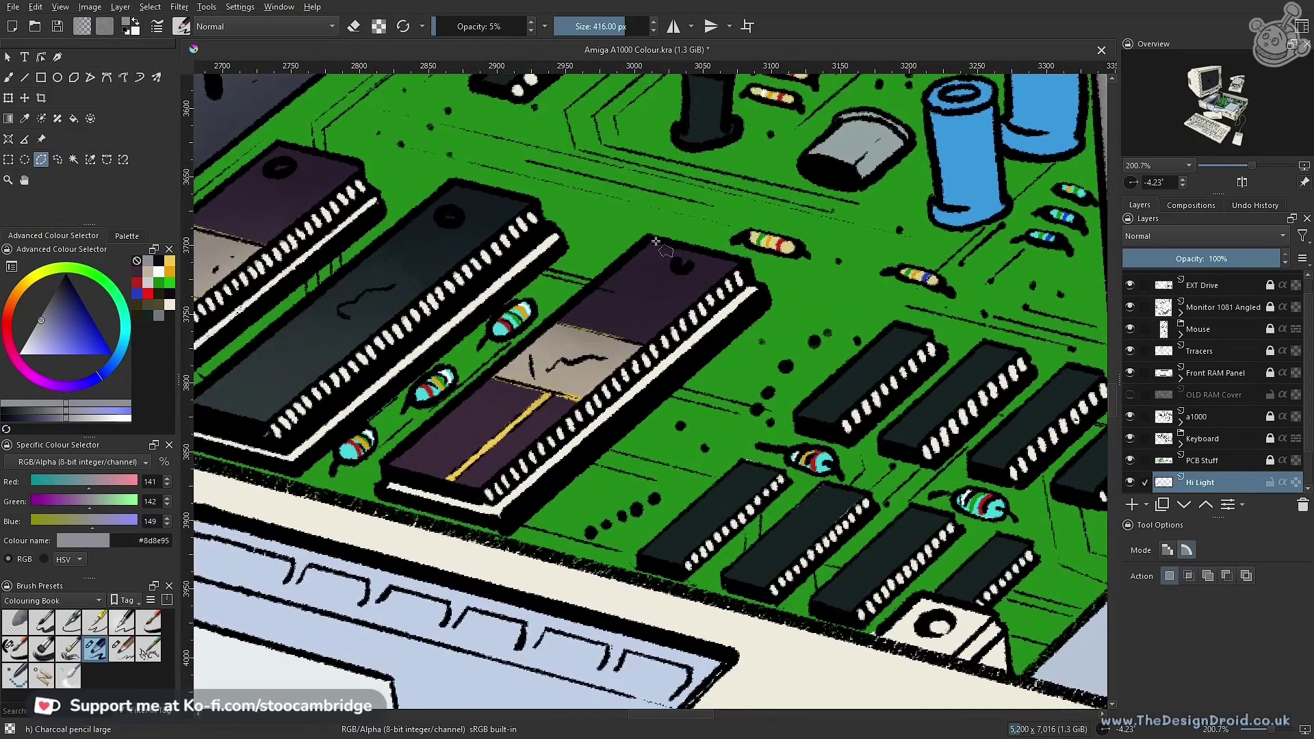
left_click(651, 236)
left_click(480, 493)
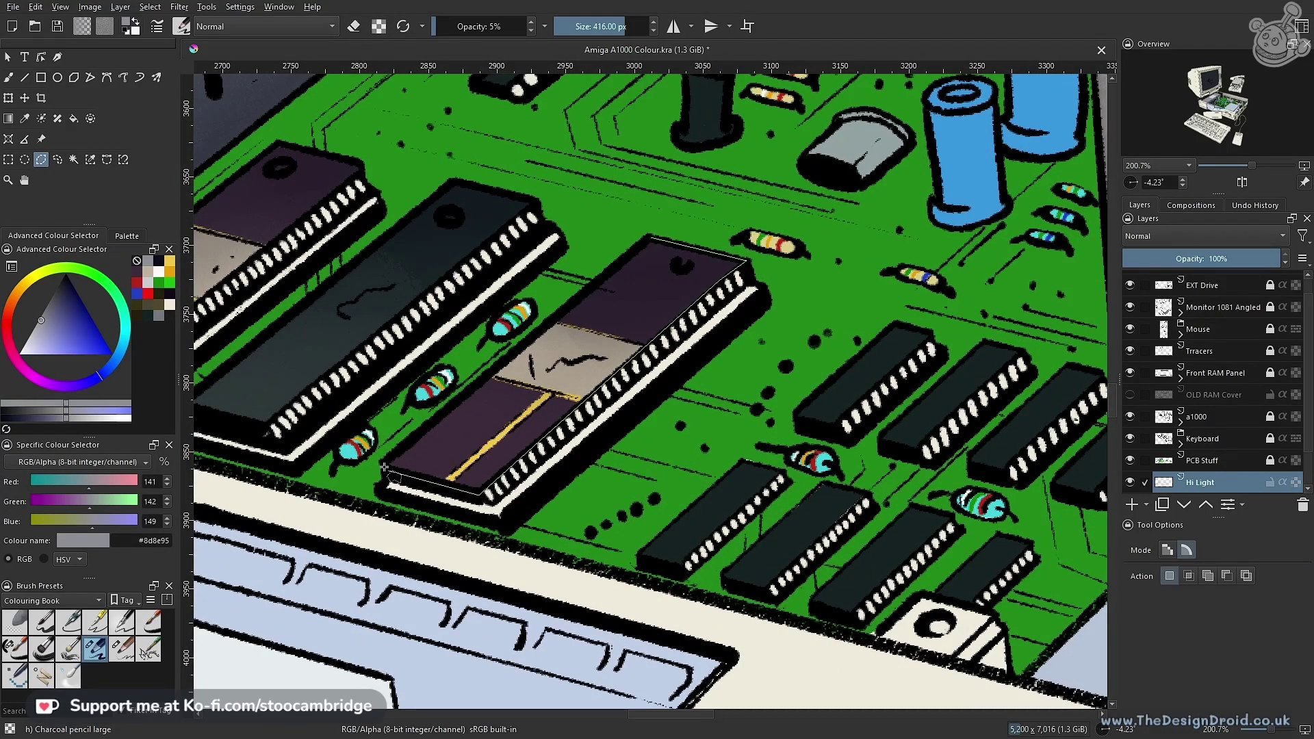
left_click(655, 236)
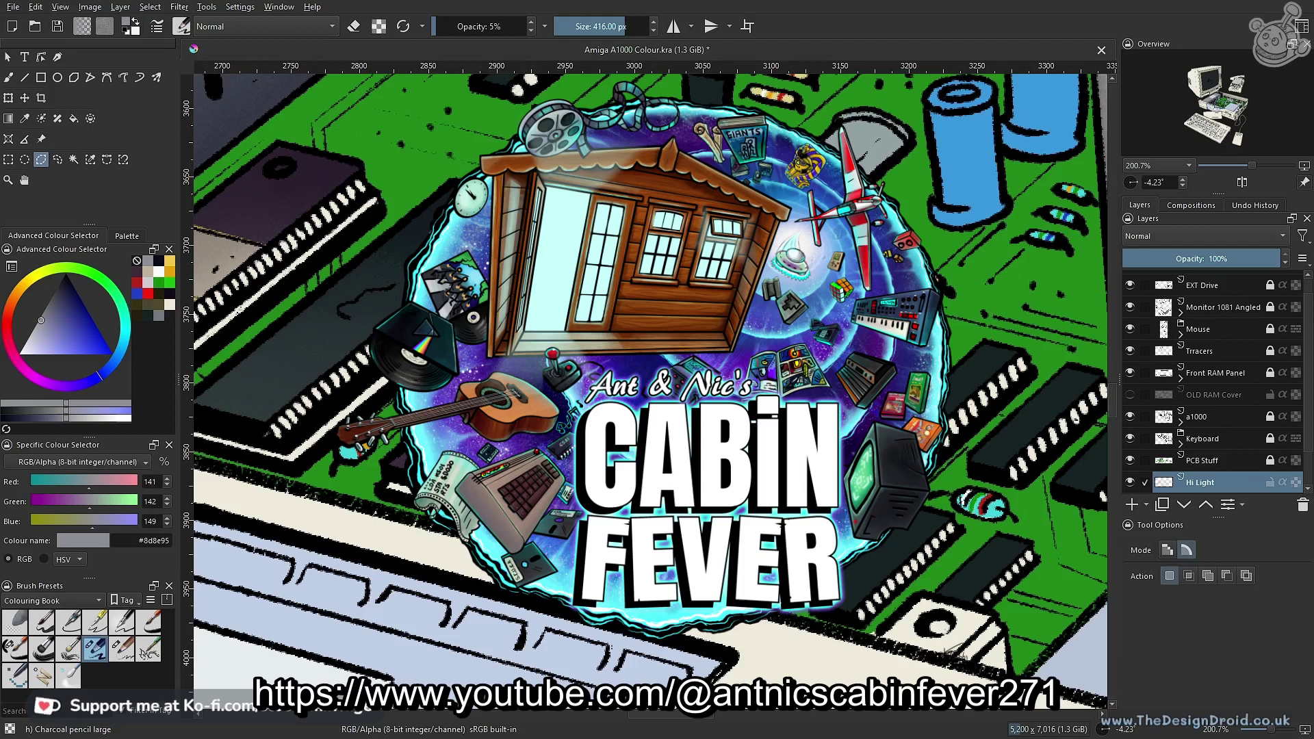
Brush a soft grey highlight over the lower end of the right purple chip on the Hi Light layer
key("b")
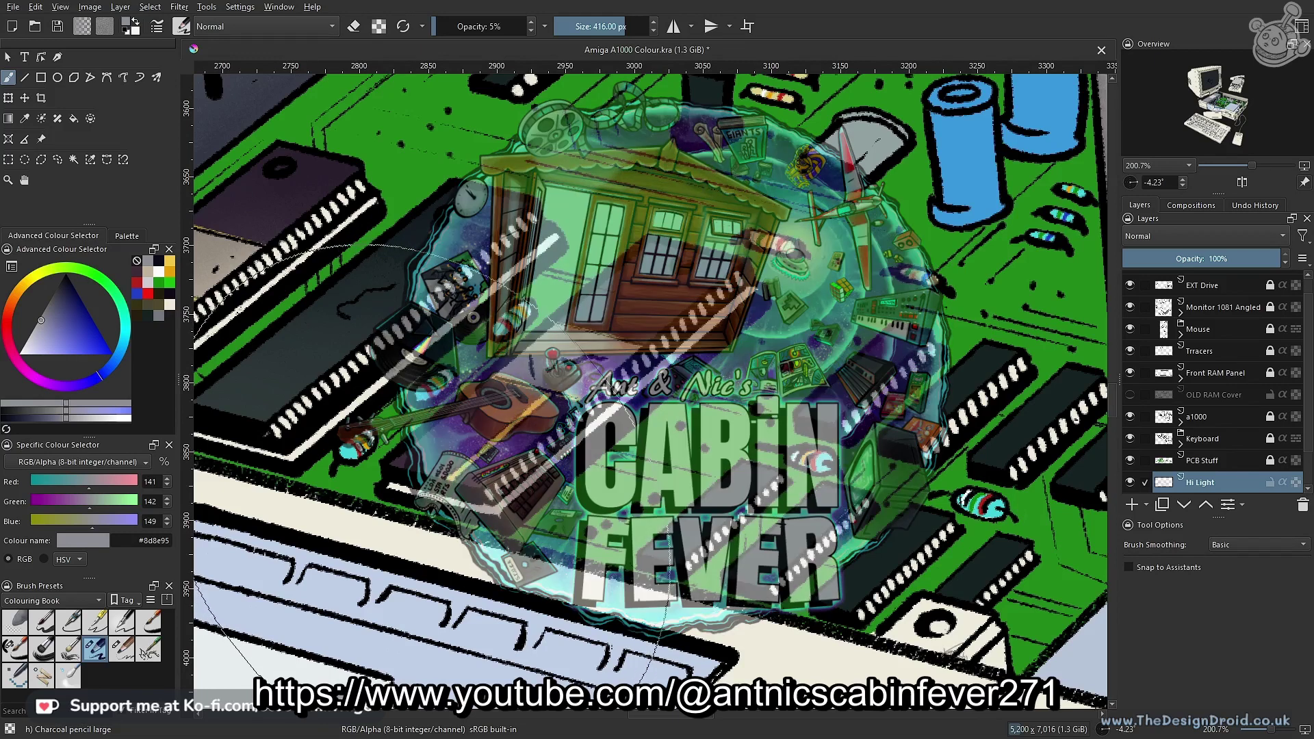
mouse_move(549, 448)
left_mouse_down()
mouse_move(523, 454)
mouse_move(526, 465)
mouse_move(664, 443)
left_mouse_up()
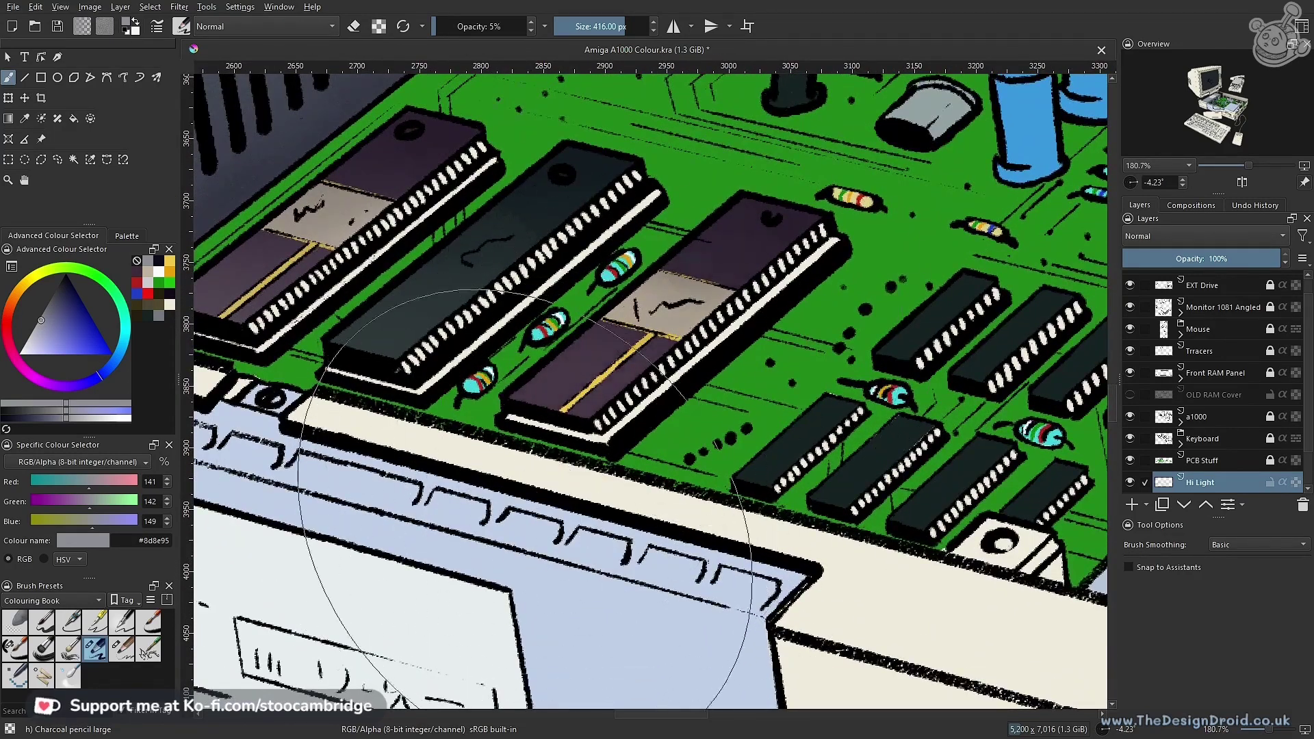
left_click_drag(636, 418, 660, 487)
left_click_drag(688, 442, 777, 505)
left_click_drag(691, 484, 684, 463)
left_click_drag(587, 429, 664, 546)
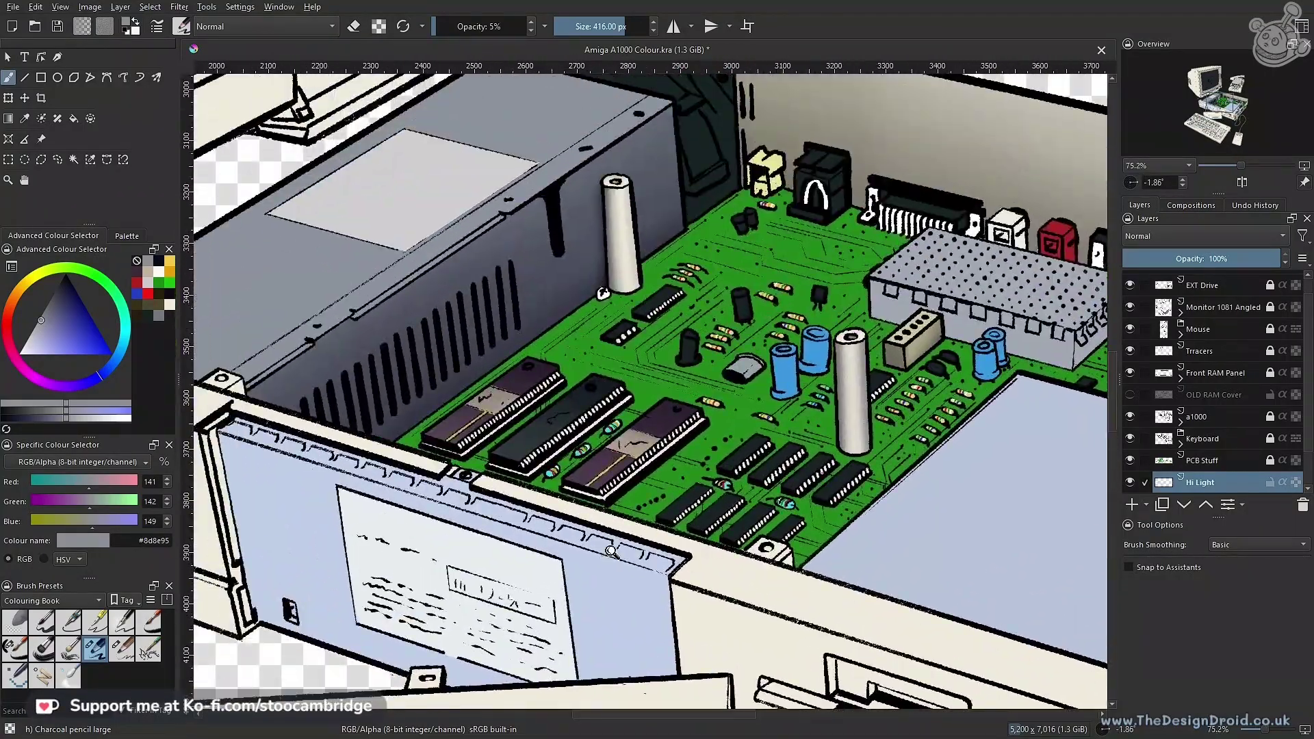
scroll(611, 551, "up", 2)
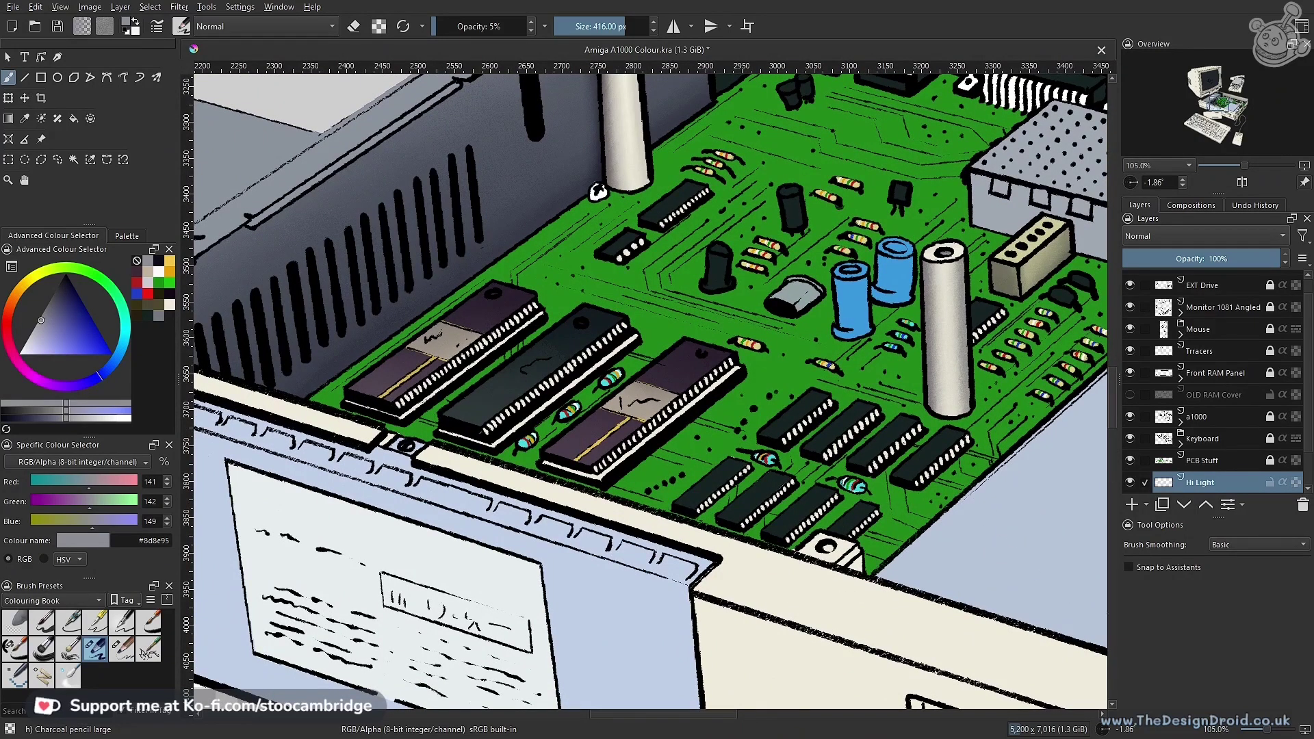
Choose the Ink-3 Gpen brush at 5 px with near-white #fbfbfb and 30% opacity for thin edge highlights
left_click(124, 628)
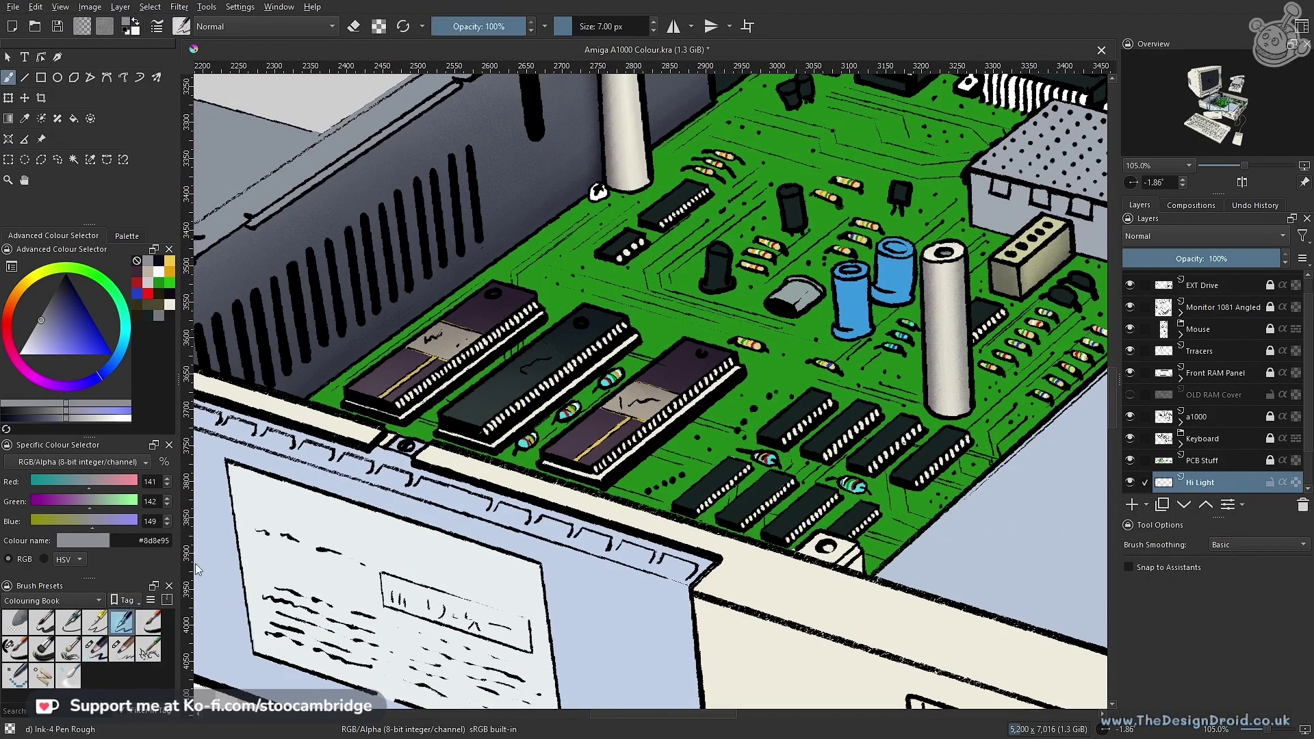
left_click(99, 631)
scroll(452, 415, "up", 3)
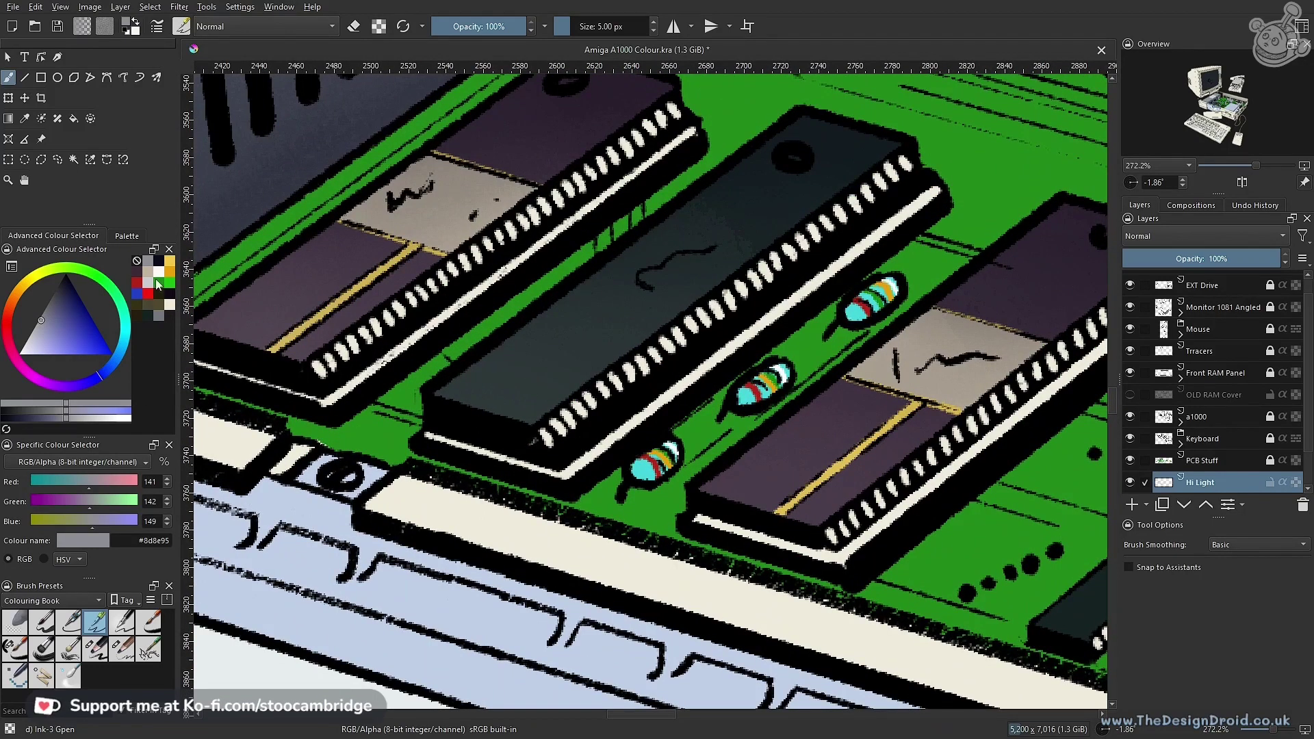
left_click(157, 276)
left_click(535, 423)
key("ctrl+z")
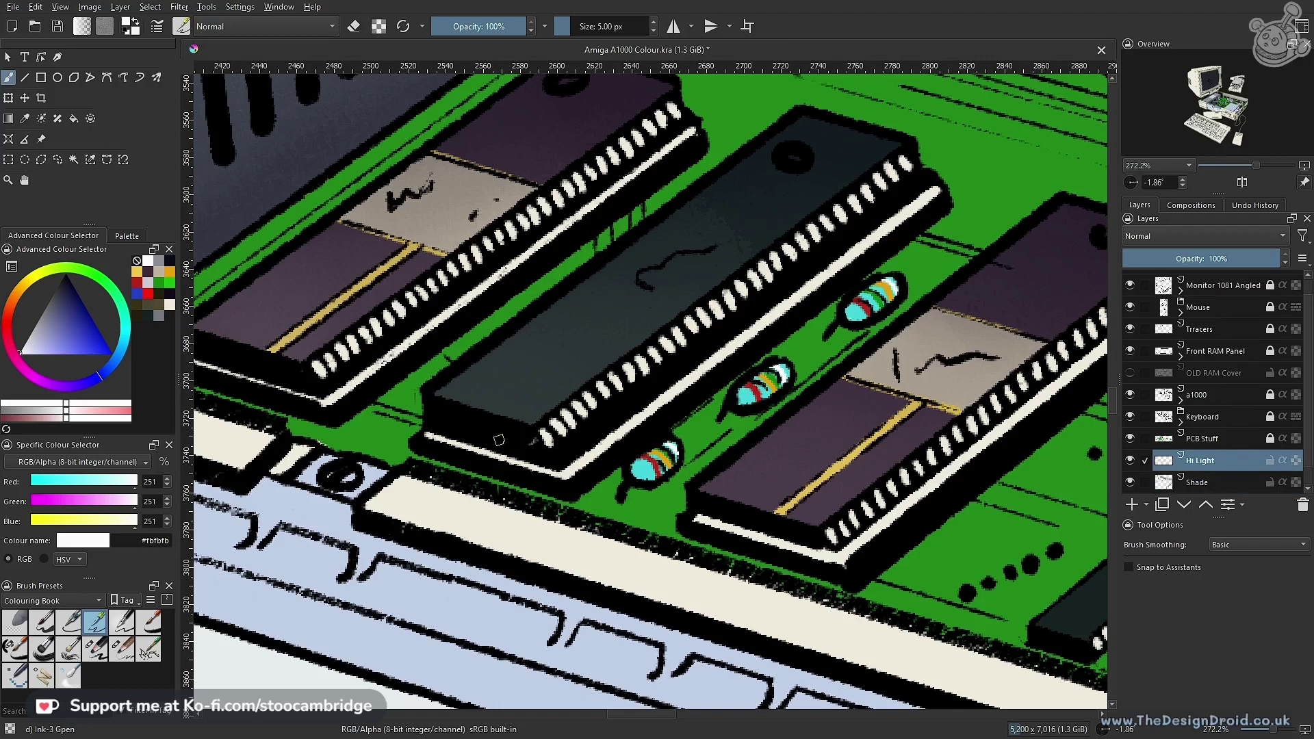
scroll(483, 411, "up", 1)
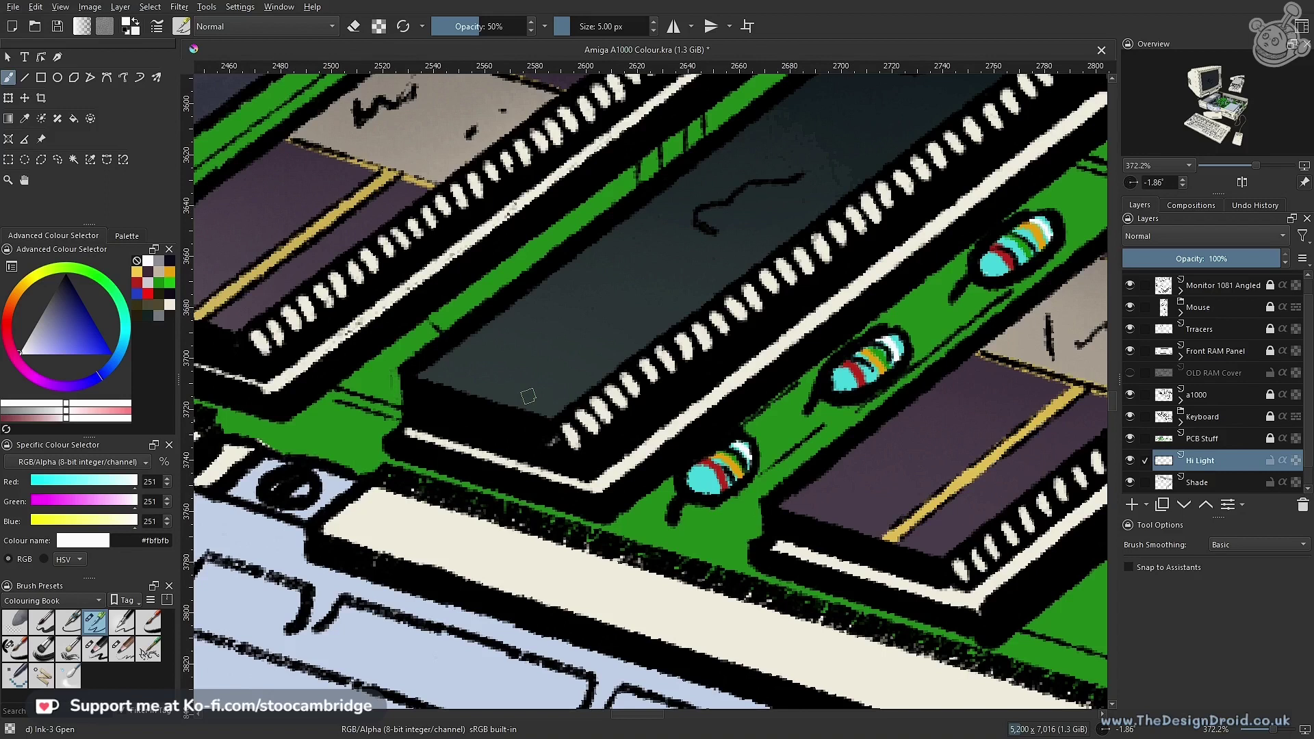
left_click_drag(922, 401, 652, 402)
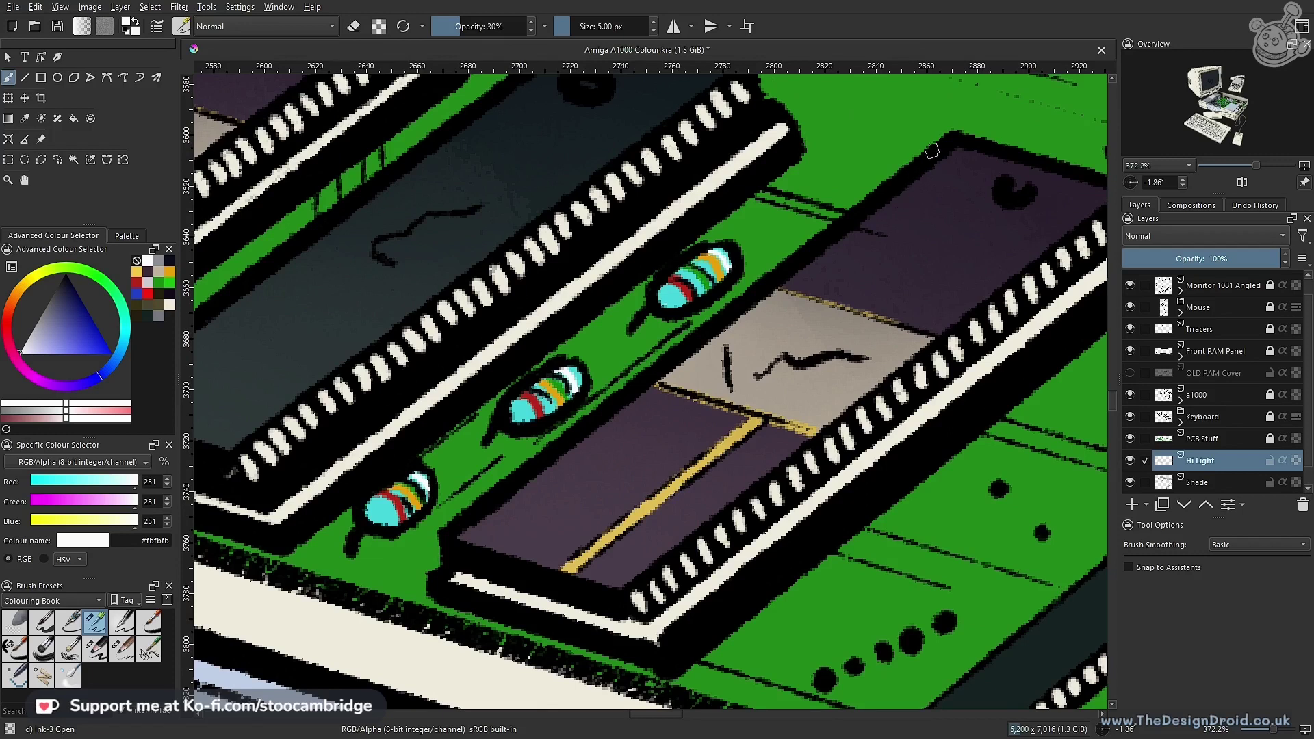
Draw a thin straight highlight line along the long outer edge of the right purple chip's top face, opposite its pins
key("v")
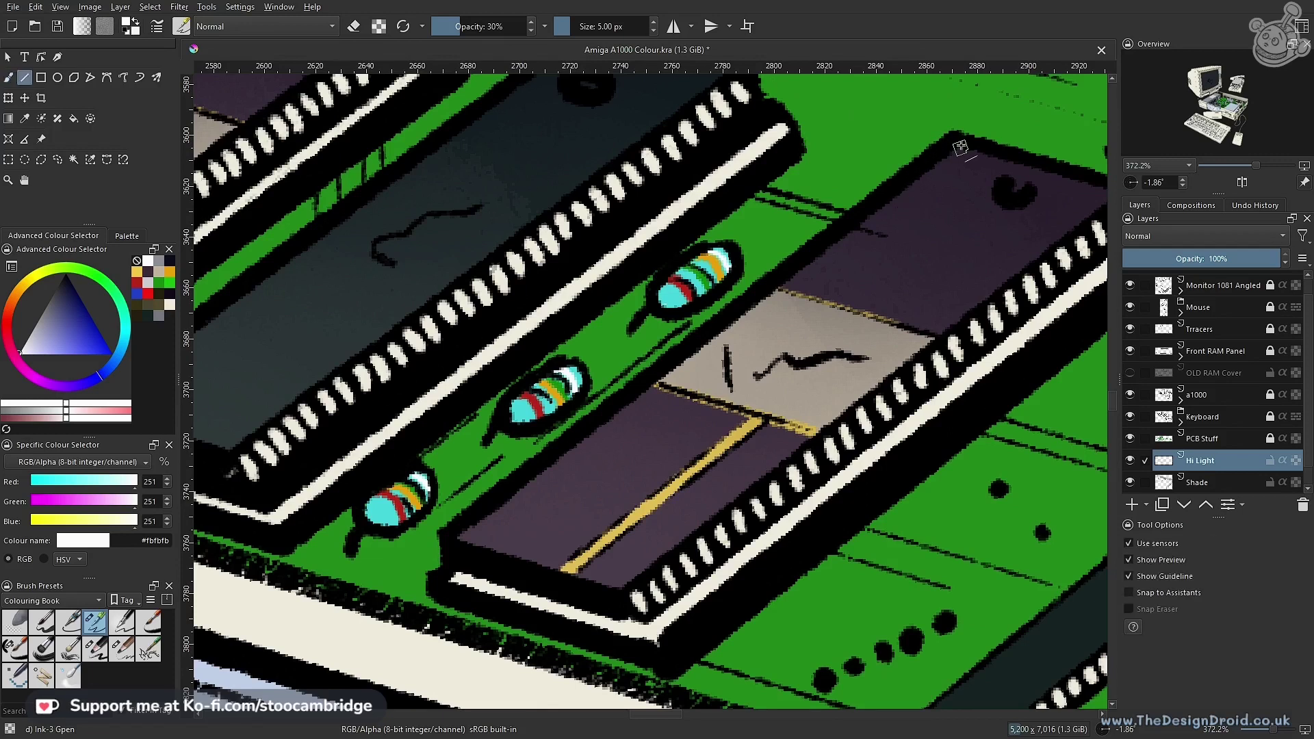
left_click_drag(962, 142, 449, 540)
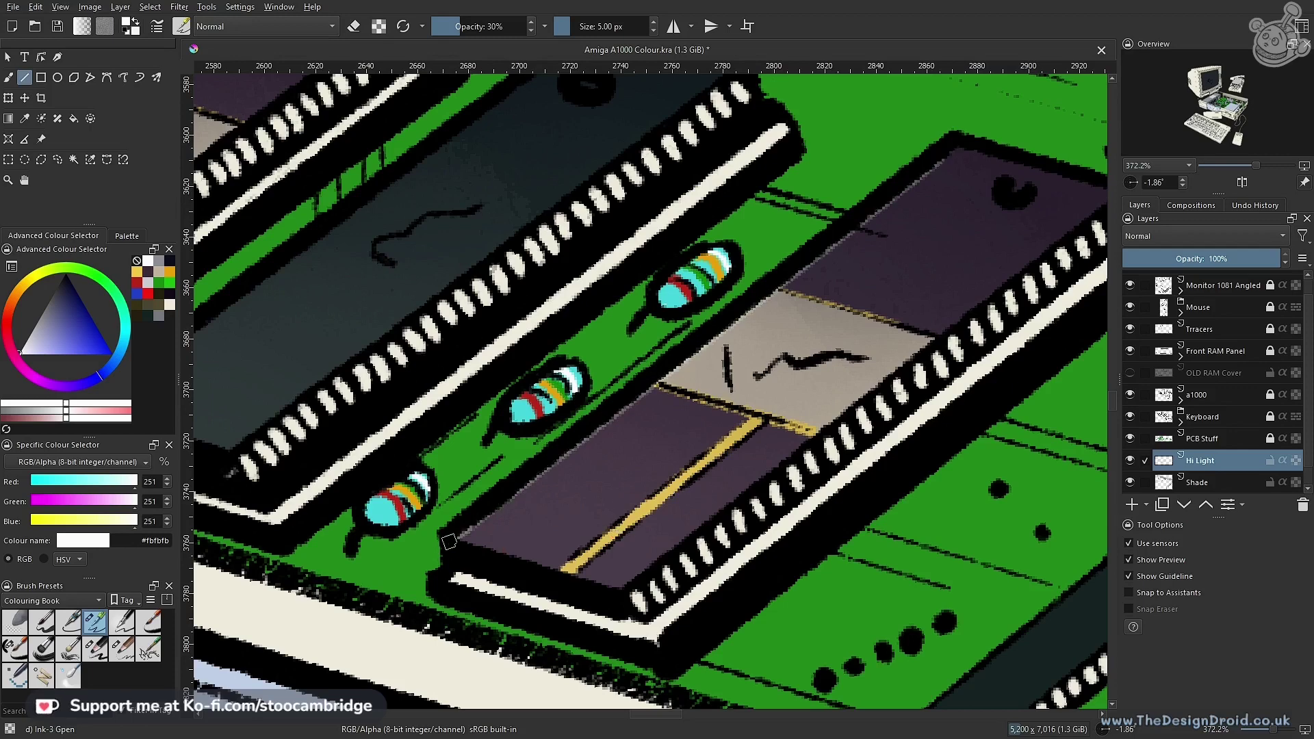
key("b")
left_click_drag(704, 424, 636, 539)
mouse_move(612, 557)
left_mouse_down()
mouse_move(643, 504)
mouse_move(812, 356)
mouse_move(648, 457)
mouse_move(714, 360)
mouse_move(622, 323)
left_mouse_up()
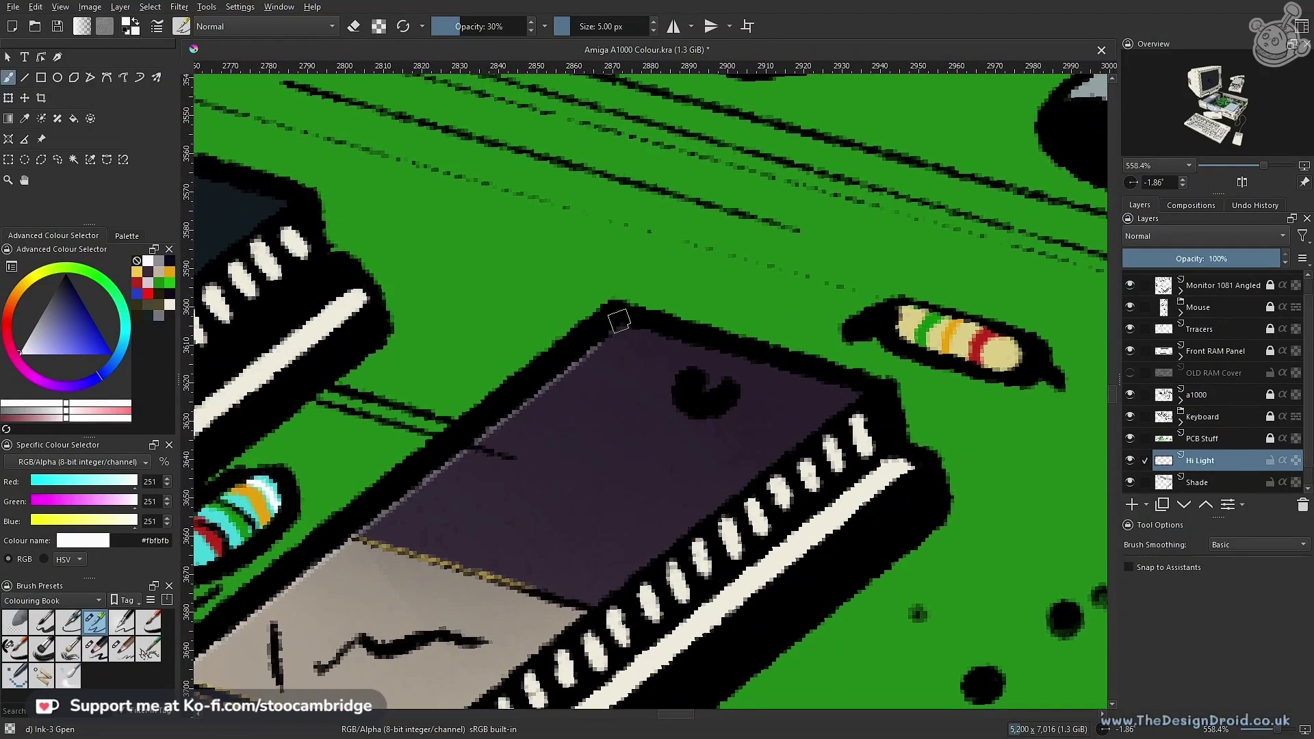
Draw a thin highlight line along the short far edge of the right purple chip, beside its notch
key("v")
left_click_drag(619, 321, 880, 394)
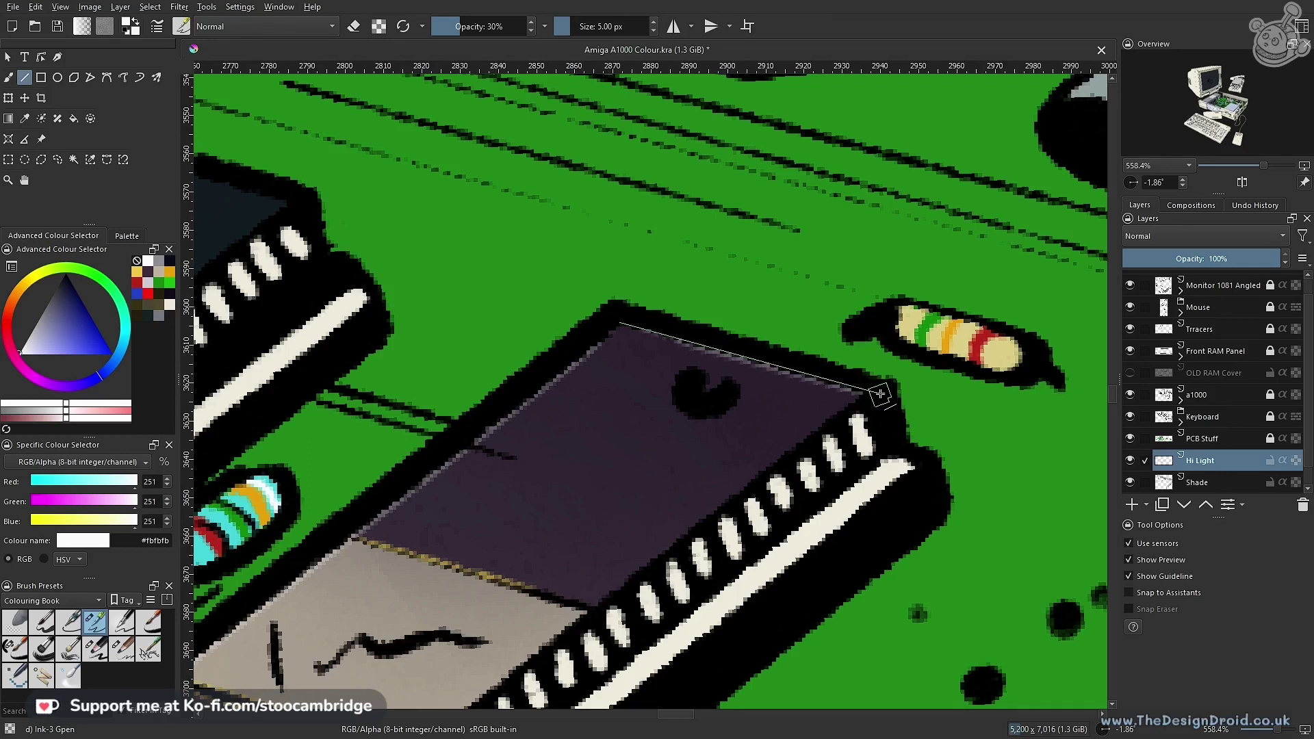
mouse_move(774, 418)
left_mouse_down()
mouse_move(706, 494)
mouse_move(807, 279)
mouse_move(607, 527)
left_mouse_up()
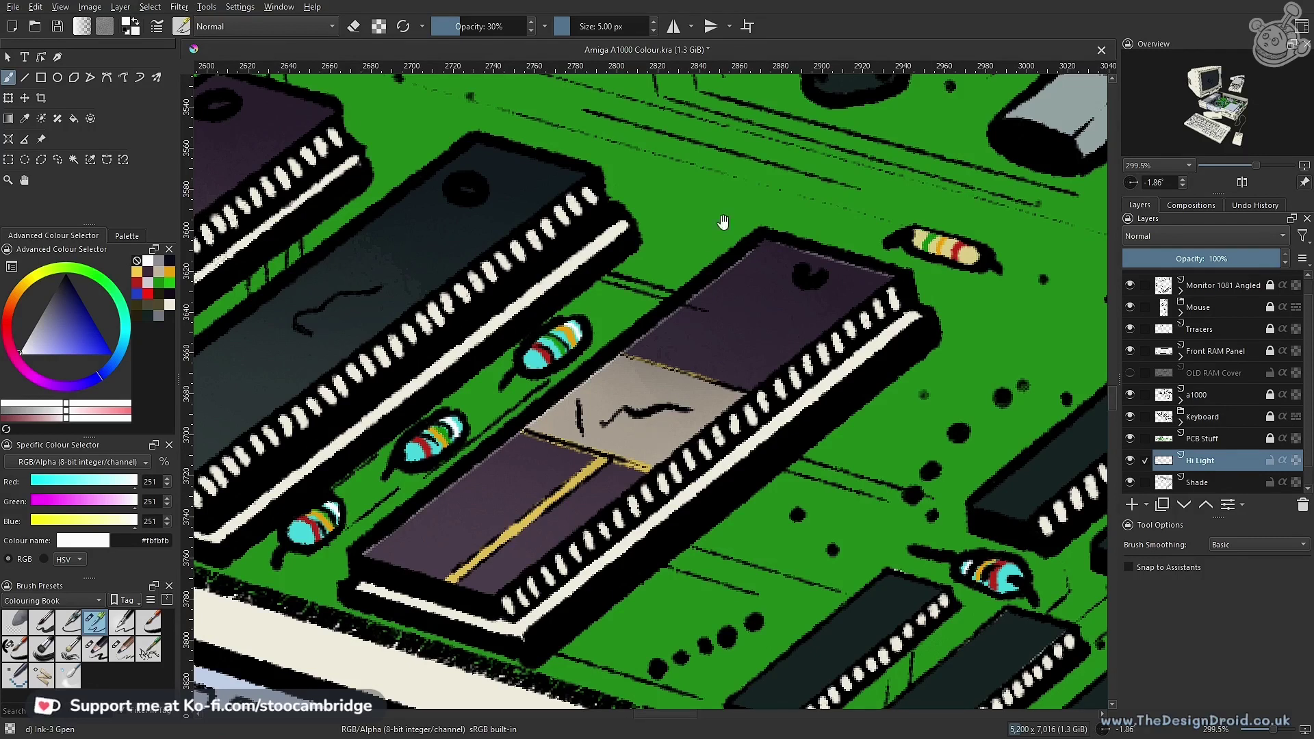
left_click_drag(496, 603, 423, 534)
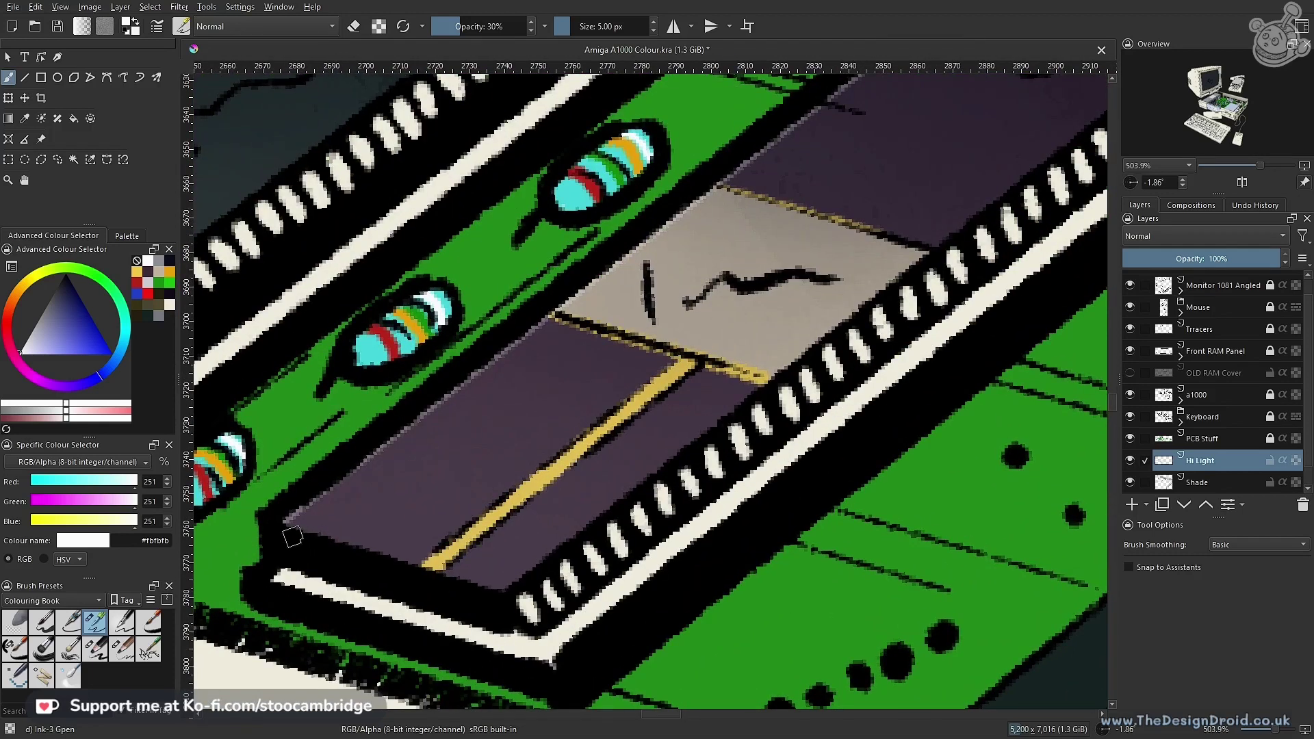
Draw a thin highlight line along the short front edge of the right purple chip's top face
key("v")
mouse_move(276, 531)
left_mouse_down()
mouse_move(509, 598)
mouse_move(274, 525)
left_mouse_up()
key("v")
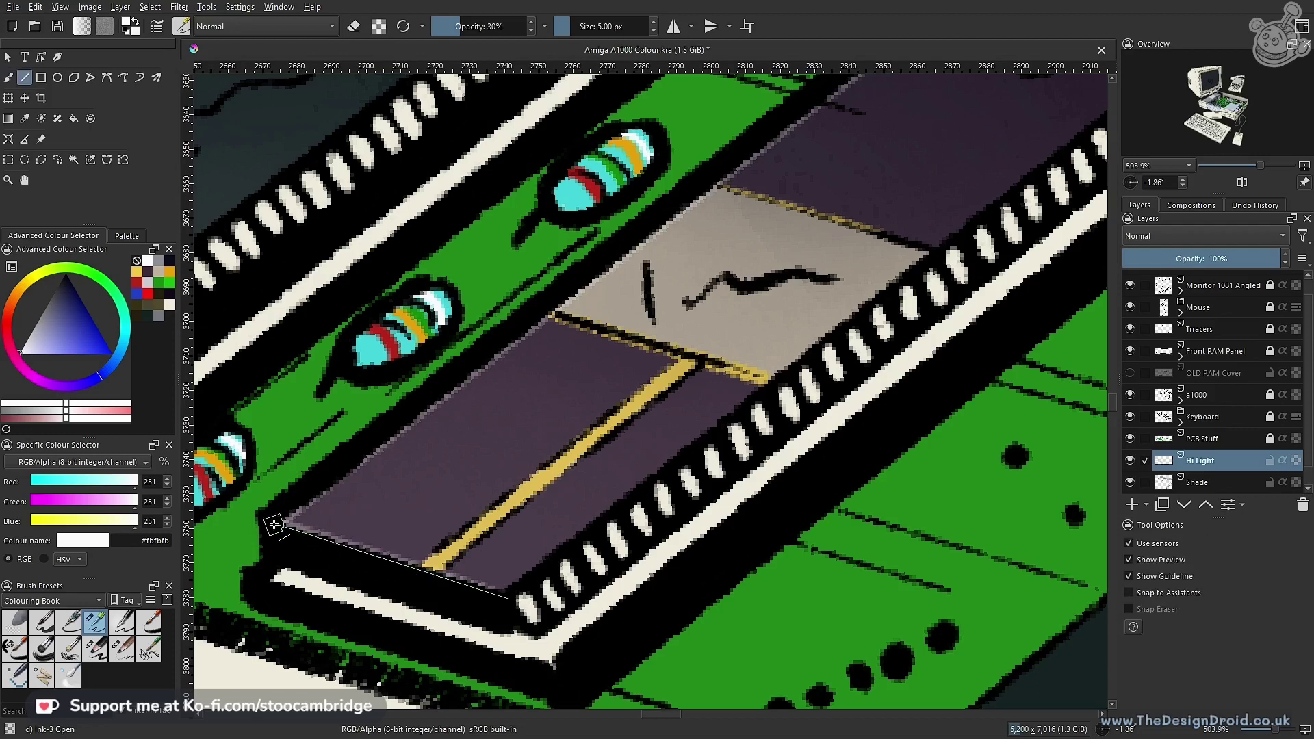
mouse_move(639, 405)
left_mouse_down()
mouse_move(733, 373)
mouse_move(712, 455)
mouse_move(794, 256)
mouse_move(619, 482)
mouse_move(651, 412)
mouse_move(625, 450)
mouse_move(657, 416)
mouse_move(801, 339)
mouse_move(811, 427)
mouse_move(770, 395)
mouse_move(773, 360)
left_mouse_up()
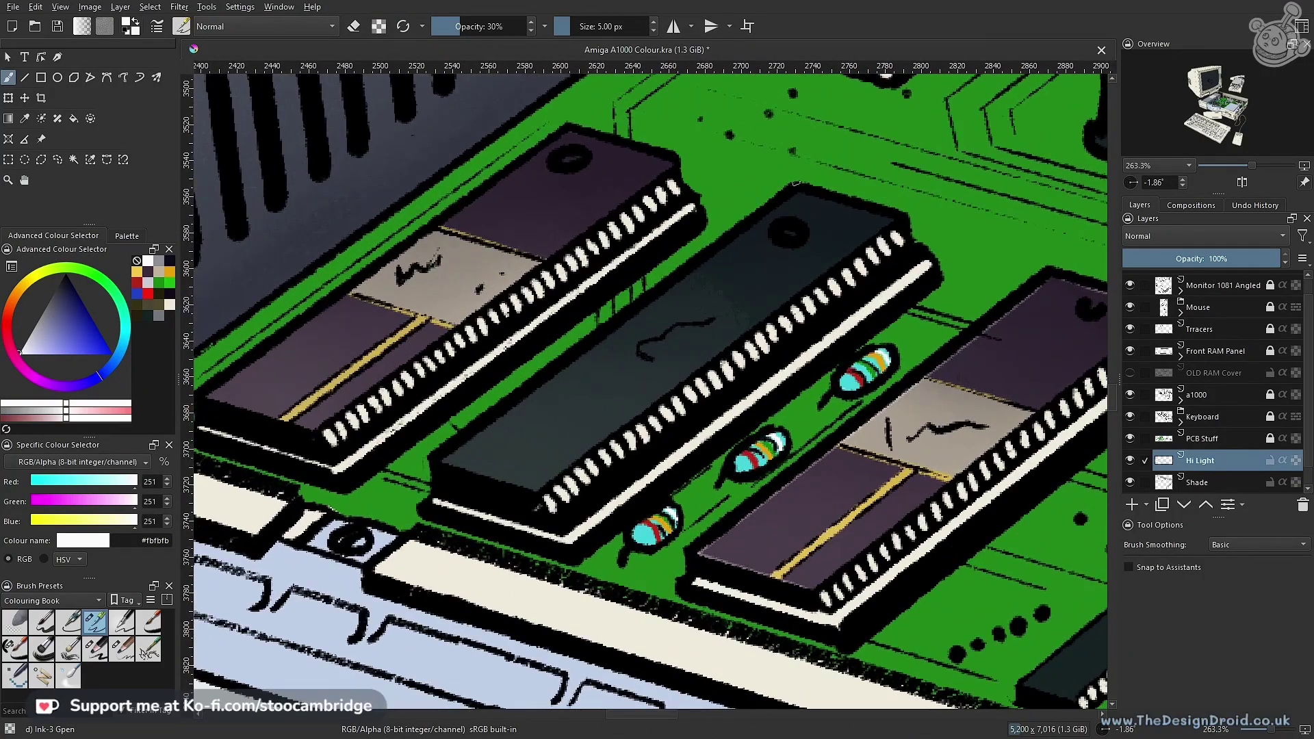
Draw a thin straight highlight line along the middle black chip's long edge, opposite its pins
key("v")
key("b")
scroll(808, 184, "up", 1)
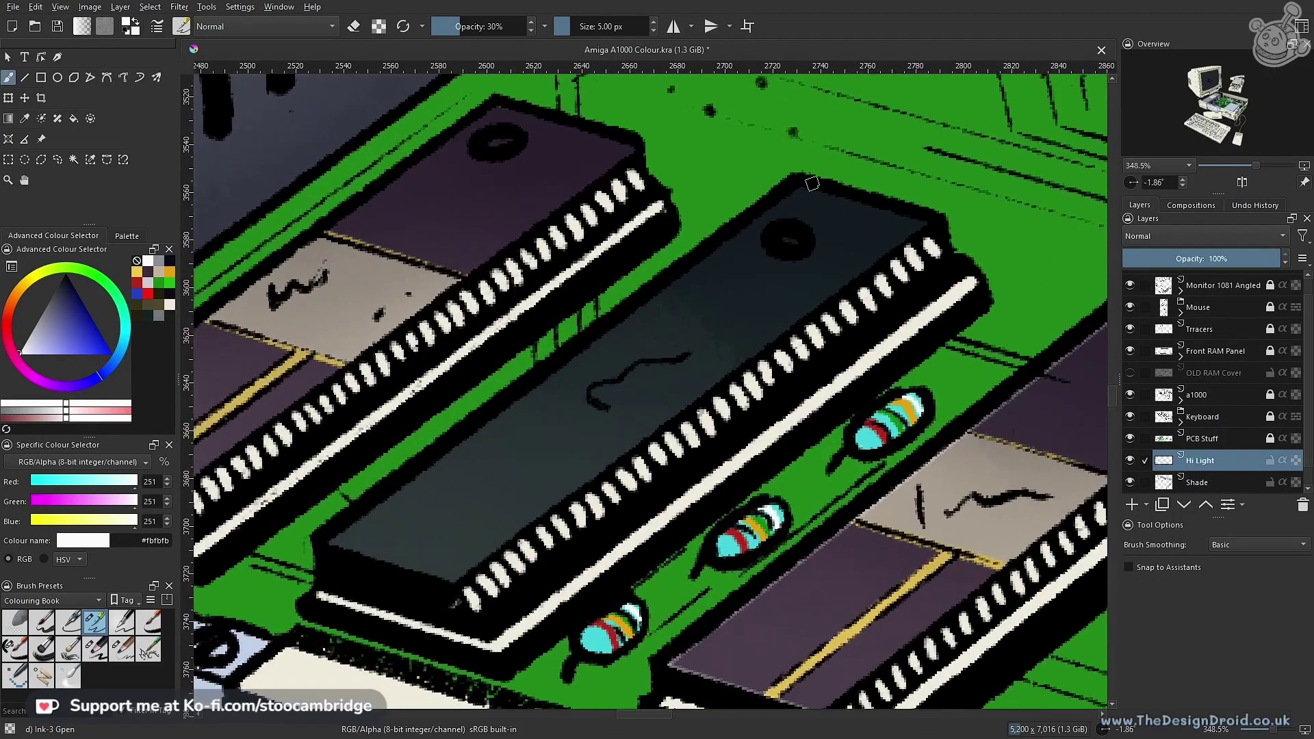
key("v")
left_click_drag(808, 181, 321, 546)
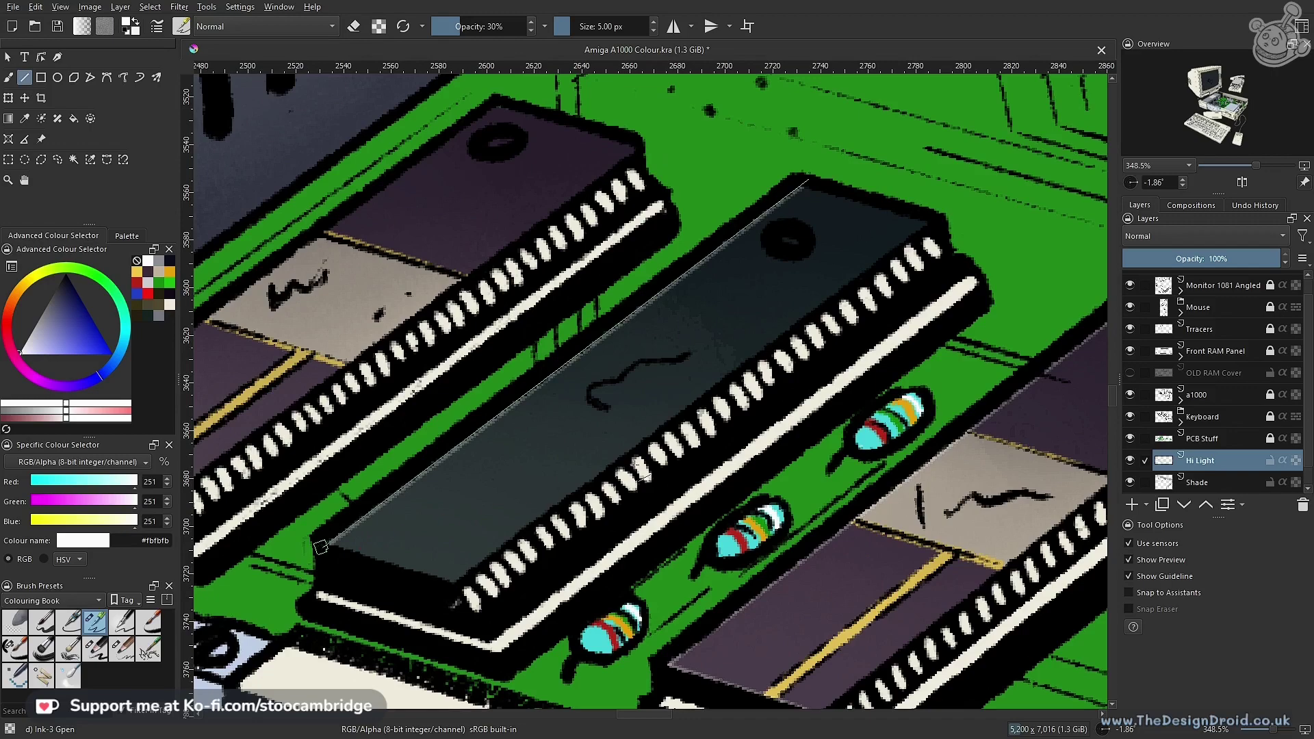
key("b")
mouse_move(745, 321)
left_mouse_down()
mouse_move(648, 478)
mouse_move(663, 441)
left_mouse_up()
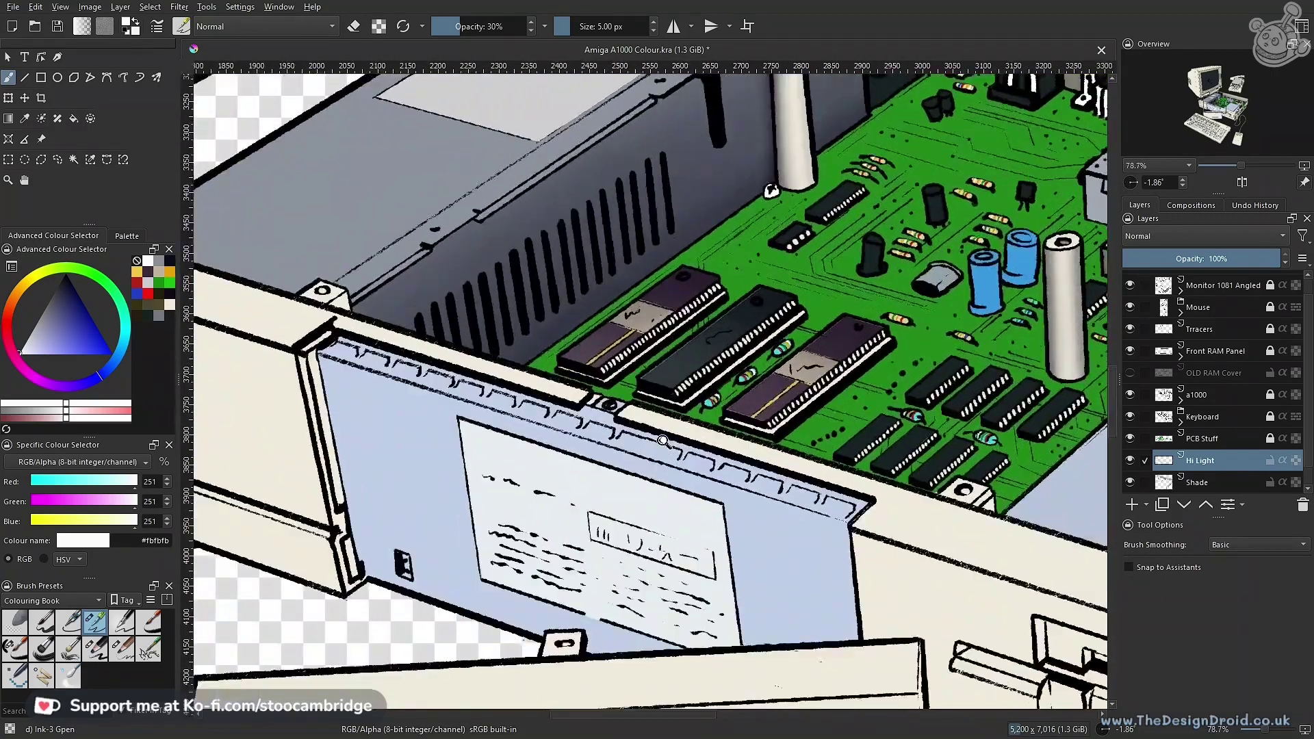
scroll(662, 440, "up", 6)
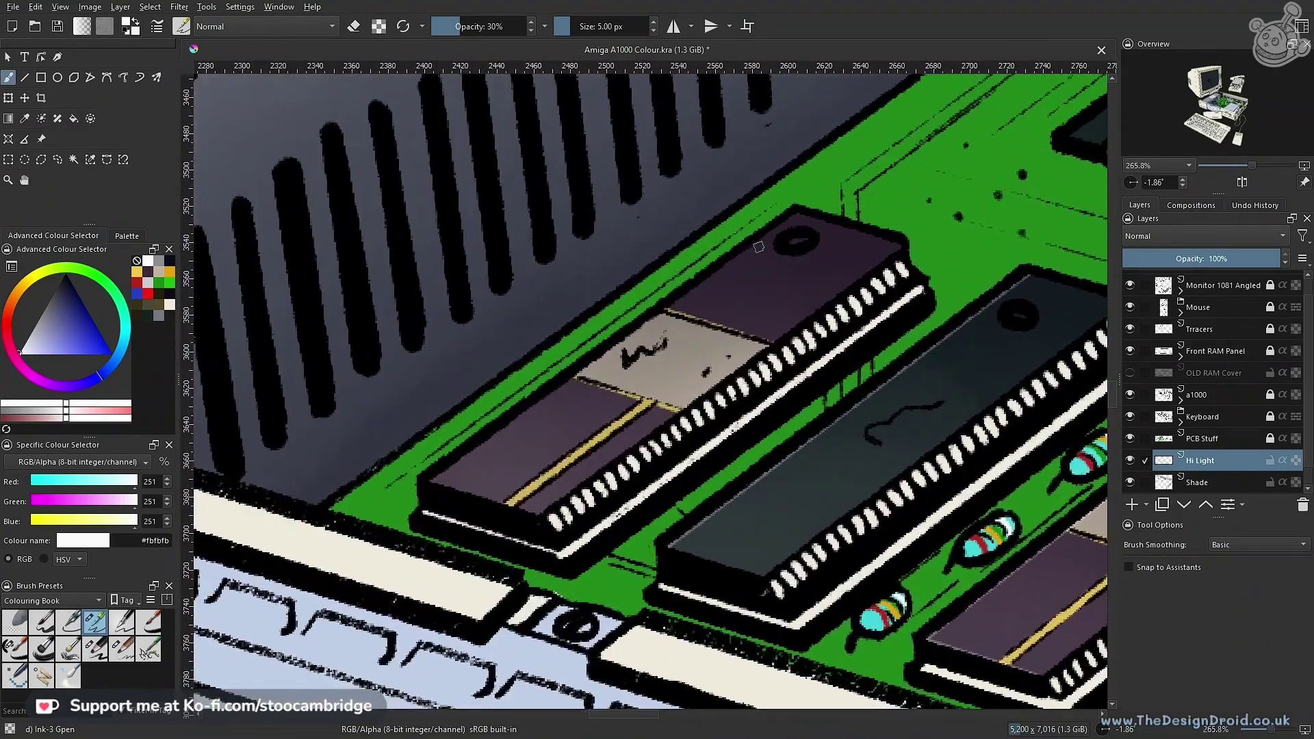
key("v")
left_click_drag(800, 210, 419, 485)
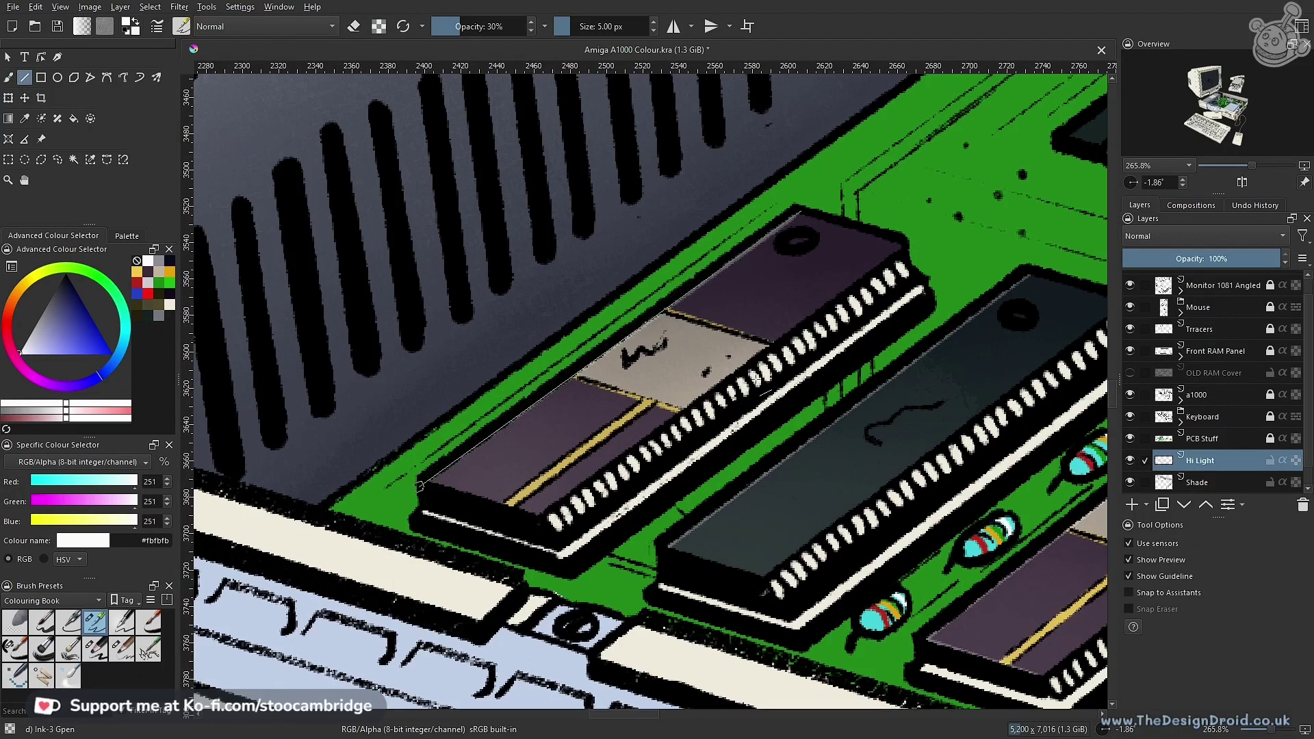
key("b")
key("ctrl+z")
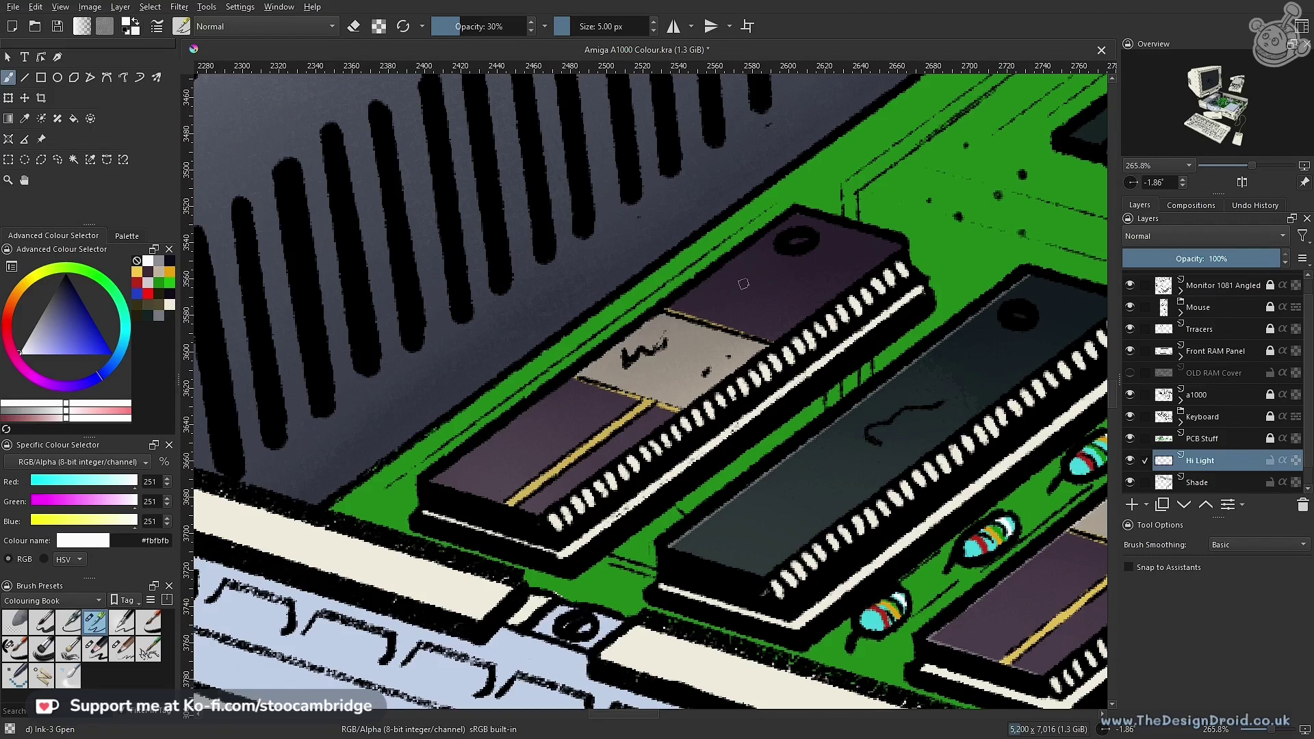
Draw a thin straight highlight line along the left purple chip's long edge, opposite its pins
key("v")
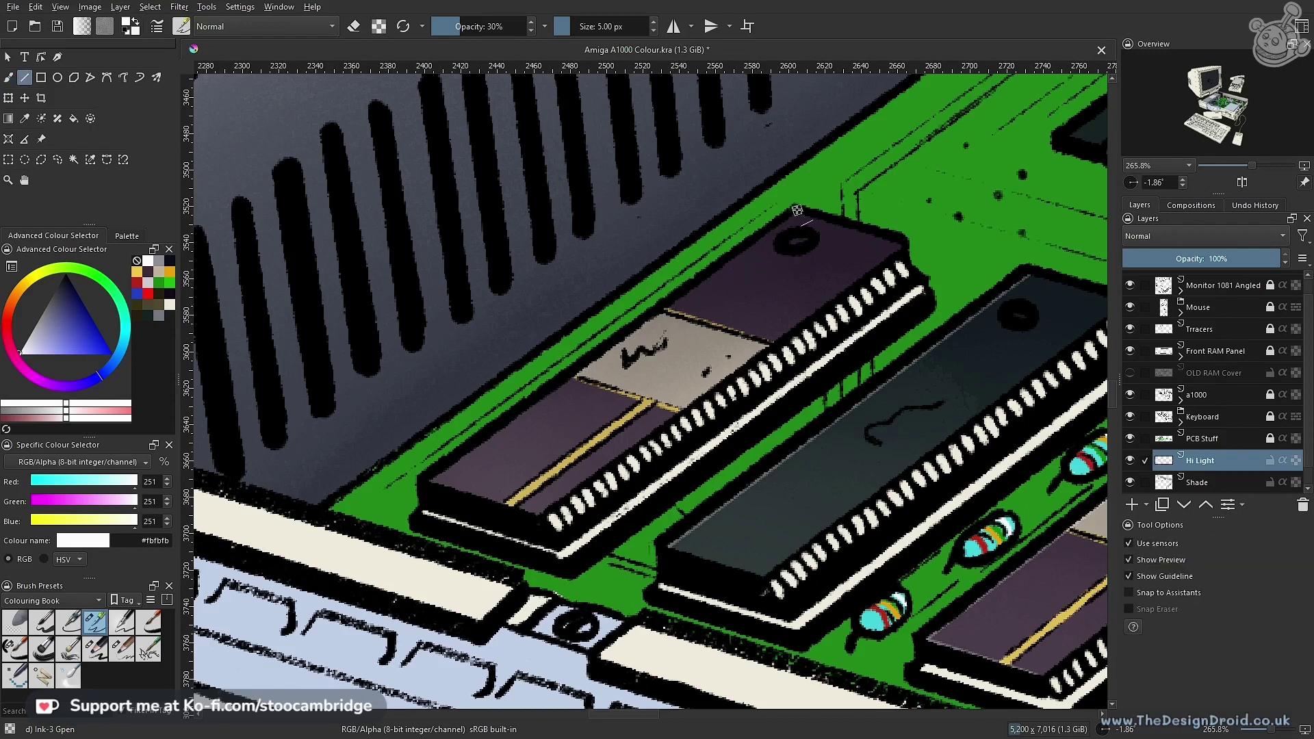
left_click_drag(652, 282, 420, 486)
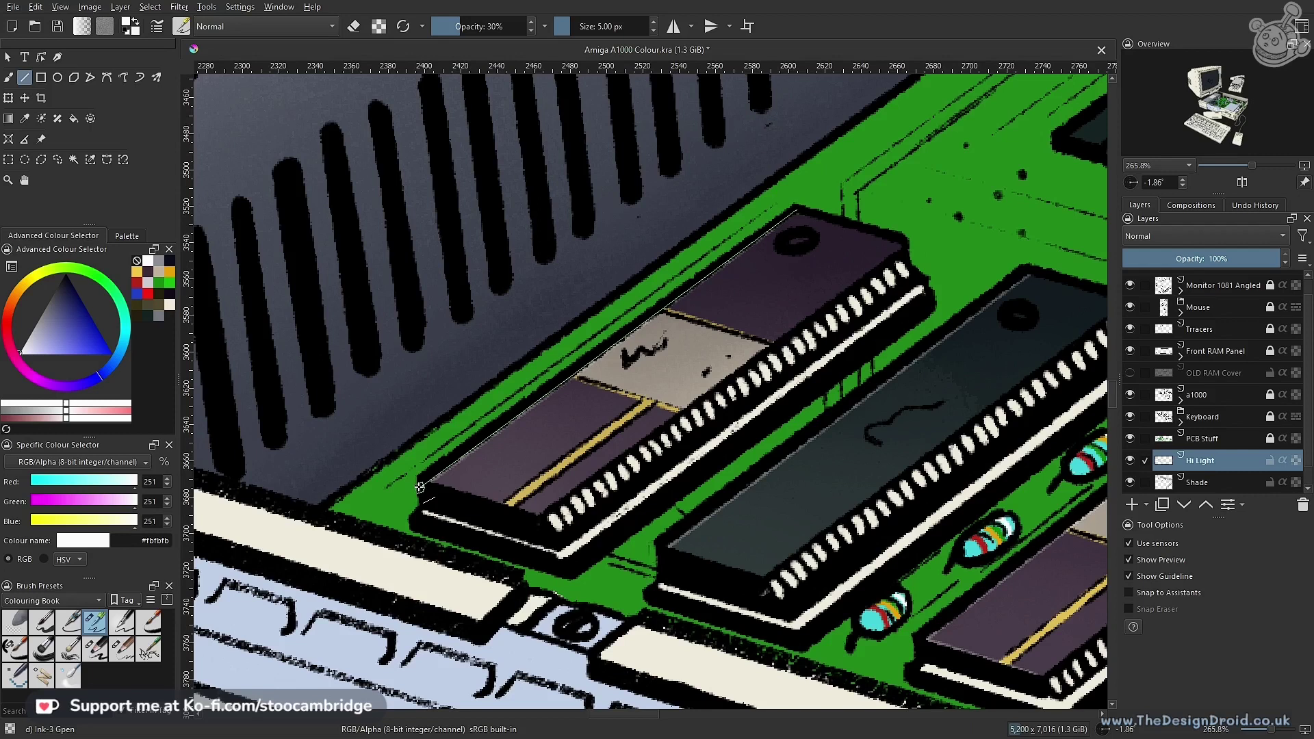
left_click_drag(419, 486, 420, 488)
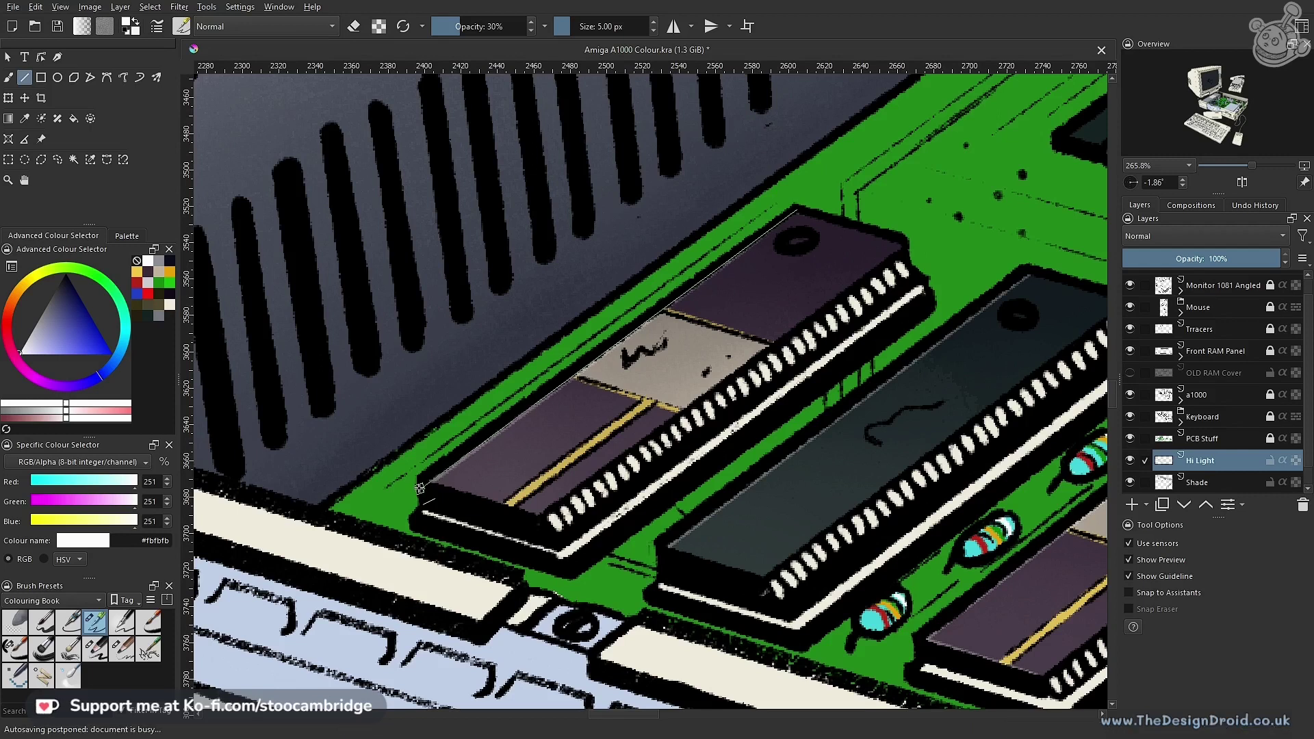
left_click_drag(419, 488, 427, 489)
key("b")
Draw thin straight highlight lines along the short front edges of the left purple and middle black chips' top faces
scroll(621, 406, "down", 5)
left_click_drag(839, 422, 709, 351)
left_click_drag(709, 350, 824, 415)
left_click_drag(814, 425, 656, 449)
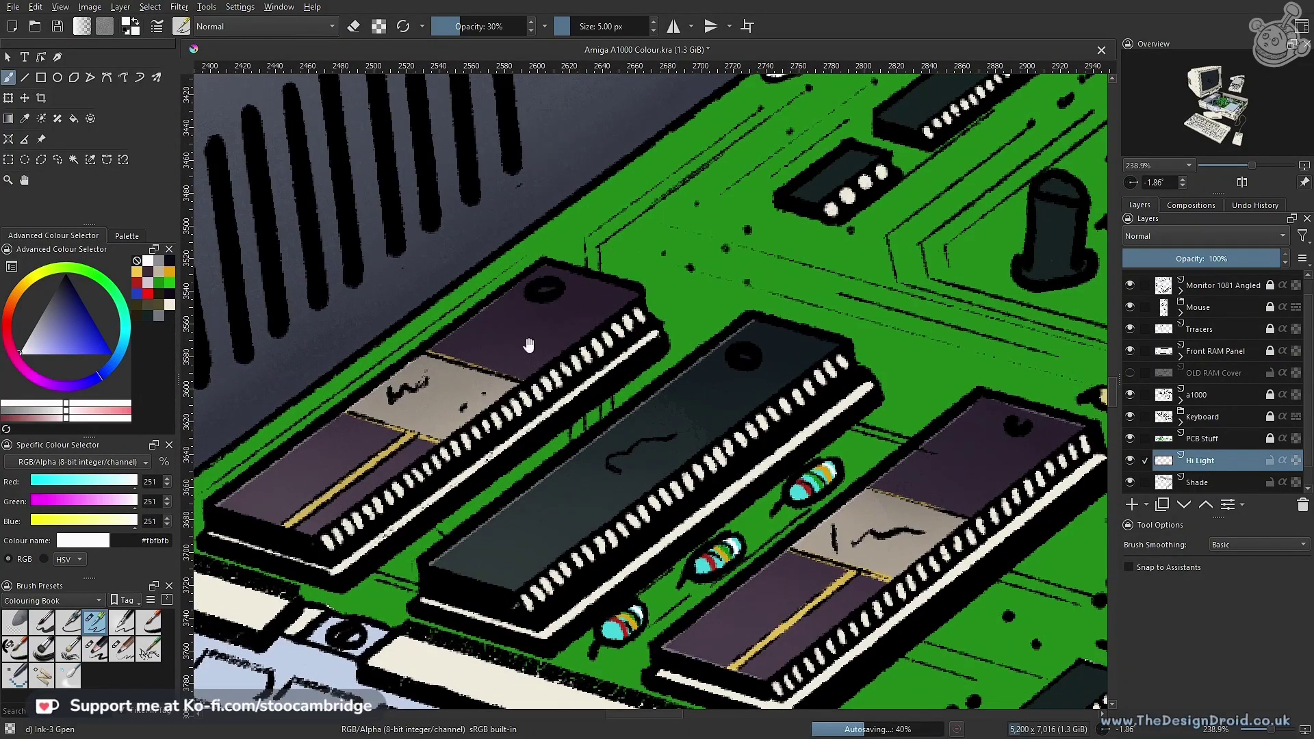
scroll(531, 342, "up", 3)
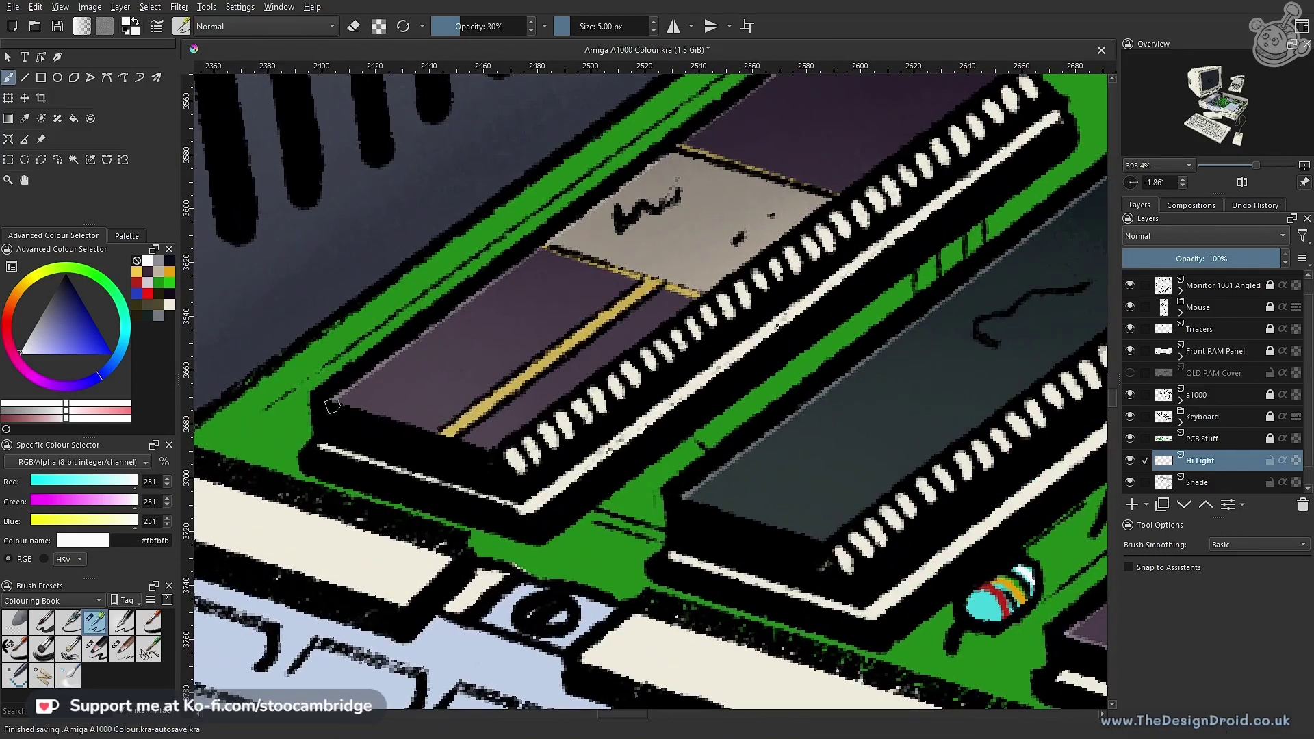
left_click_drag(345, 402, 373, 405)
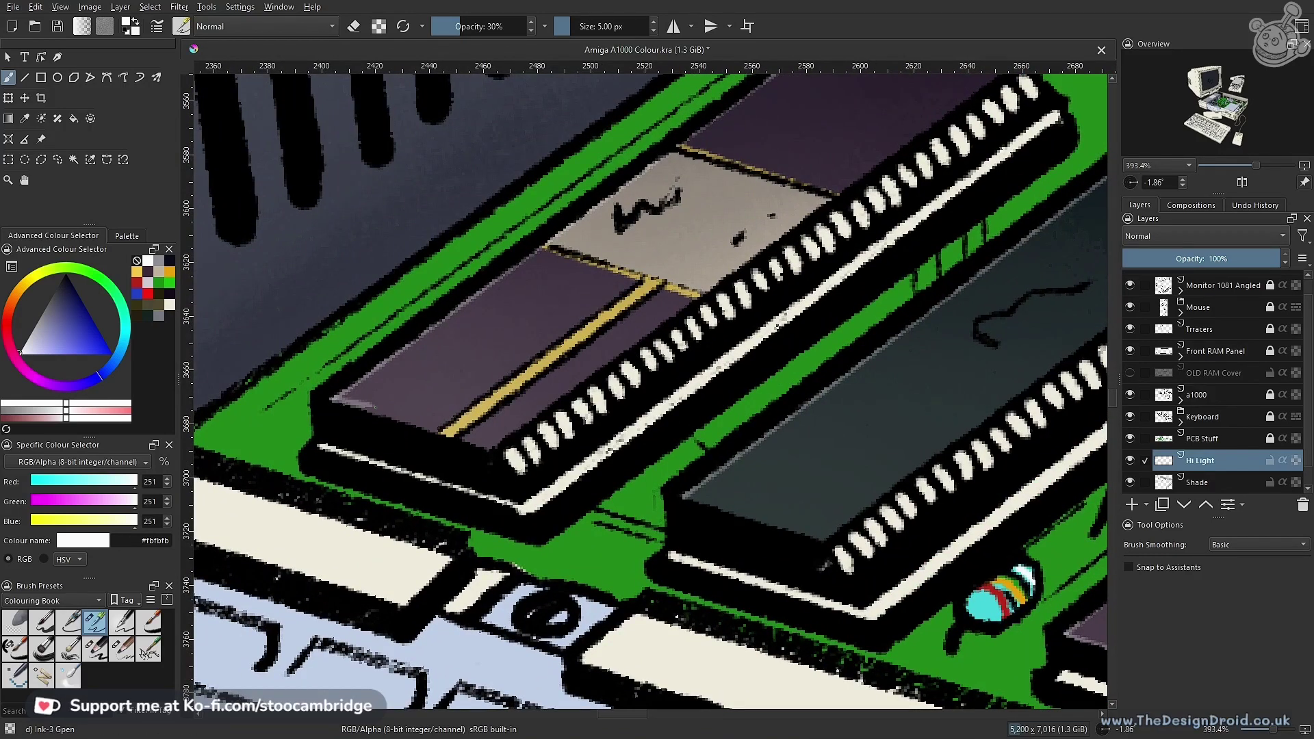
key("v")
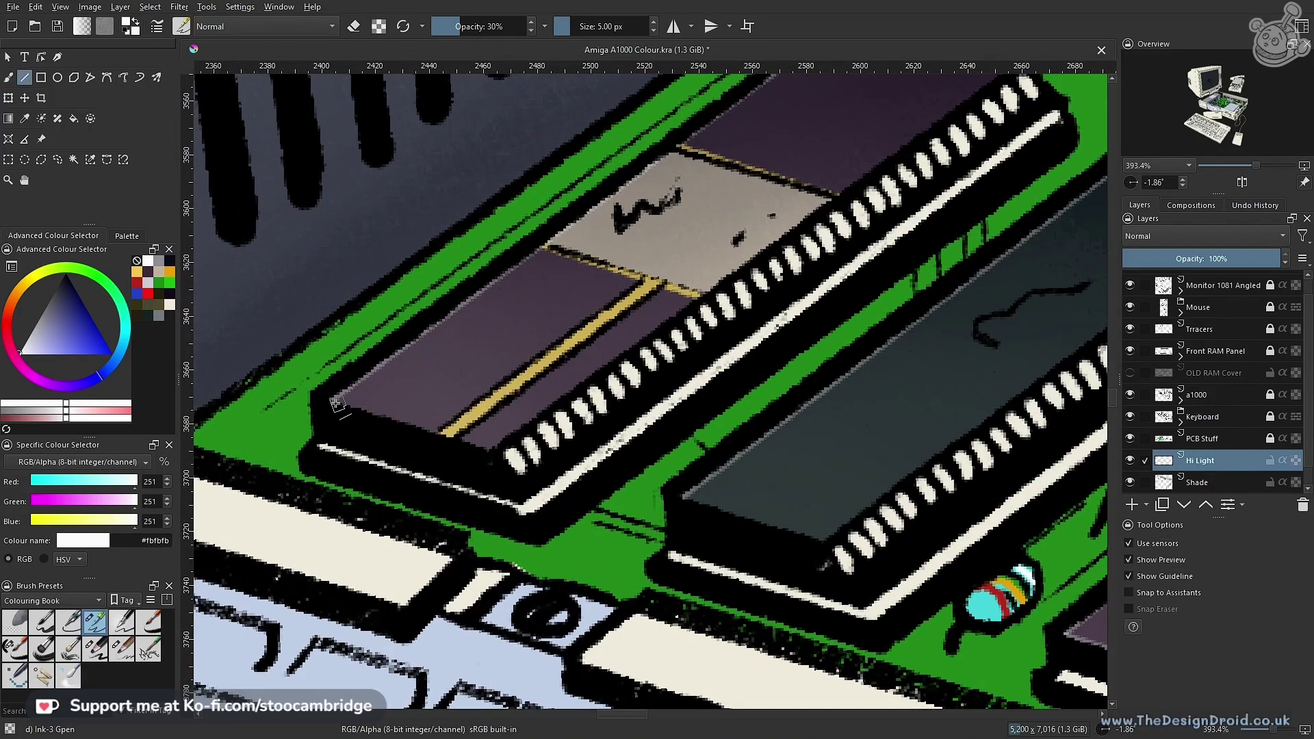
left_click_drag(447, 437, 506, 461)
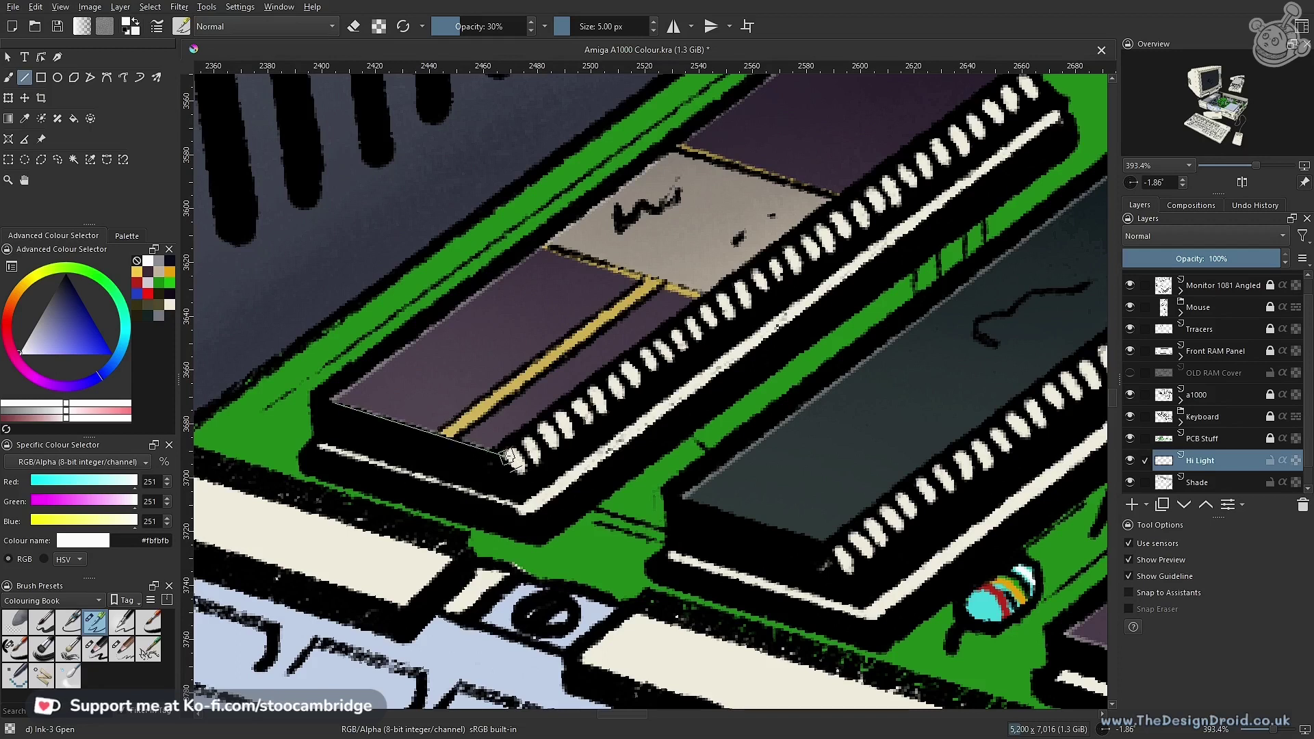
left_click_drag(684, 501, 826, 544)
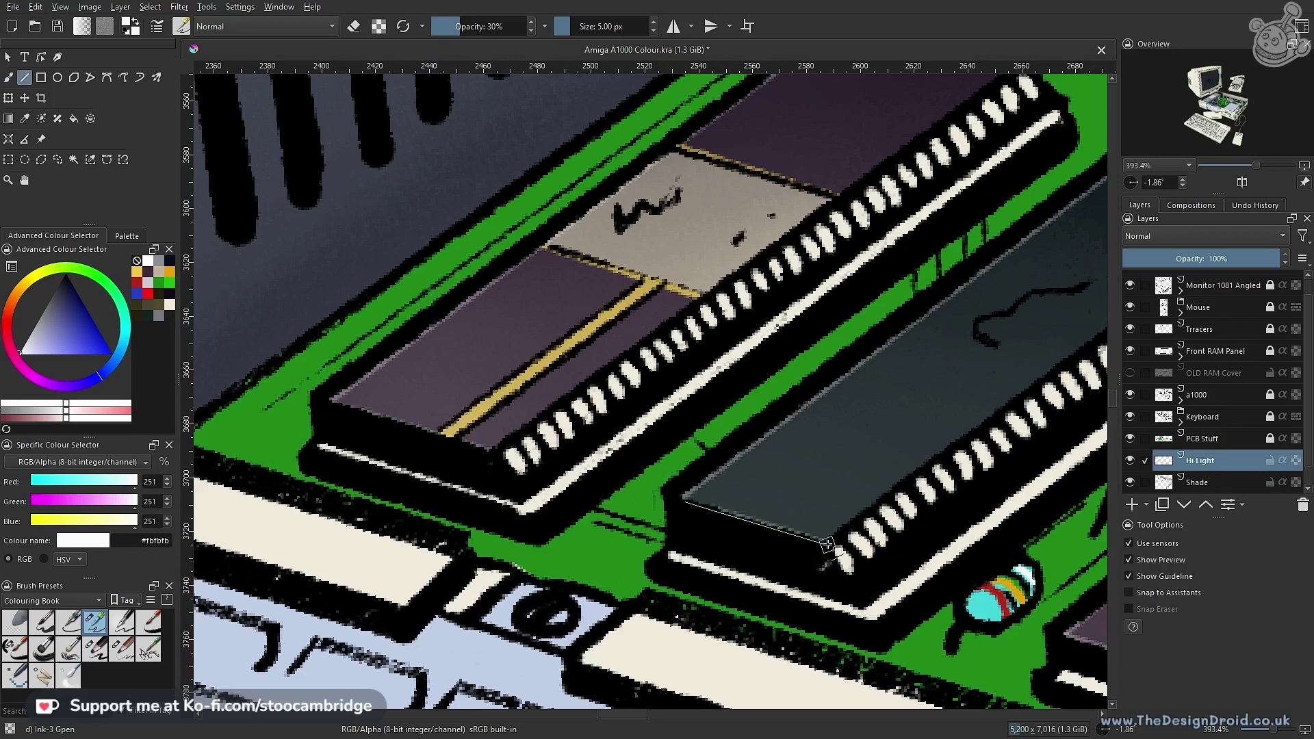
key("b")
Draw thin straight highlight lines along the two short edges of the left purple chip's beige label, beside the gold borders
left_click_drag(902, 385, 797, 497)
left_click_drag(993, 414, 681, 475)
left_click_drag(773, 423, 683, 464)
left_click_drag(609, 426, 808, 362)
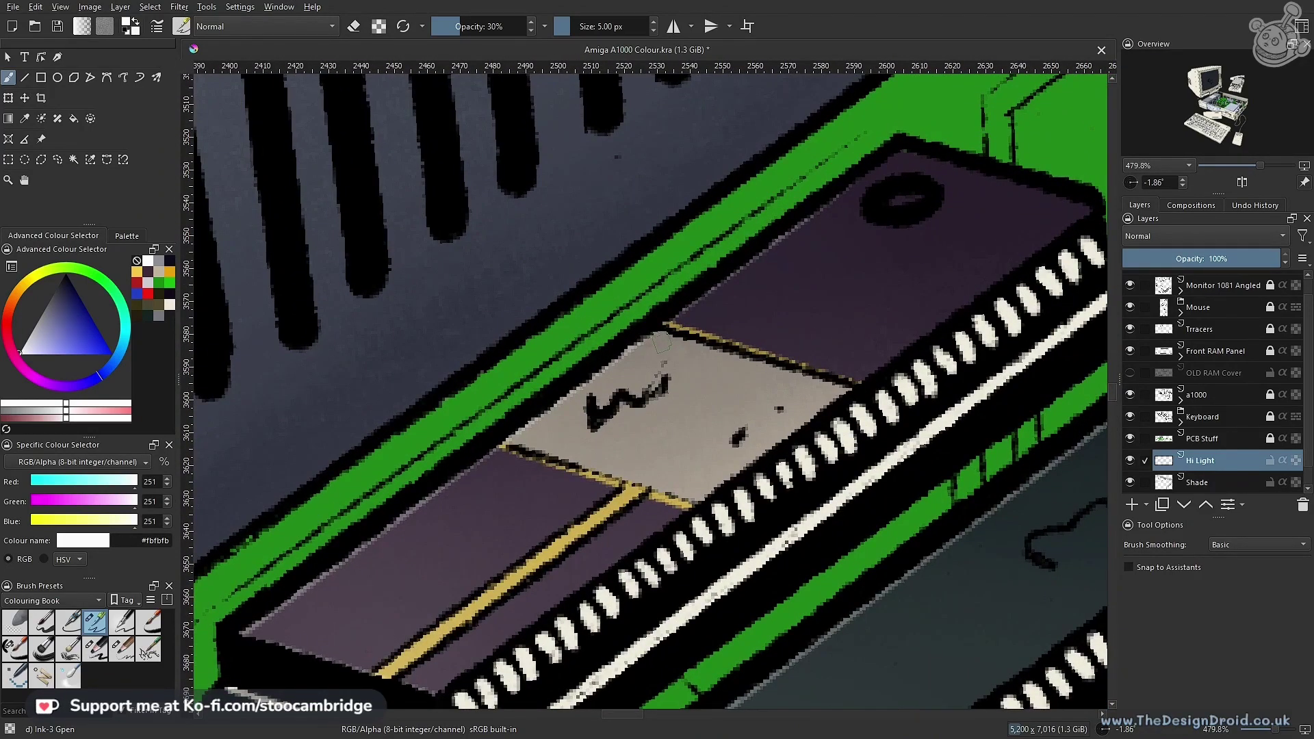
key("v")
left_click_drag(665, 328, 853, 389)
key("b")
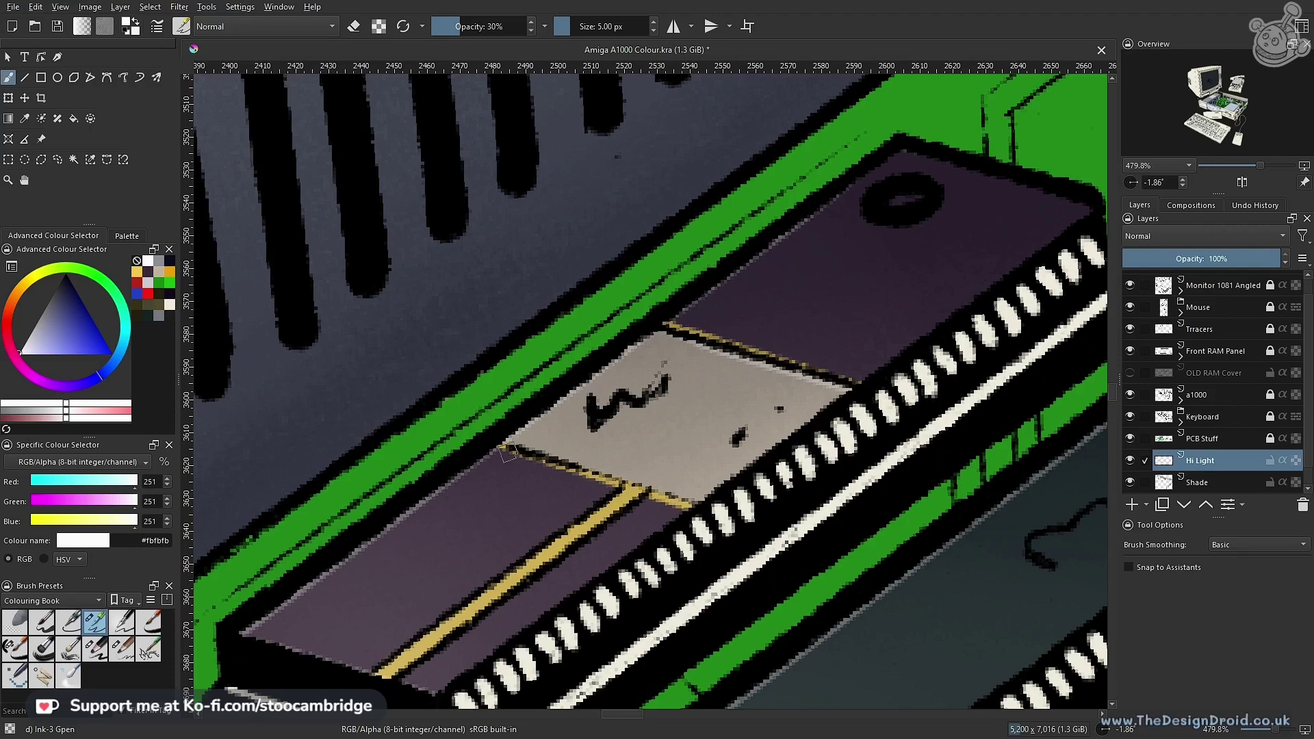
key("v")
left_click_drag(507, 451, 699, 504)
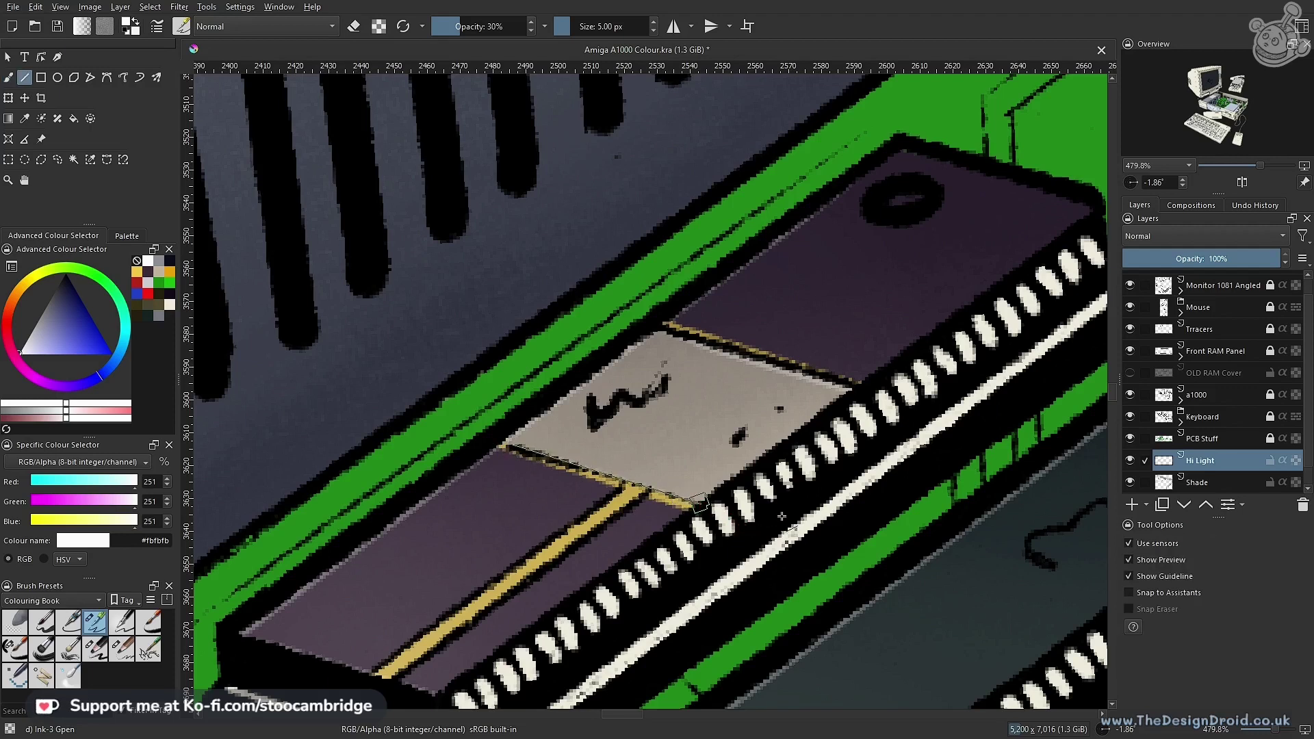
key("b")
Draw thin straight highlight lines along the two short edges of the right purple chip's beige label
left_click_drag(910, 449, 821, 498)
mouse_move(1095, 517)
left_mouse_down()
mouse_move(680, 457)
mouse_move(628, 437)
left_mouse_up()
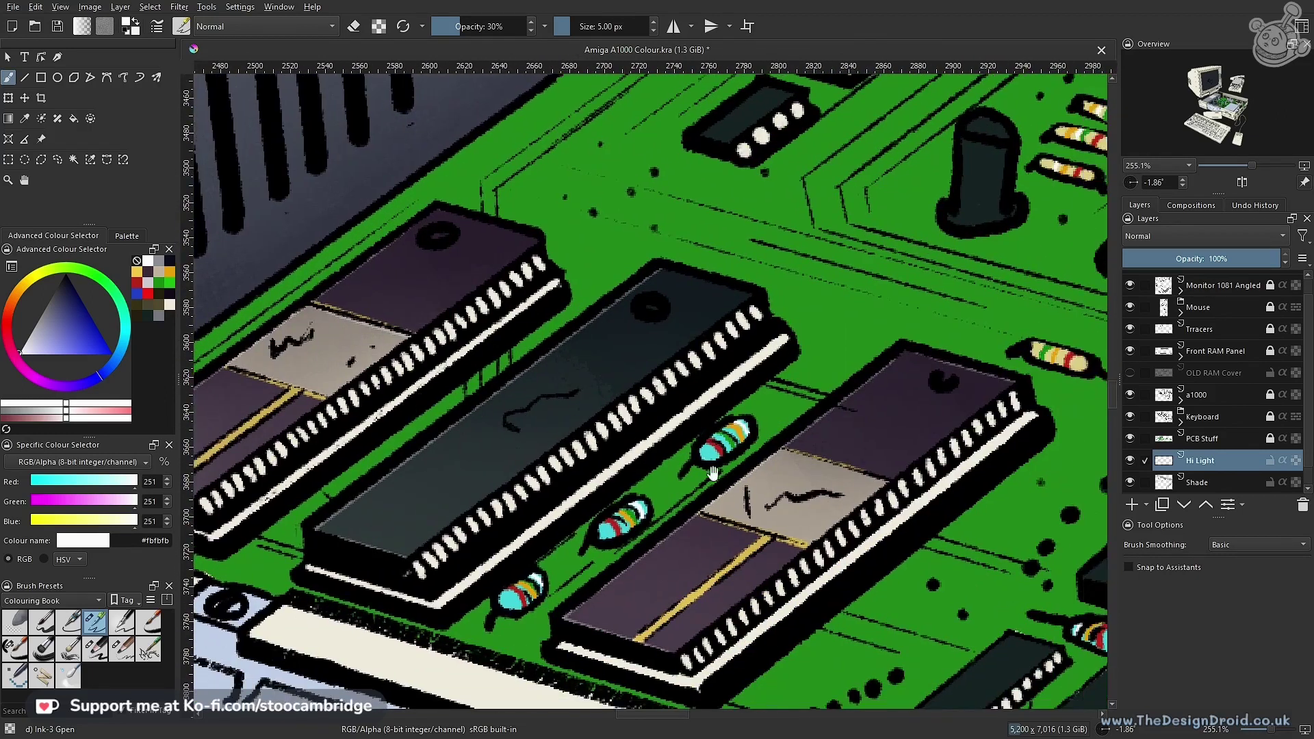
left_click_drag(712, 472, 690, 377)
scroll(690, 377, "up", 4)
key("v")
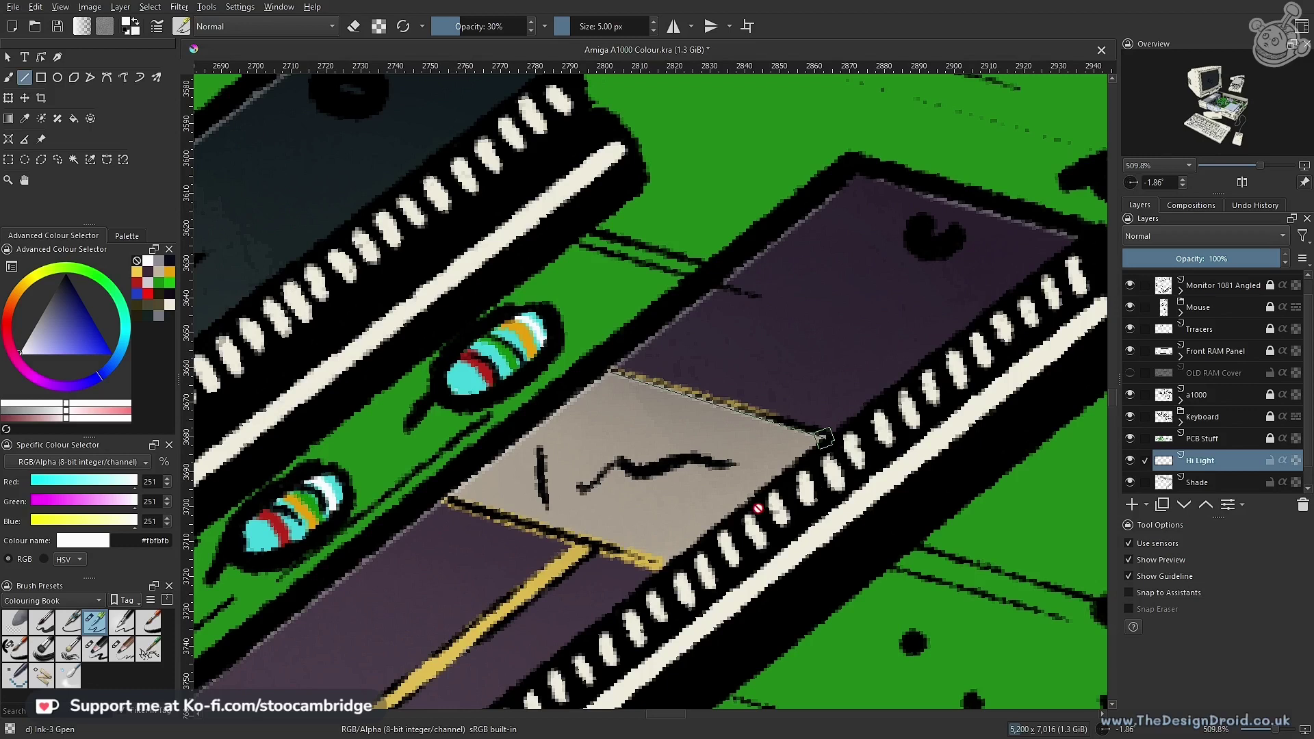
left_click_drag(451, 498, 665, 563)
key("b")
Examine the edge highlights on the three large chips against the rest of the computer illustration
left_click_drag(780, 380, 717, 496)
key("ctrl+z")
left_click_drag(778, 376, 713, 498)
scroll(712, 498, "down", 8)
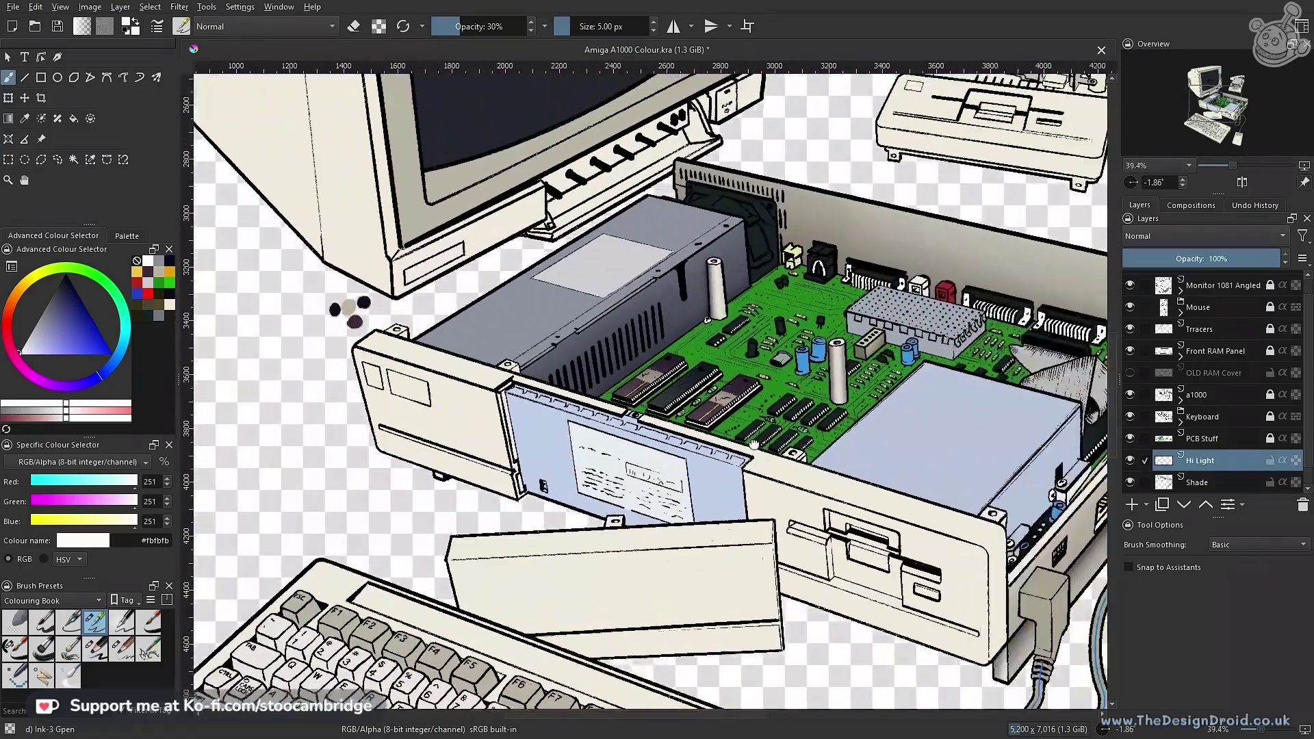
scroll(753, 444, "up", 4)
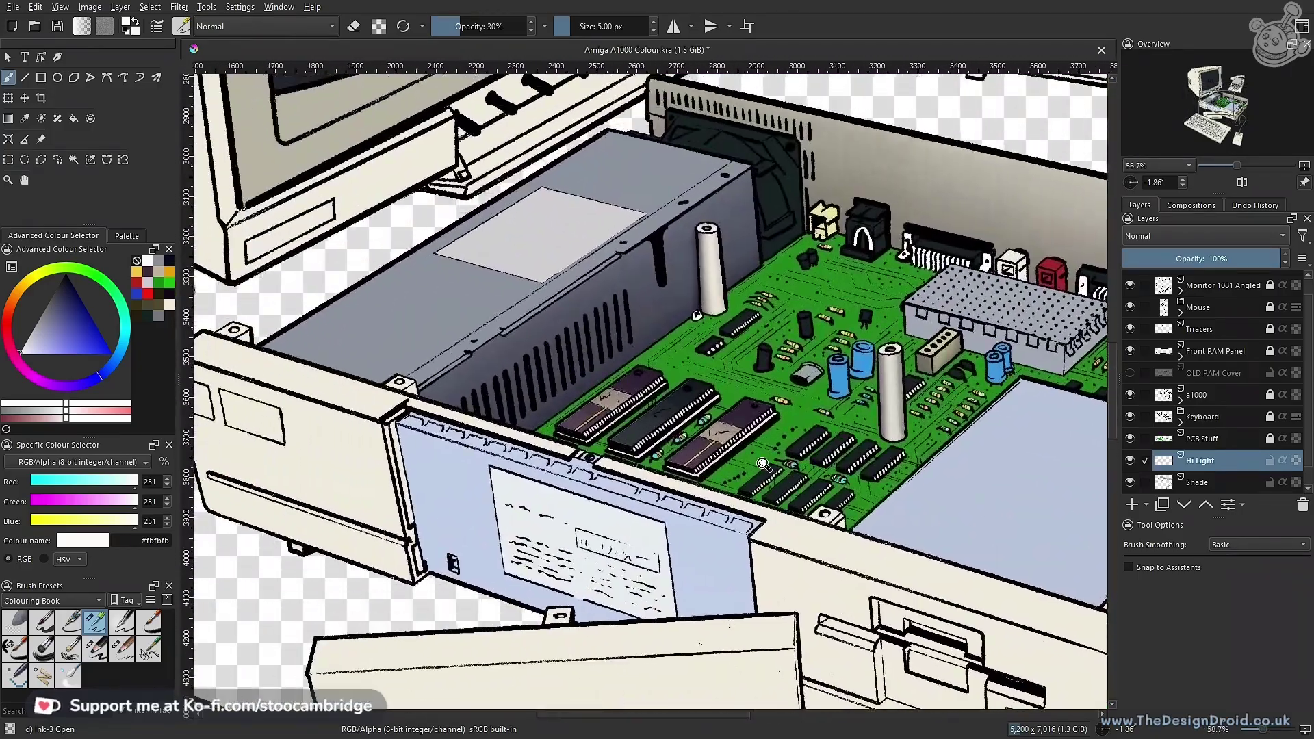
scroll(763, 464, "up", 1)
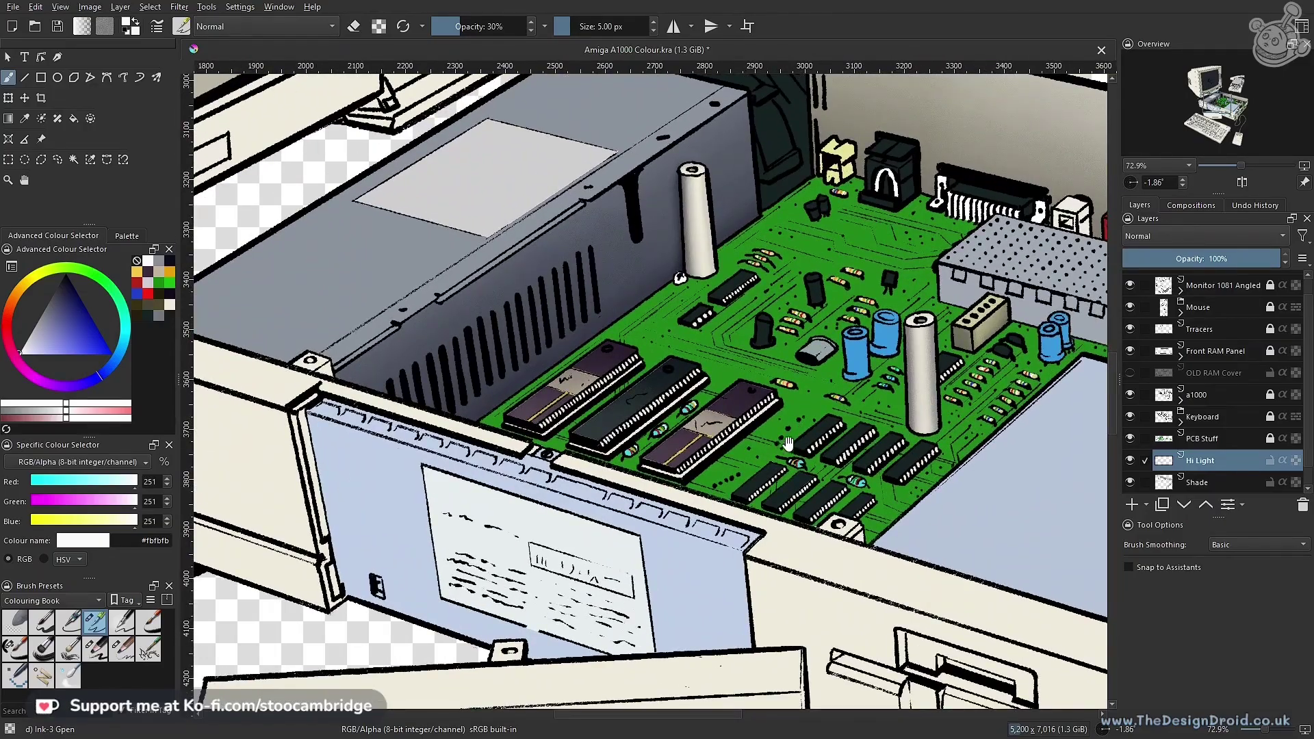
left_click_drag(784, 459, 838, 412)
scroll(838, 411, "up", 4)
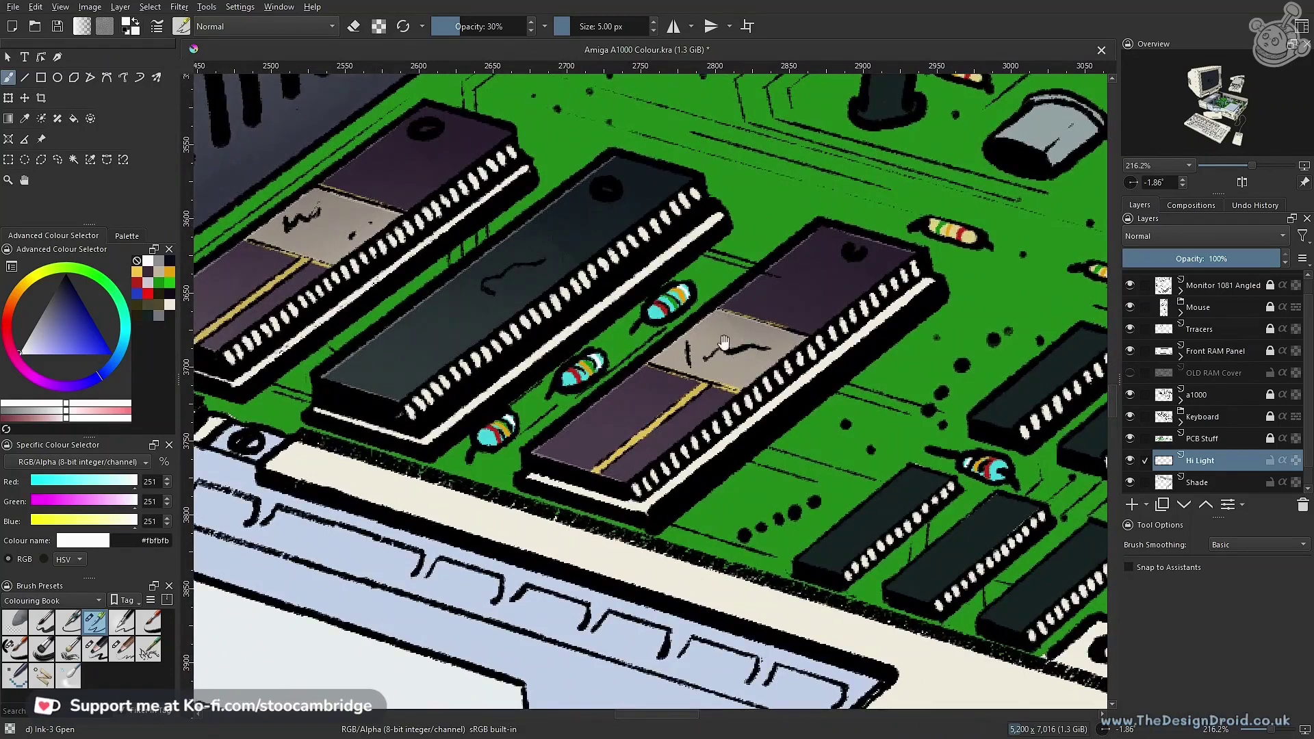
left_click_drag(847, 375, 875, 487)
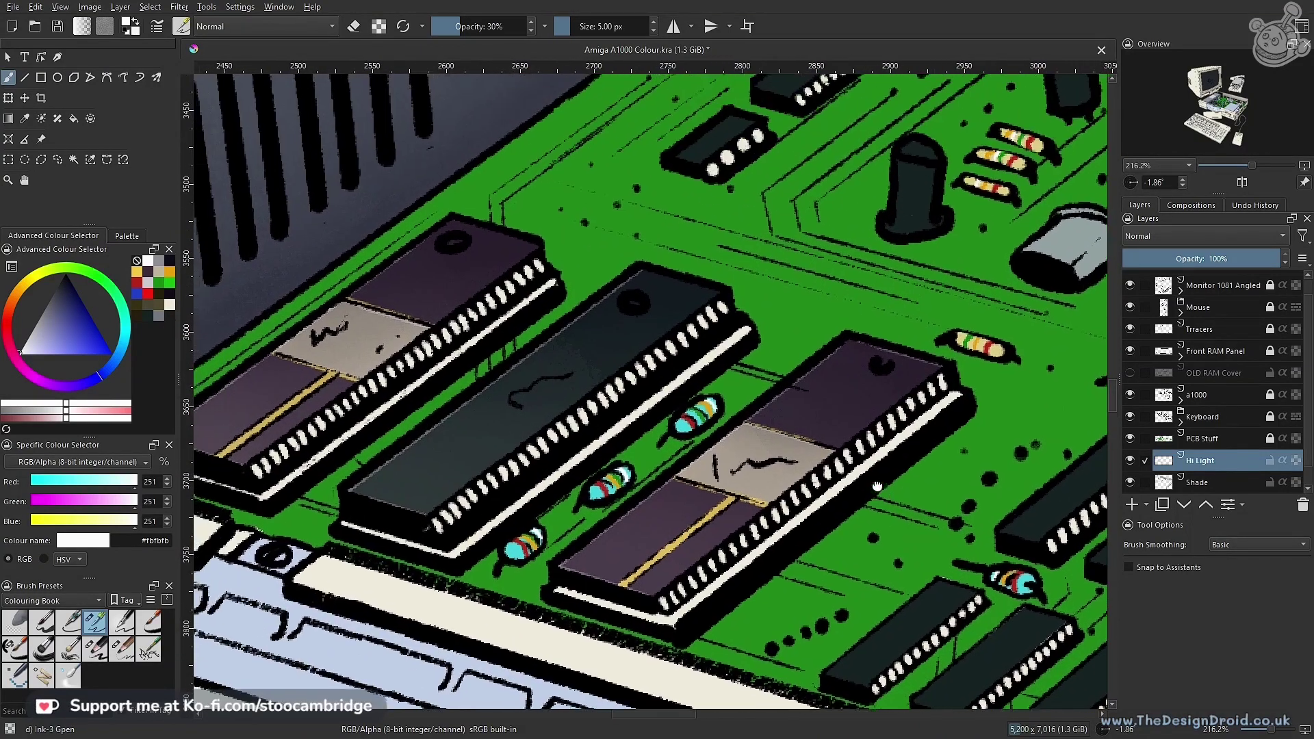
Identify the layer holding the chips' line art by toggling its visibility, and unlock the a1000 layer for editing
scroll(1308, 314, "up", 1)
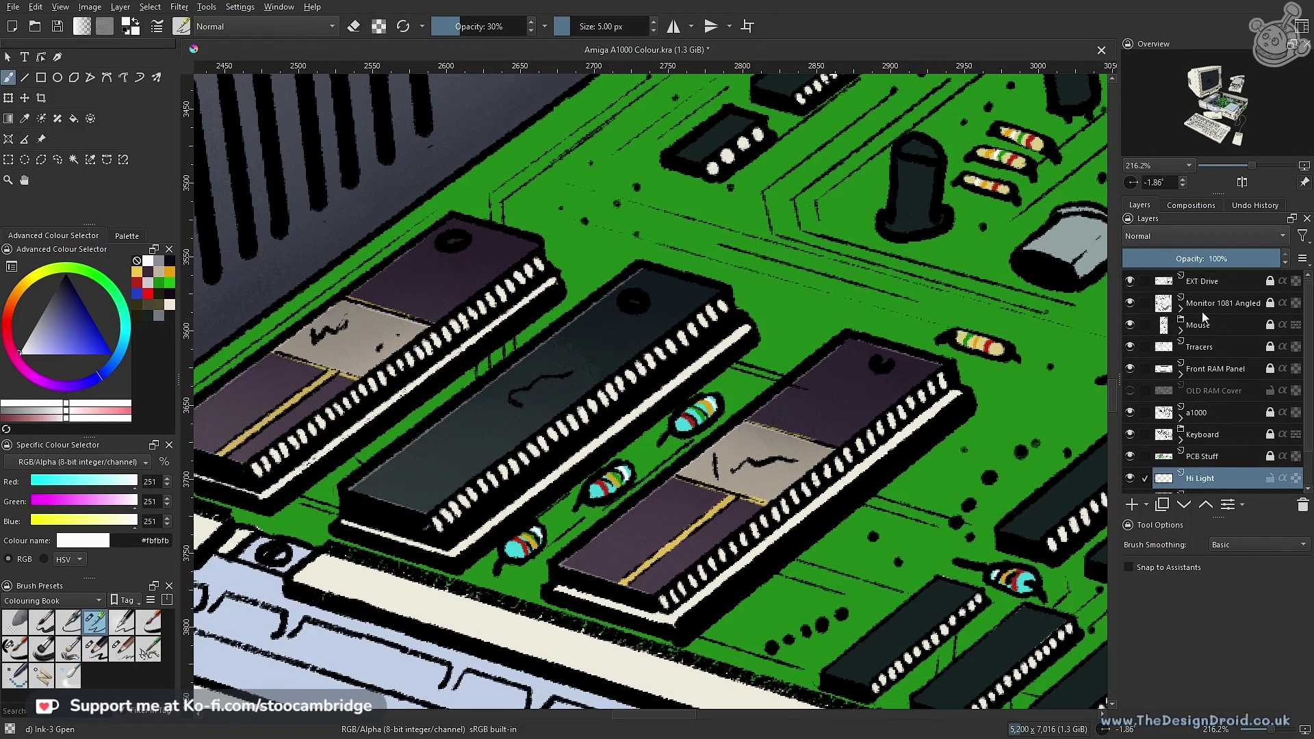
left_click(1129, 412)
left_click(1130, 412)
left_click(1130, 411)
left_click(1130, 412)
left_click(1272, 412)
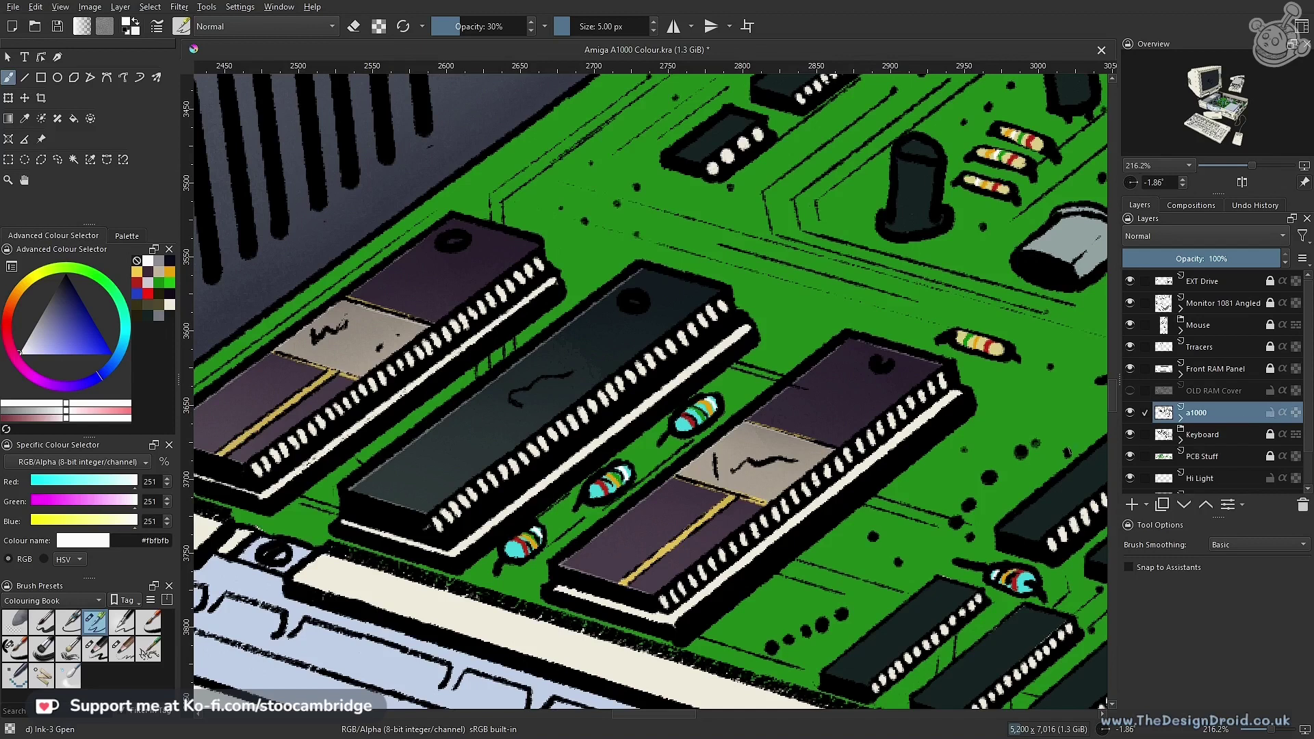
Erase the scribbled marks from the right purple chip's beige label, using the Ink-7 Brush Rough preset in eraser mode
left_click(17, 653)
mouse_move(735, 484)
left_mouse_down()
mouse_move(770, 418)
mouse_move(843, 442)
mouse_move(727, 464)
mouse_move(693, 442)
mouse_move(707, 469)
left_mouse_up()
key("e")
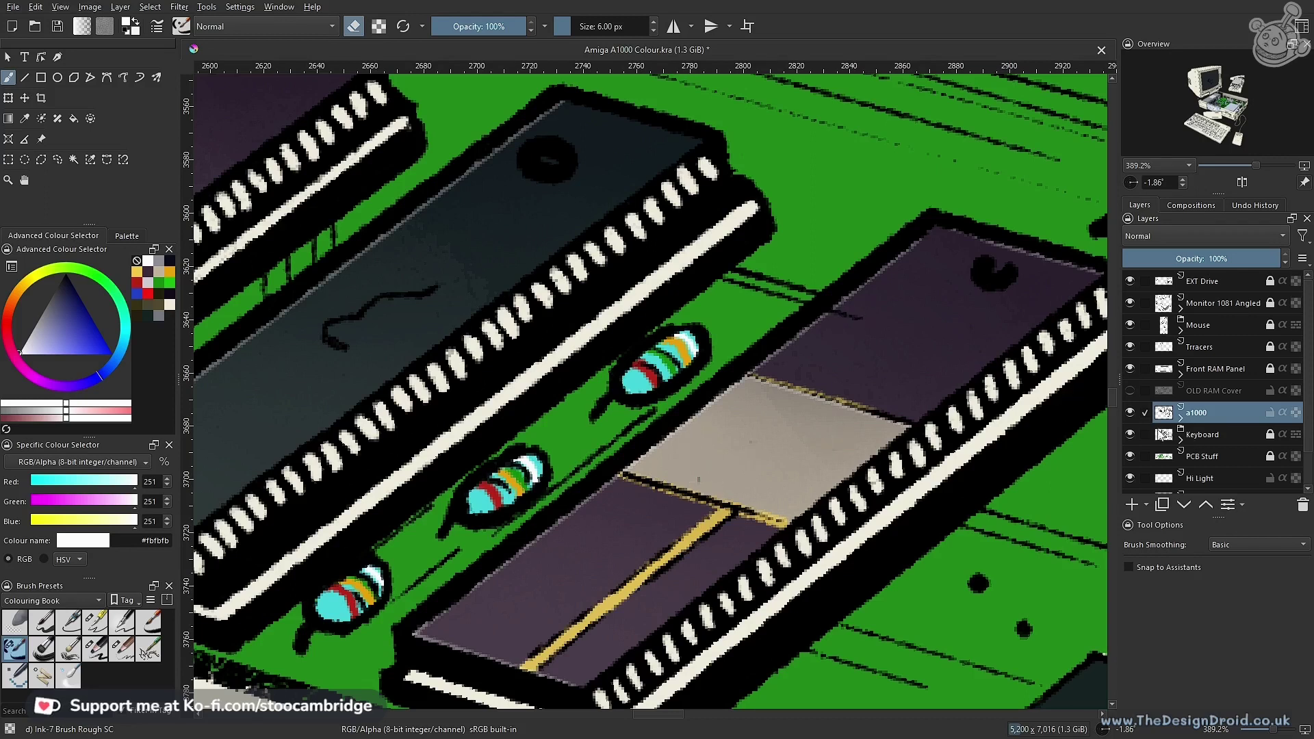
Erase the stray trace line crossing onto the right purple chip from the Trracers layer, and reselect the a1000 layer
left_click(1130, 414)
left_click(1130, 413)
left_click(1130, 346)
left_click(1130, 346)
left_click(1264, 347)
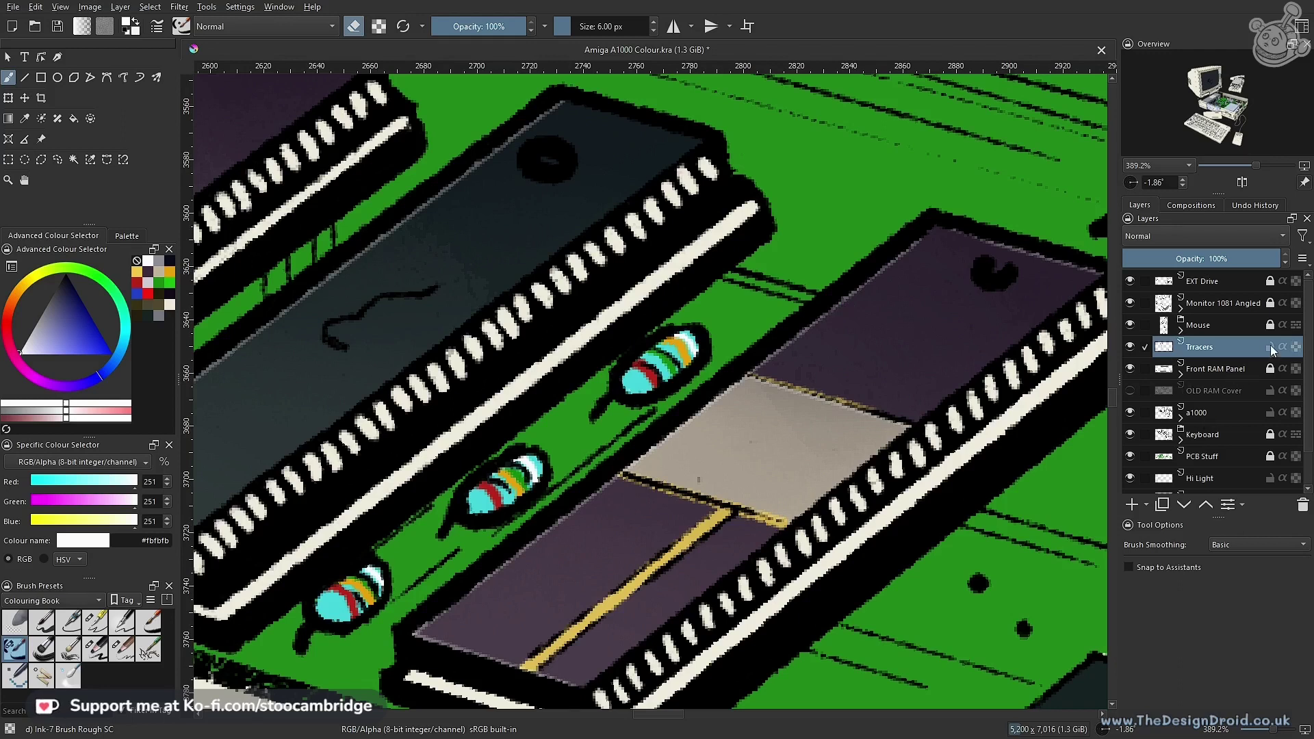
left_click(1225, 412)
Erase the inside of the right purple chip's notch mark, leaving a thin round outline
left_click_drag(551, 406, 613, 392)
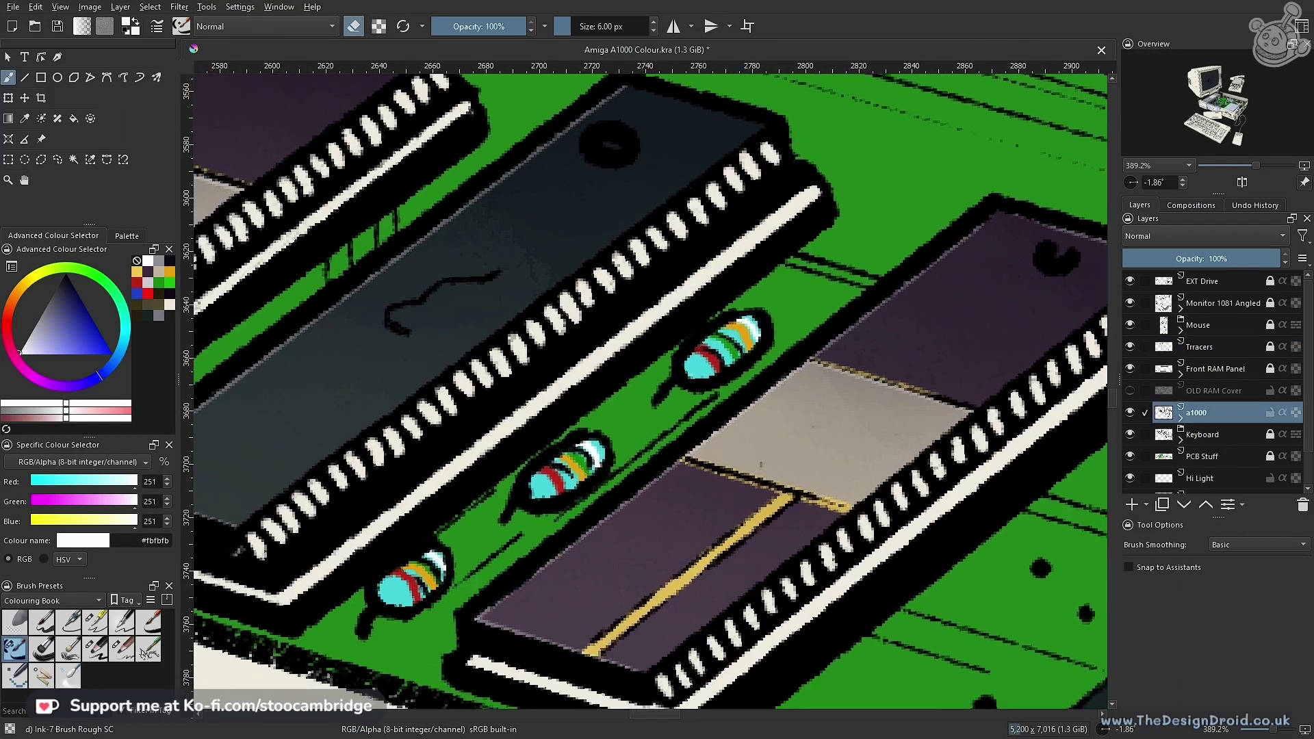
mouse_move(933, 351)
left_mouse_down()
mouse_move(739, 438)
mouse_move(608, 519)
left_mouse_up()
mouse_move(705, 446)
left_mouse_down()
mouse_move(752, 399)
mouse_move(748, 418)
mouse_move(772, 408)
mouse_move(743, 407)
mouse_move(742, 420)
mouse_move(769, 411)
left_mouse_up()
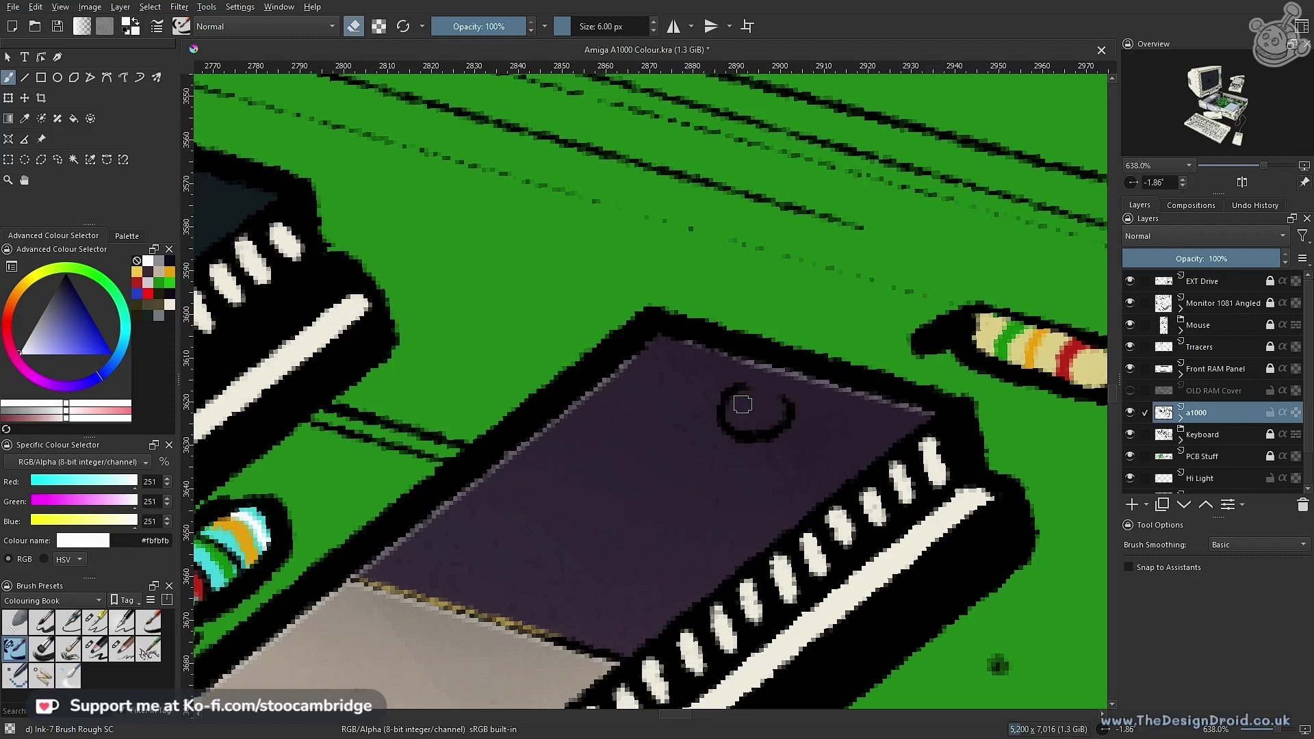
Erase the filled inside of the middle black chip's round mark, leaving an open ring
left_click_drag(577, 379, 853, 408)
left_click_drag(469, 329, 773, 392)
mouse_move(618, 320)
left_mouse_down()
mouse_move(607, 299)
mouse_move(581, 310)
mouse_move(615, 322)
mouse_move(587, 318)
left_mouse_up()
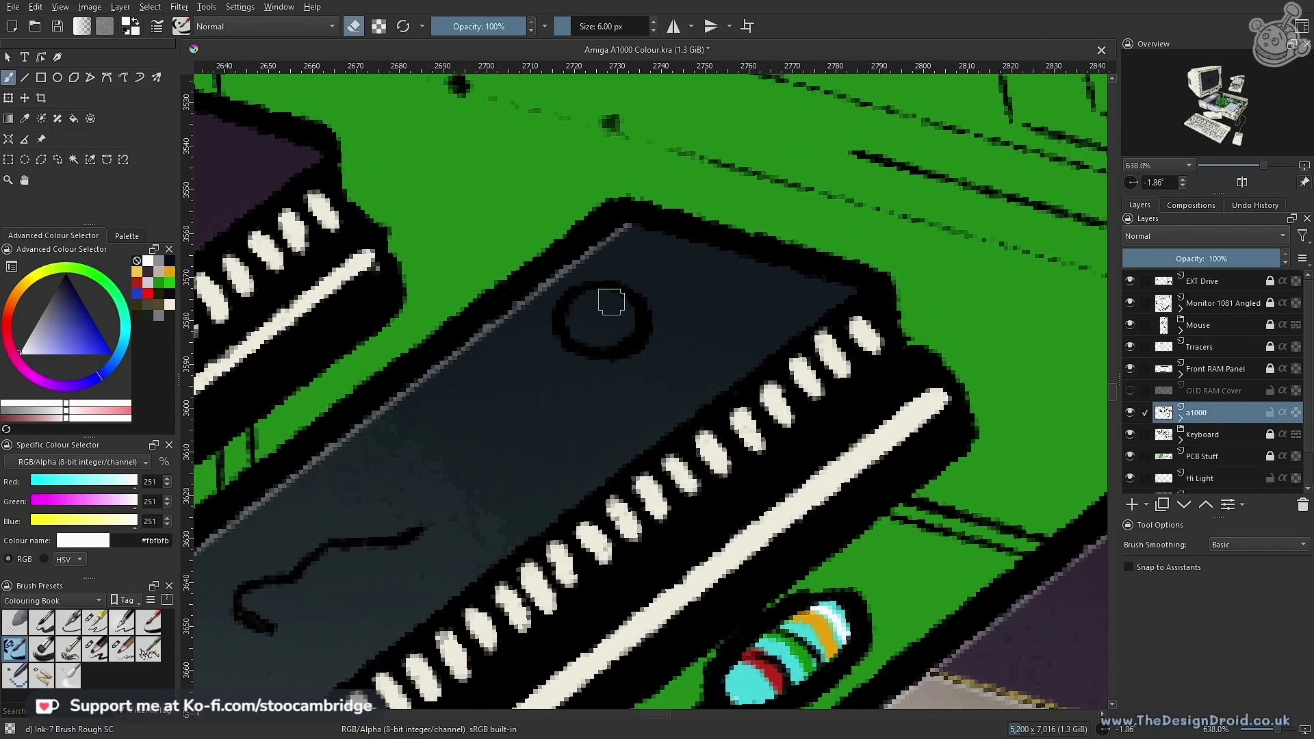
Erase the squiggle from the middle black chip's top face
mouse_move(567, 420)
left_mouse_down()
mouse_move(880, 258)
mouse_move(983, 221)
left_mouse_up()
mouse_move(839, 337)
left_mouse_down()
mouse_move(712, 367)
mouse_move(671, 418)
mouse_move(656, 408)
mouse_move(789, 335)
left_mouse_up()
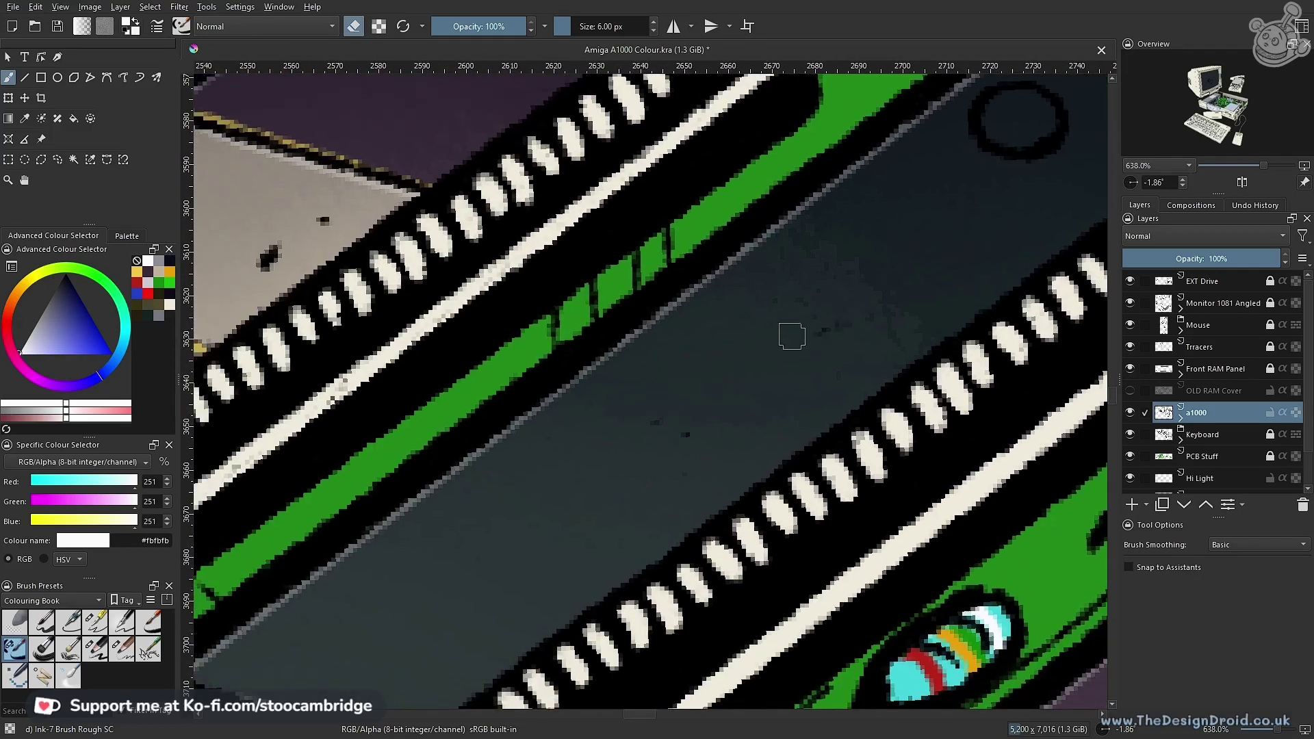
left_click_drag(699, 542, 676, 615)
key("e")
key("ctrl+z")
Erase the filled inside of the left purple chip's round mark, leaving an open ring
mouse_move(721, 354)
left_mouse_down()
mouse_move(727, 610)
mouse_move(745, 719)
left_mouse_up()
left_click_drag(612, 361, 794, 426)
left_click_drag(713, 357, 671, 371)
key("ctrl+z")
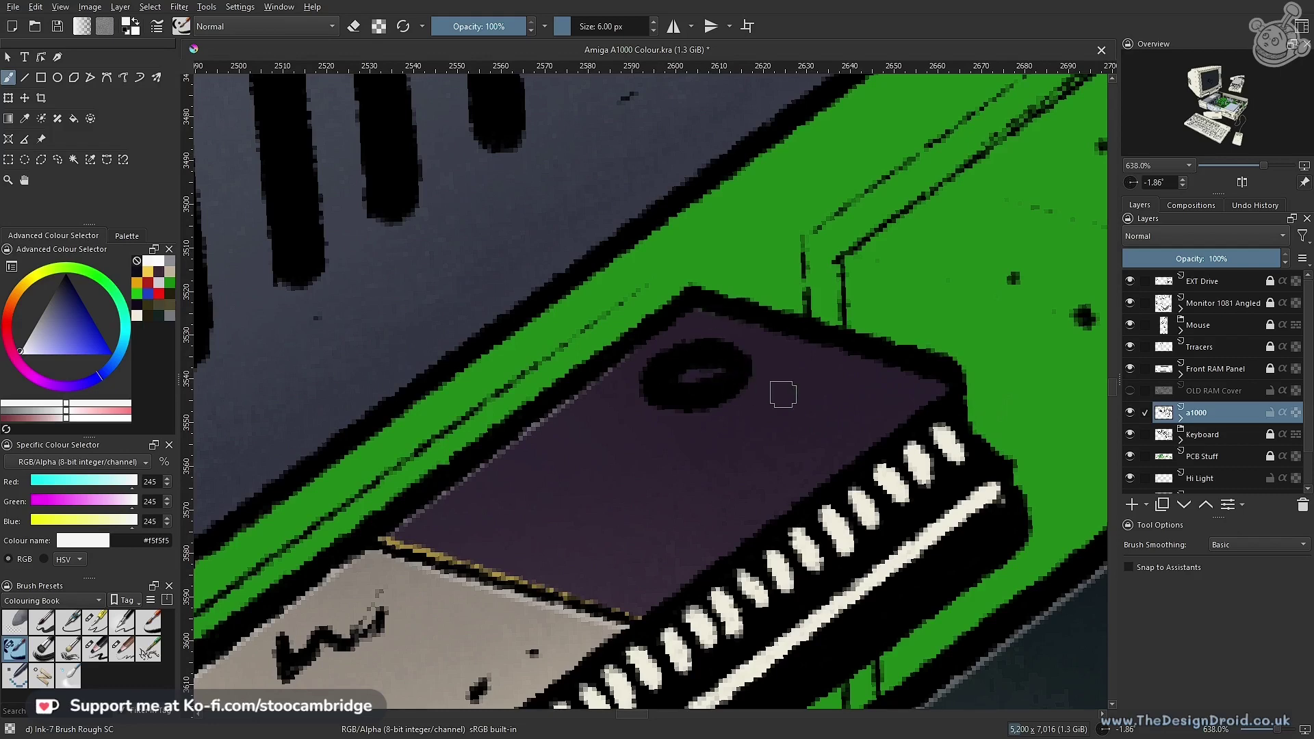
scroll(783, 395, "down", 4)
scroll(764, 411, "up", 3)
key("e")
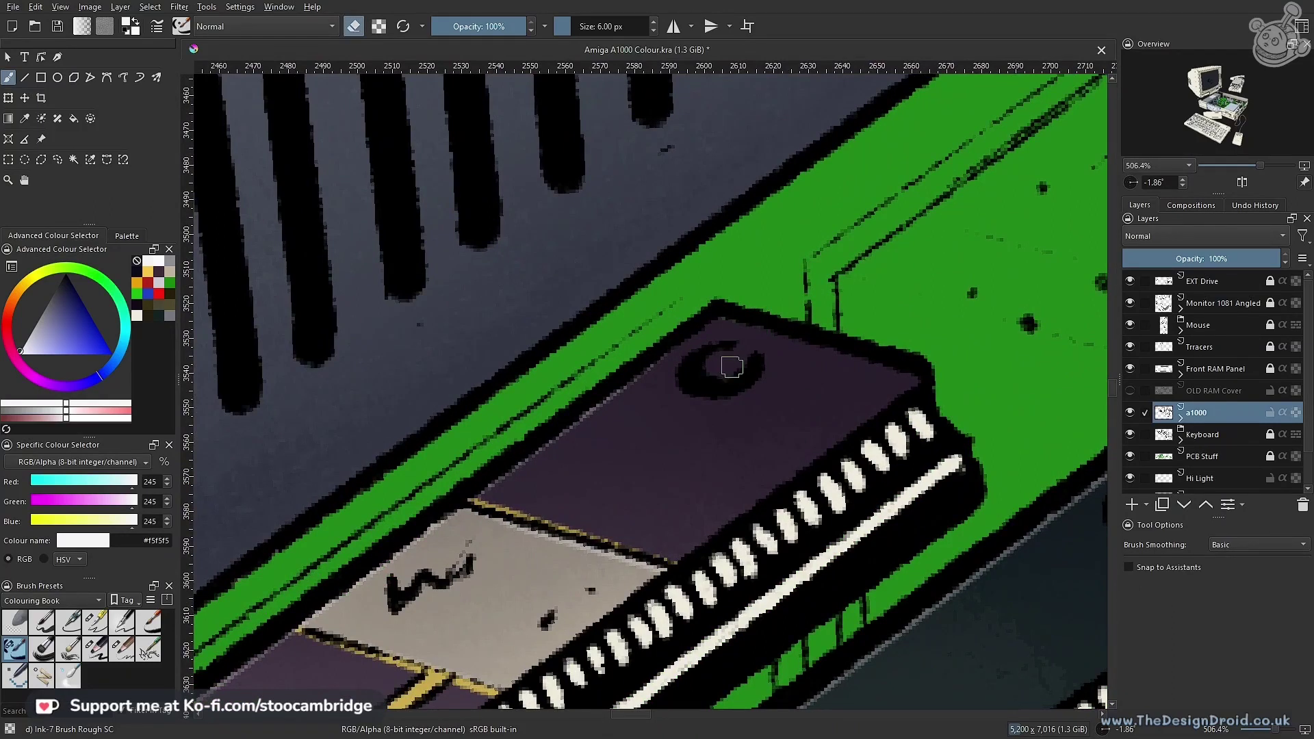
scroll(732, 367, "up", 3)
mouse_move(682, 357)
left_mouse_down()
mouse_move(663, 375)
mouse_move(727, 381)
mouse_move(766, 355)
mouse_move(718, 348)
left_mouse_up()
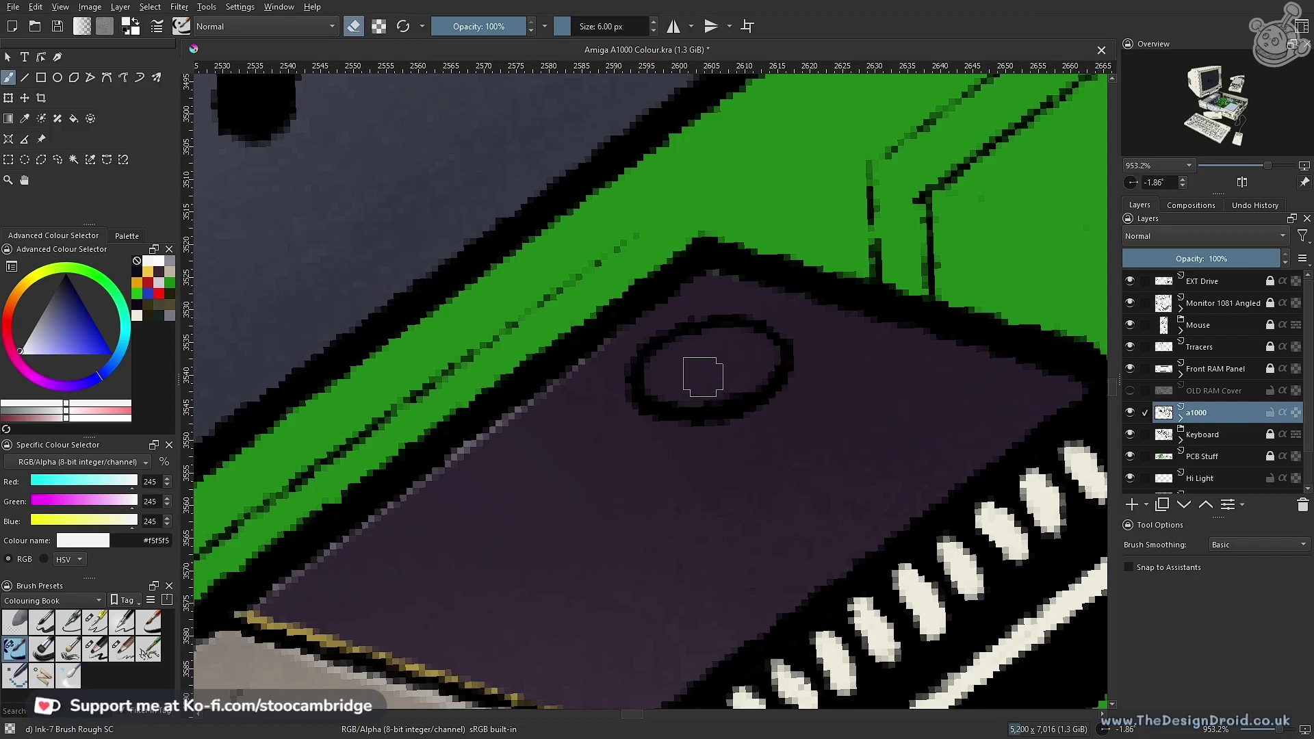
scroll(732, 342, "down", 1)
scroll(673, 378, "down", 8)
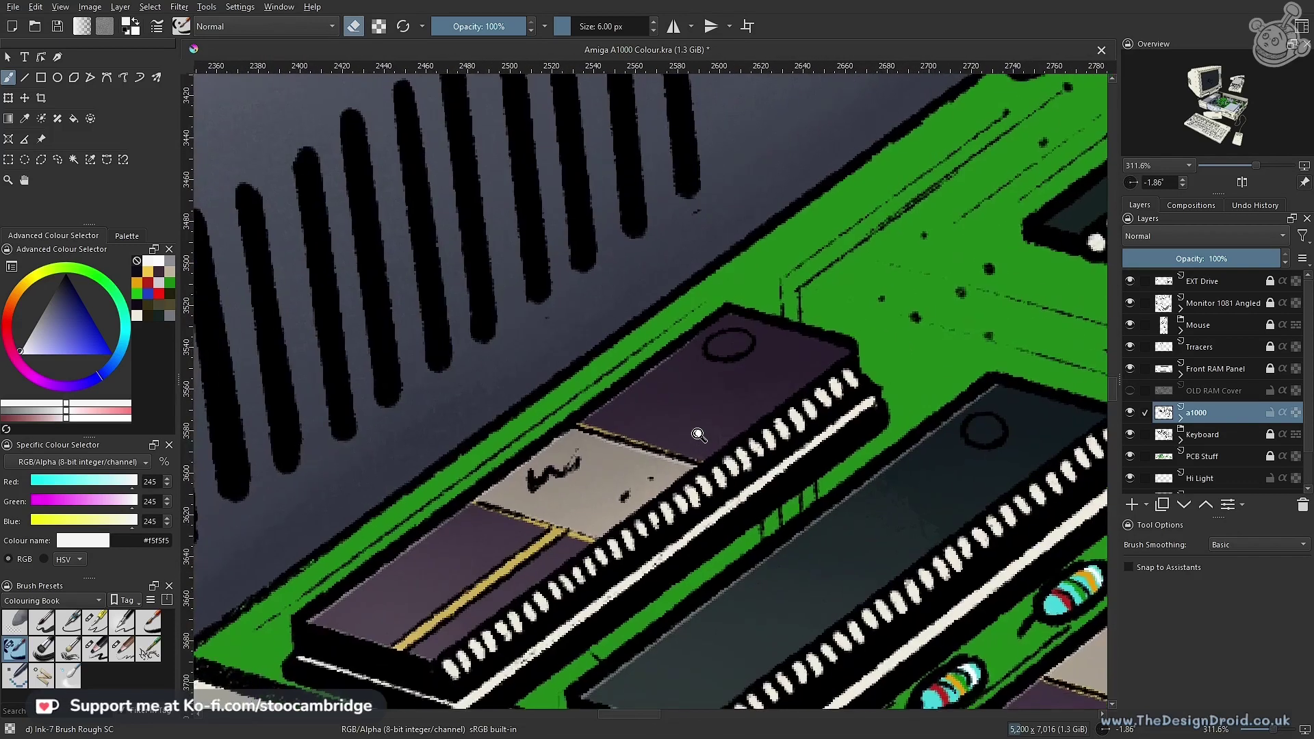
Erase the scribble and specks from the left purple chip's beige label
scroll(708, 352, "up", 7)
mouse_move(708, 354)
left_mouse_down()
mouse_move(672, 364)
mouse_move(634, 353)
mouse_move(589, 371)
mouse_move(672, 356)
mouse_move(677, 404)
left_mouse_up()
mouse_move(806, 390)
left_mouse_down()
mouse_move(810, 411)
mouse_move(577, 413)
mouse_move(441, 371)
left_mouse_up()
scroll(766, 365, "down", 7)
Thin the outline of the left purple chip's ring further by erasing along its inner edge
left_click_drag(764, 295, 583, 534)
left_click_drag(844, 492, 464, 232)
left_click_drag(435, 606, 817, 348)
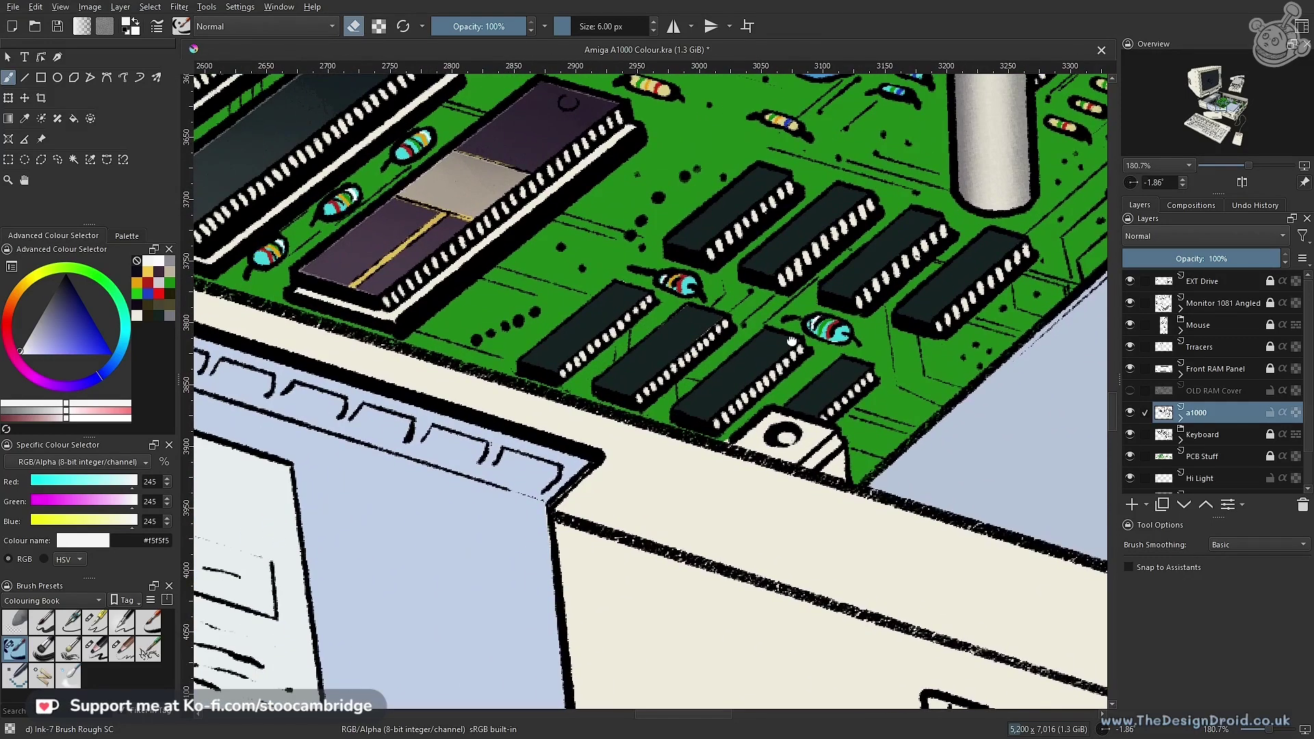
left_click_drag(517, 248, 579, 312)
mouse_move(578, 313)
left_mouse_down()
mouse_move(895, 540)
mouse_move(609, 315)
mouse_move(658, 225)
mouse_move(671, 290)
mouse_move(630, 273)
left_mouse_up()
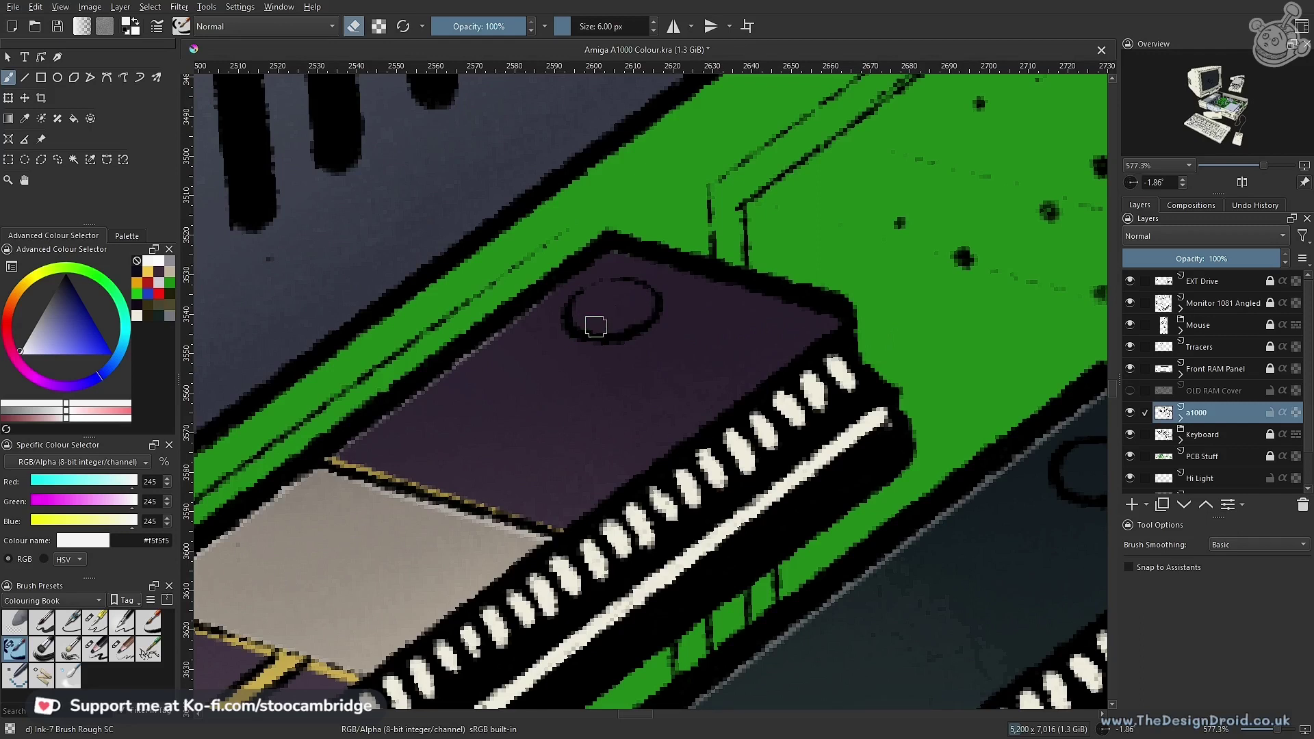
left_click_drag(576, 310, 628, 321)
Thin the outline of the middle black chip's ring by erasing along its inner edge
left_click_drag(796, 321, 619, 424)
left_click_drag(864, 357, 698, 361)
left_click_drag(776, 395, 864, 217)
left_click_drag(841, 346, 673, 298)
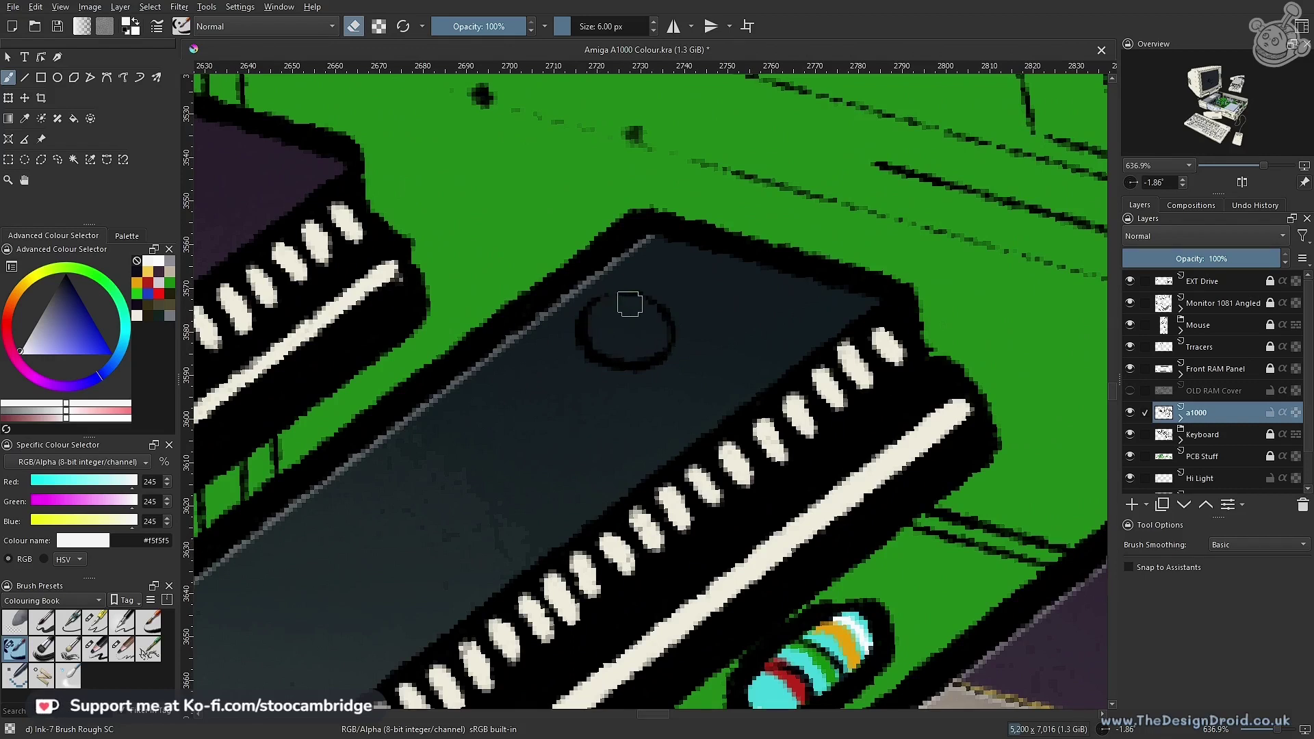
left_click_drag(737, 297, 609, 440)
mouse_move(840, 383)
left_mouse_down()
mouse_move(795, 399)
mouse_move(846, 389)
left_mouse_up()
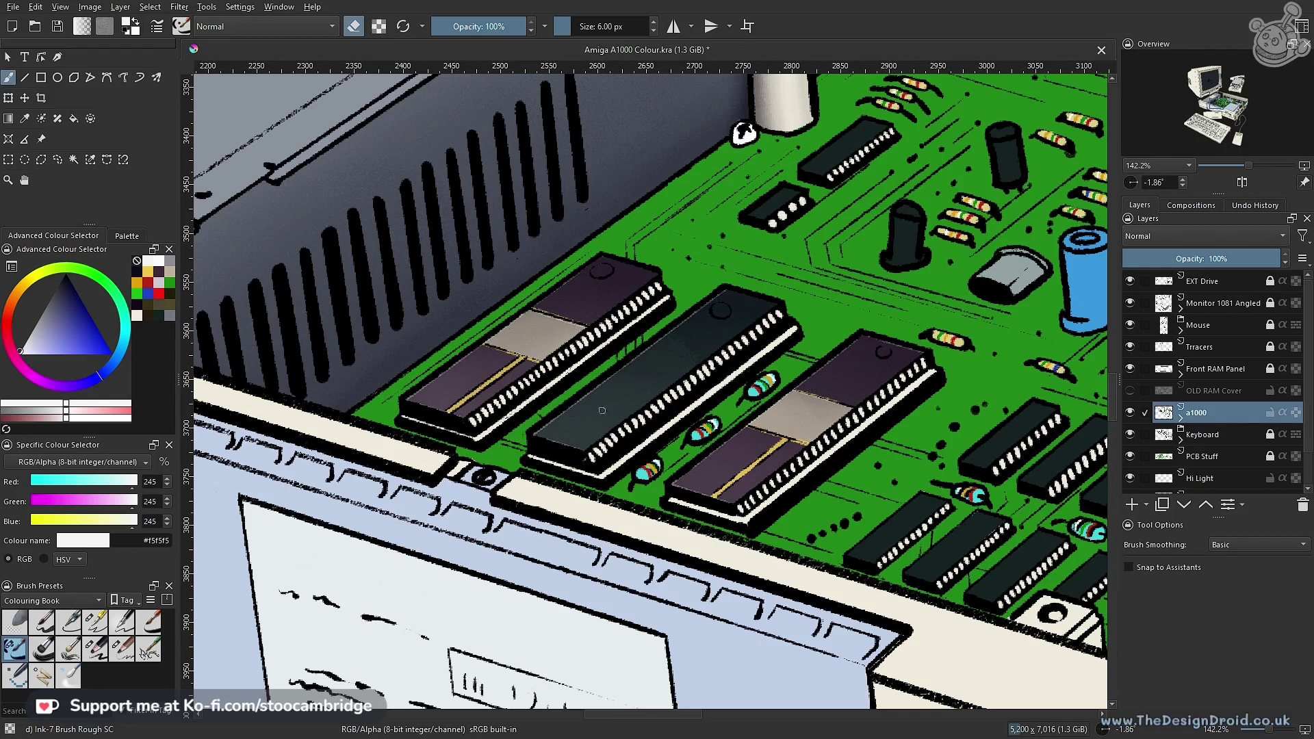
Check the cleaned-up chips on the circuit board and save the illustration
left_click_drag(656, 413, 605, 441)
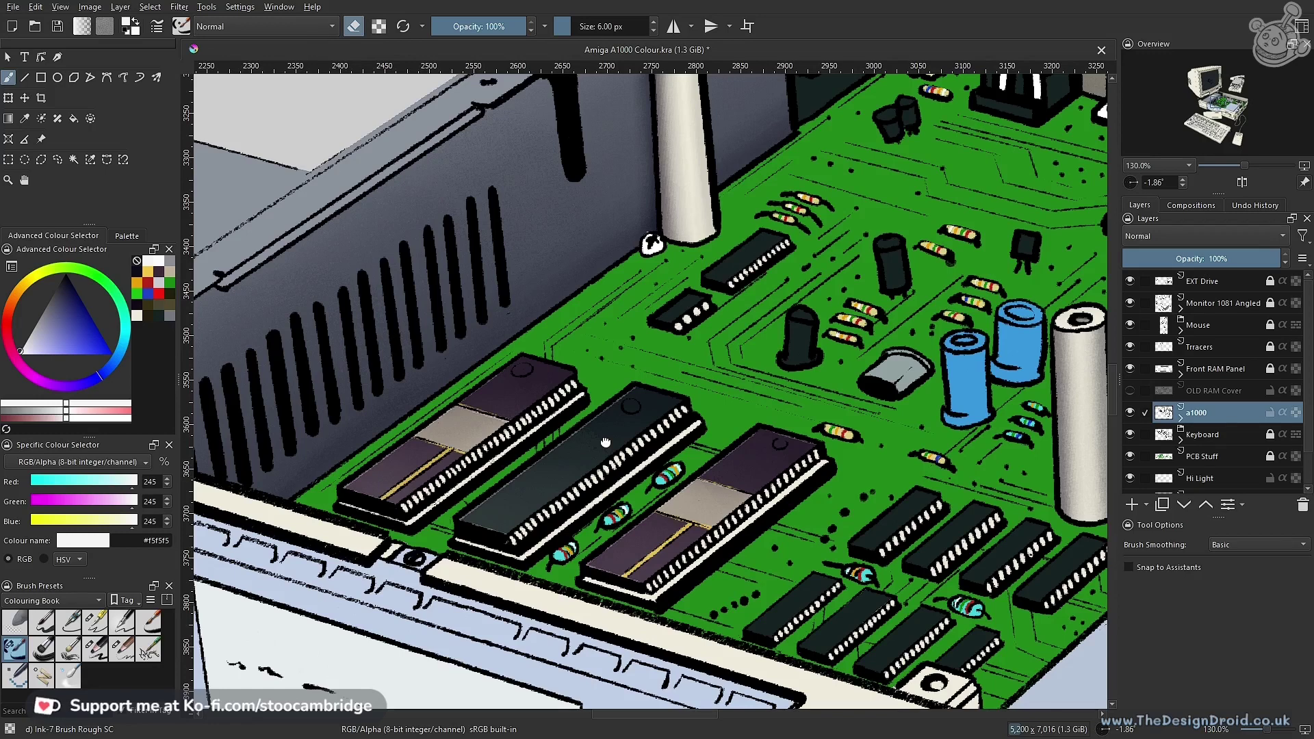
left_click_drag(605, 444, 746, 409)
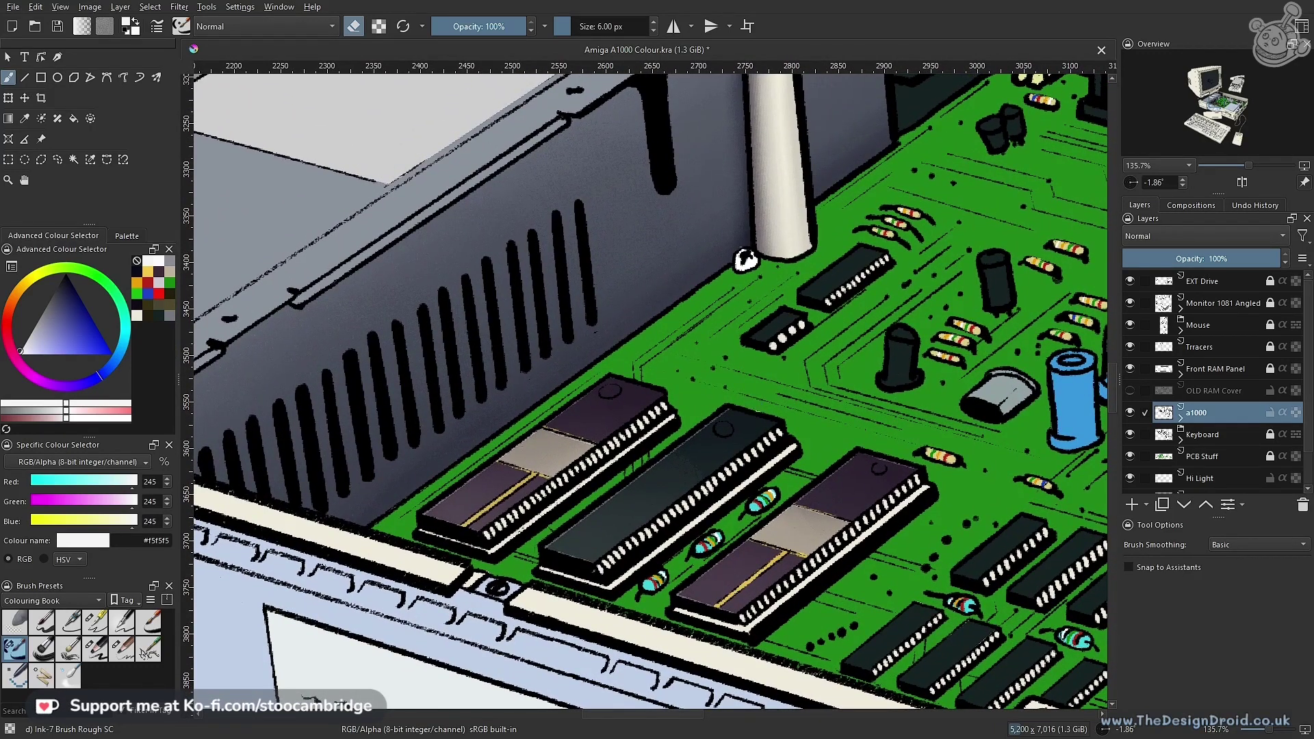
key("ctrl+s")
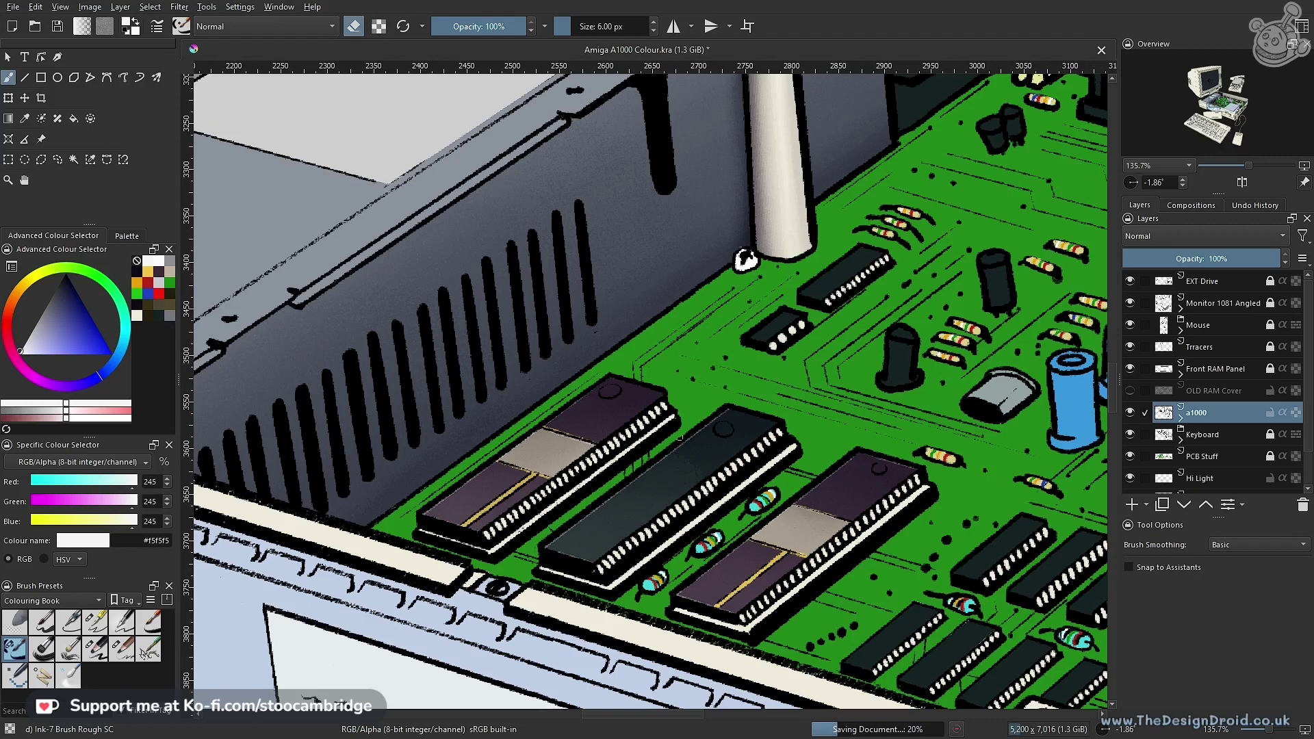
Fill the ring markings on the three large chips with gold #f2c746 on the Base Fill layer
left_click(149, 272)
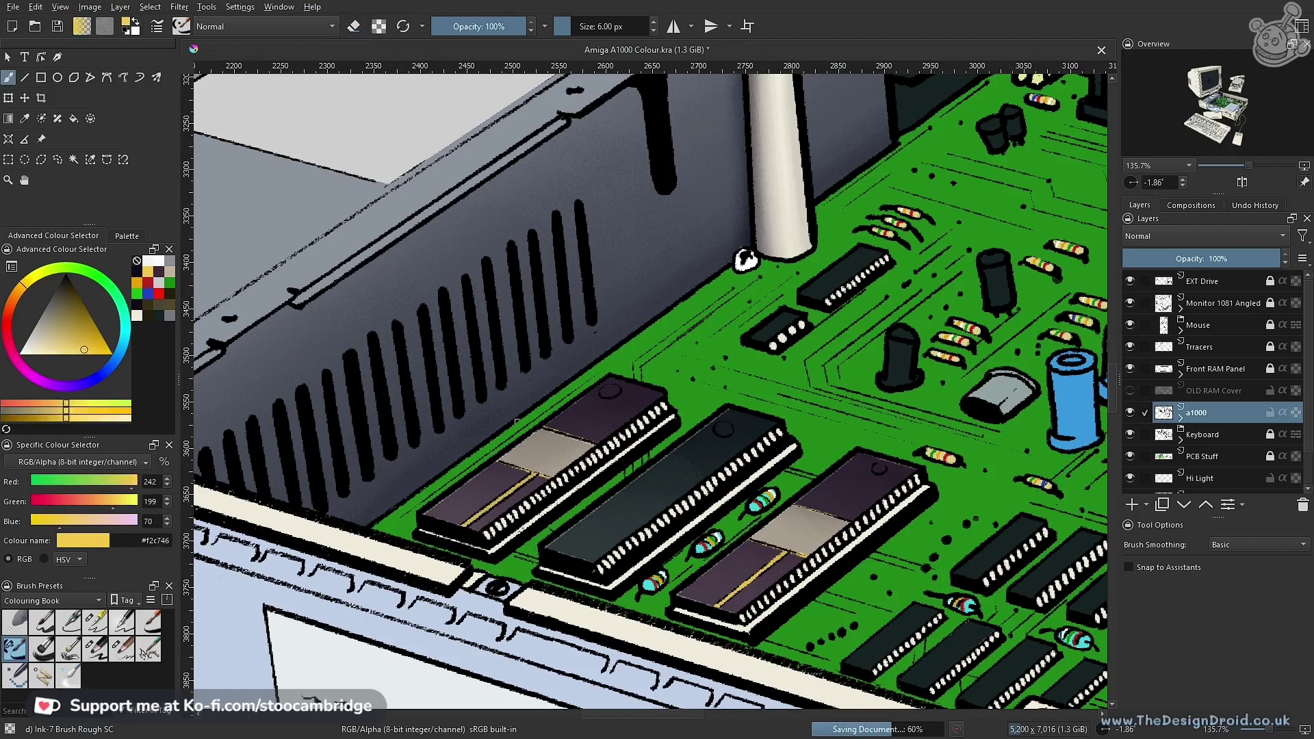
scroll(1300, 476, "down", 1)
left_click(1208, 482)
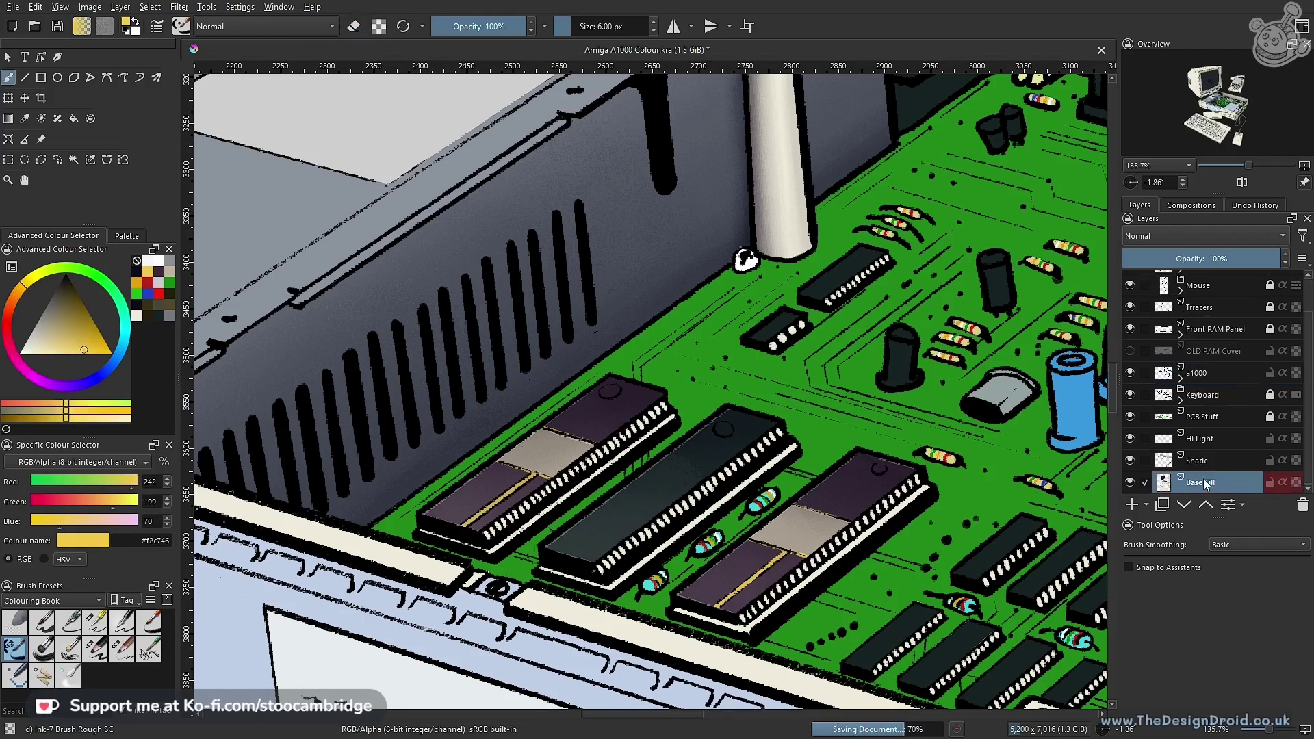
scroll(600, 455, "up", 5)
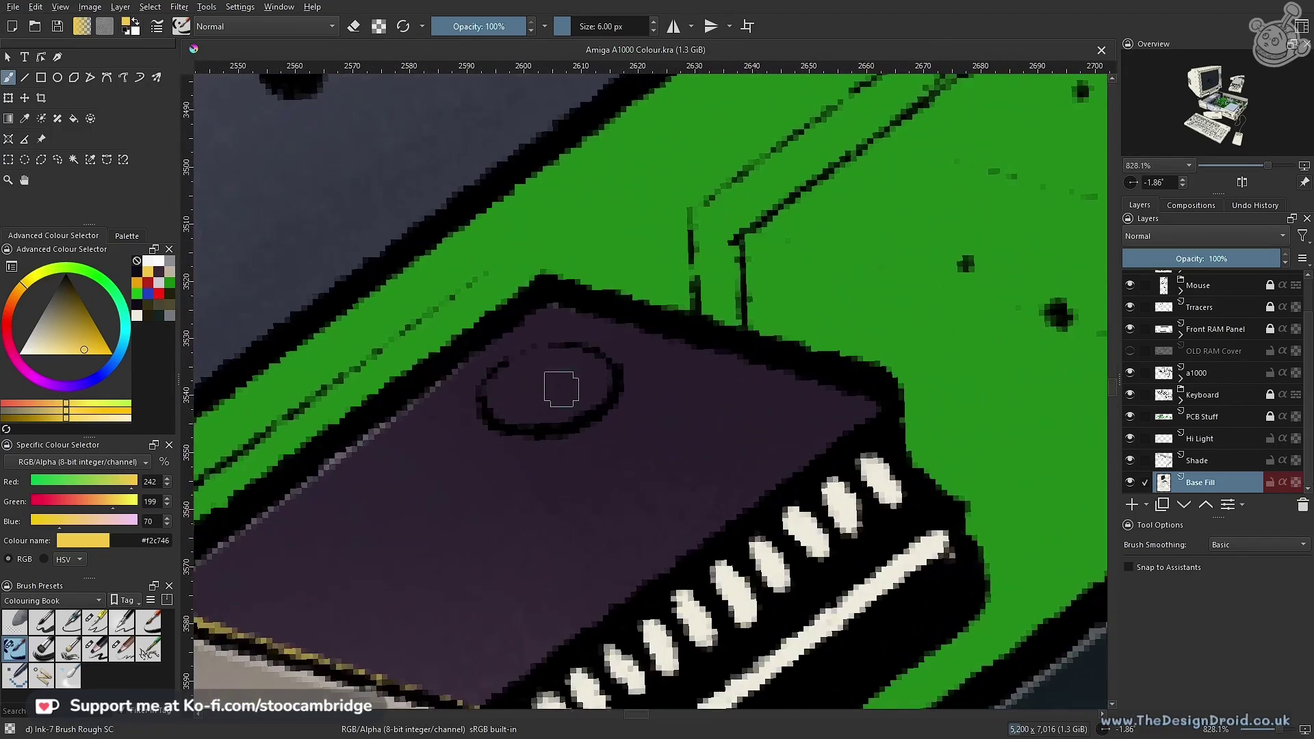
mouse_move(561, 389)
left_mouse_down()
mouse_move(509, 383)
mouse_move(510, 409)
mouse_move(577, 394)
mouse_move(527, 393)
mouse_move(544, 375)
mouse_move(559, 385)
mouse_move(562, 368)
mouse_move(593, 378)
mouse_move(584, 398)
mouse_move(590, 374)
mouse_move(561, 367)
mouse_move(504, 403)
mouse_move(548, 405)
mouse_move(578, 372)
mouse_move(595, 383)
mouse_move(564, 403)
mouse_move(557, 379)
mouse_move(598, 384)
mouse_move(572, 396)
mouse_move(544, 375)
left_mouse_up()
left_click_drag(668, 382, 669, 482)
mouse_move(802, 453)
left_mouse_down()
mouse_move(604, 435)
mouse_move(564, 388)
mouse_move(533, 387)
mouse_move(535, 411)
mouse_move(561, 385)
mouse_move(581, 411)
mouse_move(581, 391)
mouse_move(585, 412)
mouse_move(569, 422)
mouse_move(555, 415)
mouse_move(566, 395)
mouse_move(535, 409)
mouse_move(628, 390)
mouse_move(577, 492)
left_mouse_up()
mouse_move(794, 472)
left_mouse_down()
mouse_move(630, 414)
mouse_move(691, 308)
mouse_move(657, 308)
mouse_move(667, 325)
mouse_move(693, 309)
mouse_move(661, 317)
left_mouse_up()
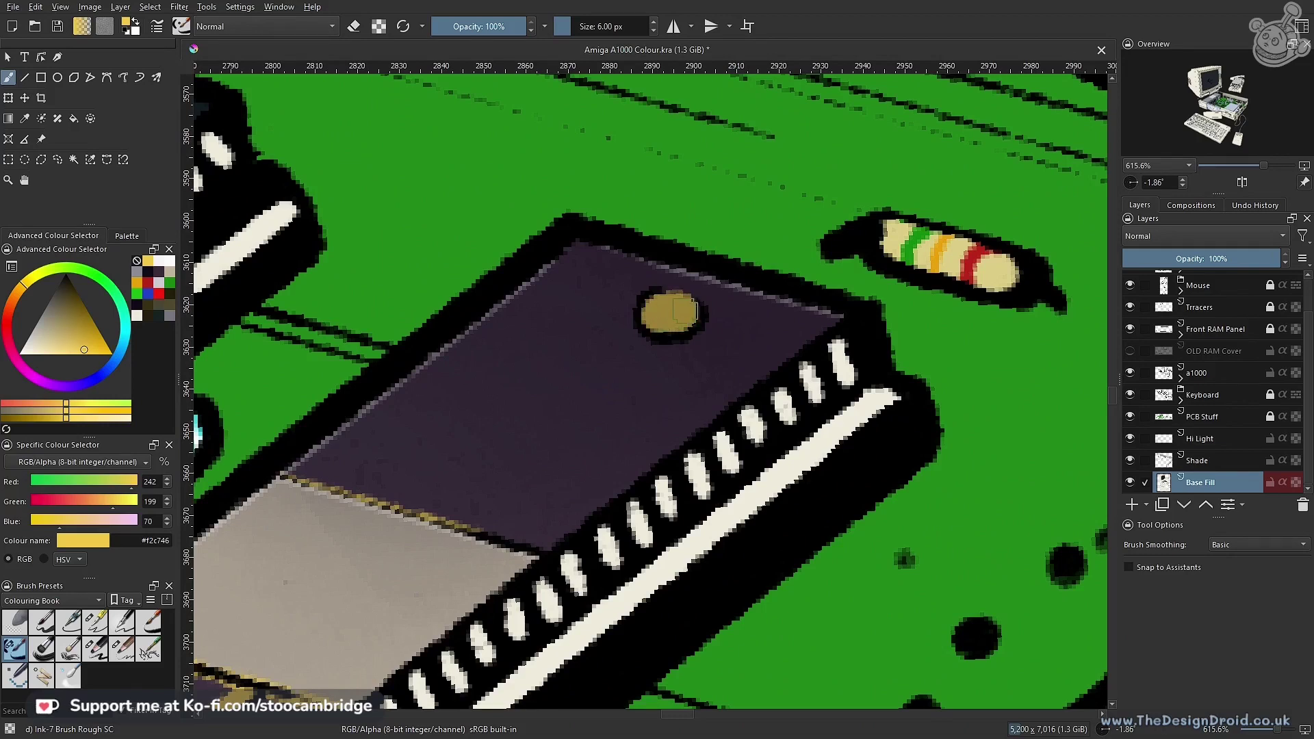
left_click_drag(703, 367, 644, 478)
key("ctrl+z")
Brighten the gold dot on the right purple chip on the Shade layer, using a 7 px Charcoal Pencil Medium brush
scroll(662, 473, "down", 5)
scroll(662, 473, "down", 2)
left_click(1133, 461)
left_click(1130, 461)
left_click(1130, 461)
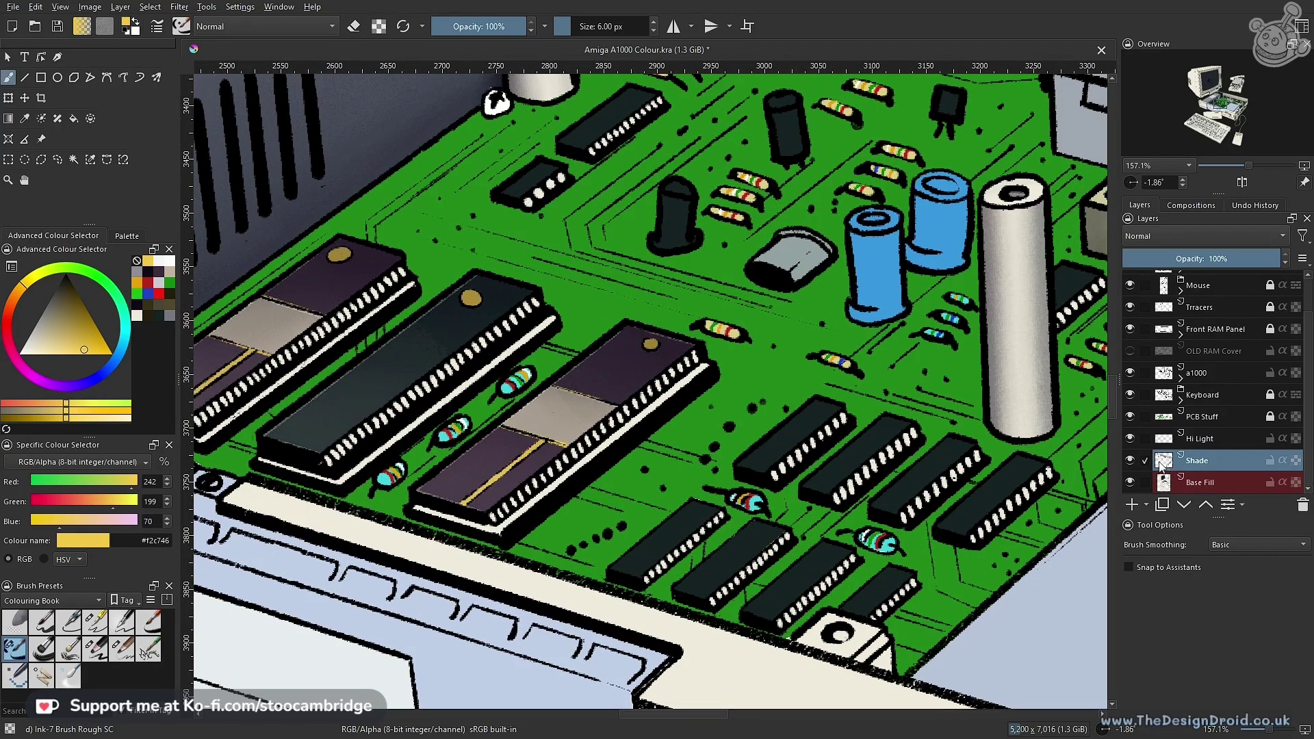
scroll(632, 356, "up", 4)
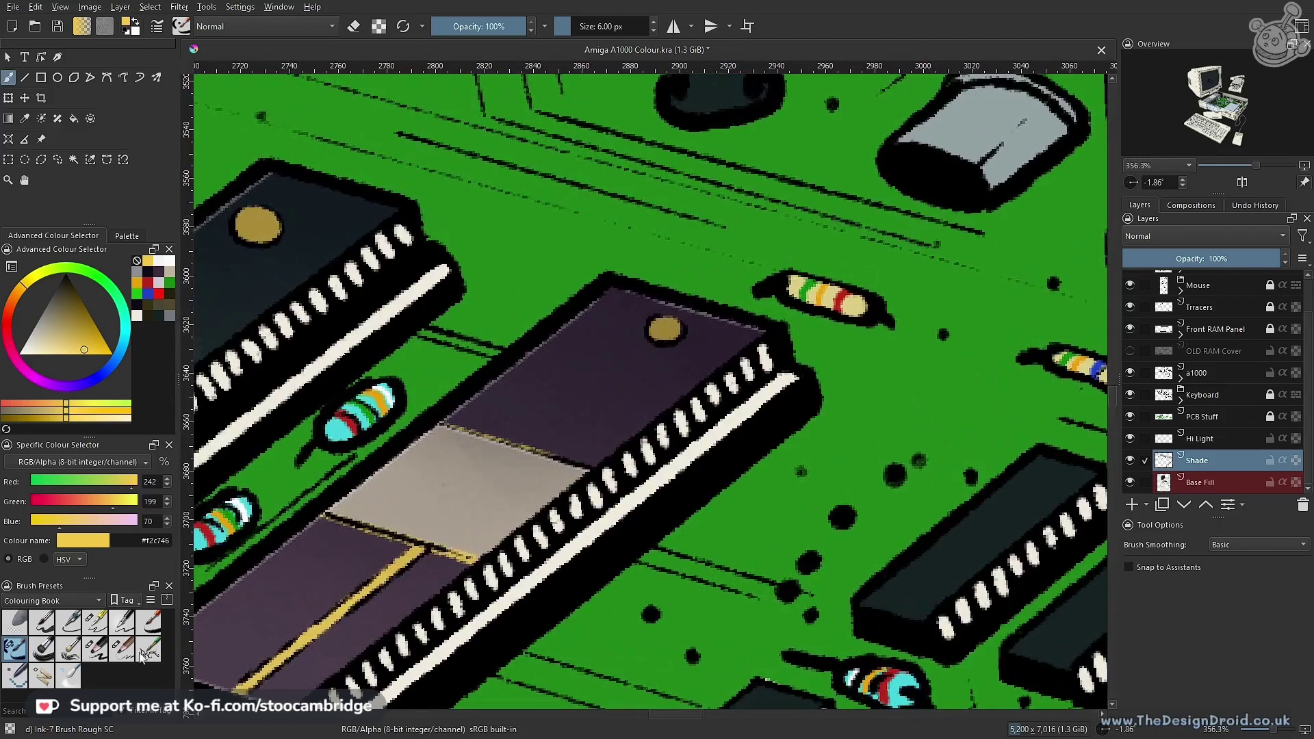
left_click(122, 648)
scroll(725, 314, "up", 2)
key("bracketleft")
key("bracketleft")
key("bracketleft")
key("bracketleft")
key("bracketleft")
key("bracketleft")
key("bracketleft")
key("bracketleft")
key("bracketleft")
key("bracketleft")
key("bracketleft")
key("bracketleft")
key("bracketleft")
key("bracketleft")
key("bracketleft")
key("bracketleft")
key("bracketleft")
key("bracketleft")
key("bracketleft")
key("bracketleft")
left_click_drag(648, 352, 676, 294)
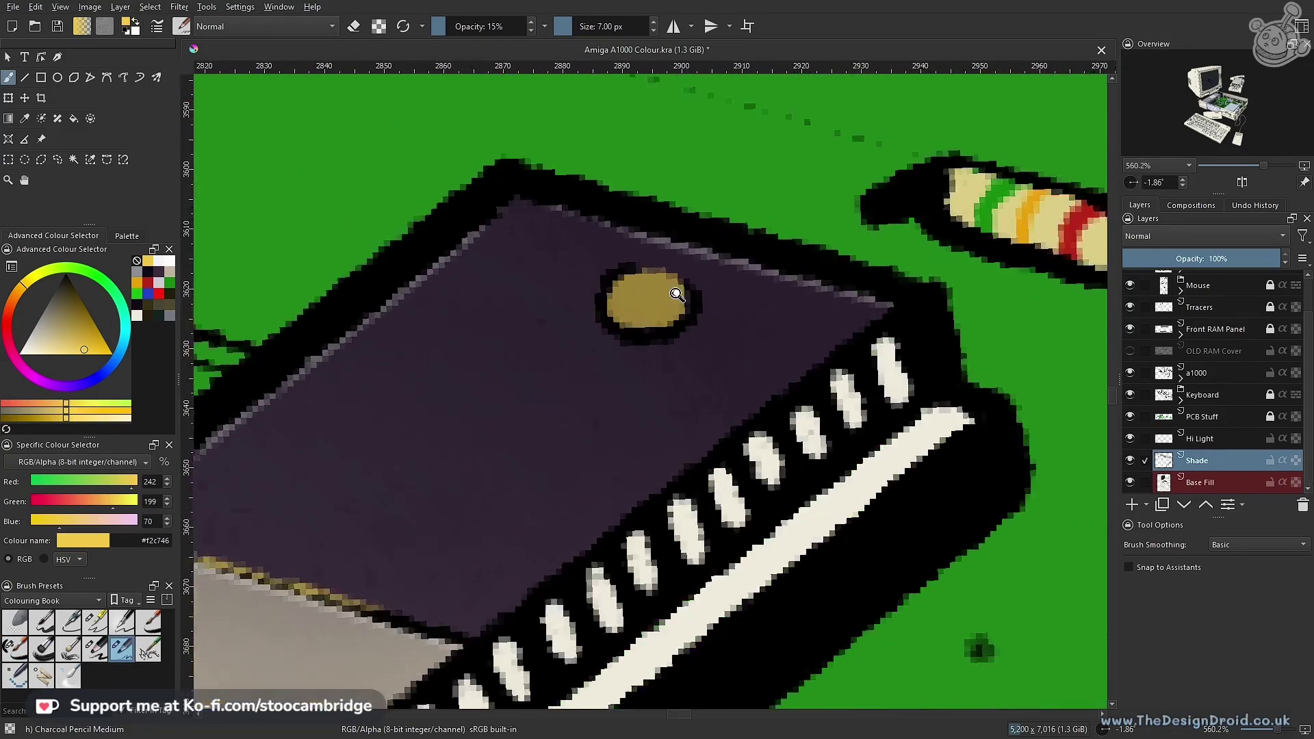
scroll(676, 294, "up", 3)
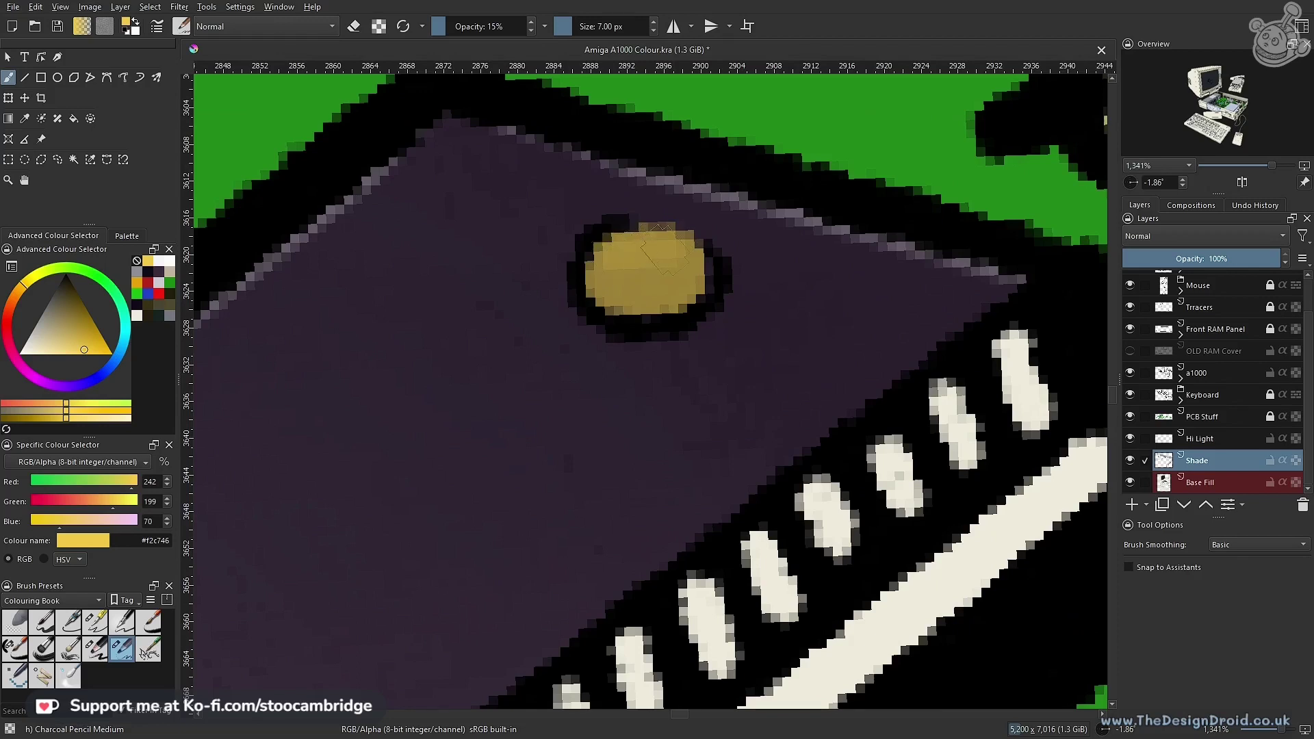
mouse_move(625, 258)
left_mouse_down()
mouse_move(676, 245)
mouse_move(618, 252)
mouse_move(613, 268)
mouse_move(689, 258)
mouse_move(654, 254)
mouse_move(632, 281)
left_mouse_up()
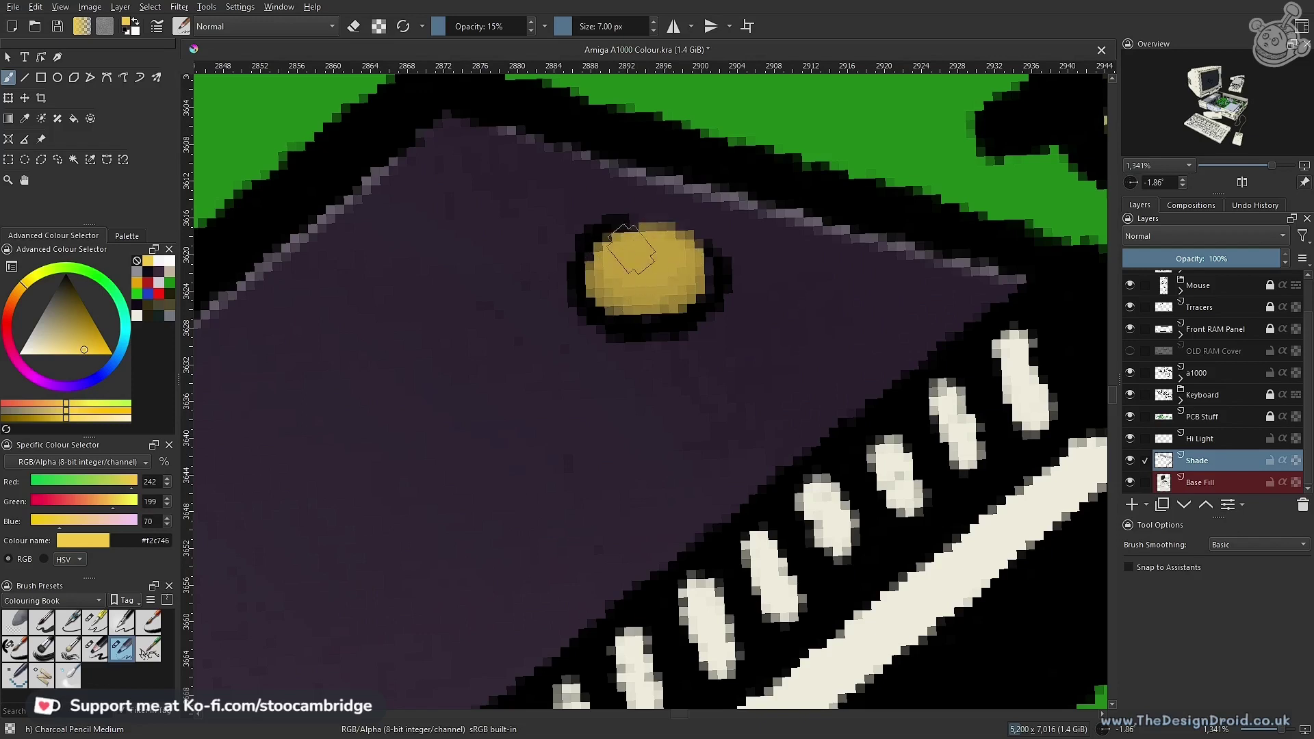
Brighten the gold dot on the middle black chip with the same soft charcoal strokes
left_click_drag(610, 223, 933, 387)
left_click_drag(531, 373, 529, 438)
left_click_drag(504, 362, 750, 472)
left_click_drag(524, 385, 558, 303)
mouse_move(508, 300)
left_mouse_down()
mouse_move(418, 295)
mouse_move(460, 287)
mouse_move(407, 302)
mouse_move(455, 343)
mouse_move(515, 314)
mouse_move(395, 326)
mouse_move(432, 350)
mouse_move(411, 289)
mouse_move(490, 318)
mouse_move(515, 310)
mouse_move(460, 355)
mouse_move(450, 349)
left_mouse_up()
left_click_drag(474, 294, 1073, 511)
Brighten the gold dot on the left purple chip with soft charcoal strokes and save the illustration
scroll(644, 343, "up", 4)
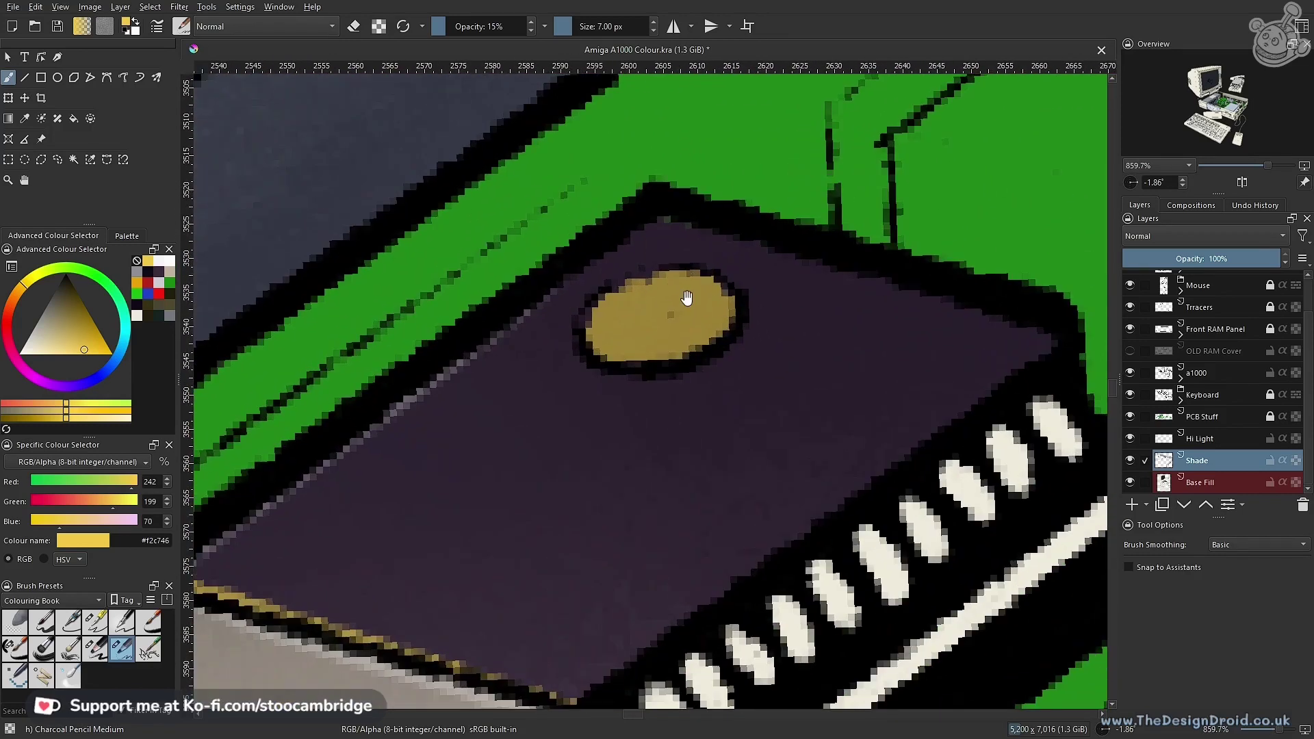
left_click_drag(609, 330, 637, 333)
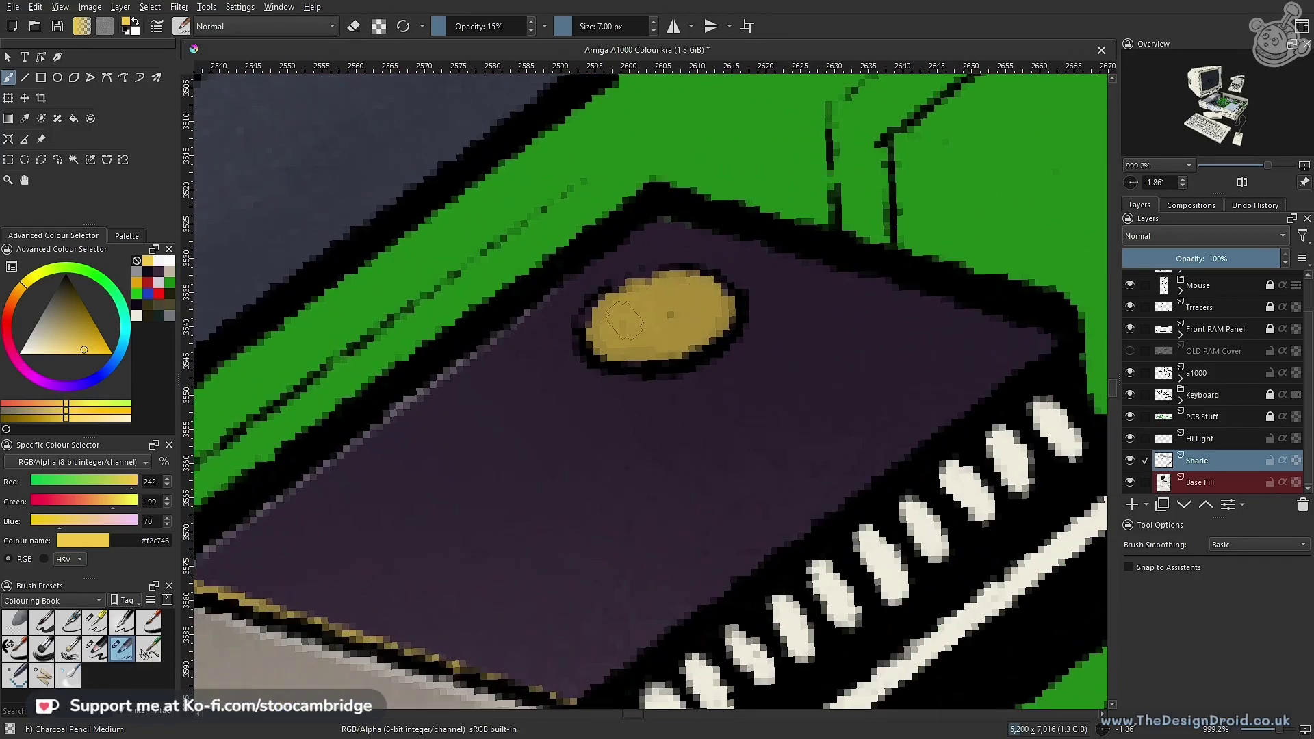
mouse_move(693, 316)
left_mouse_down()
mouse_move(622, 316)
mouse_move(658, 328)
mouse_move(707, 299)
mouse_move(659, 325)
mouse_move(663, 297)
mouse_move(642, 336)
left_mouse_up()
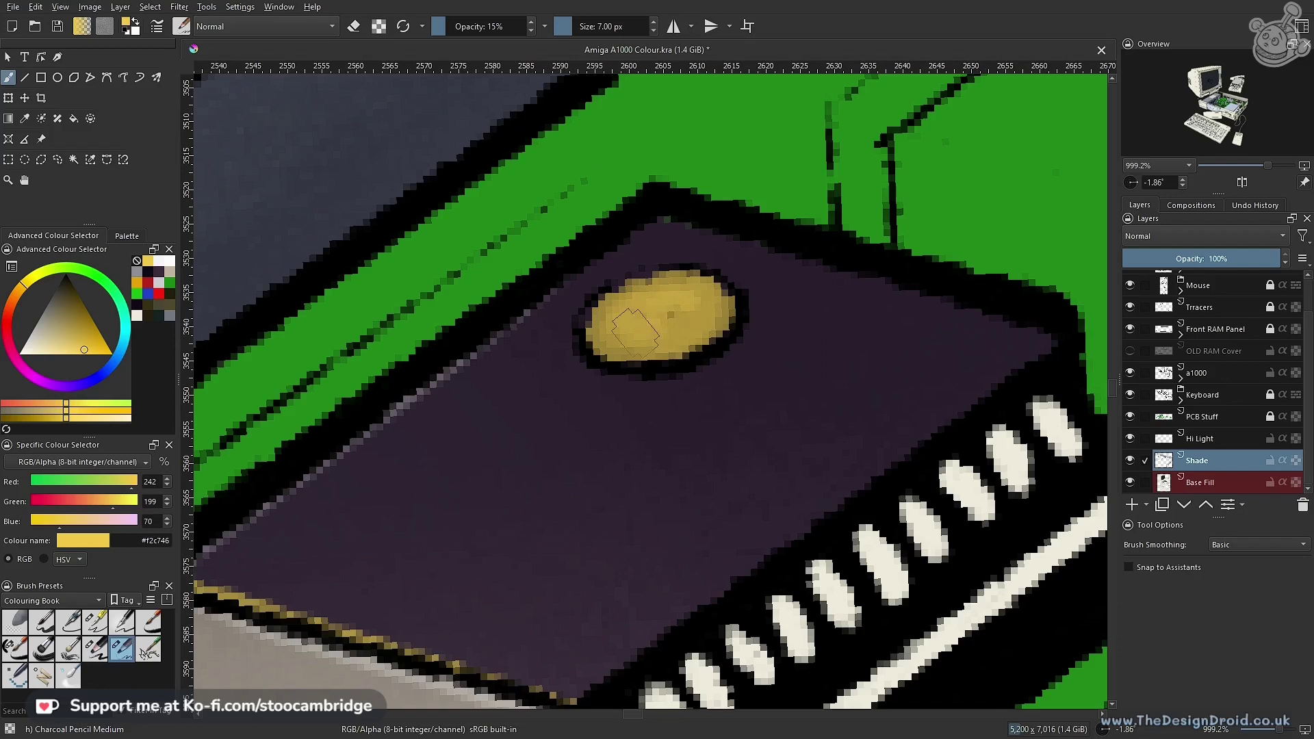
mouse_move(637, 338)
left_mouse_down()
mouse_move(674, 297)
mouse_move(718, 312)
mouse_move(678, 308)
mouse_move(676, 402)
mouse_move(626, 490)
left_mouse_up()
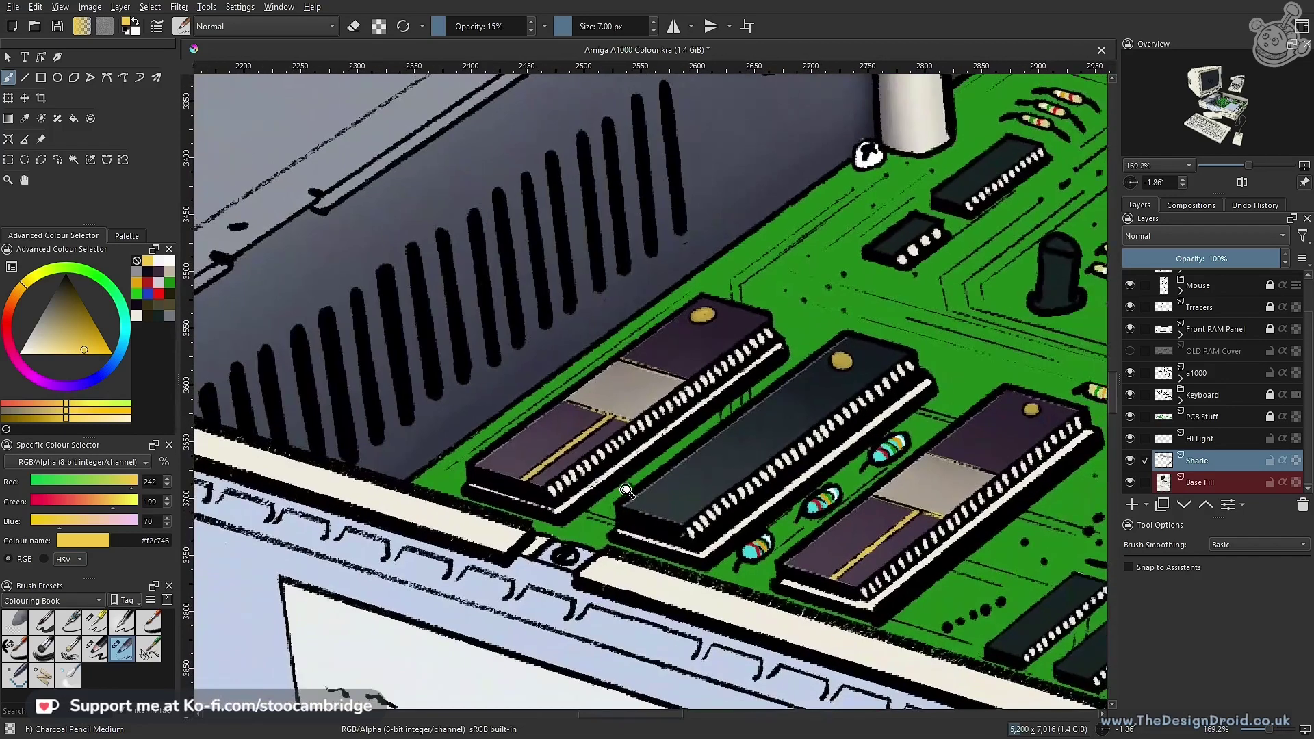
left_click_drag(834, 440, 705, 262)
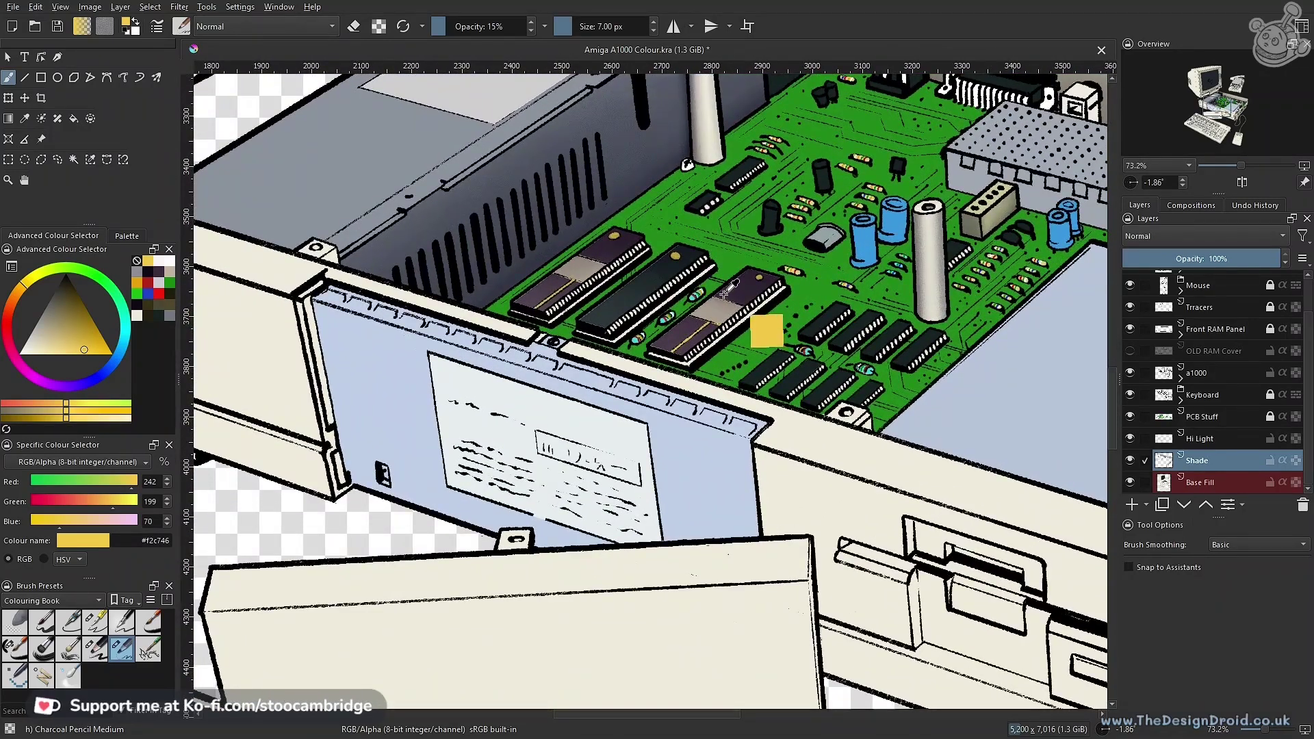
key("ctrl+s")
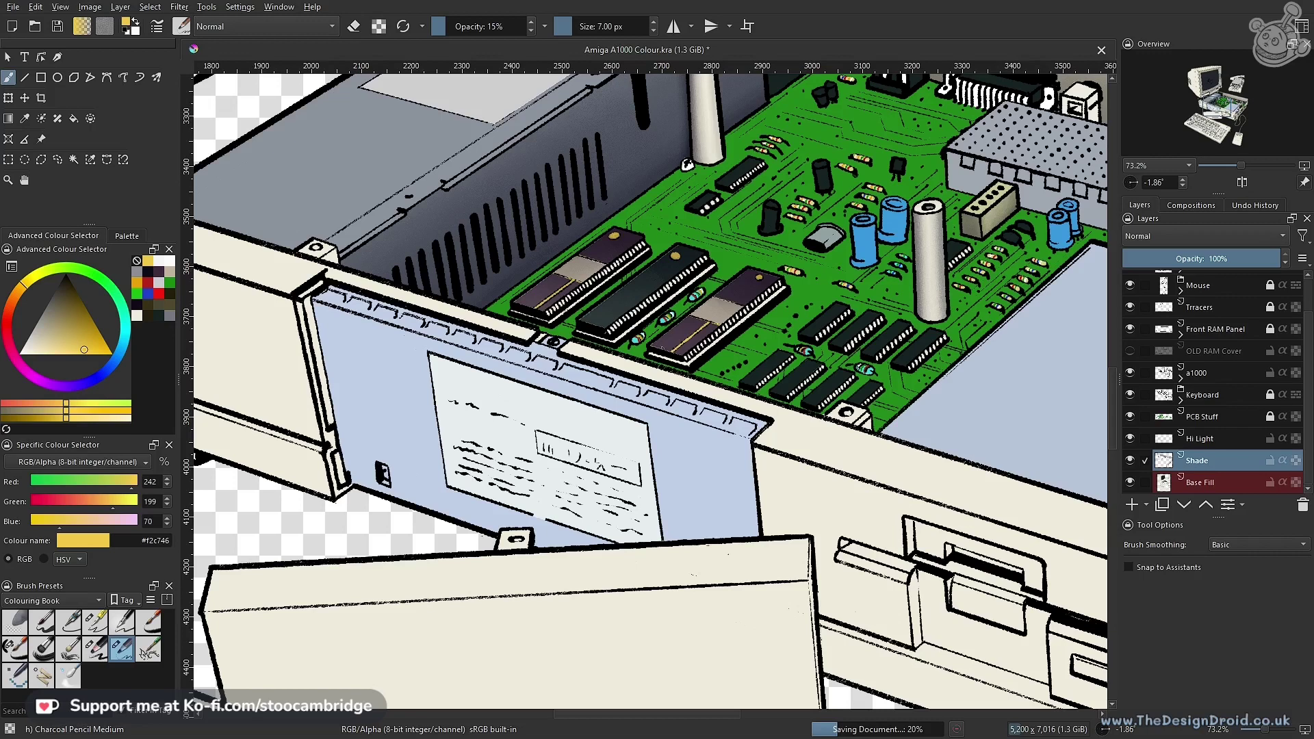
Examine the colouring of the chips, circuit board and open A1000 case, both close up and within the whole illustration
left_click_drag(674, 312, 858, 376)
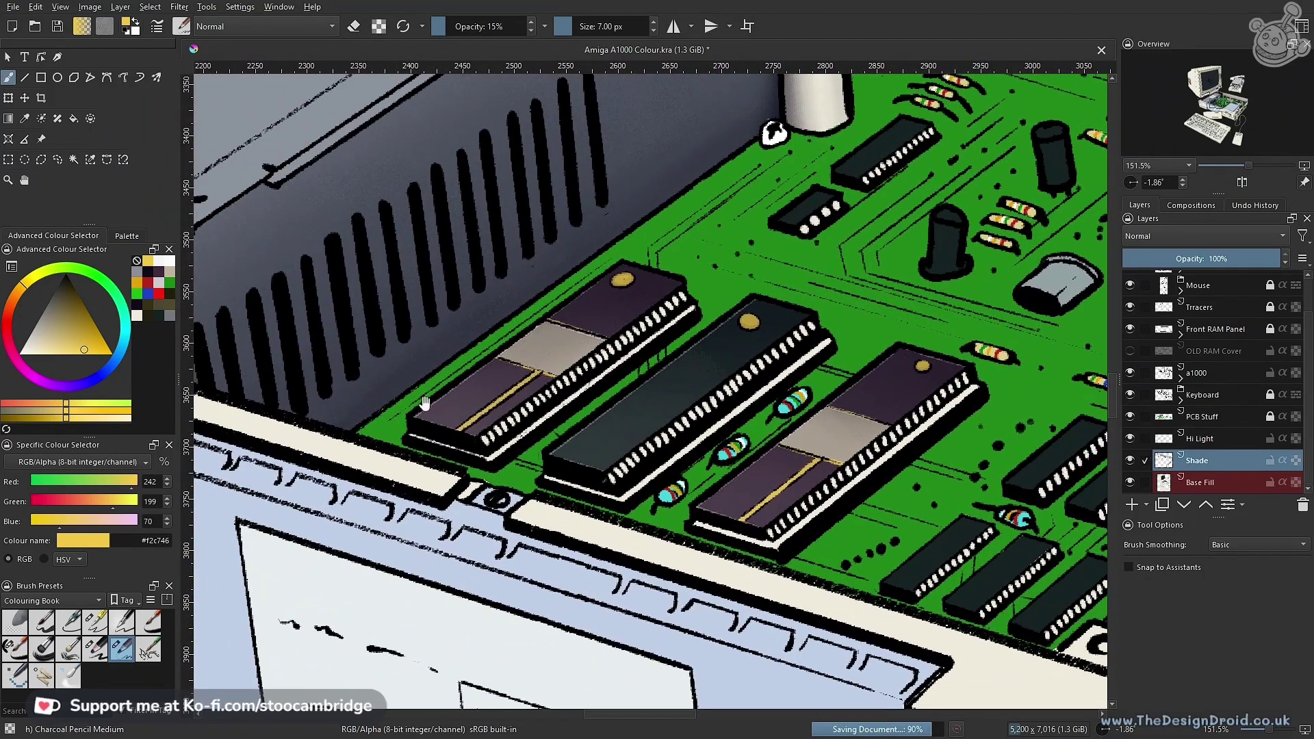
scroll(785, 419, "down", 4)
left_click_drag(785, 418, 638, 439)
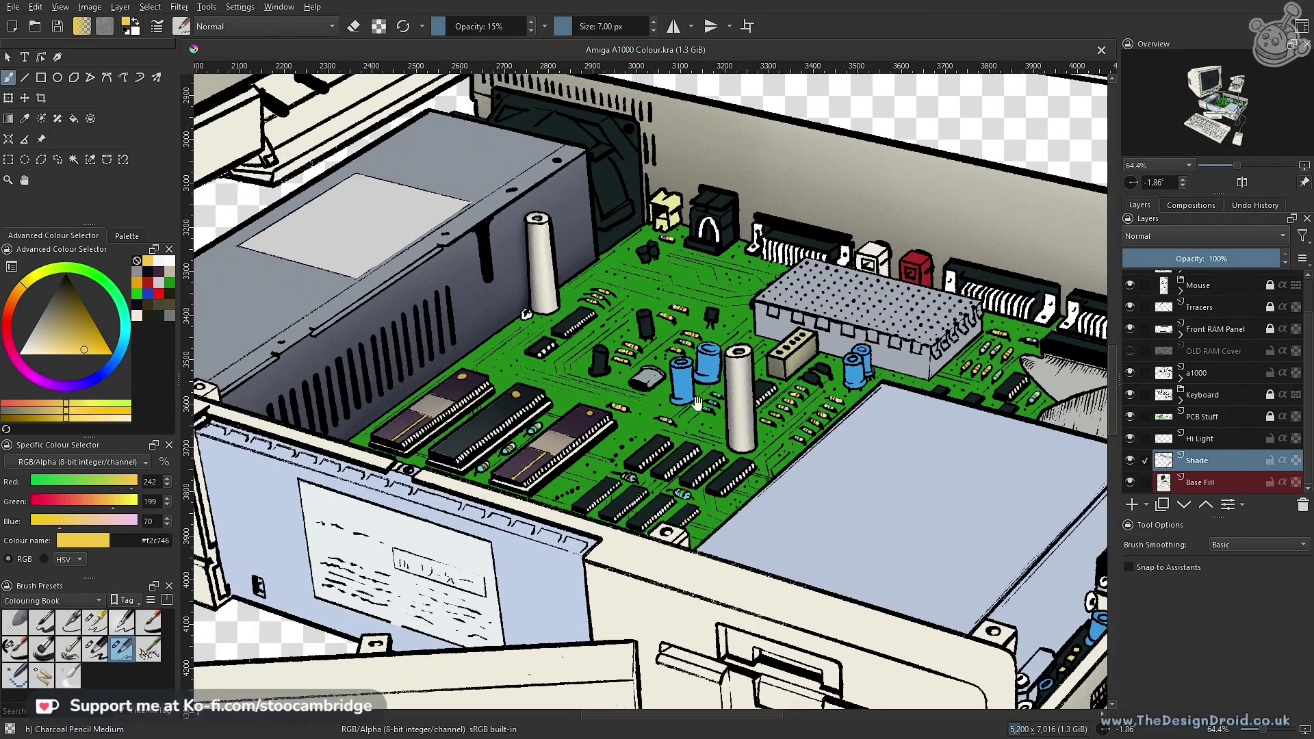
left_click_drag(536, 357, 604, 469)
left_click_drag(748, 510, 692, 427)
left_click_drag(726, 373, 698, 456)
left_click_drag(814, 446, 764, 393)
left_click_drag(727, 455, 763, 406)
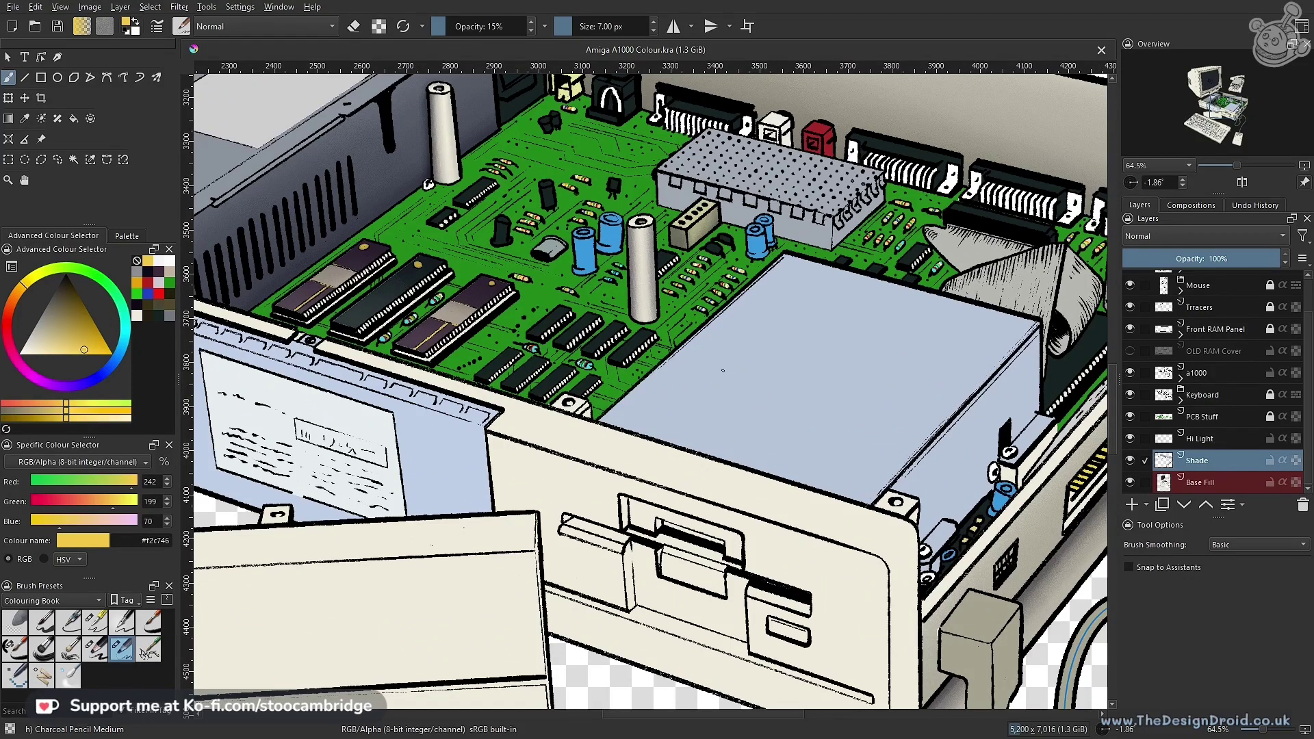
left_click_drag(671, 322, 691, 377)
left_click_drag(731, 320, 794, 357)
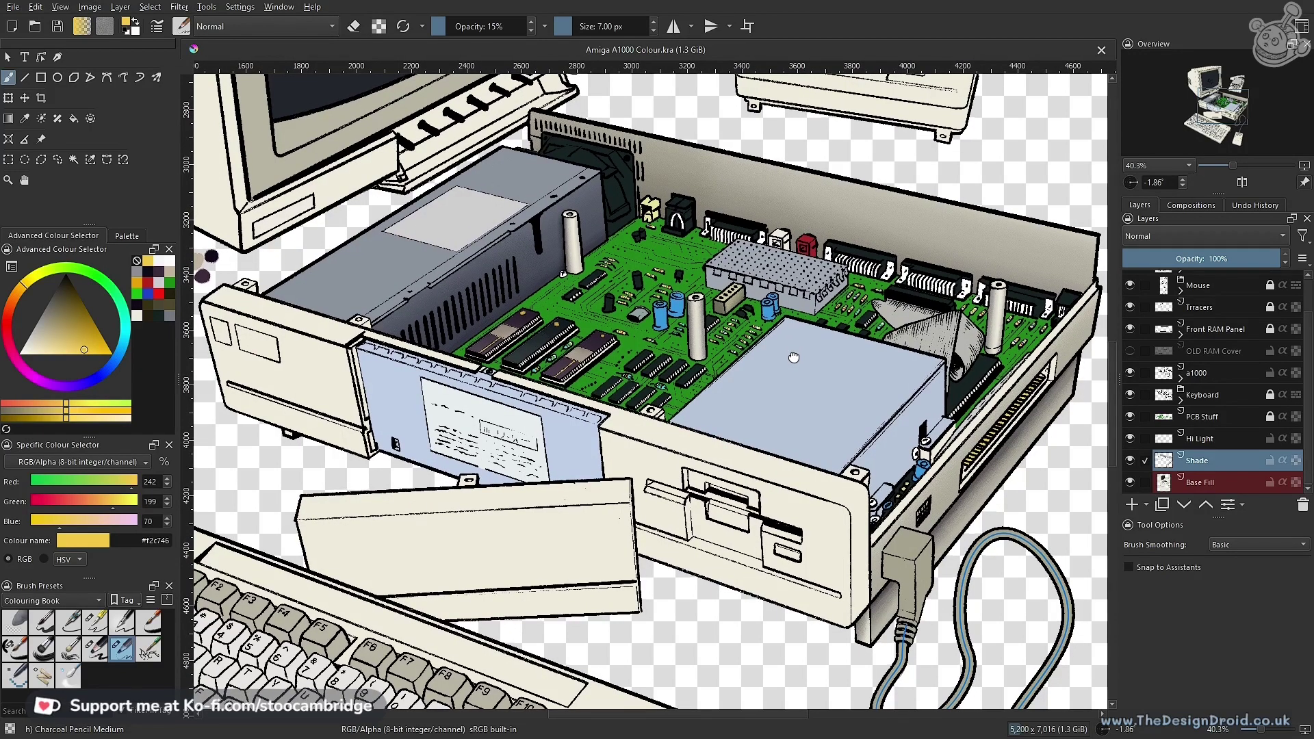
left_click_drag(792, 378, 792, 468)
left_click_drag(875, 429, 876, 441)
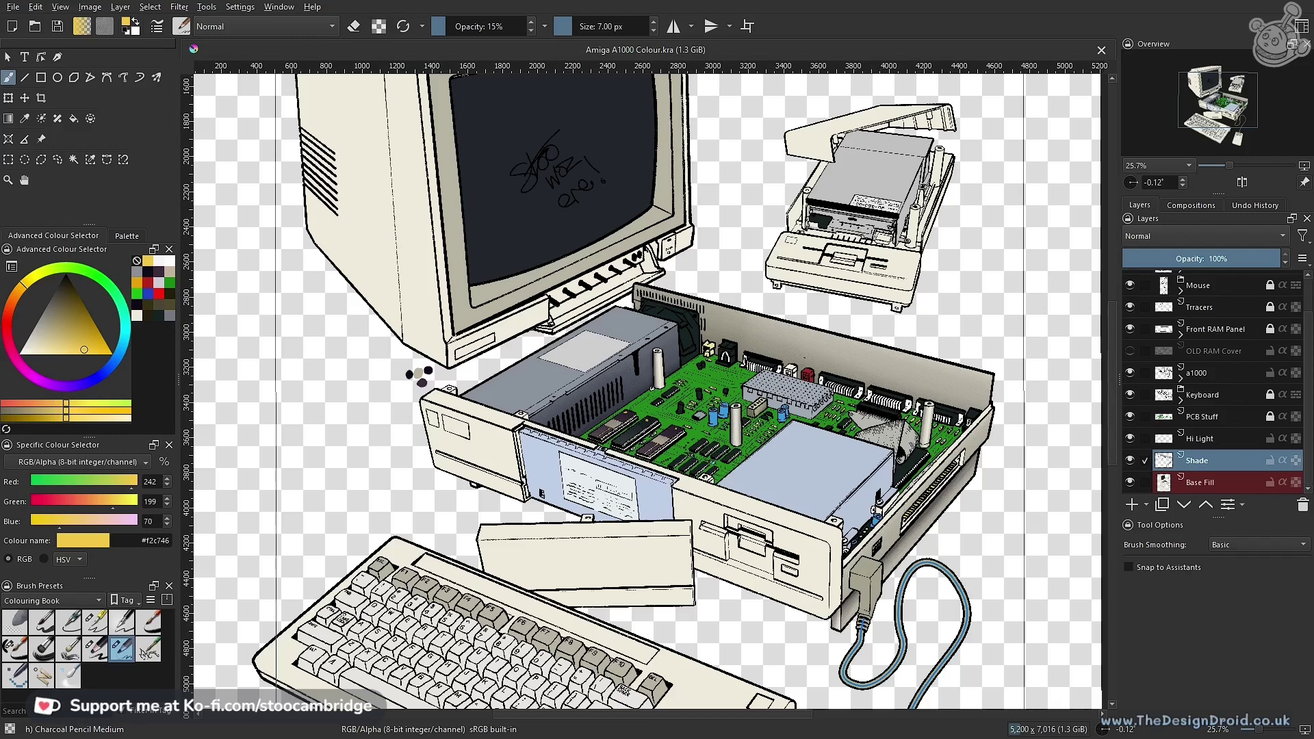
left_click_drag(787, 338, 795, 303)
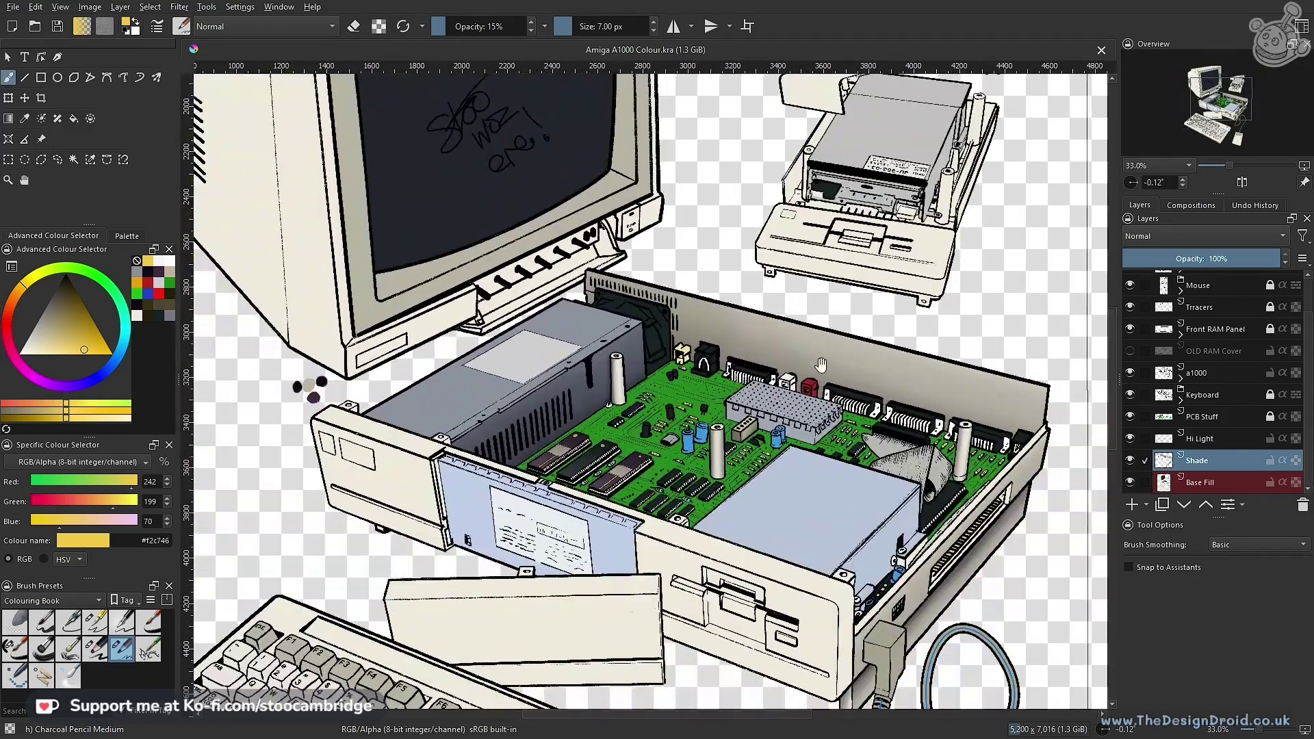
left_click_drag(820, 365, 819, 322)
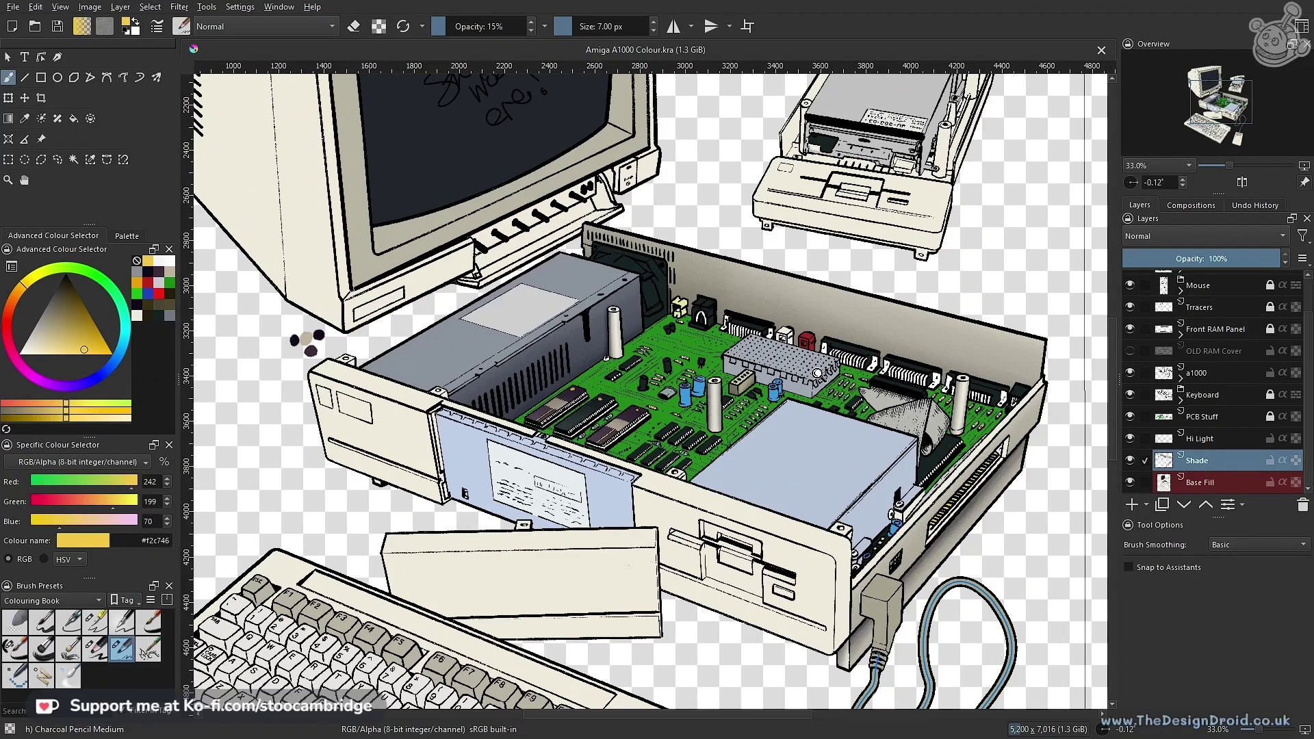
Select the dark component strip and blue capacitor beside the disk drive, with colour #0a0c1a and the Charcoal pencil large brush chosen
left_click_drag(933, 512, 811, 307)
left_click_drag(771, 403, 782, 416)
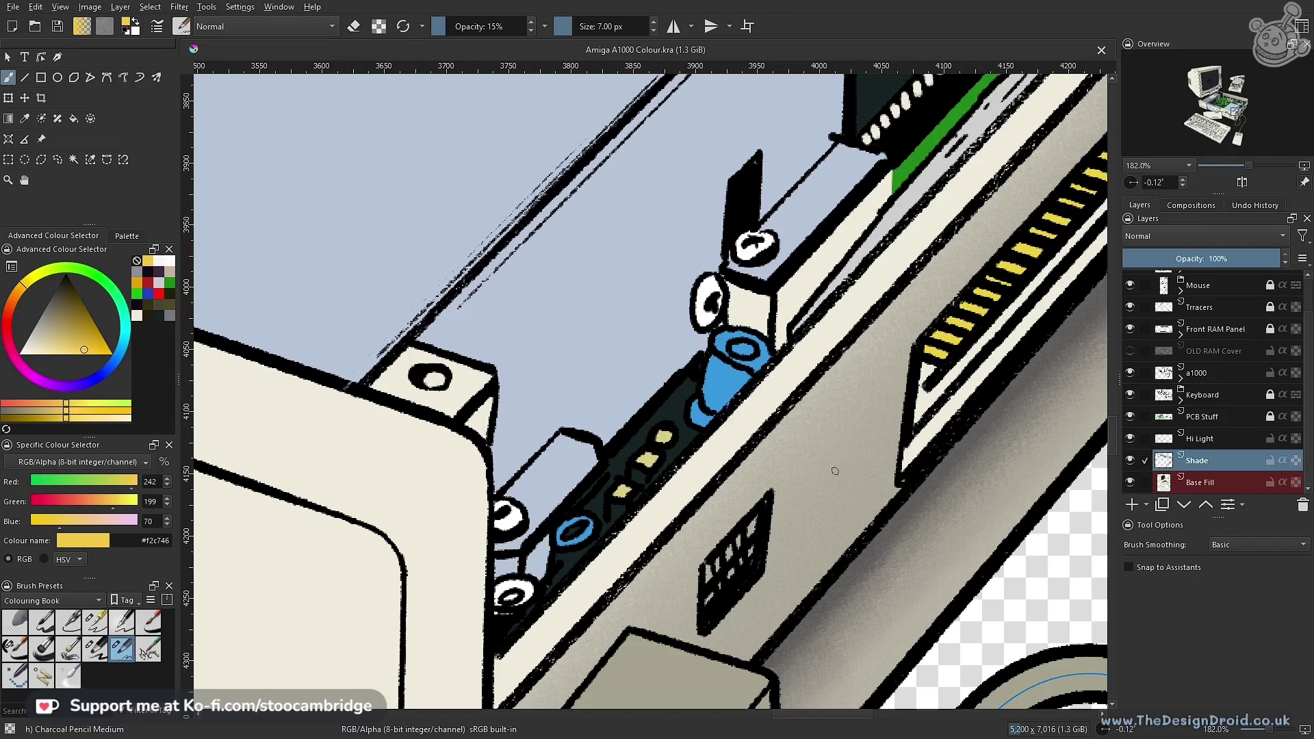
left_click(149, 274)
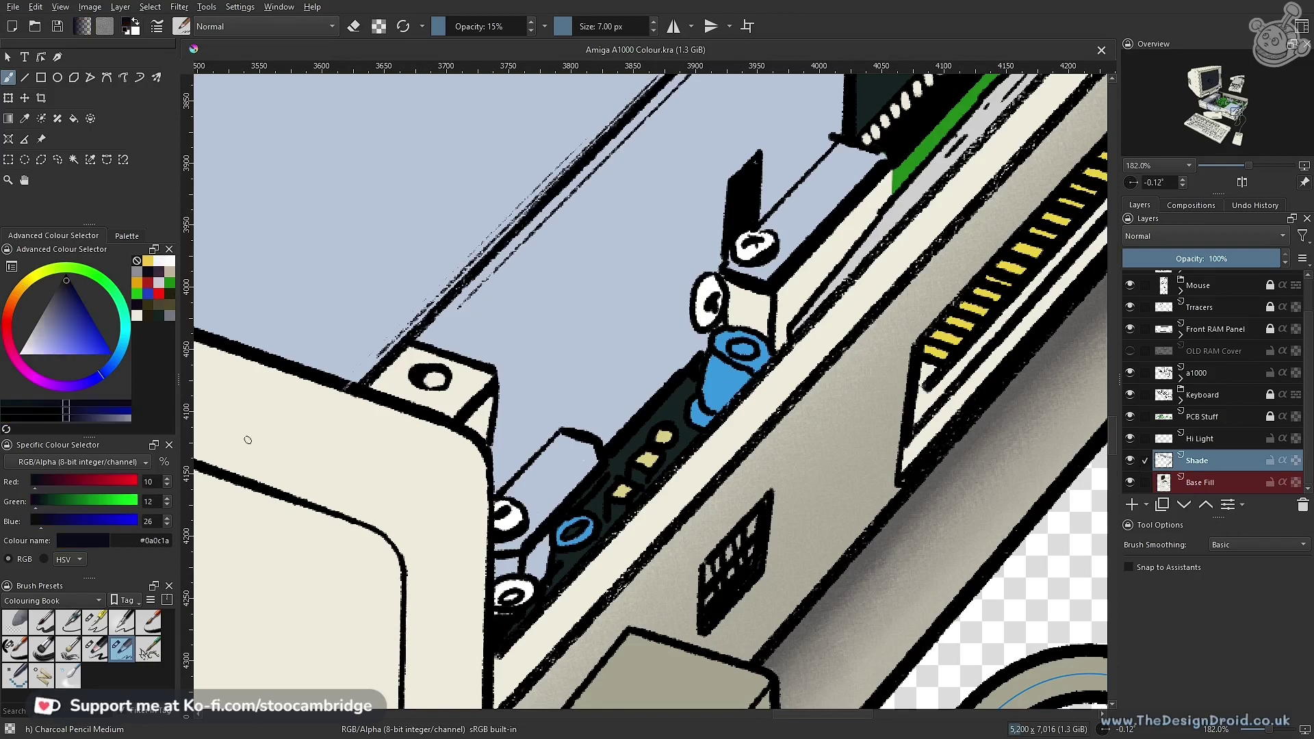
left_click(95, 649)
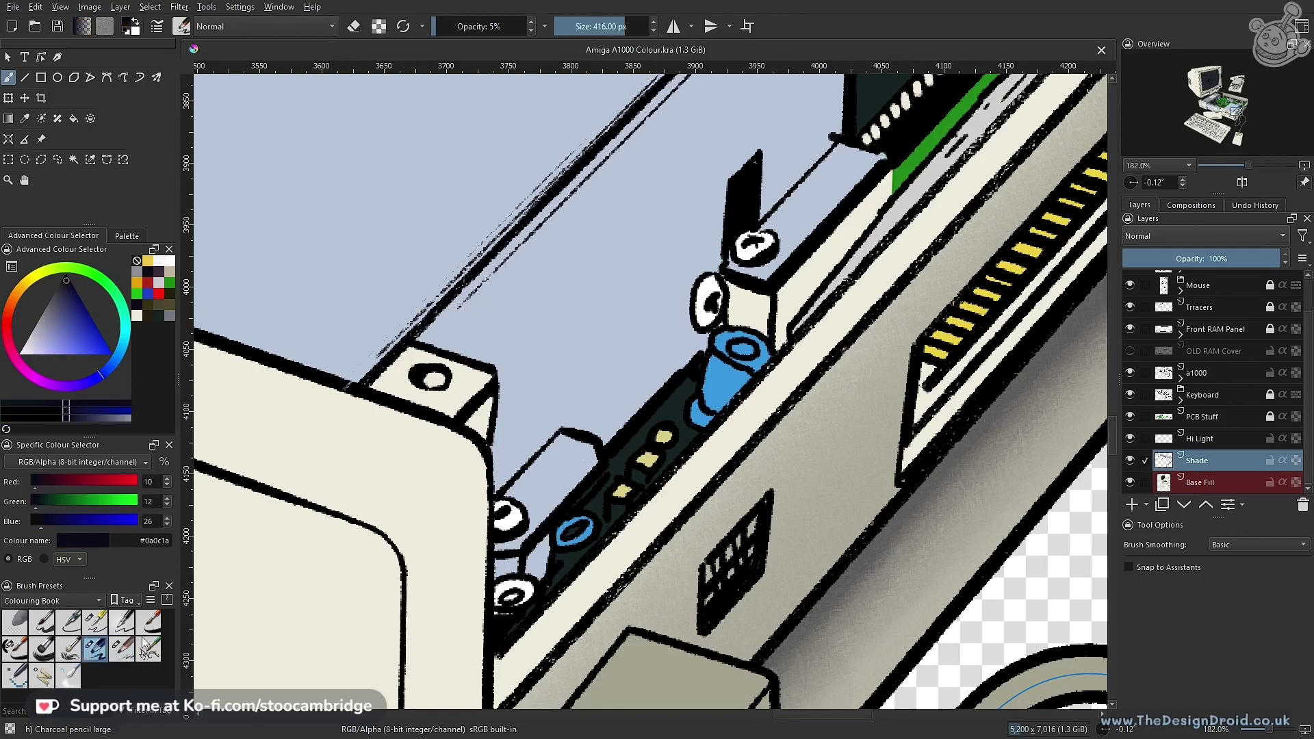
key("l")
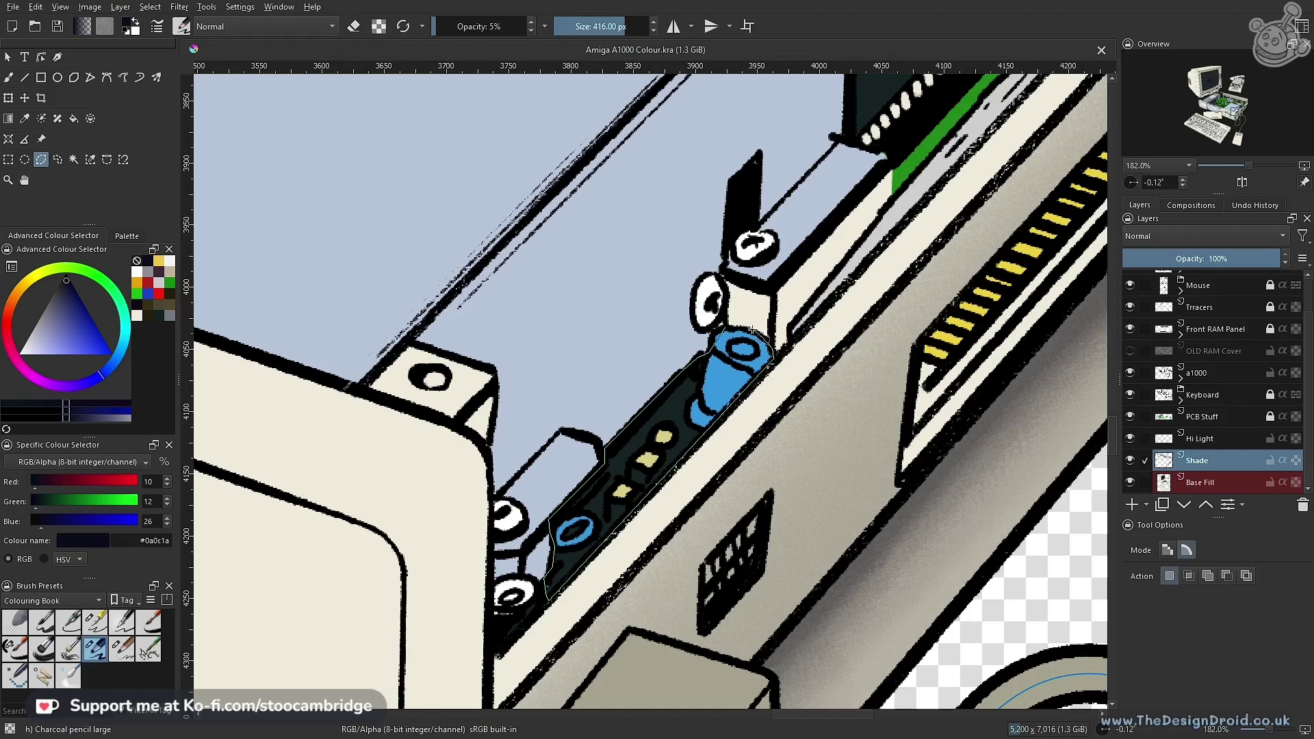
left_click(724, 327)
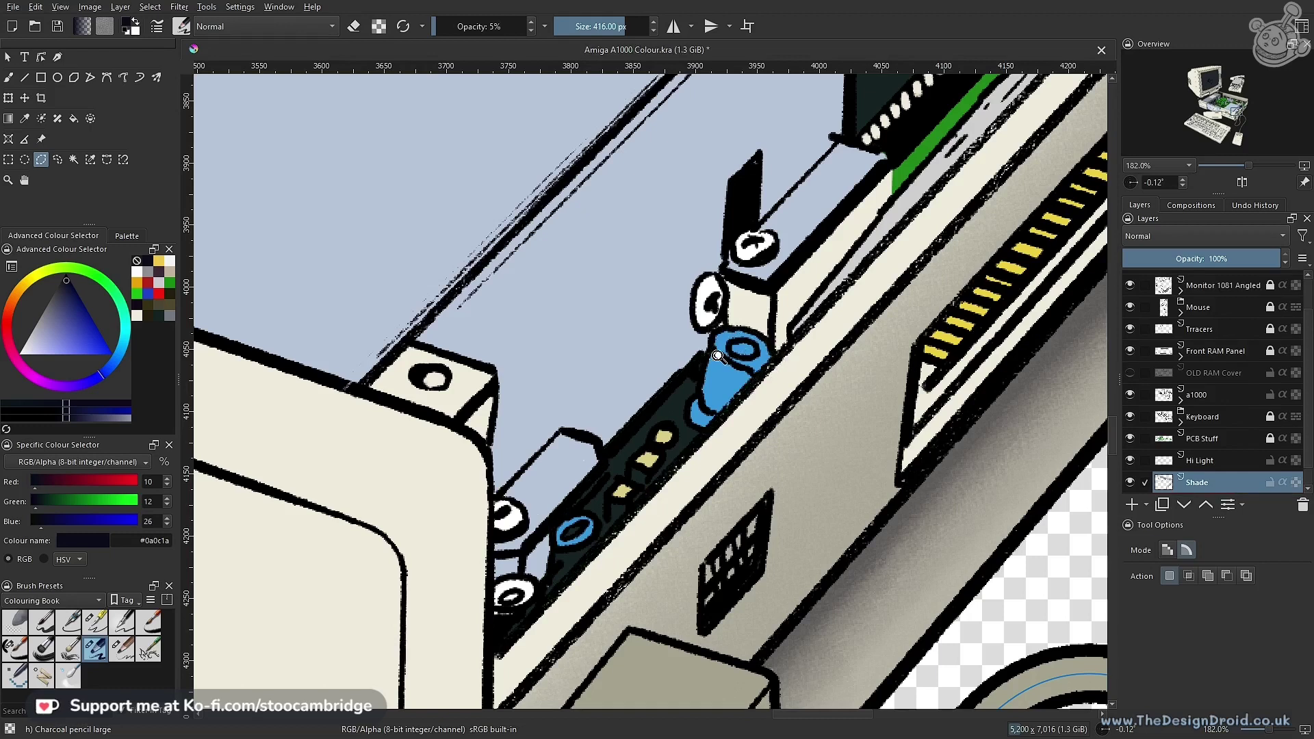
left_click_drag(717, 355, 751, 318)
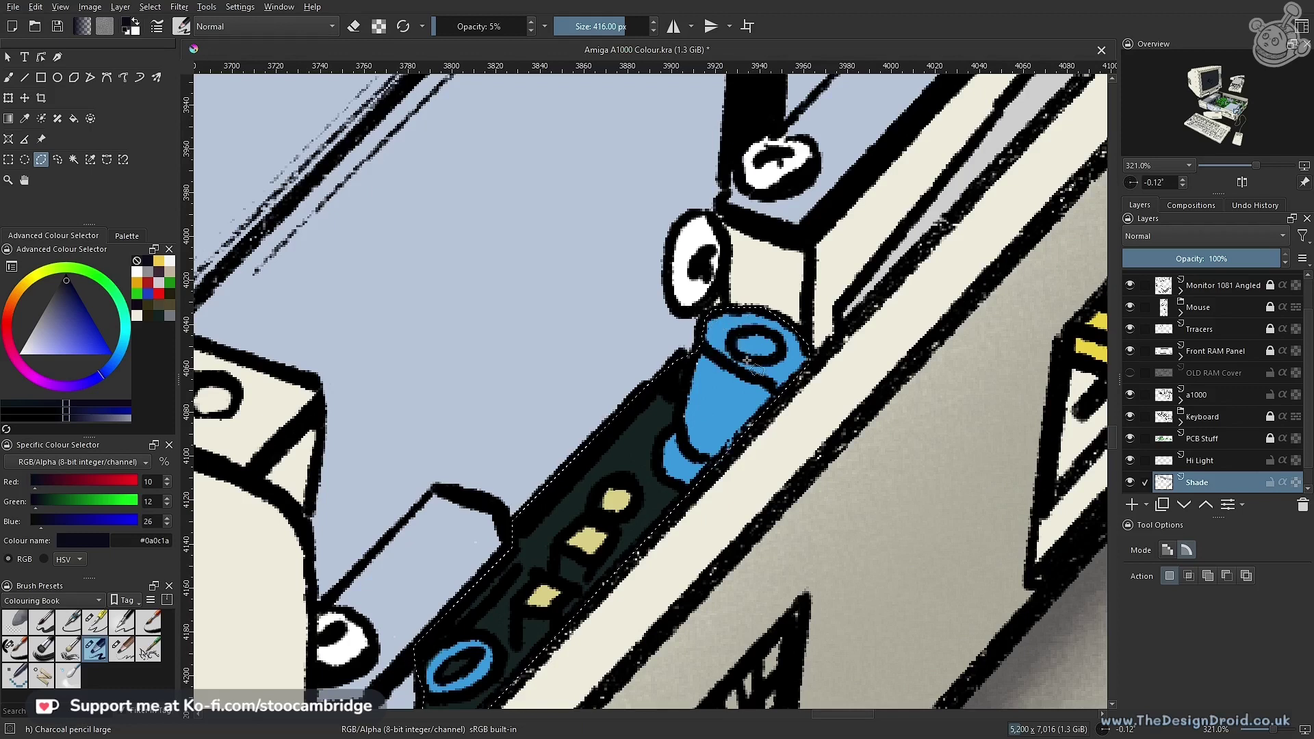
Darken the selected component strip and blue capacitor with broad 416 px charcoal strokes at 25% opacity
scroll(694, 370, "down", 8)
left_click_drag(727, 322, 657, 356)
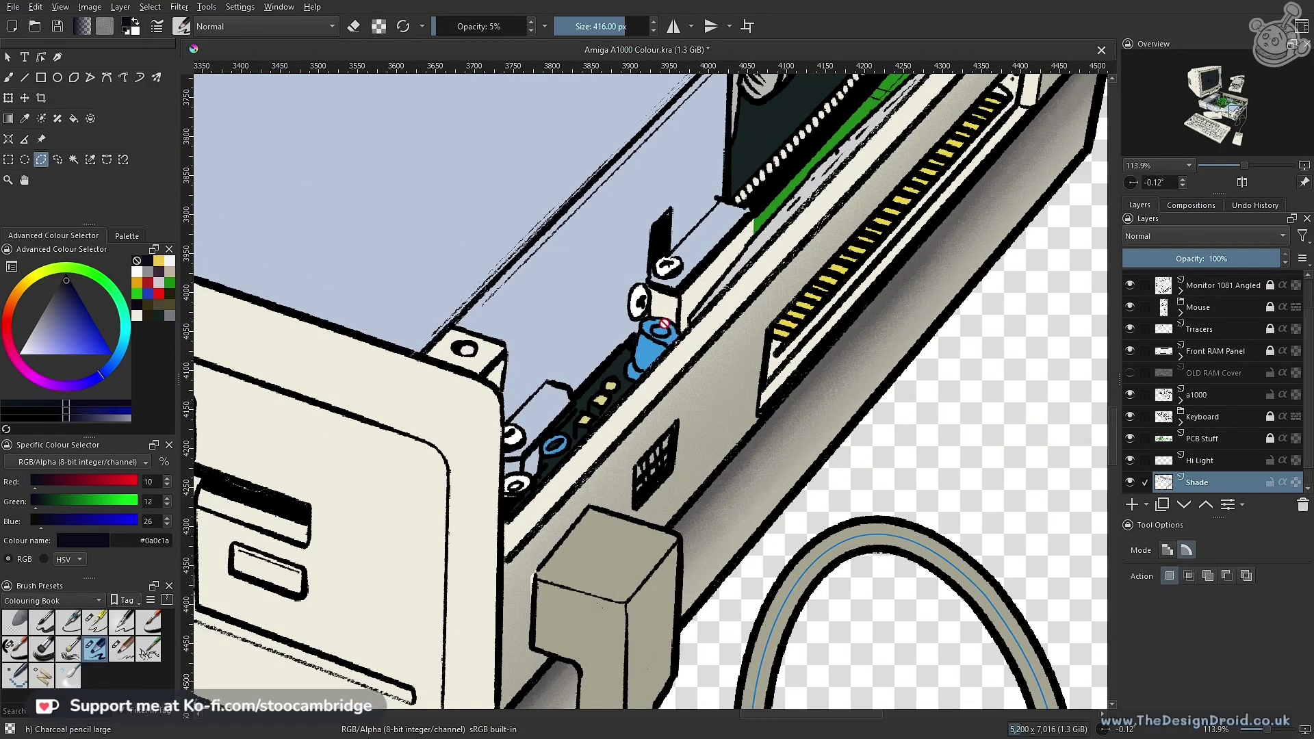
key("b")
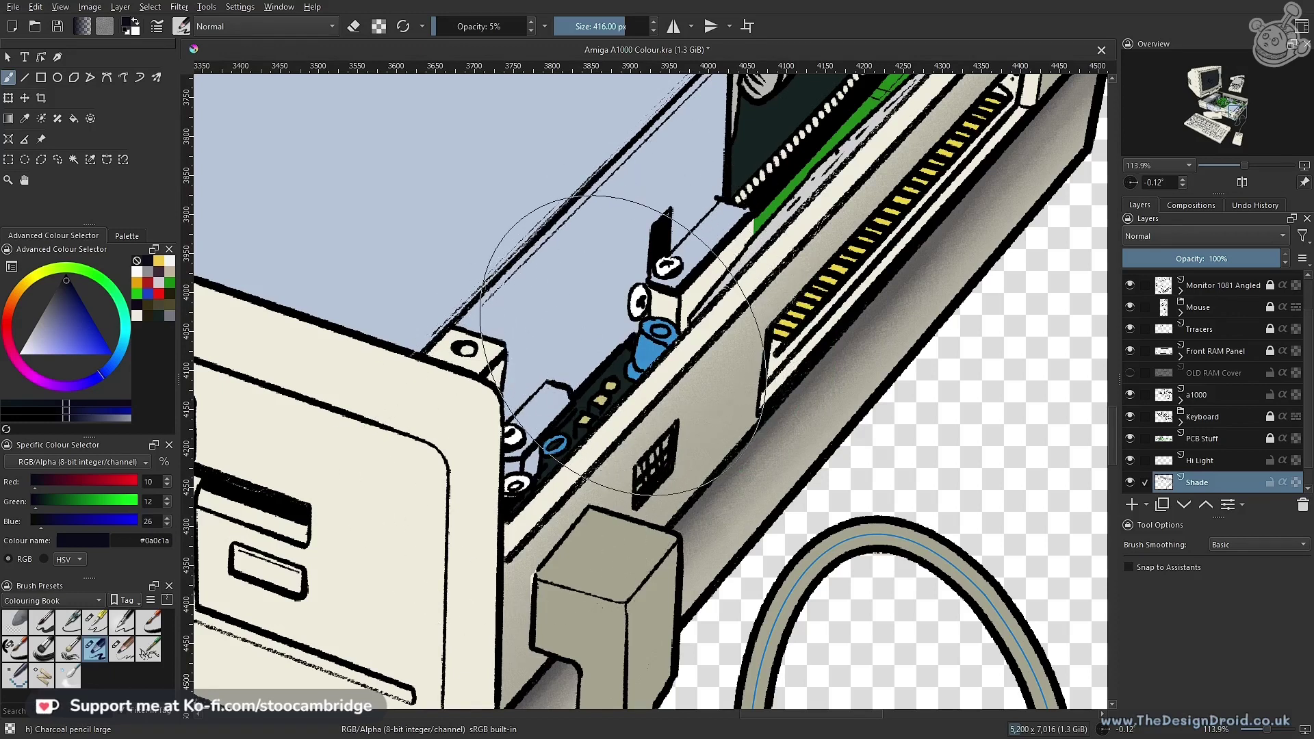
key("o")
key("o")
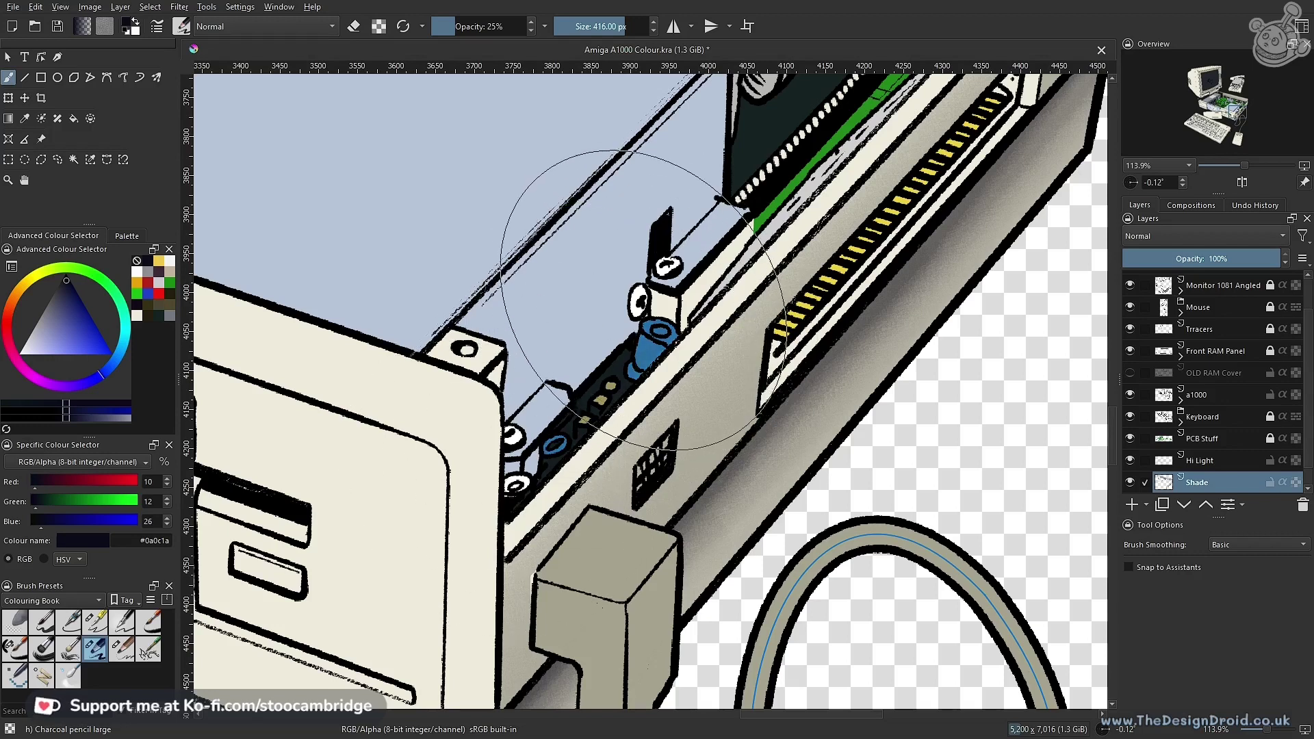
left_click_drag(643, 300, 458, 480)
mouse_move(653, 277)
left_mouse_down()
mouse_move(447, 501)
mouse_move(438, 534)
mouse_move(491, 474)
mouse_move(460, 521)
left_mouse_up()
left_click_drag(698, 251, 405, 580)
left_click_drag(692, 260, 463, 505)
left_click_drag(698, 341, 630, 421)
Lighten the shadow over the component strip and blue capacitor by erasing along it at 25% opacity
scroll(630, 421, "down", 3)
scroll(630, 421, "up", 6)
key("e")
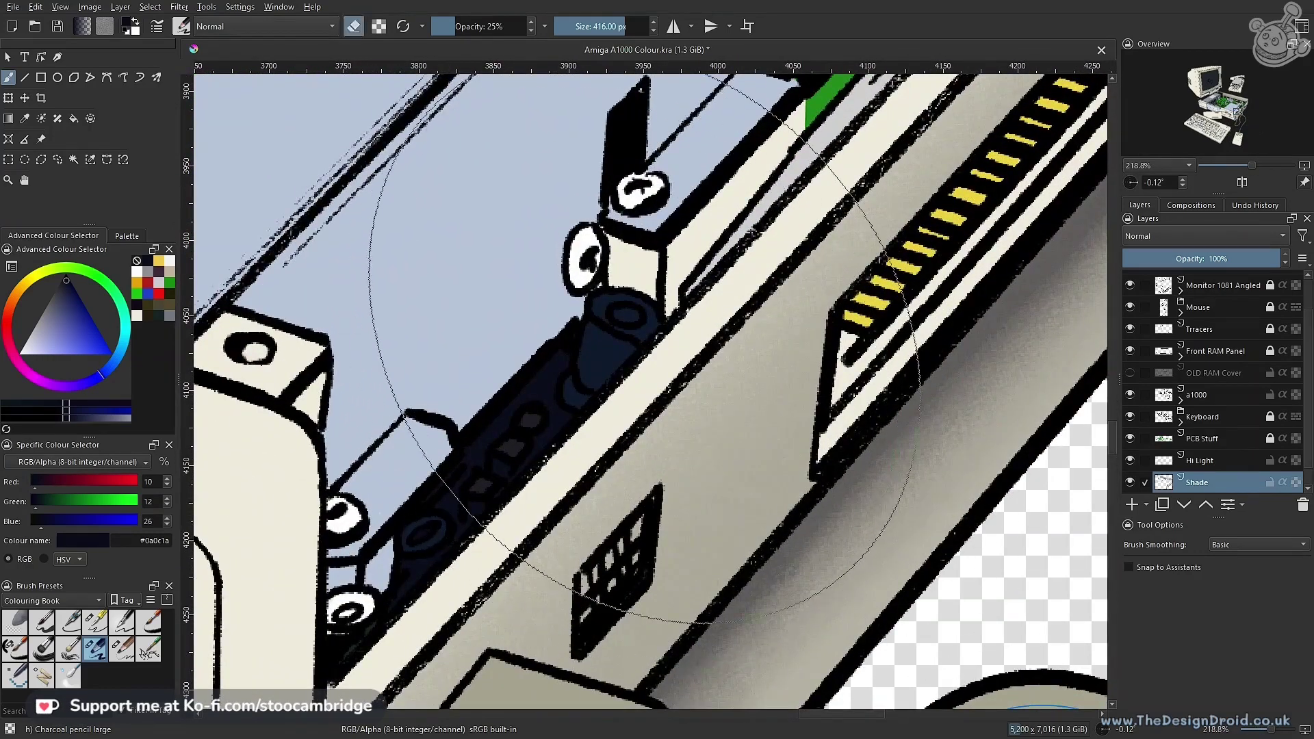
left_click_drag(644, 336, 424, 643)
left_click_drag(602, 338, 570, 423)
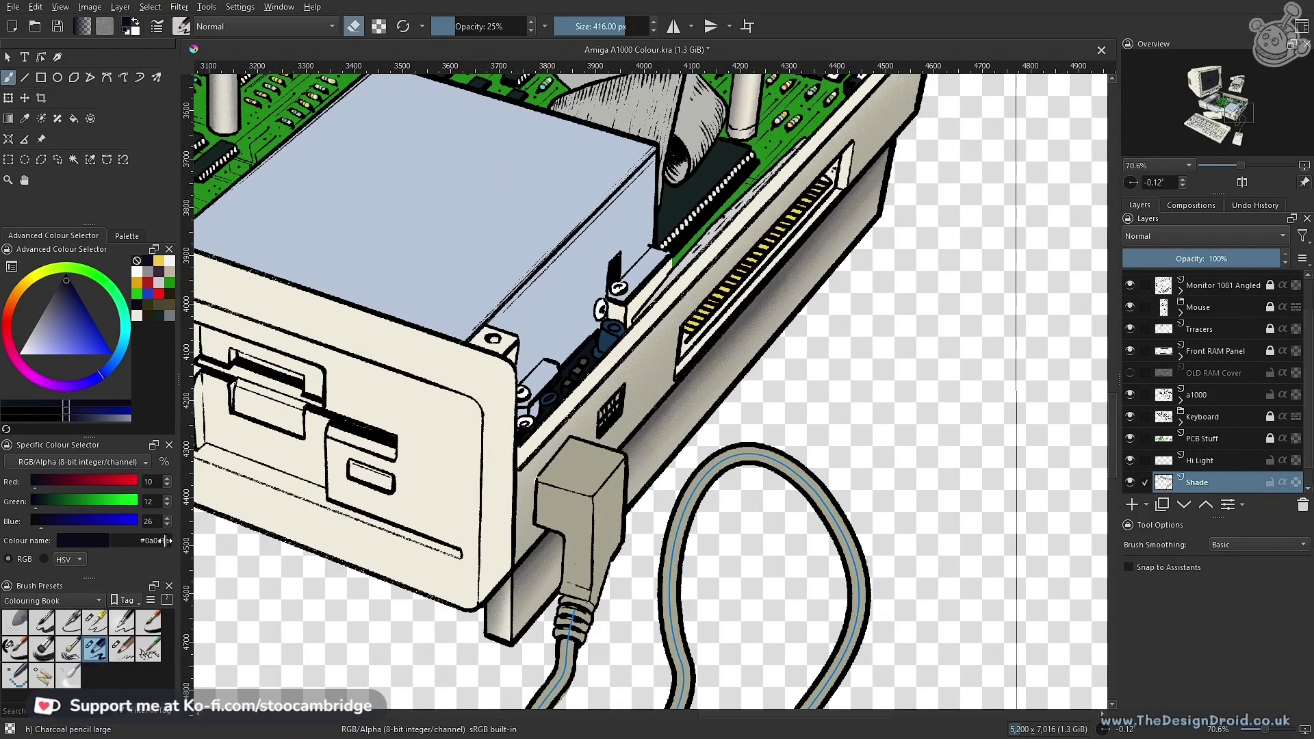
Darken the shaded side of the blue capacitor with the Charcoal Pencil Medium brush at 11 px and 15% opacity
left_click(122, 648)
scroll(640, 279, "up", 6)
left_click_drag(640, 279, 588, 427)
left_click_drag(588, 427, 551, 319)
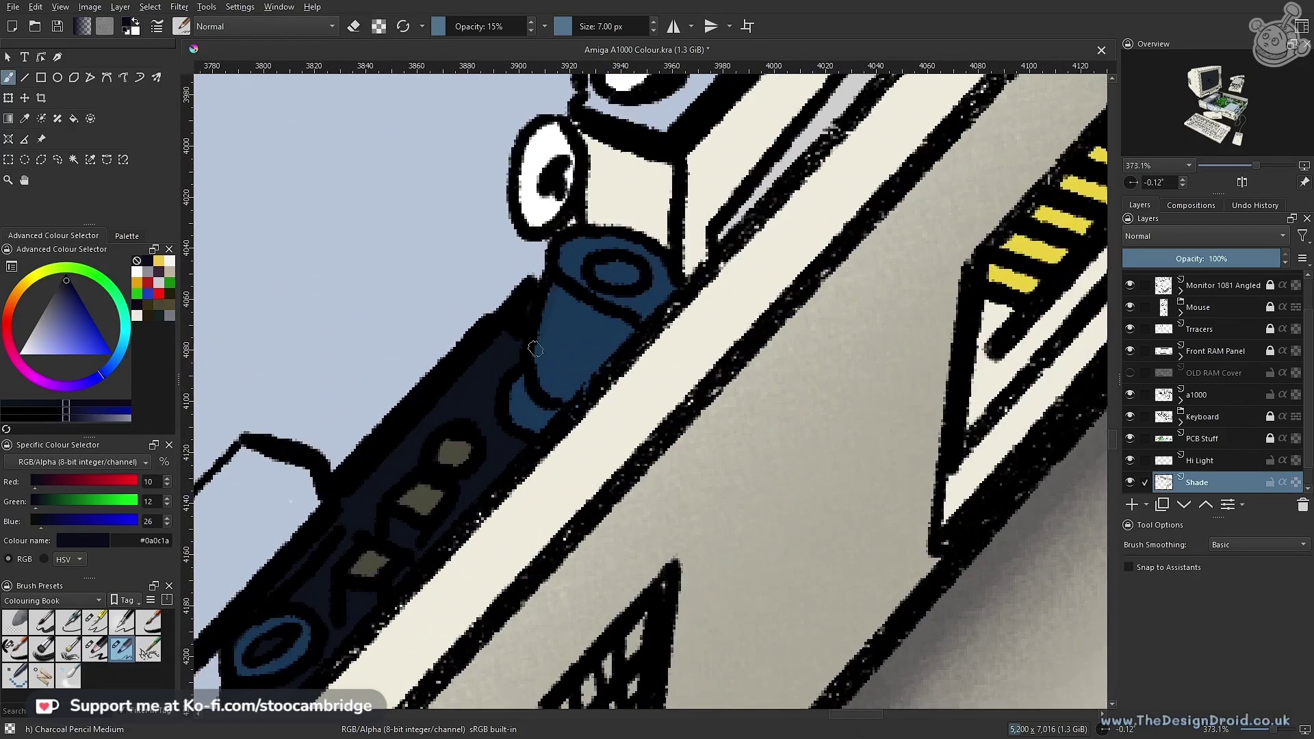
key("bracketright")
left_click_drag(532, 390, 522, 370)
left_click_drag(564, 331, 552, 375)
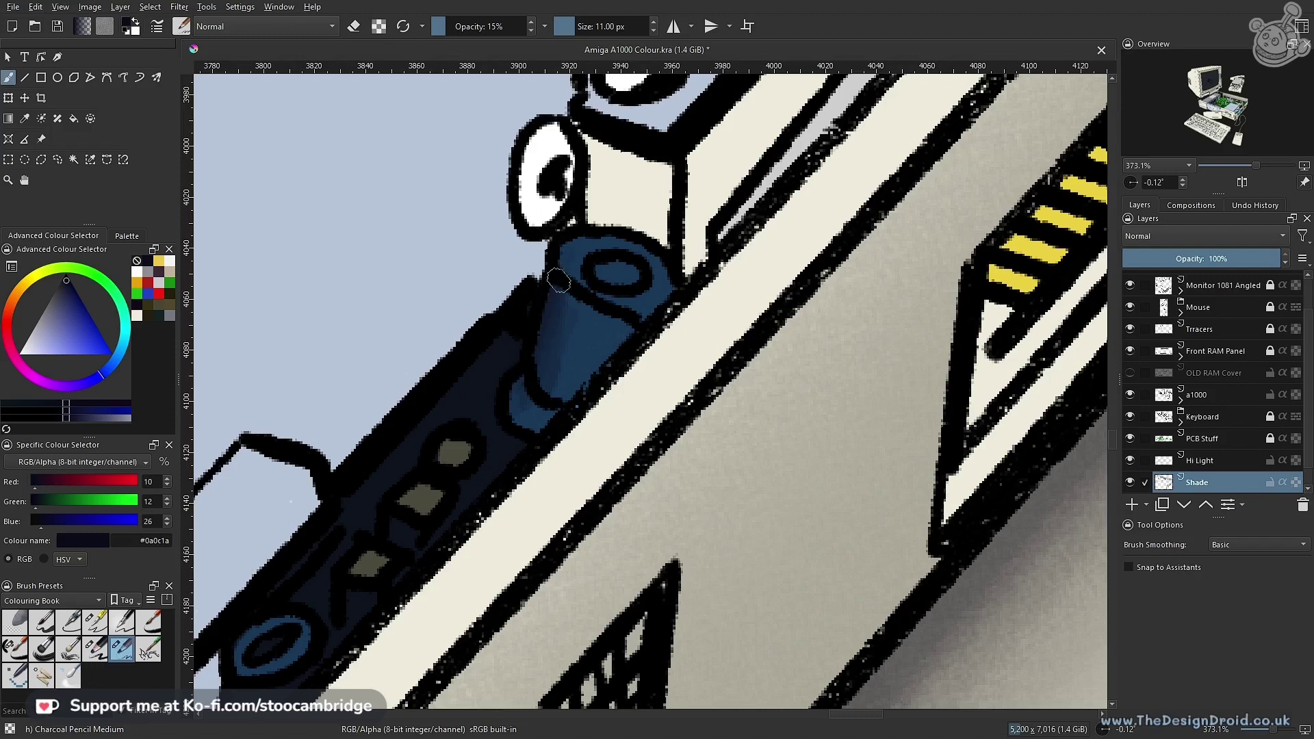
left_click_drag(545, 353, 559, 388)
Erase highlights into the shading on the capacitor's rim, the gold components and the blue ring at 16 px and 15% opacity
key("bracketright")
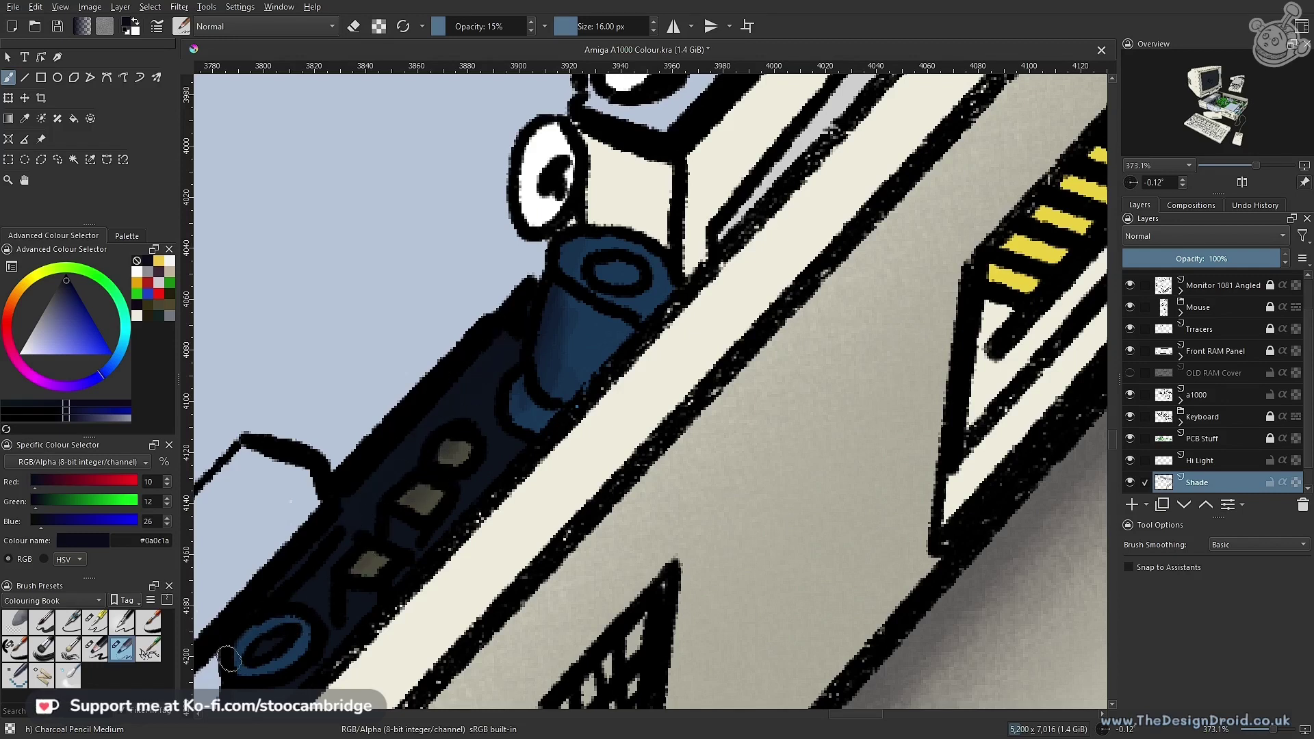
key("e")
mouse_move(648, 261)
left_mouse_down()
mouse_move(643, 300)
mouse_move(604, 291)
mouse_move(663, 297)
left_mouse_up()
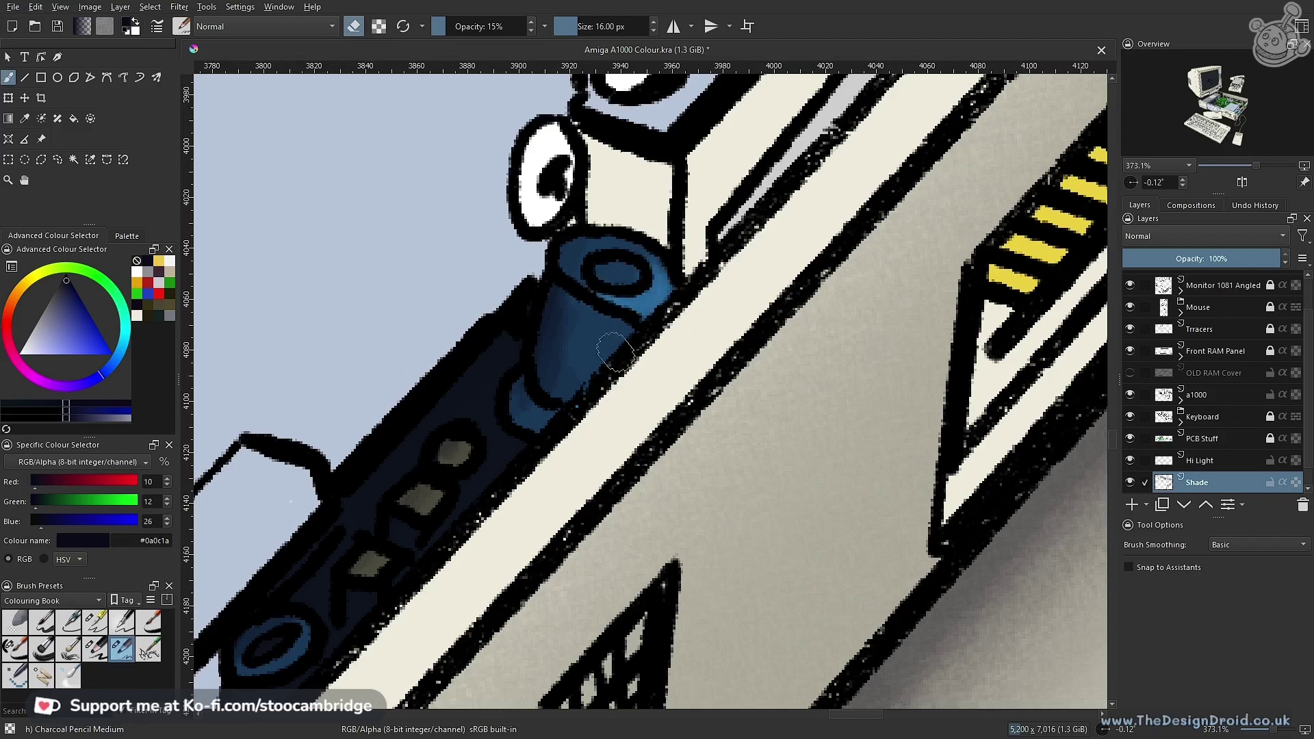
mouse_move(441, 498)
left_mouse_down()
mouse_move(419, 500)
mouse_move(368, 583)
left_mouse_up()
left_click_drag(435, 499, 433, 505)
left_click_drag(462, 462, 464, 457)
left_click_drag(315, 638, 275, 681)
scroll(544, 413, "down", 5)
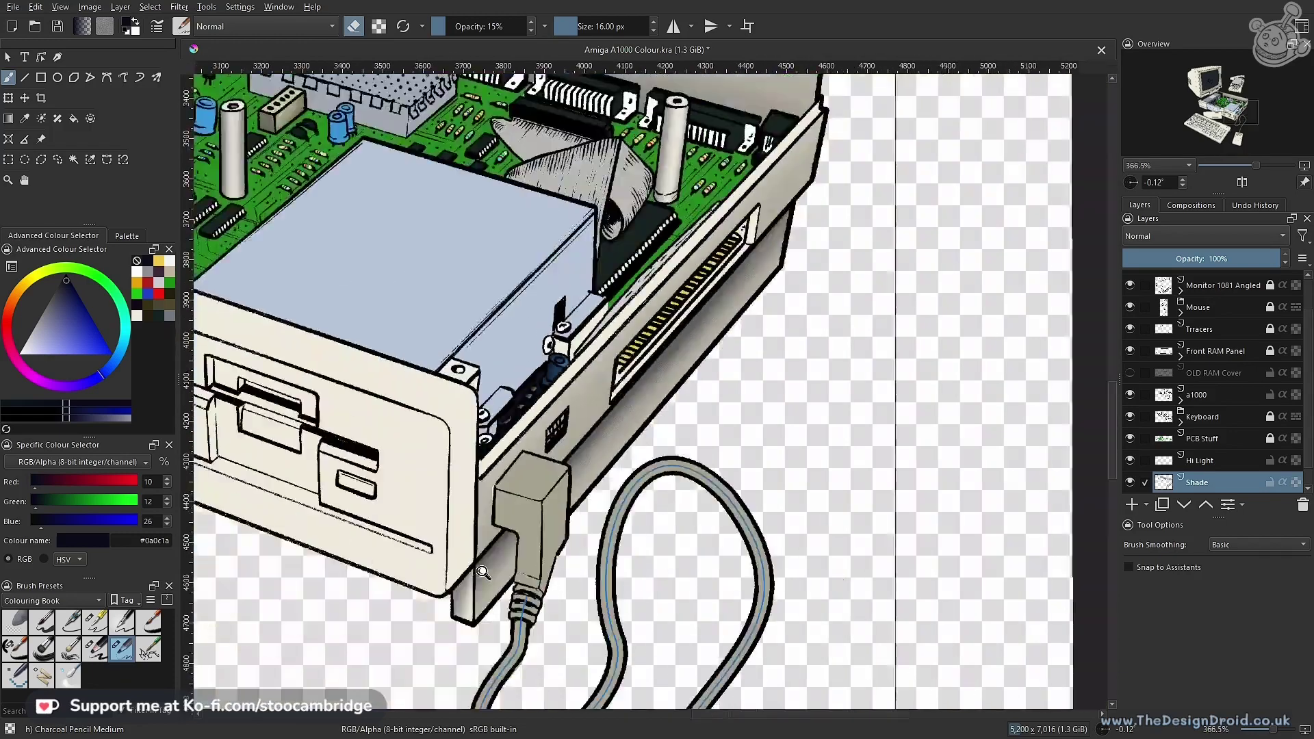
scroll(544, 413, "up", 4)
scroll(544, 413, "up", 3)
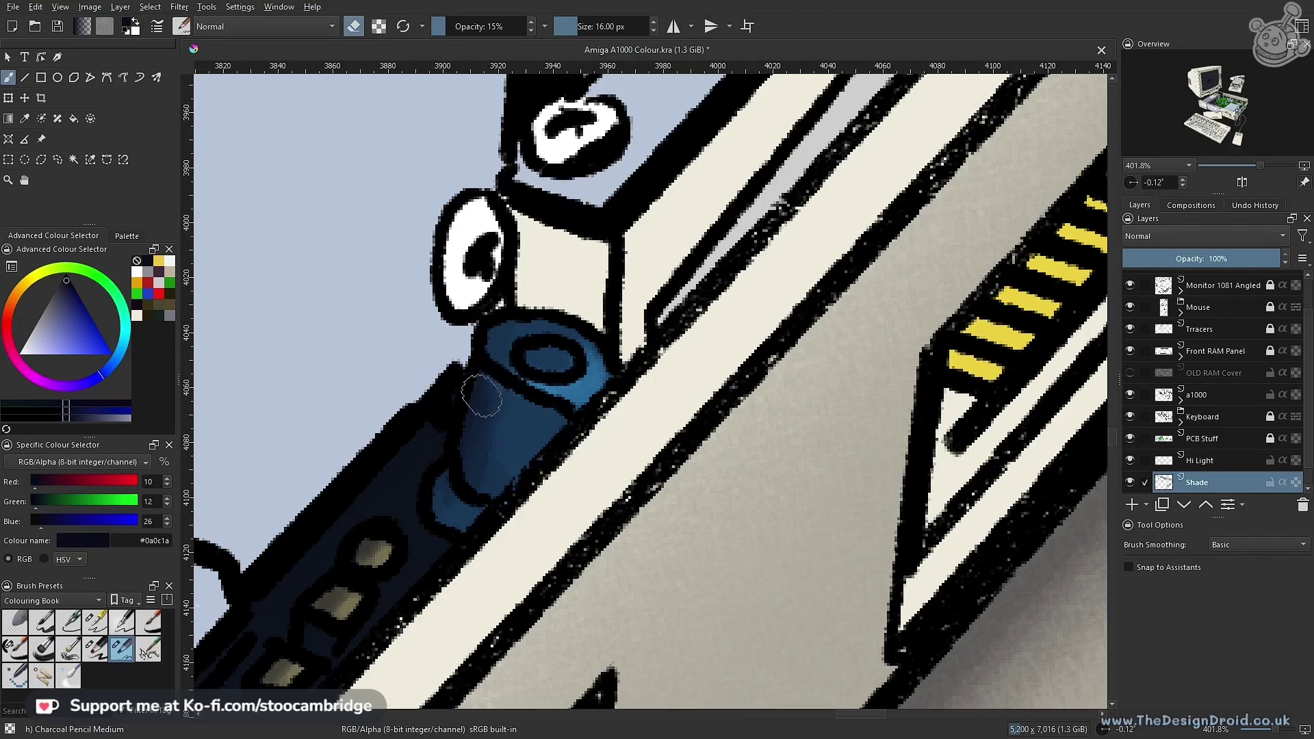
Shade the dark component strip and capacitor base with the Charcoal pencil large brush reduced to 96 px at 25% opacity
left_click(95, 648)
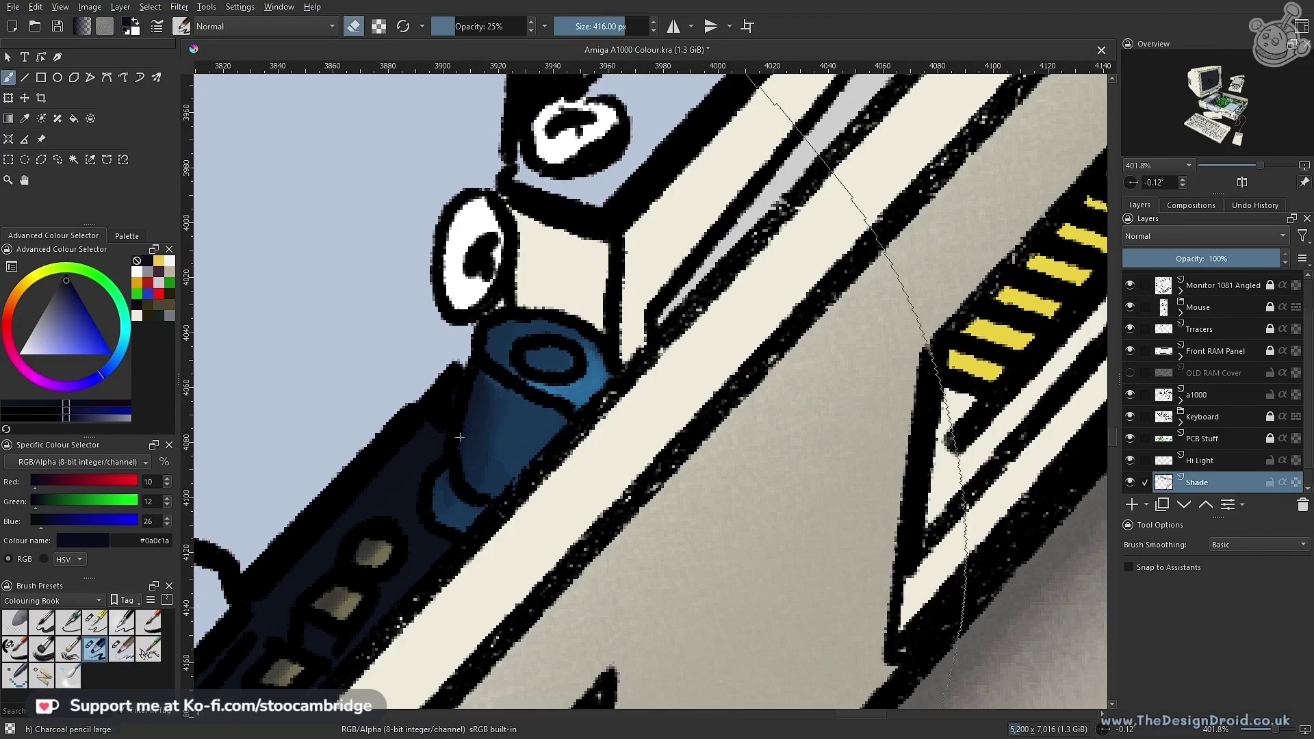
key("bracketleft")
key("bracketleft")
key("bracketleft")
key("bracketleft")
key("bracketleft")
key("bracketleft")
key("bracketleft")
key("bracketleft")
key("bracketleft")
key("bracketleft")
key("bracketleft")
key("bracketleft")
key("bracketleft")
key("bracketleft")
key("bracketleft")
key("bracketleft")
key("bracketleft")
key("bracketleft")
key("bracketleft")
key("bracketleft")
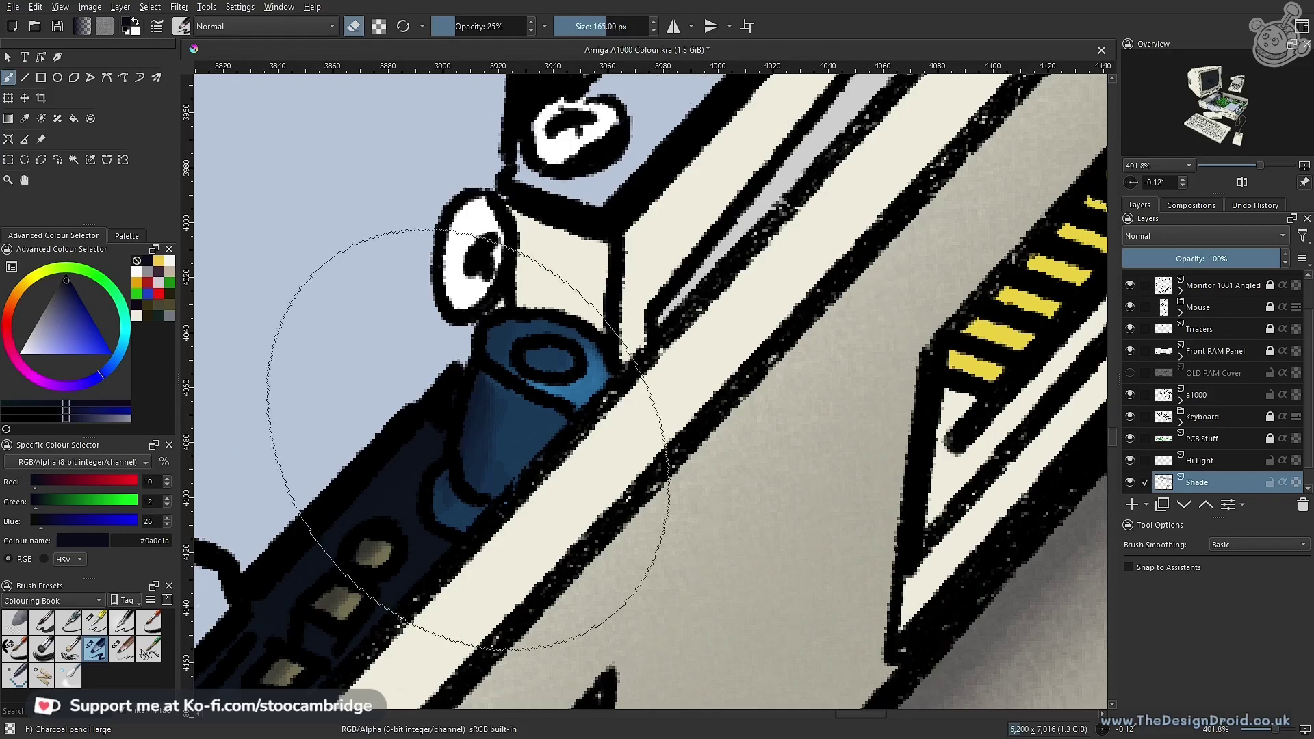
key("e")
left_click_drag(466, 404, 436, 483)
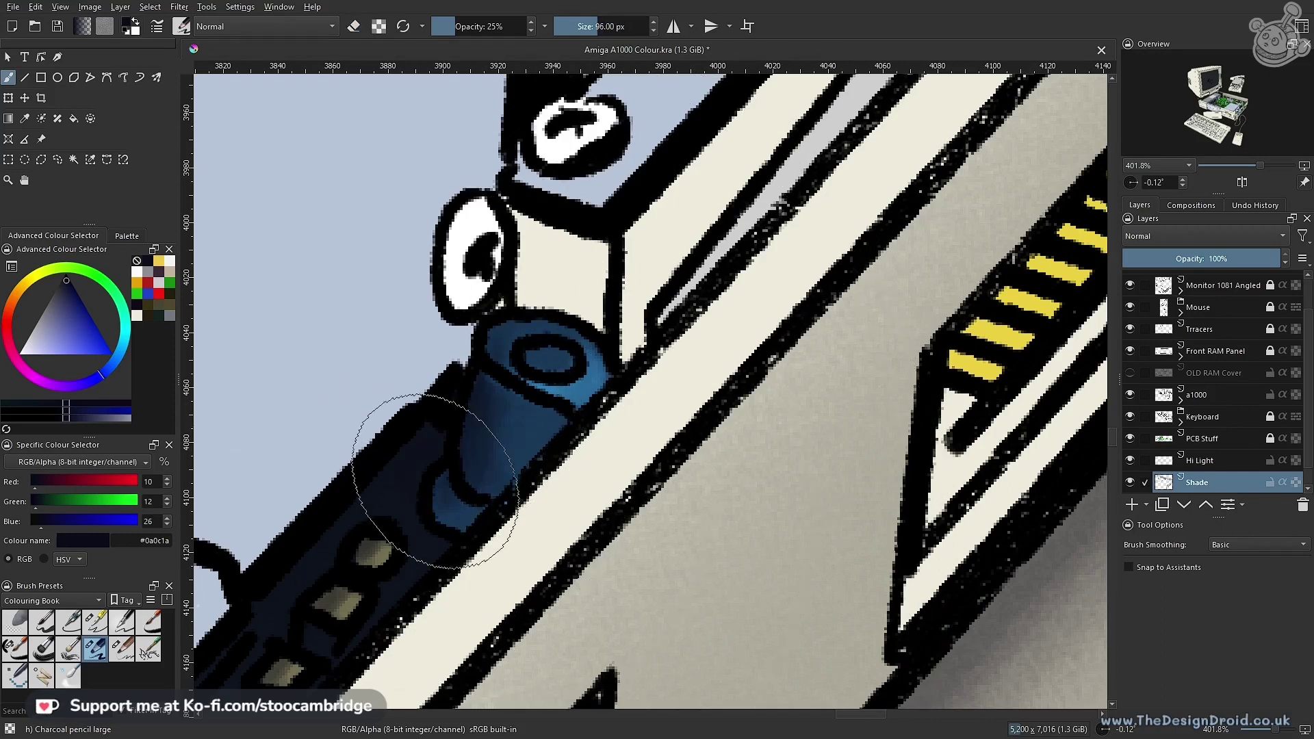
mouse_move(462, 319)
left_mouse_down()
mouse_move(411, 522)
mouse_move(381, 543)
mouse_move(410, 411)
mouse_move(267, 542)
left_mouse_up()
left_click_drag(392, 431, 418, 540)
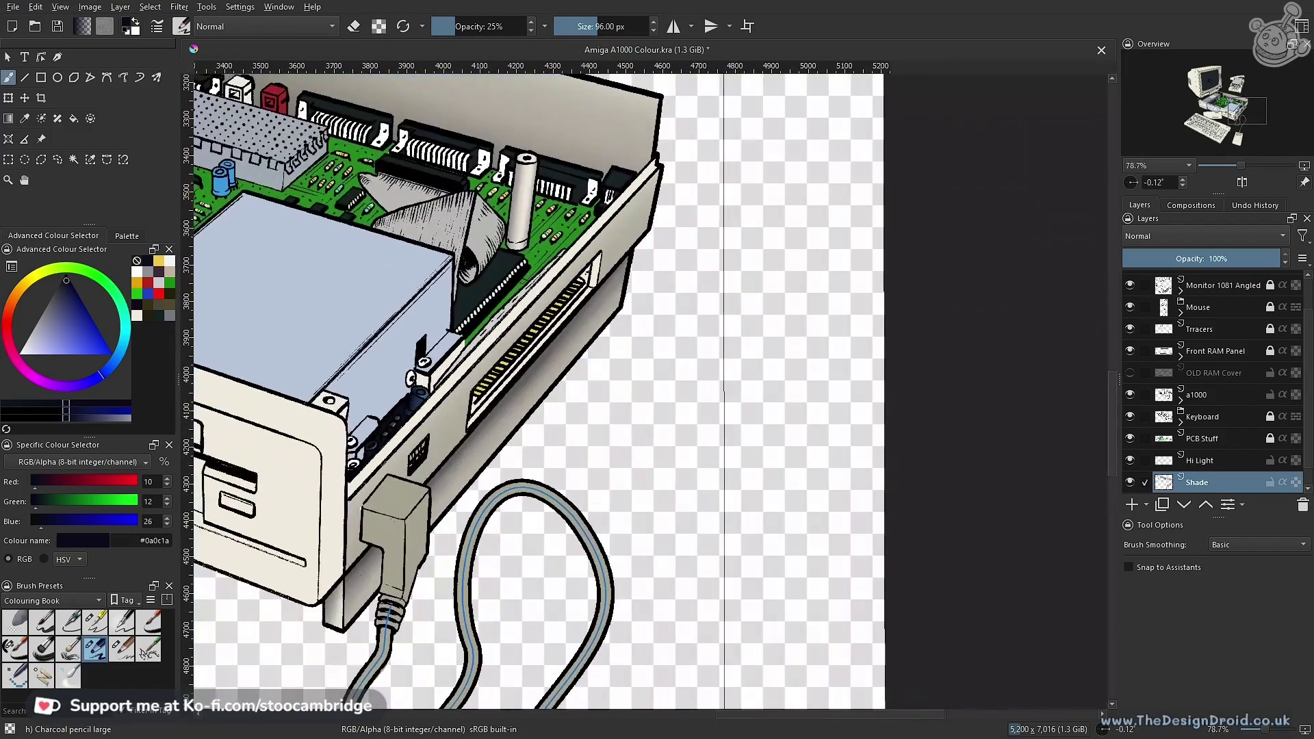
Deepen the shadow across the blue capacitor and component strip with further 96 px charcoal strokes
left_click_drag(412, 449, 460, 361)
scroll(460, 361, "up", 1)
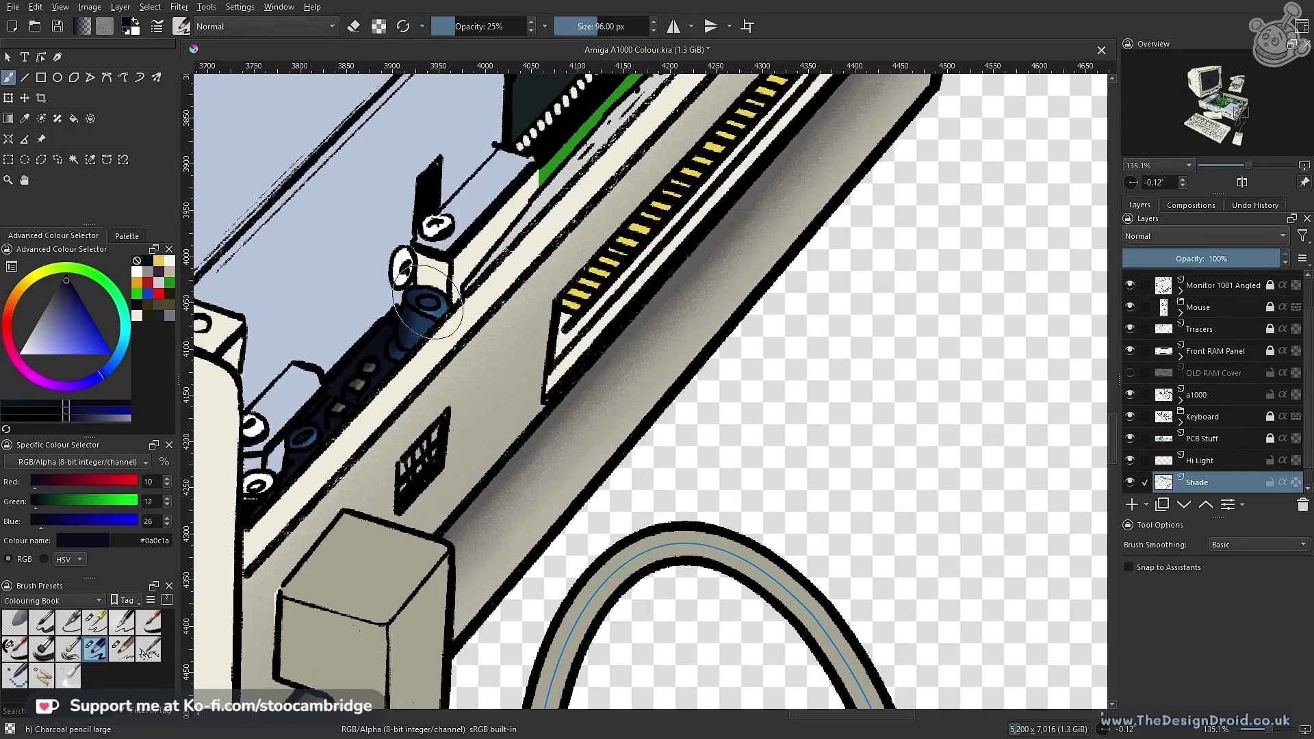
mouse_move(387, 405)
left_mouse_down()
mouse_move(425, 294)
mouse_move(370, 369)
mouse_move(374, 330)
left_mouse_up()
mouse_move(336, 403)
left_mouse_down()
mouse_move(321, 441)
mouse_move(302, 432)
mouse_move(294, 501)
left_mouse_up()
mouse_move(385, 376)
left_mouse_down()
mouse_move(436, 488)
mouse_move(449, 399)
left_mouse_up()
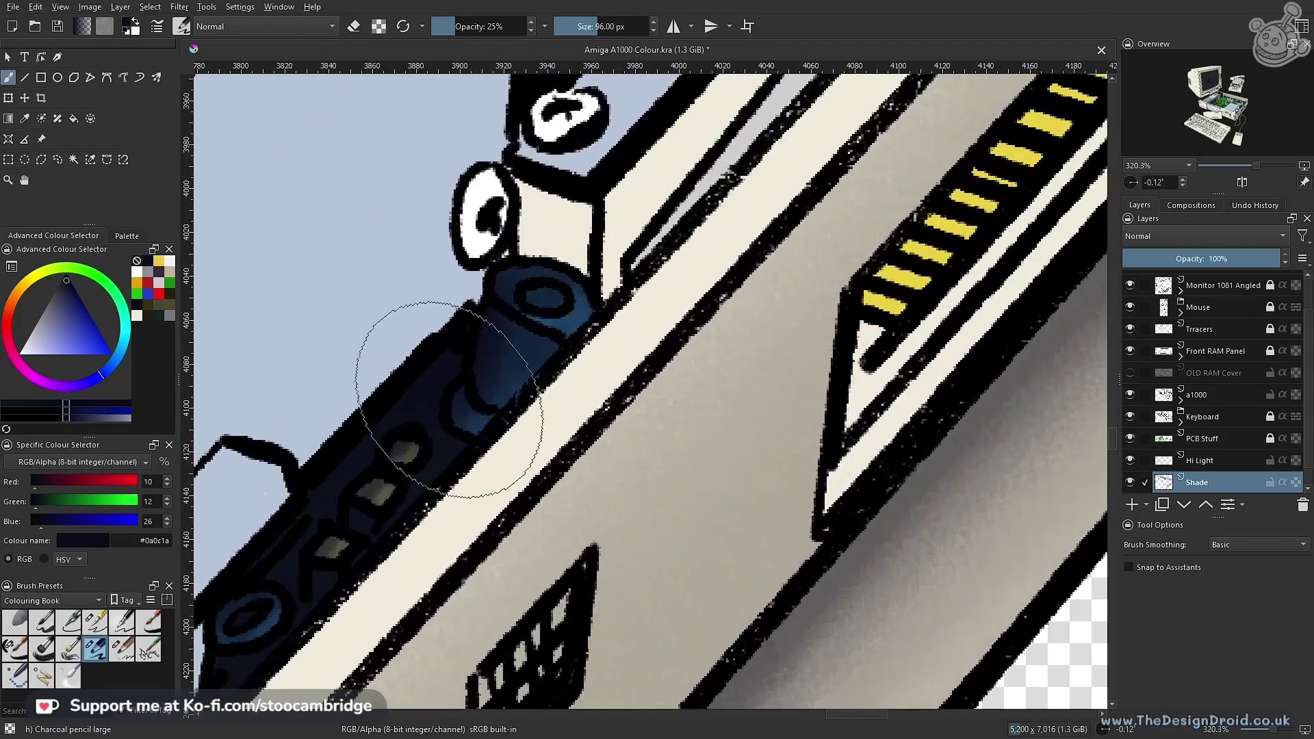
Softly lighten the gold components and blue capacitor by erasing with the Charcoal Pencil Medium brush at 16 px and 5% opacity
left_click(122, 649)
mouse_move(368, 569)
left_mouse_down()
mouse_move(425, 434)
mouse_move(386, 399)
mouse_move(400, 430)
left_mouse_up()
key("i")
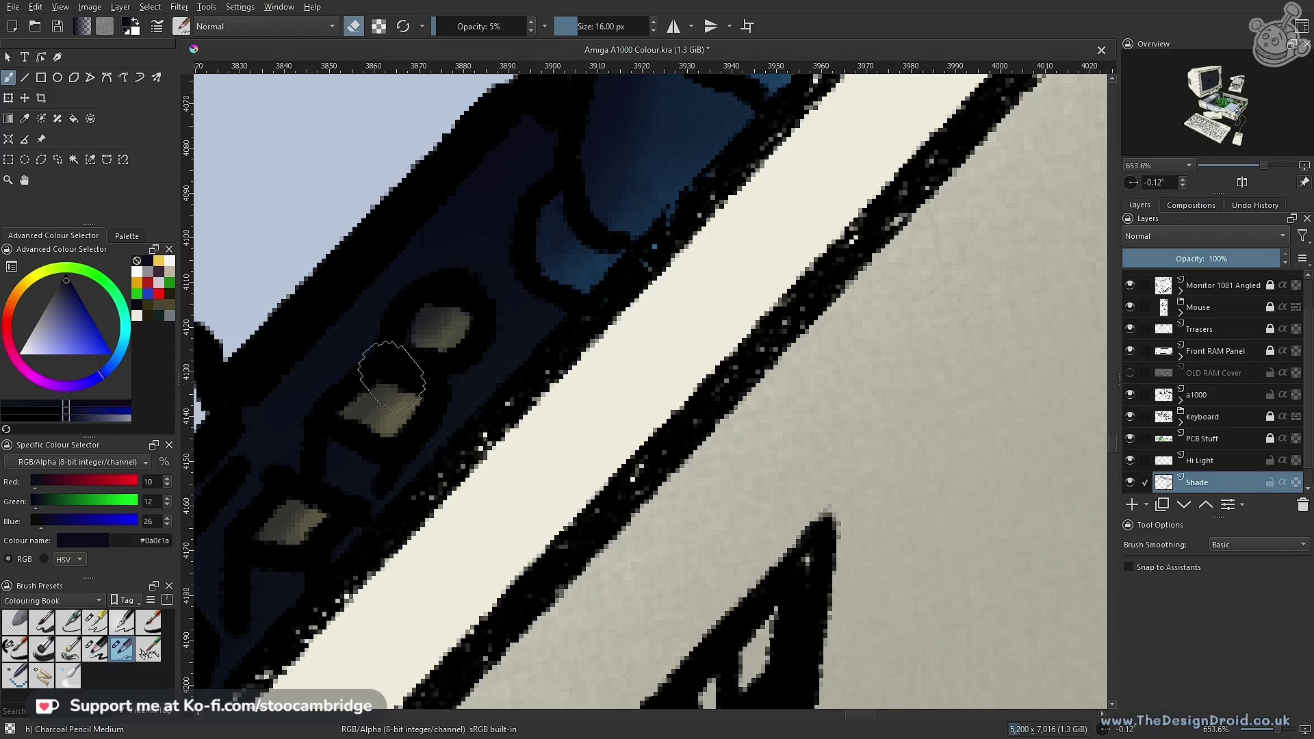
left_click_drag(603, 249, 435, 499)
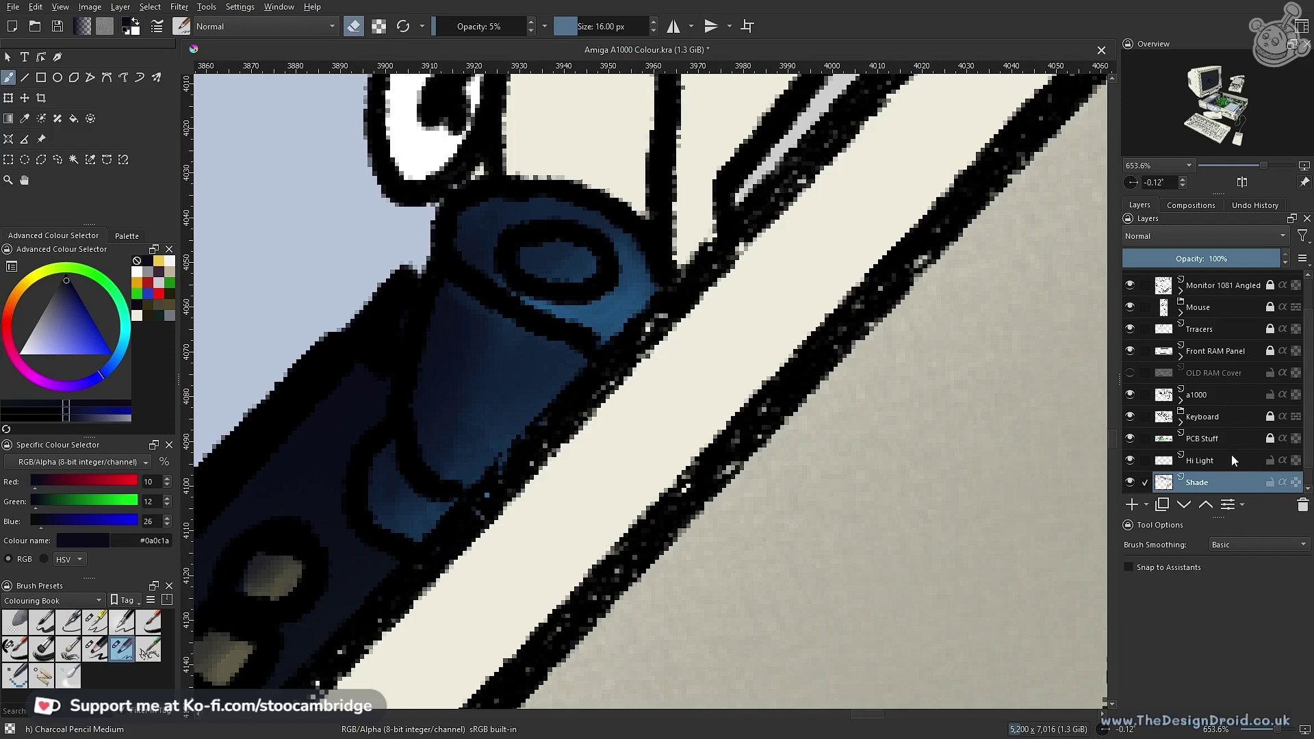
On the Base Fill layer, colour the centre of the capacitor's top grey with the 6 px Ink-7 Brush Rough SC, choosing #878993 and #bcbec6
scroll(1231, 479, "down", 1)
left_click(1231, 485)
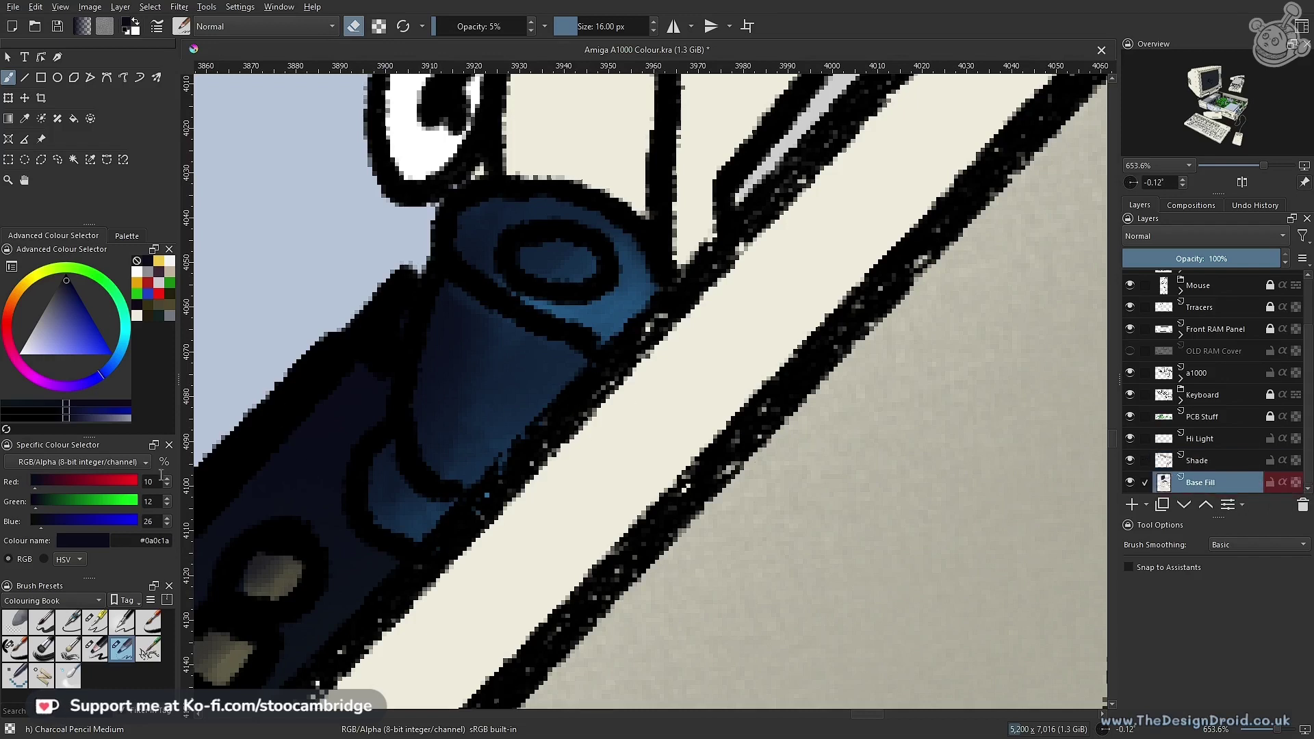
left_click(12, 654)
left_click_drag(69, 319, 42, 321)
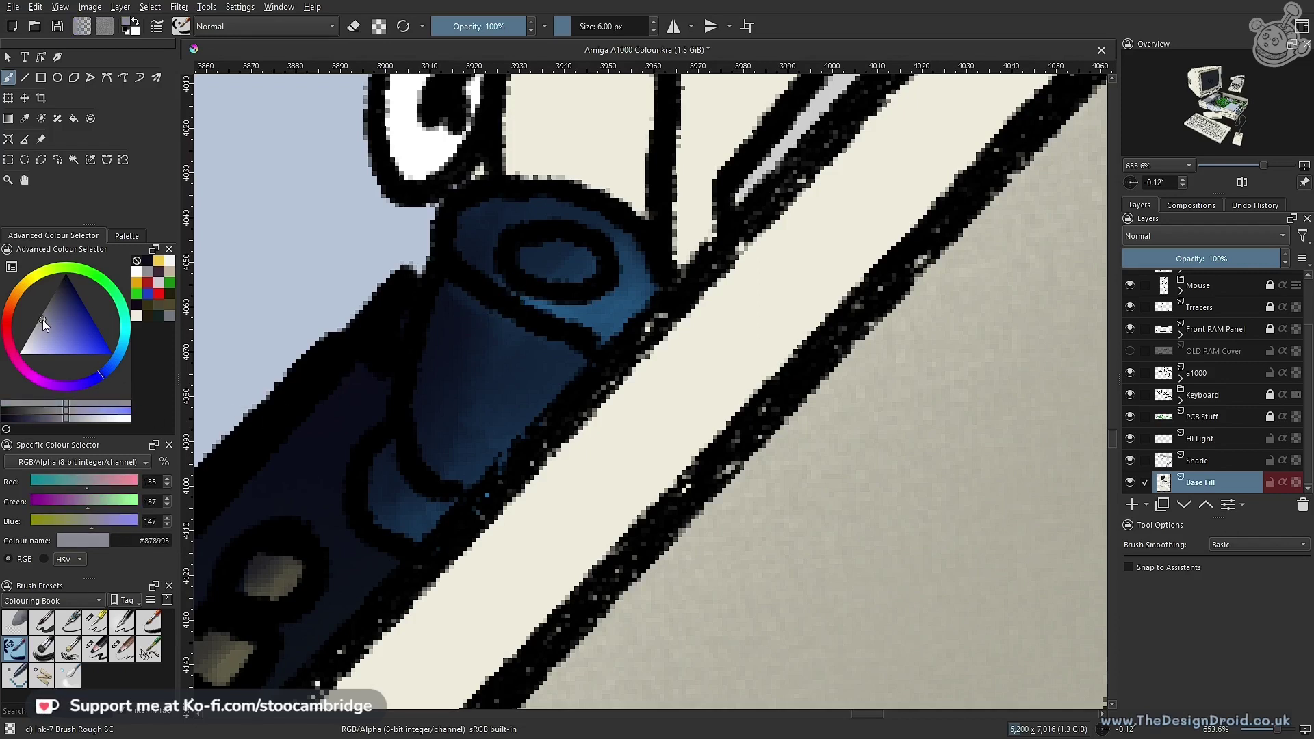
mouse_move(573, 263)
left_mouse_down()
mouse_move(538, 276)
mouse_move(575, 258)
mouse_move(546, 258)
mouse_move(578, 258)
left_mouse_up()
left_click(32, 336)
left_click_drag(587, 306, 536, 463)
left_click_drag(625, 296, 585, 429)
left_click_drag(600, 376, 488, 501)
On the Shade layer, soften the shading on the capacitor's top by erasing with the Charcoal Pencil Medium brush at 5% opacity
left_click(1204, 465)
left_click(122, 648)
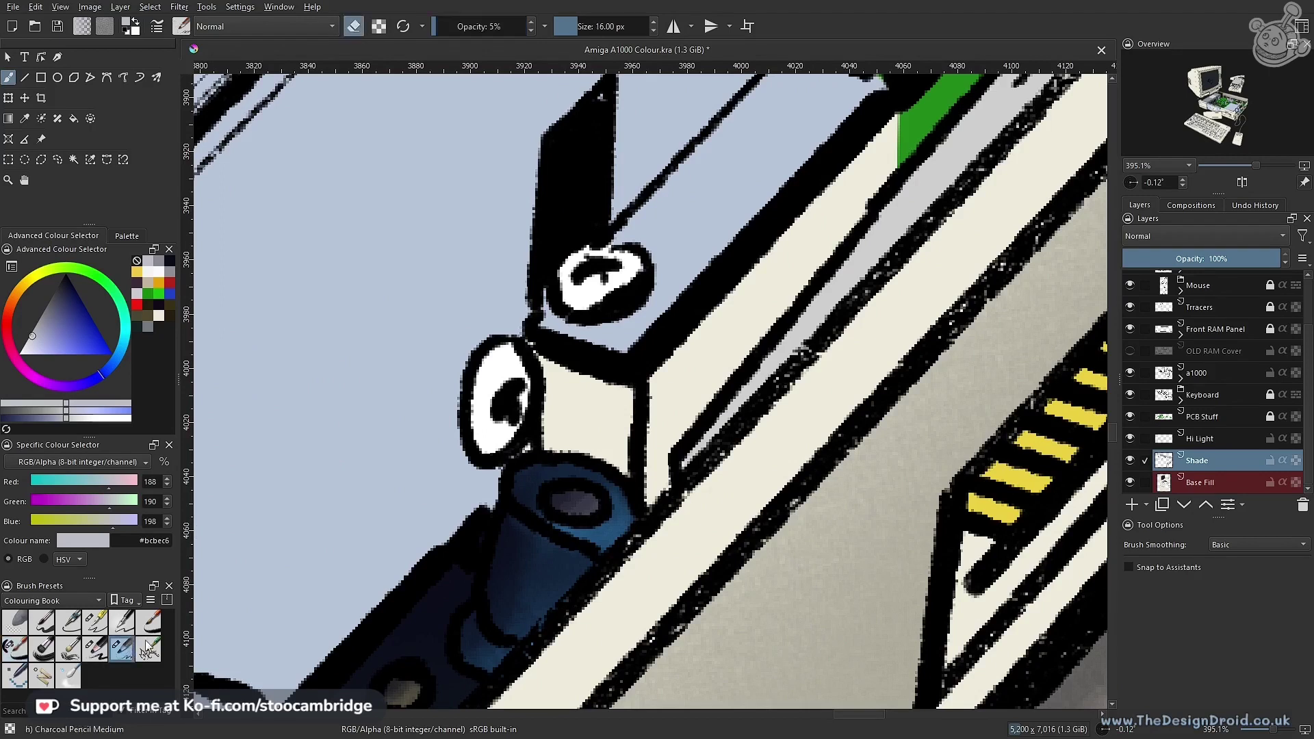
mouse_move(551, 487)
left_mouse_down()
mouse_move(609, 496)
mouse_move(605, 479)
mouse_move(567, 467)
mouse_move(532, 474)
mouse_move(523, 494)
mouse_move(566, 518)
mouse_move(528, 483)
mouse_move(588, 464)
mouse_move(624, 499)
mouse_move(570, 539)
mouse_move(614, 478)
mouse_move(603, 470)
mouse_move(604, 501)
mouse_move(554, 521)
mouse_move(530, 504)
mouse_move(555, 474)
left_mouse_up()
mouse_move(594, 543)
left_mouse_down()
mouse_move(531, 505)
mouse_move(529, 483)
mouse_move(582, 472)
mouse_move(620, 505)
mouse_move(537, 499)
mouse_move(587, 525)
mouse_move(603, 471)
mouse_move(599, 525)
mouse_move(581, 531)
mouse_move(603, 529)
mouse_move(587, 516)
mouse_move(593, 502)
mouse_move(549, 530)
mouse_move(611, 496)
mouse_move(561, 537)
left_mouse_up()
scroll(561, 537, "down", 10)
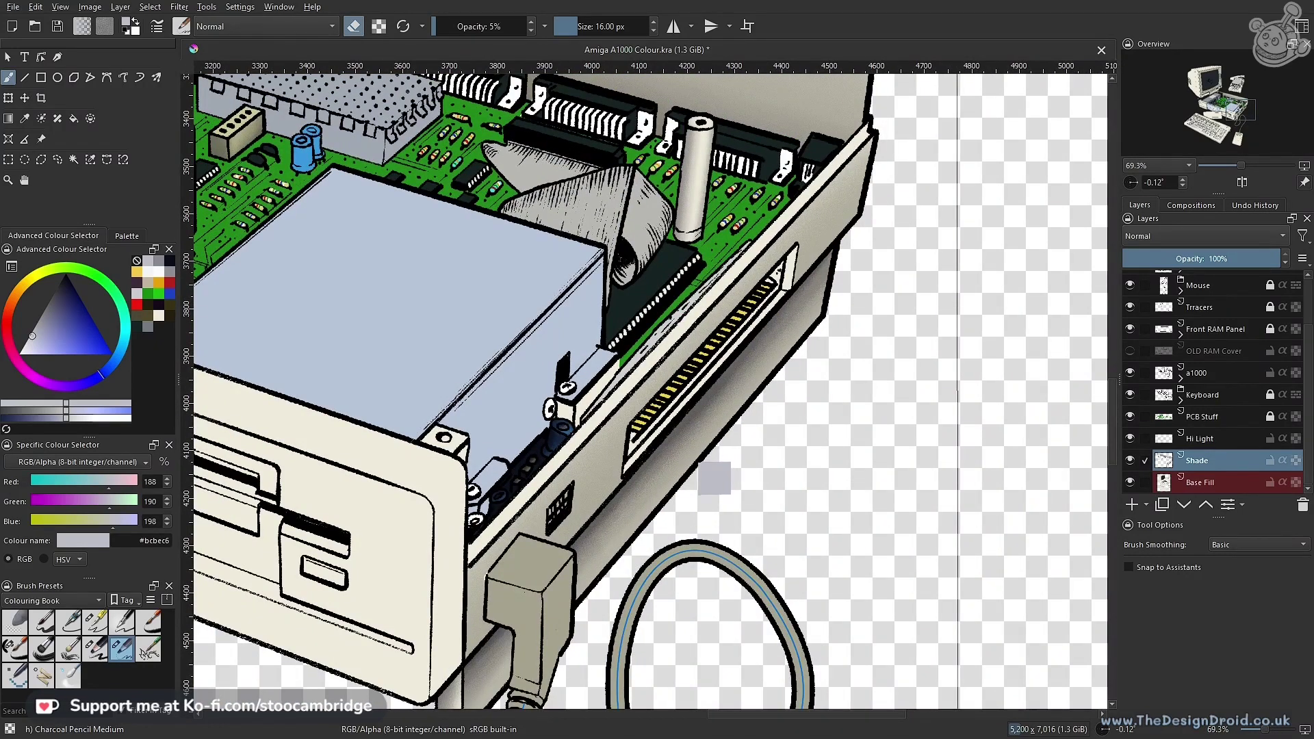
Save the Amiga A1000 illustration
key("ctrl+s")
scroll(636, 341, "down", 5)
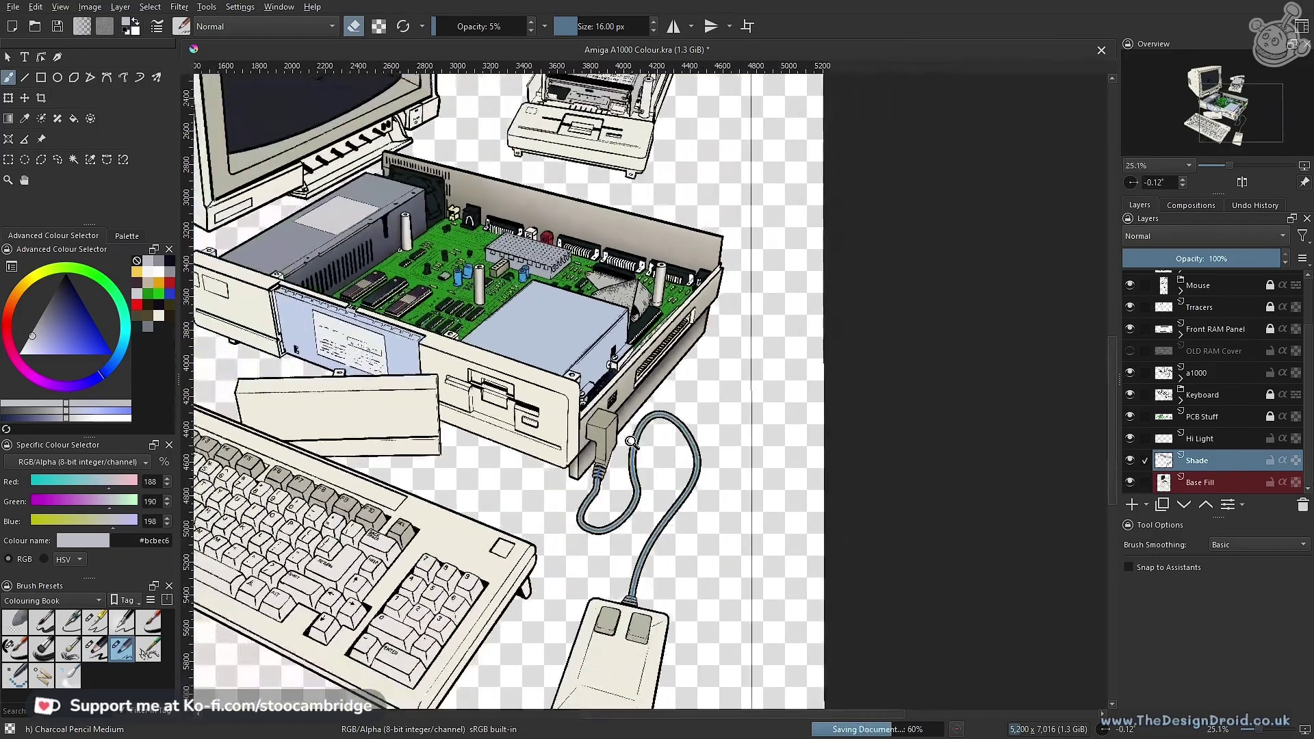
scroll(736, 415, "down", 4)
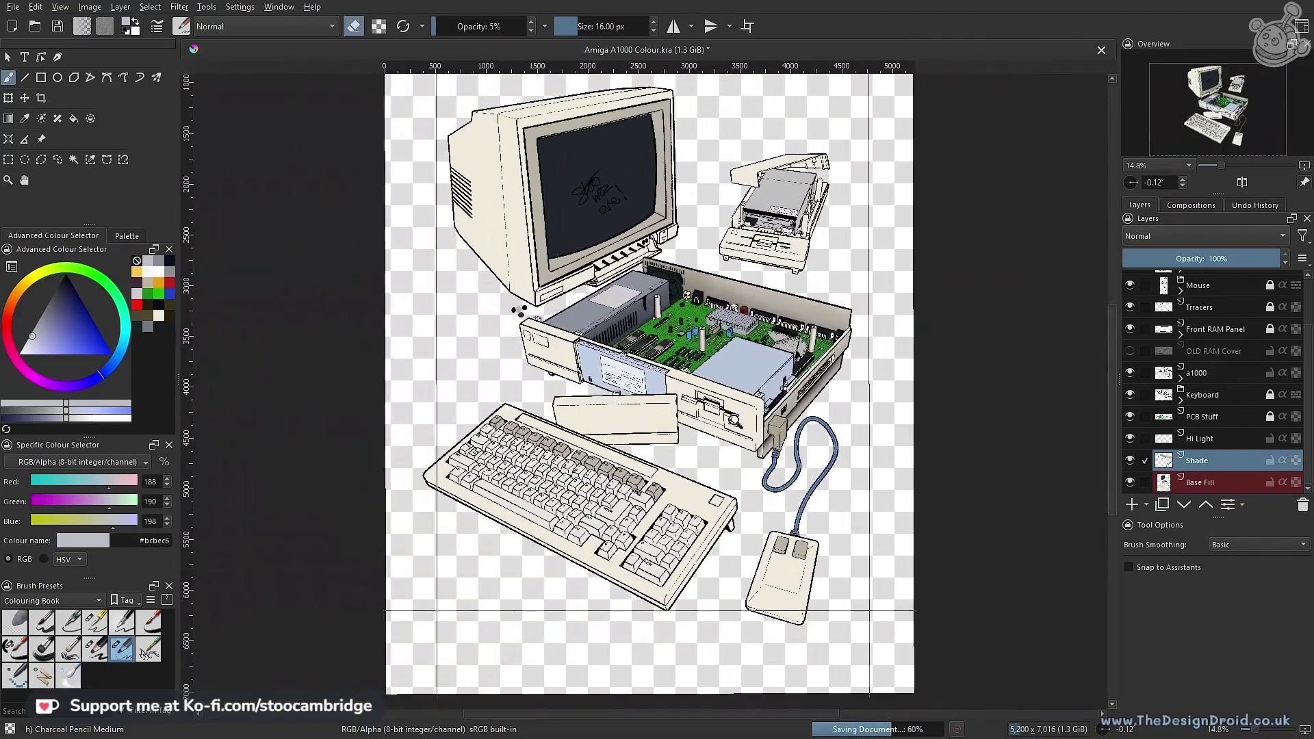
scroll(582, 353, "up", 8)
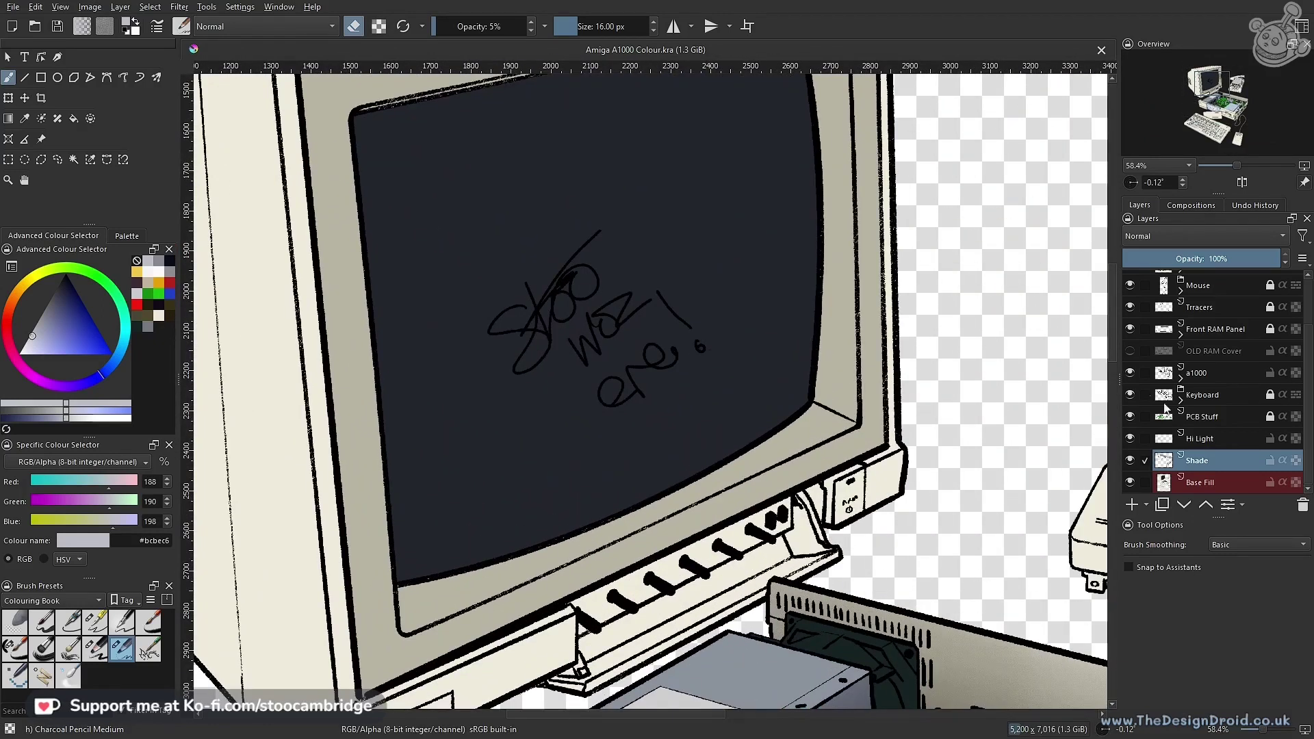
Toggle the visibility of the Shade, Base Fill, a1000 and EXT Drive layers off and on, and make EXT Drive the active layer
left_click(1130, 462)
left_click(1130, 462)
left_click(1130, 482)
left_click(1130, 483)
left_click(1130, 373)
left_click(1130, 373)
scroll(1290, 318, "up", 2)
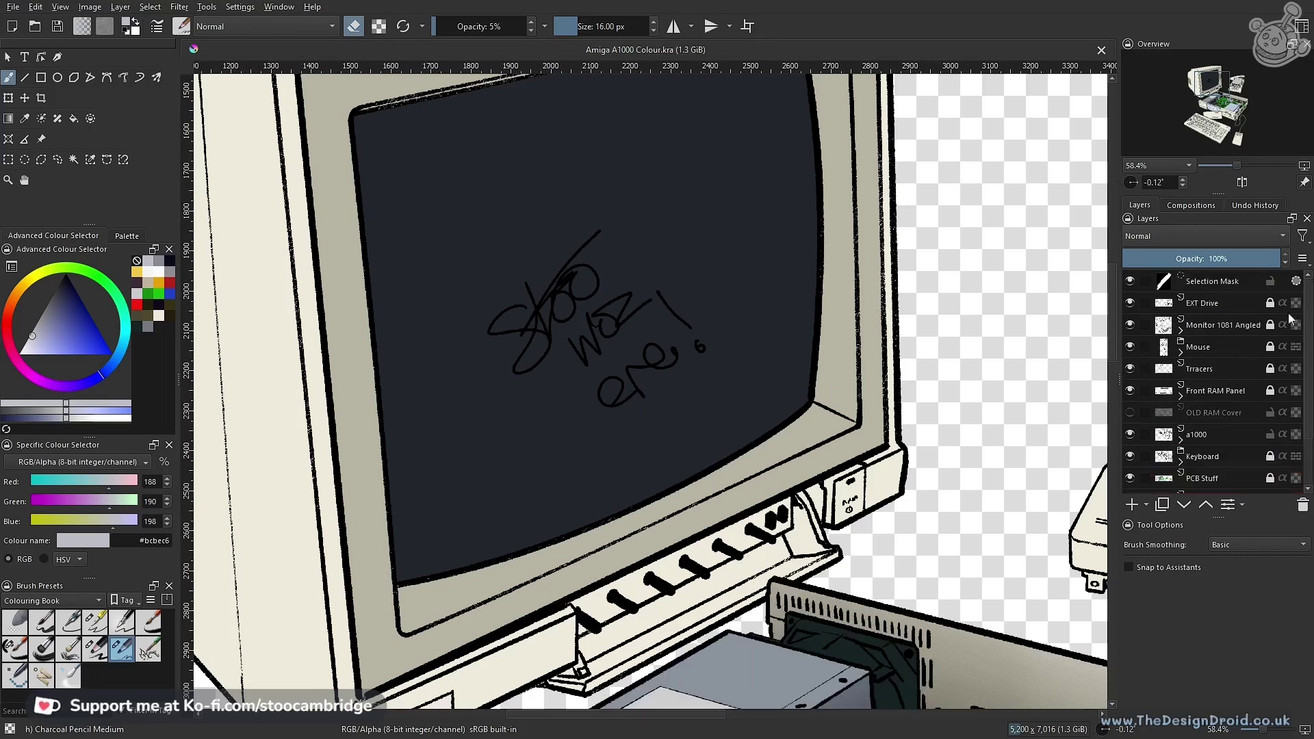
left_click(1130, 302)
left_click(1129, 302)
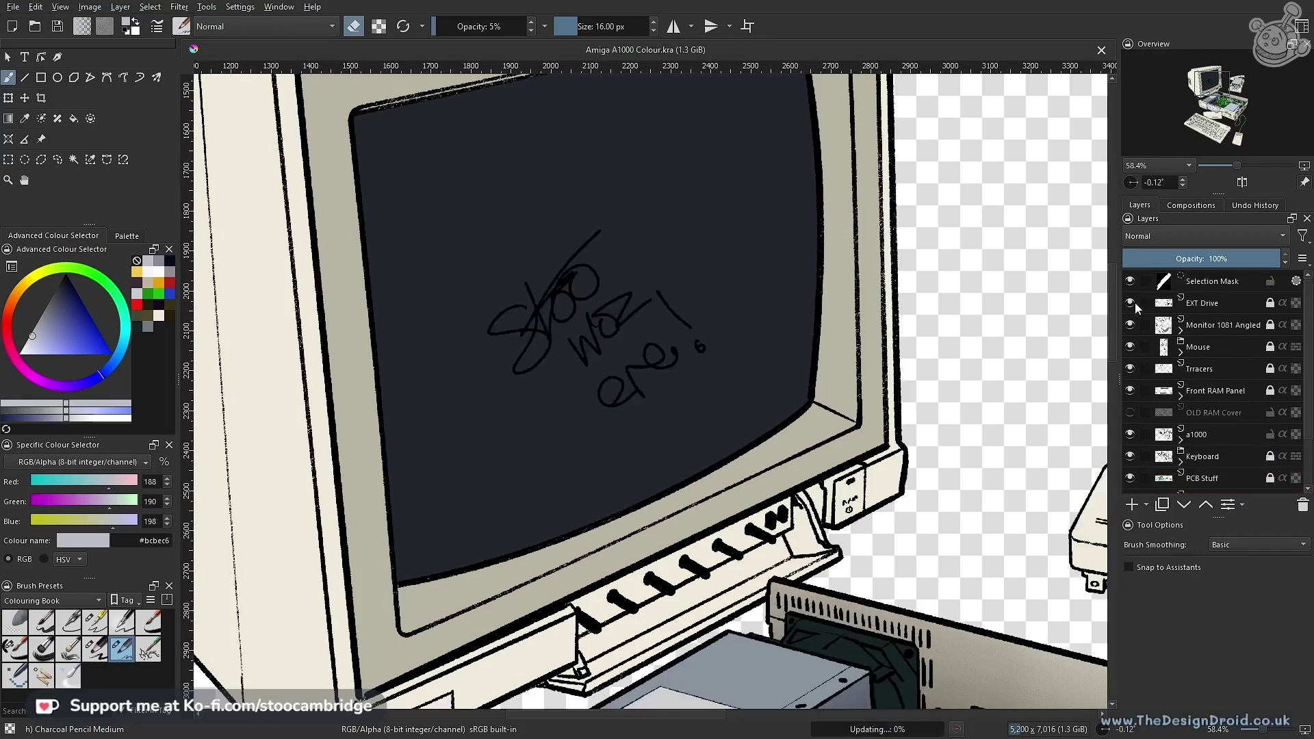
left_click(1201, 304)
Examine the external drive, open A1000 case, keyboard and mouse, both close up and within the whole illustration
scroll(791, 376, "down", 5)
left_click_drag(831, 395, 744, 415)
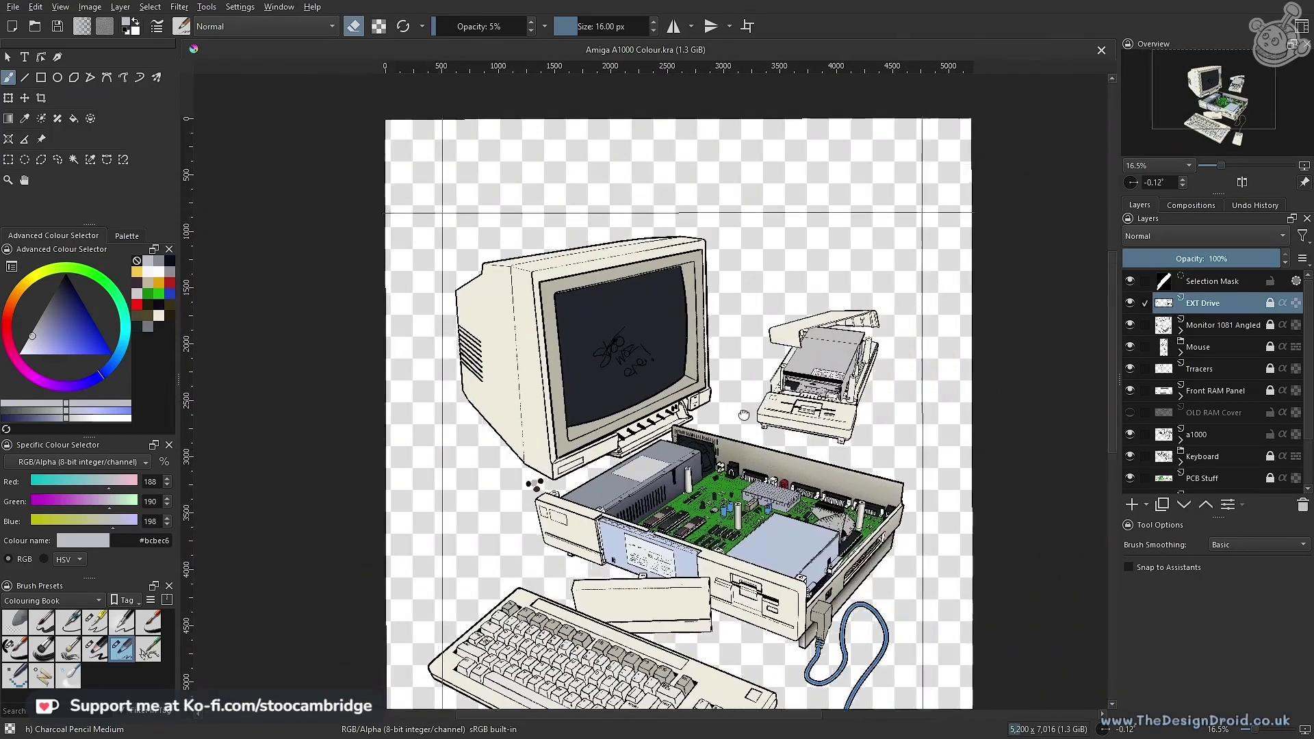
scroll(744, 414, "up", 10)
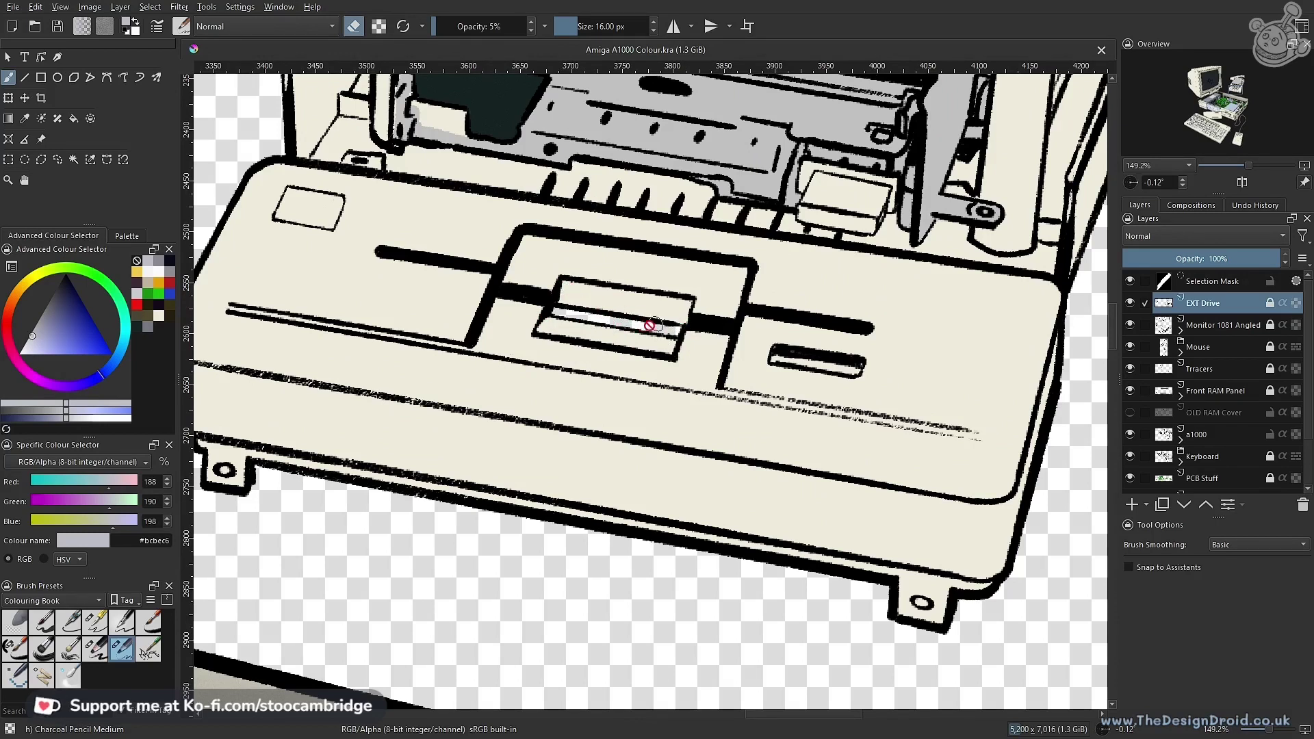
left_click_drag(651, 302, 629, 413)
left_click_drag(543, 249, 732, 378)
left_click_drag(687, 476, 648, 474)
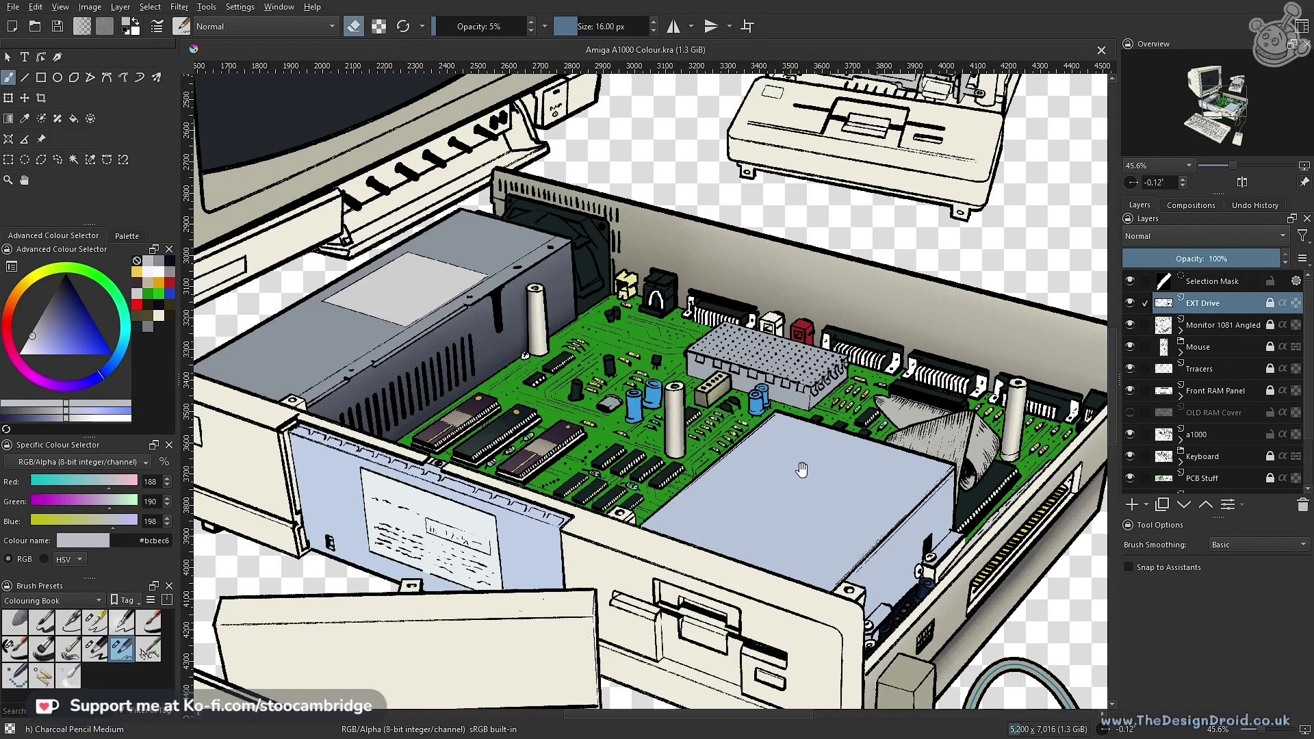
mouse_move(866, 410)
left_mouse_down()
mouse_move(761, 473)
mouse_move(800, 405)
mouse_move(799, 445)
mouse_move(845, 404)
left_mouse_up()
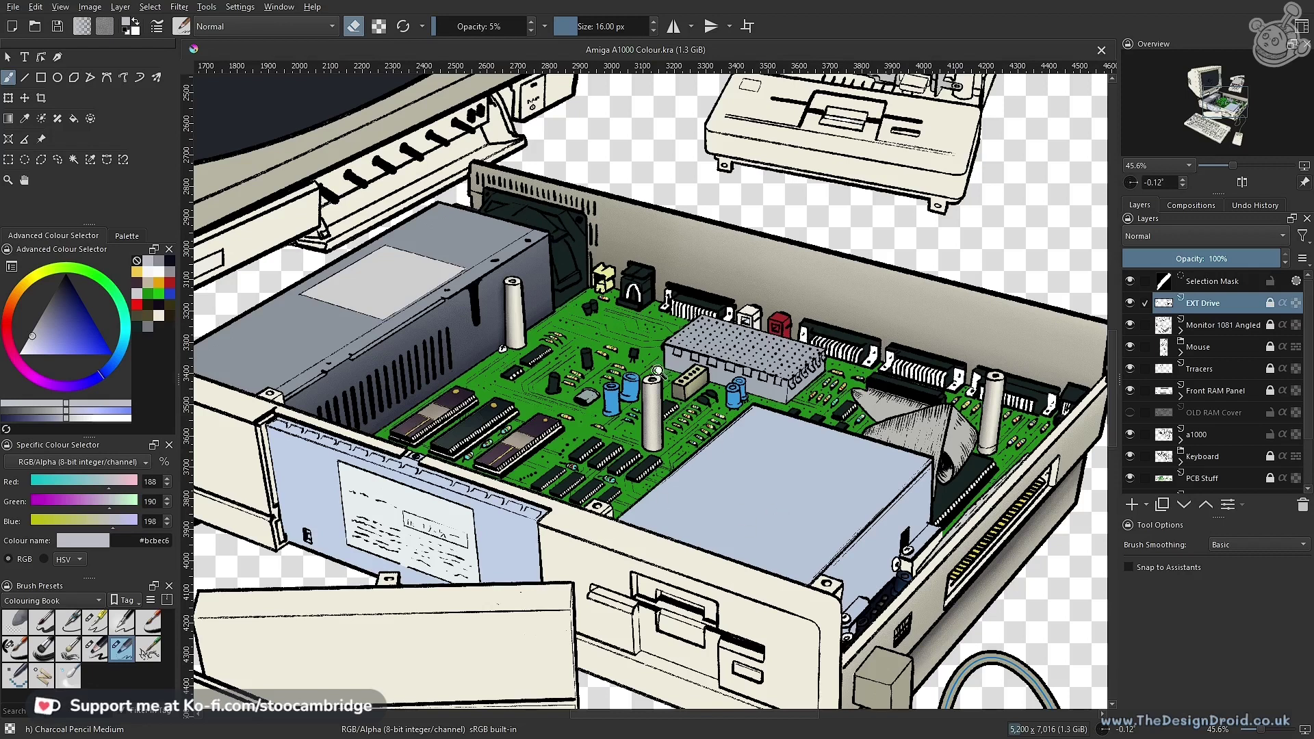
scroll(694, 397, "down", 3)
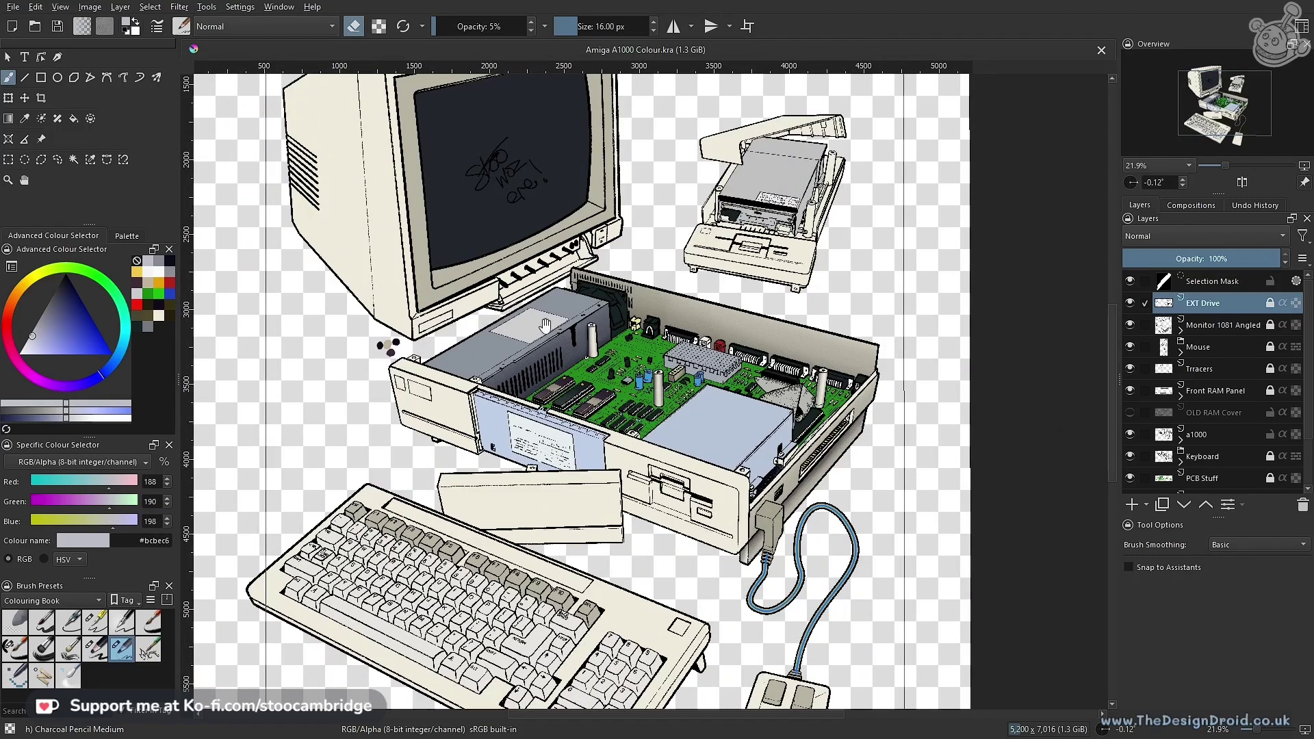
left_click_drag(660, 386, 746, 326)
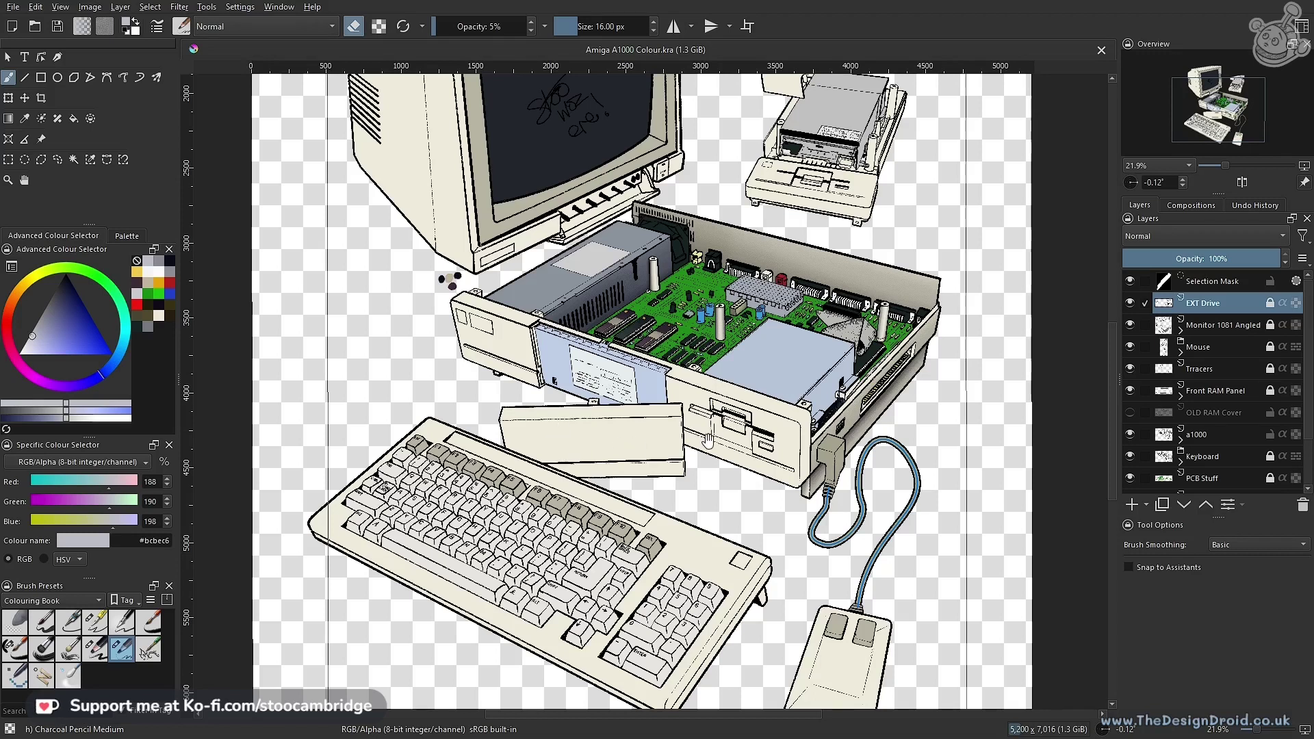
left_click_drag(715, 421, 739, 441)
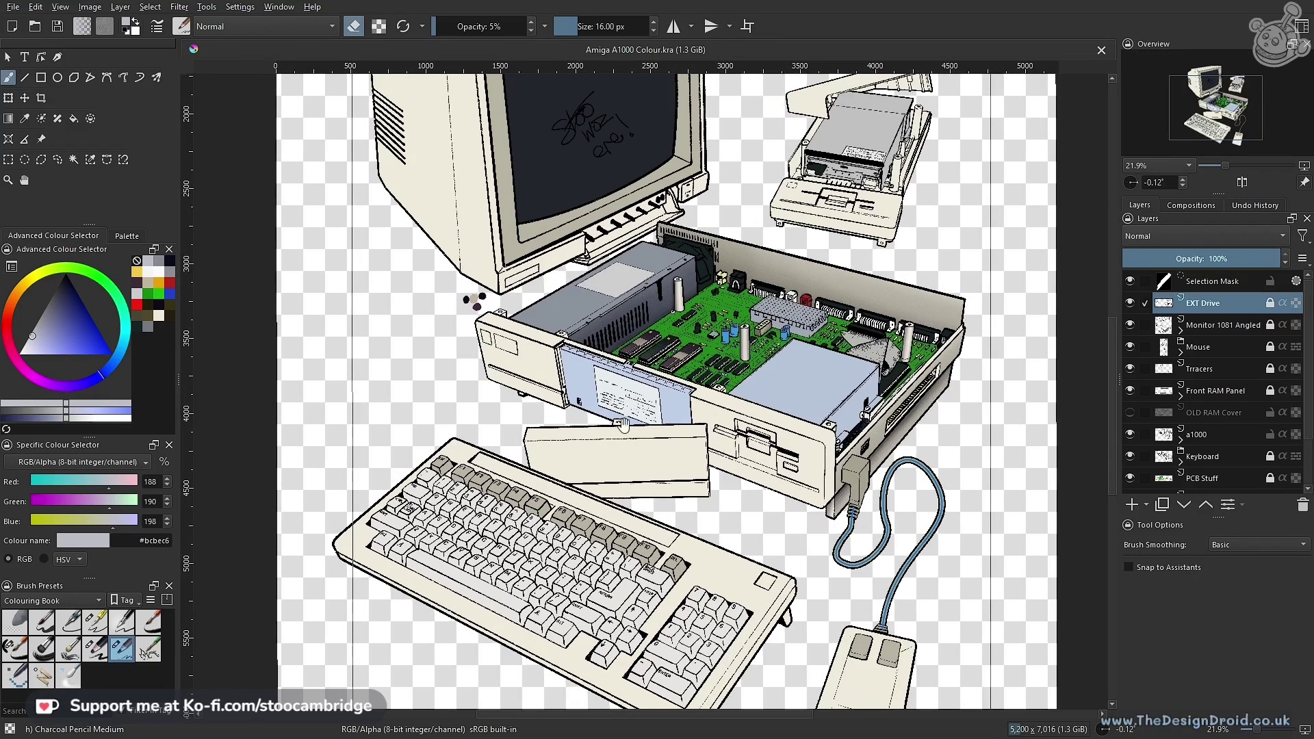
scroll(595, 462, "down", 3)
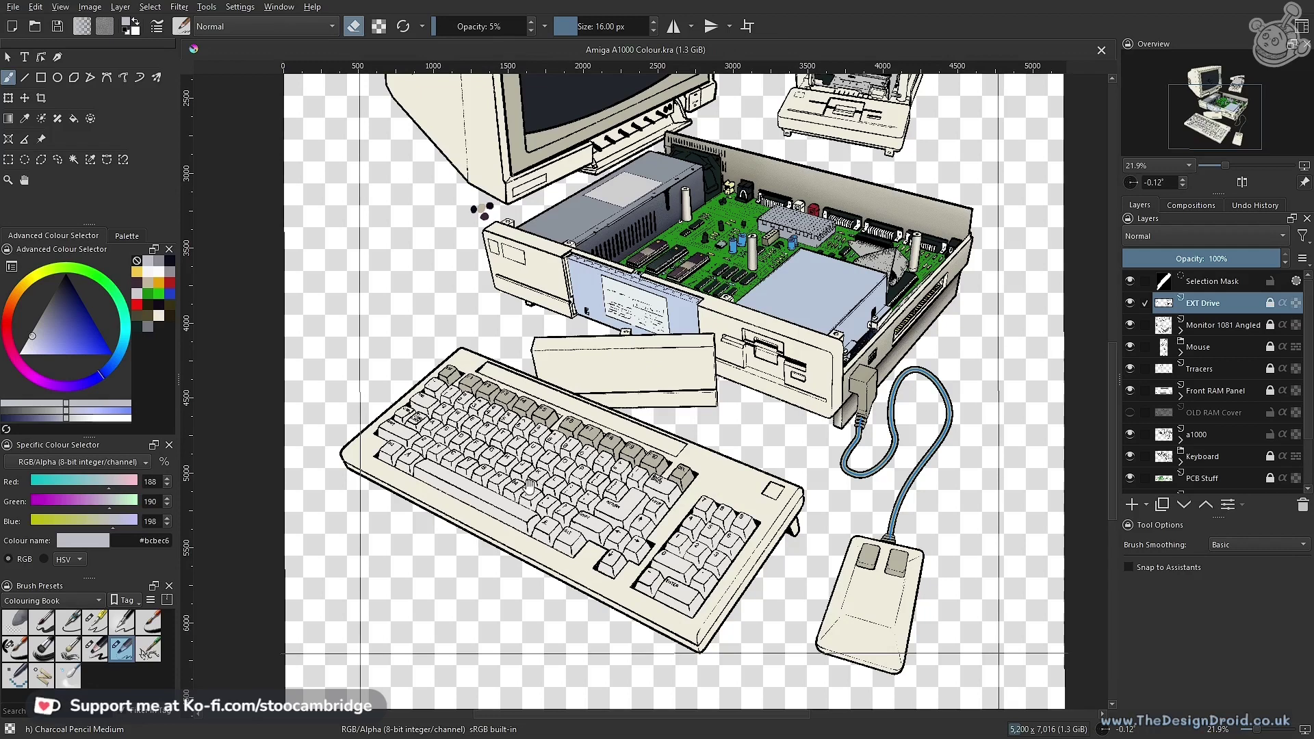
scroll(495, 471, "up", 3)
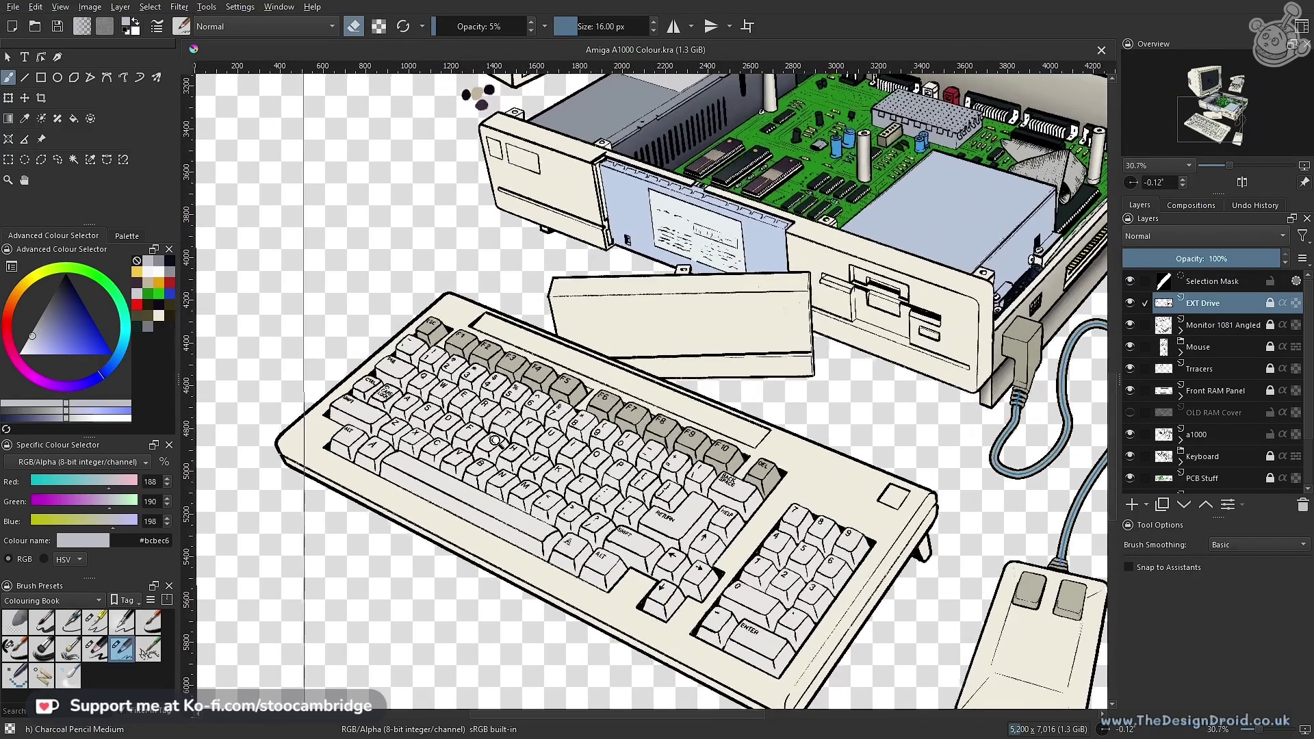
scroll(503, 444, "down", 2)
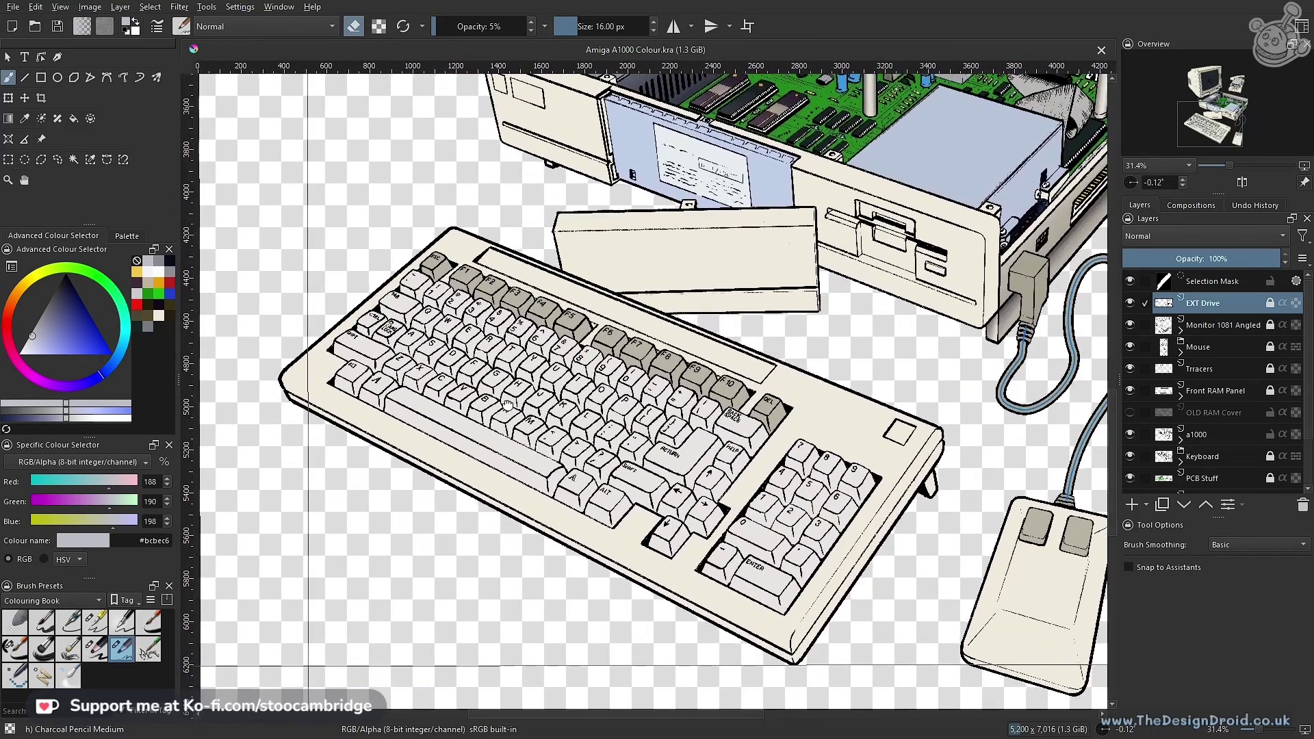
left_click_drag(502, 406, 499, 407)
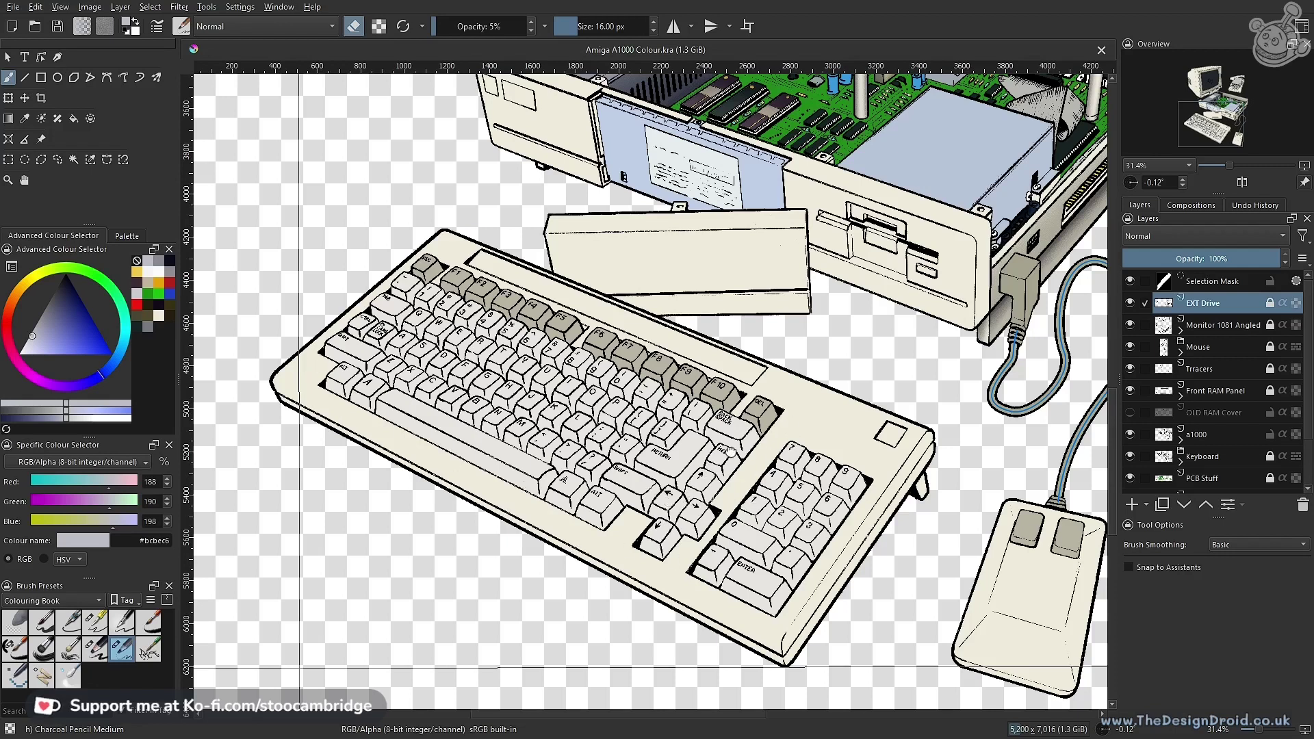
left_click_drag(692, 497, 638, 508)
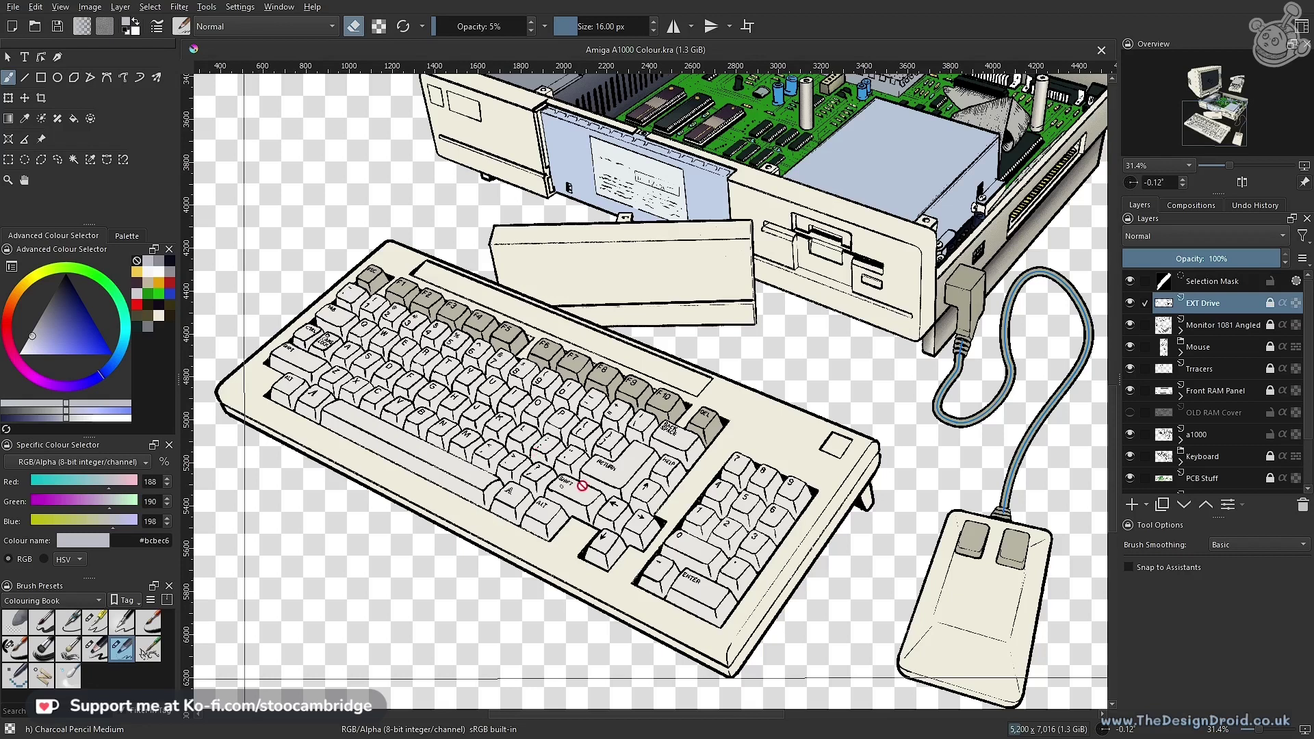